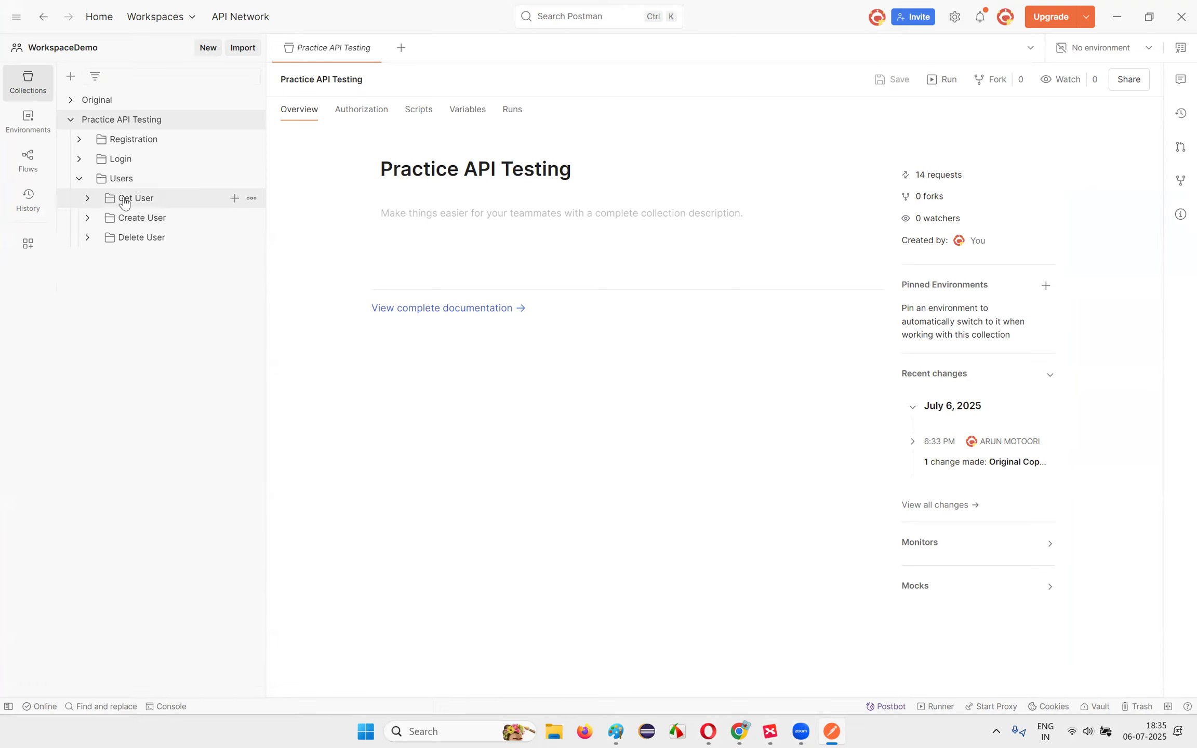
Step: Expand the Get User folder to show its six GET requests
click(141, 201)
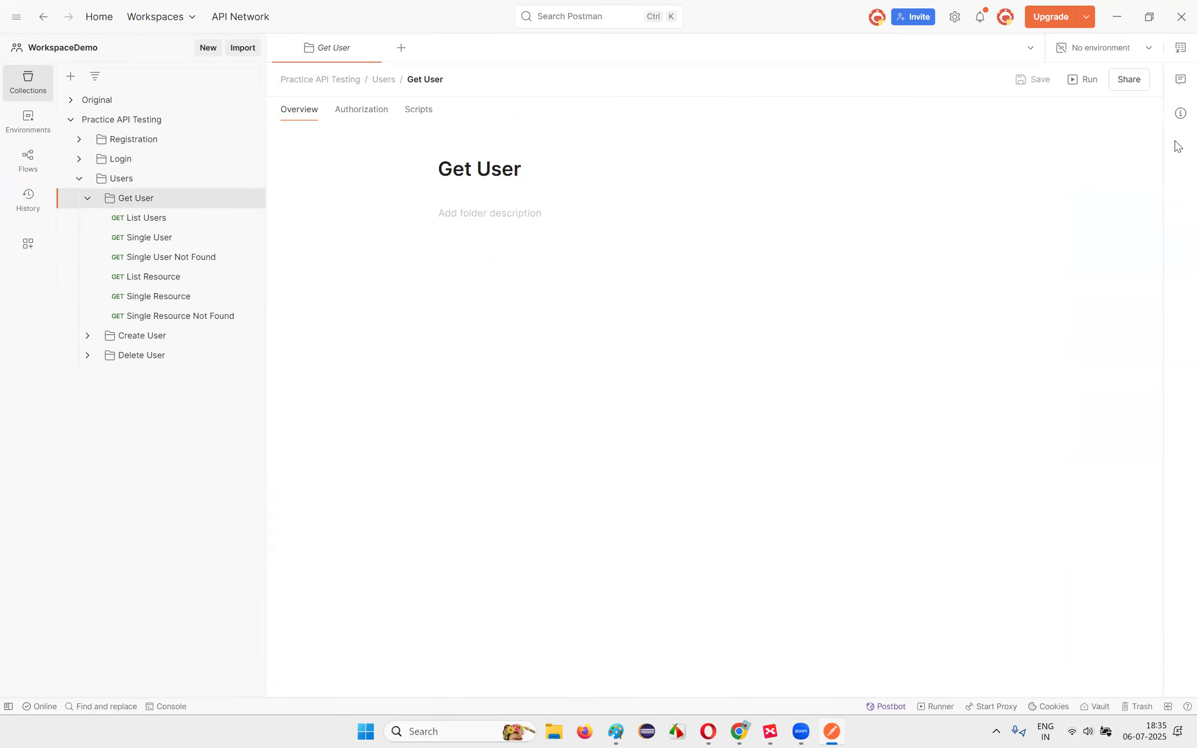
Step: Check the ServerAddress global's reqres.in value in the All variables panel
click(1179, 49)
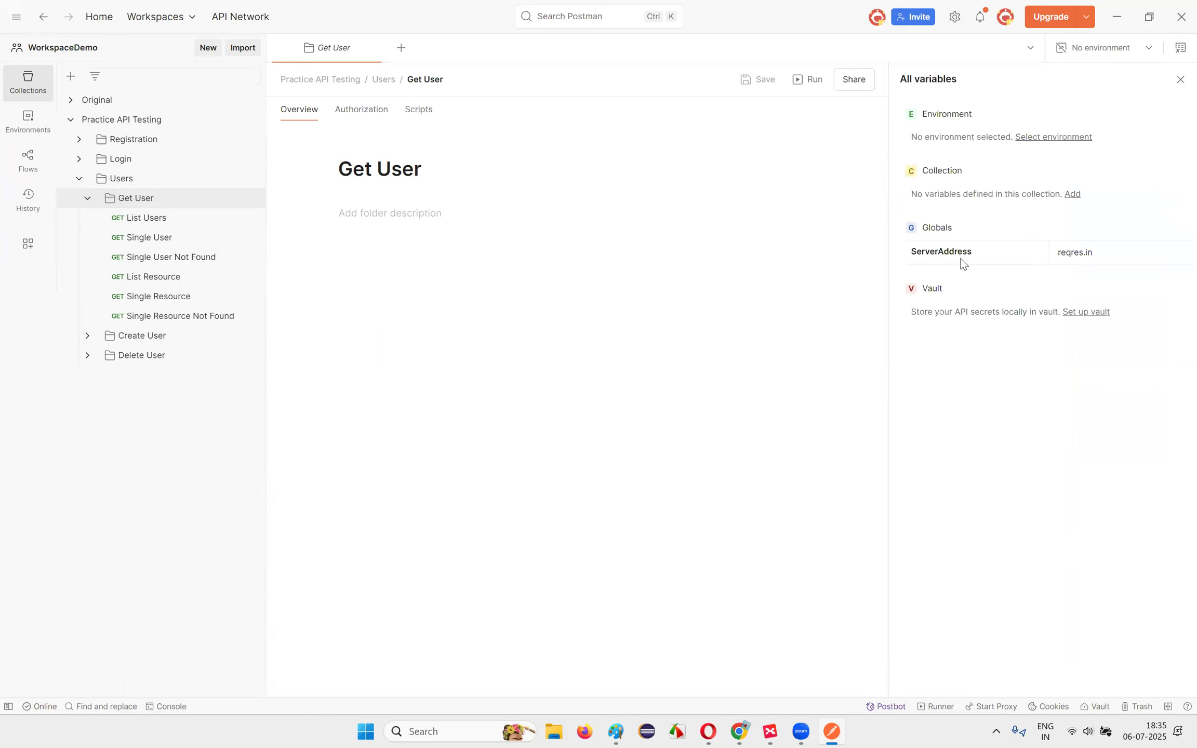
drag(912, 254, 1108, 259)
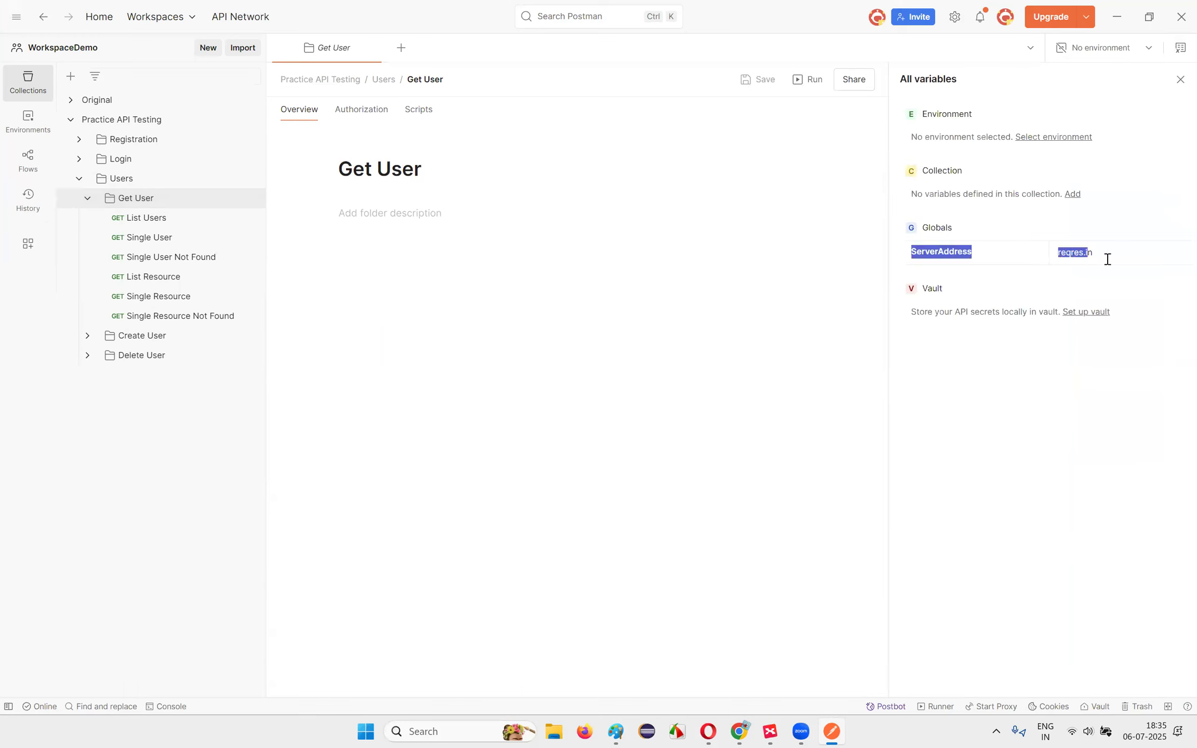
click(1110, 259)
drag(904, 258, 1149, 253)
click(1150, 253)
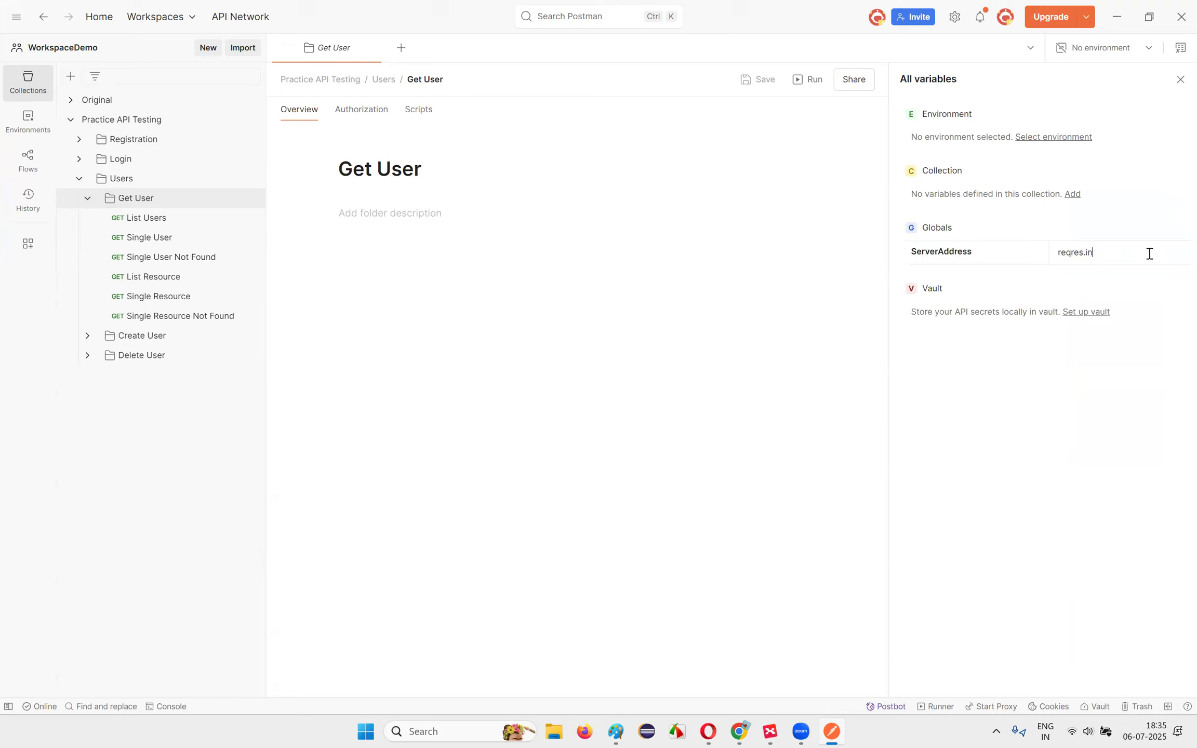
double_click(1087, 257)
click(1111, 259)
drag(1060, 252, 1122, 253)
click(1114, 254)
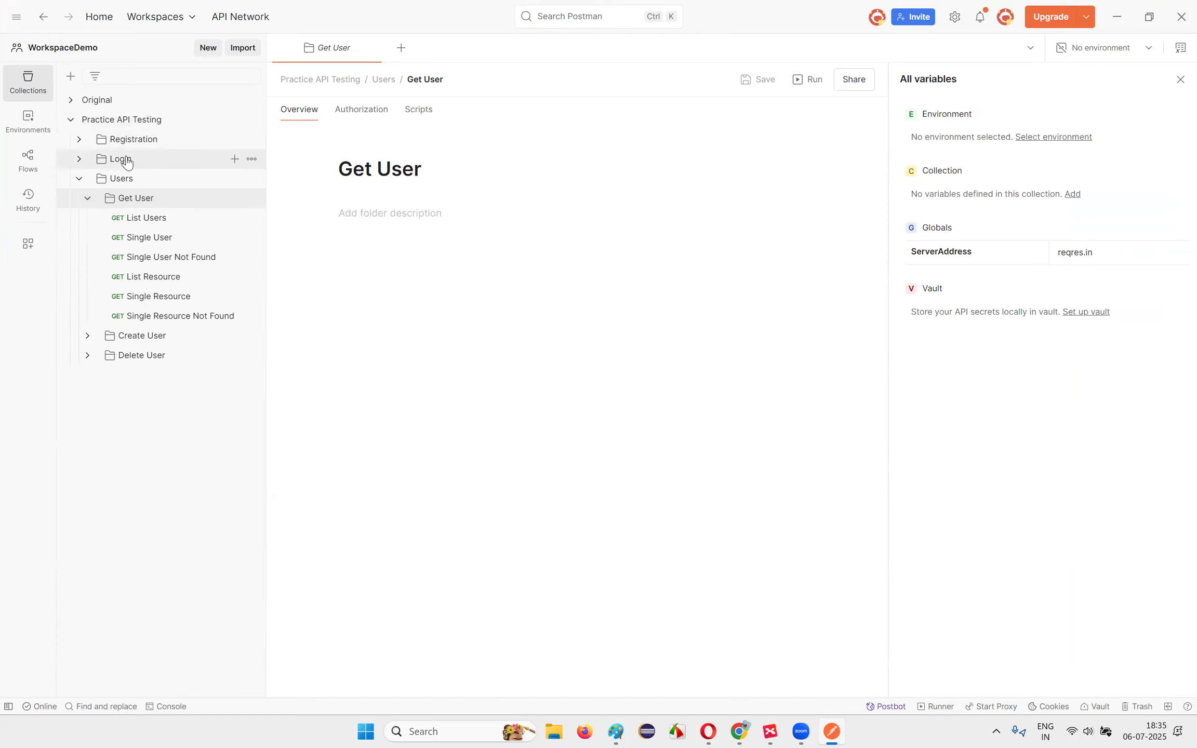
click(99, 140)
click(164, 159)
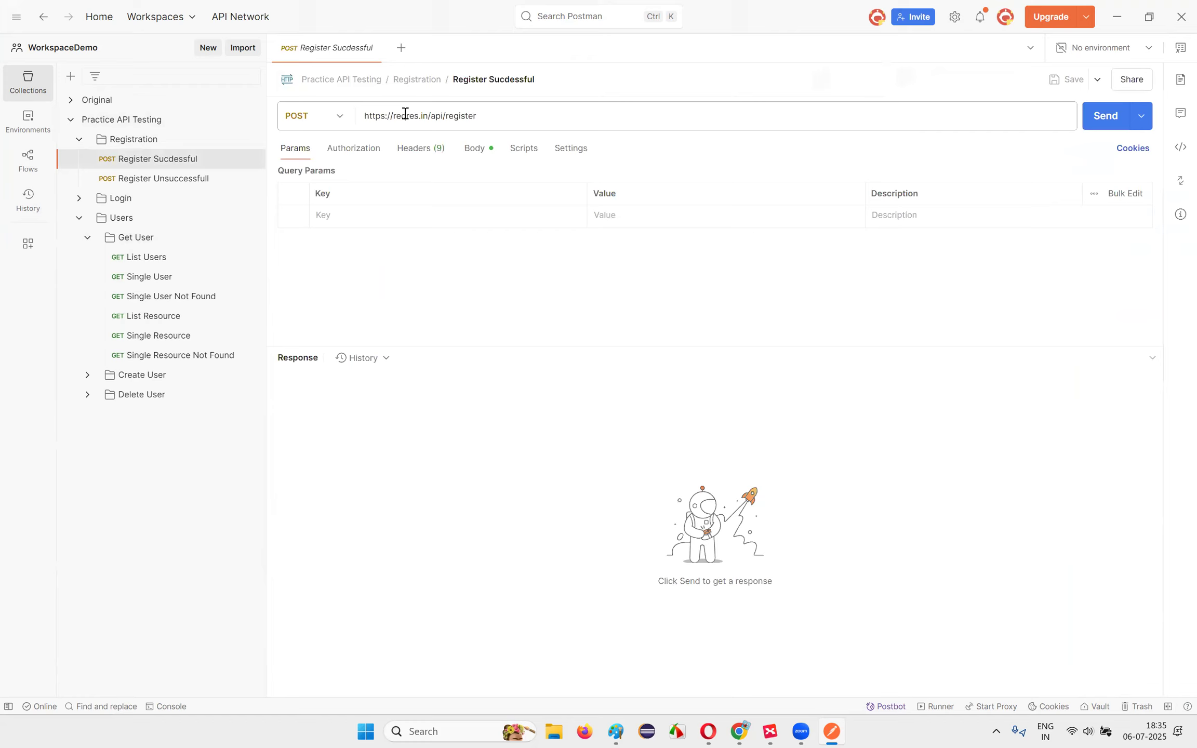
click(171, 179)
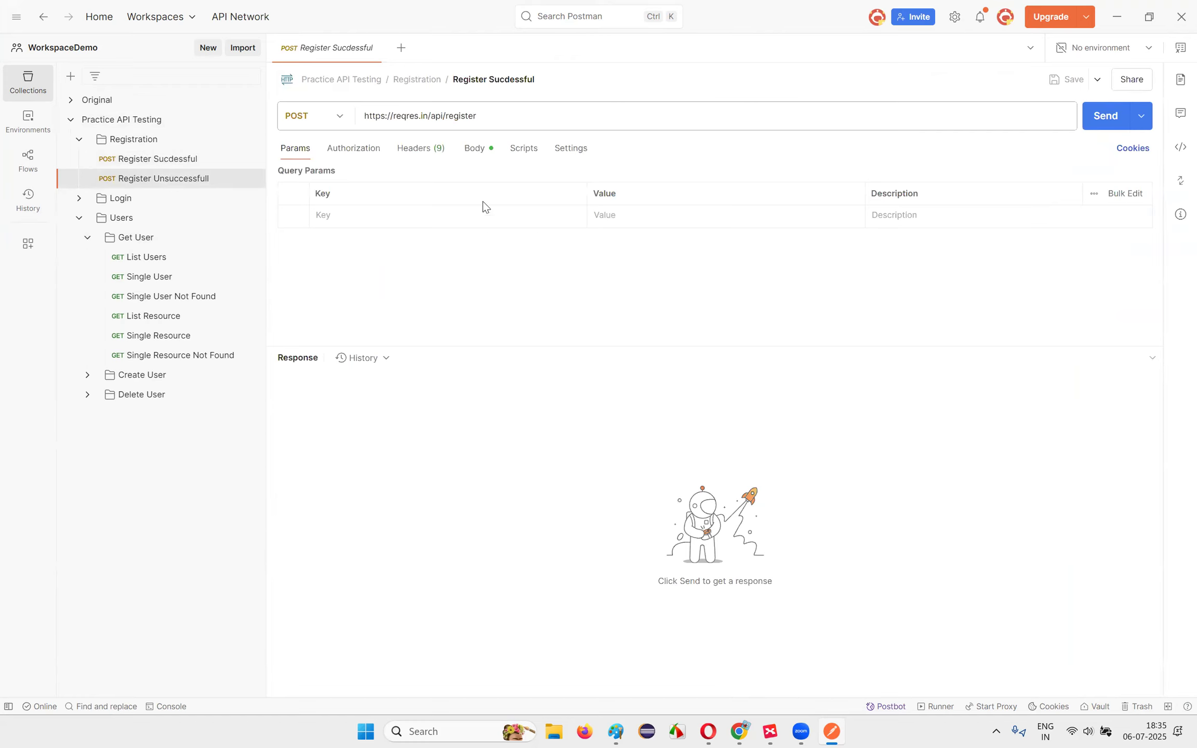
drag(428, 114, 360, 120)
key(ctrl+c)
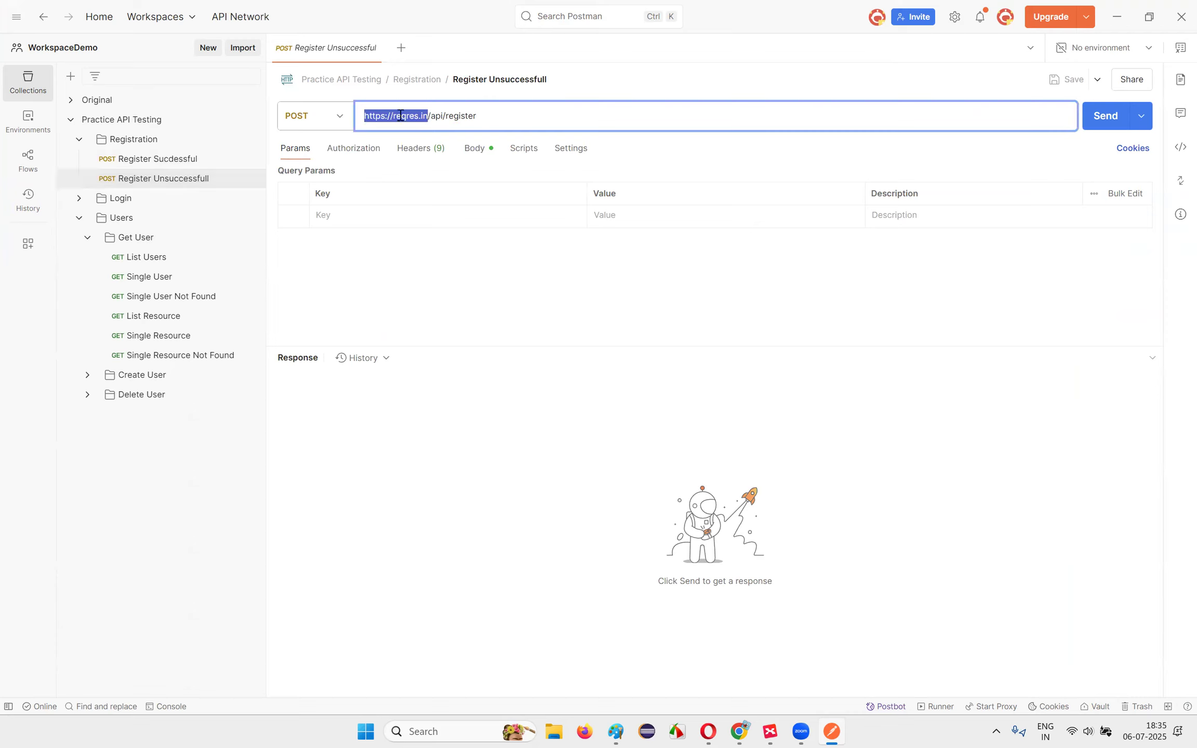
click(1180, 47)
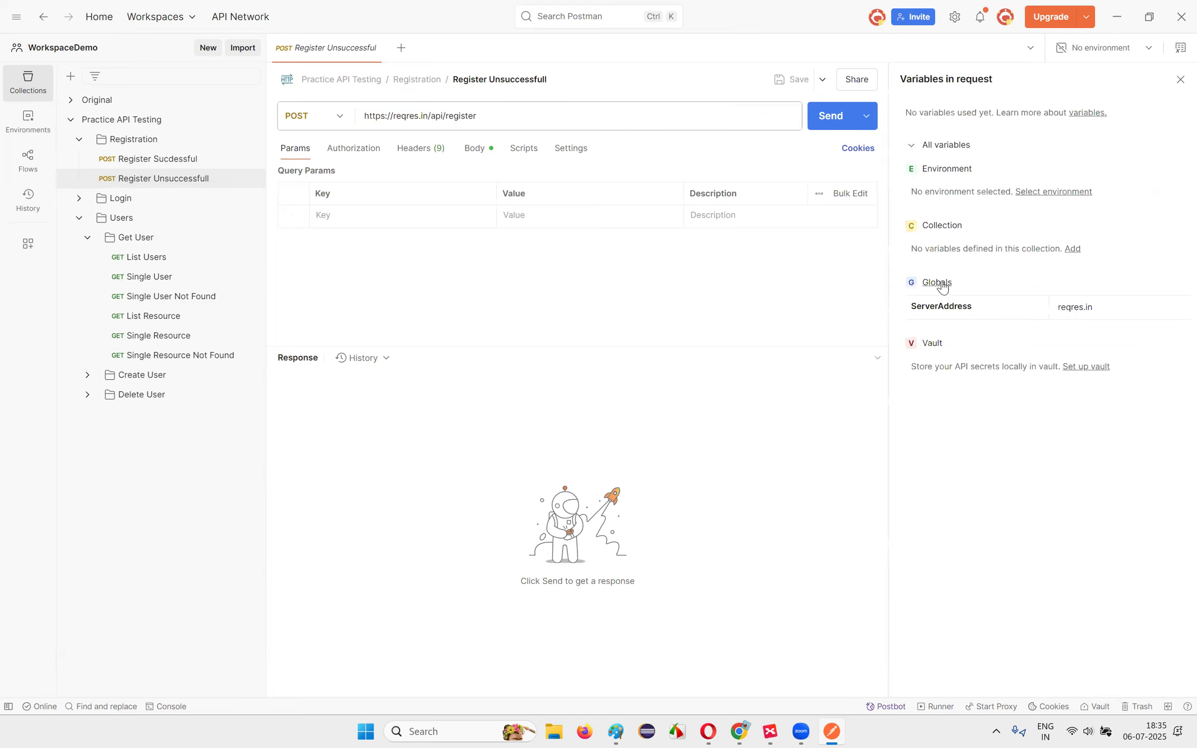
drag(1088, 309, 1023, 320)
key(ctrl+v)
double_click(963, 310)
right_click(961, 311)
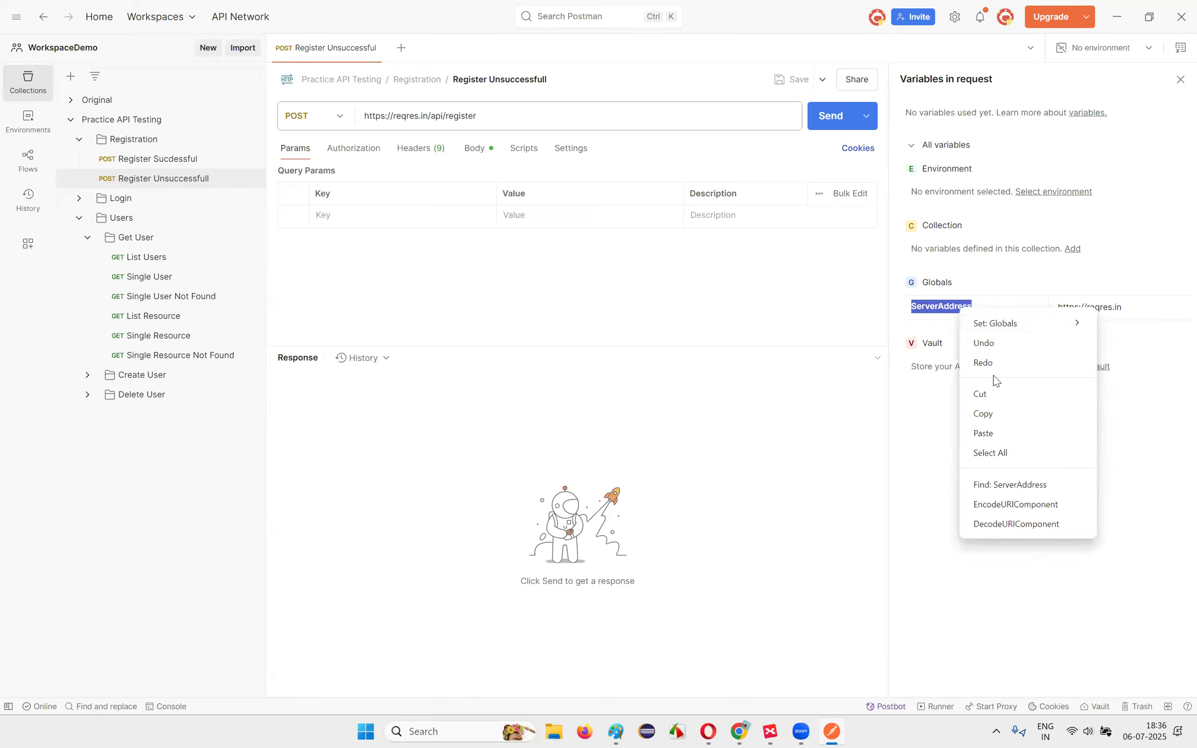
click(994, 414)
click(428, 118)
drag(428, 118, 269, 94)
text({)
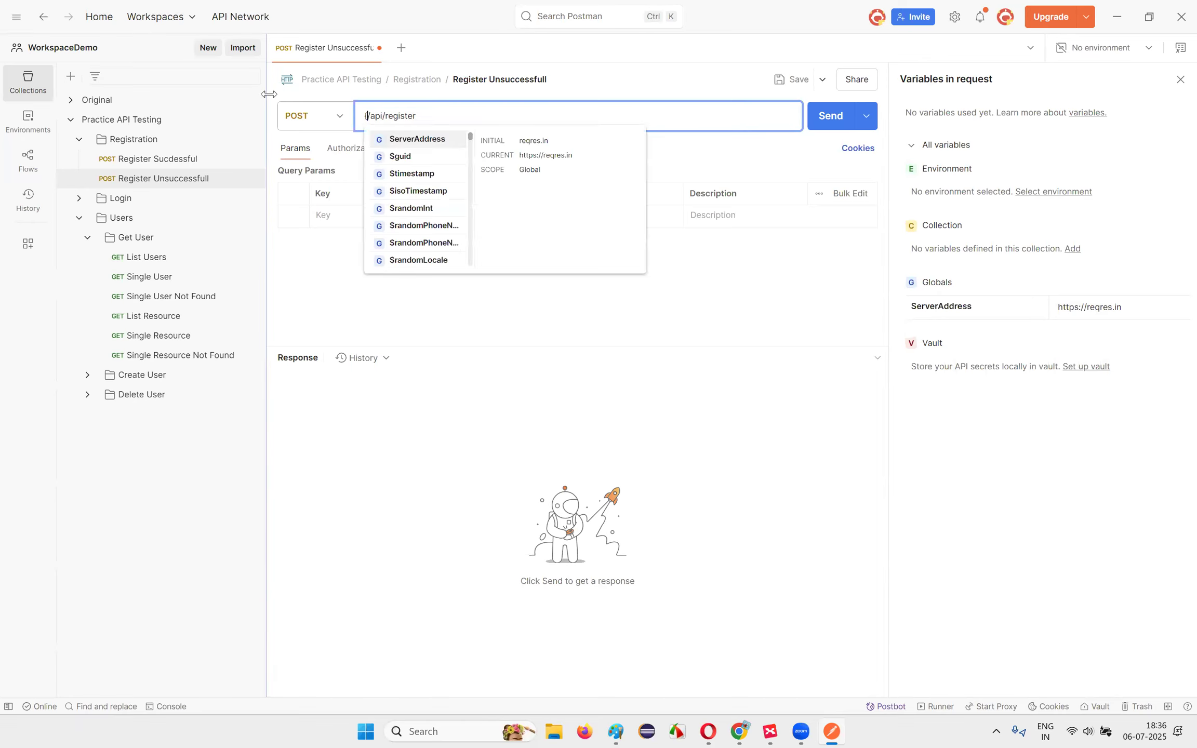
text({)
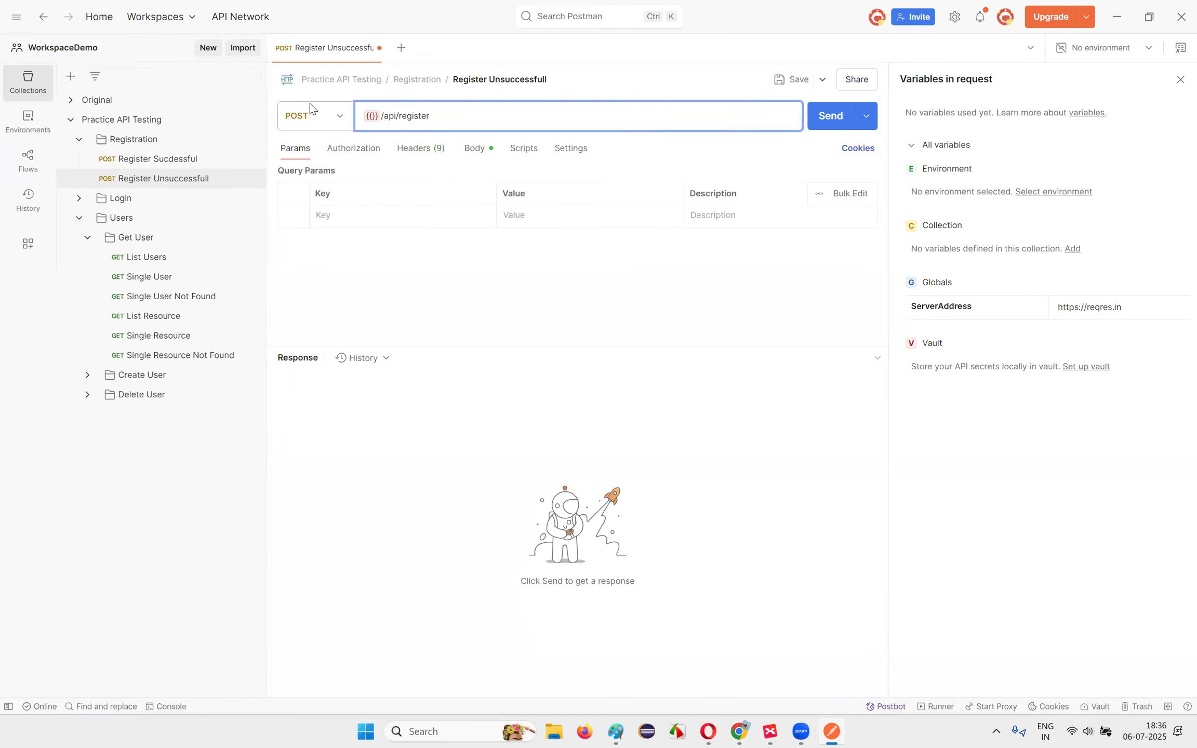
Step: Complete the Register Unsuccessfull URL as {{ServerAddress}}/api/register and copy the variable
key(ctrl+v)
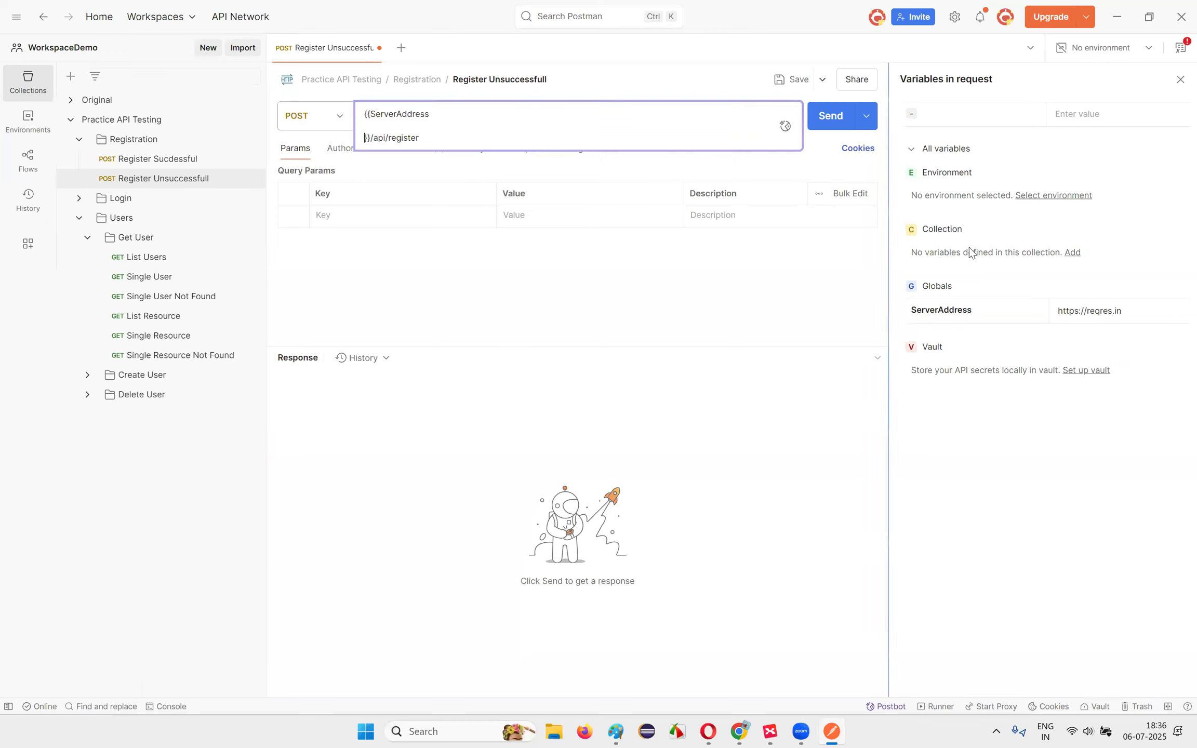
key(BackSpace)
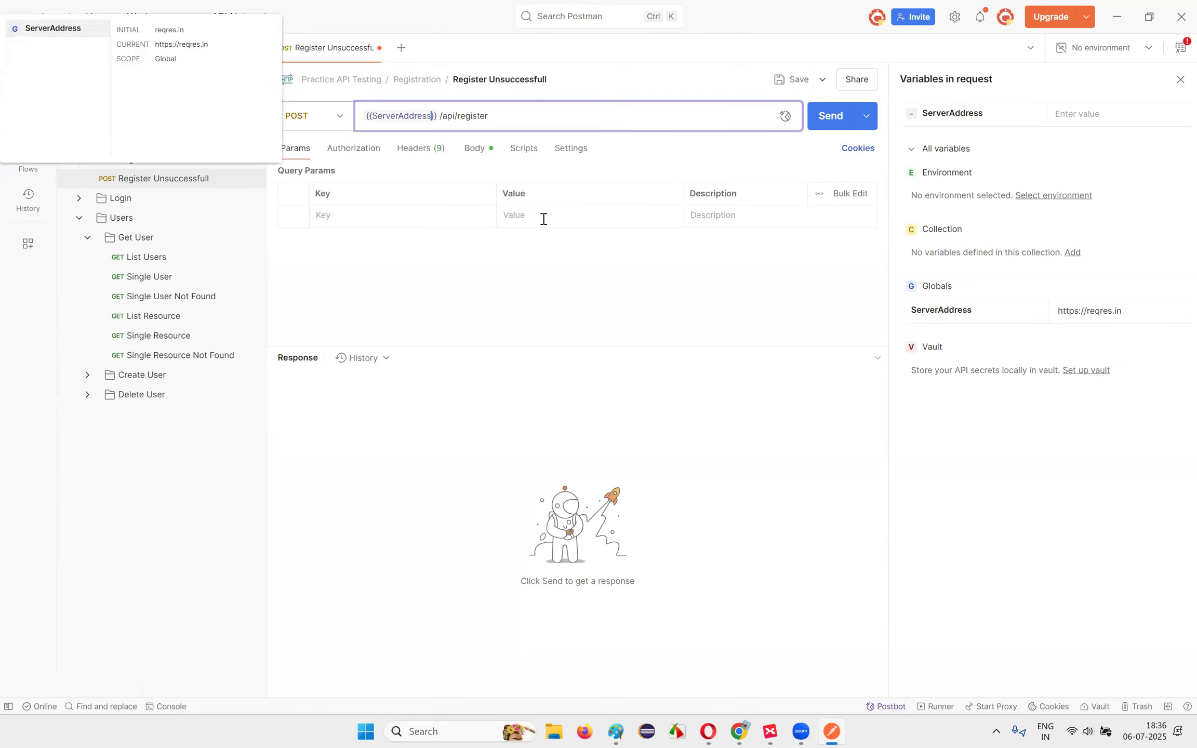
click(571, 316)
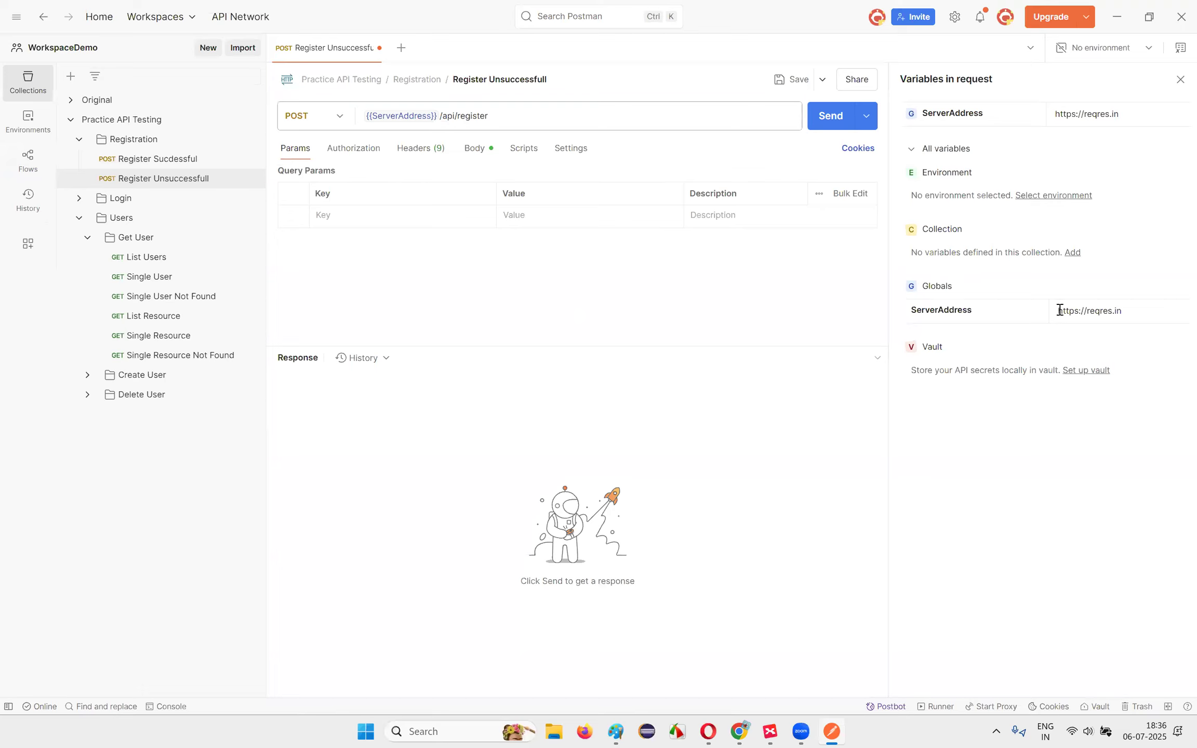
drag(1132, 313, 1033, 314)
click(1059, 427)
drag(444, 117, 296, 117)
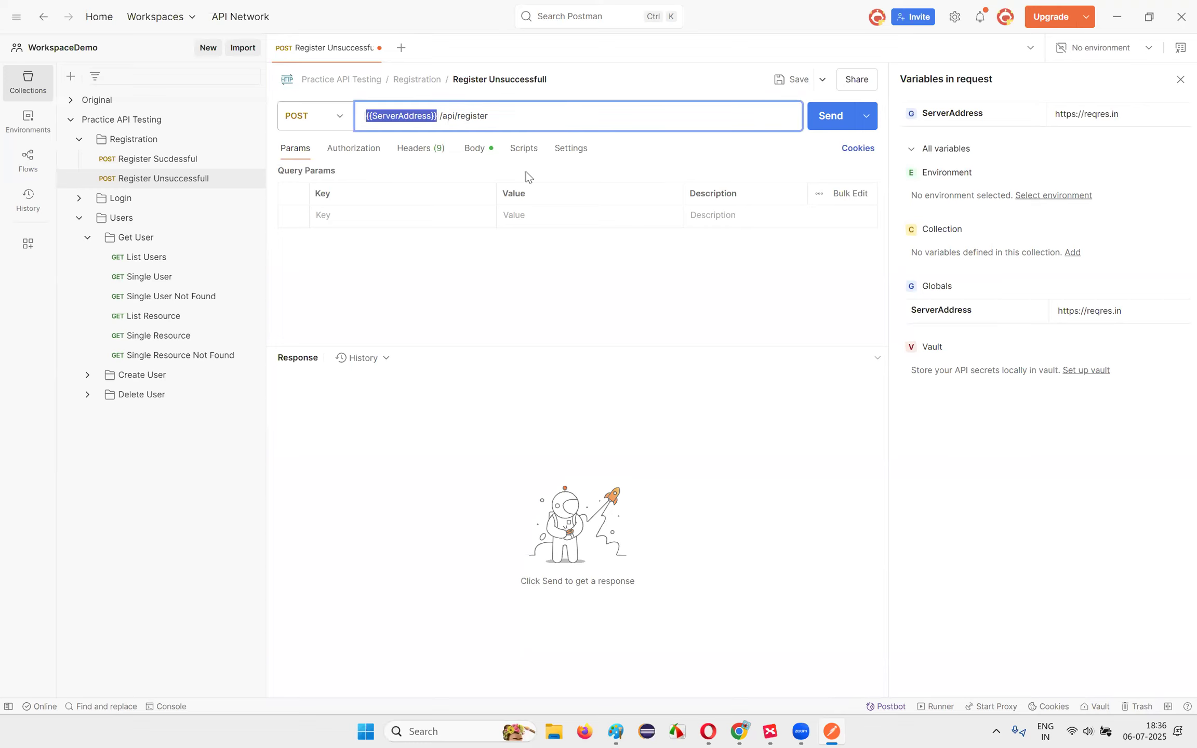
Step: Use {{ServerAddress}} in Register Sucdesful's URL too and save both Registration requests
click(159, 161)
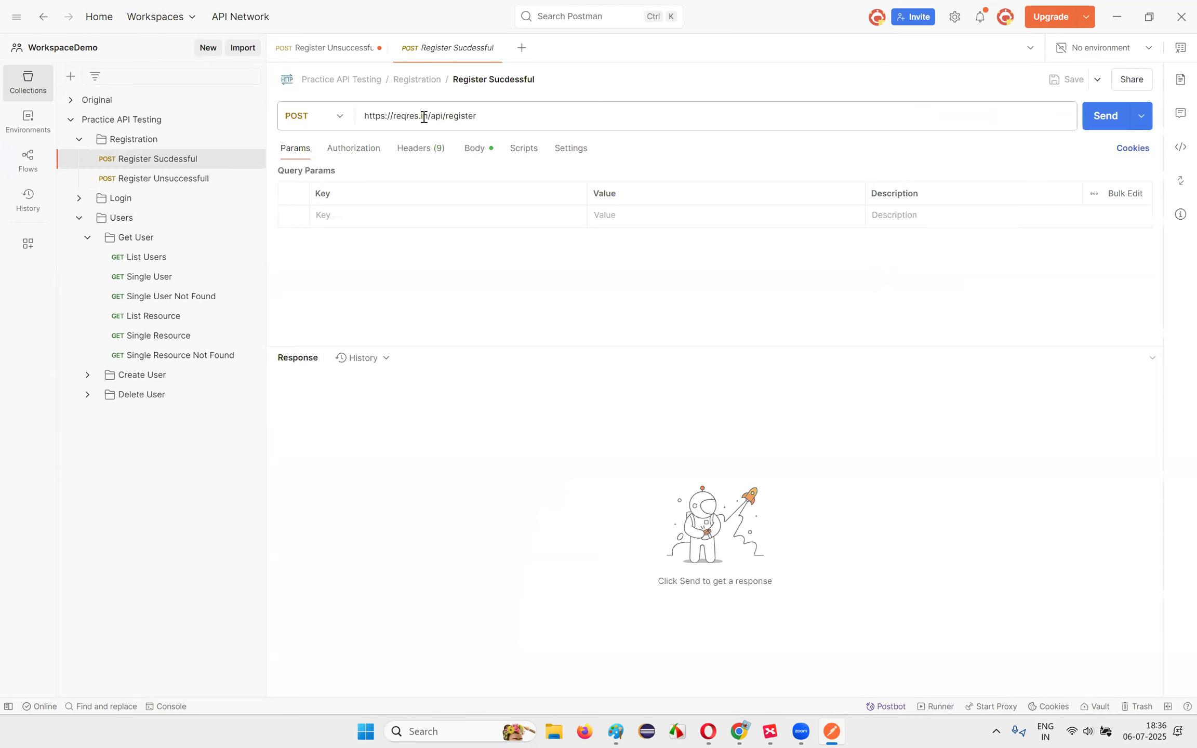
drag(428, 116, 316, 113)
key(ctrl+v)
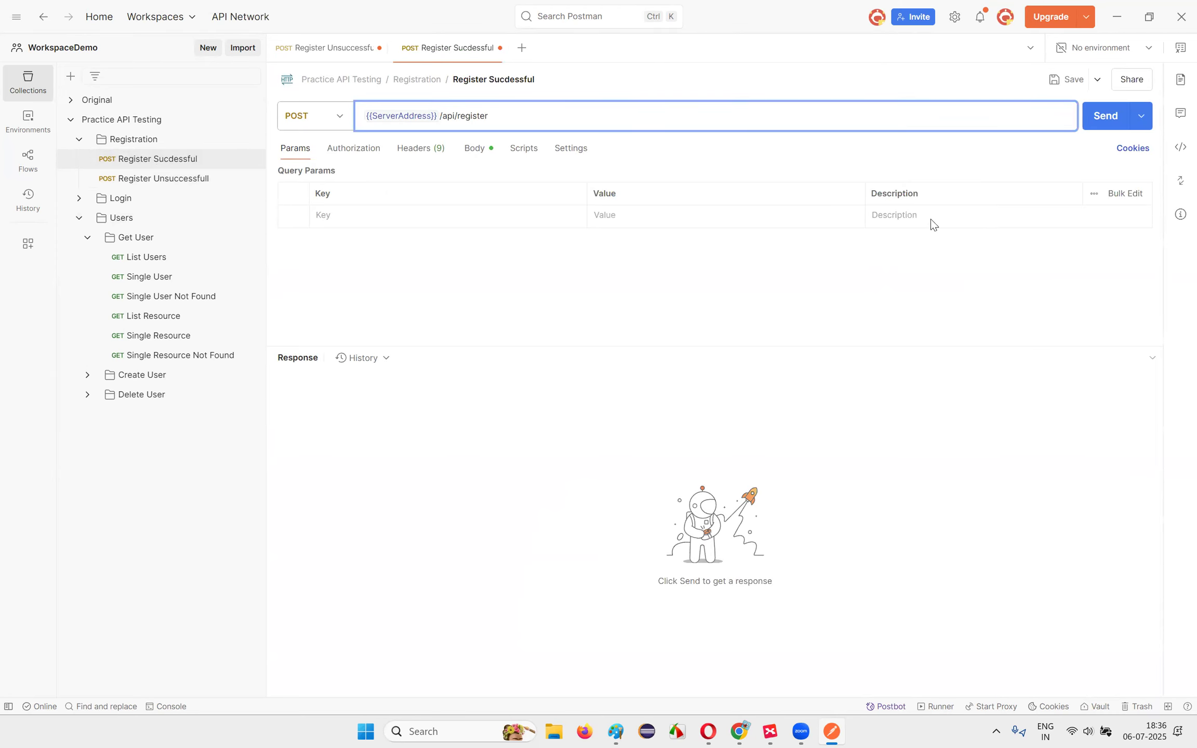
click(1067, 79)
click(164, 179)
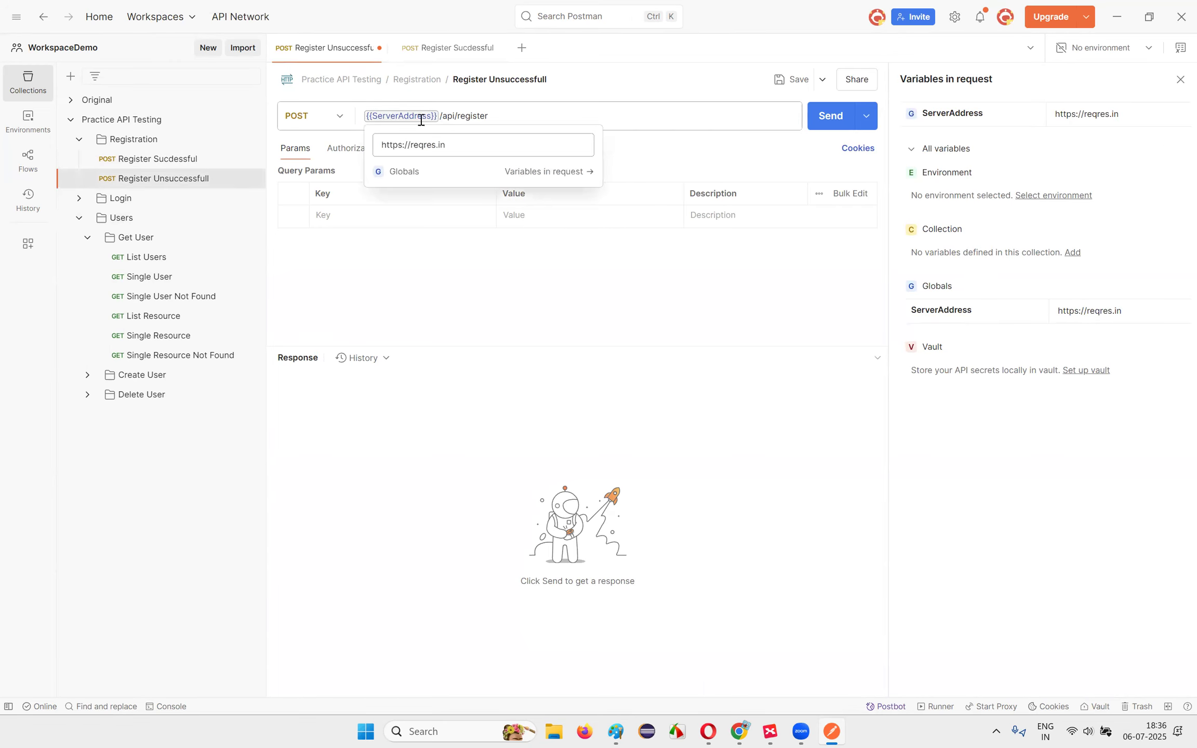
click(791, 79)
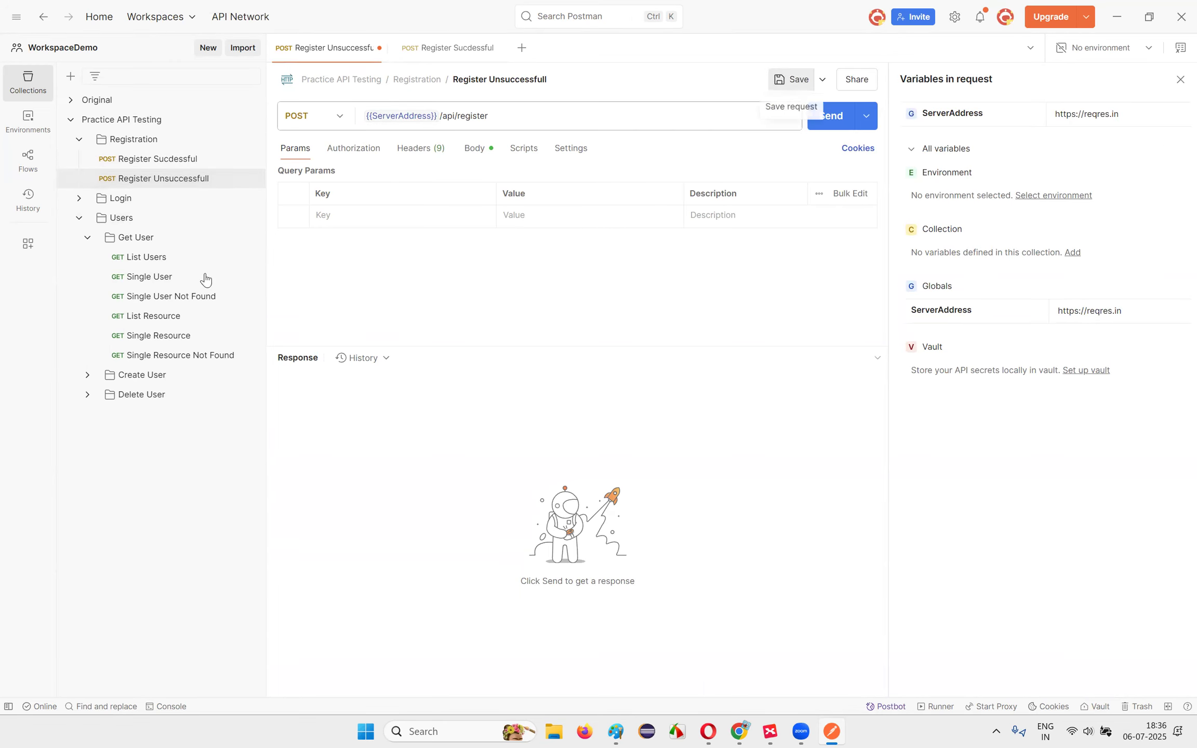
Step: Replace the Login Successful URL host with {{ServerAddress}}
click(118, 198)
click(131, 217)
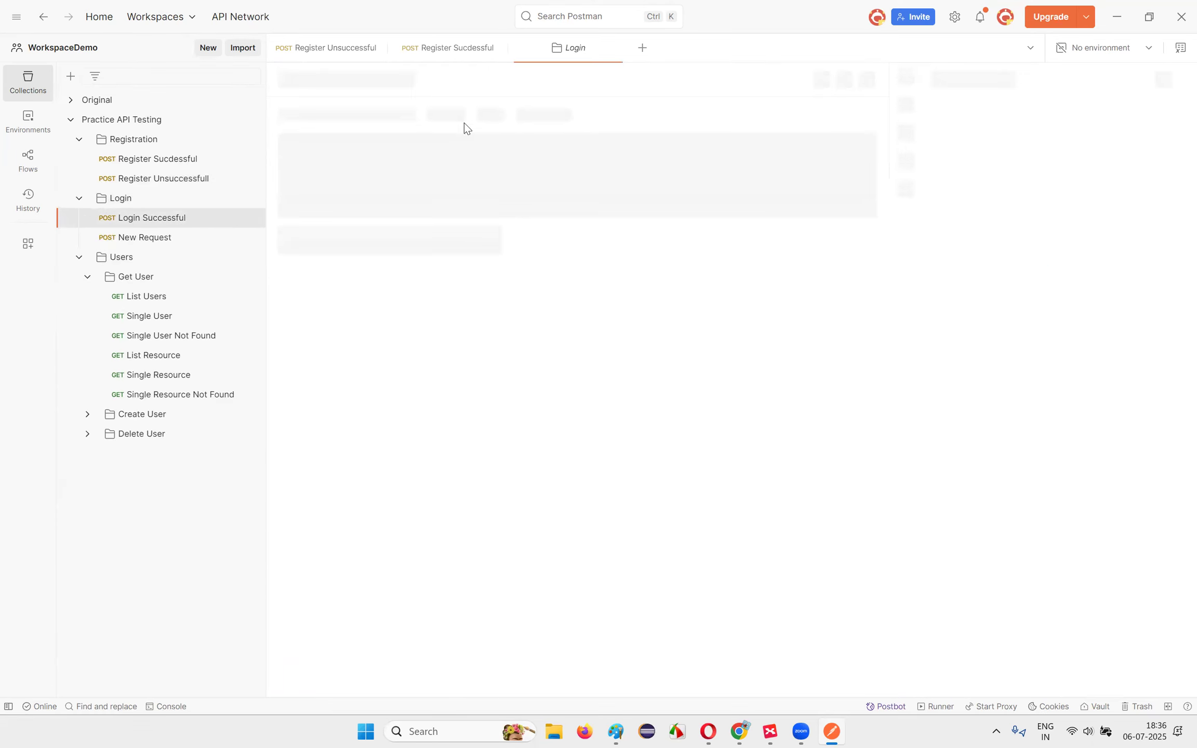
drag(363, 119, 427, 116)
key(ctrl+v)
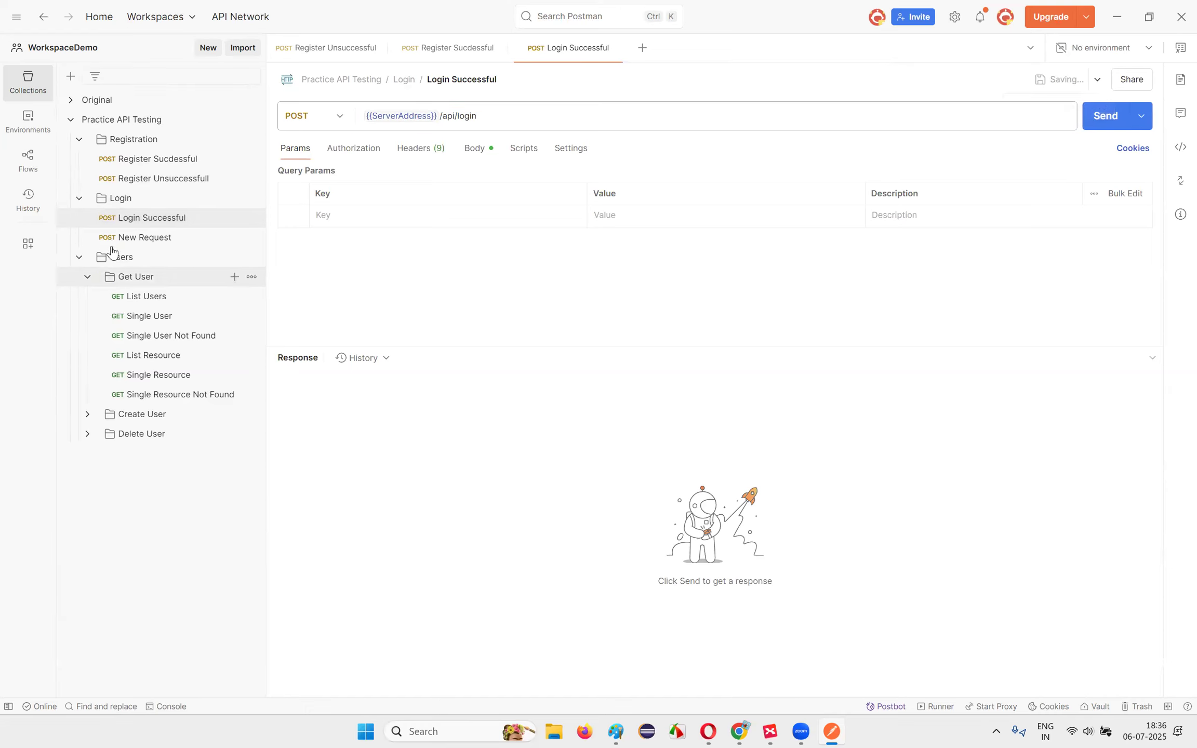
Step: Point New Request at {{ServerAddress}}/api/login, send it (401 Unauthorized) and save
click(136, 236)
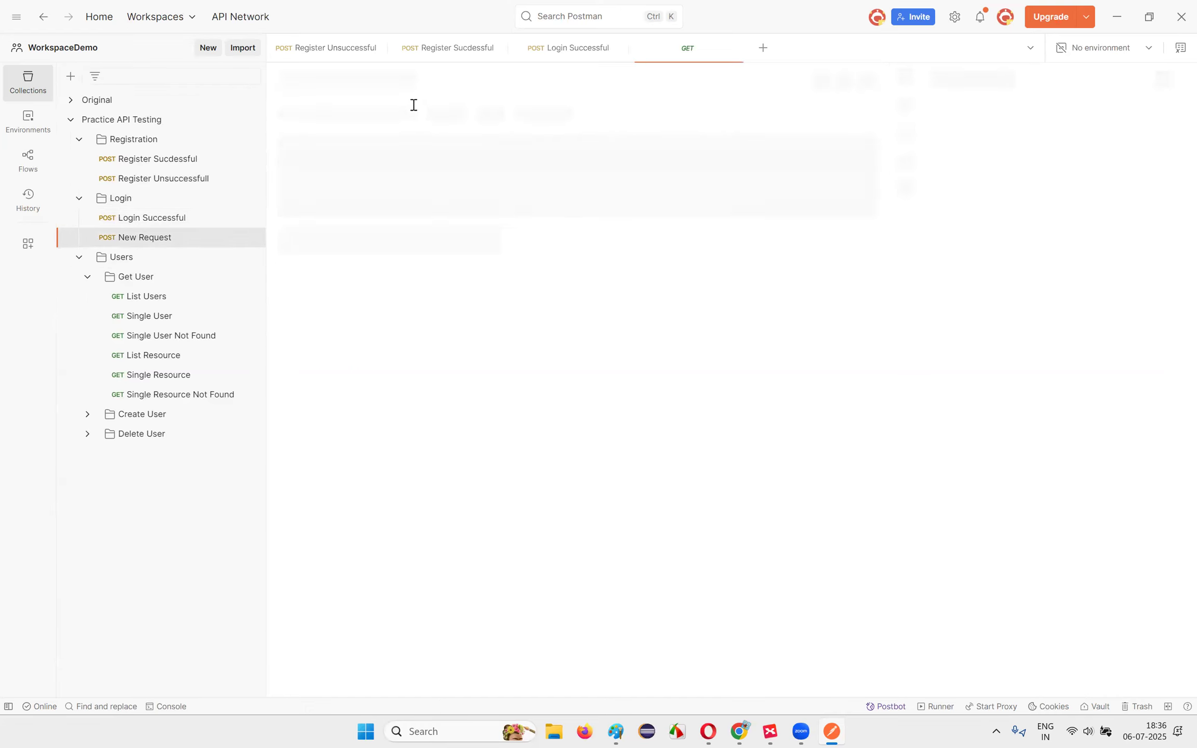
drag(427, 117, 347, 119)
key(ctrl+v)
click(1097, 121)
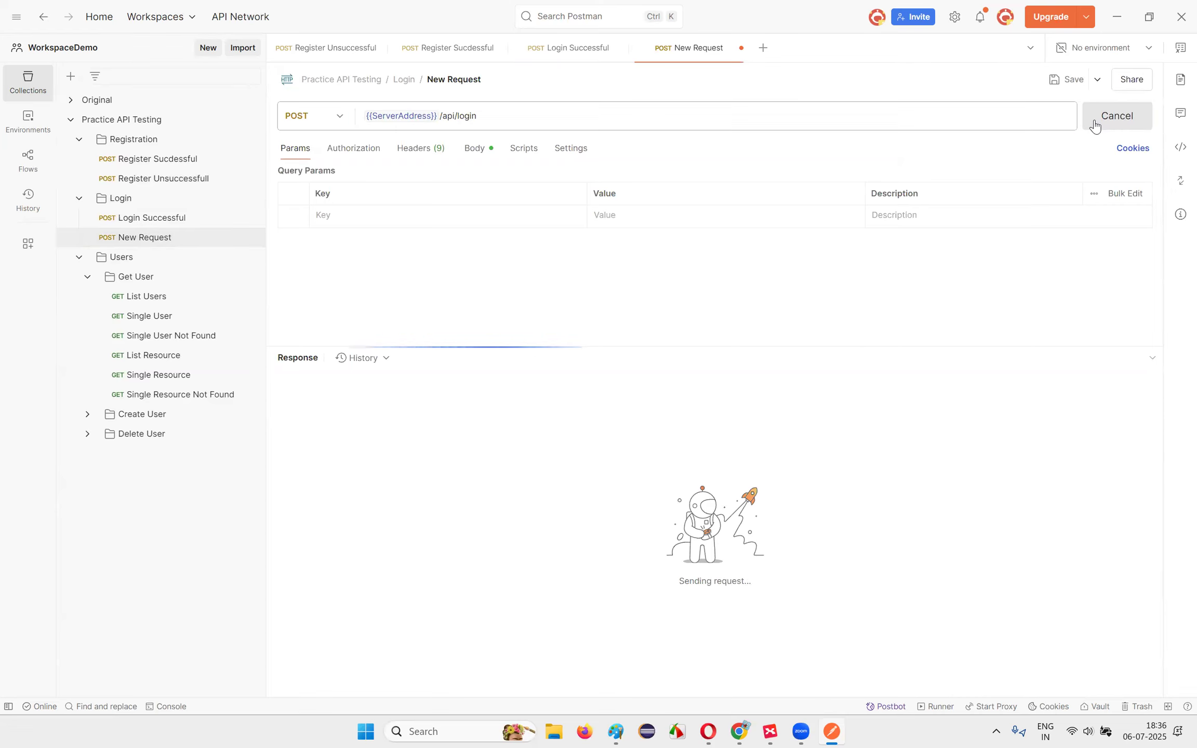
click(1072, 80)
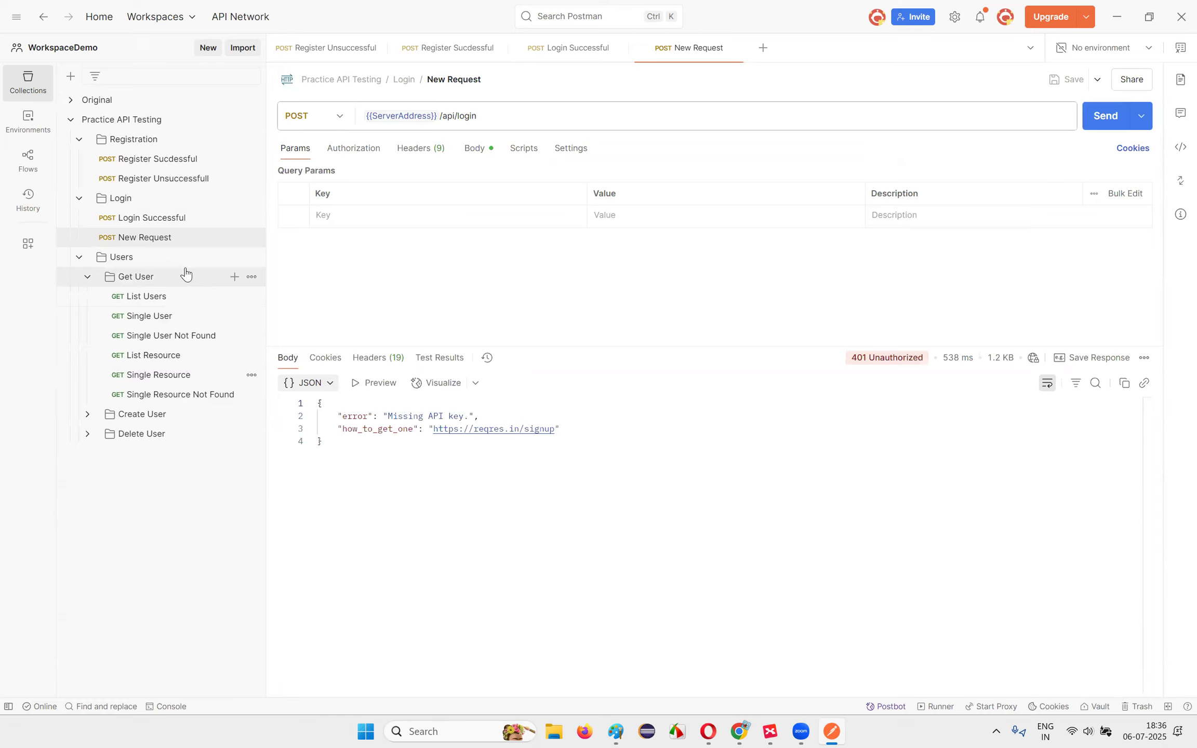
click(130, 260)
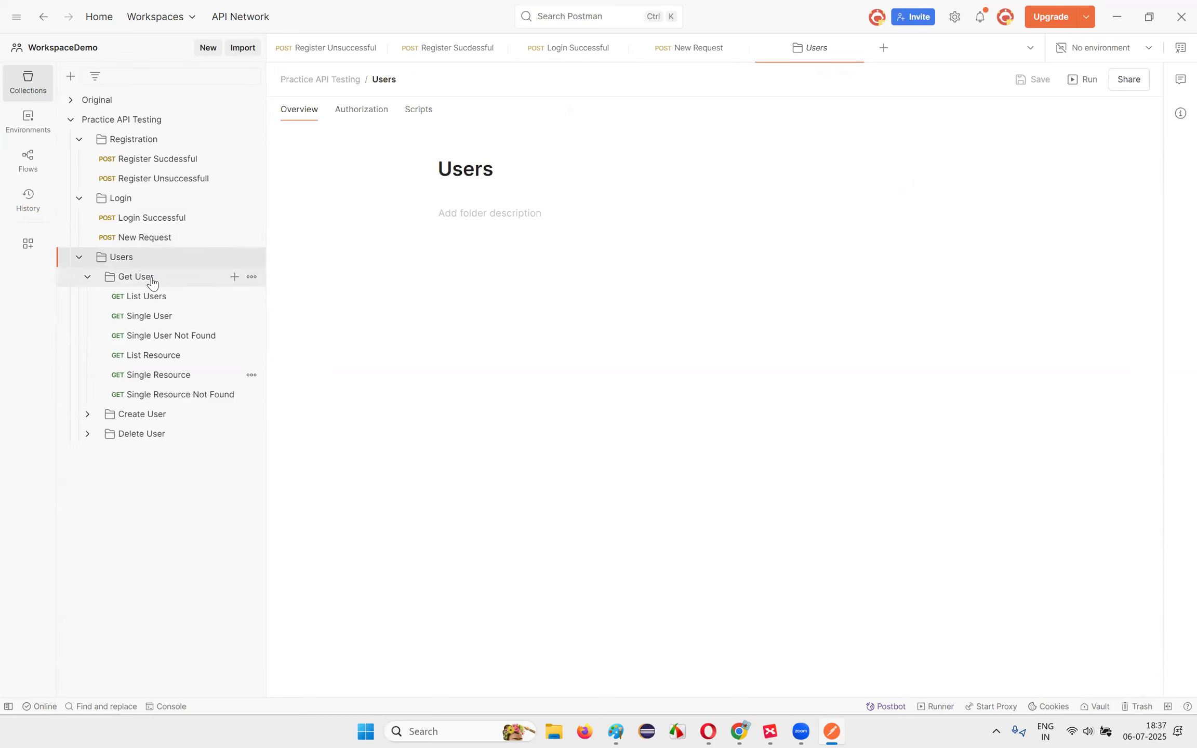
Step: Replace the host with {{ServerAddress}} in List Users (saved) and in Single User
click(152, 278)
click(153, 297)
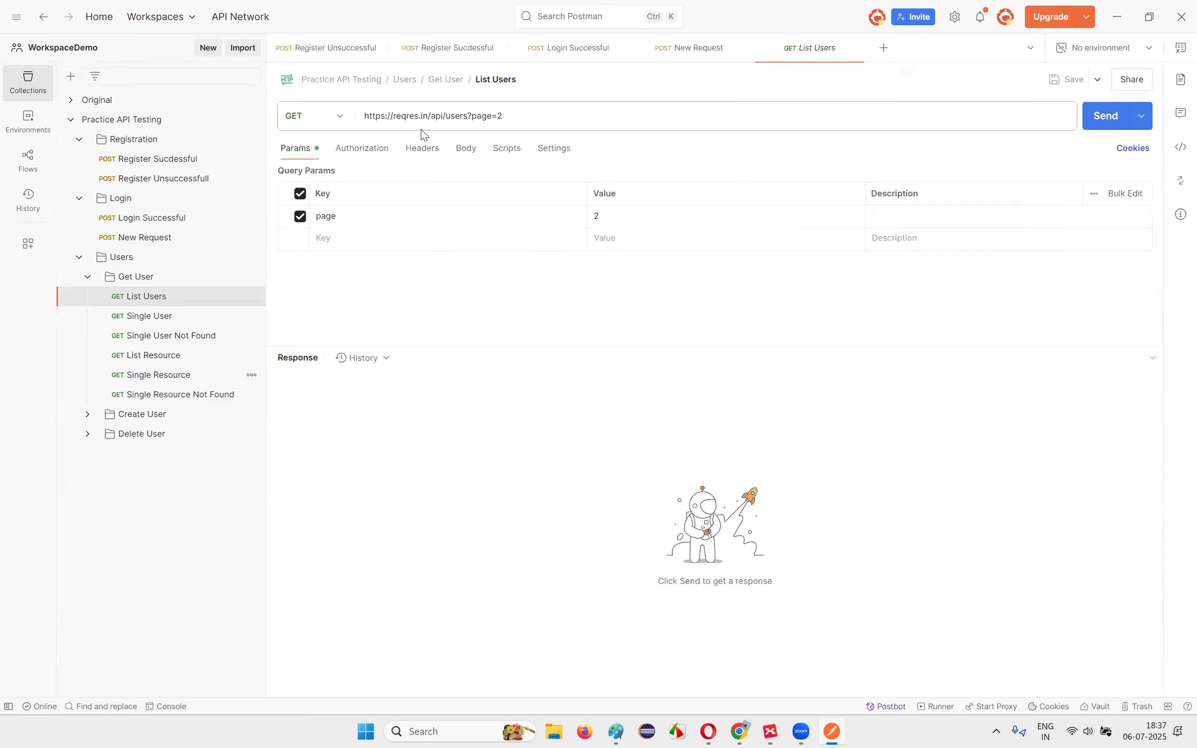
drag(430, 116, 339, 121)
key(ctrl+v)
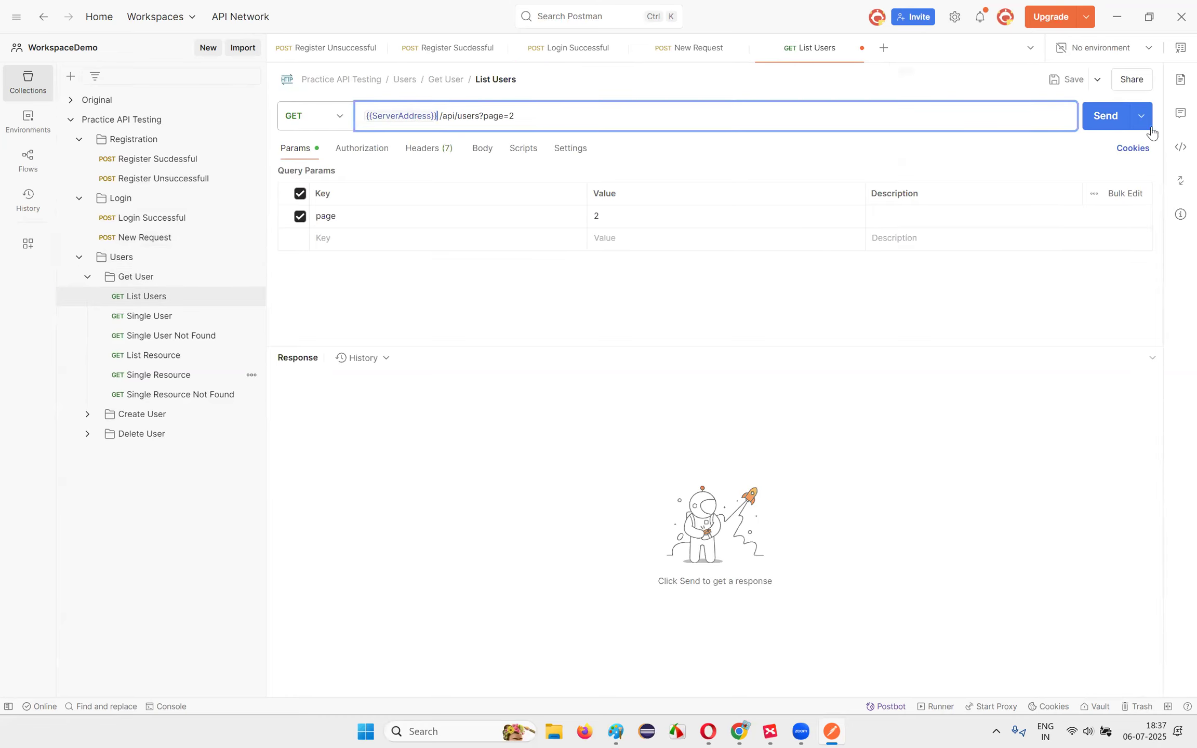
click(1067, 79)
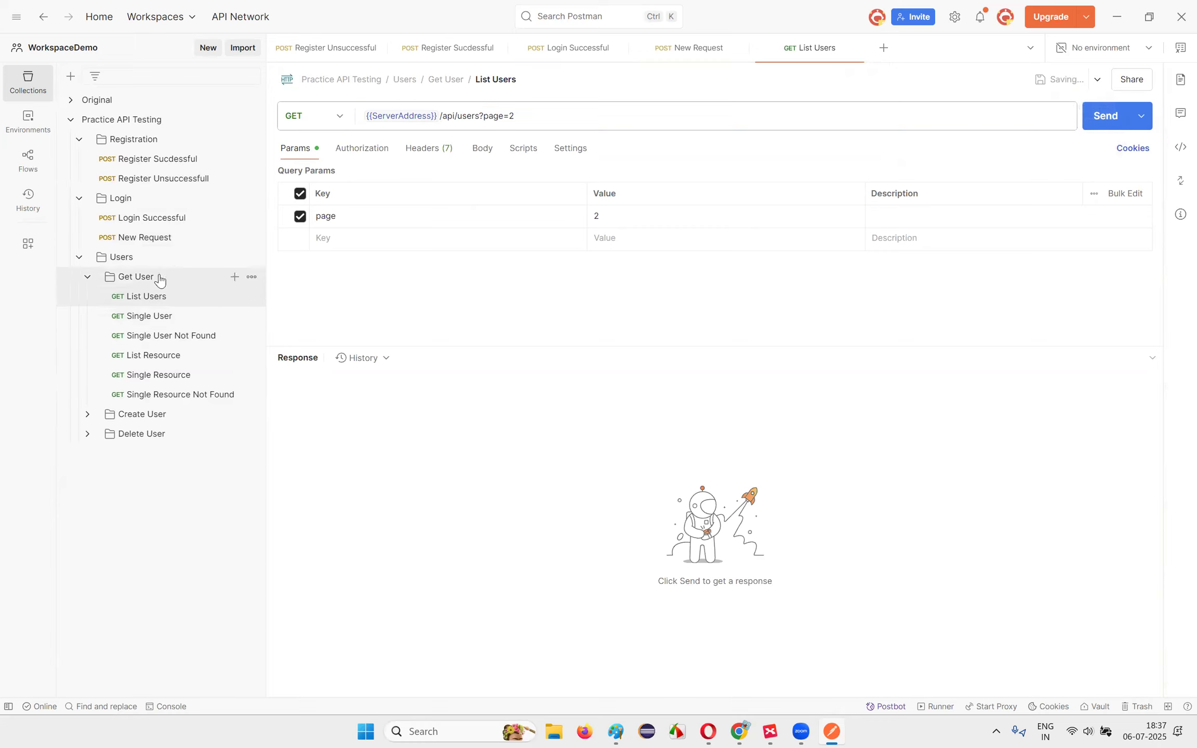
click(147, 316)
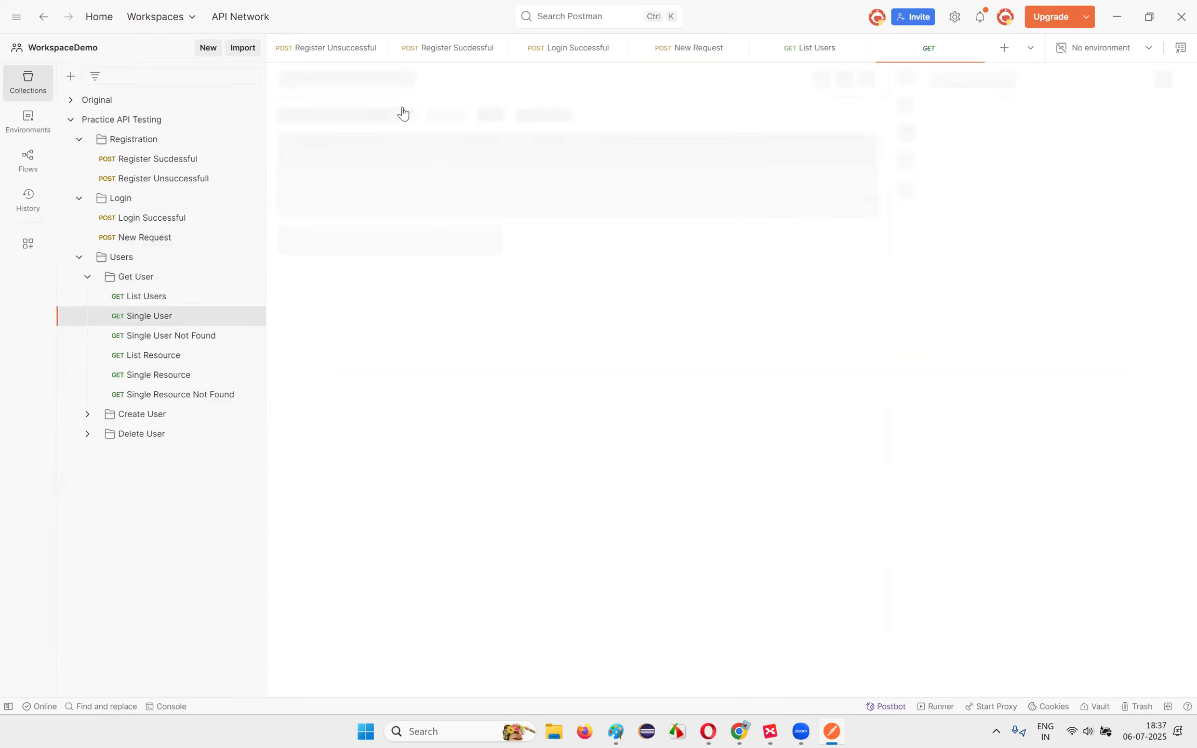
drag(427, 115, 358, 117)
key(ctrl+v)
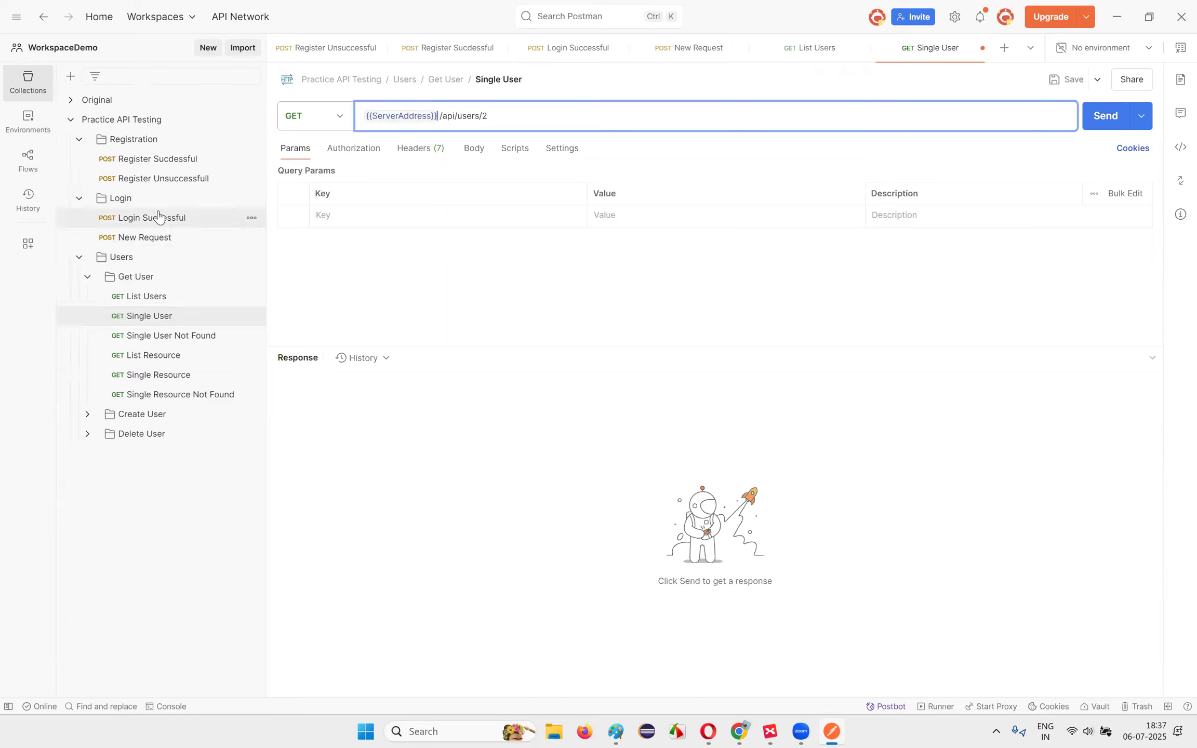
Step: Open Register Sucdessful and show the variables used in its URL
click(125, 158)
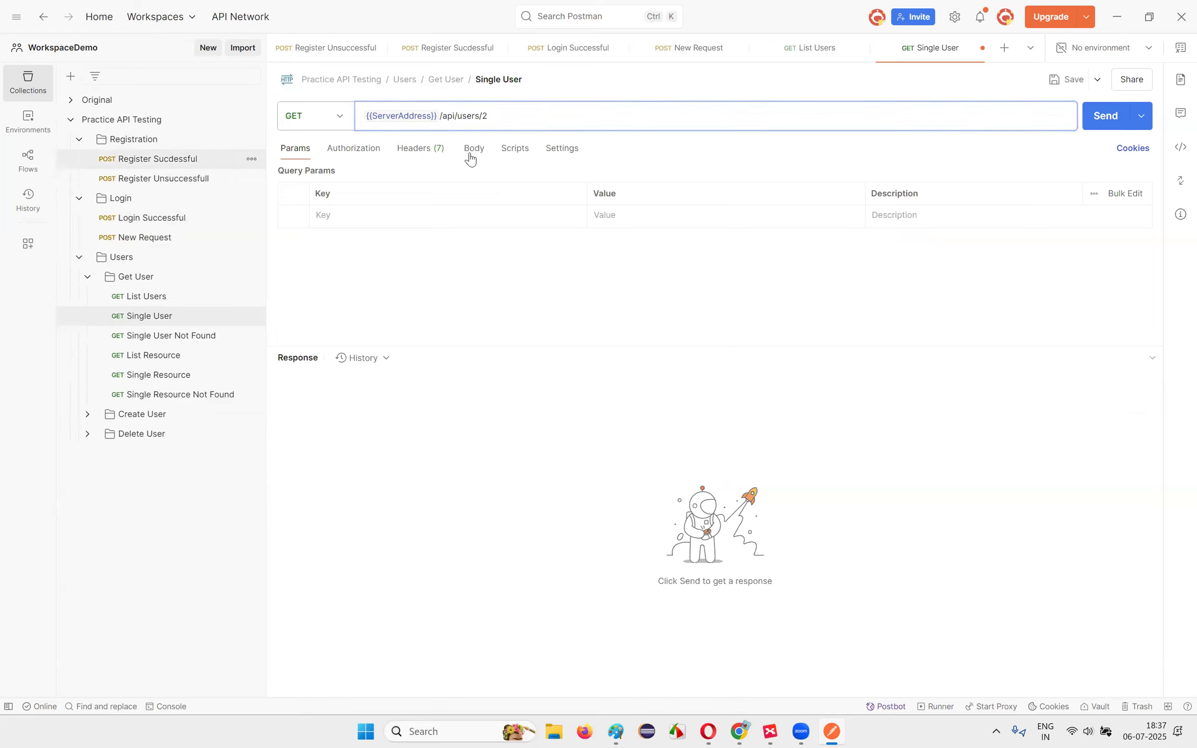
click(366, 116)
click(1181, 81)
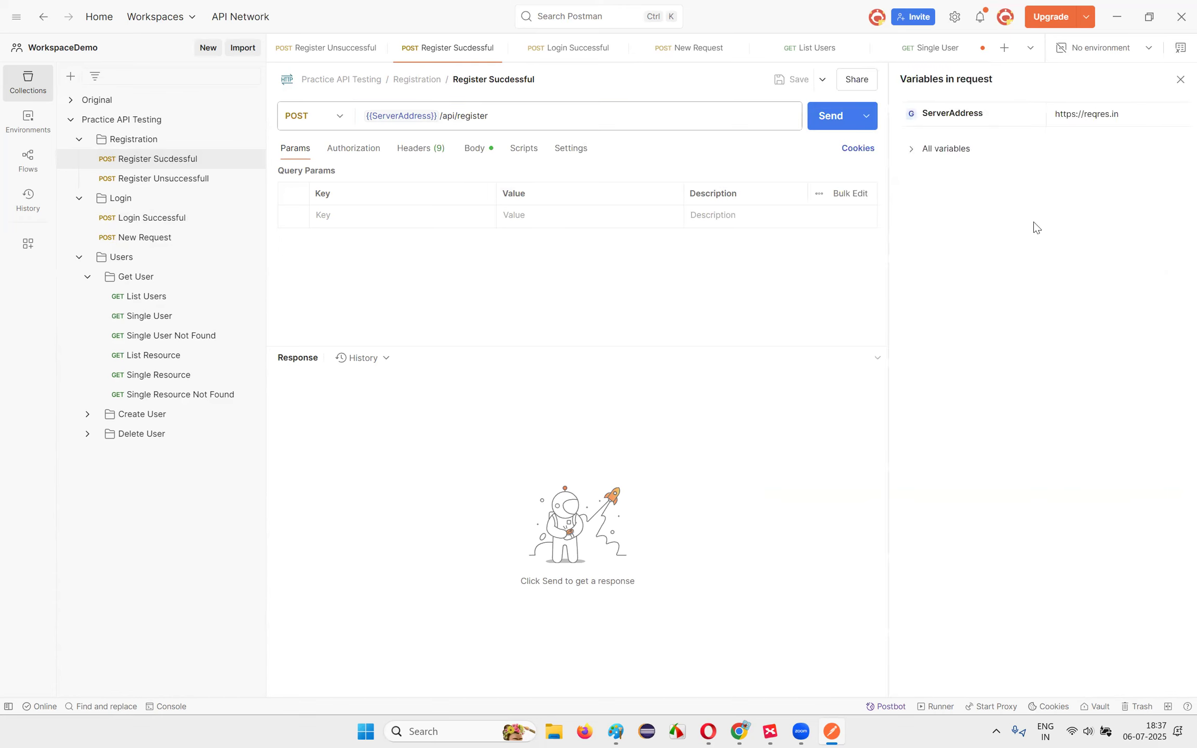
click(1181, 79)
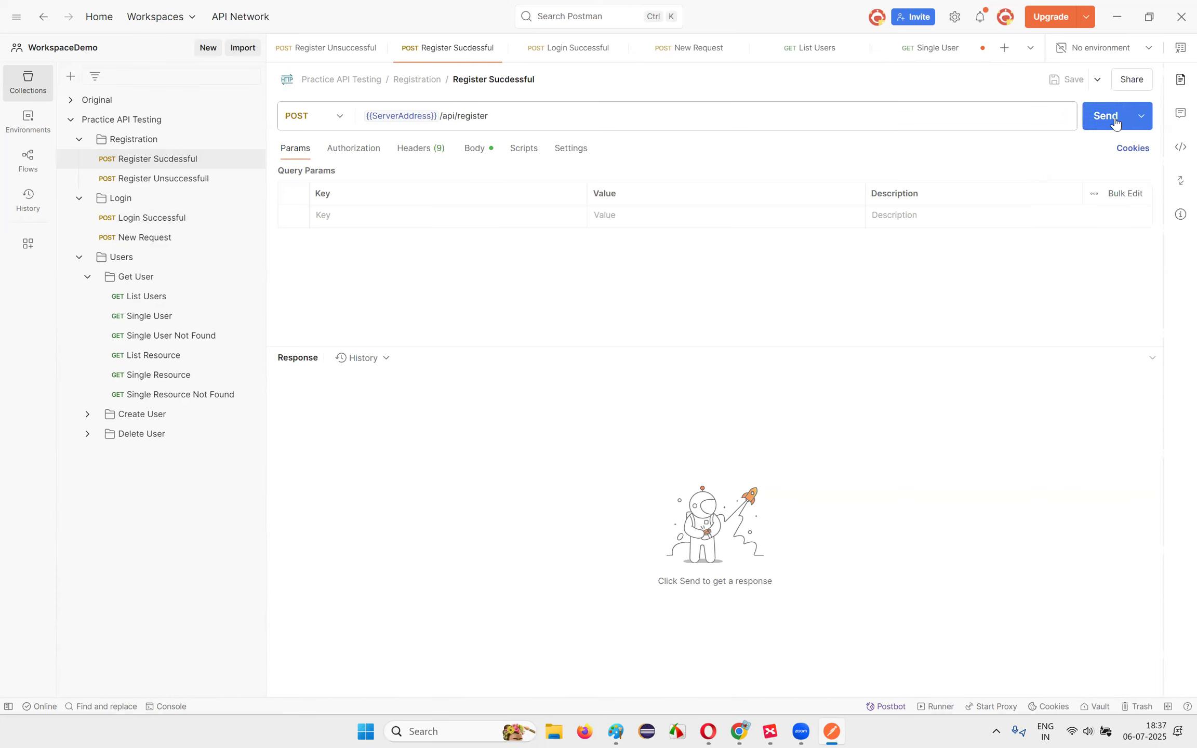
click(1181, 80)
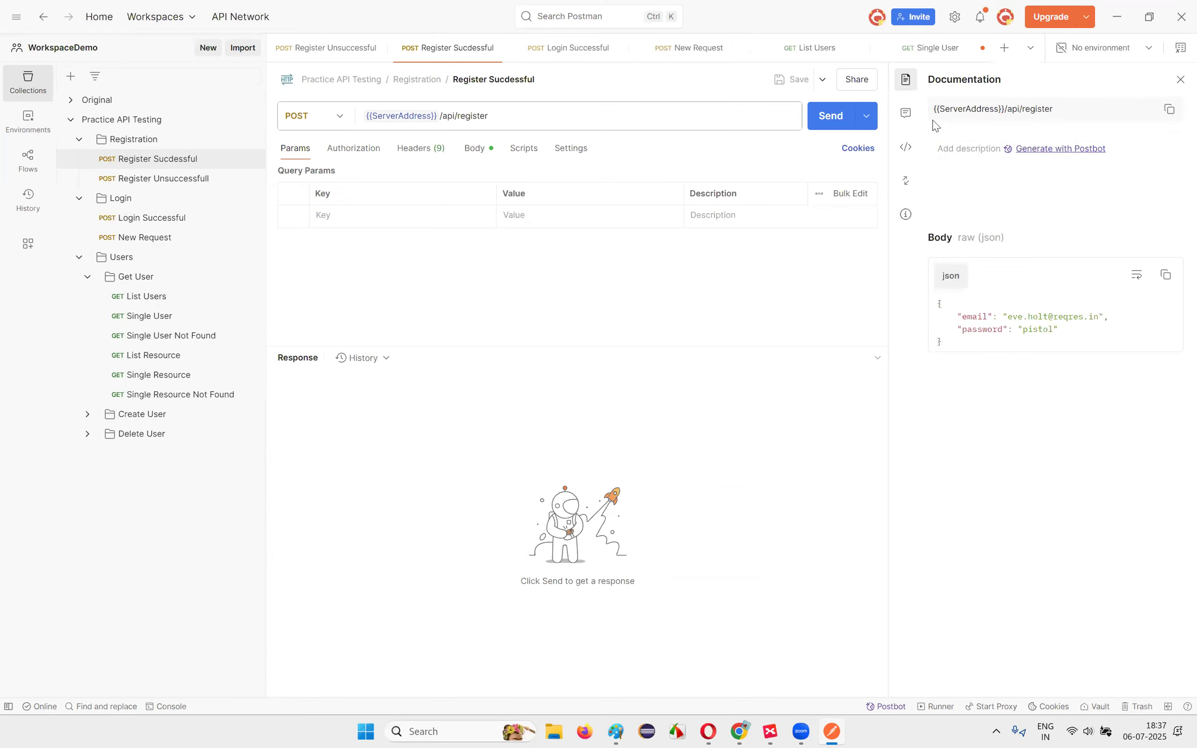
click(1179, 48)
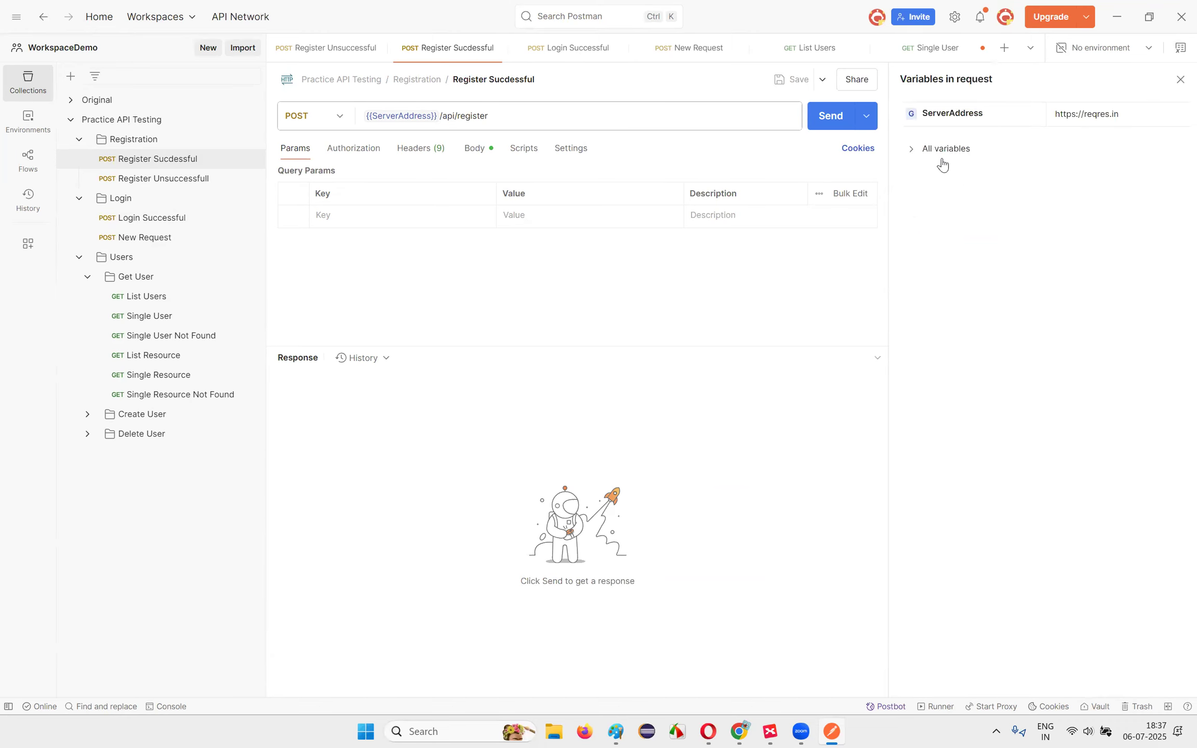
click(914, 151)
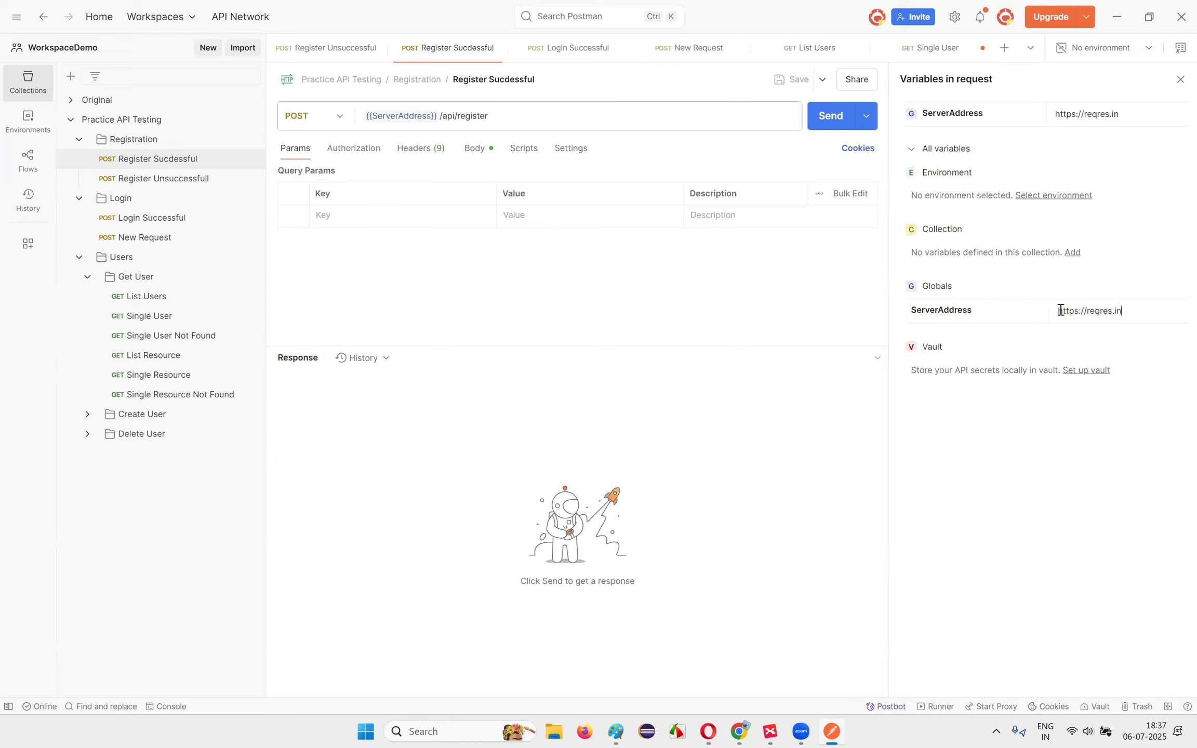
drag(1087, 312, 1119, 311)
click(1124, 313)
key(BackSpace)
click(366, 117)
text(https://)
click(539, 298)
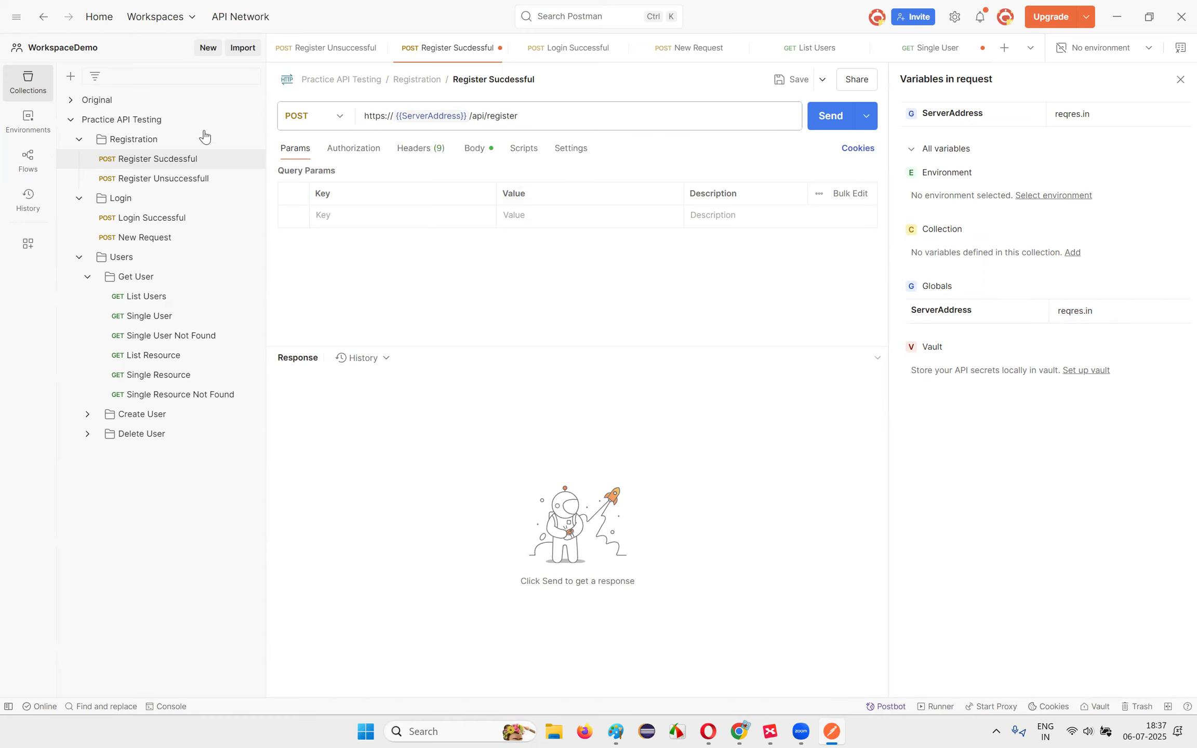
click(792, 80)
click(167, 179)
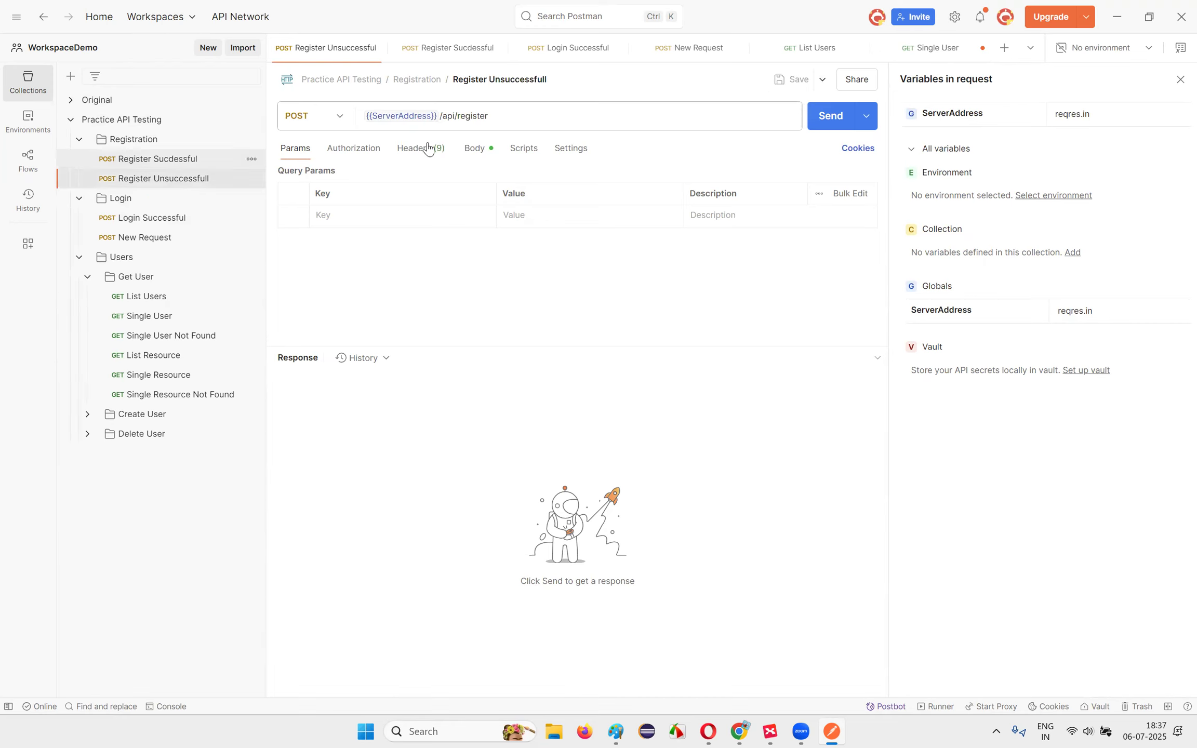
double_click(364, 116)
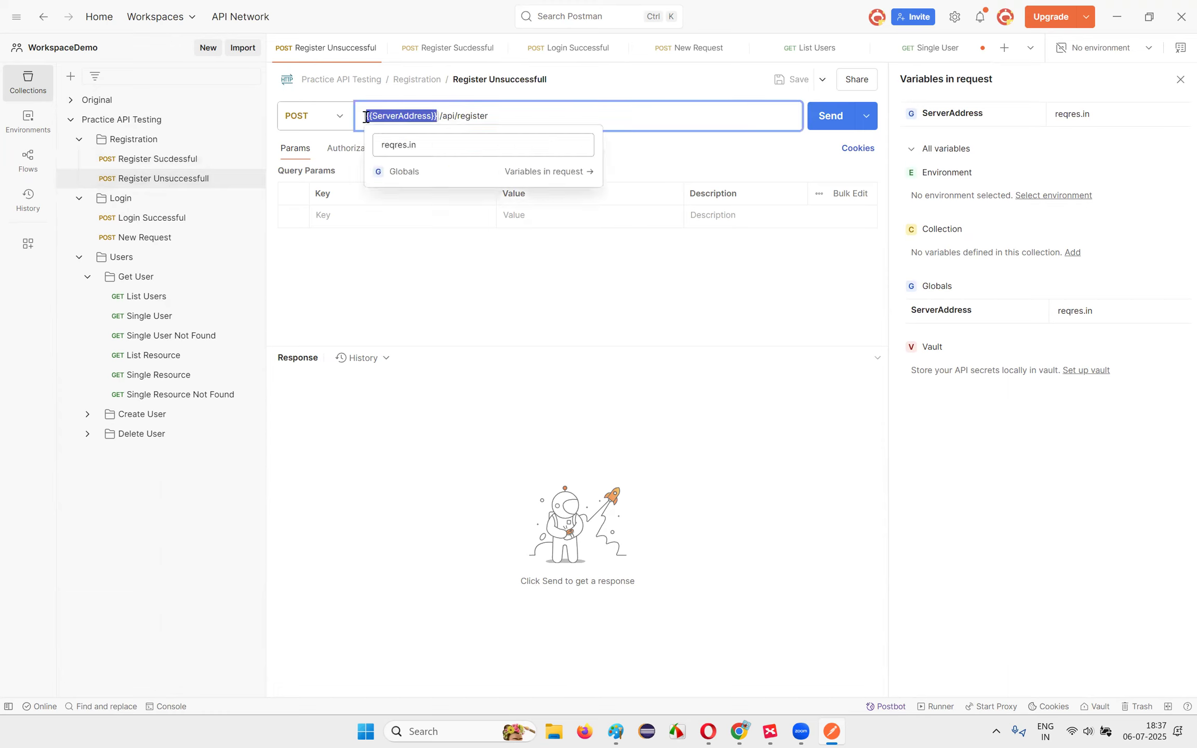
click(366, 116)
text(https://)
drag(469, 116, 353, 121)
key(ctrl+c)
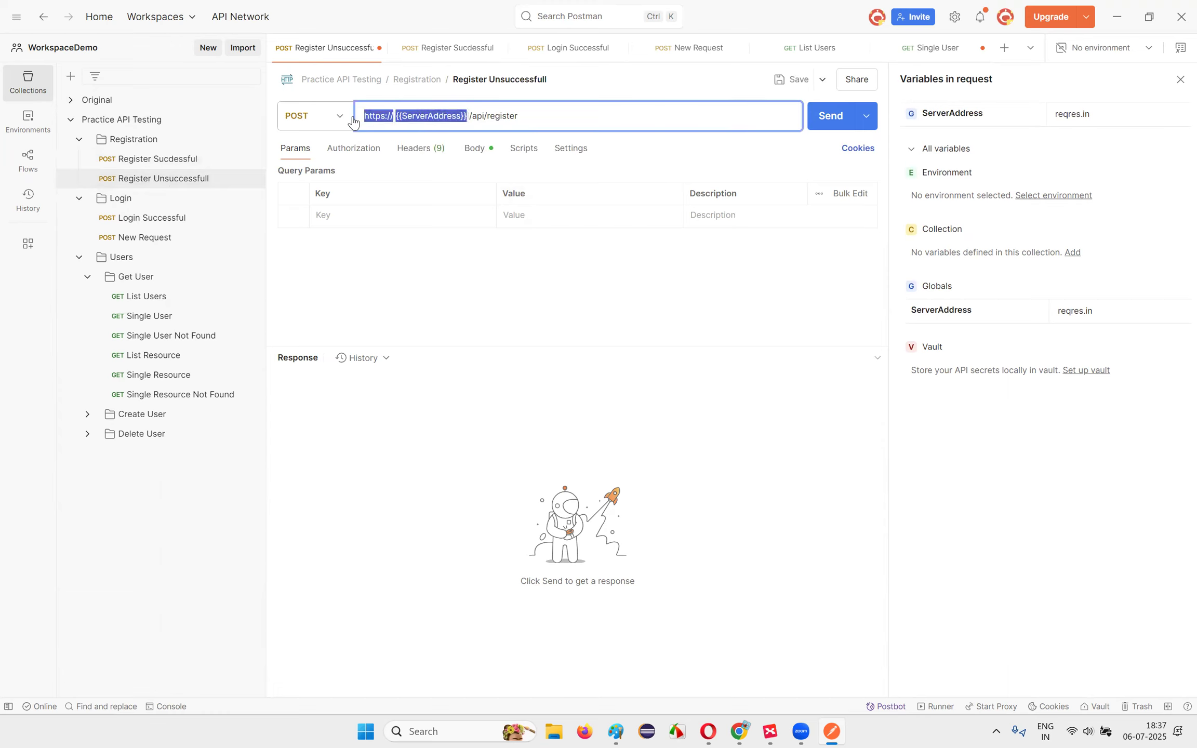
click(790, 79)
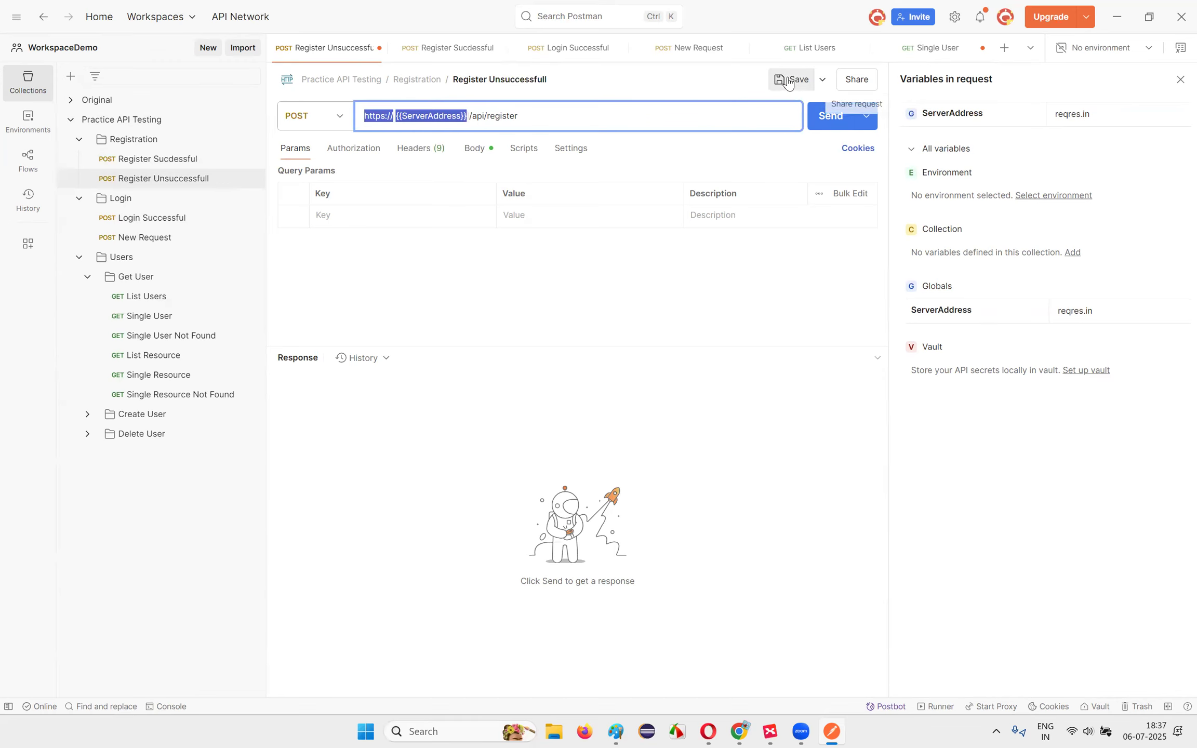
click(148, 219)
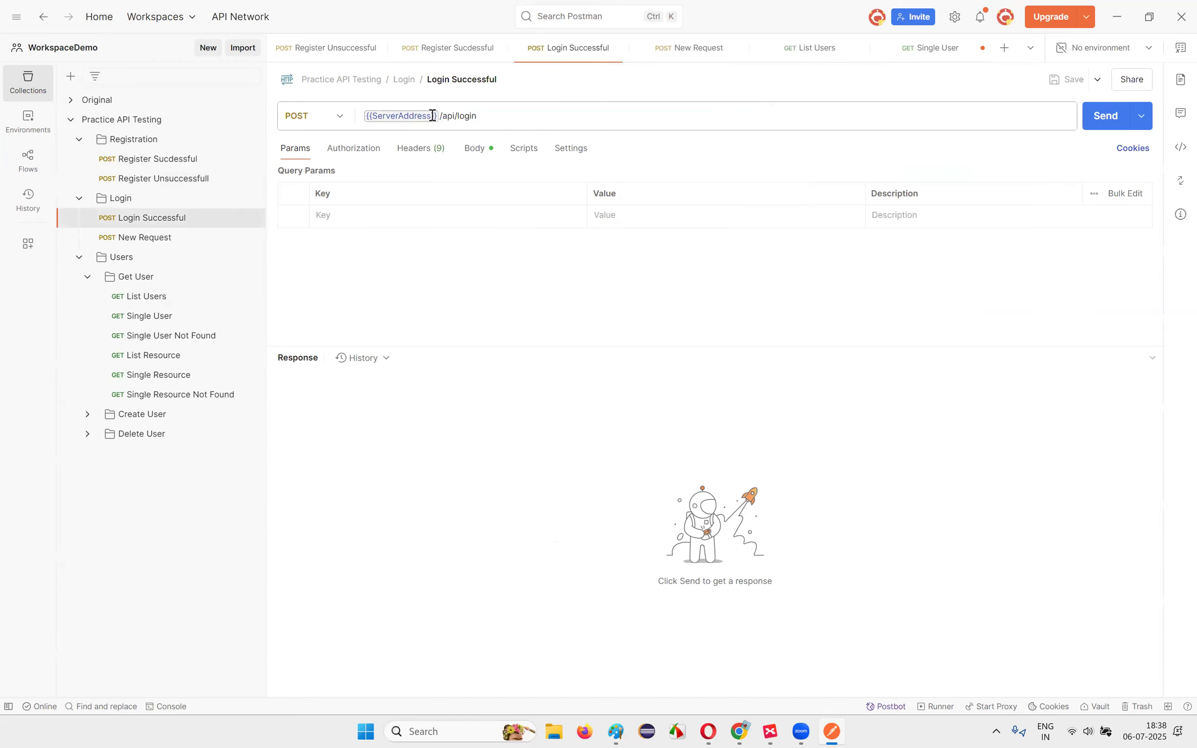
drag(436, 115, 347, 126)
key(ctrl+v)
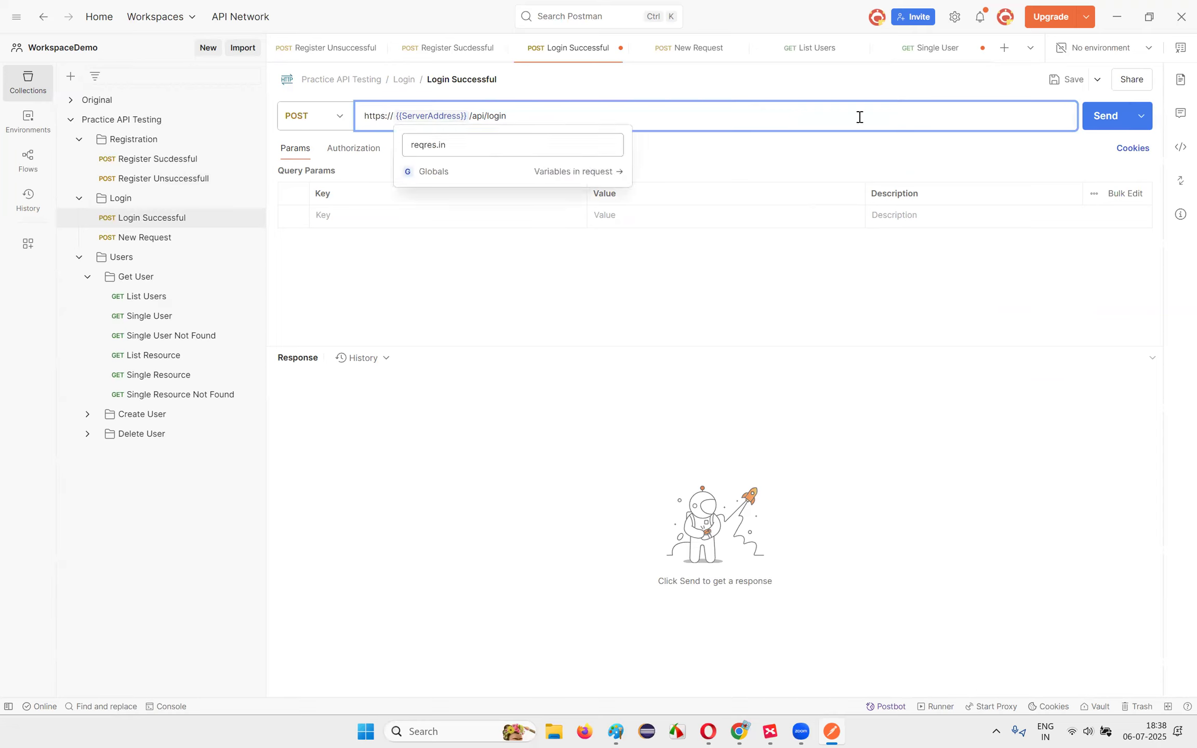
click(1065, 78)
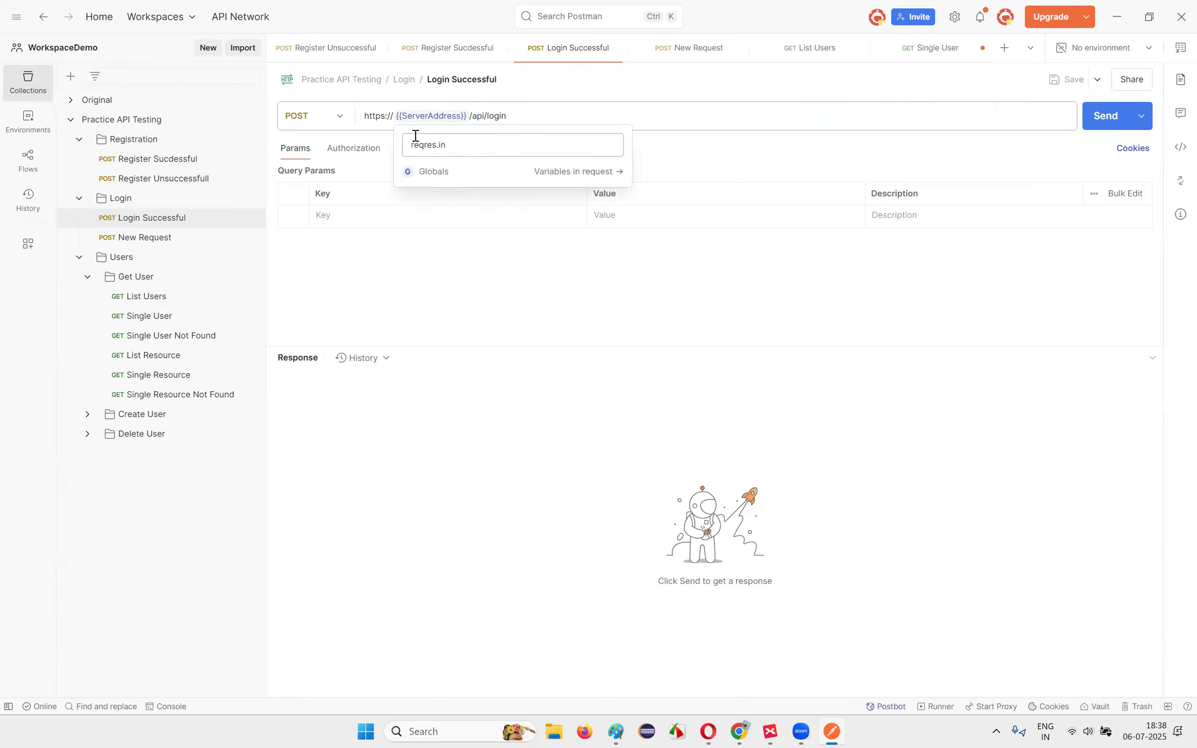
click(164, 243)
click(439, 114)
key(Home)
text(https://)
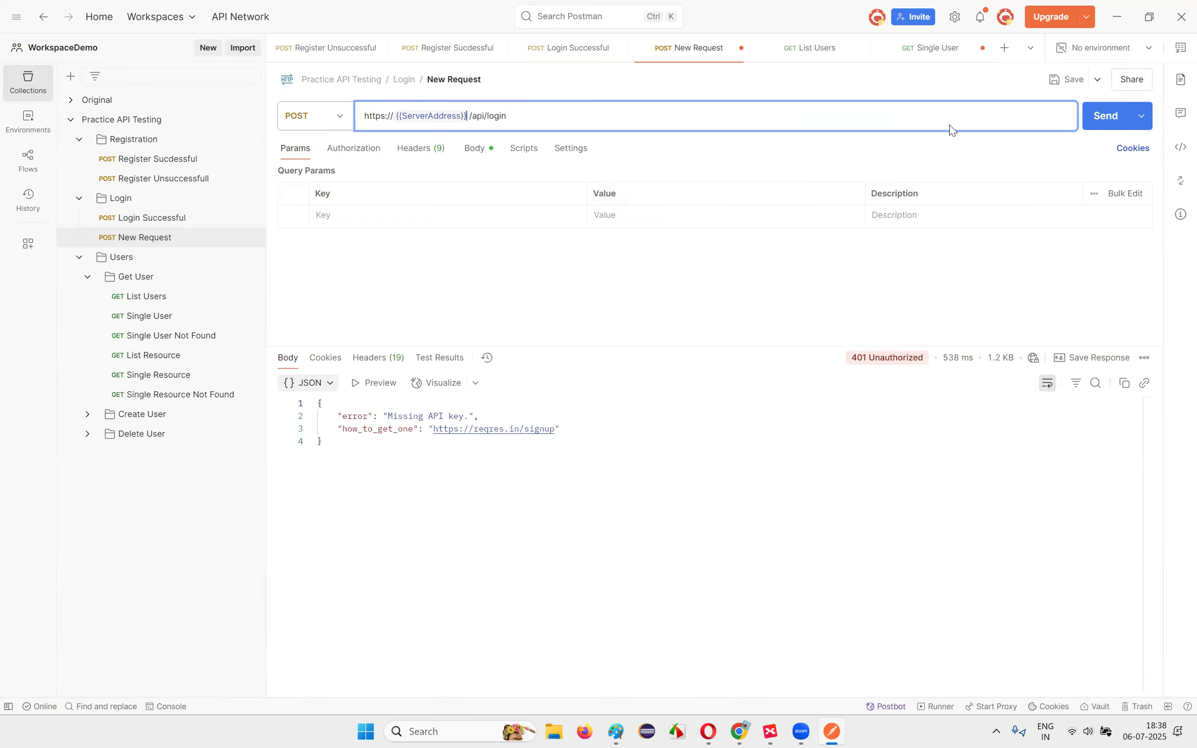
click(1076, 81)
click(136, 277)
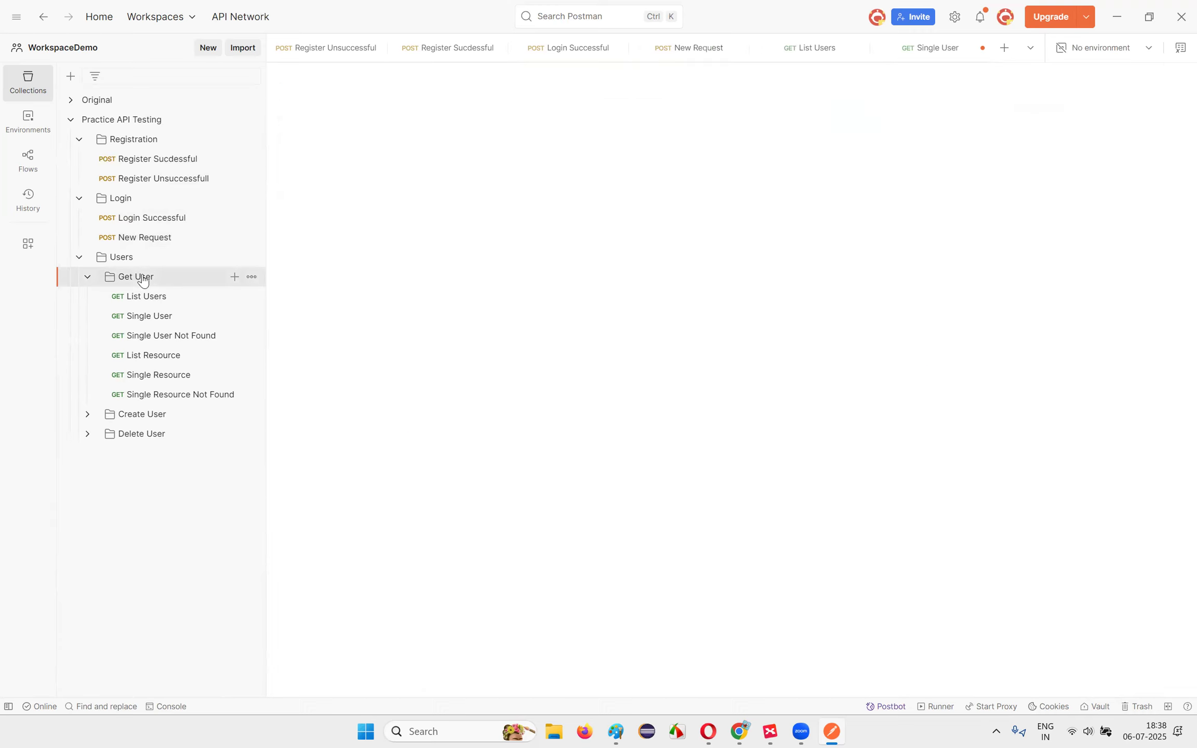
click(151, 296)
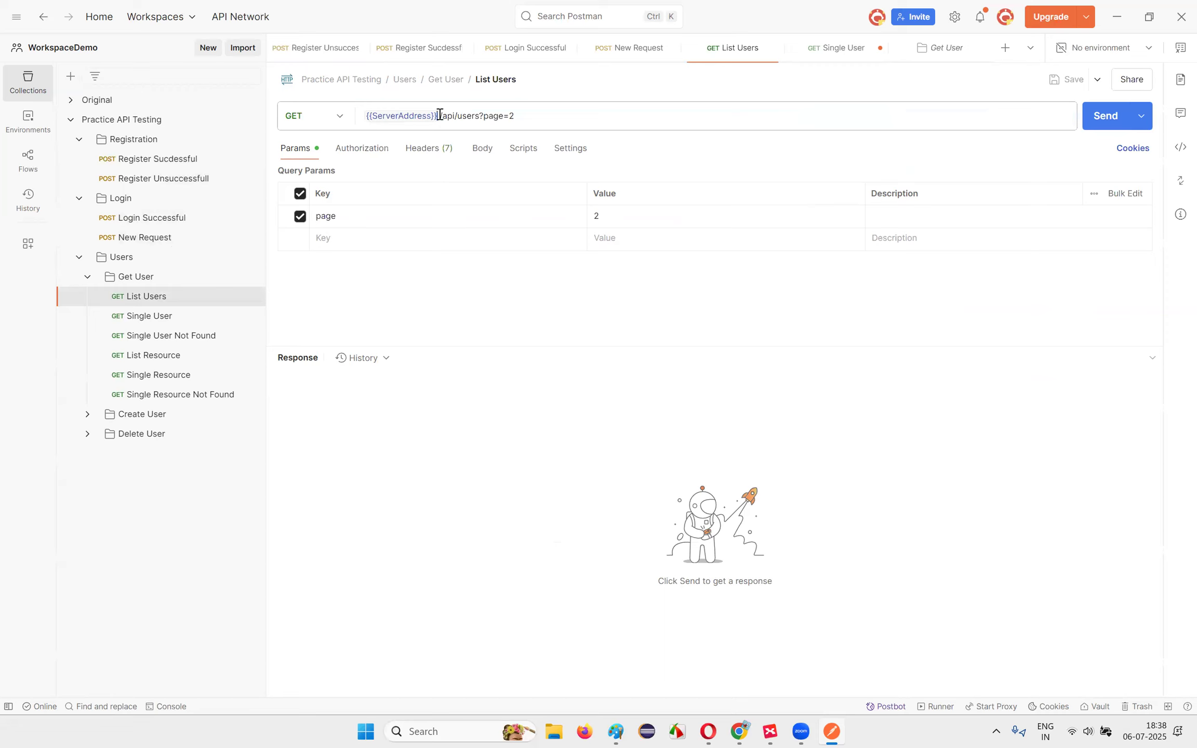
drag(439, 114, 329, 114)
key(Home)
text(https://)
click(1071, 87)
click(164, 322)
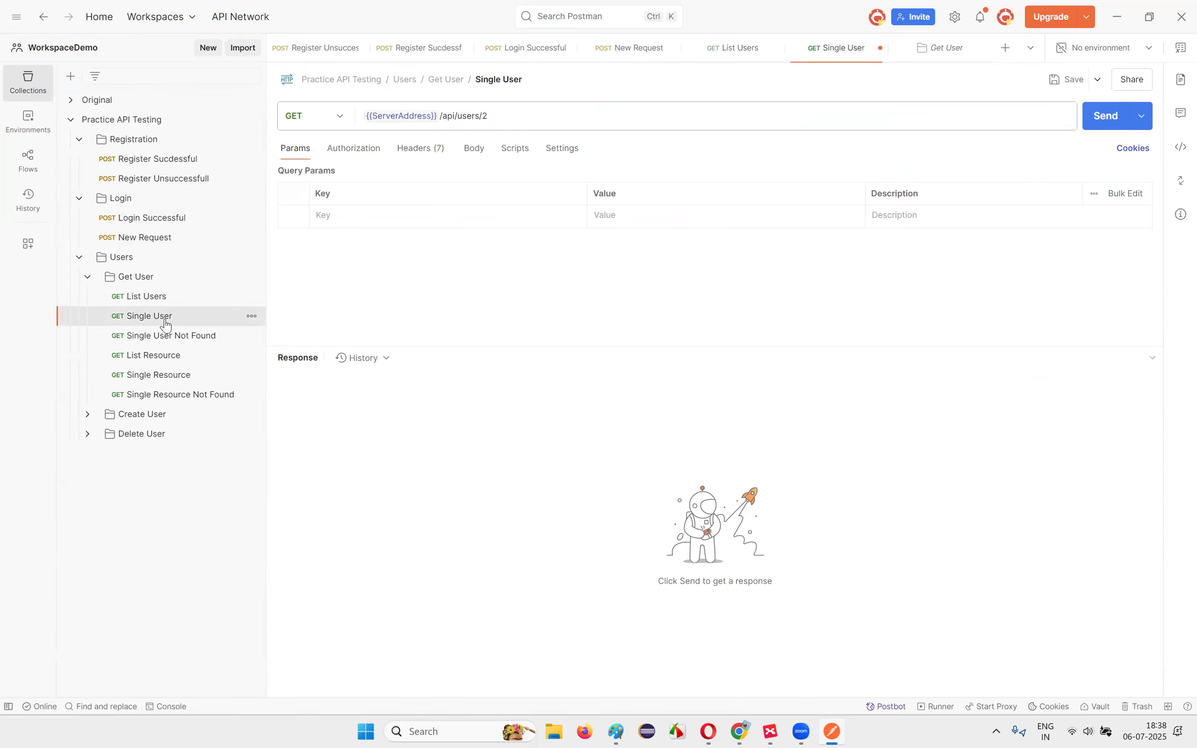
drag(441, 114, 320, 121)
key(ctrl+c)
key(Home)
text(https://)
click(1071, 81)
click(179, 338)
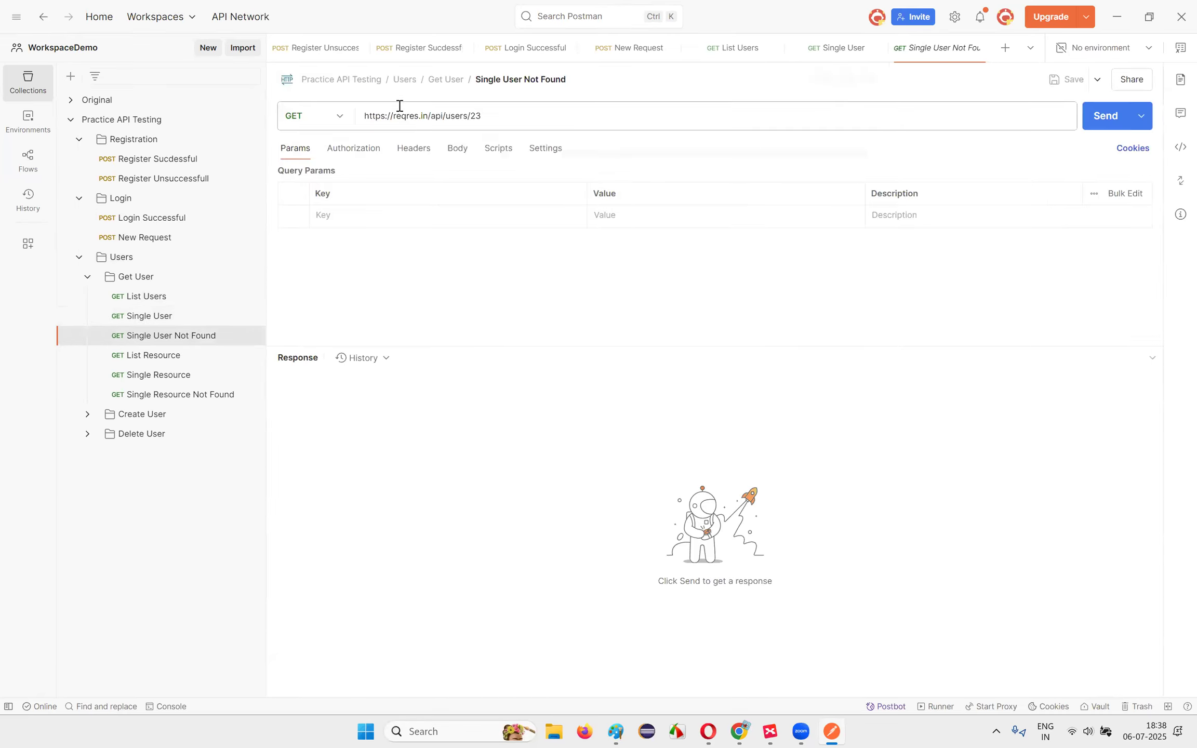
drag(429, 115, 318, 117)
key(ctrl+v)
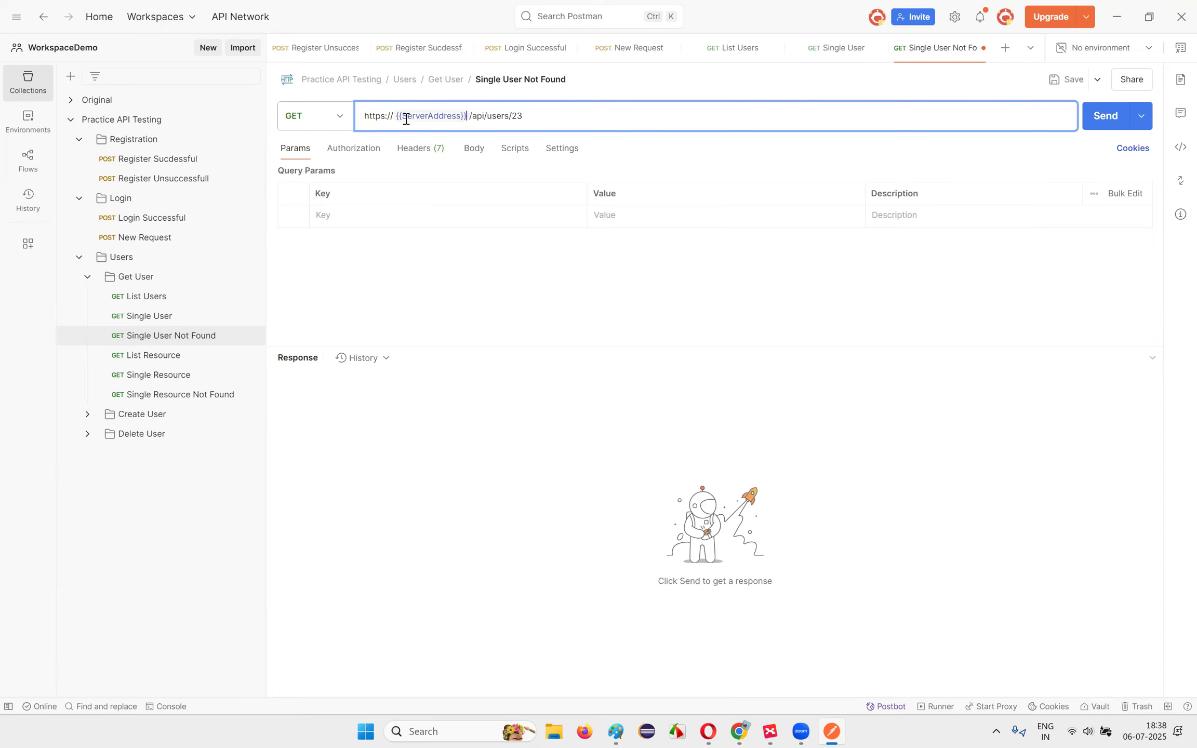
click(1065, 78)
click(159, 364)
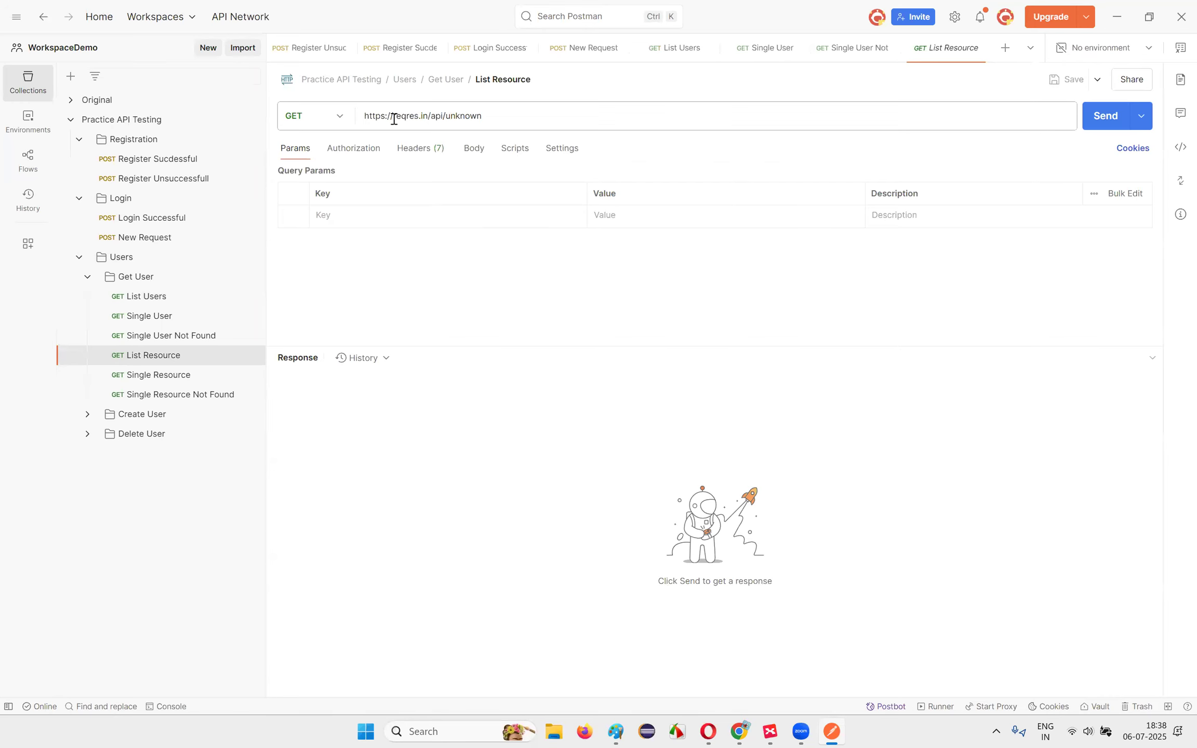
drag(427, 116, 315, 119)
key(ctrl+v)
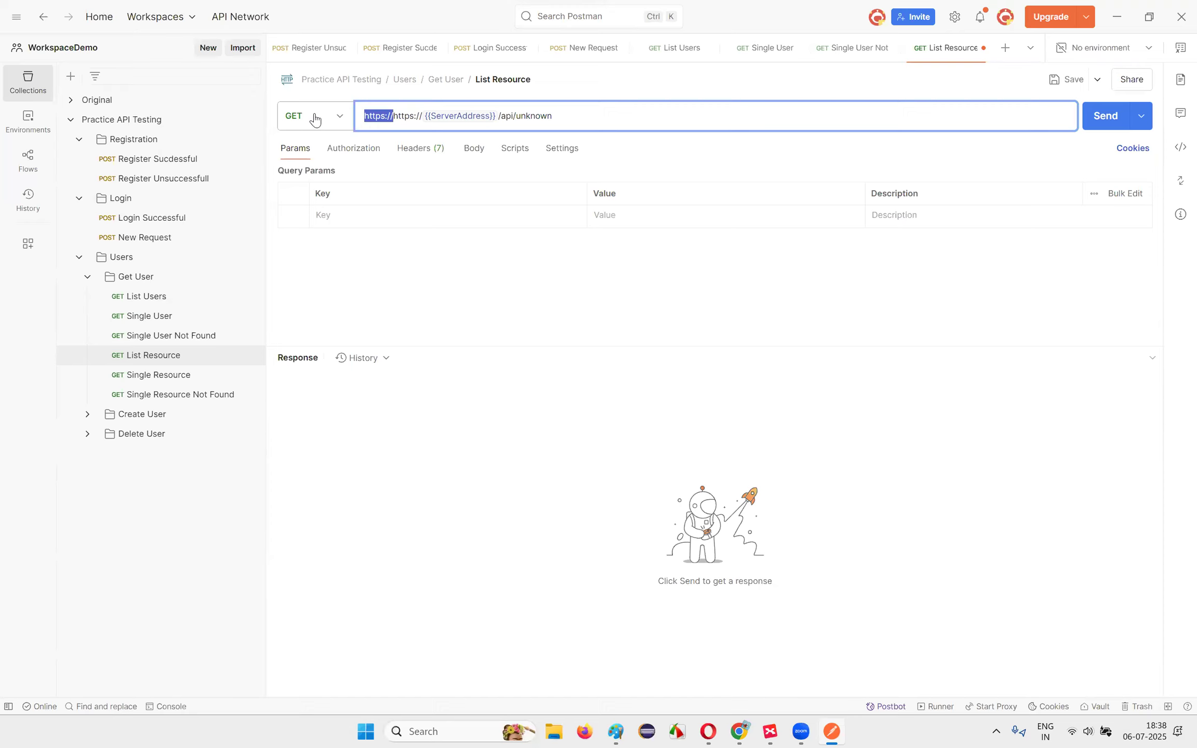
key(BackSpace)
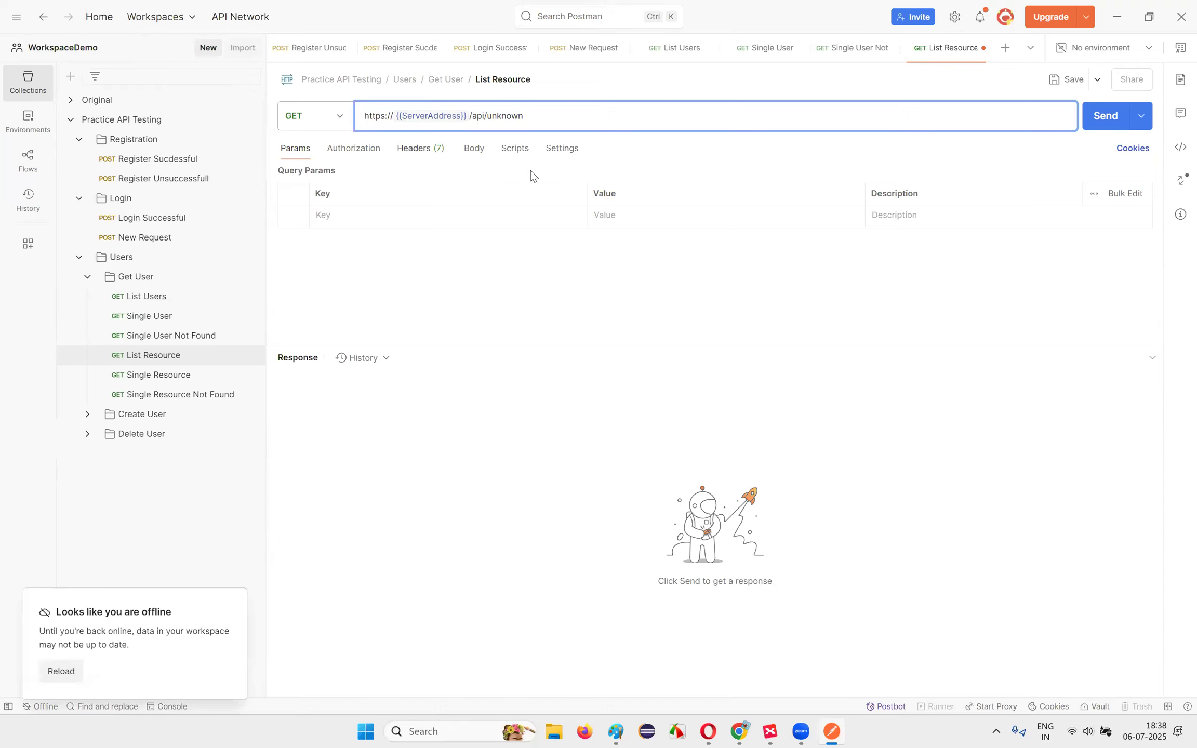
click(1063, 79)
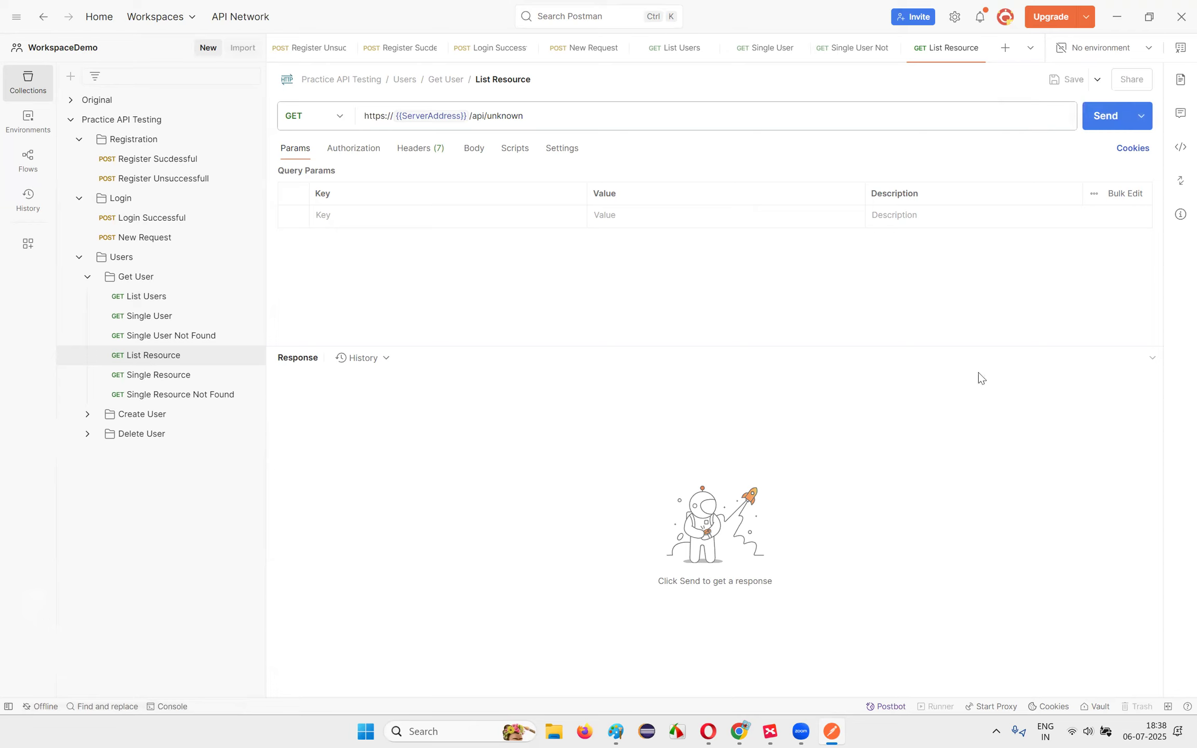
click(174, 374)
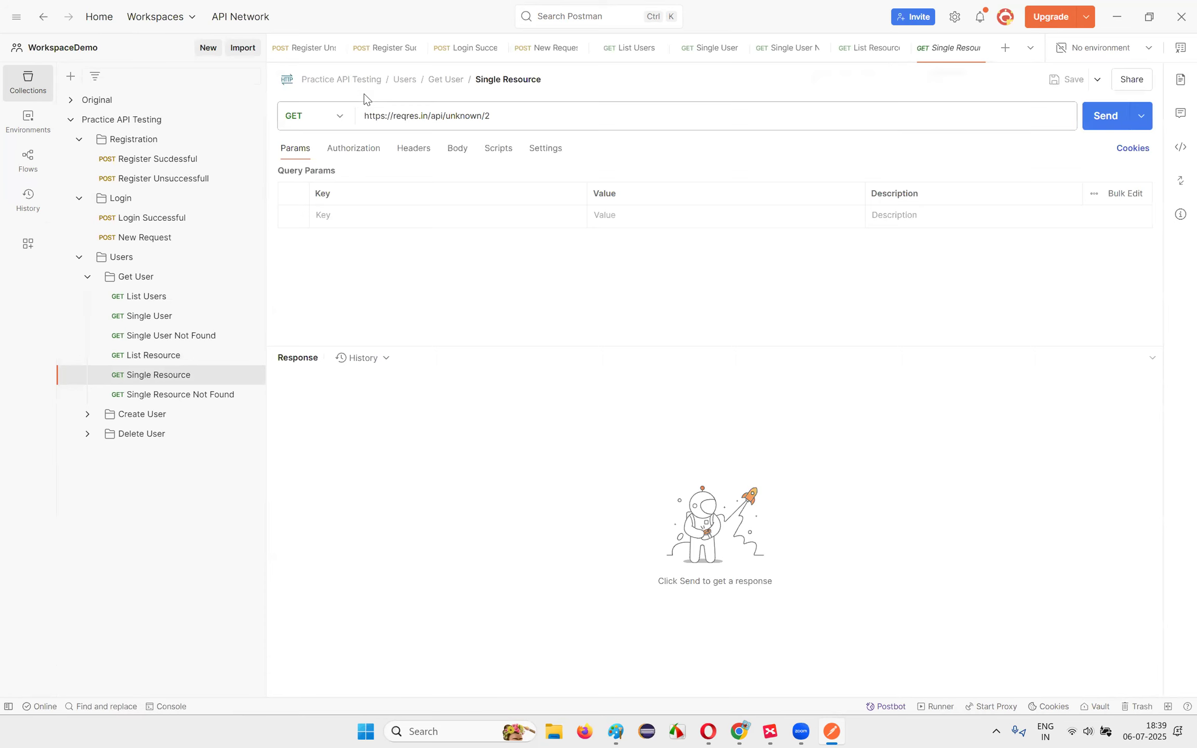
double_click(426, 115)
click(392, 118)
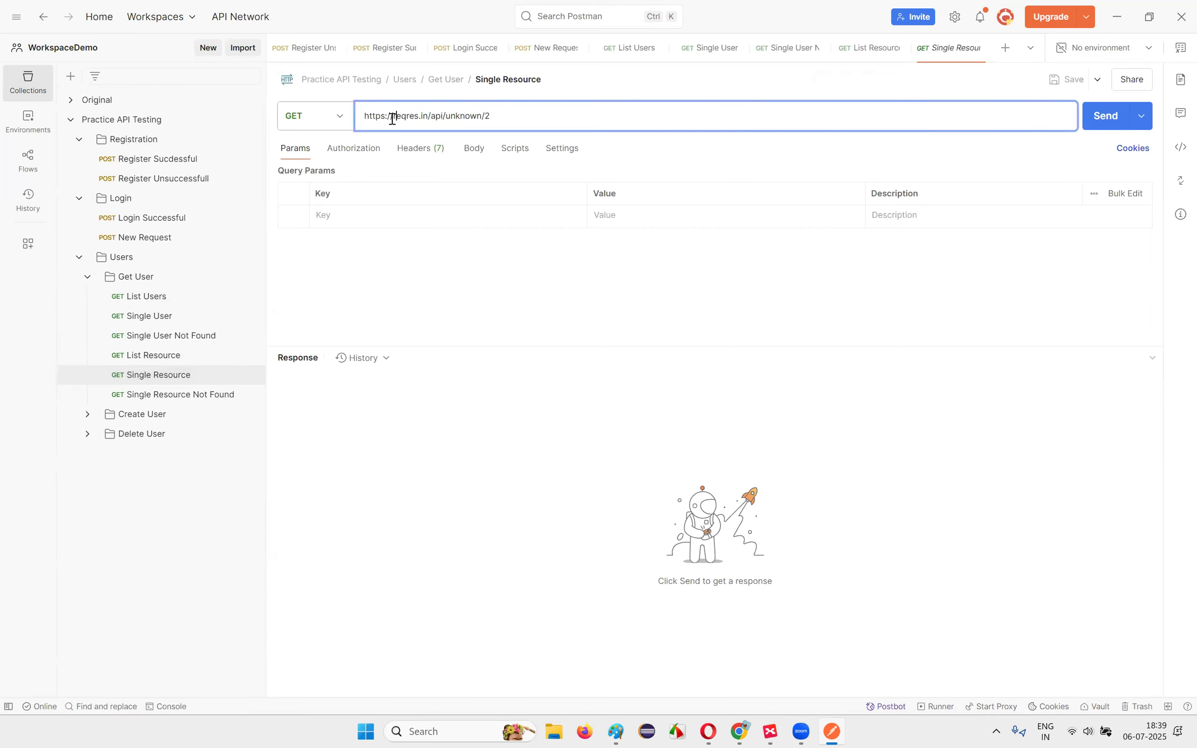
drag(401, 119, 328, 119)
key(ctrl+v)
key(BackSpace)
click(1066, 79)
click(164, 401)
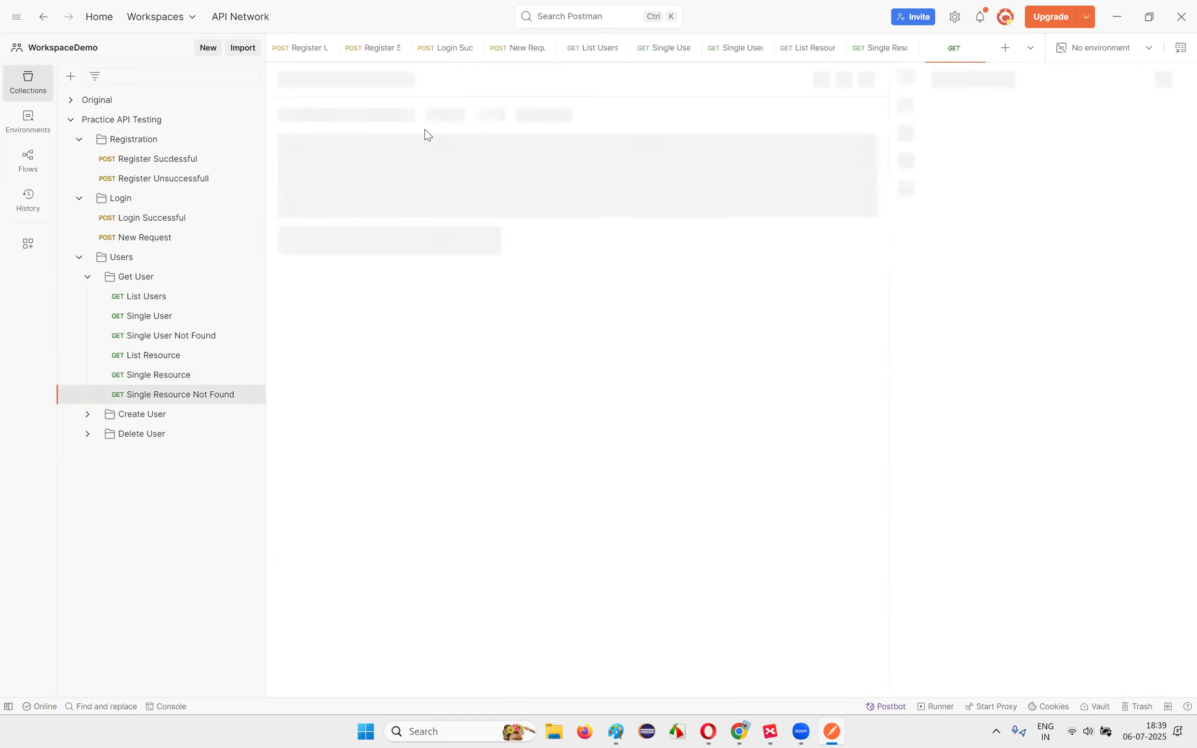
drag(427, 118, 396, 119)
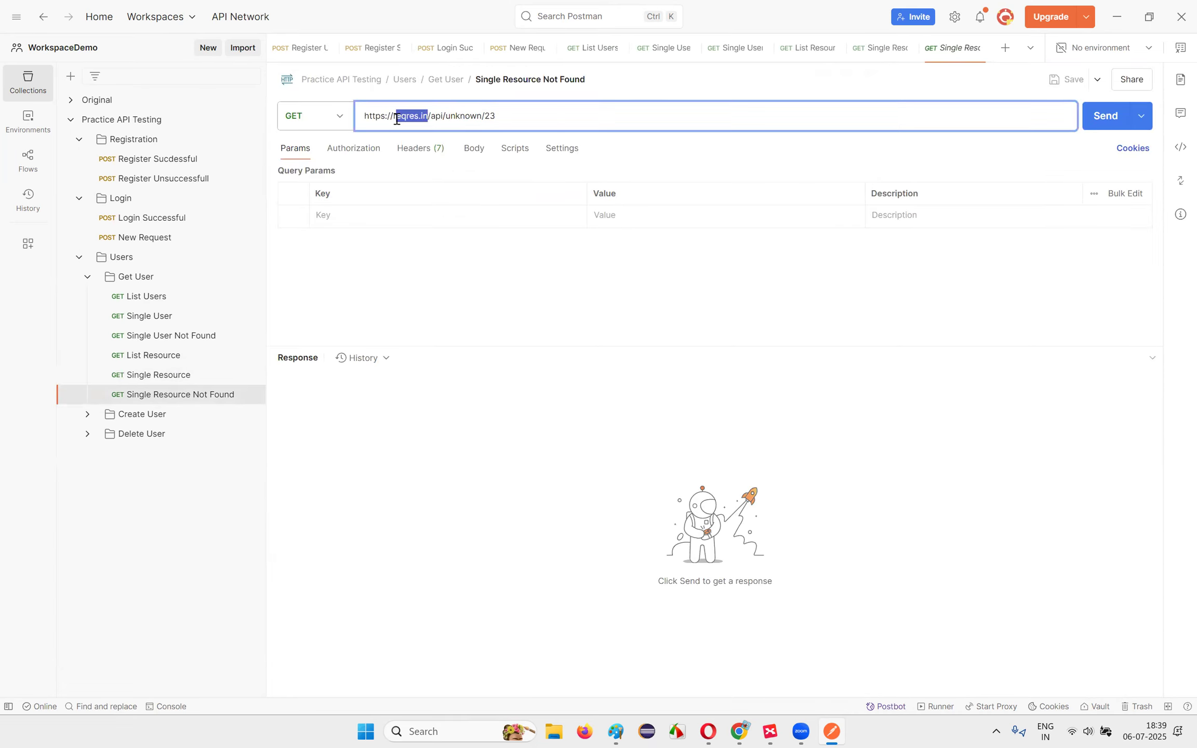
key(ctrl+v)
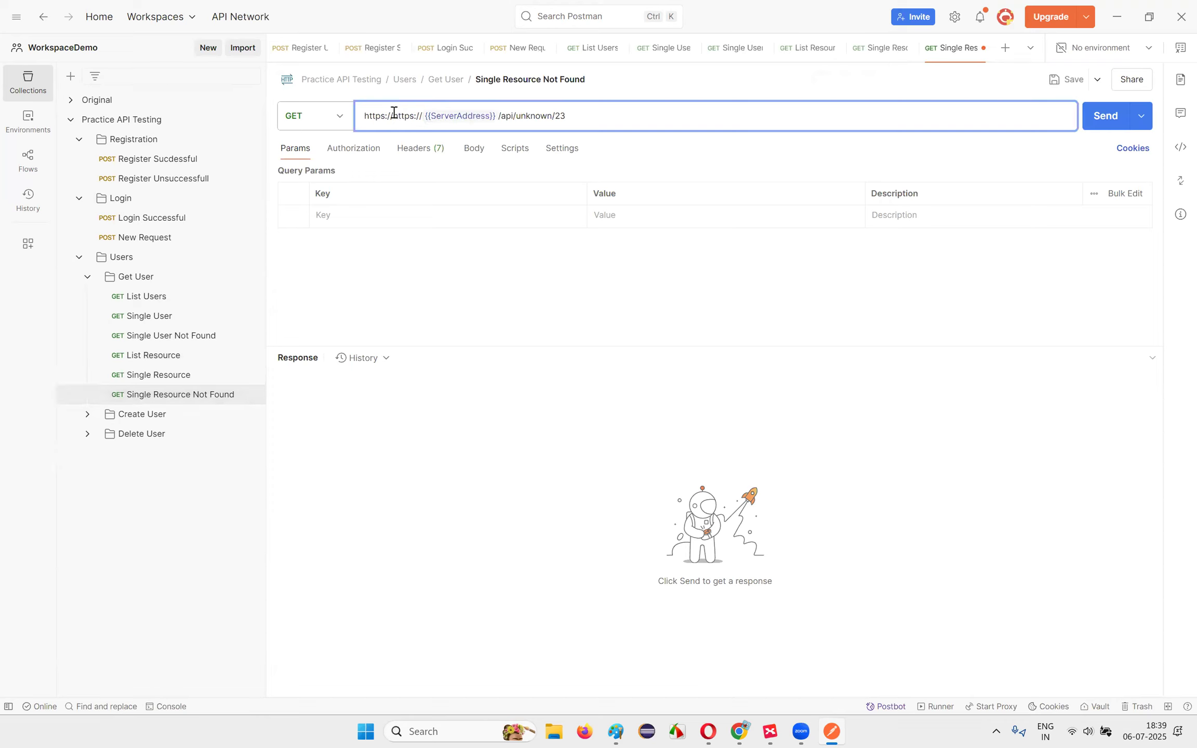
drag(365, 119, 500, 120)
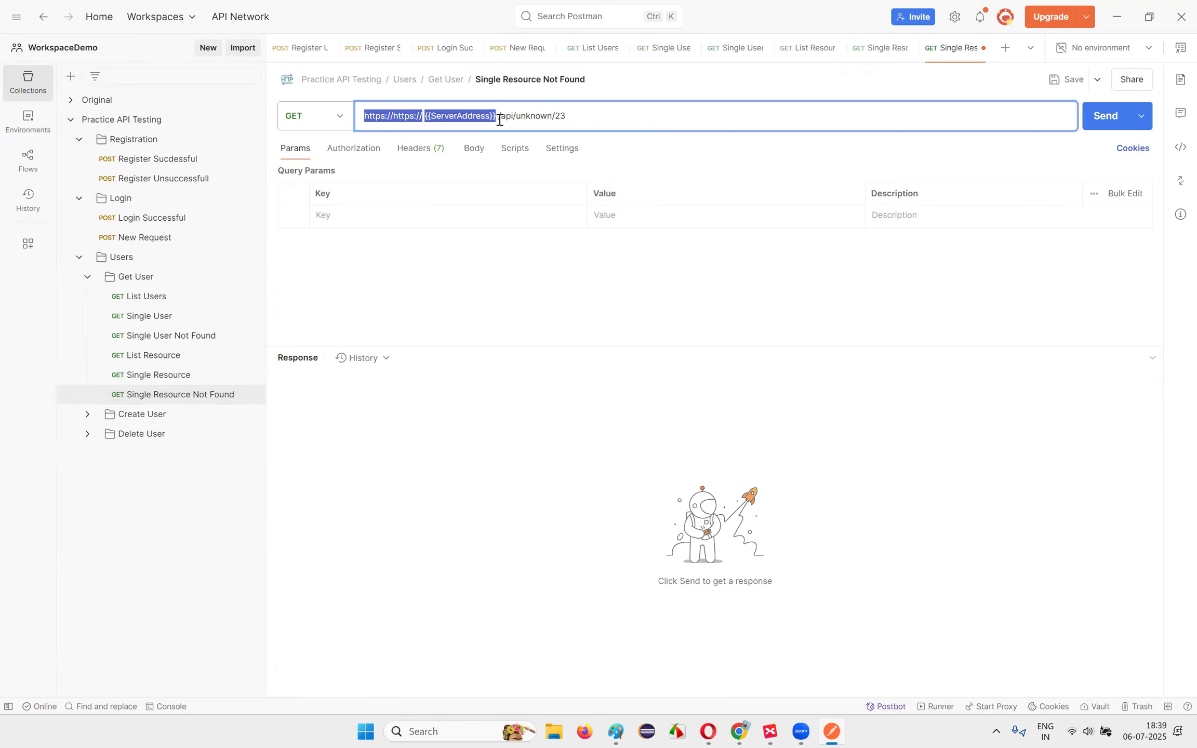
key(ctrl+v)
click(1065, 79)
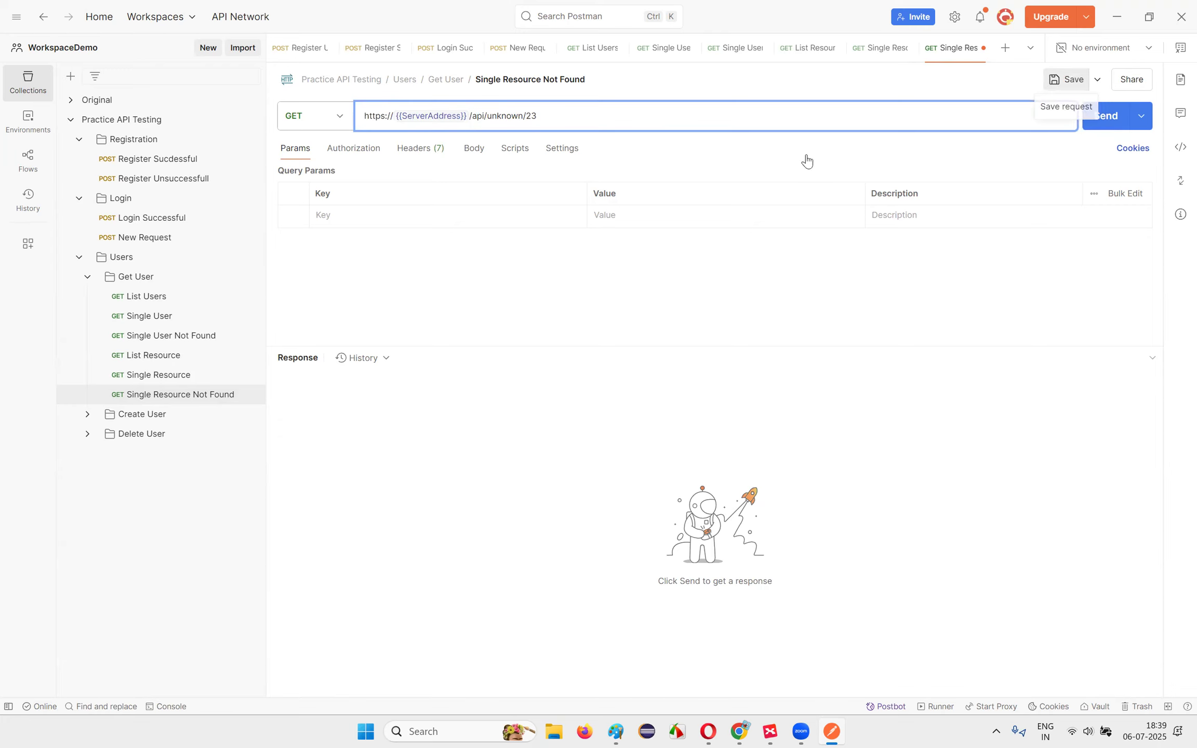
click(156, 415)
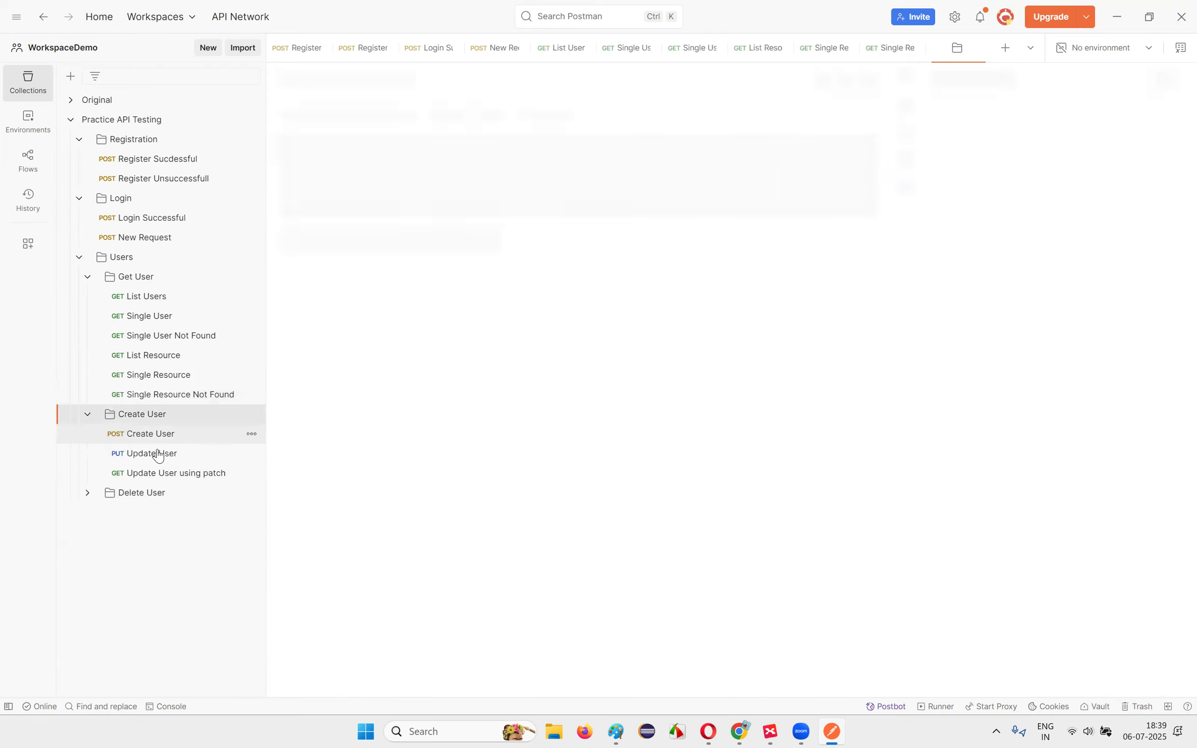
Step: Replace reqres.in with {{ServerAddress}} in the Create User request URL and save it
click(153, 437)
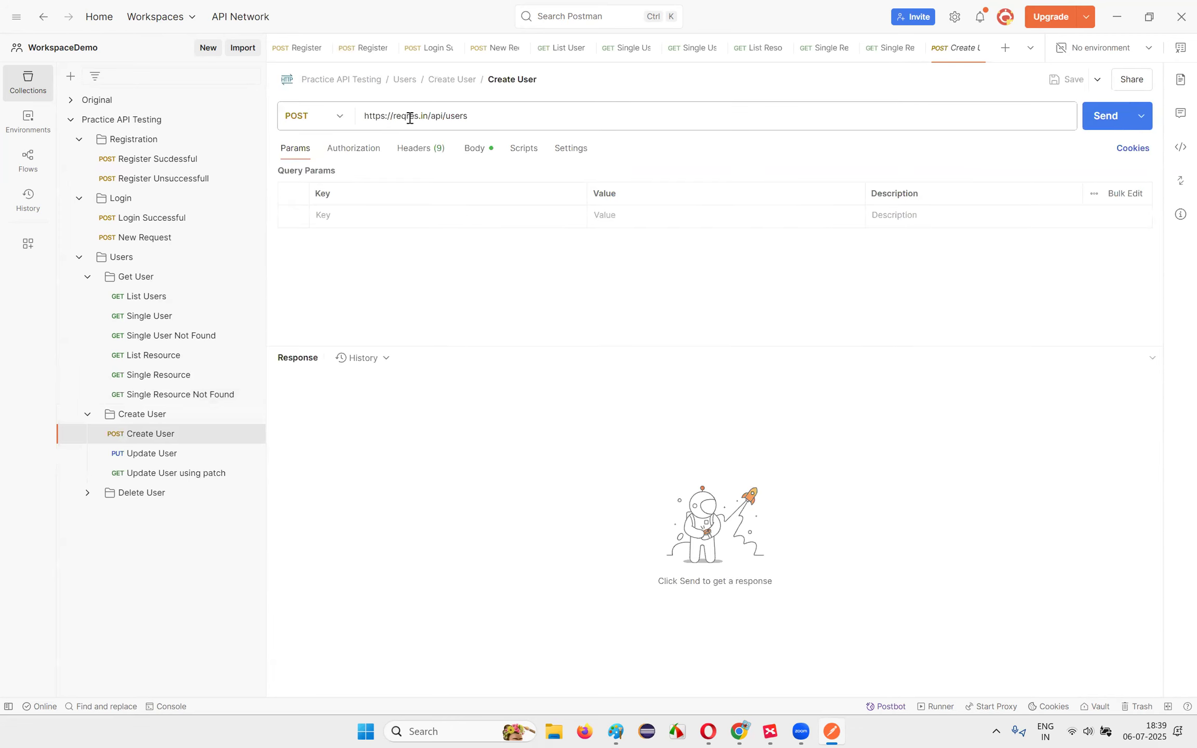
drag(428, 115, 364, 116)
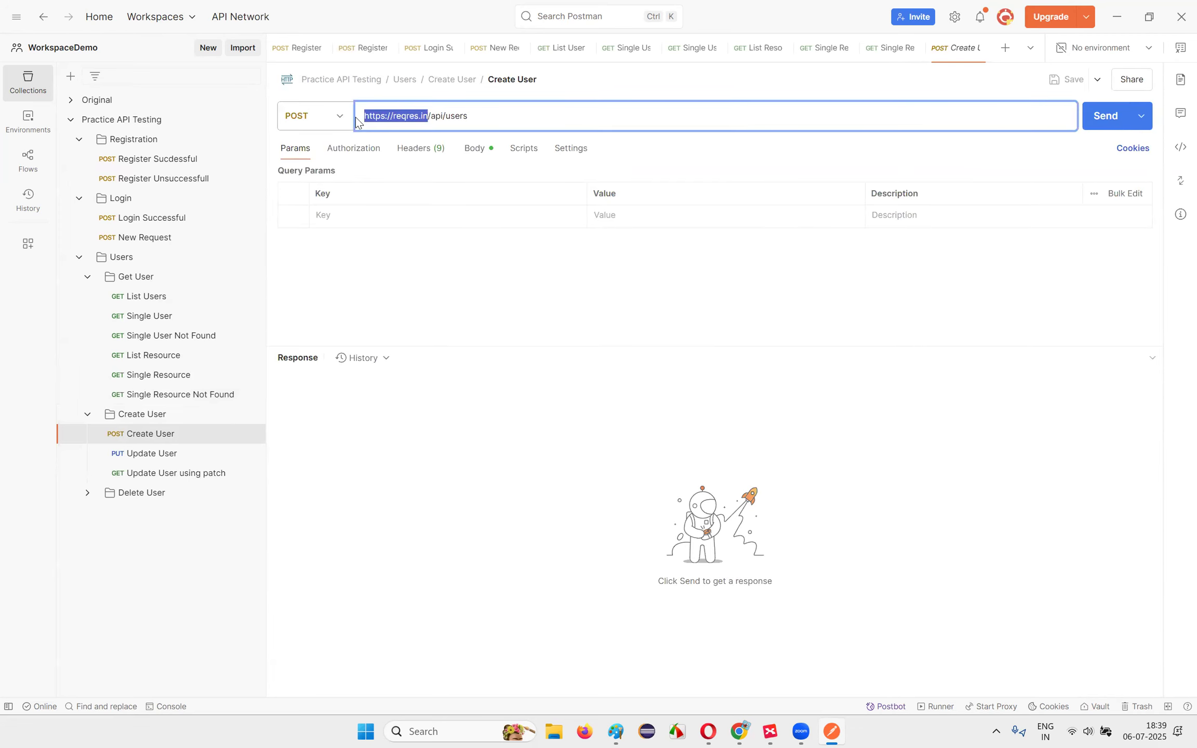
key(ctrl+v)
click(1066, 79)
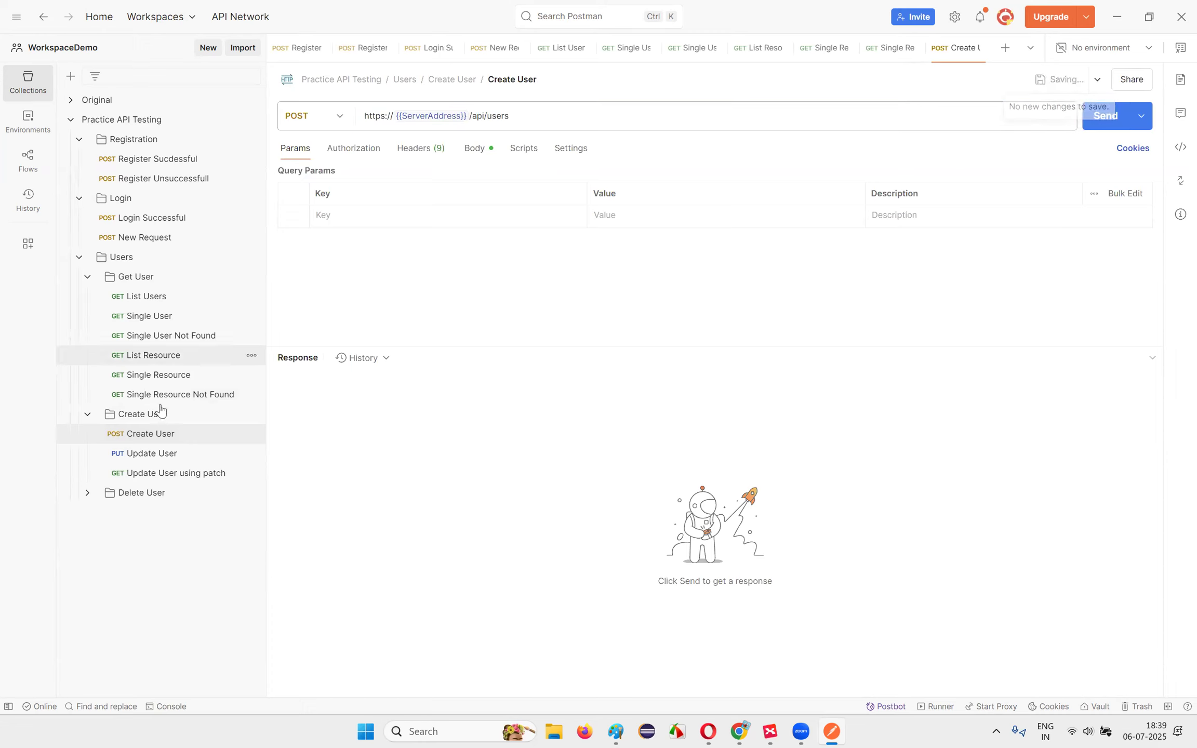
click(218, 453)
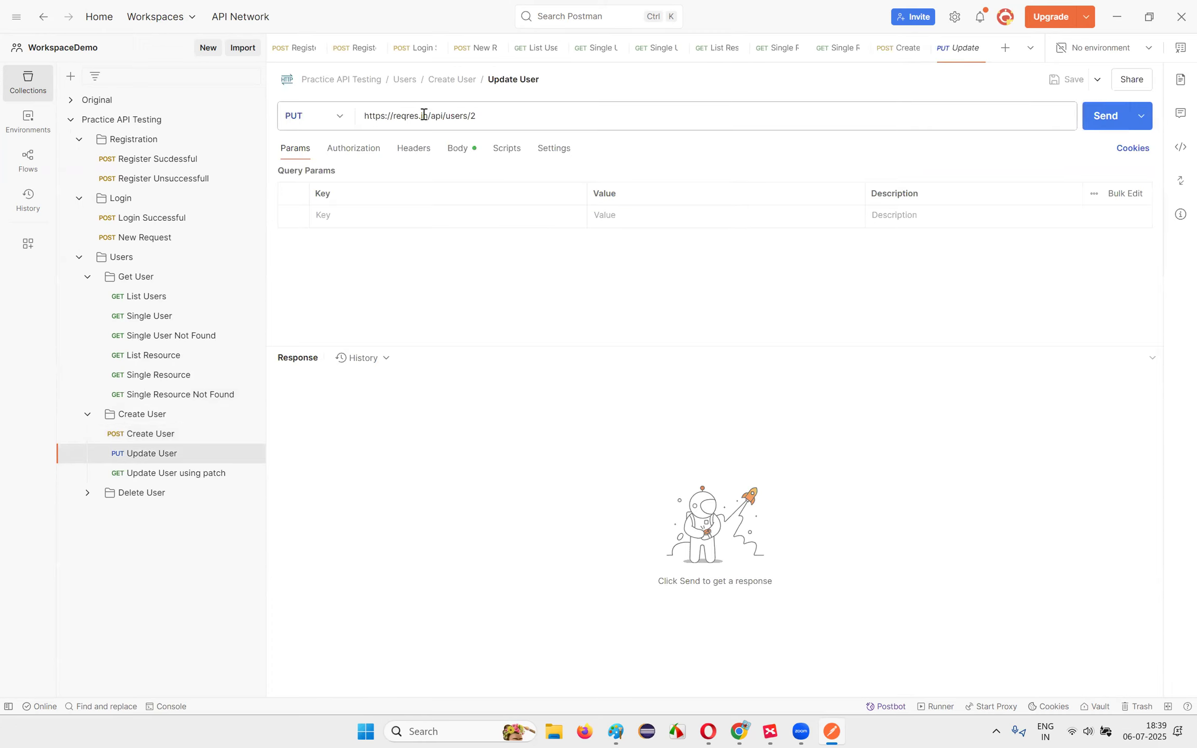
drag(425, 115, 348, 123)
key(Right)
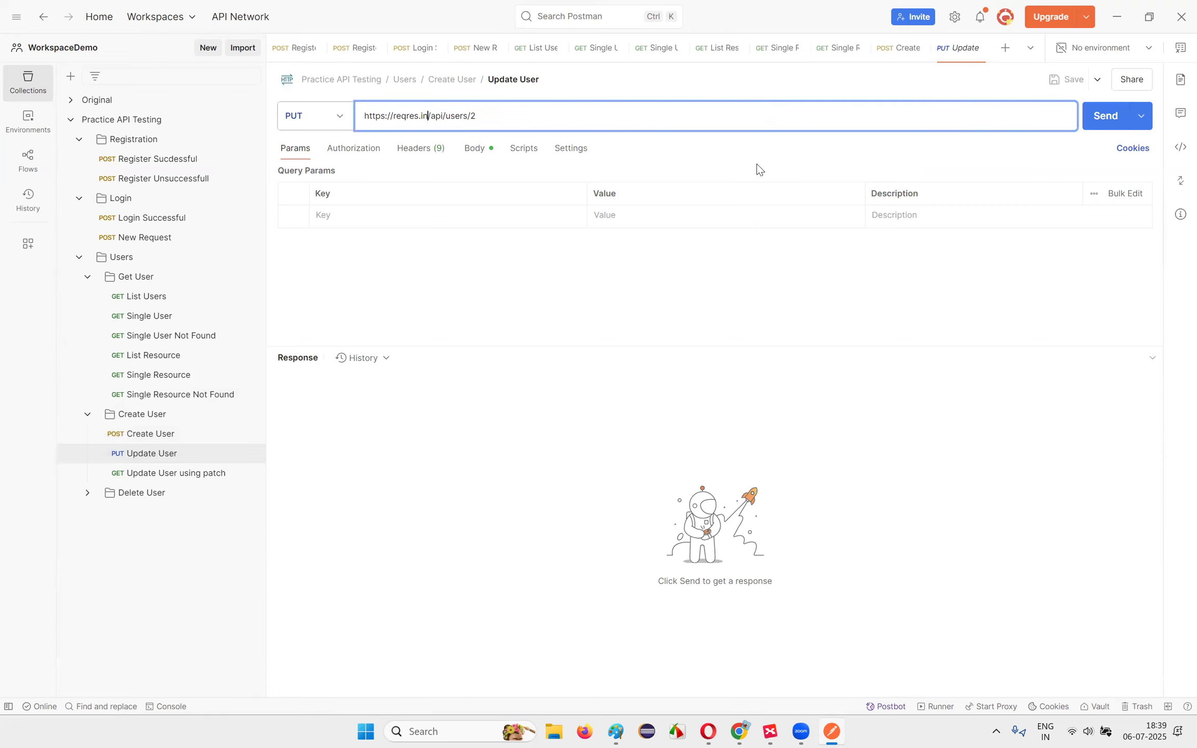
key(shift+Home)
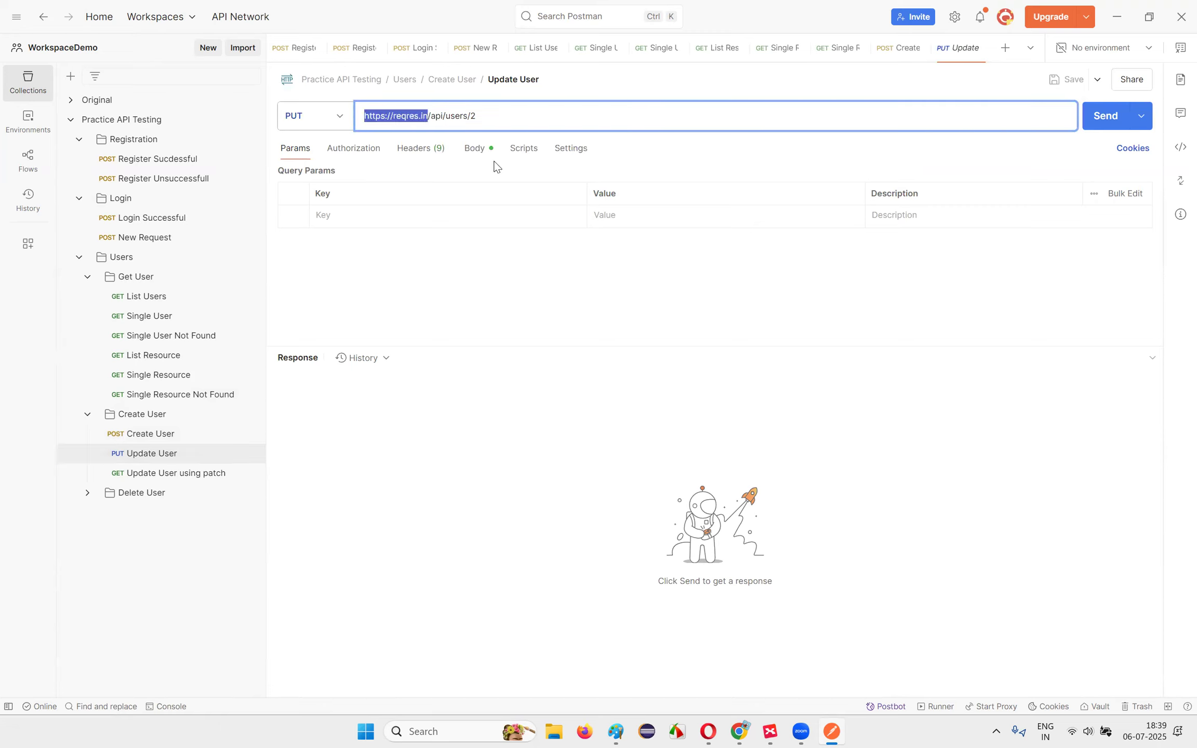
click(129, 434)
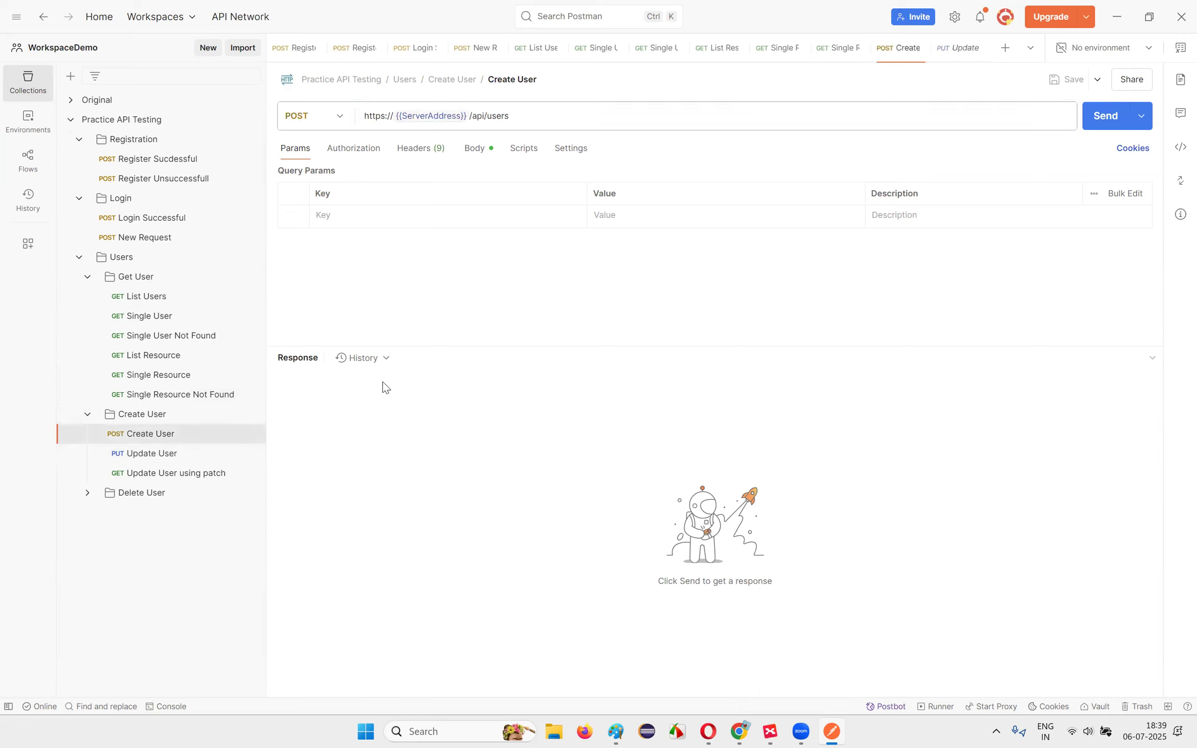
drag(474, 119, 365, 118)
key(ctrl+c)
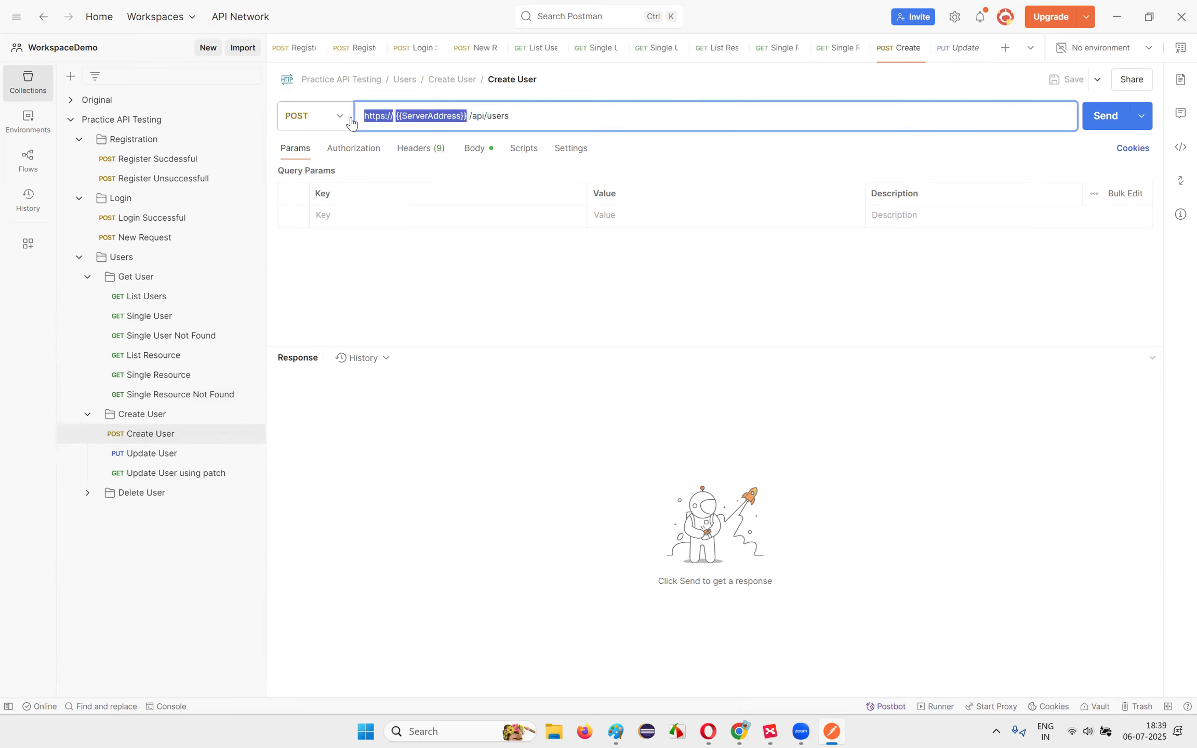
click(154, 455)
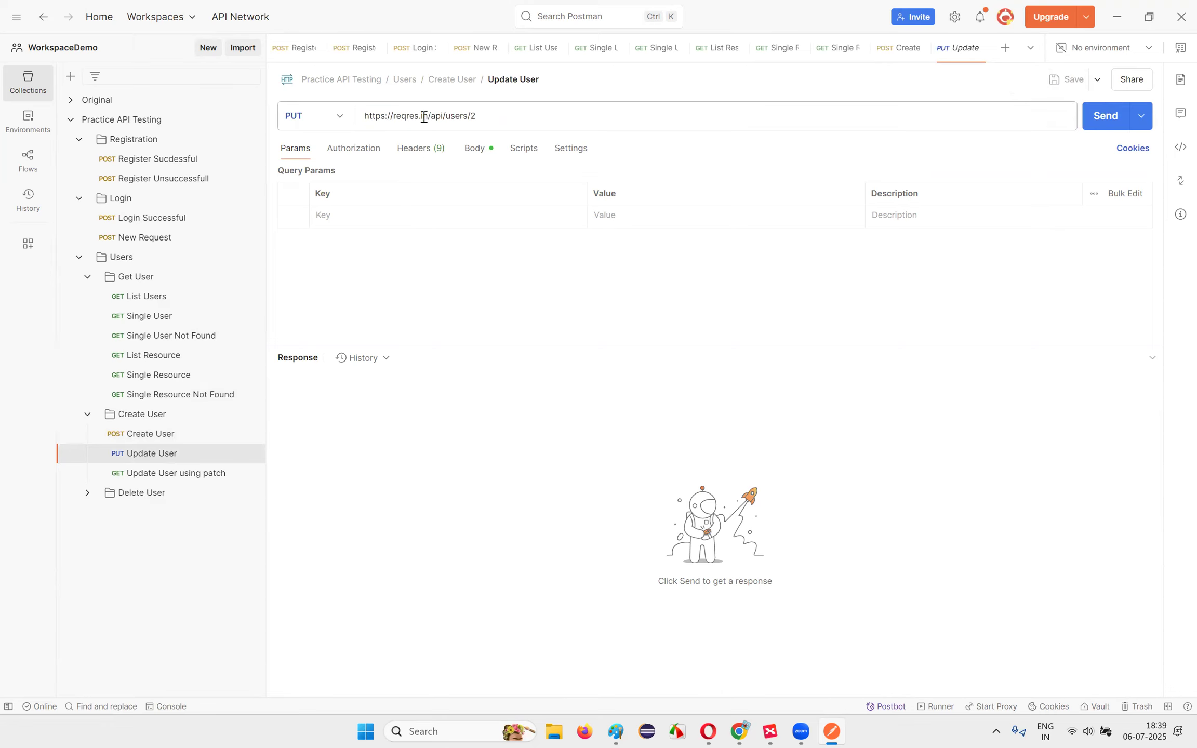
drag(426, 117, 364, 117)
key(ctrl+v)
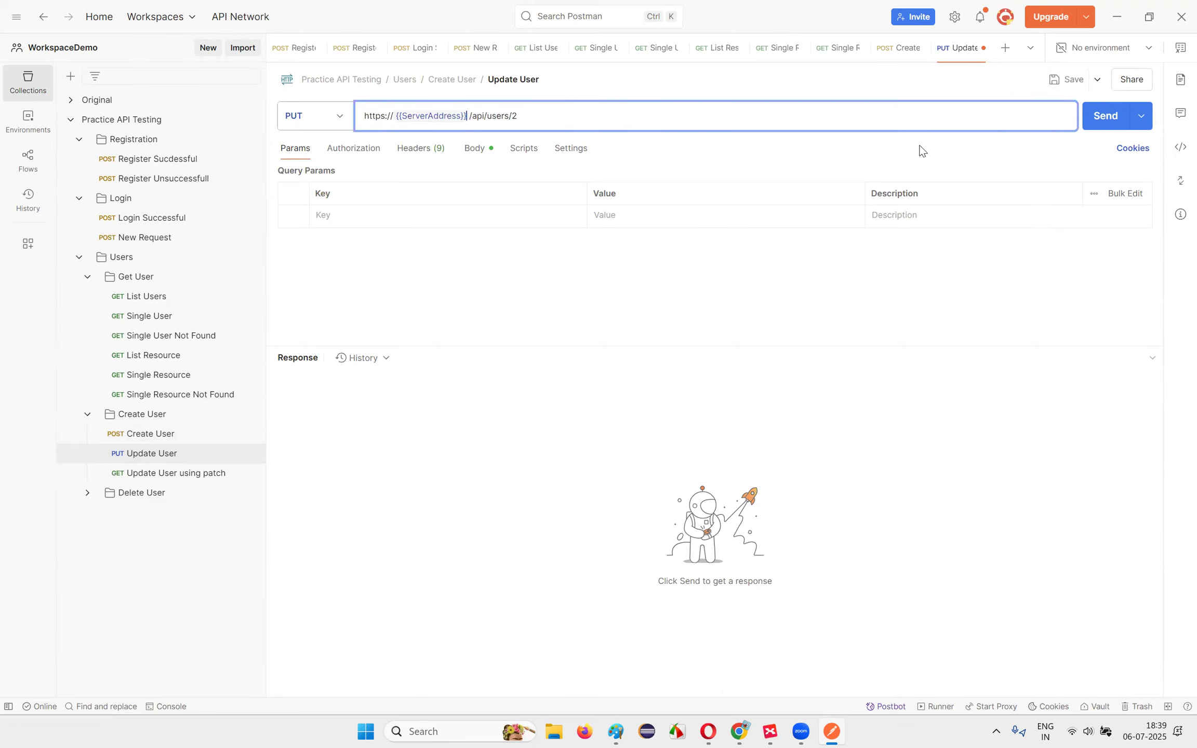
click(1068, 80)
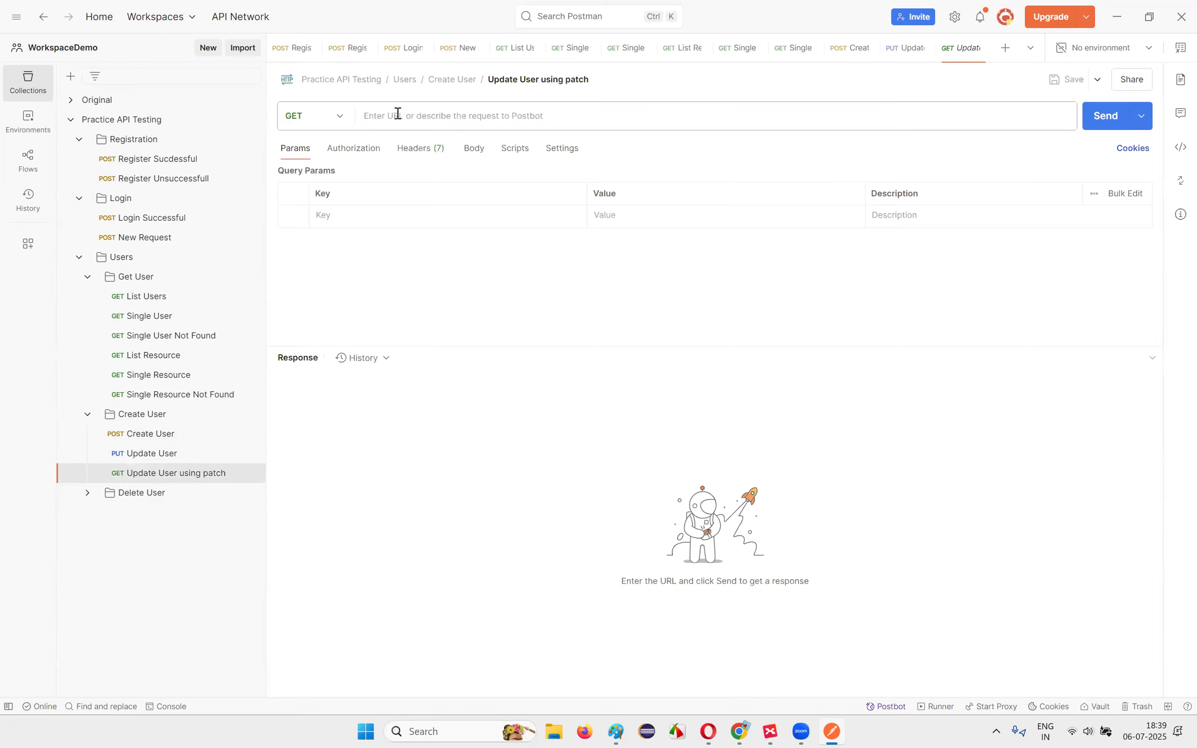
click(425, 113)
click(437, 288)
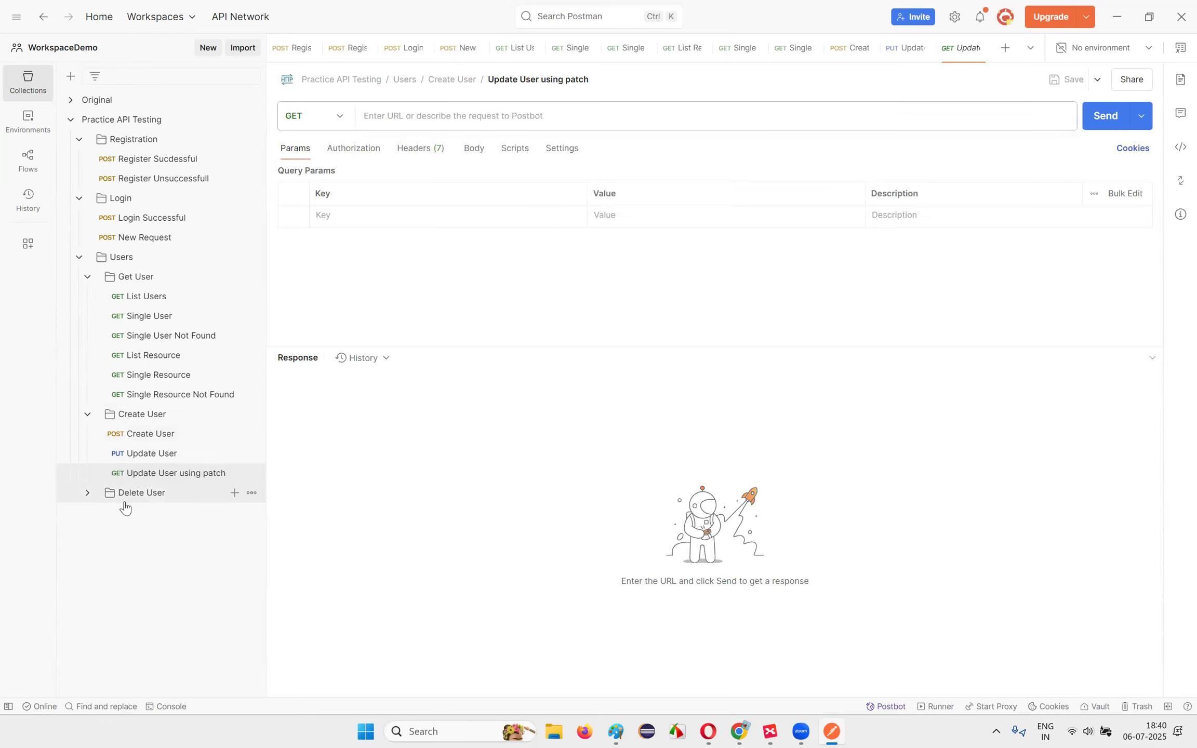
click(87, 492)
click(224, 514)
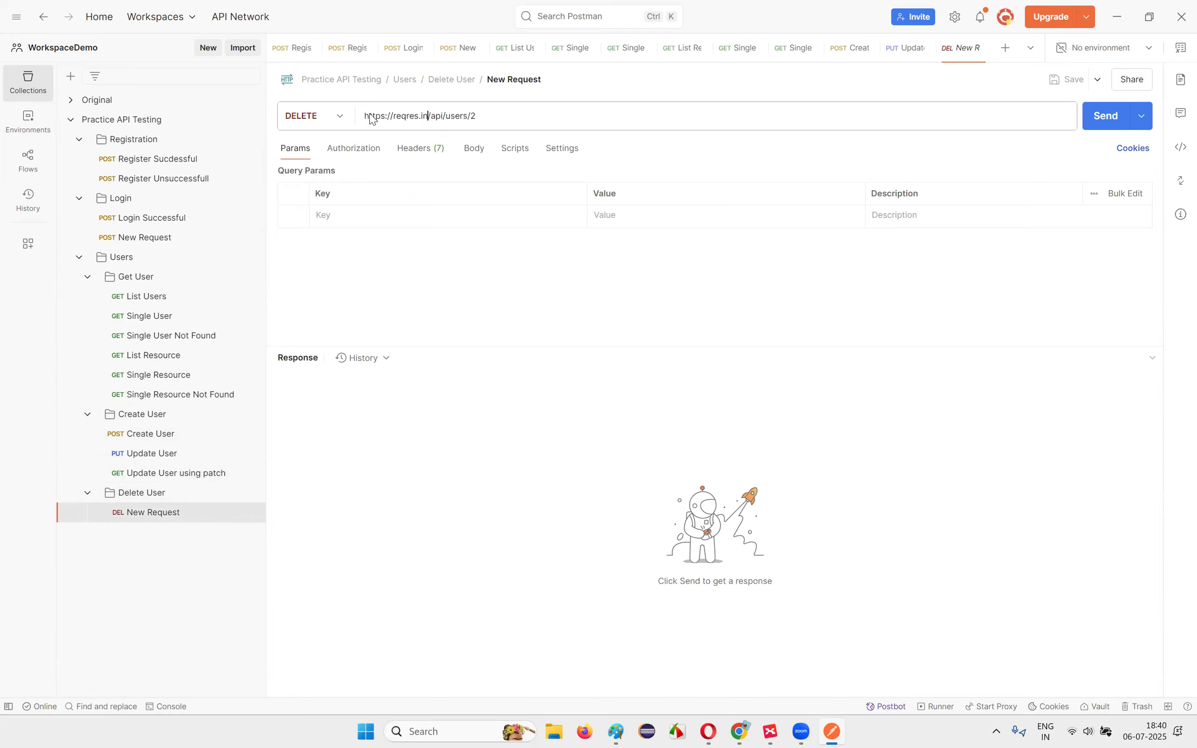
drag(370, 118, 428, 117)
key(ctrl+v)
click(1067, 80)
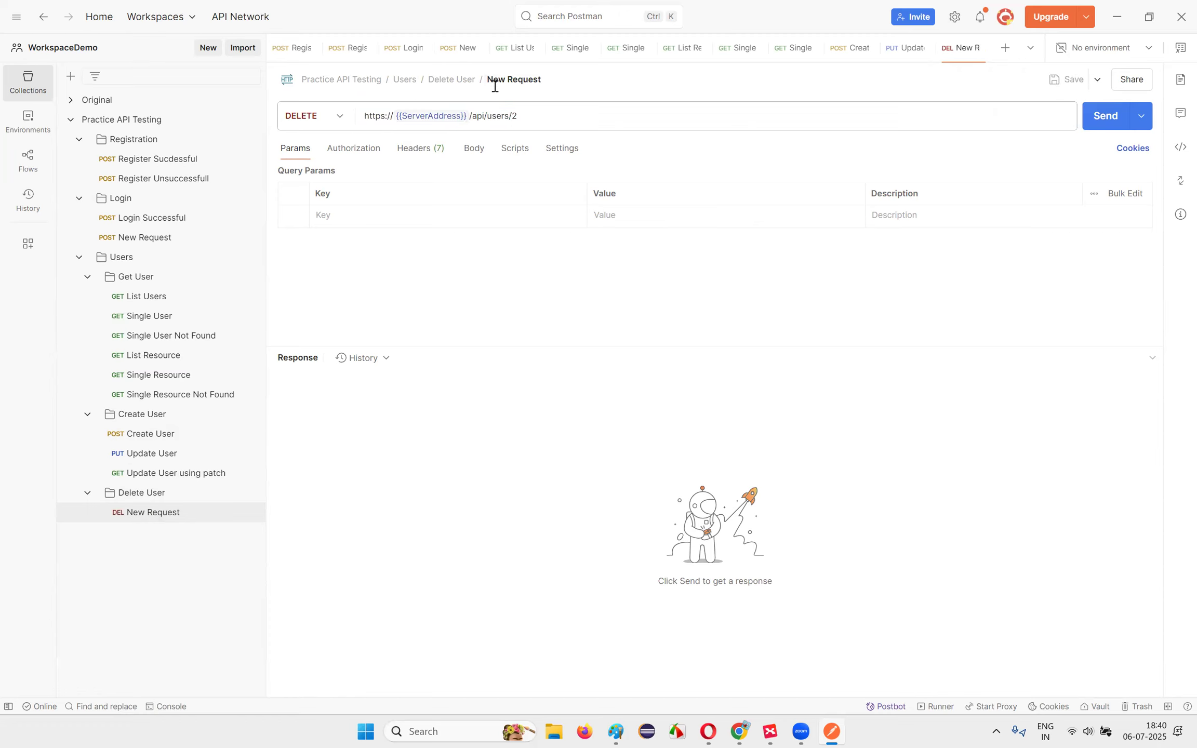
Step: Close all twelve open request tabs and collapse the Practice API Testing collection
click(315, 48)
click(316, 49)
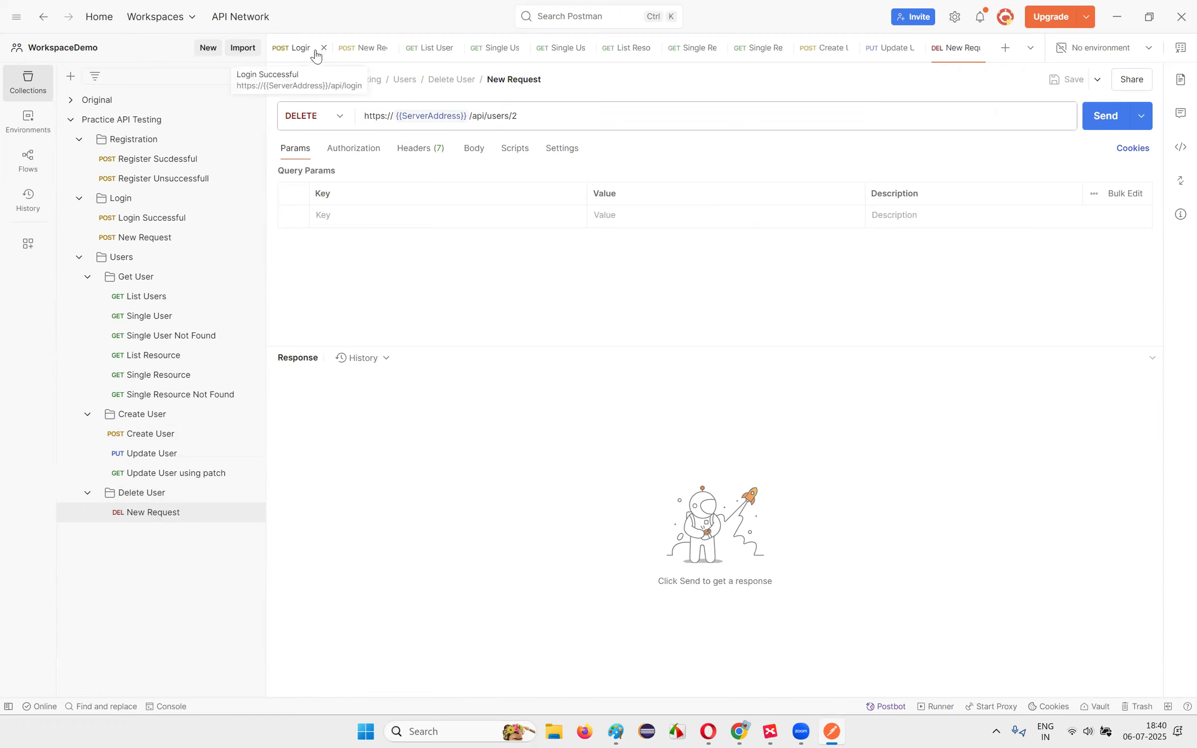
click(323, 49)
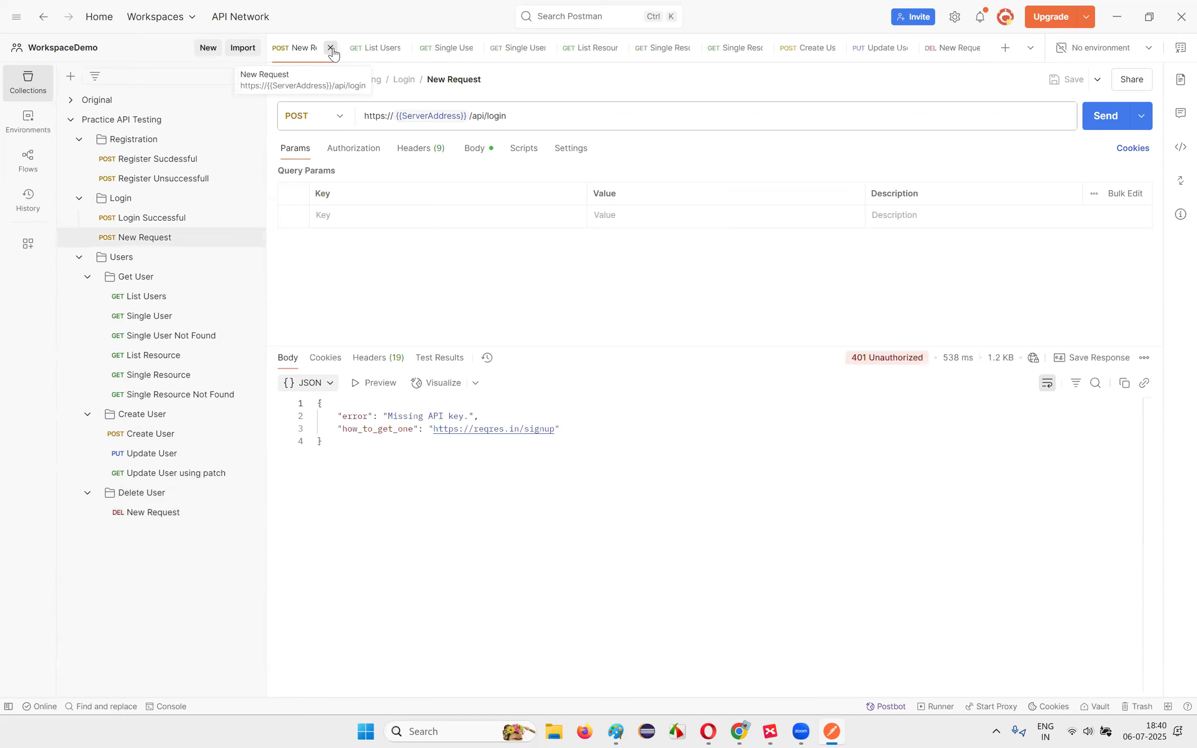
click(330, 48)
click(331, 48)
click(349, 50)
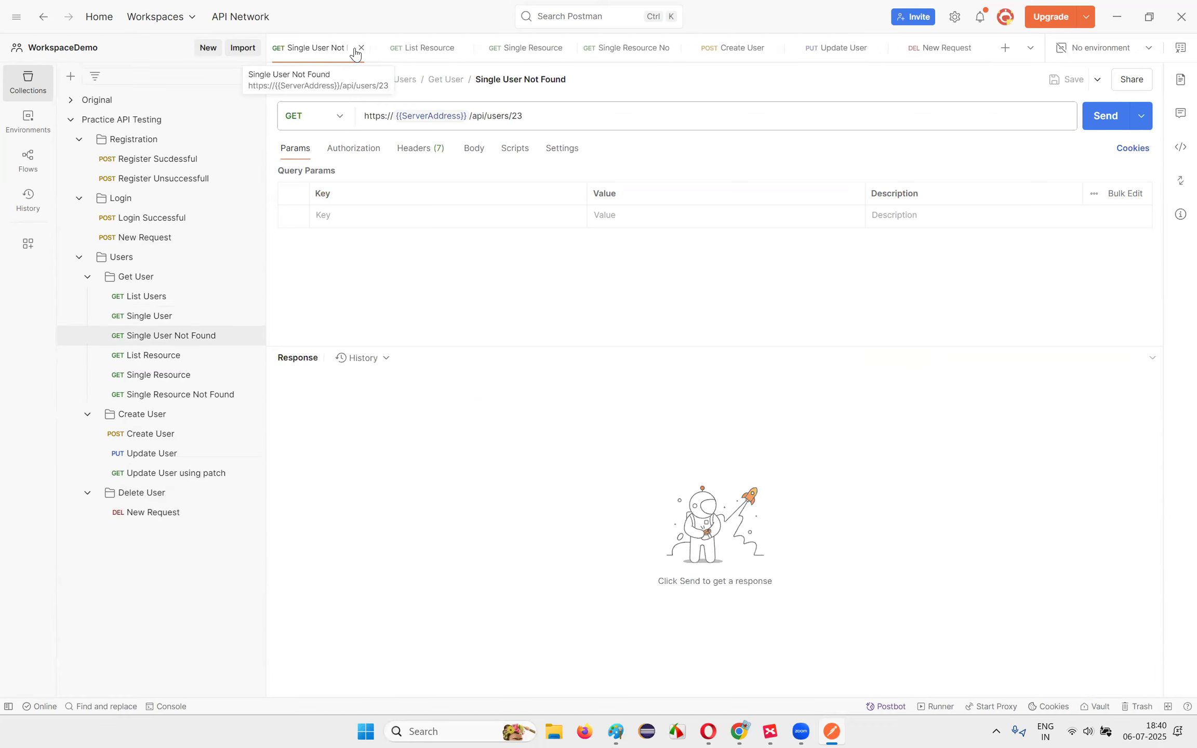
click(358, 49)
click(379, 48)
click(379, 48)
click(378, 49)
click(379, 49)
click(379, 48)
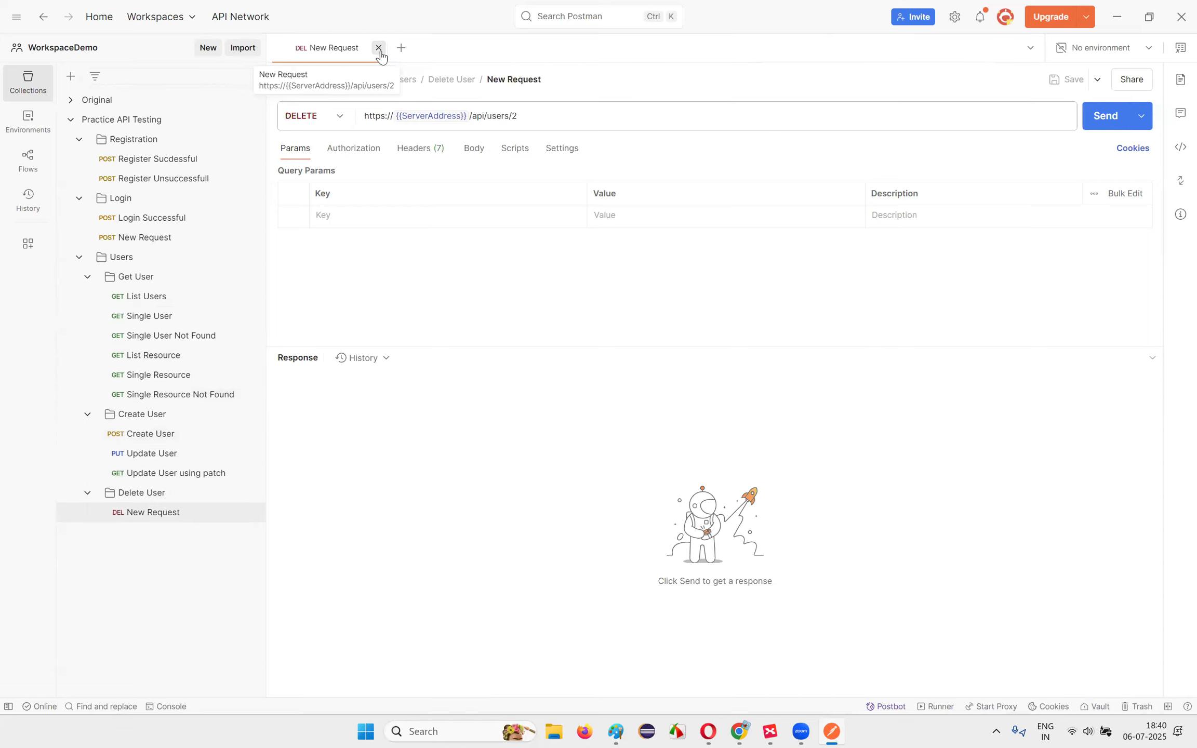
click(379, 49)
click(70, 121)
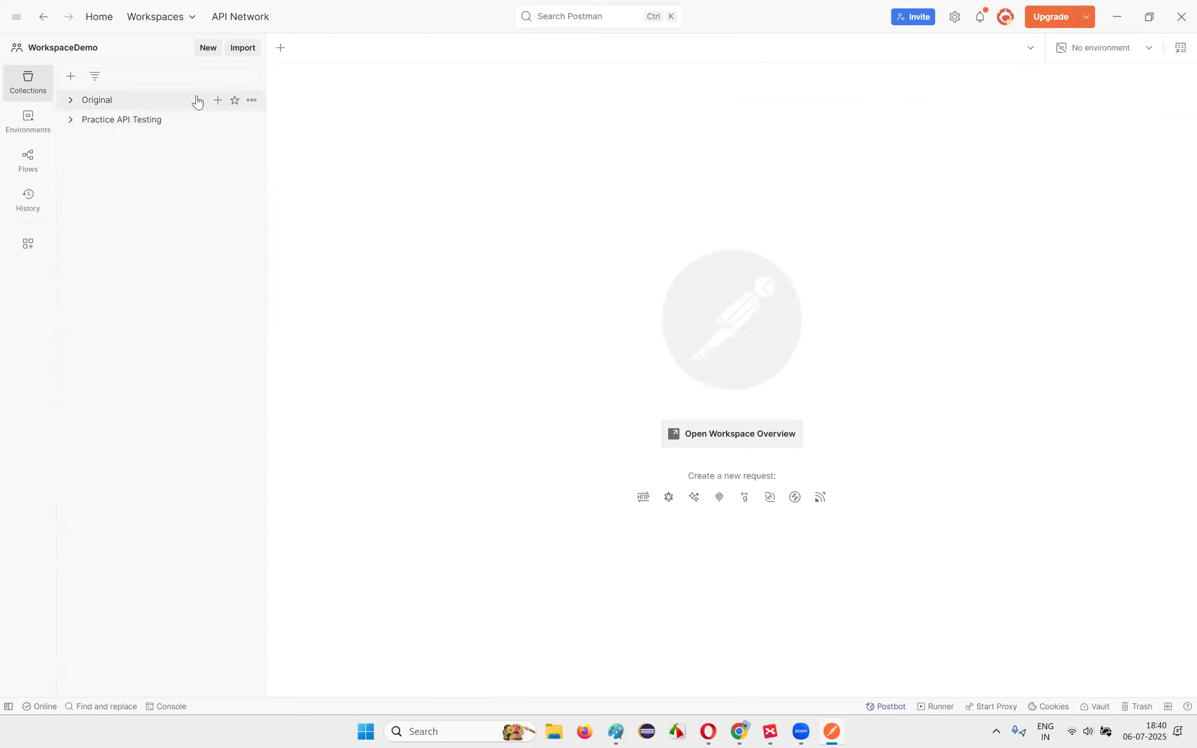
Step: Duplicate the Original collection and rename the copy to 'Practice Two'
click(252, 100)
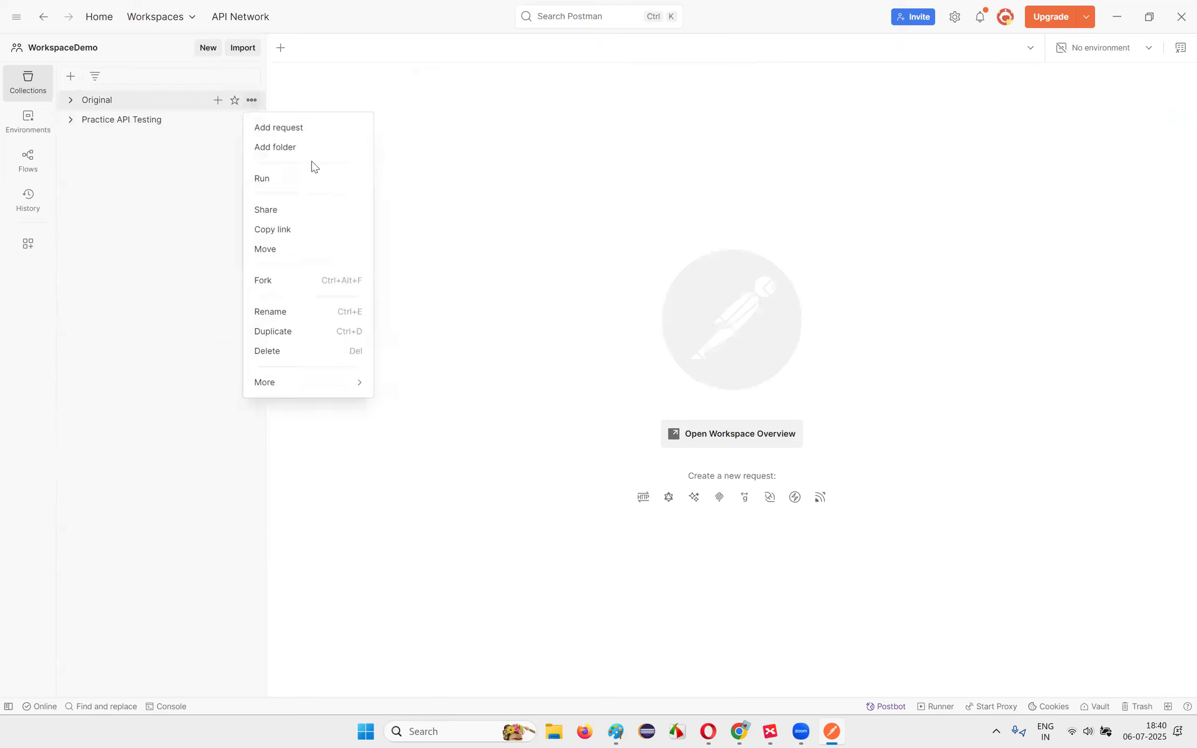
click(286, 333)
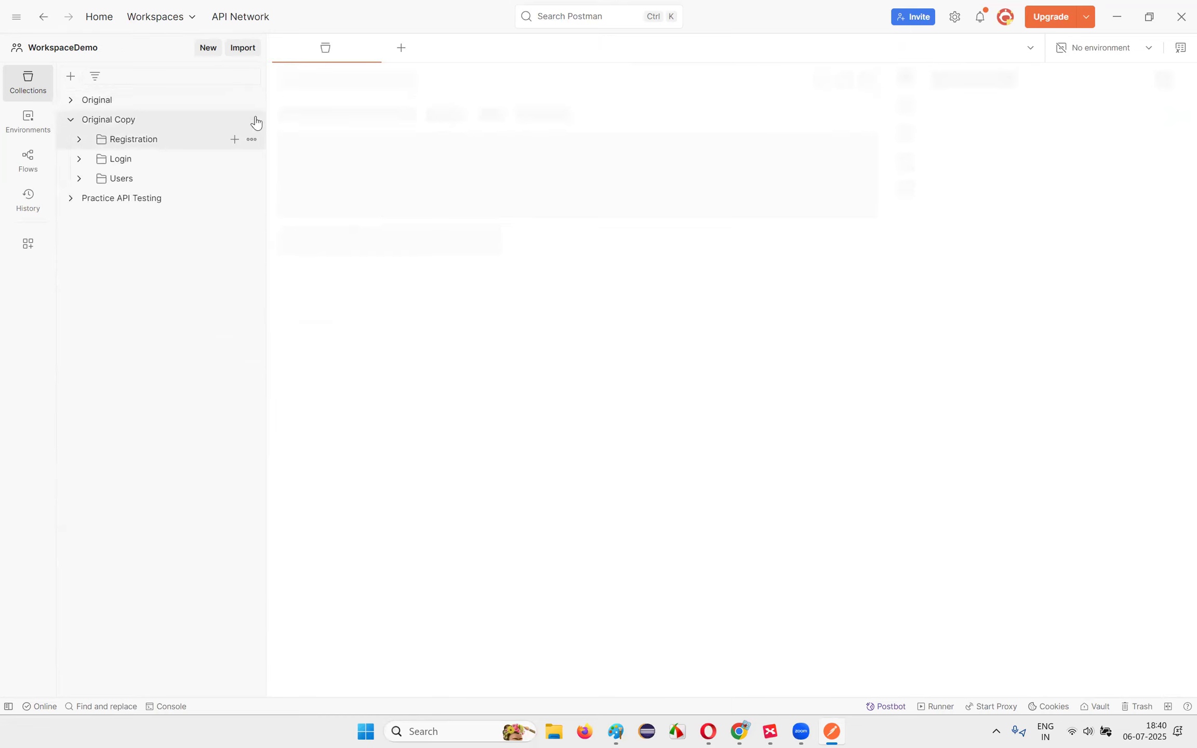
click(251, 119)
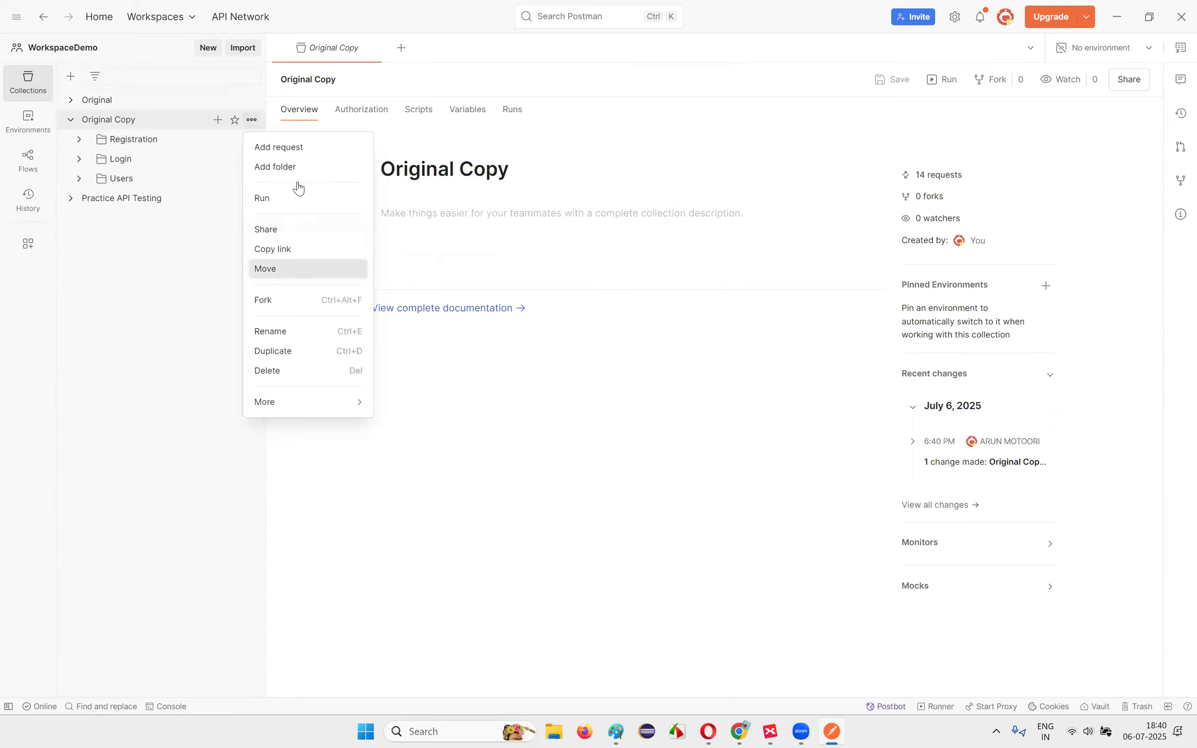
click(274, 335)
text(Practice Two)
key(Return)
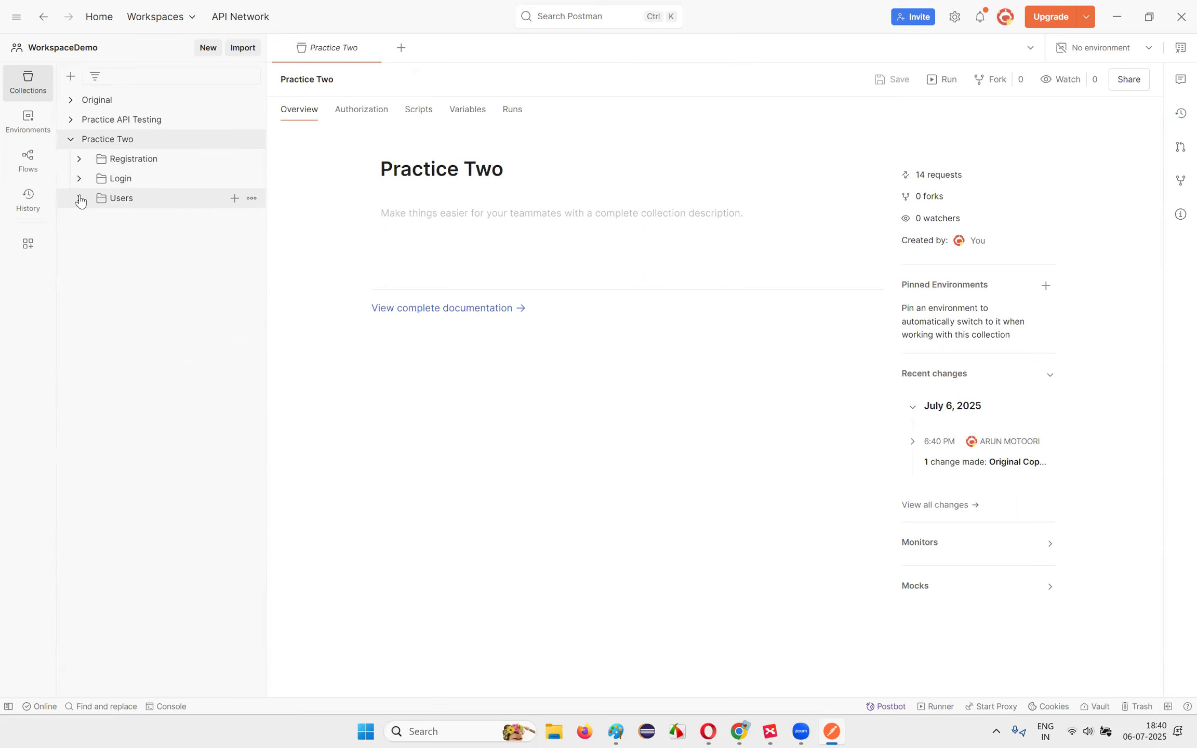
click(88, 124)
click(83, 101)
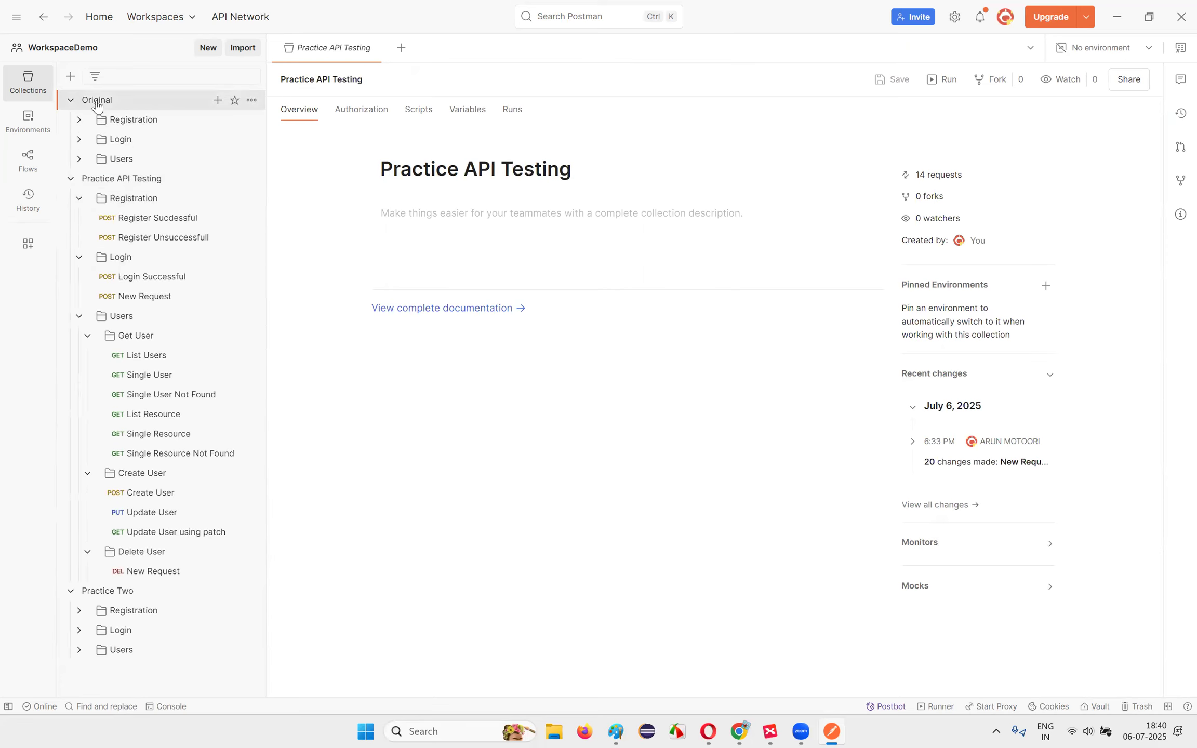
click(78, 107)
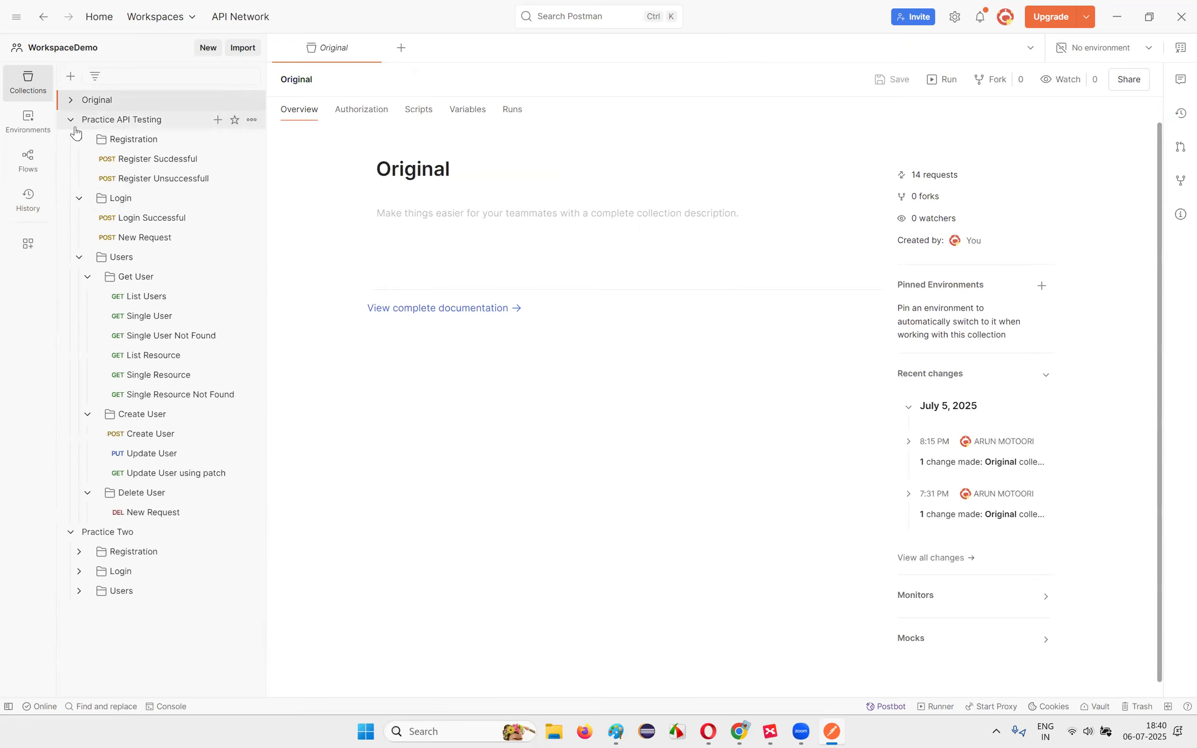
Step: Open the Practice Two collection overview and its Variables section
click(73, 121)
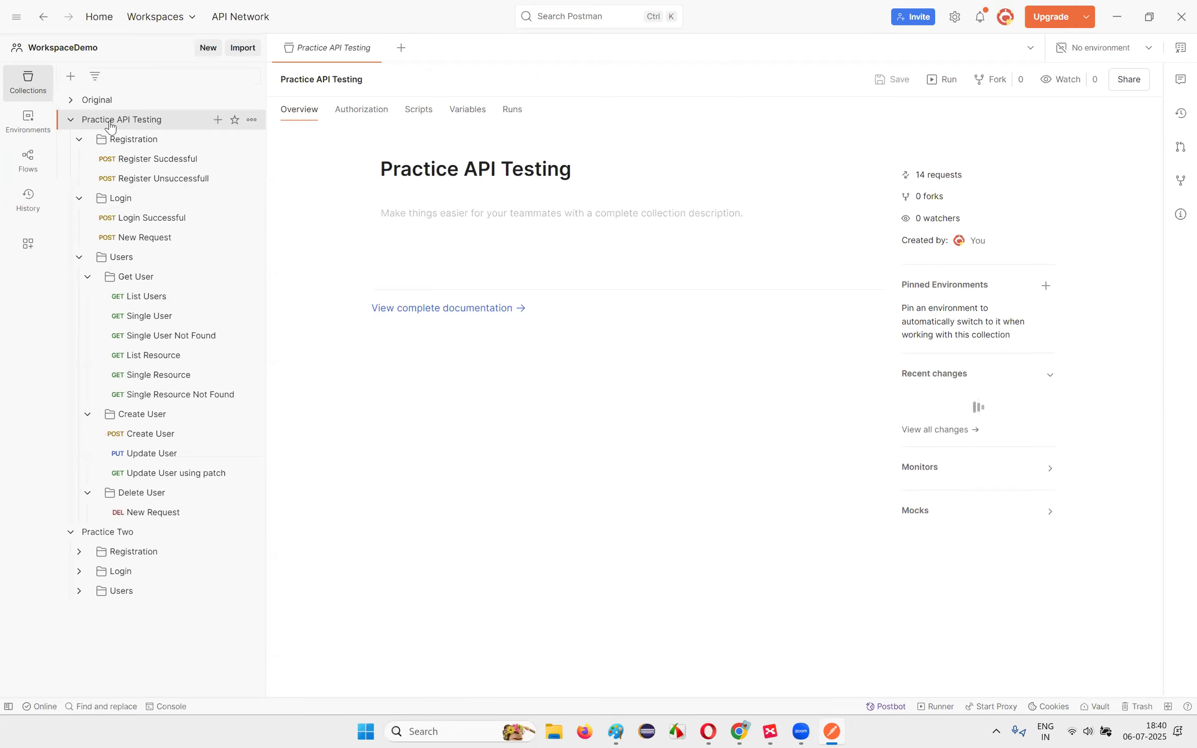
click(72, 122)
click(120, 139)
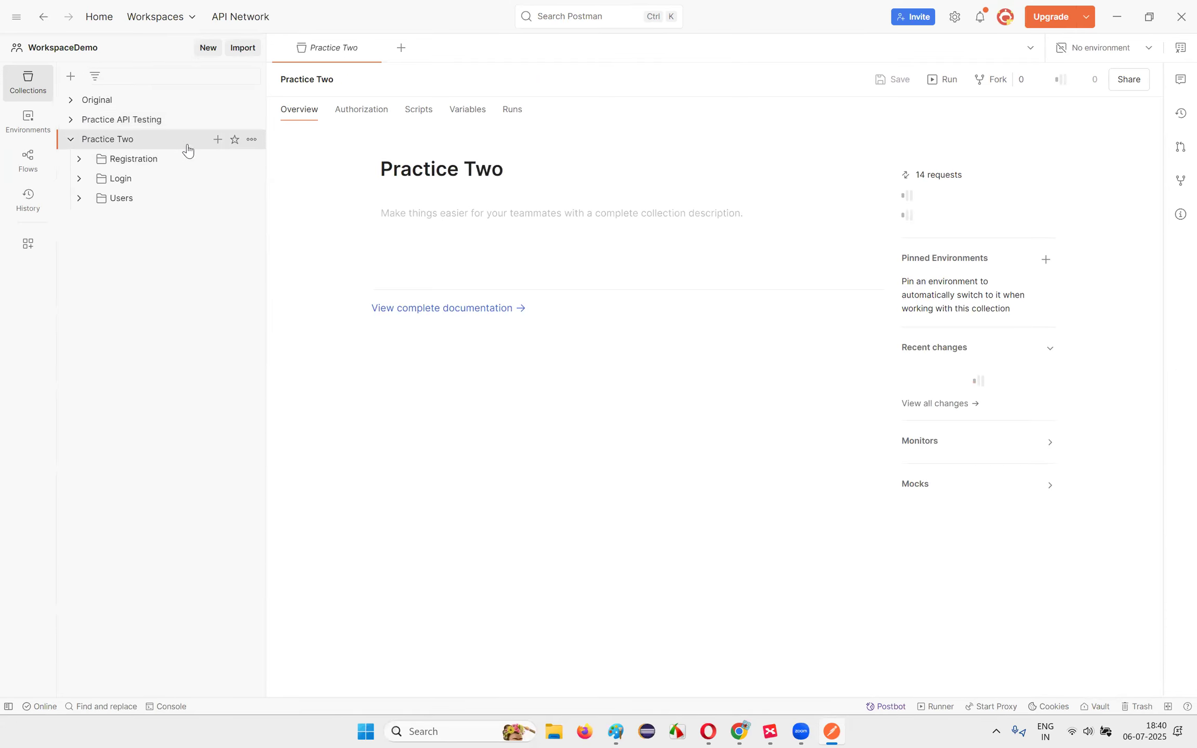
click(465, 113)
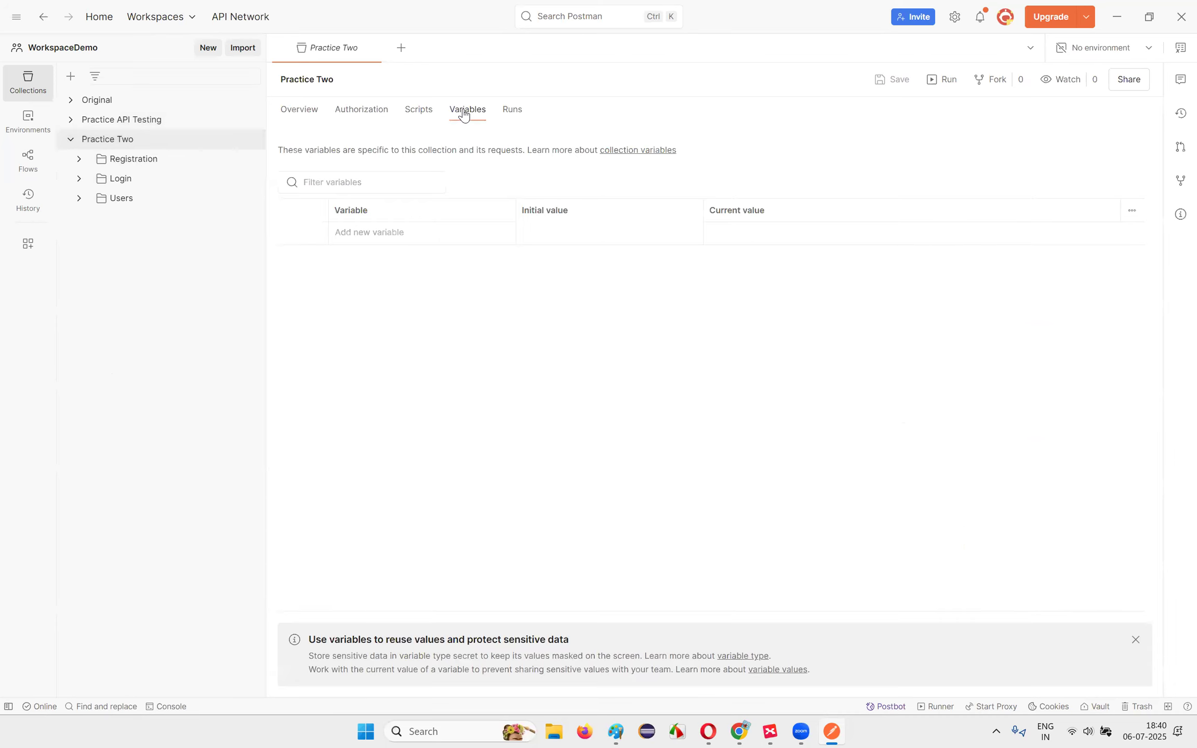
click(348, 240)
Step: Set Practice Two's authorization type to API Key, then switch to Chrome
click(340, 111)
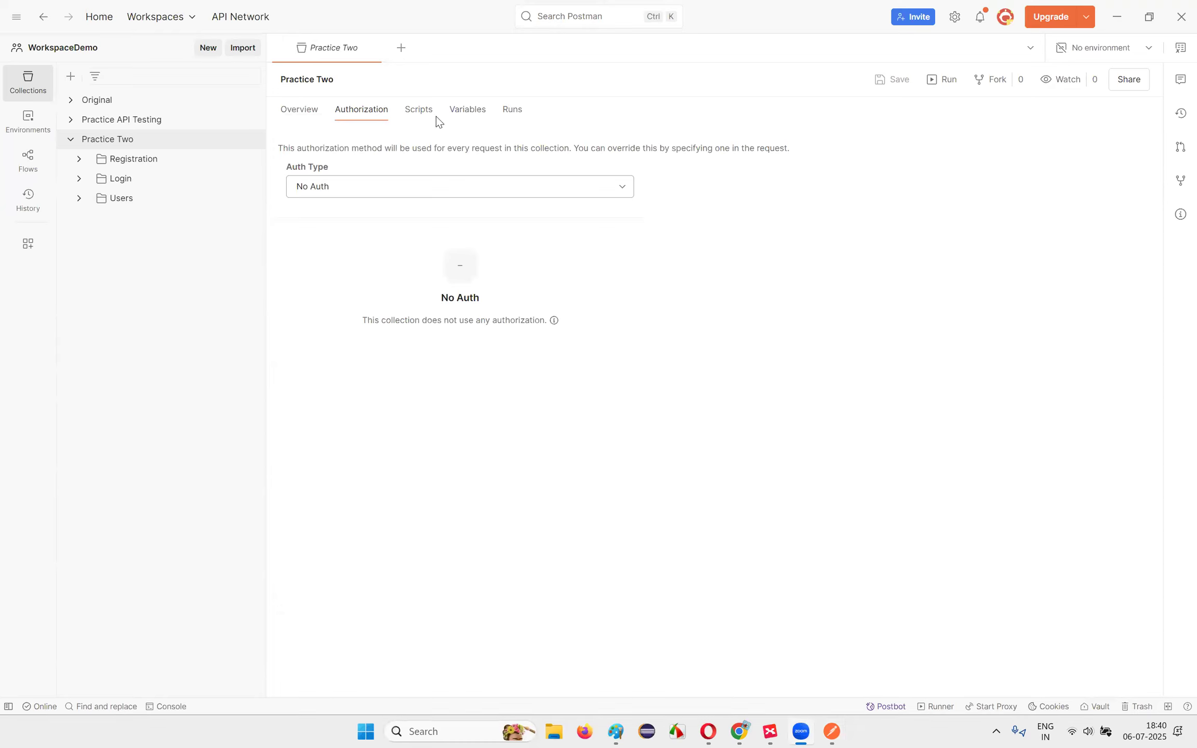
click(386, 187)
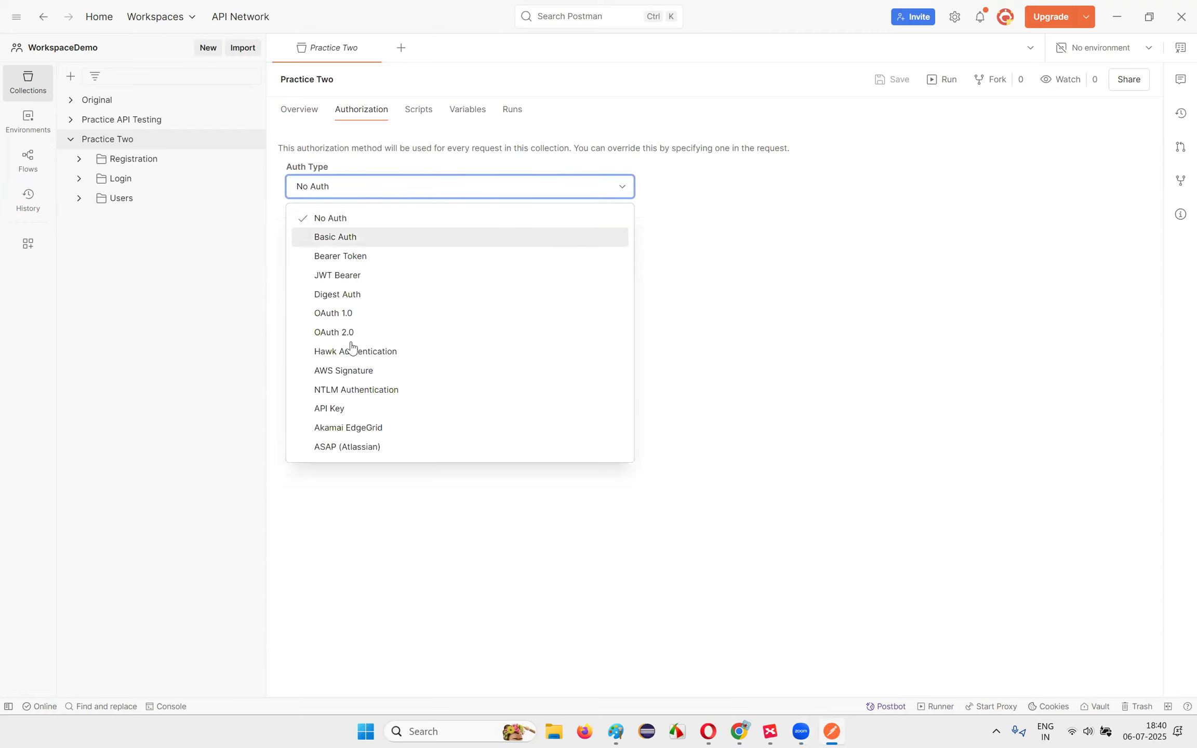
click(349, 409)
click(510, 288)
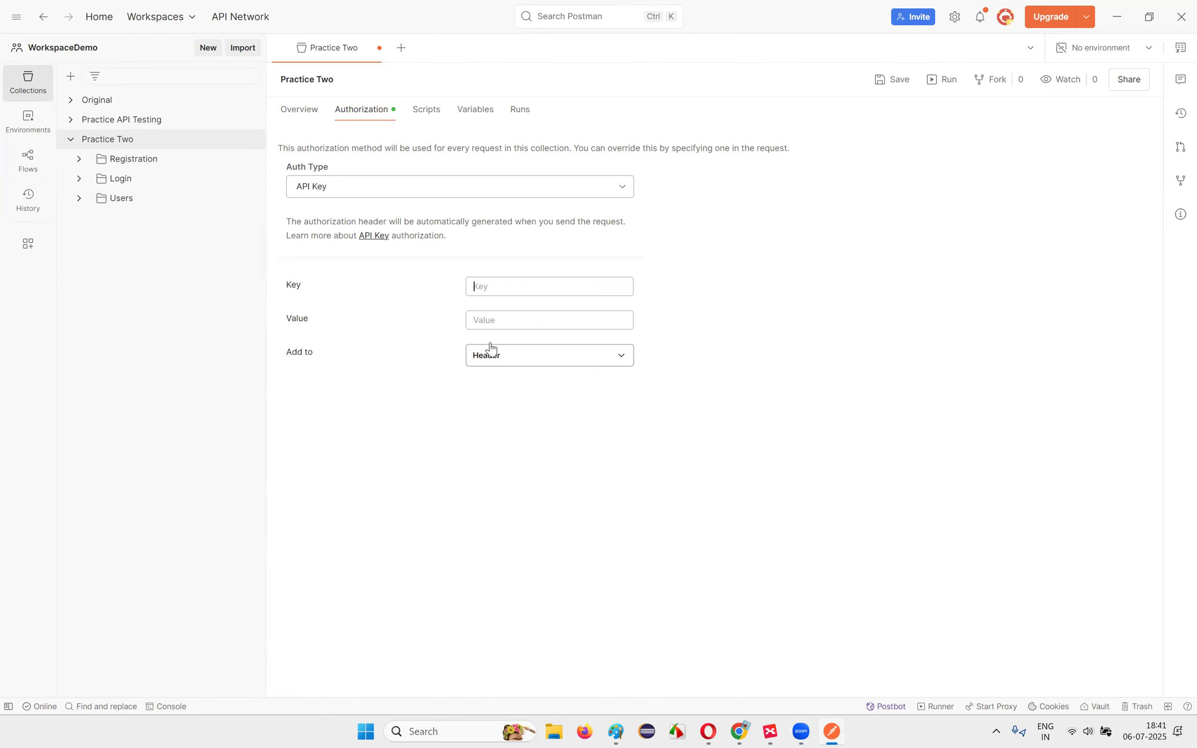
click(741, 730)
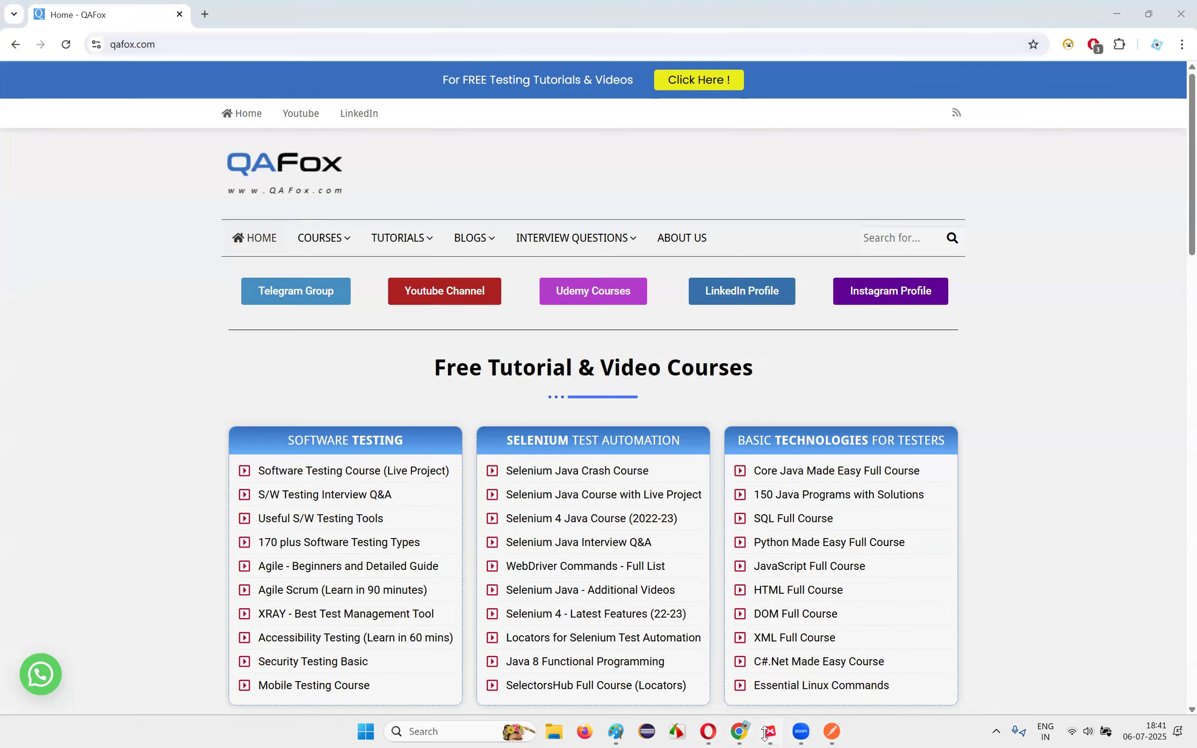
Step: Get a free API key on reqres.in and enter x-api-key as the Key
click(209, 18)
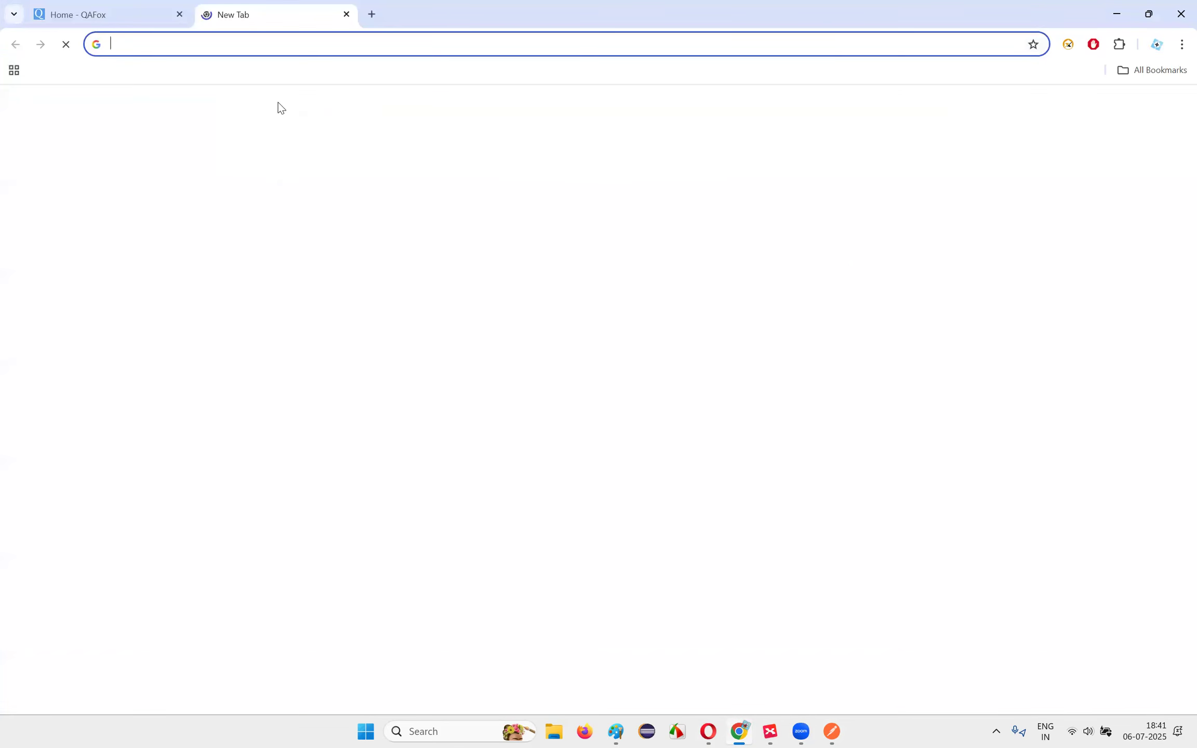
text(req)
key(Return)
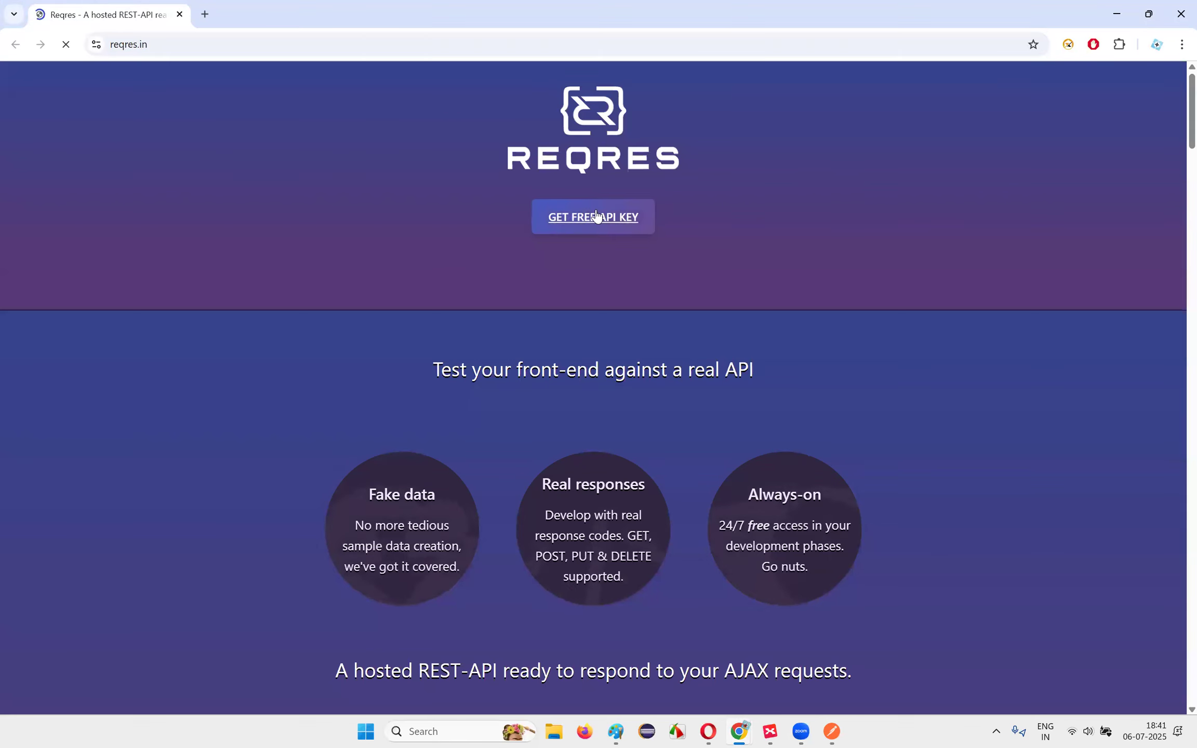
click(596, 217)
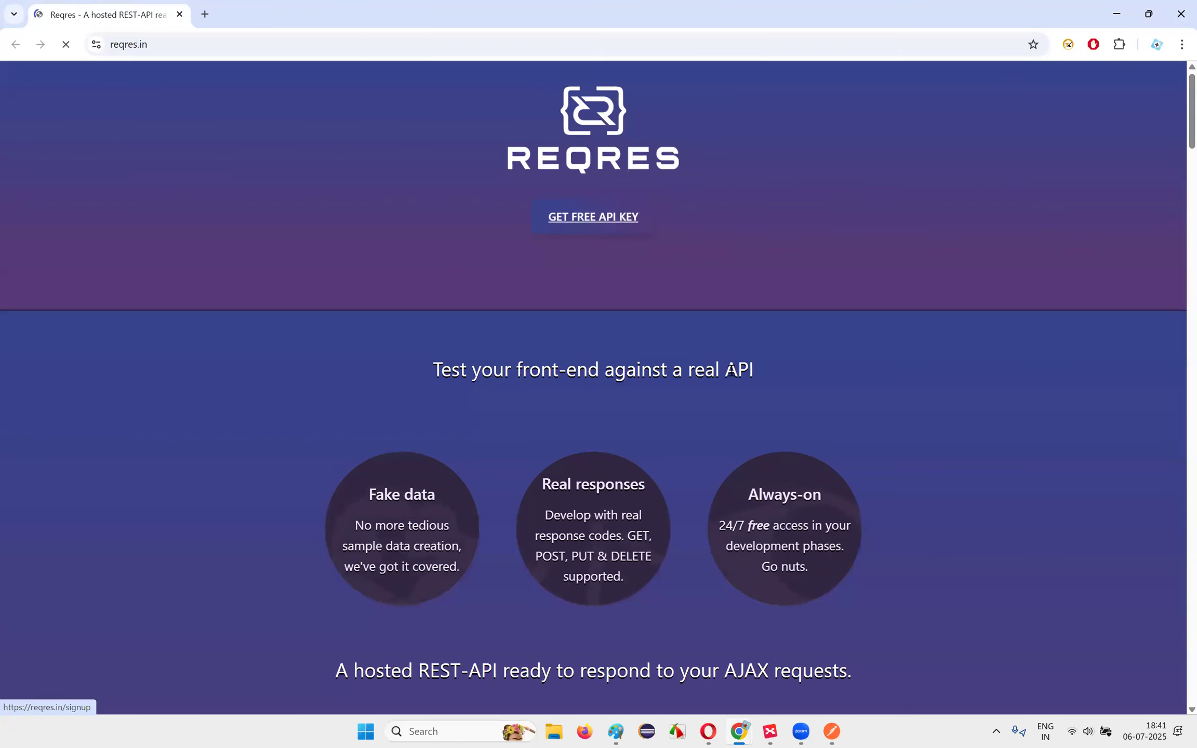
drag(537, 518, 580, 518)
key(ctrl+c)
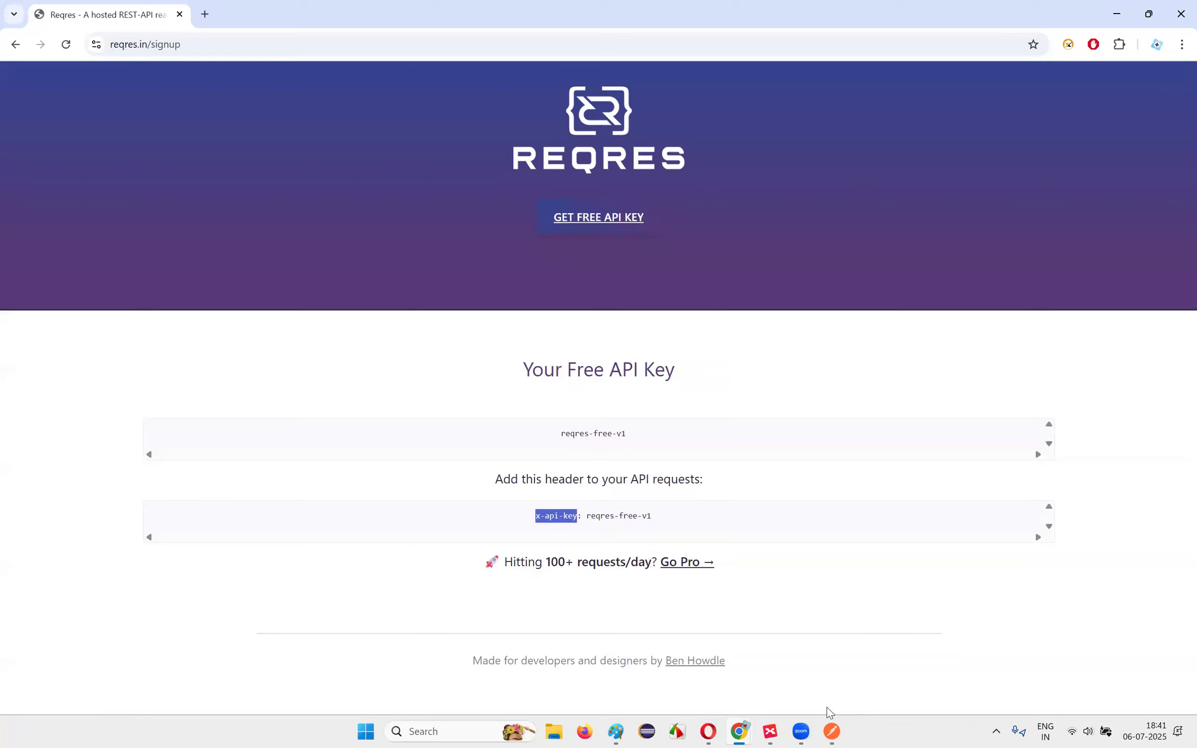
click(831, 731)
key(ctrl+v)
Step: Copy the free reqres.in API key into the Value field and save the collection
click(509, 320)
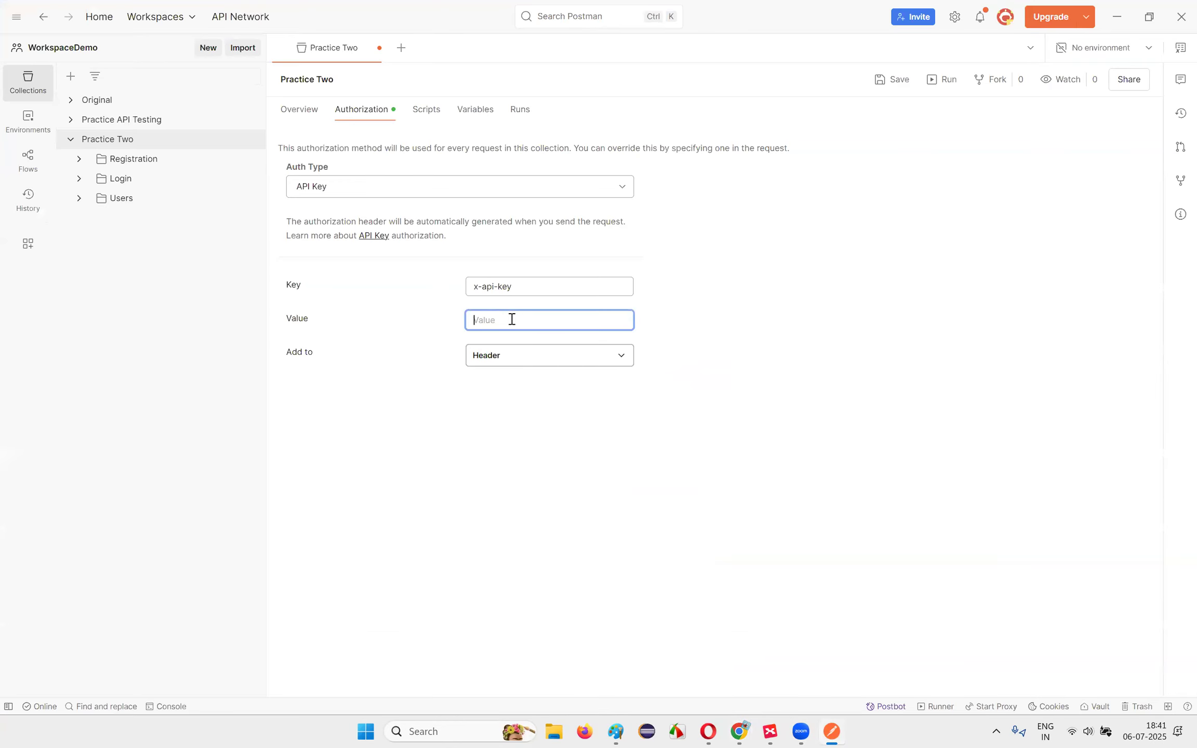
key(alt+Tab)
drag(586, 518, 660, 522)
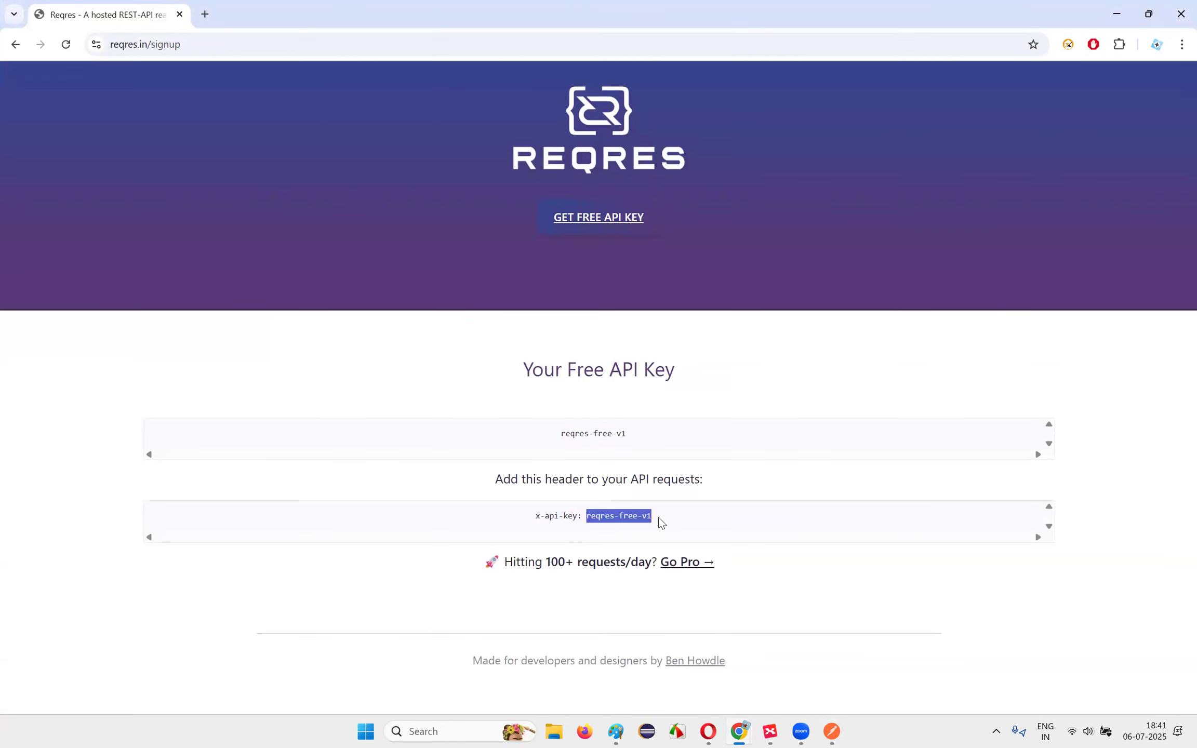
key(ctrl+c)
key(alt+Tab)
key(ctrl+v)
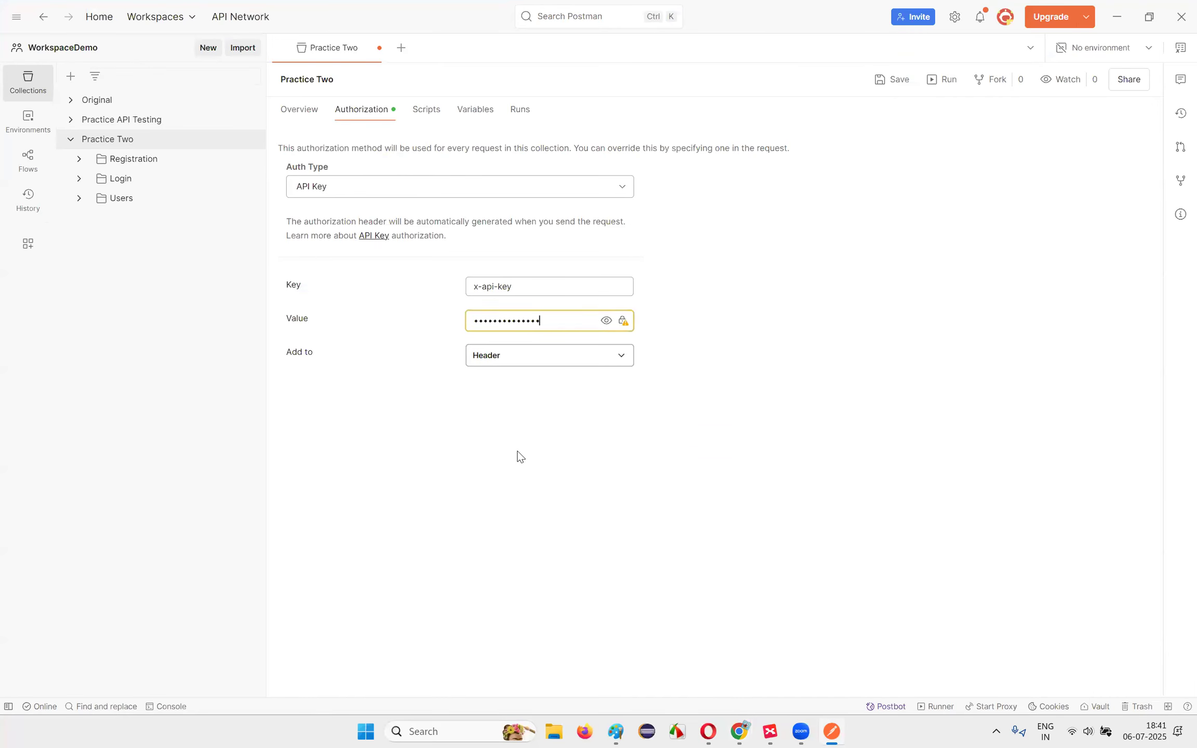
click(896, 83)
Step: Open Practice Two's Users > Get User > List Users request and send it
click(378, 47)
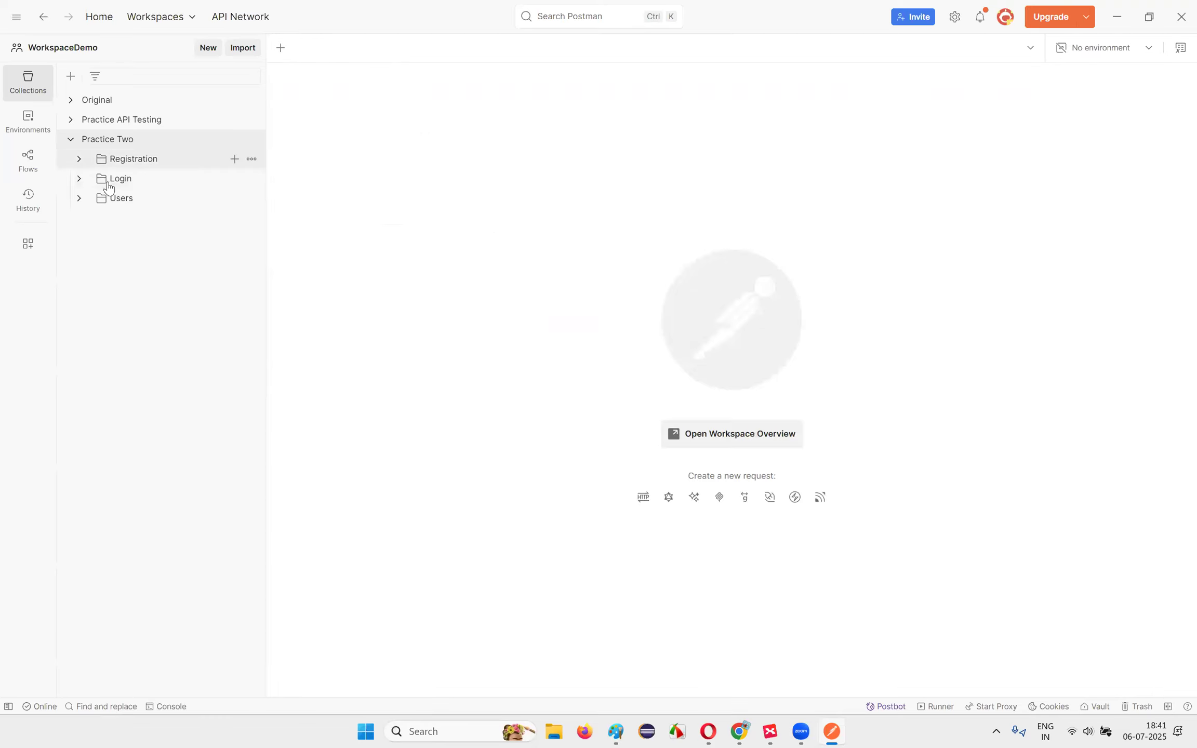
click(86, 200)
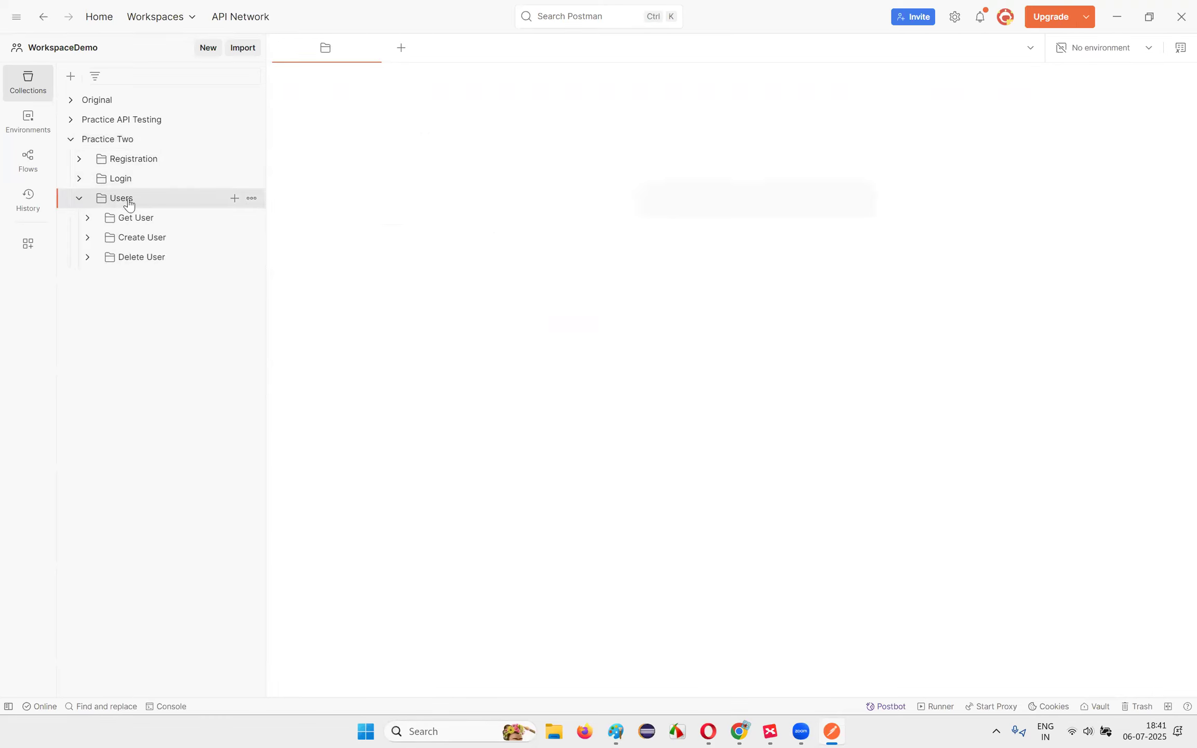
click(87, 219)
click(137, 237)
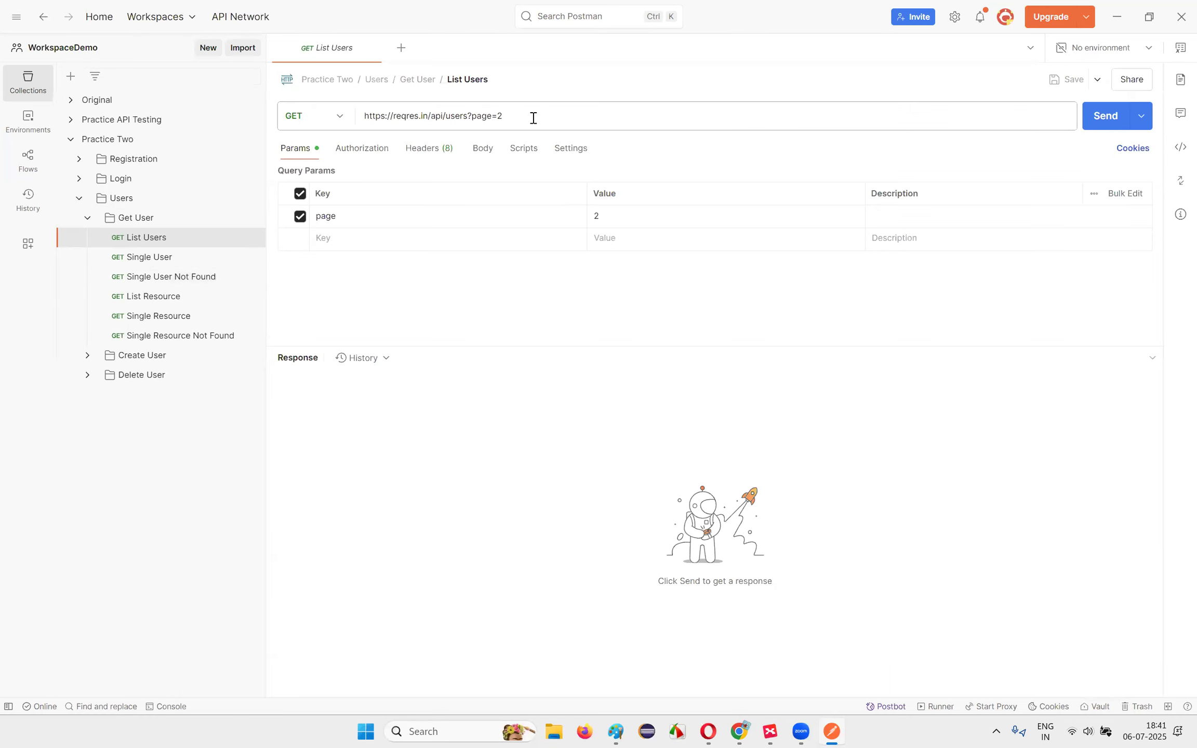
click(1105, 115)
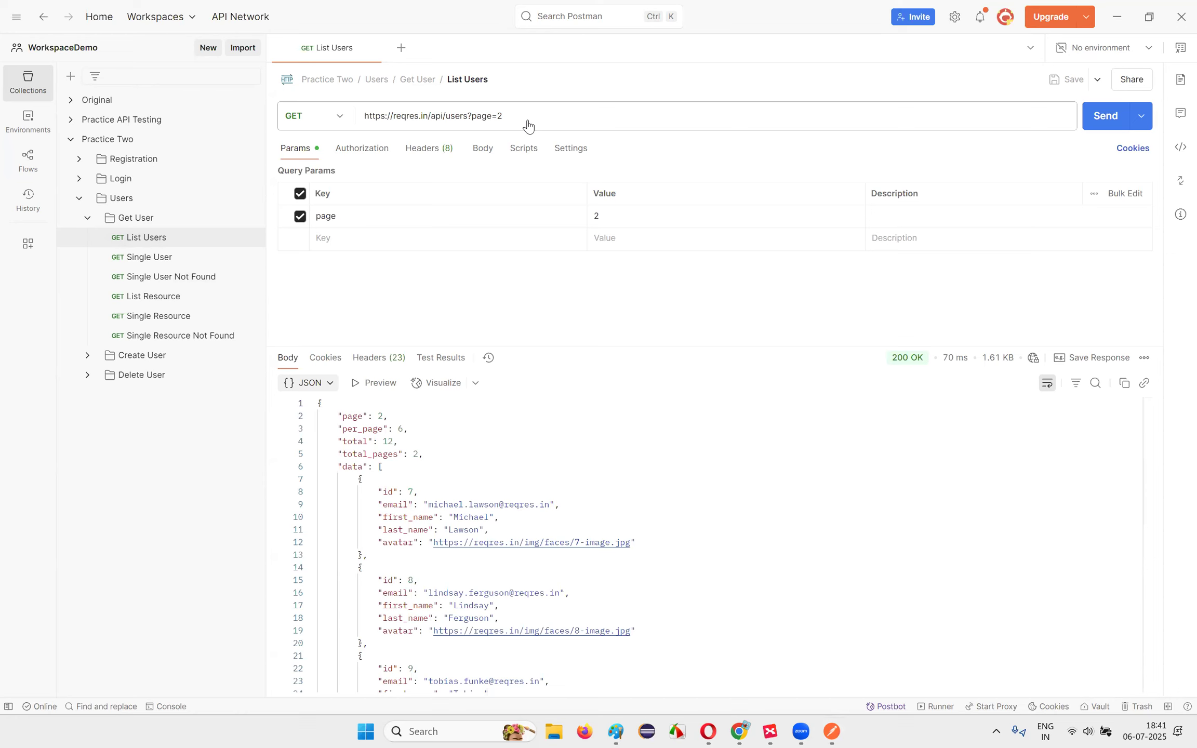
Step: Inspect the 200 OK page 2 response and select the base URL before the query
drag(472, 115, 540, 154)
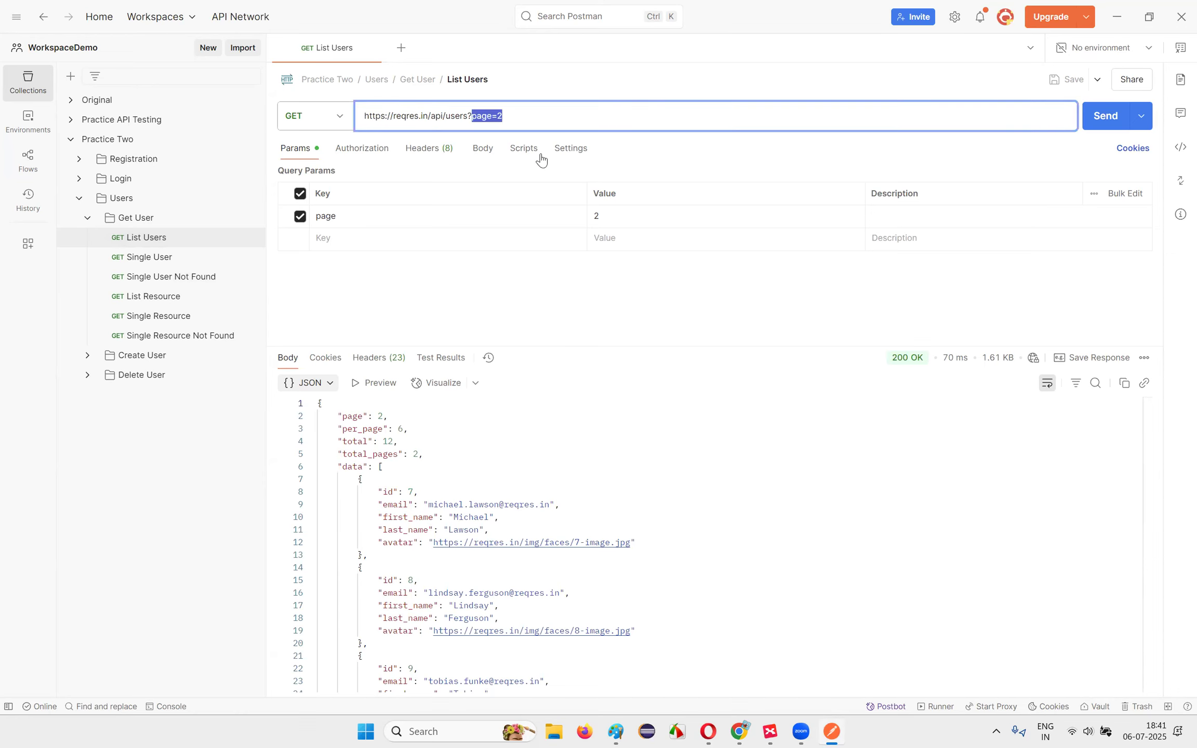
click(569, 441)
scroll(575, 449, down, 4)
scroll(575, 449, down, 4)
scroll(570, 456, up, 8)
click(457, 442)
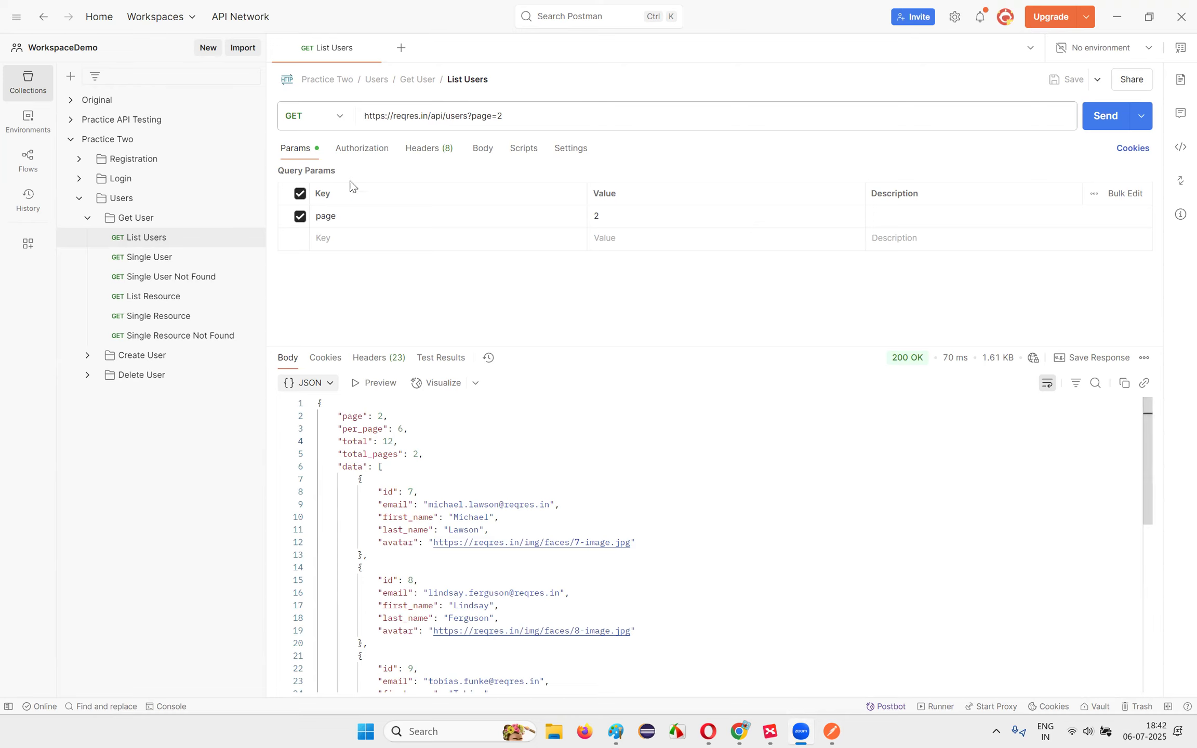
drag(472, 116, 364, 117)
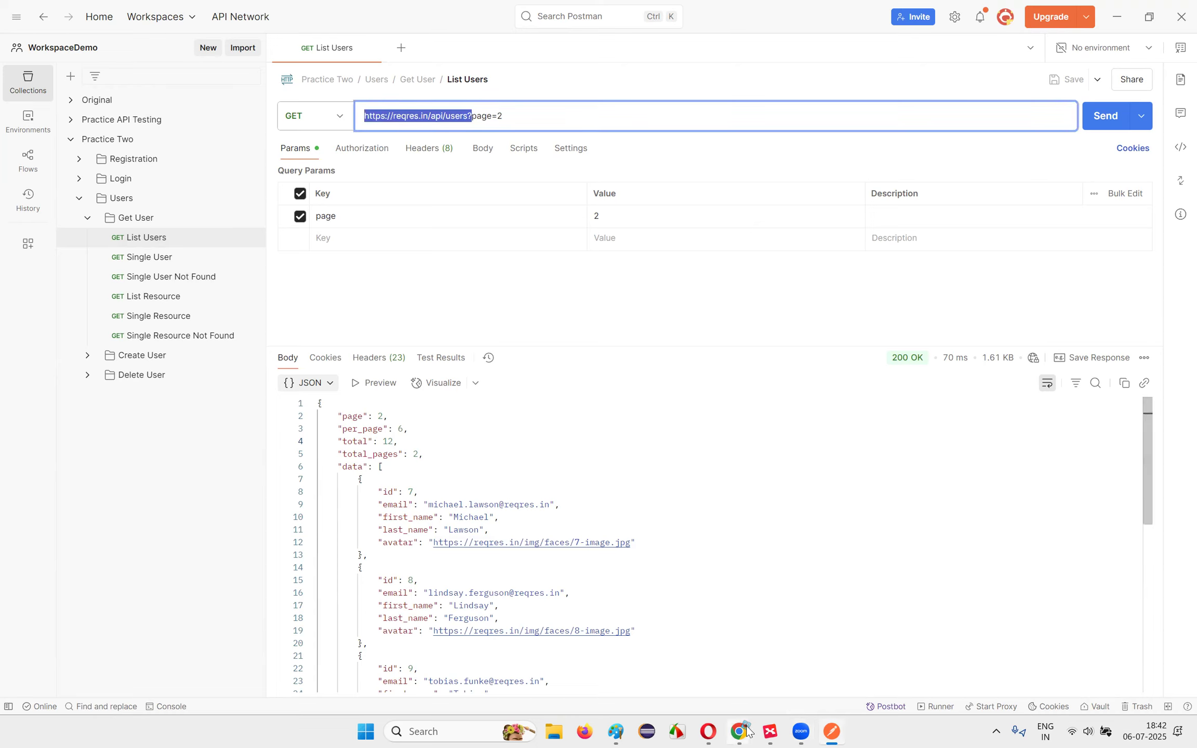
click(708, 731)
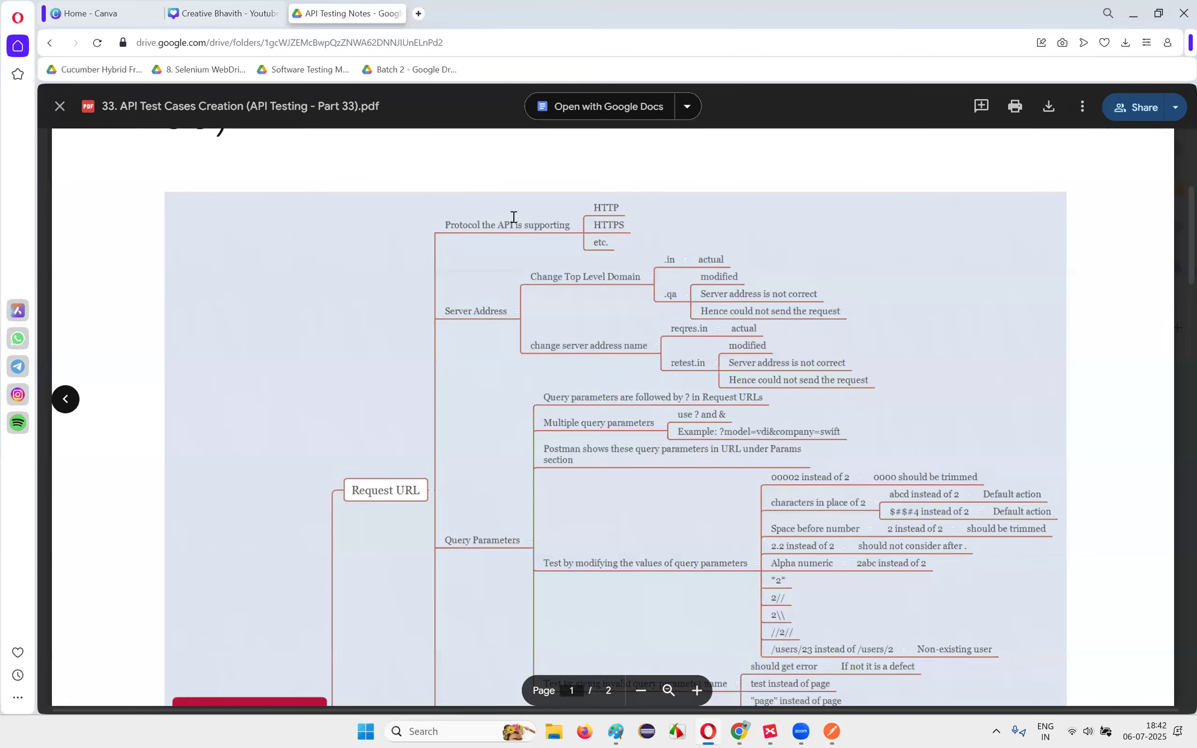
scroll(632, 422, down, 8)
scroll(624, 364, up, 10)
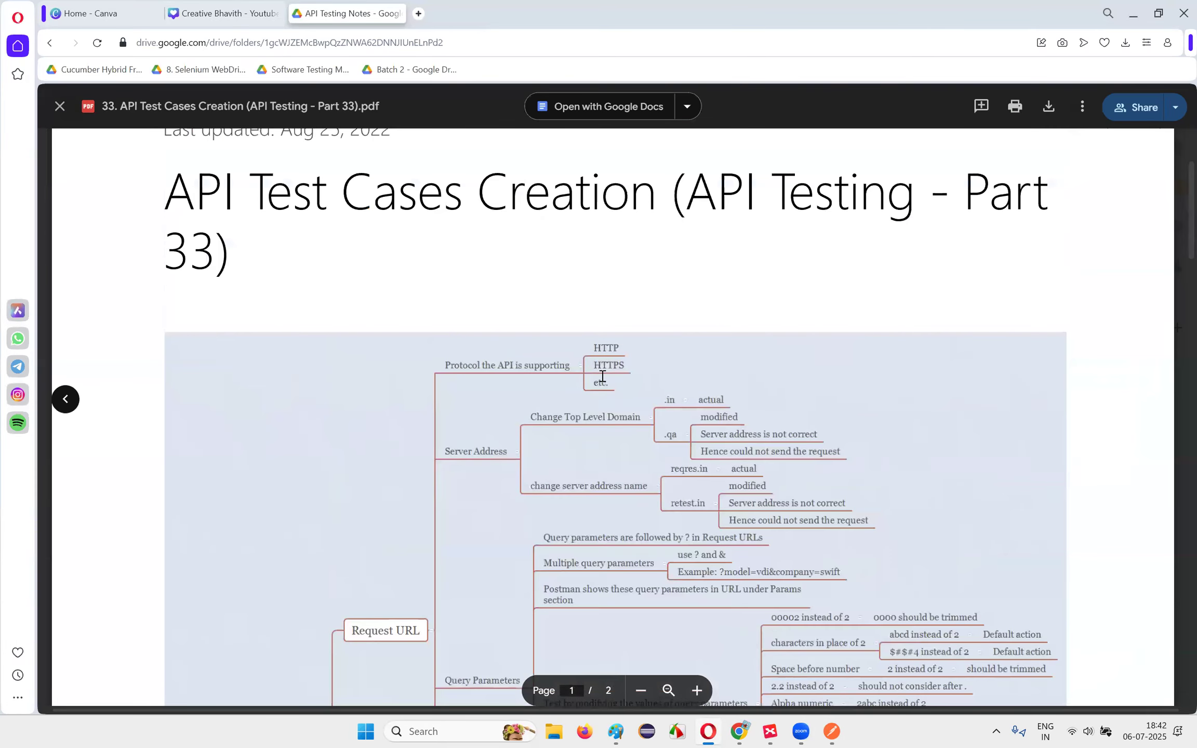
scroll(609, 326, down, 4)
scroll(576, 327, up, 2)
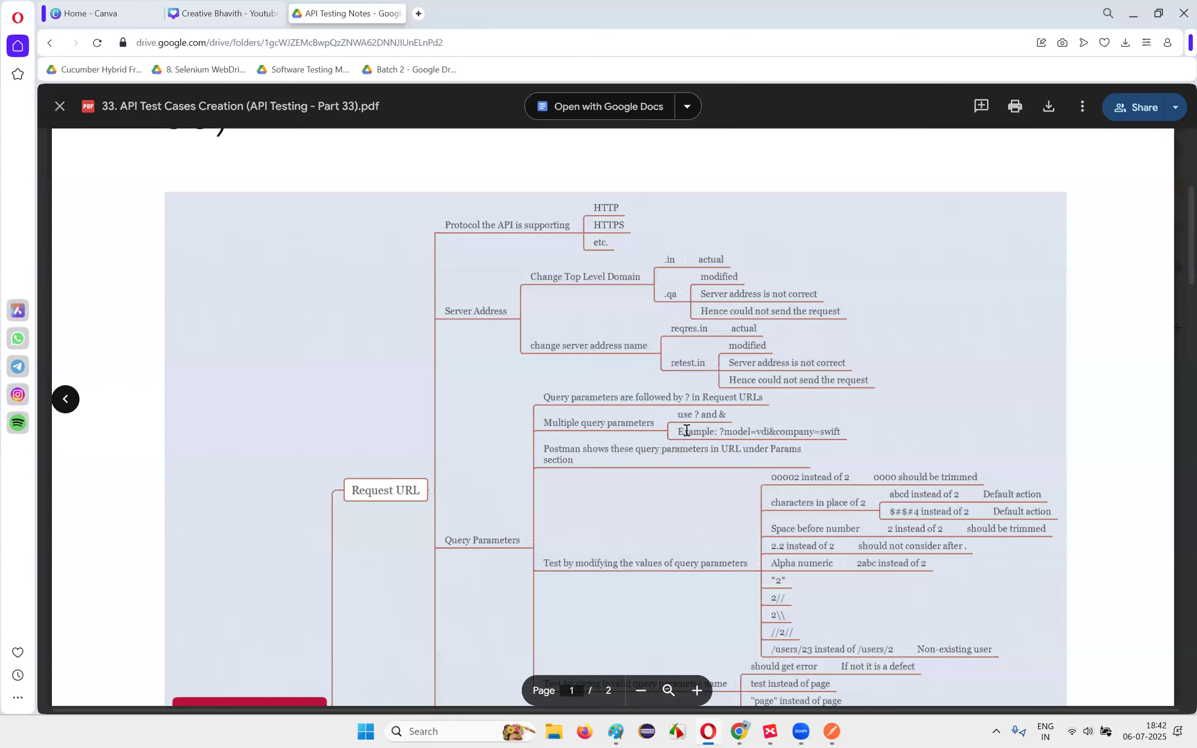
scroll(687, 431, down, 1)
scroll(699, 470, up, 3)
scroll(699, 470, down, 3)
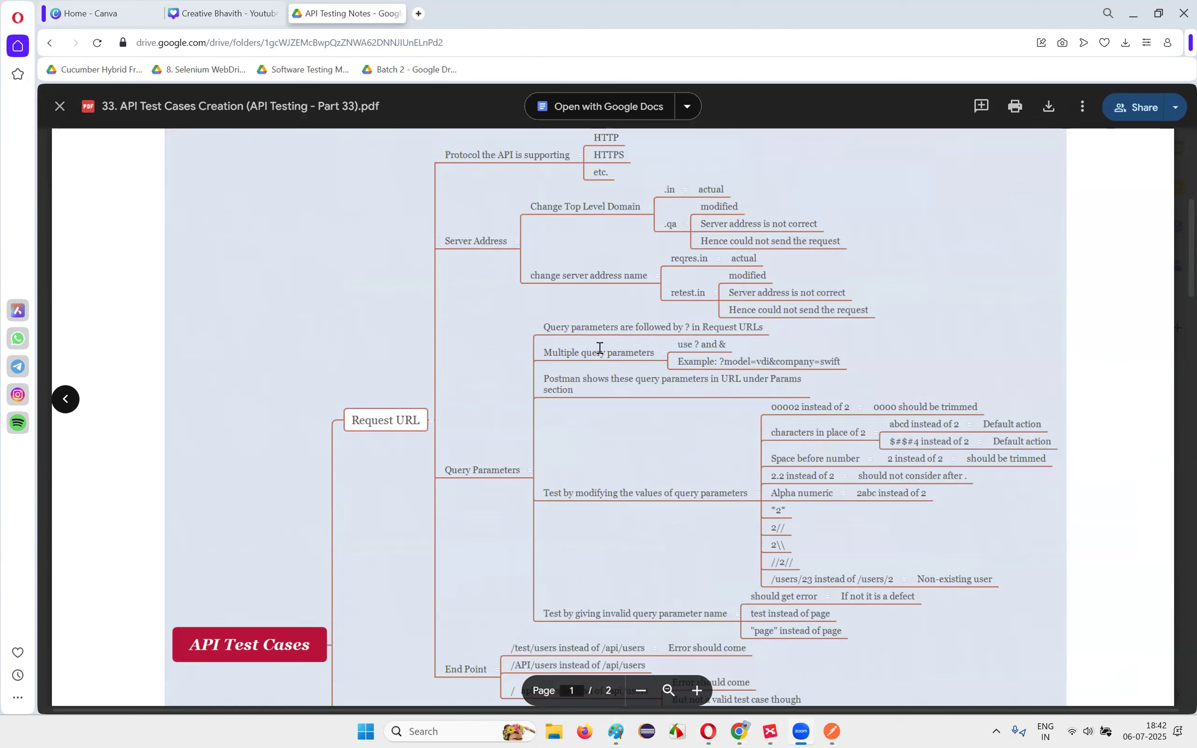
scroll(611, 138, down, 5)
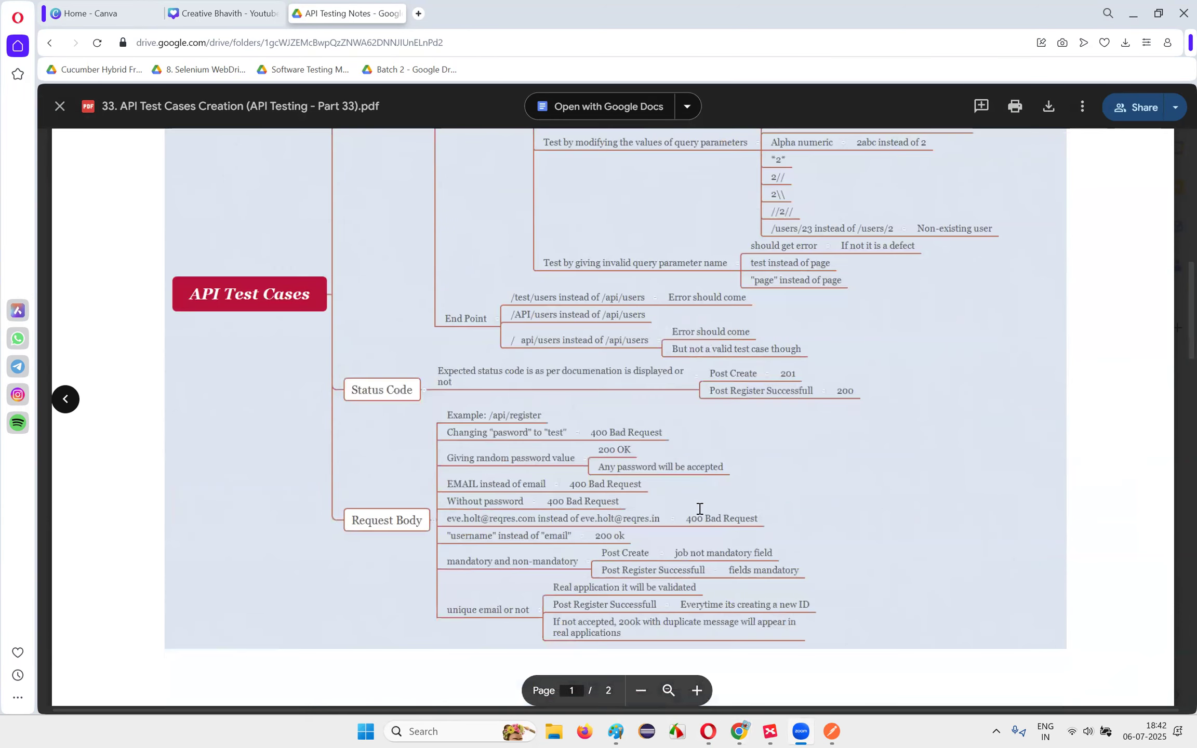
scroll(627, 441, up, 10)
scroll(498, 396, down, 2)
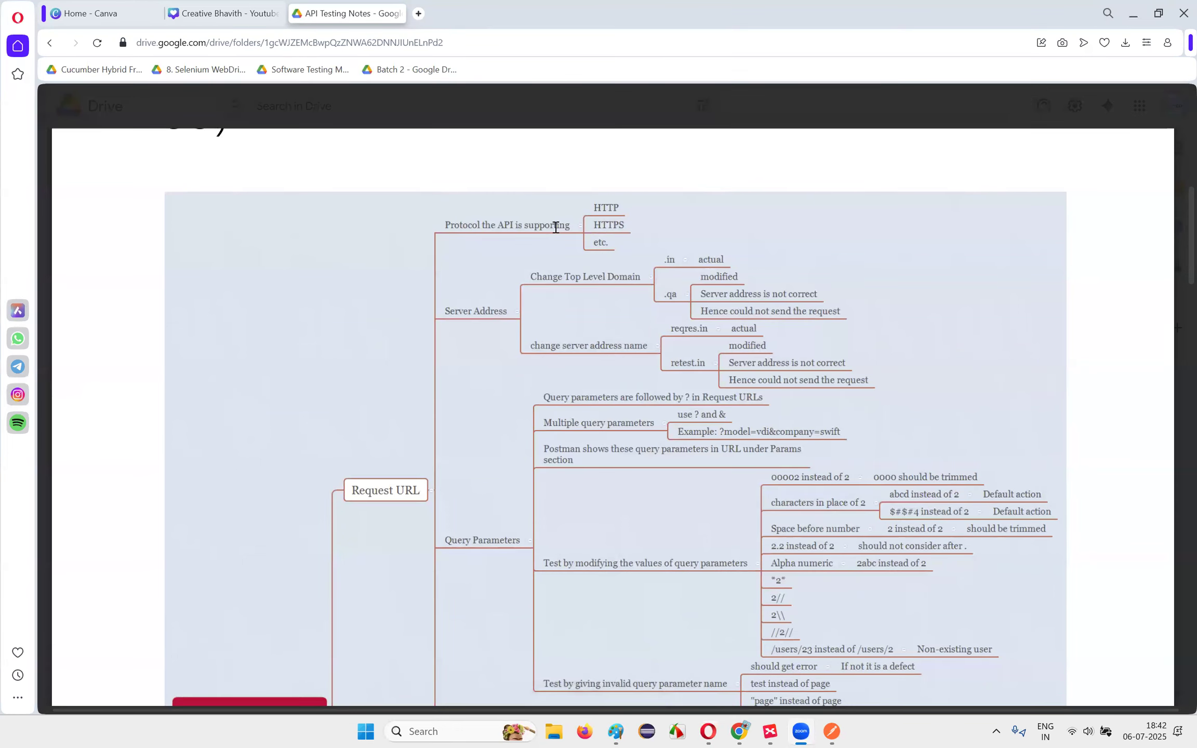
click(832, 731)
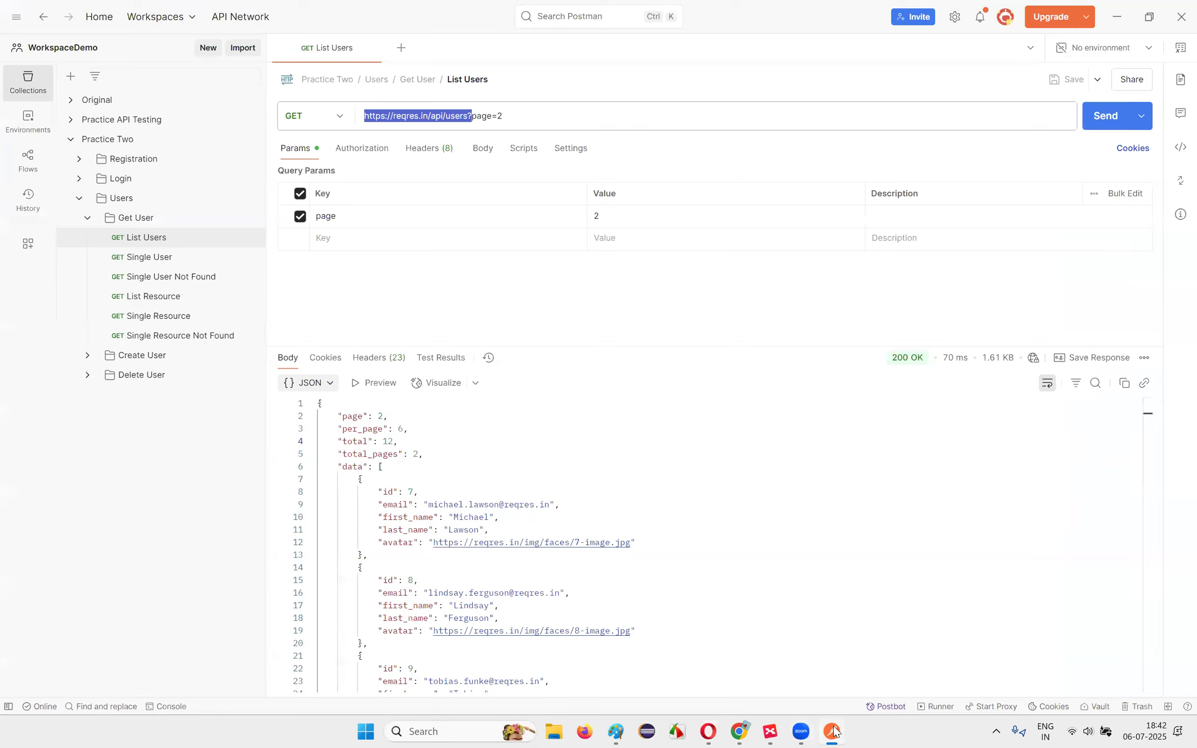
Step: Change the URL scheme to http and send, getting 301 Moved Permanently
click(384, 117)
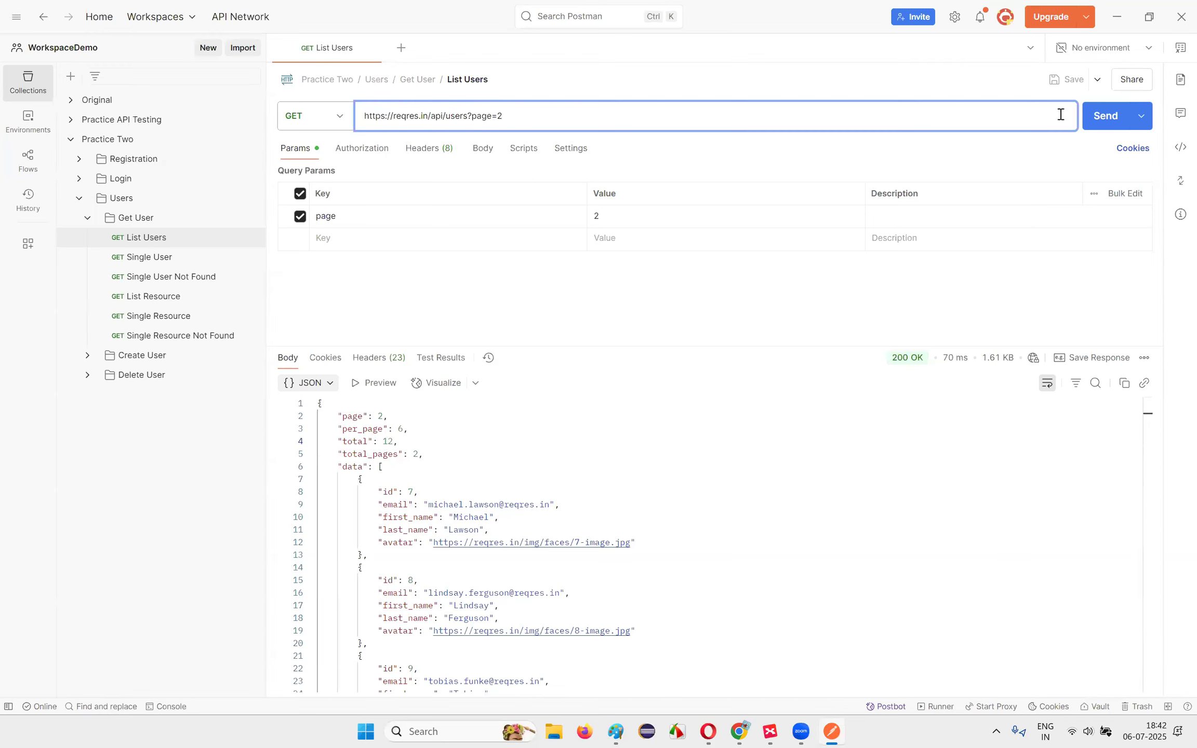
key(Delete)
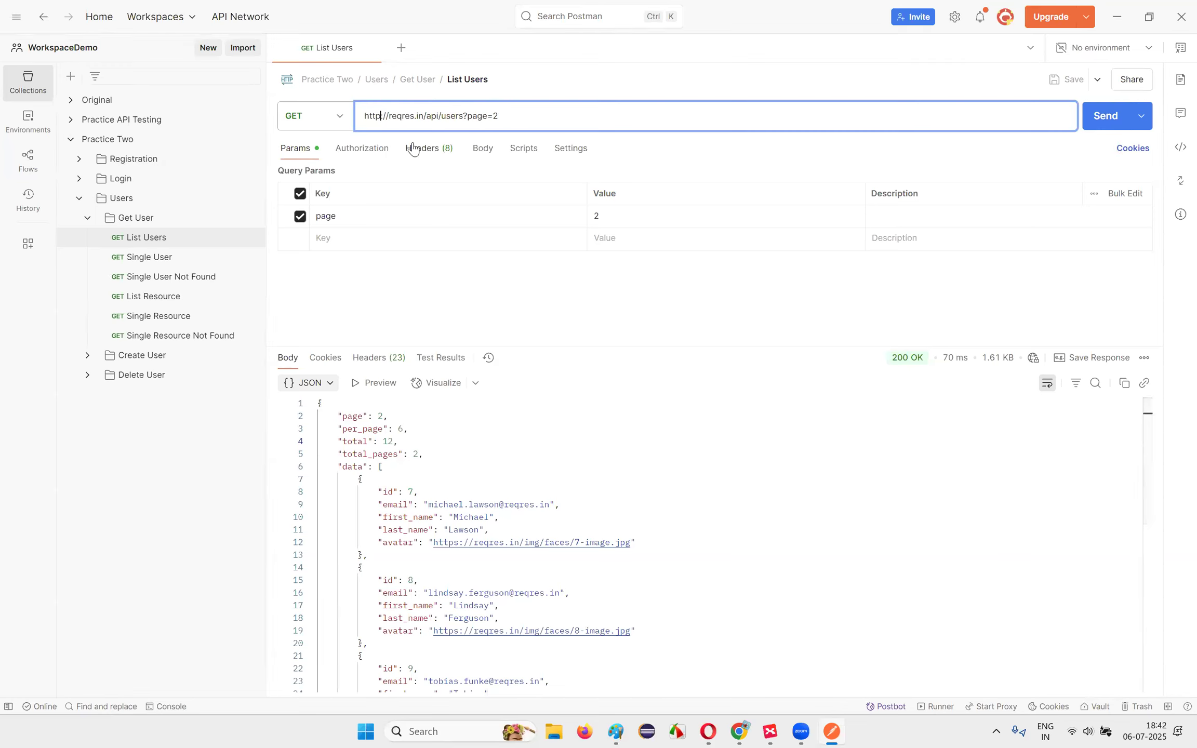
double_click(370, 116)
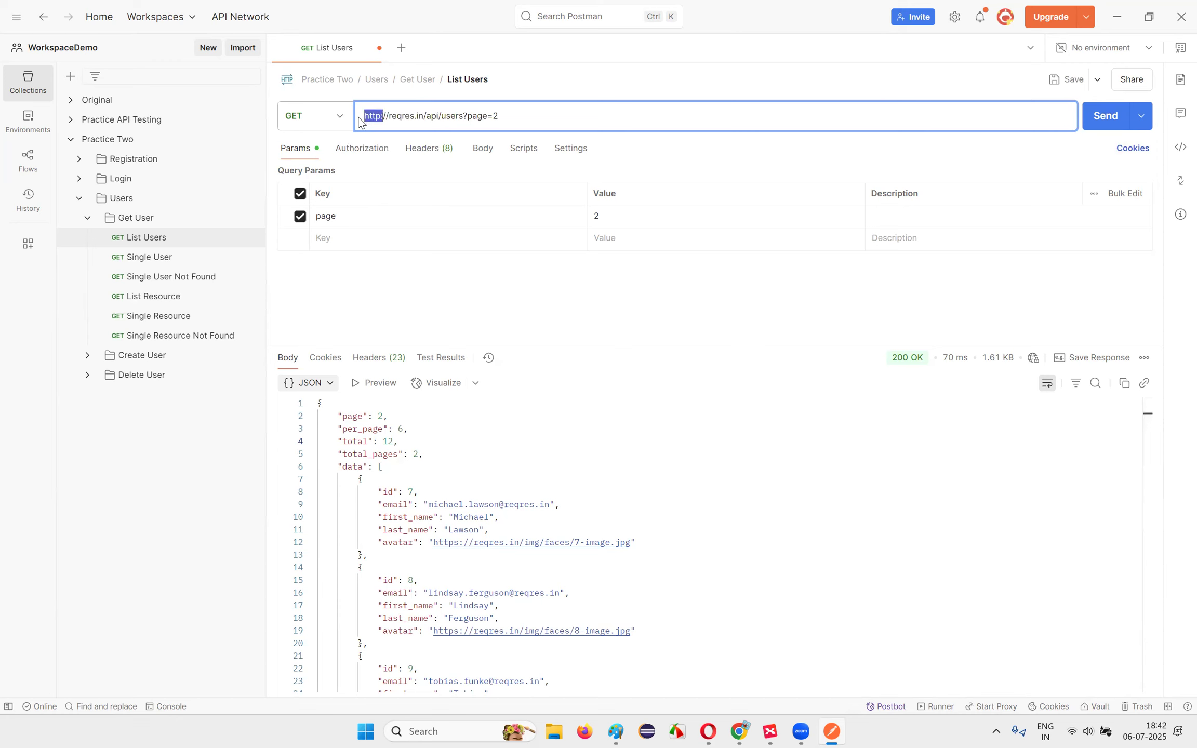
click(1085, 125)
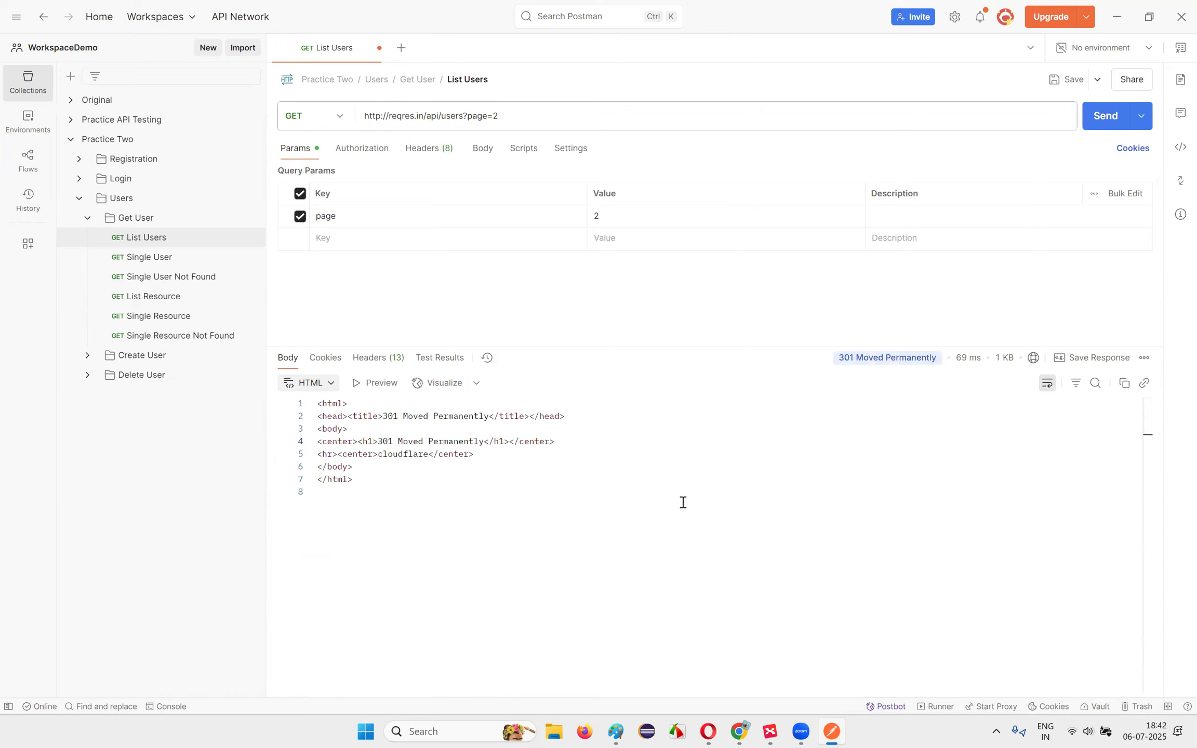
click(525, 604)
click(429, 485)
click(547, 518)
Step: Examine the http scheme in the URL and the 301 response body lines
double_click(380, 118)
click(380, 116)
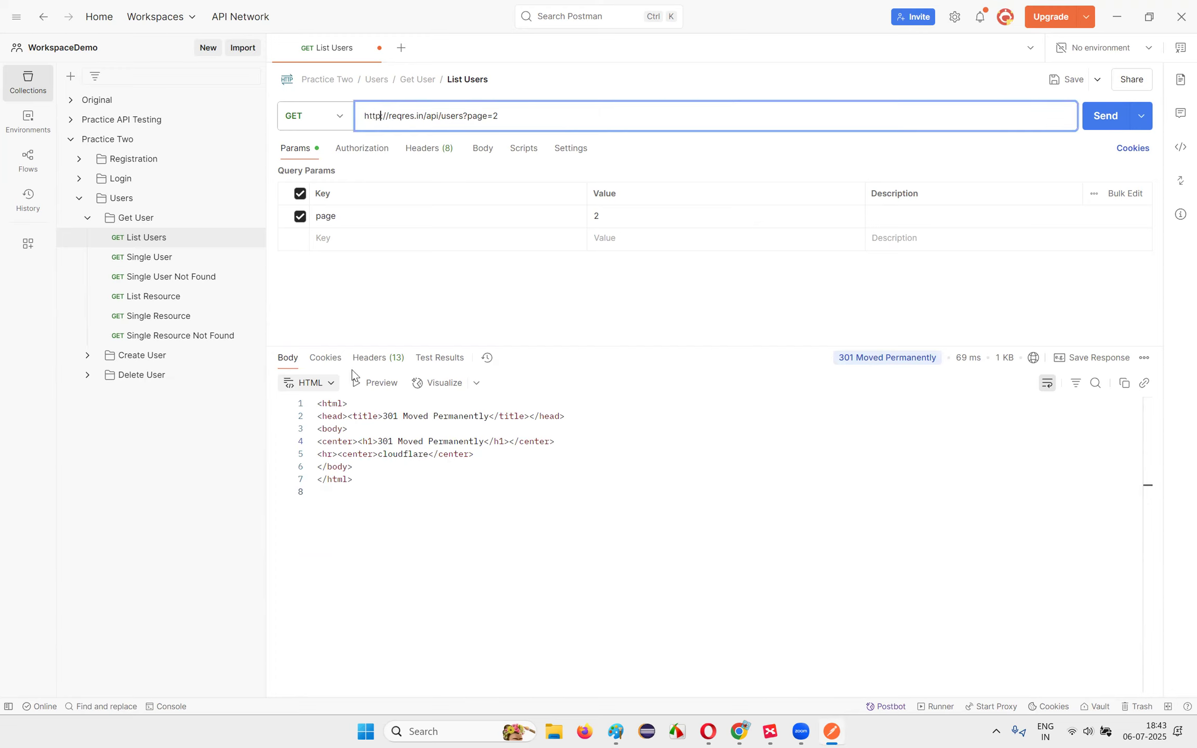
mouse_move(872, 362)
click(387, 489)
key(shift+Up)
key(shift+Up)
key(shift+Up)
key(shift+Up)
key(shift+Up)
key(shift+Up)
click(385, 476)
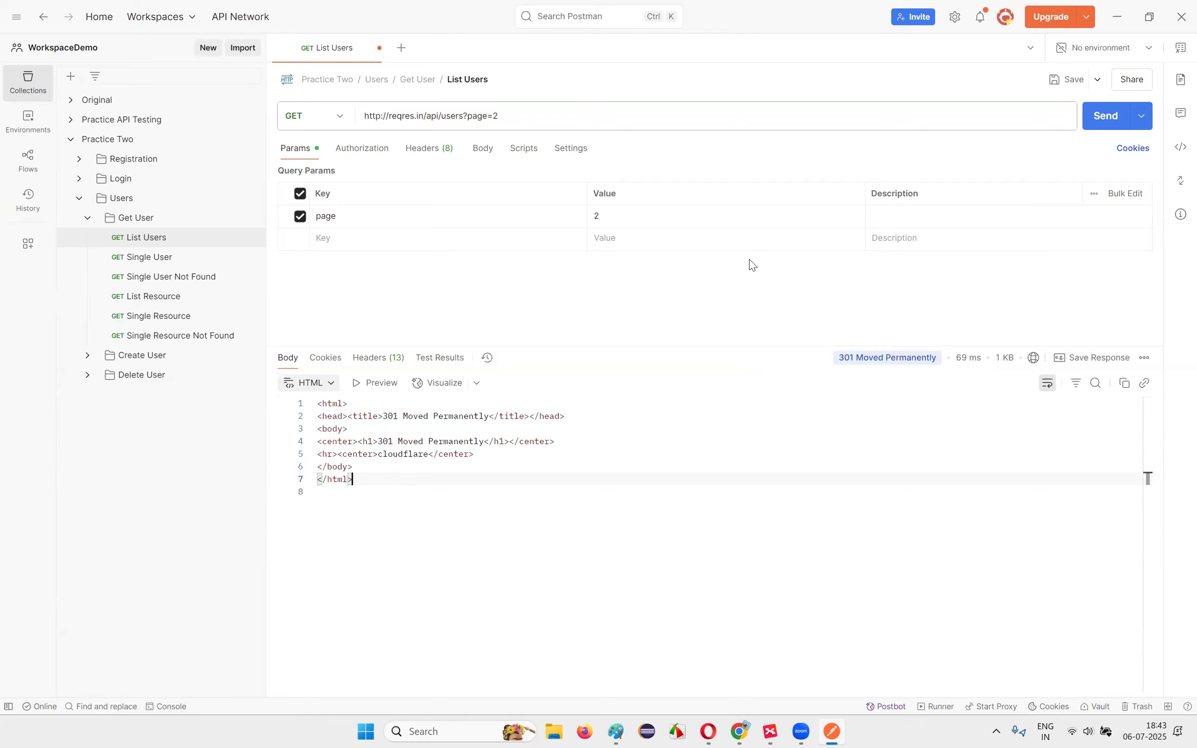
Step: Restore https in the URL and resend to get 200 OK
key(alt+Tab)
click(377, 115)
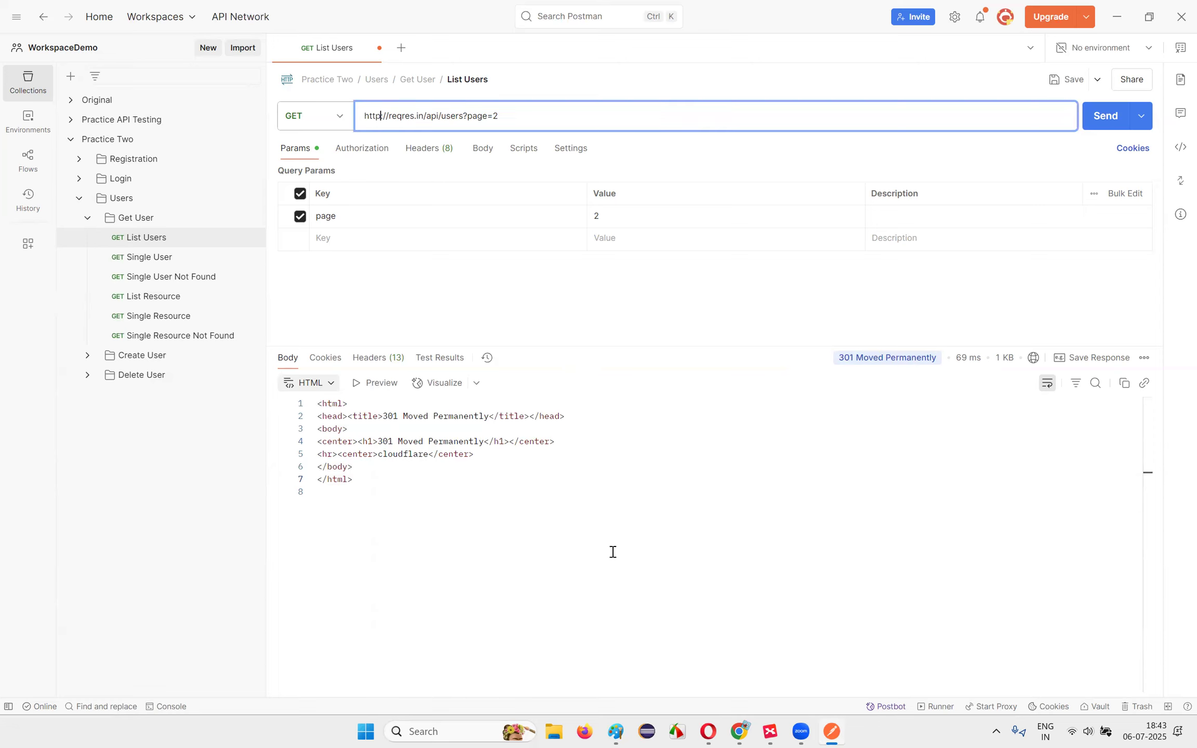
text(s)
click(601, 535)
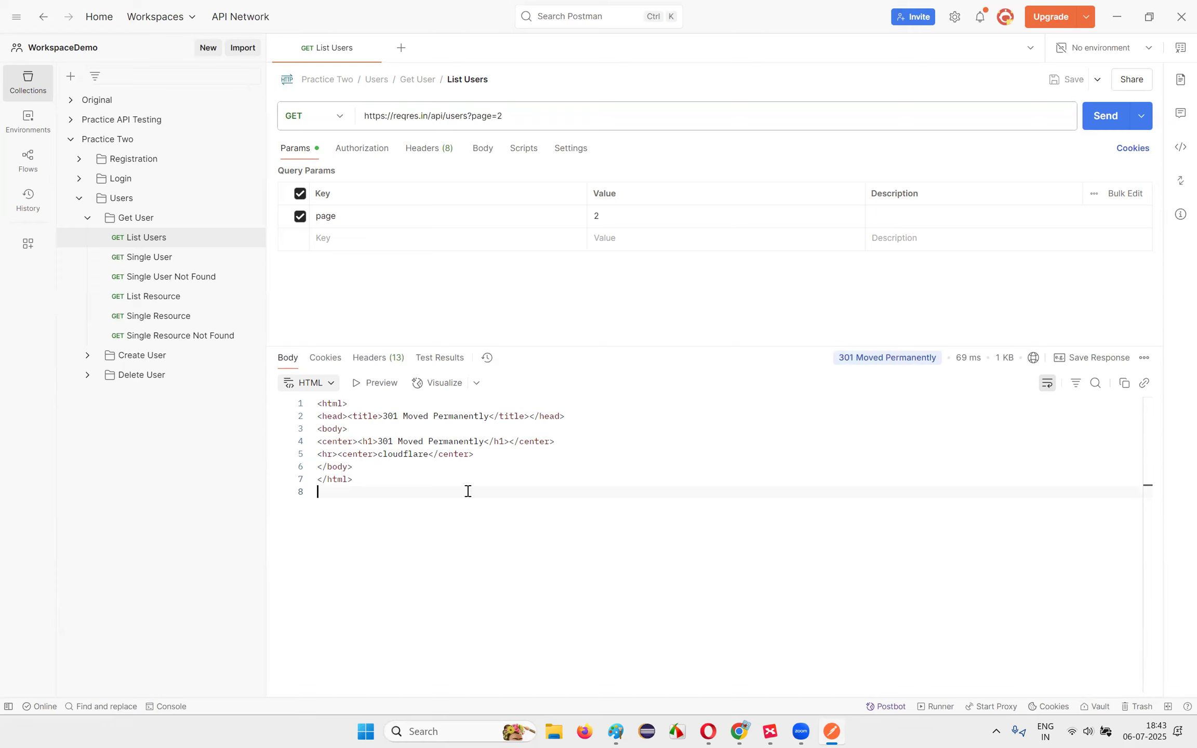
key(ctrl+Return)
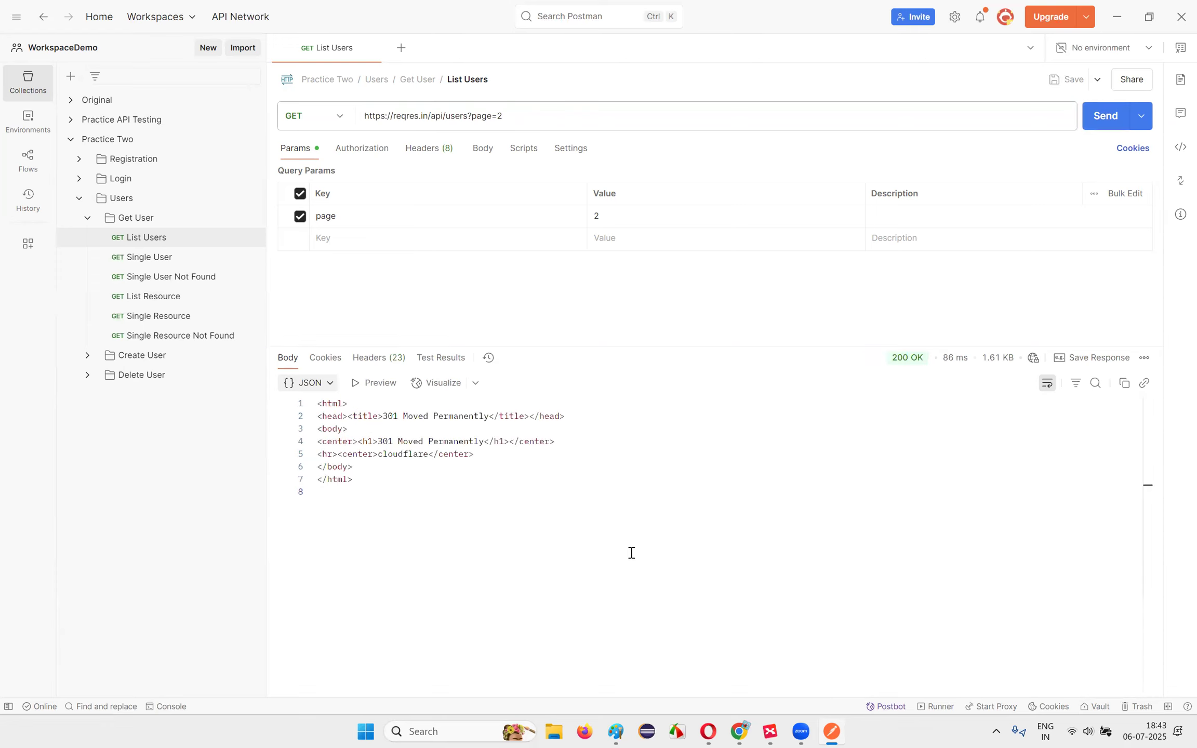
Step: Send the request with an ftp scheme, then with http, getting 301 Moved Permanently
drag(385, 115, 363, 115)
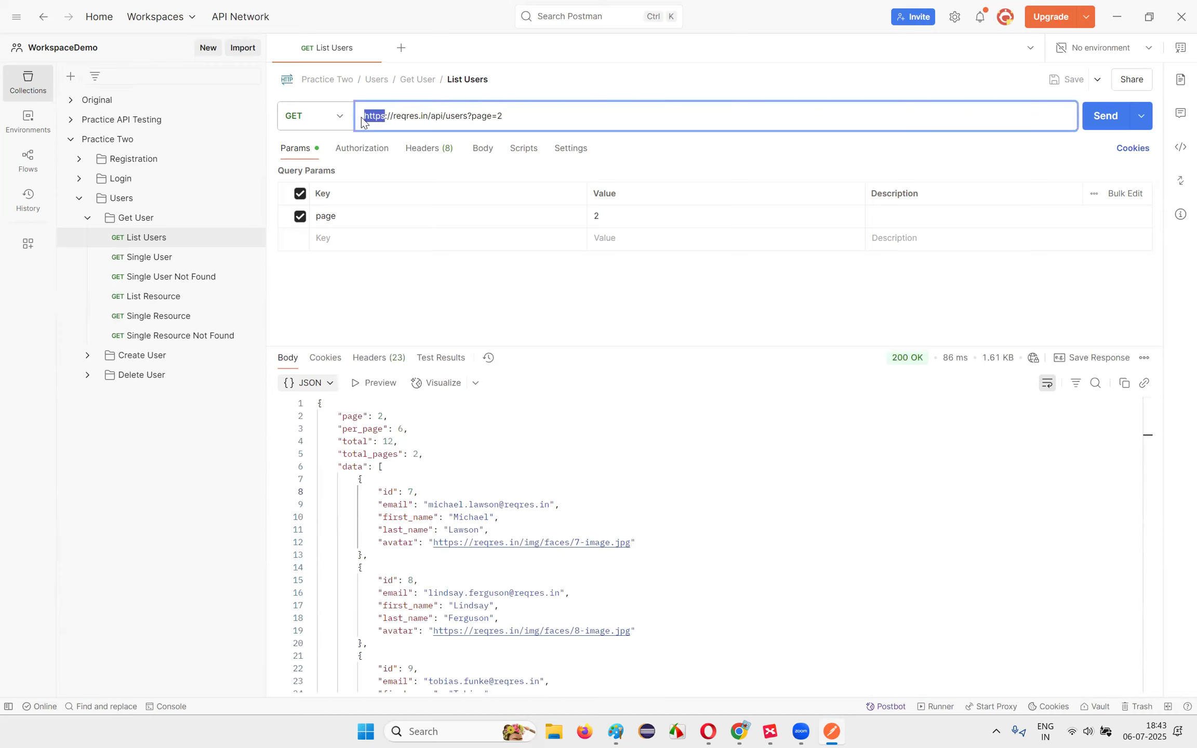
text(ftp)
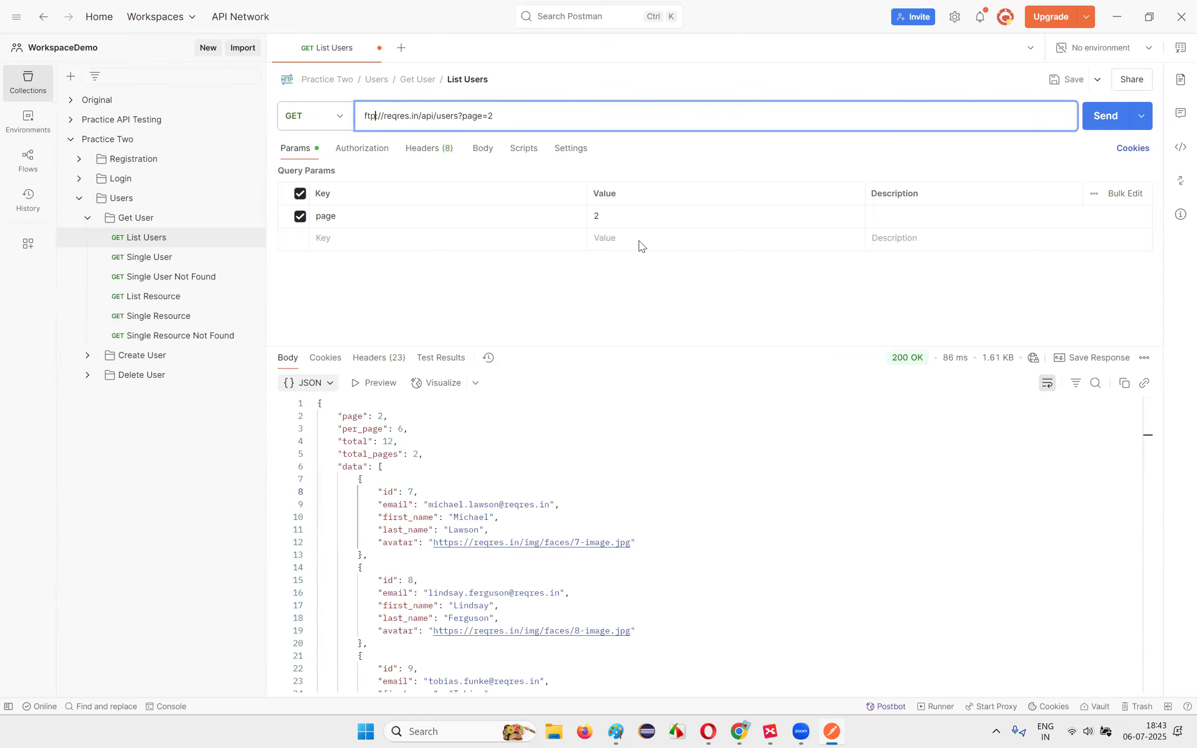
key(ctrl+Return)
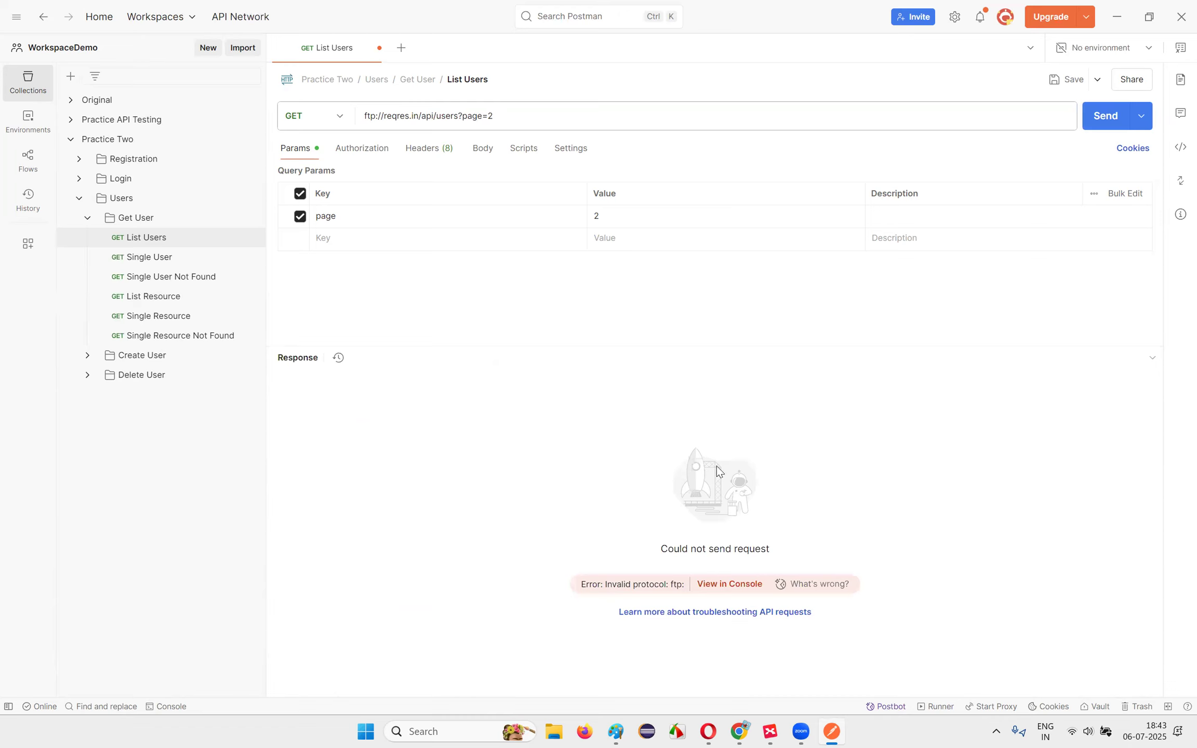
drag(377, 116, 342, 127)
text(http)
key(ctrl+Return)
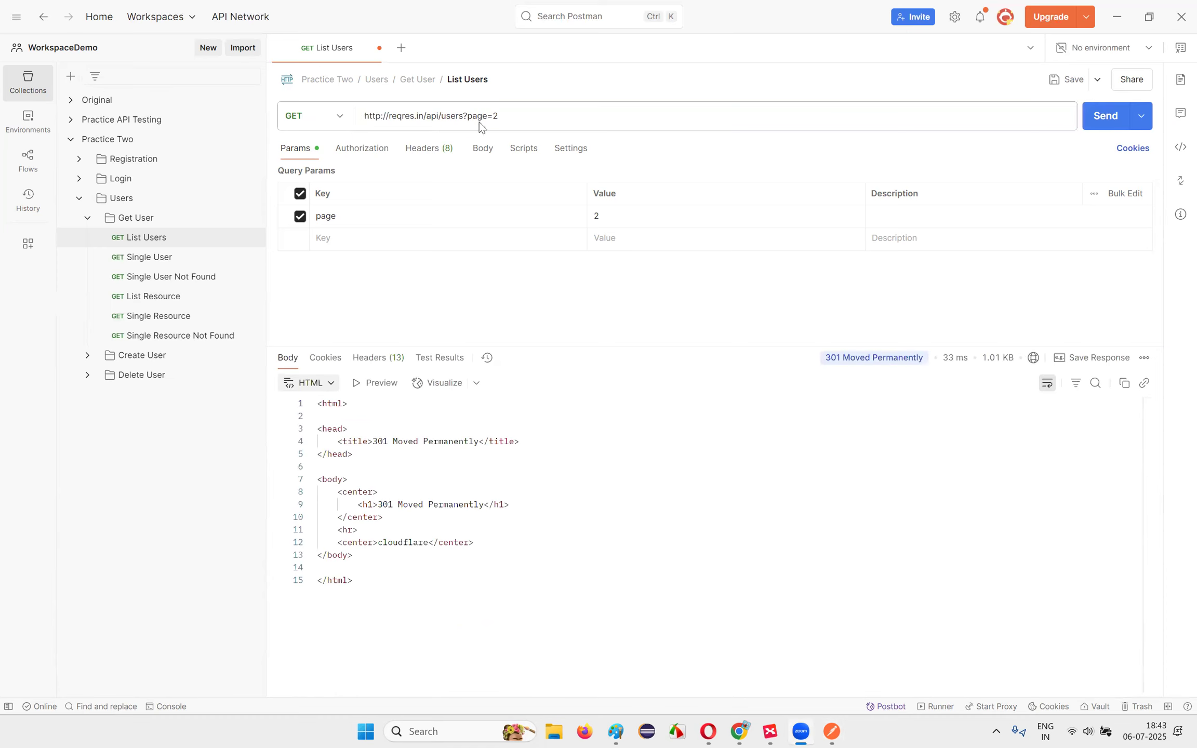
Step: Bring up a new Chrome tab and focus its address bar
mouse_move(834, 360)
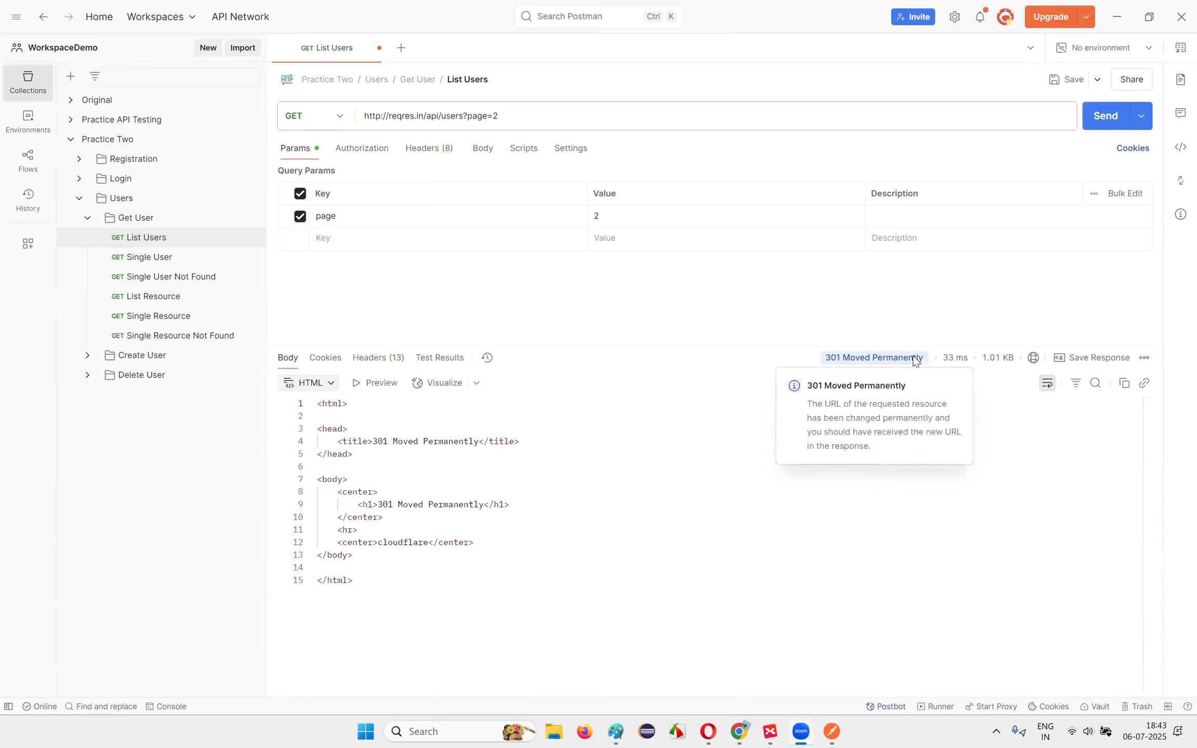
mouse_move(738, 730)
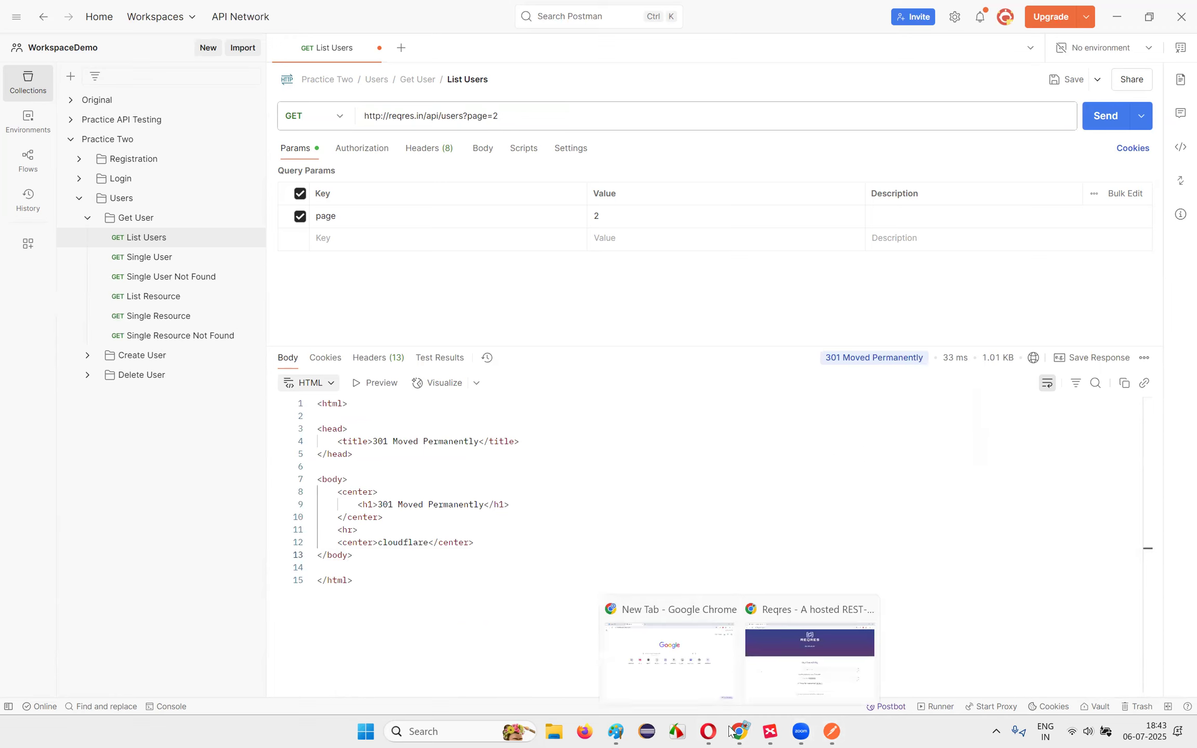
click(692, 675)
click(163, 45)
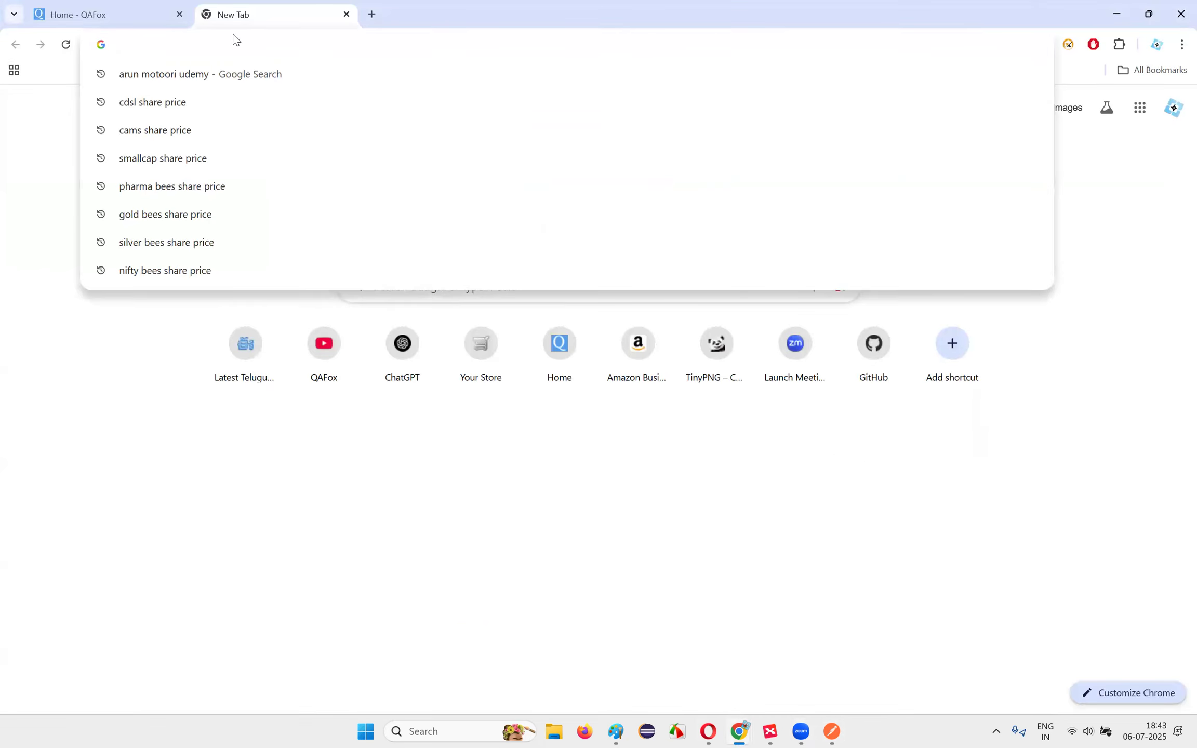
Step: Open ChatGPT from the address bar and collapse its chat history sidebar
text(chat)
key(Return)
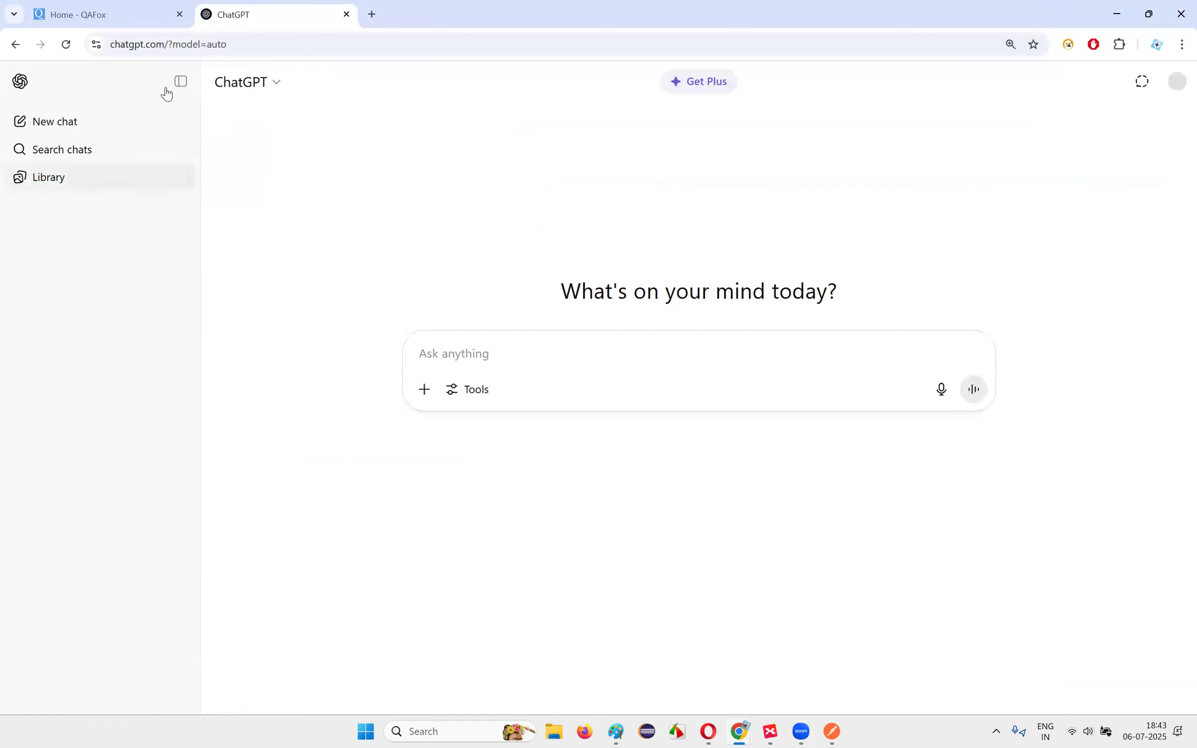
click(181, 81)
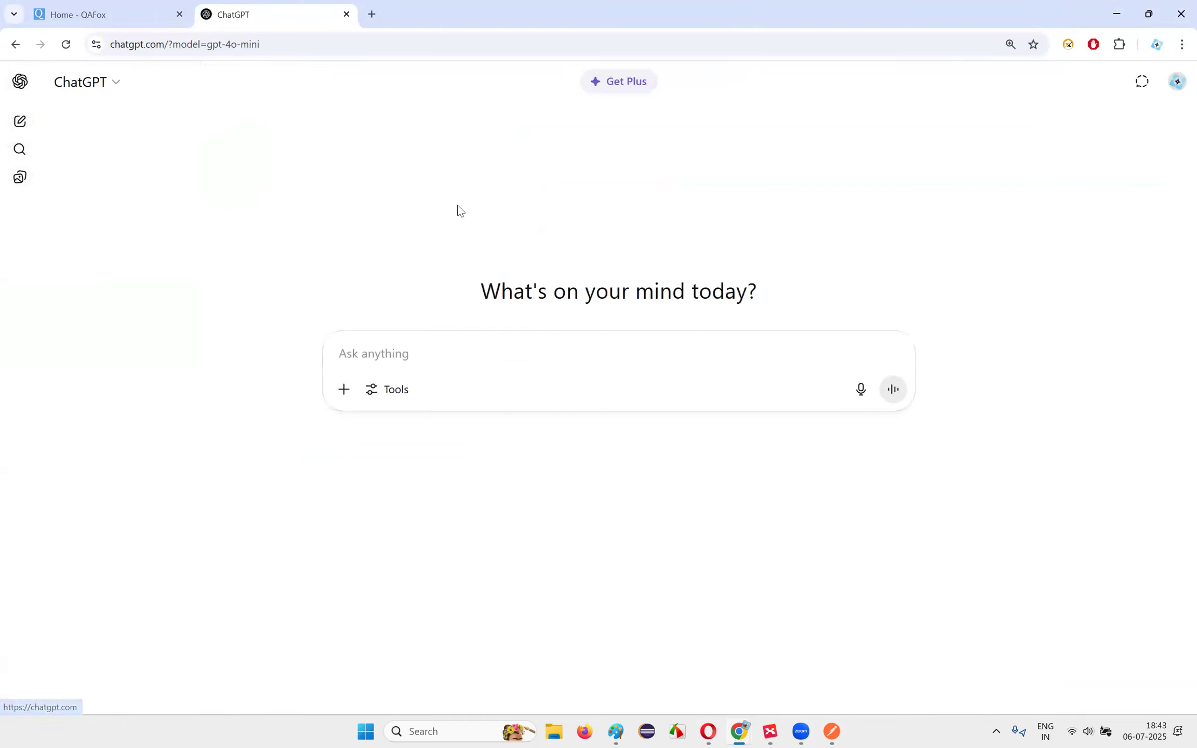
Step: Ask ChatGPT why http instead of https in a Postman URL gives 301 Moved Permanently
click(409, 351)
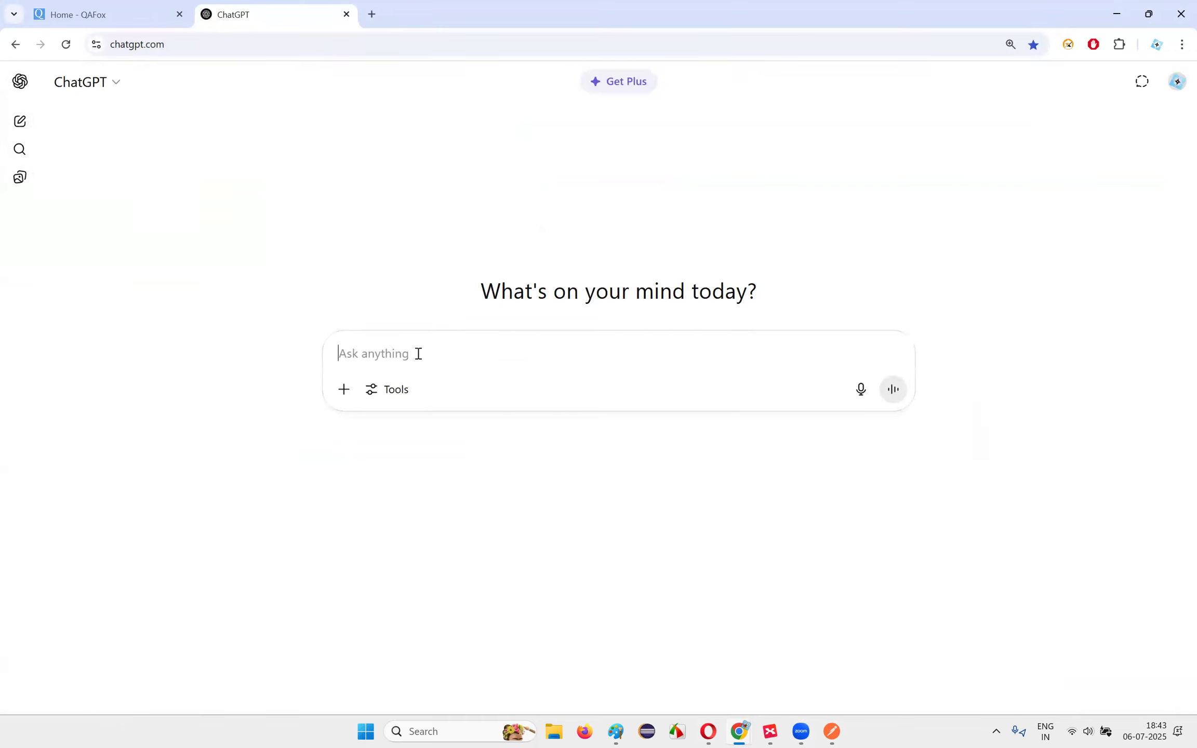
text(in the )
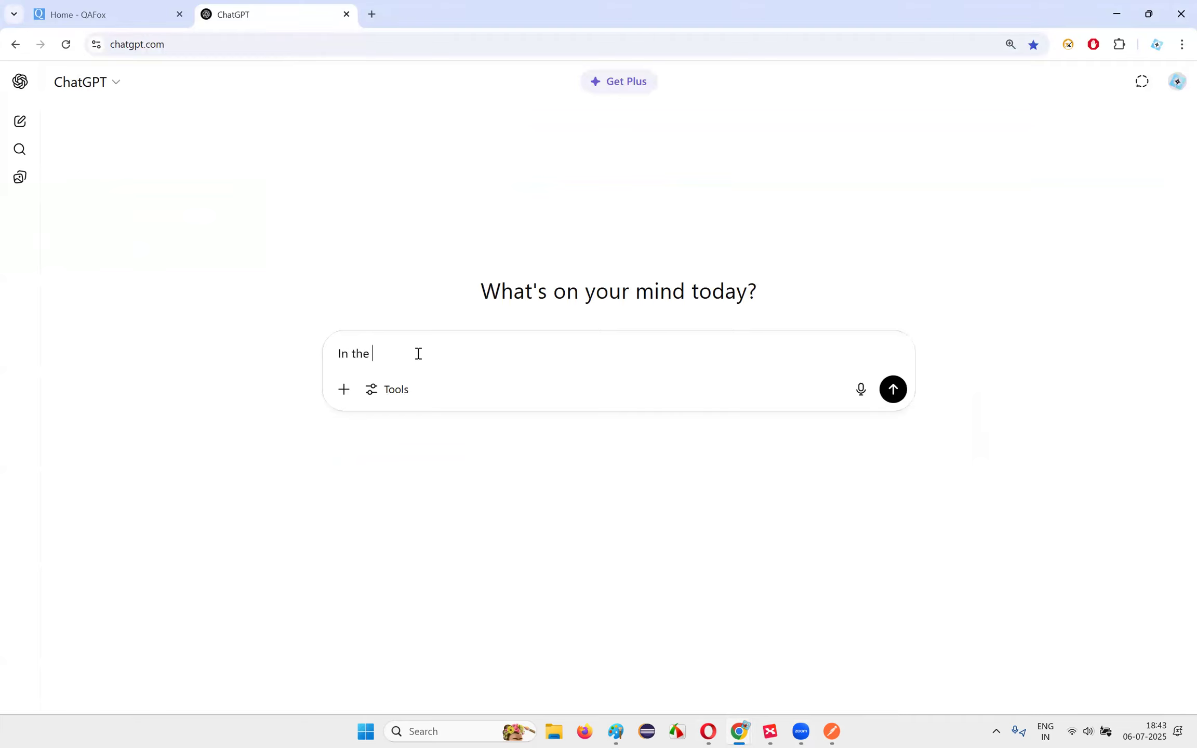
text(postman tool, while testing an AP)
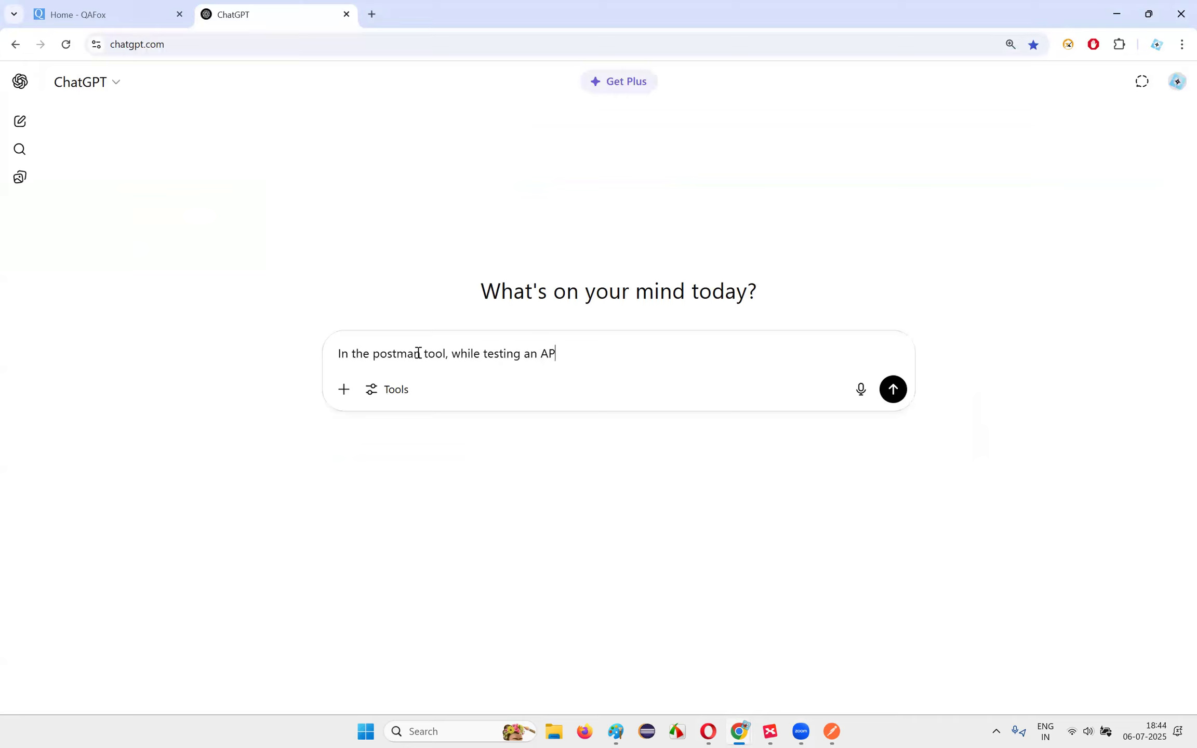
text(I, if I give http insteada of h)
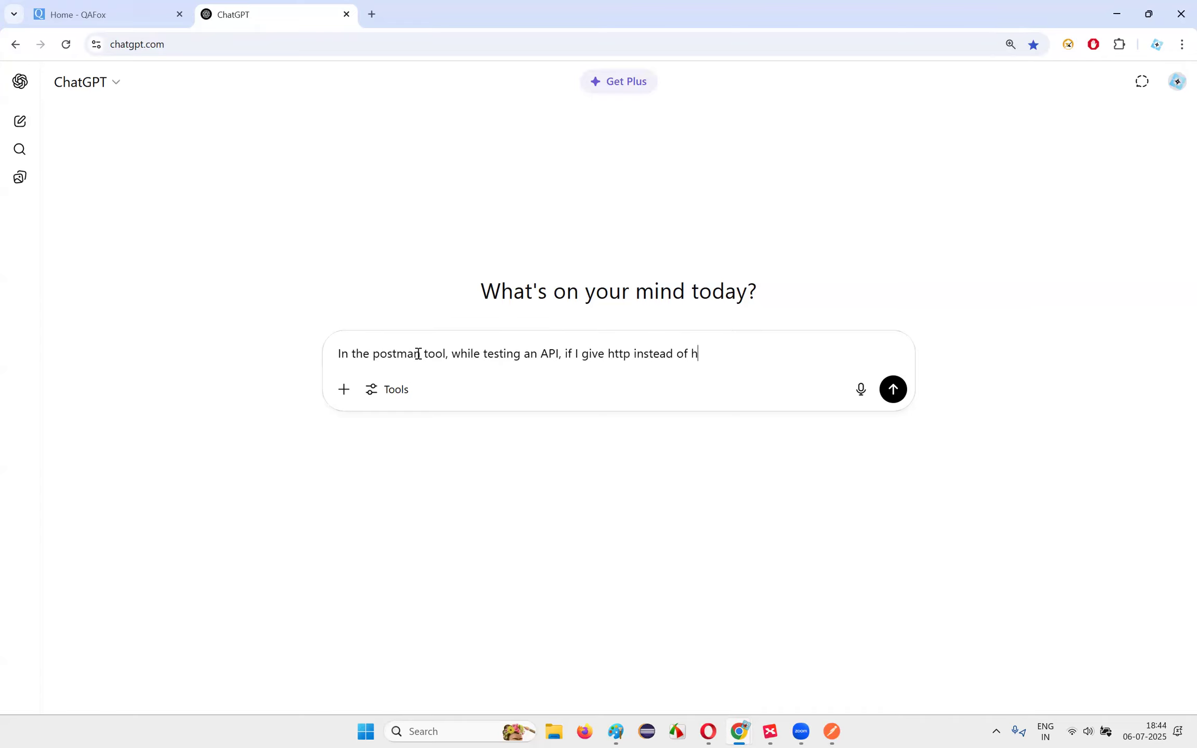
text(ttps in the API requets)
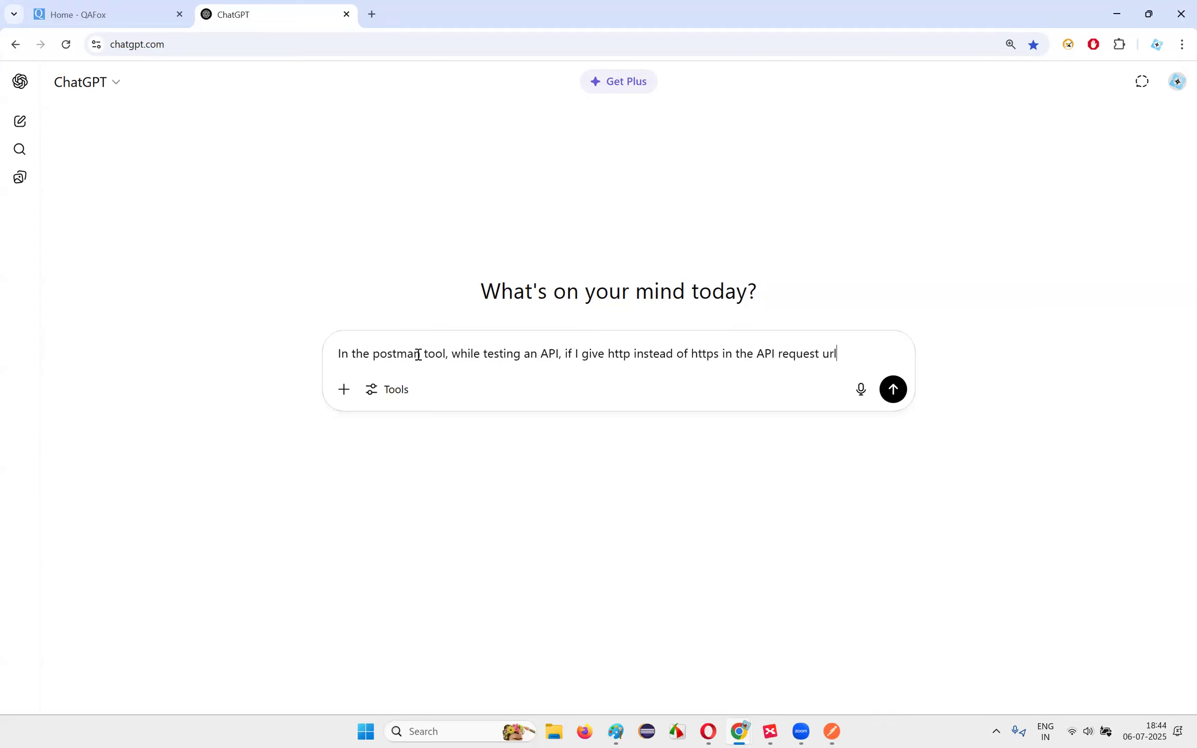
text( url, I am getting)
key(alt+Tab)
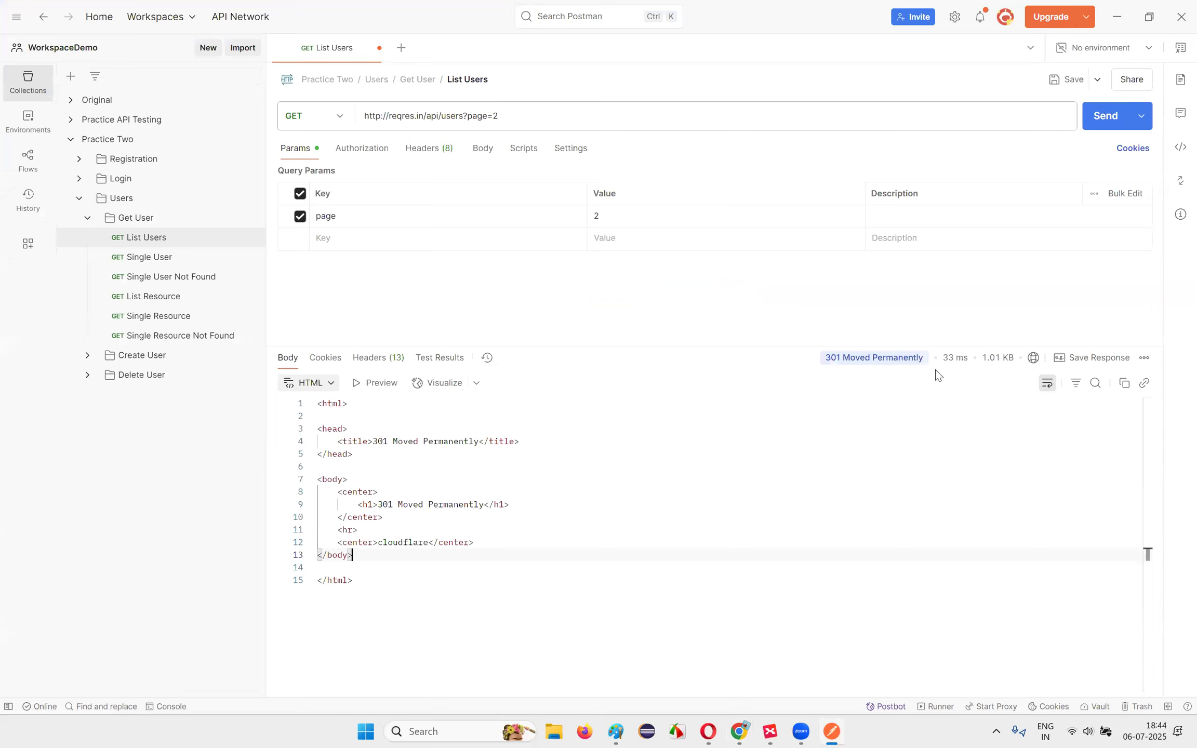
key(alt+Tab)
text(301 moved perm)
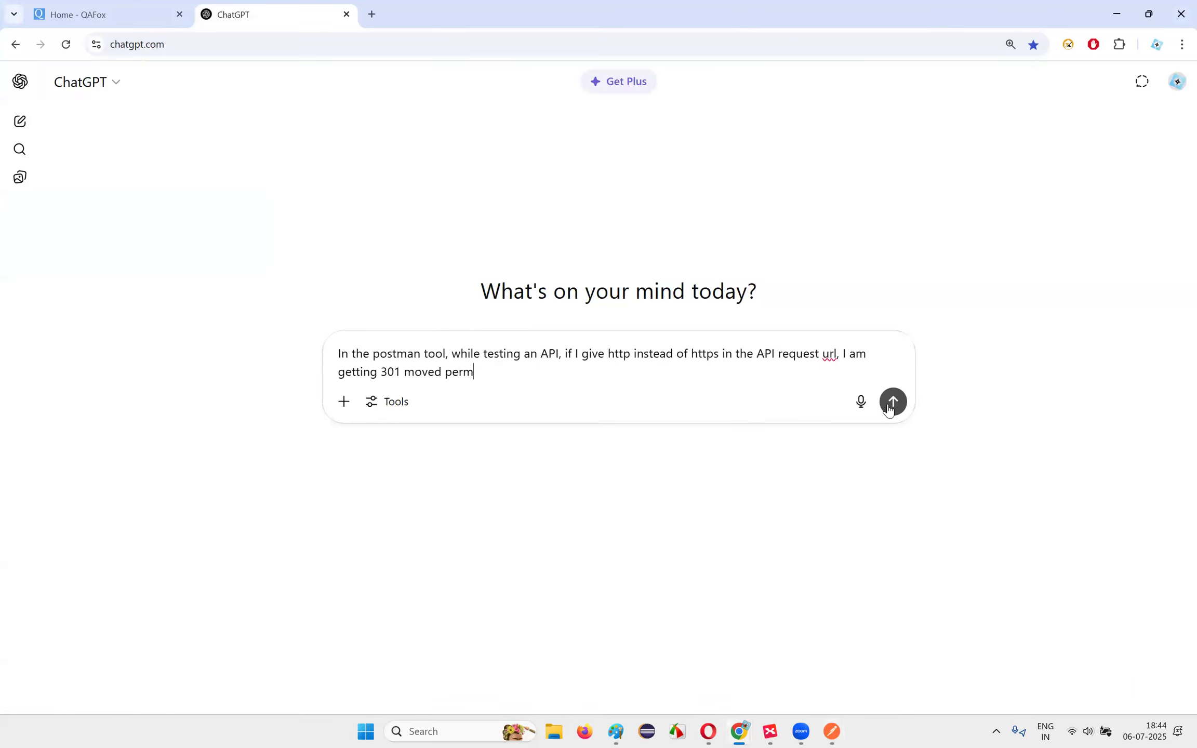
text(anently.)
click(893, 402)
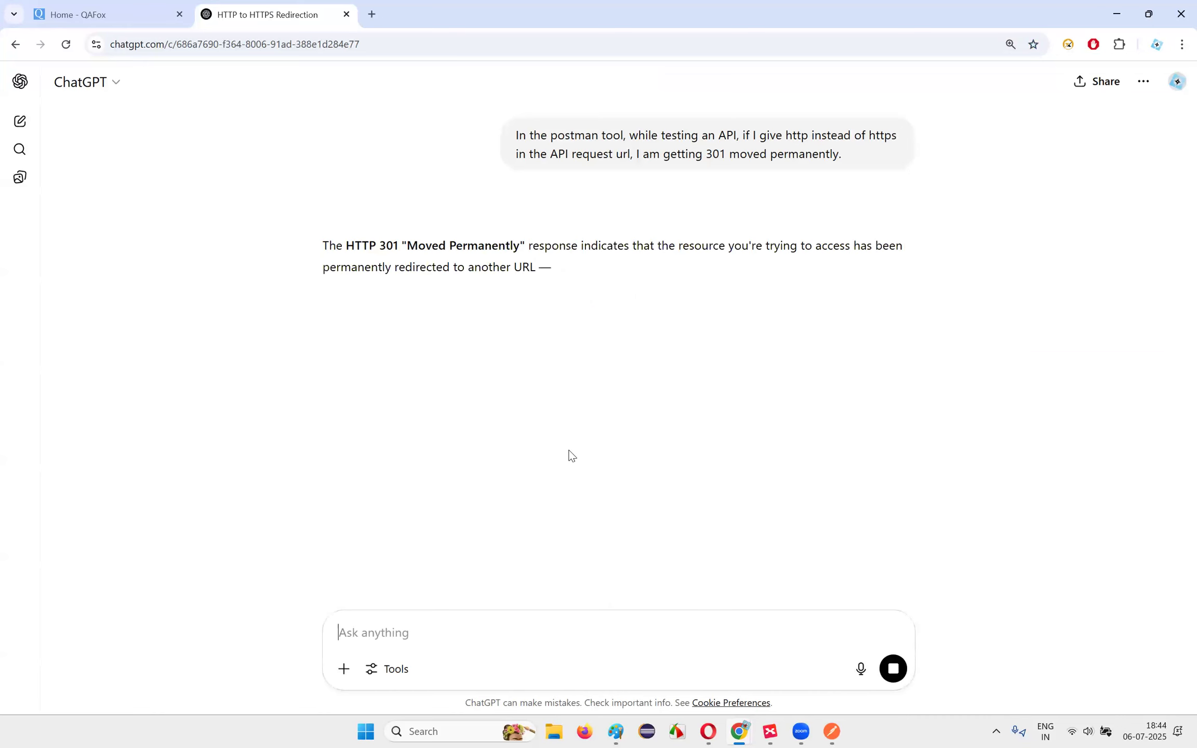
Step: Read ChatGPT's reply about web servers redirecting http to https
drag(346, 267, 623, 269)
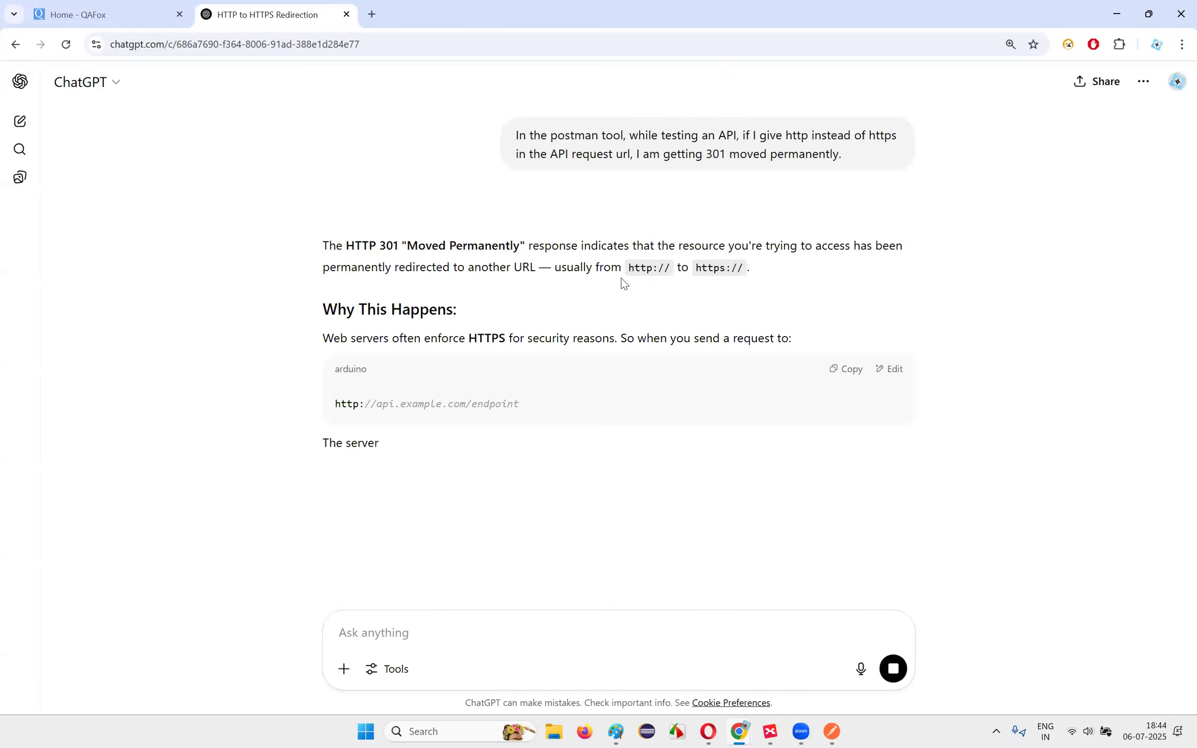
drag(320, 349, 777, 323)
drag(556, 266, 766, 267)
click(674, 277)
click(759, 276)
scroll(487, 352, down, 2)
scroll(422, 321, up, 1)
drag(324, 272, 809, 265)
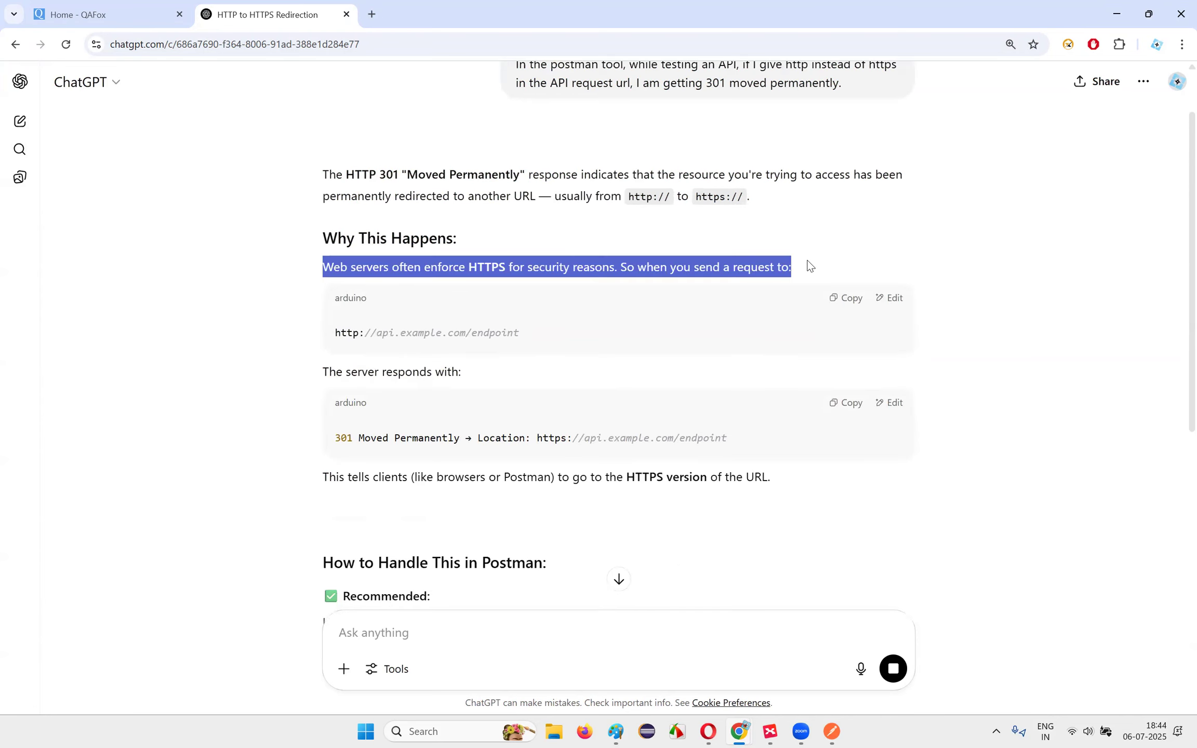
Step: In Postman, inspect the 301 HTML response body, headers and test results
key(alt+Tab)
drag(368, 442, 561, 564)
click(567, 568)
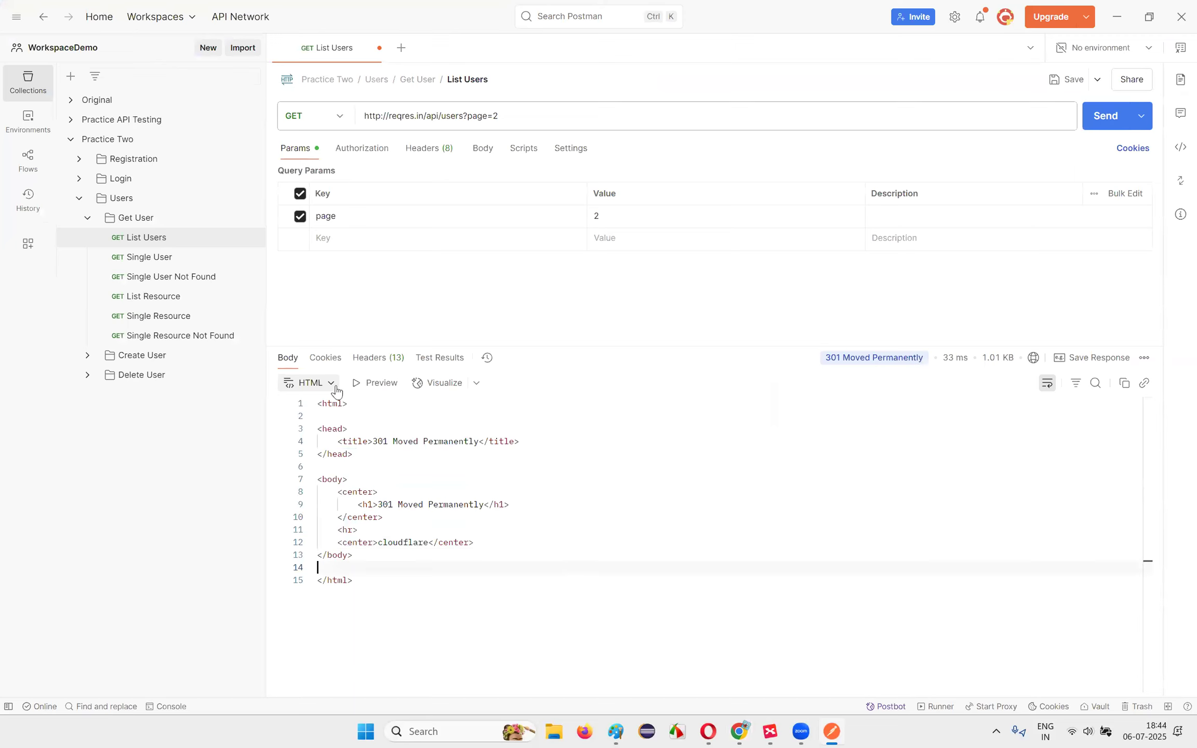
click(374, 358)
click(453, 359)
click(292, 358)
drag(387, 620, 277, 405)
Step: Back in ChatGPT, review the example http URL in the reply
key(alt+Tab)
drag(353, 334, 592, 333)
click(600, 346)
scroll(604, 353, down, 2)
mouse_move(775, 341)
mouse_down()
mouse_move(712, 327)
mouse_move(753, 337)
mouse_up()
drag(511, 339, 839, 362)
click(840, 367)
scroll(826, 374, down, 2)
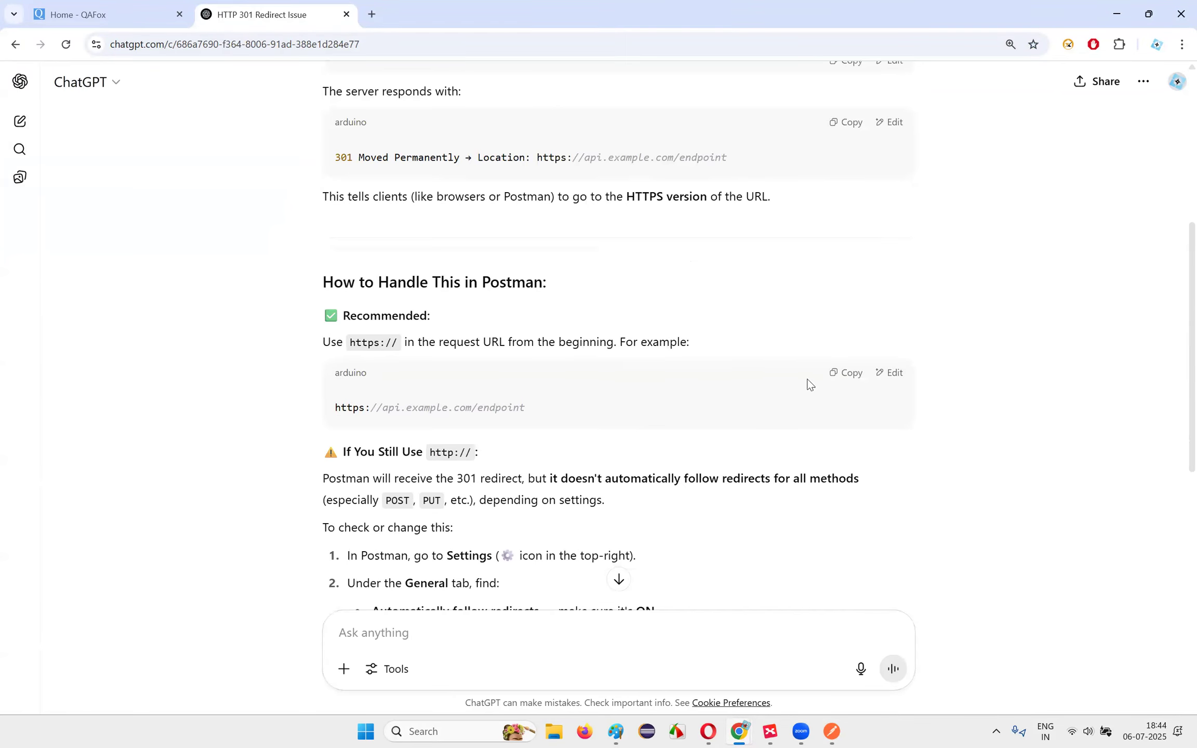
Step: Read the recommendation to use https and the note about not following redirects
drag(348, 342, 676, 341)
click(409, 412)
drag(377, 409, 617, 417)
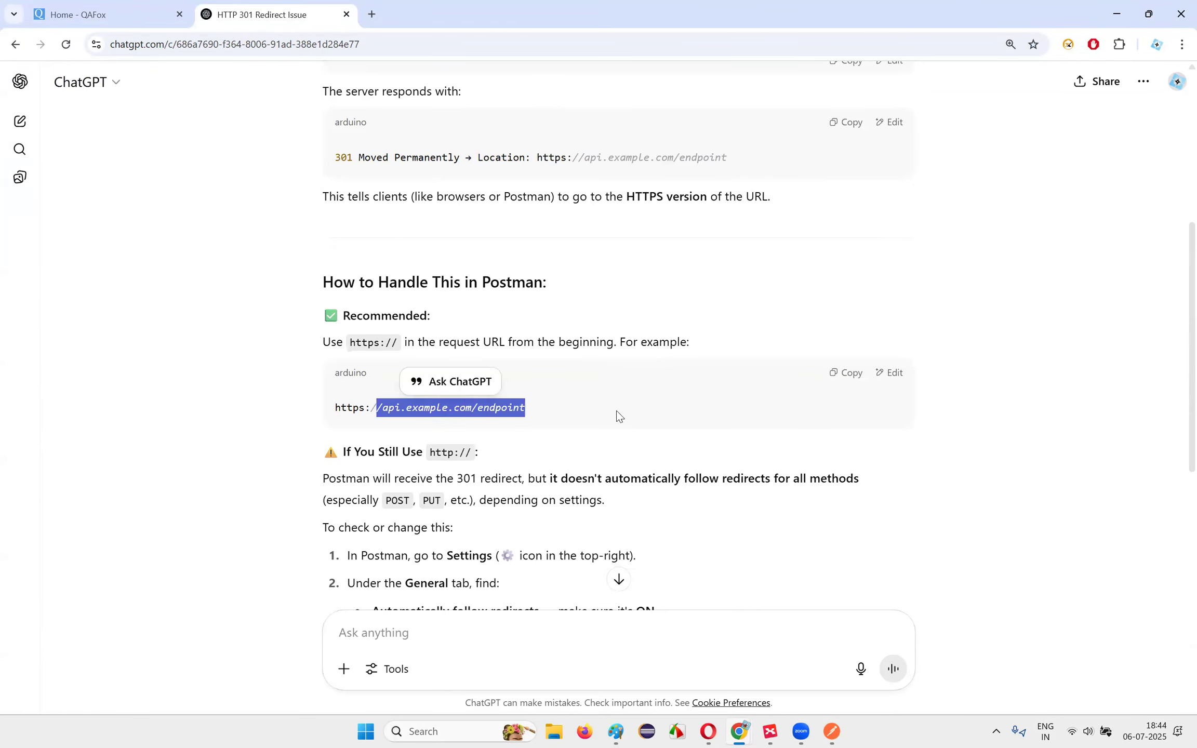
click(617, 418)
scroll(617, 418, down, 2)
drag(337, 342, 633, 364)
click(633, 363)
drag(550, 338, 813, 364)
click(669, 360)
click(815, 364)
Step: Read why Postman receives the 301 redirect and the caveat about methods
drag(329, 338, 860, 338)
drag(320, 360, 613, 361)
click(326, 403)
drag(324, 399, 482, 393)
click(356, 398)
Step: Read the General settings steps for enabling Automatically follow redirects, then return to Postman
drag(358, 397, 470, 394)
click(435, 412)
drag(341, 430, 712, 419)
click(438, 418)
click(542, 464)
drag(357, 445, 525, 452)
click(525, 451)
drag(370, 479, 709, 478)
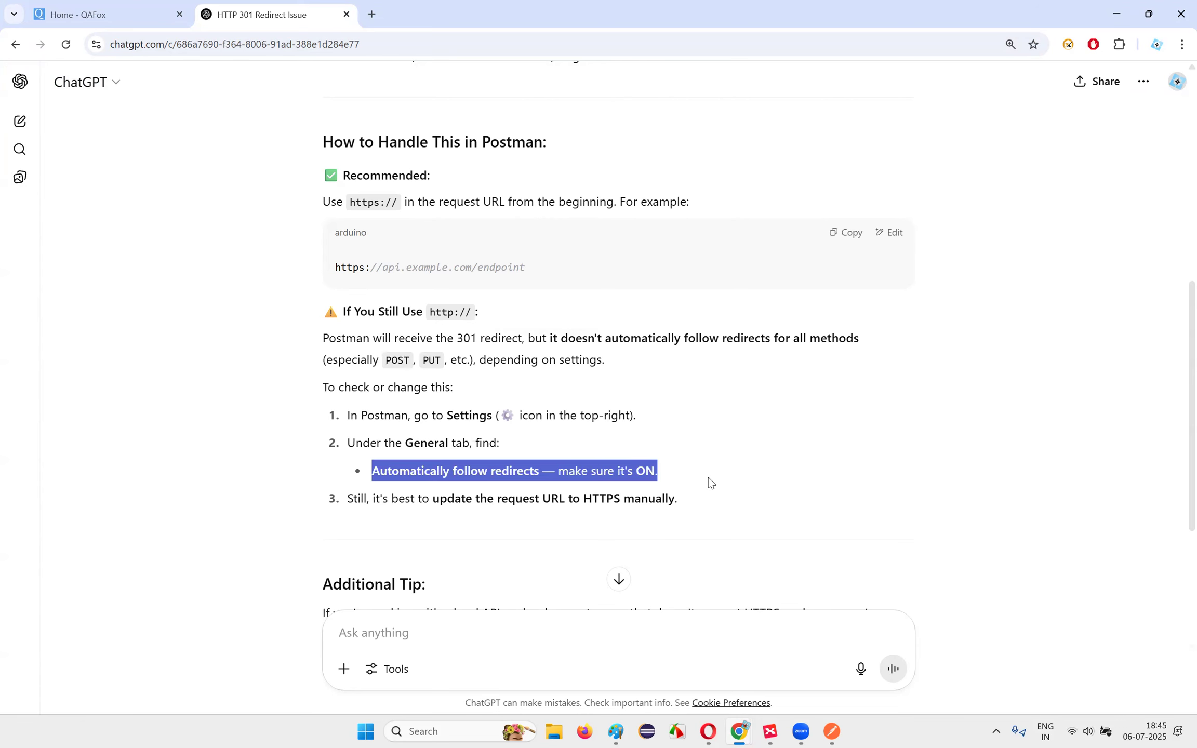
click(711, 482)
click(832, 731)
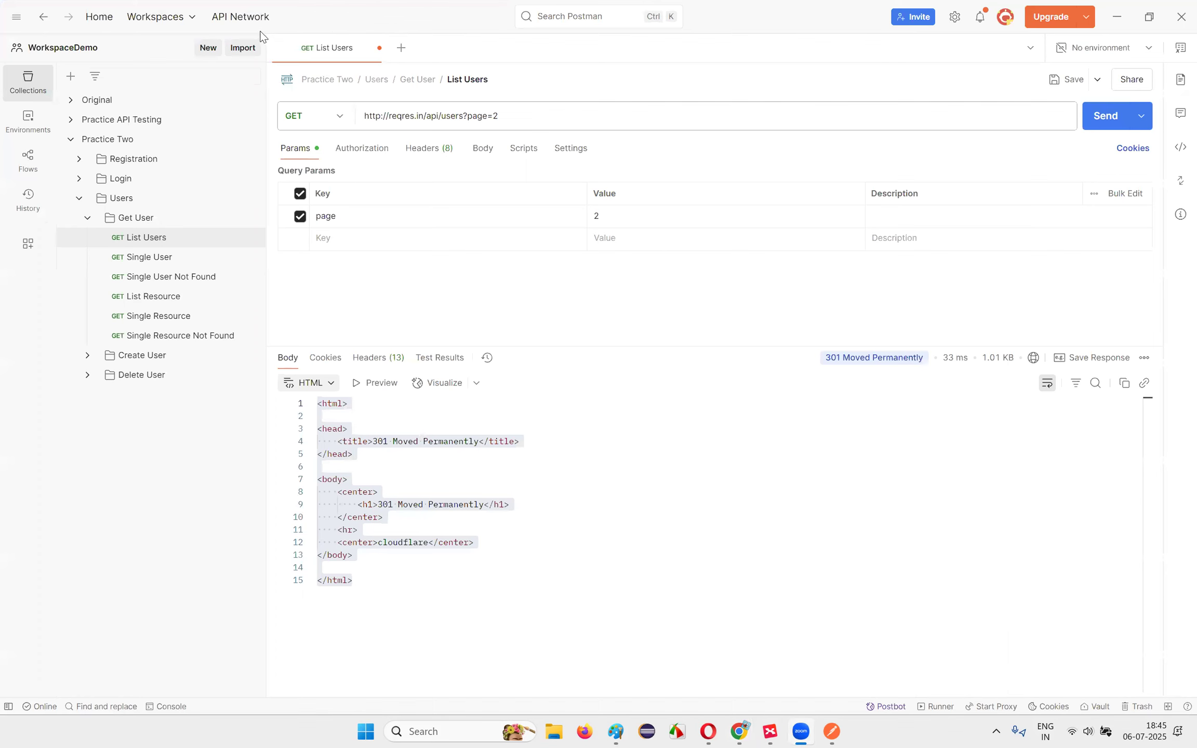
Step: Open Postman's General settings and look through the request options
click(955, 16)
click(915, 47)
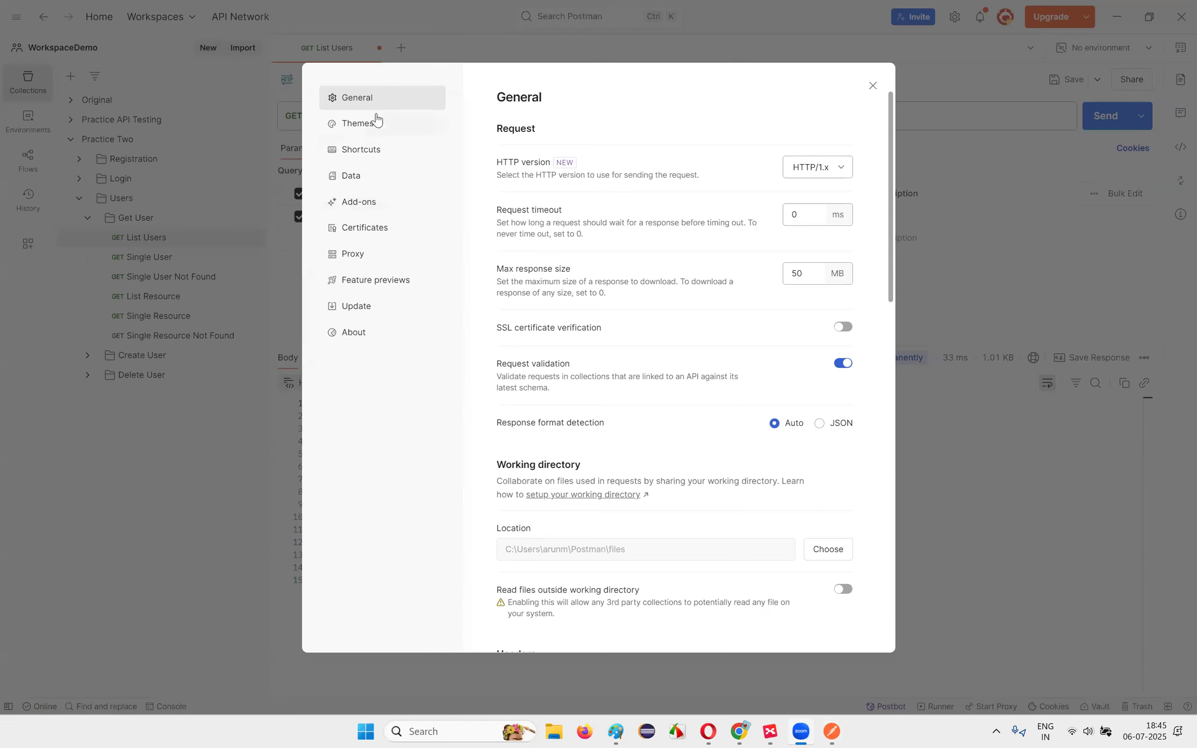
scroll(677, 269, down, 15)
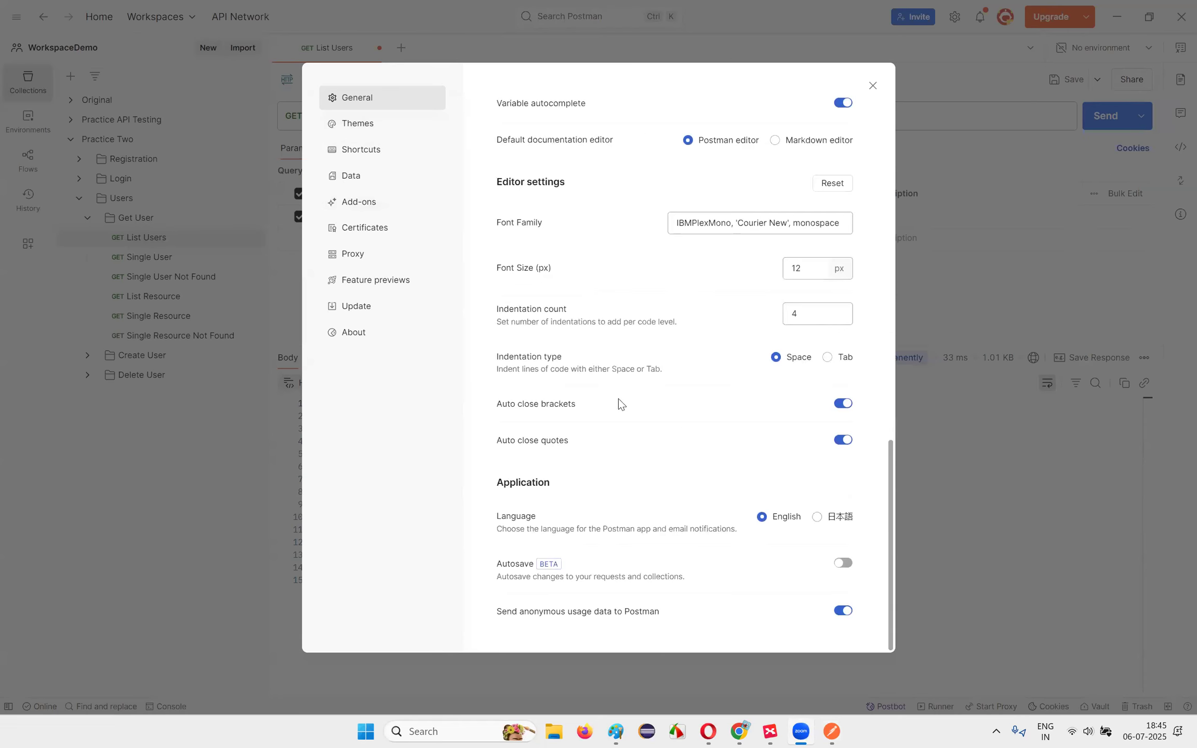
scroll(556, 277, up, 15)
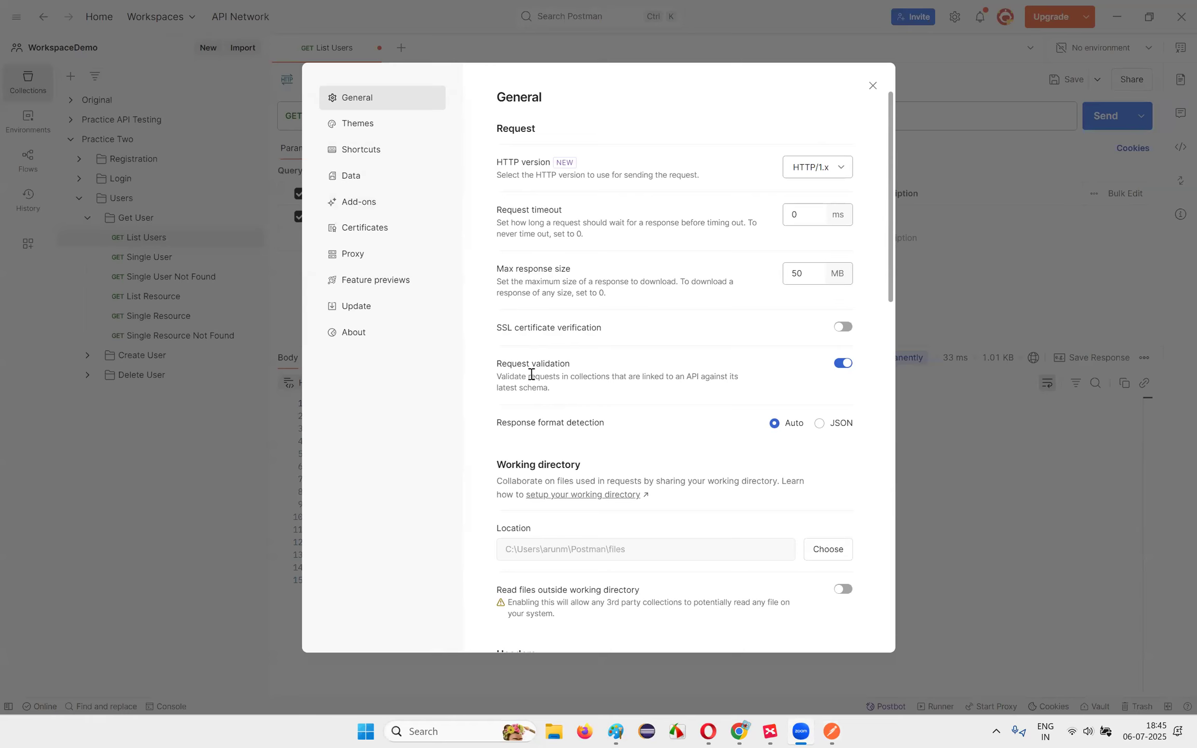
scroll(645, 378, down, 6)
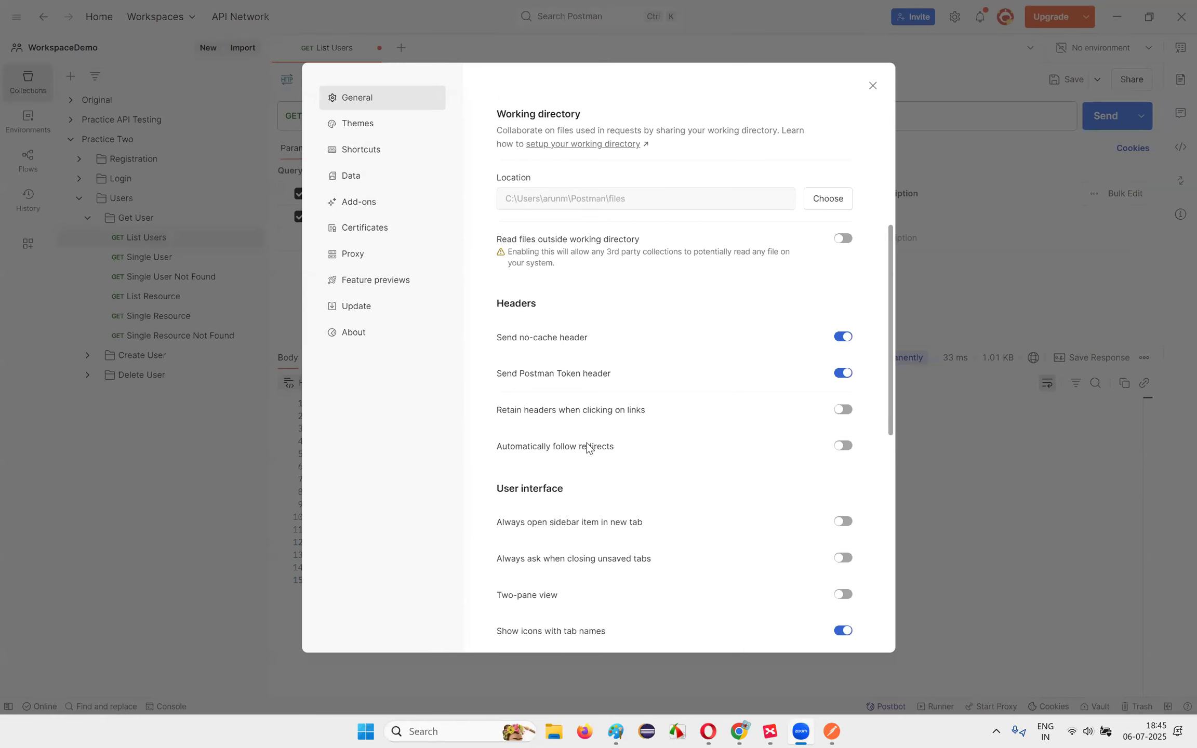
scroll(567, 371, down, 5)
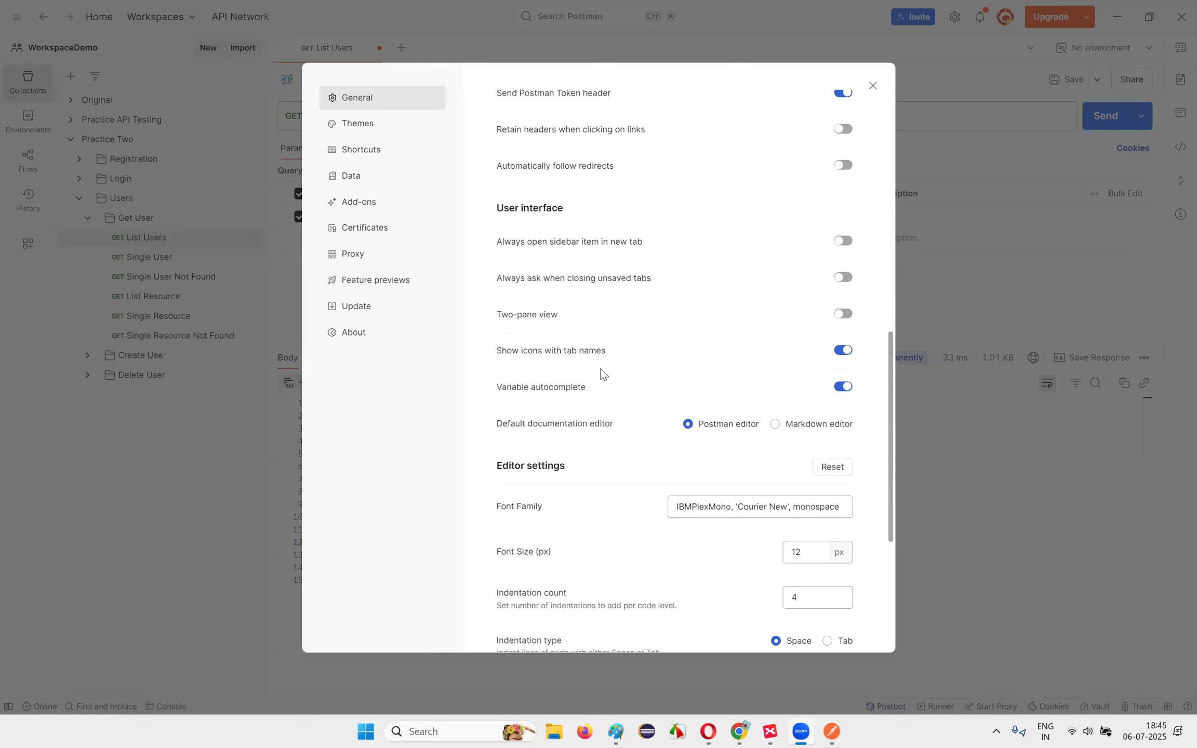
scroll(600, 368, down, 5)
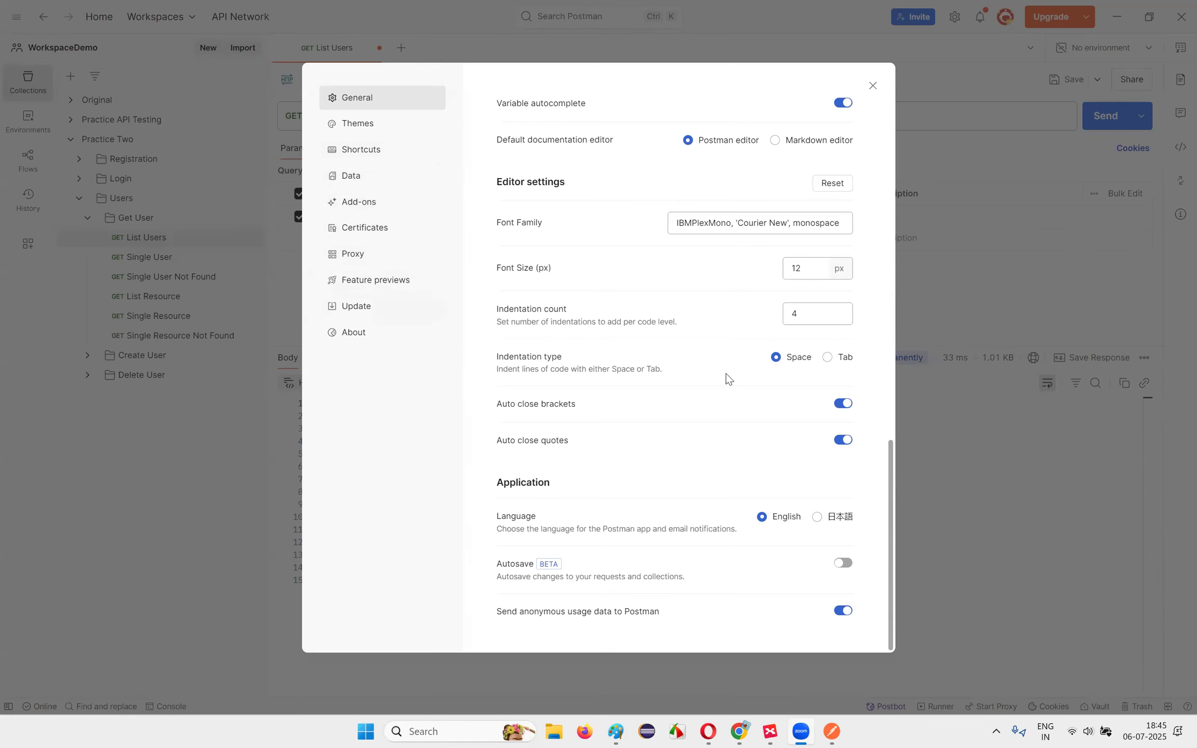
scroll(665, 272, up, 10)
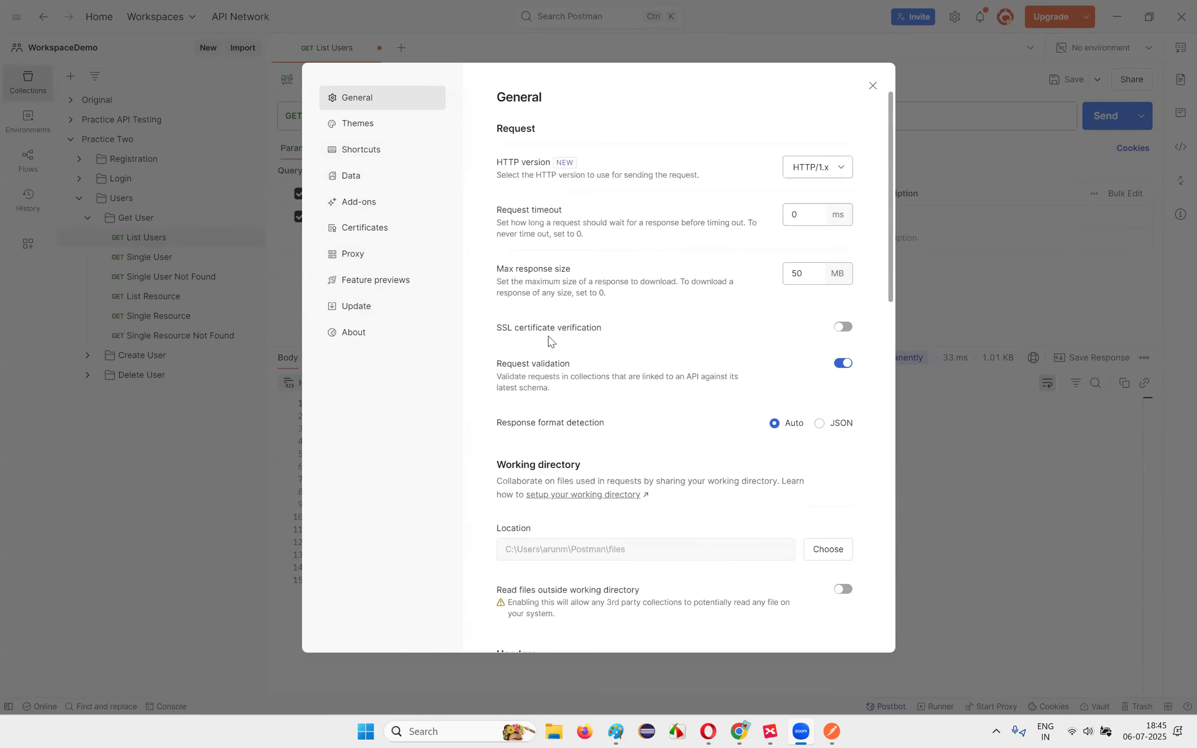
Step: Recheck ChatGPT's advice to keep automatic redirect following on
click(736, 731)
drag(345, 415, 561, 449)
drag(411, 471, 721, 481)
click(725, 482)
drag(470, 470, 754, 482)
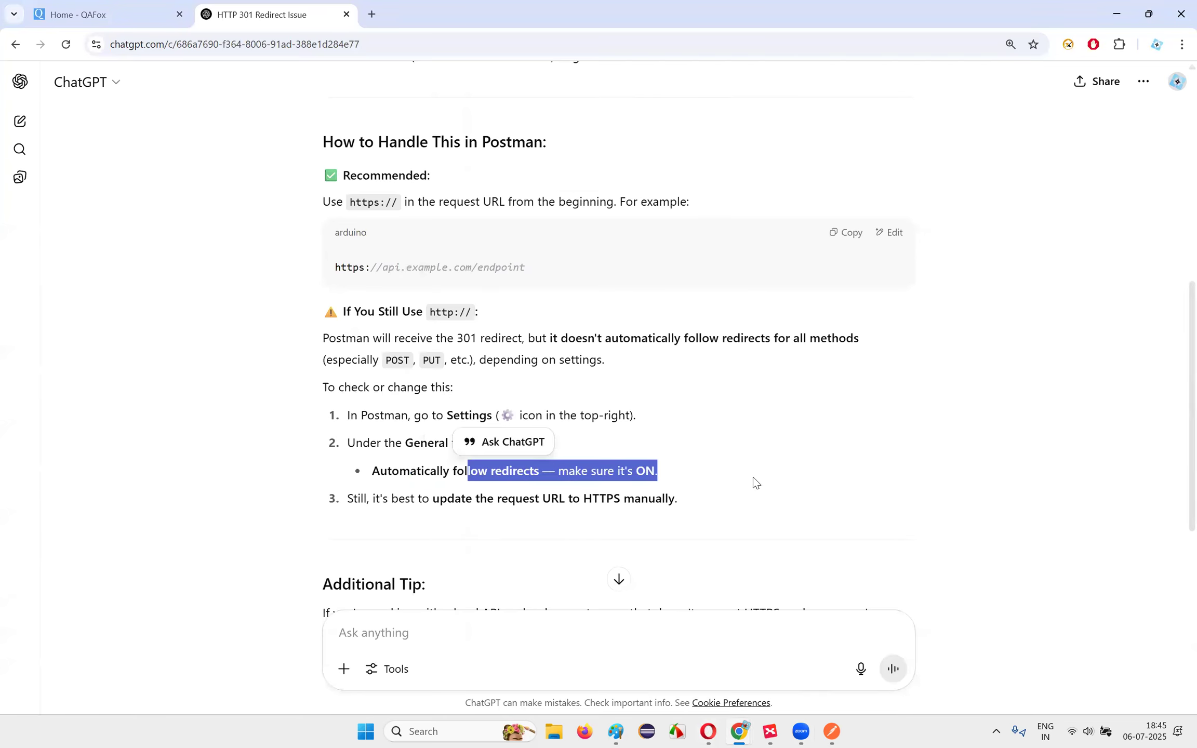
key(alt+Tab)
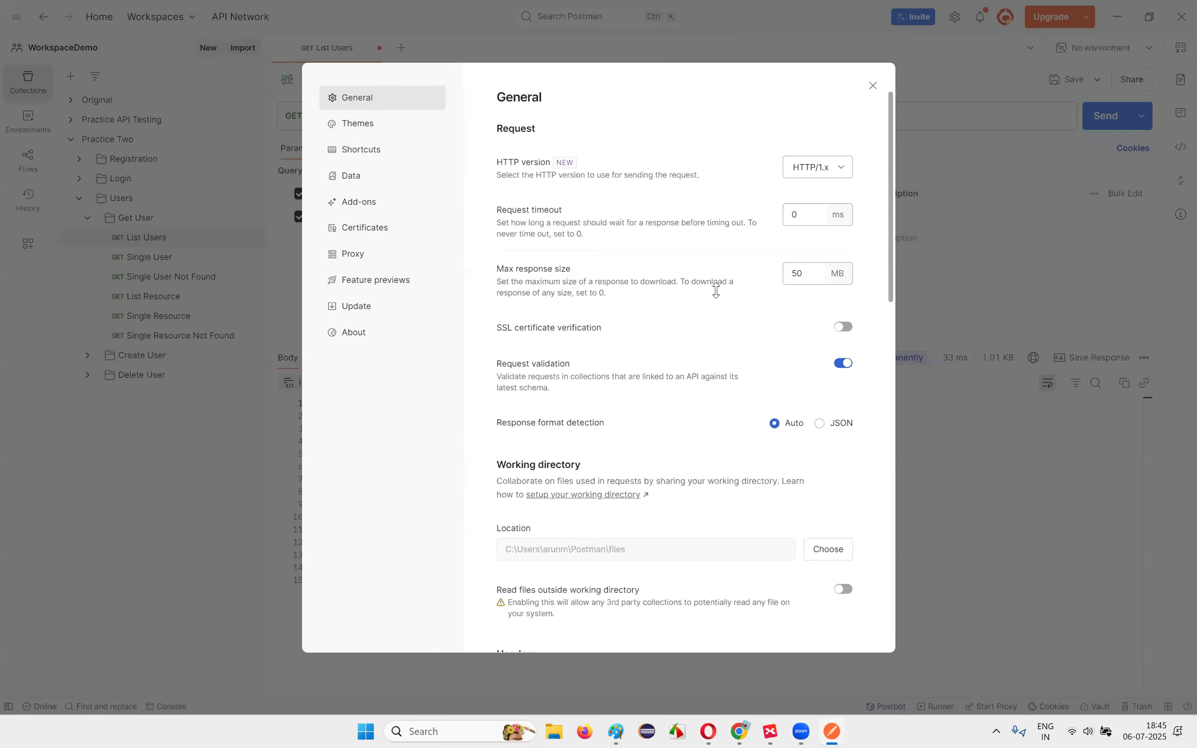
key(alt+Tab)
key(alt+Tab)
scroll(611, 303, down, 6)
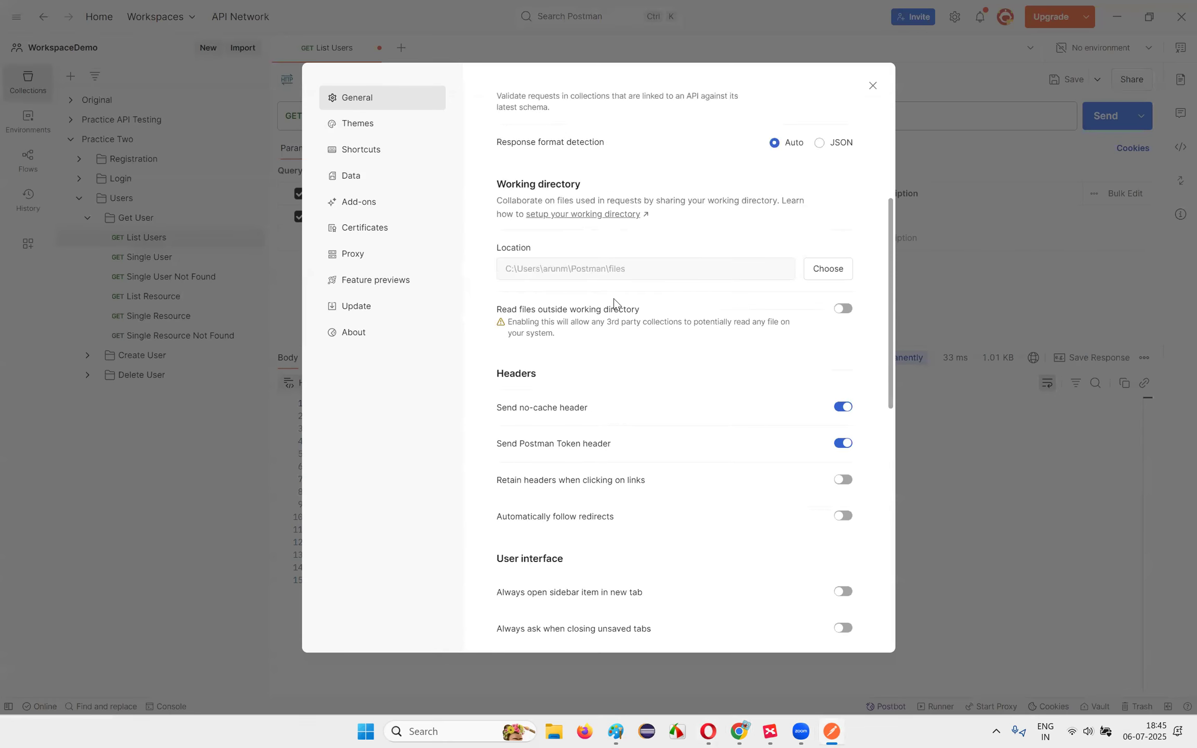
Step: Turn on Automatically follow redirects and resend List Users, getting 200 OK
triple_click(590, 448)
click(843, 446)
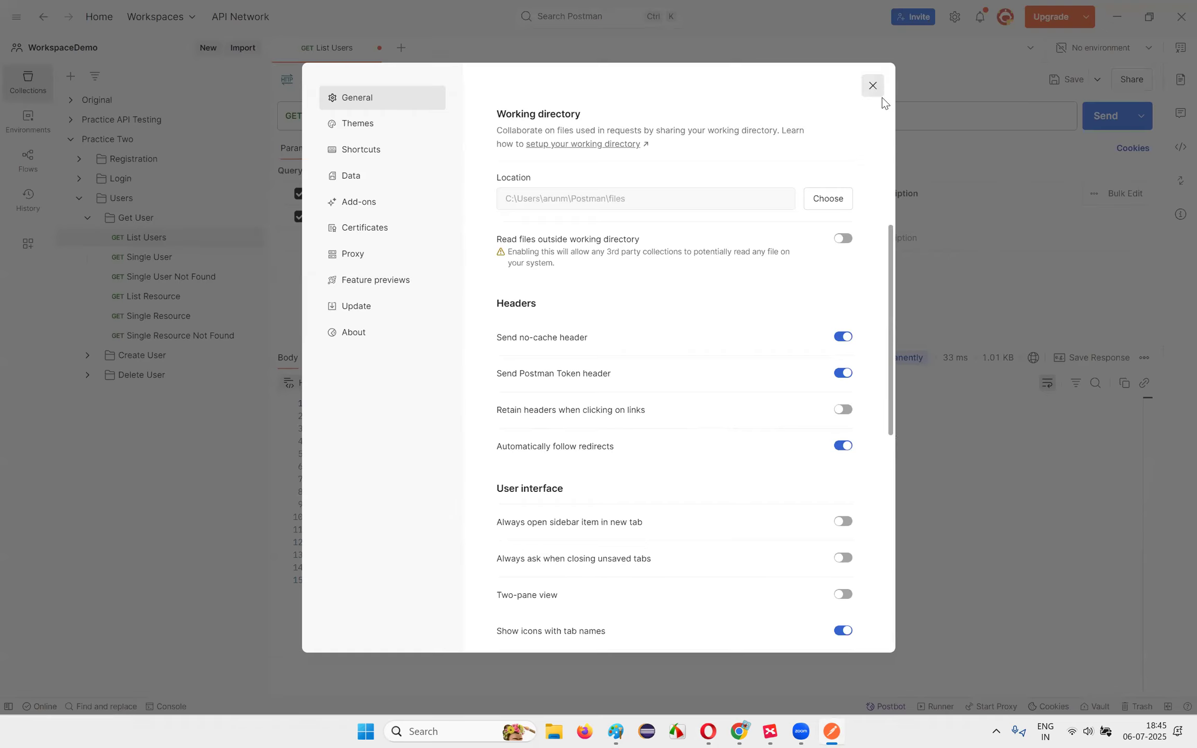
click(874, 87)
click(1104, 115)
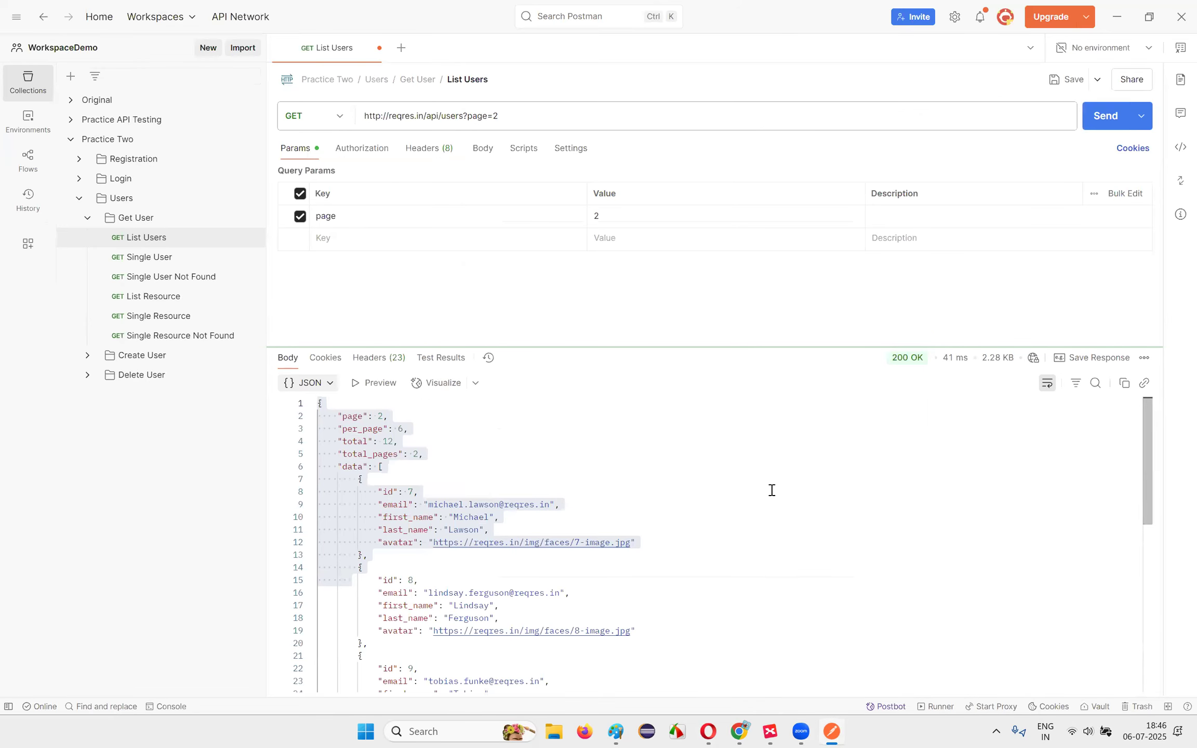
click(772, 490)
click(376, 115)
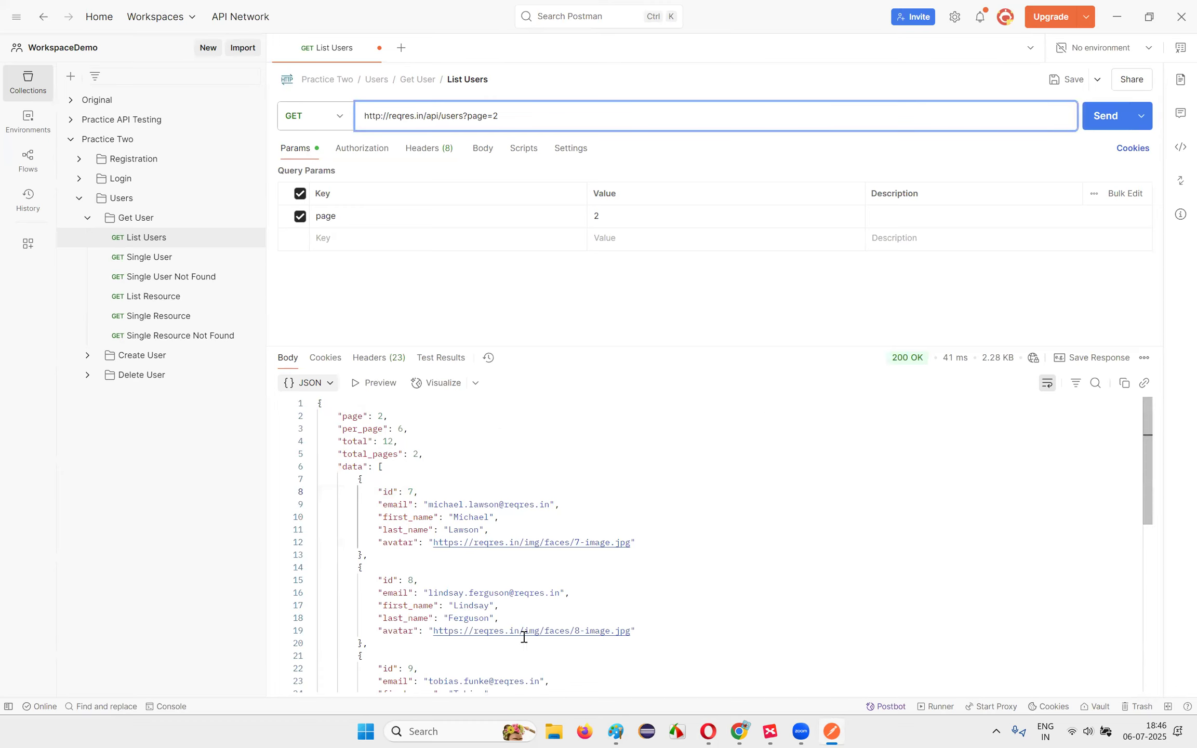
click(522, 518)
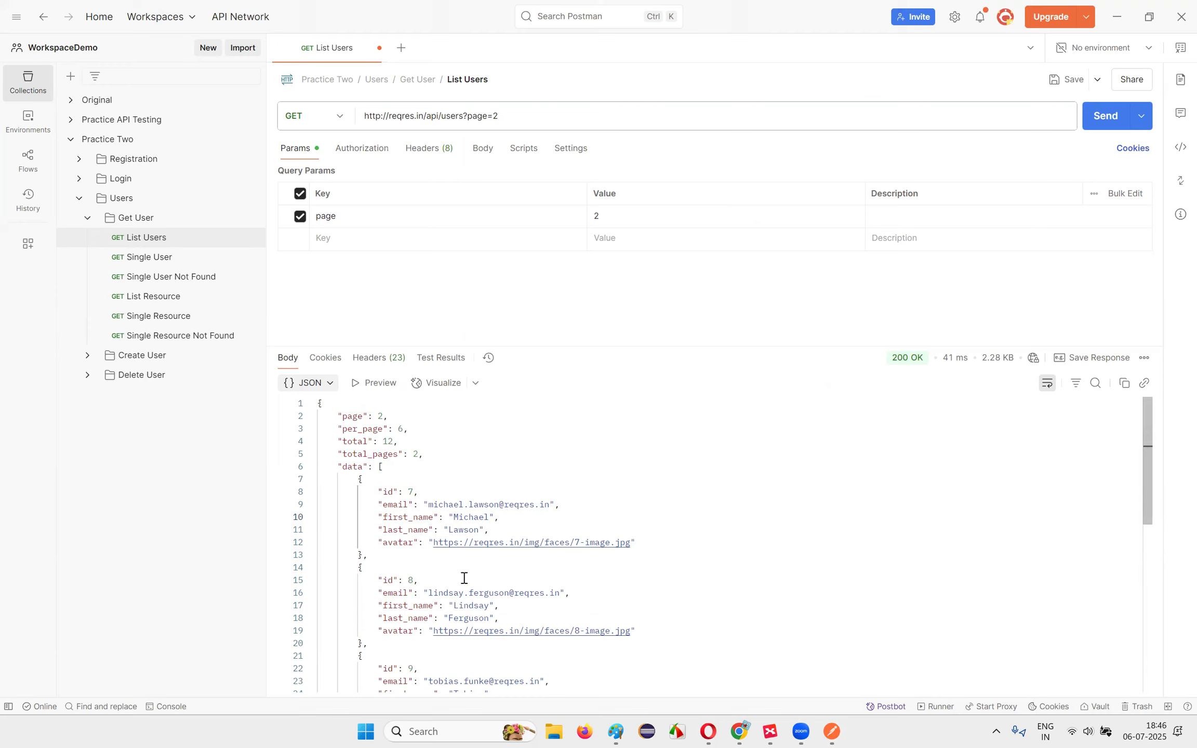
double_click(367, 116)
click(577, 119)
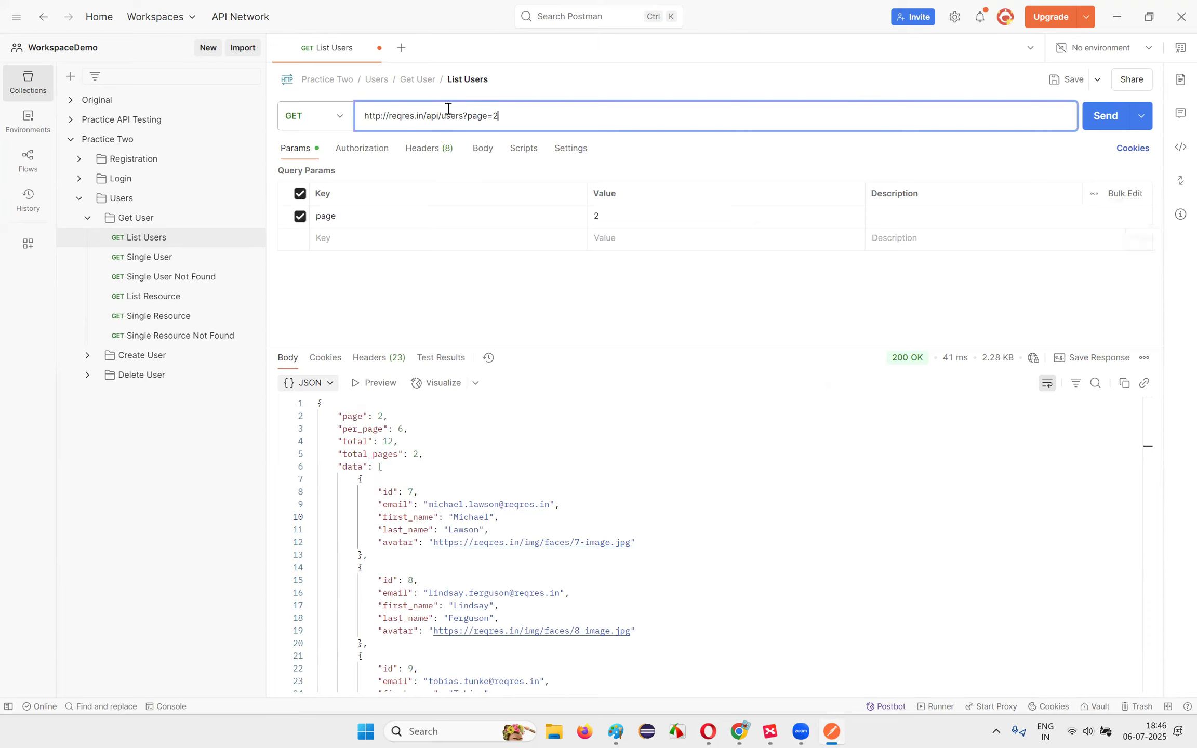
double_click(382, 120)
mouse_move(1032, 364)
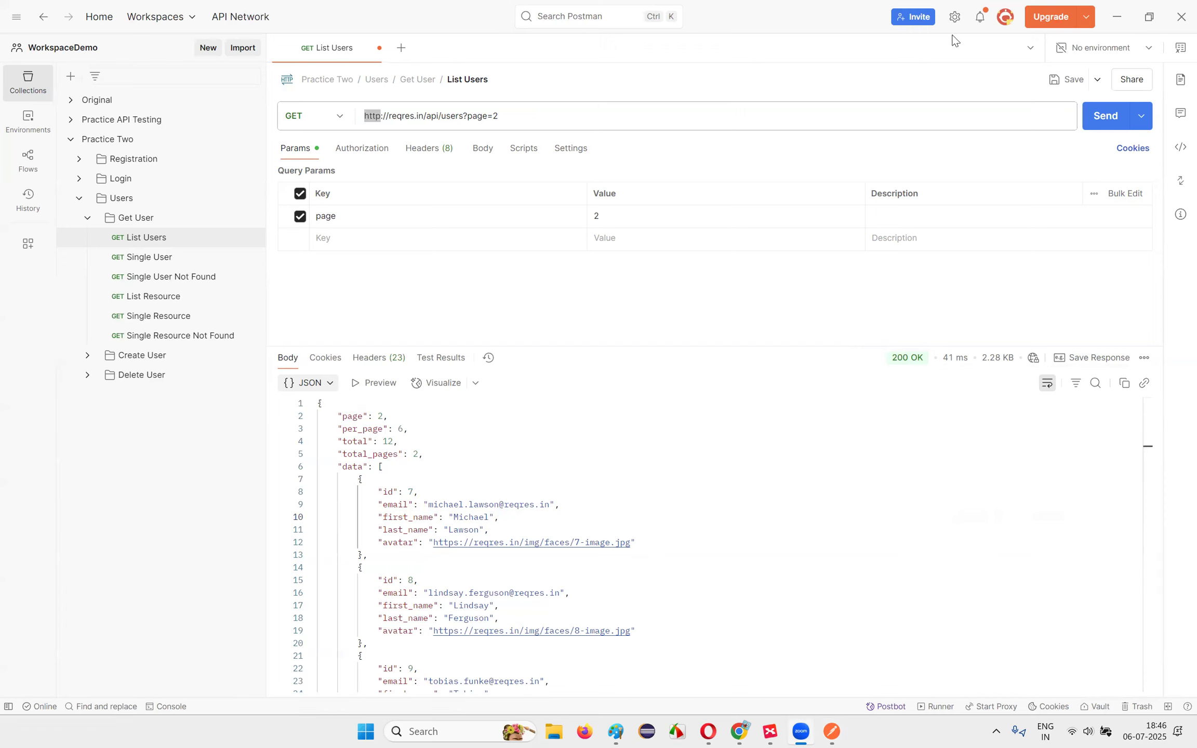
Step: Turn off Automatically follow redirects and resend List Users, getting the 301 HTML response
click(955, 16)
click(921, 49)
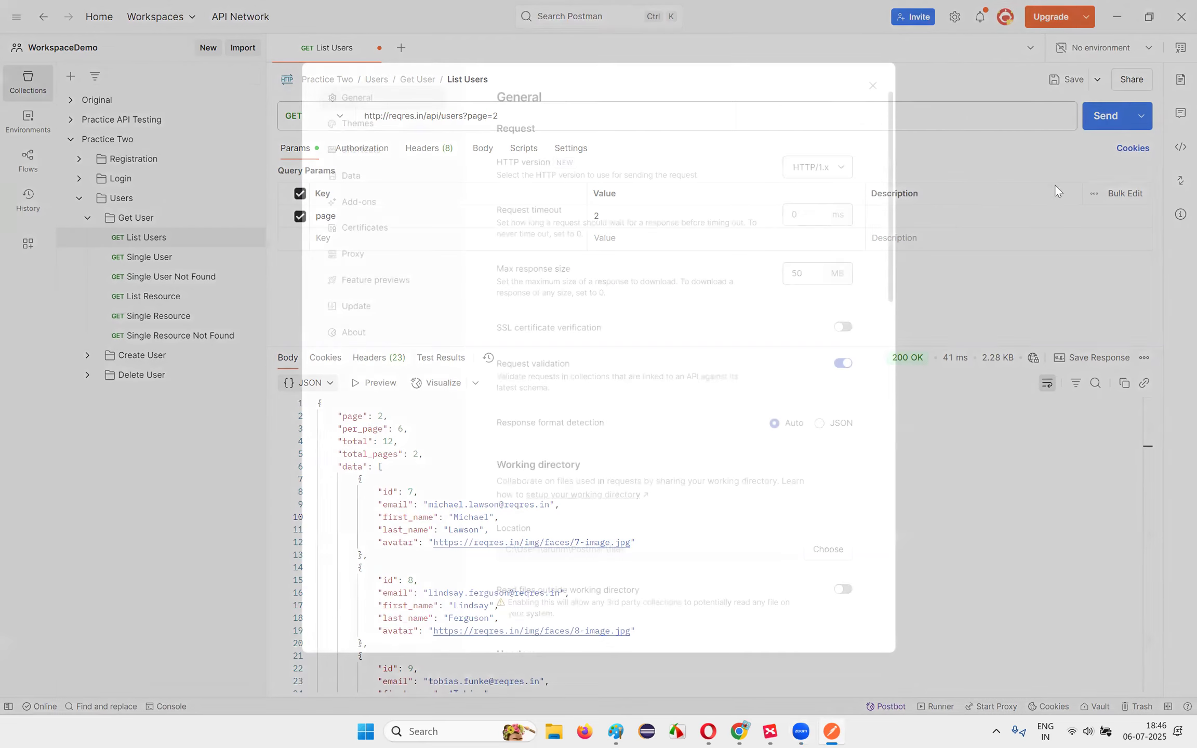
scroll(766, 413, down, 6)
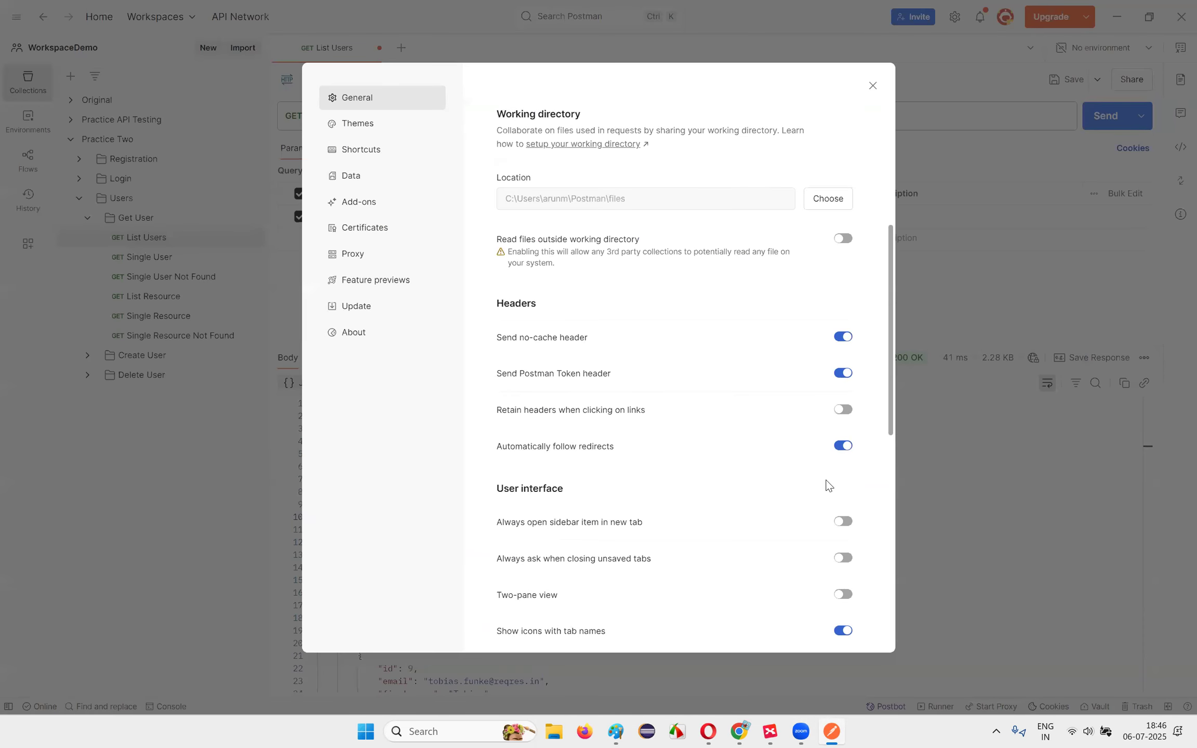
click(843, 445)
click(873, 85)
key(ctrl+Return)
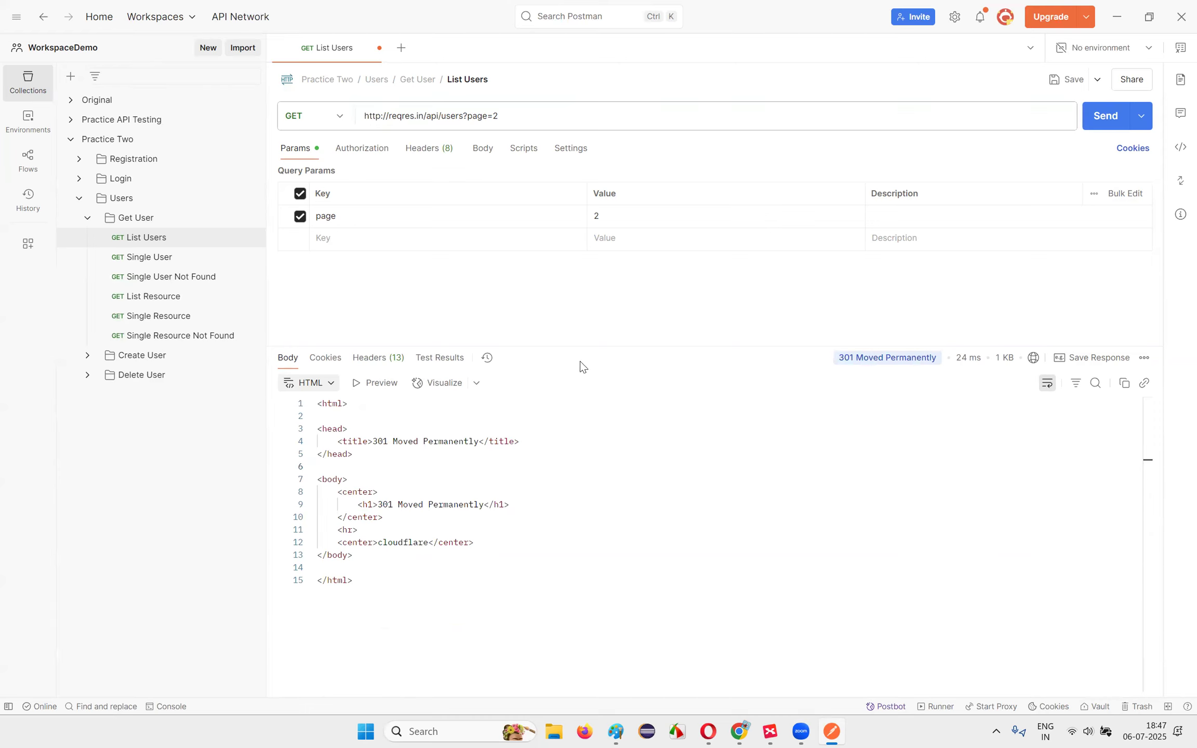
drag(940, 574, 294, 393)
click(788, 538)
Step: In the ChatGPT redirect conversation, read the Additional Tip paragraph
click(738, 729)
click(634, 669)
click(750, 511)
scroll(783, 529, down, 5)
drag(325, 358, 805, 398)
click(787, 390)
drag(323, 357, 863, 398)
click(863, 399)
Step: Read the advice to use https for public APIs and the answer's closing line
drag(460, 378, 628, 379)
click(631, 382)
drag(541, 379, 676, 384)
click(508, 458)
drag(338, 461, 727, 470)
click(727, 470)
Step: Ask ChatGPT why http gets redirected to https with a 301 status
click(447, 638)
text(W)
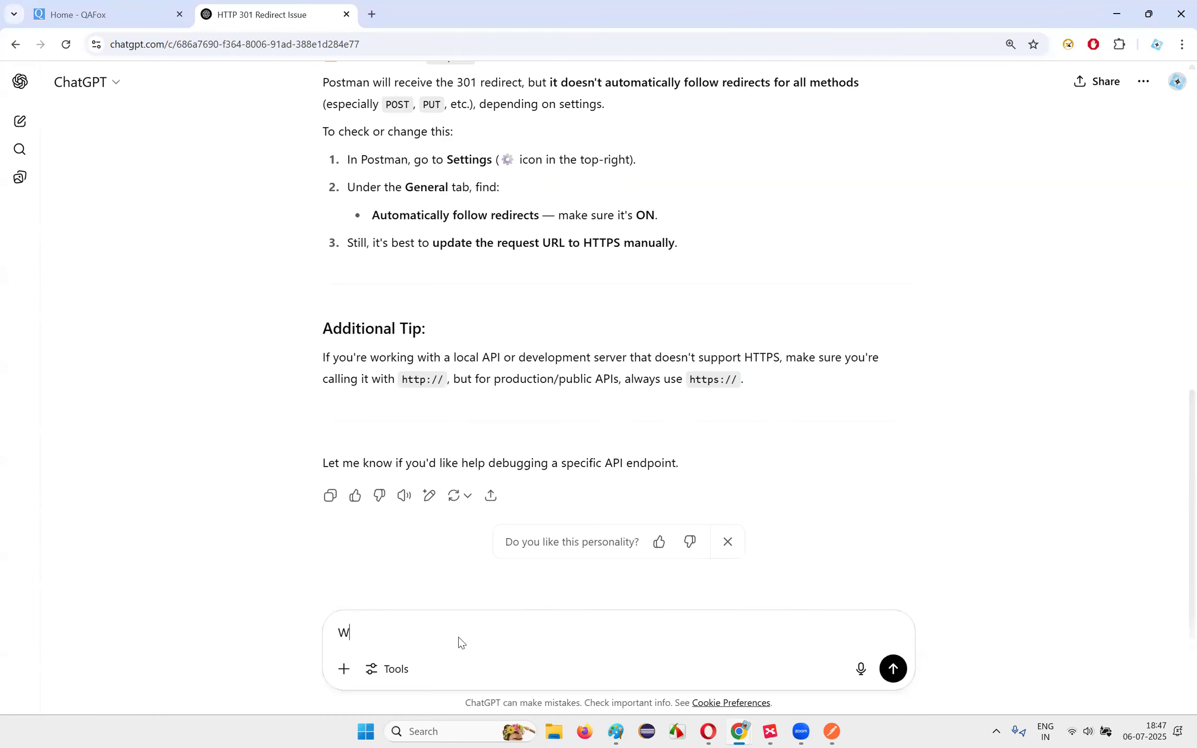
text(hat if htp is getting redirected to)
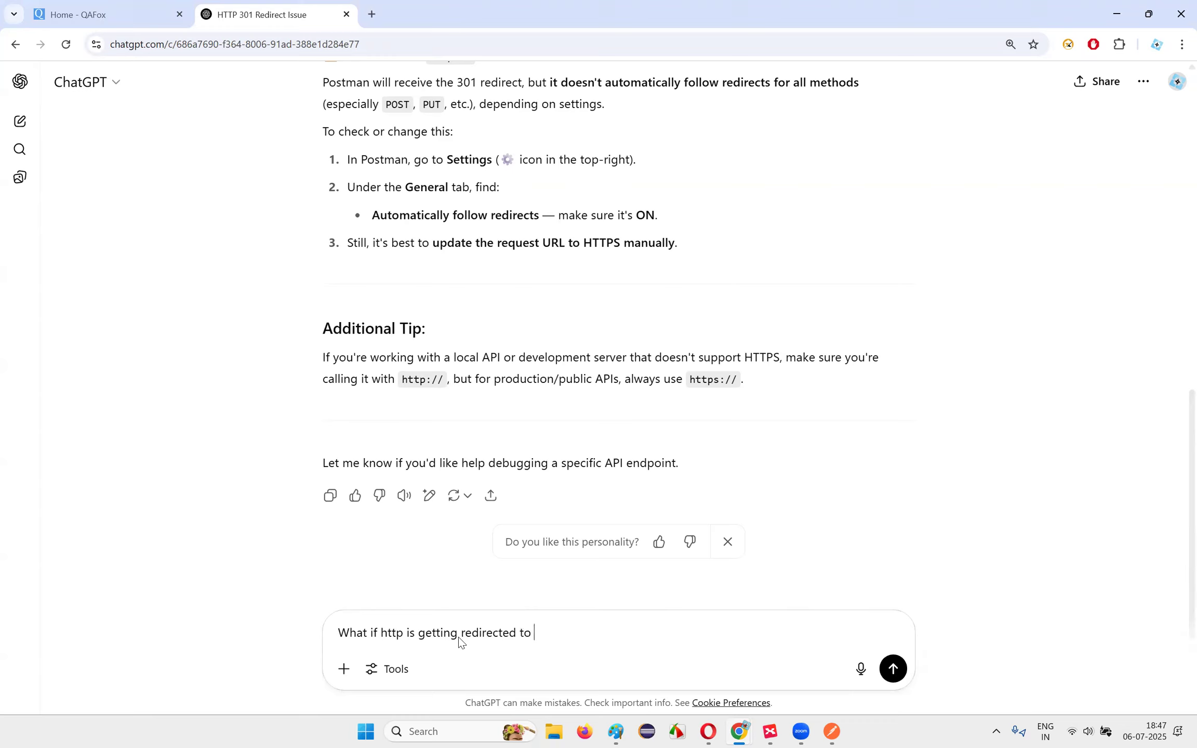
text( https , as we are getting 201)
key(BackSpace)
key(BackSpace)
key(BackSpace)
key(BackSpace)
text(301 MO)
key(BackSpace)
key(BackSpace)
text(status)
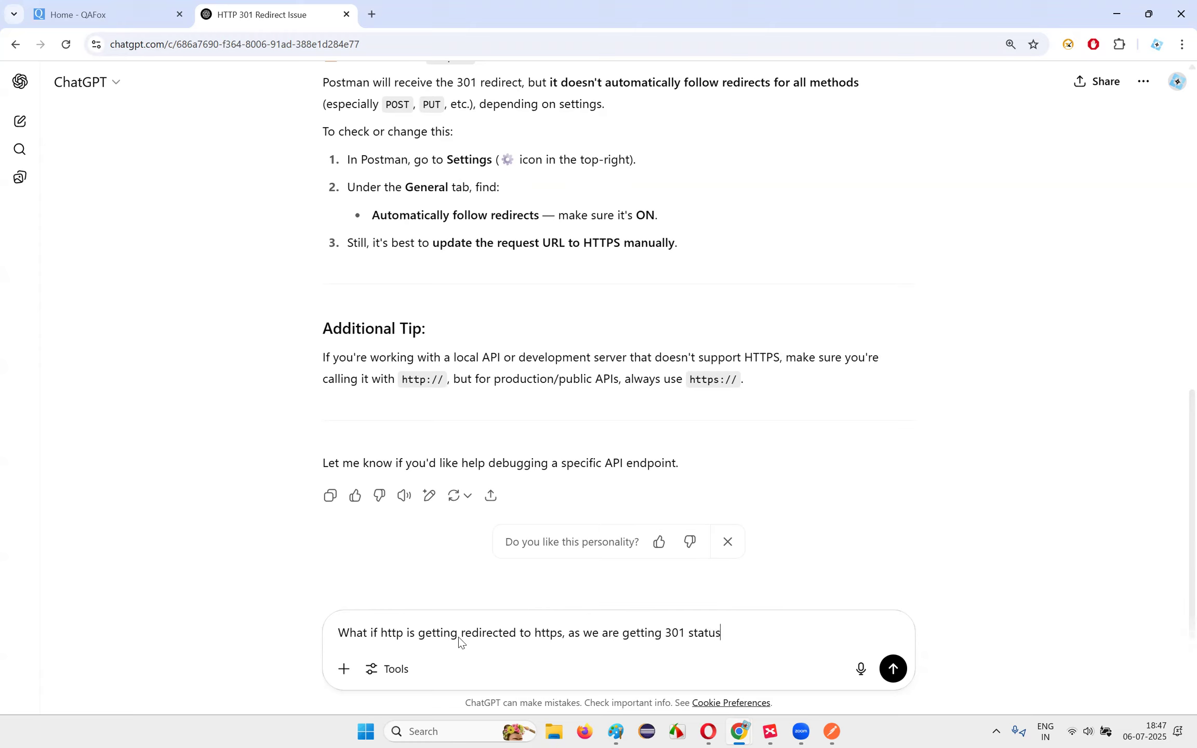
key(Return)
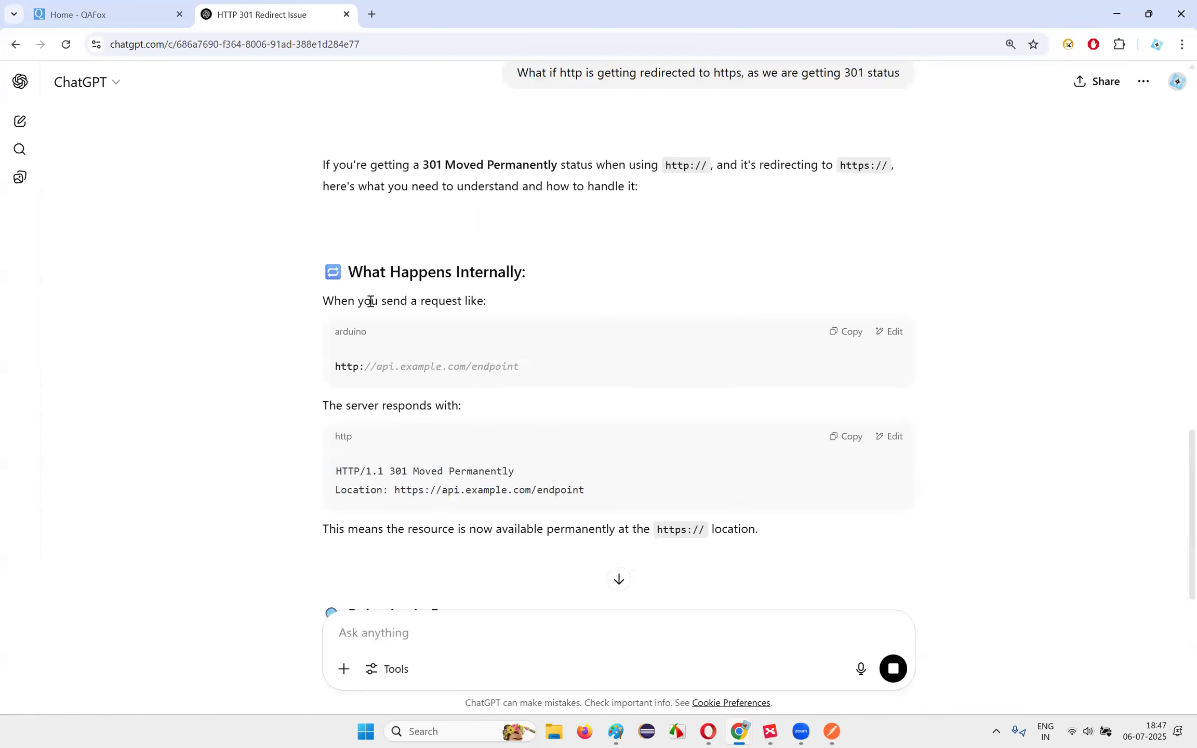
Step: Read the answer's HTTP/1.1 301 status line and the permanent https location note
scroll(528, 347, down, 3)
drag(330, 323, 608, 331)
drag(492, 325, 779, 326)
click(810, 327)
scroll(535, 320, down, 2)
drag(336, 178, 759, 175)
click(760, 175)
scroll(370, 232, up, 1)
drag(332, 190, 410, 190)
drag(636, 248, 790, 260)
click(767, 336)
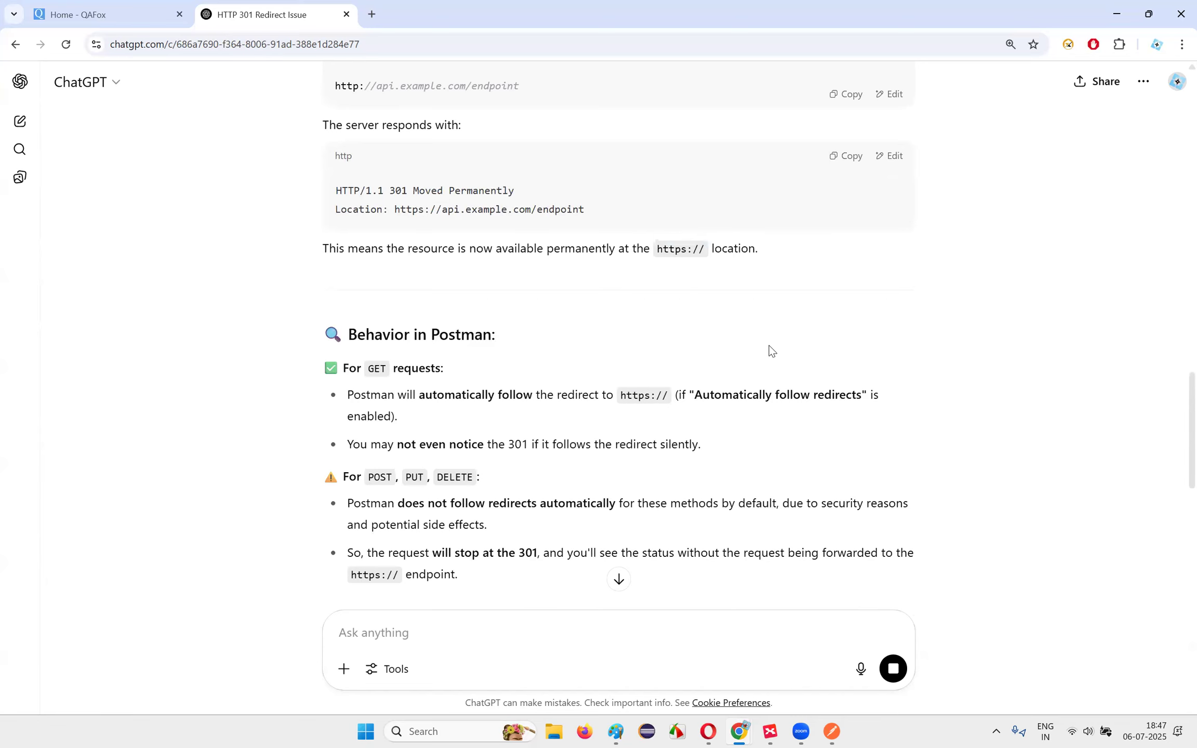
Step: Read how Postman auto-follows GET redirects but not POST, PUT or DELETE ones
scroll(769, 345, down, 2)
drag(468, 255, 756, 323)
click(602, 419)
drag(446, 303, 727, 392)
click(766, 458)
drag(703, 255, 902, 254)
drag(351, 279, 758, 320)
click(759, 320)
drag(419, 363, 668, 486)
click(676, 487)
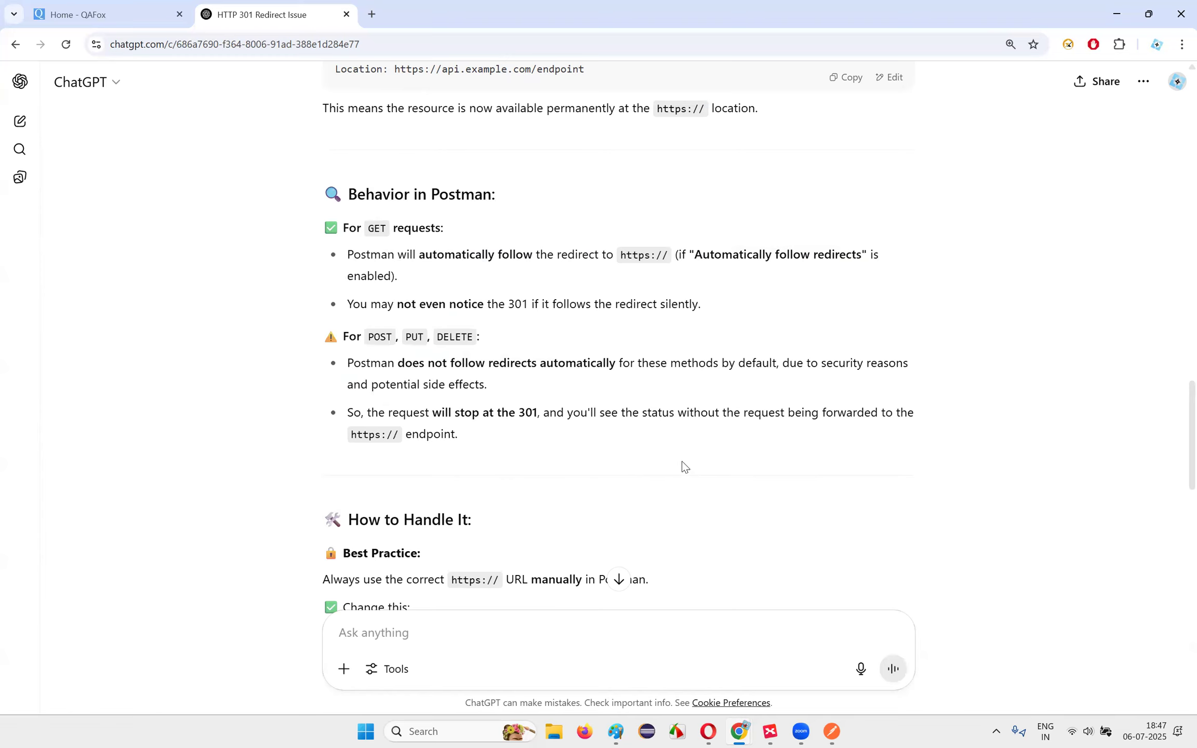
Step: Read the best practice of using https manually and the POST redirect note
scroll(684, 467, down, 1)
drag(390, 341, 656, 384)
click(656, 385)
scroll(658, 389, down, 4)
drag(325, 299, 727, 315)
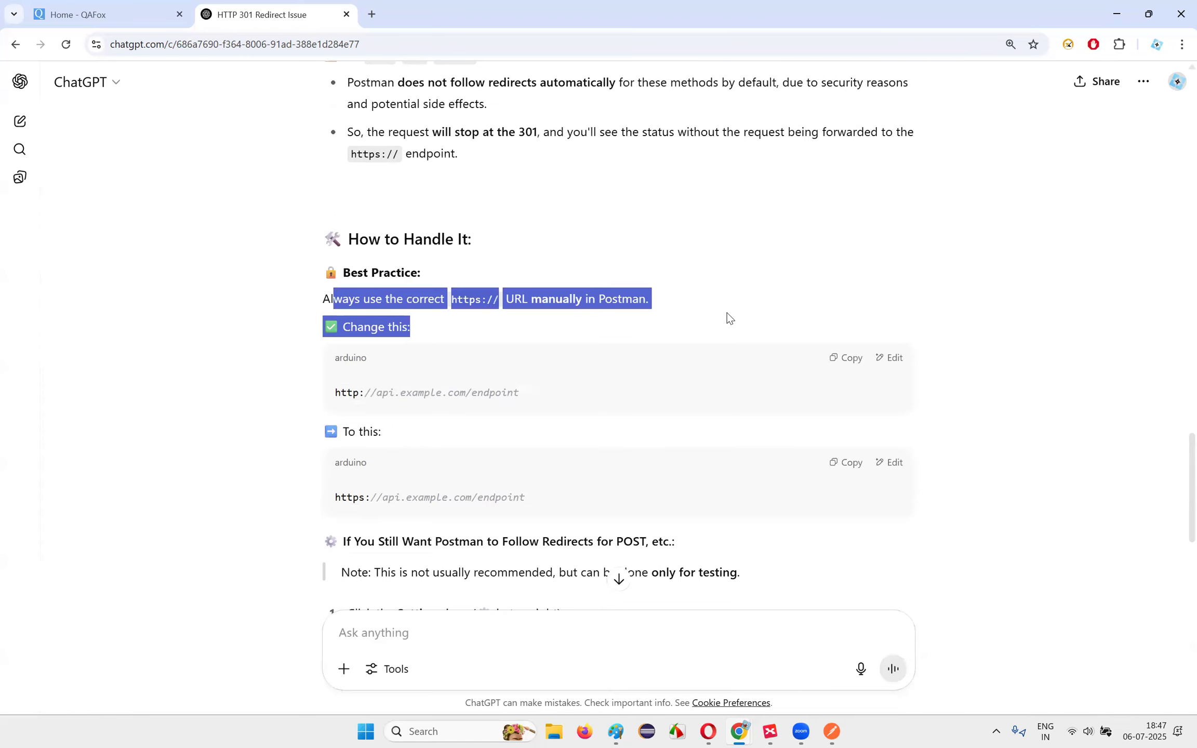
scroll(665, 343, down, 5)
drag(370, 262, 732, 307)
click(794, 411)
Step: Review the summary bullets on https and GET redirects, and the original question
scroll(484, 404, down, 4)
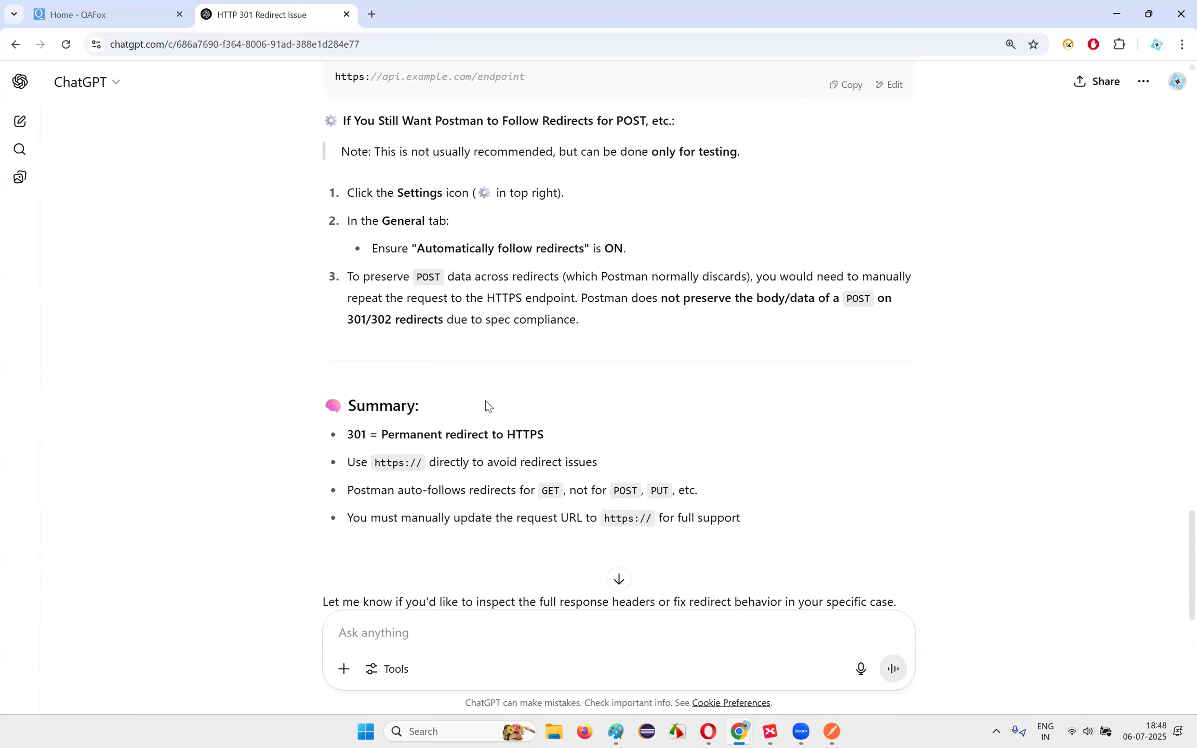
drag(348, 359, 834, 390)
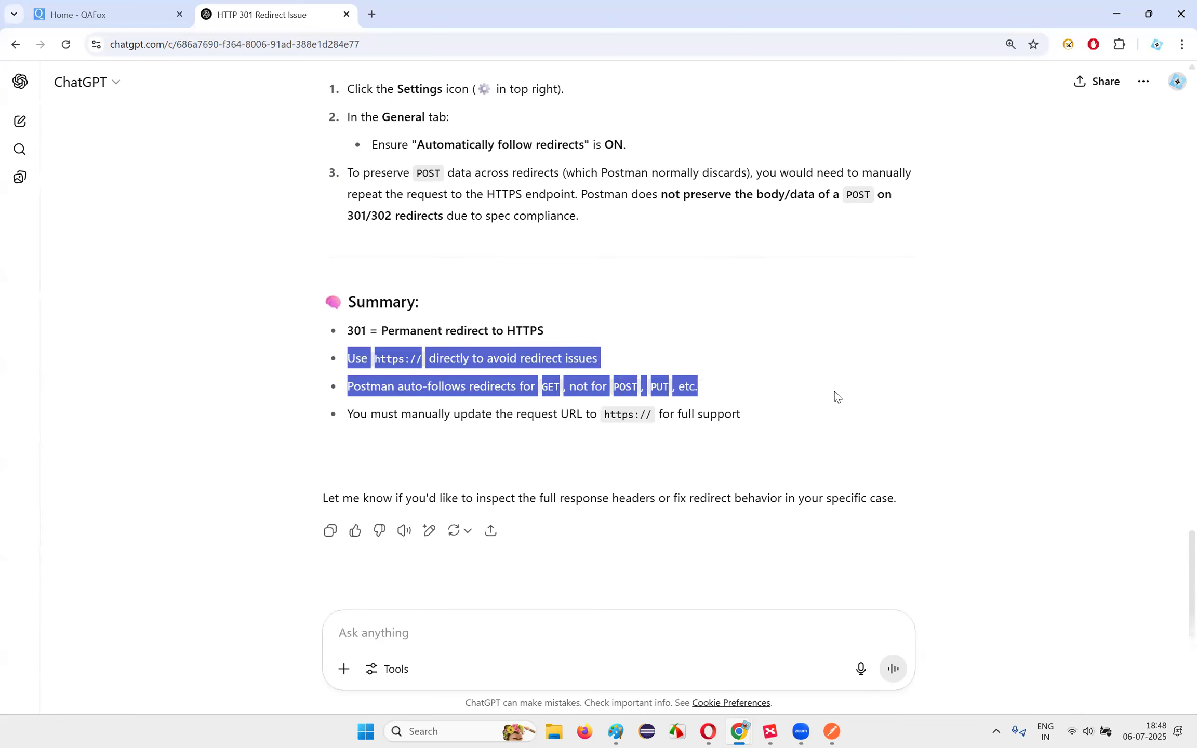
drag(297, 419, 795, 425)
click(795, 425)
drag(582, 416, 866, 420)
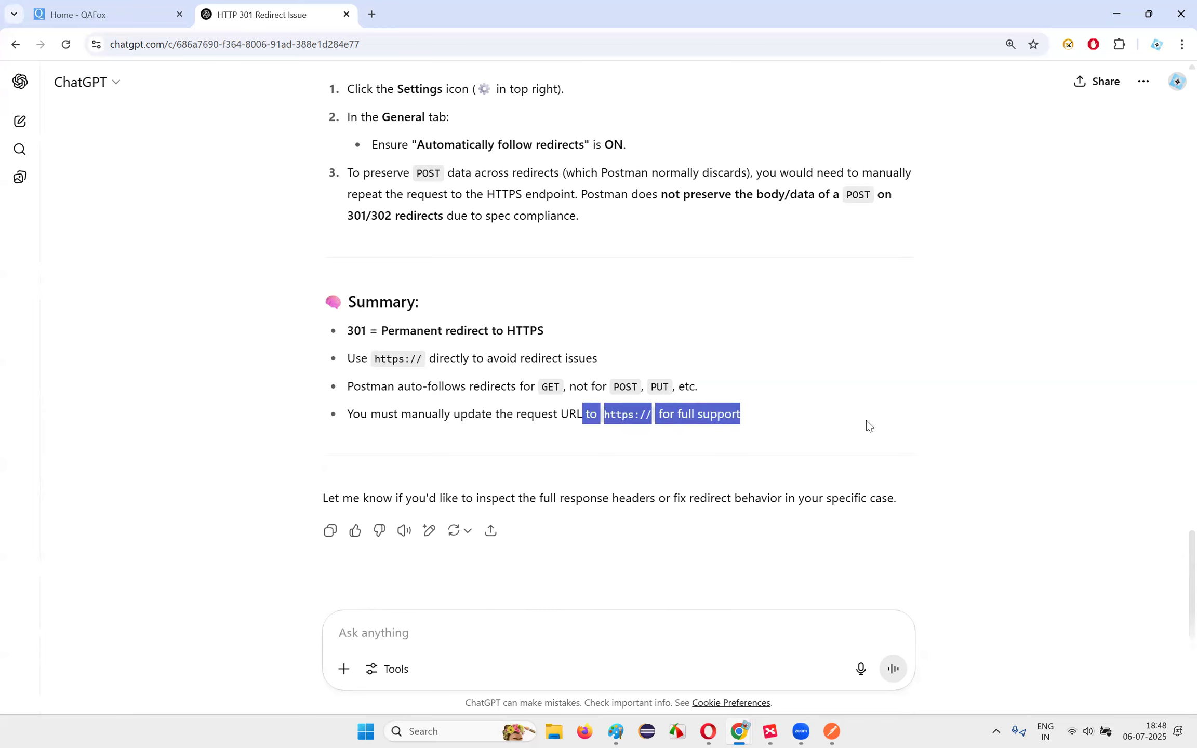
click(866, 420)
scroll(822, 384, up, 20)
drag(611, 136, 913, 140)
click(913, 140)
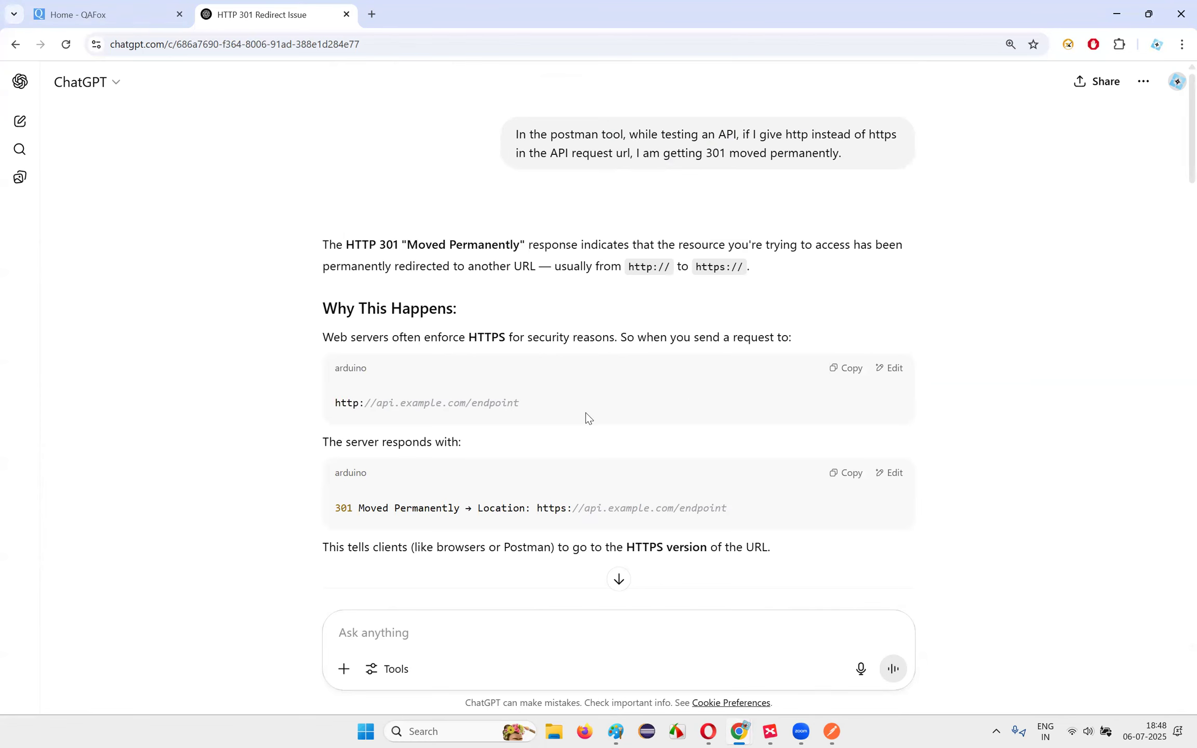
Step: Switch via the taskbar to the API Test Cases Creation PDF
click(769, 731)
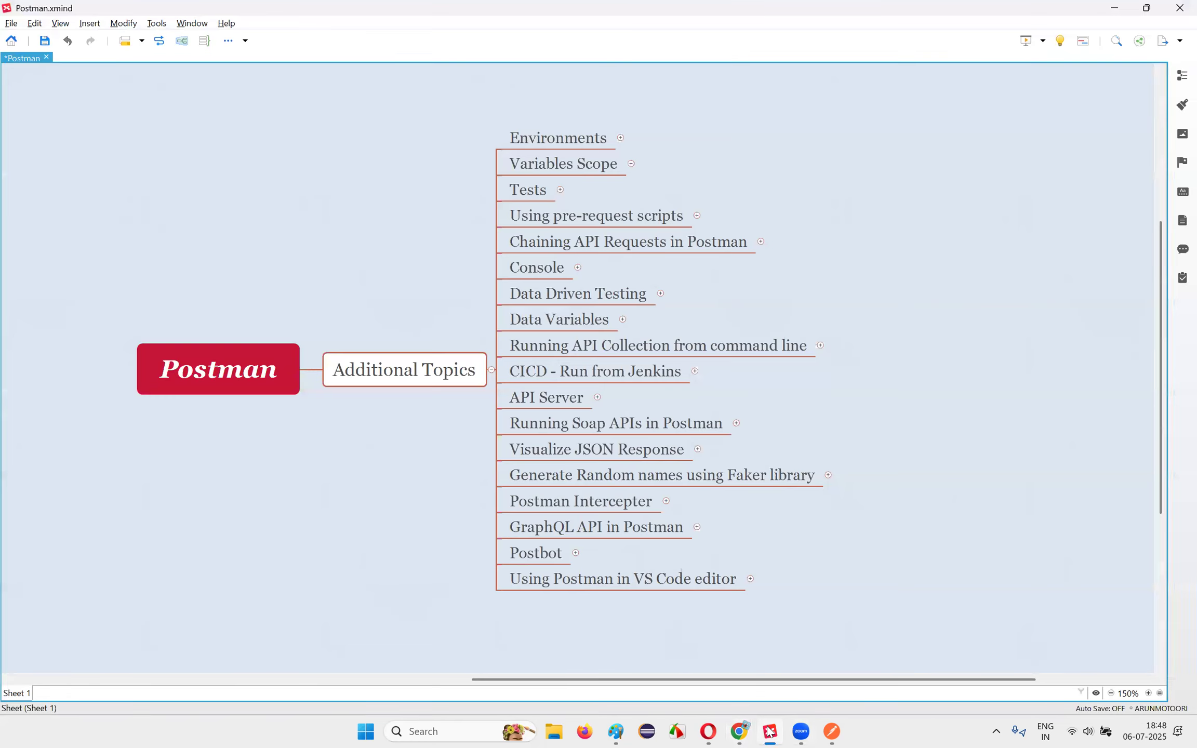
click(770, 732)
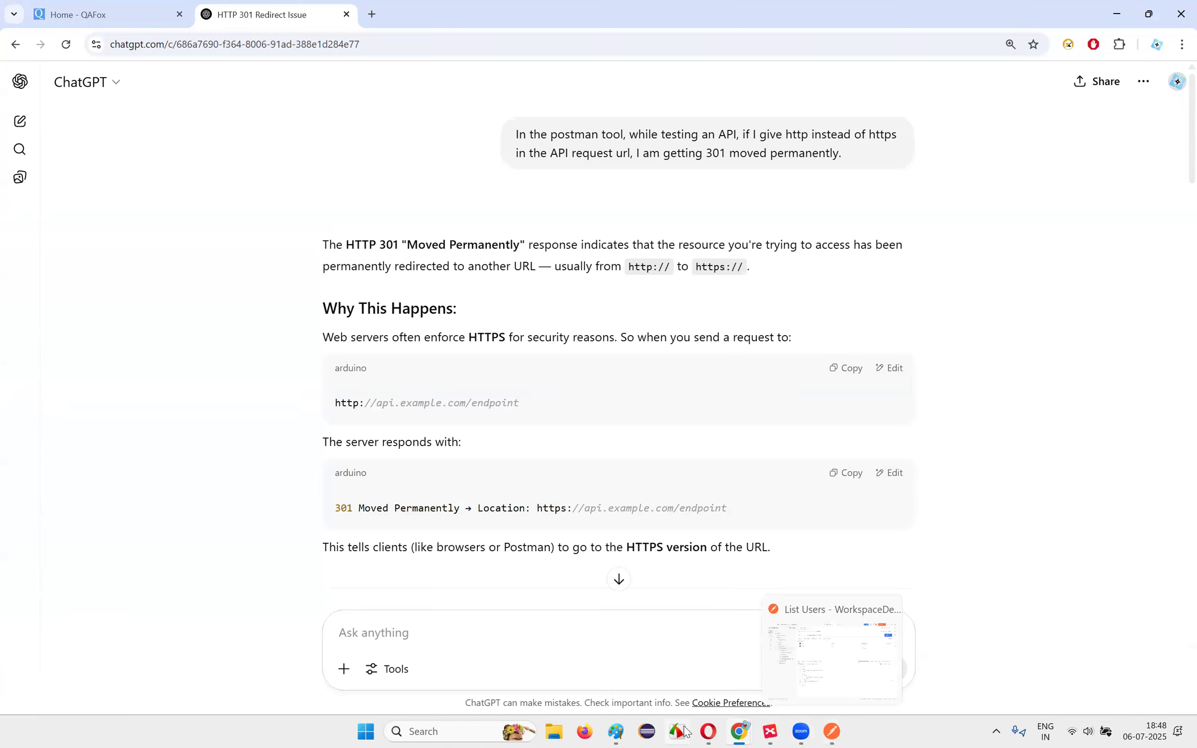
click(709, 731)
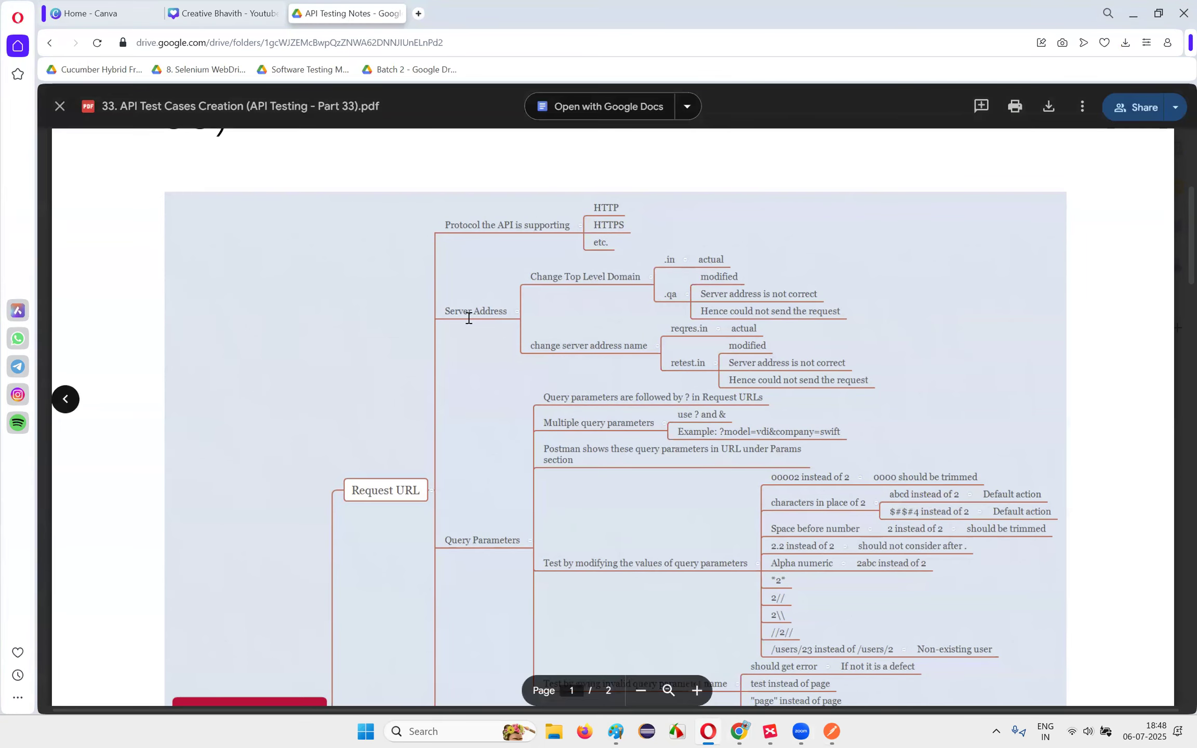
Step: Return to Postman and highlight the reqres.in base of the List Users URL
key(alt+Tab)
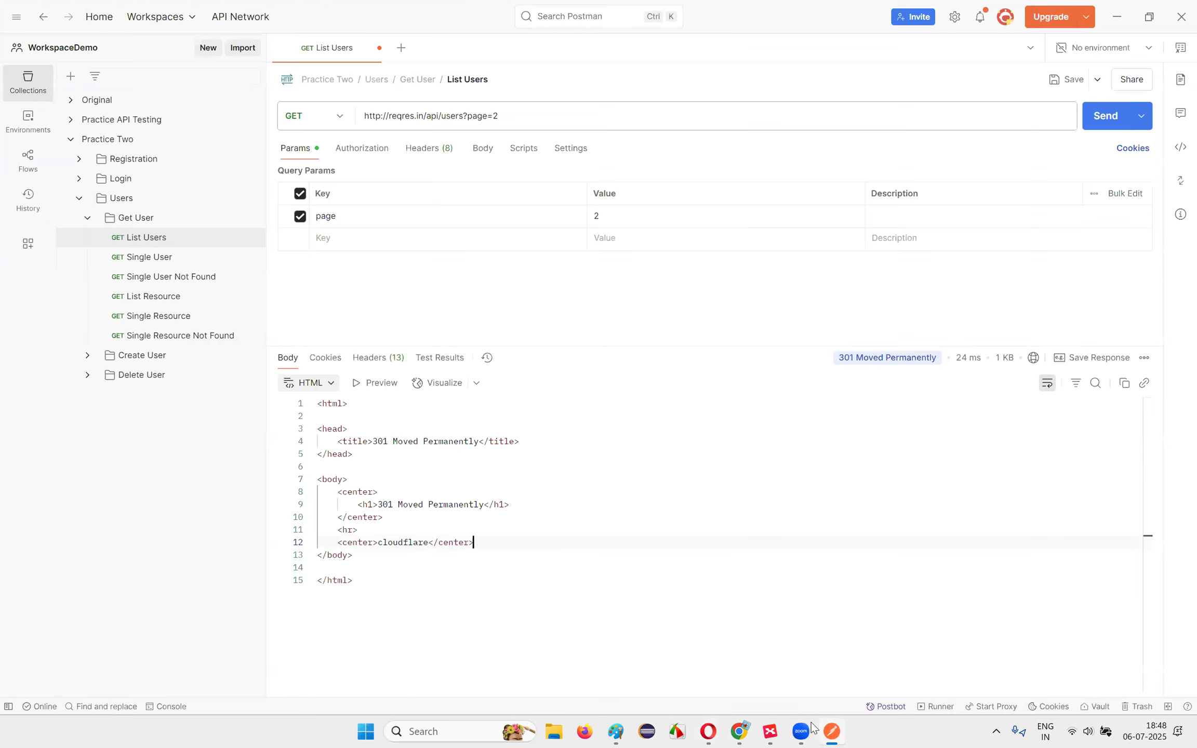
drag(364, 116, 427, 115)
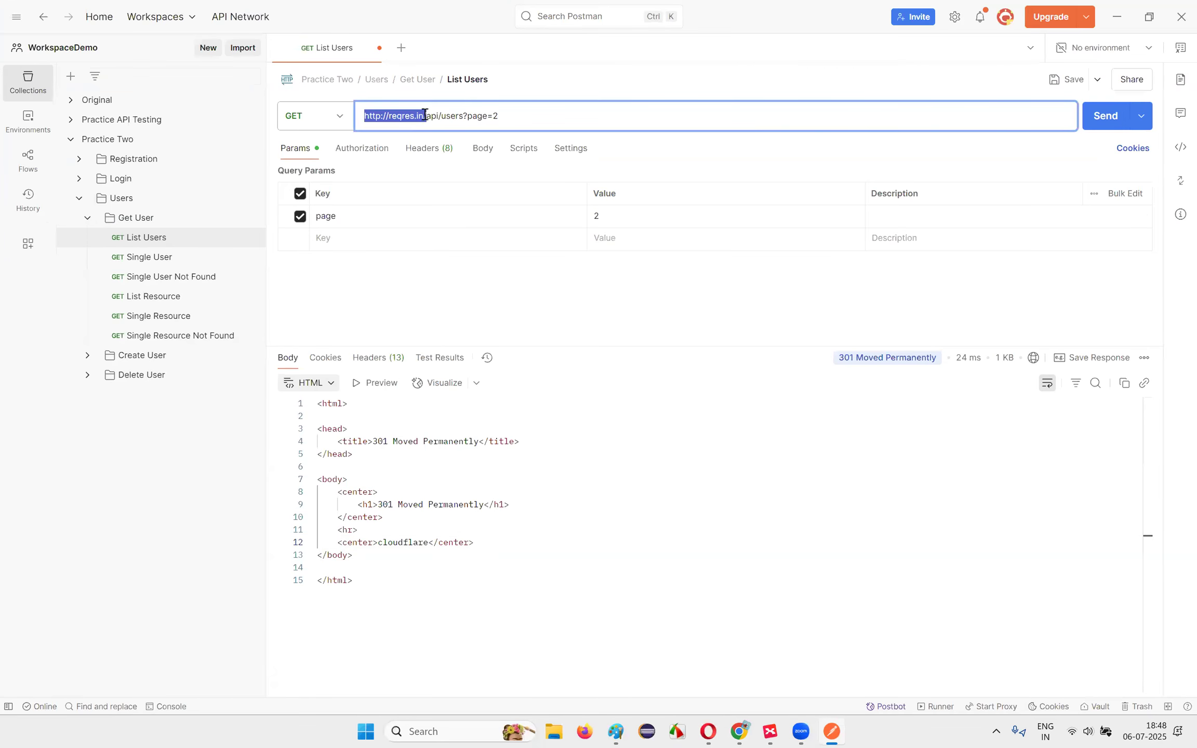
click(518, 527)
Step: Duplicate List Users, open List Users Copy, and select the 'in' domain ending in its URL
click(252, 241)
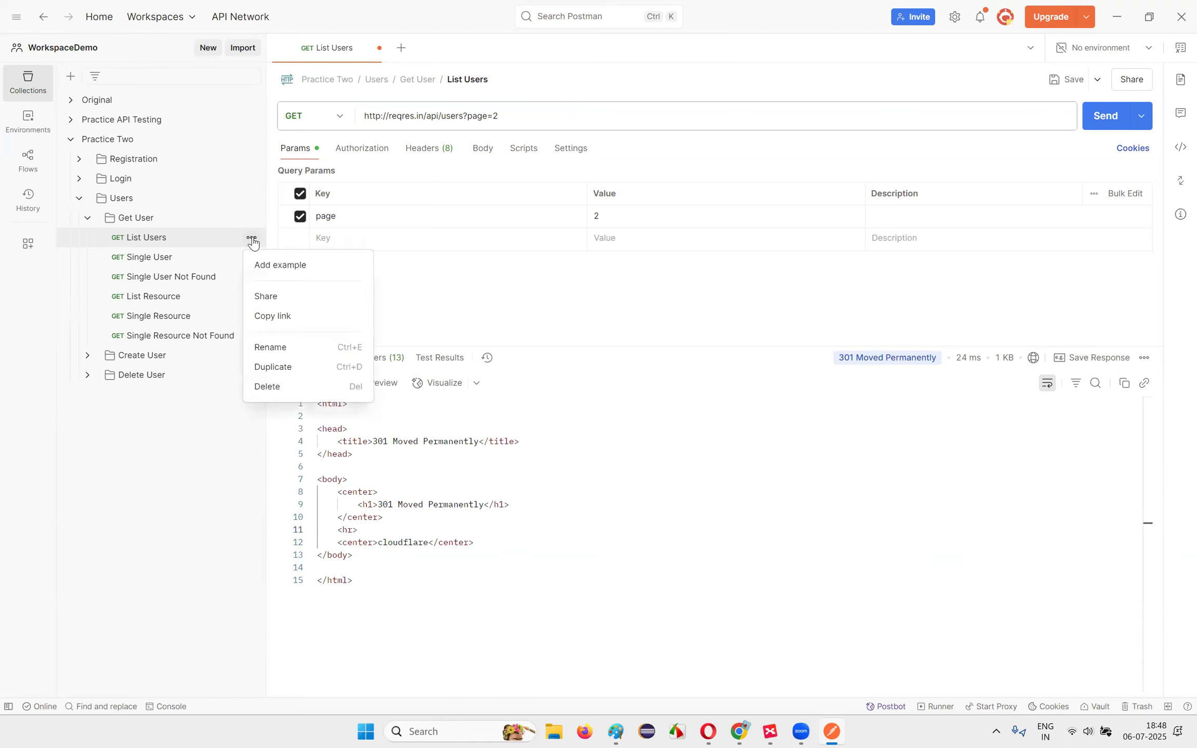
click(293, 369)
click(147, 256)
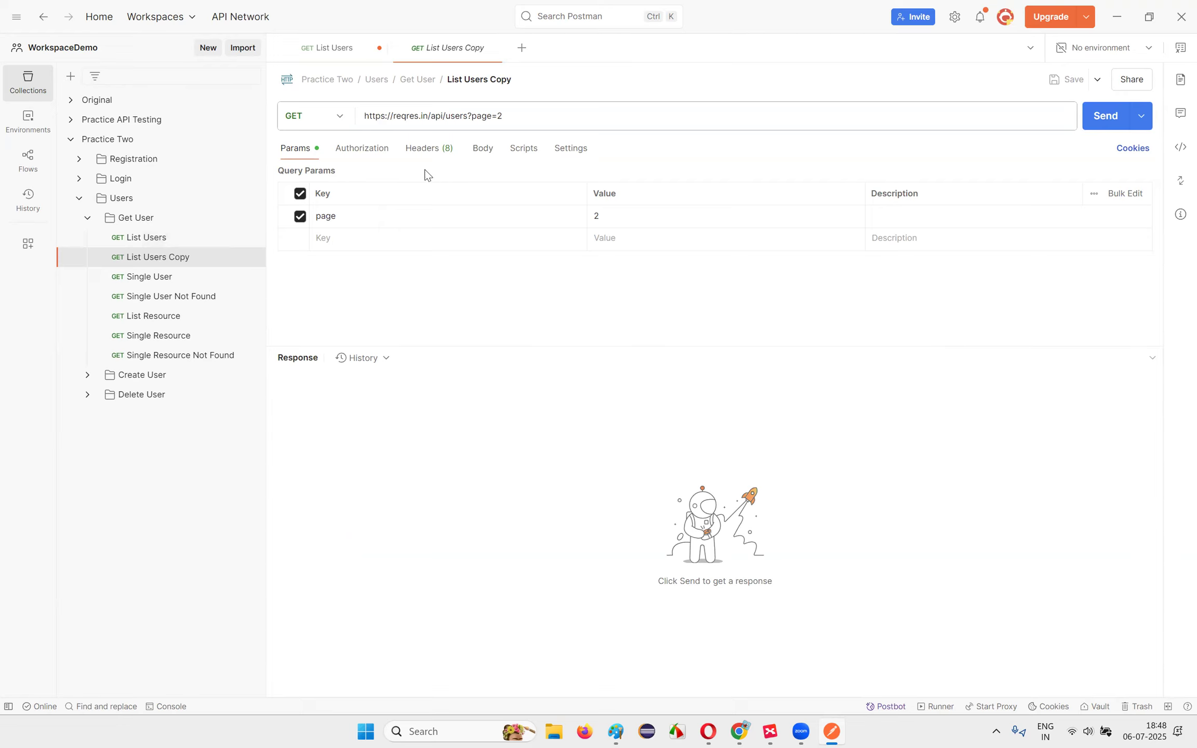
drag(393, 116, 429, 116)
click(422, 119)
Step: Send the copy to reqres.qa, then change the domain to reqres.com and send again
text(qa)
click(1104, 127)
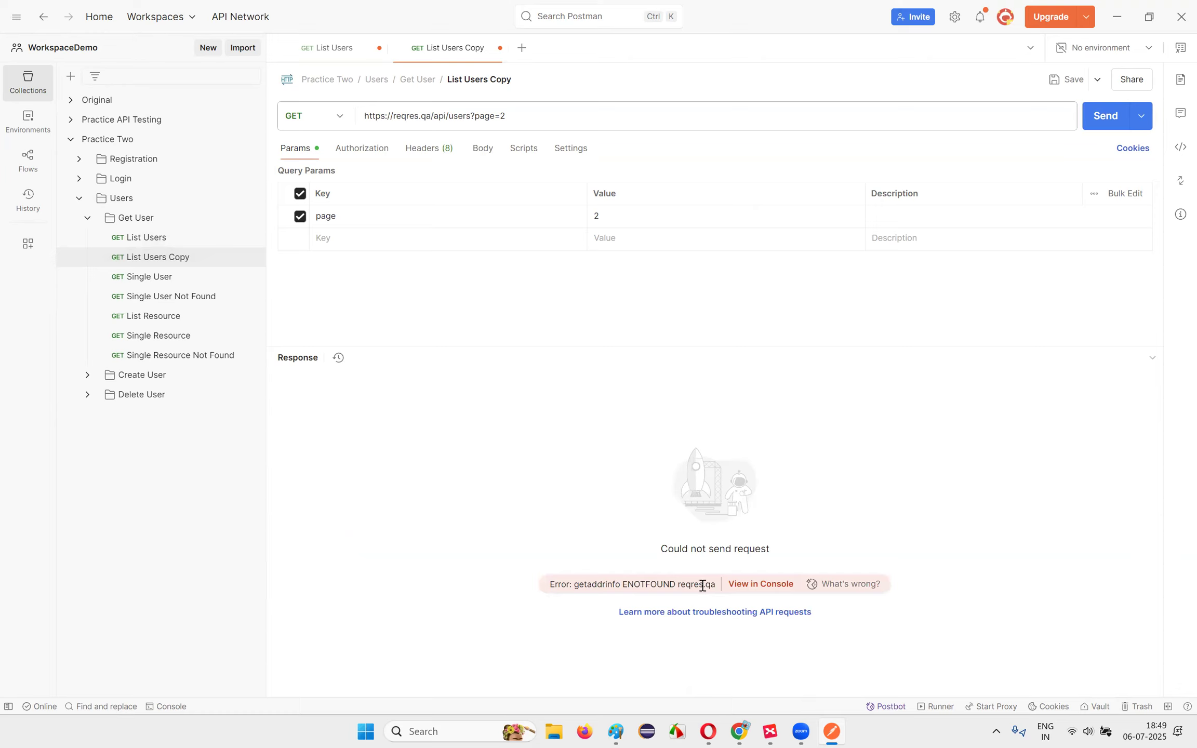
double_click(427, 117)
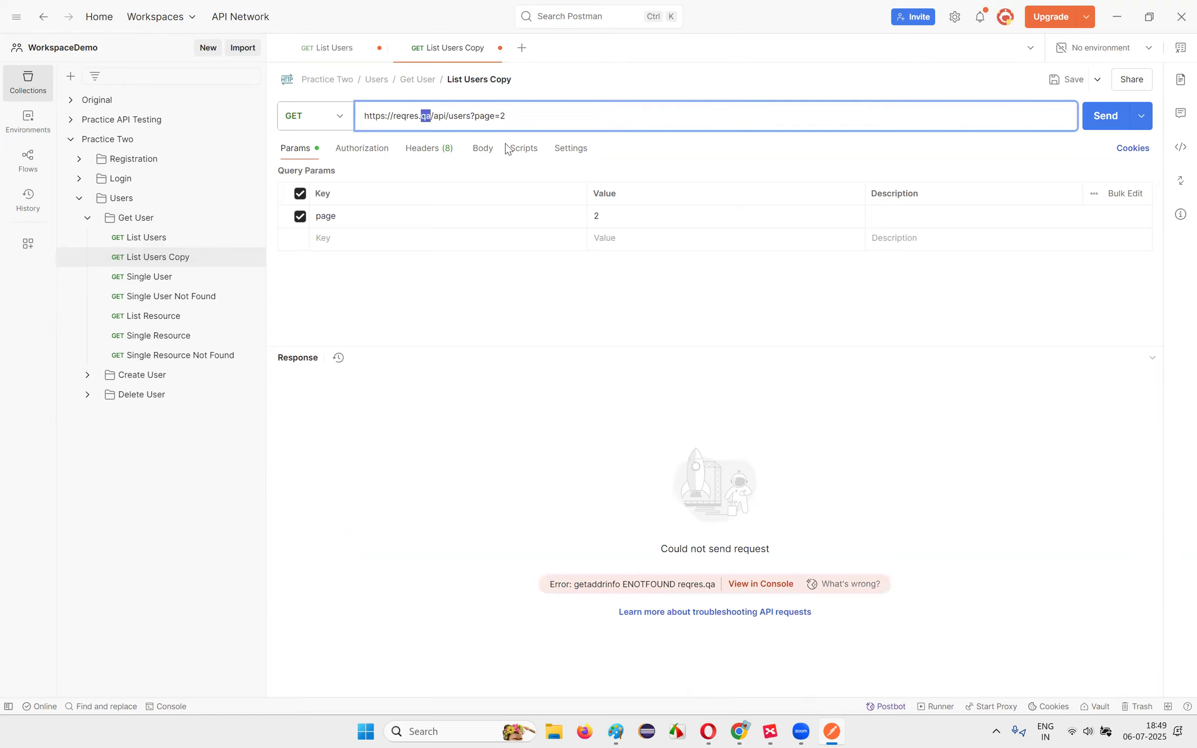
text(com)
click(1095, 111)
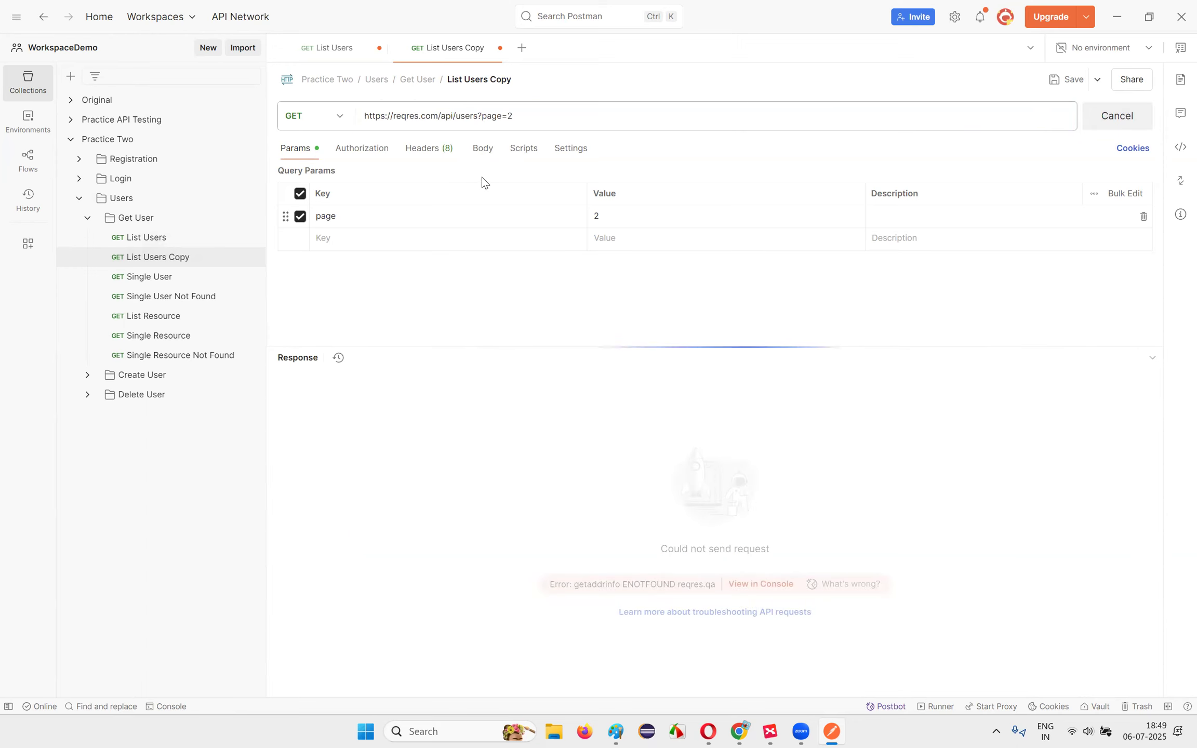
Step: Inspect the 404 HTML response returned by reqres.com
double_click(428, 116)
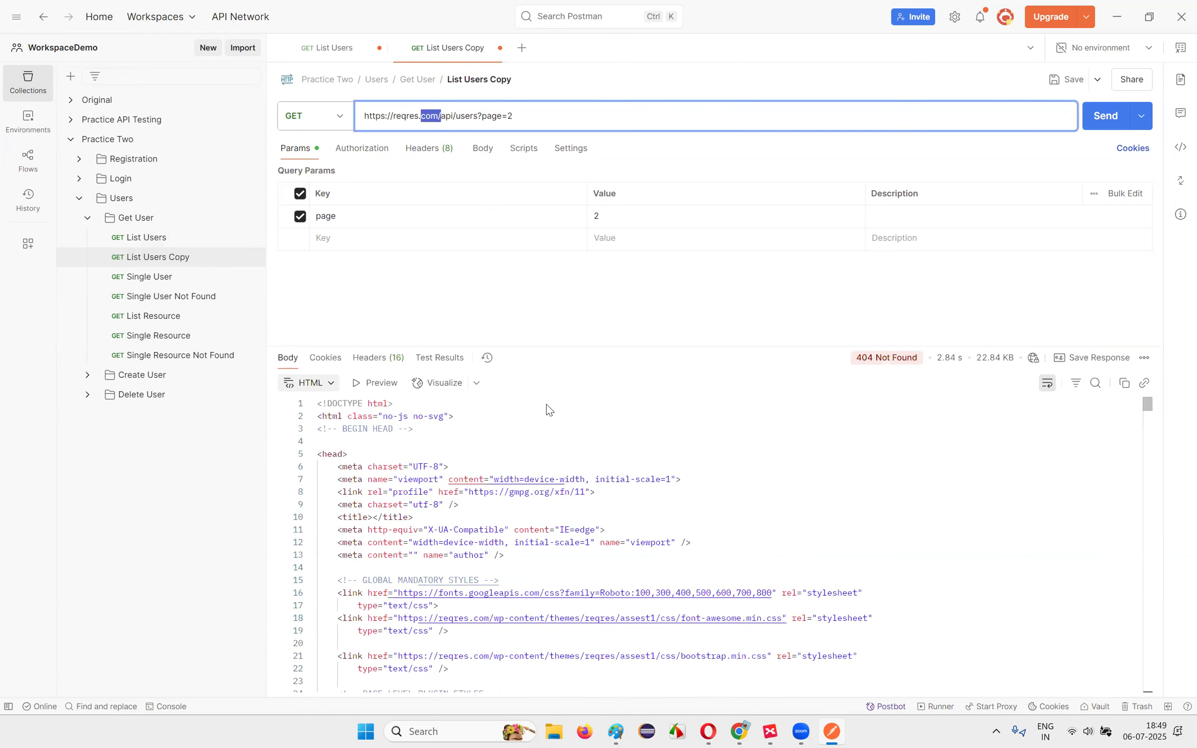
click(643, 434)
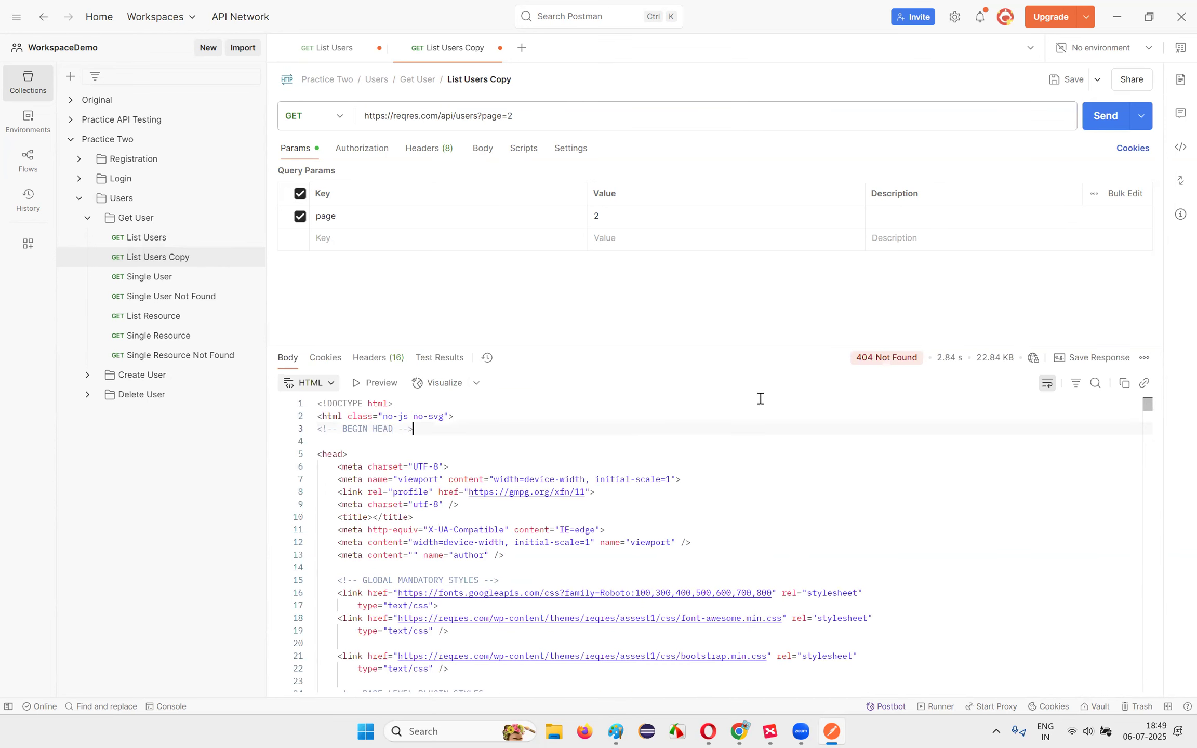
scroll(496, 492, down, 5)
scroll(498, 572, up, 5)
drag(361, 454, 503, 561)
click(527, 568)
scroll(547, 508, down, 12)
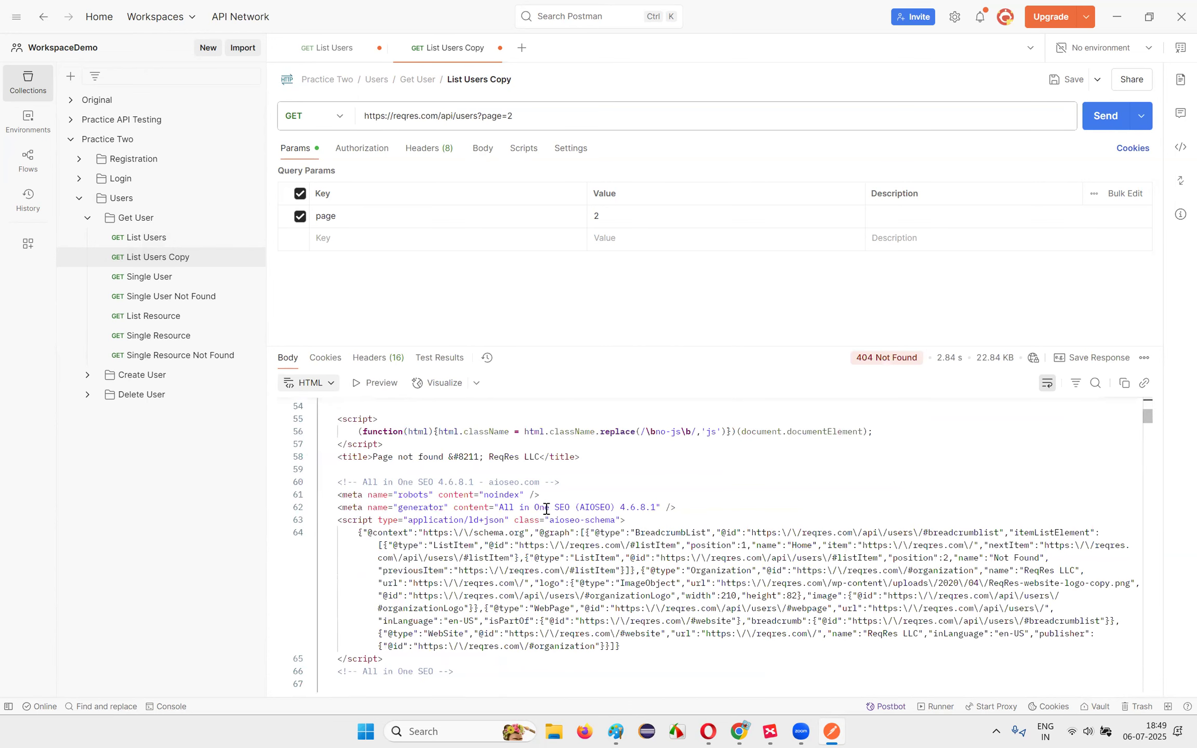
scroll(579, 519, up, 5)
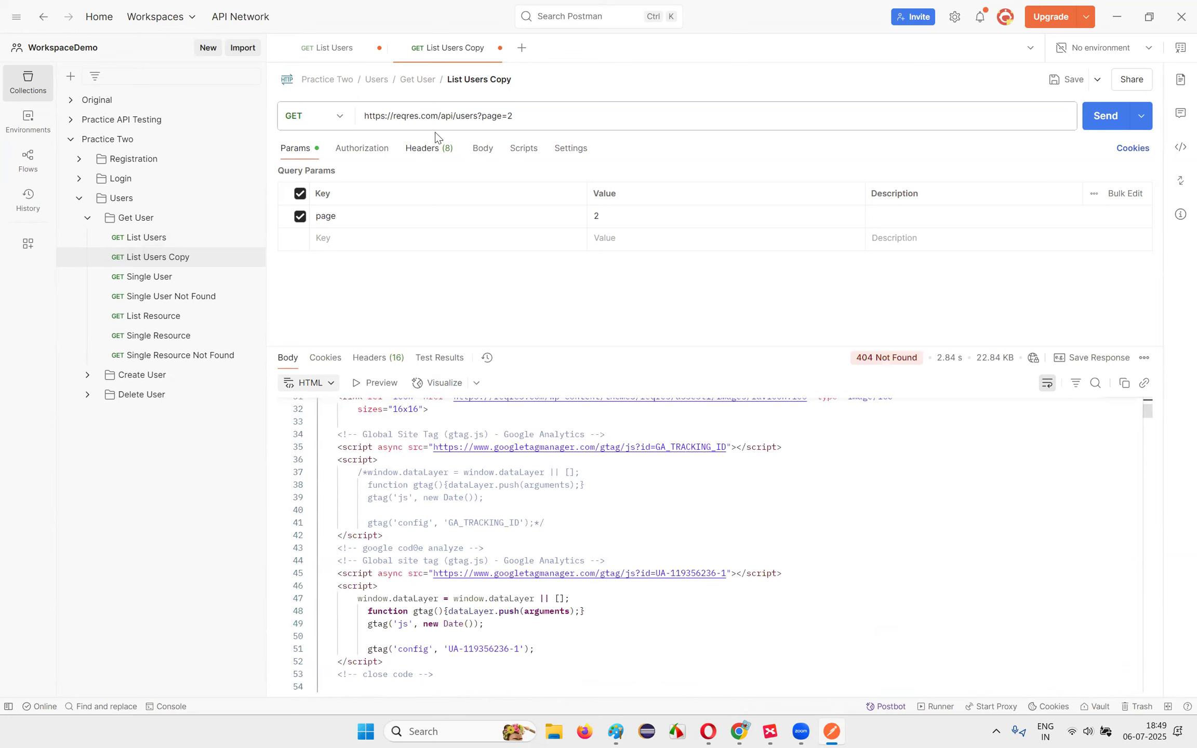
Step: Restore the domain to reqres.in and send for 200 OK, then bring up the Postman.xmind mind map
mouse_move(422, 117)
mouse_down()
mouse_move(454, 117)
mouse_move(436, 114)
mouse_up()
click(445, 118)
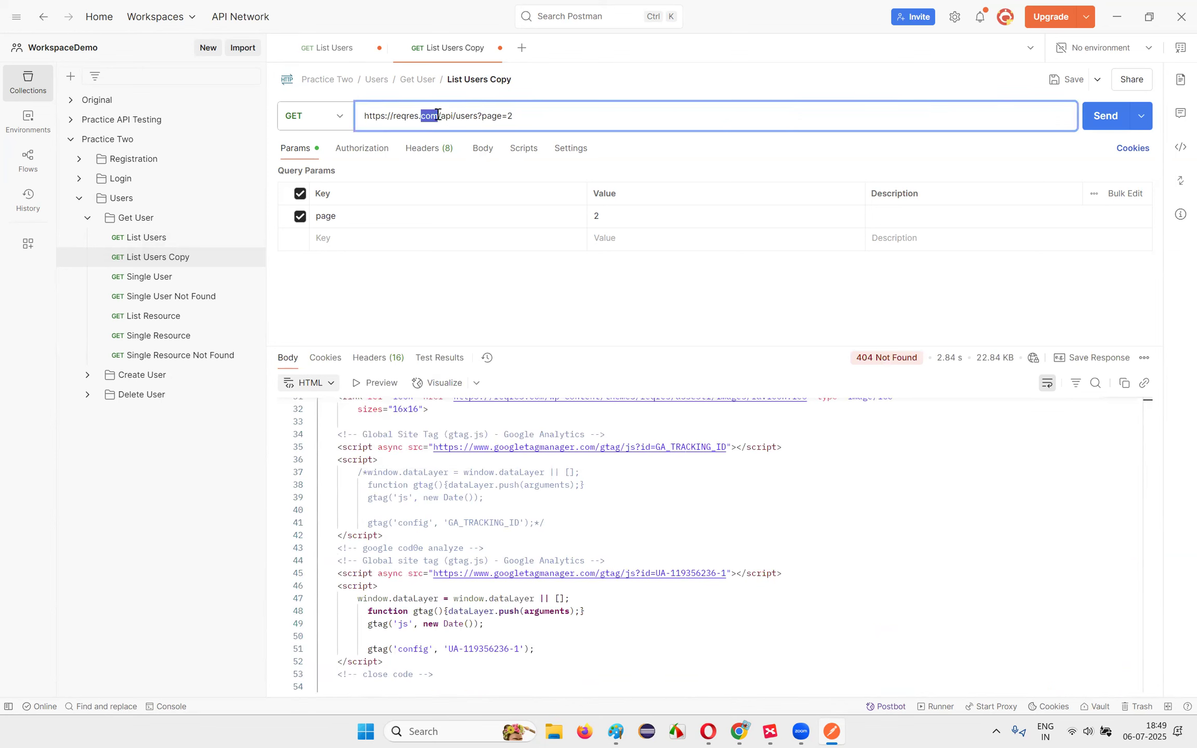
text(in)
click(1105, 116)
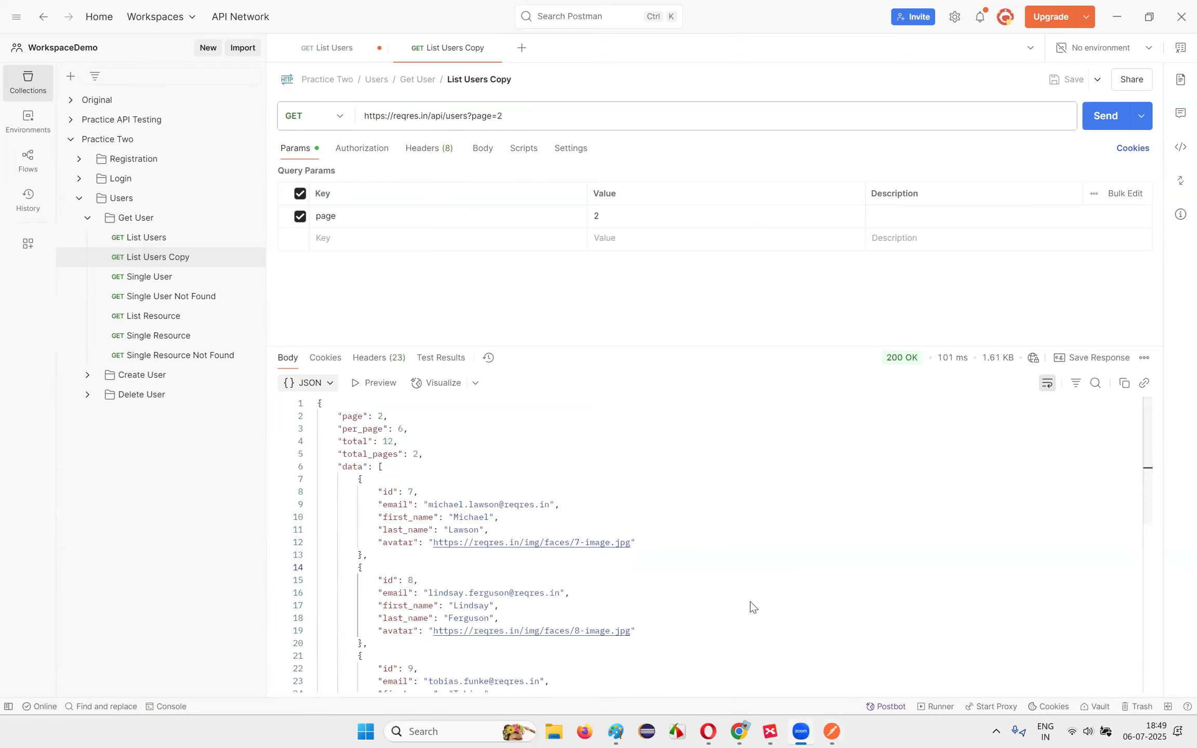
click(770, 731)
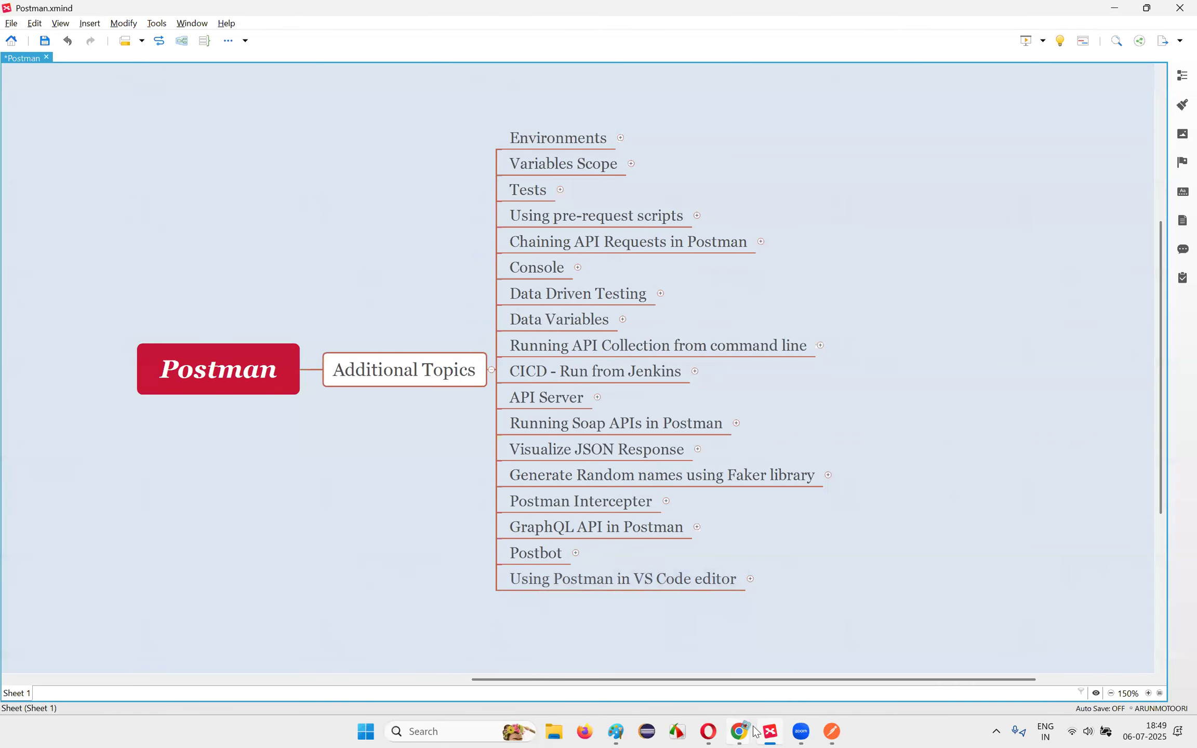
Step: Consult the API test cases PDF in Google Drive, then return to the List Users Copy request
click(708, 732)
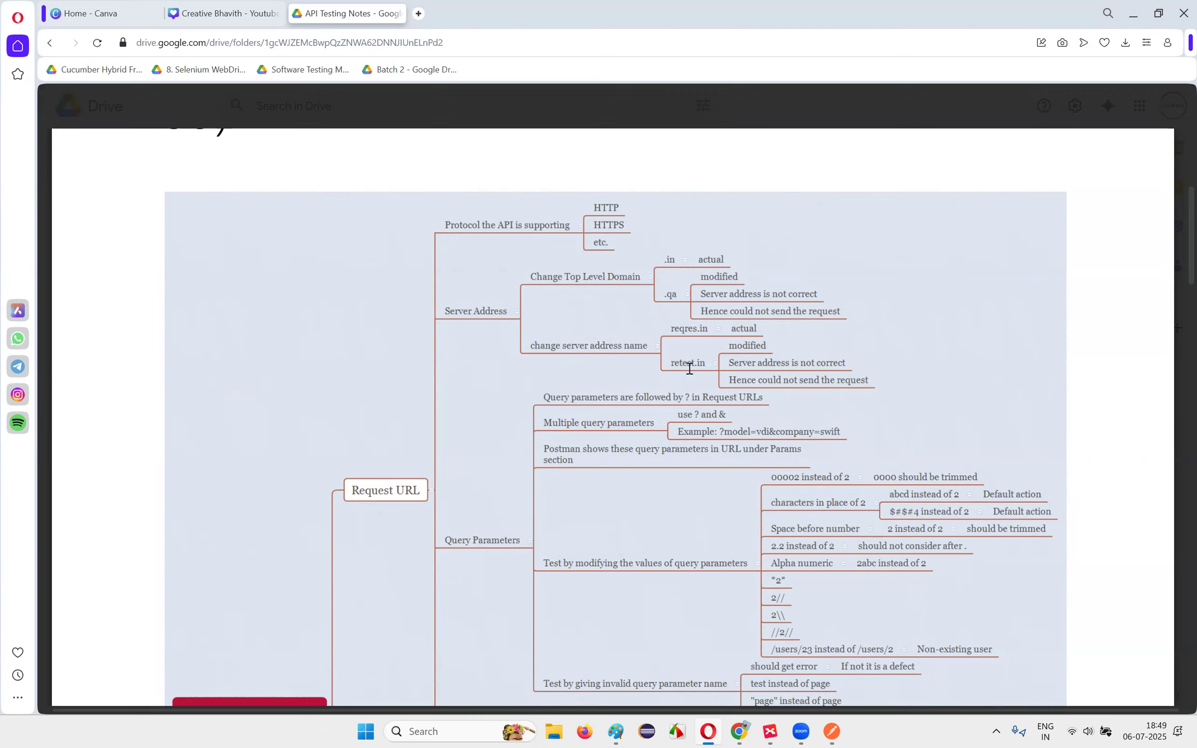
click(830, 731)
drag(401, 116, 419, 117)
click(200, 258)
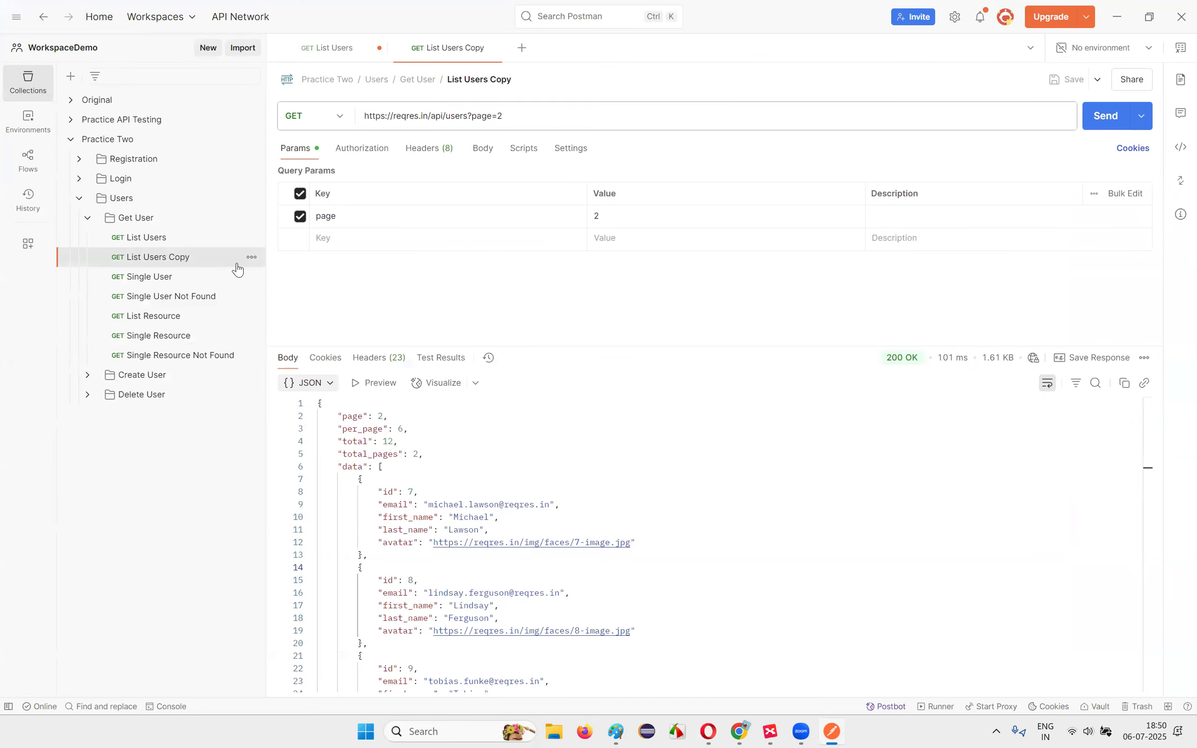
Step: Change the copy's domain to reqres.qa and send the request
click(427, 112)
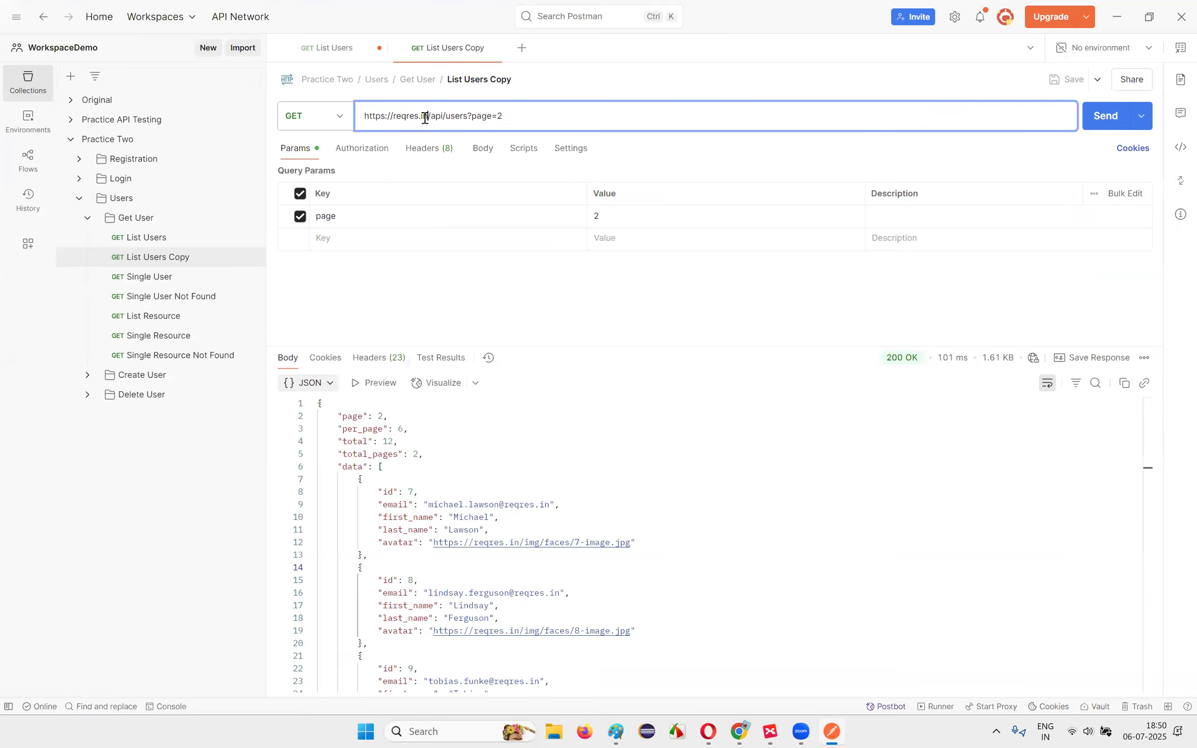
text(qa)
click(1100, 117)
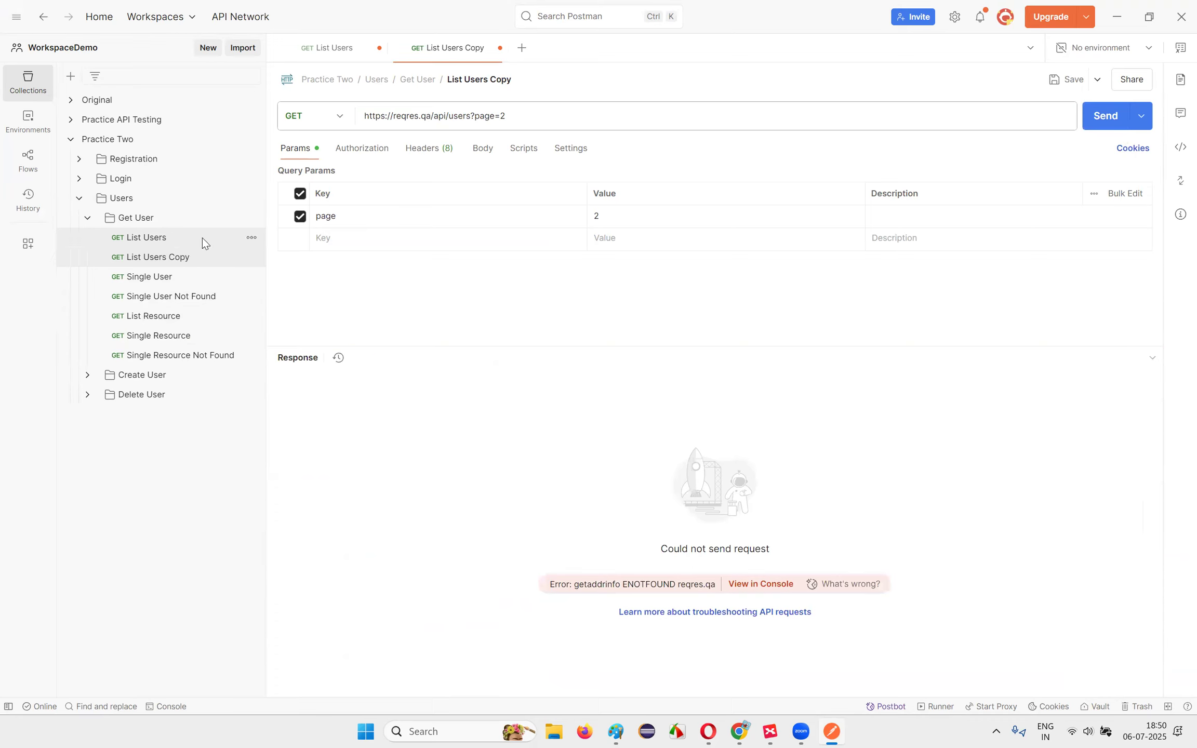
Step: Duplicate List Users again, change its host to retest.in and send, getting the EAI_AGAIN error
click(251, 237)
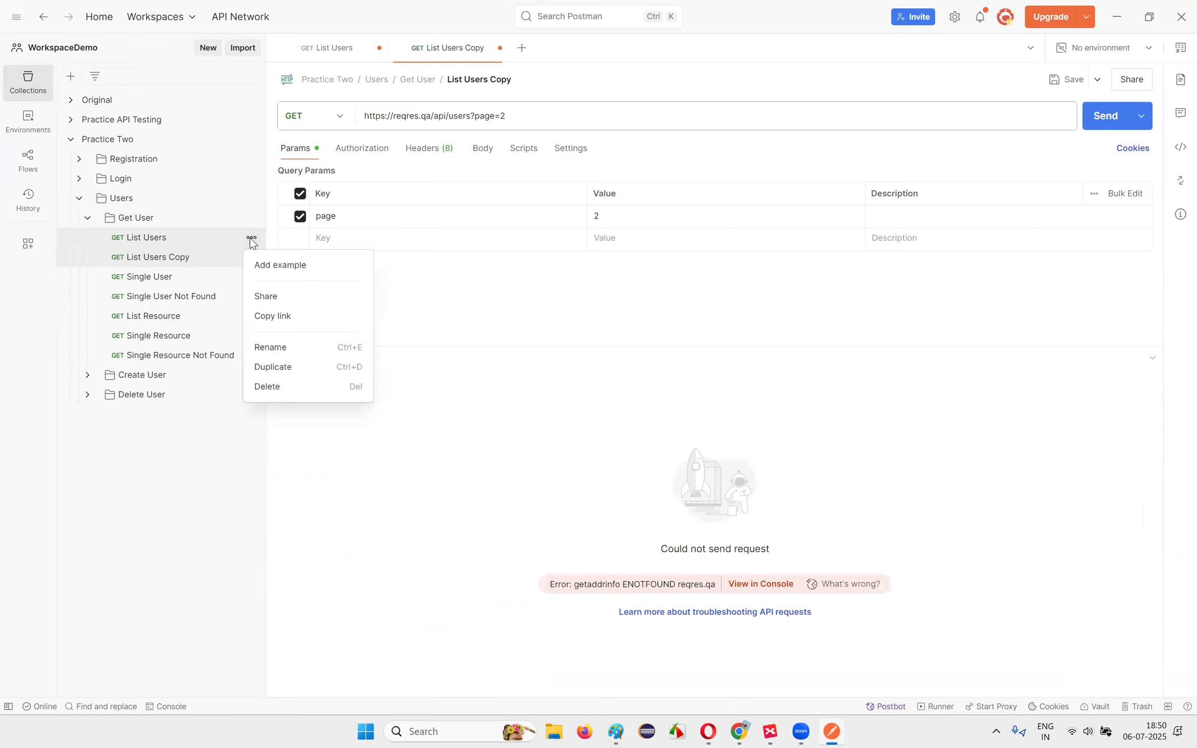
click(291, 367)
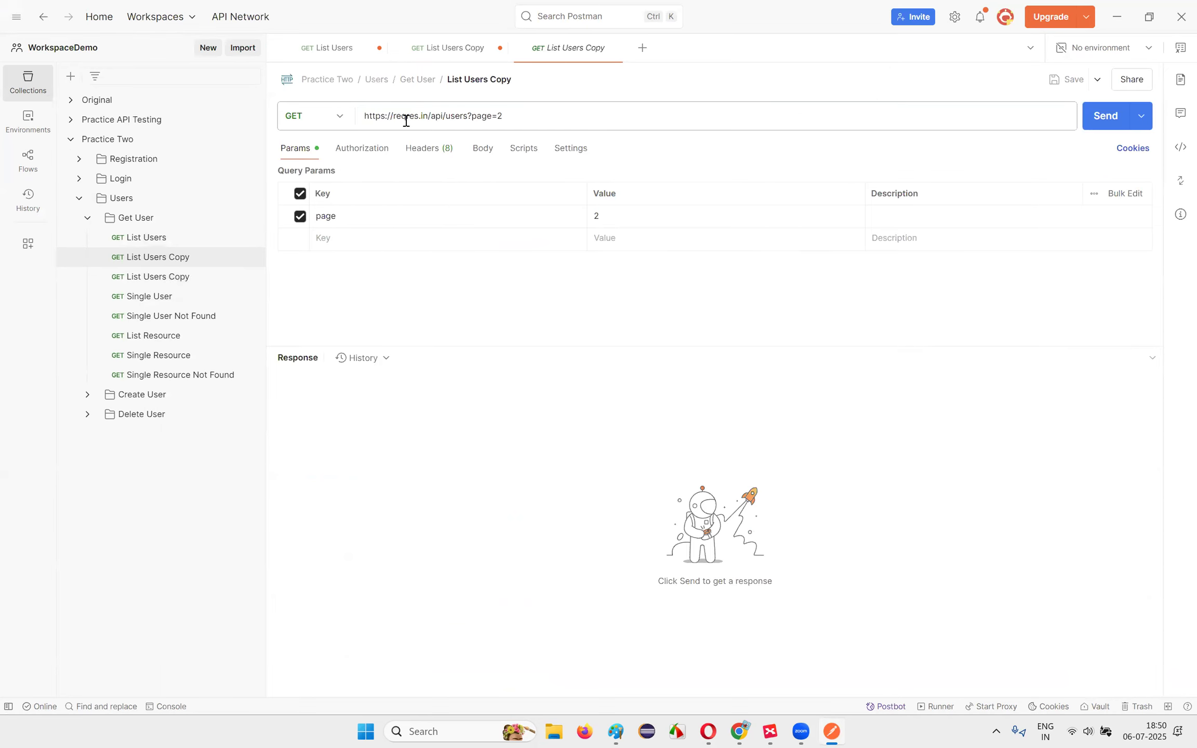
click(408, 116)
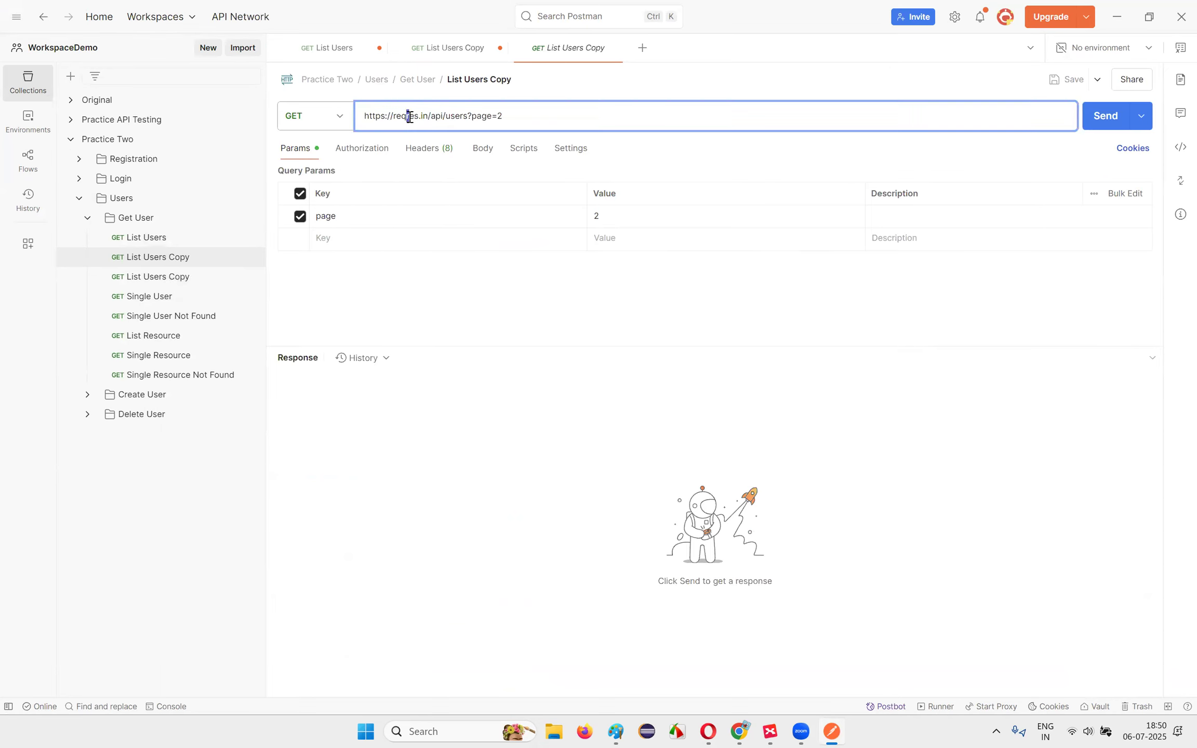
drag(407, 115, 416, 115)
text(test)
click(1105, 115)
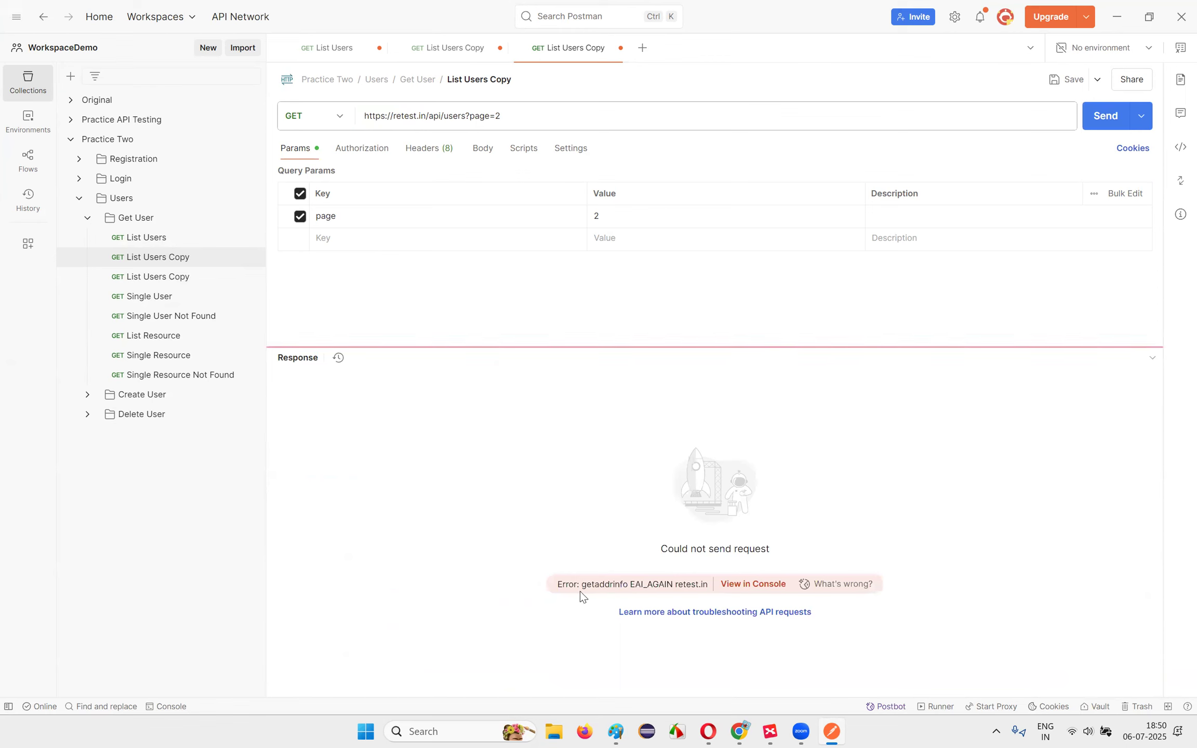
drag(659, 548, 775, 570)
click(679, 442)
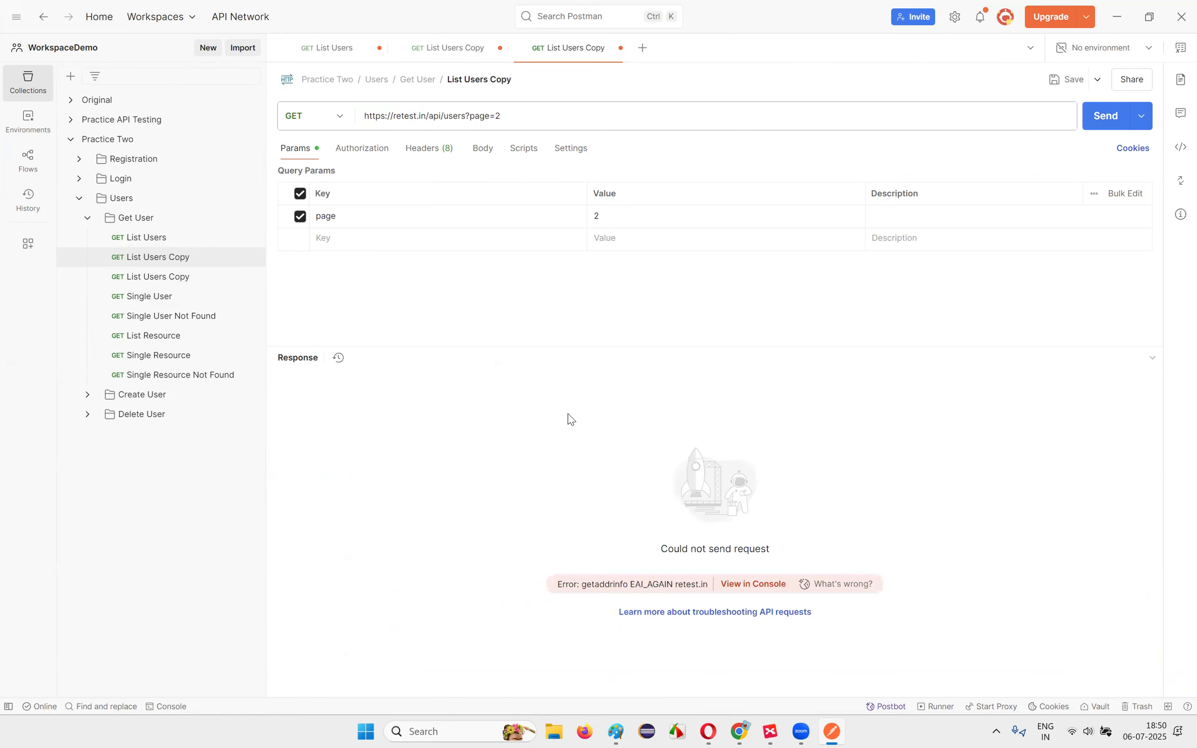
Step: Glance over the API test cases PDF in Drive and come back to Postman
click(708, 732)
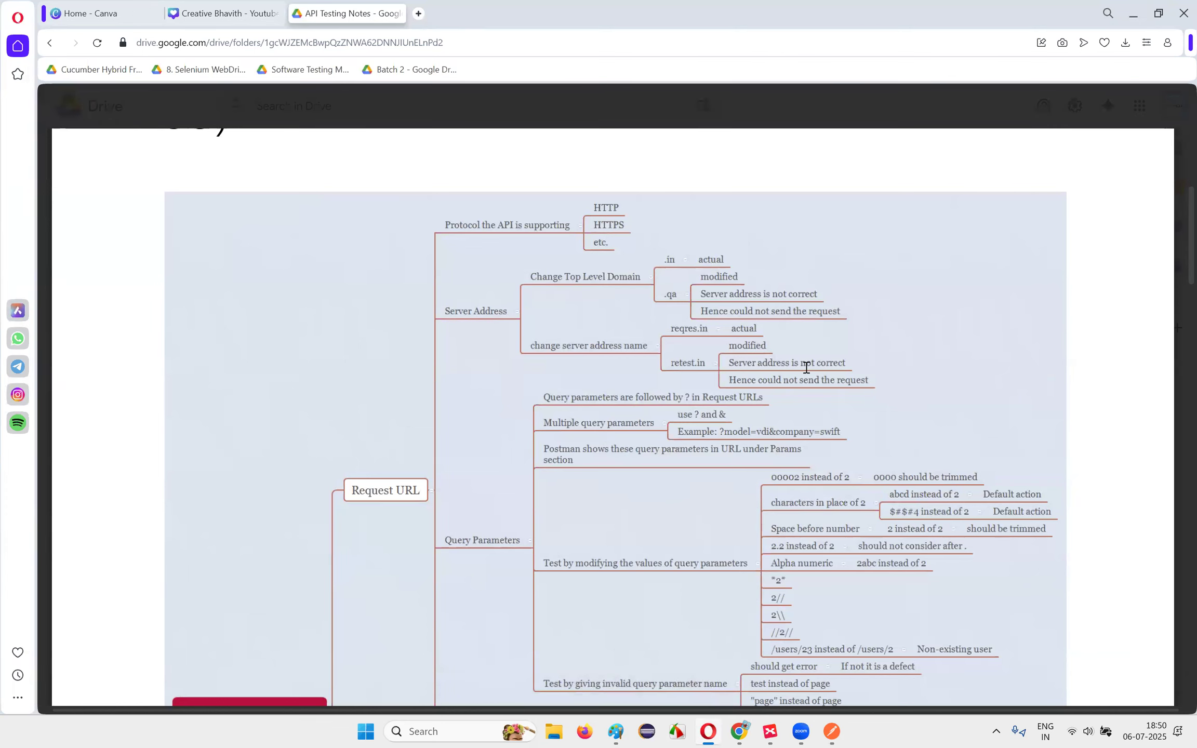
scroll(873, 386, down, 1)
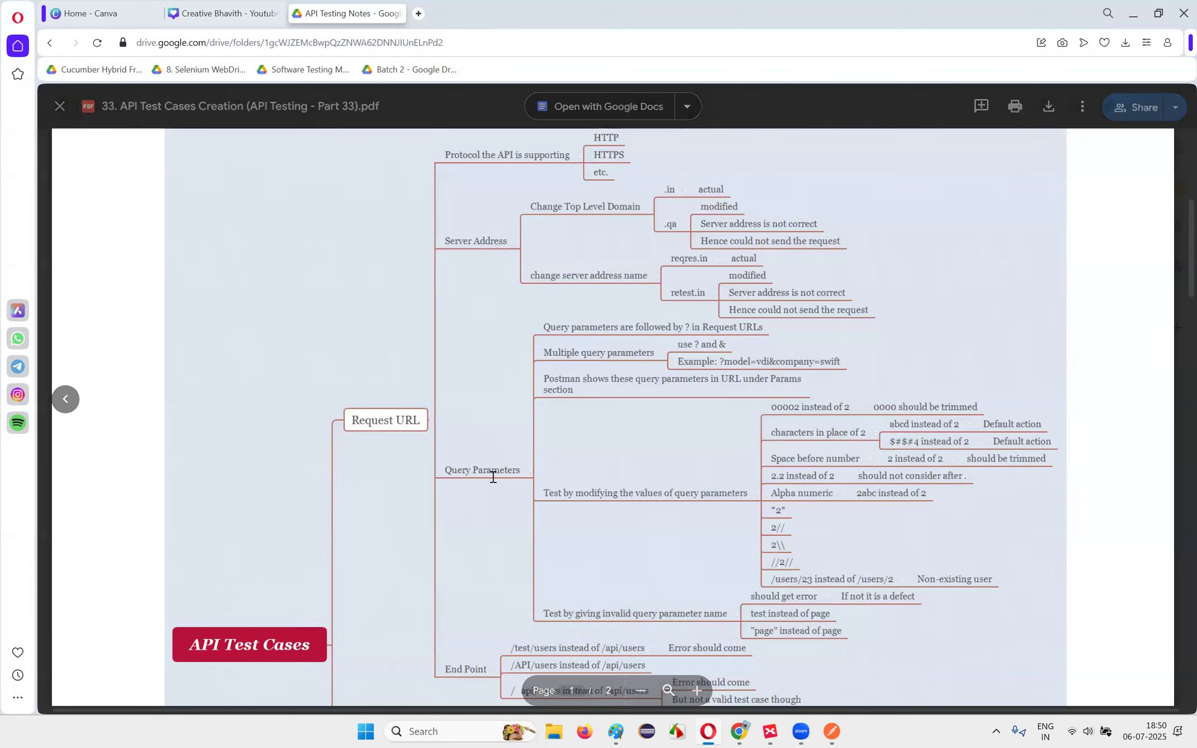
click(832, 731)
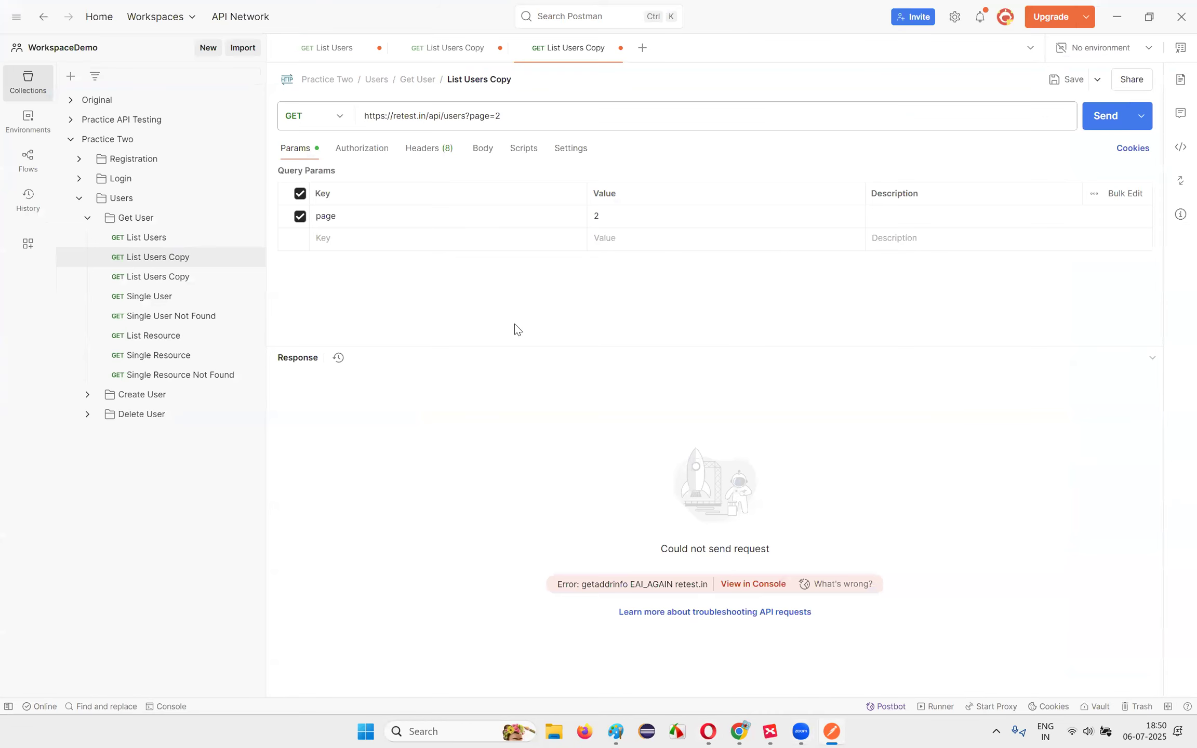
Step: Duplicate List Users a third time and open the newest List Users Copy
click(252, 237)
click(283, 367)
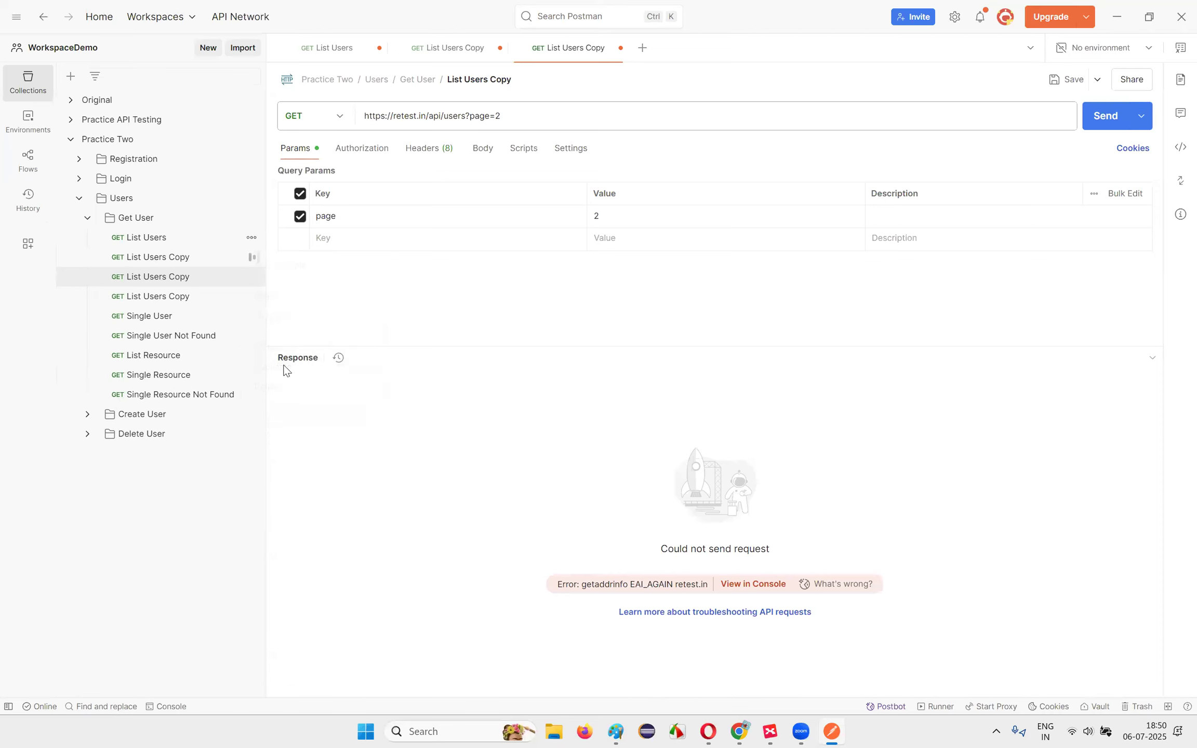
click(198, 284)
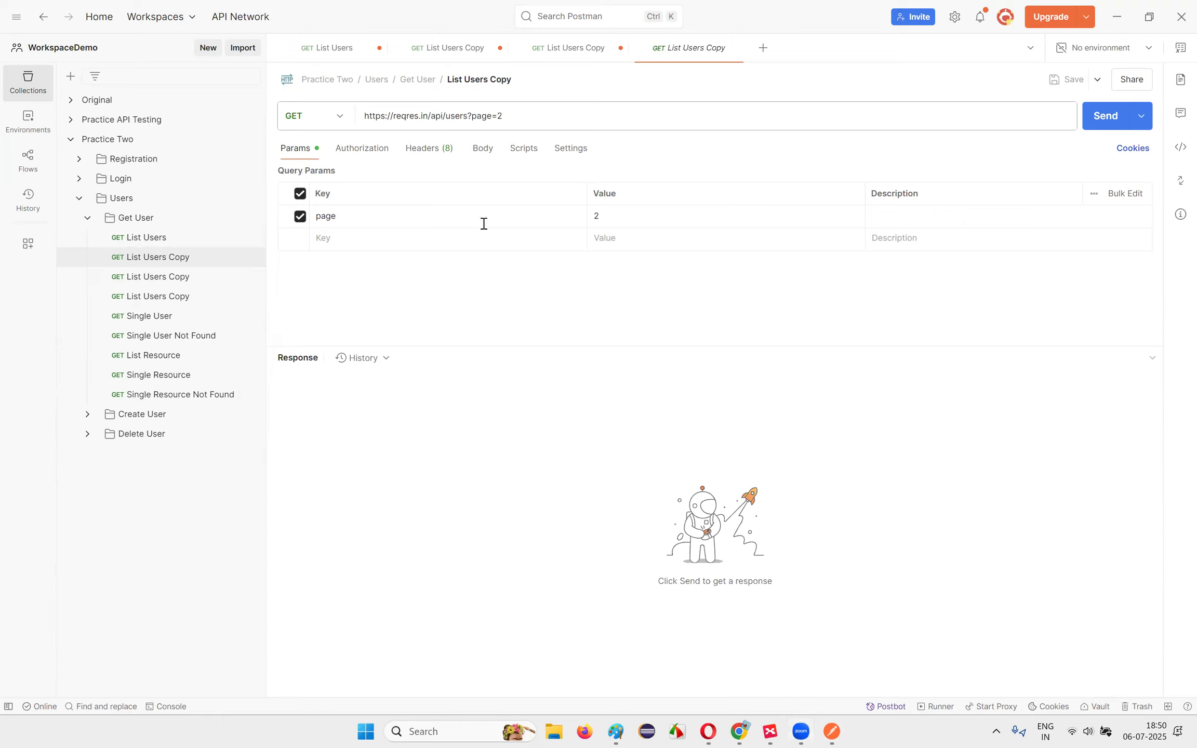
Step: Point out the page=2 query in the copy's URL, then bring up the API test-case notes PDF
double_click(470, 115)
drag(474, 118, 510, 119)
click(511, 119)
drag(472, 119, 537, 120)
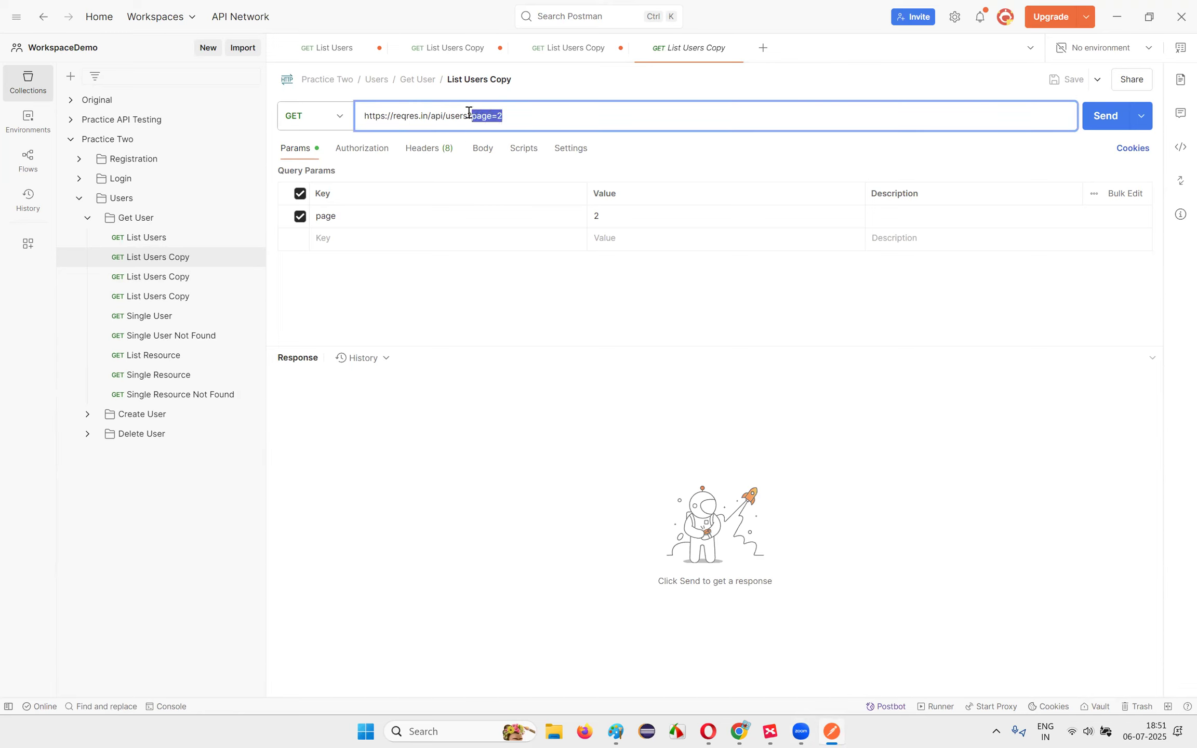
drag(472, 113, 541, 120)
click(582, 113)
click(529, 435)
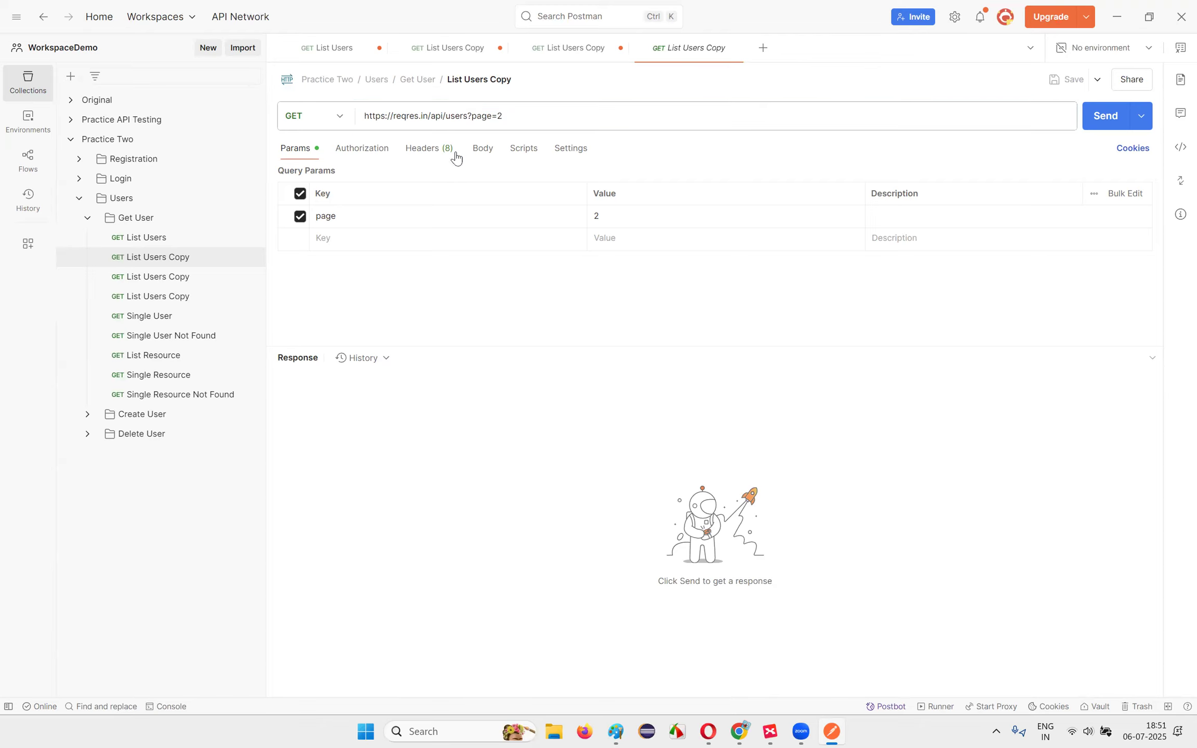
drag(473, 115, 513, 111)
click(523, 114)
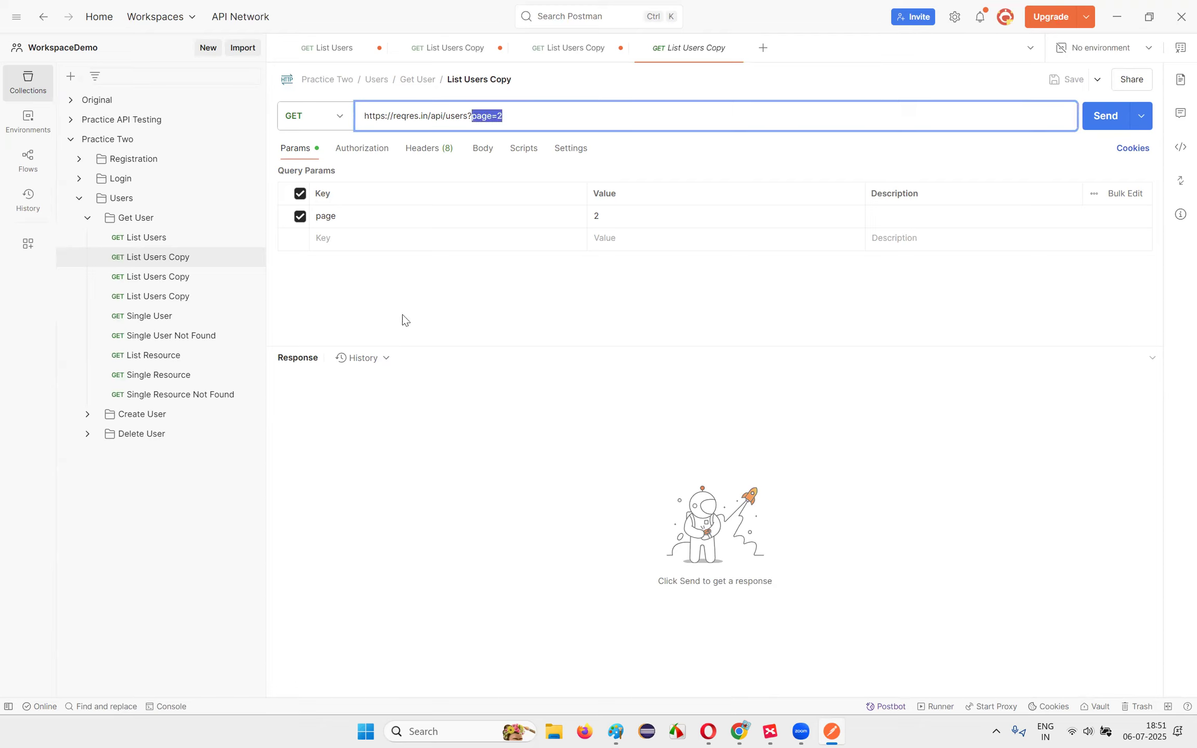
click(496, 326)
click(708, 731)
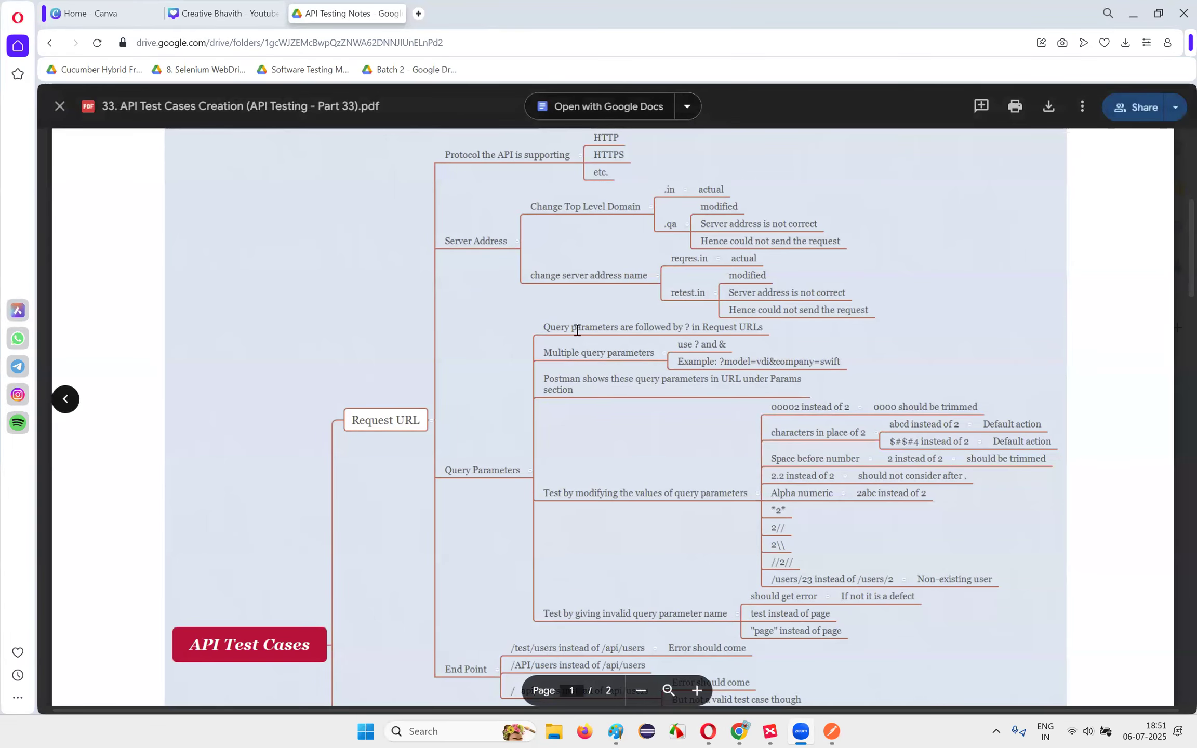
Step: Scroll the notes, return to Postman and send the page=2 request, getting 200 OK with page 2 users
scroll(686, 402, down, 1)
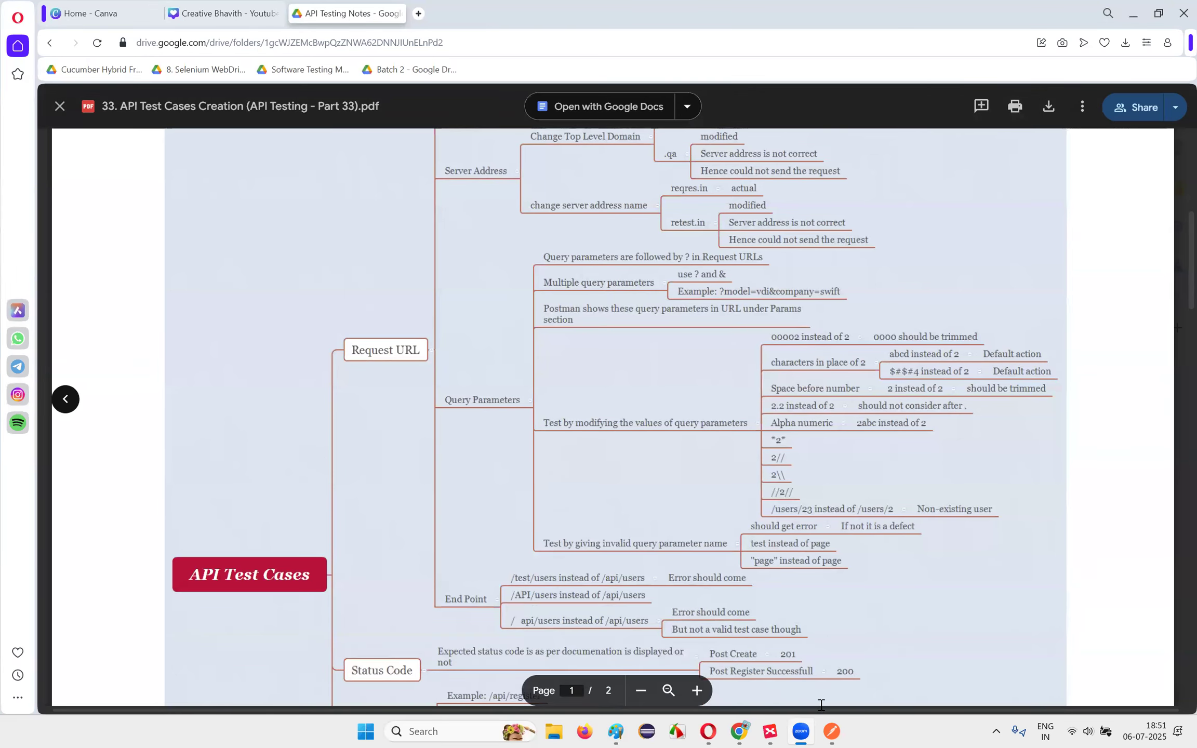
click(832, 730)
double_click(497, 116)
click(510, 118)
click(1108, 118)
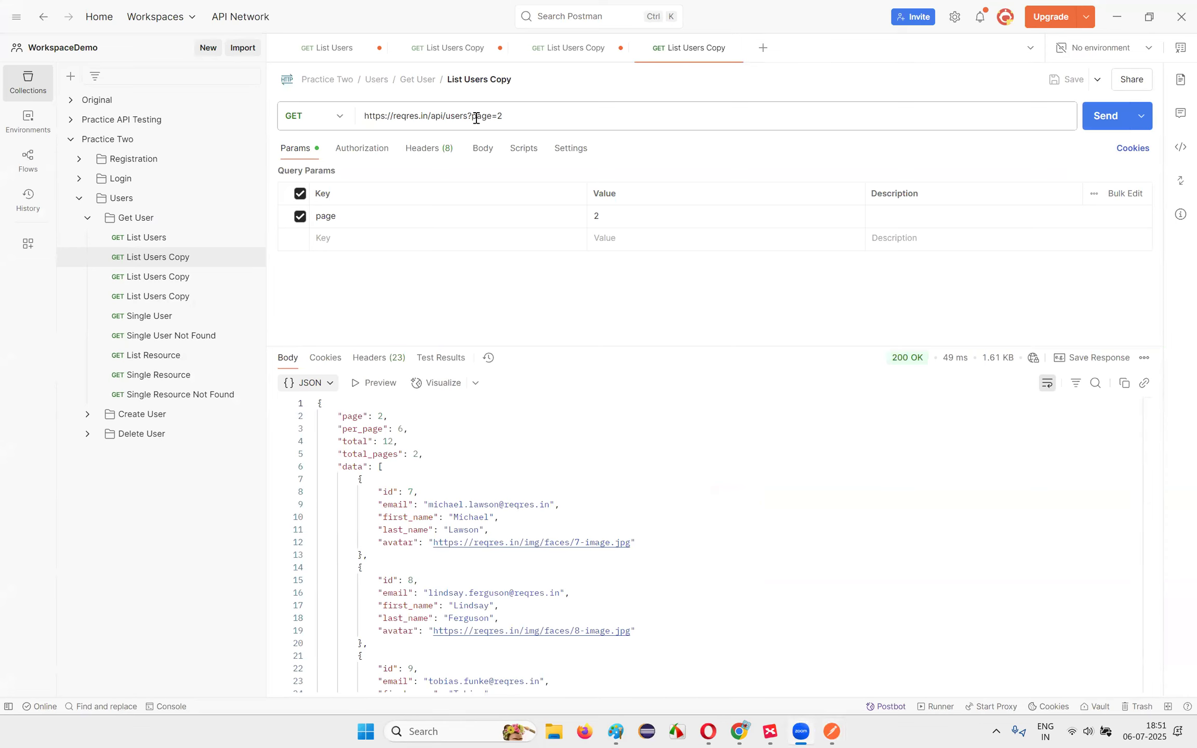
triple_click(364, 116)
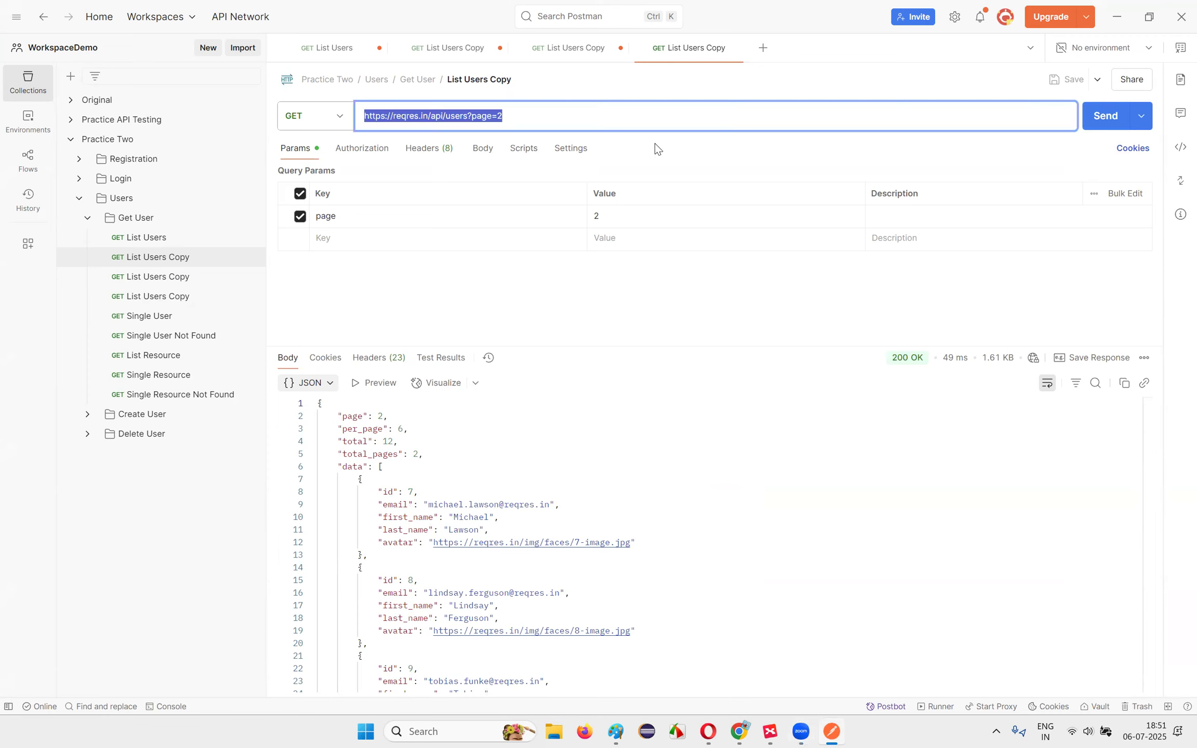
key(alt+Tab)
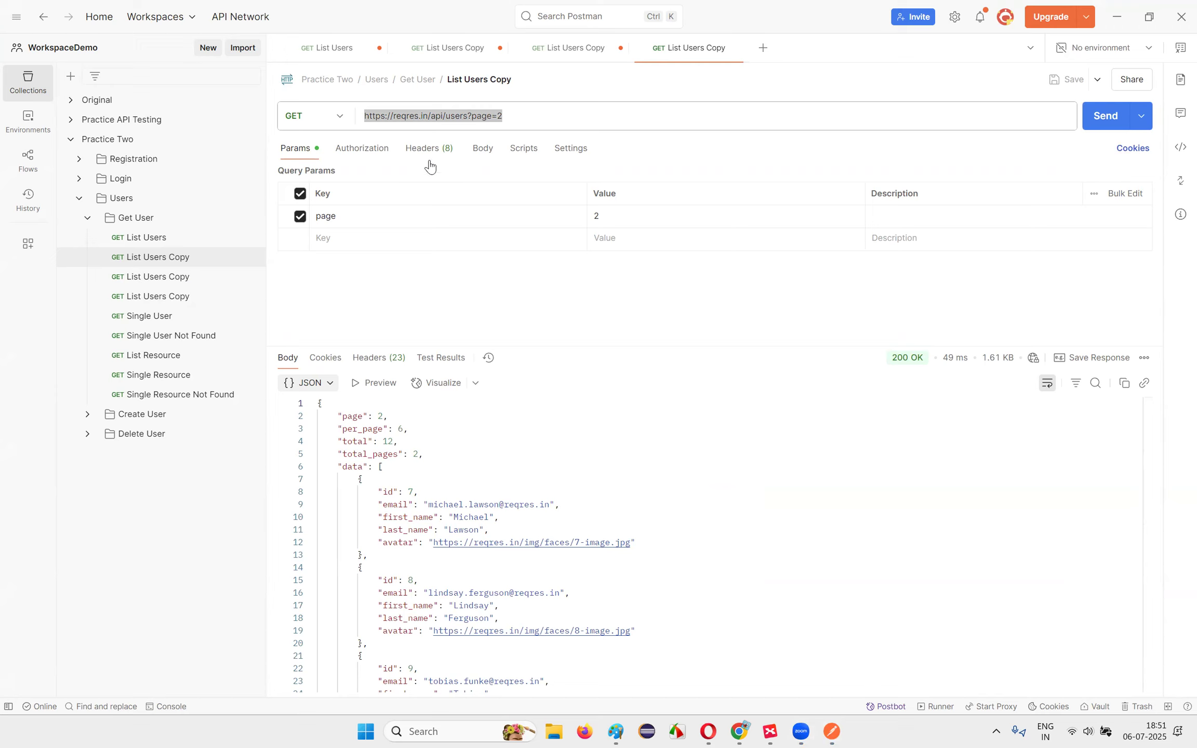
click(496, 118)
drag(472, 117, 369, 118)
click(528, 119)
click(366, 117)
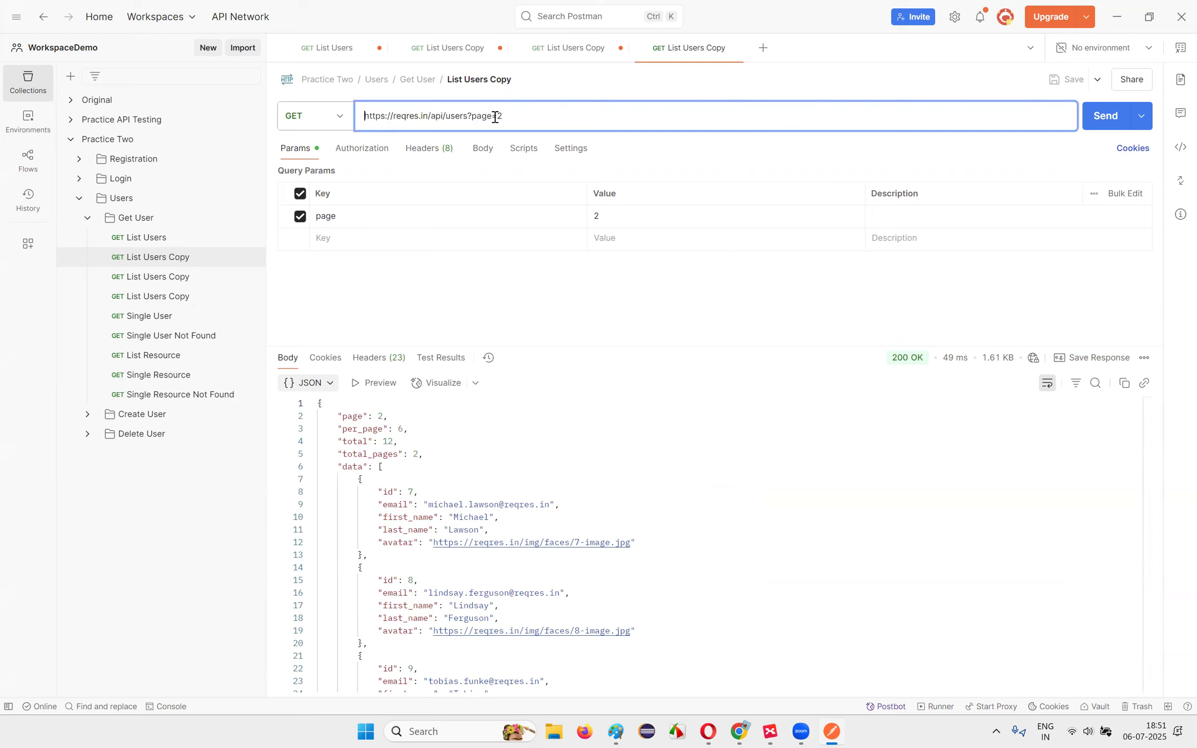
drag(472, 118, 540, 119)
click(528, 115)
click(541, 119)
drag(469, 115, 527, 115)
key(BackSpace)
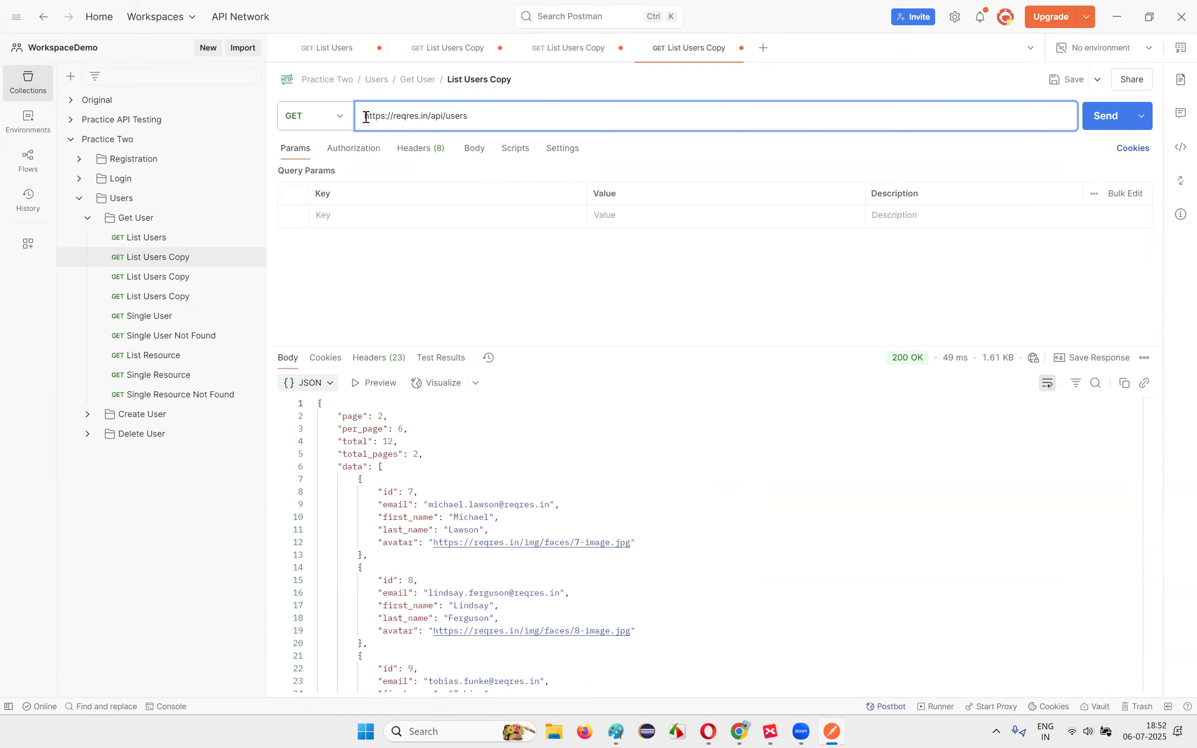
drag(366, 115, 470, 117)
Step: Add a page query parameter with value 2 in the Params table, restoring ?page=2 in the URL
click(294, 199)
click(343, 217)
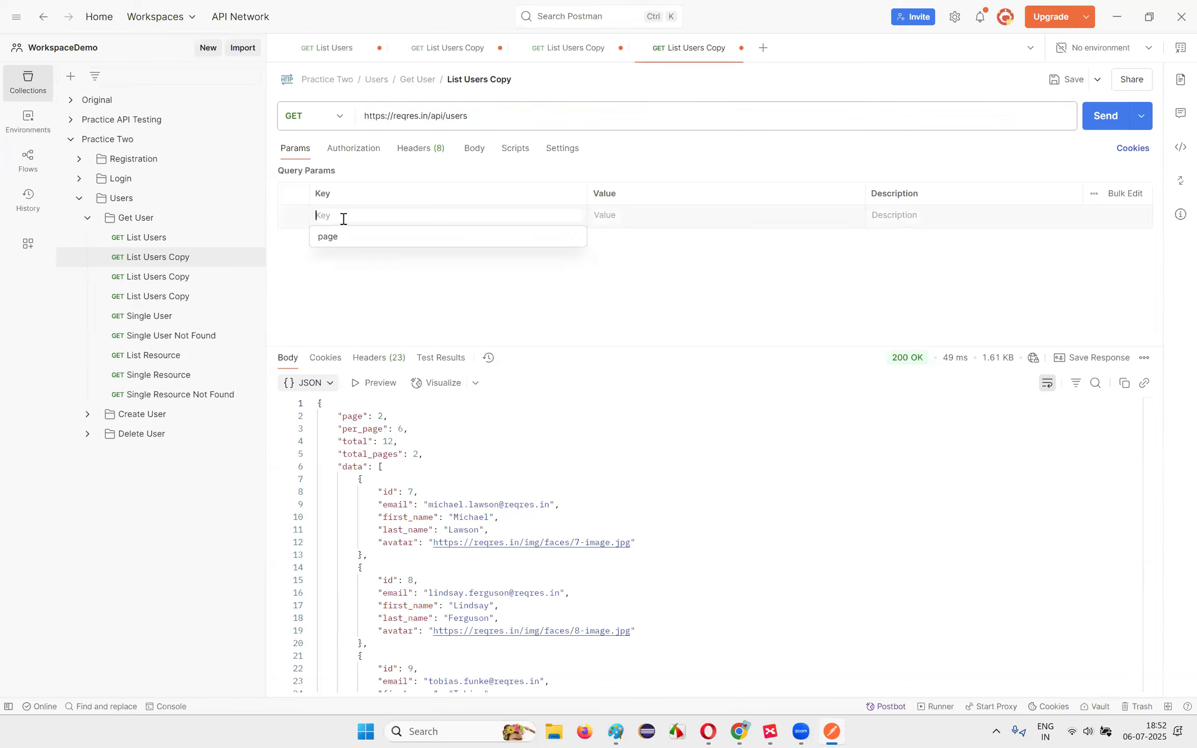
text(a)
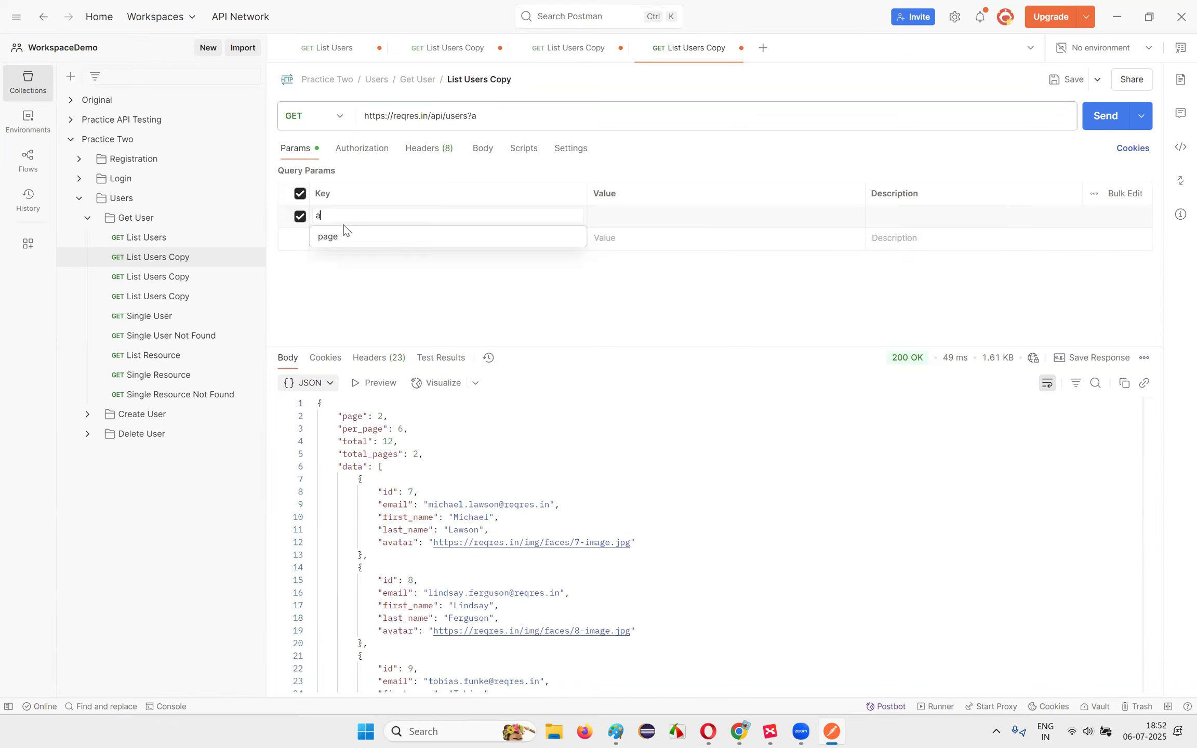
text(page)
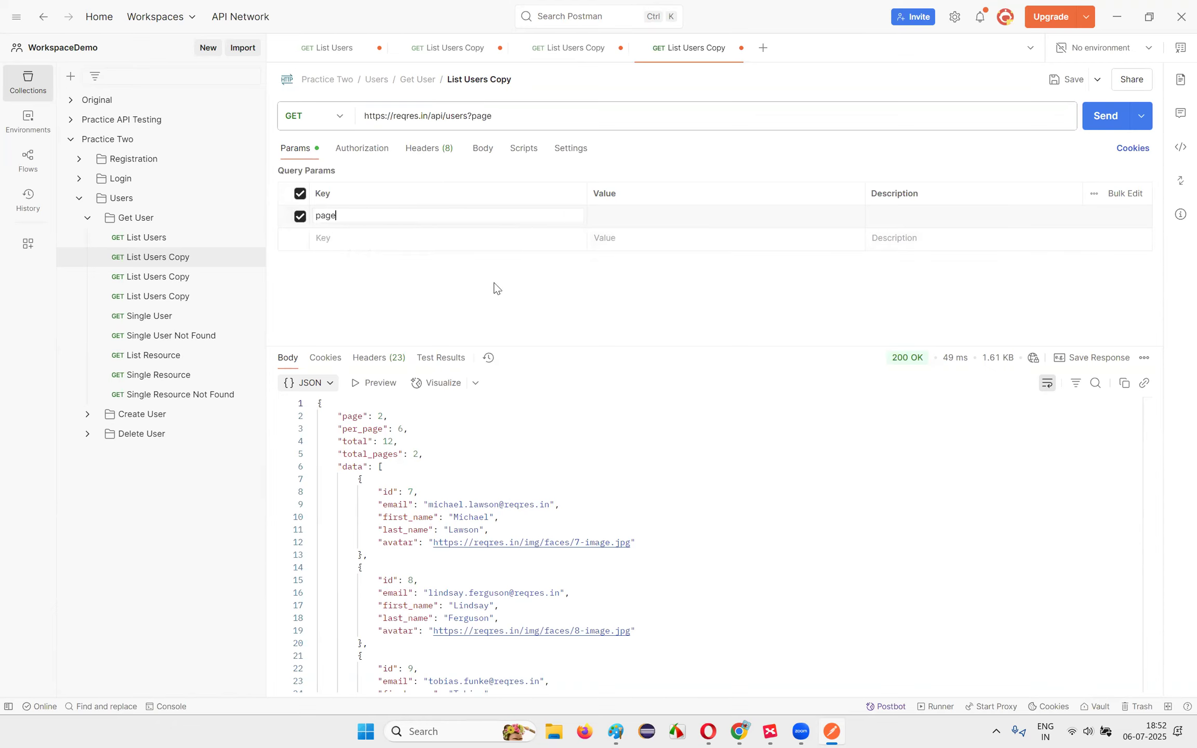
click(630, 215)
text(2)
drag(467, 115, 513, 118)
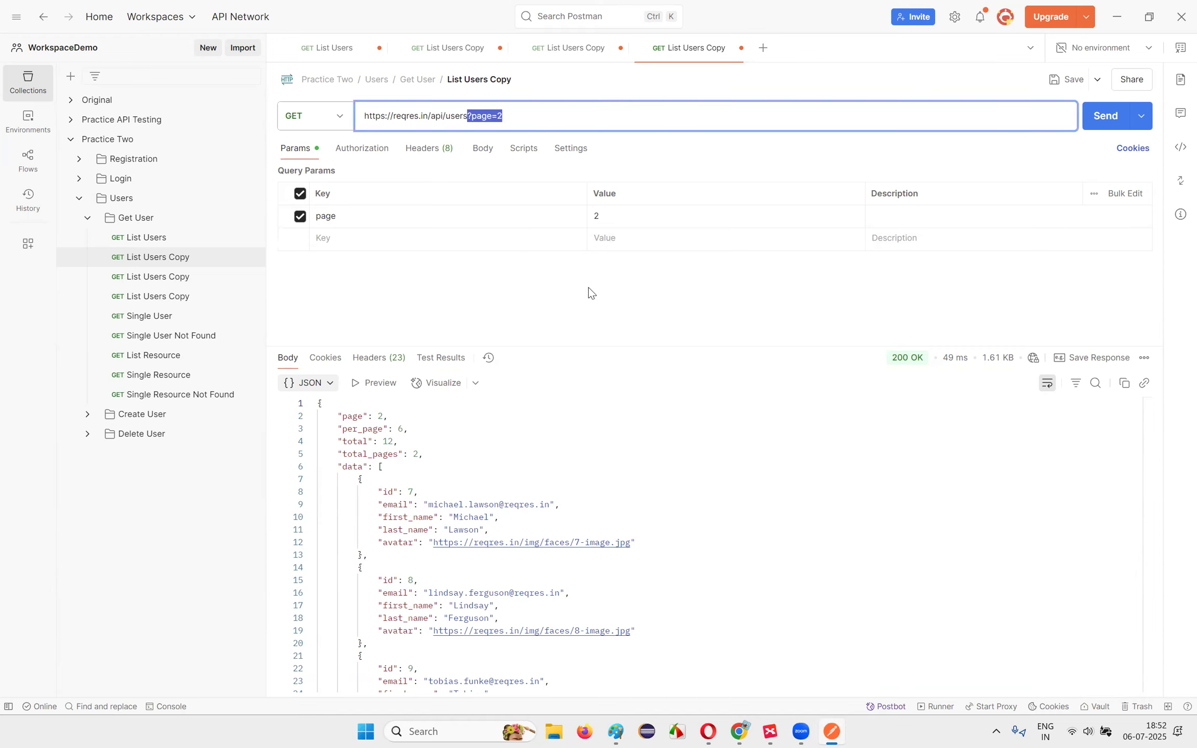
click(794, 345)
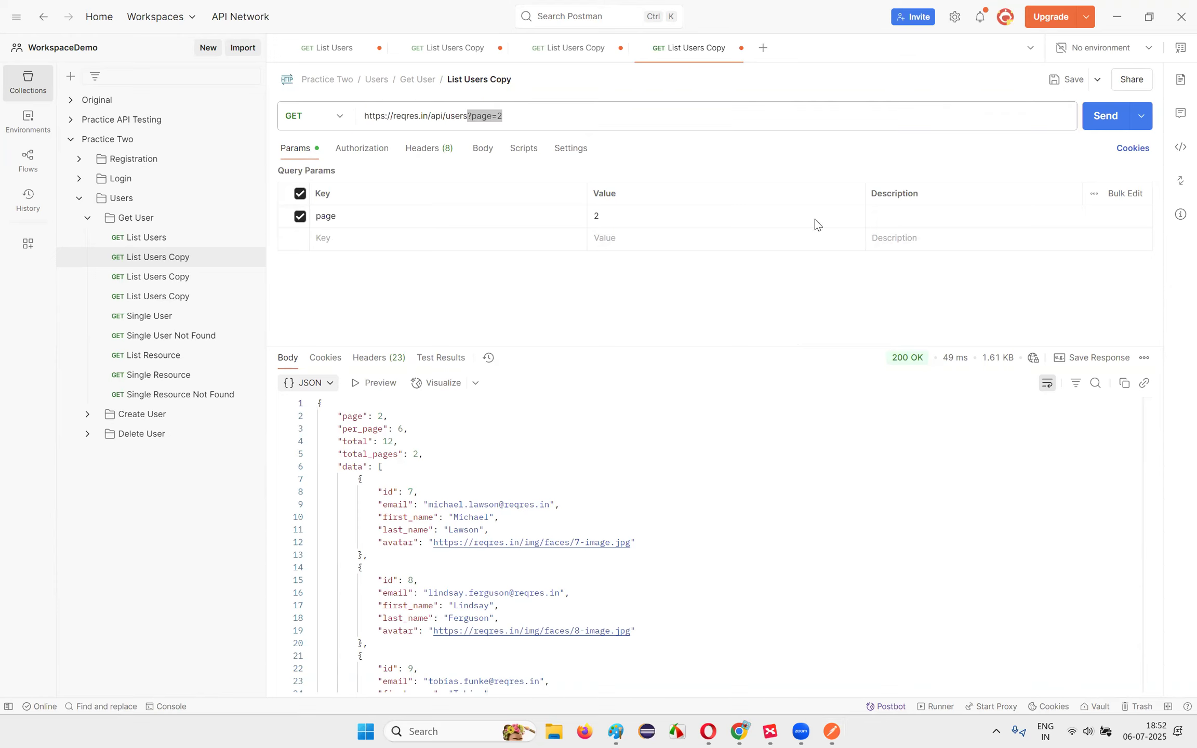
click(528, 298)
triple_click(477, 118)
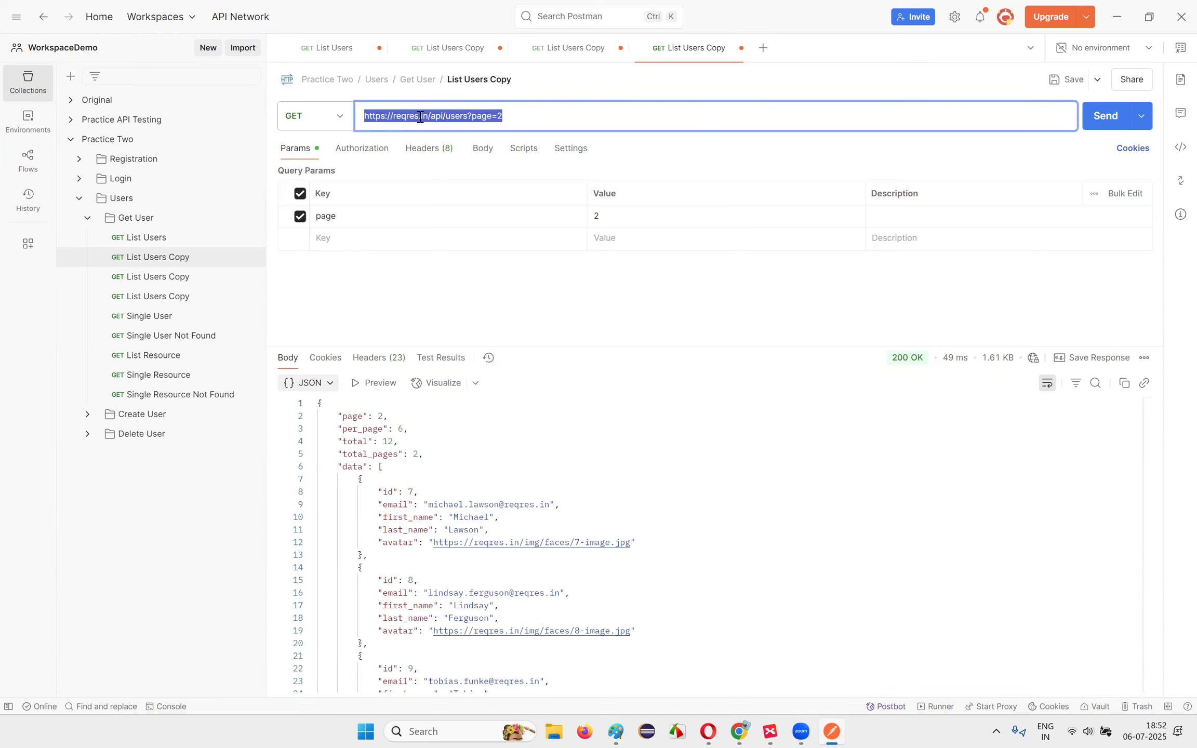
drag(471, 115, 523, 116)
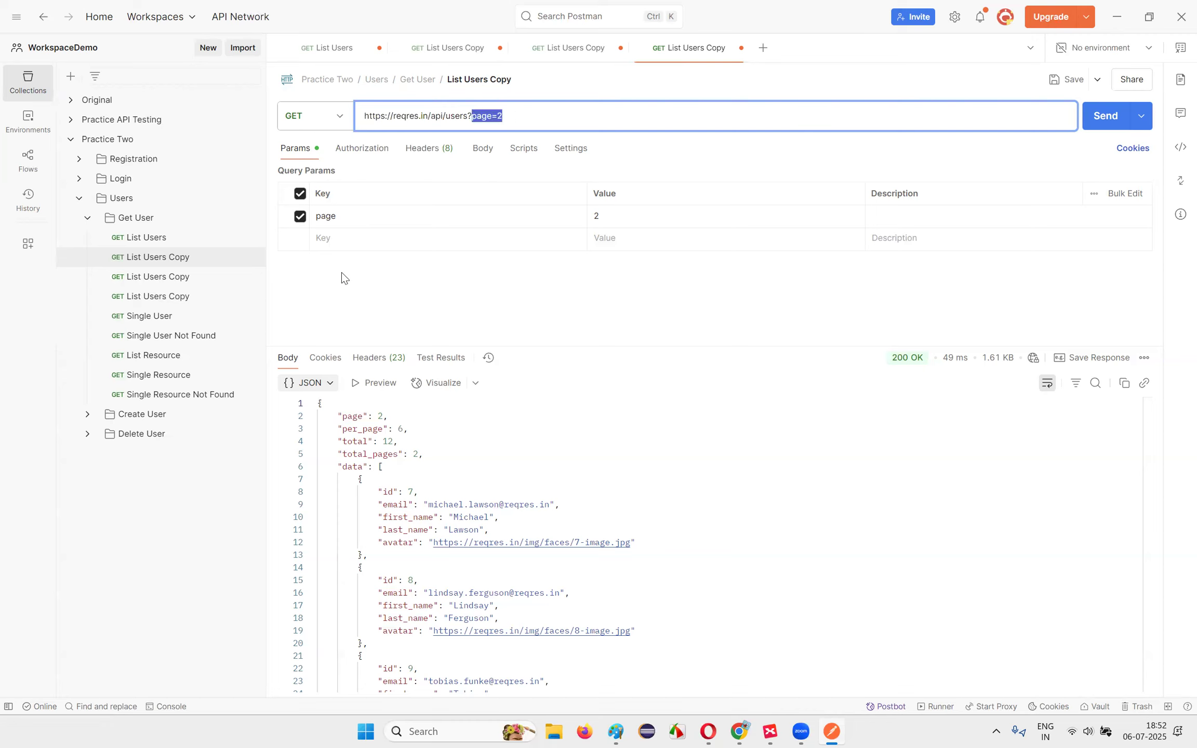
click(492, 116)
drag(469, 116, 502, 116)
click(569, 327)
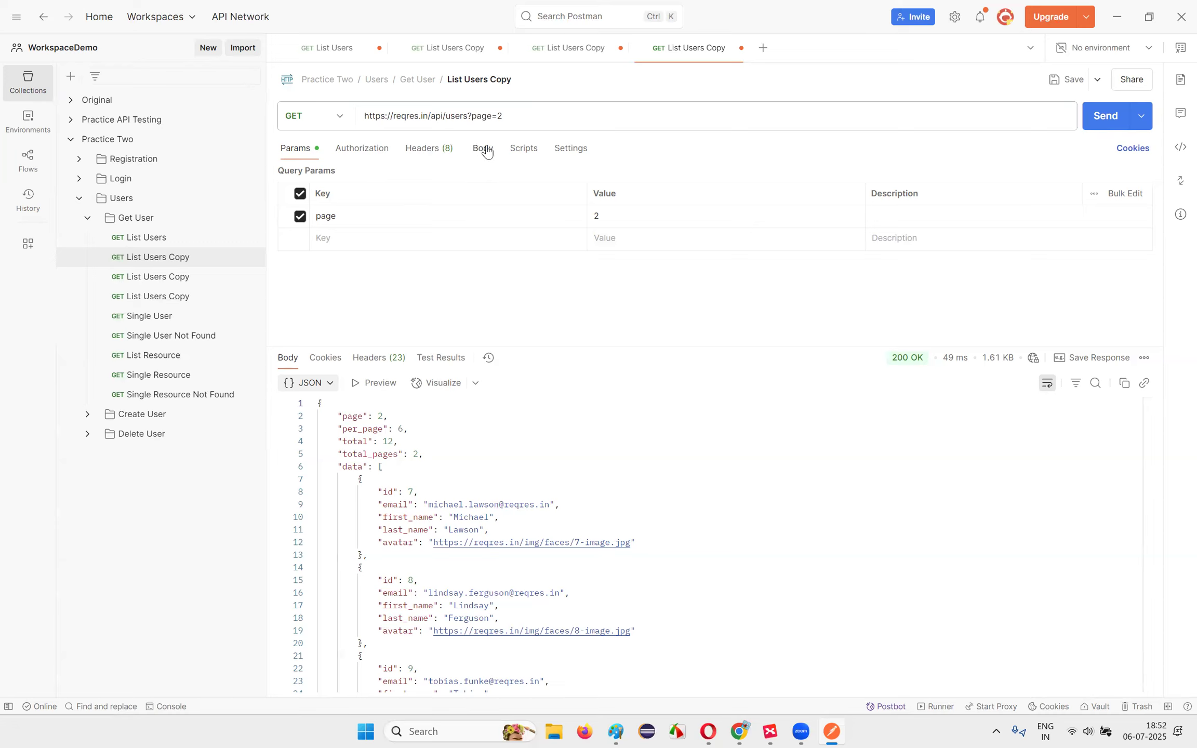
drag(469, 115, 518, 118)
click(515, 121)
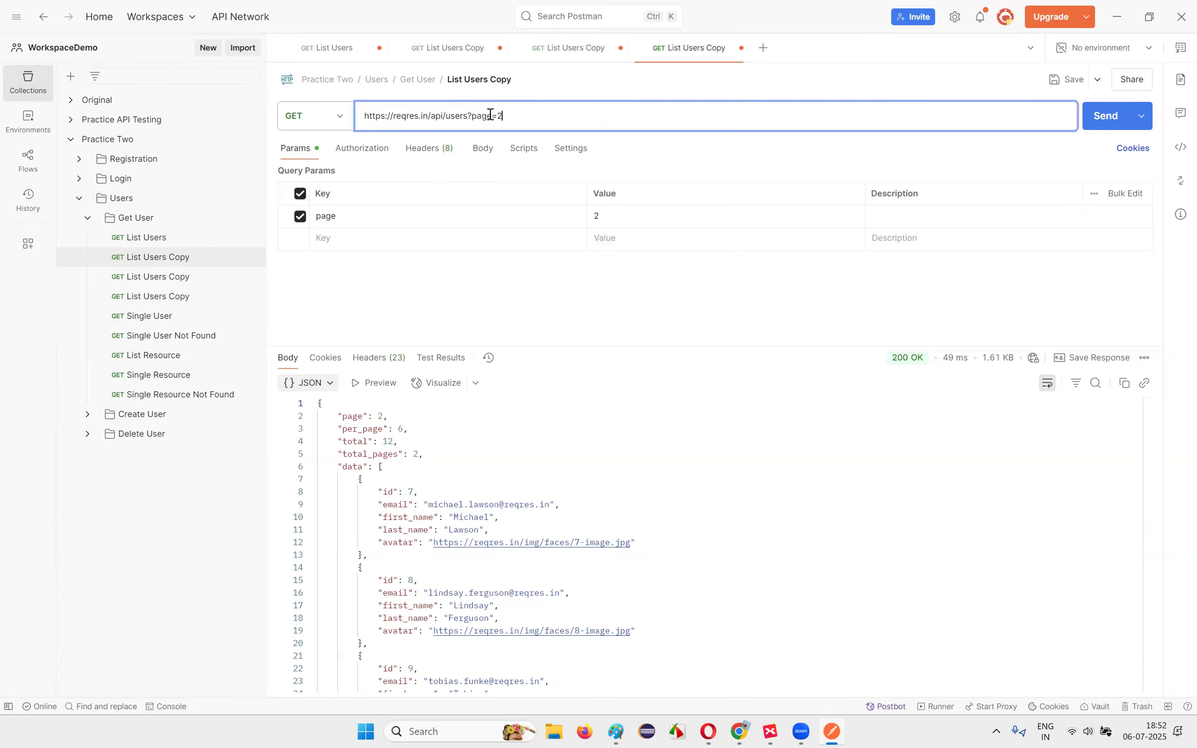
click(439, 319)
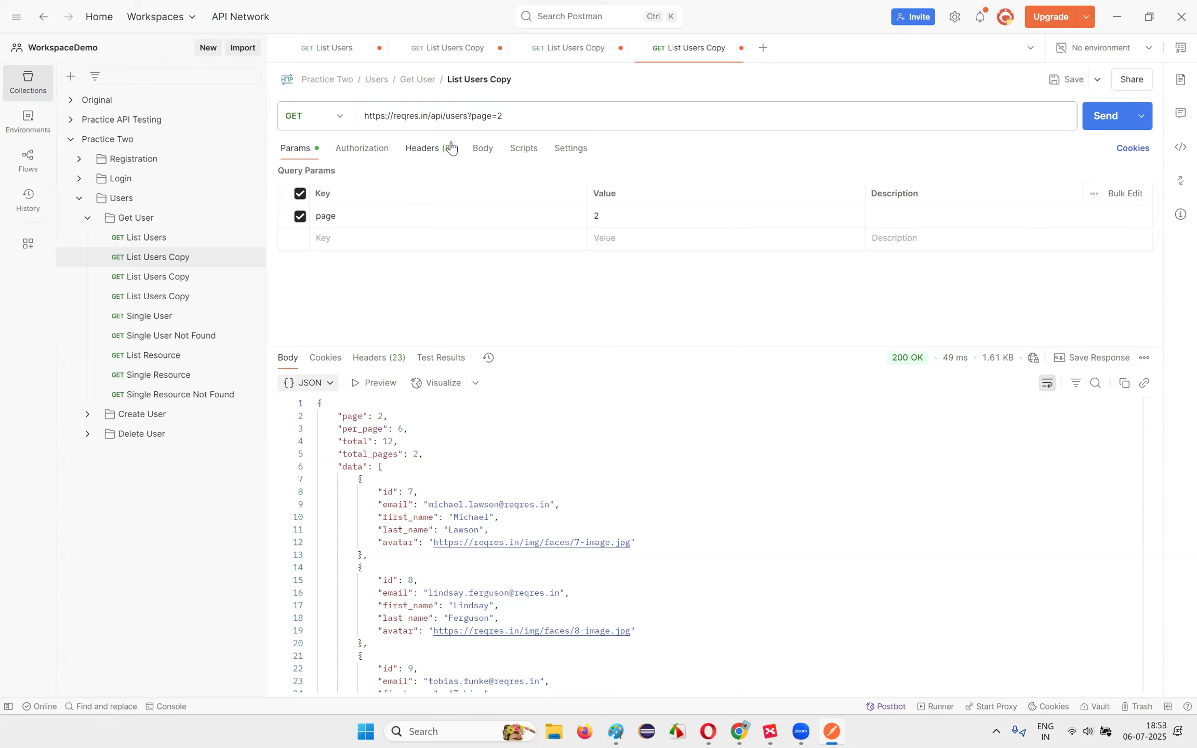
drag(468, 115, 509, 116)
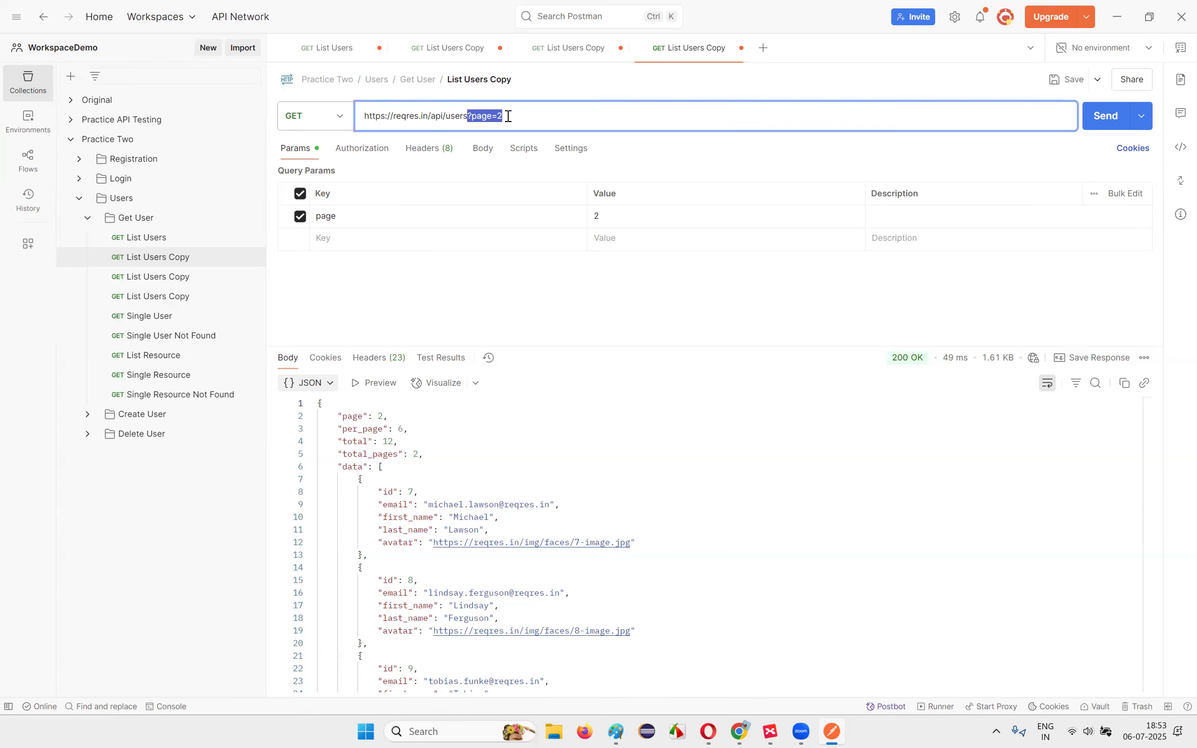
click(848, 335)
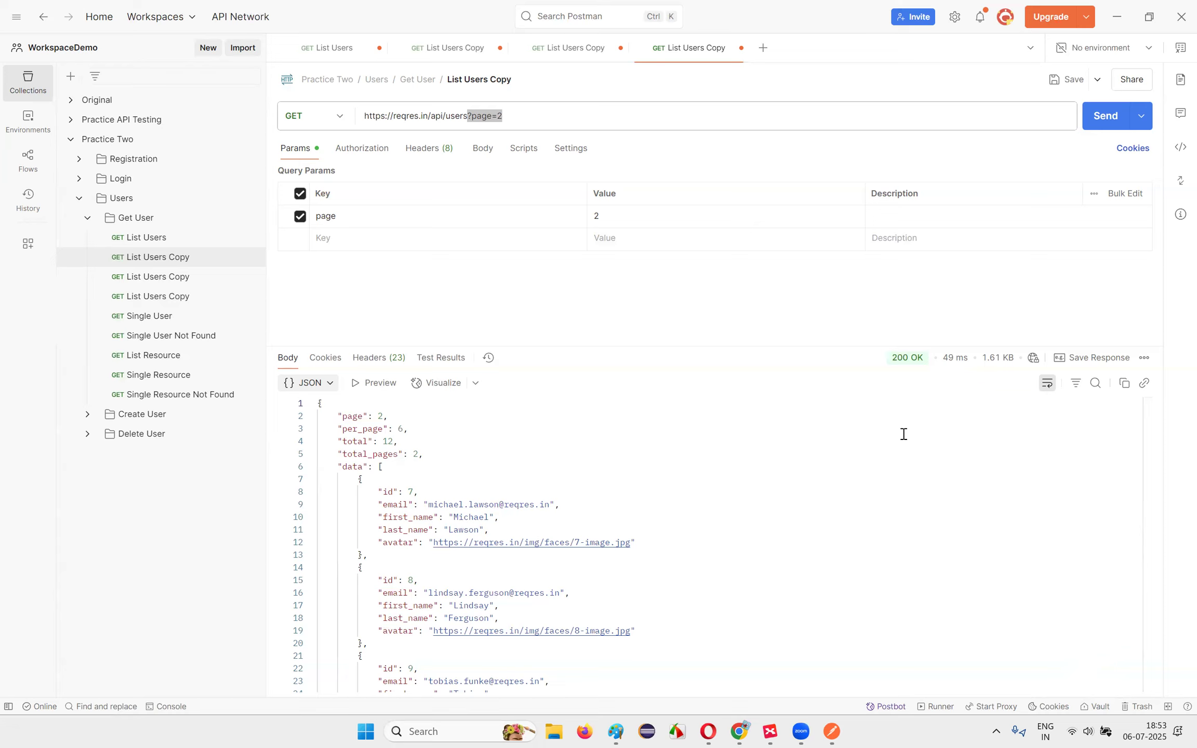
click(521, 119)
click(534, 310)
double_click(470, 115)
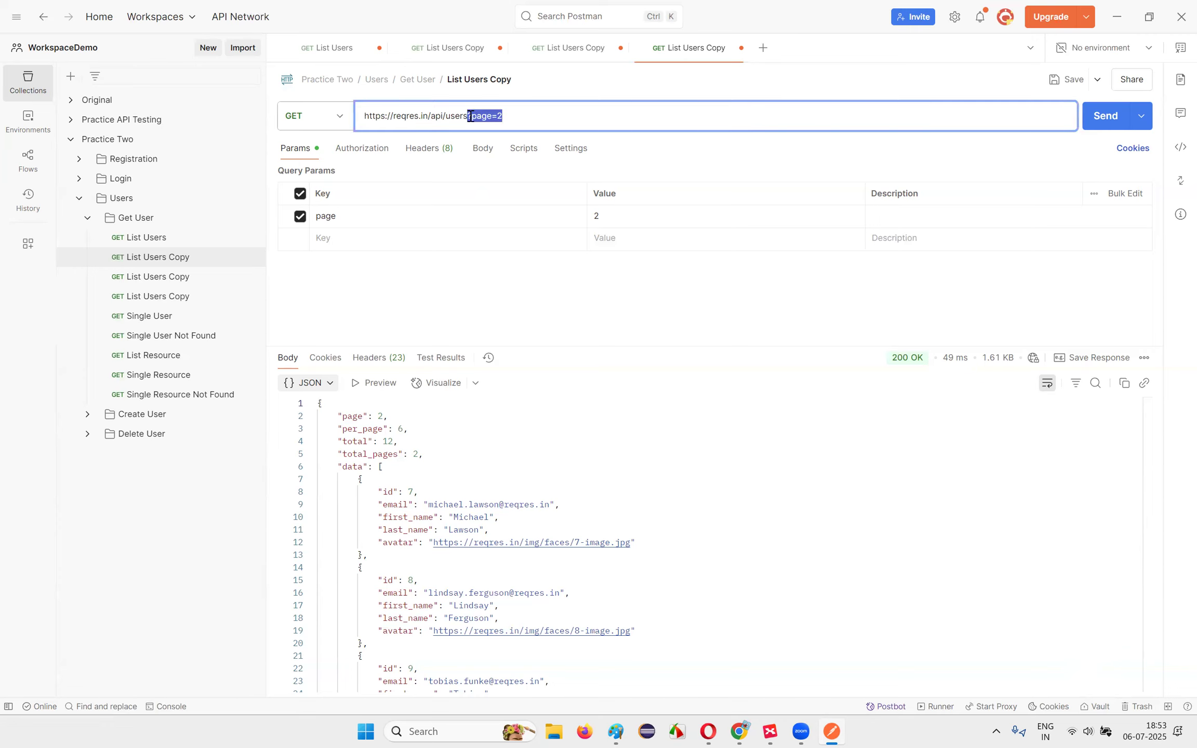
drag(470, 115, 329, 107)
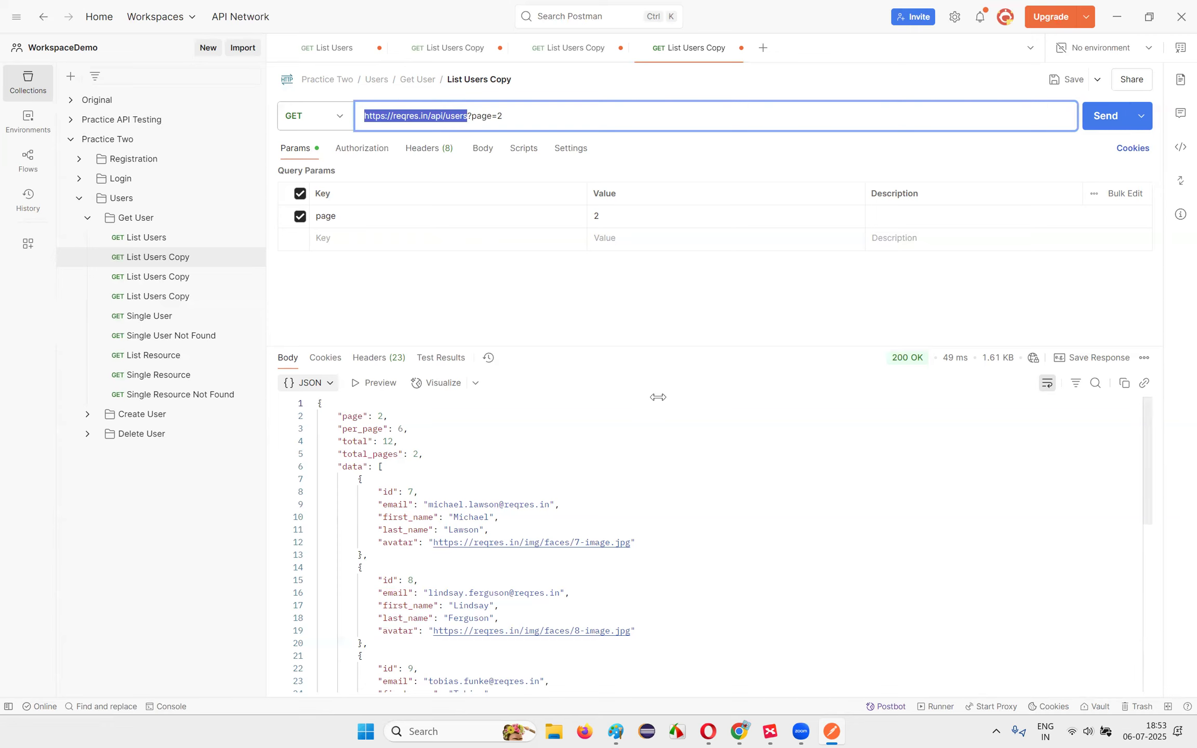
drag(504, 115, 363, 115)
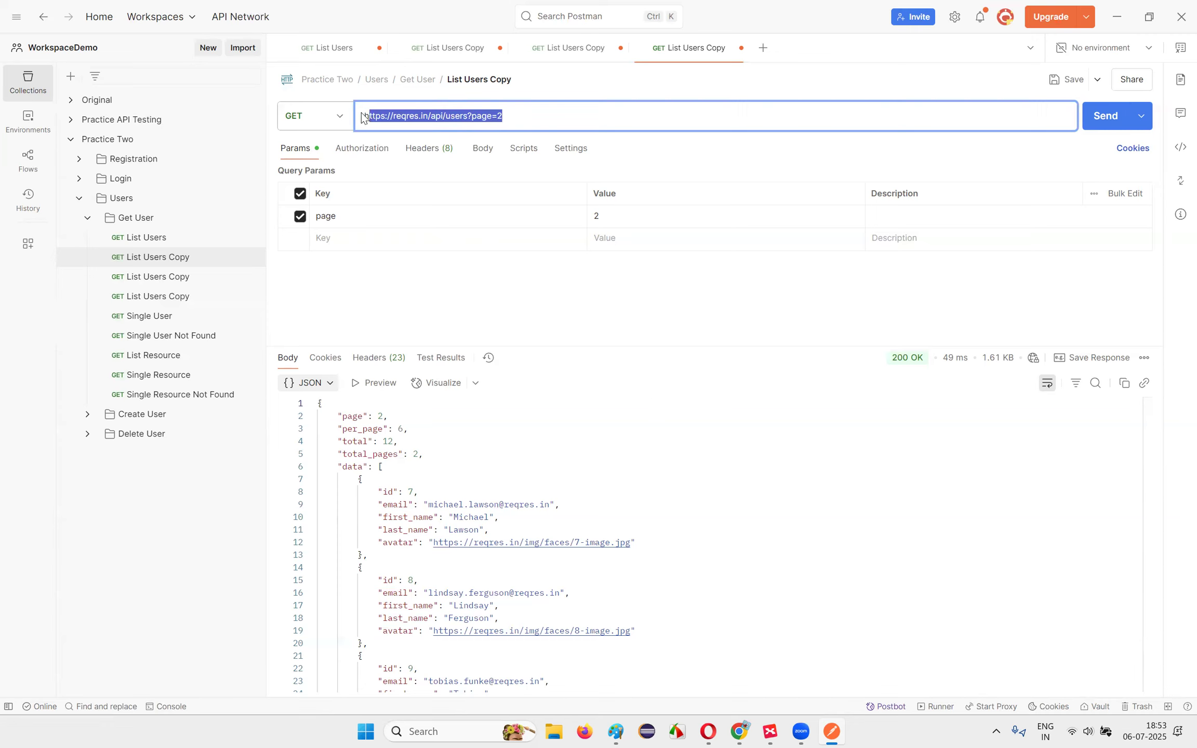
click(441, 311)
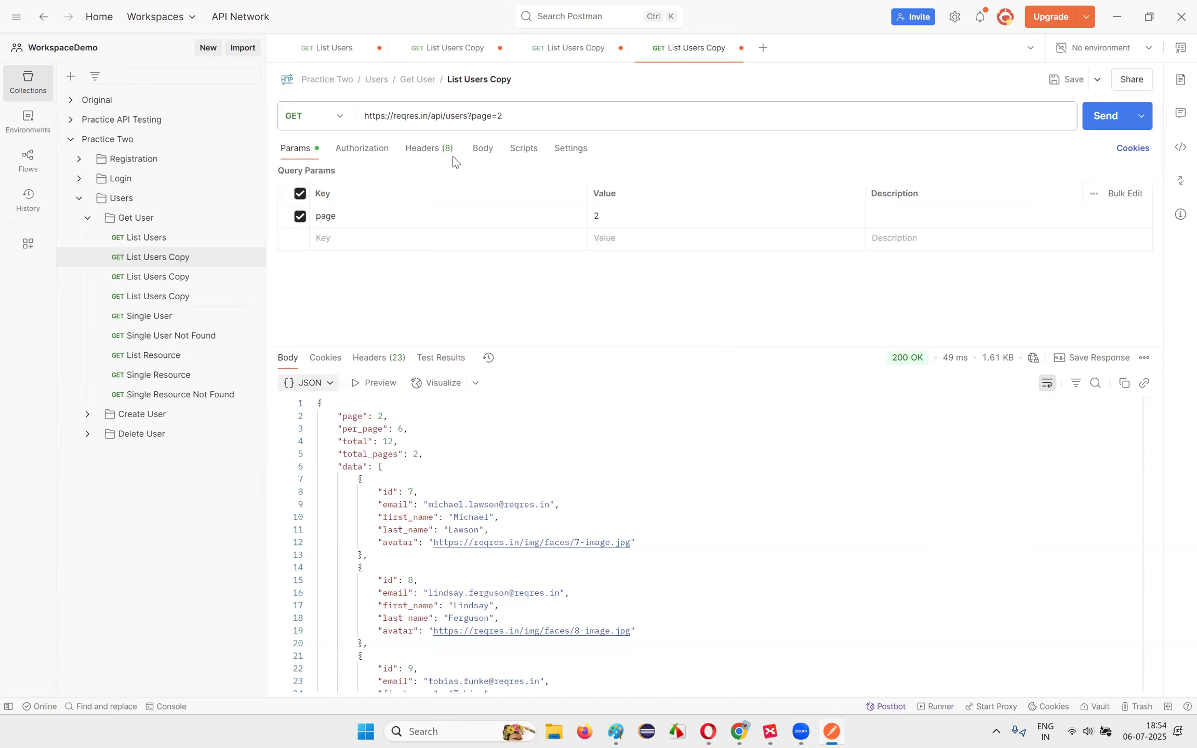
Step: Insert 000 before the page value to make page=00002 and send it, still getting 200 OK
click(476, 116)
click(476, 116)
drag(473, 116, 515, 118)
click(515, 119)
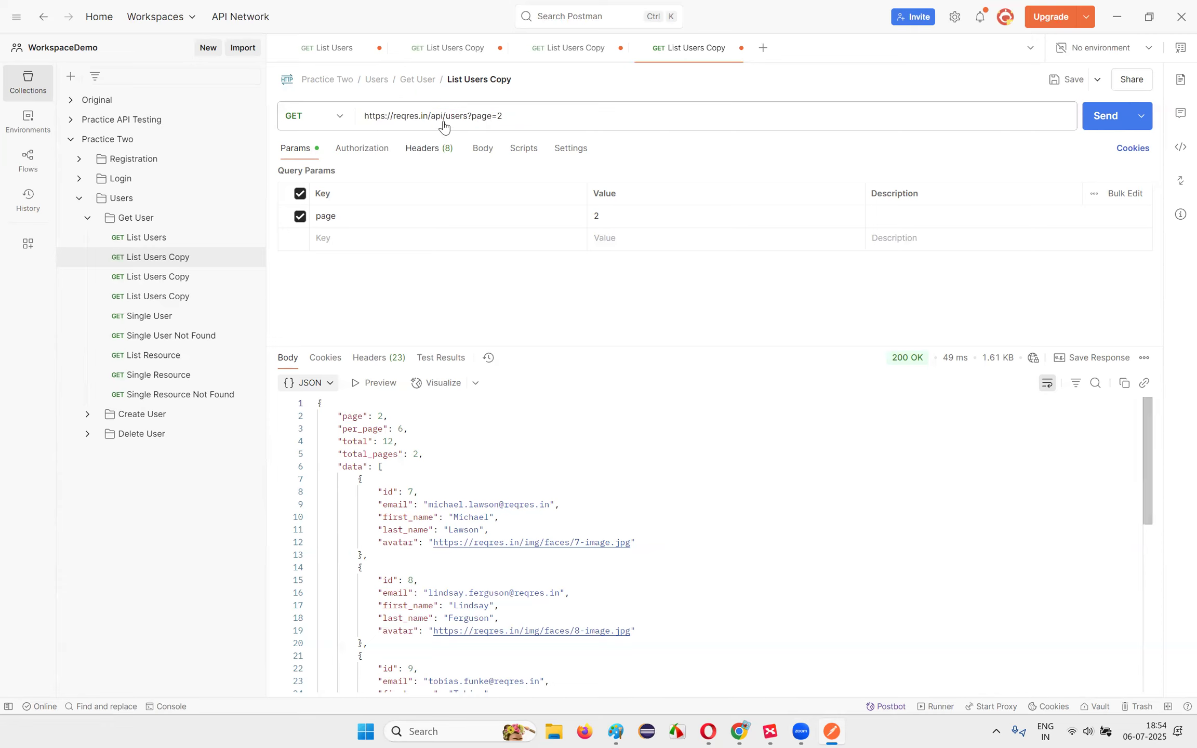
drag(471, 116, 505, 119)
click(500, 116)
double_click(502, 117)
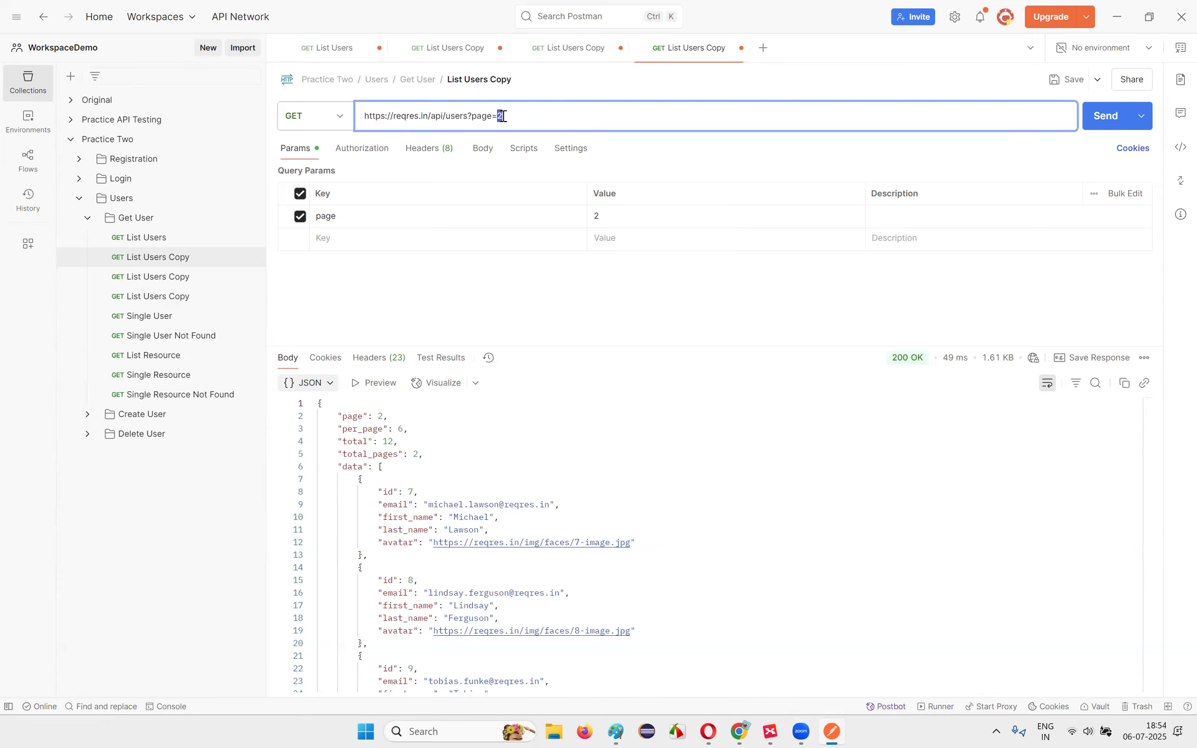
click(522, 116)
text(0000)
click(1105, 125)
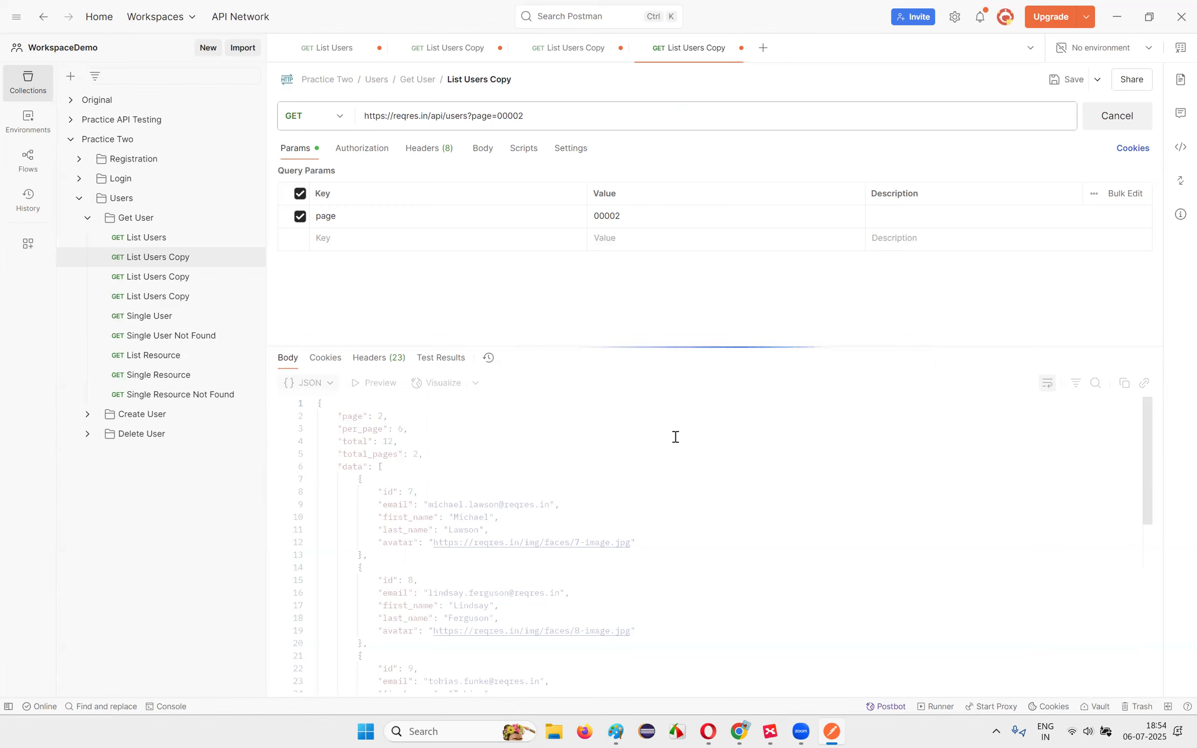
double_click(525, 116)
drag(497, 116, 517, 117)
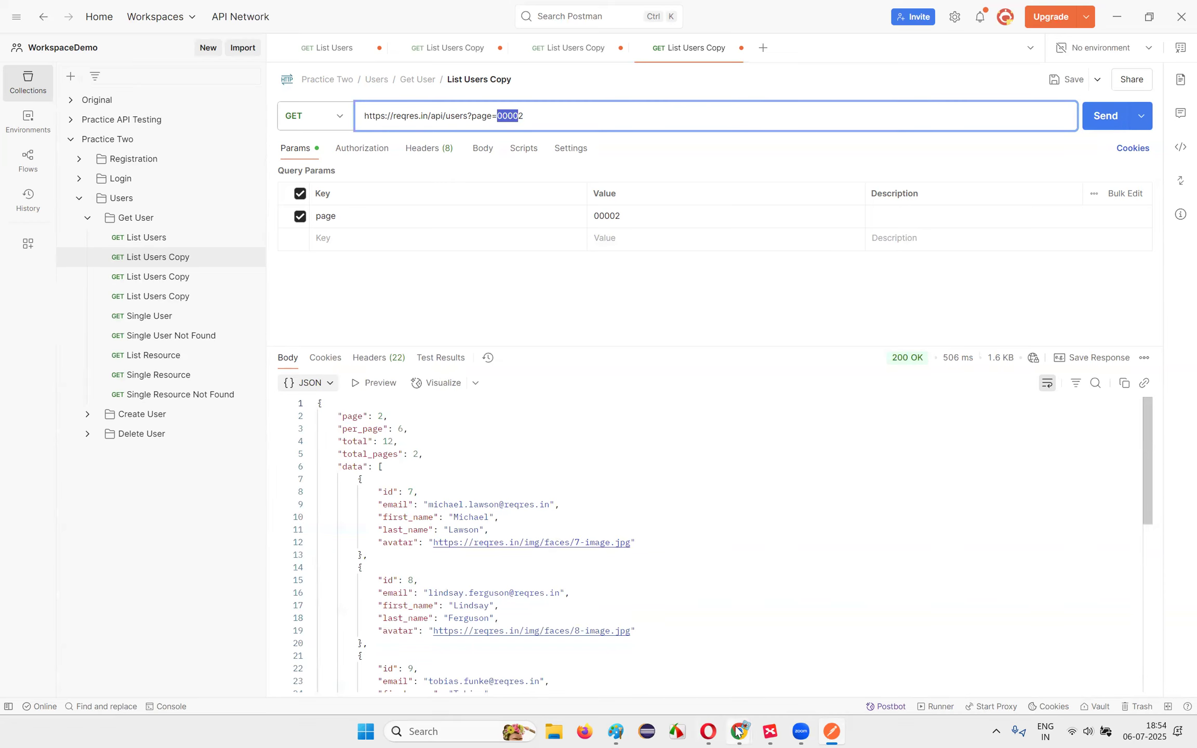
mouse_move(745, 731)
click(686, 676)
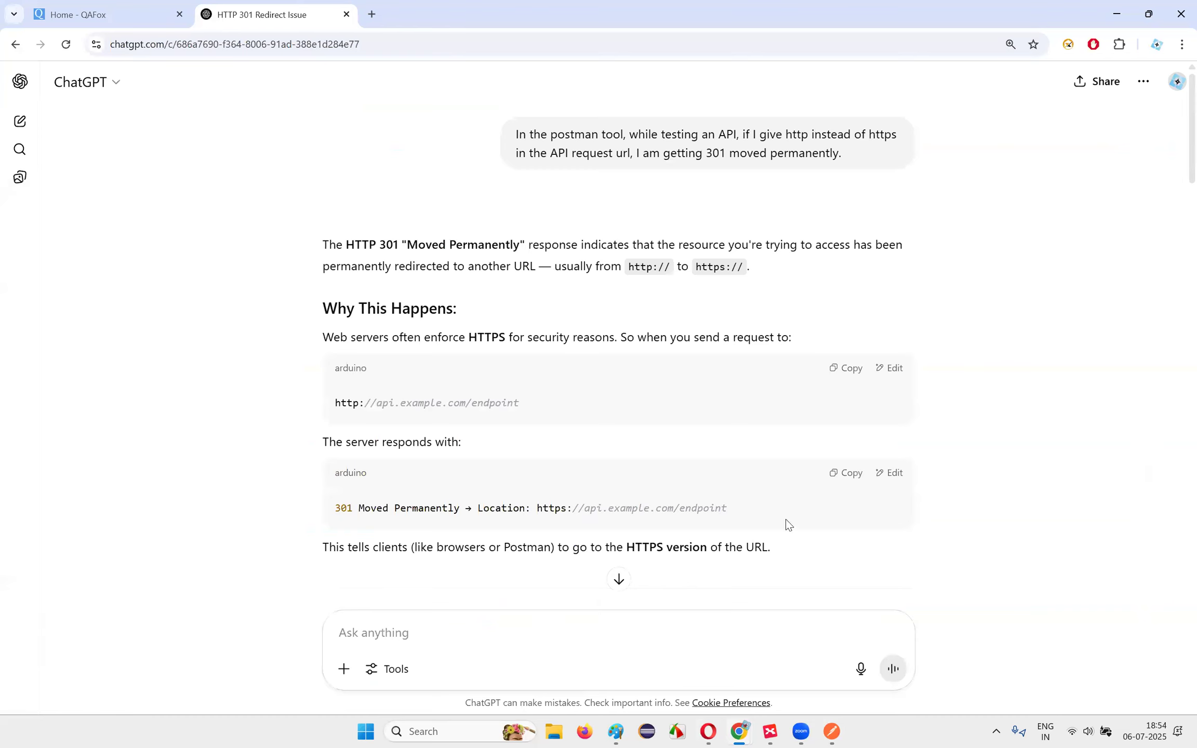
click(705, 732)
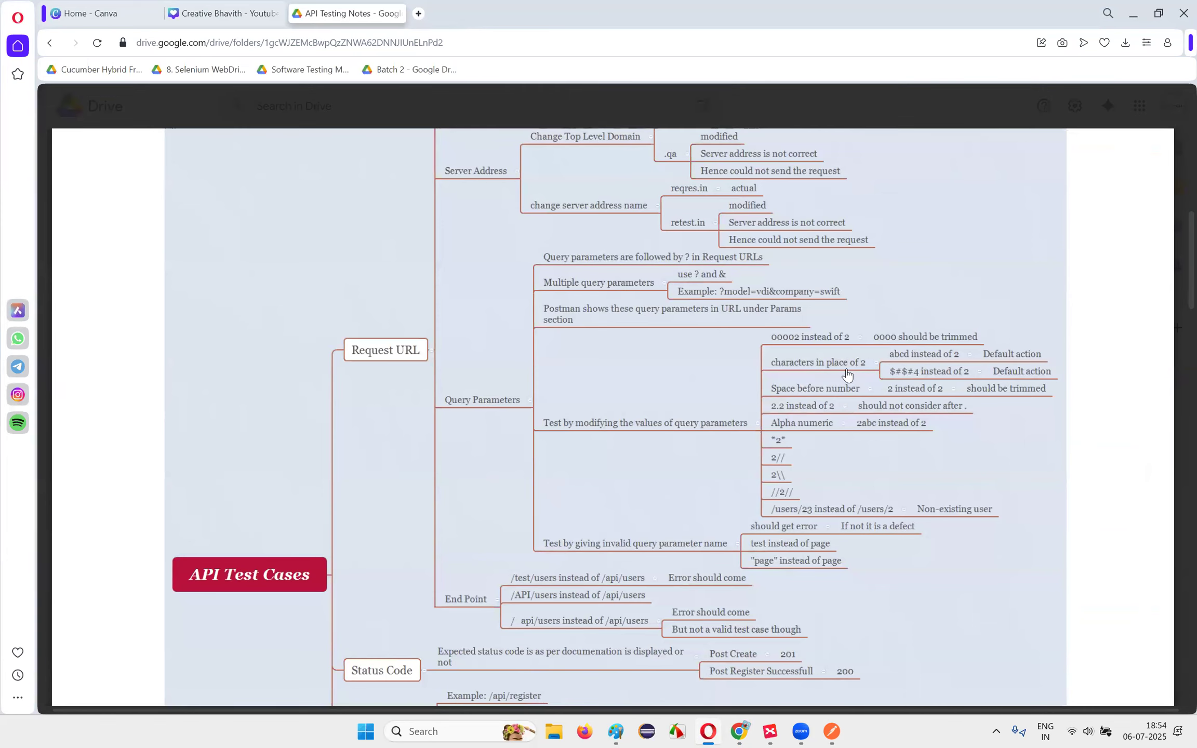
click(832, 730)
double_click(512, 116)
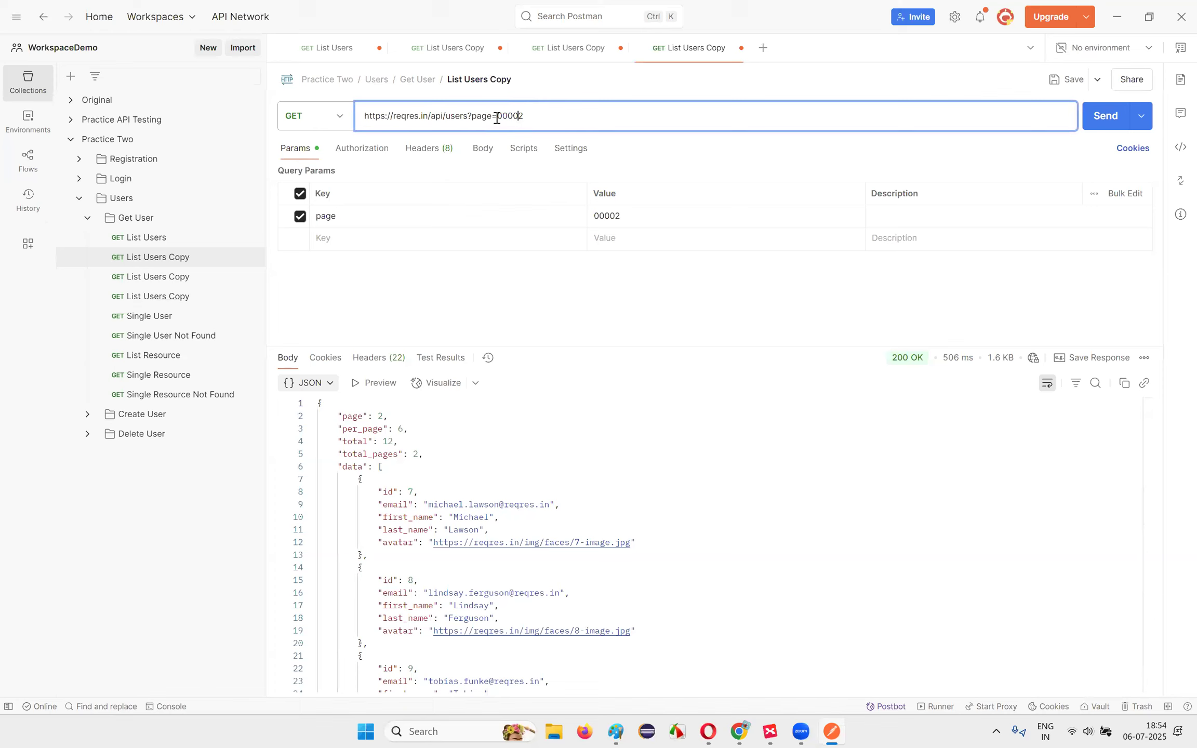
Step: Change the page value to abc and send, checking total_pages in the 200 OK response
text(abc)
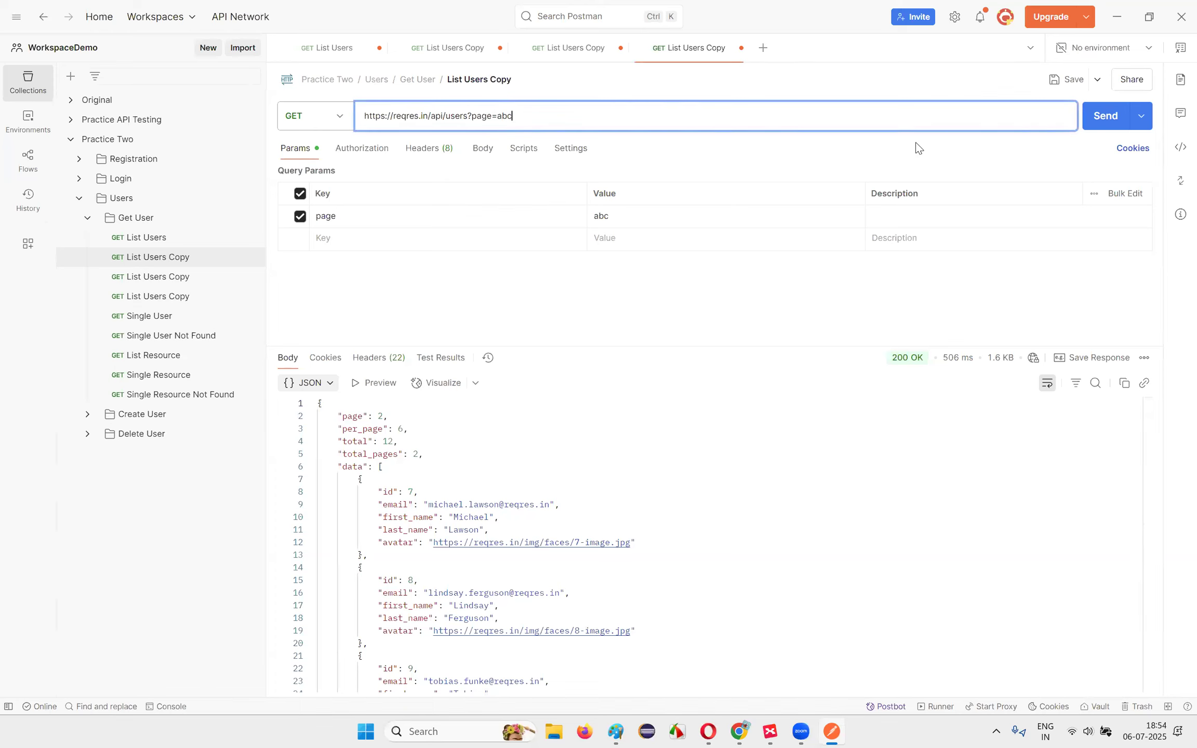
click(1106, 115)
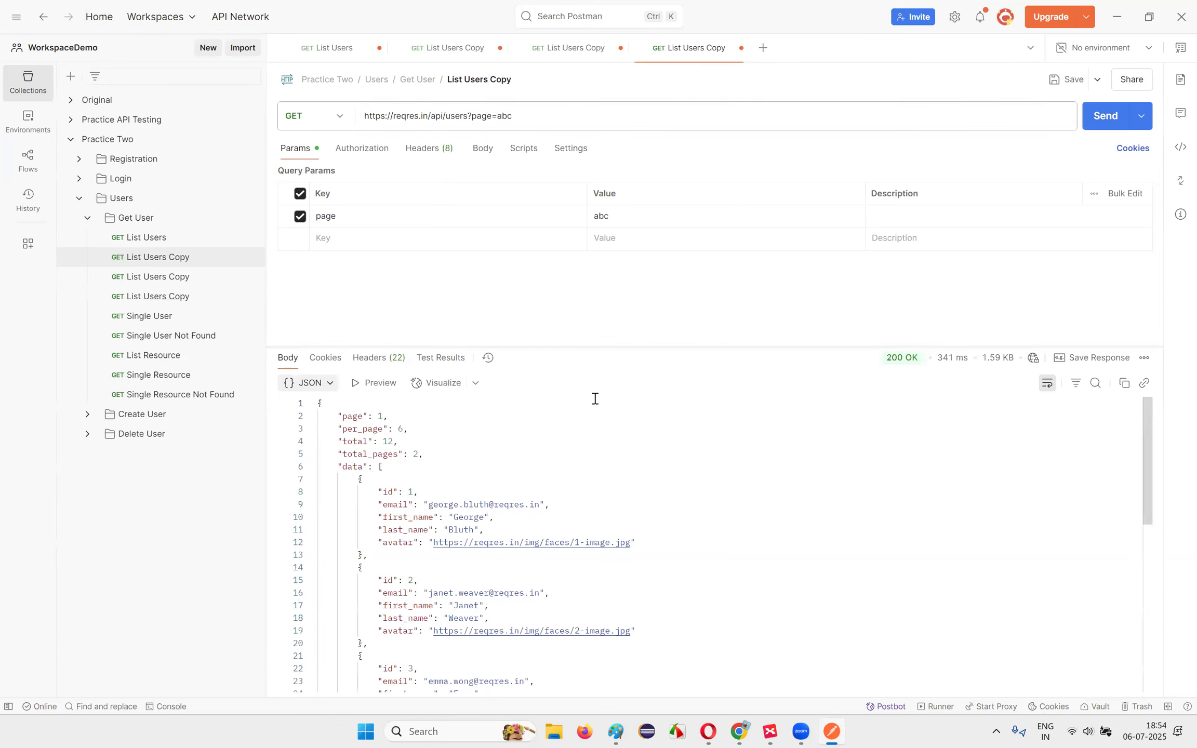
scroll(457, 509, down, 3)
scroll(452, 519, up, 3)
click(451, 454)
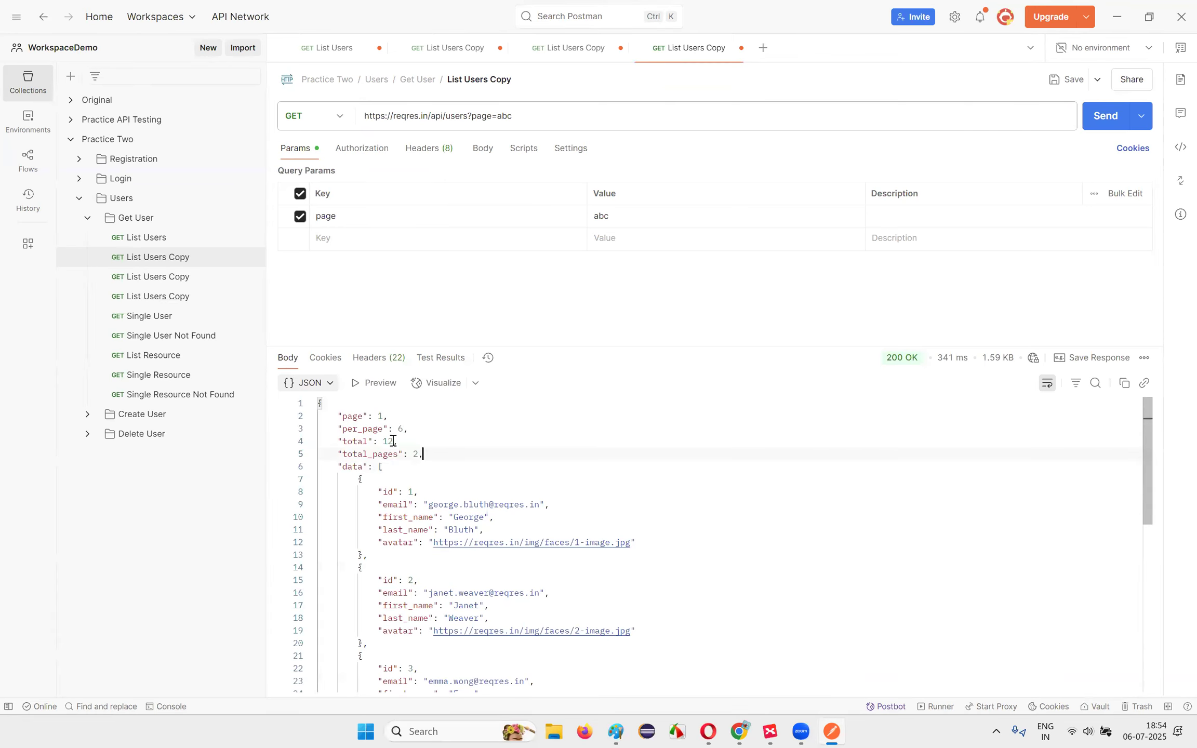
Step: Switch the page value back to 2 and send, checking the page field in the response
drag(496, 116, 511, 116)
text(2)
click(1104, 115)
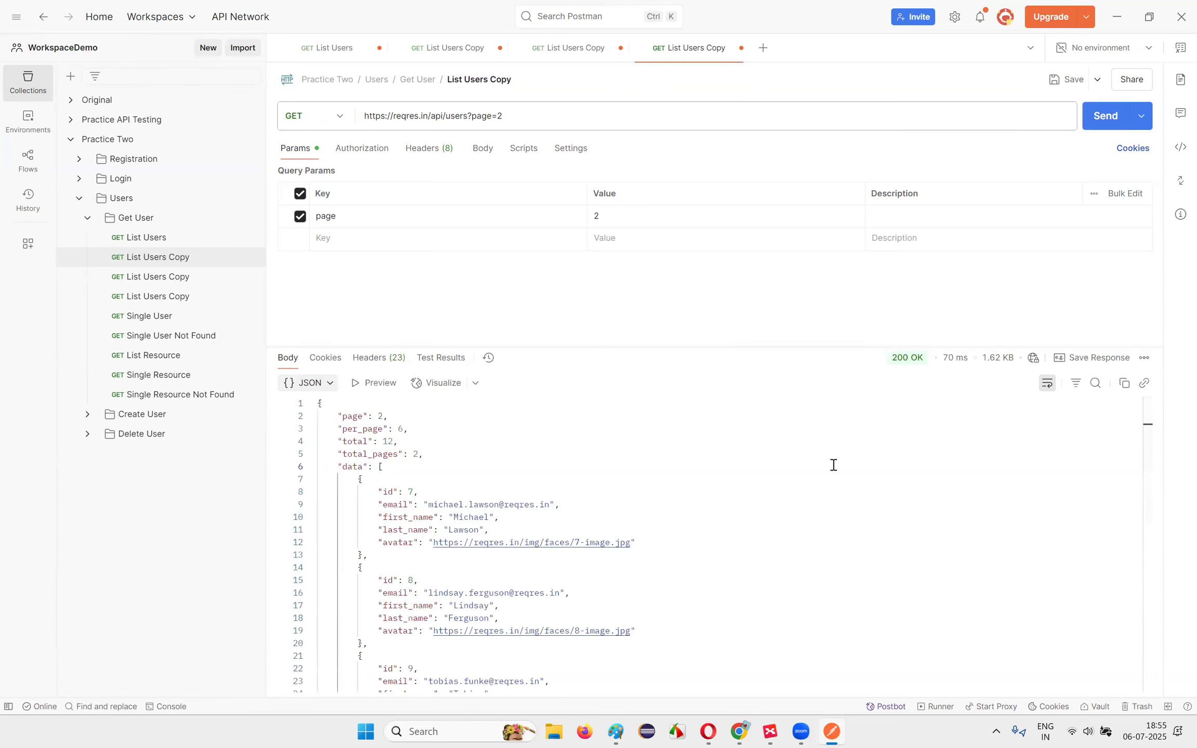
drag(342, 416, 389, 416)
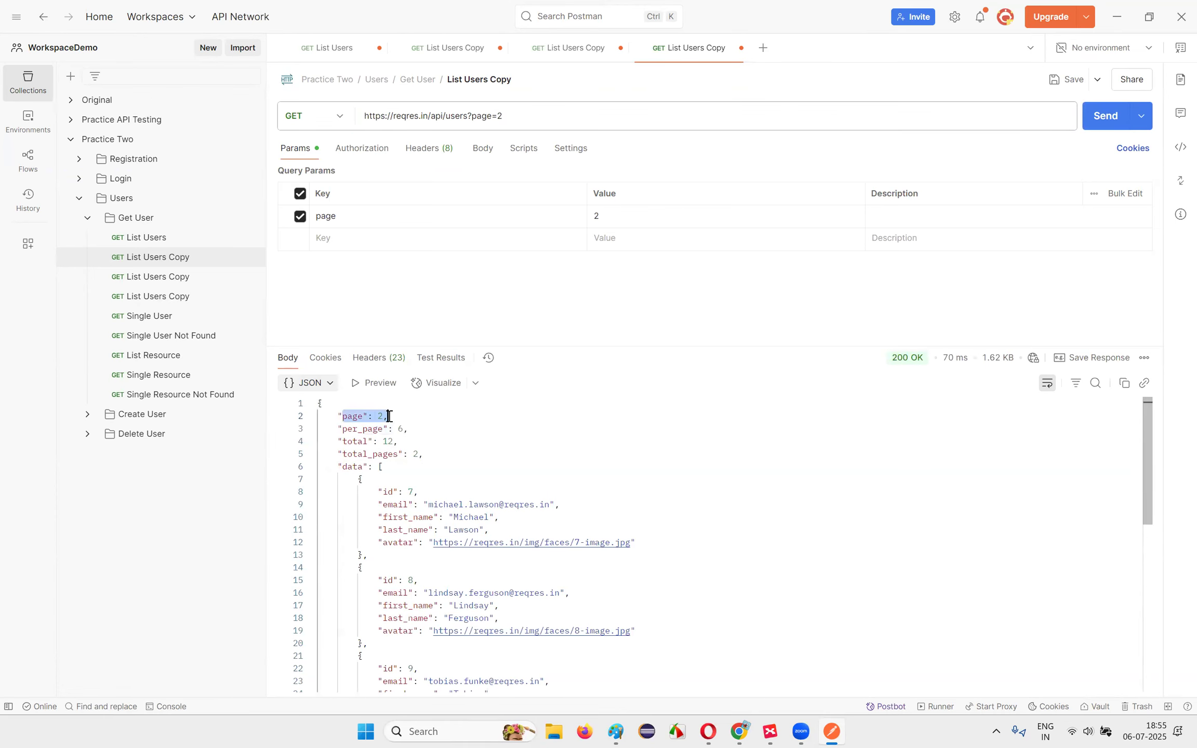
scroll(440, 526, down, 10)
scroll(440, 608, up, 10)
Step: Set page to abc again and send; the response falls back to page 1
double_click(500, 116)
text(abc)
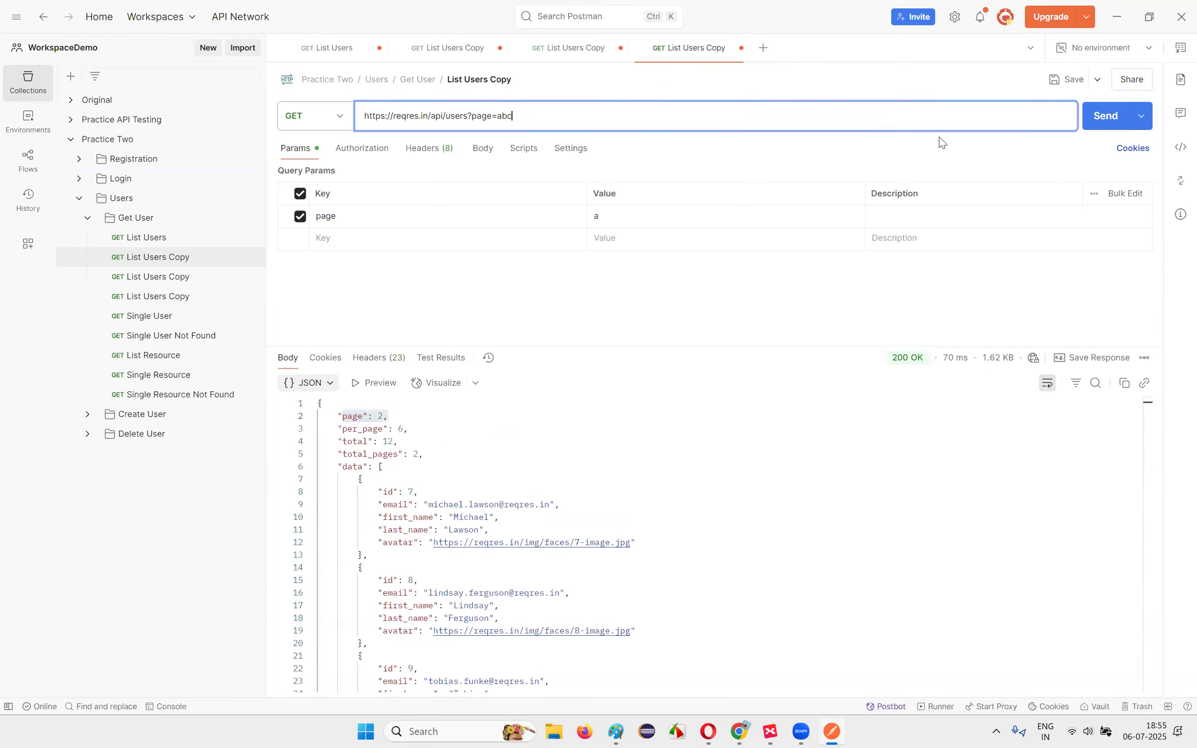
click(1101, 116)
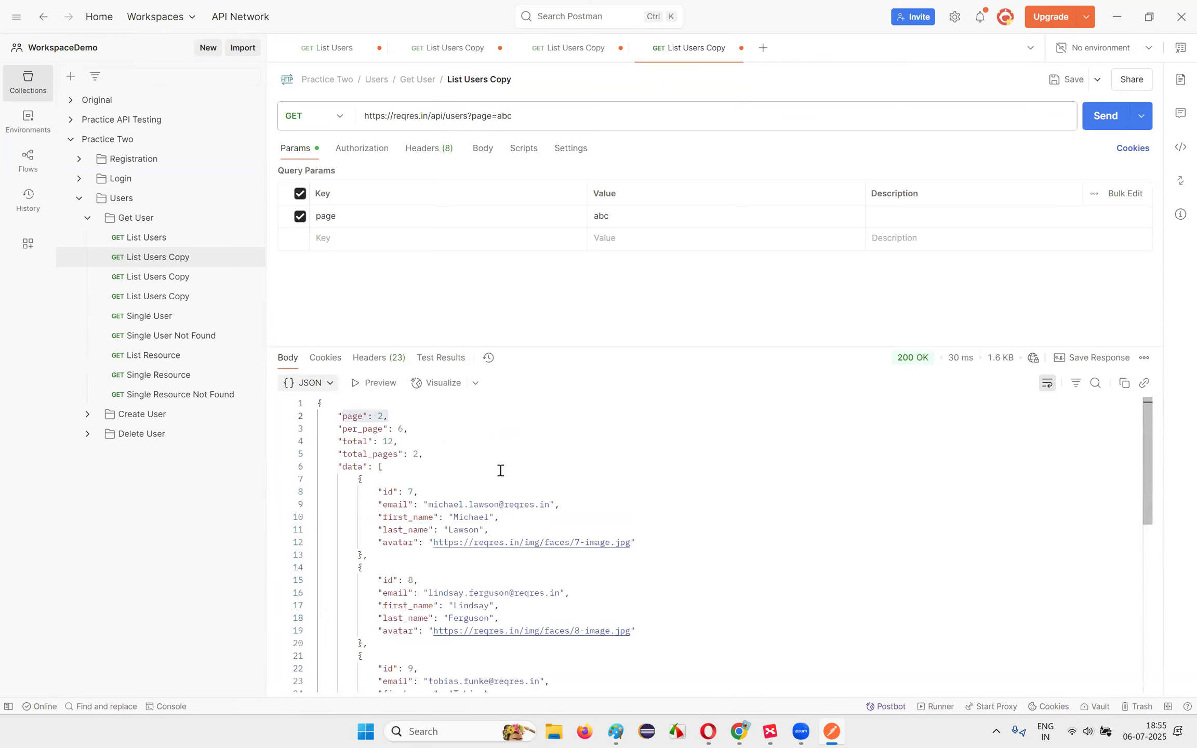
drag(344, 419, 400, 418)
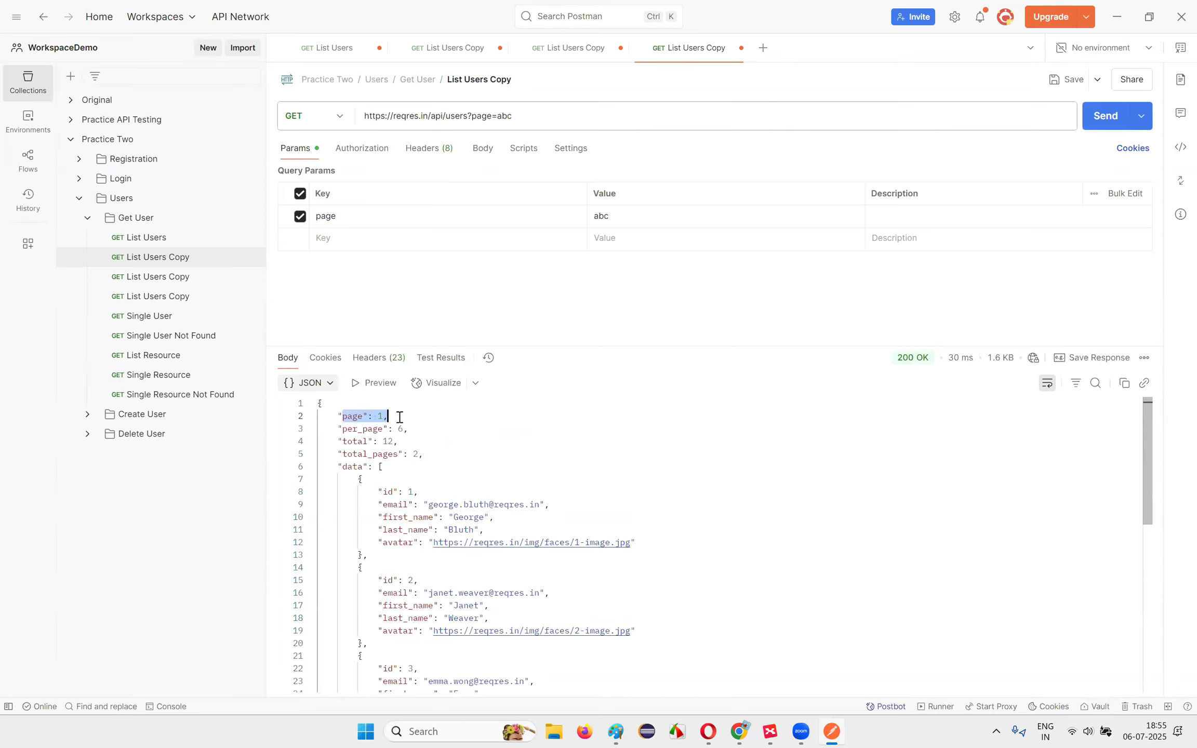
click(741, 167)
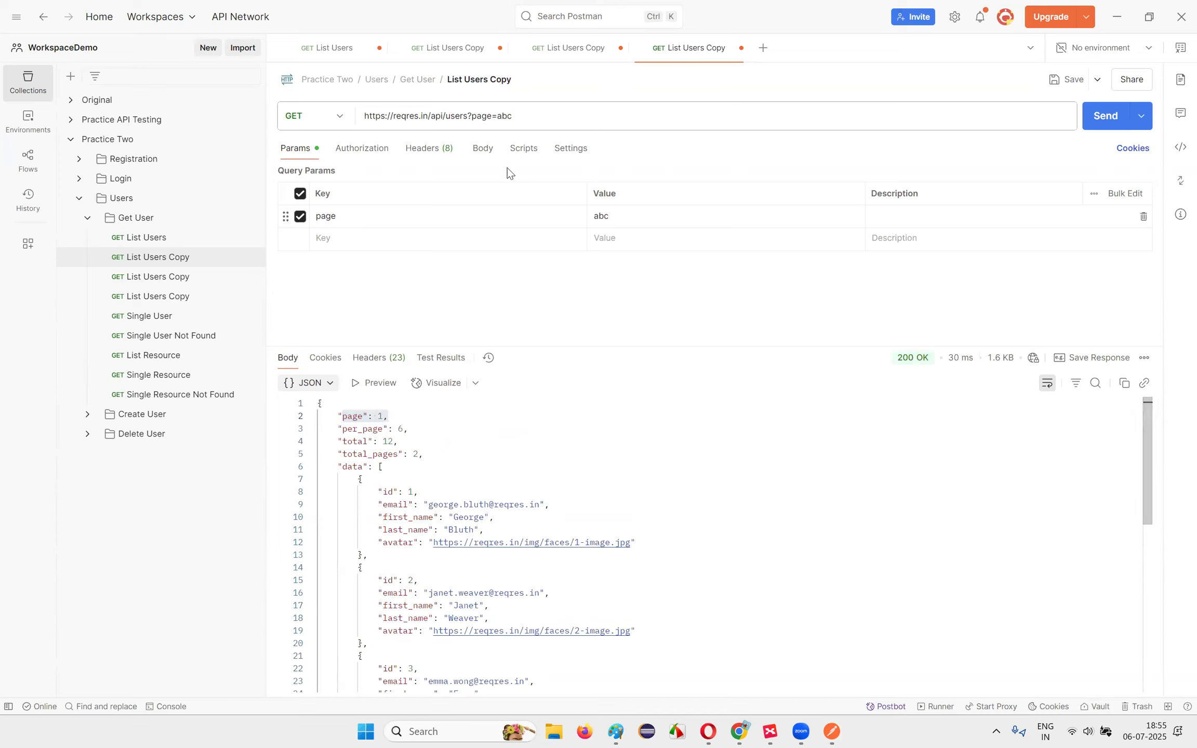
Step: Compare the abc value in the URL with the paging fields at the top of the response
drag(472, 116, 530, 119)
drag(507, 117, 498, 116)
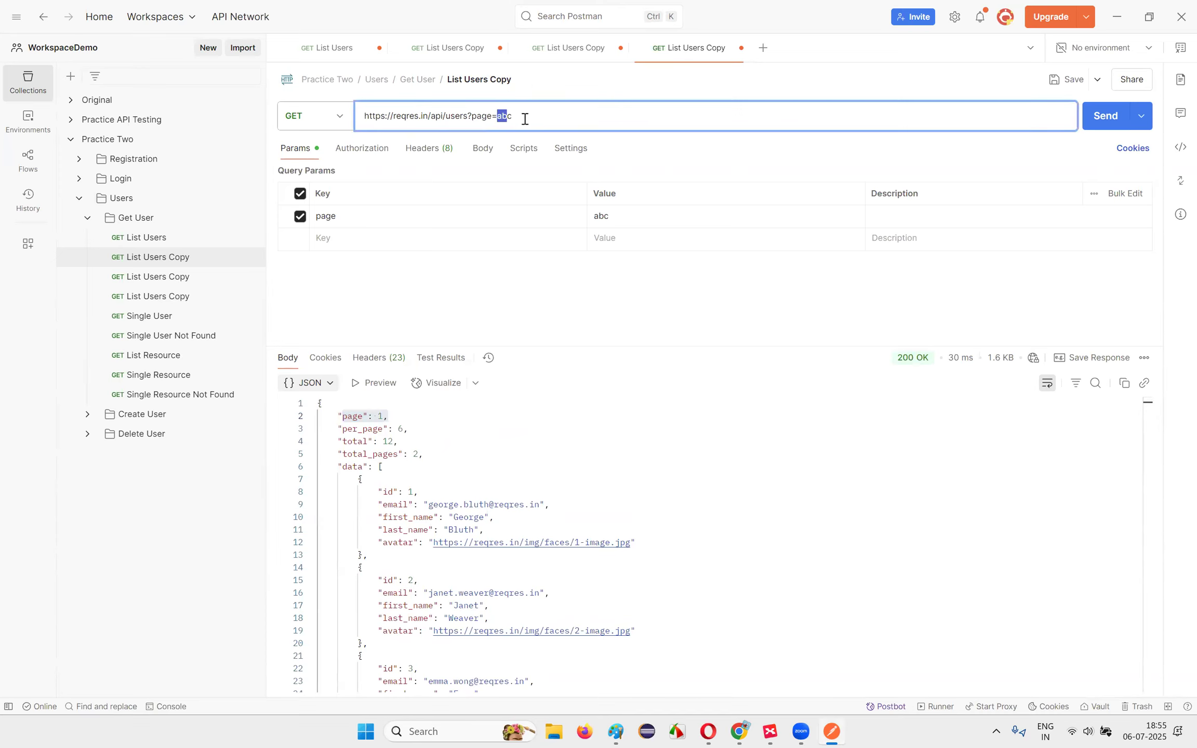
click(526, 440)
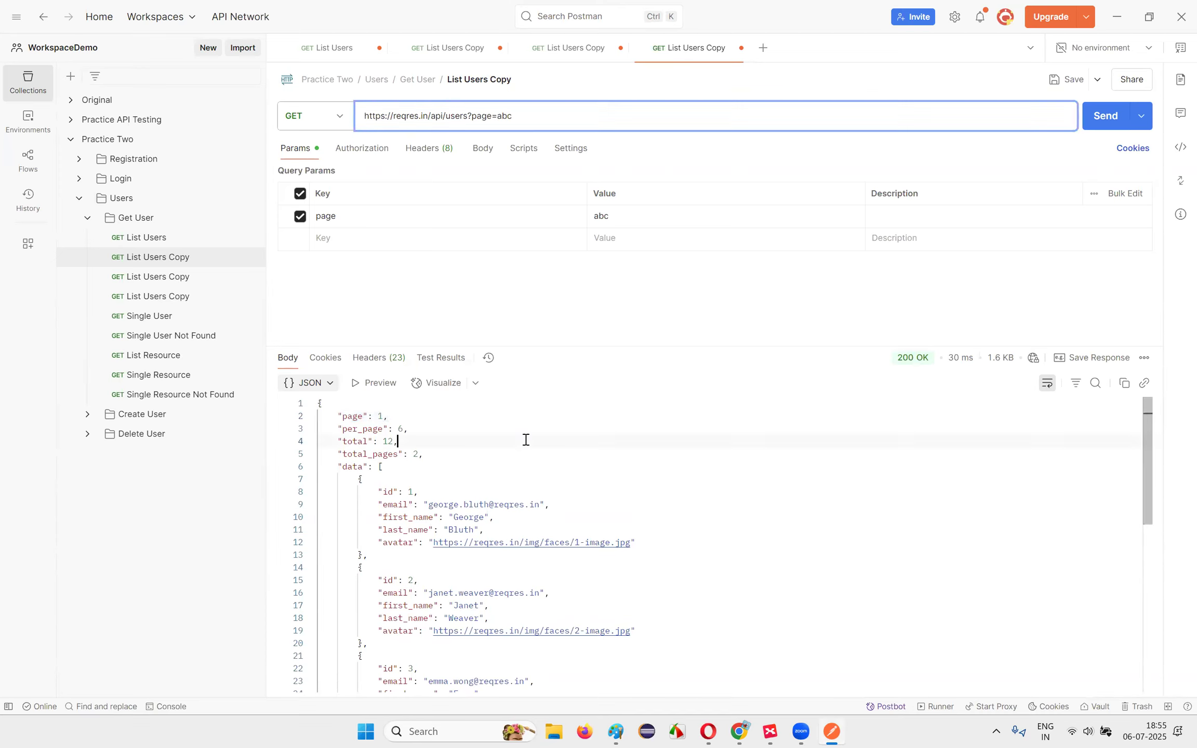
drag(327, 418, 423, 462)
click(424, 462)
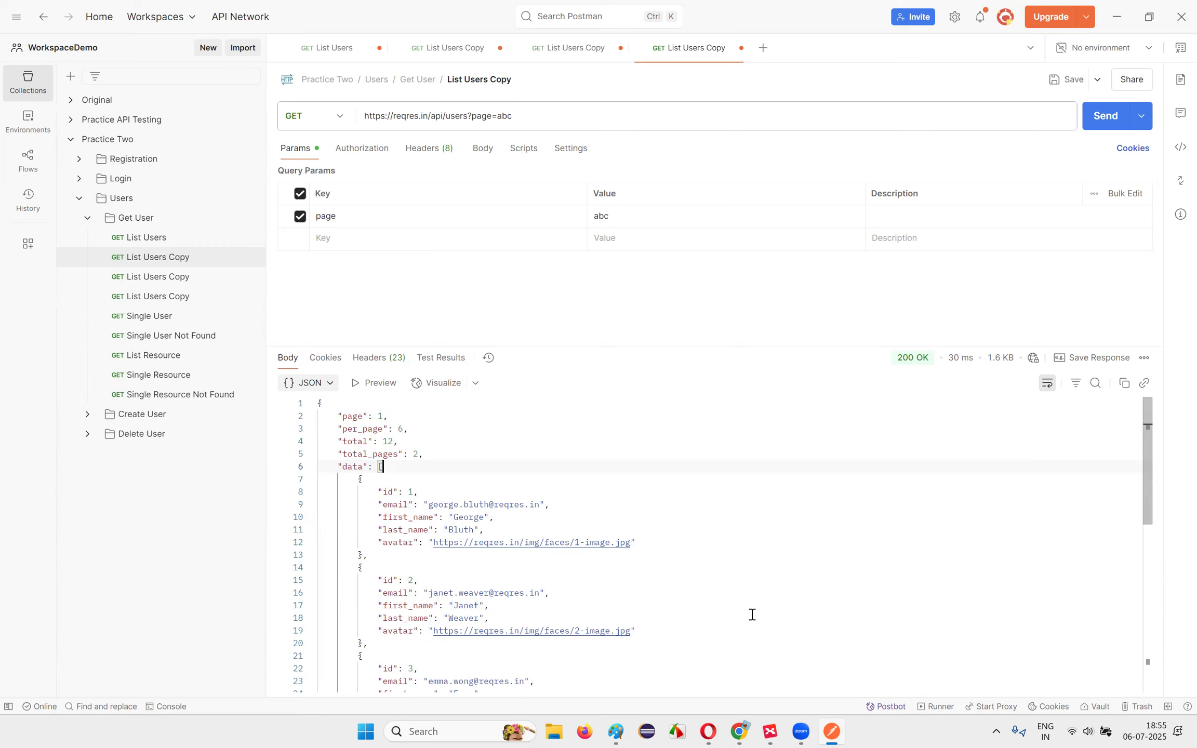
drag(343, 416, 423, 454)
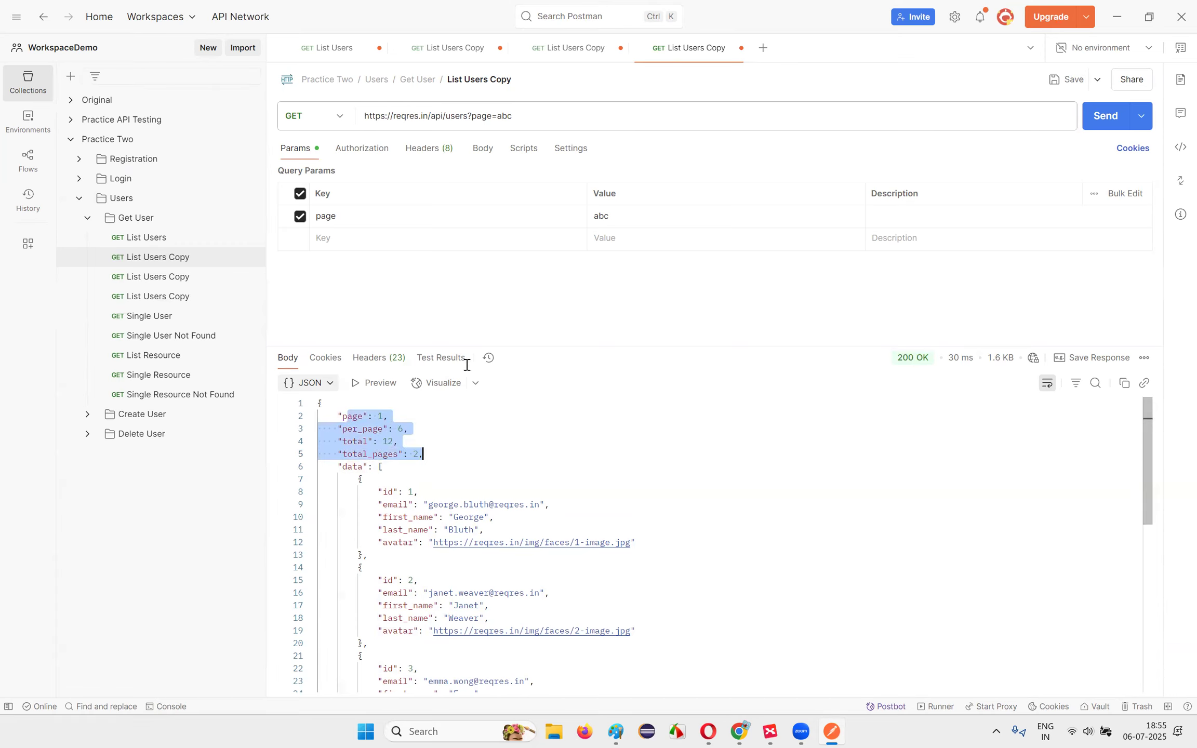
double_click(504, 116)
click(373, 430)
drag(330, 417, 417, 470)
click(416, 470)
drag(339, 417, 452, 450)
double_click(501, 115)
click(437, 459)
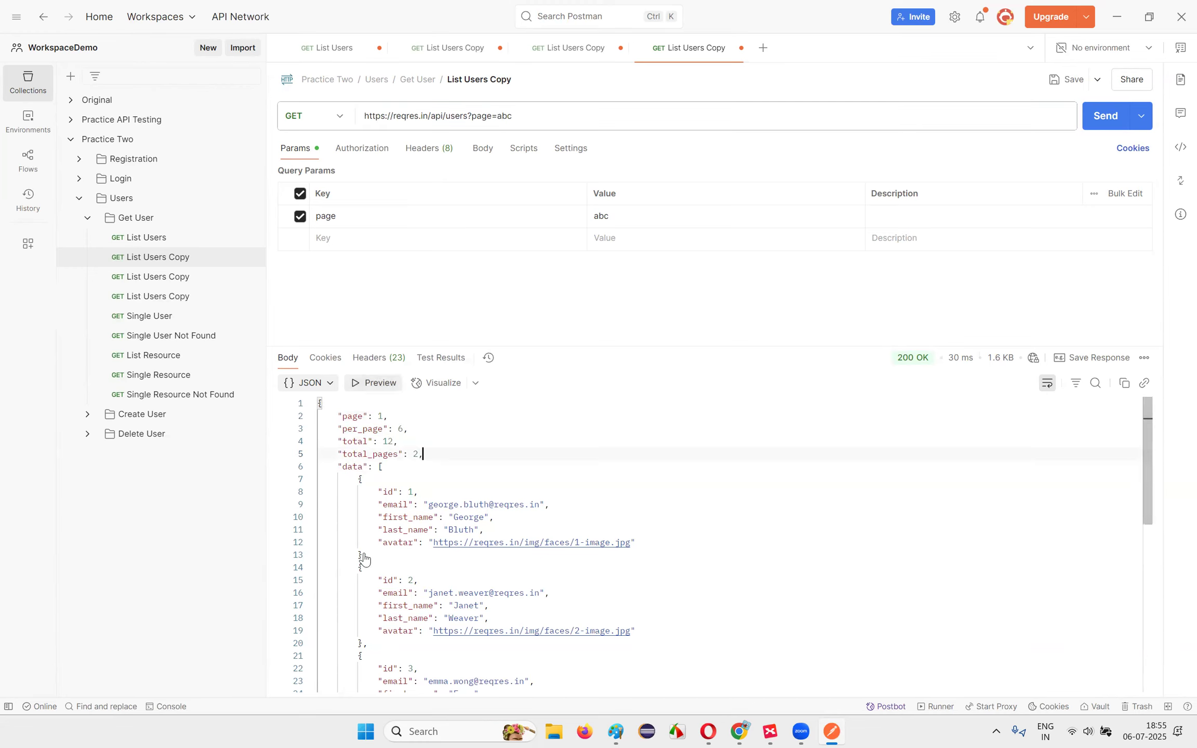
drag(341, 415, 379, 466)
click(379, 466)
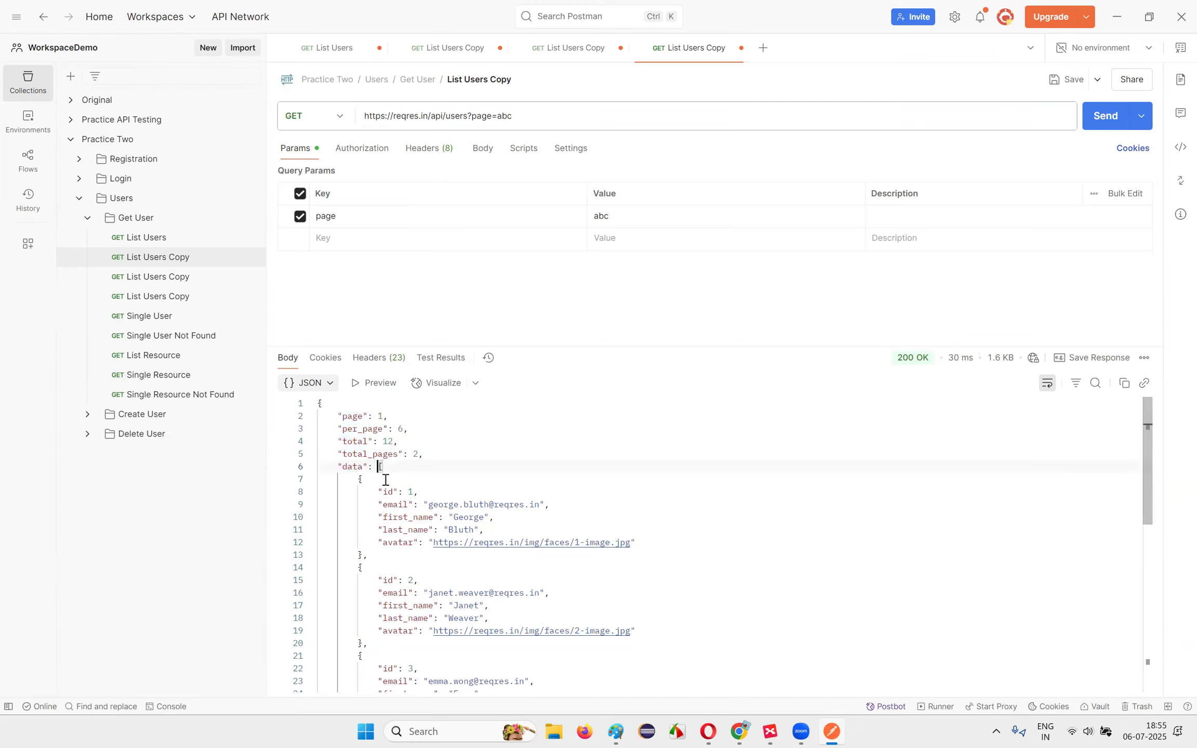
mouse_move(738, 731)
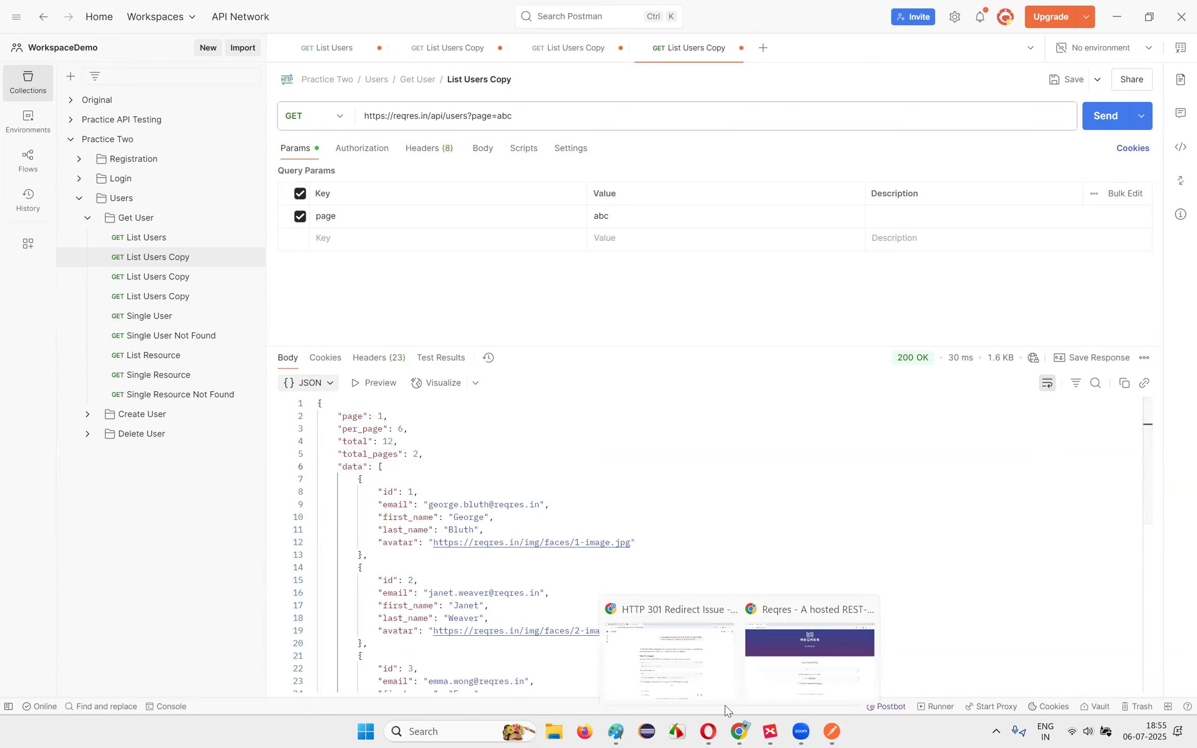
click(706, 684)
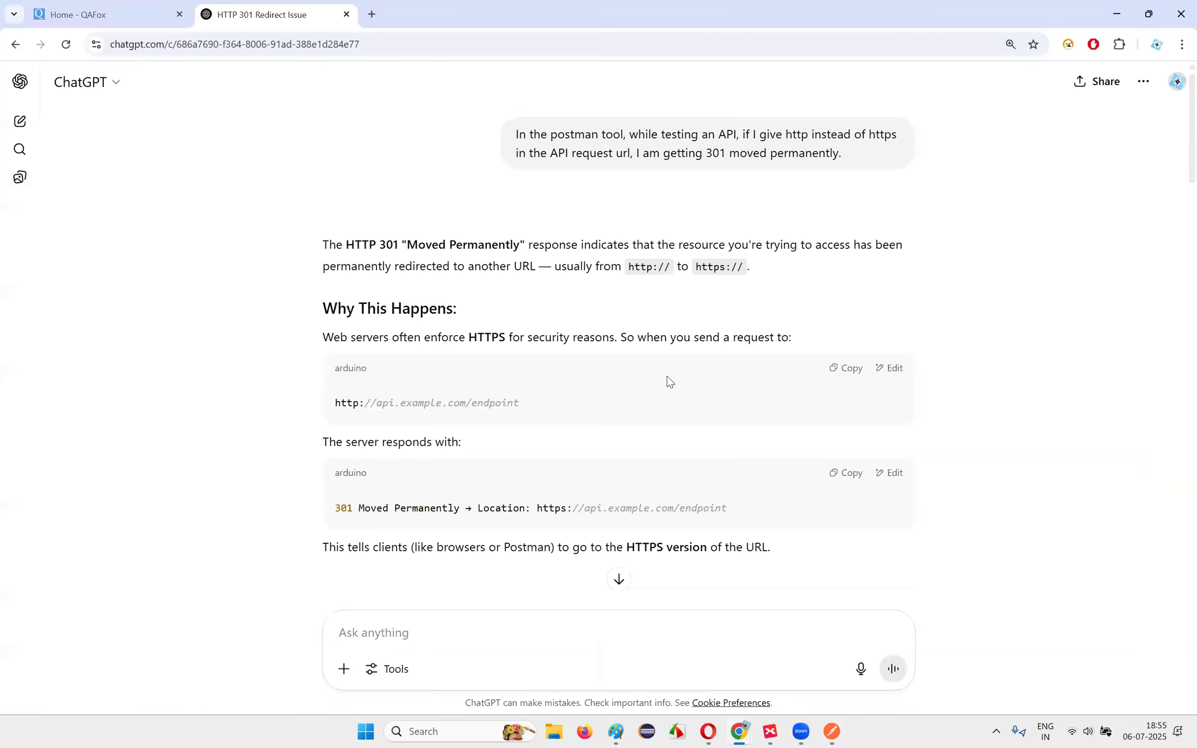
click(708, 731)
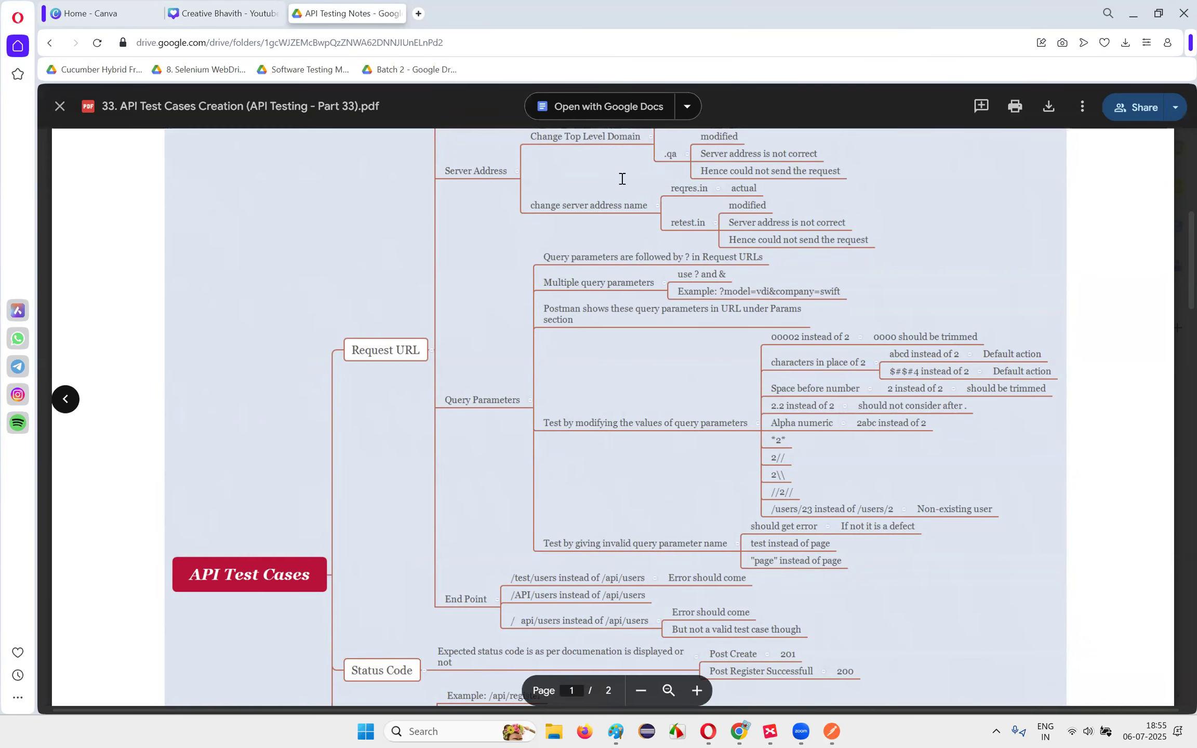
click(838, 731)
click(500, 117)
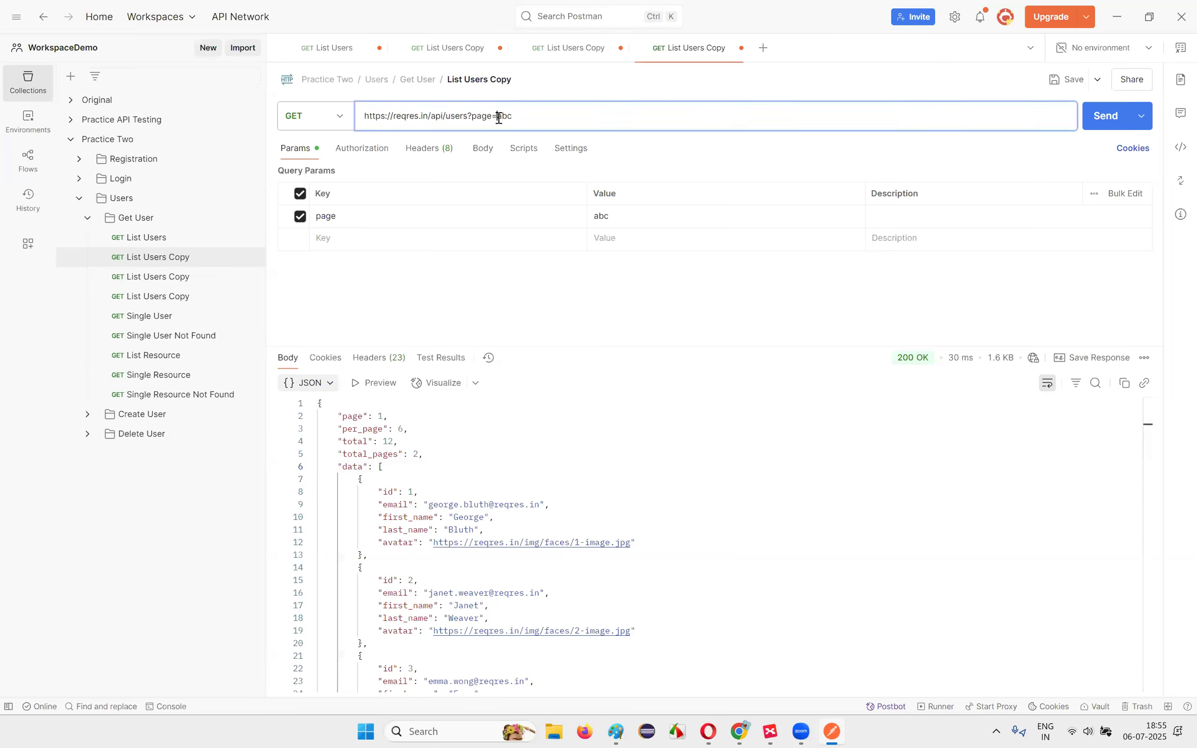
Step: Replace page=abc with a space-prefixed 2, send it, and highlight "page": 2 in the 200 OK response
drag(497, 117, 519, 117)
text(2)
key(ctrl+Return)
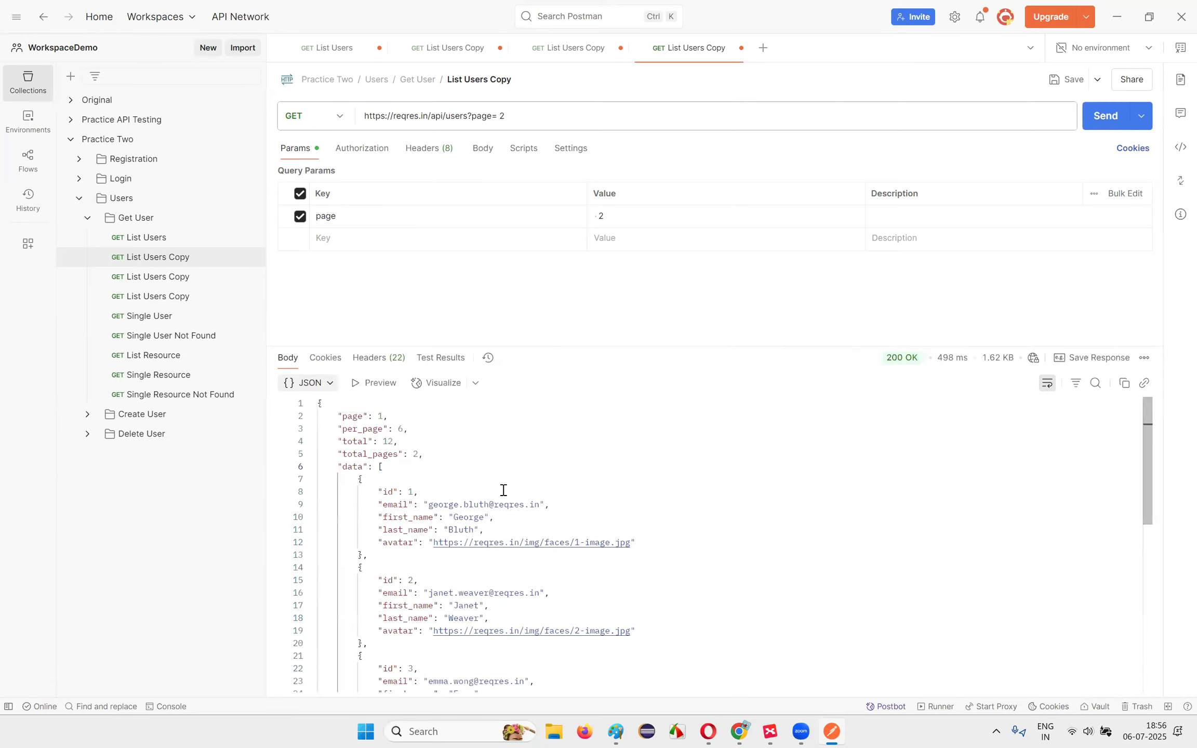
drag(388, 416, 322, 416)
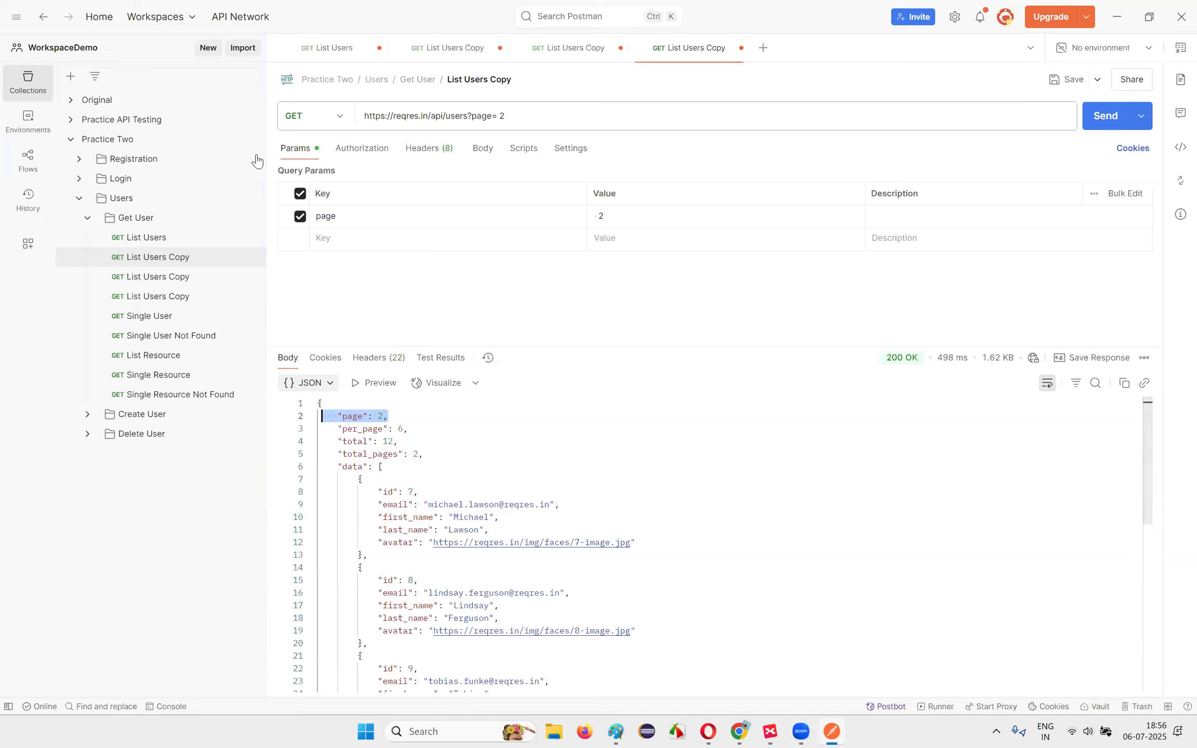
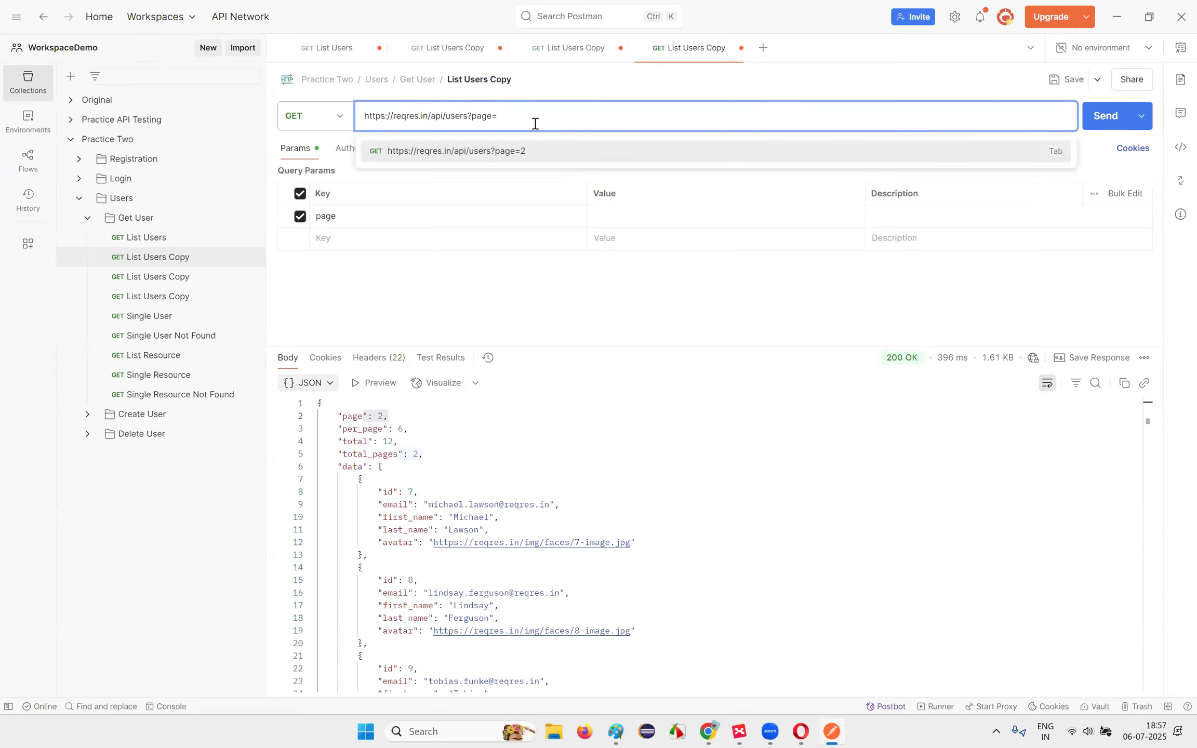
Step: Send List Users Copy with page=99 and highlight the returned page, total_pages and empty data
text(99)
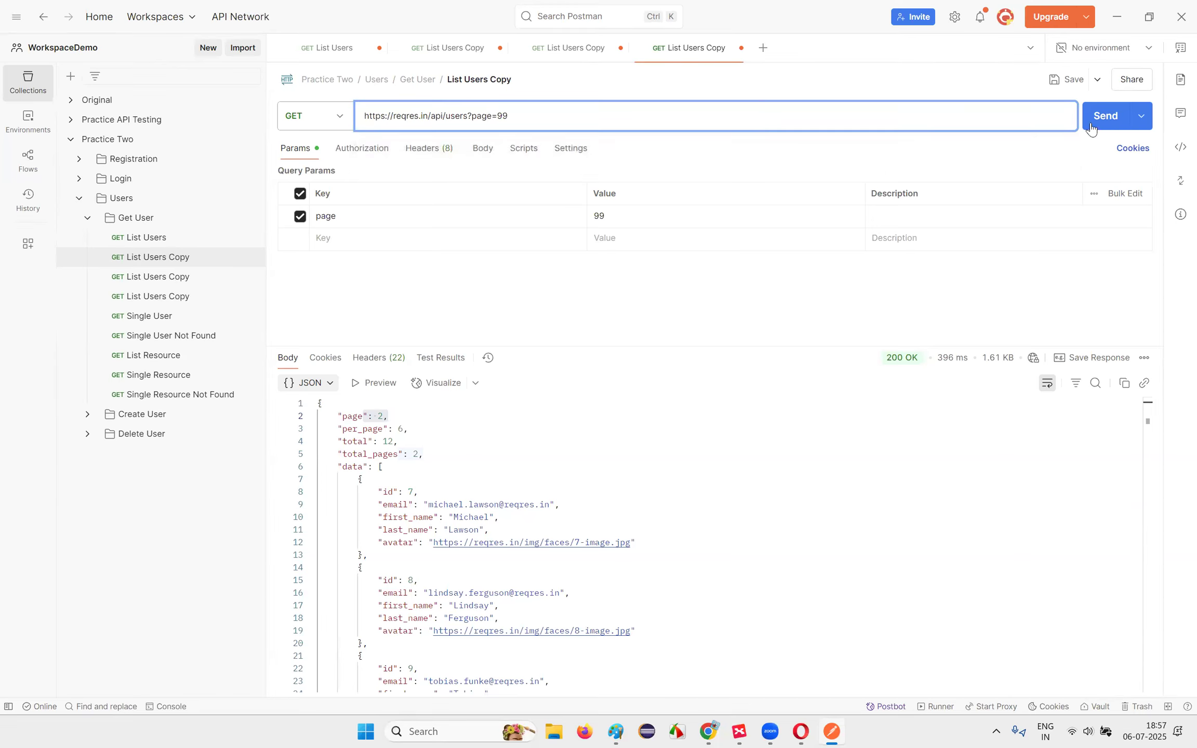
click(1102, 115)
drag(369, 417, 466, 442)
click(405, 417)
click(462, 443)
drag(342, 428, 391, 533)
click(390, 533)
drag(384, 448, 432, 456)
click(432, 456)
drag(350, 428, 404, 468)
click(413, 456)
Step: Resend with page 123 and mark total_pages and the empty data list
drag(498, 115, 512, 118)
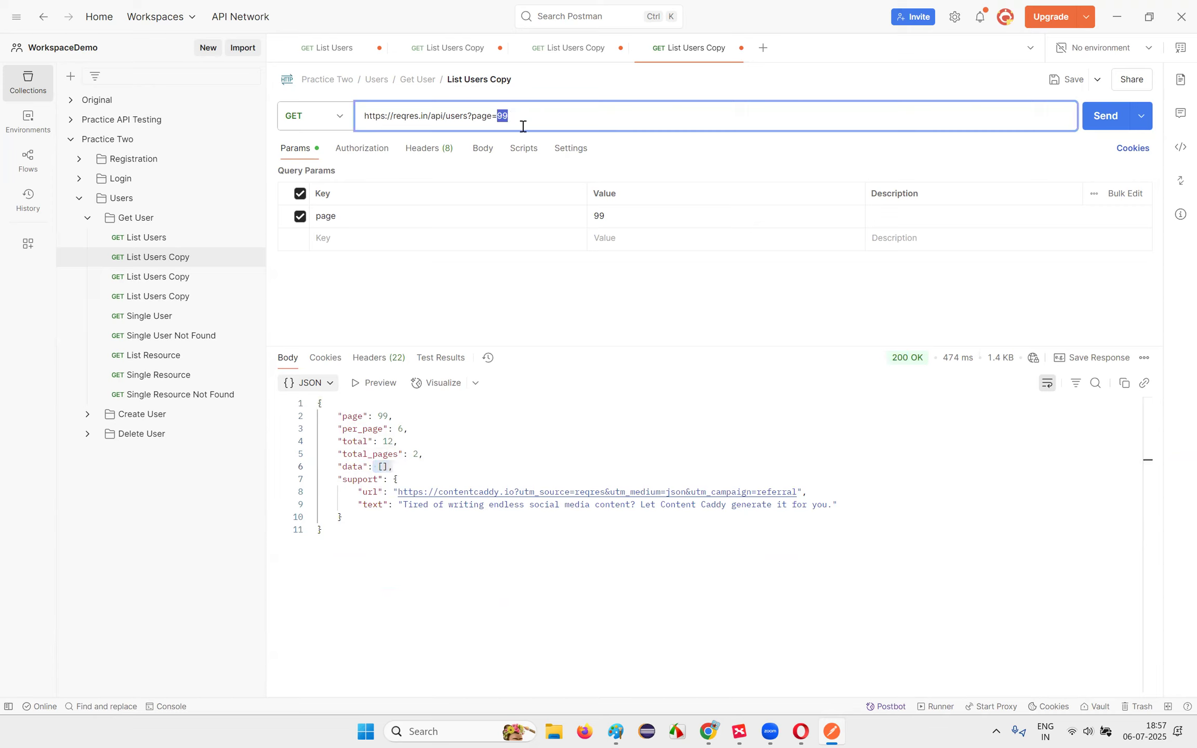
key(BackSpace)
click(1112, 116)
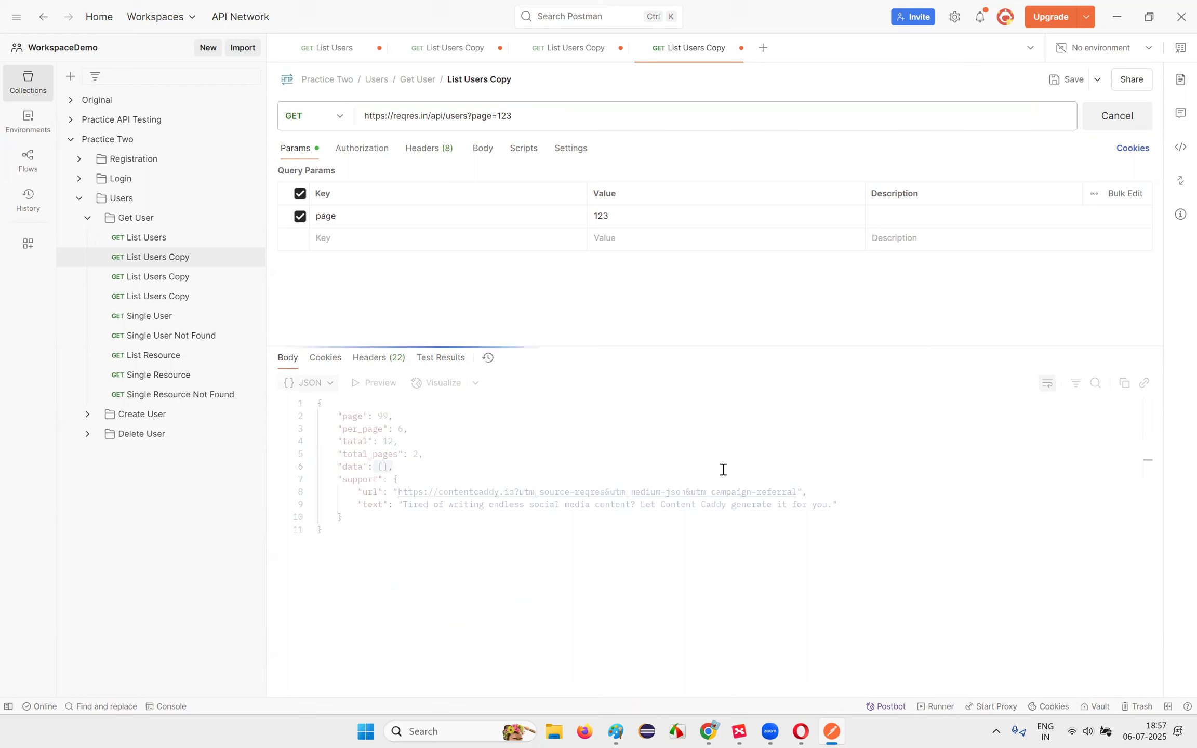
click(383, 458)
drag(374, 467, 413, 466)
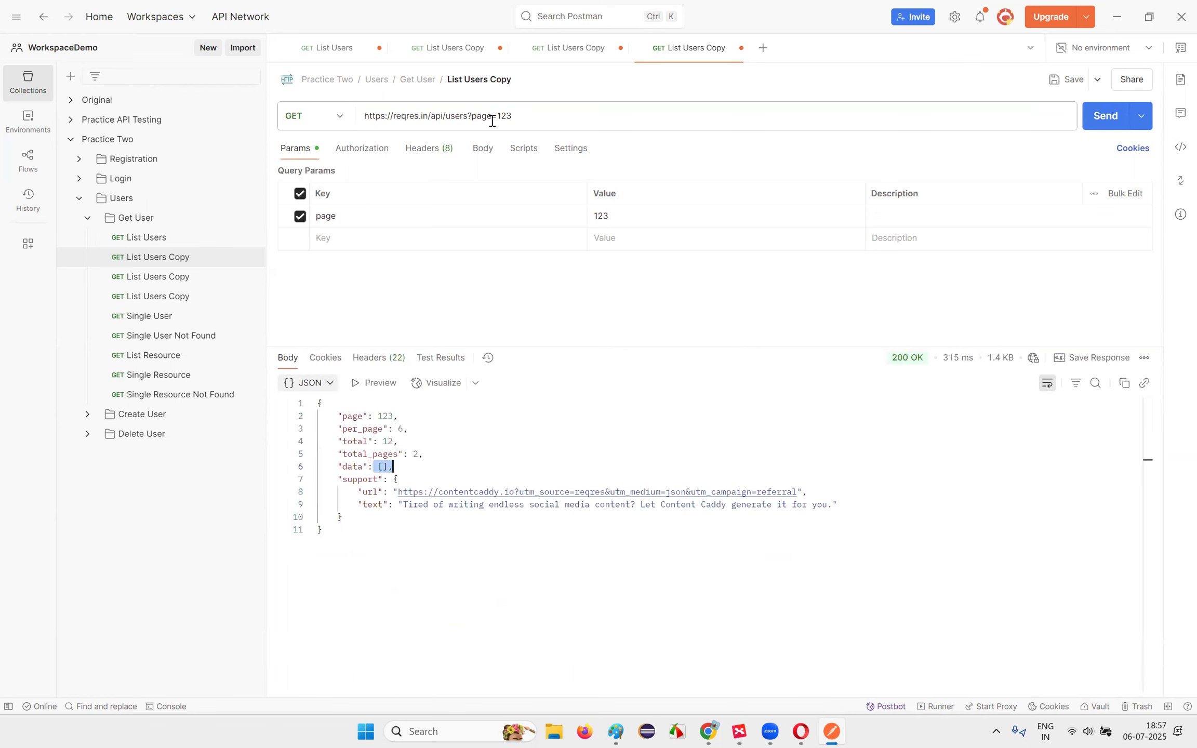
Step: Change the page to 10, send, and highlight the returned page value
drag(499, 115, 520, 113)
text(10)
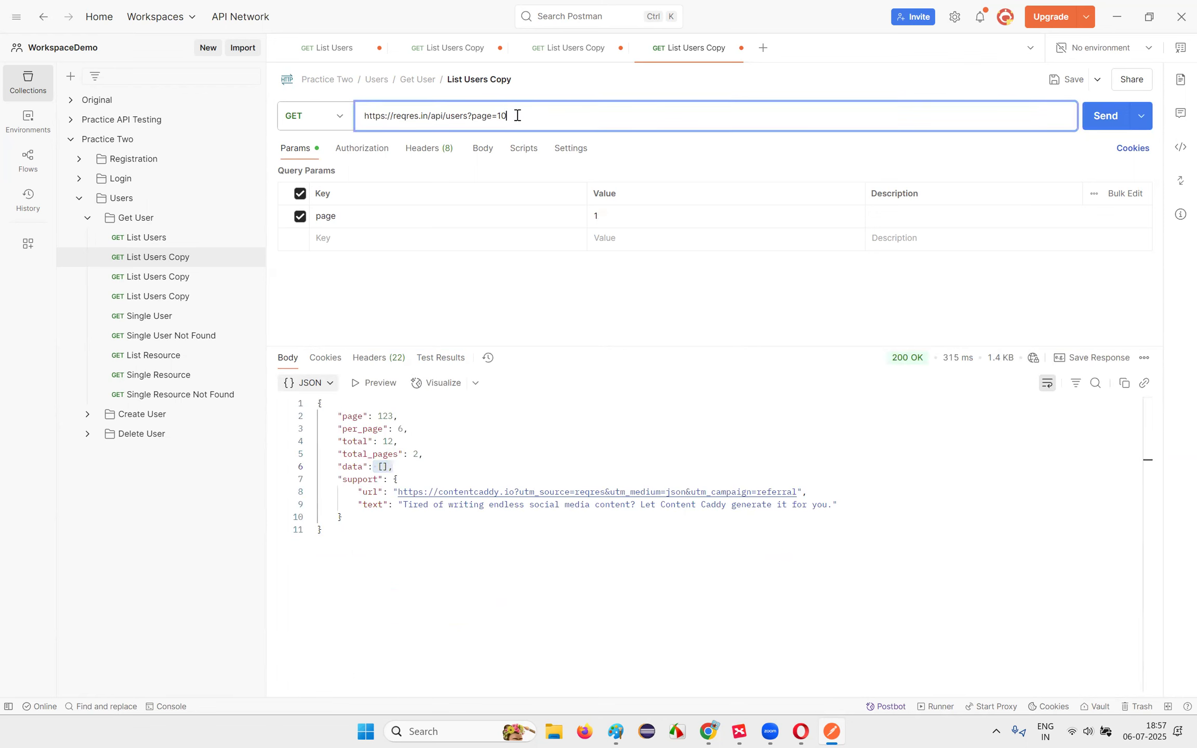
click(1097, 117)
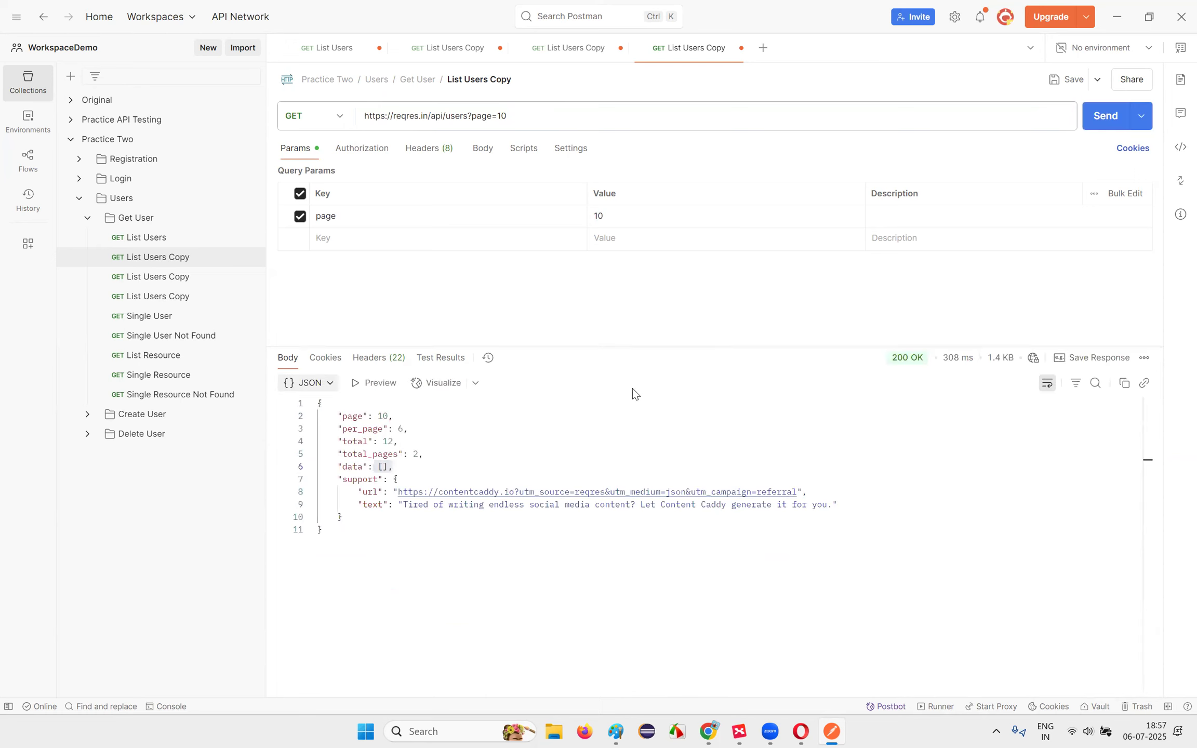
drag(344, 420, 414, 415)
drag(361, 474, 414, 469)
click(414, 468)
Step: Send the request with page 5, then 3, then 1, scanning the page 1 response
double_click(504, 116)
text(5)
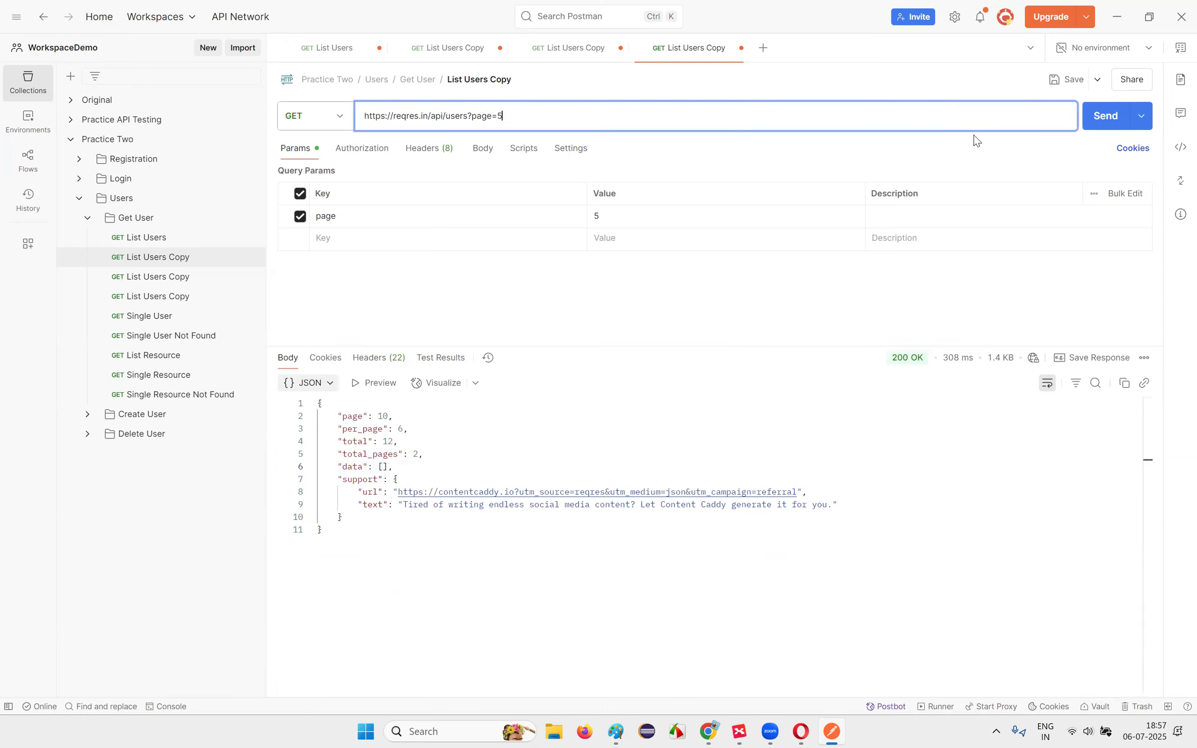
click(1105, 115)
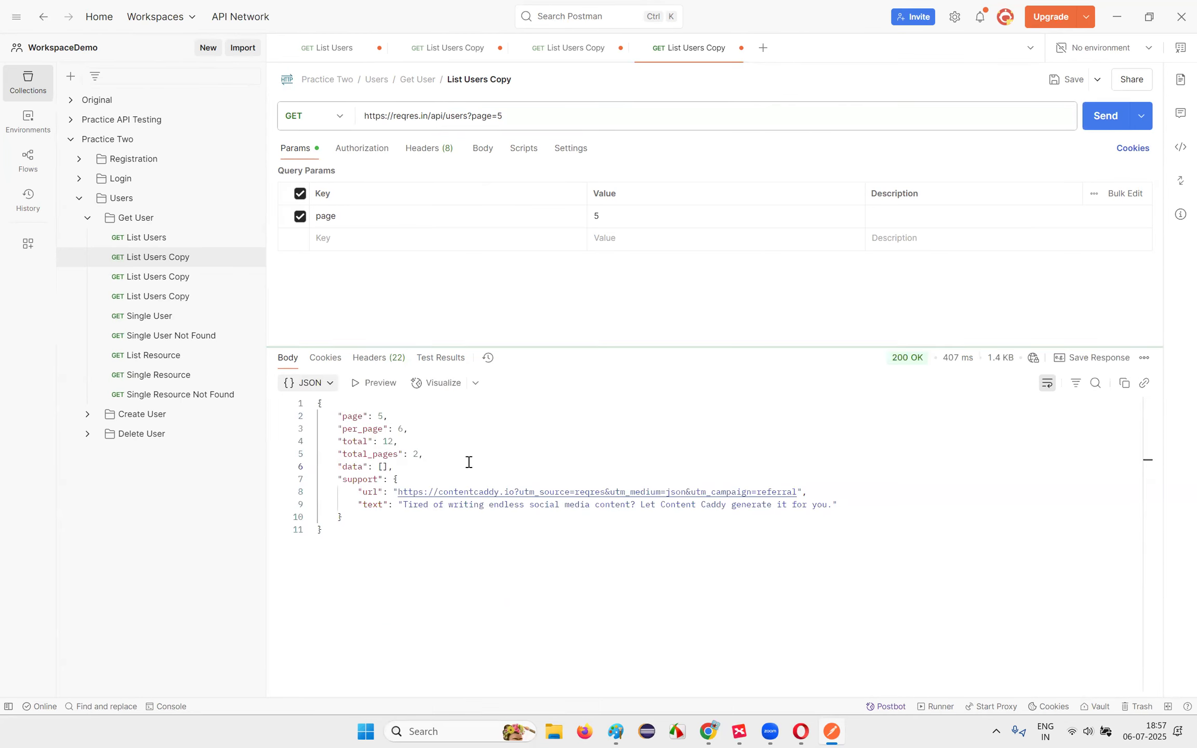
double_click(507, 121)
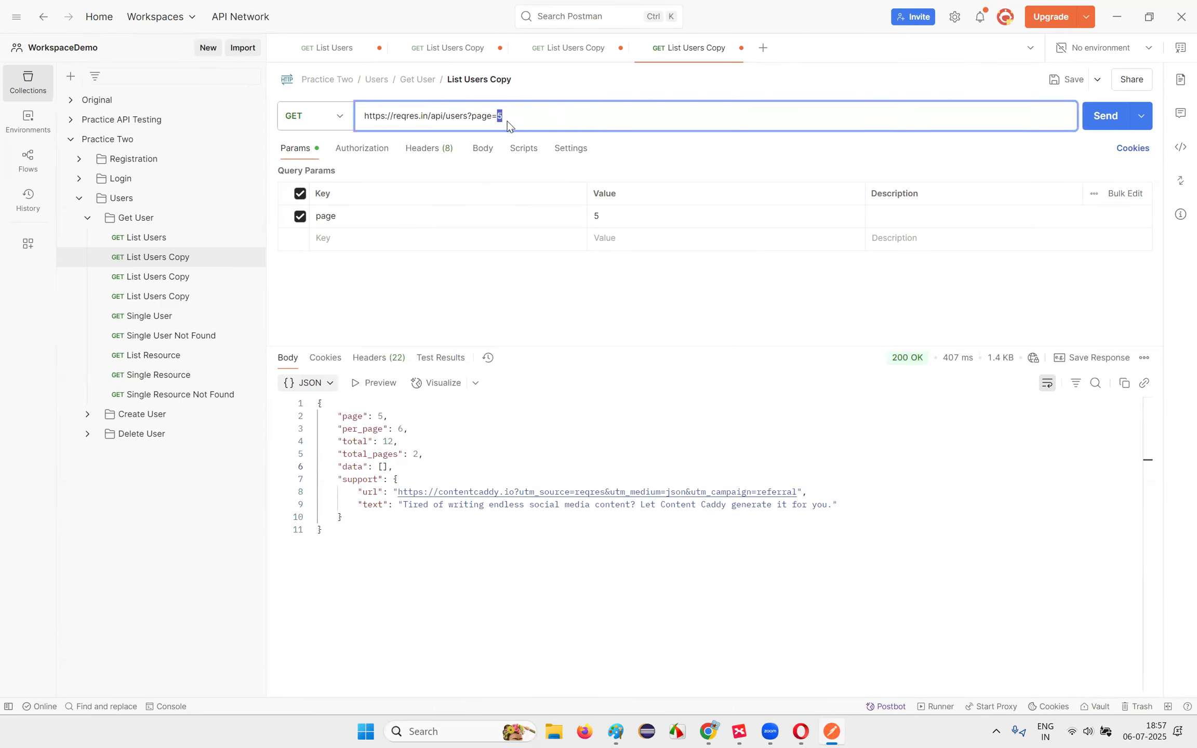
text(3)
click(1102, 116)
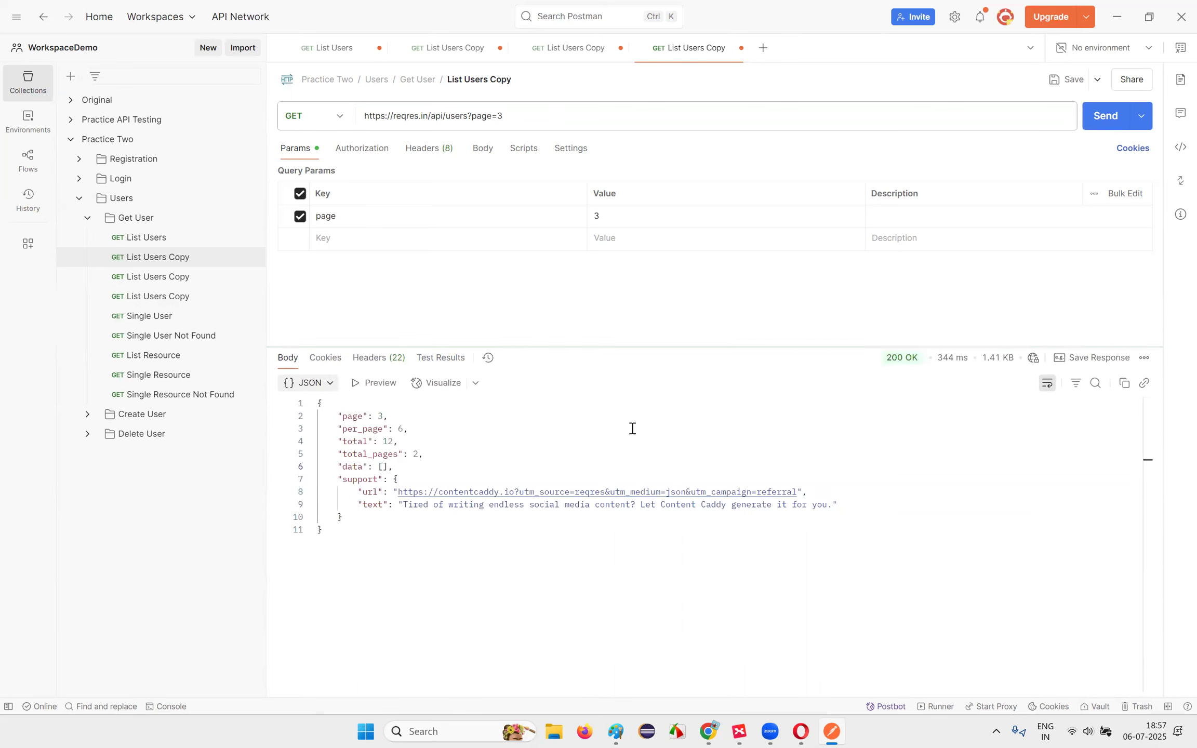
double_click(499, 116)
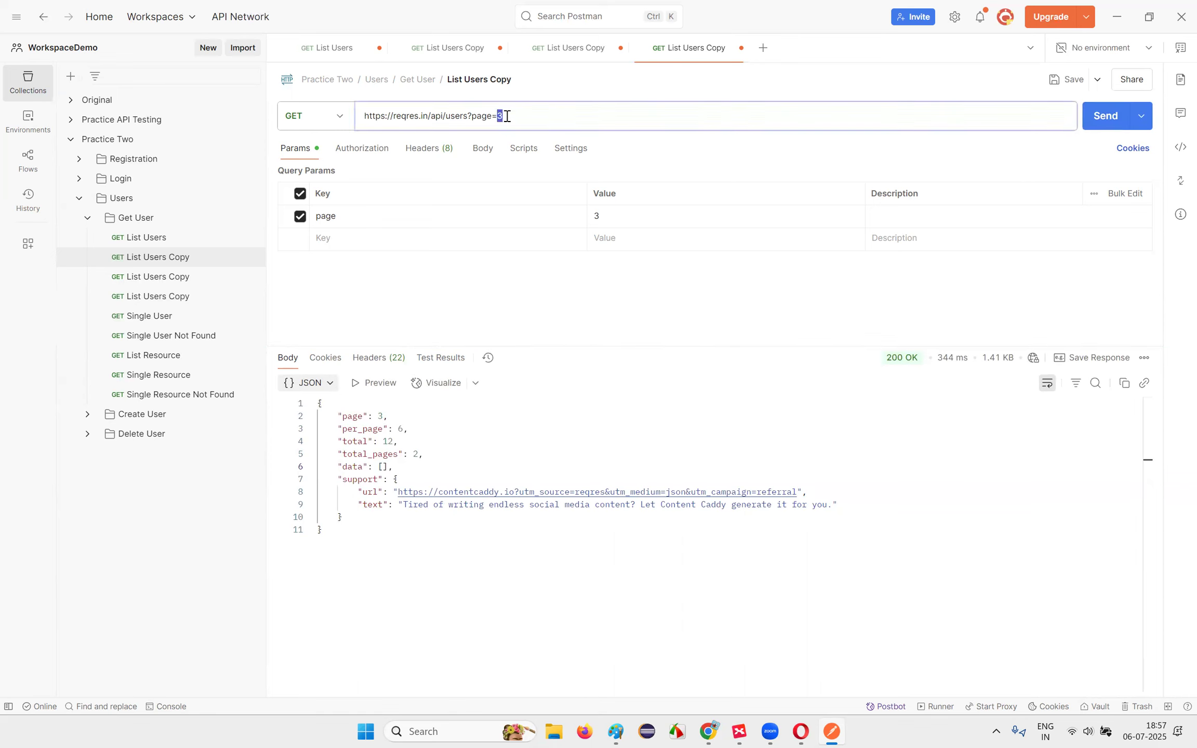
text(1)
click(1115, 124)
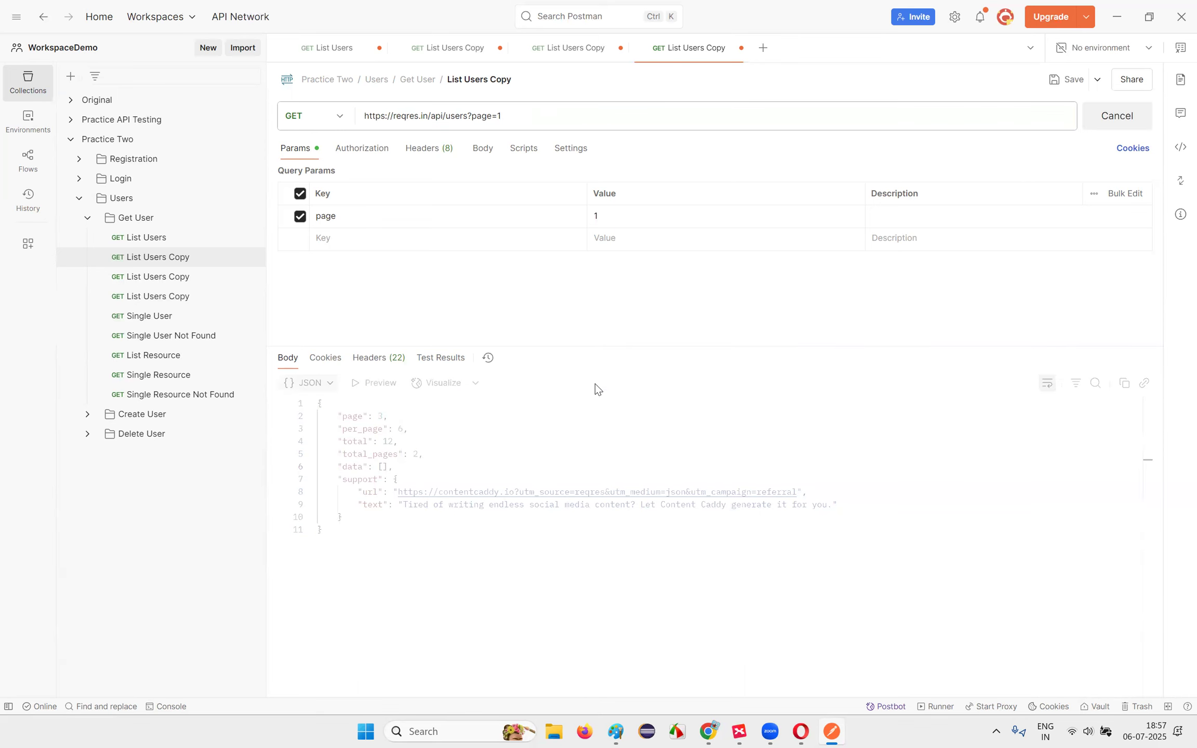
drag(407, 465, 358, 466)
scroll(426, 532, down, 5)
scroll(426, 532, up, 5)
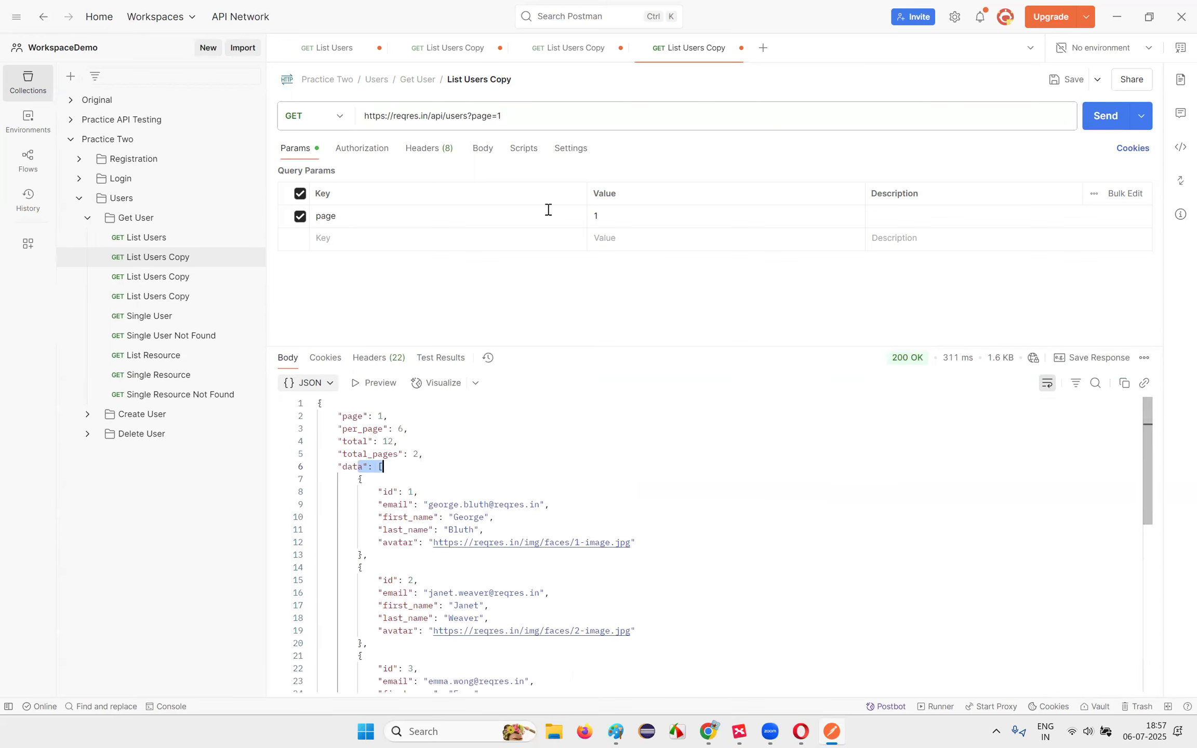
Step: Send page 2, then page 3, and highlight per_page, total_pages and page 3's empty data
double_click(499, 116)
text(2)
click(1094, 127)
double_click(500, 116)
text(3)
click(1098, 129)
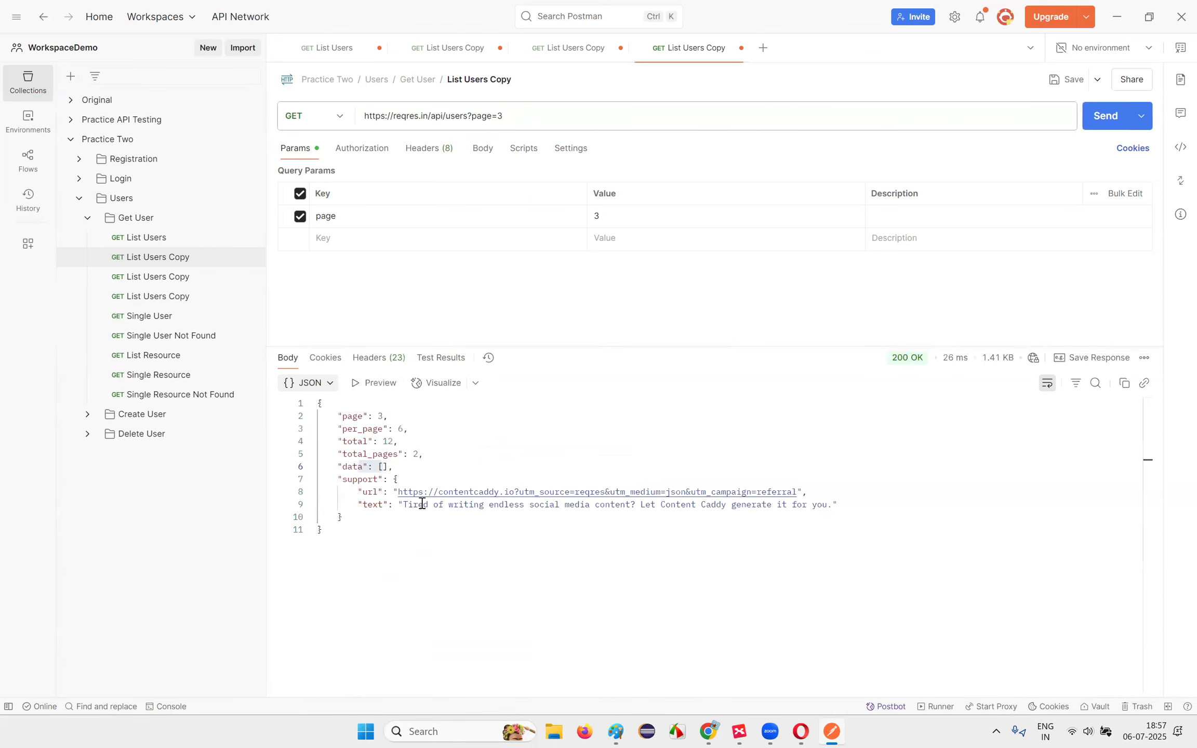
drag(342, 467, 418, 460)
click(416, 454)
triple_click(426, 431)
click(427, 433)
click(439, 455)
drag(328, 441, 446, 470)
click(445, 470)
Step: Check the ChatGPT chat about the 301 redirect and the Drive mind-map notes, then return to Postman
mouse_move(708, 731)
click(655, 665)
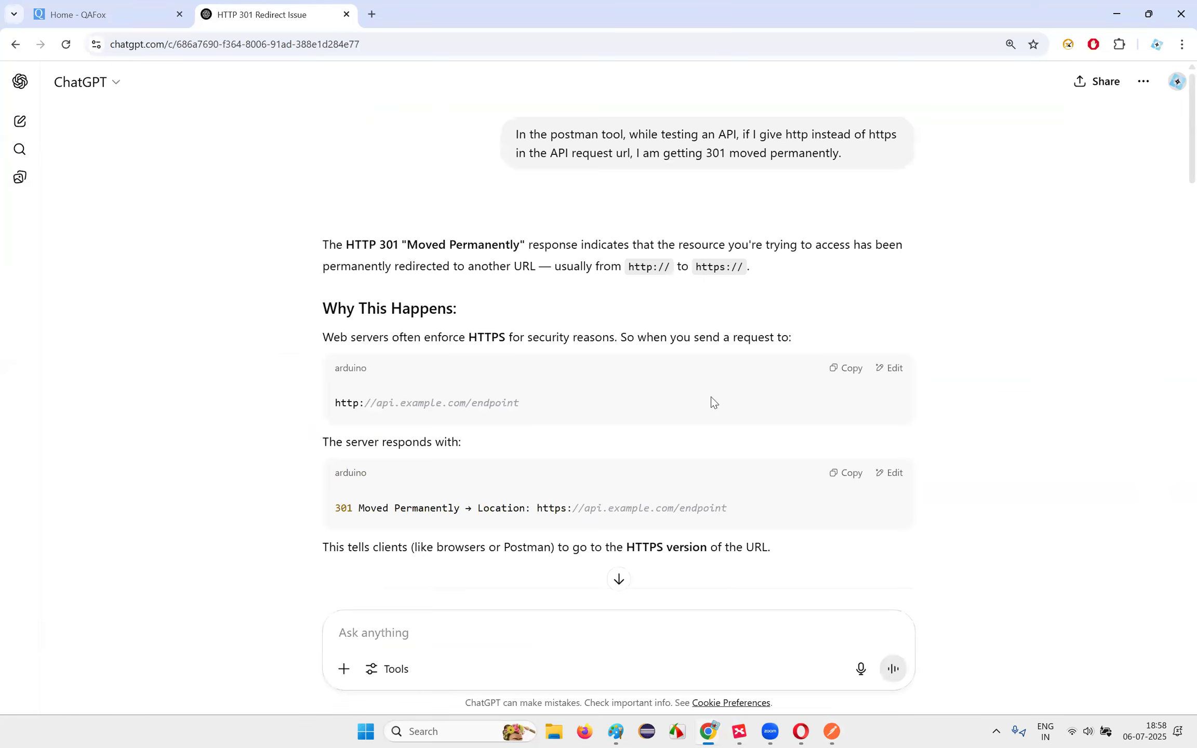
click(795, 730)
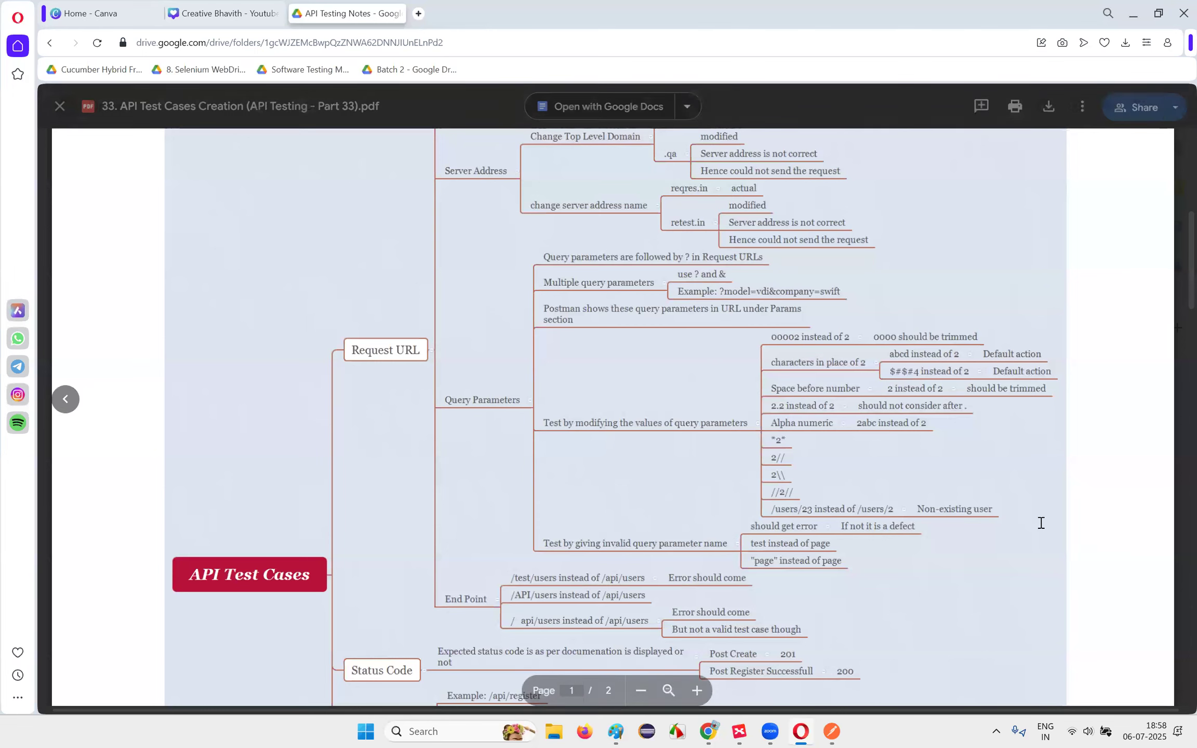
scroll(979, 458, down, 3)
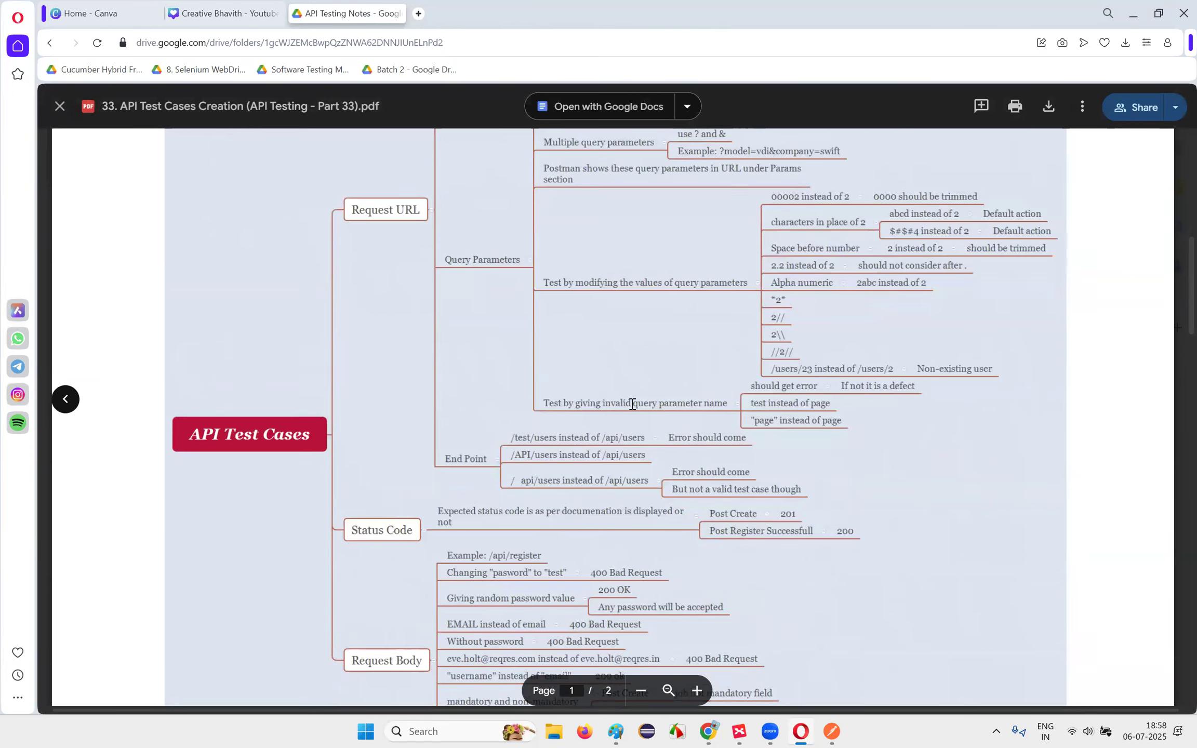
key(alt+Tab)
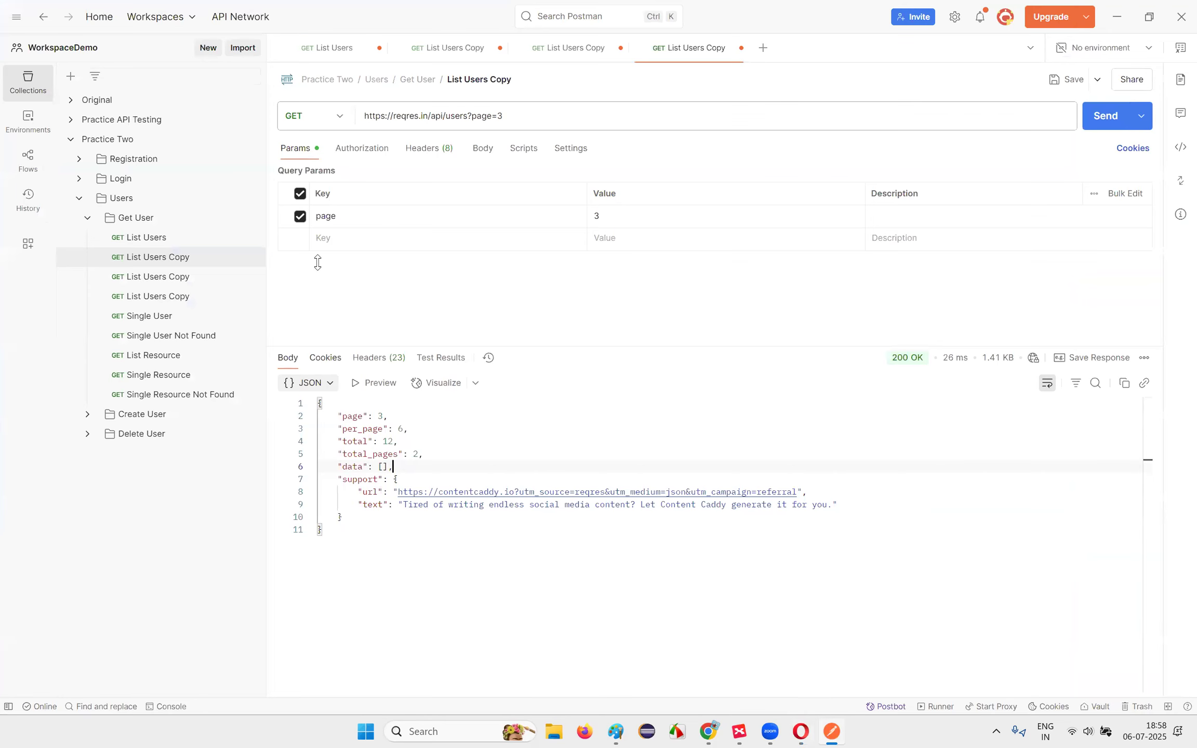
Step: Send the Single User request for users/2 and highlight the returned first name
click(162, 316)
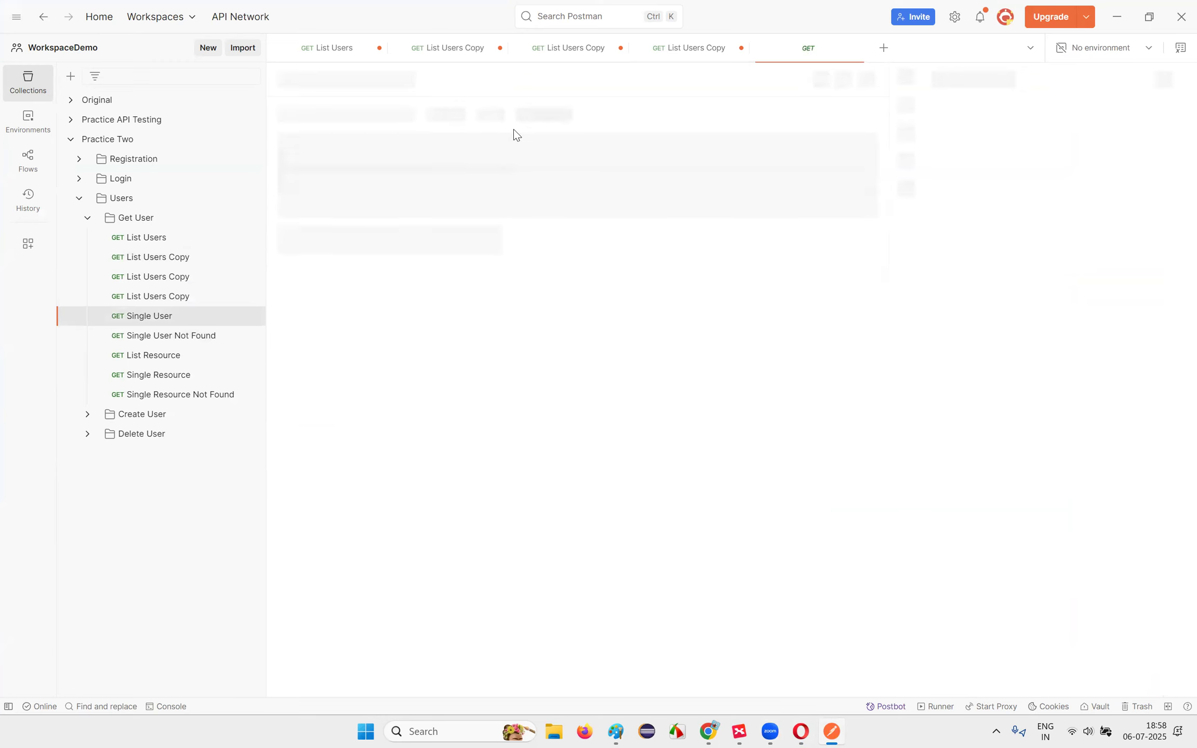
double_click(475, 116)
click(1106, 115)
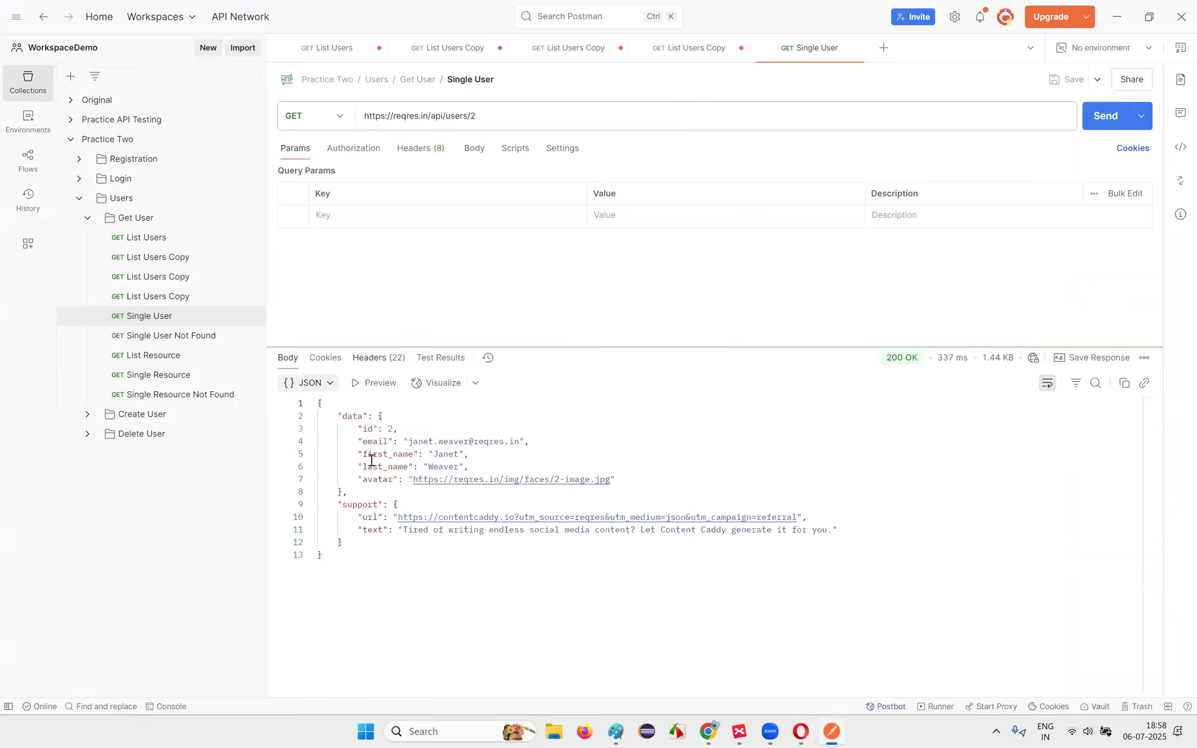
drag(319, 404, 319, 554)
click(320, 555)
double_click(446, 454)
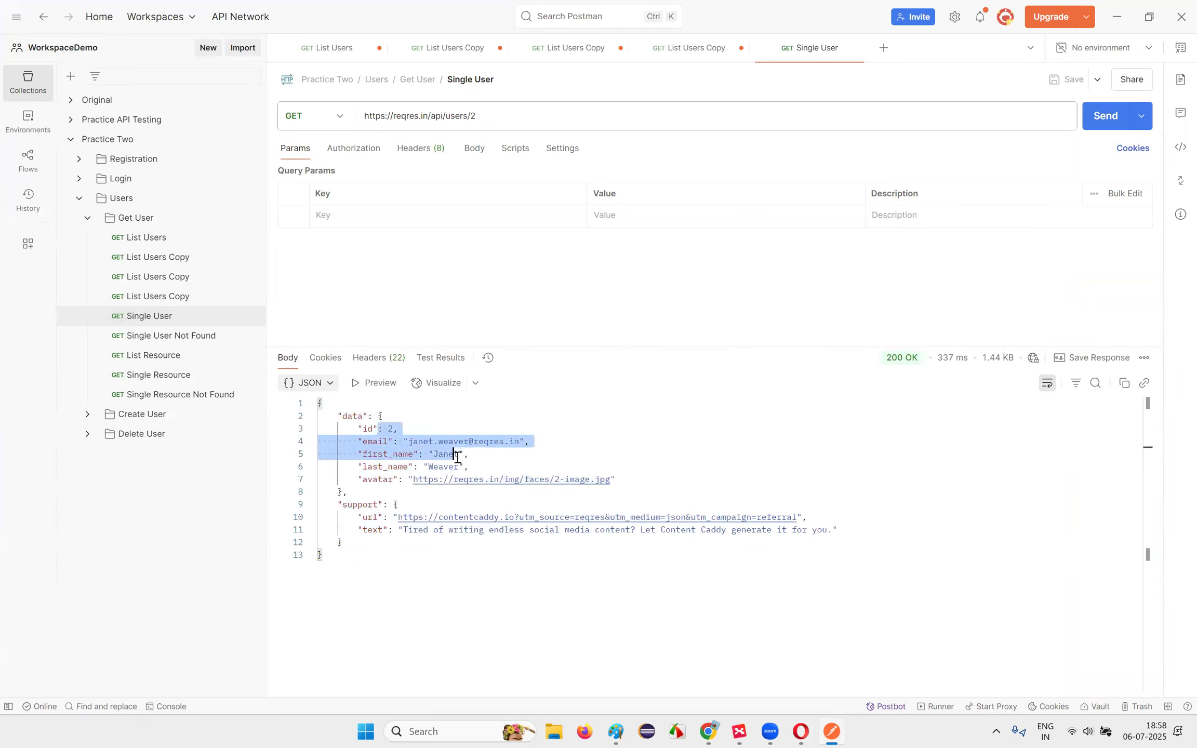
Step: Change the user id to 1, send, and highlight the returned id 1 data
click(476, 116)
key(BackSpace)
text(1)
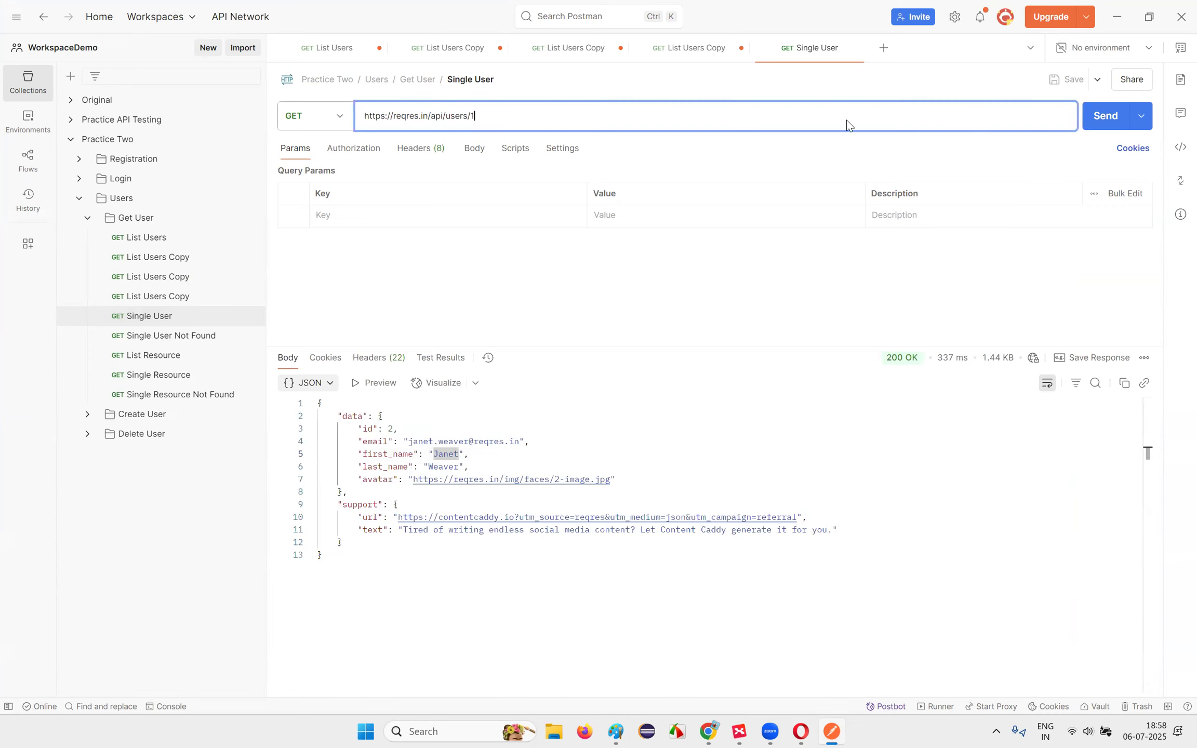
click(1112, 115)
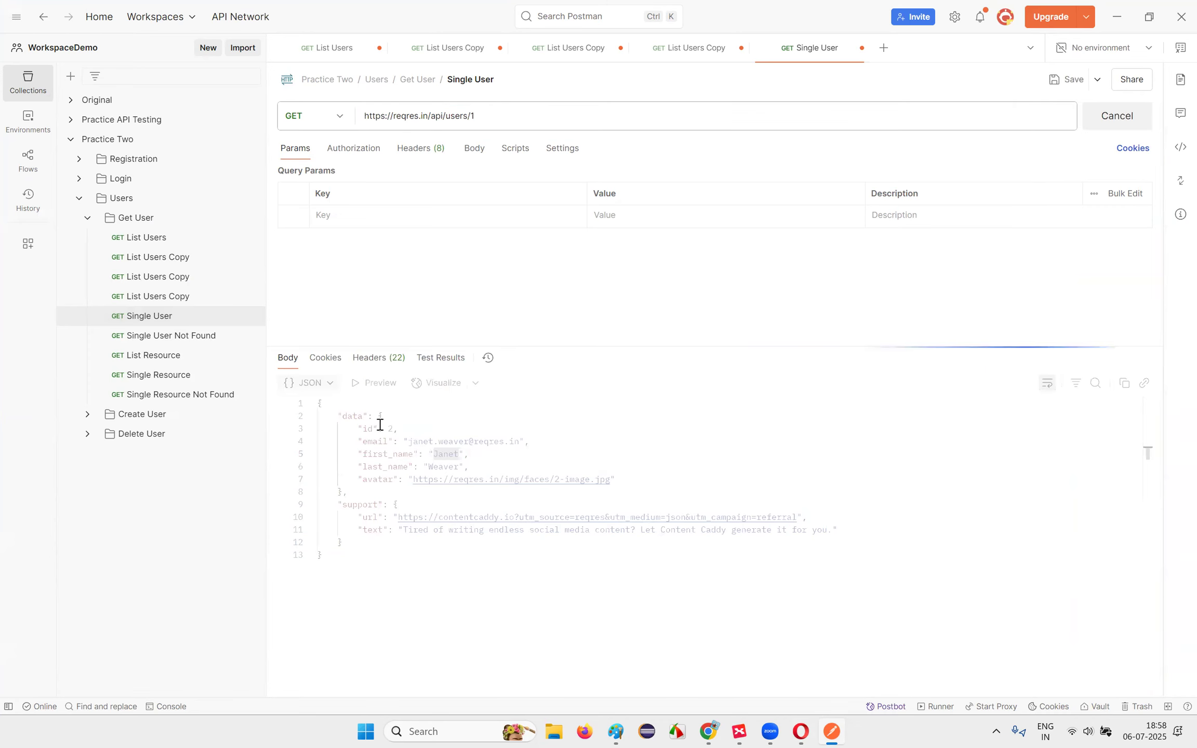
drag(385, 429, 497, 564)
click(498, 574)
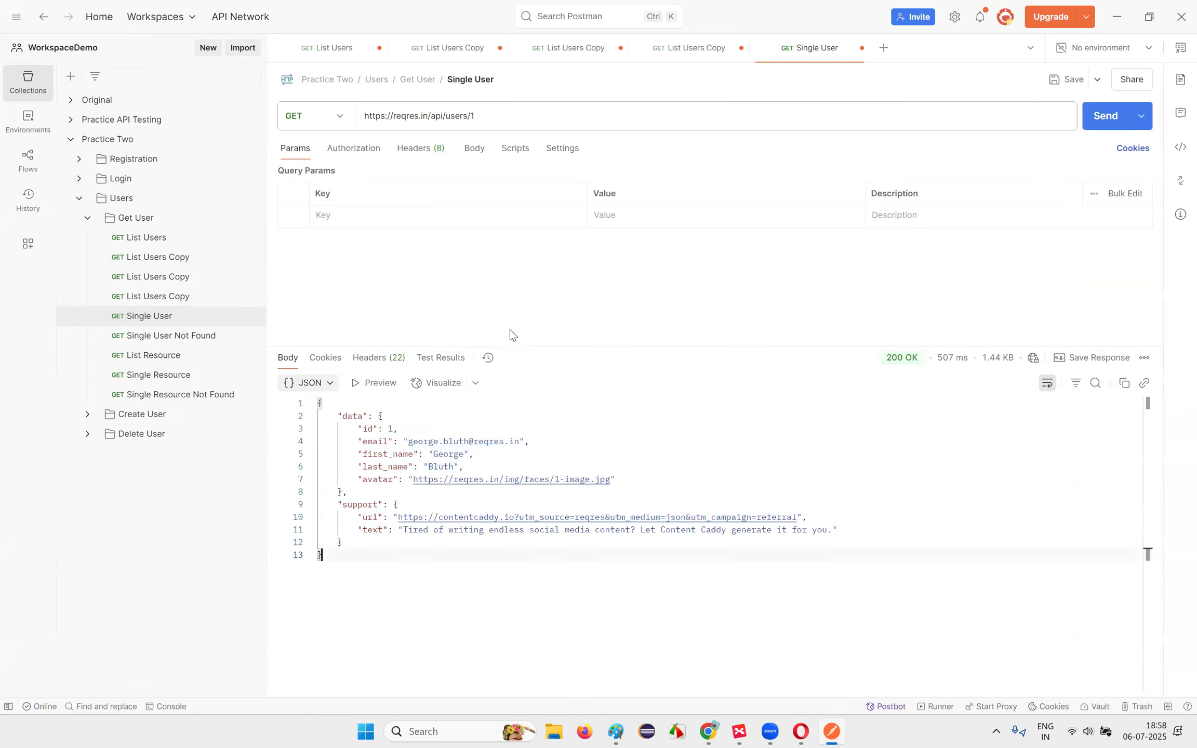
Step: Request users/15, getting 404 Not Found, then bring up the Drive mind-map notes
double_click(476, 114)
text(15)
click(1112, 115)
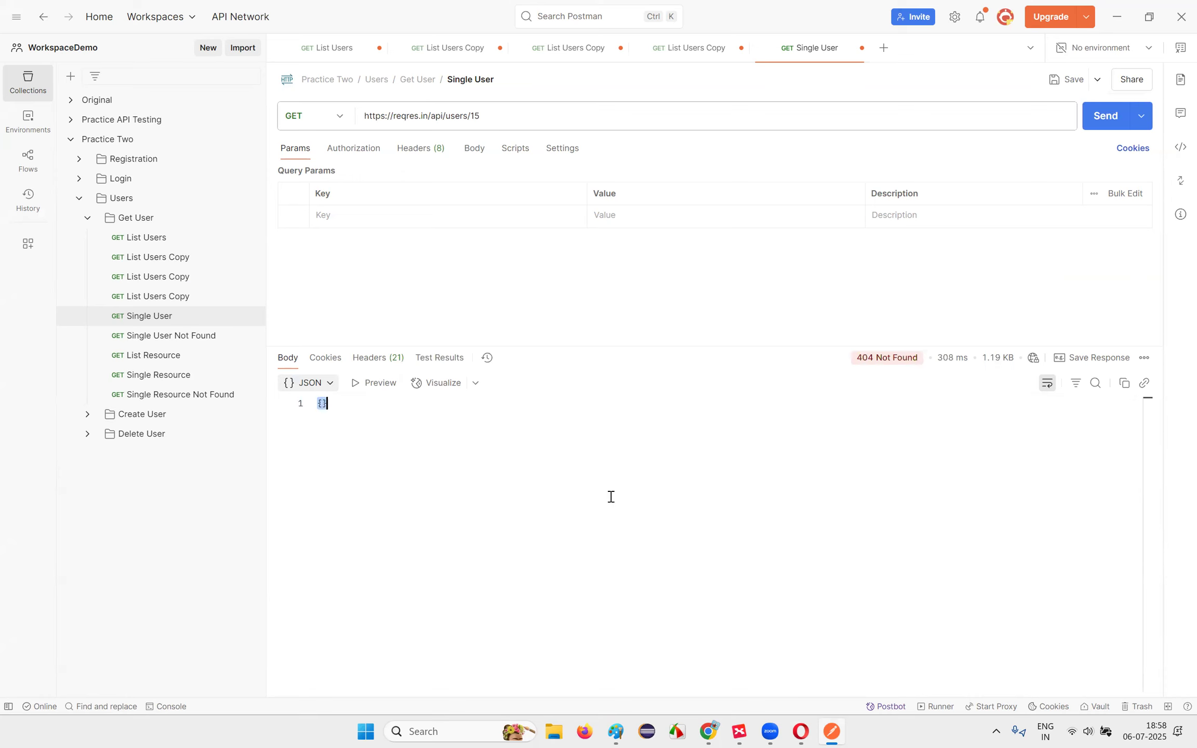
click(800, 731)
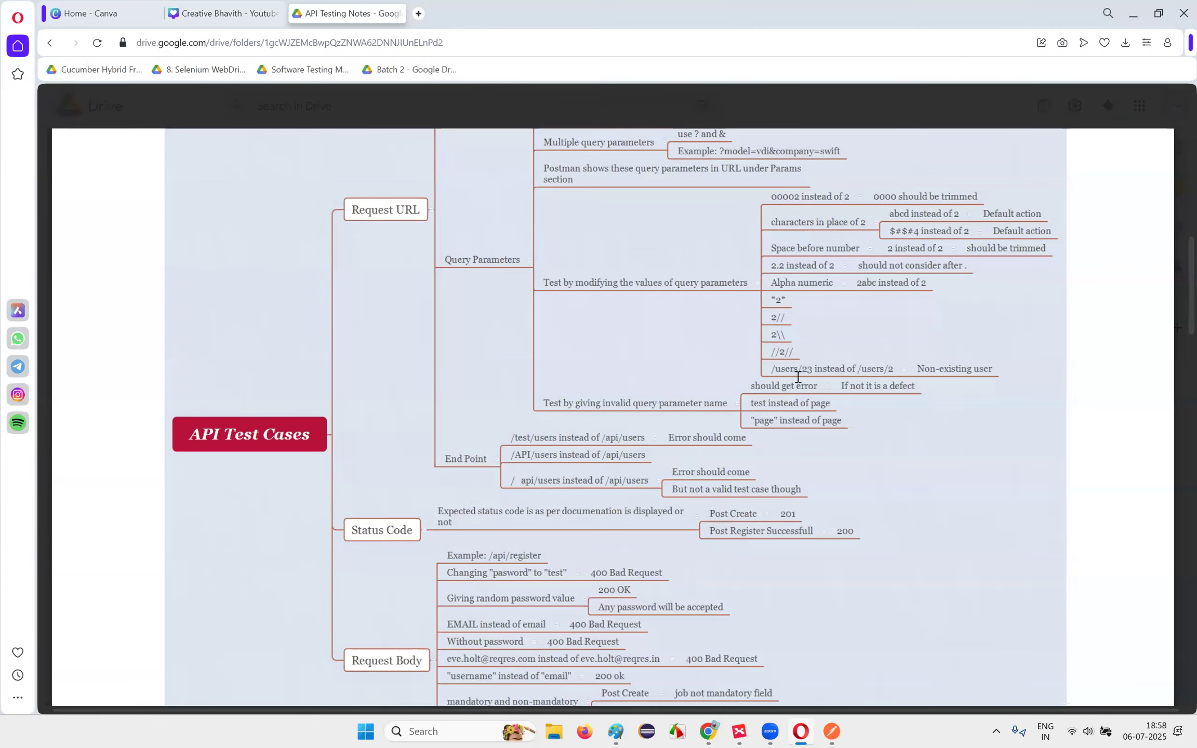
Step: Leave the End Point branch of the mind map and return to Postman's 404 response
key(alt+Tab)
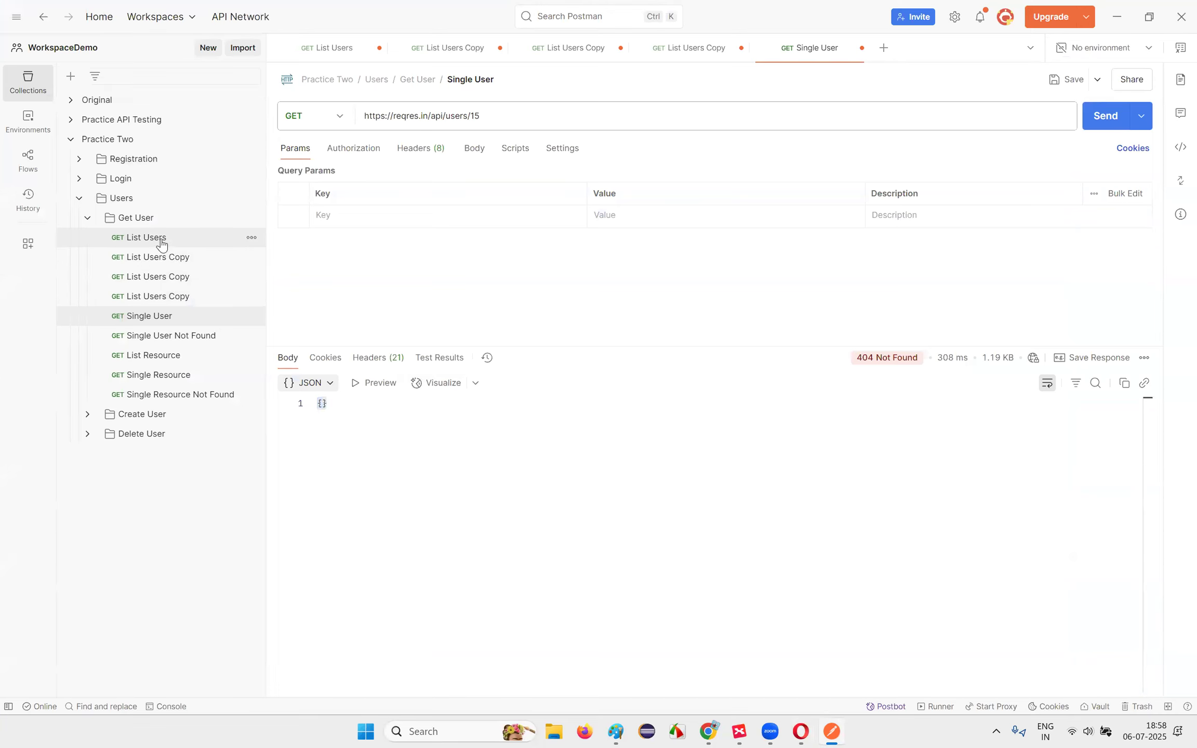
Step: In List Users, rename the page query key to test and send, getting 301 Moved Permanently
click(147, 238)
double_click(475, 118)
double_click(479, 117)
text(test)
click(1096, 124)
mouse_move(902, 365)
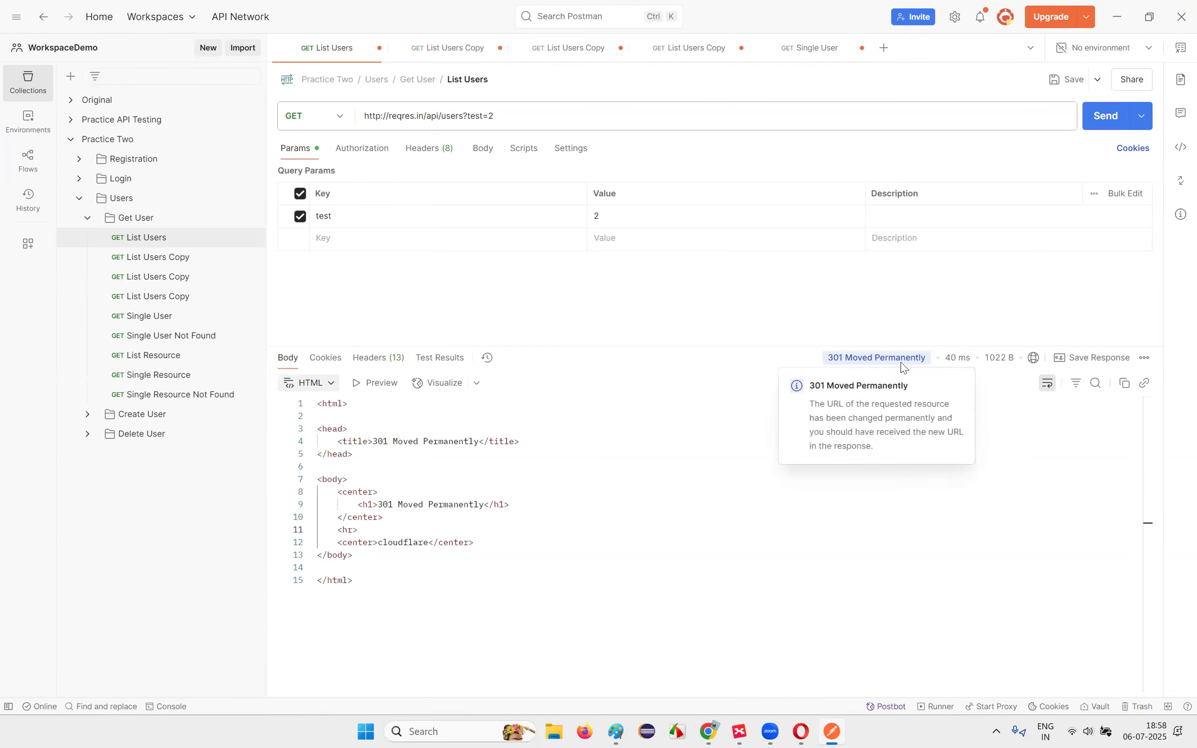
Step: Switch the URL to https and resend, getting 200 OK with page 1 users
click(381, 113)
text(s)
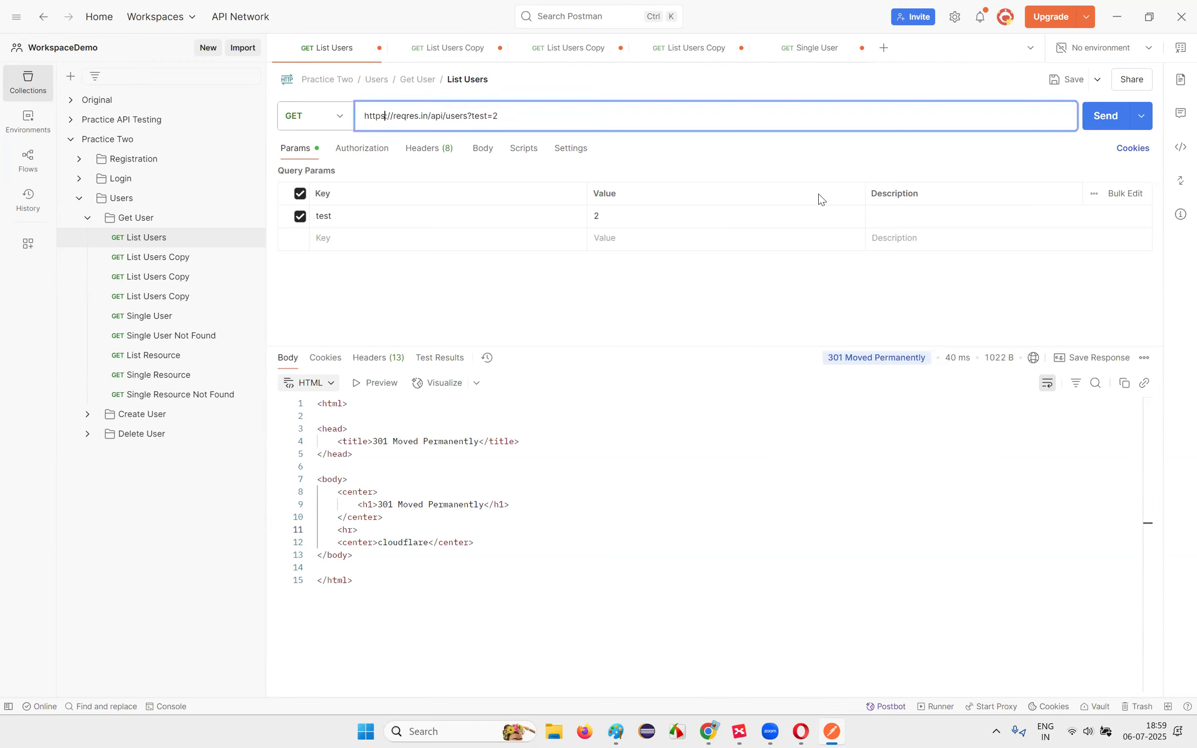
click(1105, 116)
scroll(371, 445, down, 5)
scroll(370, 431, up, 5)
click(406, 416)
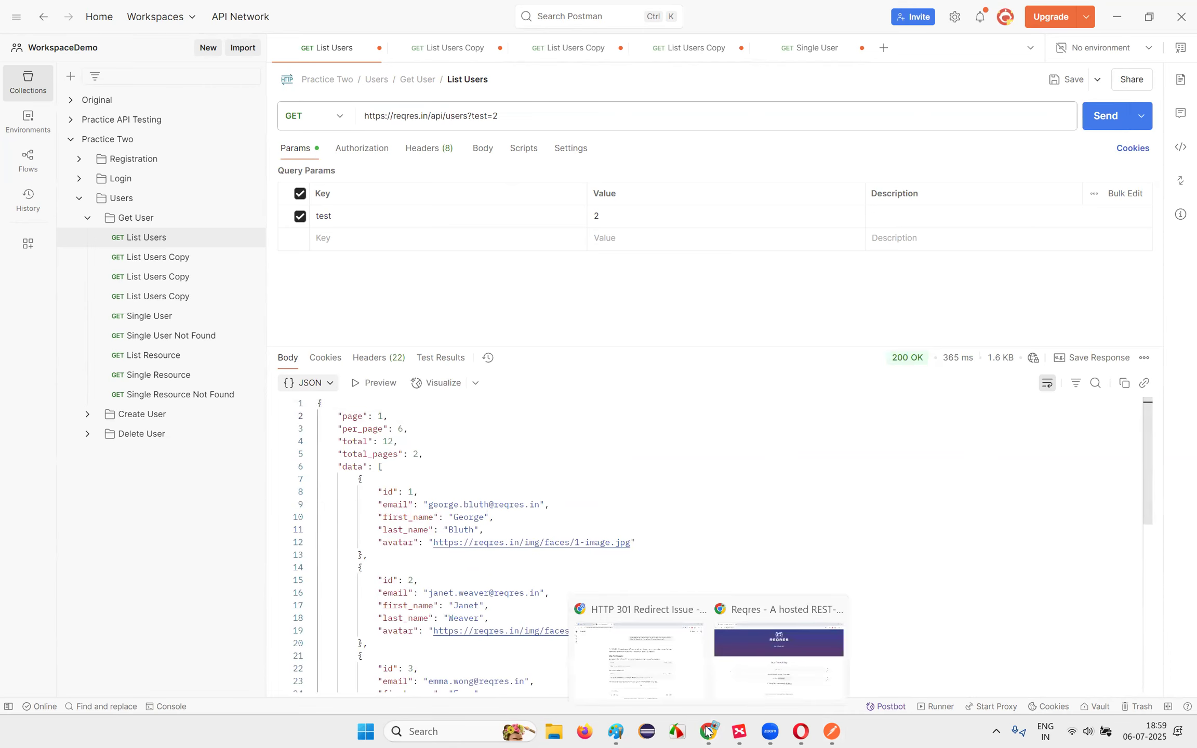
drag(469, 119, 512, 117)
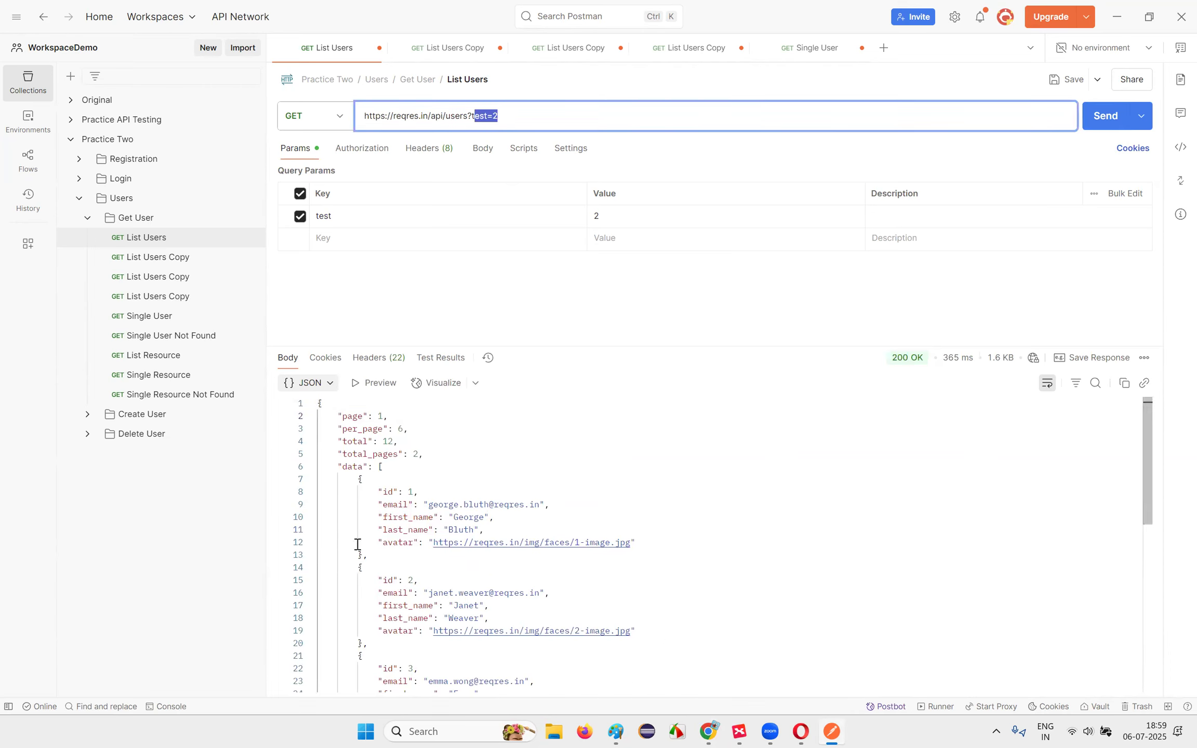
mouse_move(706, 730)
click(662, 656)
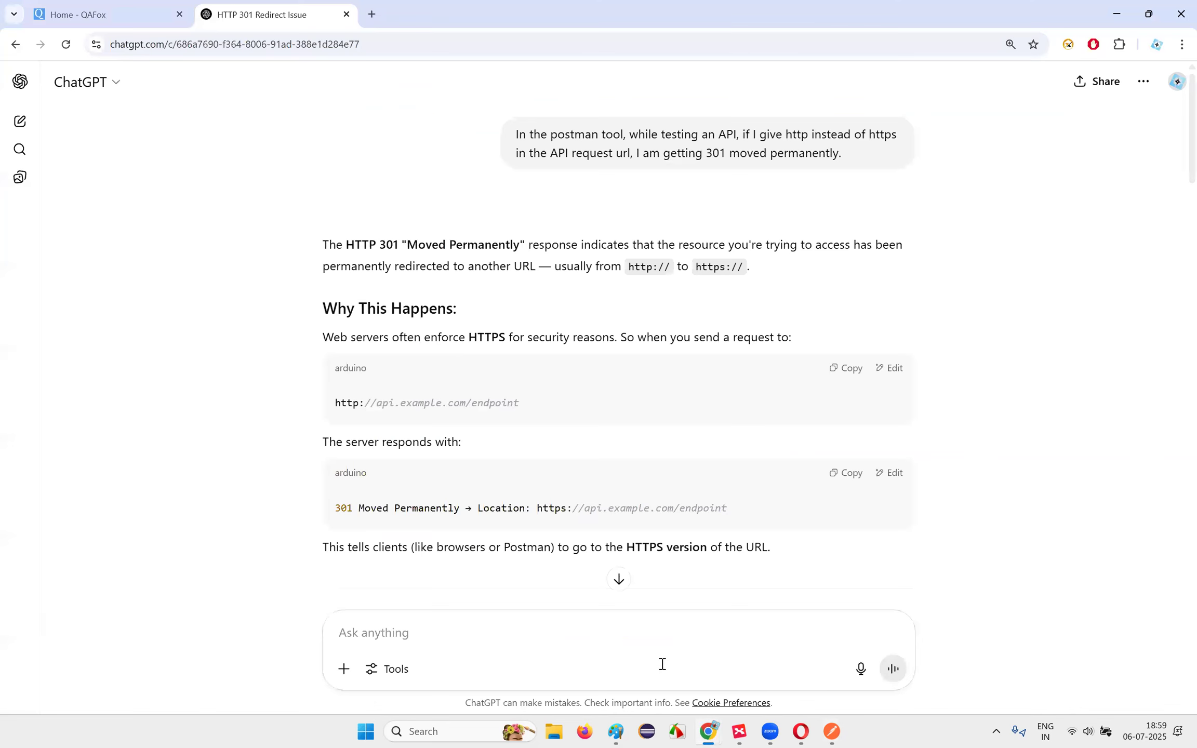
click(801, 732)
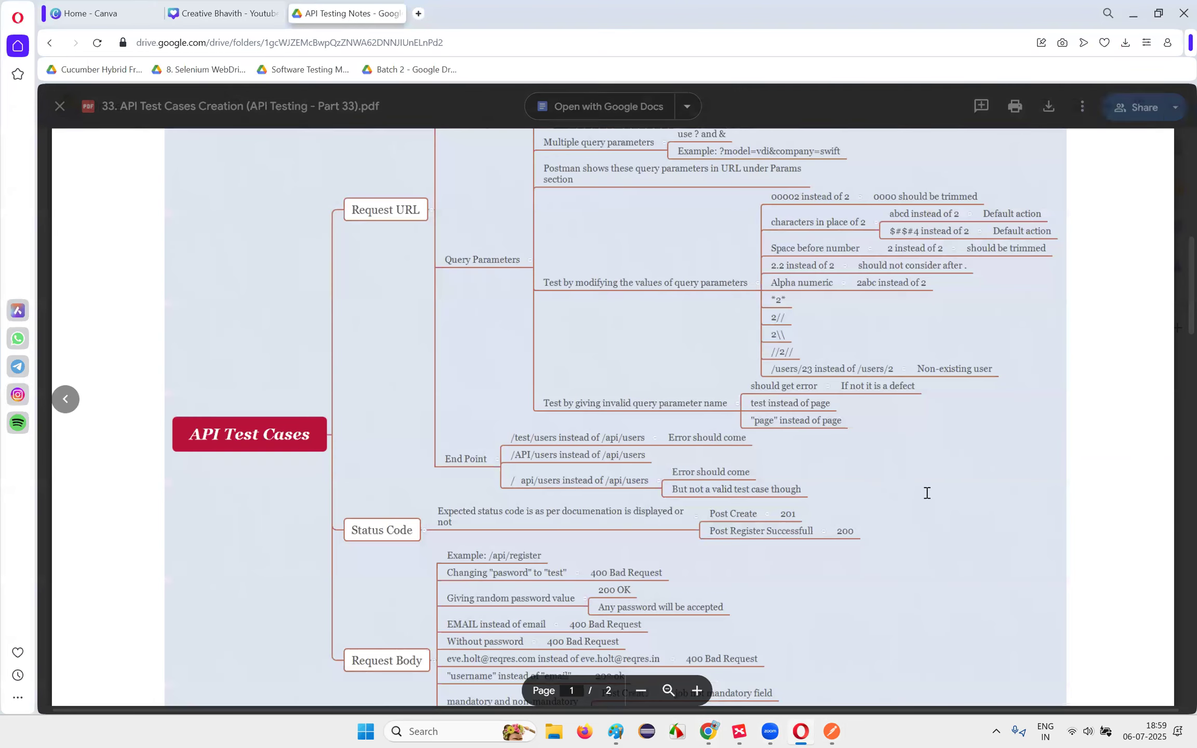
scroll(887, 461, down, 2)
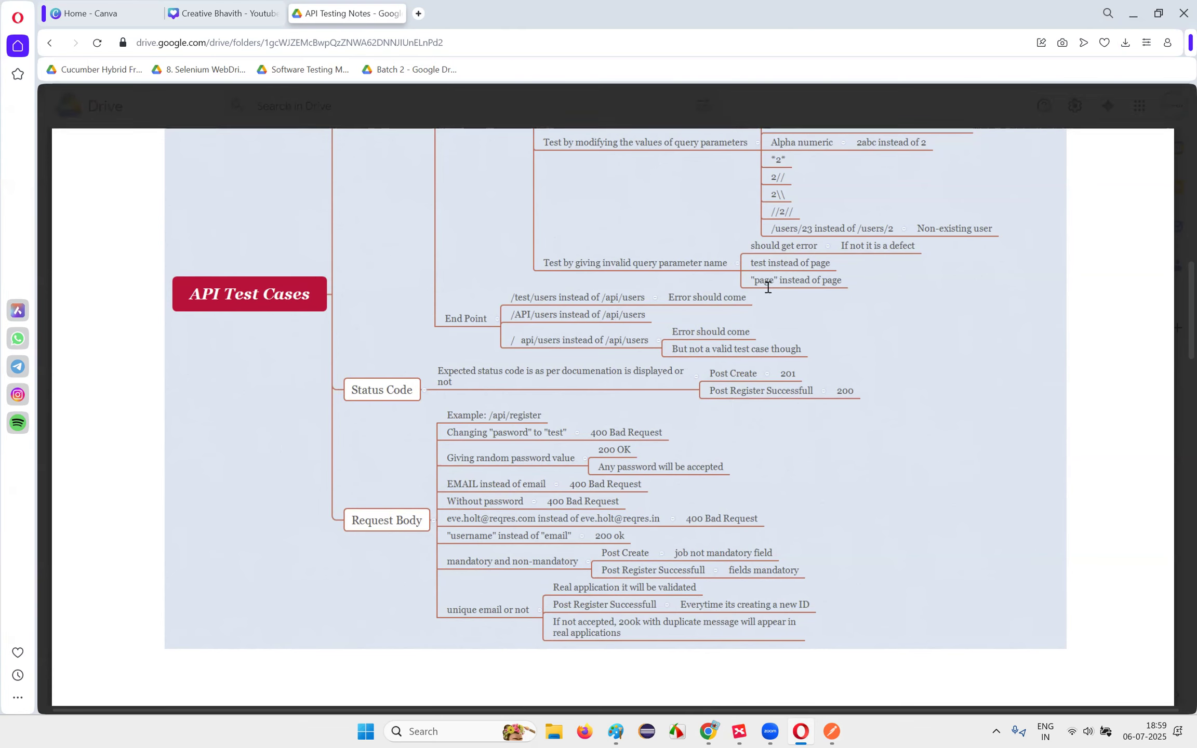
click(832, 732)
Step: Change the query key from test back to page and send
click(502, 120)
drag(472, 116, 483, 119)
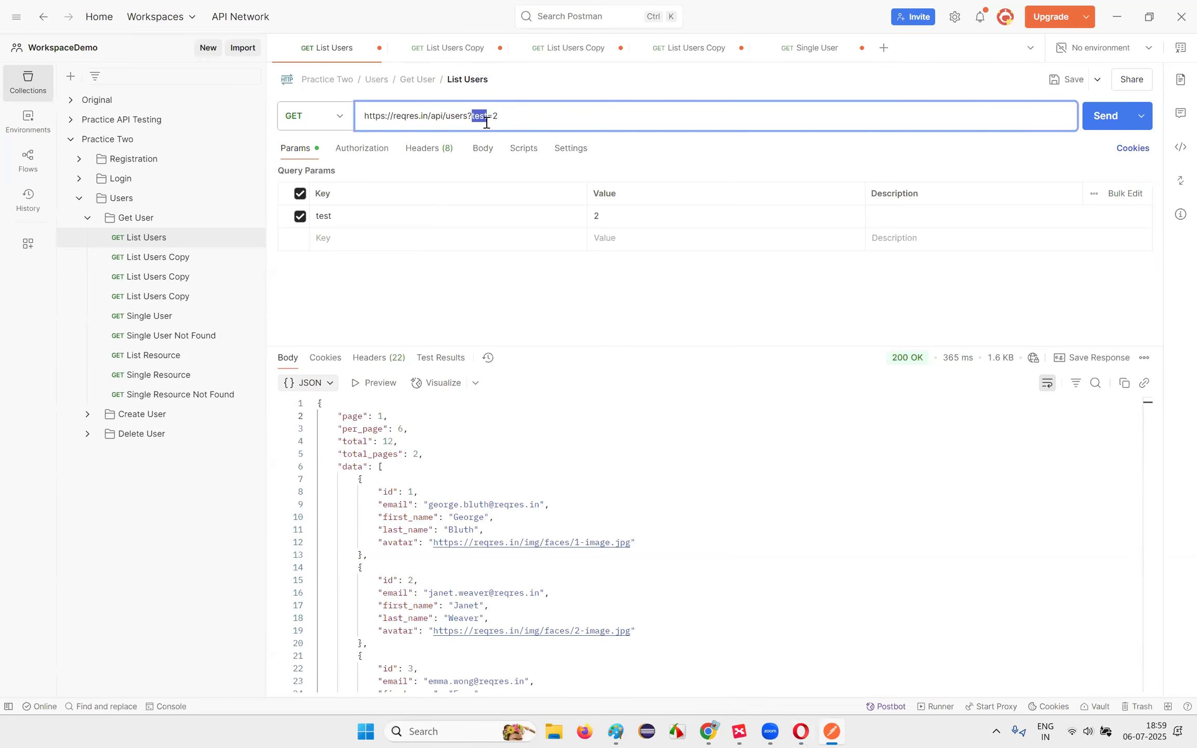
key(BackSpace)
text(page)
click(1101, 120)
Step: Wrap the page key in double quotes and send, inspecting the returned page 1 data
click(473, 118)
text(")
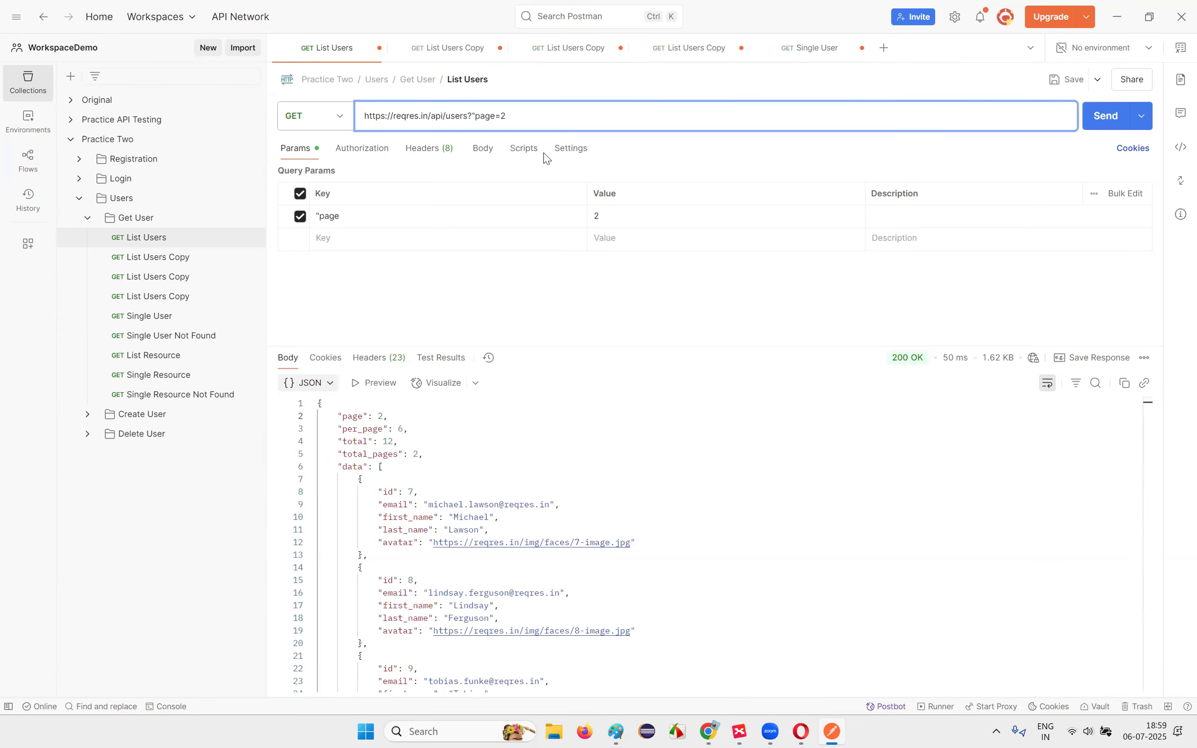
click(498, 115)
text(")
click(1125, 130)
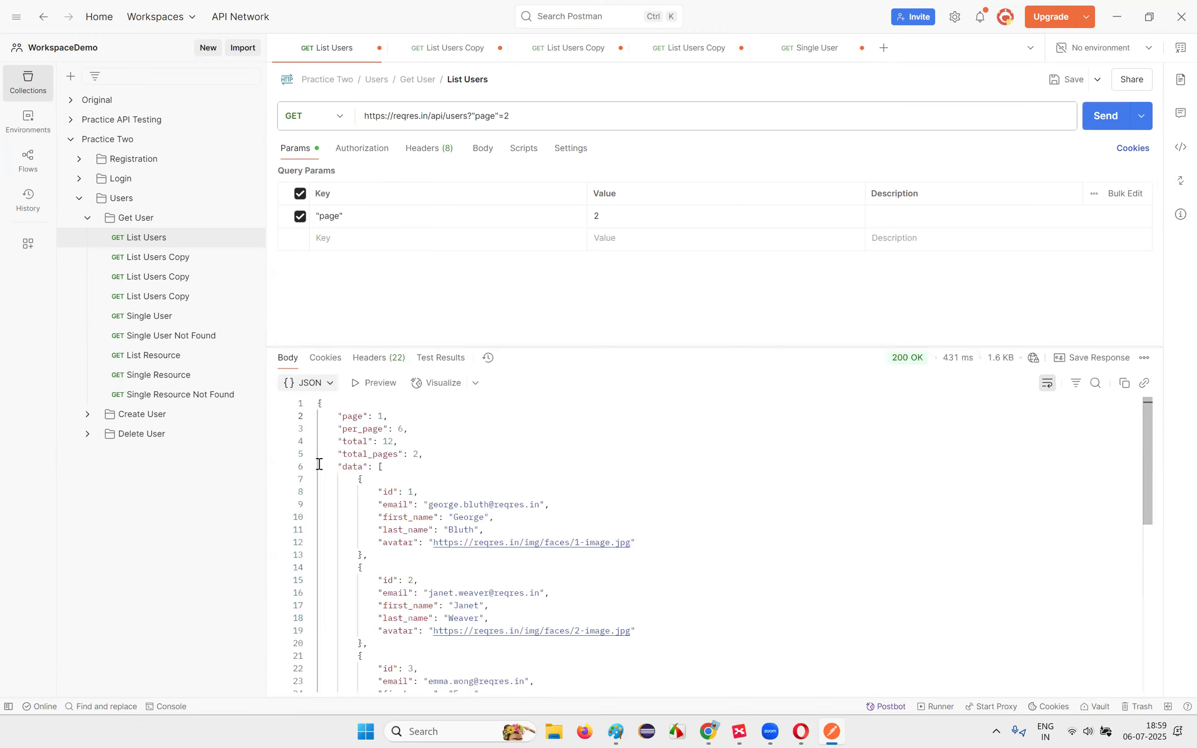
click(434, 477)
Step: Remove the quotes around page and resend for page 2 users, then view the Drive notes
click(475, 115)
key(BackSpace)
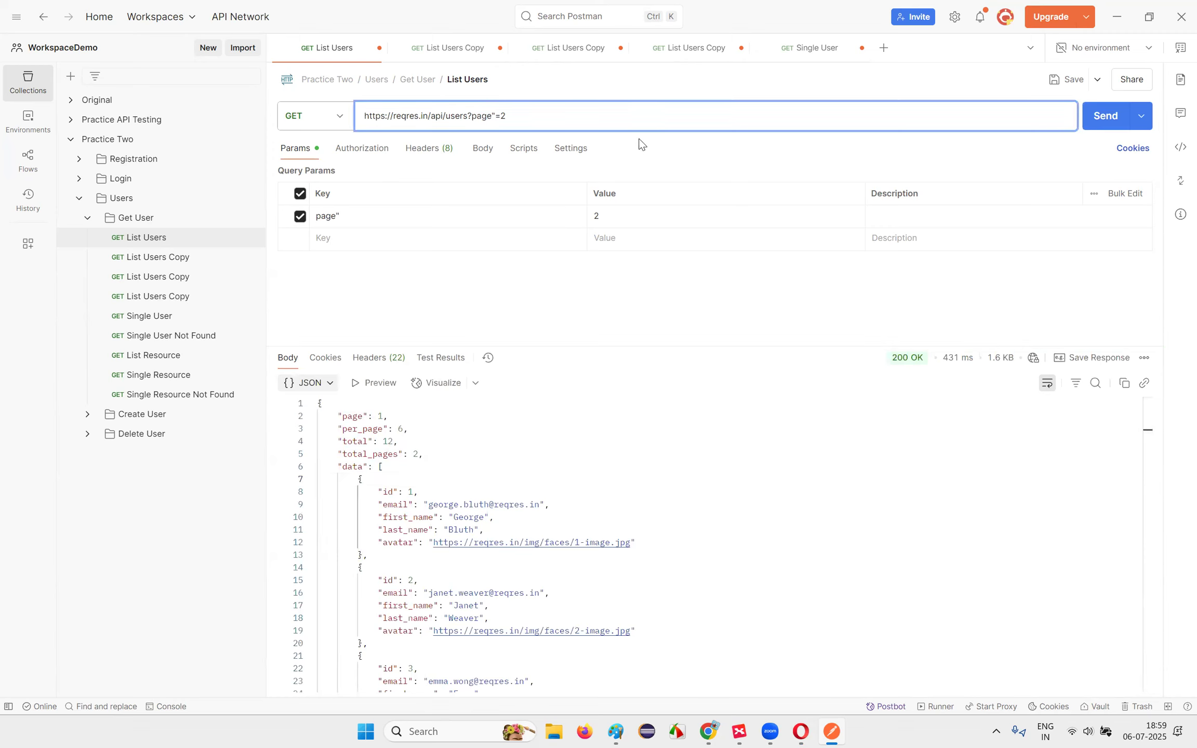
click(495, 115)
click(1105, 118)
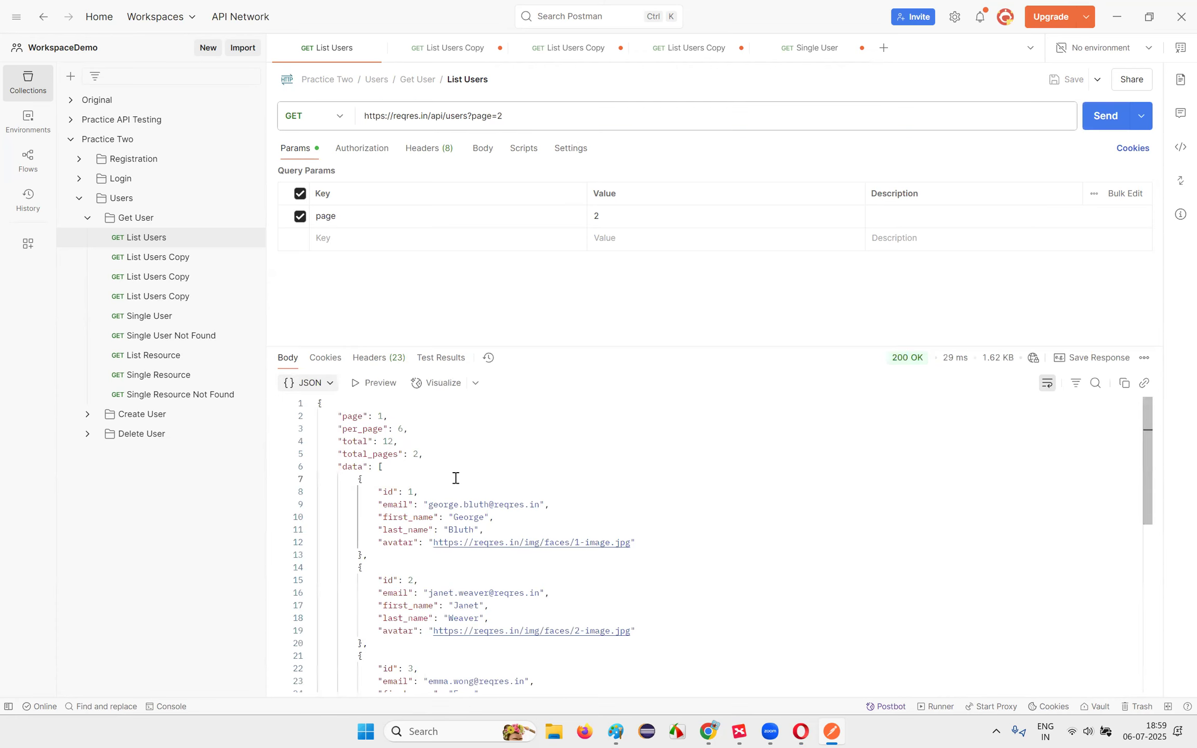
double_click(485, 115)
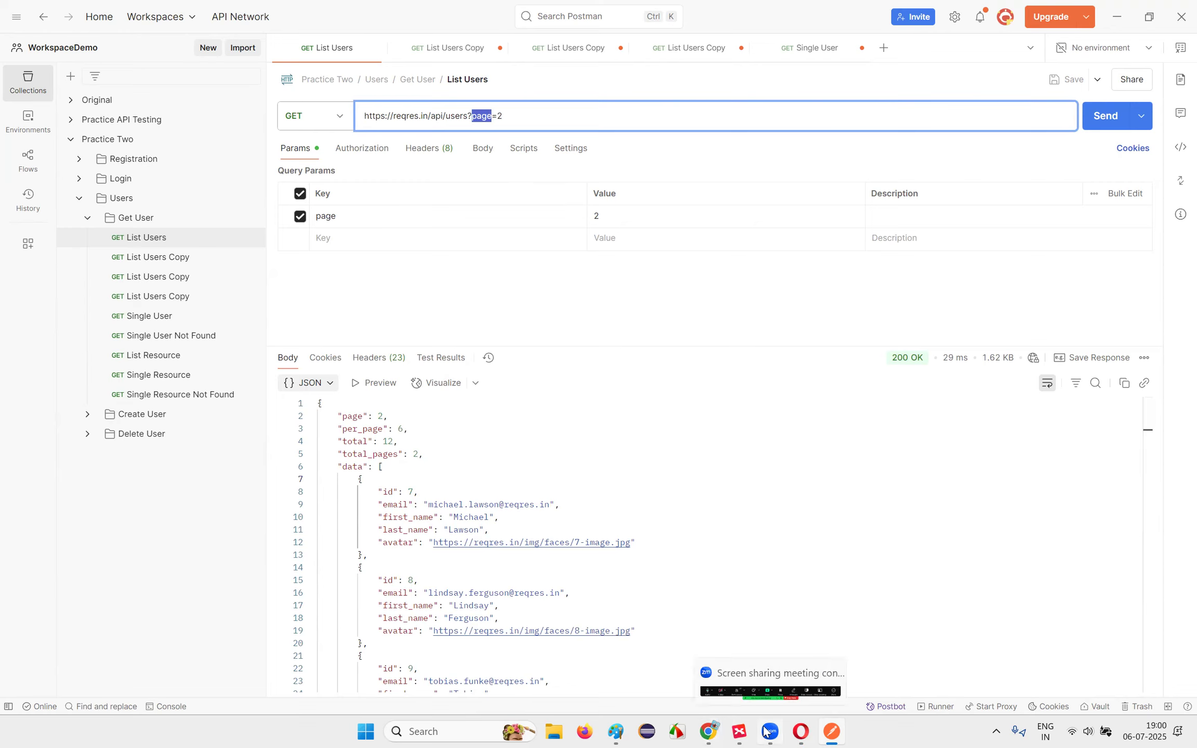
click(800, 731)
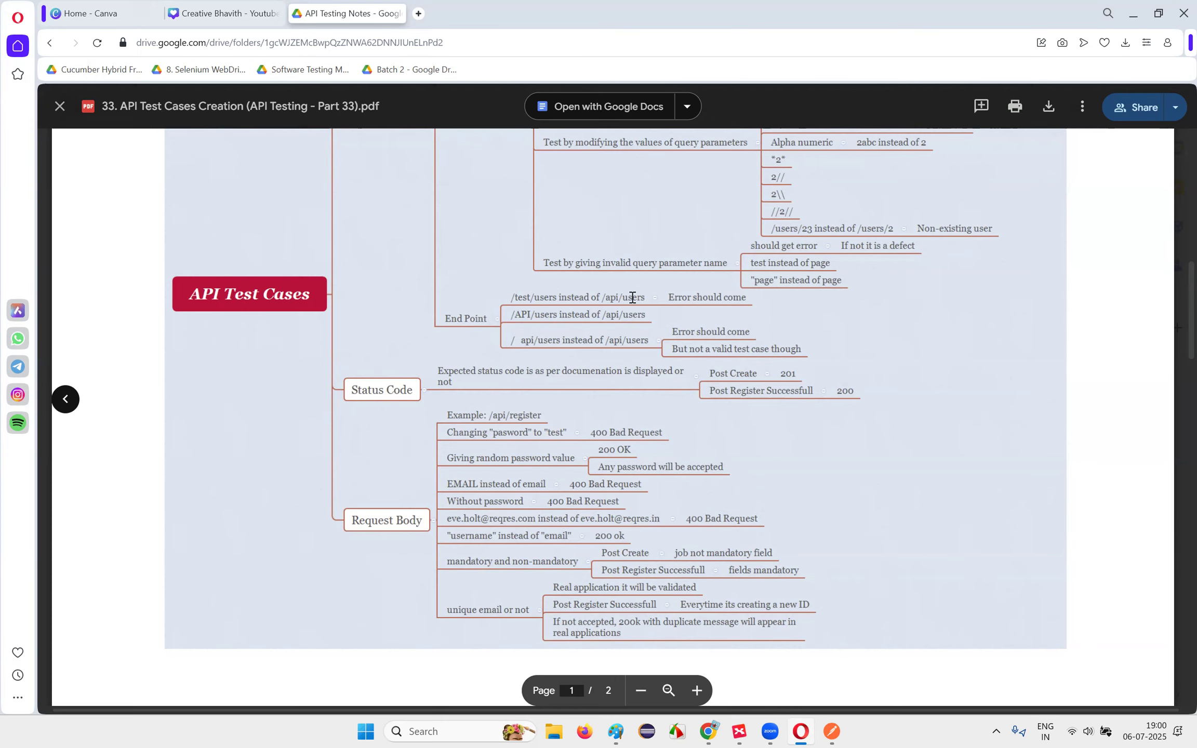
Step: Scroll the mind-map PDF up to the Request URL notes and return to Postman
scroll(464, 323, up, 5)
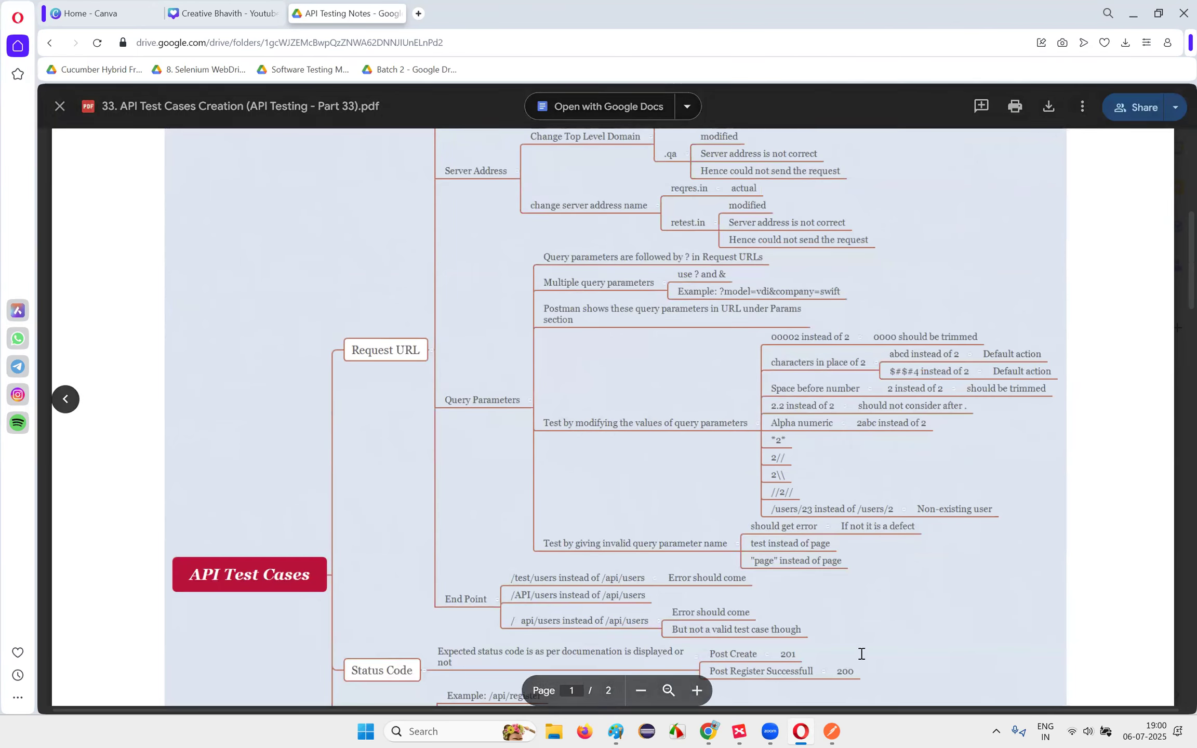
key(alt+Tab)
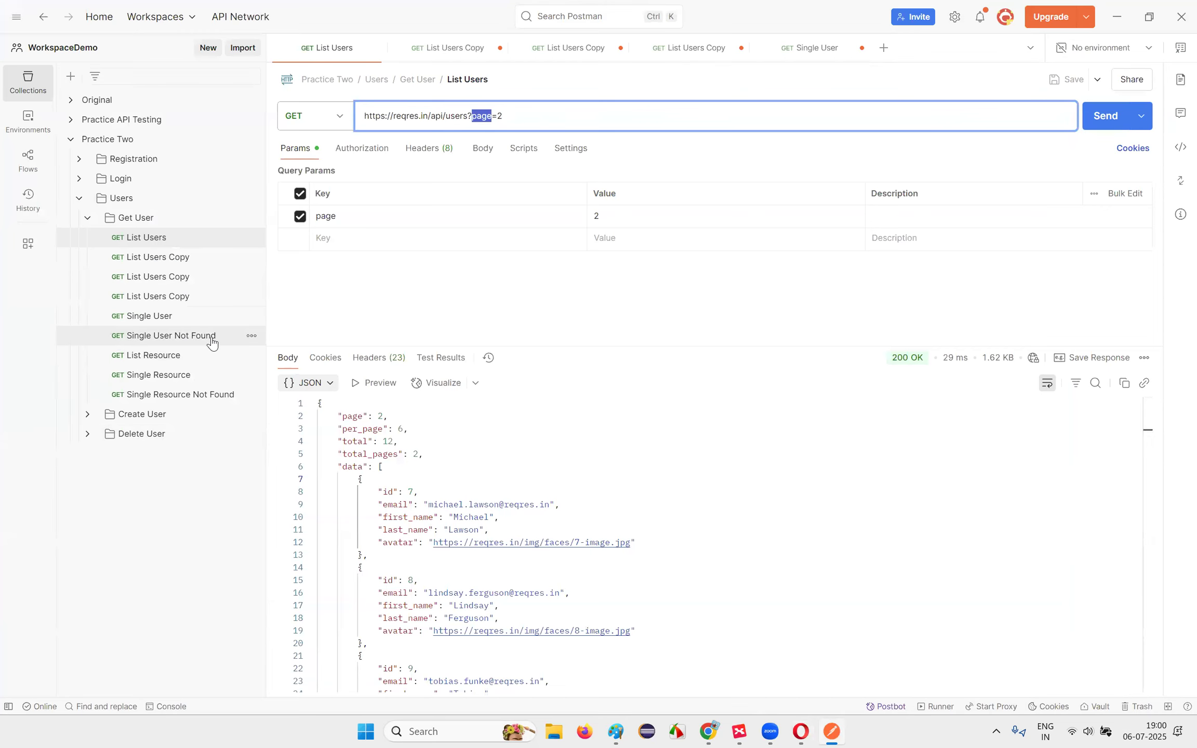
Step: Expand Create User and browse Create User, Update User and Update User using patch, then Delete User
click(164, 415)
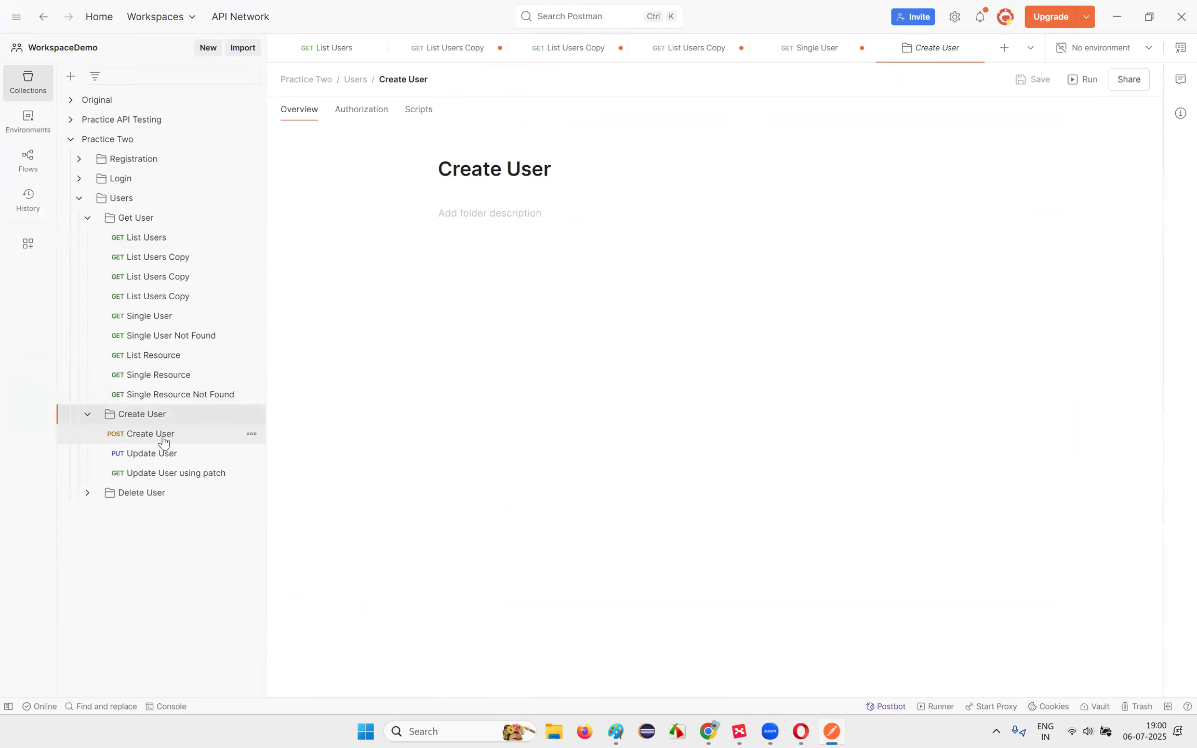
click(164, 435)
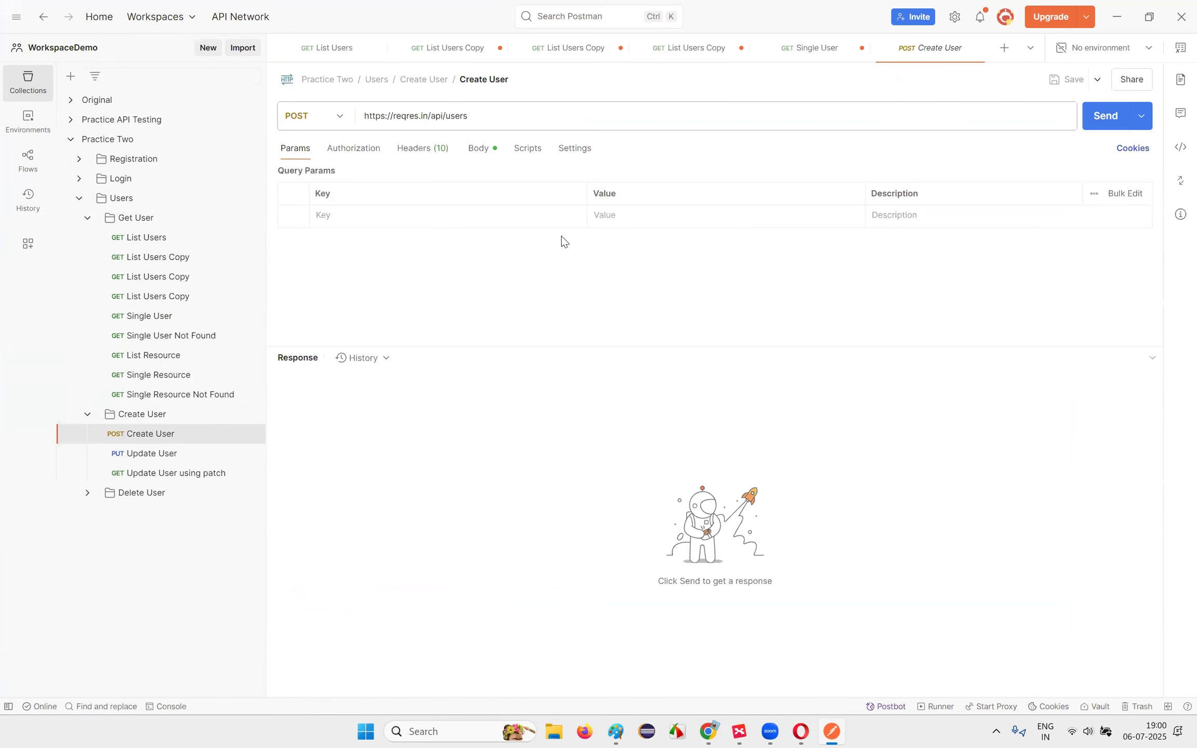
click(159, 460)
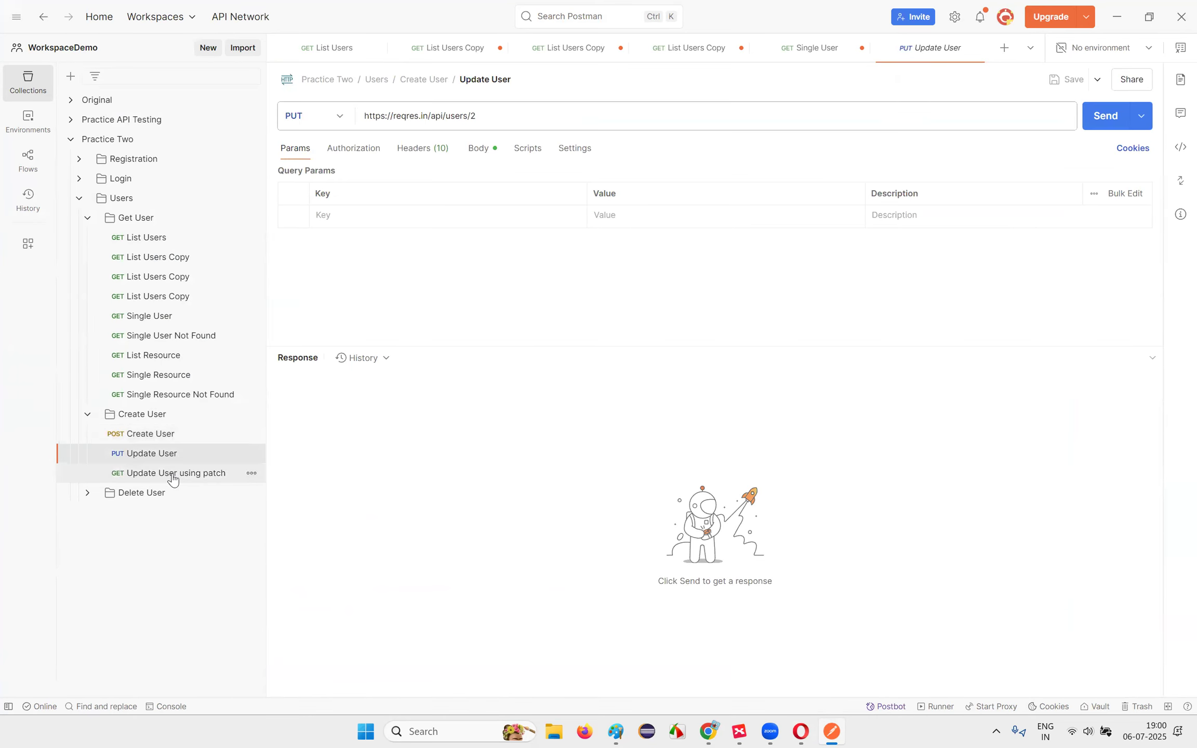
click(173, 476)
click(155, 494)
Step: Browse the Registration and Login folder requests, then reopen List Users
click(141, 163)
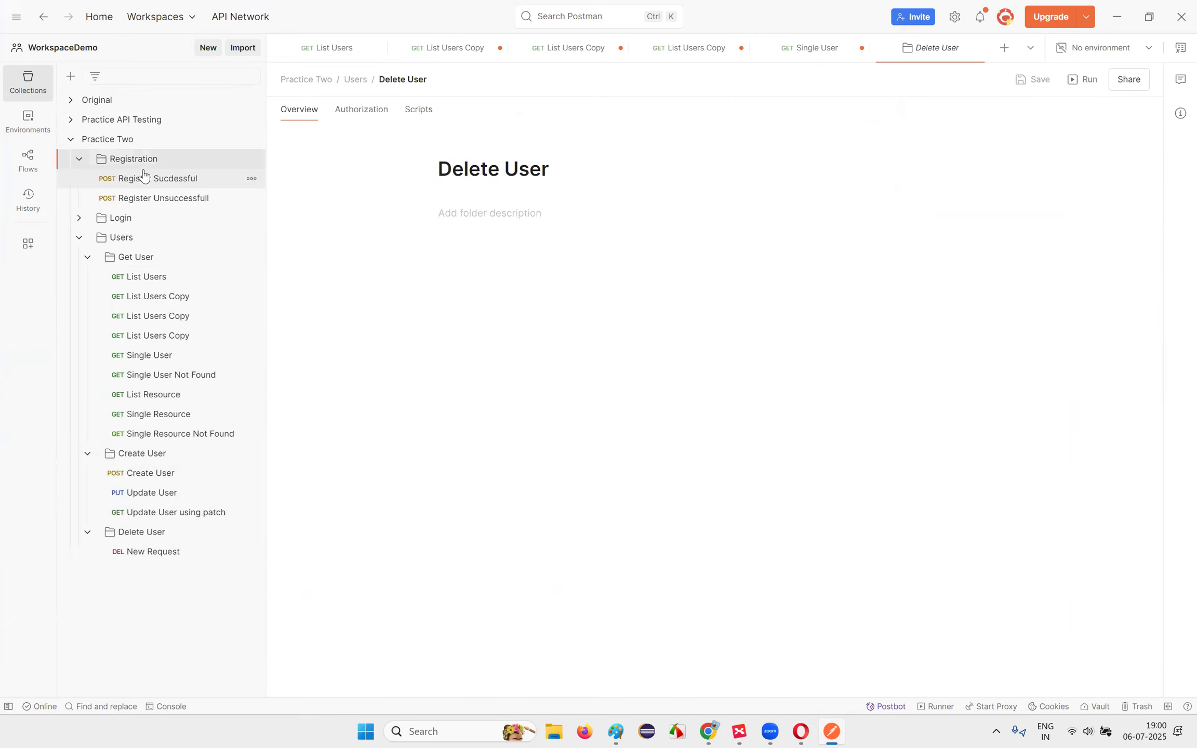
click(143, 182)
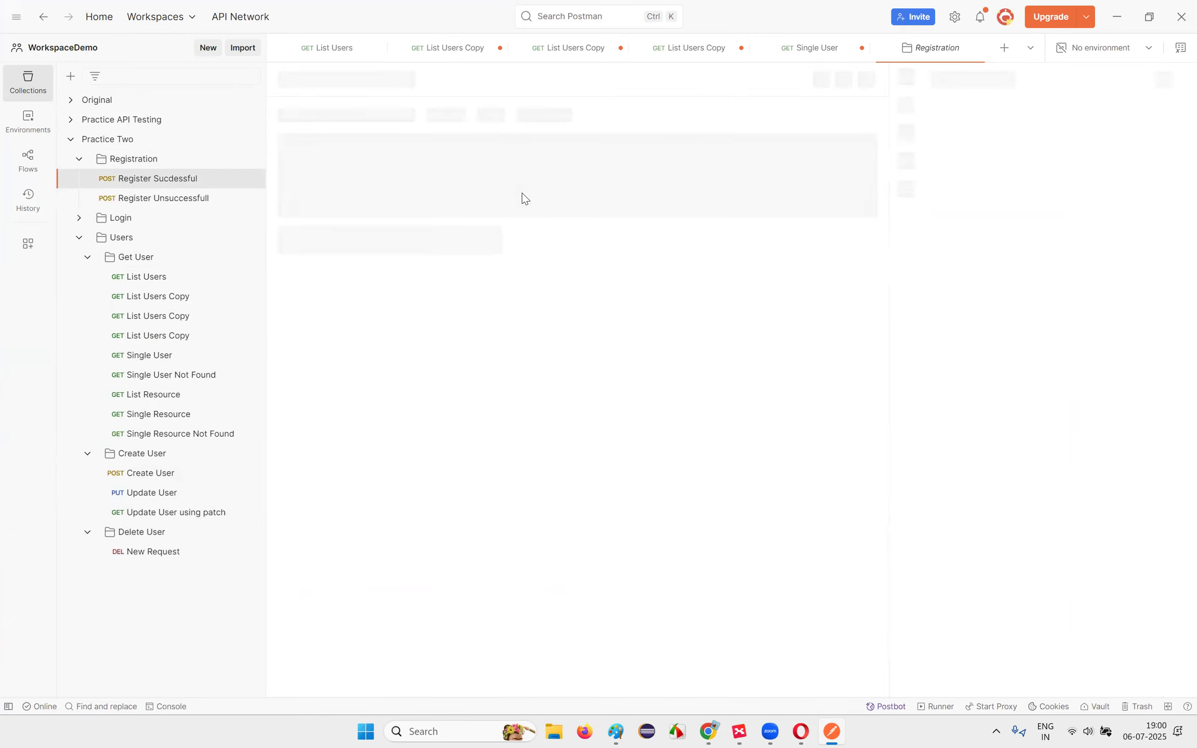
click(159, 204)
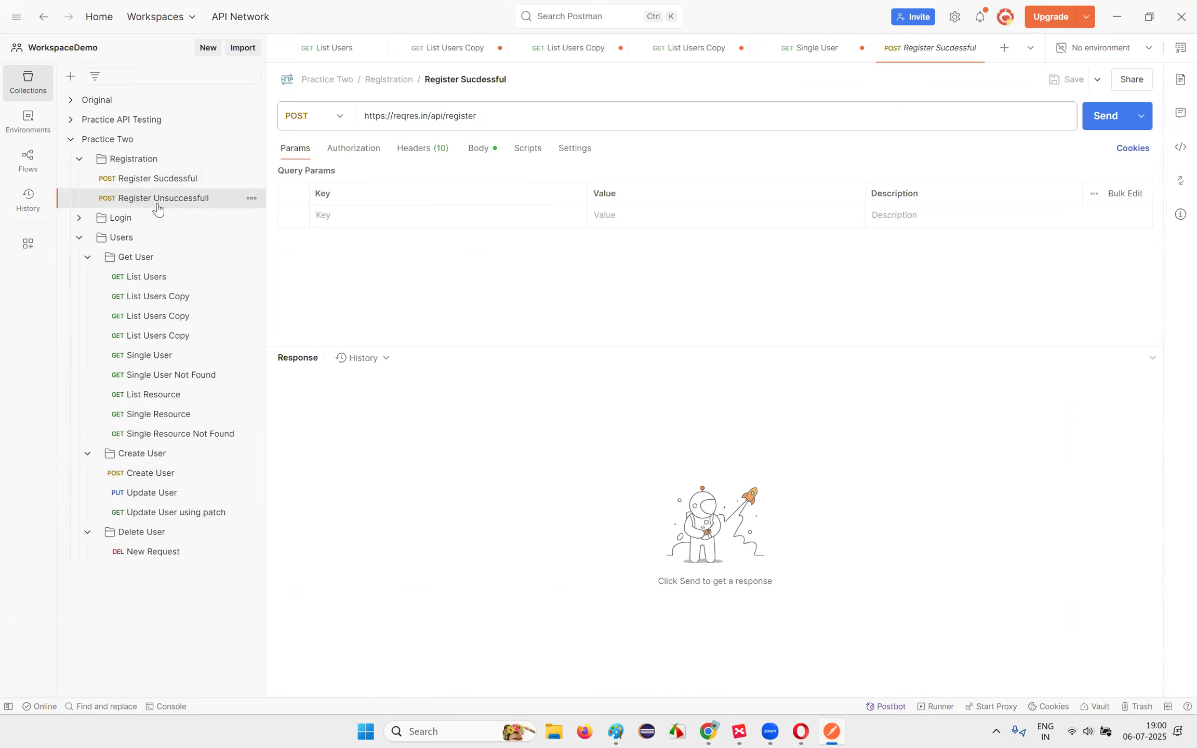
click(133, 221)
click(141, 239)
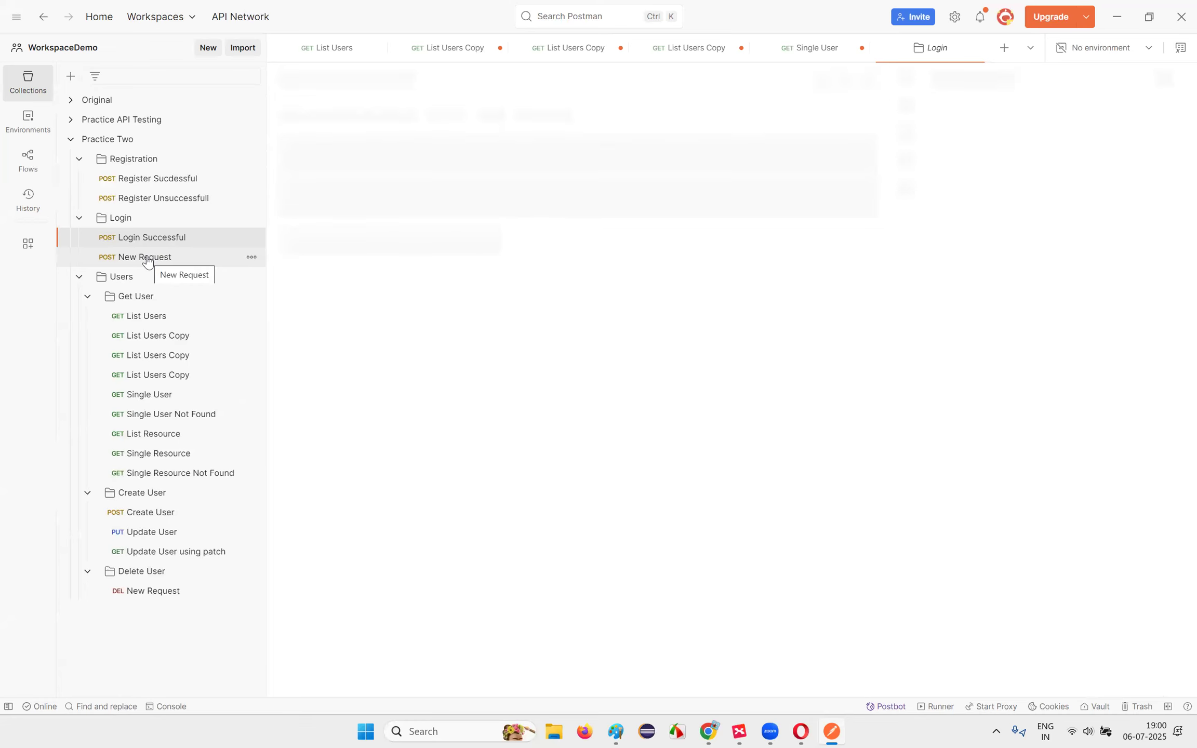
click(148, 258)
click(156, 316)
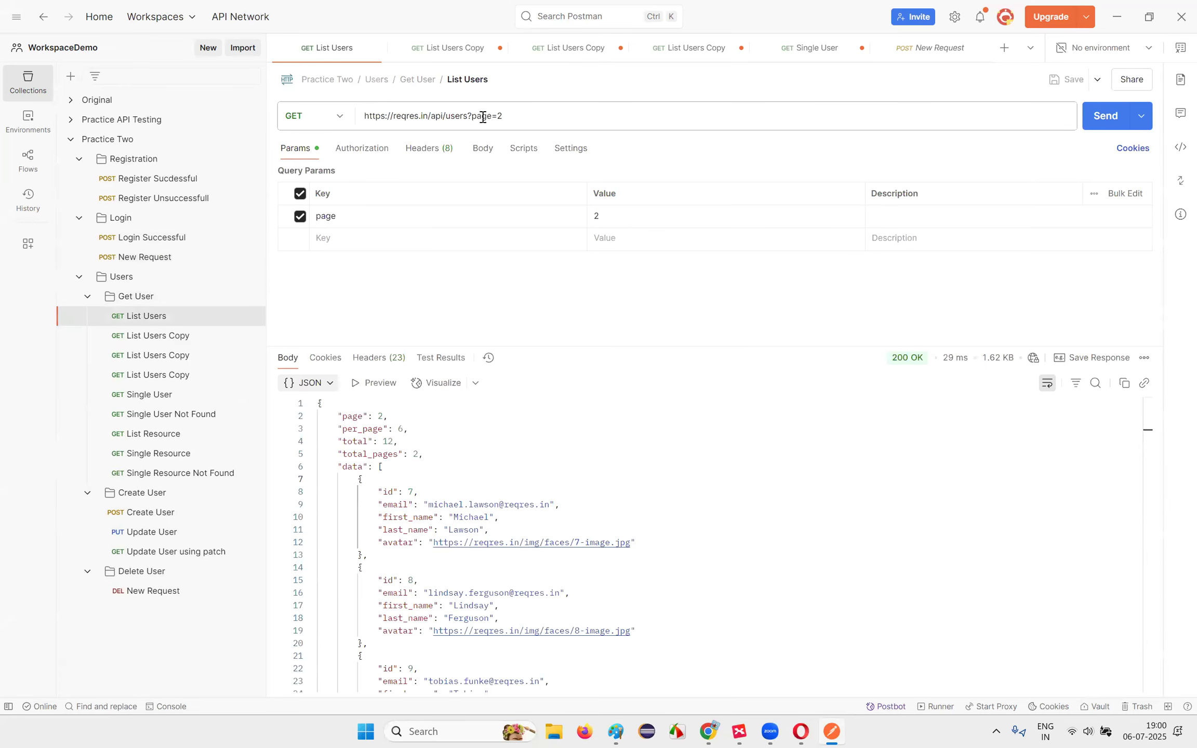
Step: Add a second query parameter user=1 to the List Users request
drag(473, 116, 524, 115)
click(306, 243)
click(301, 239)
click(301, 240)
click(327, 237)
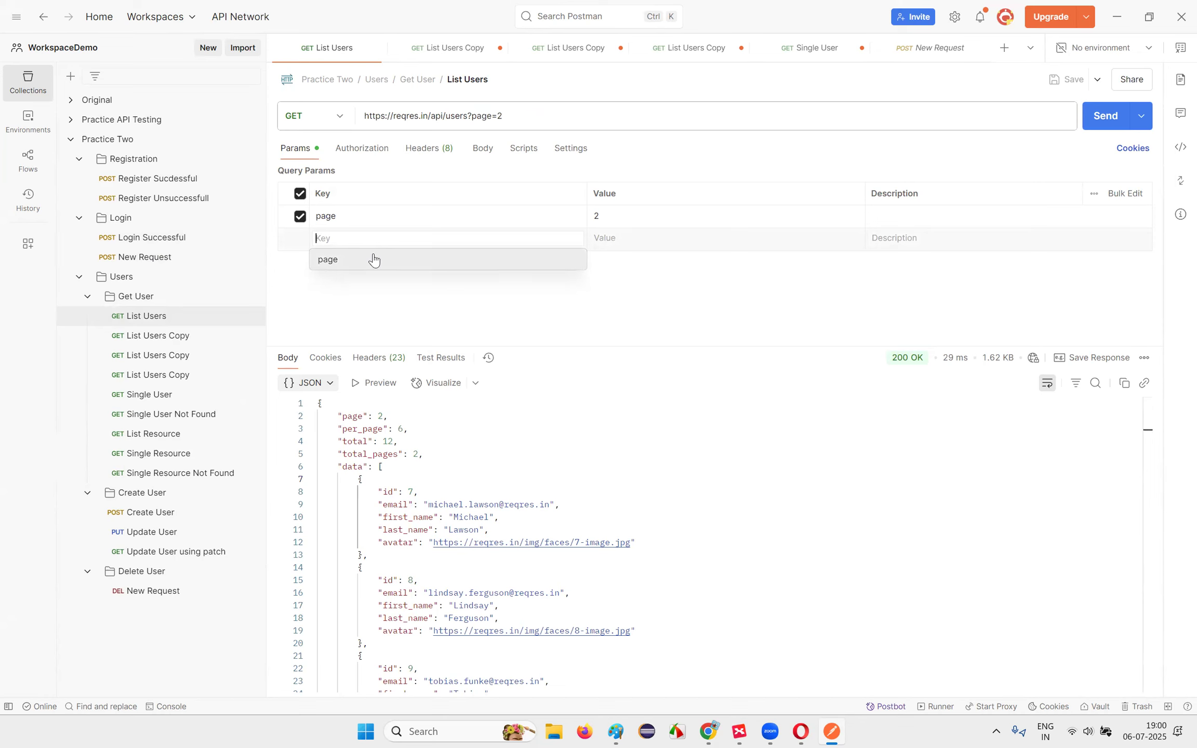
text(user)
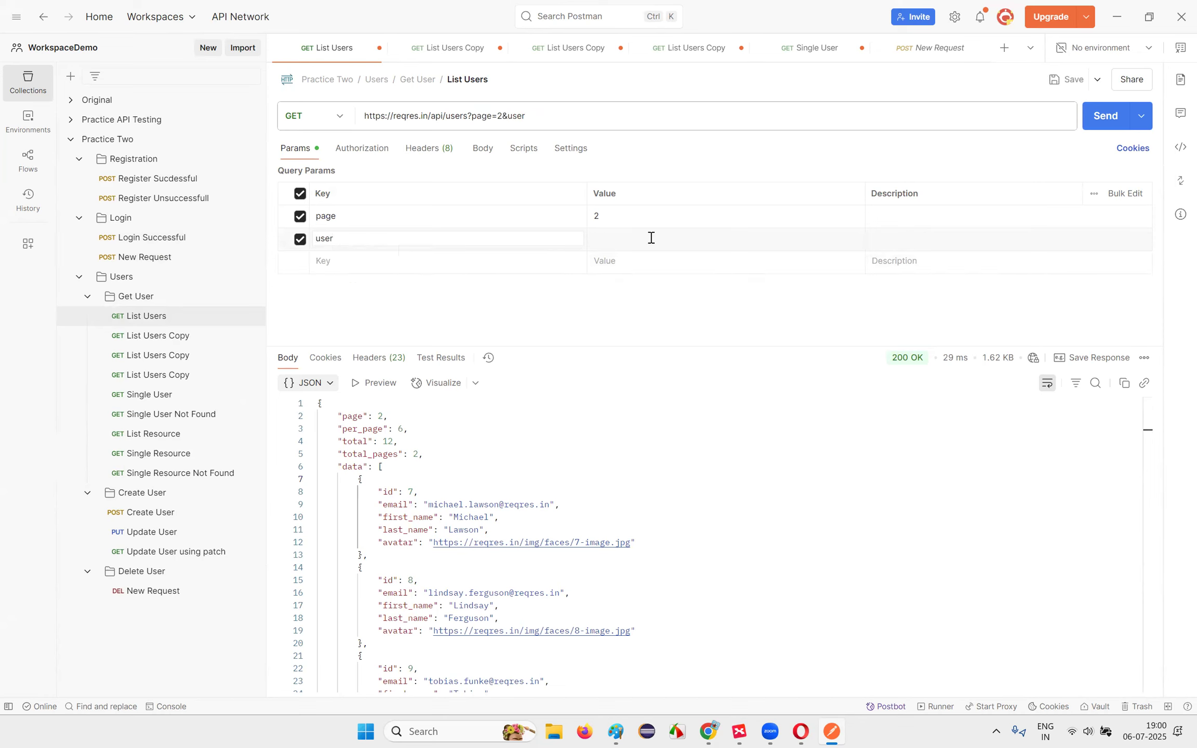
text(=1)
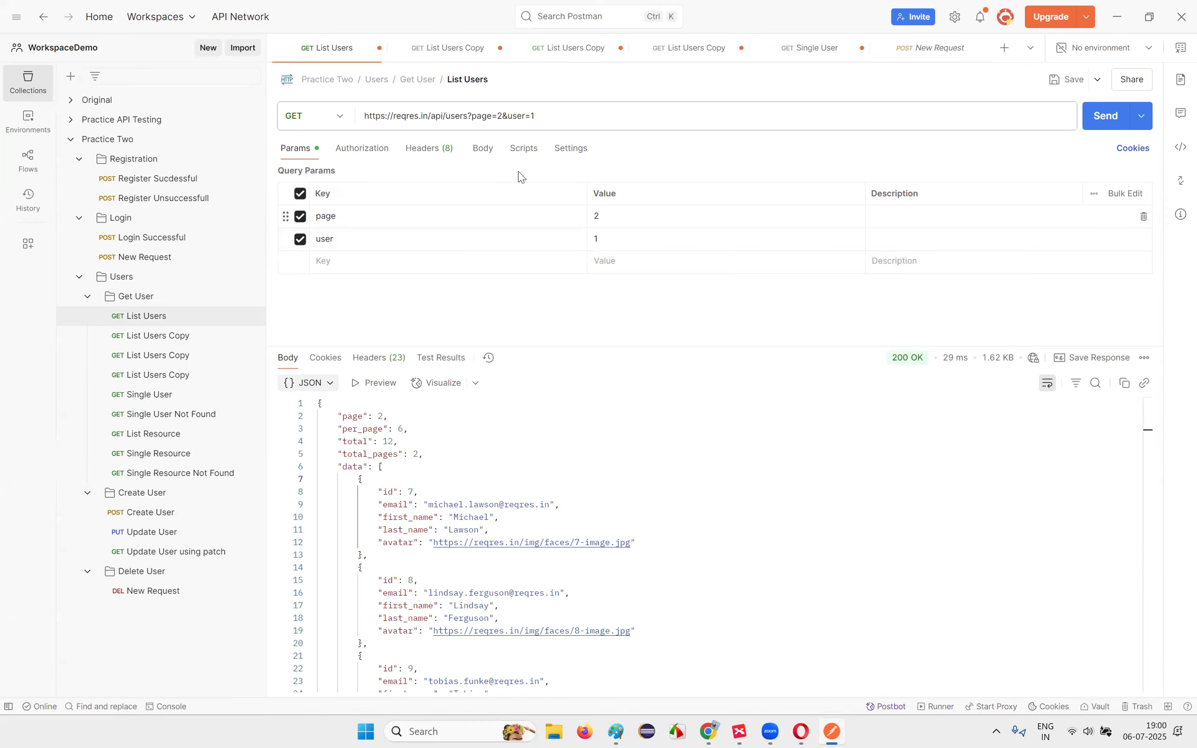
Step: Inspect the page=2&user=1 query in the URL and resend, getting 200 OK
drag(472, 117, 547, 117)
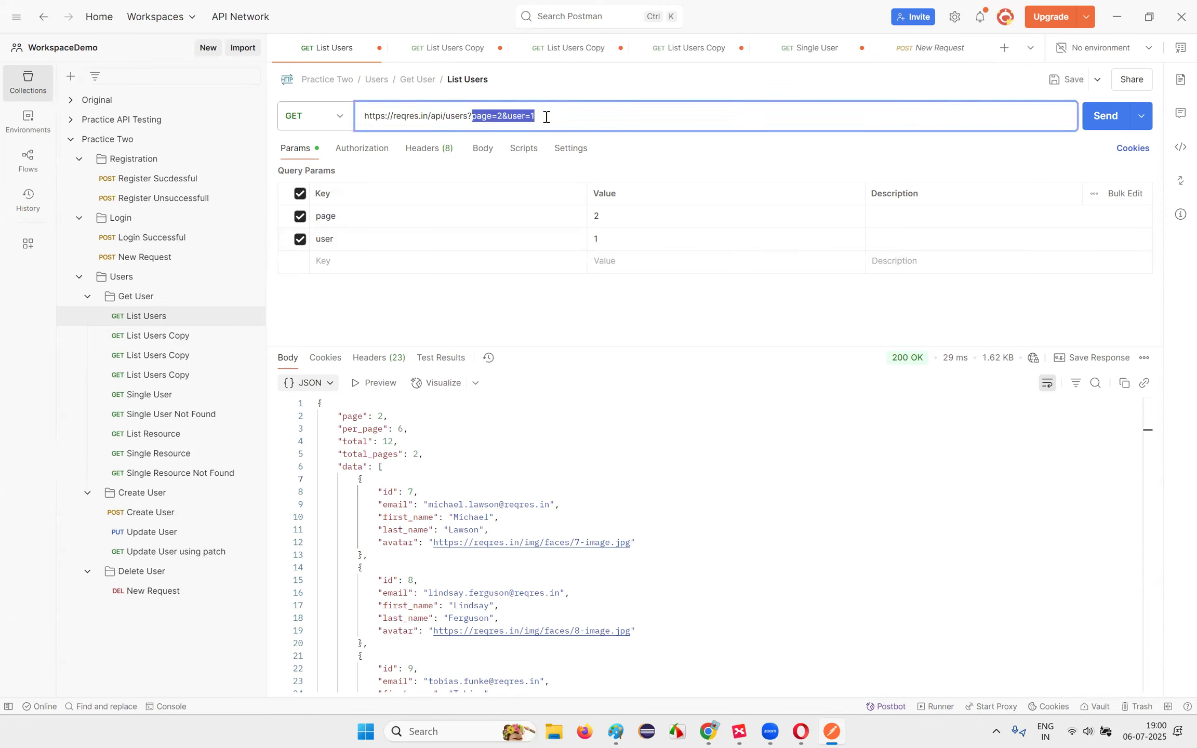
click(547, 117)
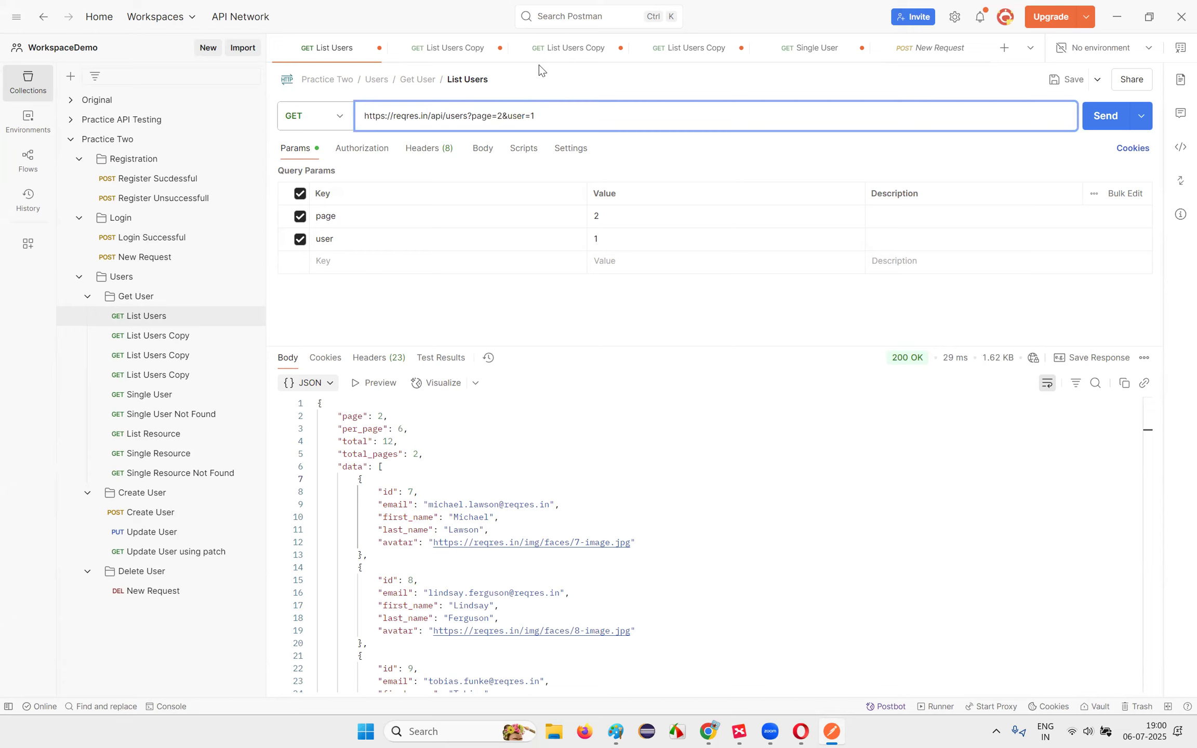
drag(508, 116, 548, 115)
click(512, 115)
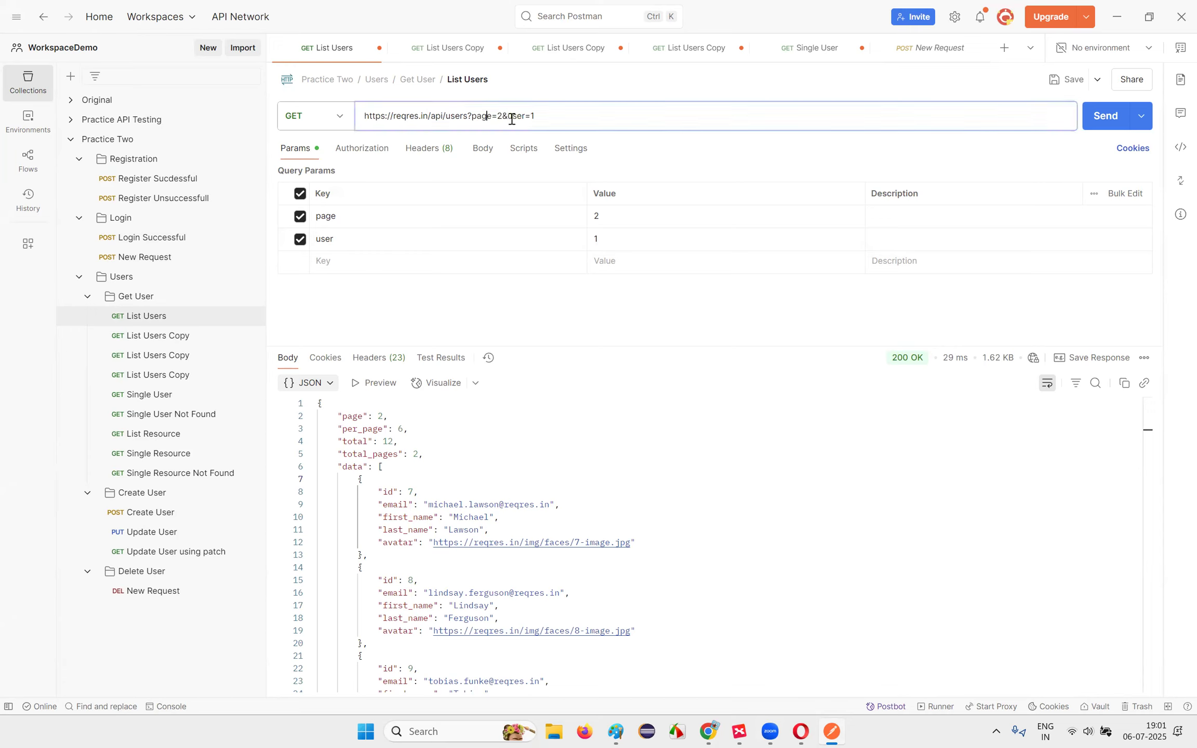
drag(509, 116, 556, 115)
click(555, 115)
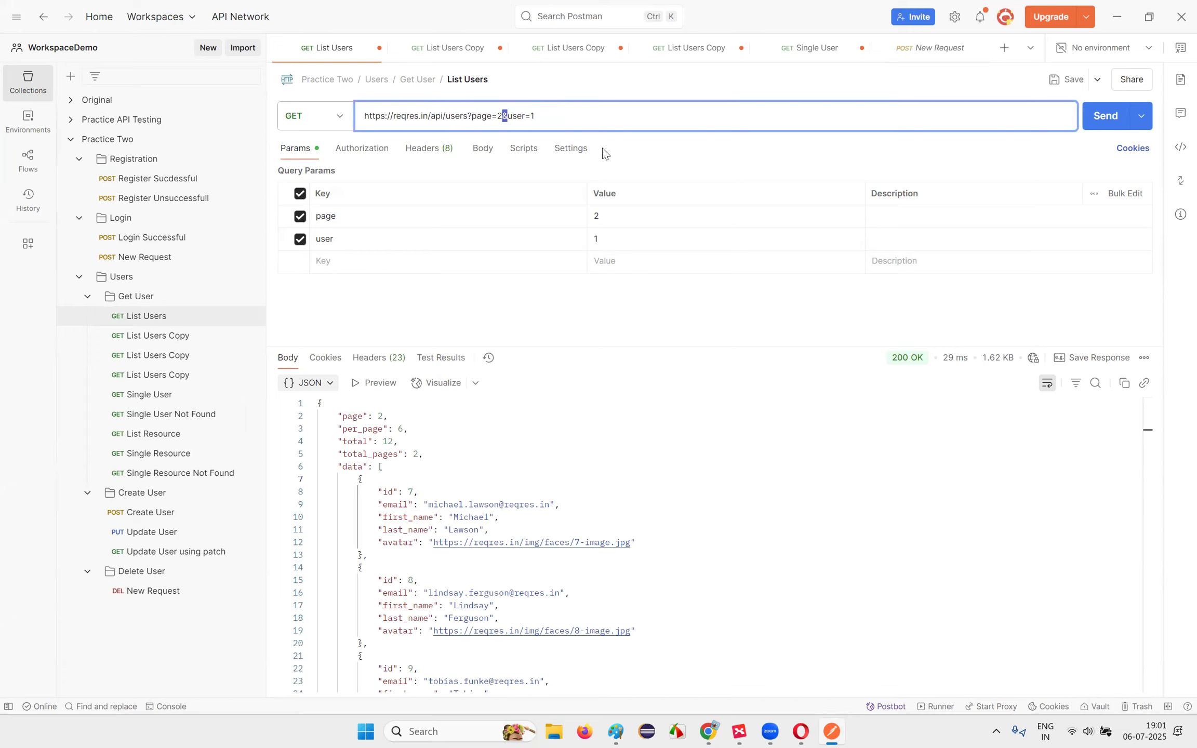
click(407, 304)
click(508, 116)
click(540, 117)
click(1102, 115)
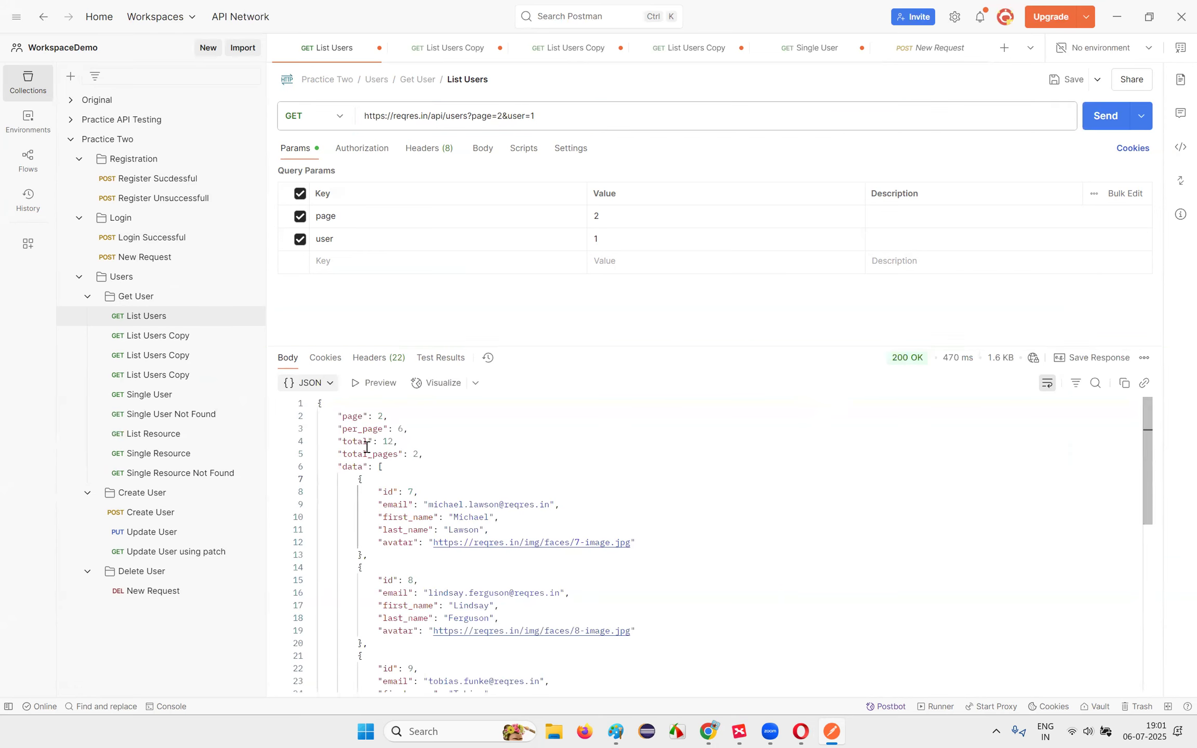
Step: Review the &user=1 parameter in the URL, then switch to the API Test Cases notes in Drive
double_click(475, 119)
drag(502, 118, 582, 114)
click(581, 114)
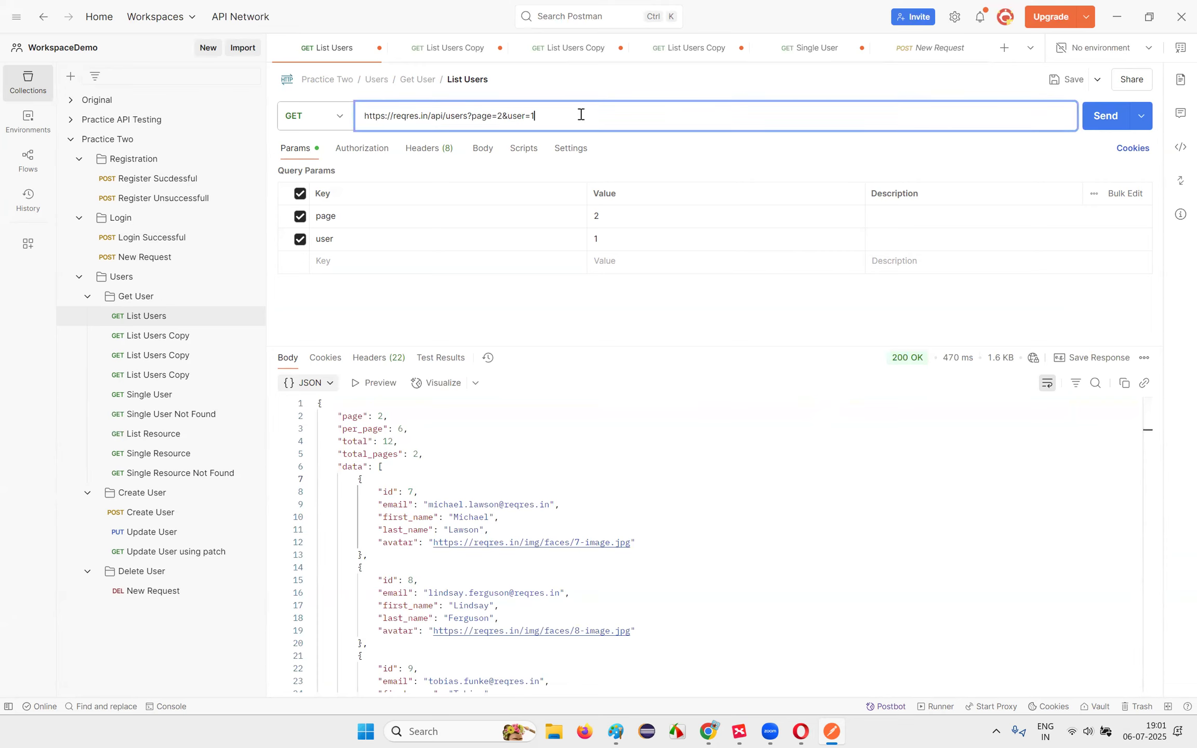
drag(502, 117, 561, 116)
click(560, 306)
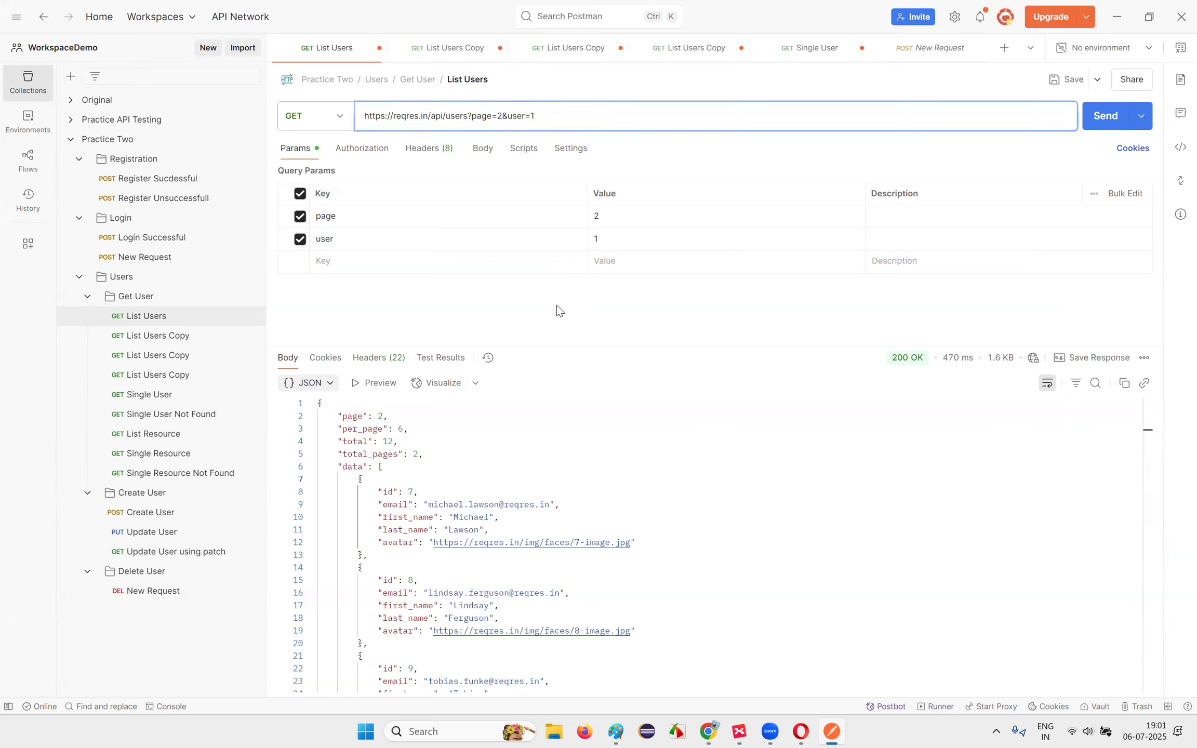
drag(507, 118, 545, 118)
click(536, 116)
click(492, 376)
mouse_move(708, 732)
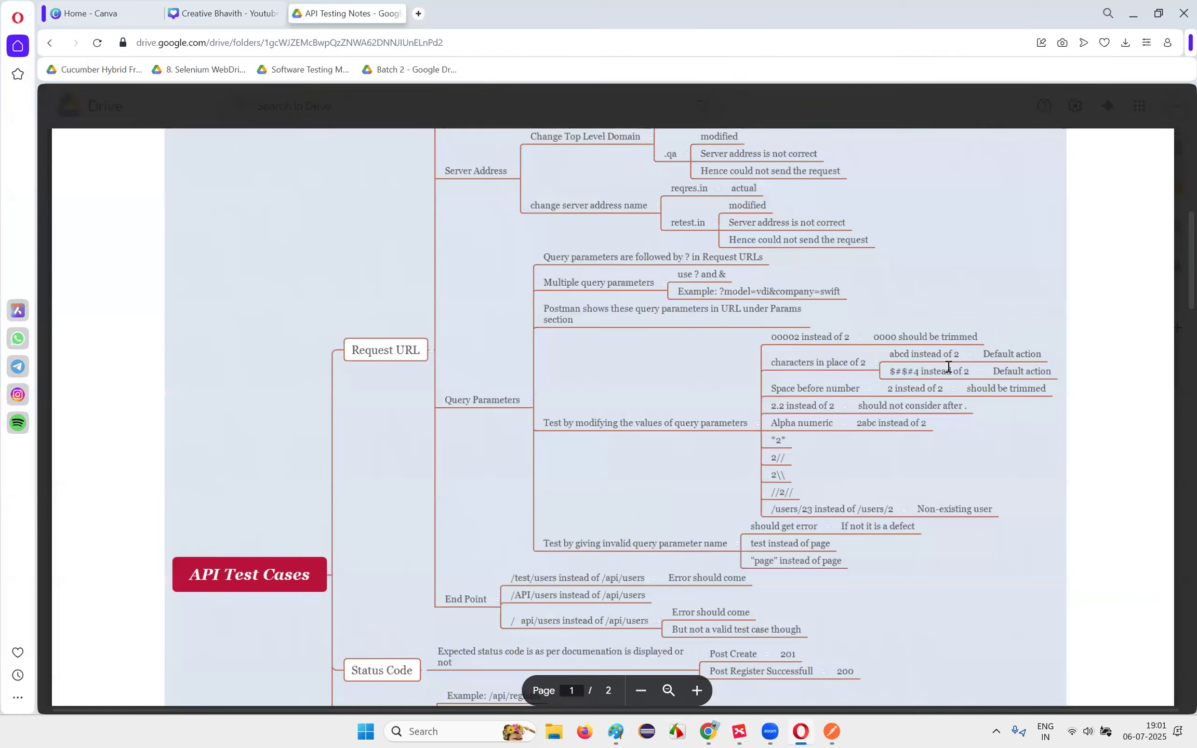
click(800, 731)
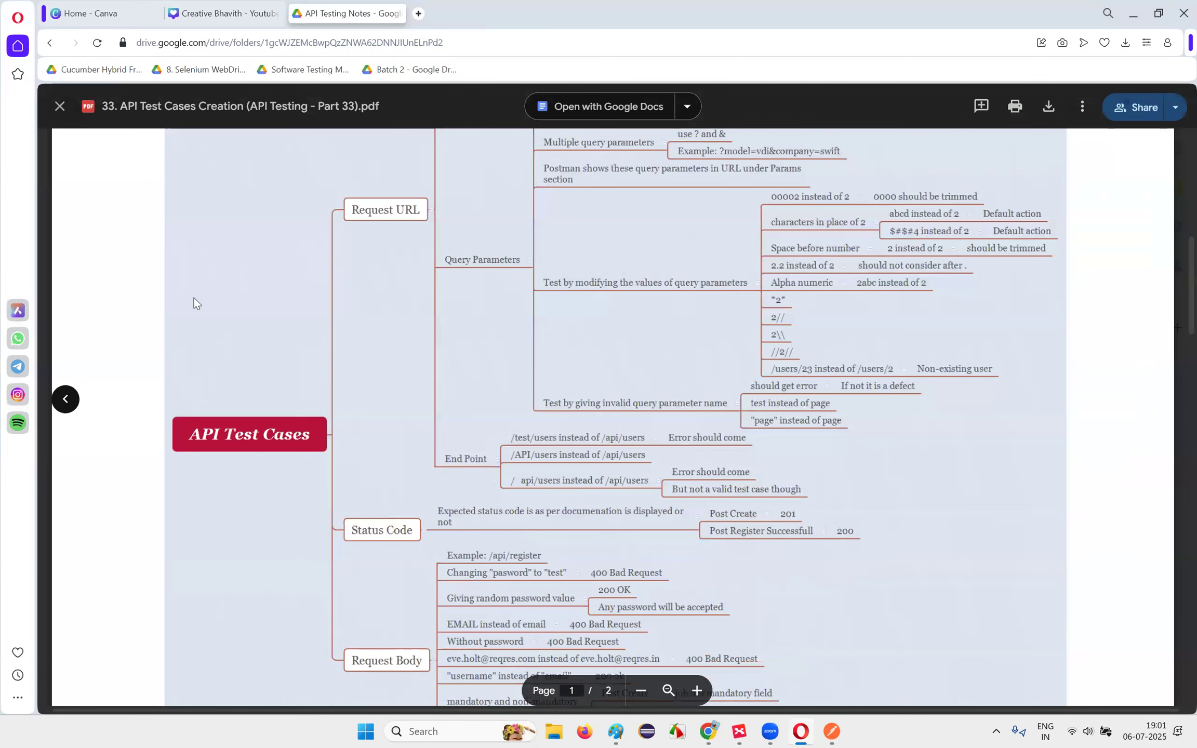
Step: Scroll the API Test Cases PDF to the End Point branch, then return to Postman's List Users URL
scroll(569, 294, up, 6)
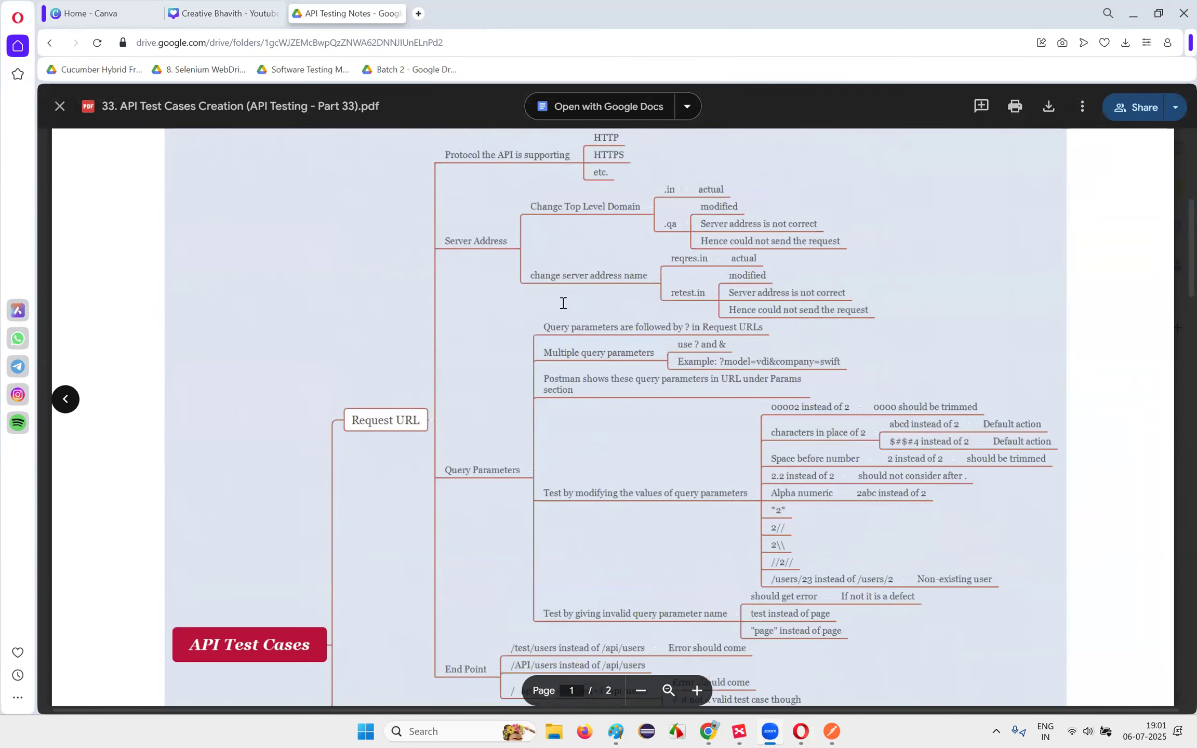
scroll(567, 302, down, 1)
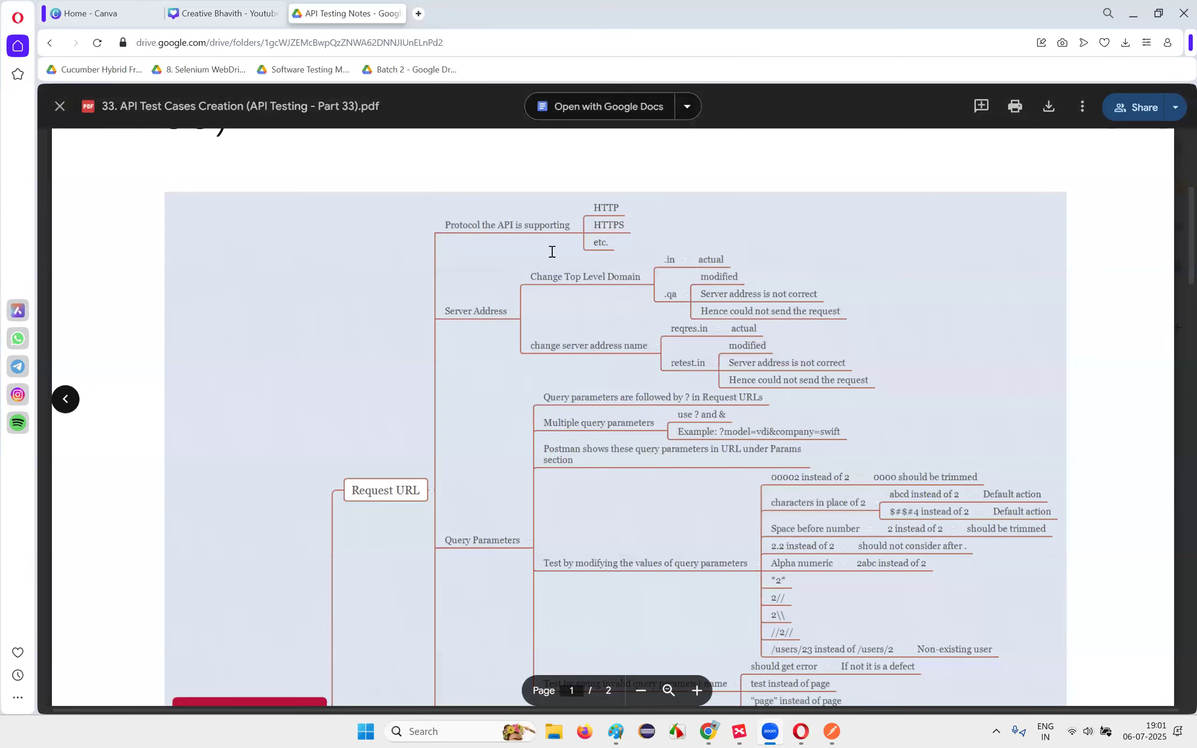
scroll(703, 261, down, 4)
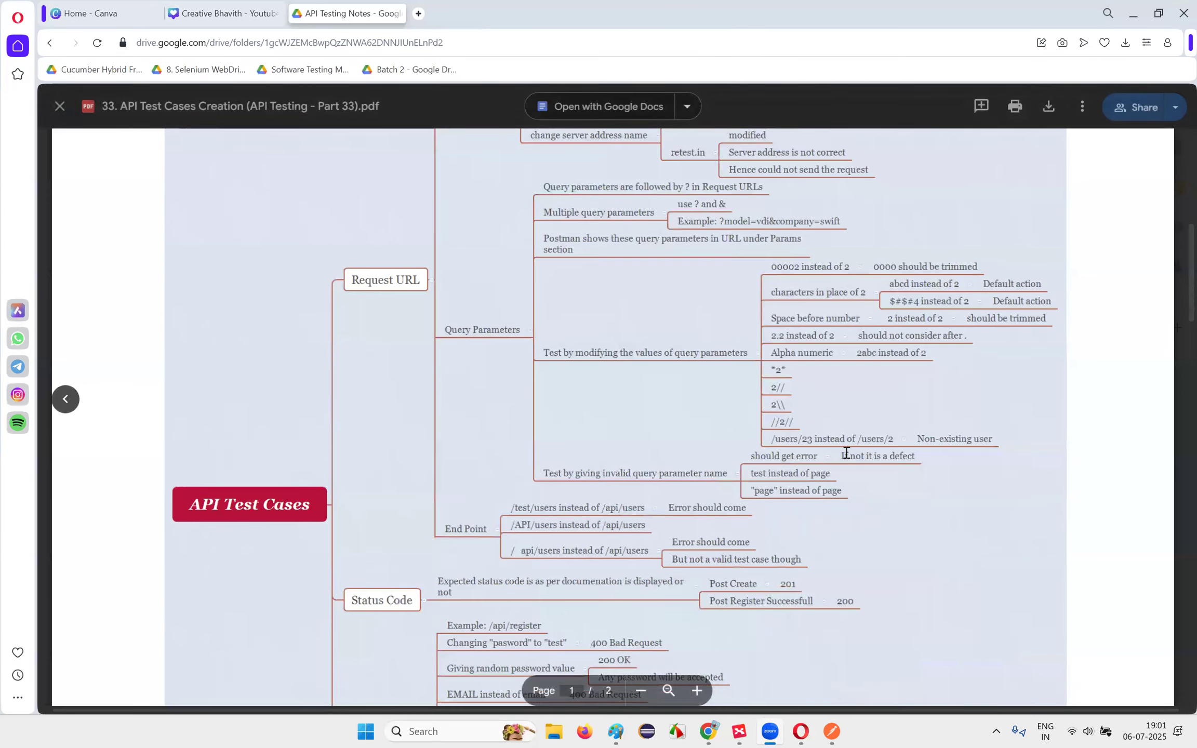
scroll(842, 456, down, 1)
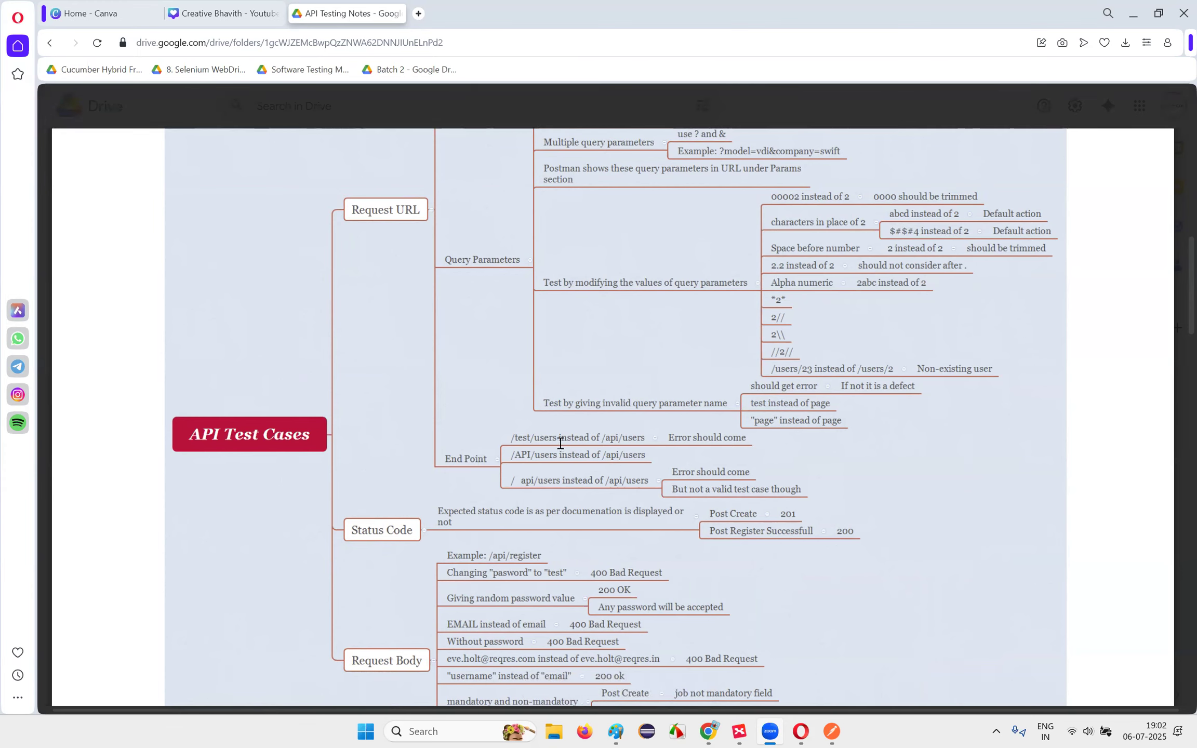
click(831, 731)
drag(502, 115, 446, 116)
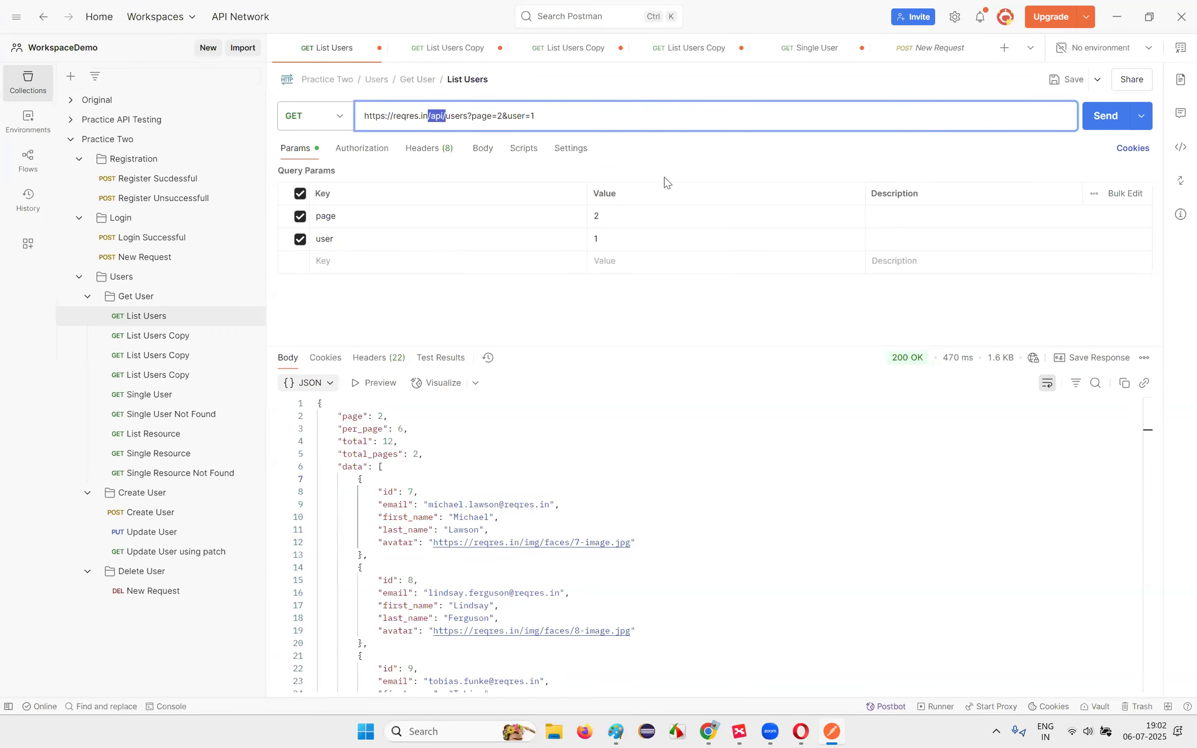
Step: Select /api/users in the URL, then glance at the XMind map and Drive notes
drag(467, 116, 435, 116)
click(740, 732)
click(801, 732)
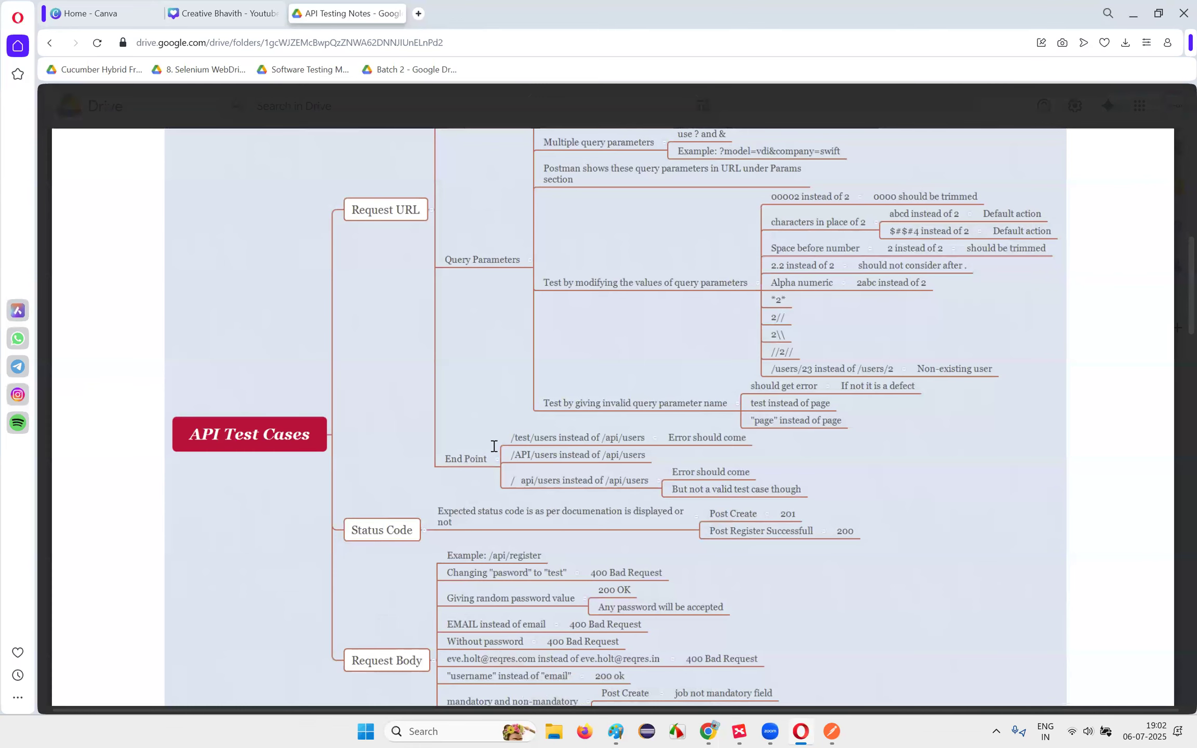
click(832, 732)
Step: Look over the /api/users endpoint path in the URL, then bring up the Drive notes
drag(558, 114, 311, 113)
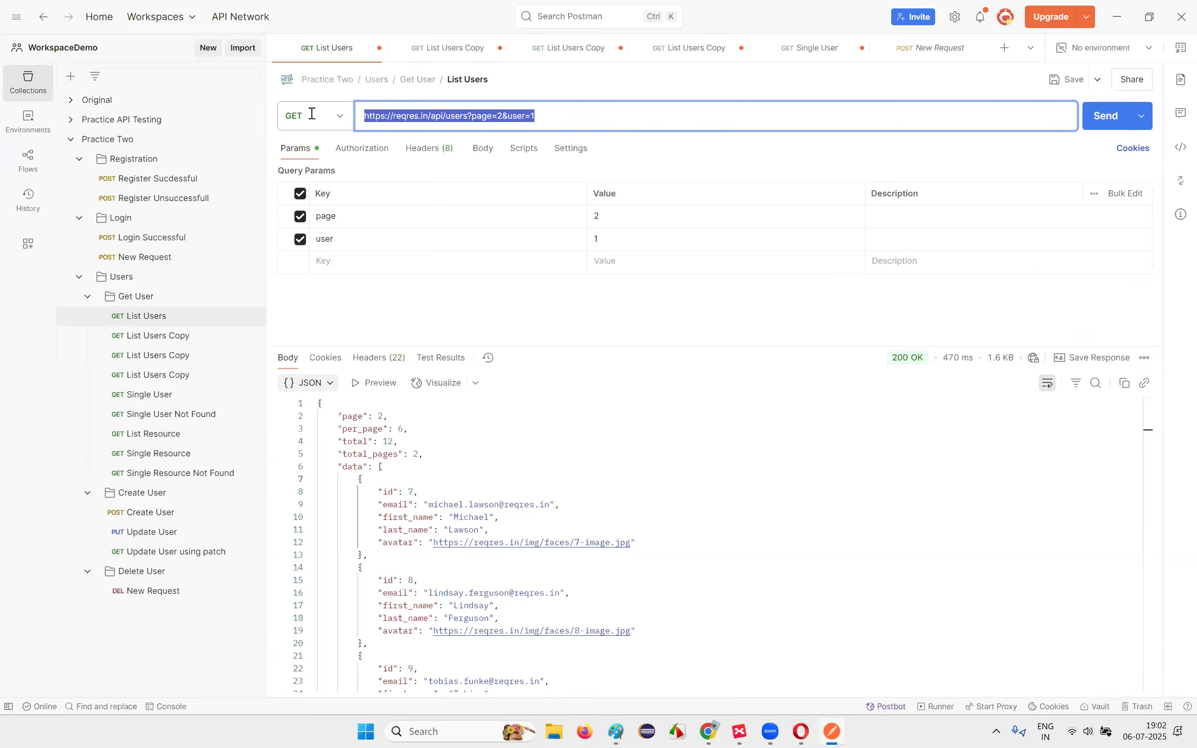
drag(429, 116, 468, 118)
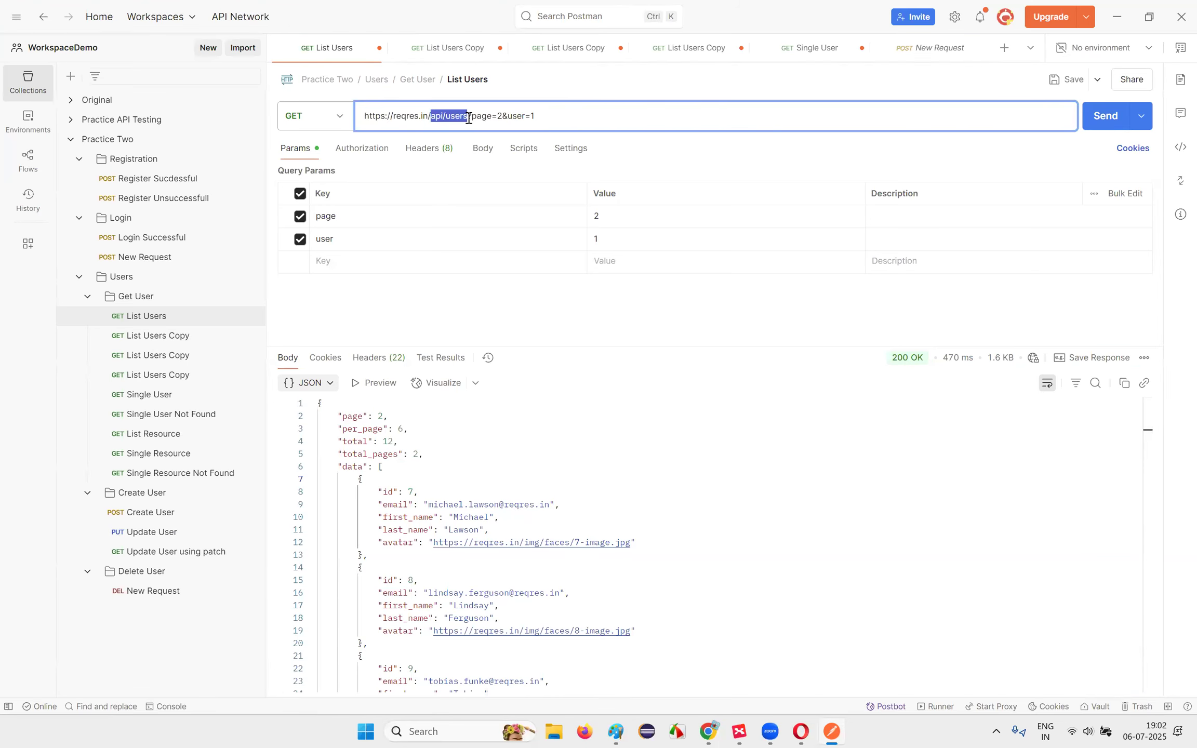
click(469, 118)
drag(381, 116, 592, 117)
click(463, 117)
click(592, 116)
drag(427, 117, 465, 116)
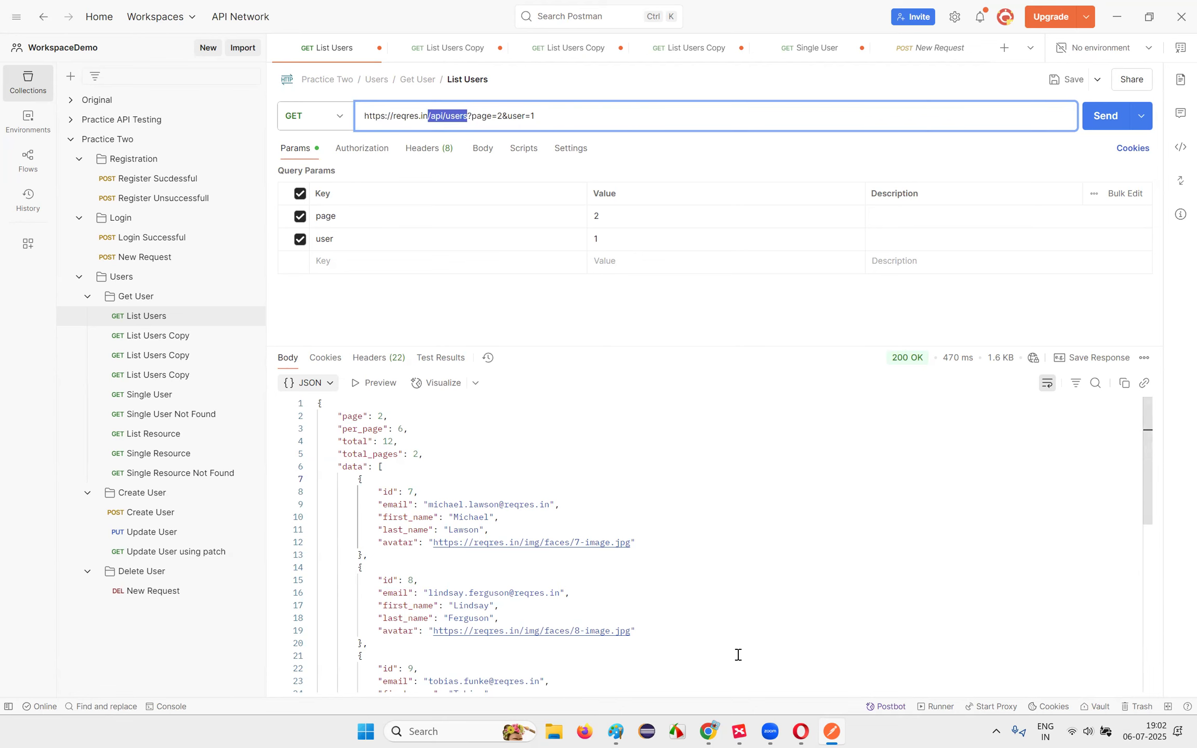
click(709, 731)
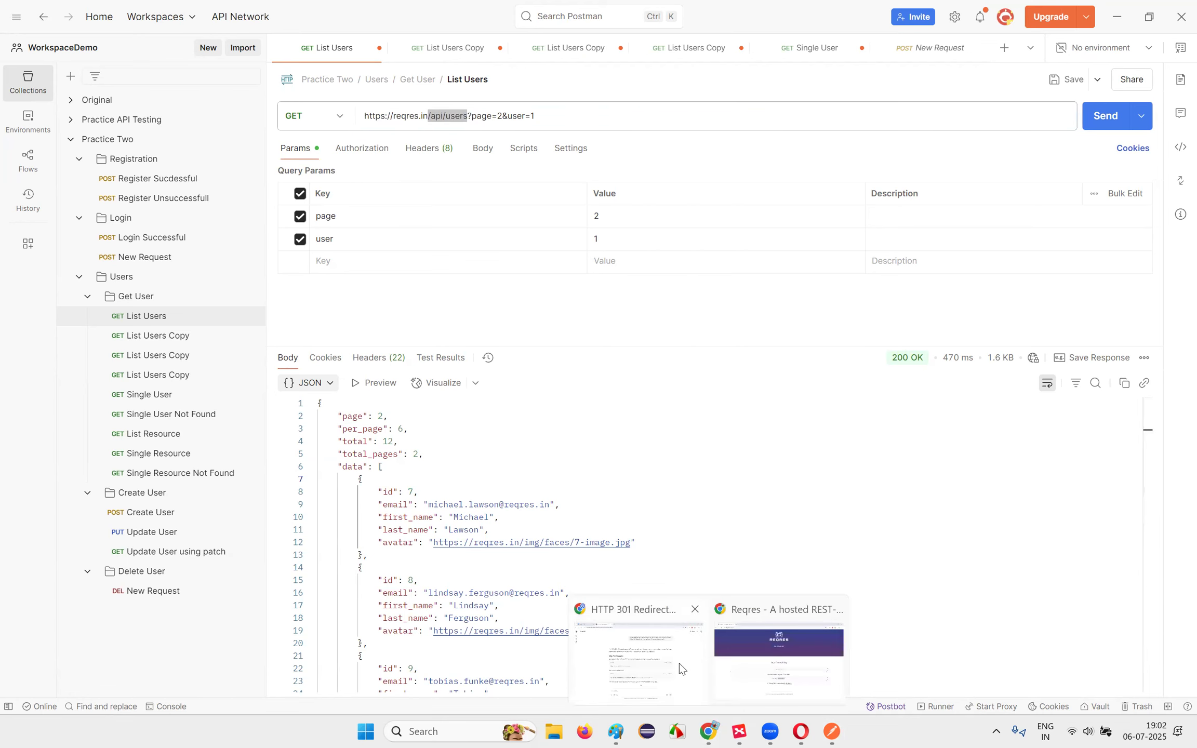
click(801, 730)
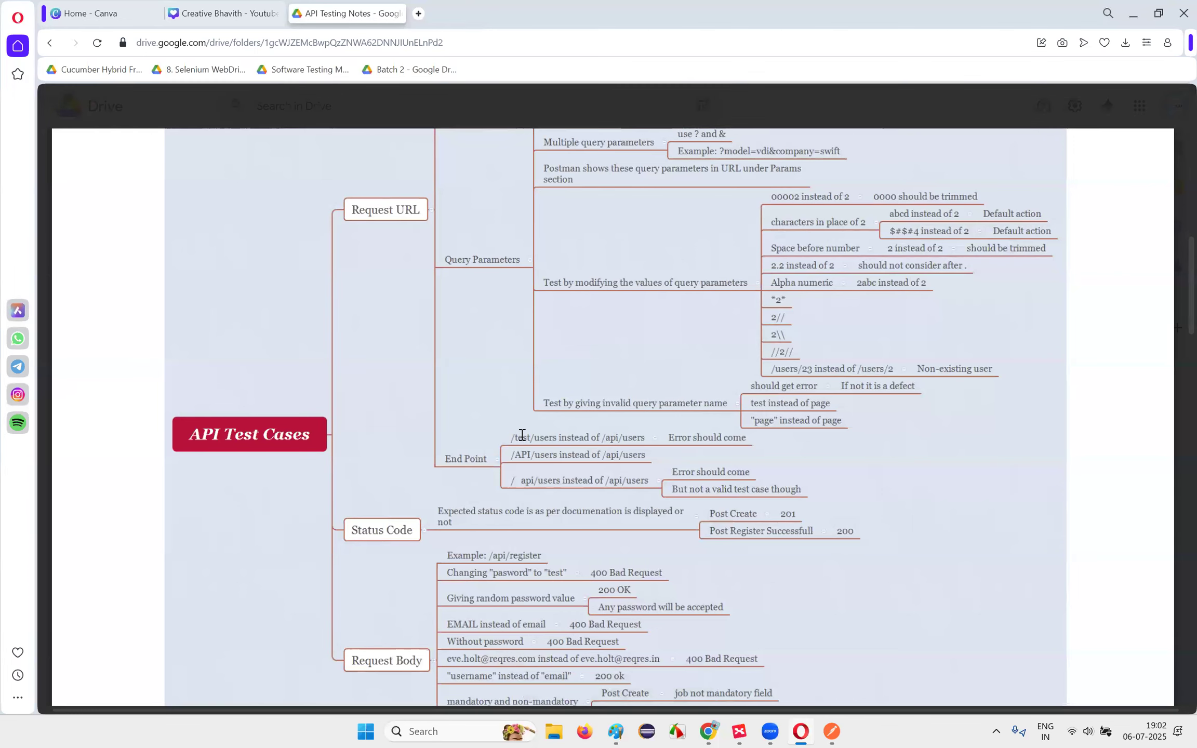
Step: Change the endpoint to uppercase /API, remove &user=1, and send the request
key(alt+Tab)
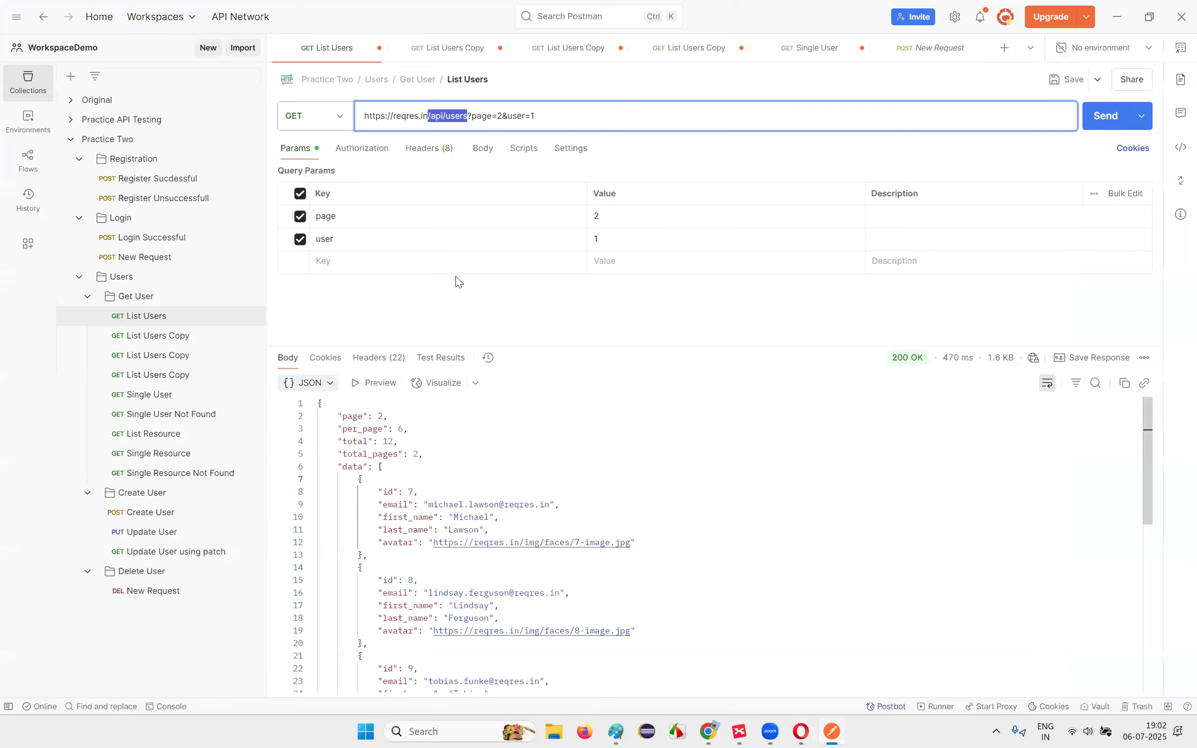
double_click(439, 115)
text(API)
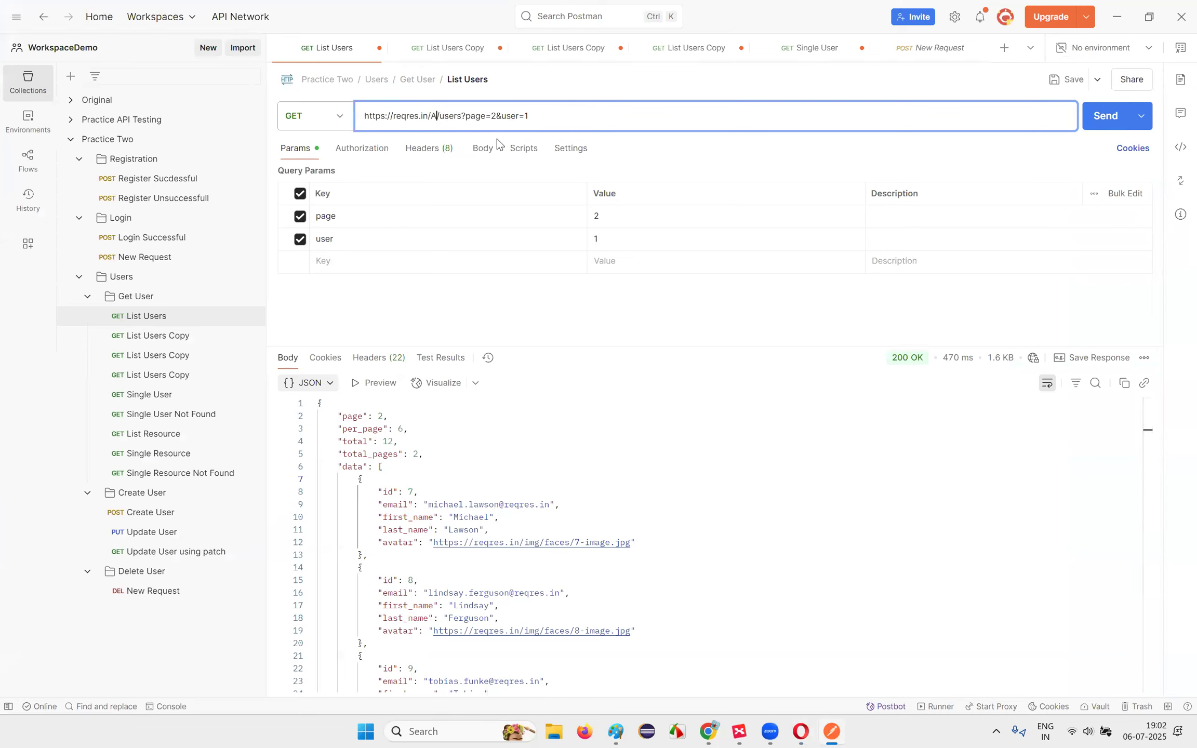
drag(503, 115, 575, 133)
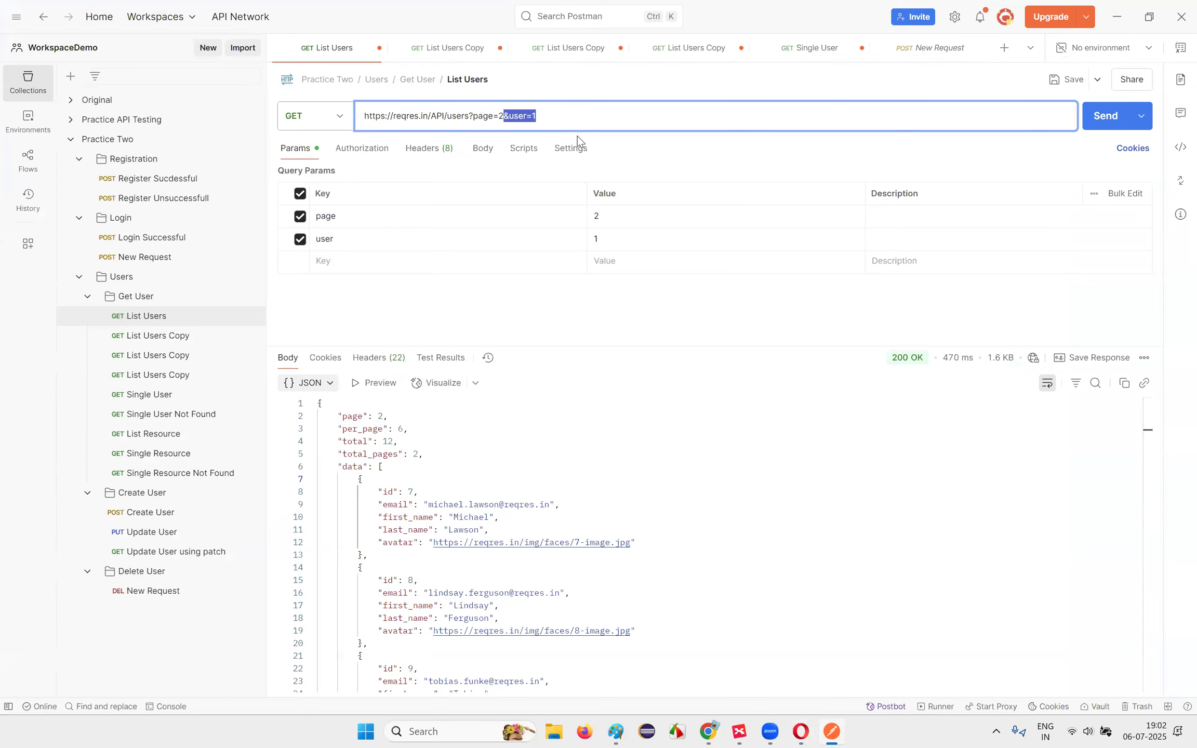
key(BackSpace)
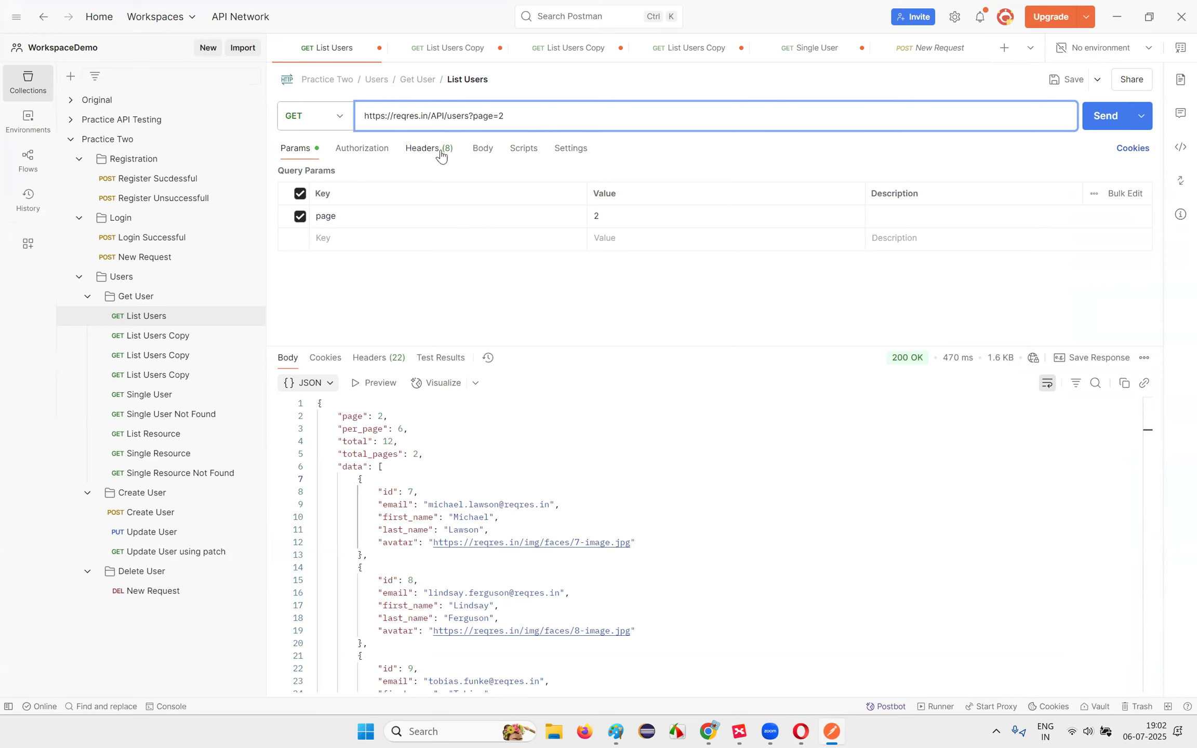
double_click(437, 115)
click(1095, 119)
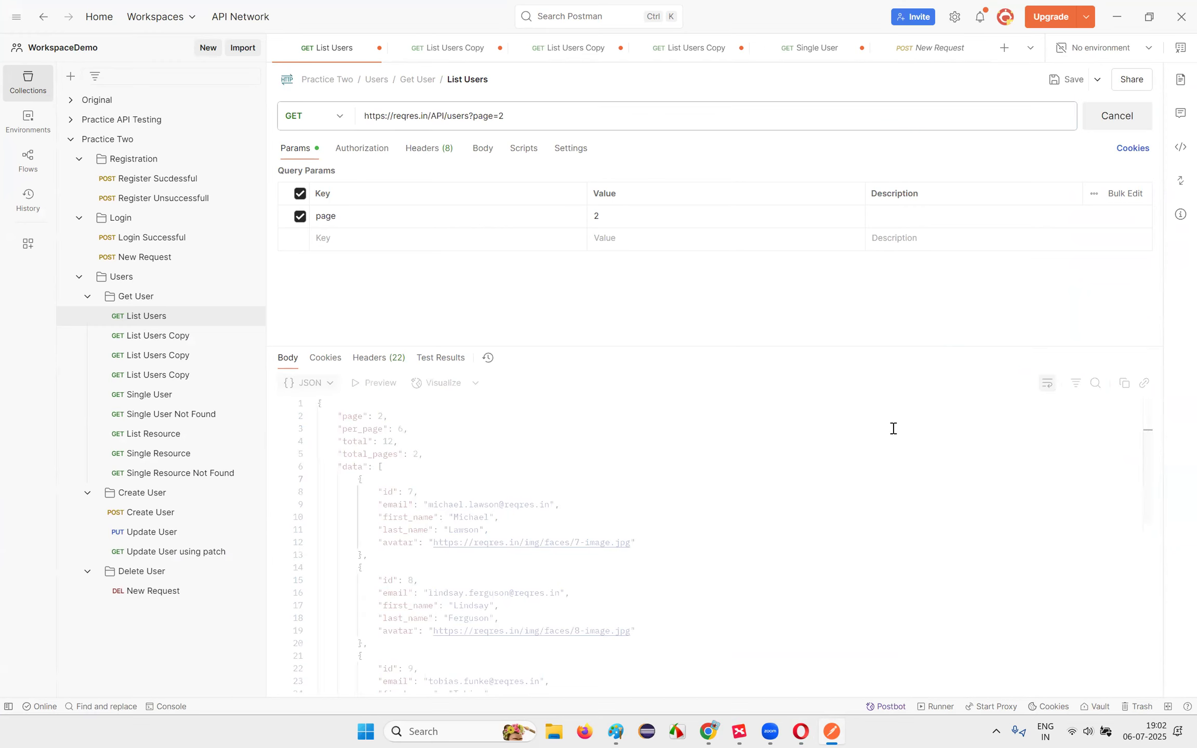
Step: Replace API with TEST in the URL and send, getting 404 Not Found, then view the notes
drag(354, 408, 400, 470)
click(401, 468)
double_click(438, 116)
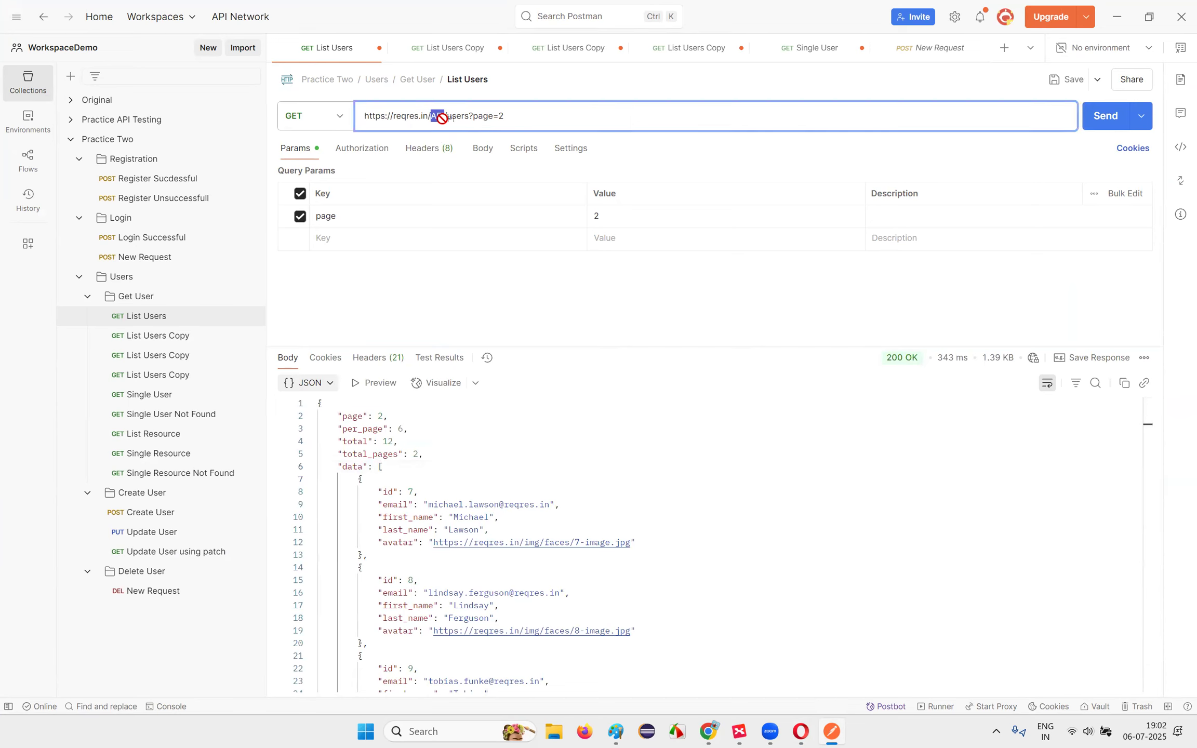
text(tEST)
key(BackSpace)
key(BackSpace)
key(BackSpace)
key(BackSpace)
text(TEST)
click(1094, 121)
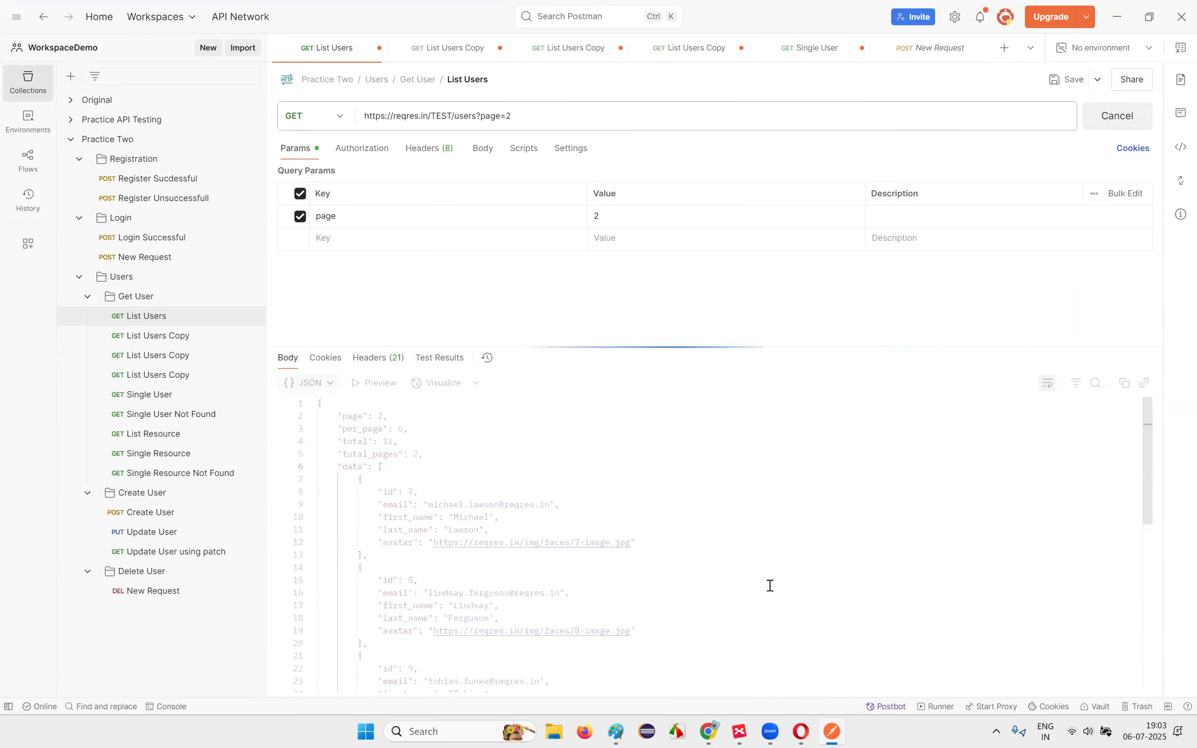
mouse_move(922, 362)
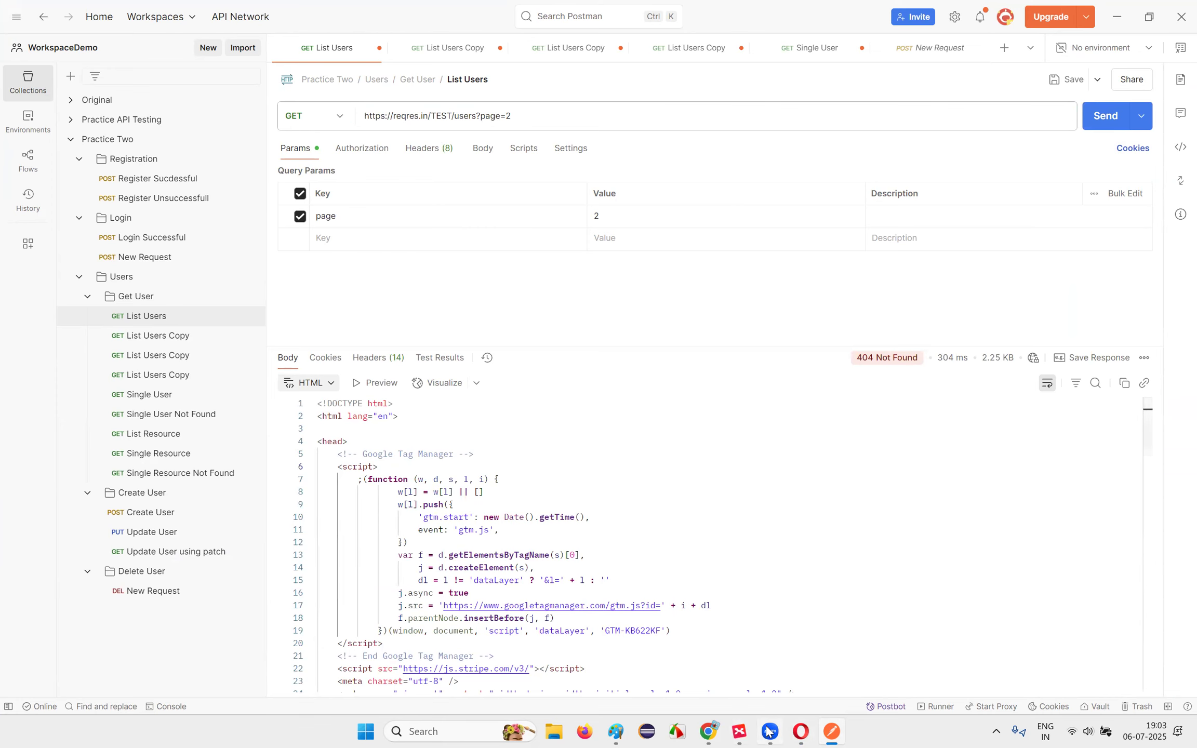
click(806, 731)
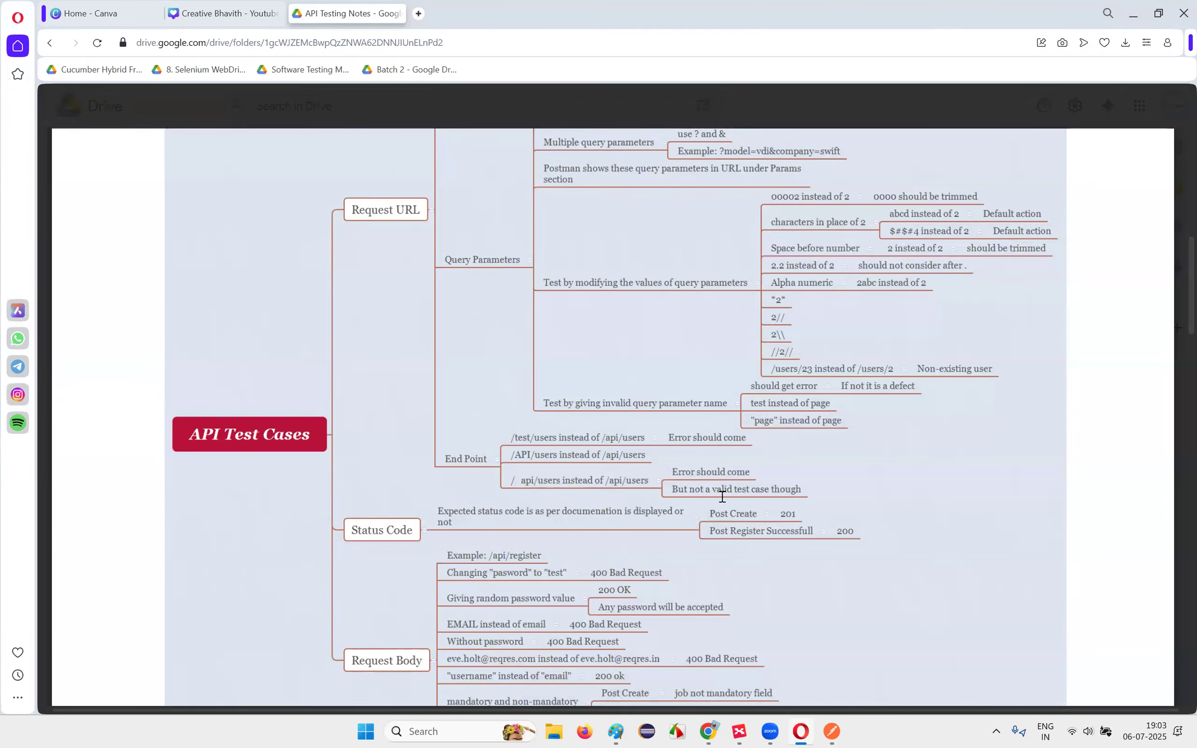
Step: Replace TEST with api in the List Users URL and send the request
key(alt+Tab)
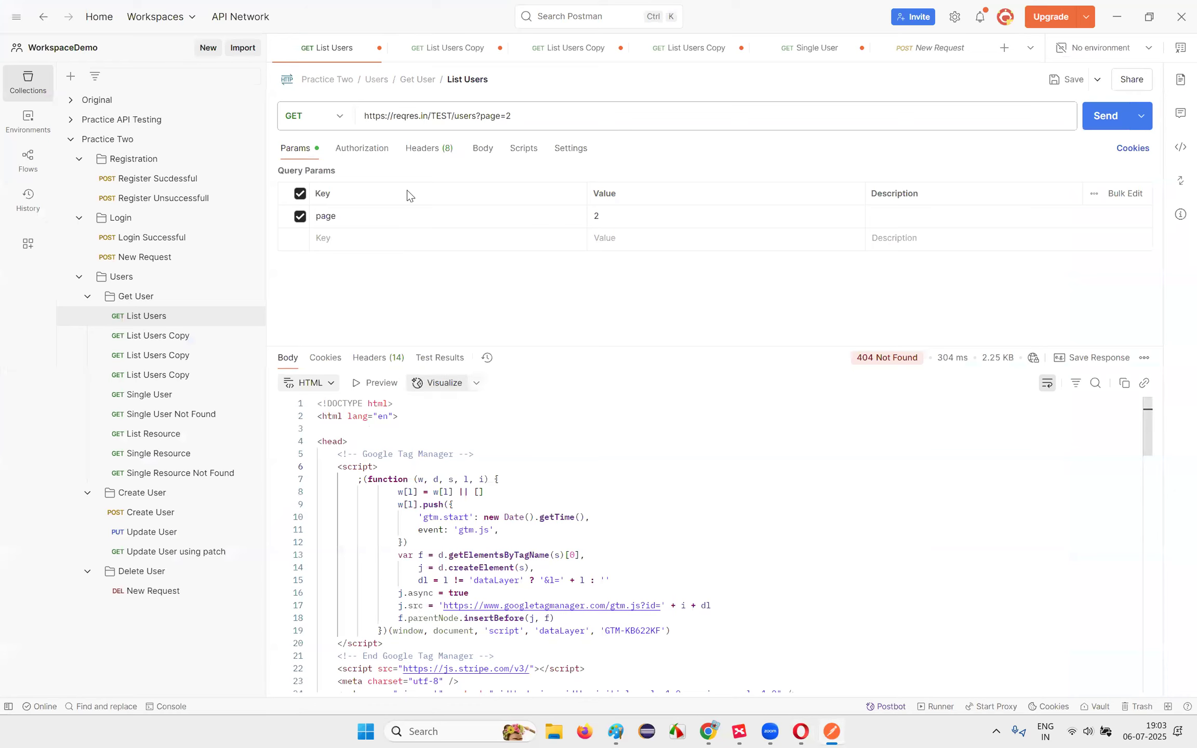
click(434, 115)
double_click(438, 115)
key(BackSpace)
text(api)
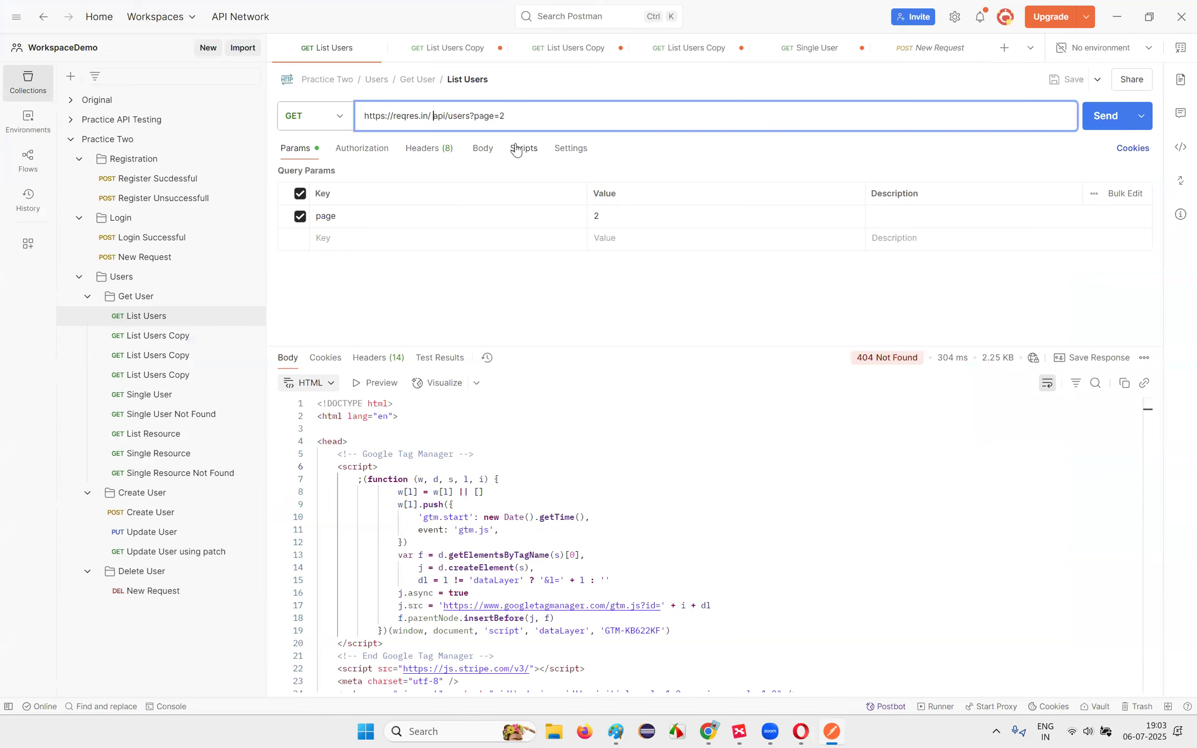
click(1105, 116)
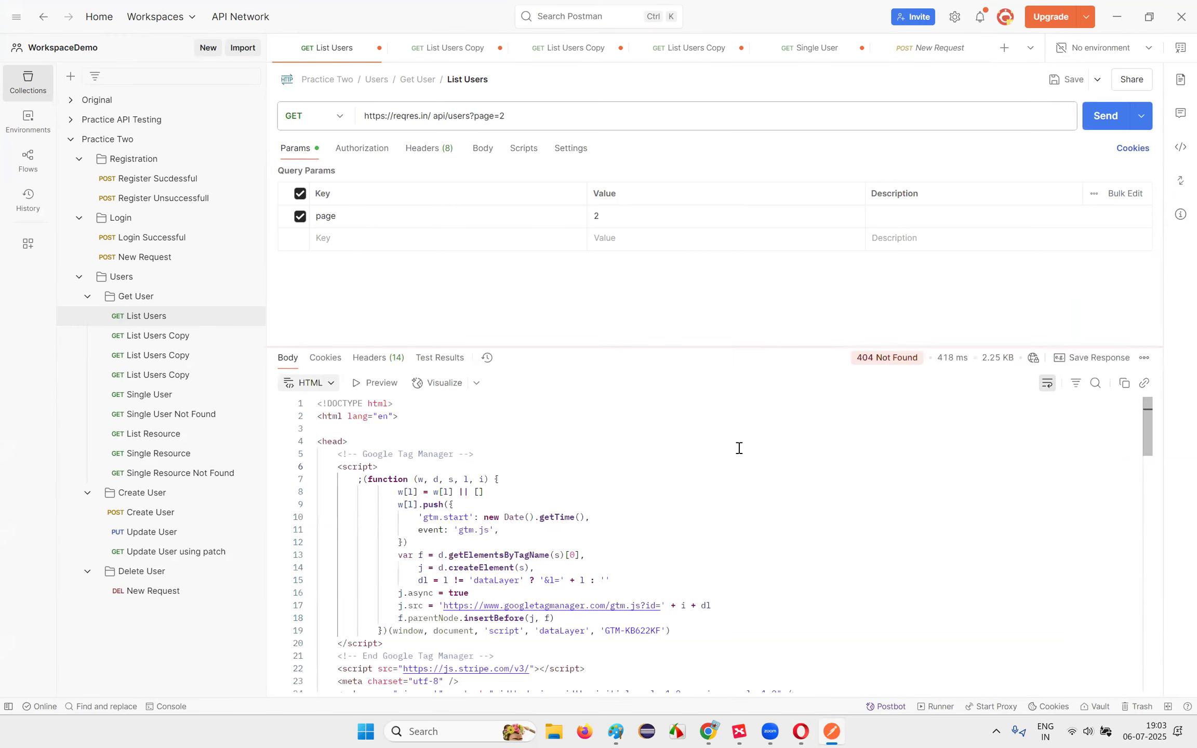
Step: Delete the stray space before api and resend, getting 200 OK with page 2 users
click(437, 124)
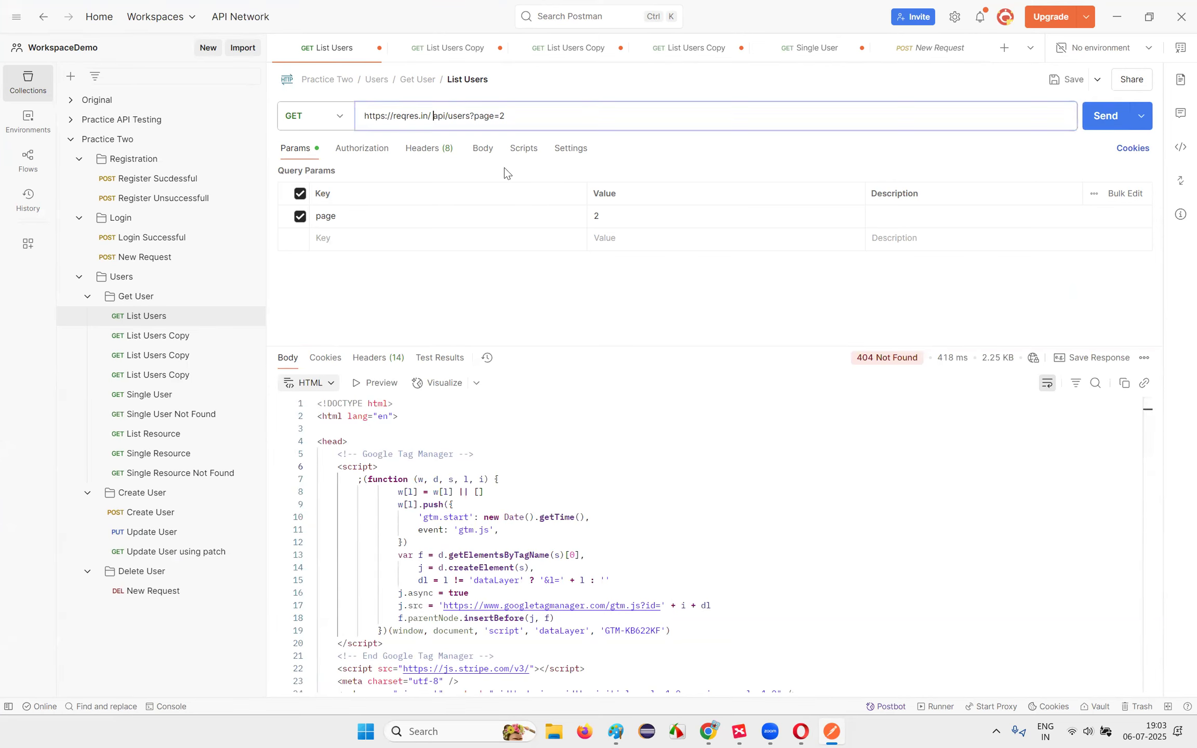
key(BackSpace)
click(1086, 122)
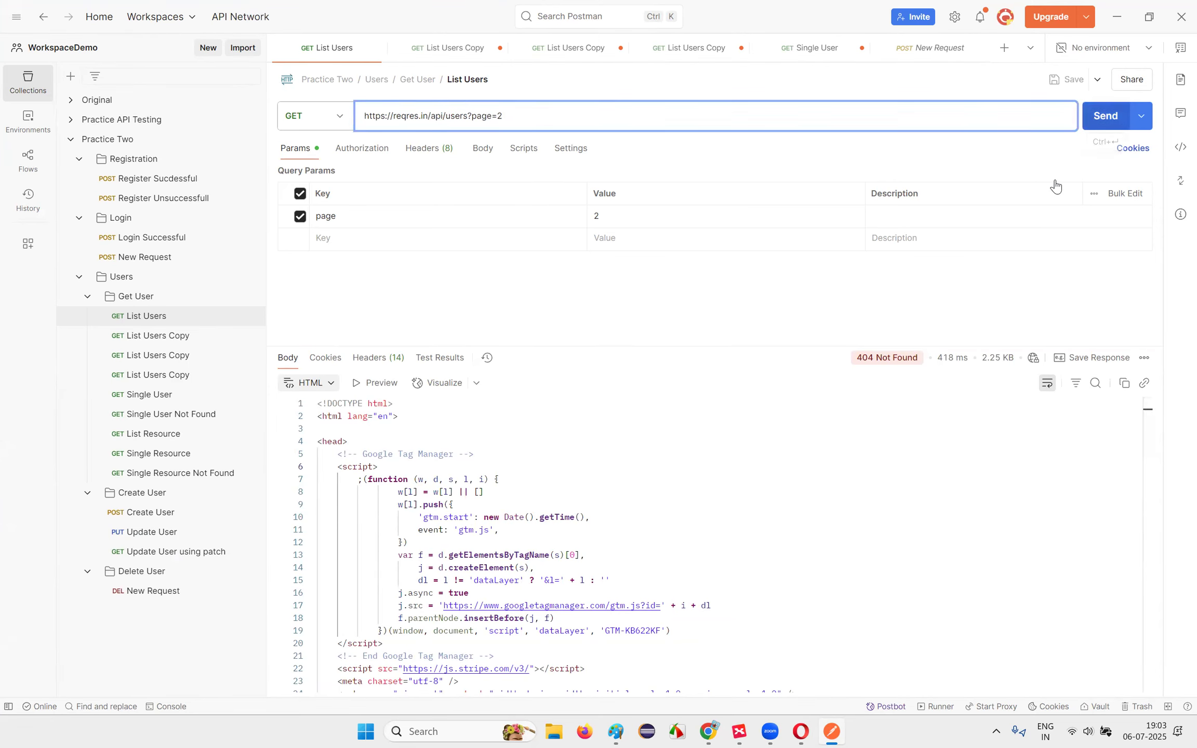
click(808, 730)
Step: Scroll up and down through the API Test Cases PDF, then return to Postman's List Users request
scroll(647, 562, down, 3)
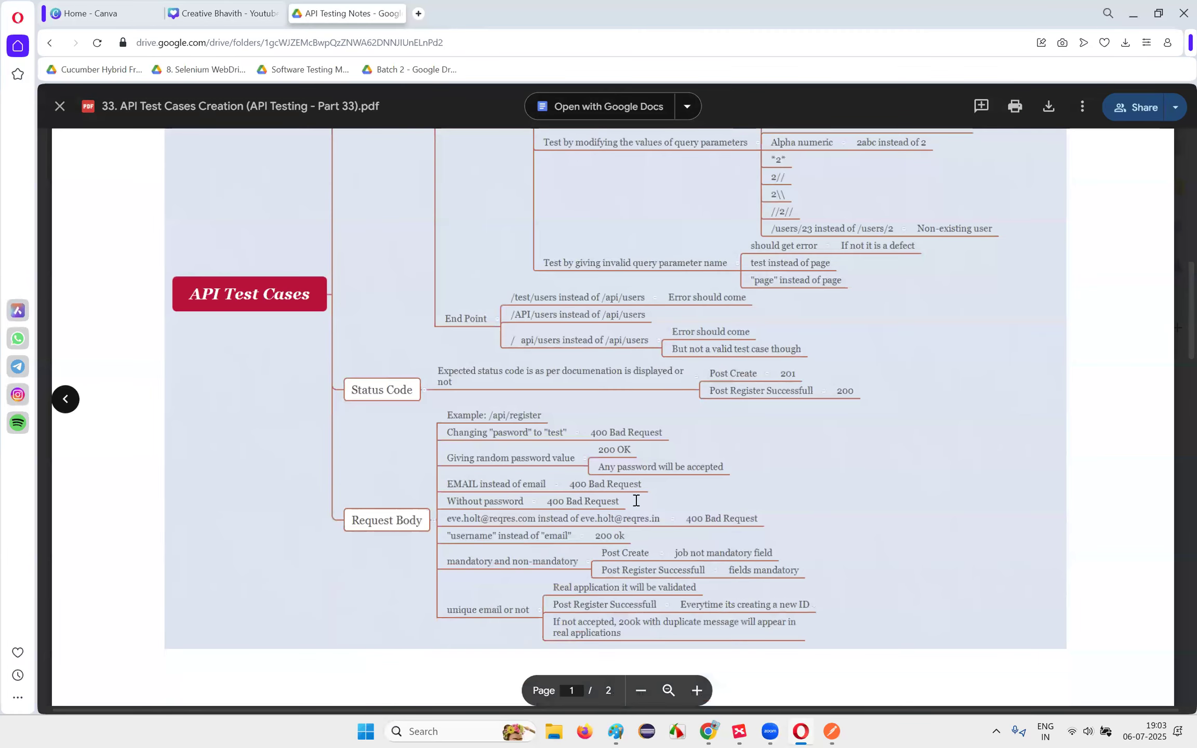
scroll(700, 310, down, 3)
scroll(523, 305, up, 15)
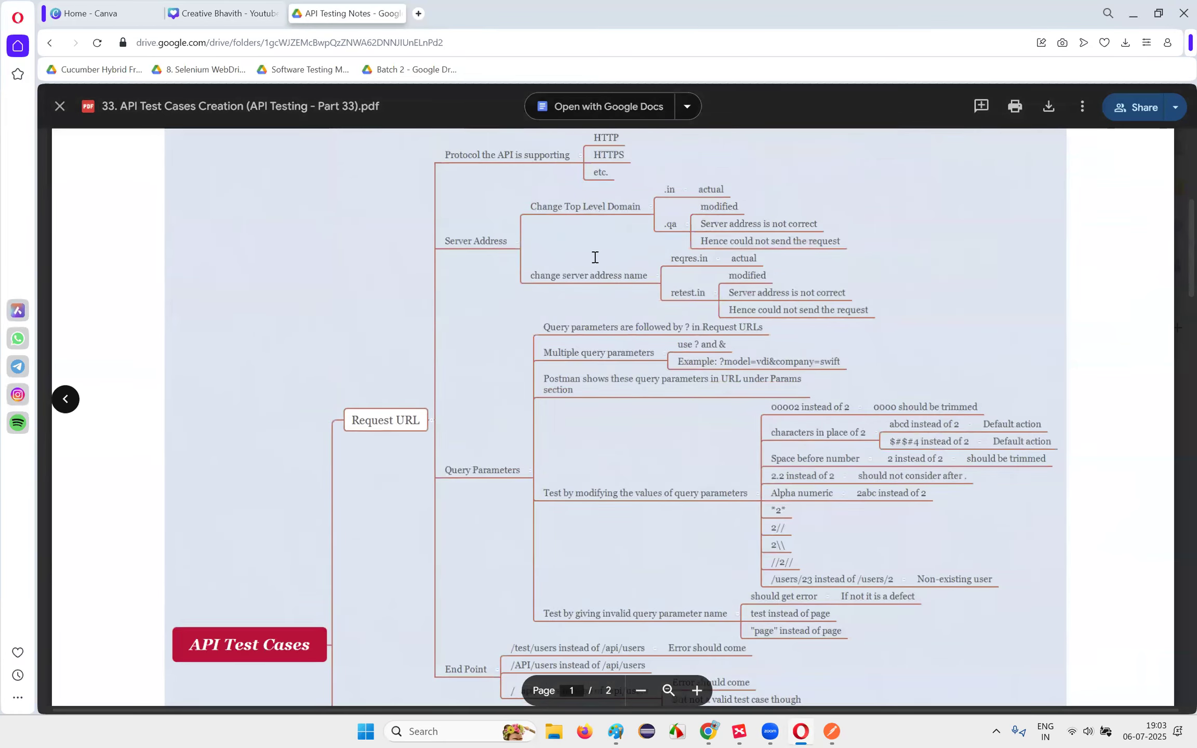
scroll(524, 305, down, 9)
scroll(695, 381, up, 3)
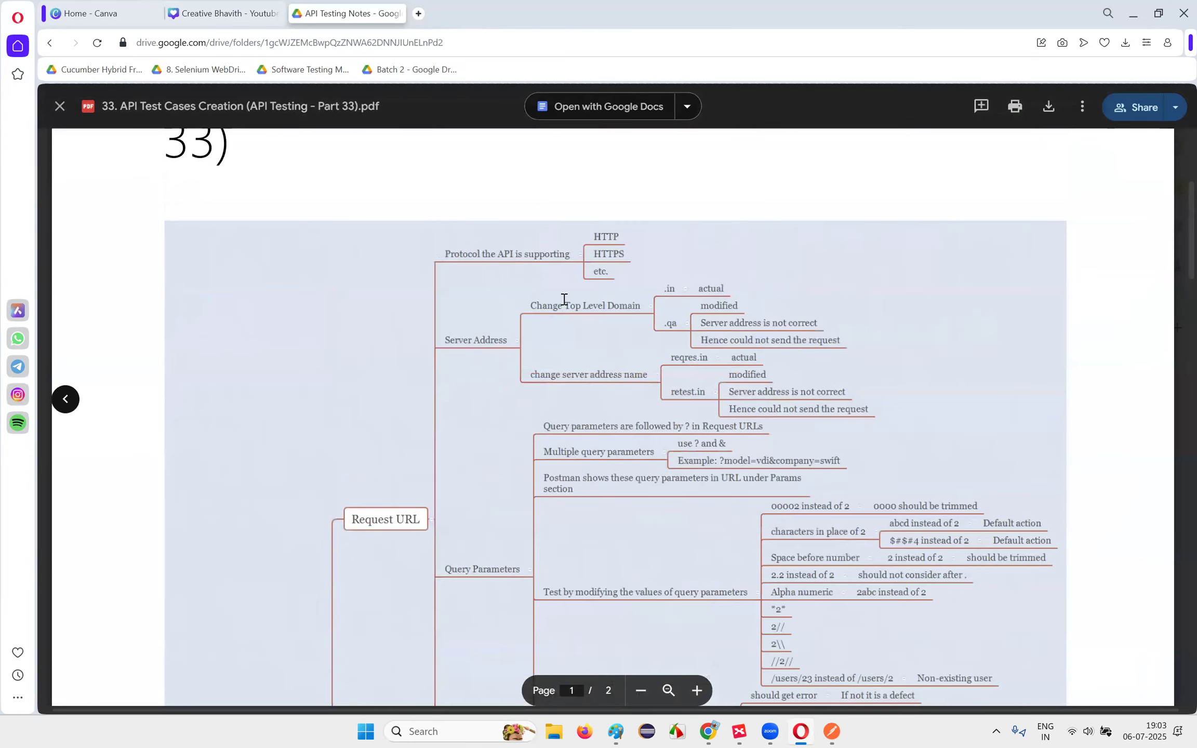
scroll(842, 558, down, 5)
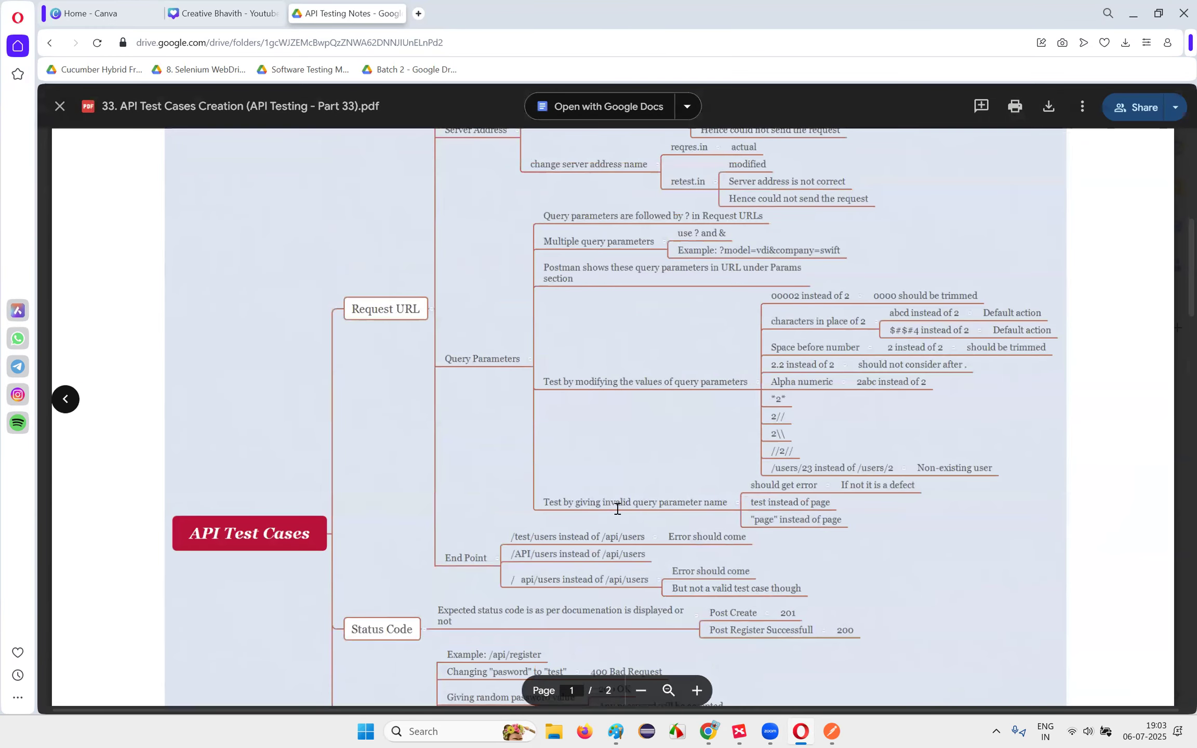
scroll(688, 481, down, 5)
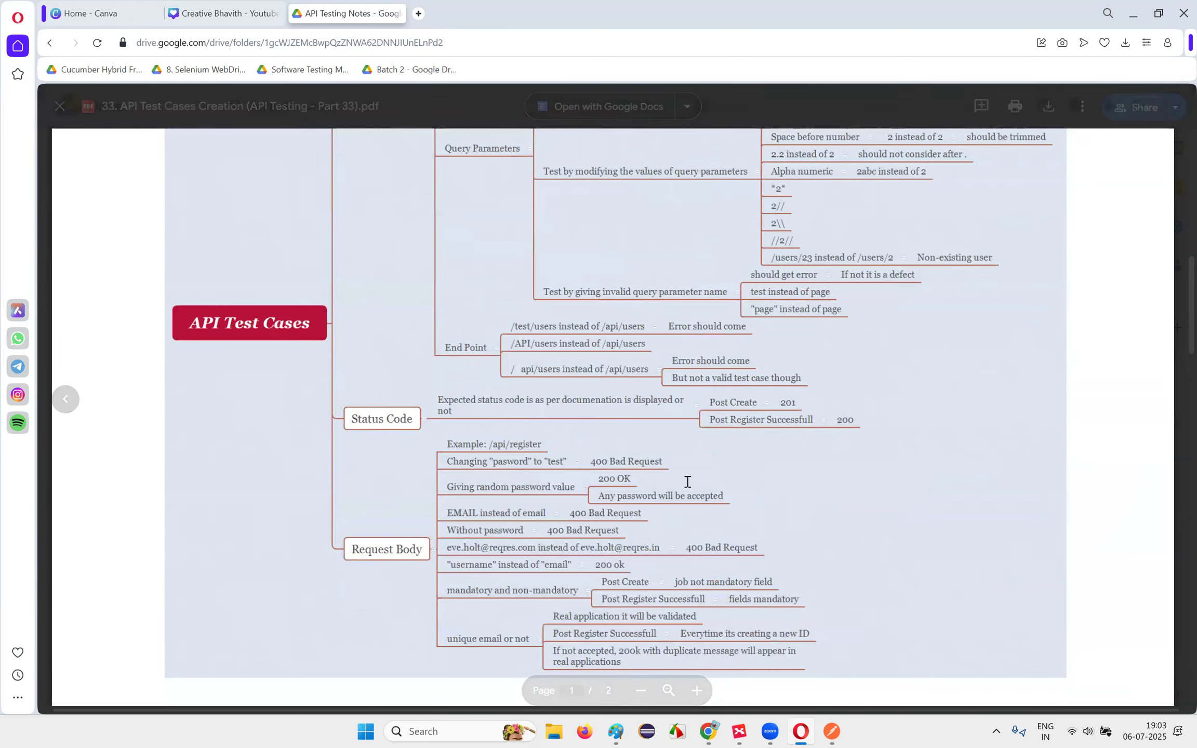
scroll(687, 481, up, 3)
scroll(687, 478, down, 2)
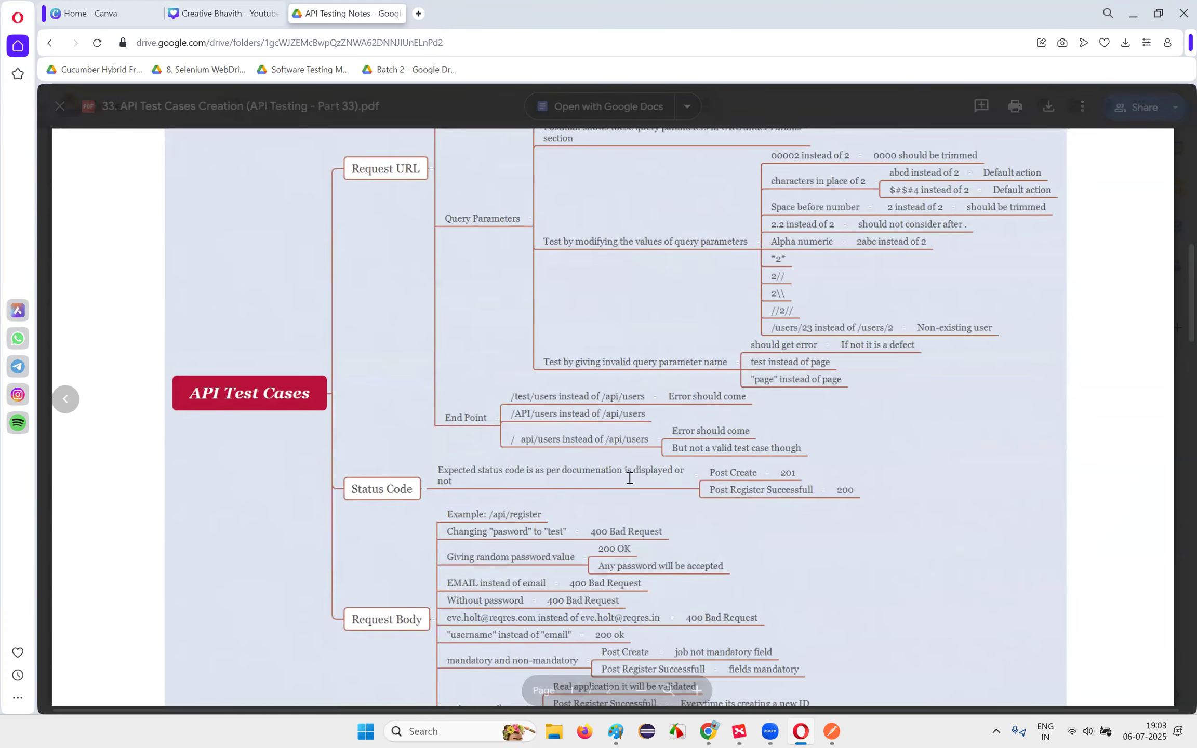
click(828, 731)
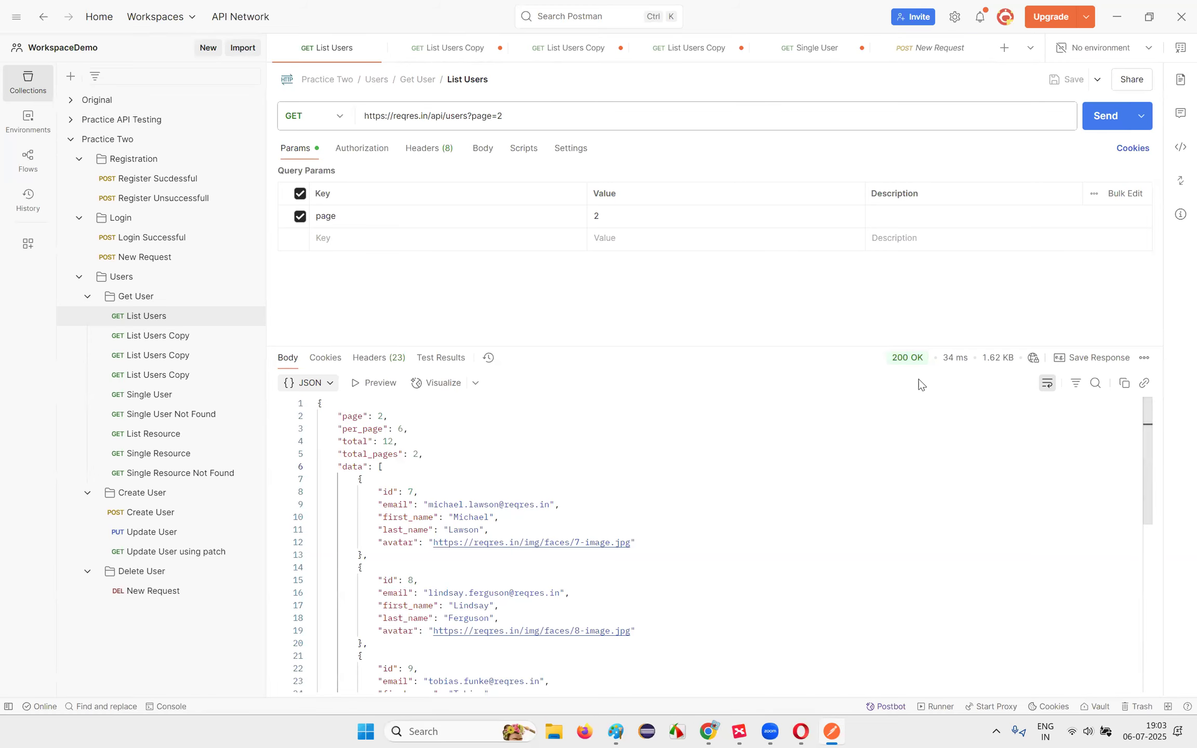
Step: Load the reqres.in site in a new browser tab
mouse_move(710, 730)
click(637, 657)
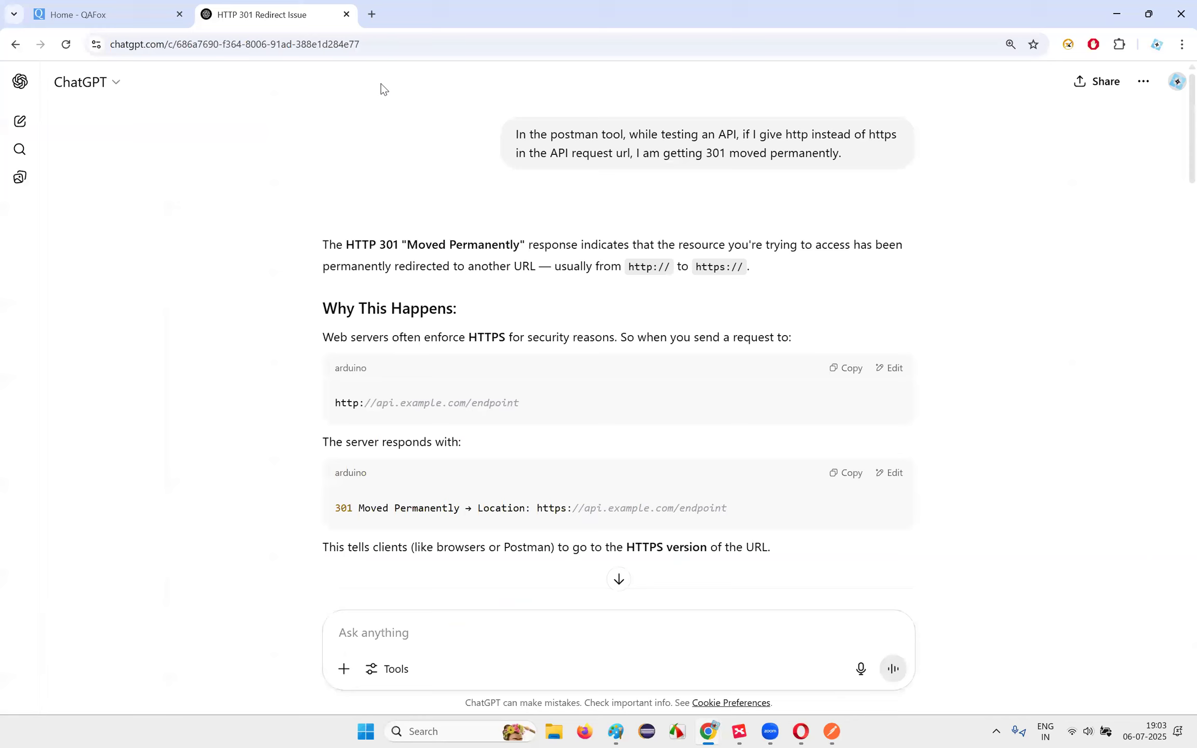
click(372, 14)
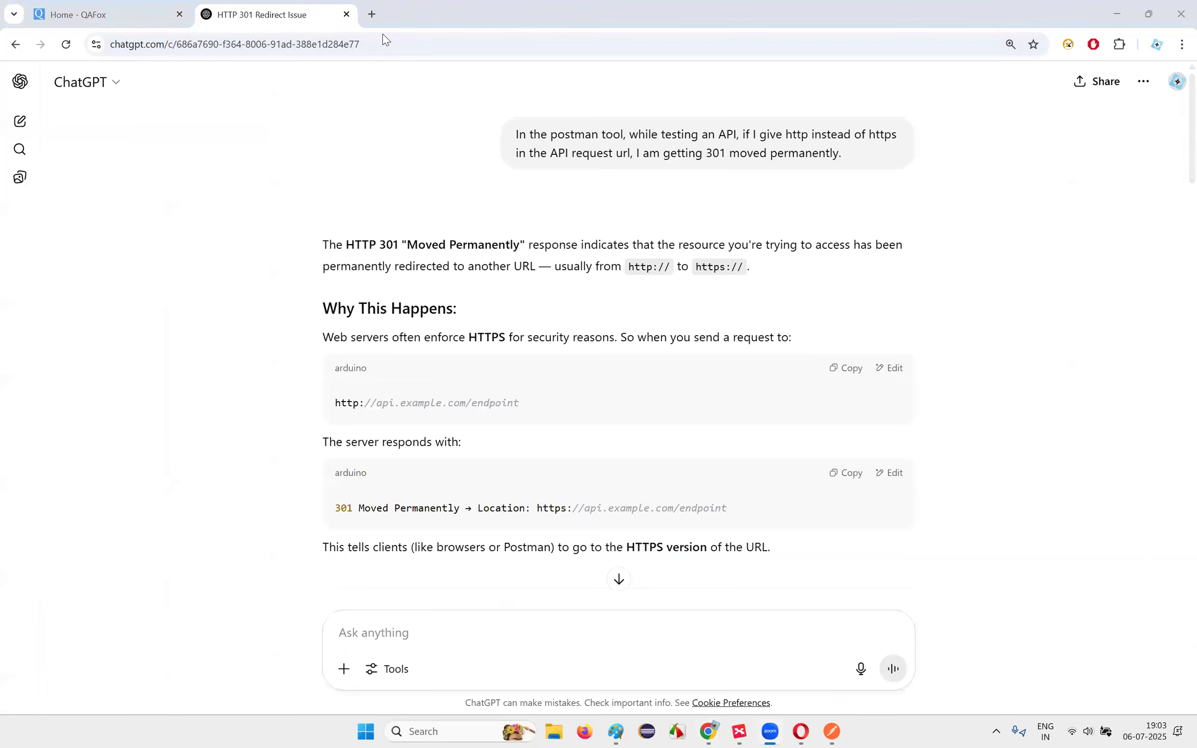
text(reqw\\)
key(BackSpace)
key(BackSpace)
key(BackSpace)
text(res)
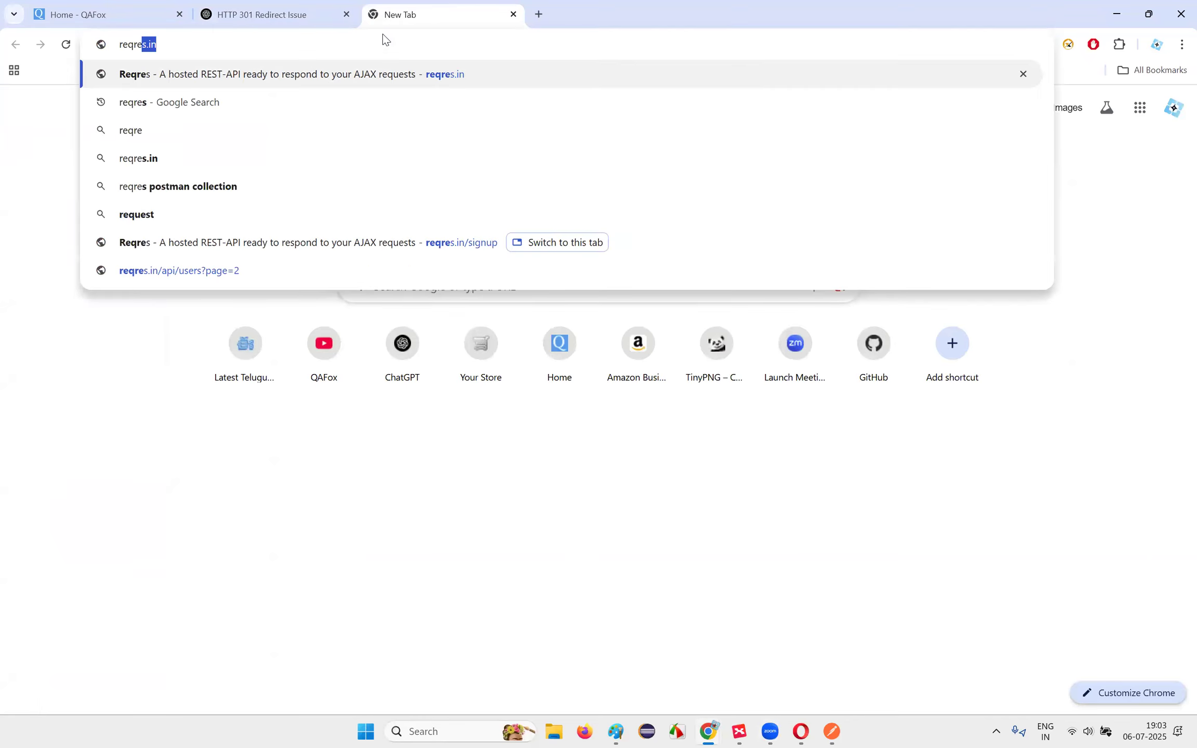
key(Return)
Step: Find the List Users demo's 200 response status, then return to Postman
scroll(575, 350, down, 15)
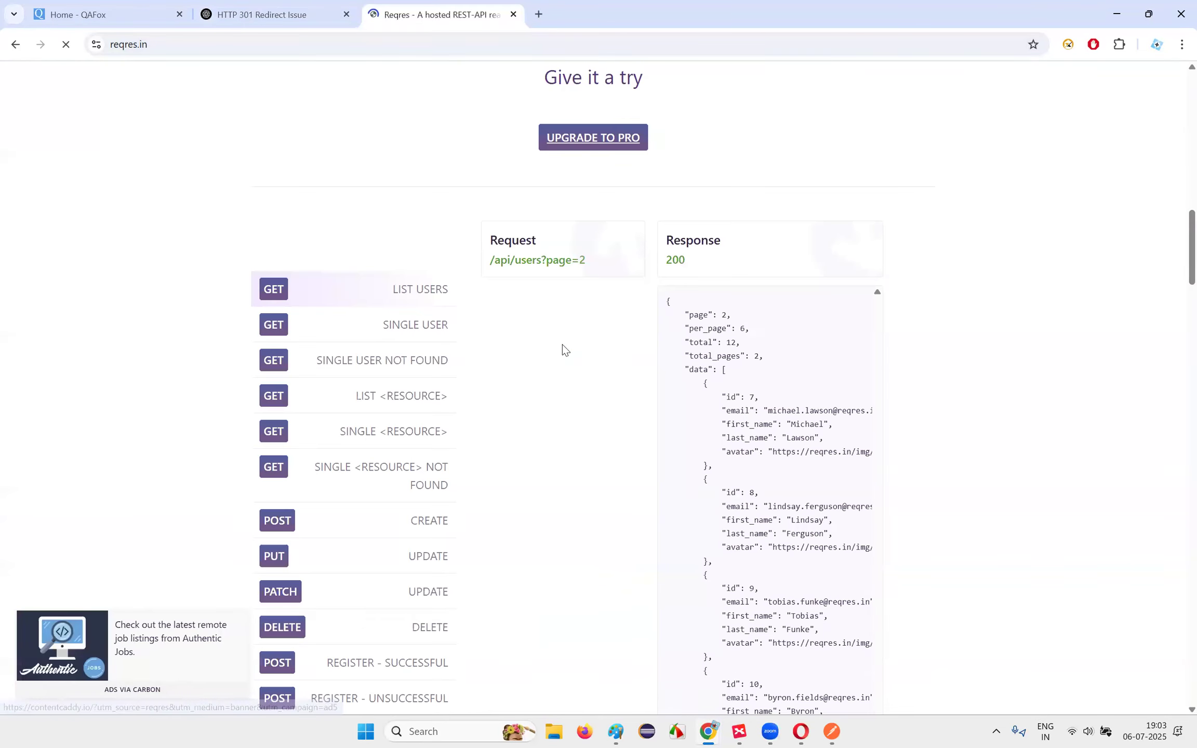
double_click(690, 264)
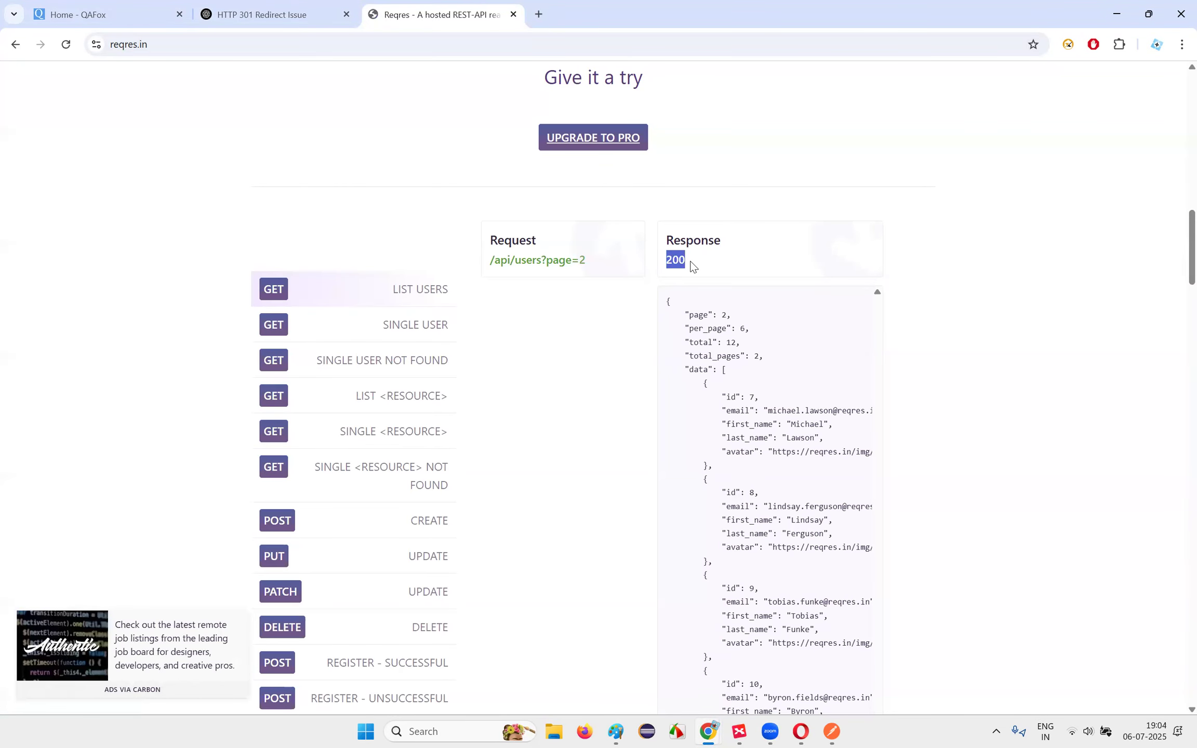
drag(668, 239, 695, 266)
click(670, 261)
click(832, 731)
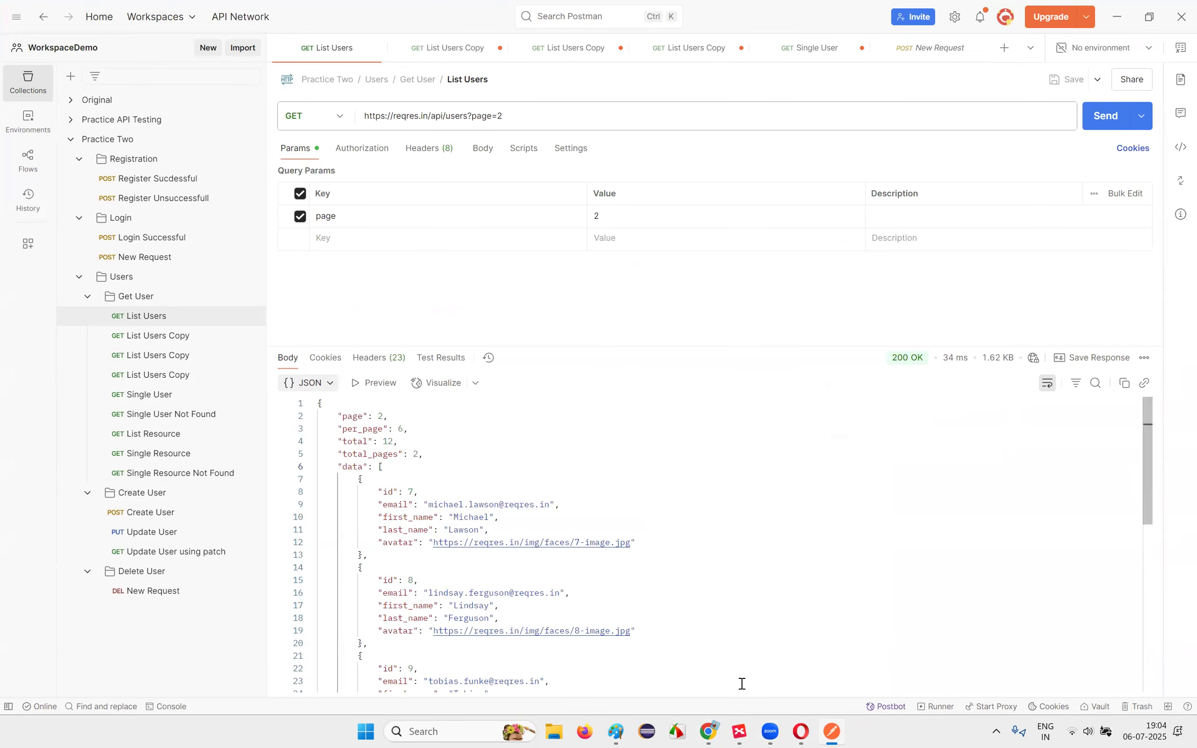
Step: Glance at the XMind Postman map, then scroll the API Test Cases notes to the Status Code expectations
click(739, 731)
click(707, 731)
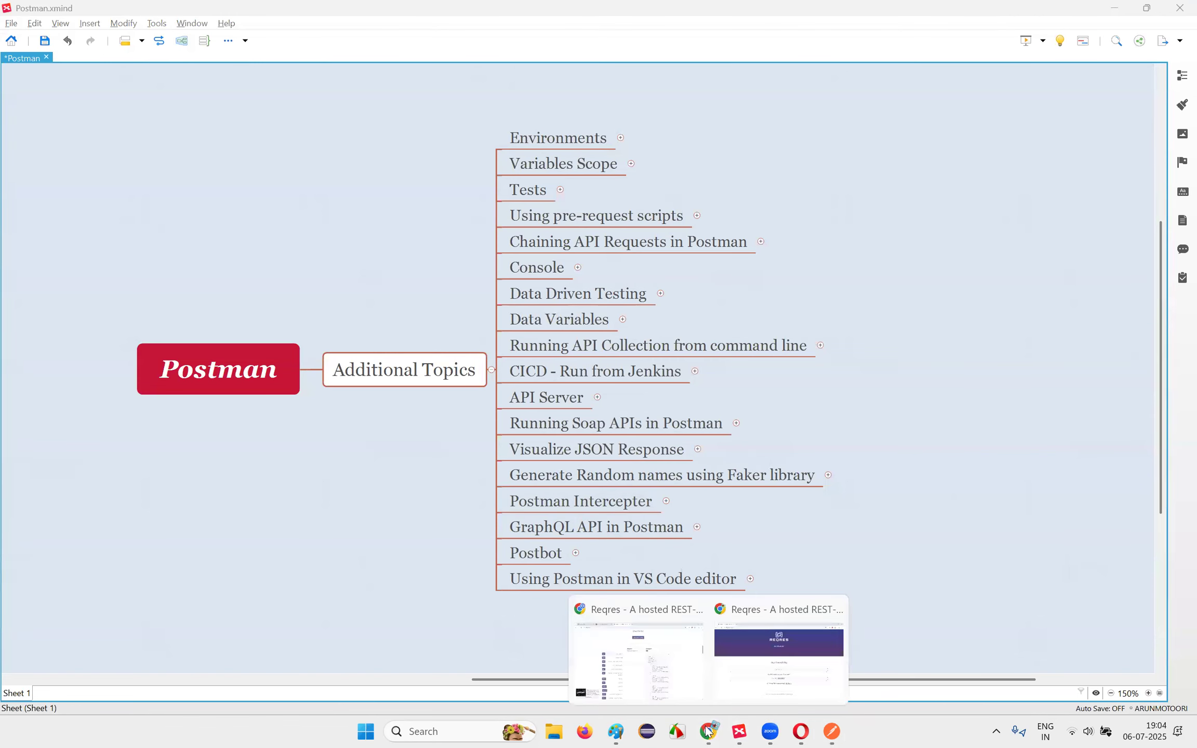
click(790, 732)
scroll(578, 452, down, 1)
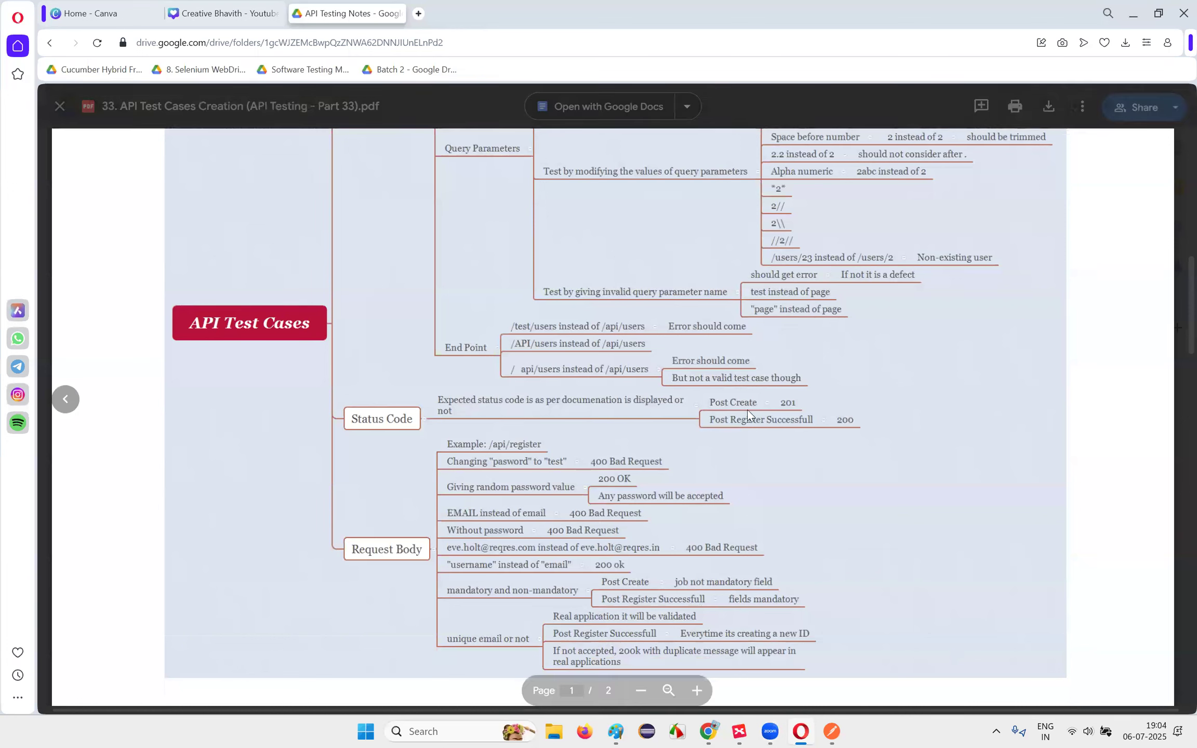
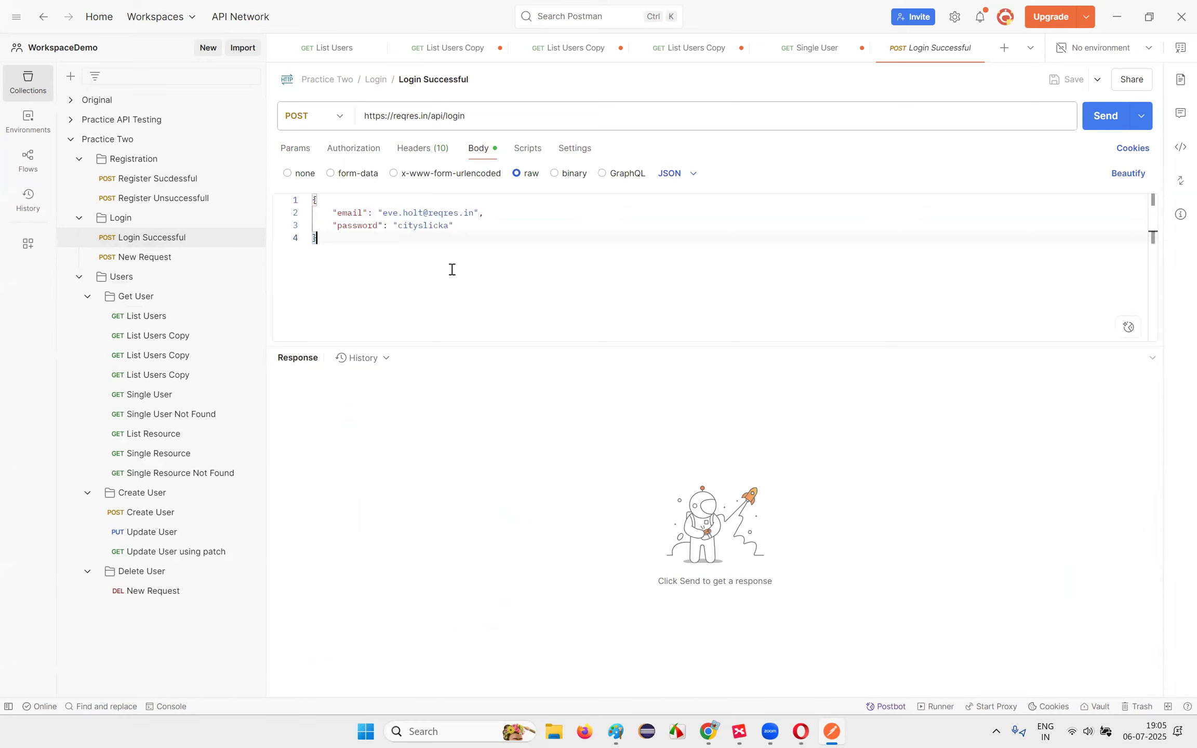
Step: Send the login with valid credentials, then resend with an empty email and check the error
click(1105, 116)
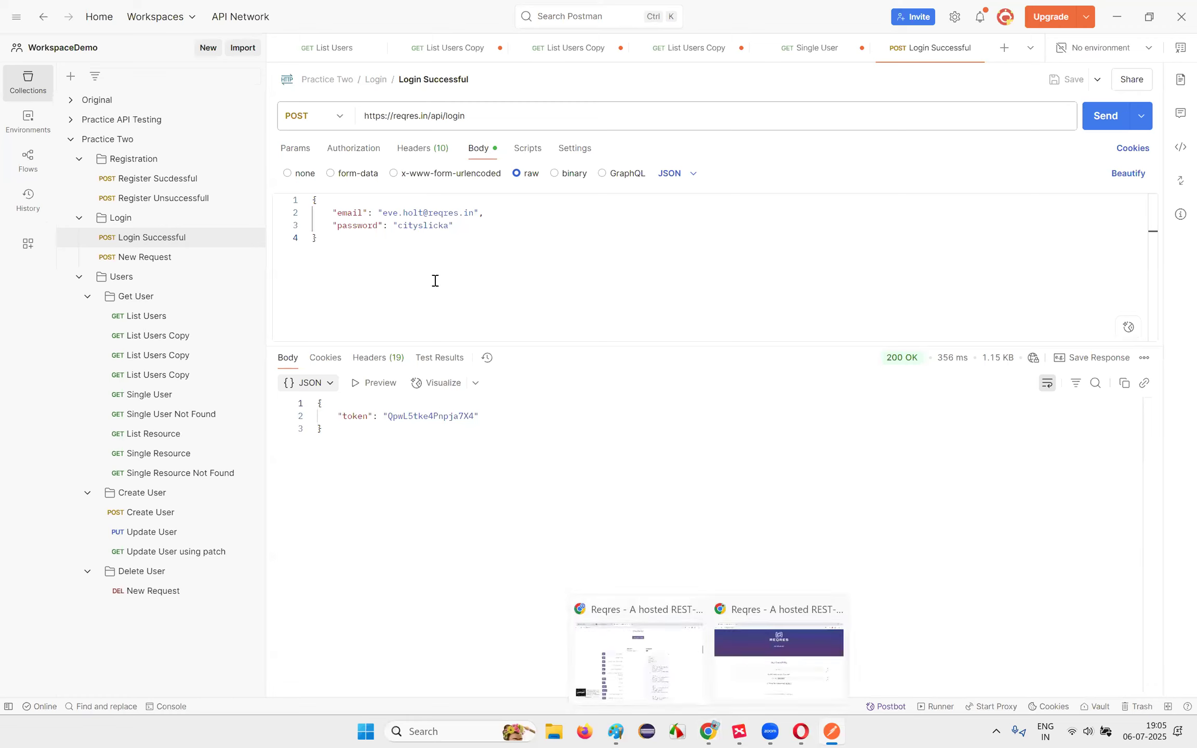
mouse_move(382, 213)
mouse_down()
mouse_move(476, 213)
mouse_move(387, 215)
mouse_up()
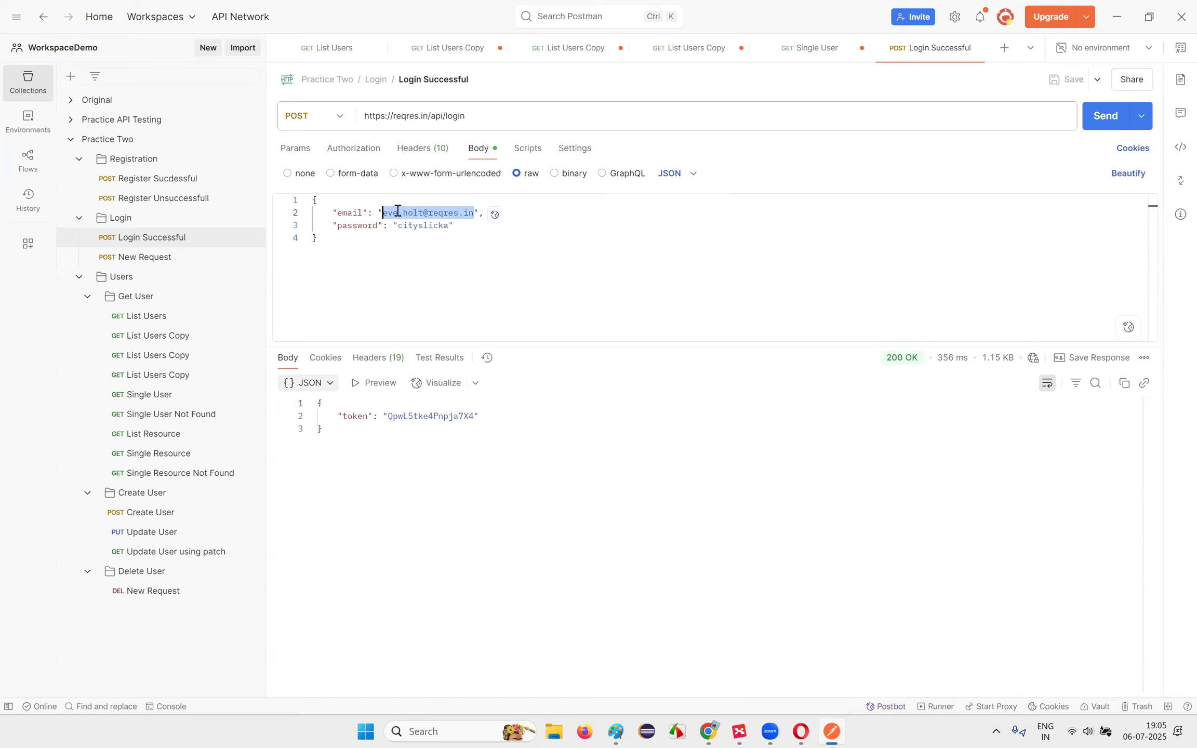
key(BackSpace)
click(1105, 116)
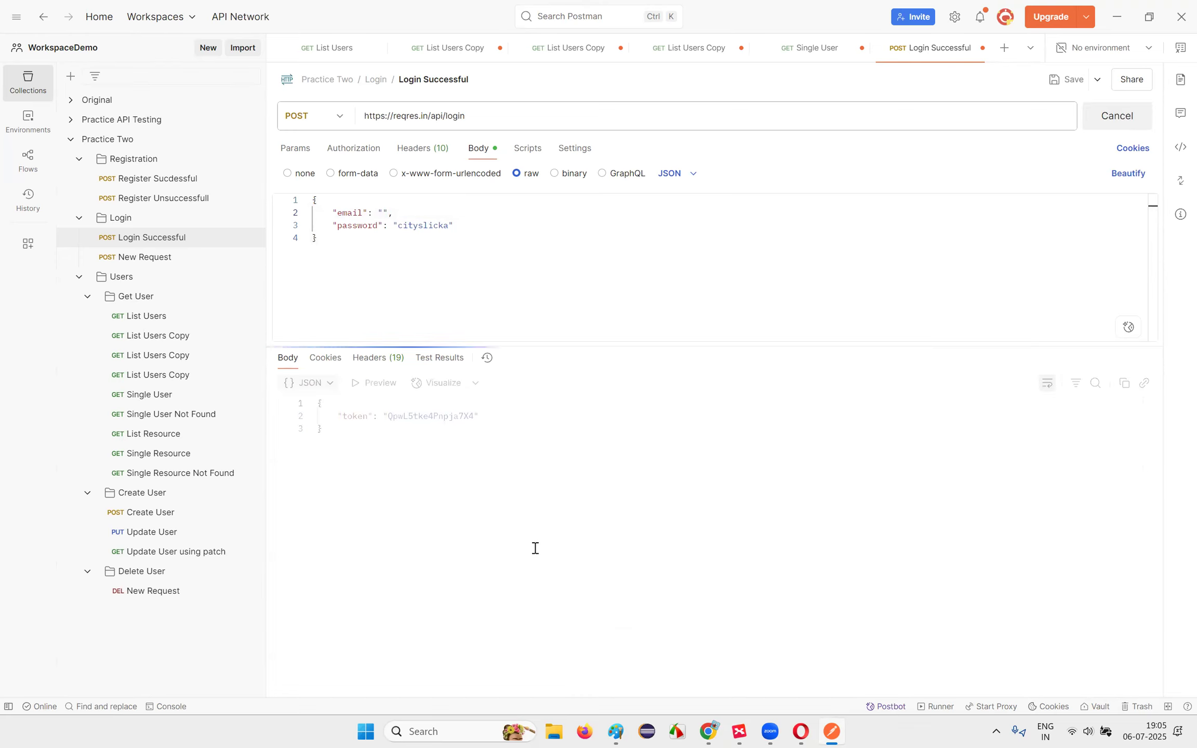
drag(394, 422, 520, 417)
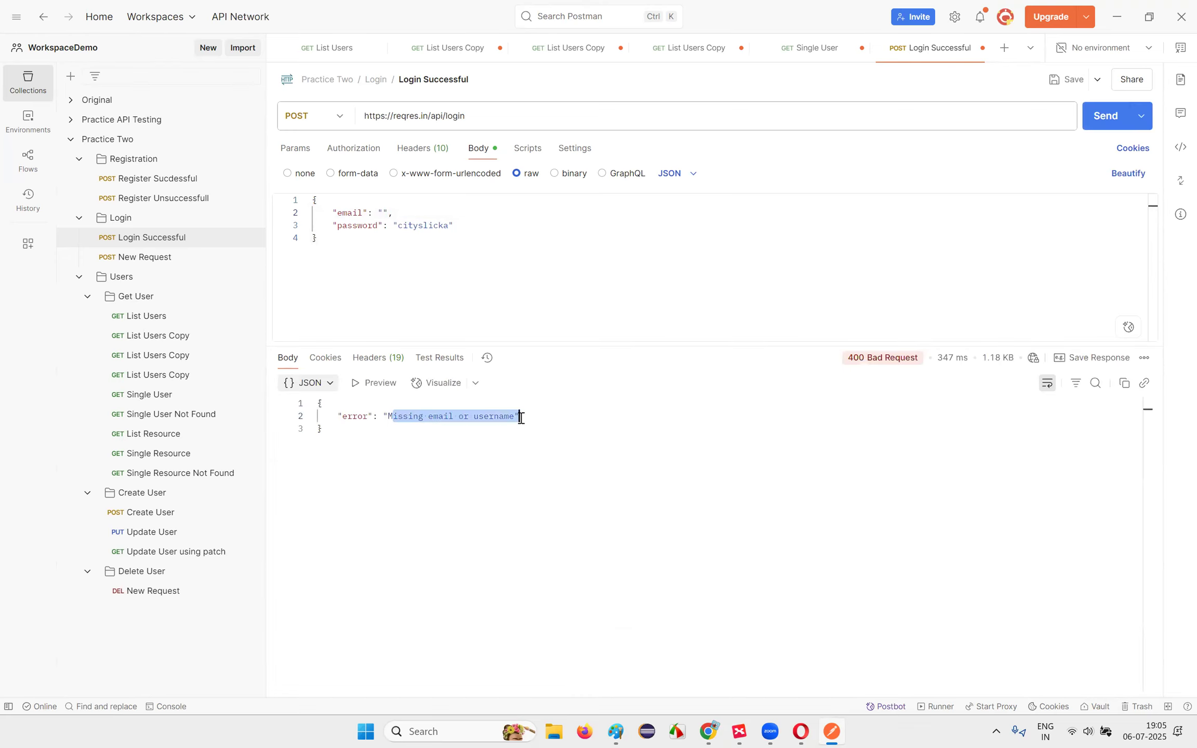
click(521, 417)
Step: Resend the login with both email and password empty, then restore the original values
drag(400, 224, 446, 226)
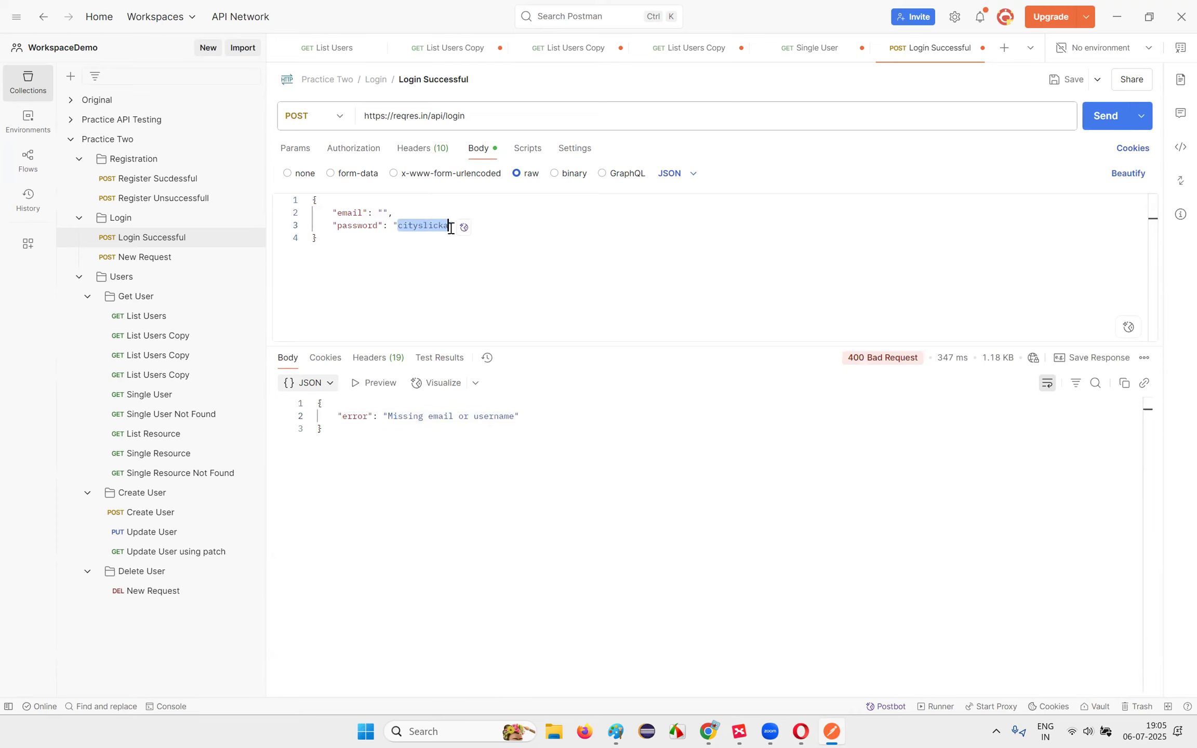
key(BackSpace)
click(1109, 119)
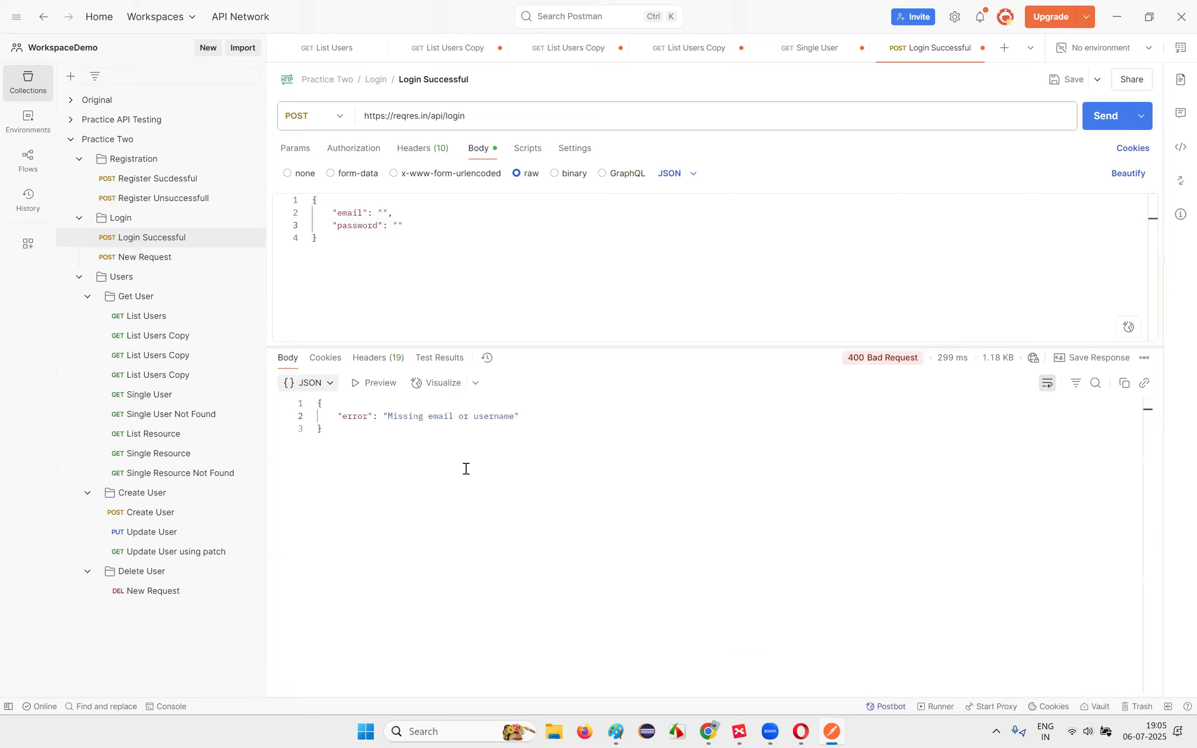
click(382, 214)
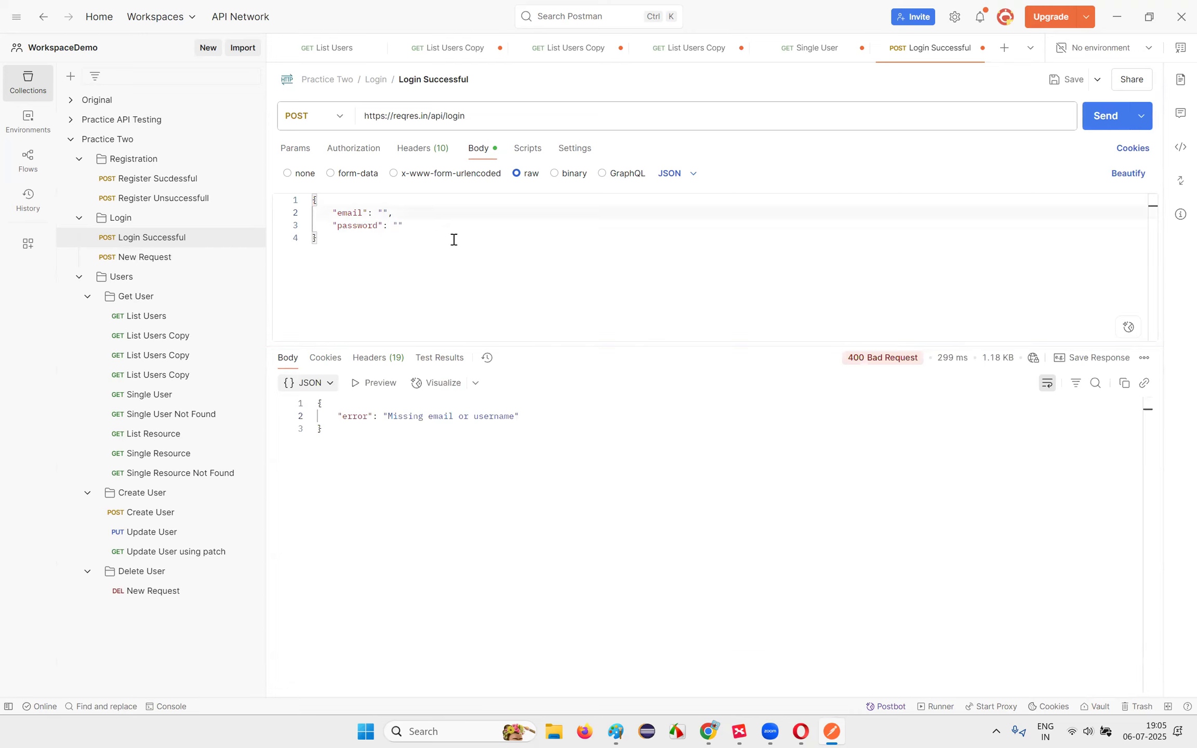
key(ctrl+z)
key(ctrl+z)
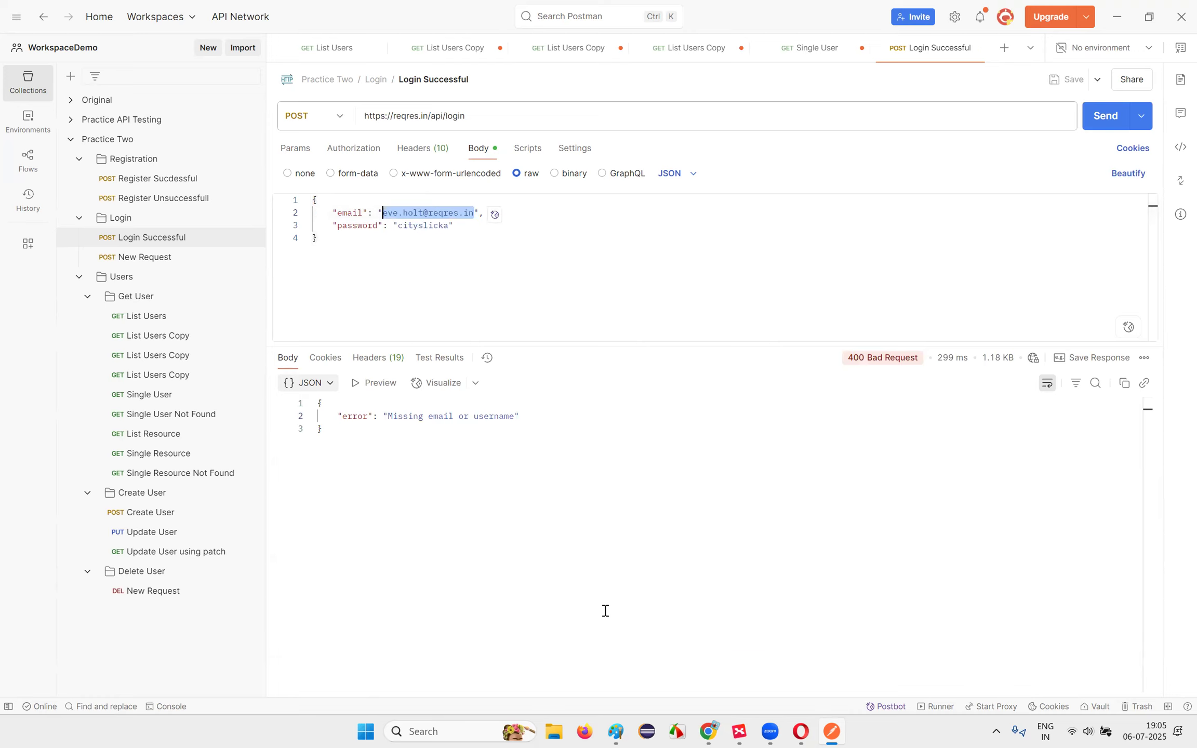
Step: Send the login with only the password emptied, getting 400 "Missing password"
drag(398, 229, 446, 226)
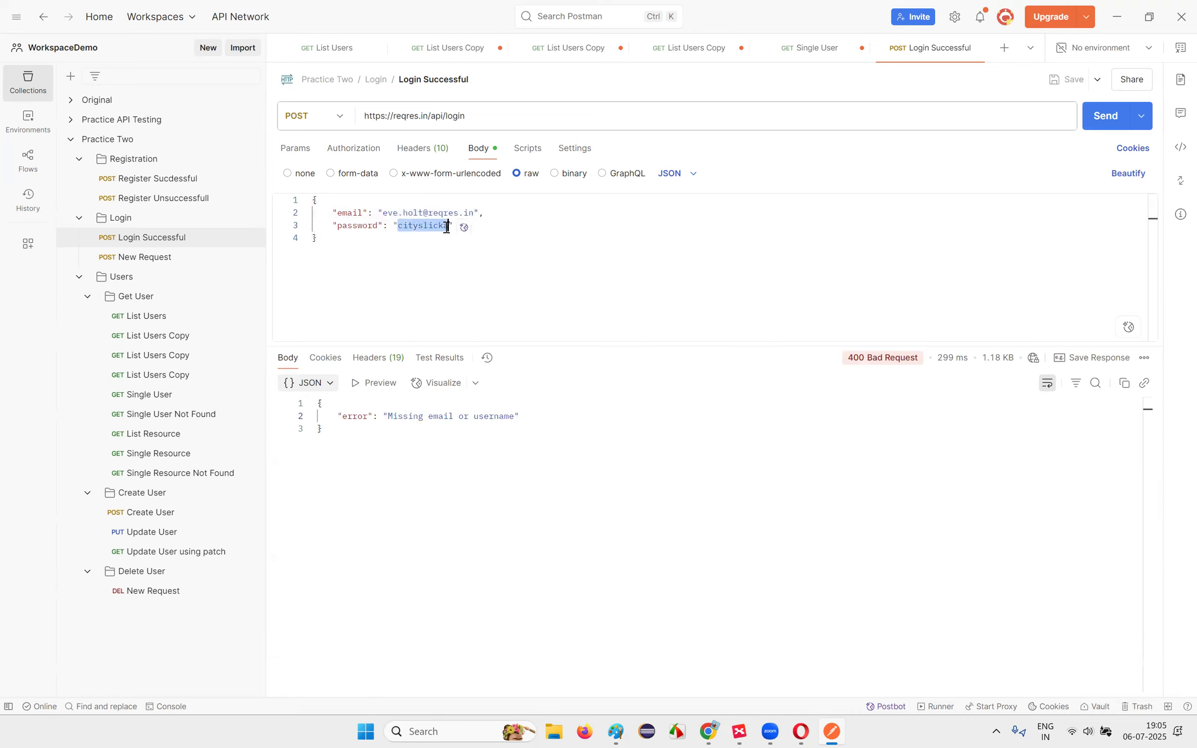
key(BackSpace)
click(1086, 115)
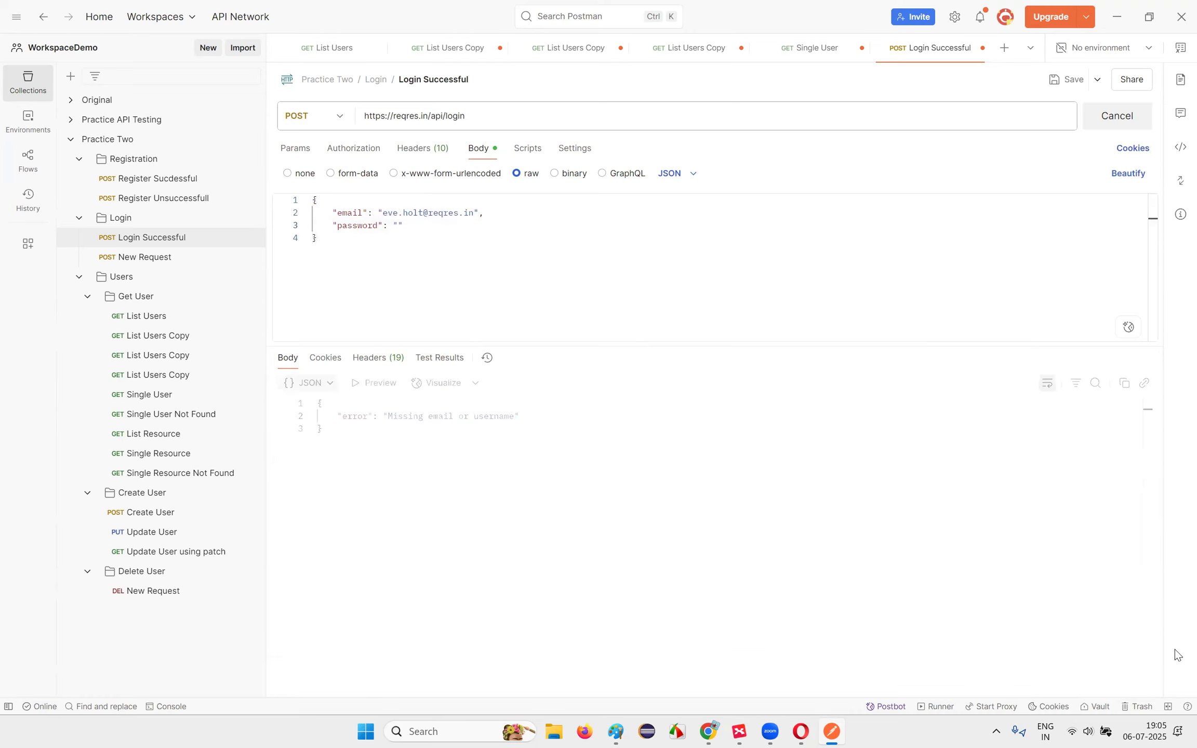
drag(434, 416, 521, 420)
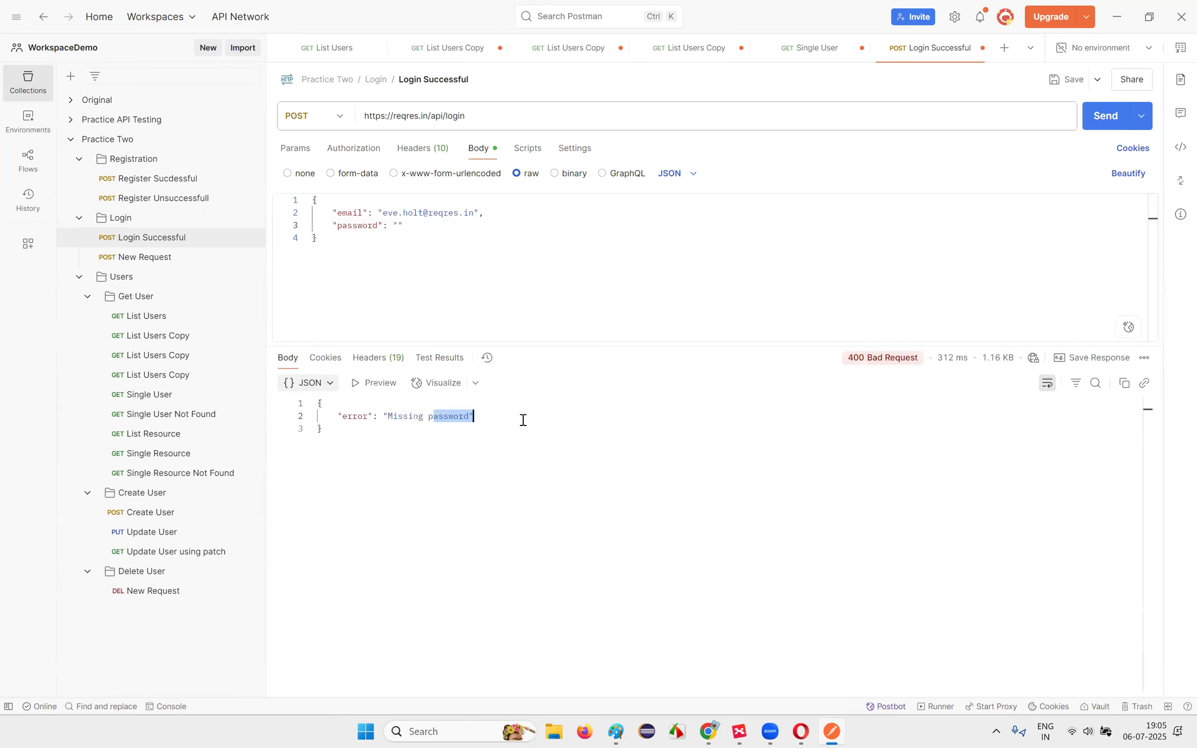
click(800, 731)
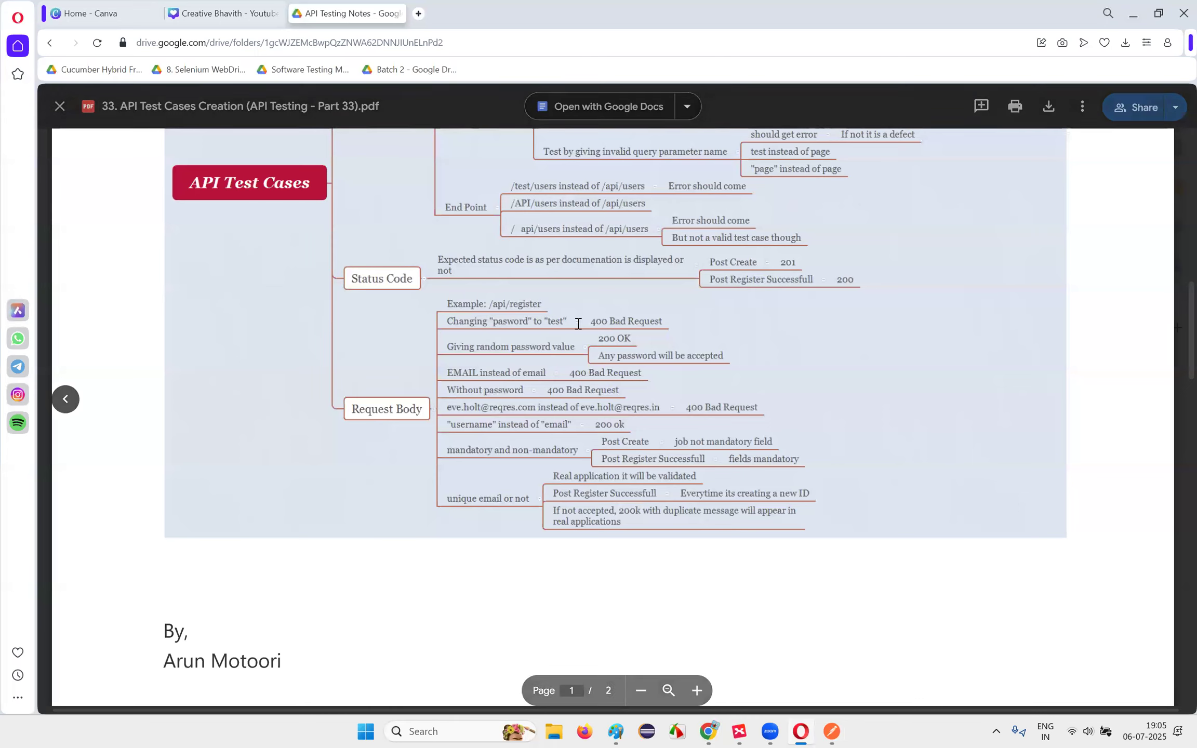
Step: Rename the password key to 'test' and send the login, checking the 400 against the notes
key(alt+Tab)
double_click(351, 224)
text(test)
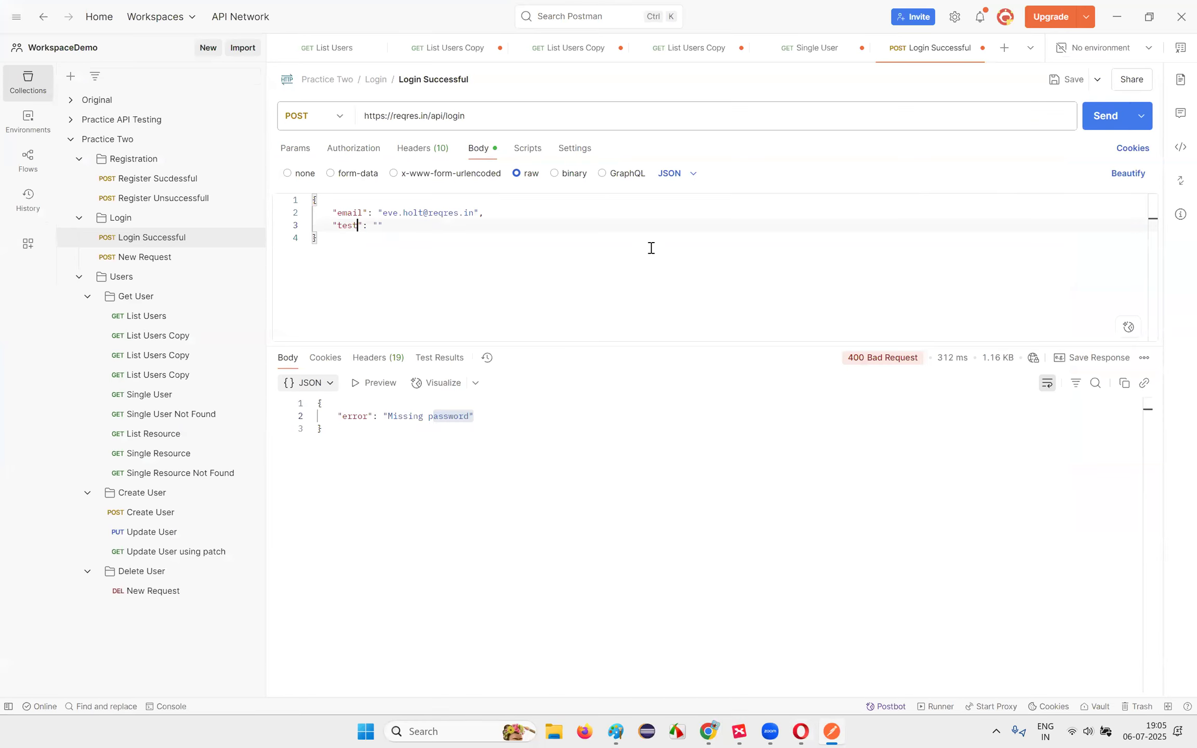
click(1107, 116)
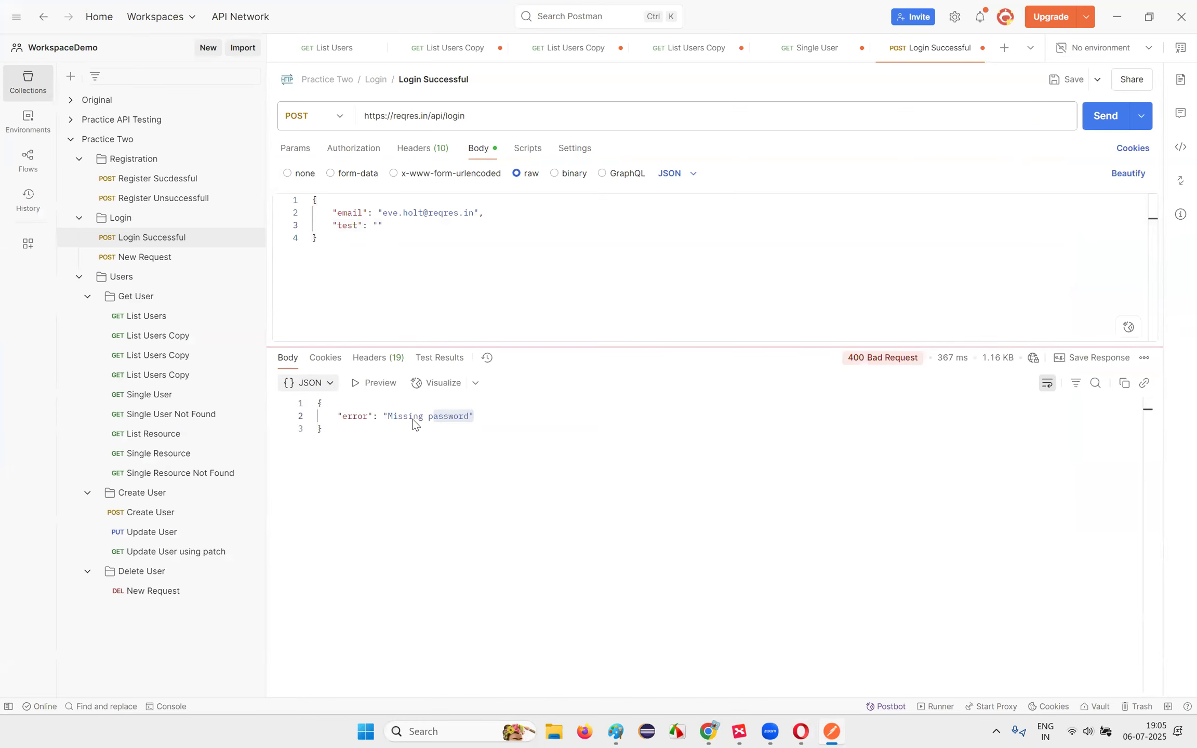
click(348, 225)
double_click(348, 225)
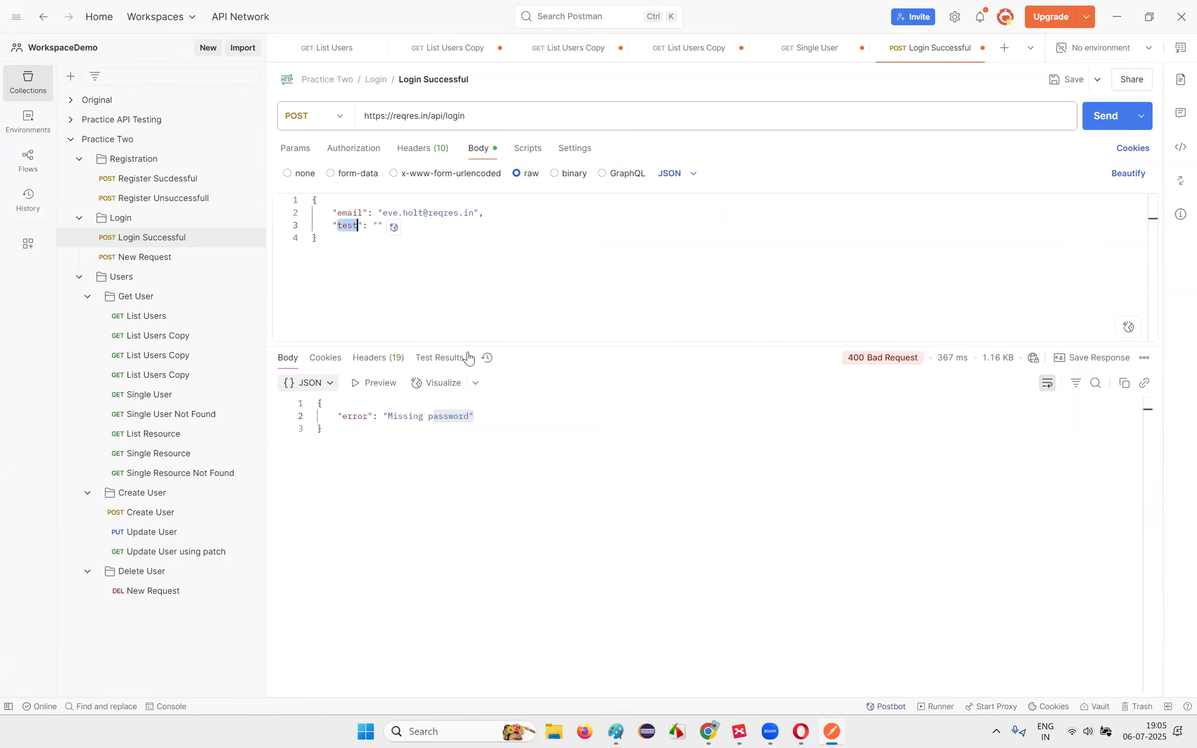
key(alt+Tab)
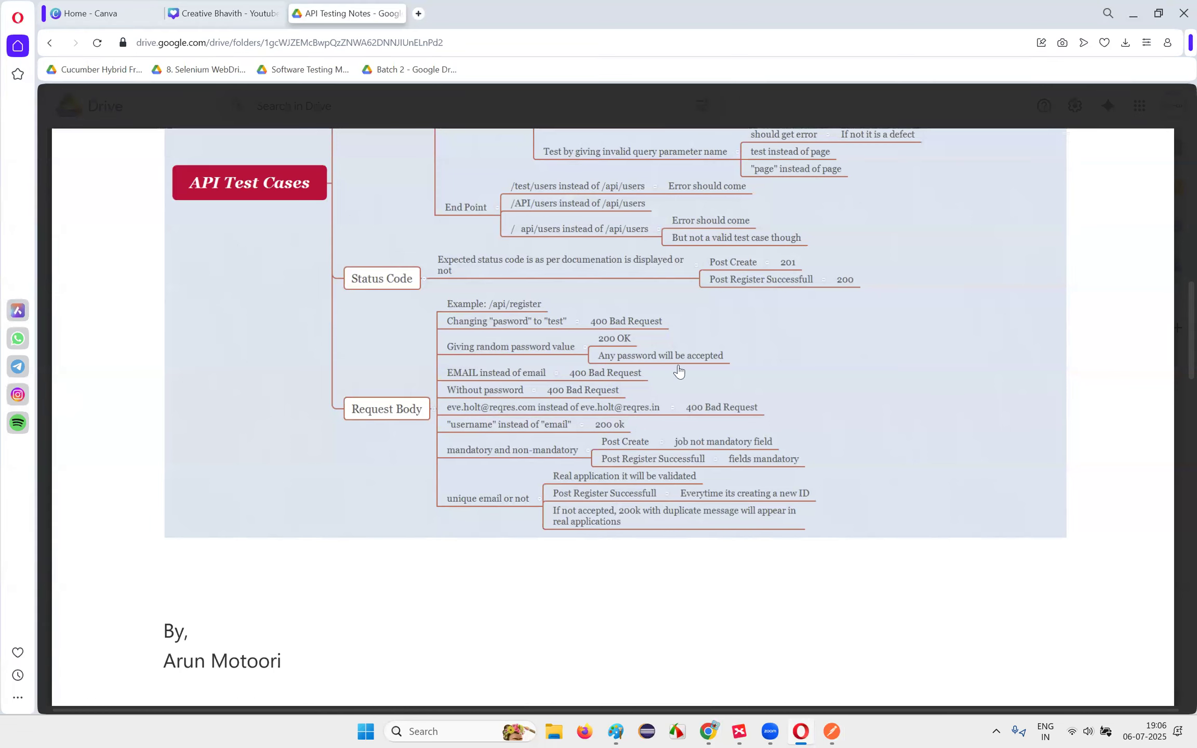
key(alt+Tab)
click(379, 225)
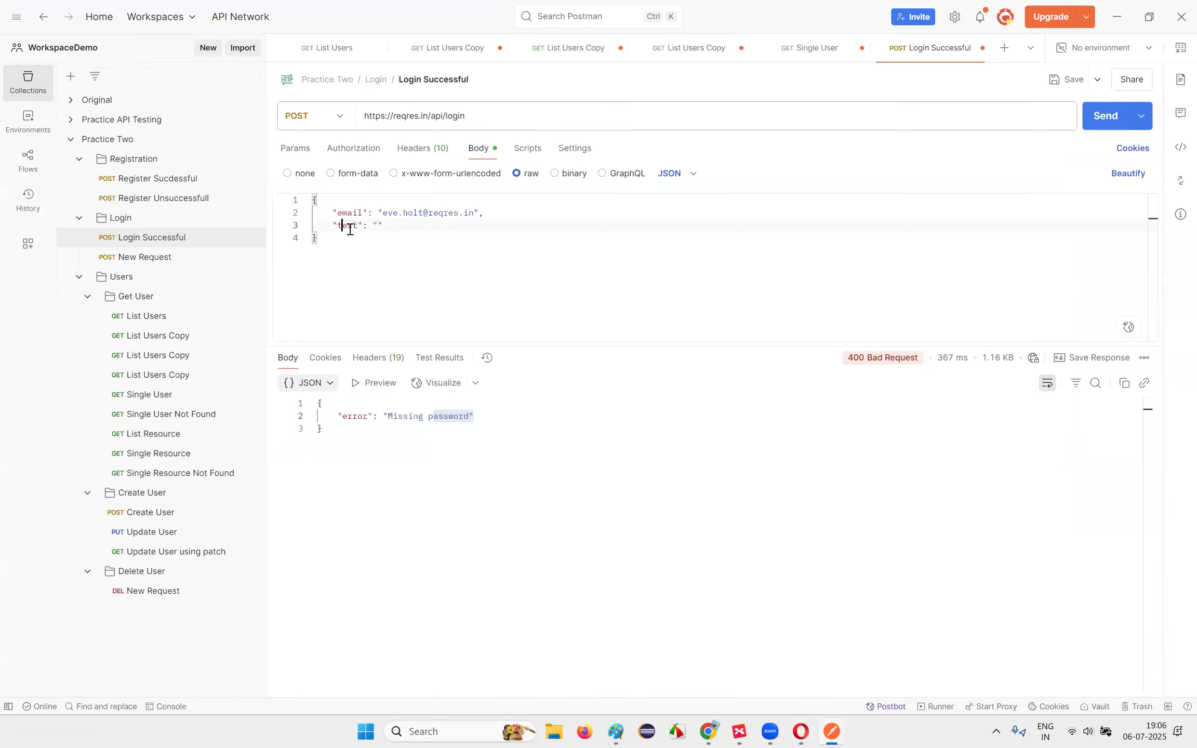
key(ctrl+z)
click(543, 273)
click(398, 228)
click(1105, 116)
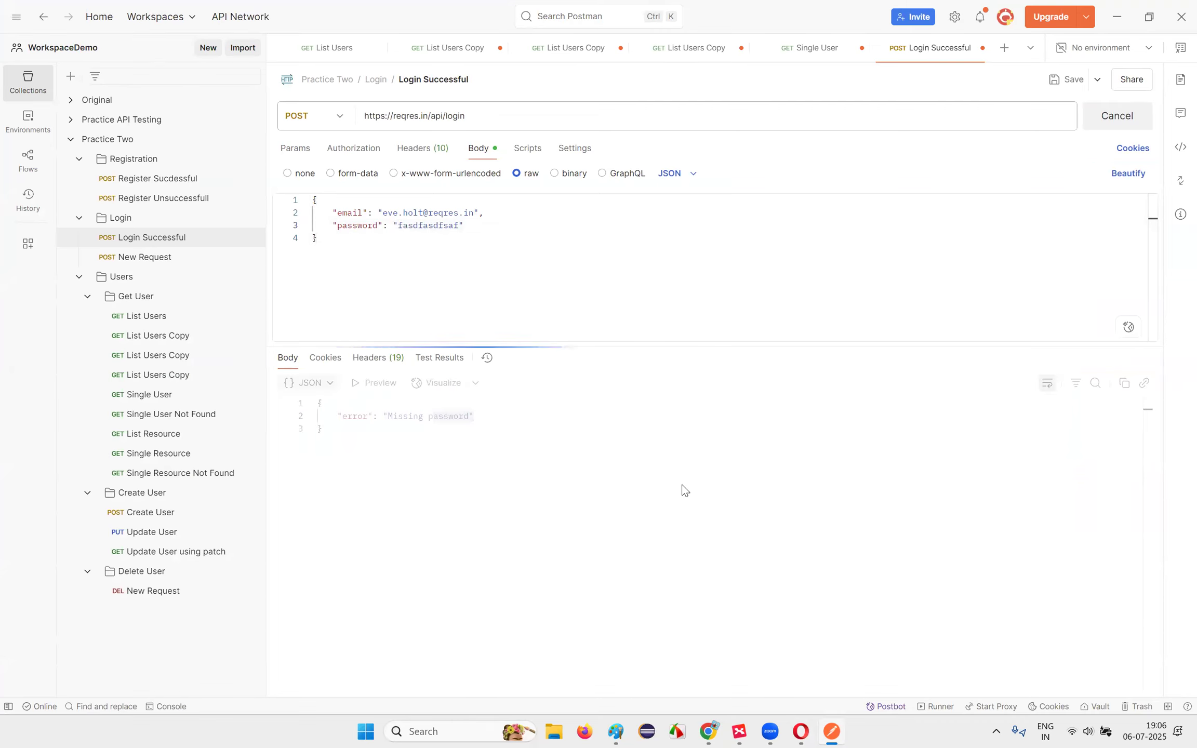
drag(383, 416, 510, 417)
Step: Compare the login URL and the email and password body lines against the test-case notes
key(alt+Tab)
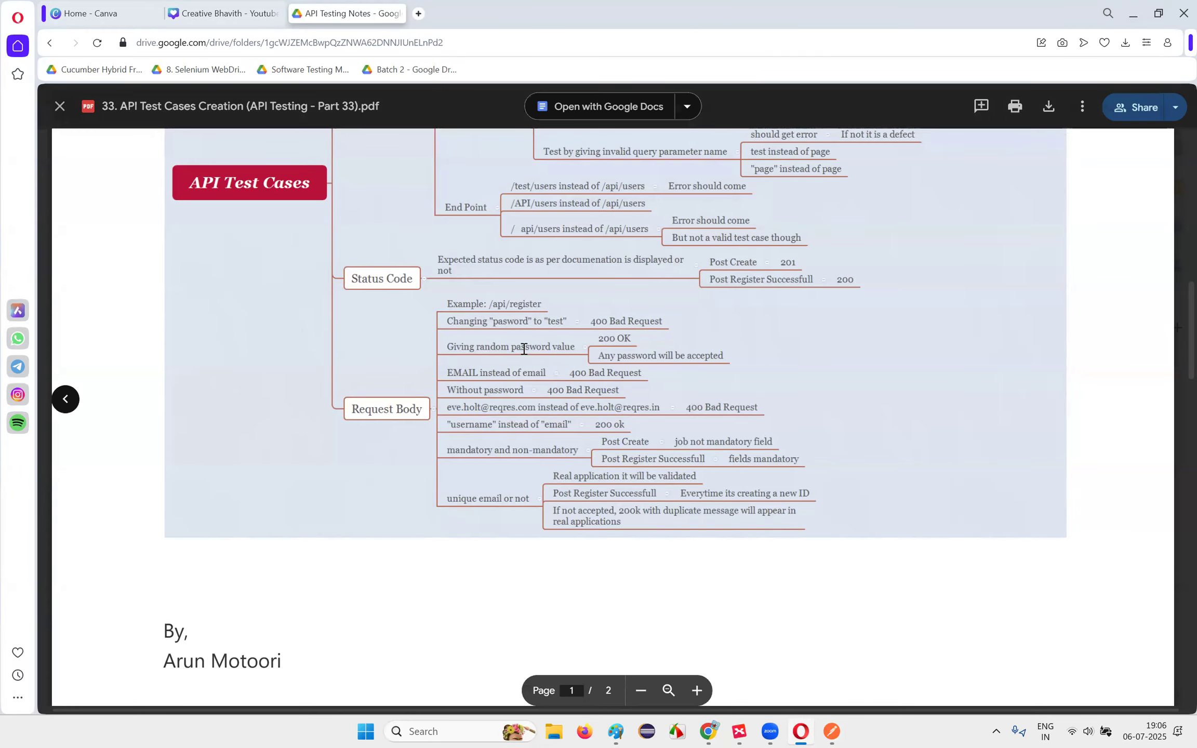
key(alt+Tab)
double_click(455, 116)
drag(352, 218, 481, 230)
click(481, 230)
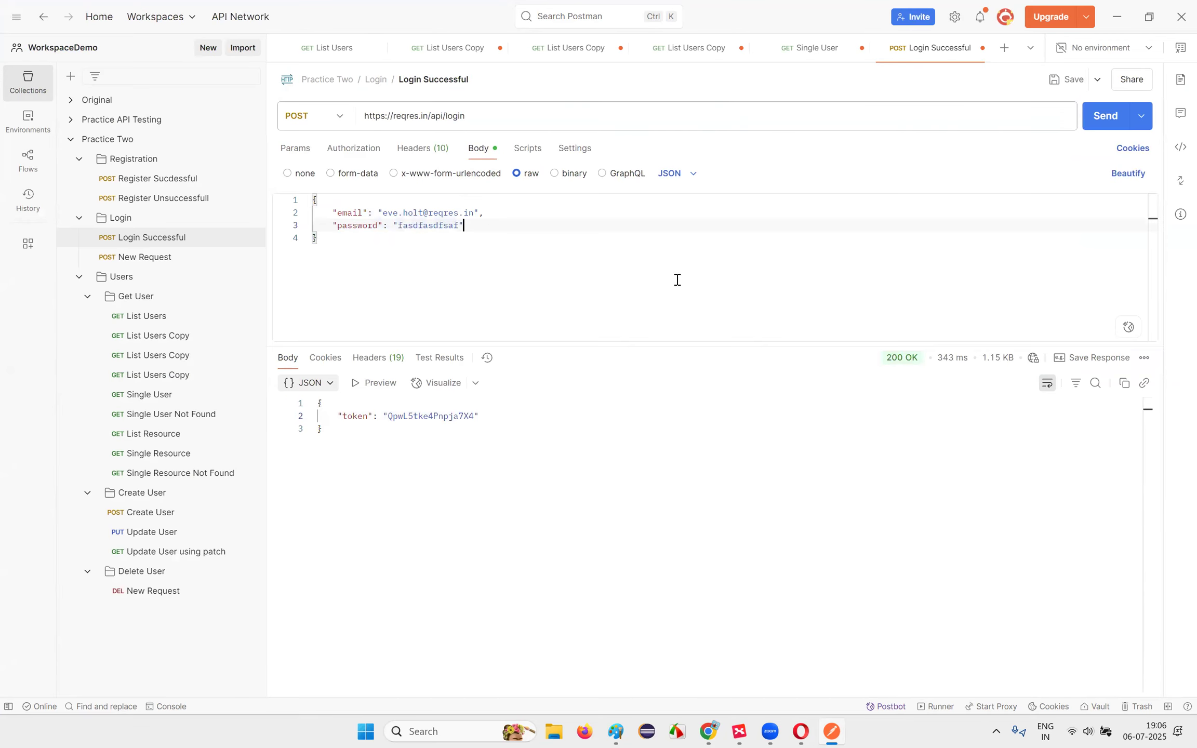
key(alt+Tab)
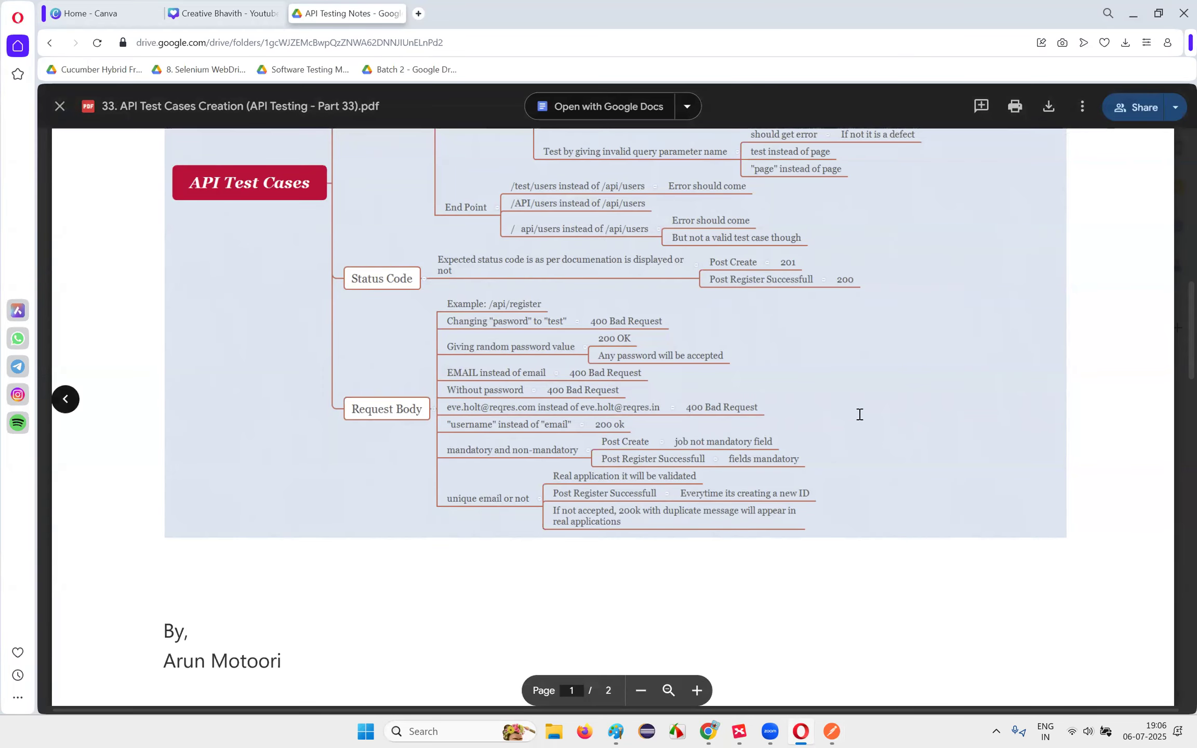
key(alt+Tab)
click(426, 235)
drag(434, 244, 462, 248)
click(462, 248)
drag(390, 217, 466, 254)
click(453, 245)
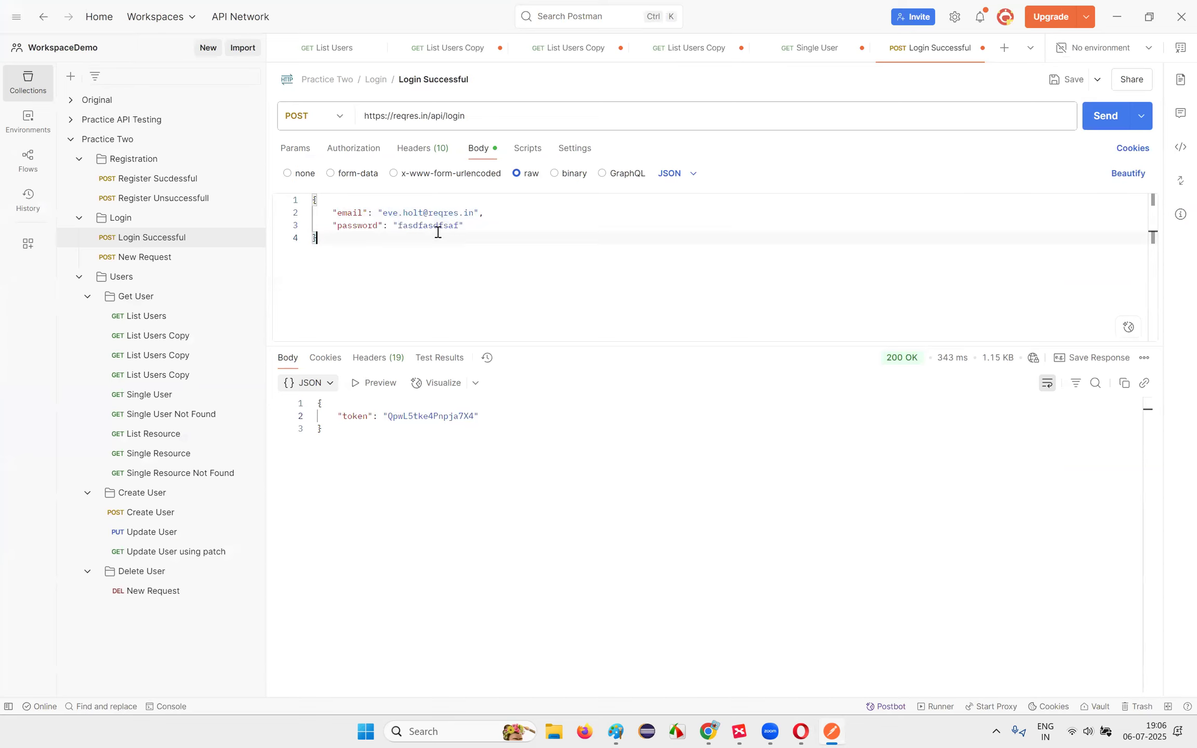
Step: Replace the email's user part with 'ewerwerwer' and send, getting 400 "user not found"
double_click(416, 213)
drag(384, 213, 459, 226)
text(ewerwerwer)
click(471, 292)
click(468, 259)
click(1107, 116)
click(461, 426)
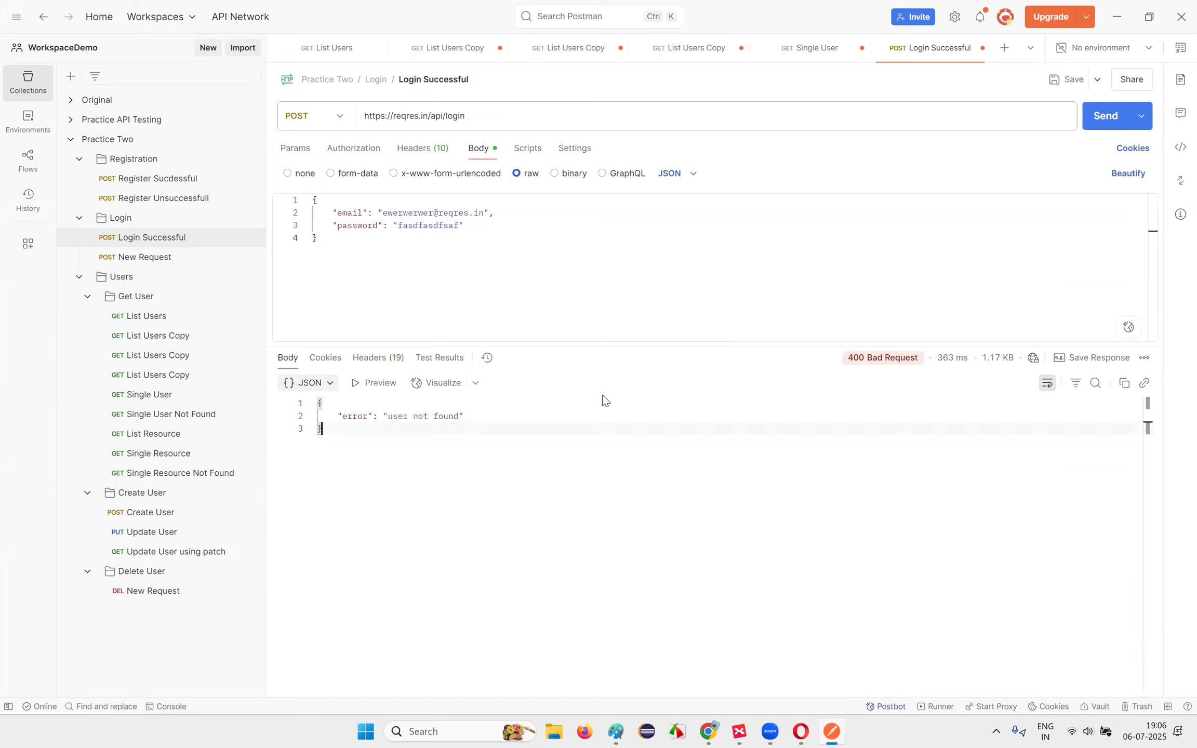
double_click(432, 229)
click(801, 731)
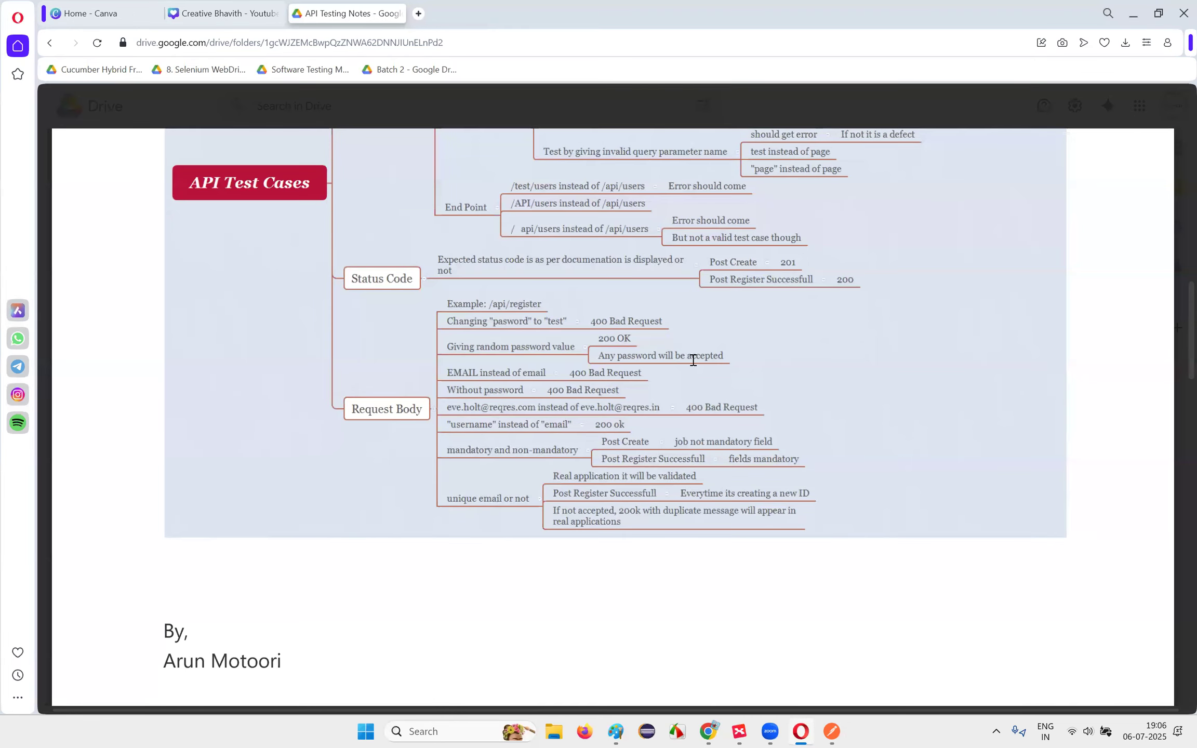
Step: Rename the body's email key to 'Email' and send, getting 400 "Missing email or username"
key(alt+Tab)
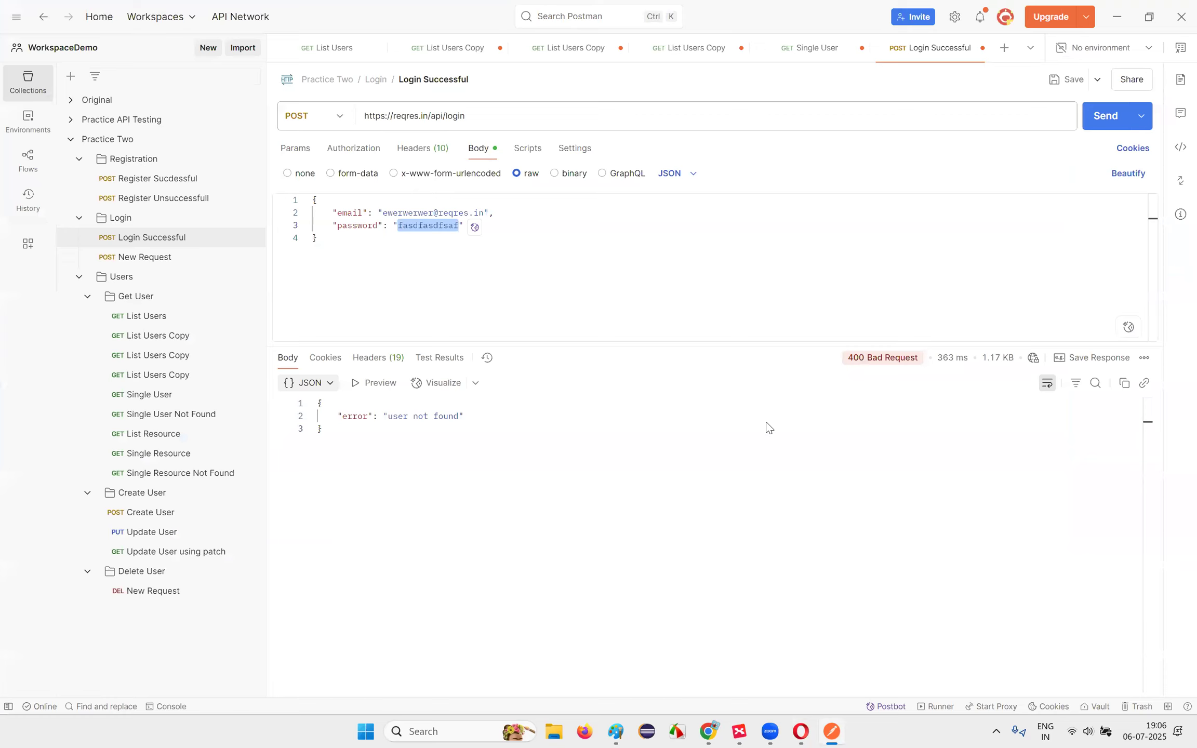
key(alt+Tab)
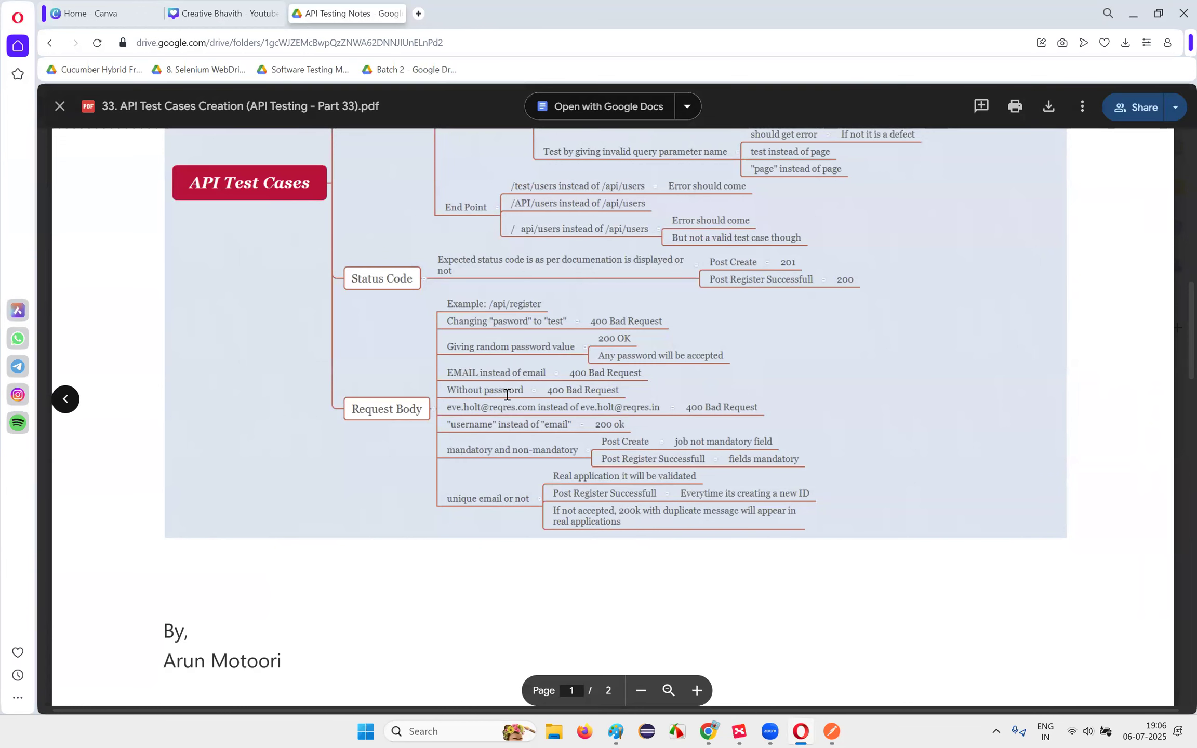
click(832, 732)
click(350, 211)
double_click(350, 211)
key(Tab)
key(BackSpace)
key(BackSpace)
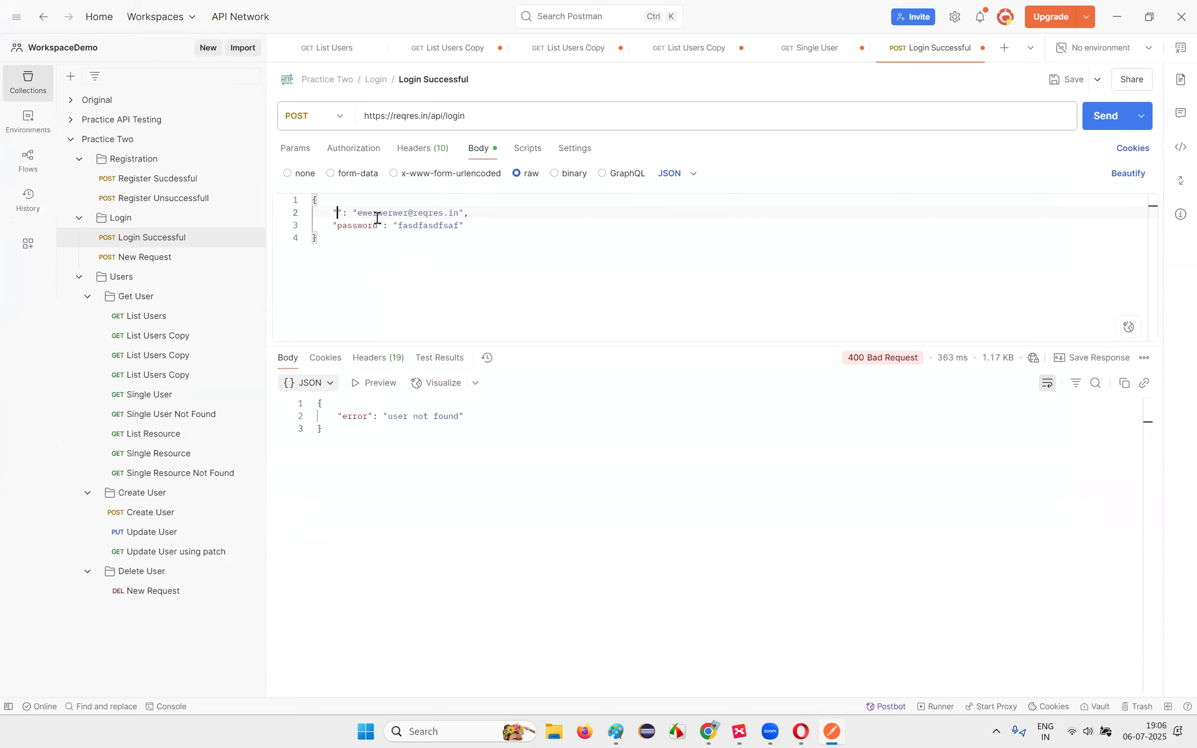
key(Escape)
text(e)
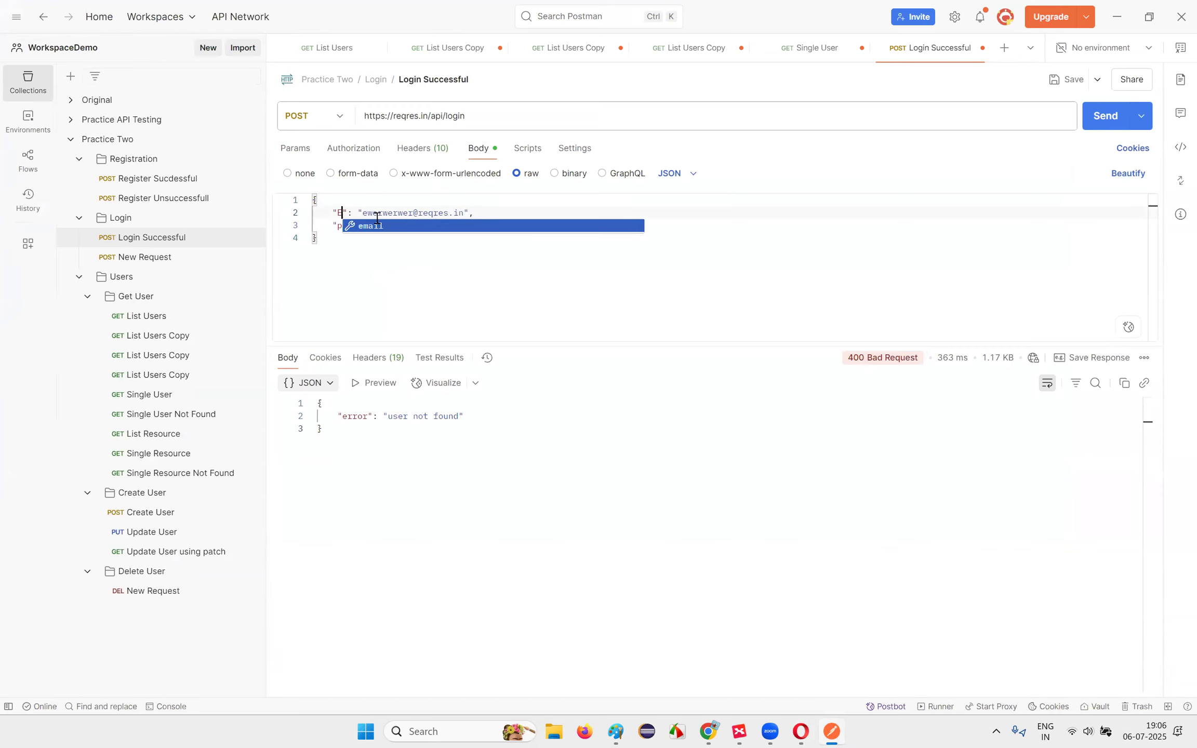
text(mail)
click(1105, 116)
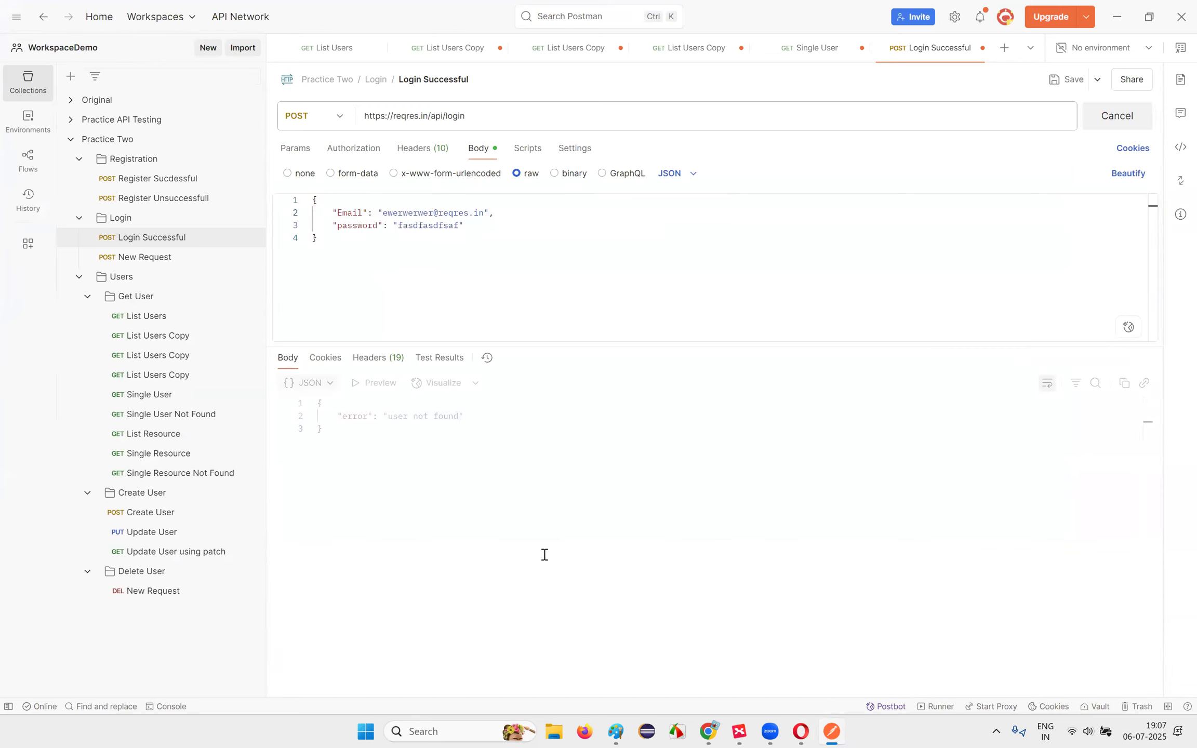
drag(383, 417, 544, 416)
Step: Resend the login request with the email key in lowercase
click(544, 416)
double_click(351, 217)
text(email)
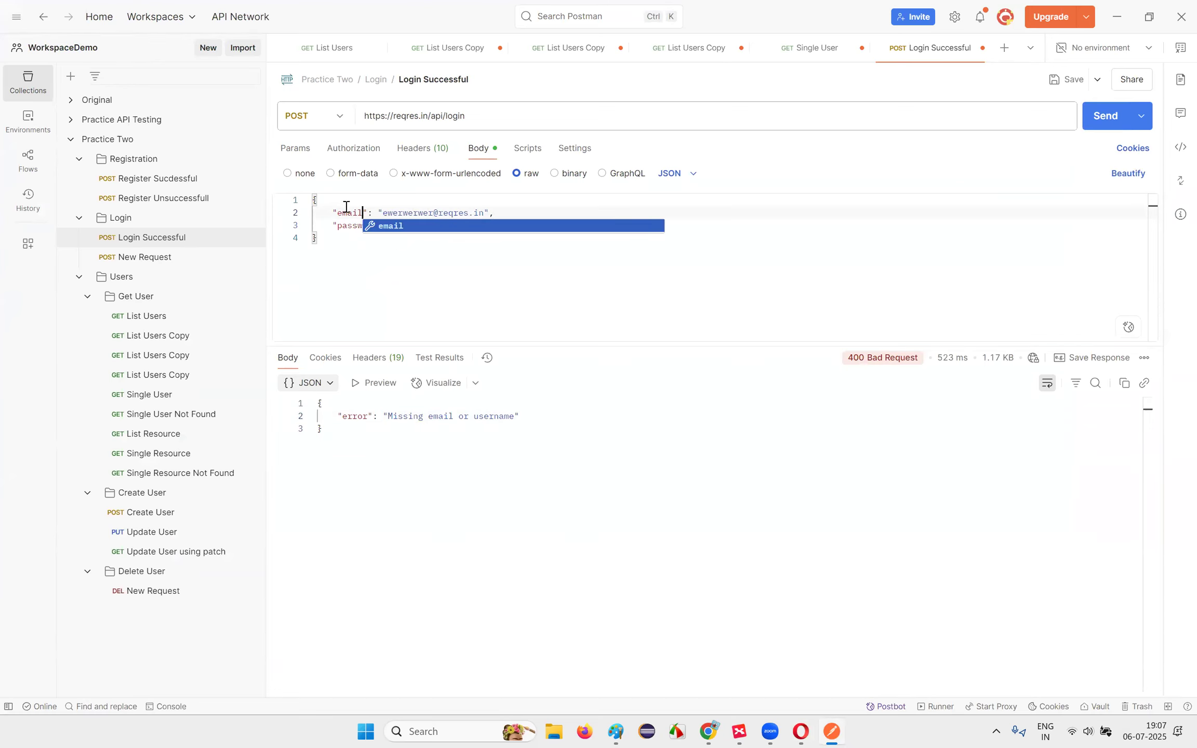
drag(472, 419, 514, 419)
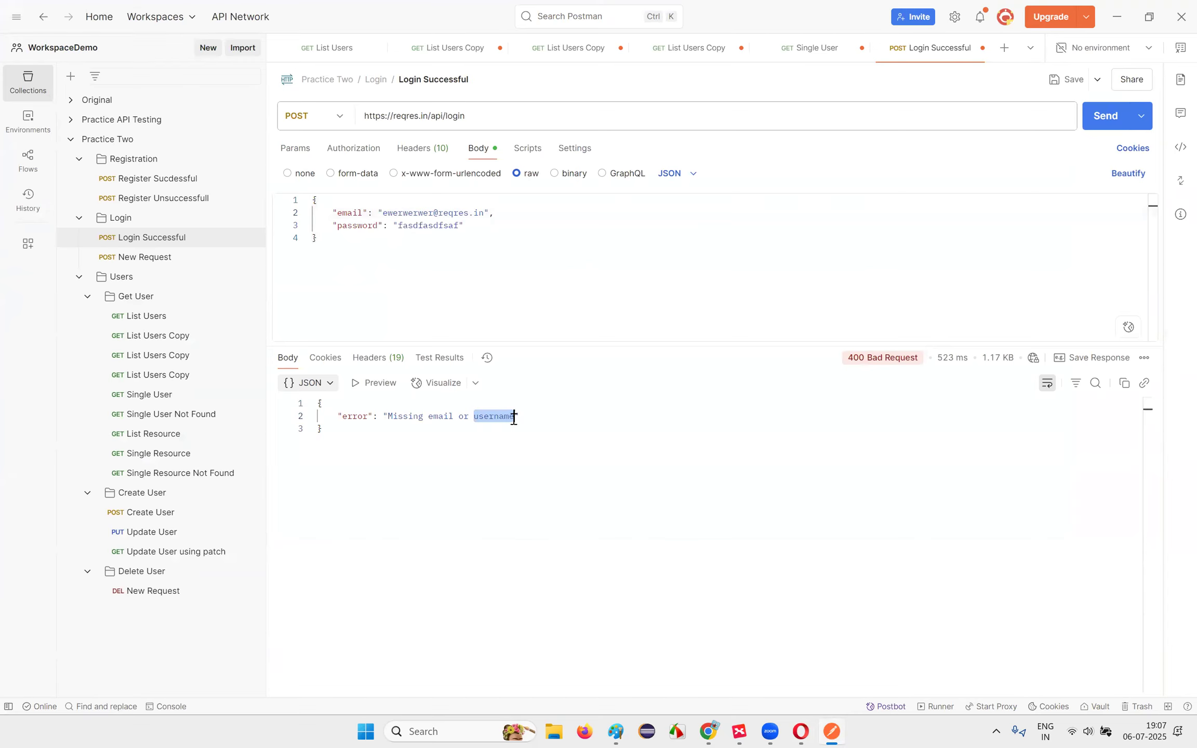
key(ctrl+Return)
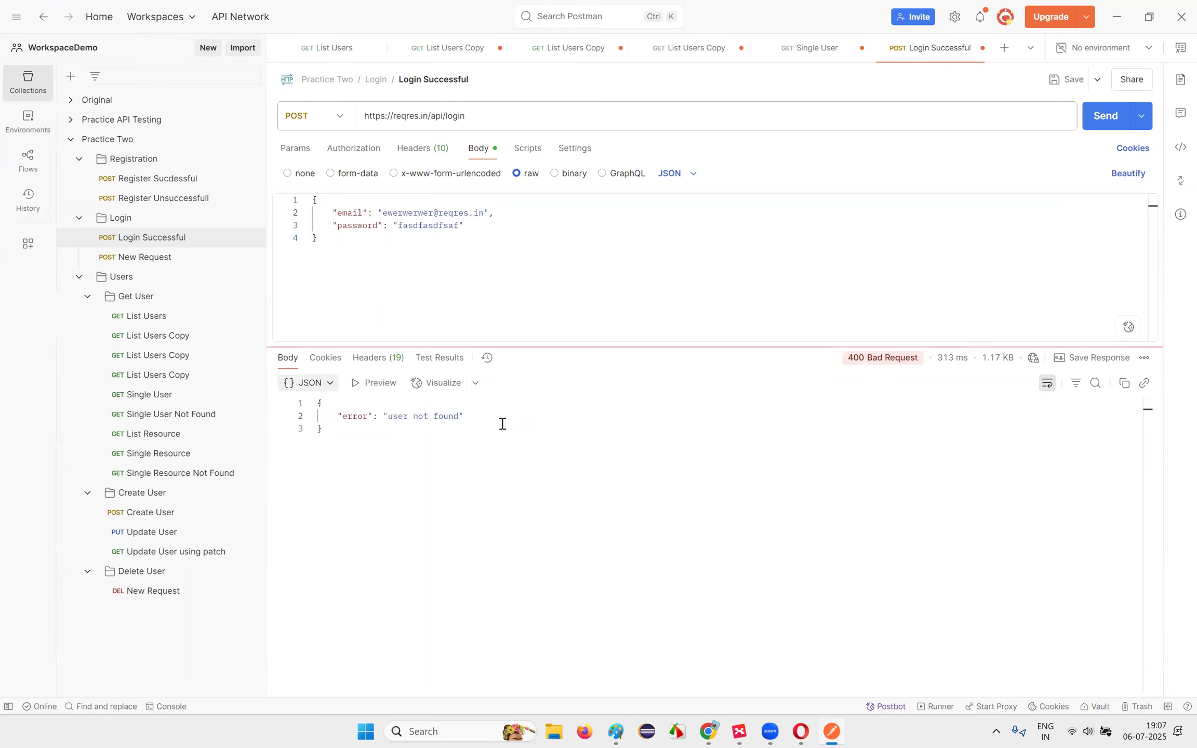
Step: Undo the body edits back to the registered test user's email and send the login
double_click(351, 213)
click(495, 287)
key(ctrl+z)
key(ctrl+z)
key(ctrl+z)
key(ctrl+z)
key(ctrl+z)
key(ctrl+z)
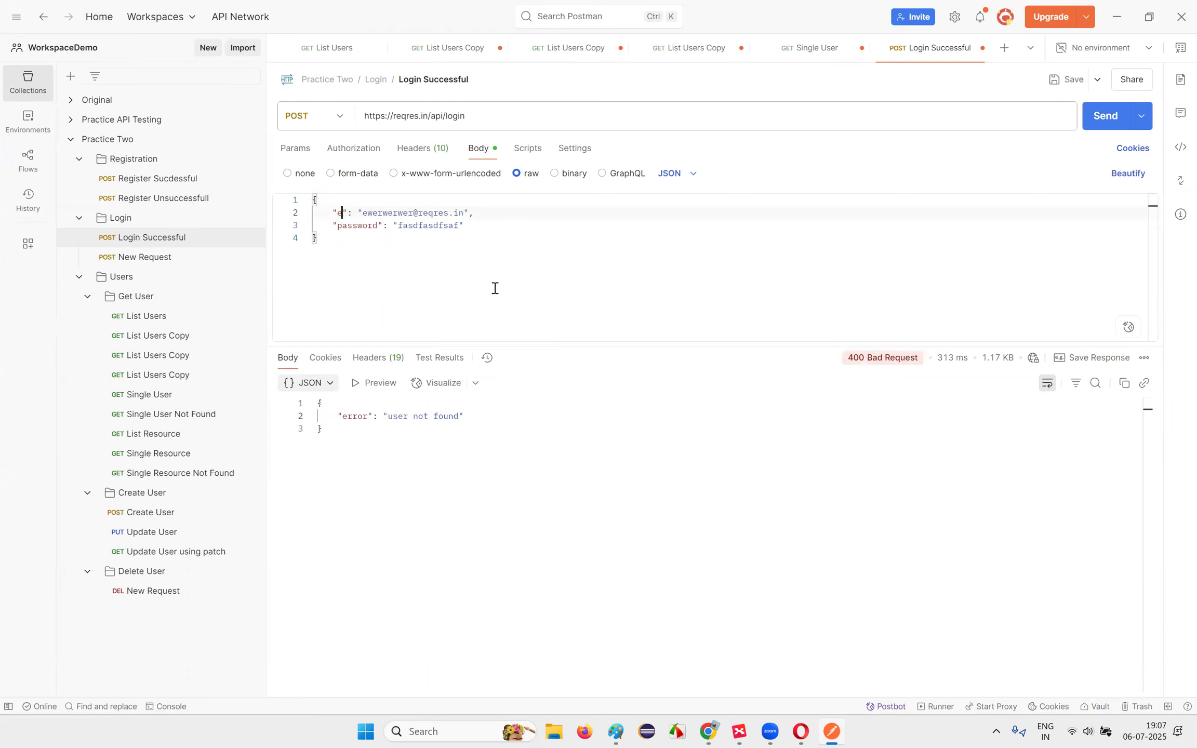
key(ctrl+z)
key(ctrl+z)
key(ctrl+z)
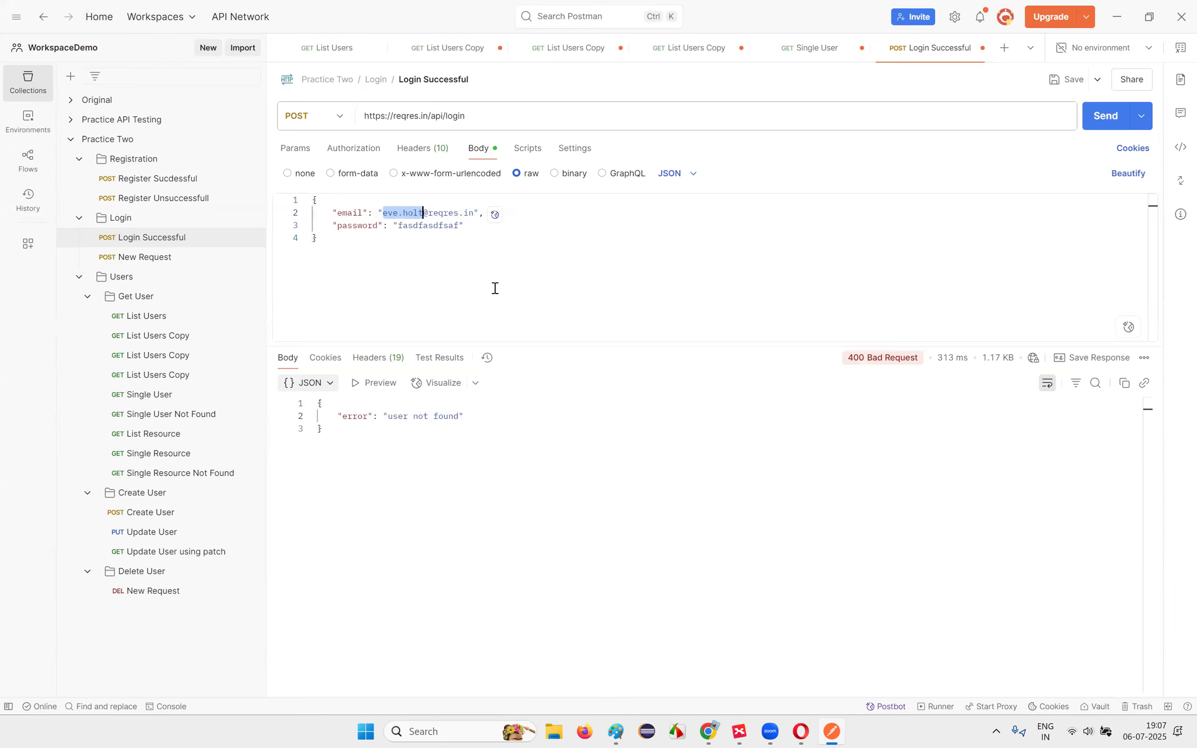
click(1102, 115)
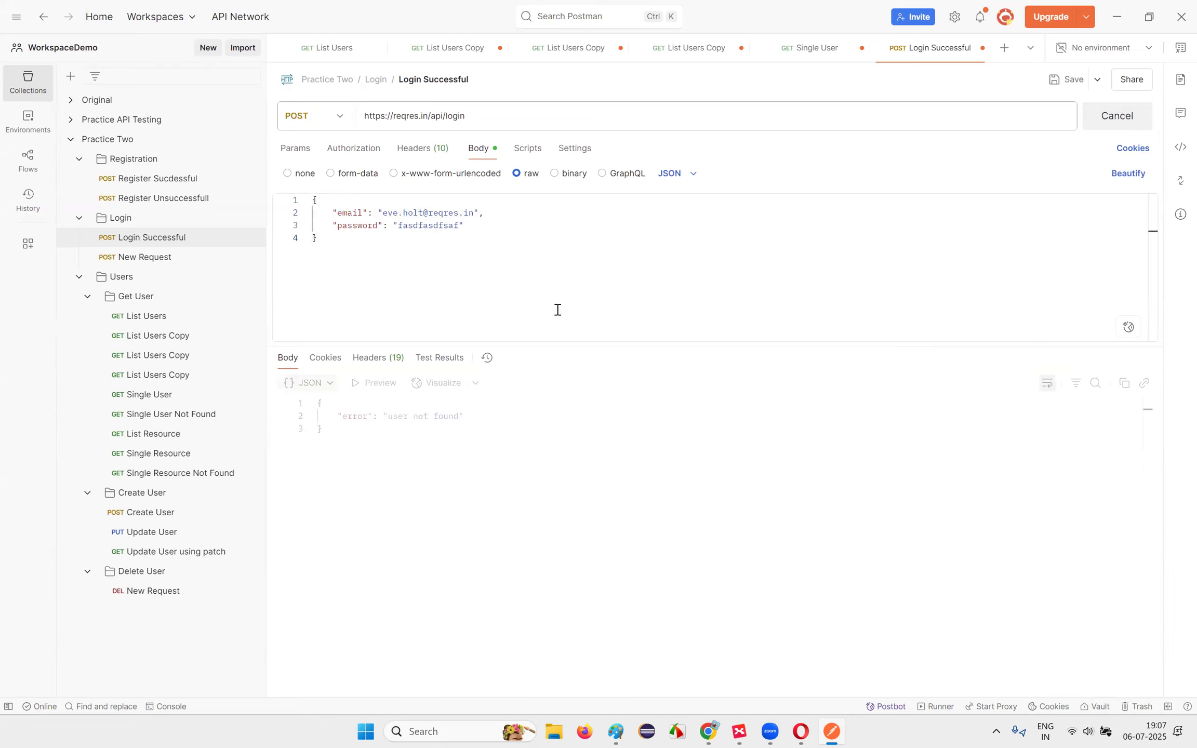
Step: Rename the email key to 'username' and send the login, comparing the result with the notes
double_click(344, 212)
text(username)
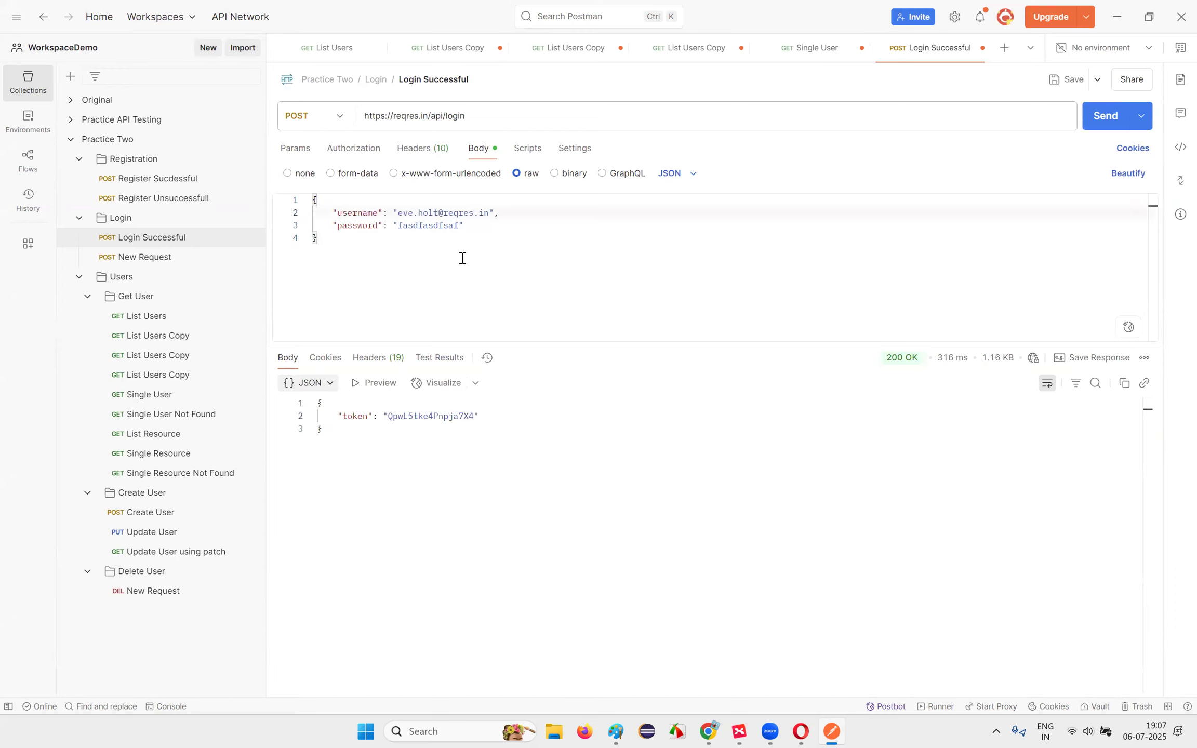
click(1096, 117)
key(ctrl+a)
click(448, 447)
click(801, 732)
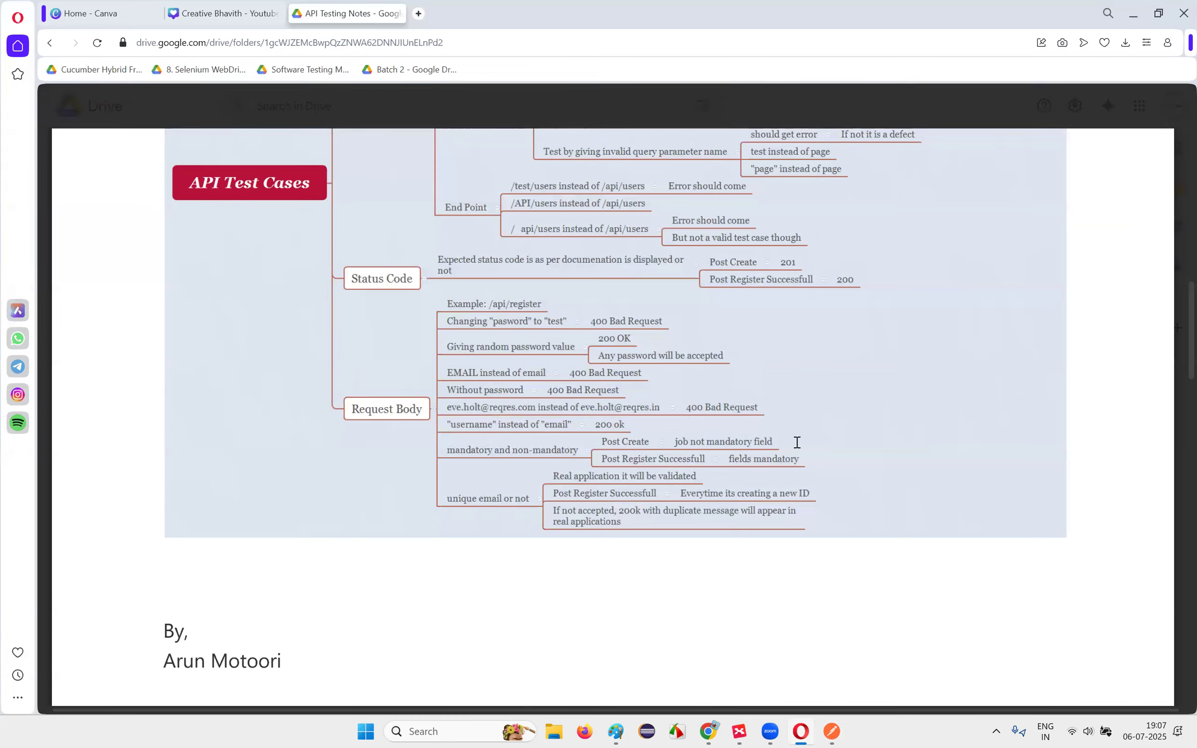
key(alt+Tab)
Step: Delete the username line and send the login, check the error, then restore the line
drag(333, 213, 502, 213)
key(BackSpace)
key(ctrl+Return)
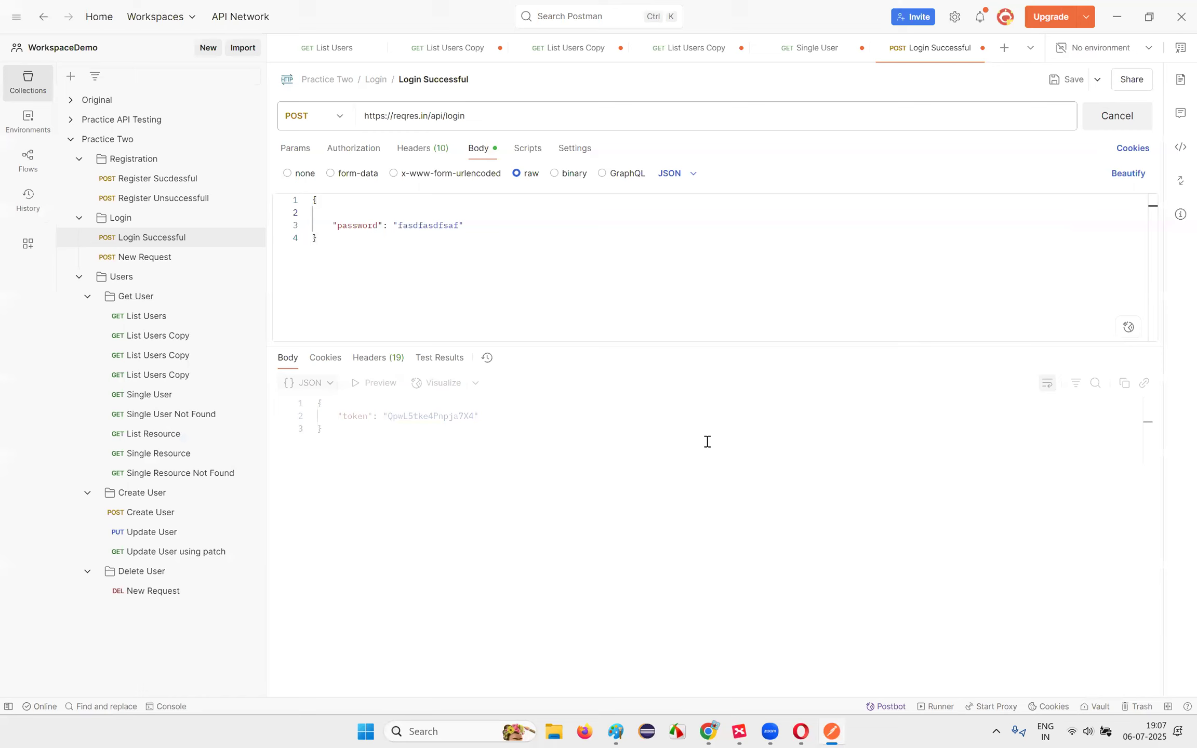
drag(390, 417, 543, 414)
click(543, 415)
click(356, 217)
key(ctrl+z)
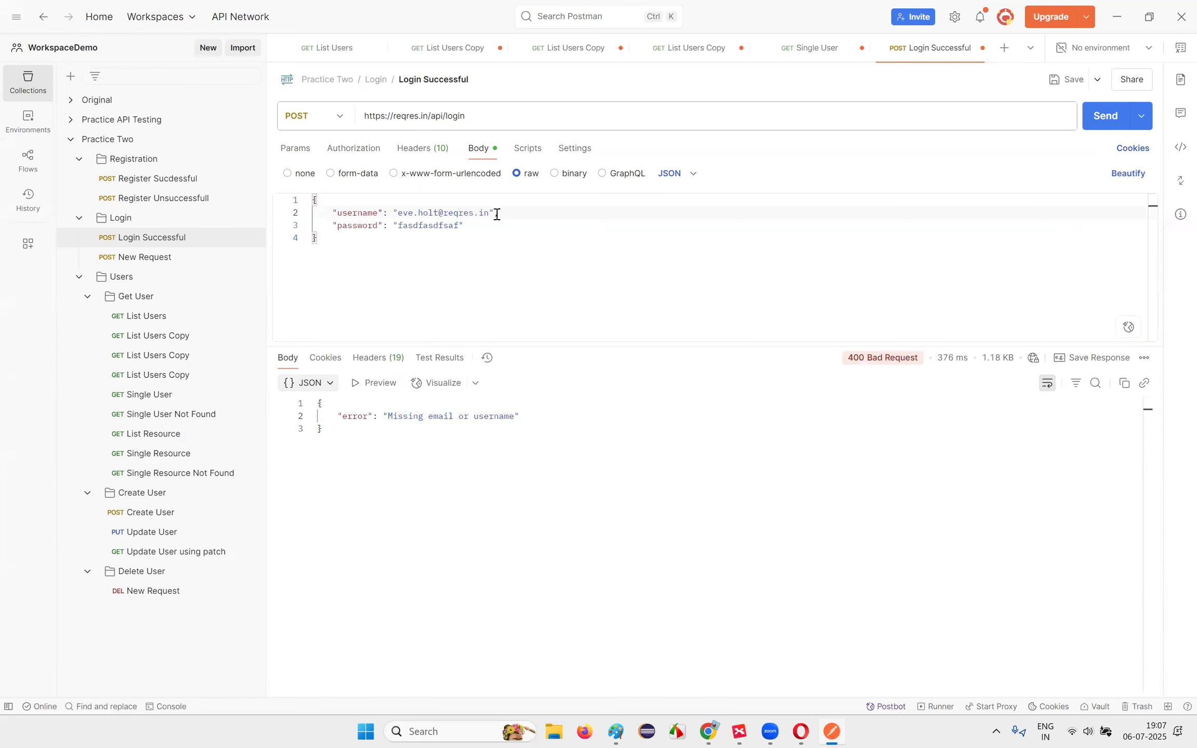
Step: Delete the password line and send, getting 400 "Missing password", then undo to the original body
drag(497, 214, 503, 225)
key(BackSpace)
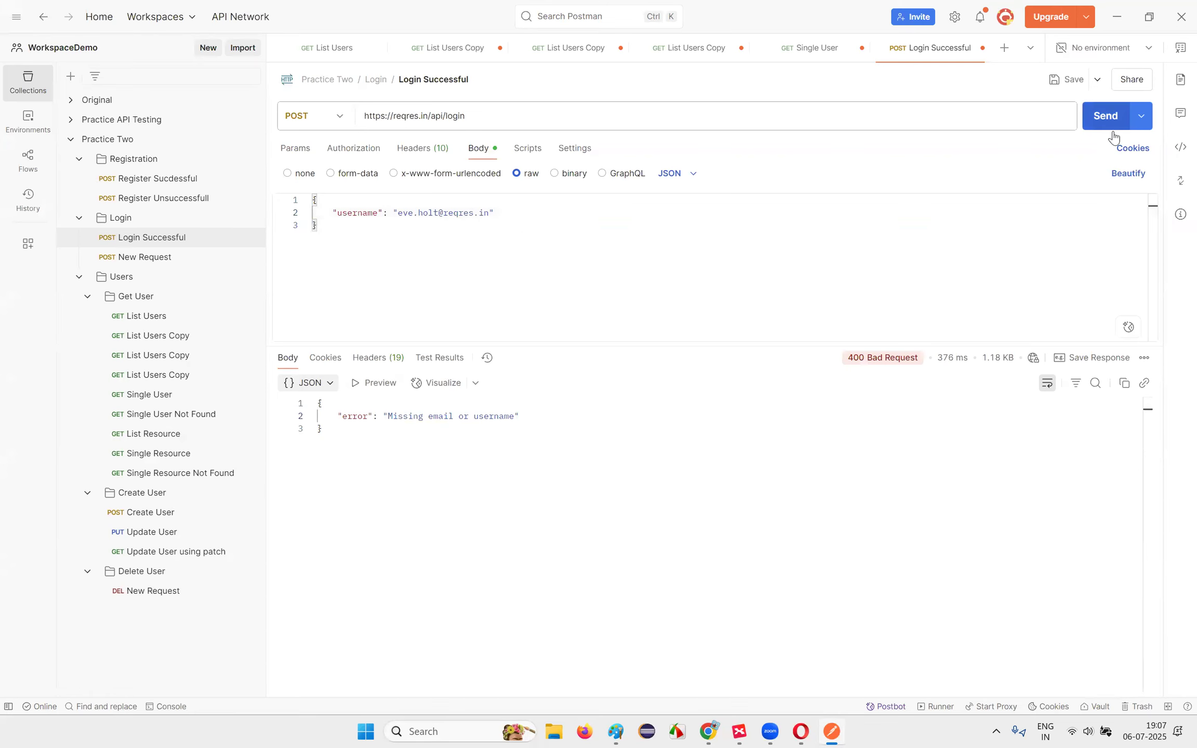
click(1104, 116)
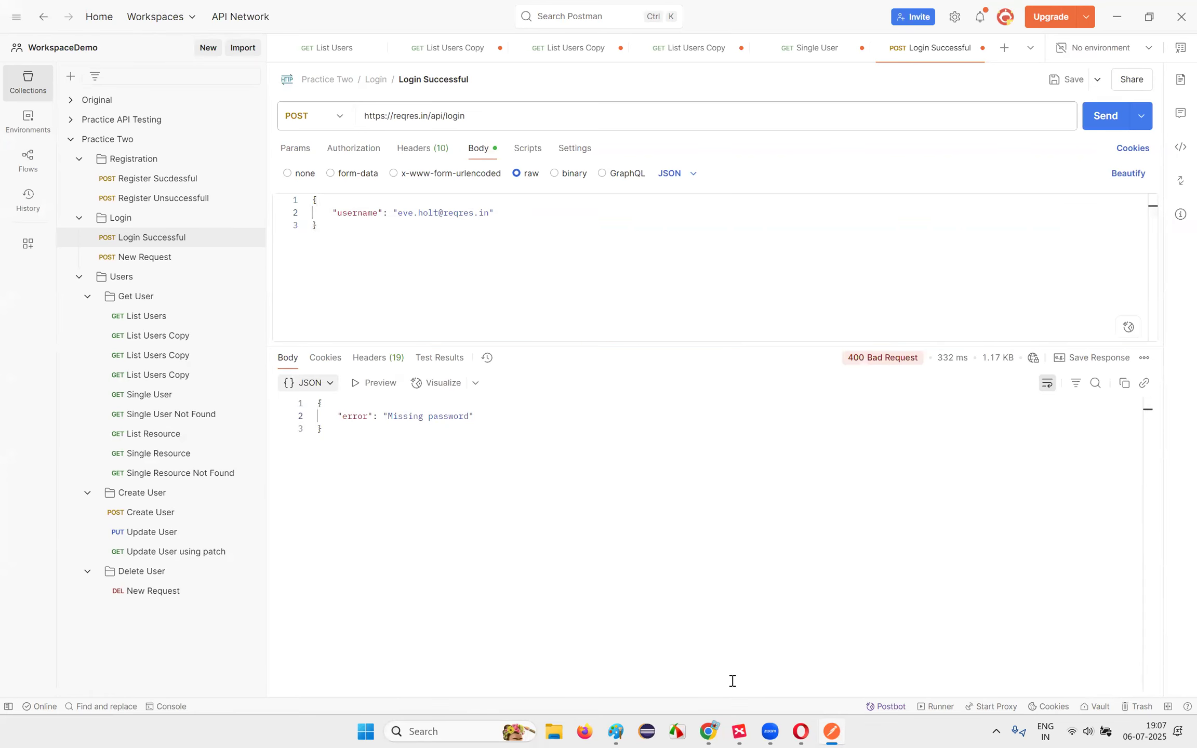
click(507, 213)
key(ctrl+z)
click(546, 305)
key(ctrl+z)
key(ctrl+z)
key(ctrl+z)
key(ctrl+z)
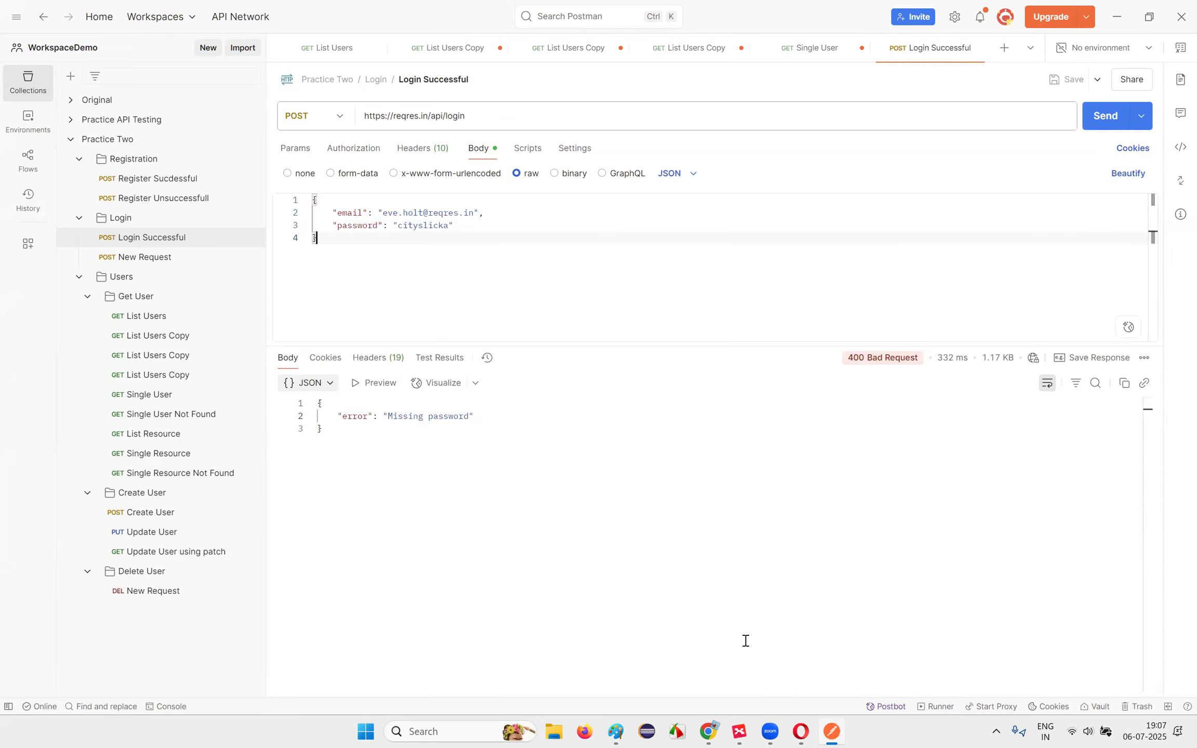
mouse_move(706, 730)
click(624, 661)
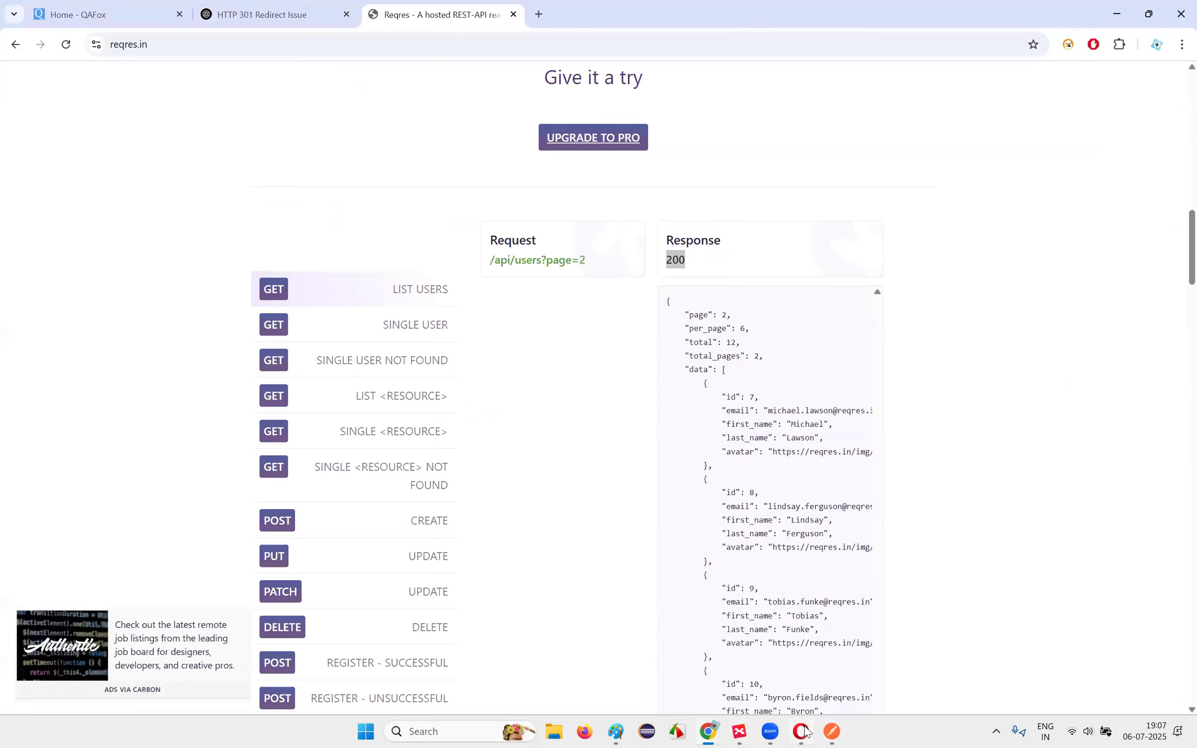
Step: Scroll through the reqres.in endpoint list, then return to the test-case notes PDF
click(800, 731)
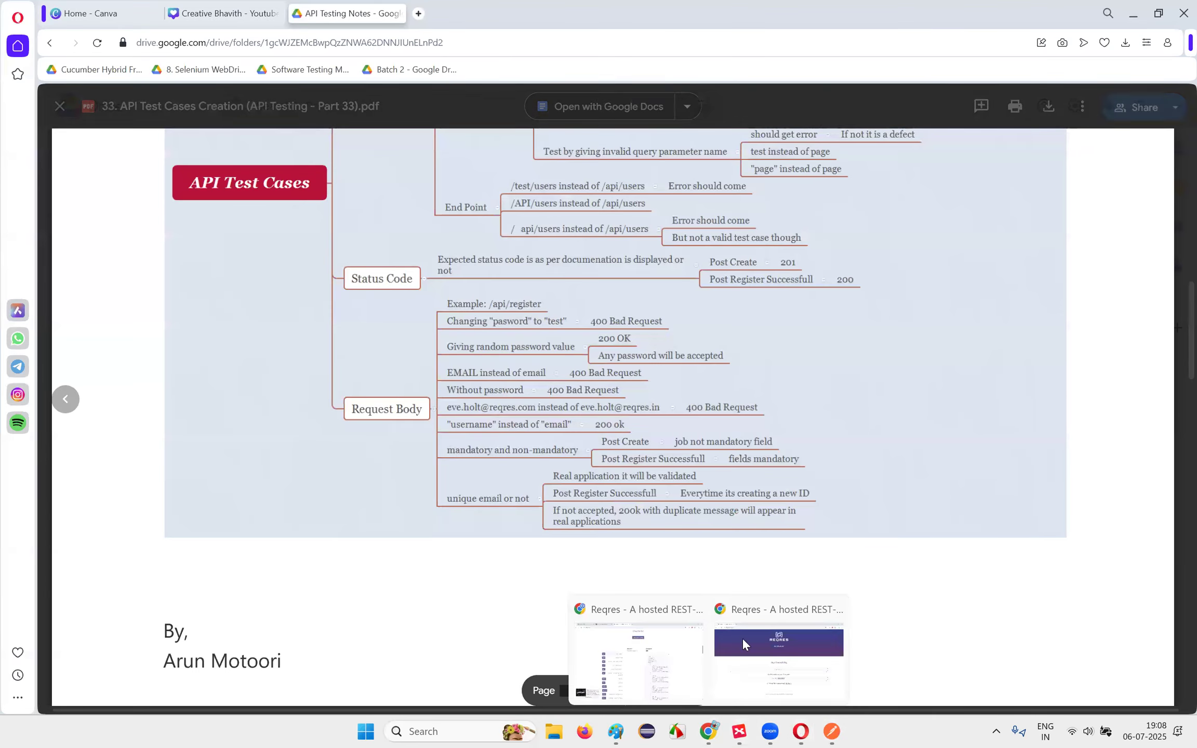
click(624, 658)
scroll(385, 338, down, 8)
scroll(414, 419, up, 11)
scroll(447, 321, down, 7)
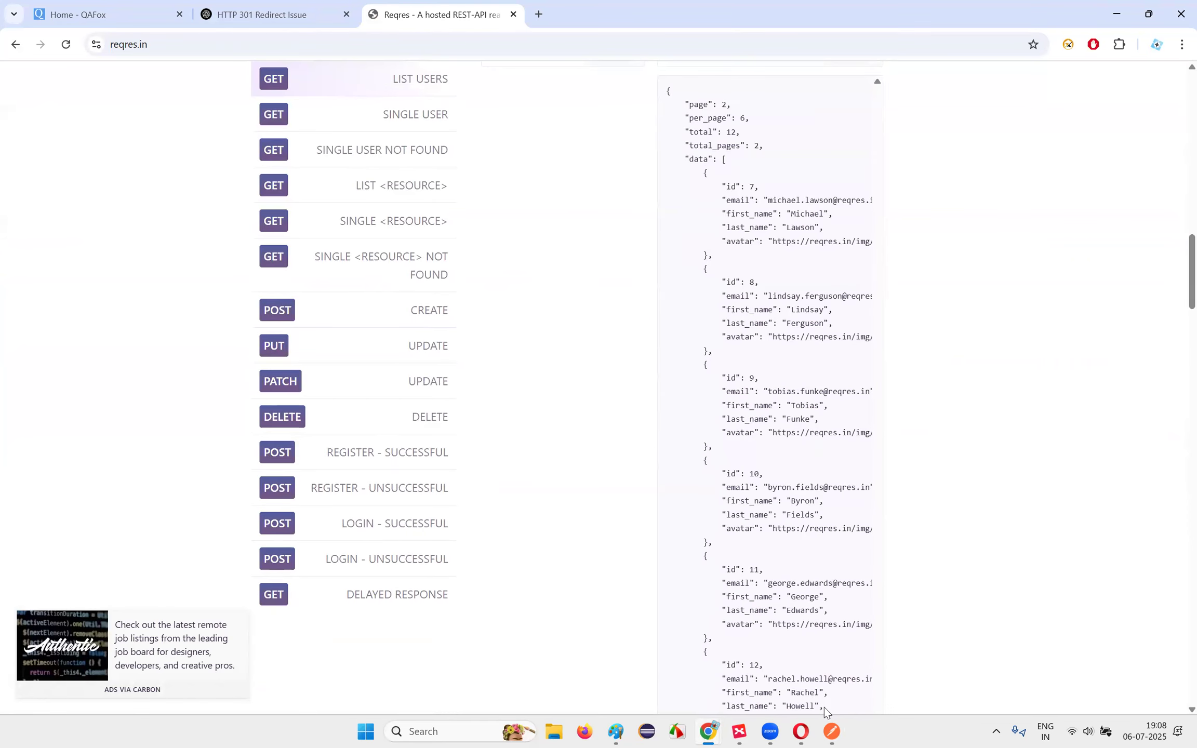
click(802, 732)
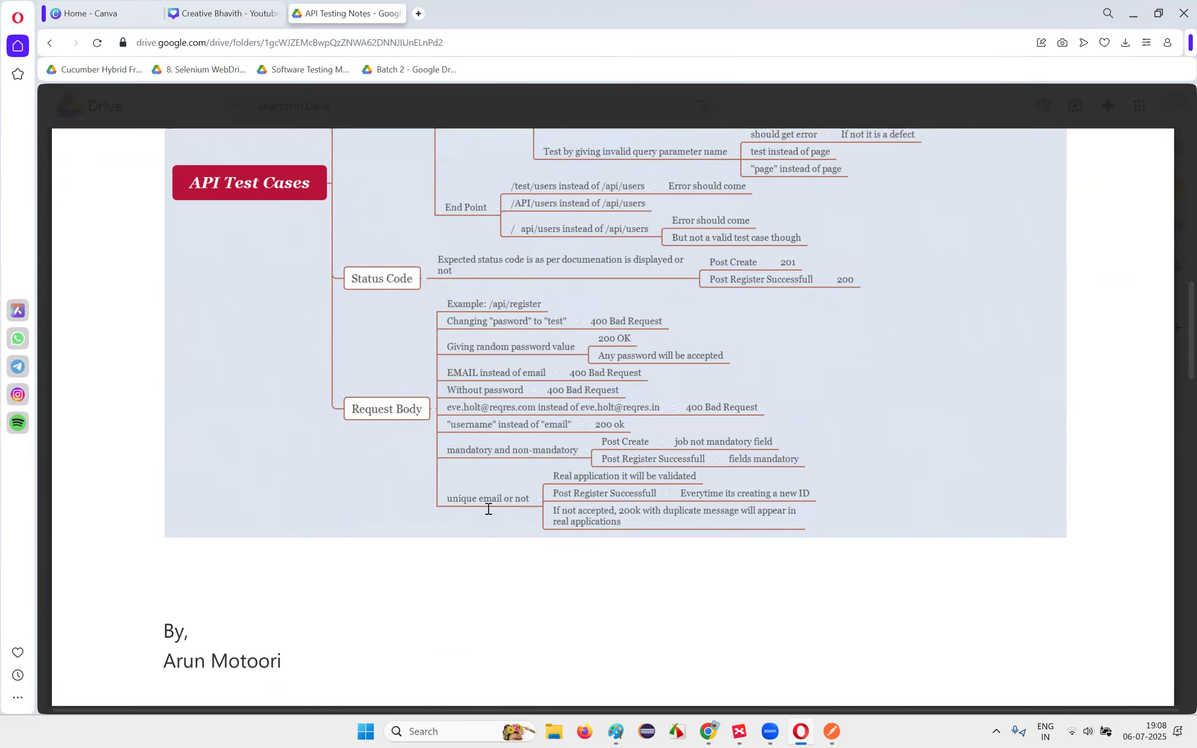
Step: Clear the entire login body and send it, getting the missing email error
key(alt+Tab)
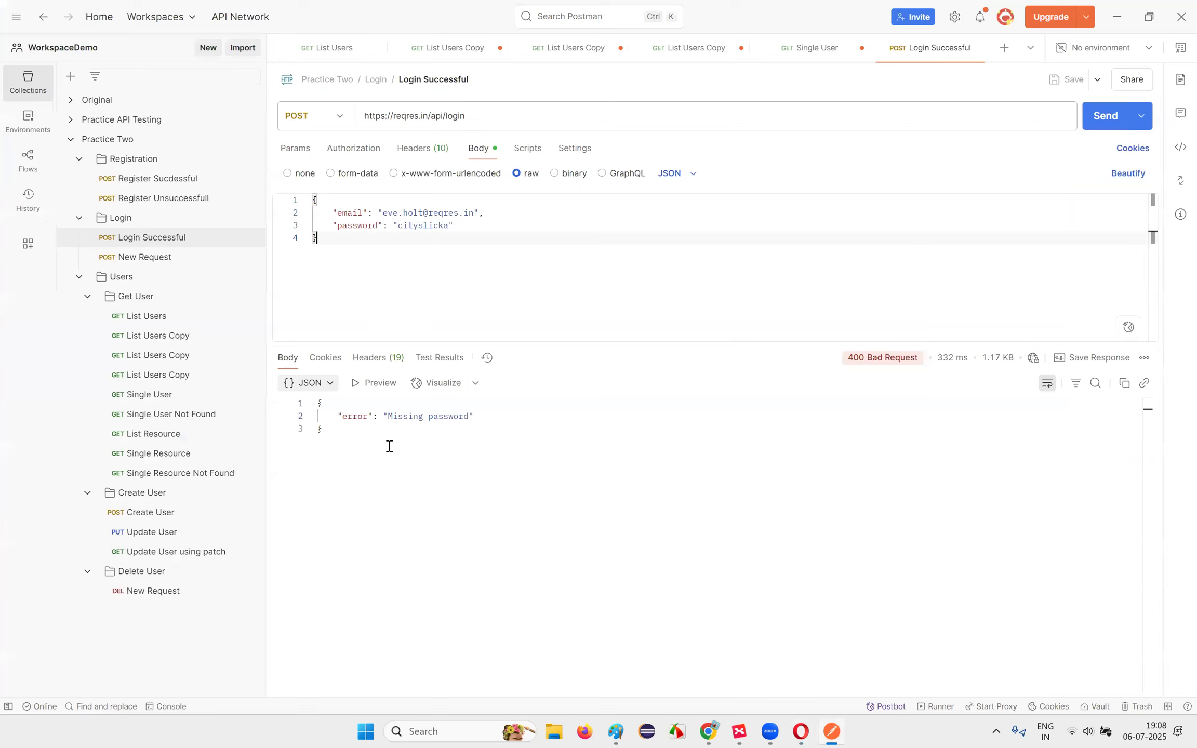
key(ctrl+a)
key(ctrl+c)
key(BackSpace)
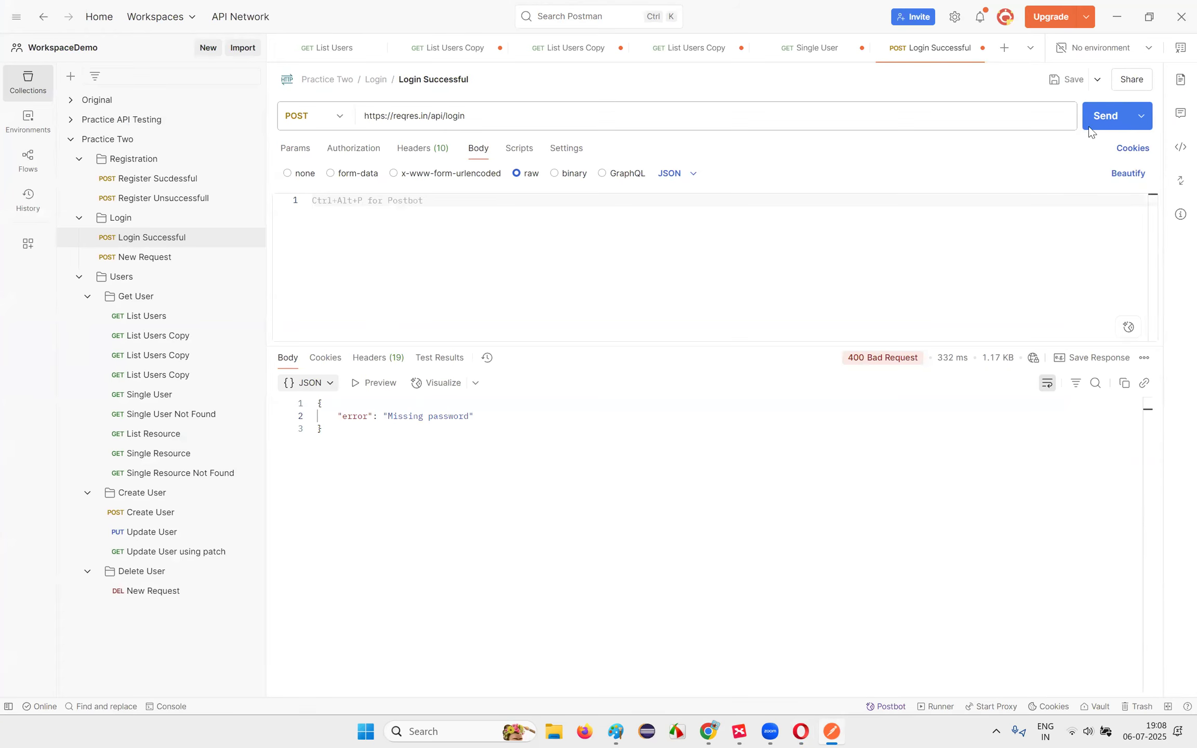
key(ctrl+Return)
drag(384, 416, 570, 418)
Step: Paste the email-and-password JSON back and resend, getting 200 OK with a token
click(334, 208)
key(ctrl+v)
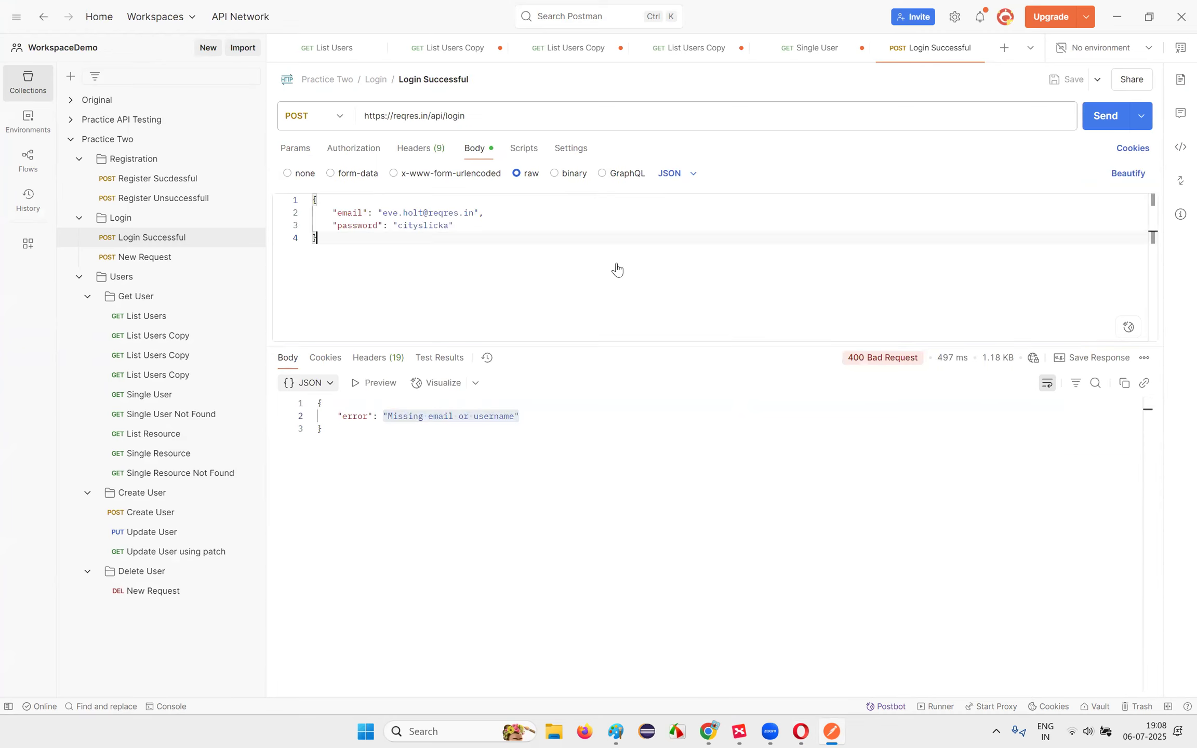
click(1104, 115)
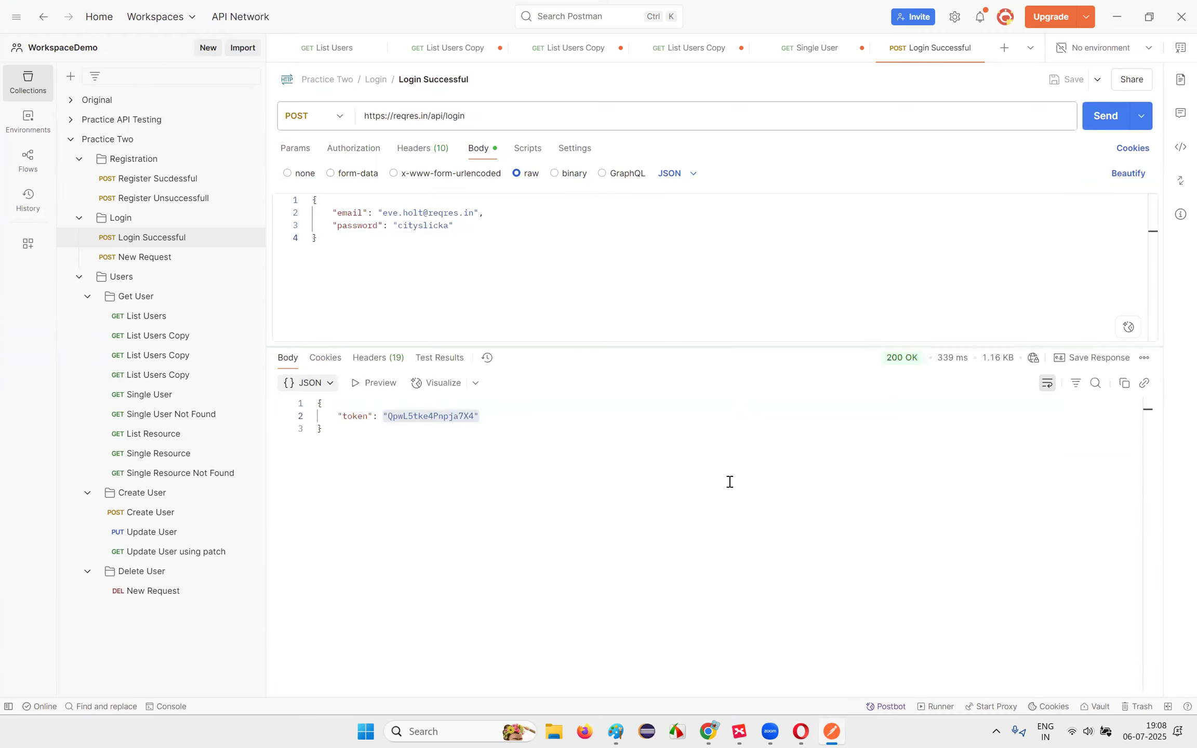
click(812, 732)
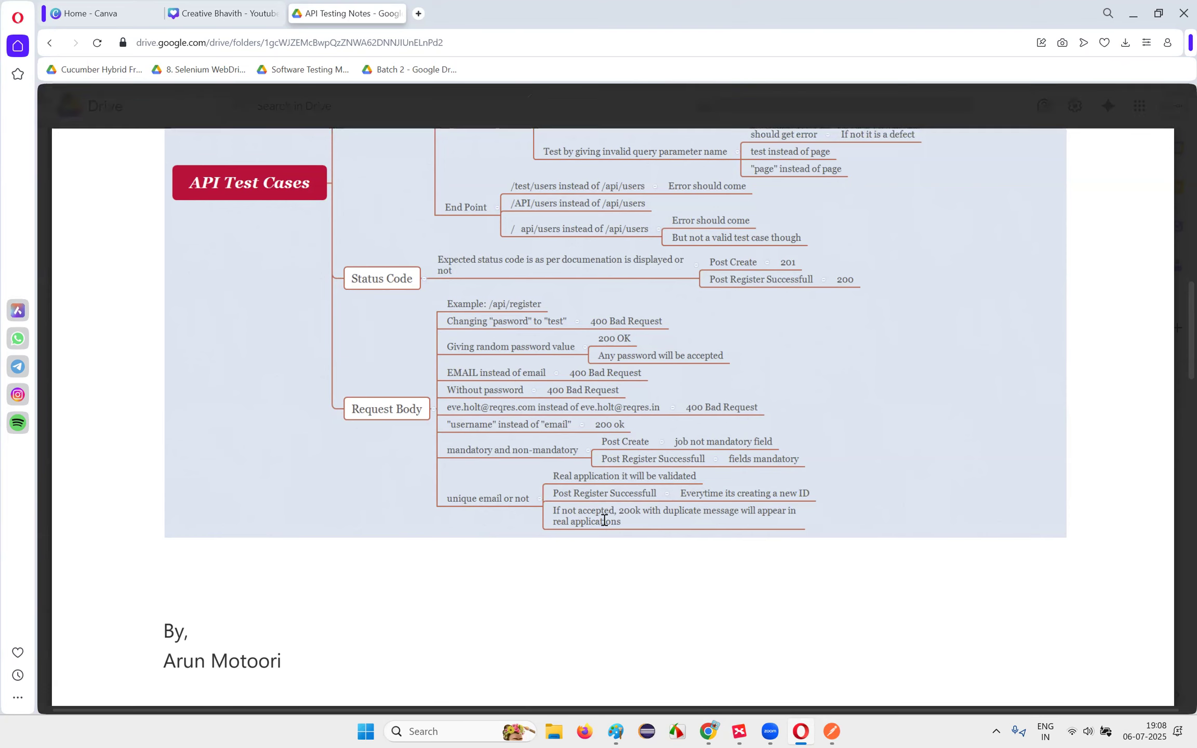
click(831, 731)
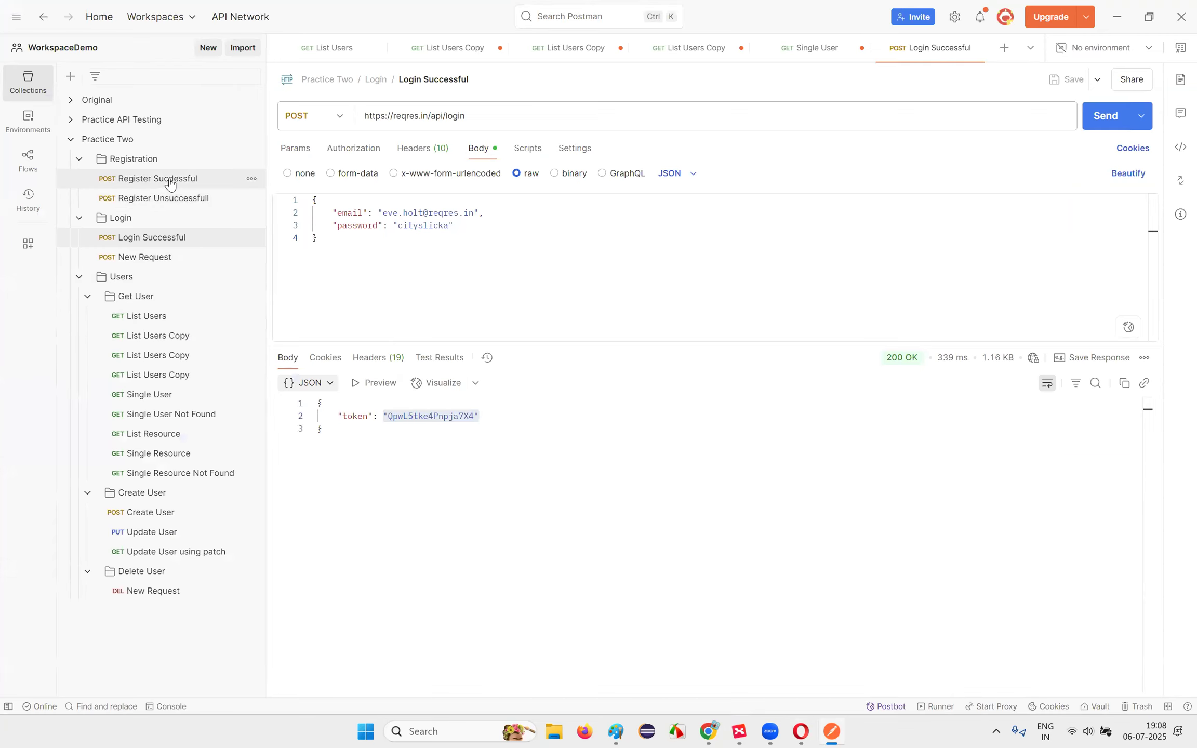
Step: Open the Register Sucdessful request and send it, getting 200 OK with id 4 and a token
click(189, 182)
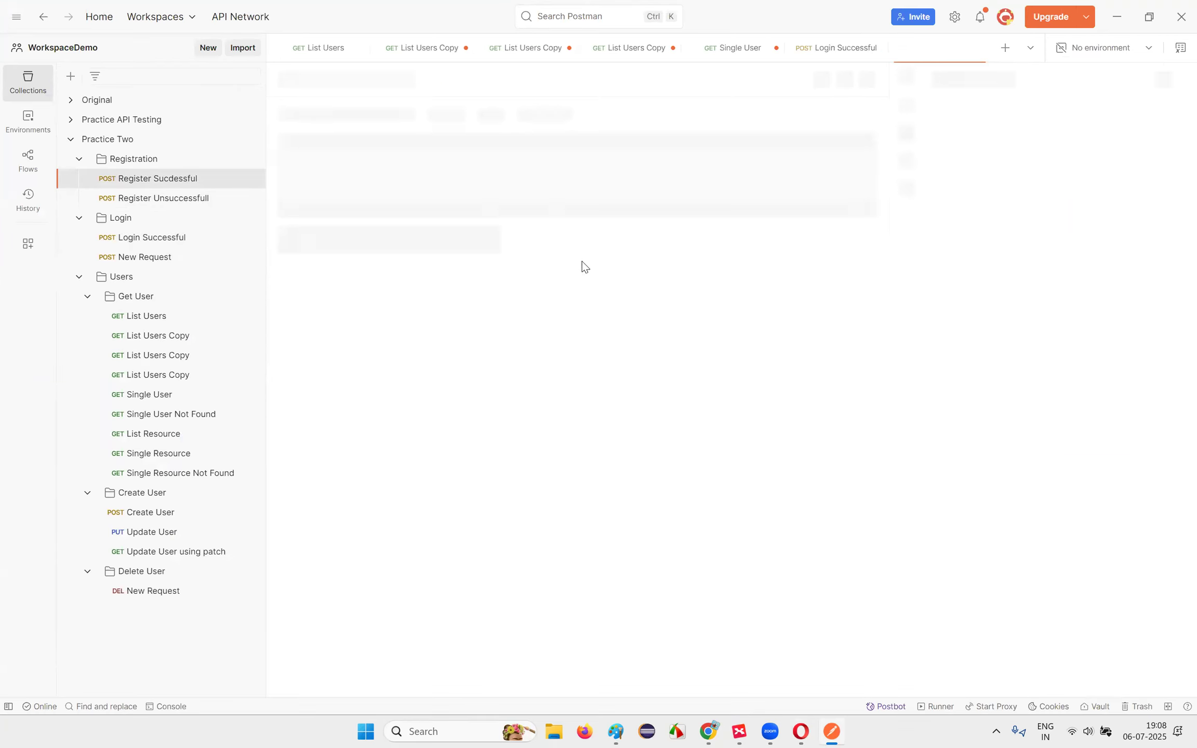
drag(387, 213, 481, 214)
click(483, 235)
click(1101, 115)
drag(387, 213, 469, 213)
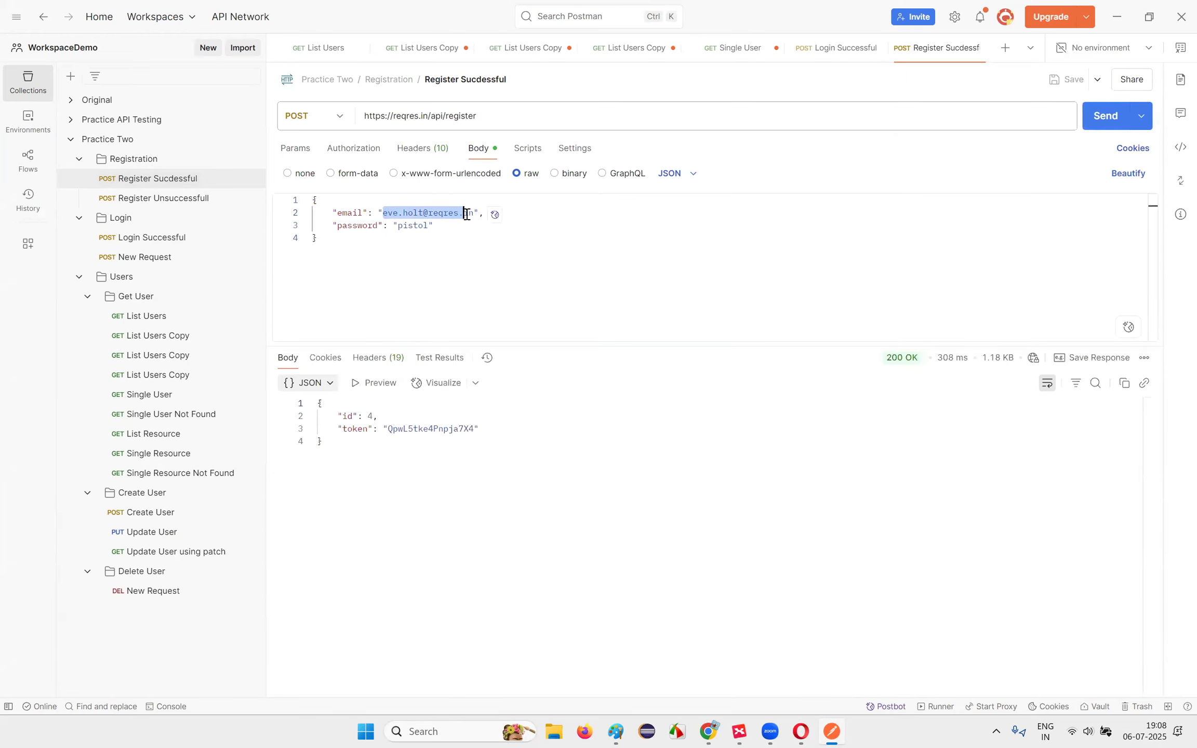
drag(336, 416, 529, 422)
click(529, 422)
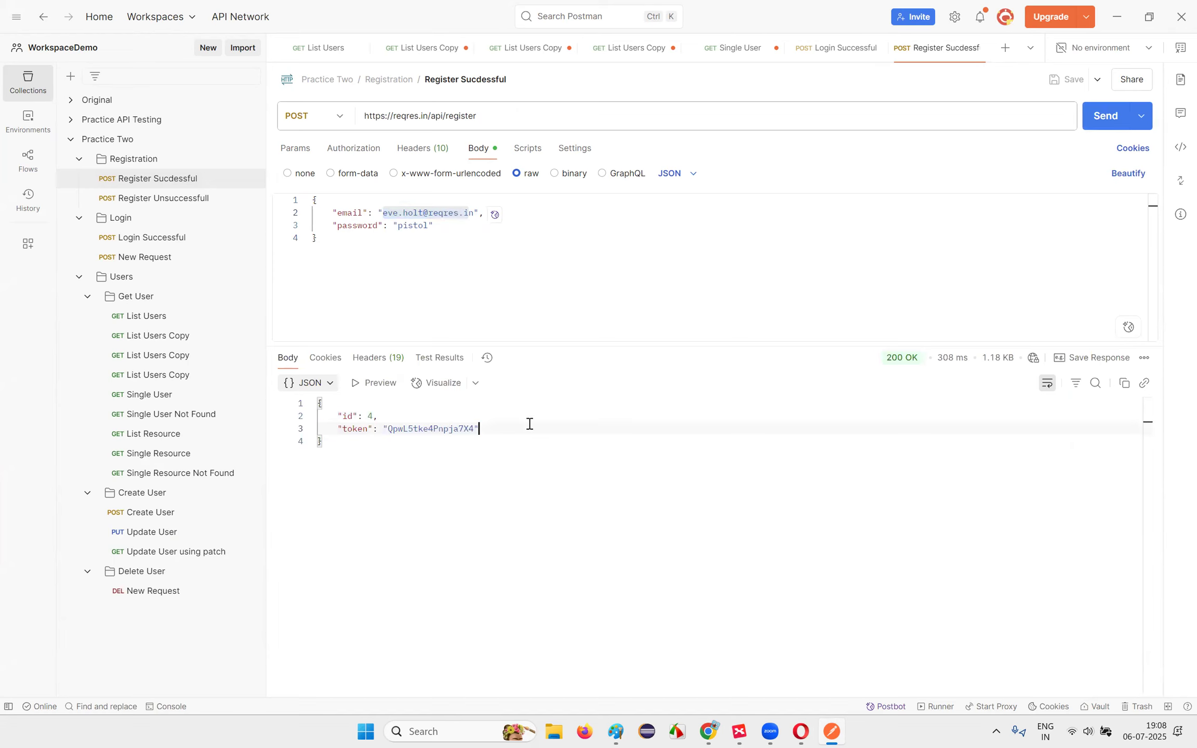
Step: Resend the register request and look over its body and id-and-token response again
key(ctrl+Return)
click(387, 215)
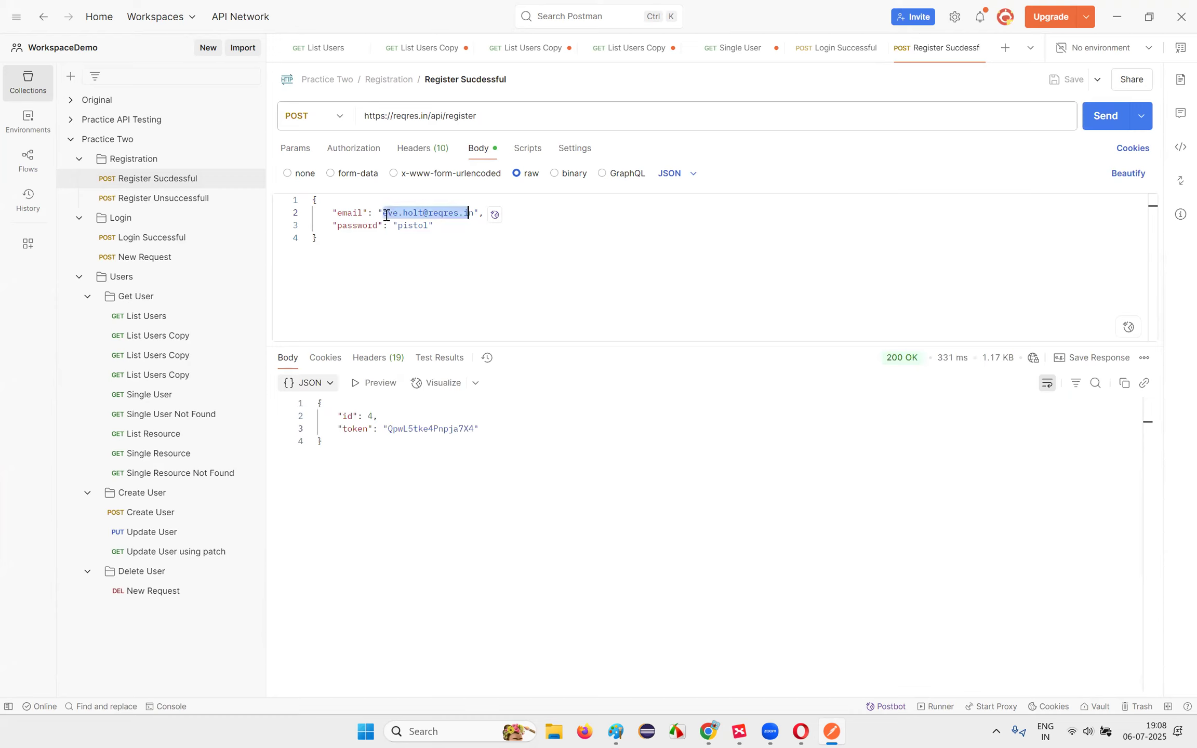
drag(337, 416, 488, 435)
click(491, 438)
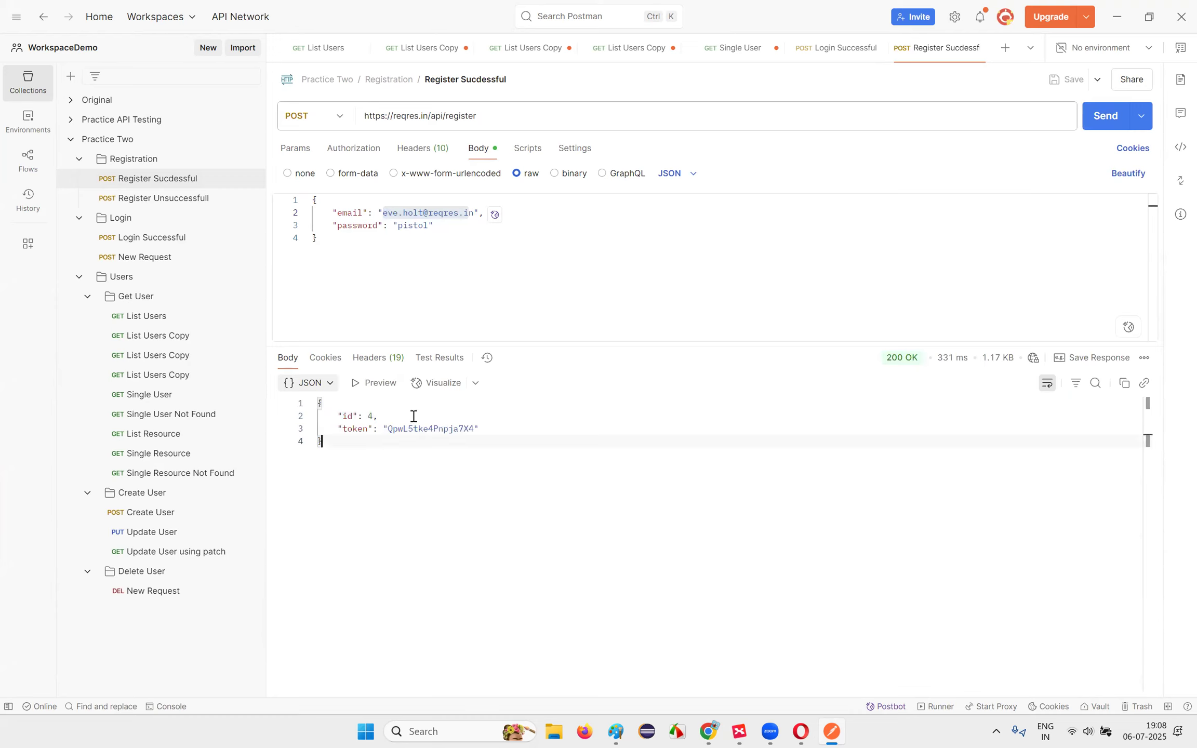
drag(314, 200, 505, 241)
click(506, 242)
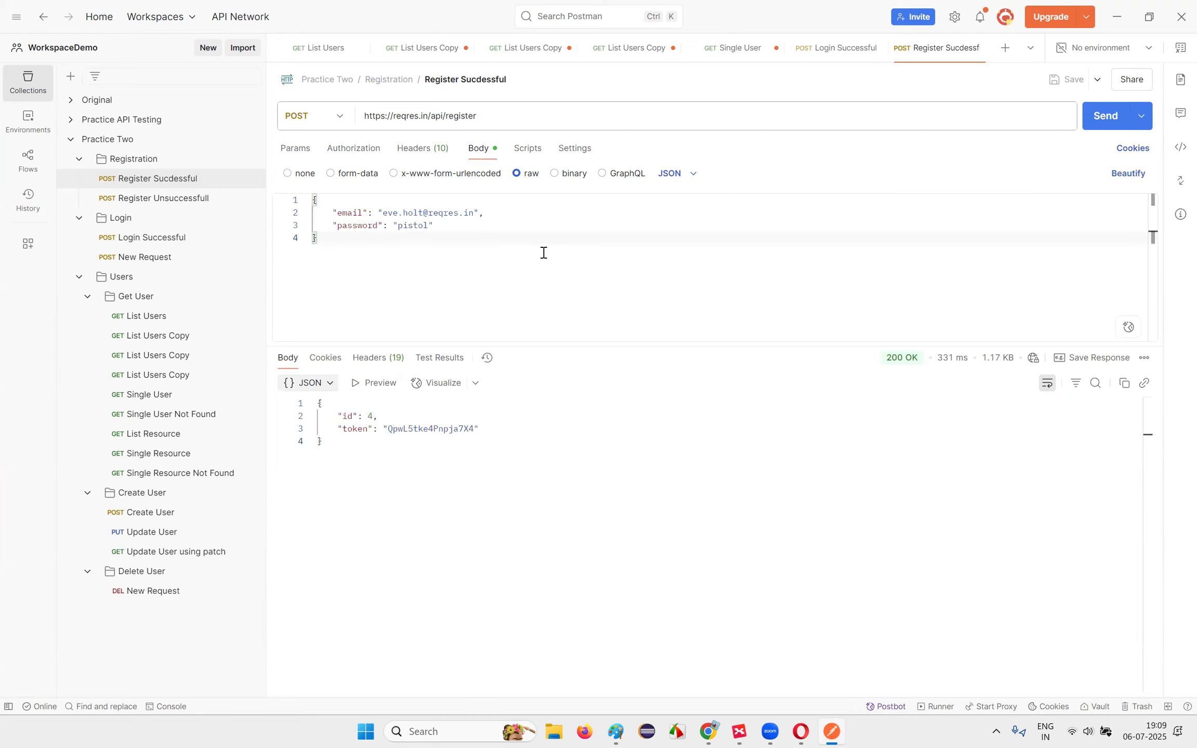
click(801, 732)
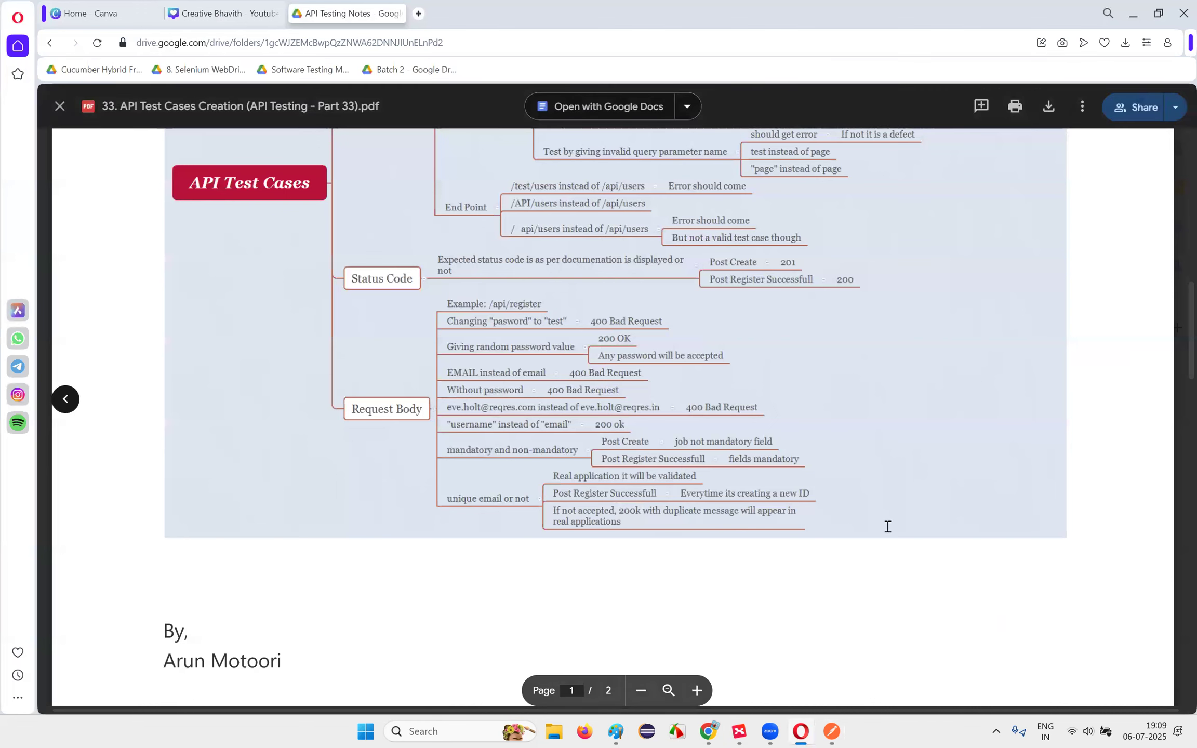
Step: Scroll the notes up to the Request URL branch, then return to the Register Sucdessful request
scroll(888, 526, up, 8)
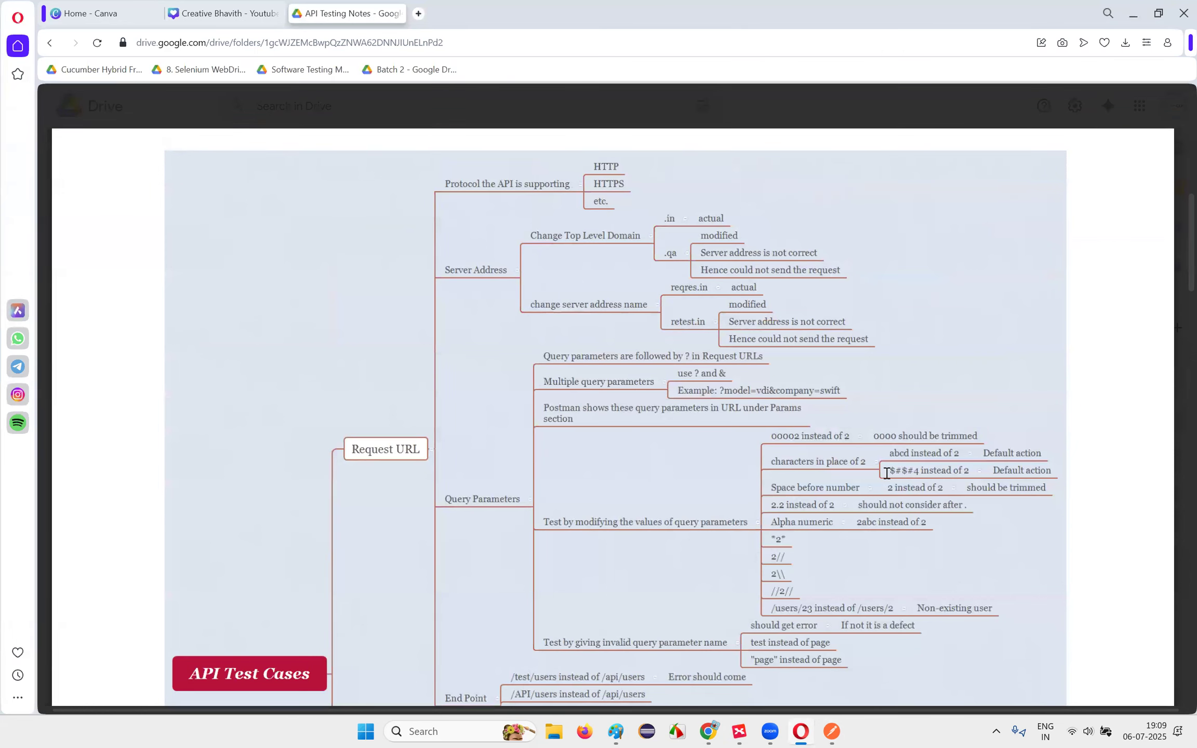
key(alt+Tab)
click(165, 182)
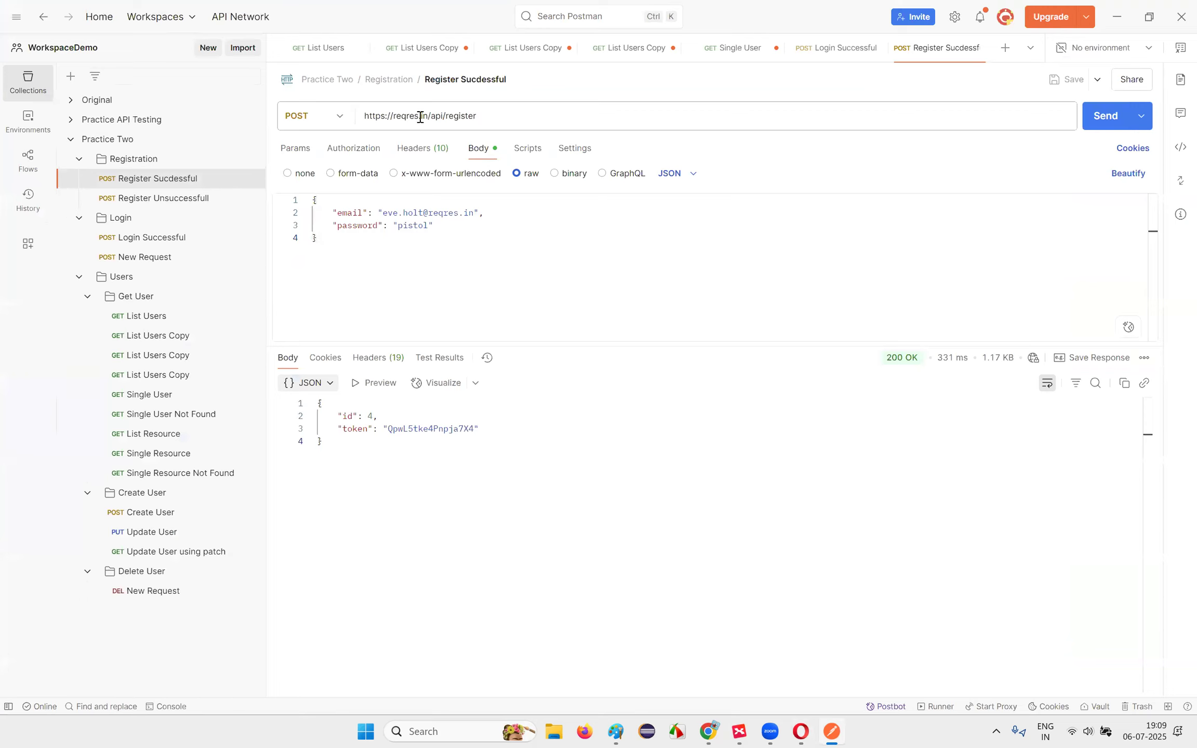
click(395, 116)
drag(422, 117, 475, 115)
double_click(402, 118)
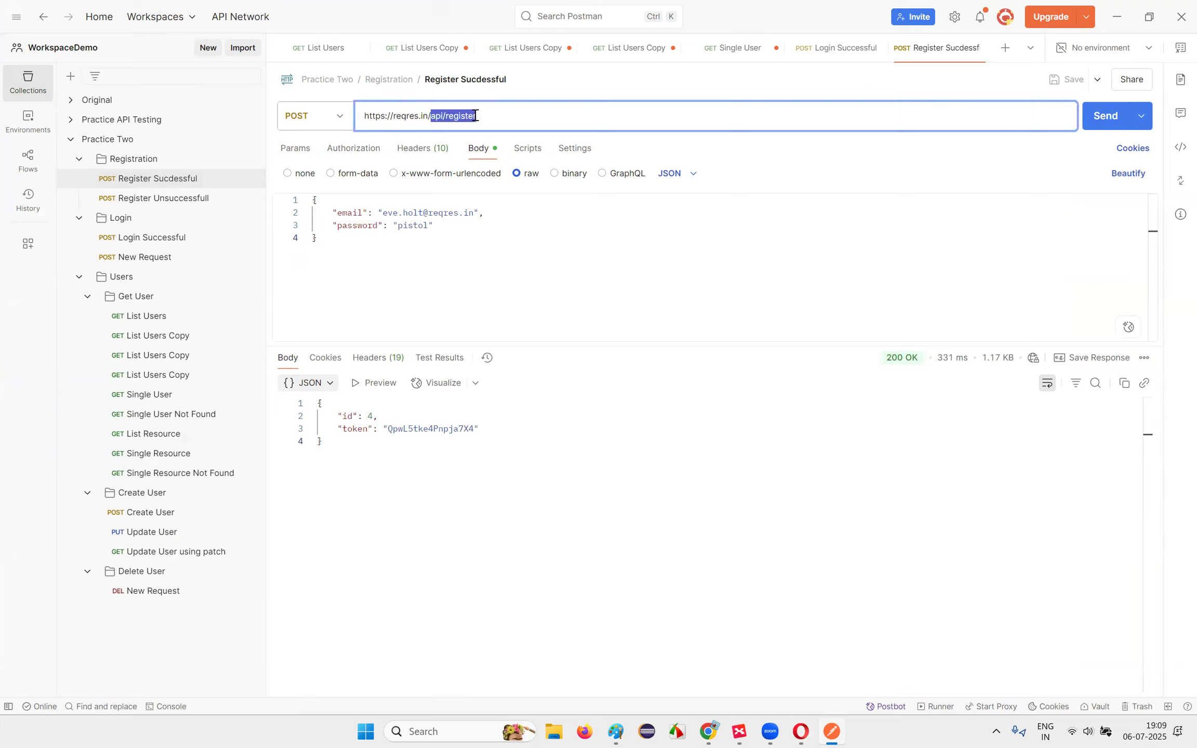
click(313, 115)
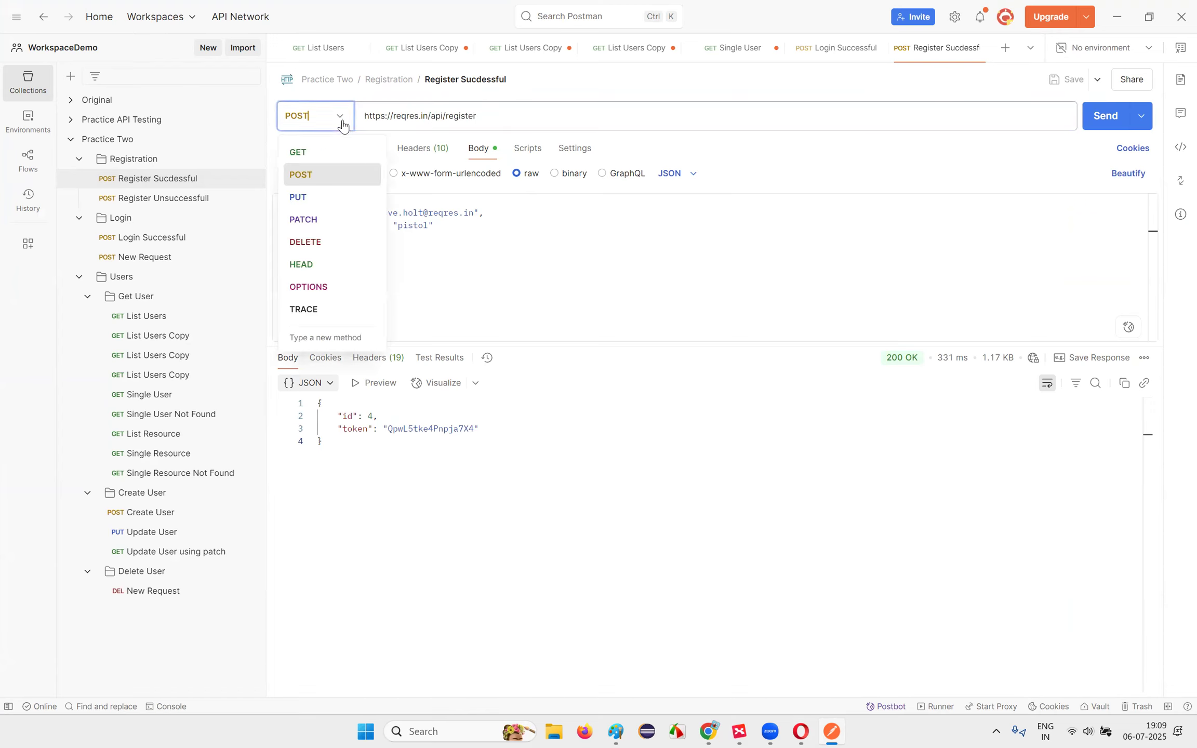
click(548, 112)
click(579, 256)
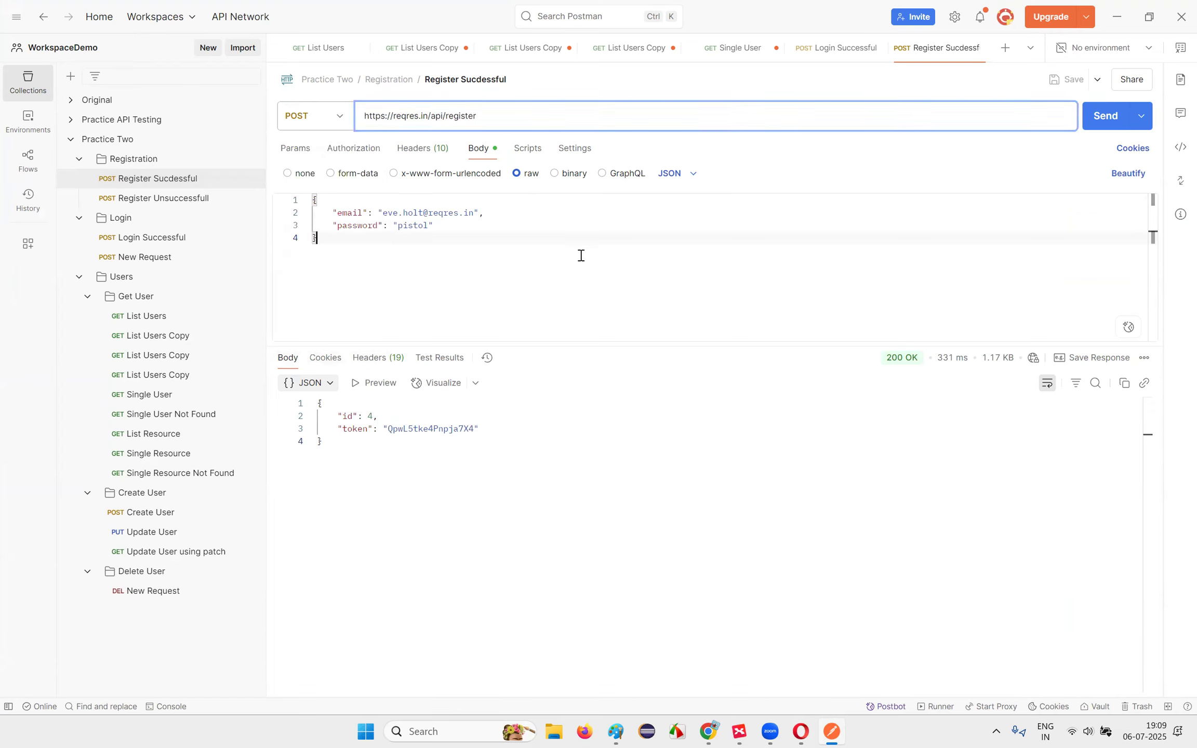
drag(314, 203, 375, 254)
click(374, 253)
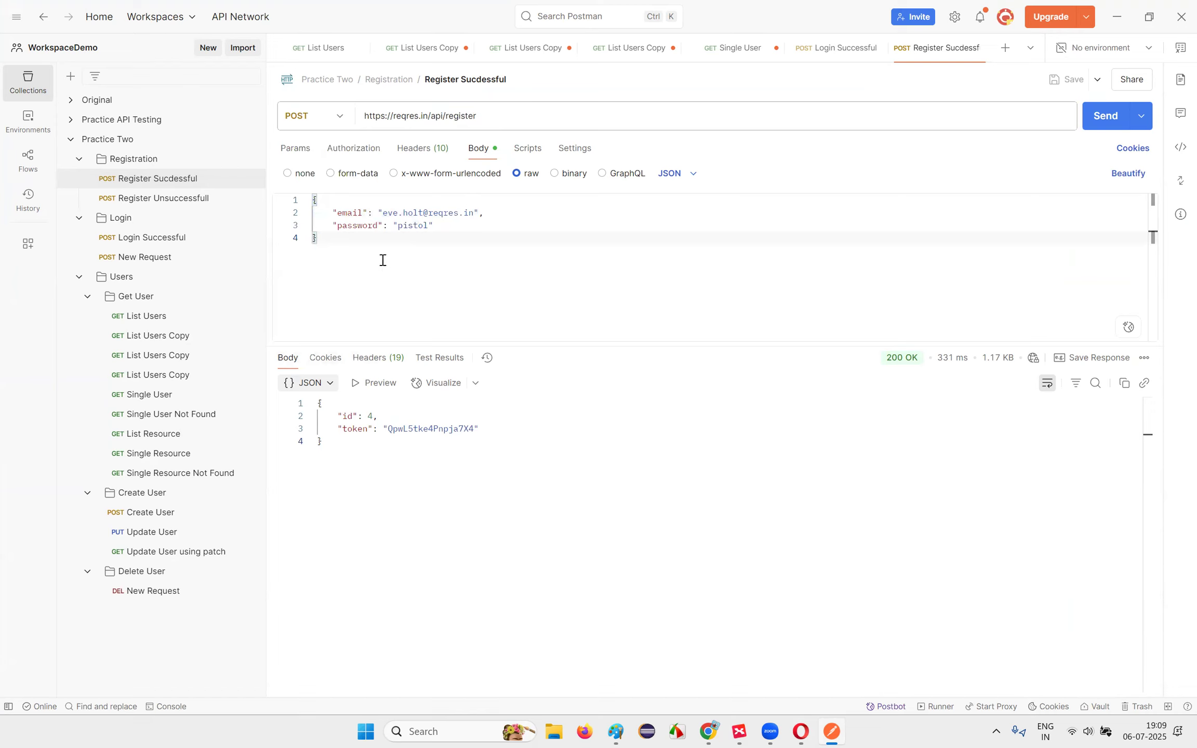
click(295, 150)
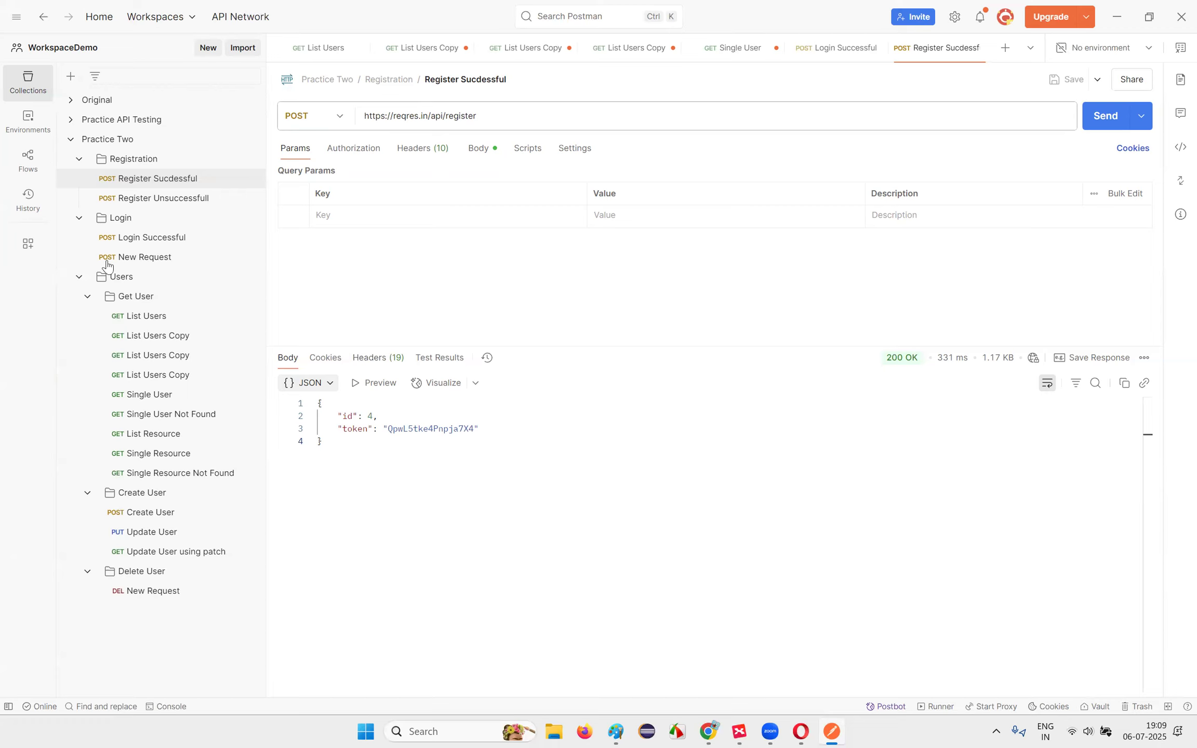
Step: Close the API test cases PDF in Drive, then select Additional Topics in the Postman.xmind mind map
click(1121, 271)
click(799, 730)
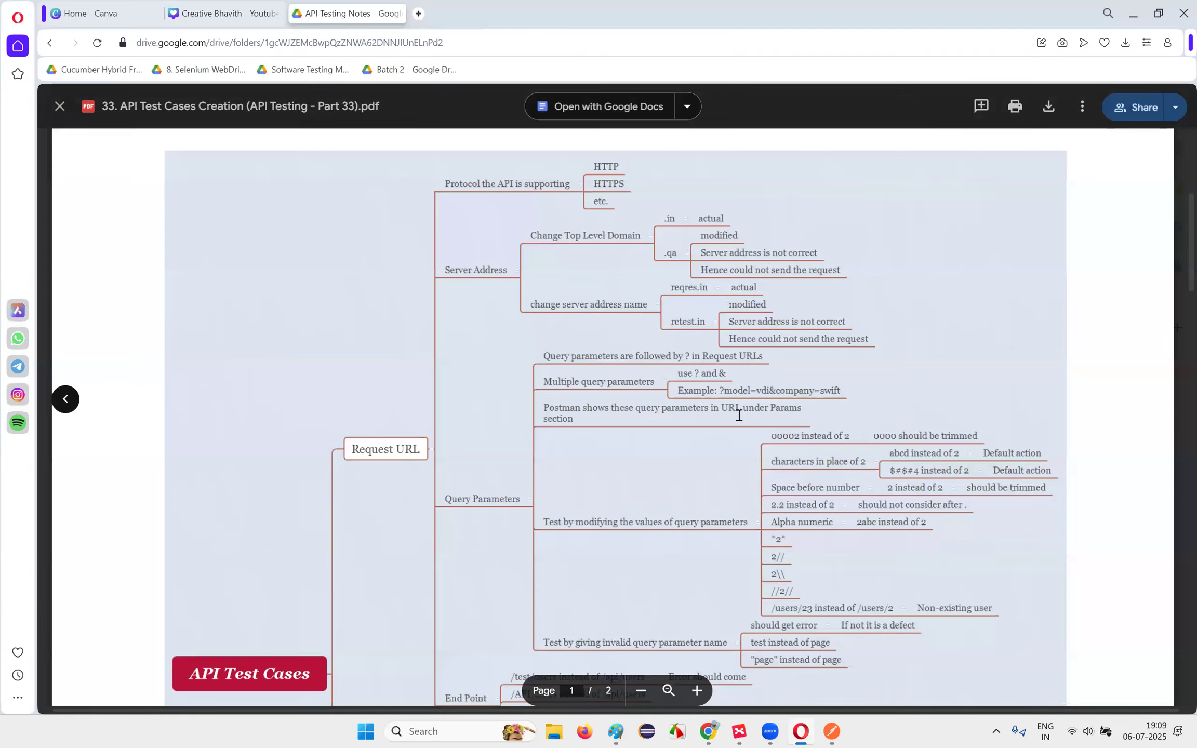
click(54, 106)
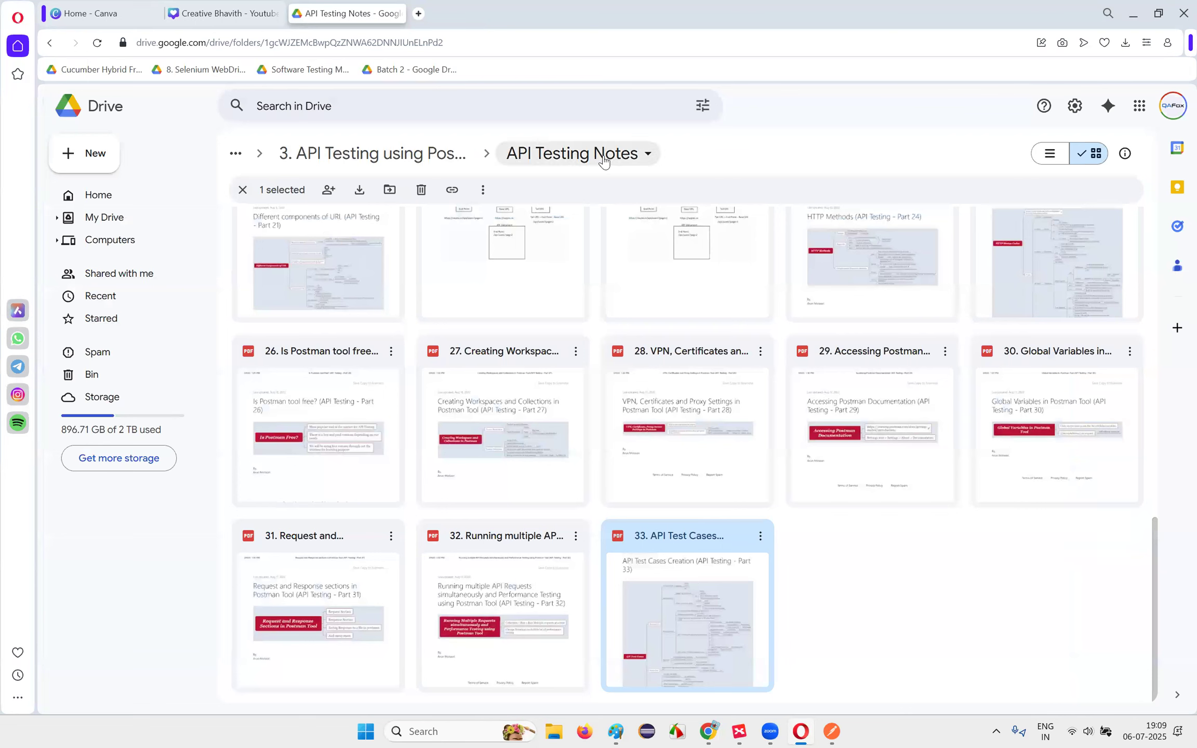
click(886, 633)
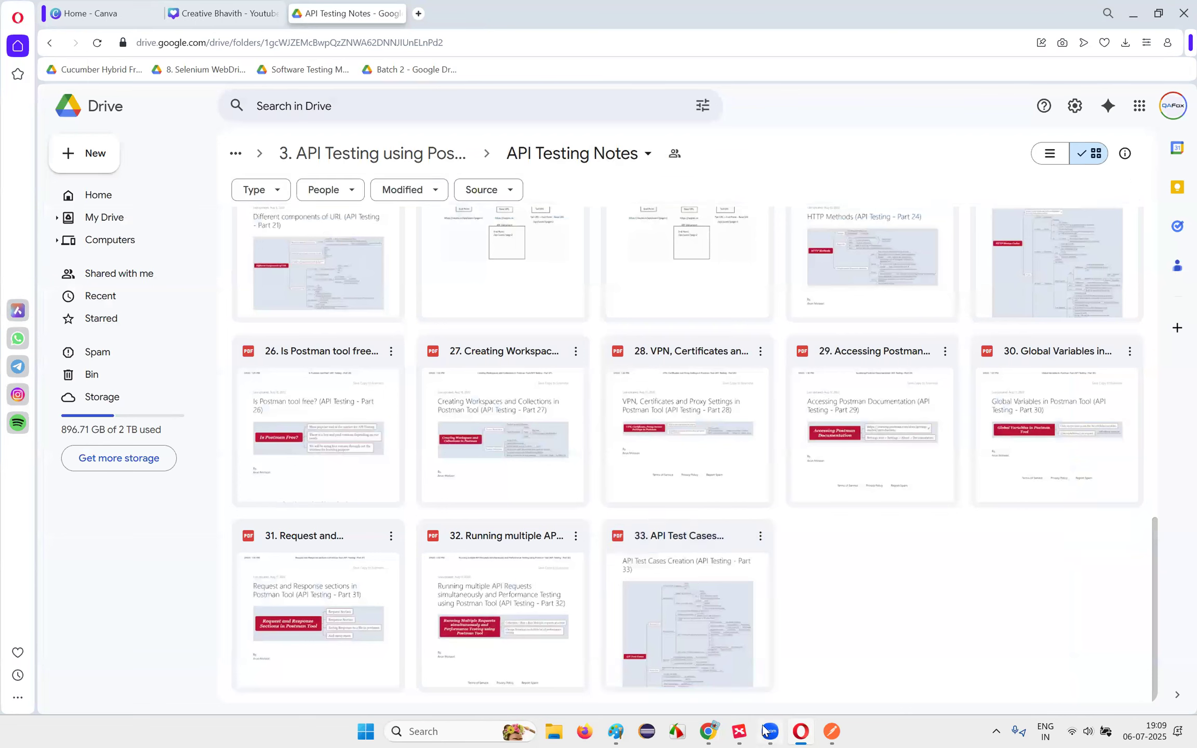
click(750, 730)
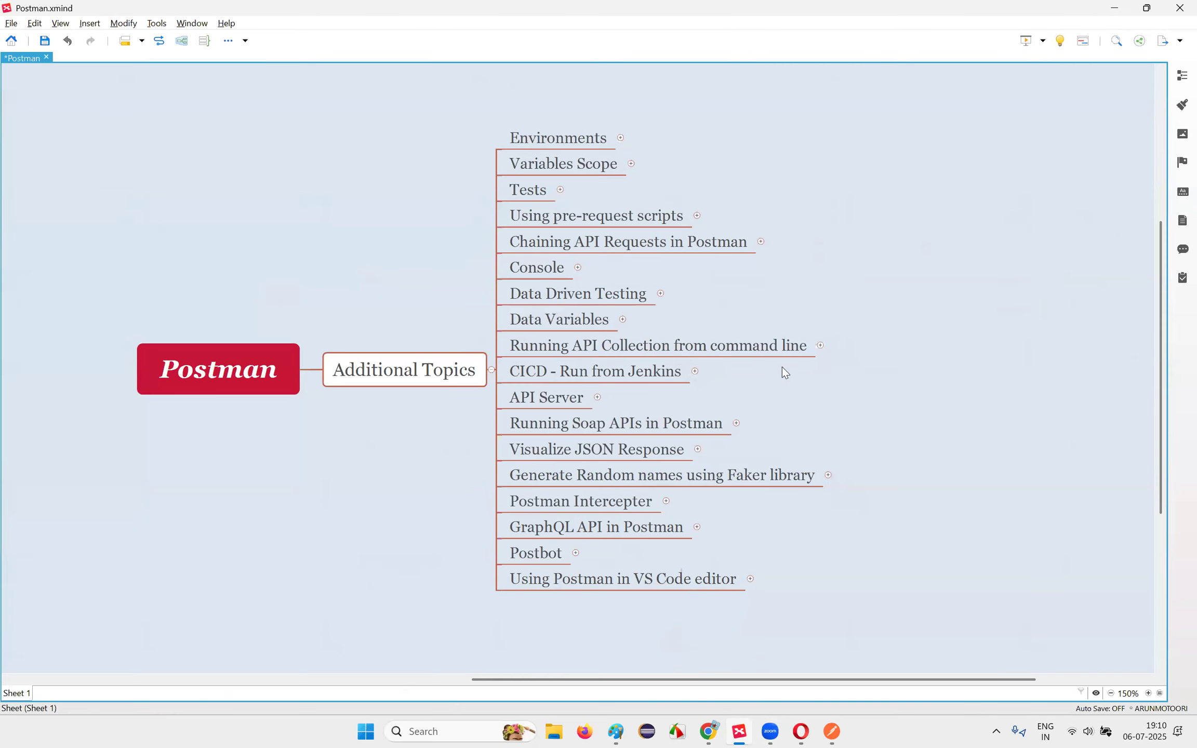
click(417, 367)
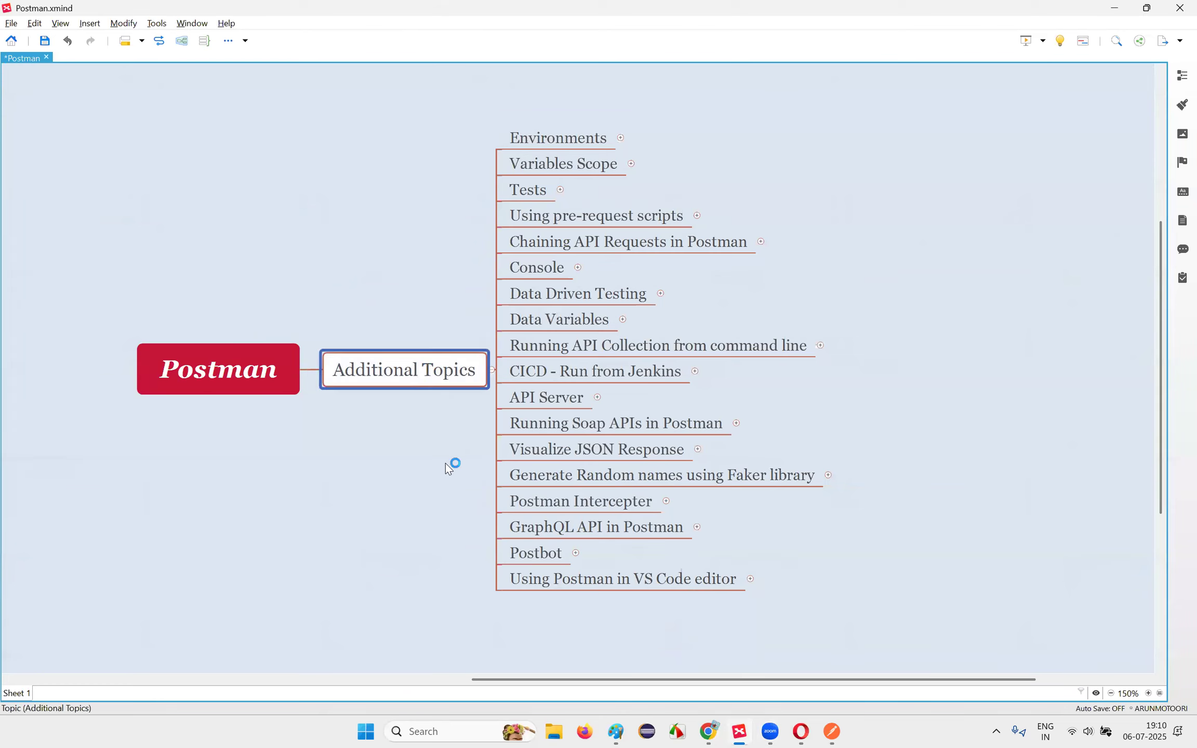
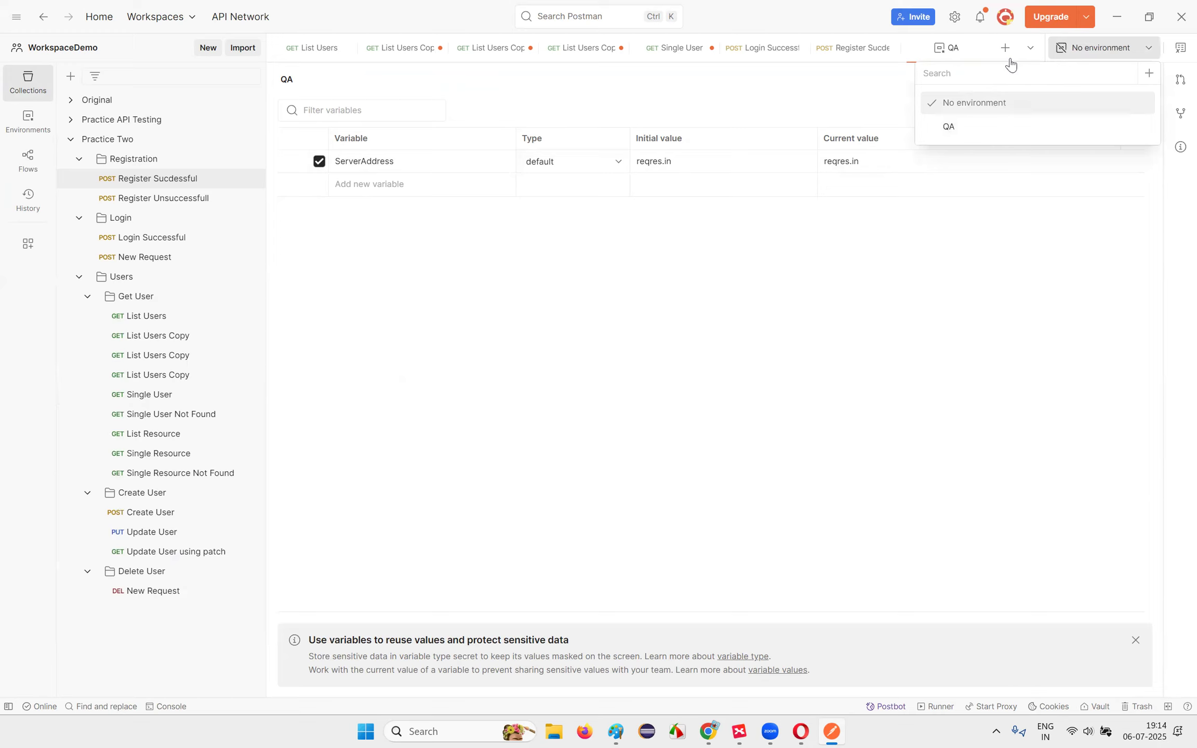
Step: Open a new Untitled AI Request tab and view the environment list, which holds only QA
click(1006, 56)
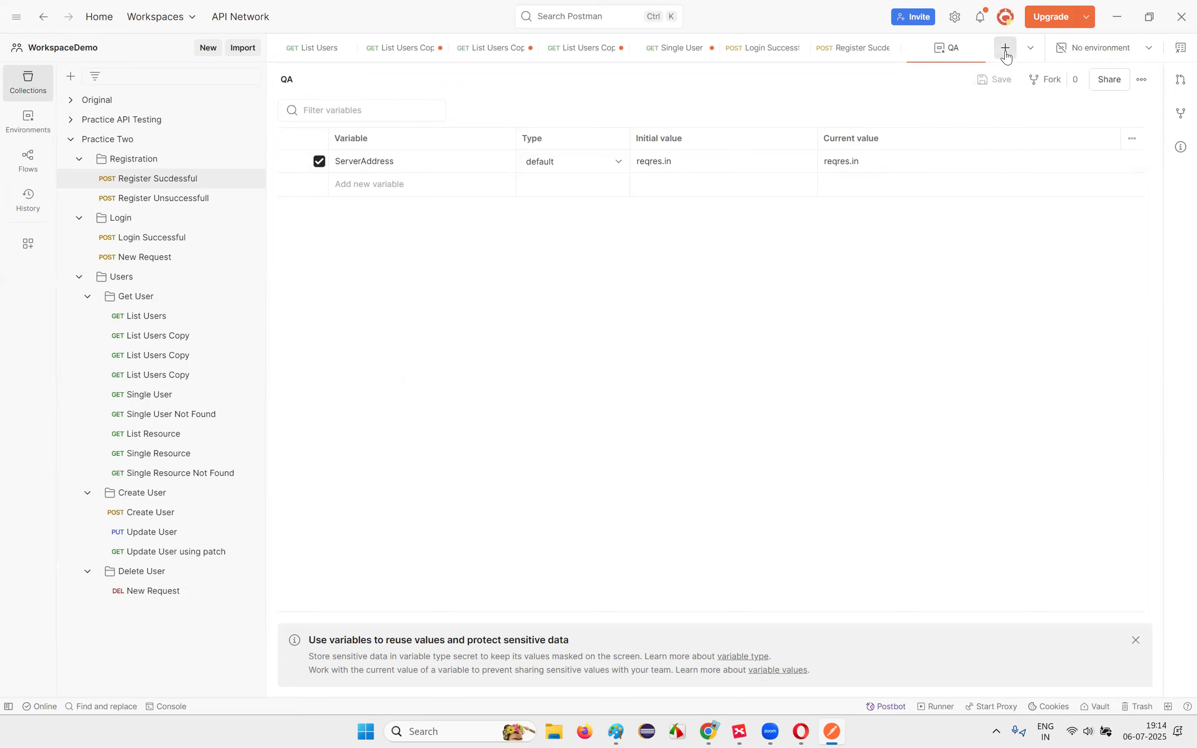
click(1006, 56)
click(1149, 50)
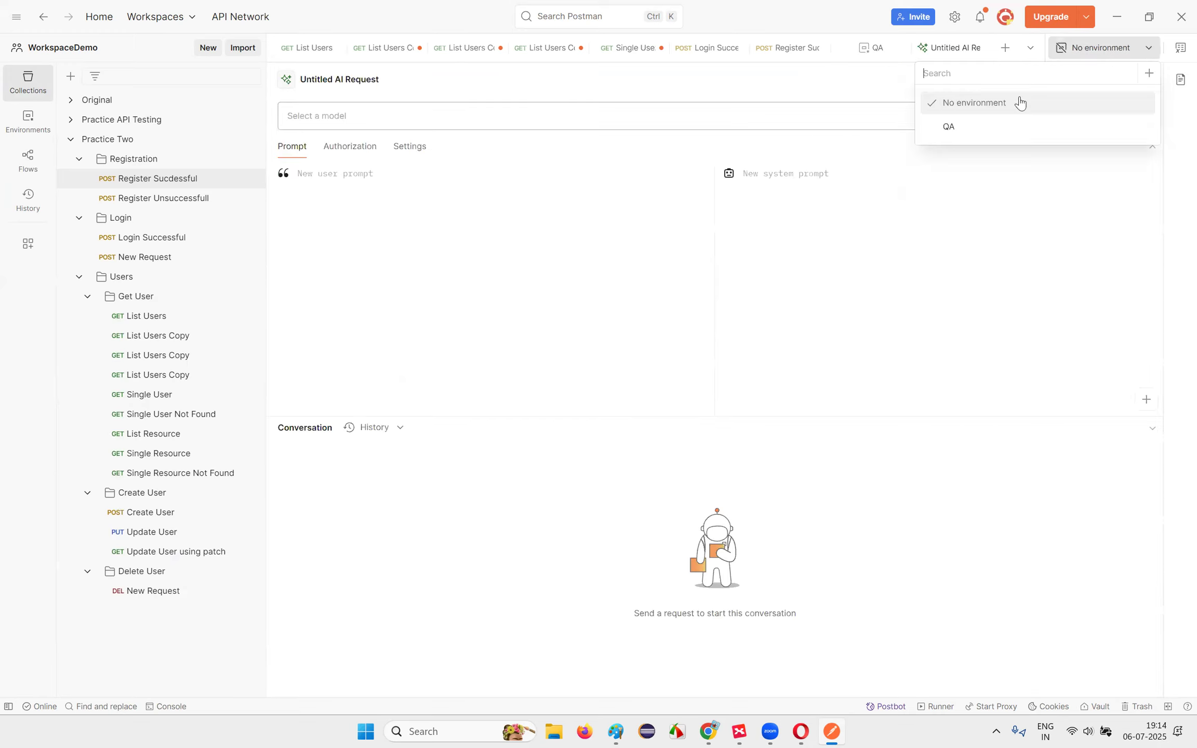
Step: Create a new environment named Staging
click(1149, 76)
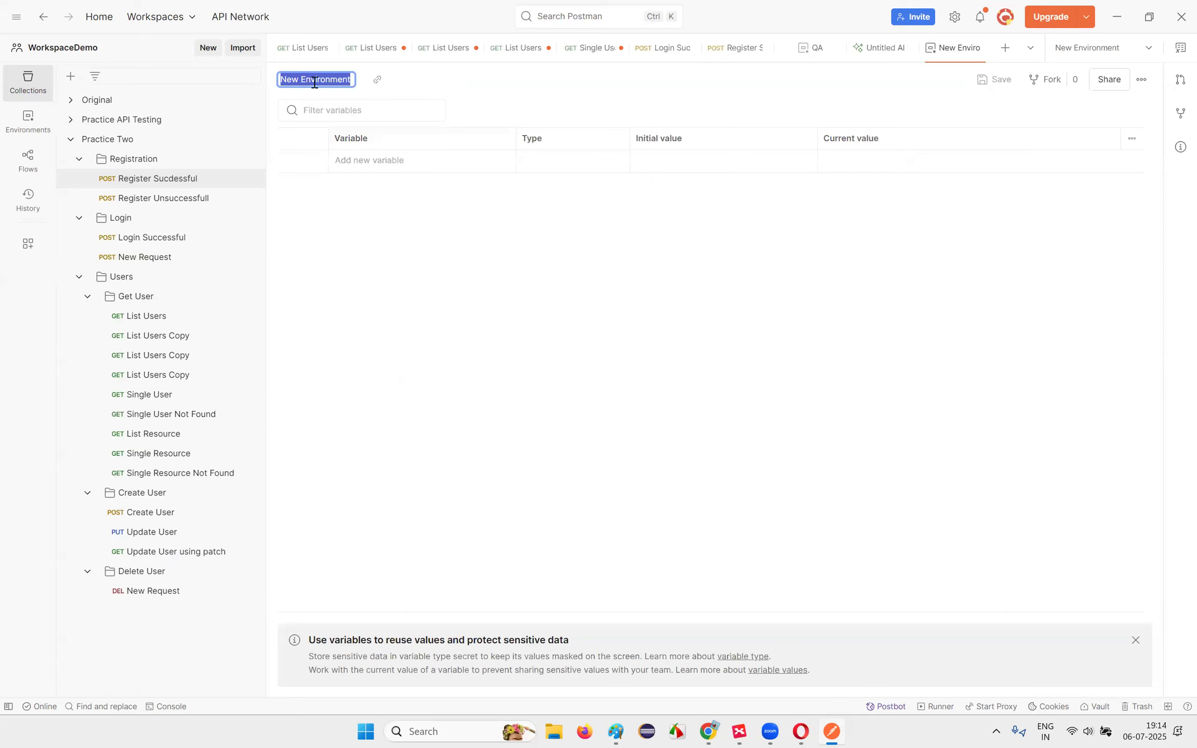
text(Staging)
double_click(322, 82)
click(443, 267)
Step: Add a ServerAddress variable with initial value stagreqres.in and save the Staging environment
click(355, 165)
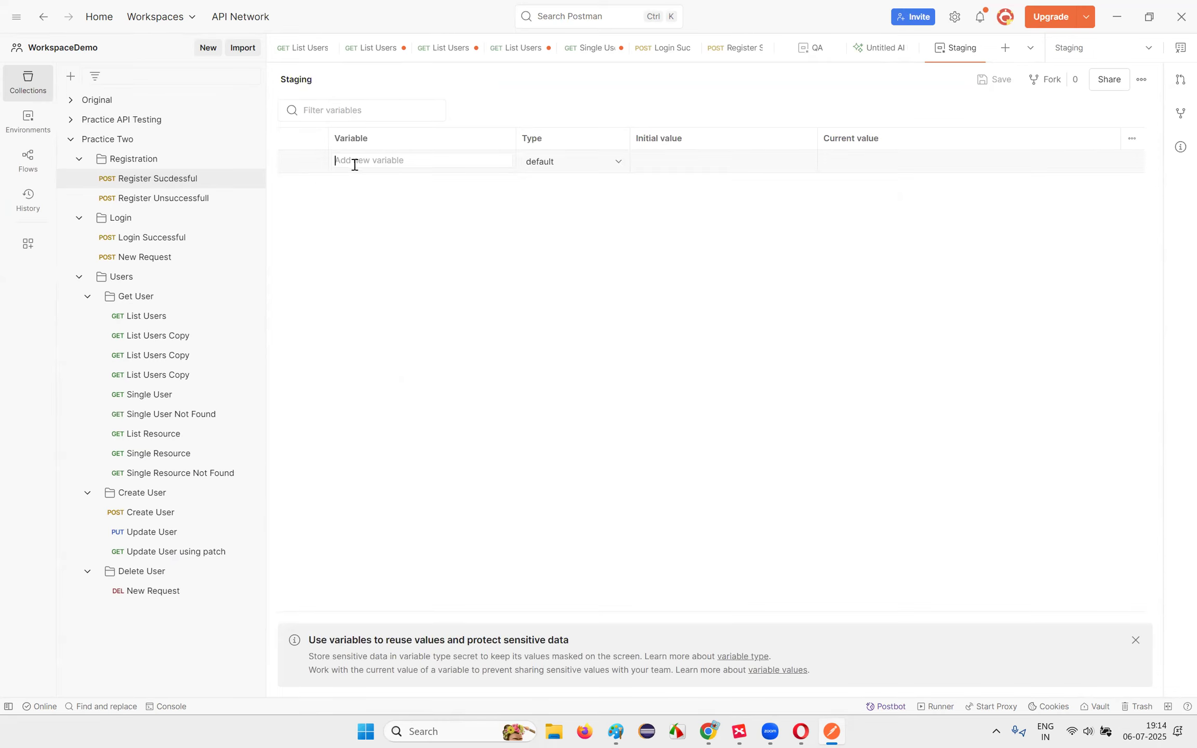
text(ServerAddress)
click(685, 164)
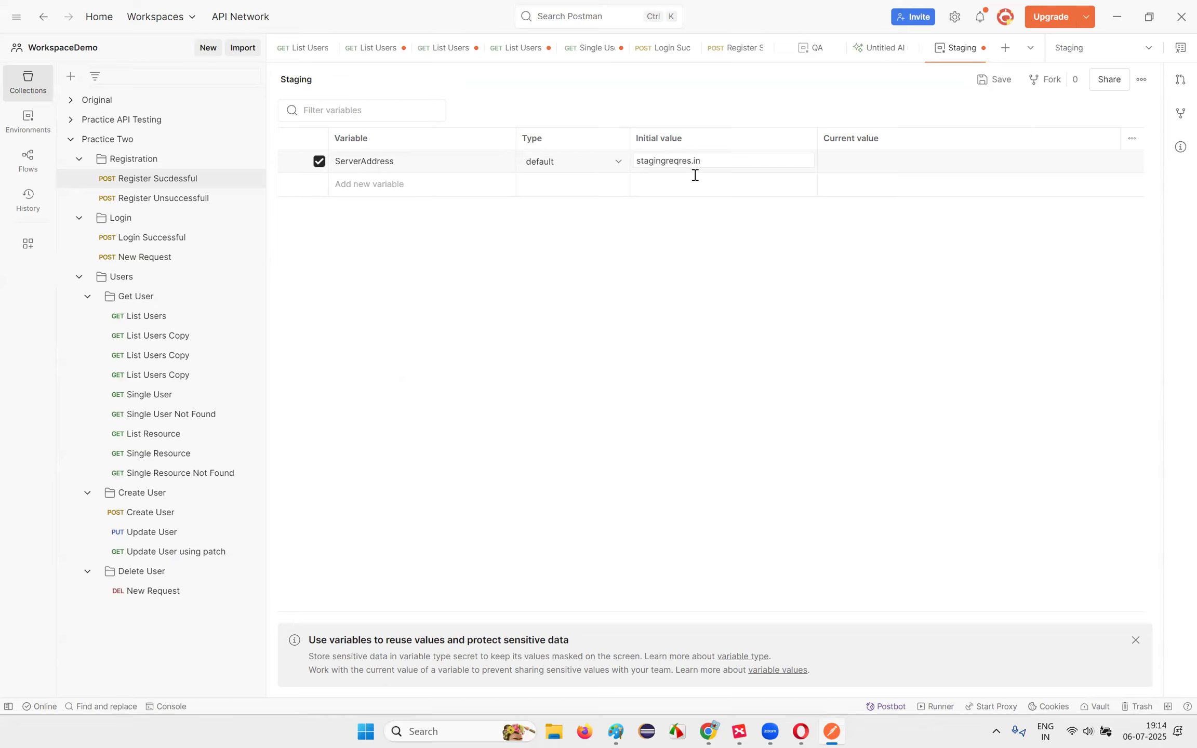
drag(653, 161, 664, 162)
key(BackSpace)
click(788, 338)
click(994, 79)
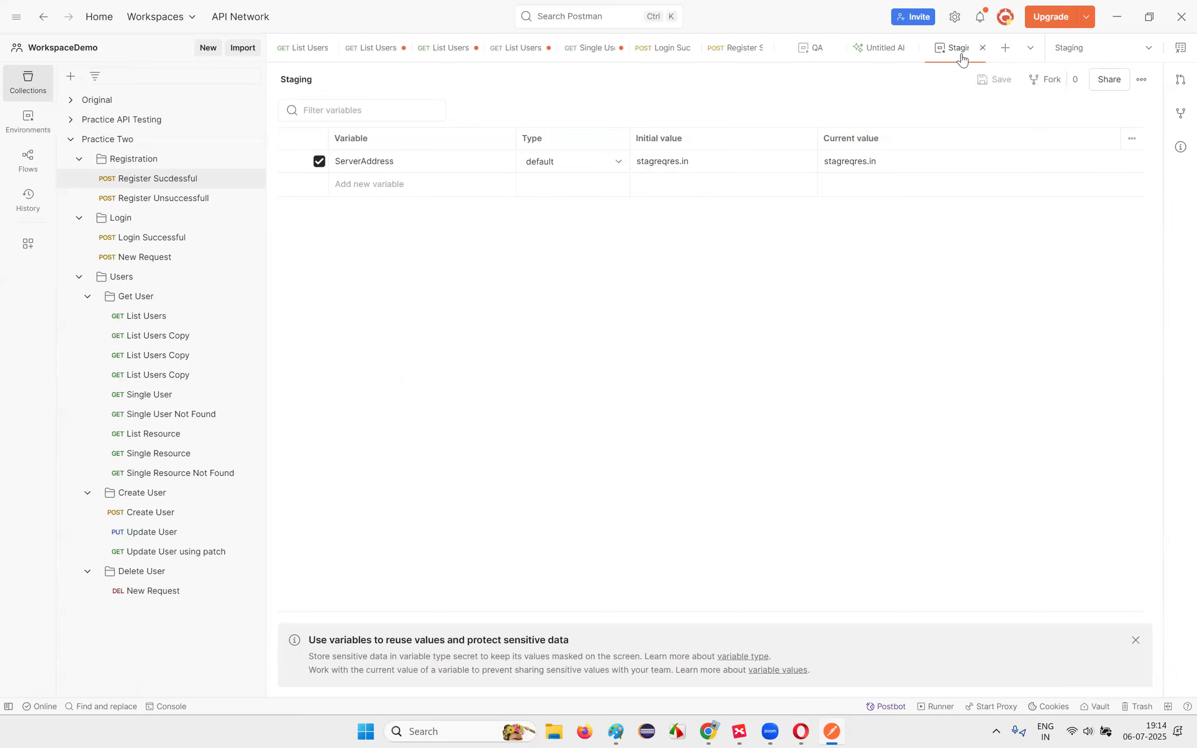
click(1005, 47)
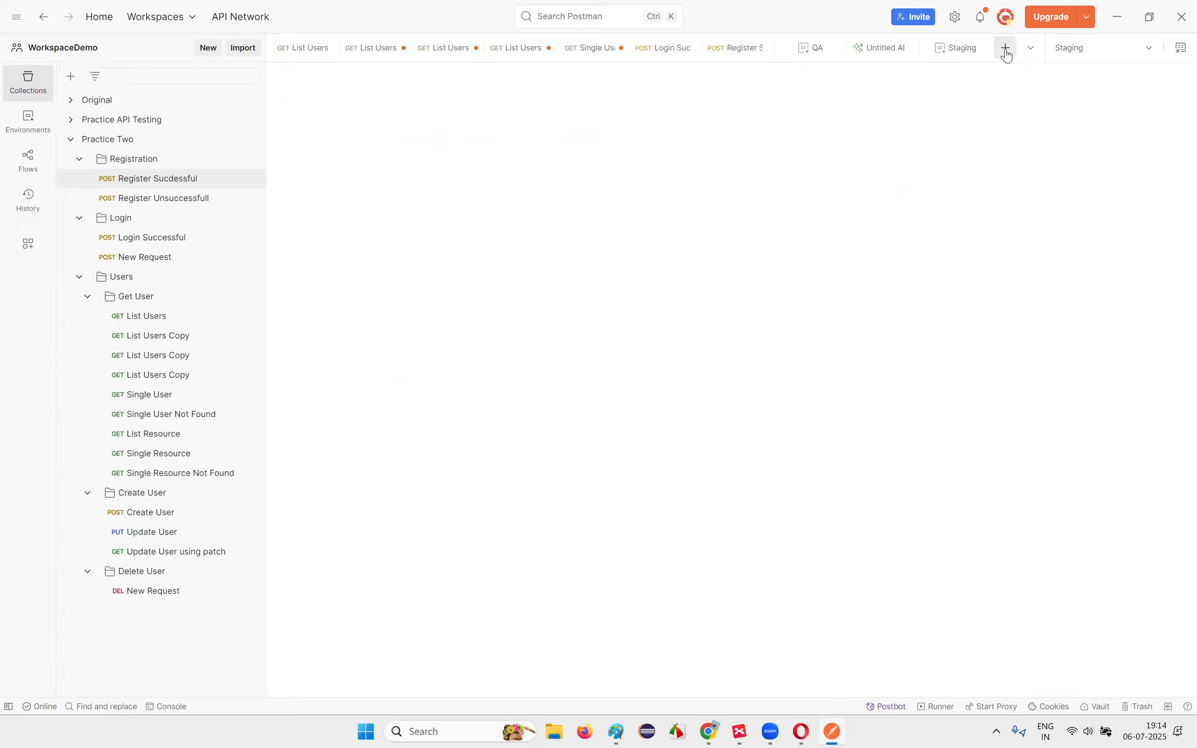
Step: Create another new environment named PreProd
click(1081, 52)
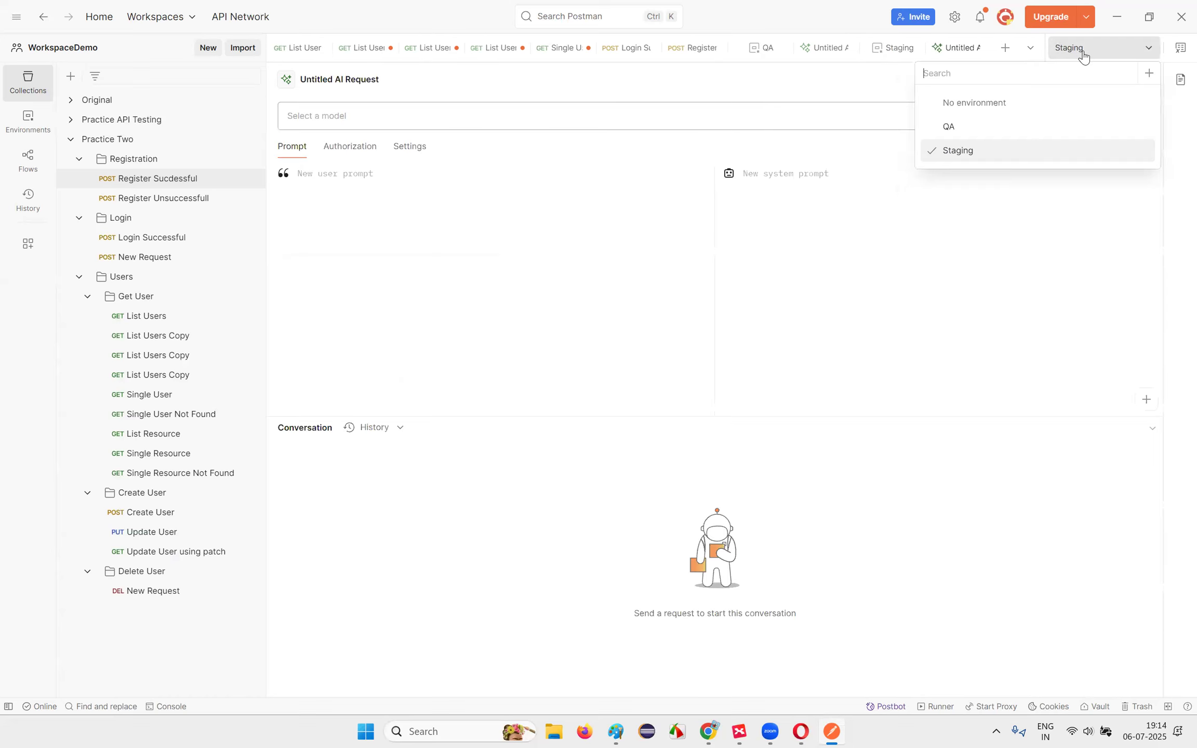
click(1149, 77)
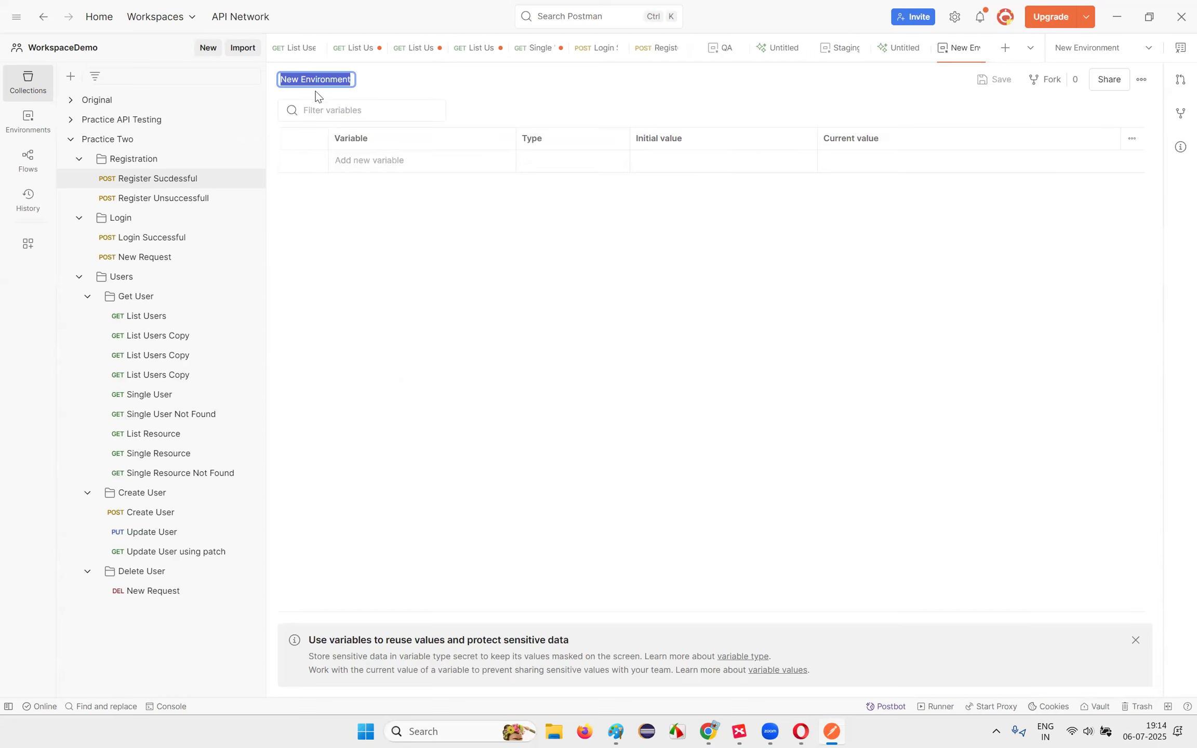
text(PreProd)
click(411, 284)
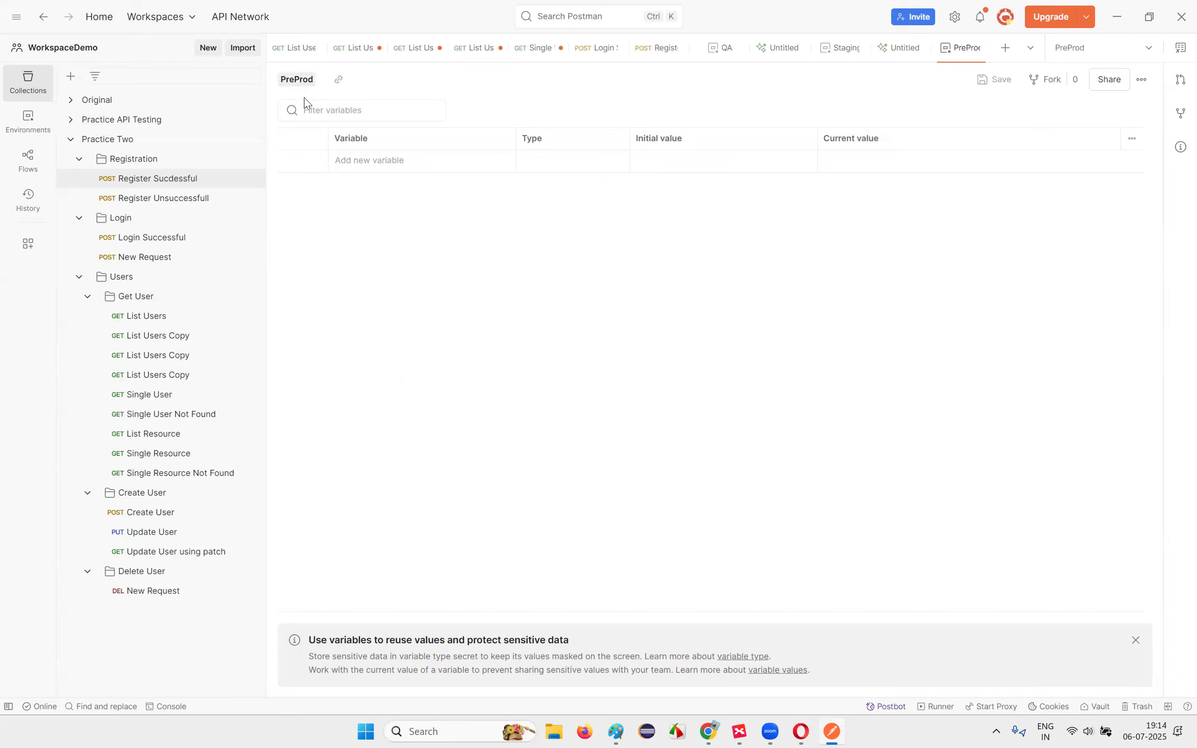
Step: Add a ServerAddress variable with initial value prodreqres.in and save the PreProd environment
click(370, 166)
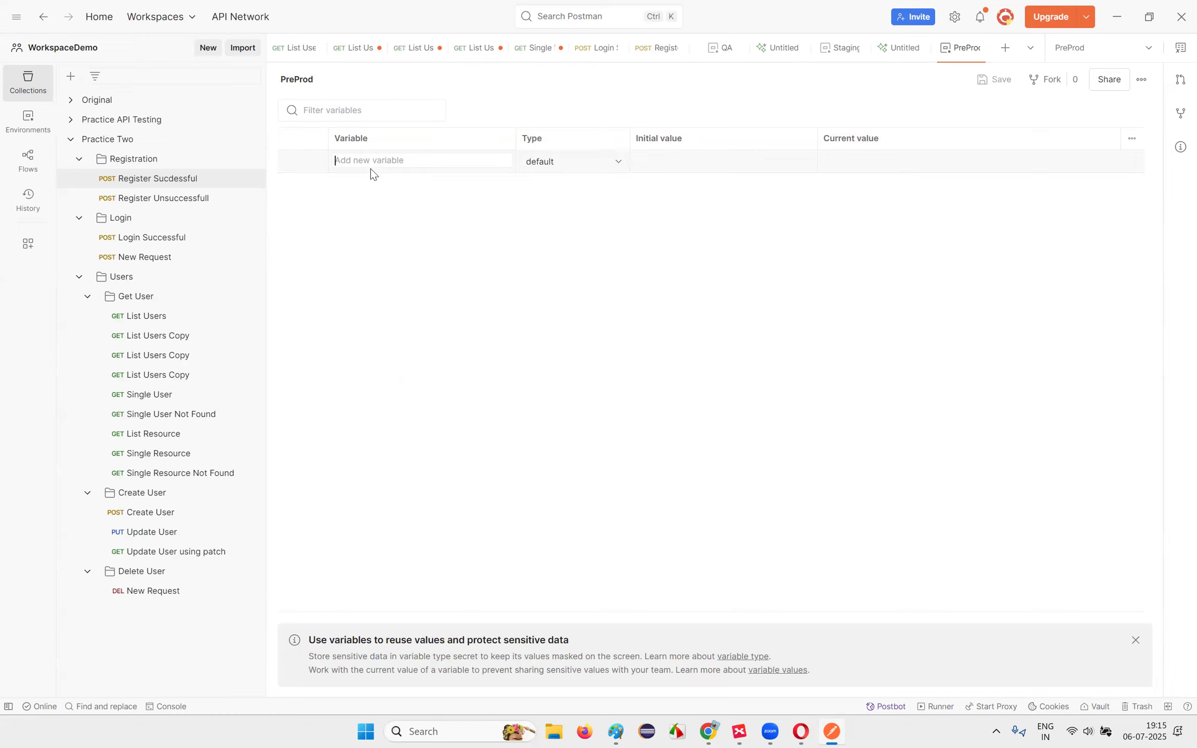
text(ServerAddress)
key(Return)
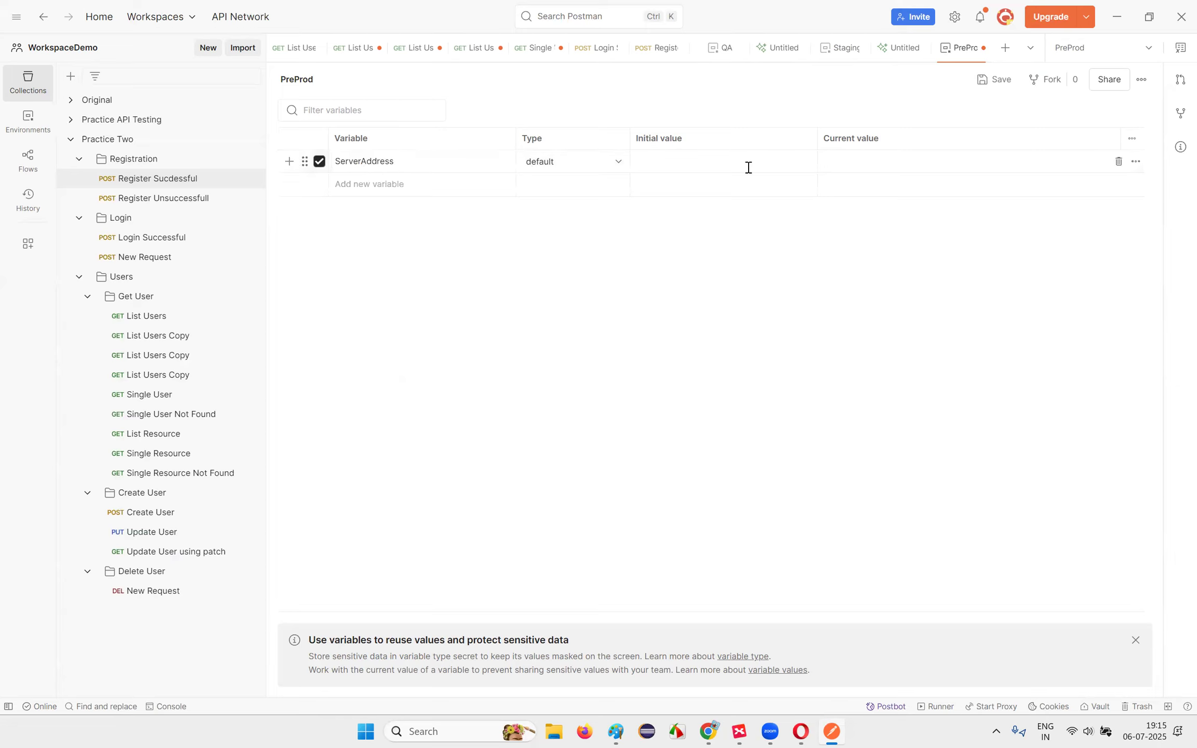
click(675, 168)
click(852, 169)
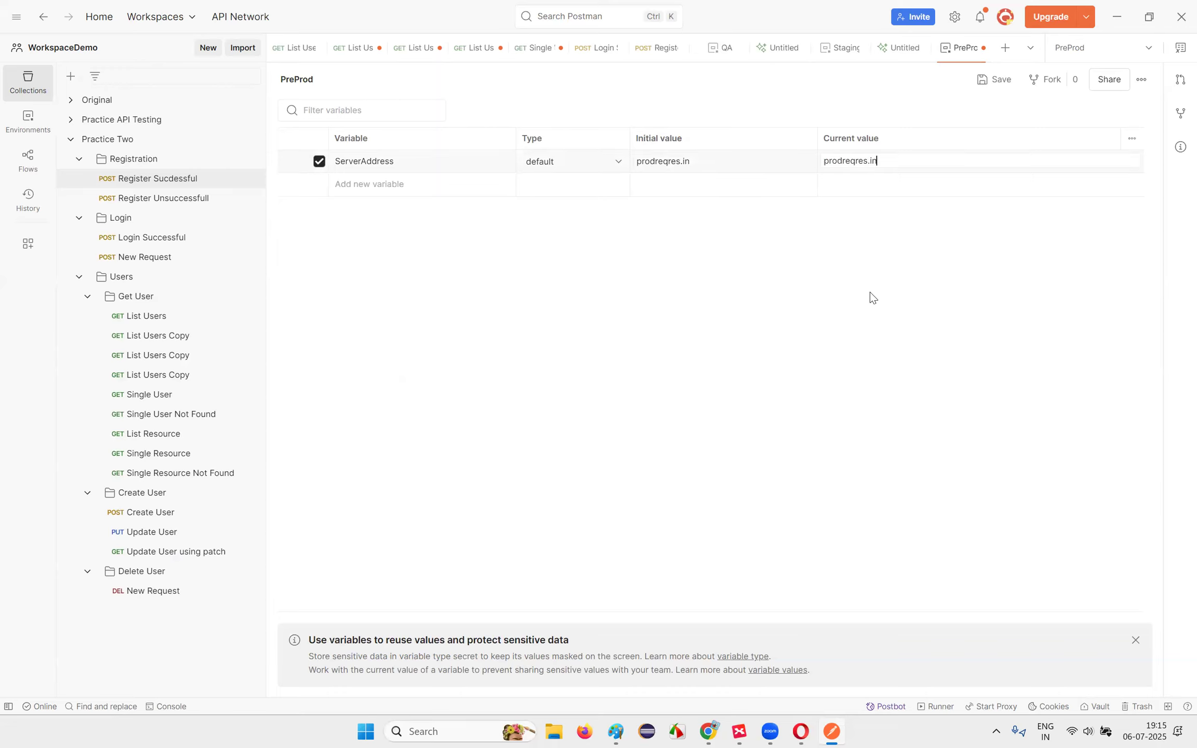
click(993, 81)
double_click(367, 163)
key(ctrl+c)
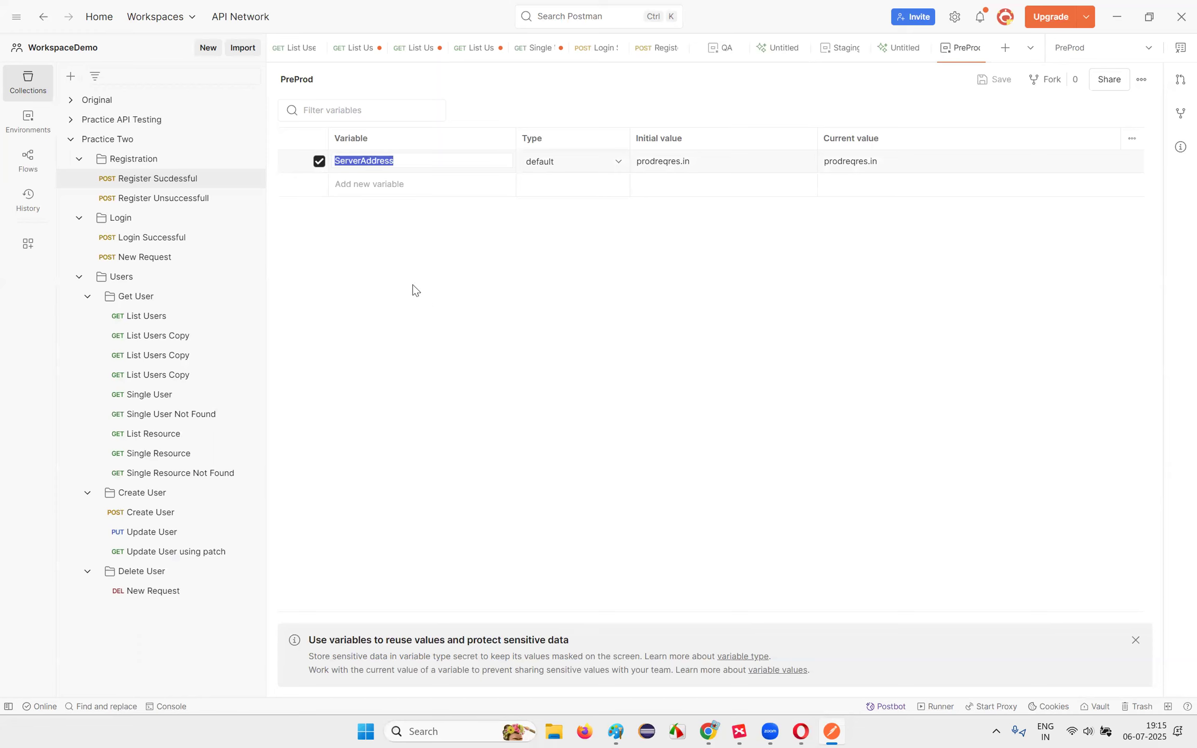
click(178, 186)
Step: Replace the reqres.in host in the Register Sucdessful URL with {{ServerAddress}}
click(178, 190)
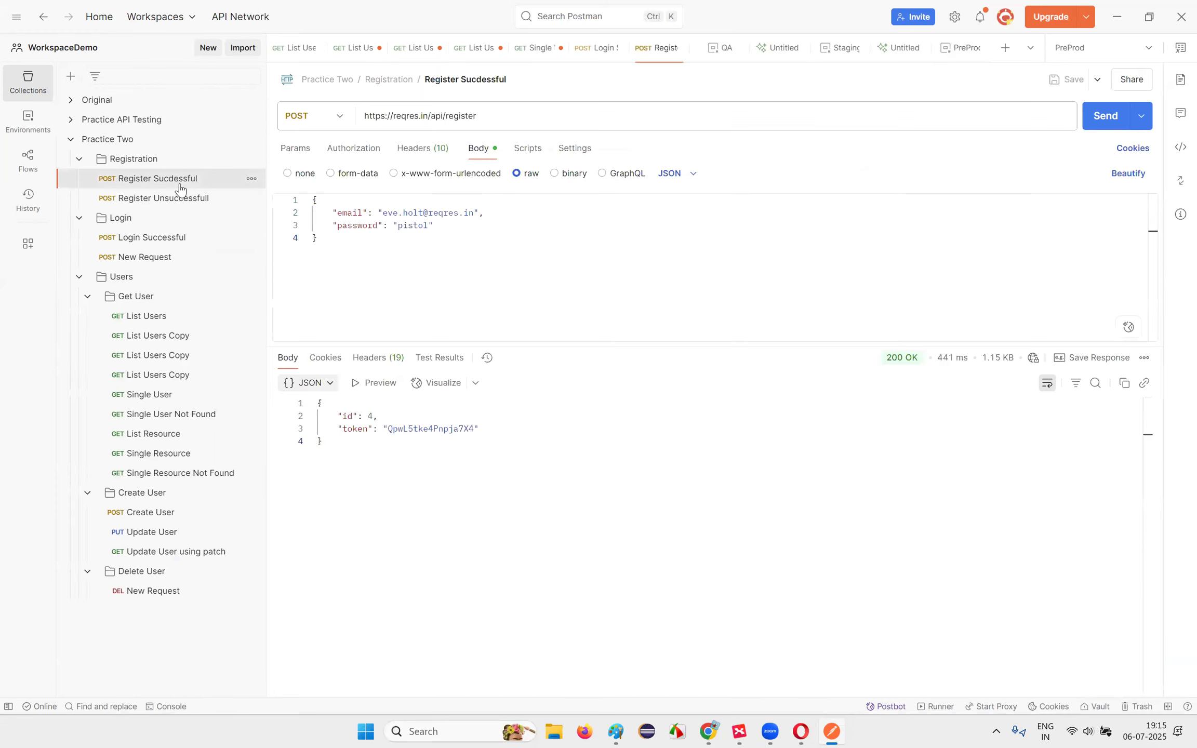
drag(394, 118, 427, 118)
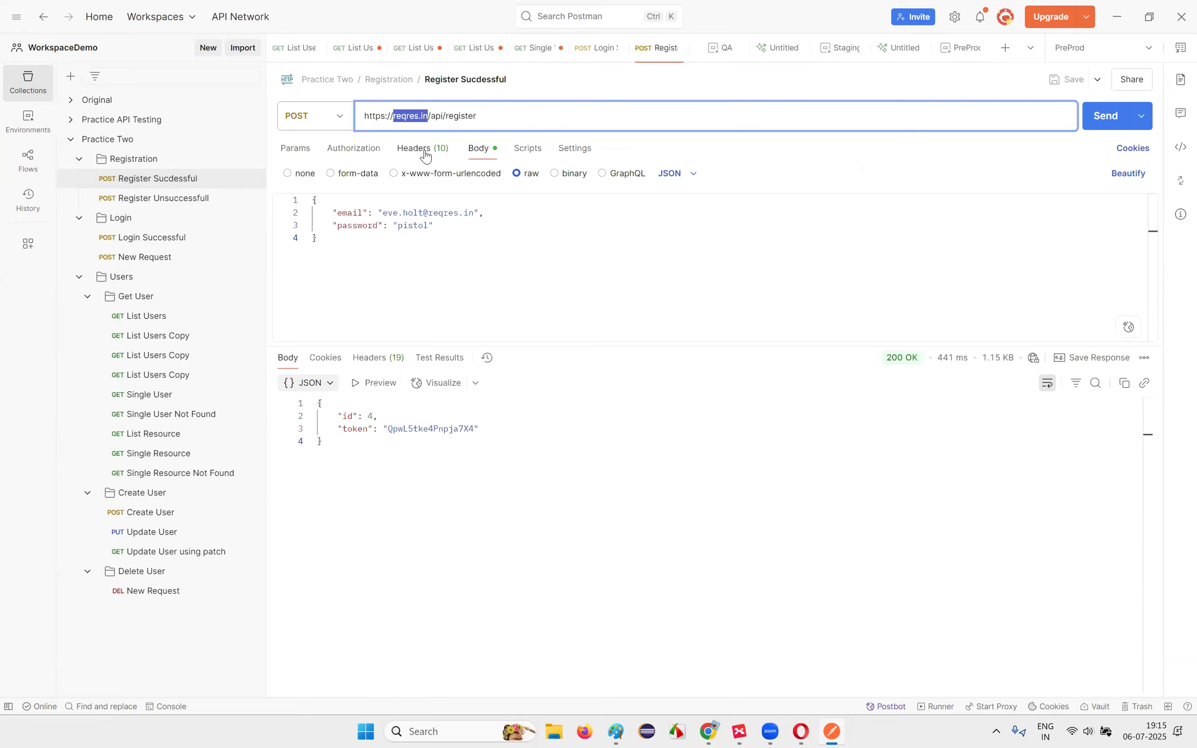
text({{)
key(Escape)
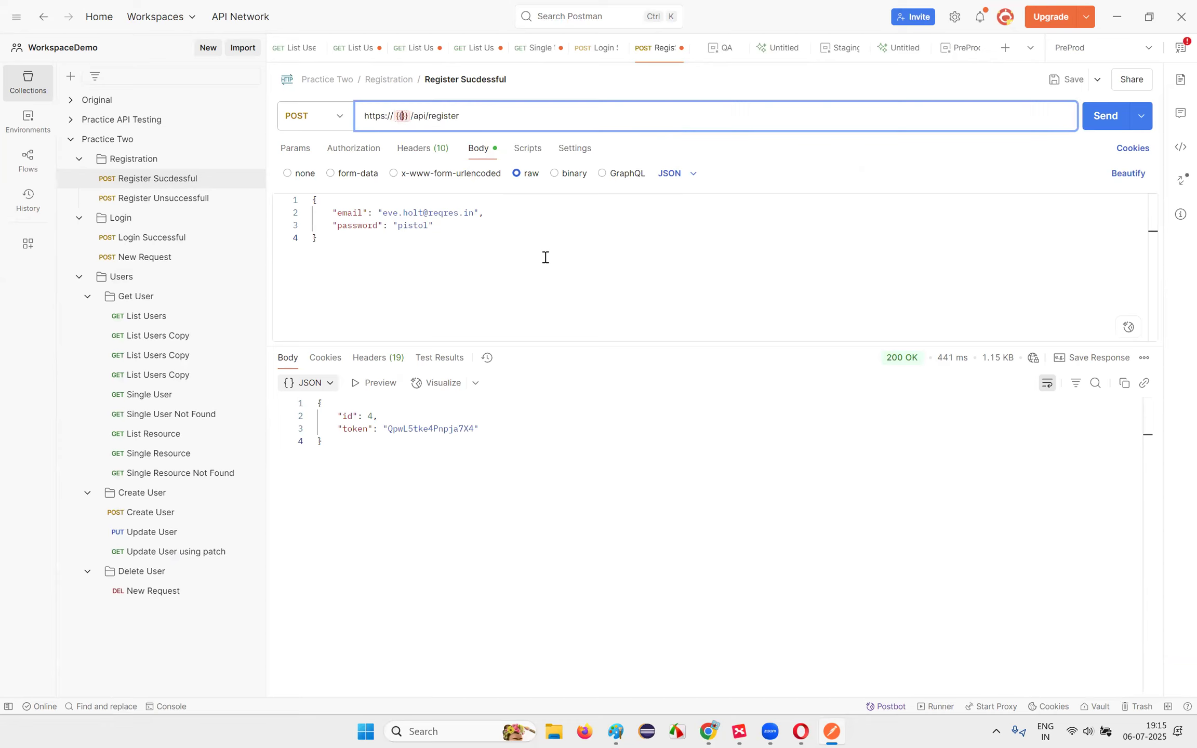
key(ctrl+v)
click(552, 279)
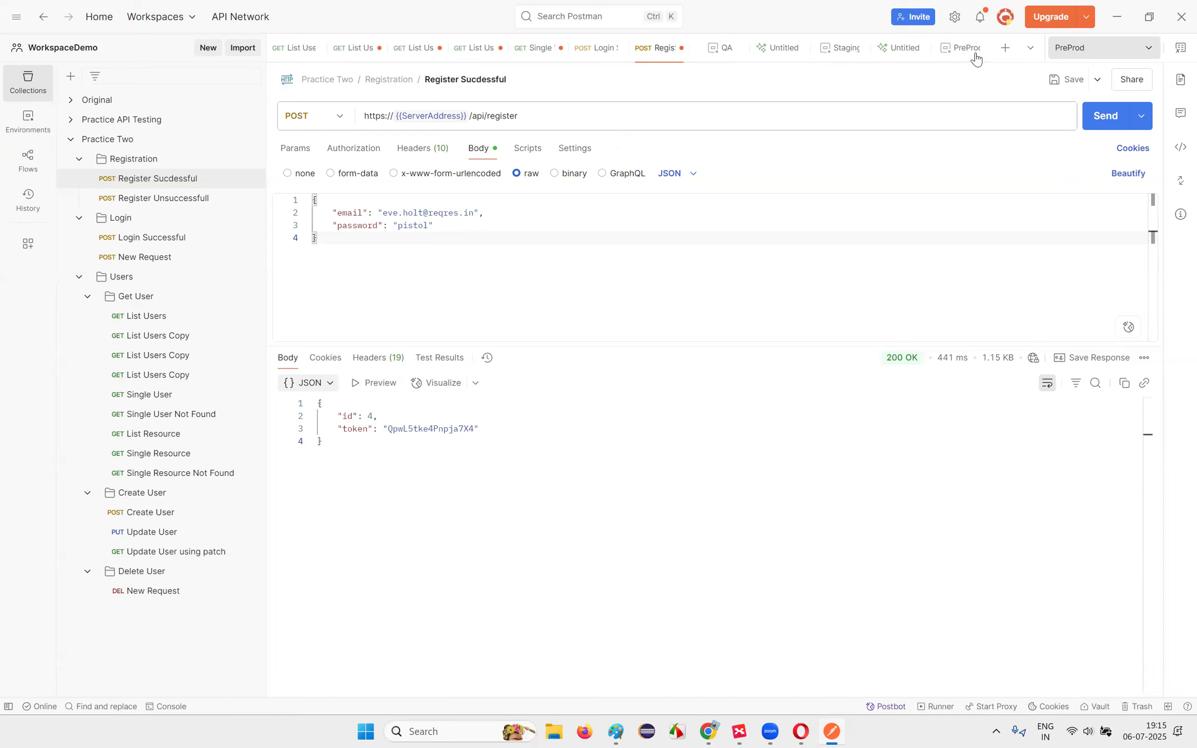
Step: Close the QA environment tab, keeping Register Sucdessful open
click(482, 65)
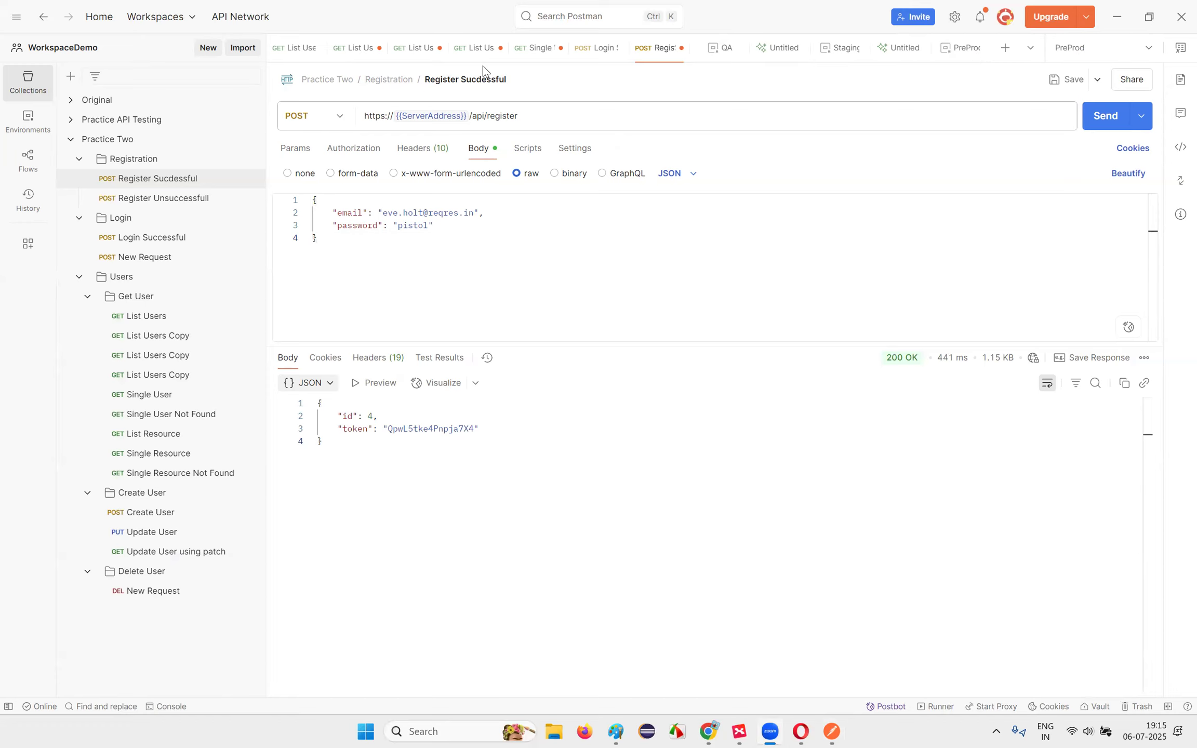
click(444, 284)
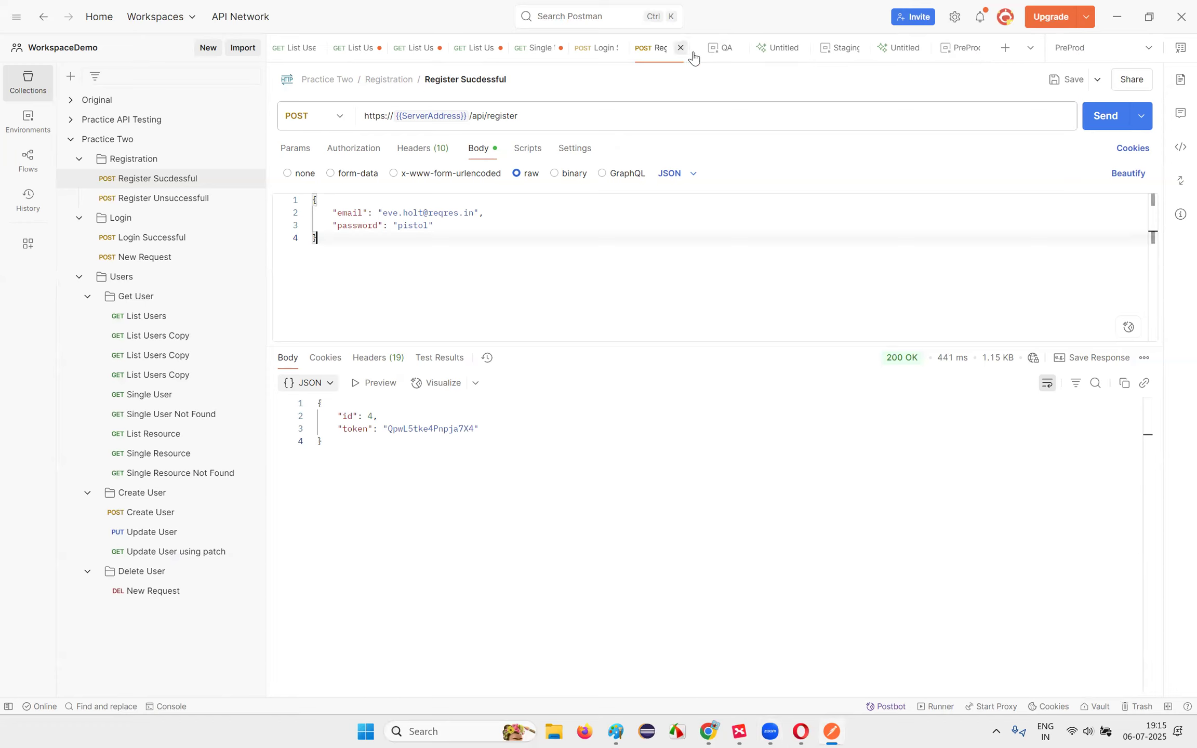
click(737, 48)
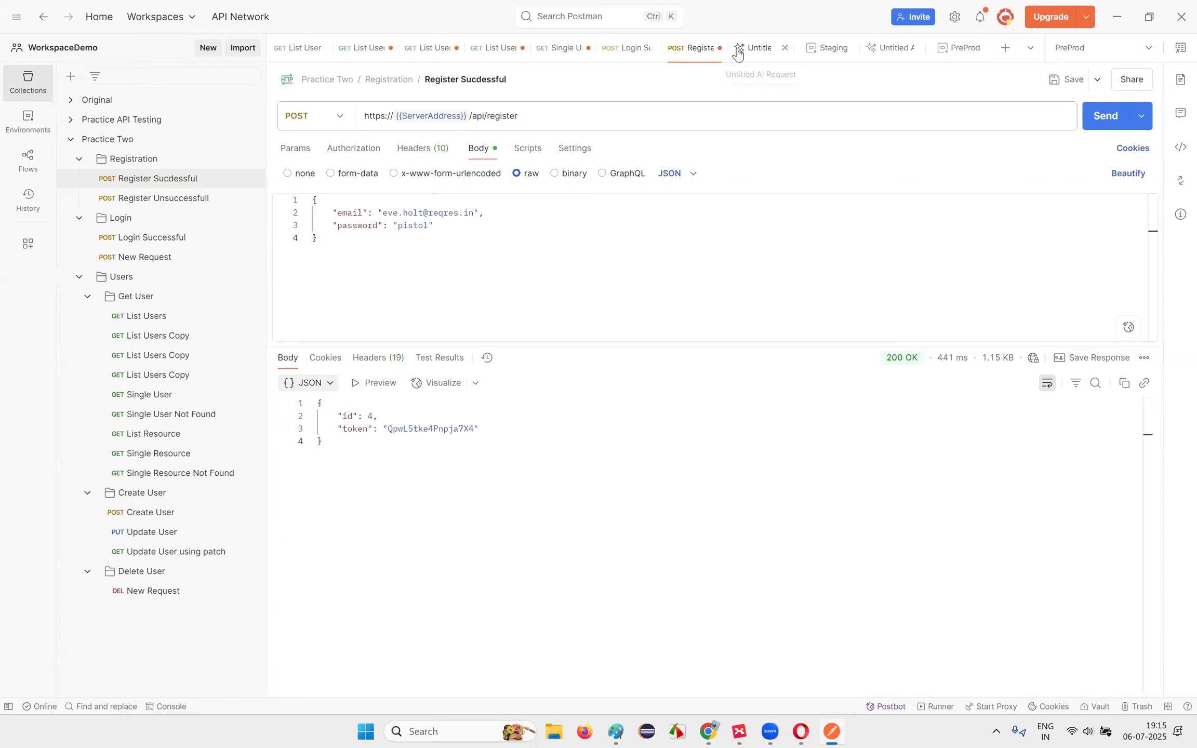
Step: Close all tabs: Untitled AI Requests, Staging, Register Sucdessful, Login Successful, Single User, List Users Copy
click(785, 48)
click(807, 52)
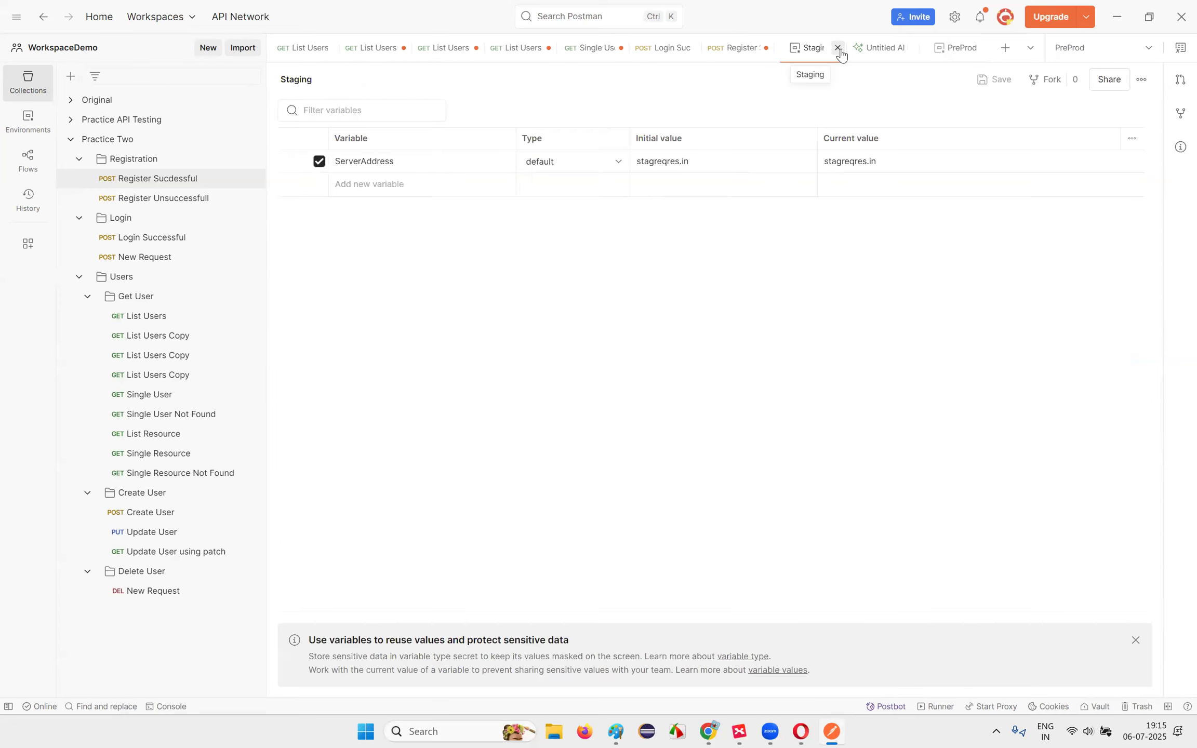
click(839, 49)
click(900, 49)
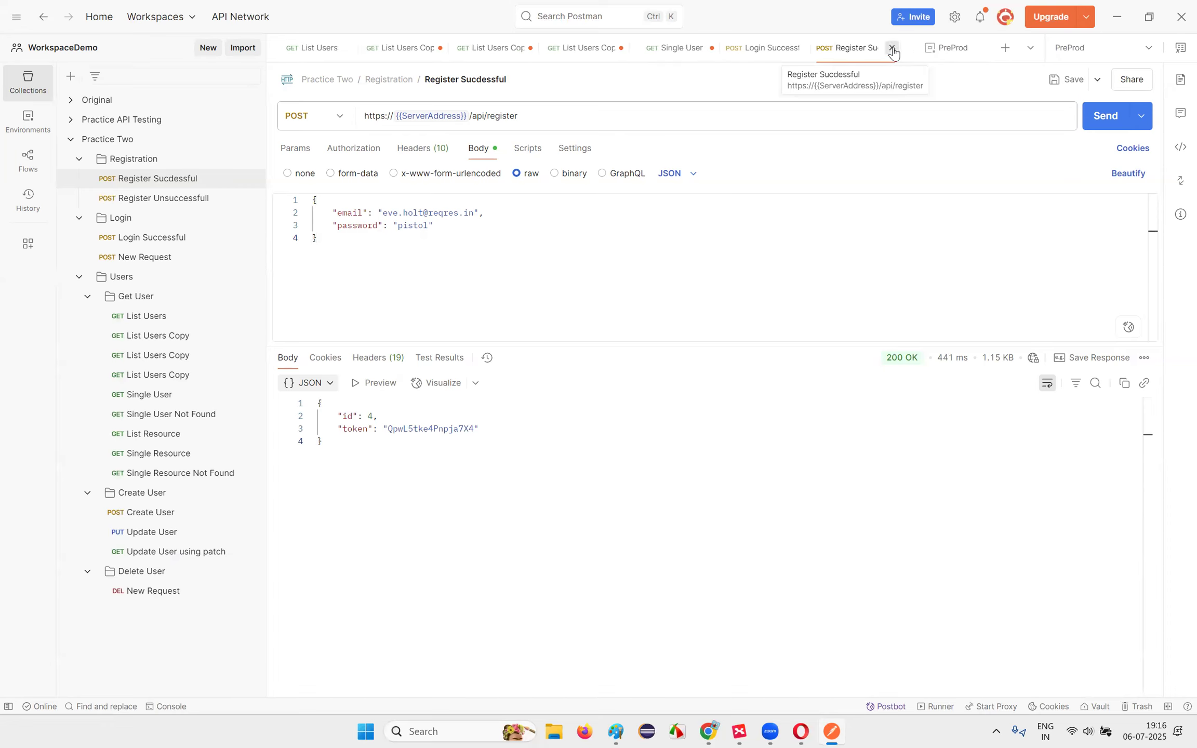
click(892, 48)
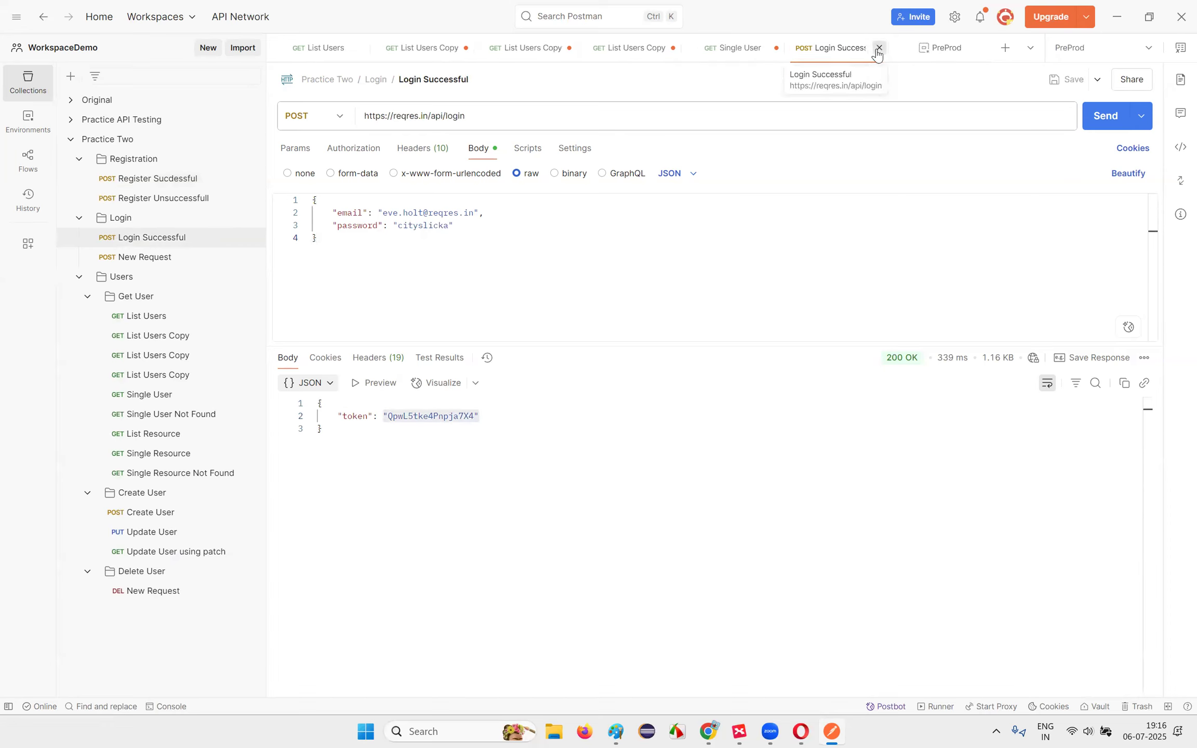
click(878, 48)
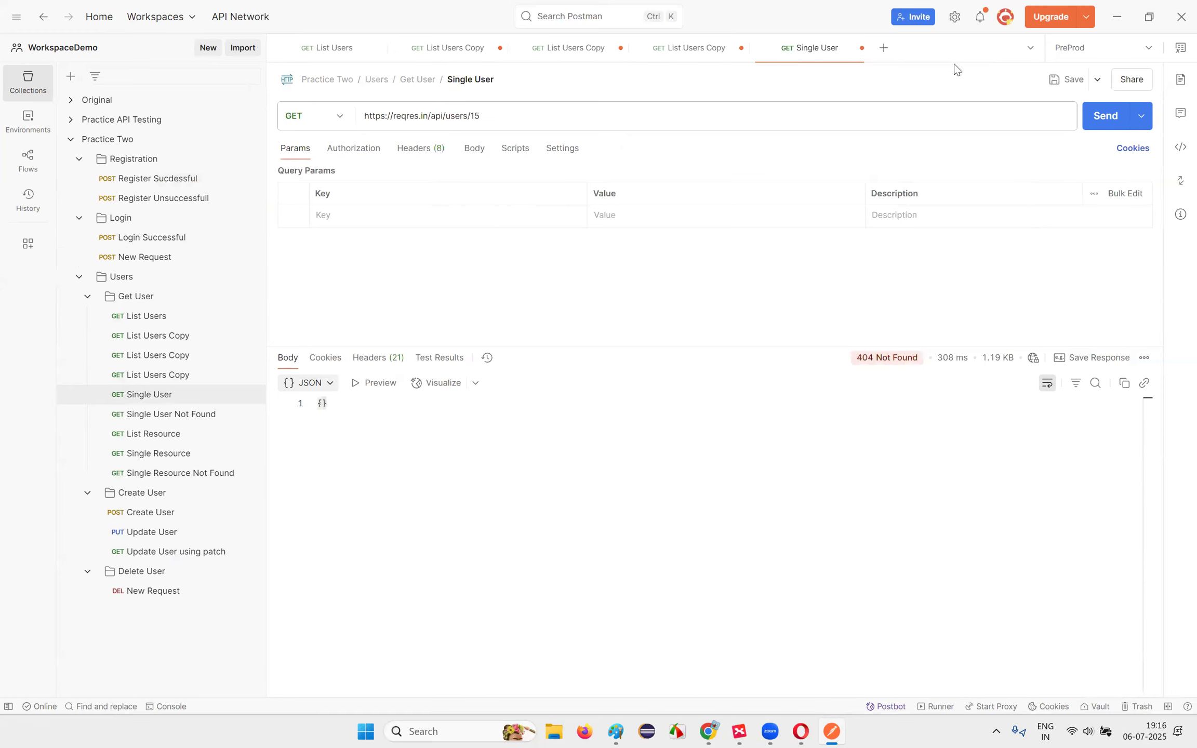
click(860, 48)
click(742, 48)
click(498, 49)
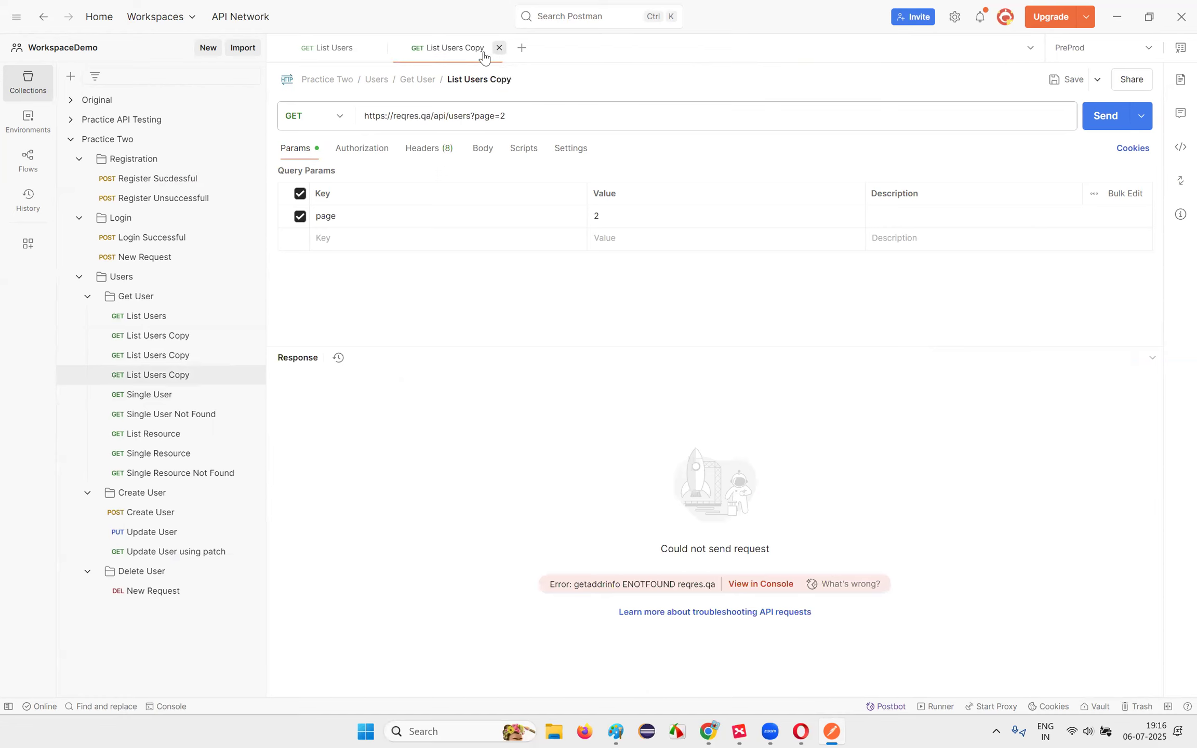
click(498, 48)
click(384, 47)
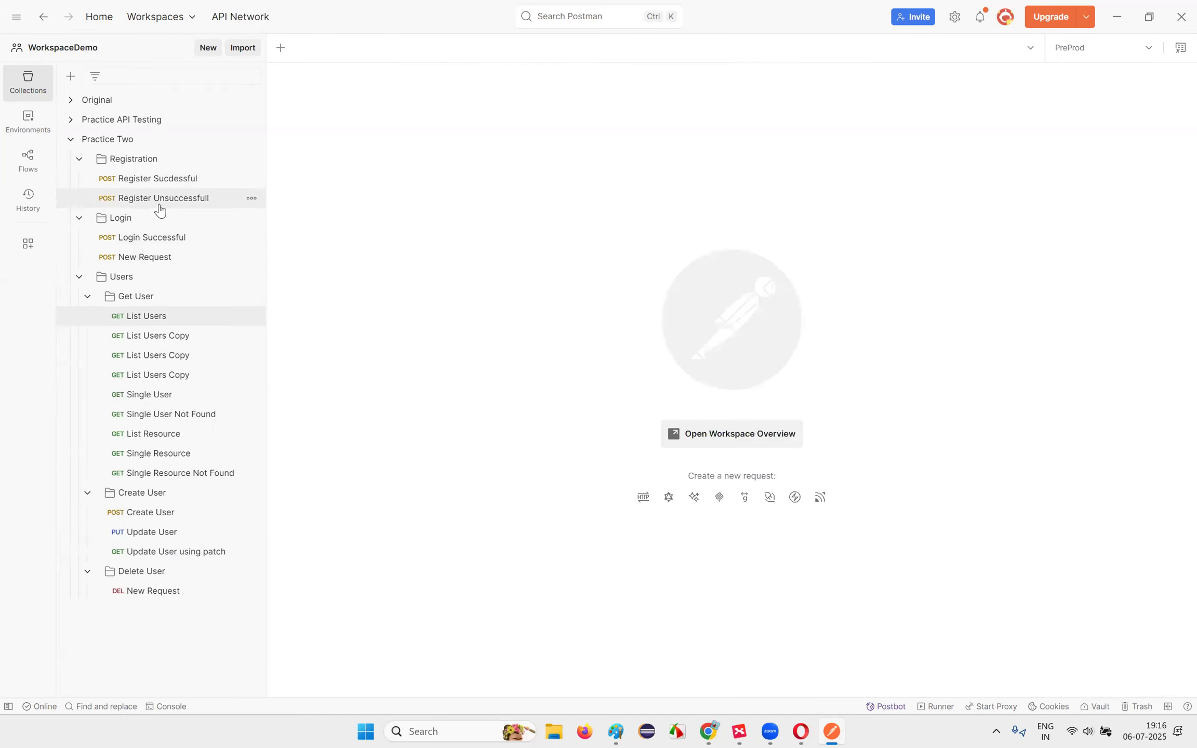
Step: Browse Register Unsuccessfull, Login Successful and Create User, then reopen Register Sucdessful
click(165, 181)
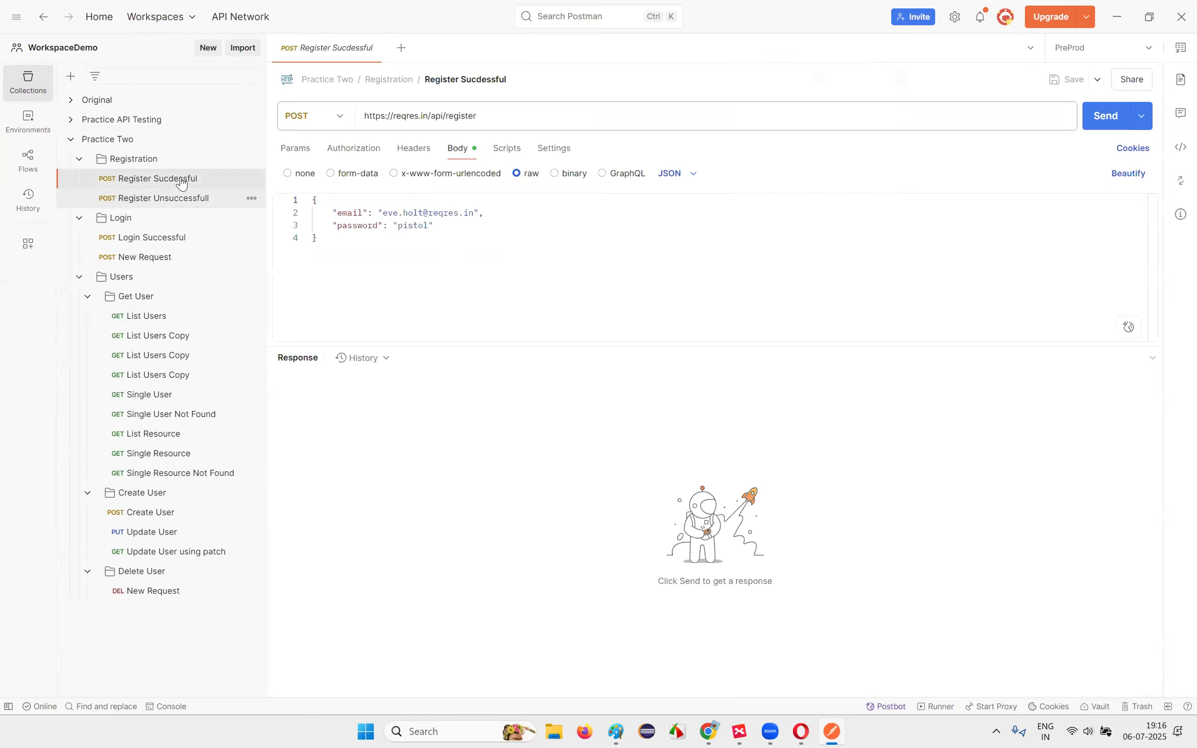
click(165, 198)
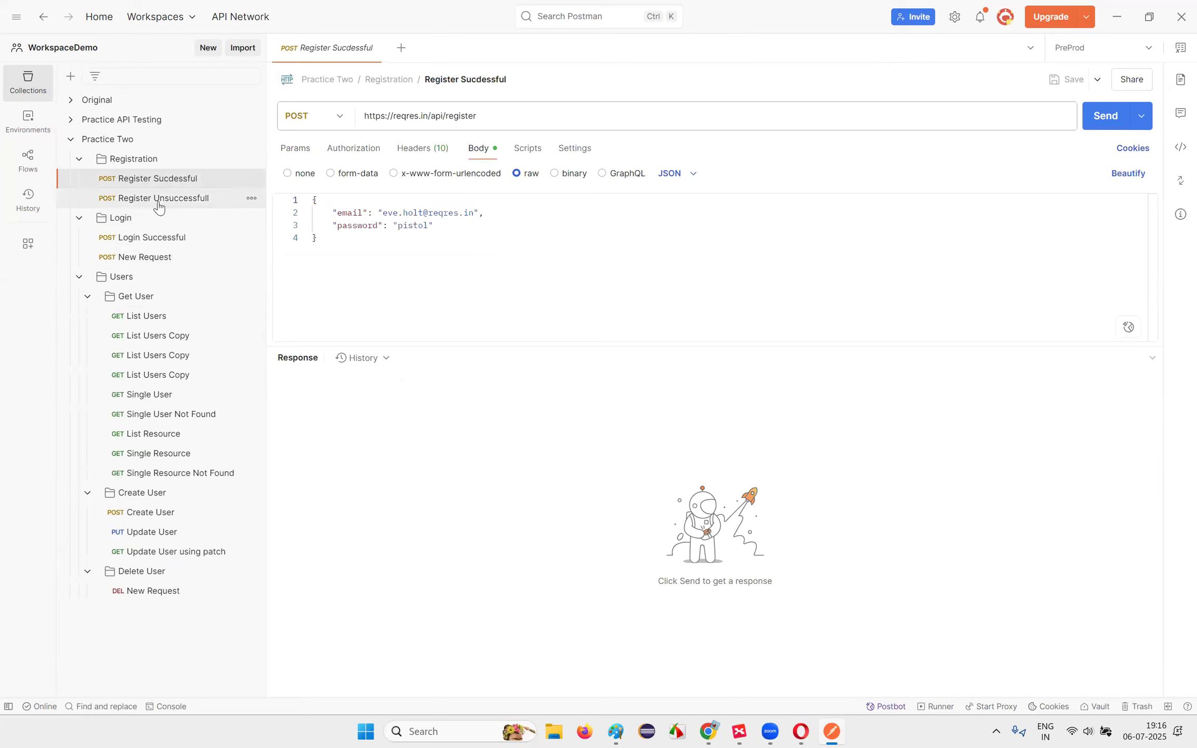
click(165, 242)
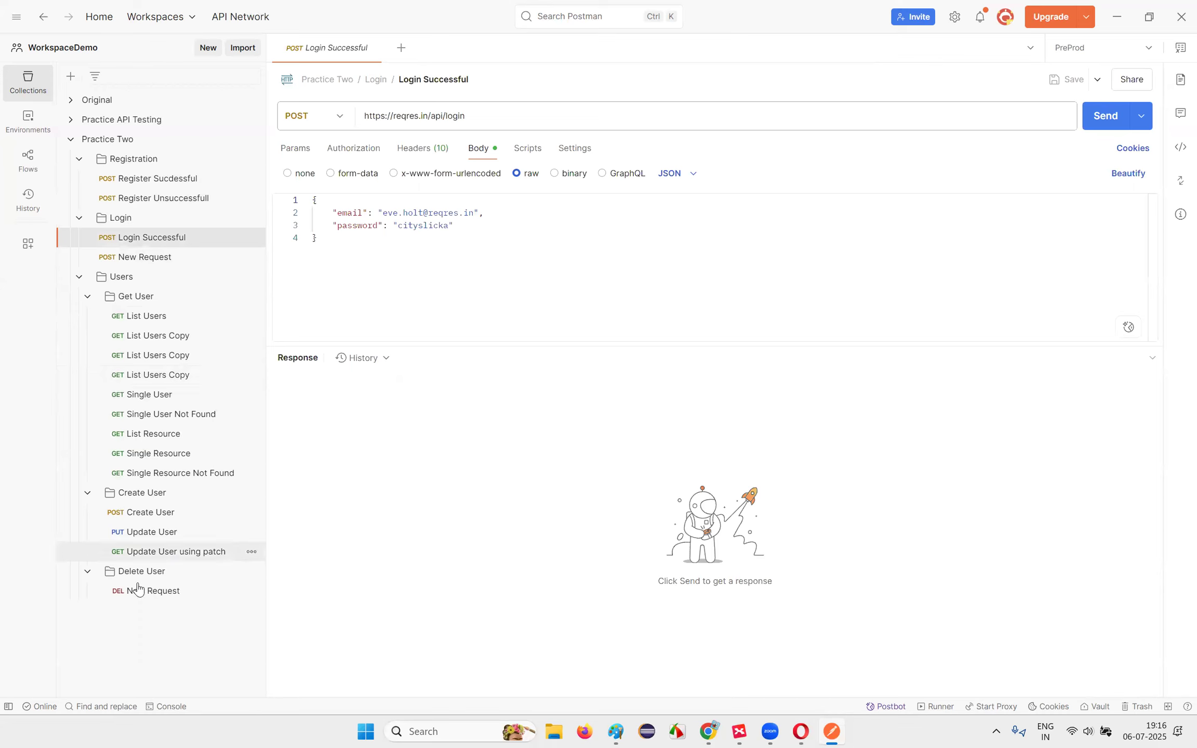
click(162, 514)
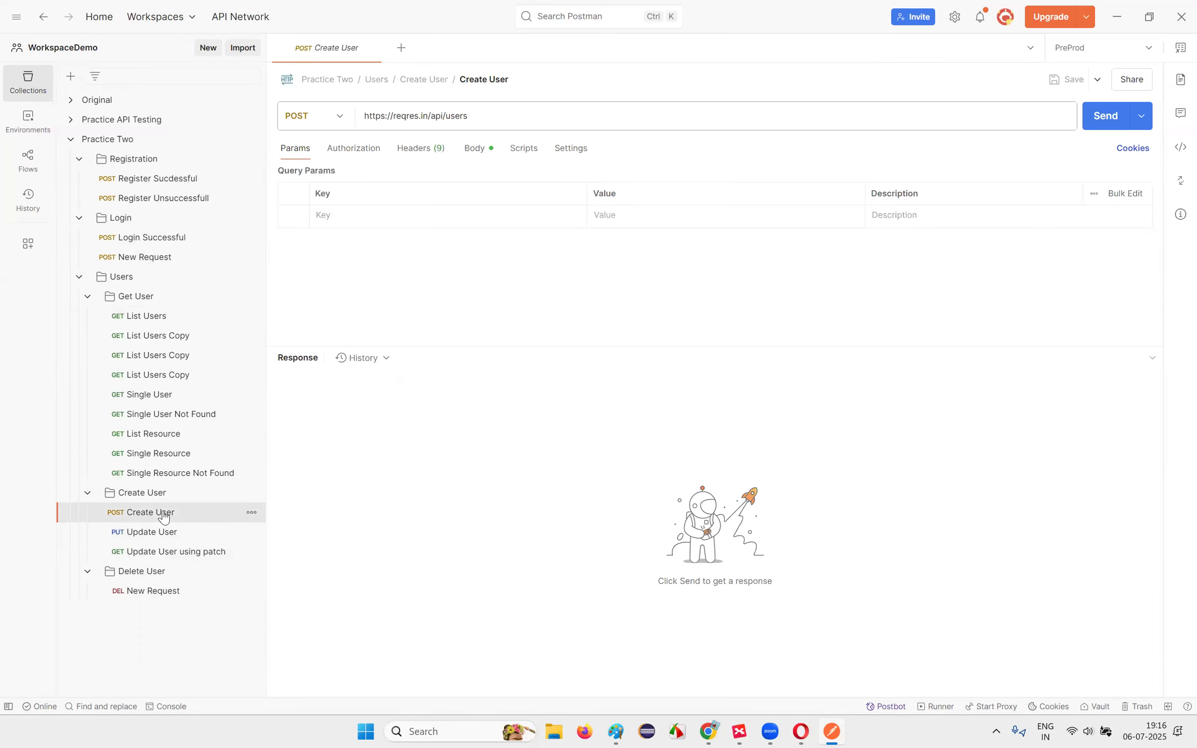
click(139, 182)
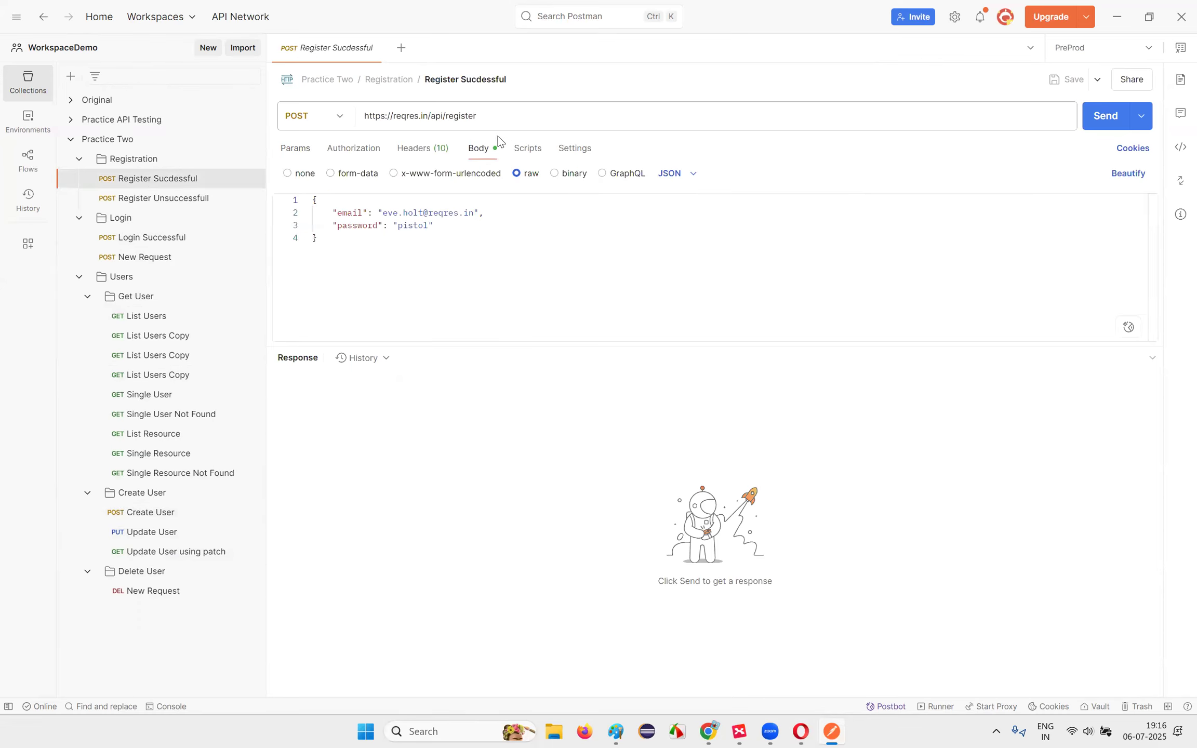
drag(395, 116, 424, 119)
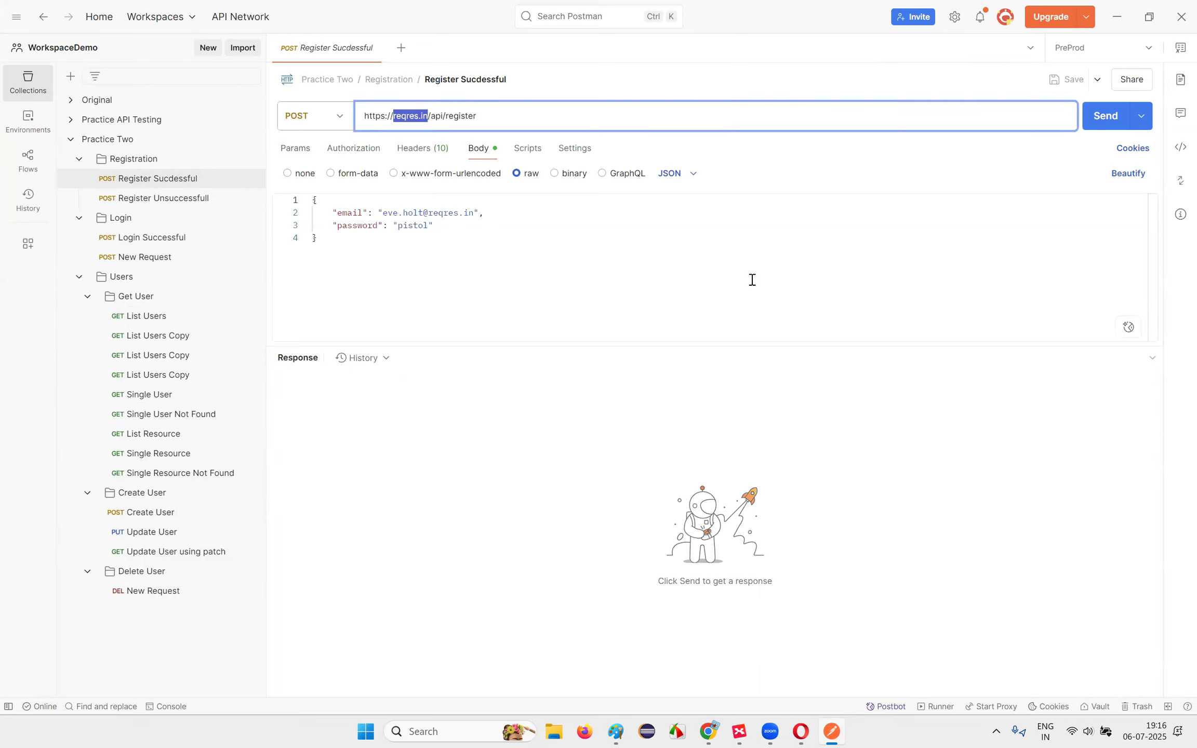
text({{}})
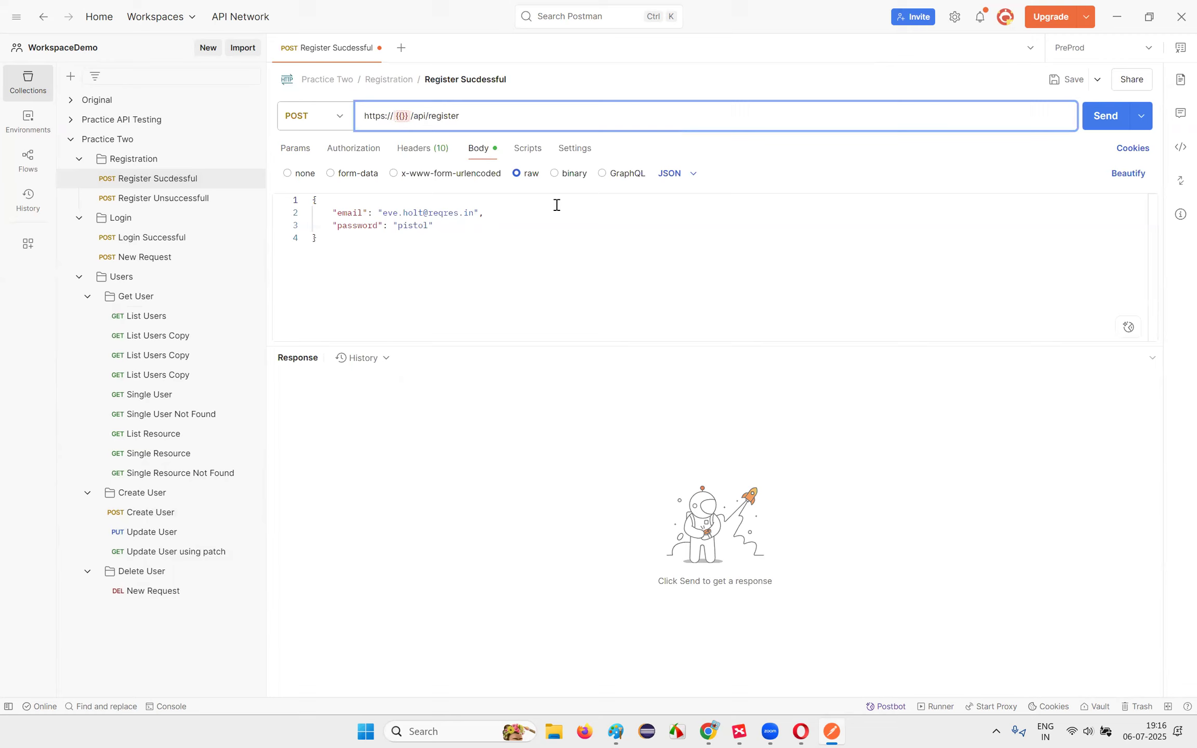
click(403, 116)
text(ServerAddress)
click(633, 288)
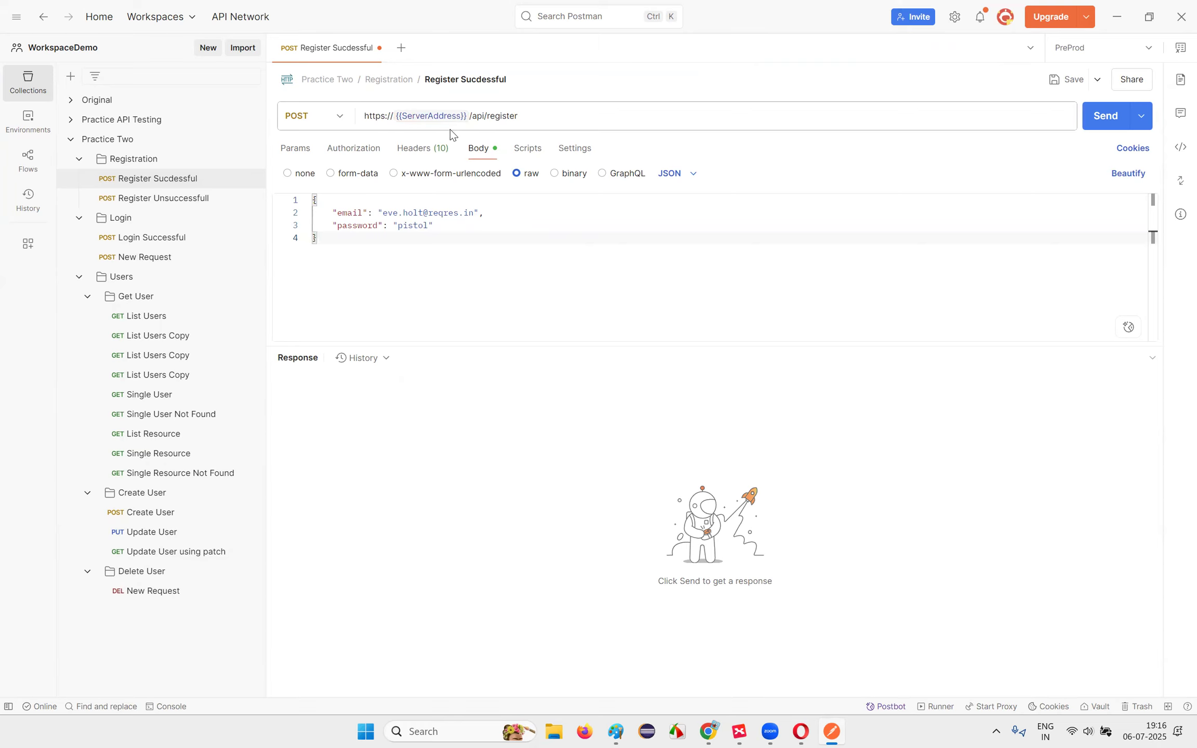
double_click(443, 114)
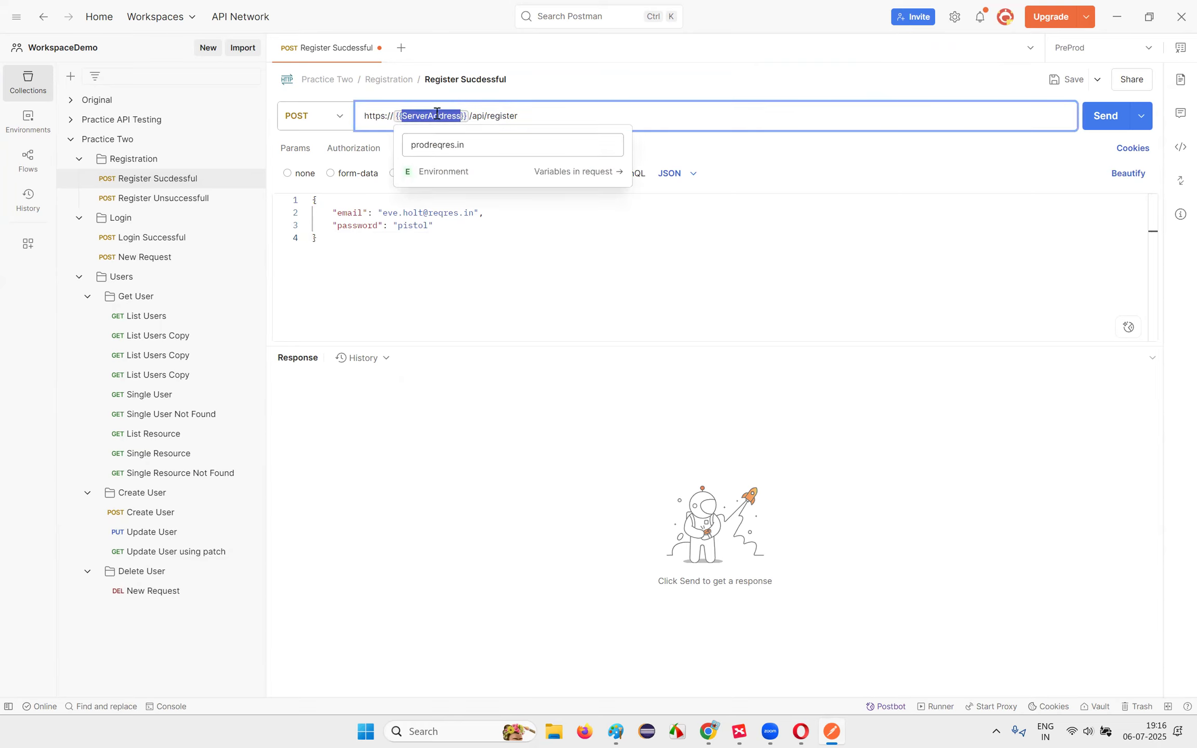
click(1068, 79)
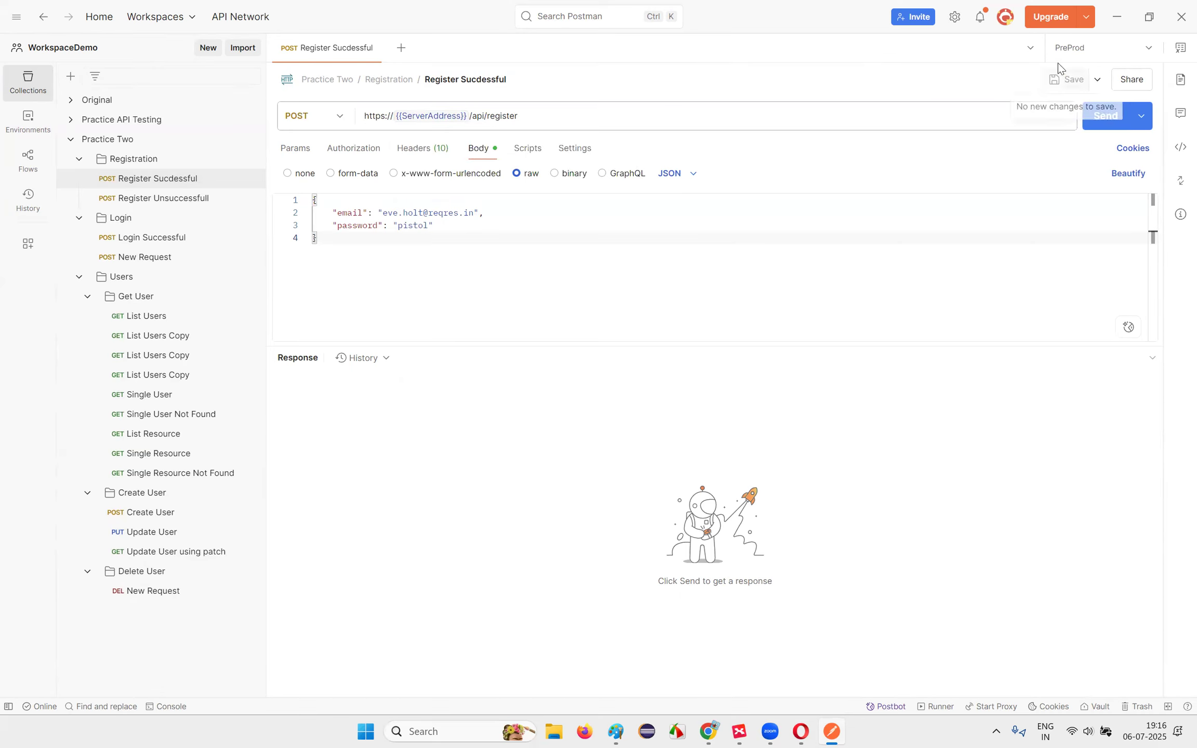
Step: Send the register request under PreProd, QA and Staging, comparing the errors with QA's 200 OK
click(1106, 115)
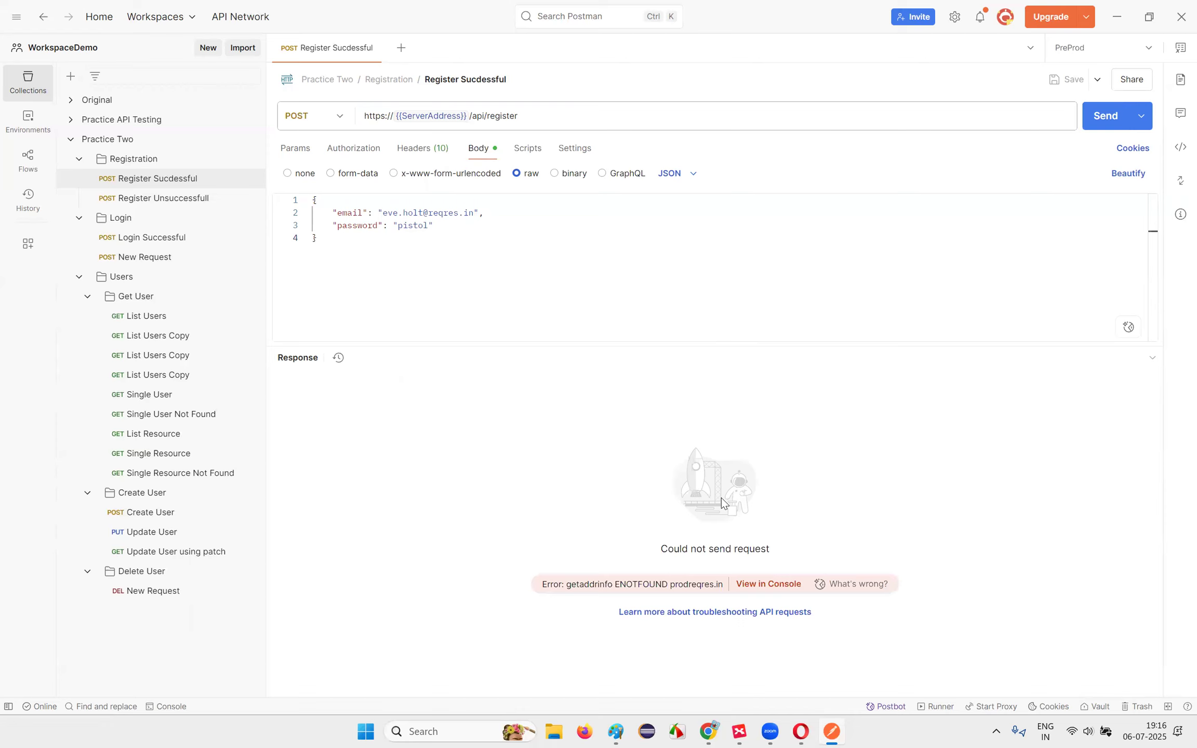
click(1108, 52)
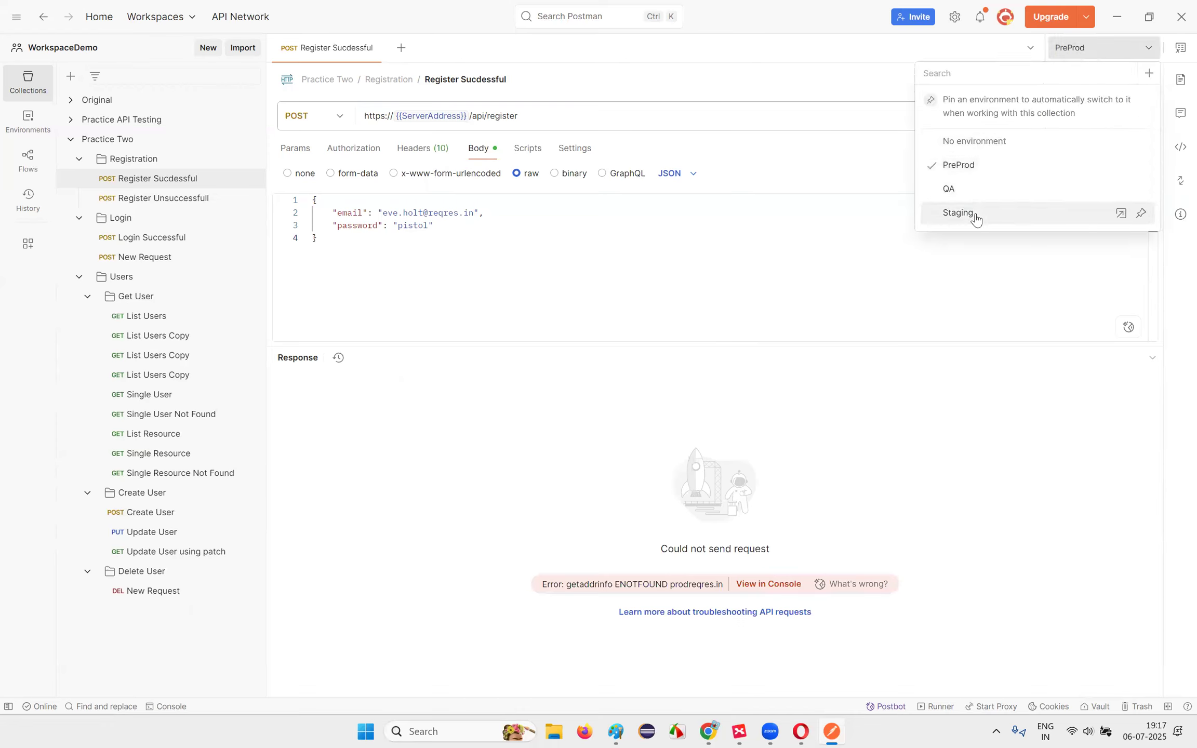
click(972, 197)
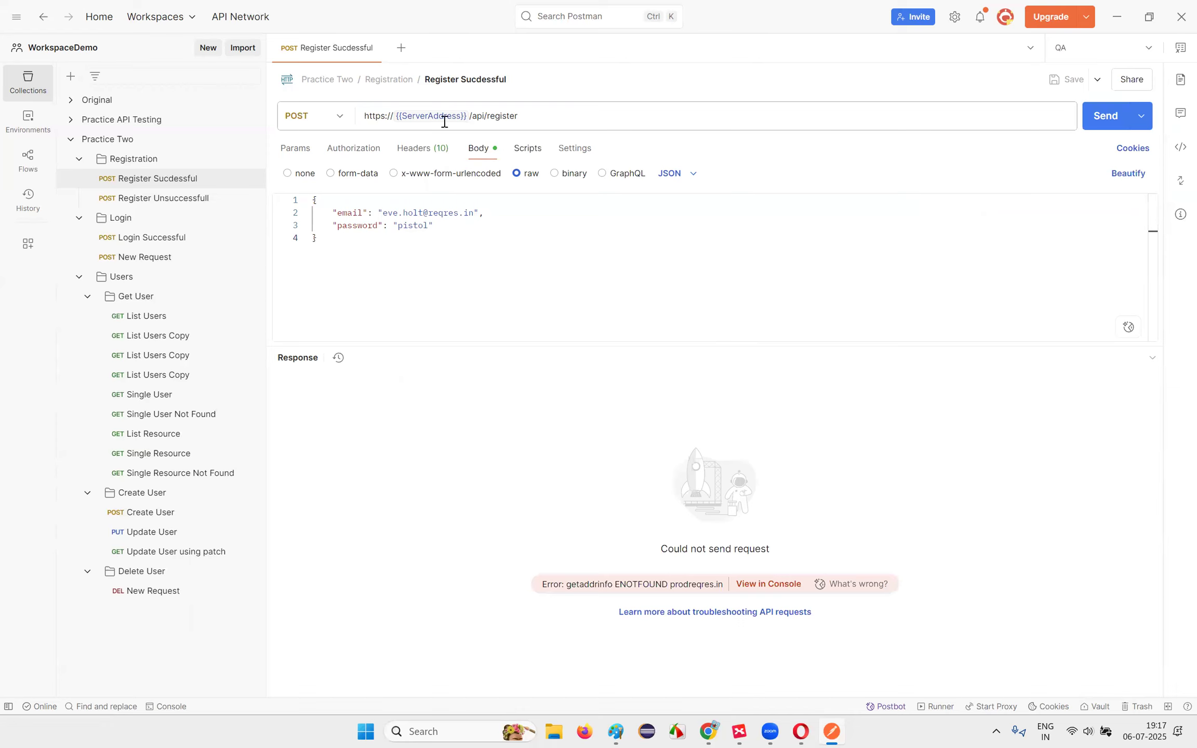
mouse_move(423, 117)
click(1106, 116)
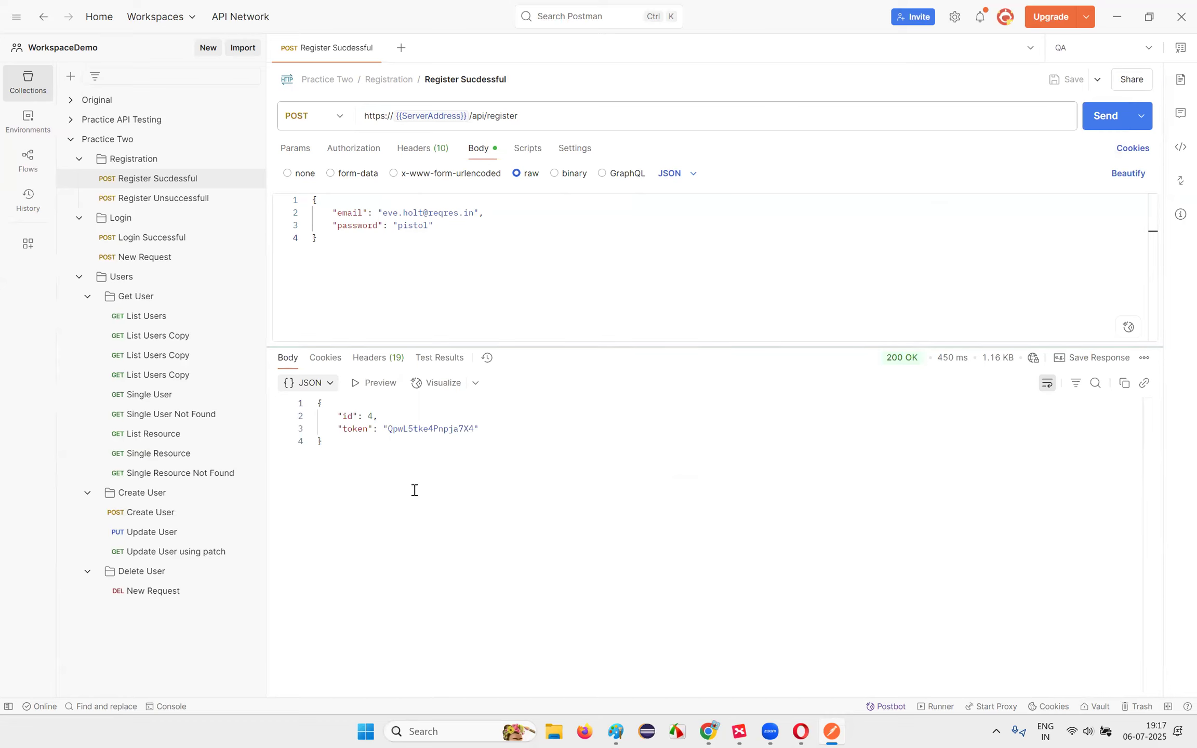
click(1128, 55)
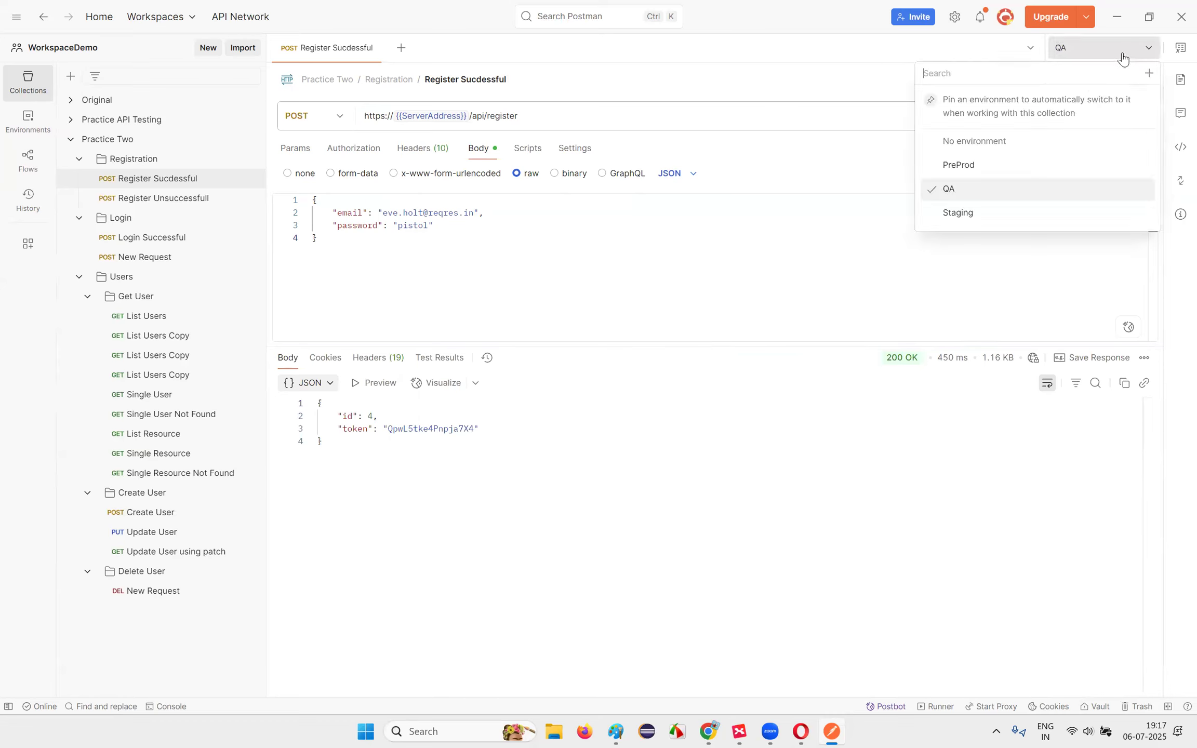
click(994, 213)
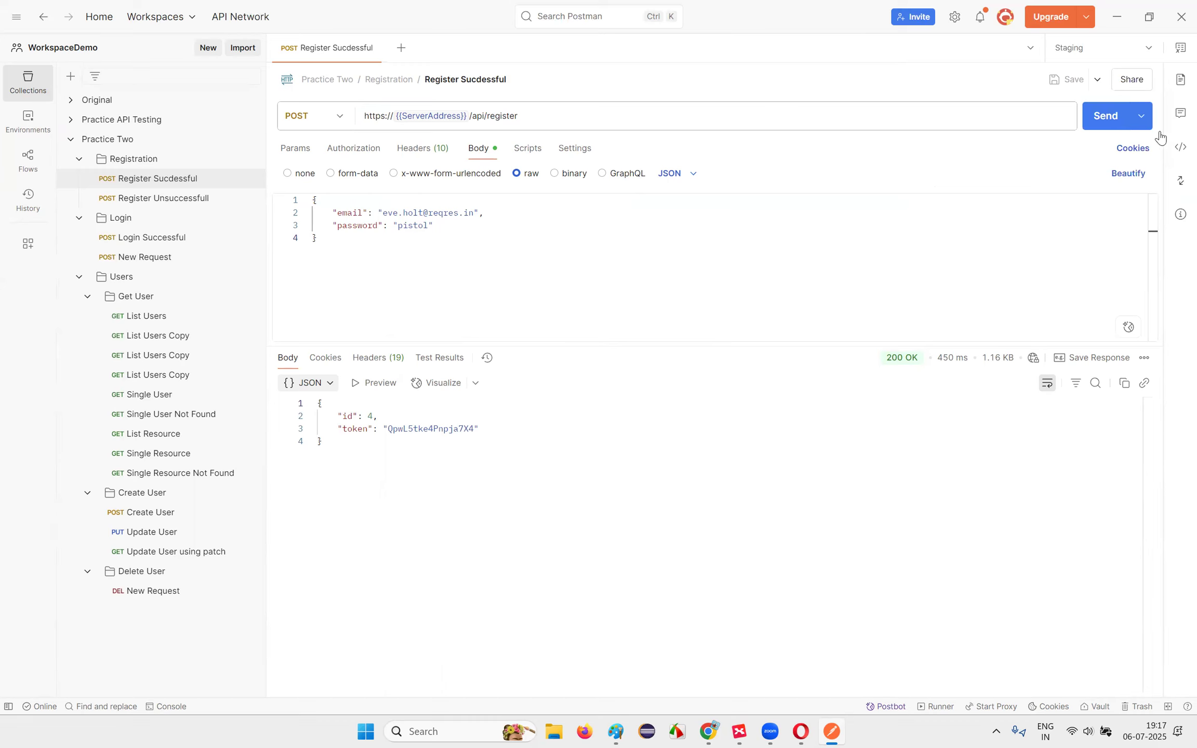
click(1097, 123)
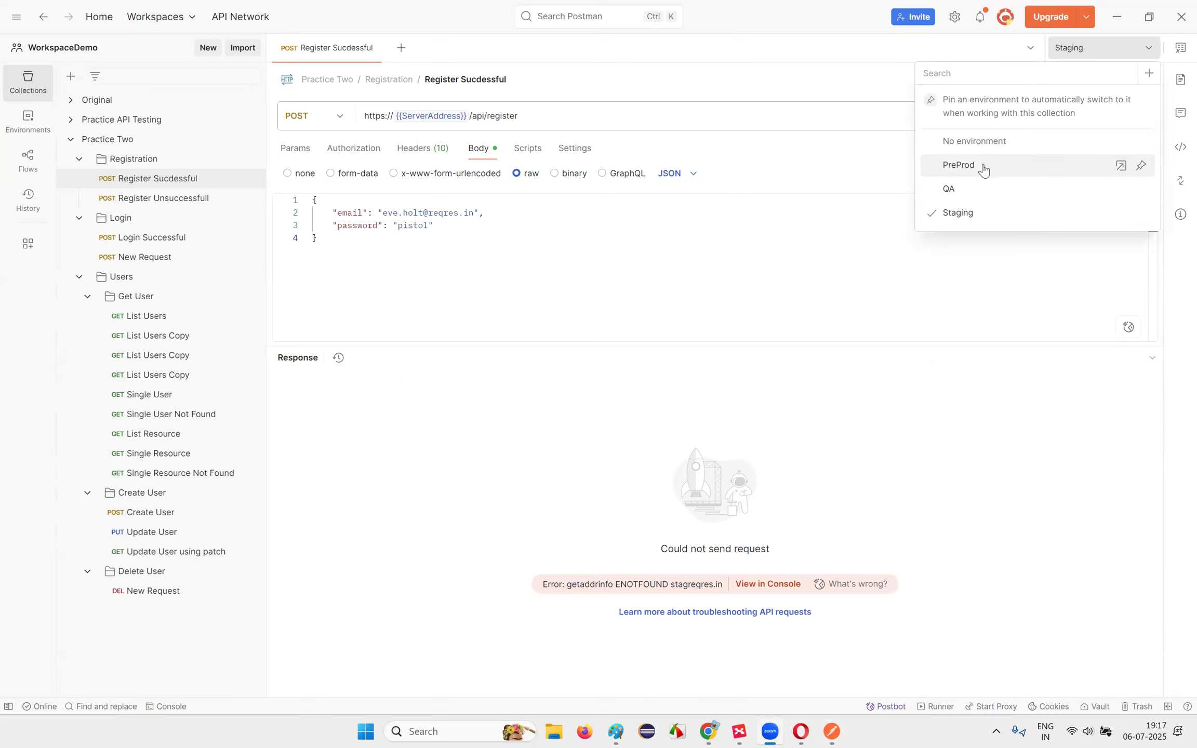
Step: Make QA the active environment again for the register request
click(966, 197)
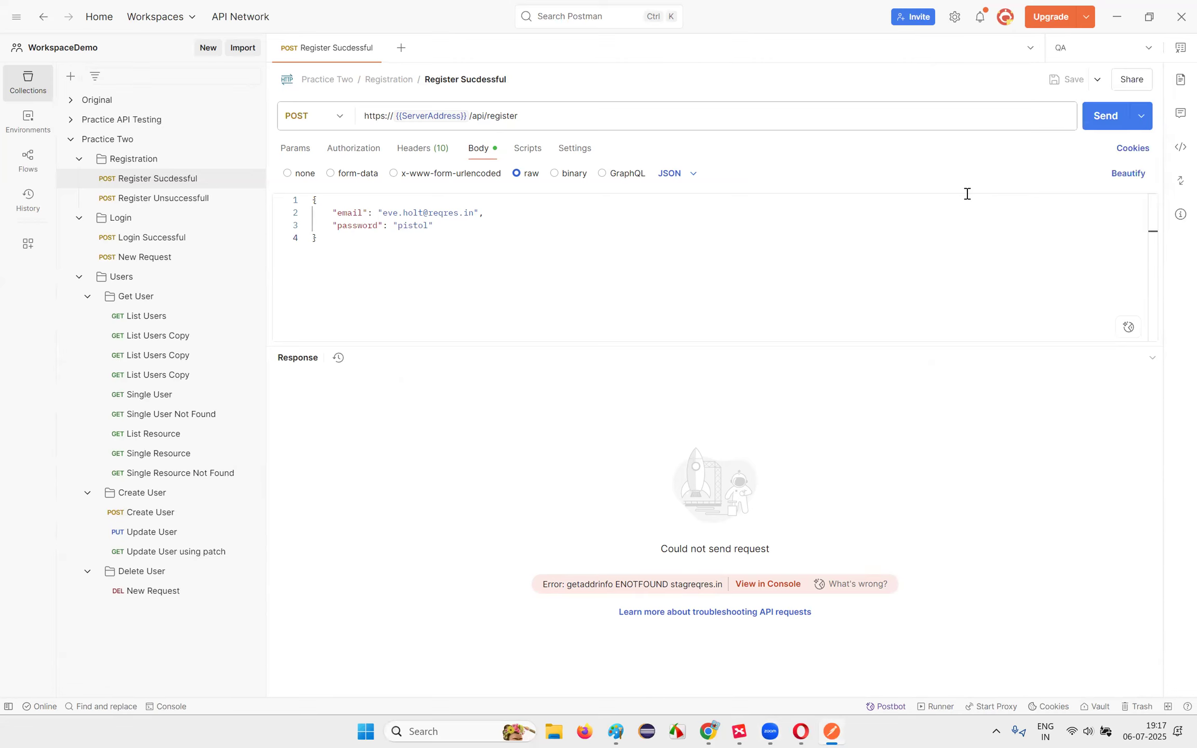
click(755, 270)
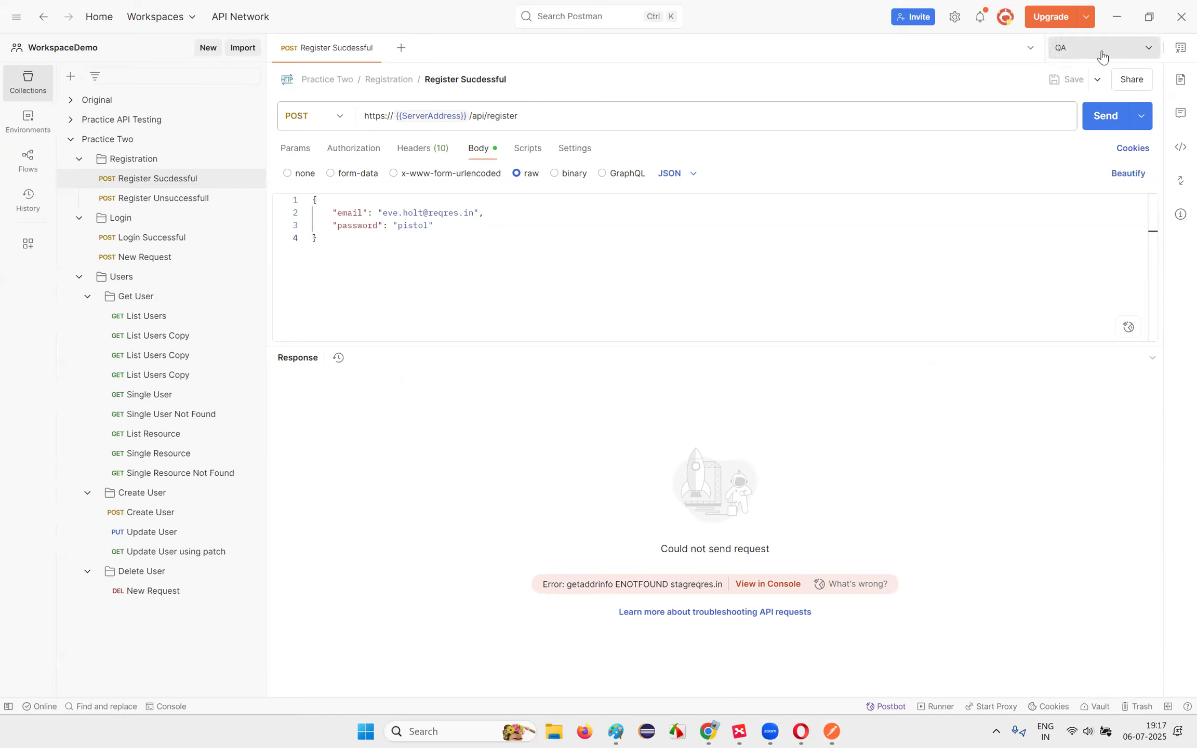
mouse_move(453, 118)
click(1081, 115)
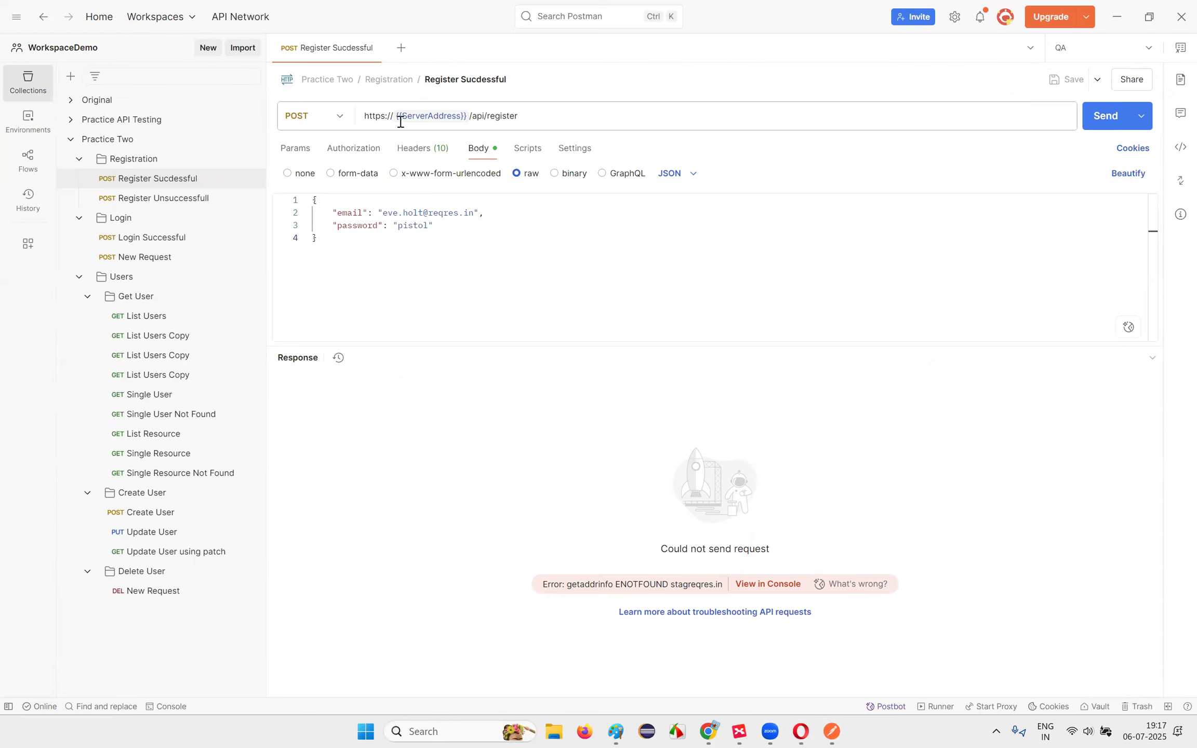
click(1112, 52)
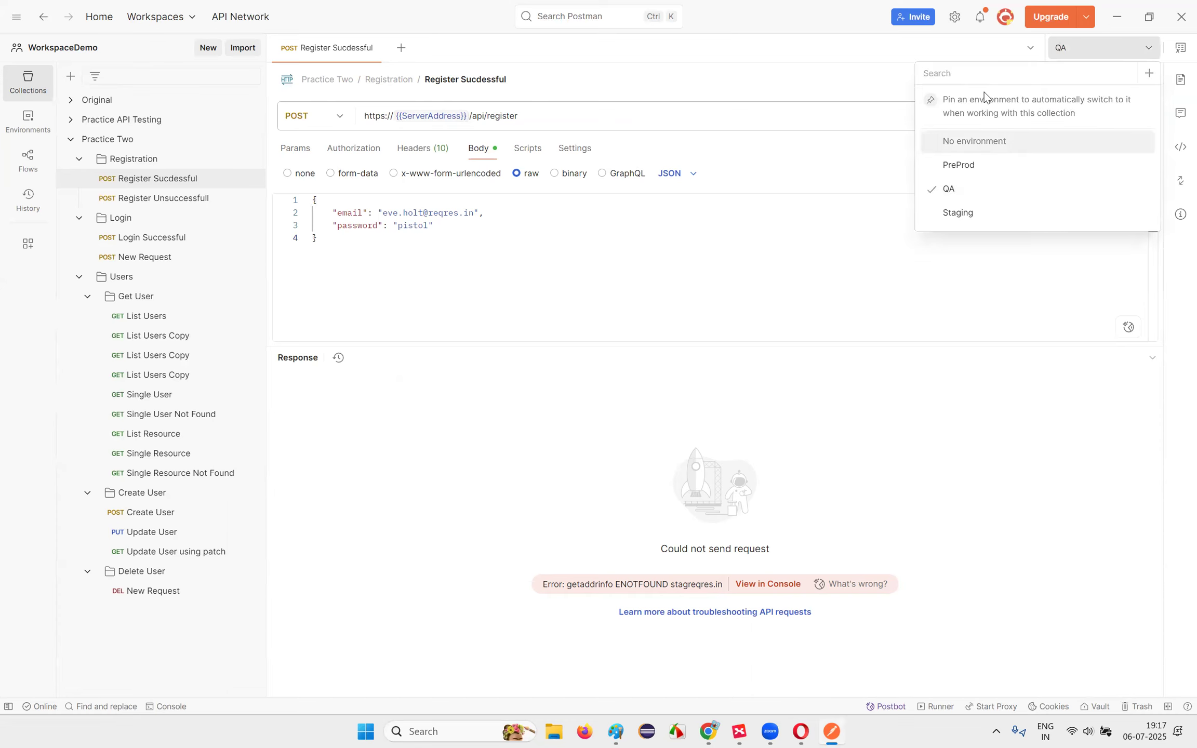
click(739, 277)
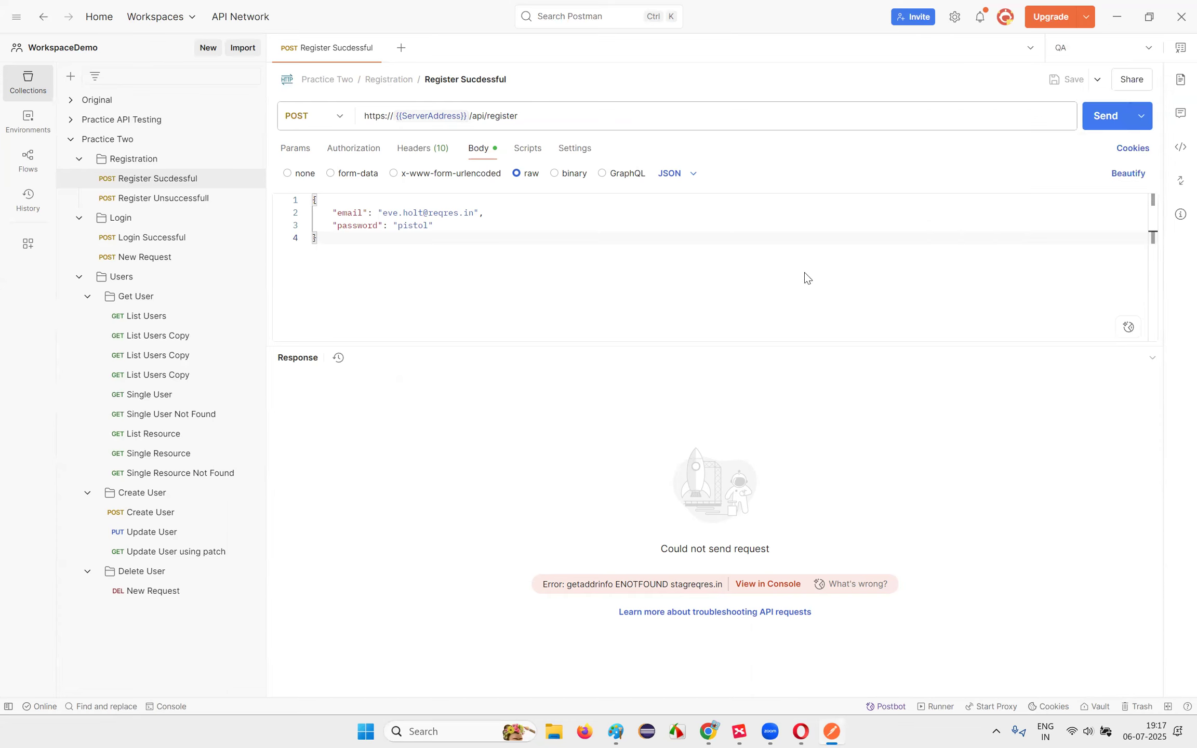
Step: Review the Environments topic in the XMind mind map, then return to Postman
click(751, 732)
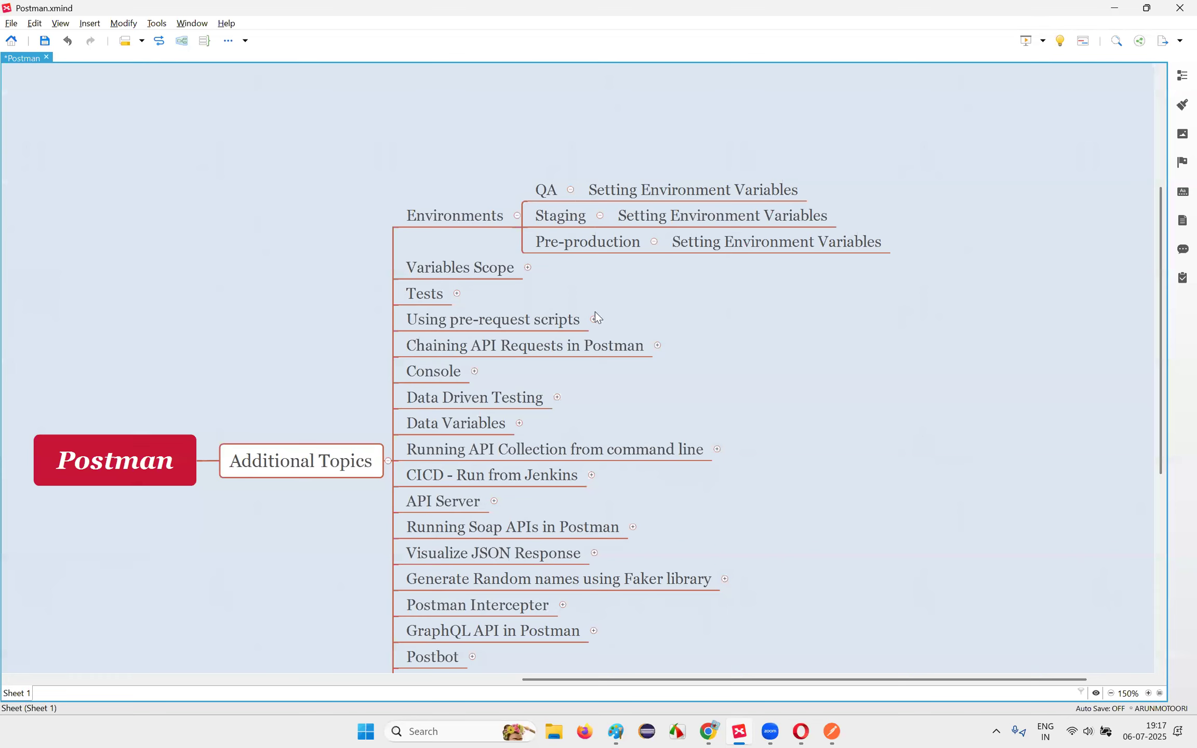
click(452, 216)
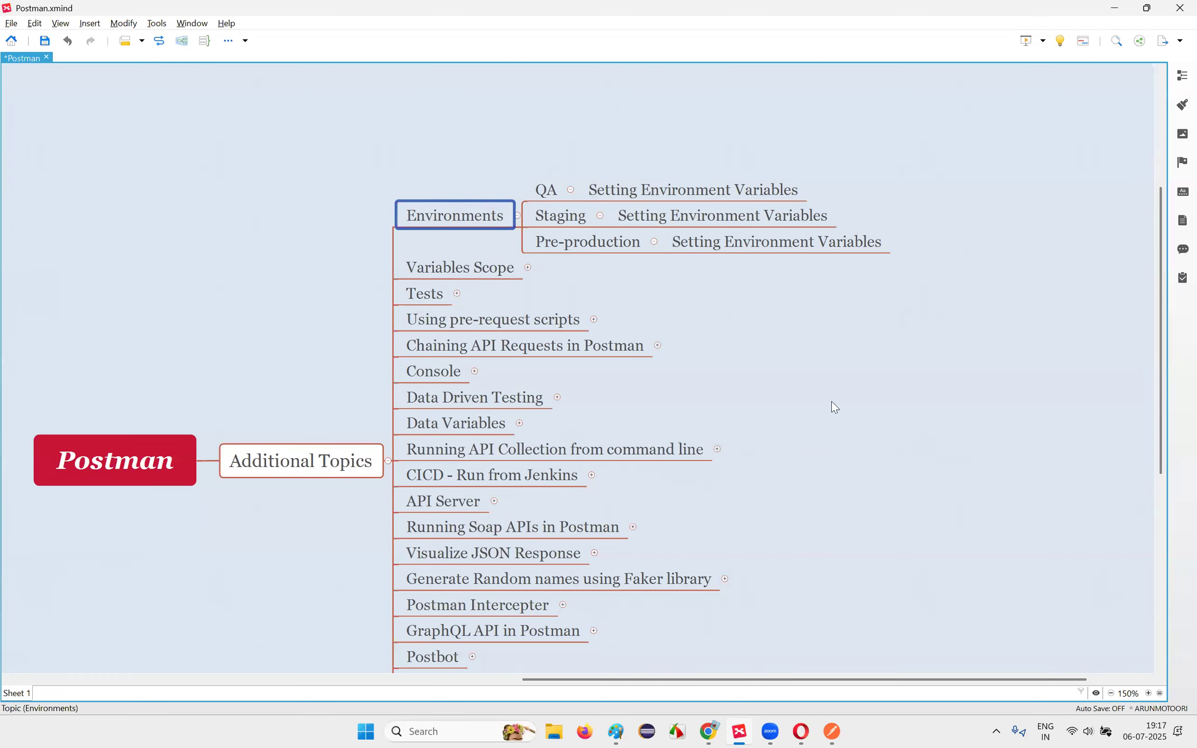
scroll(832, 407, down, 3)
scroll(819, 524, up, 3)
click(832, 732)
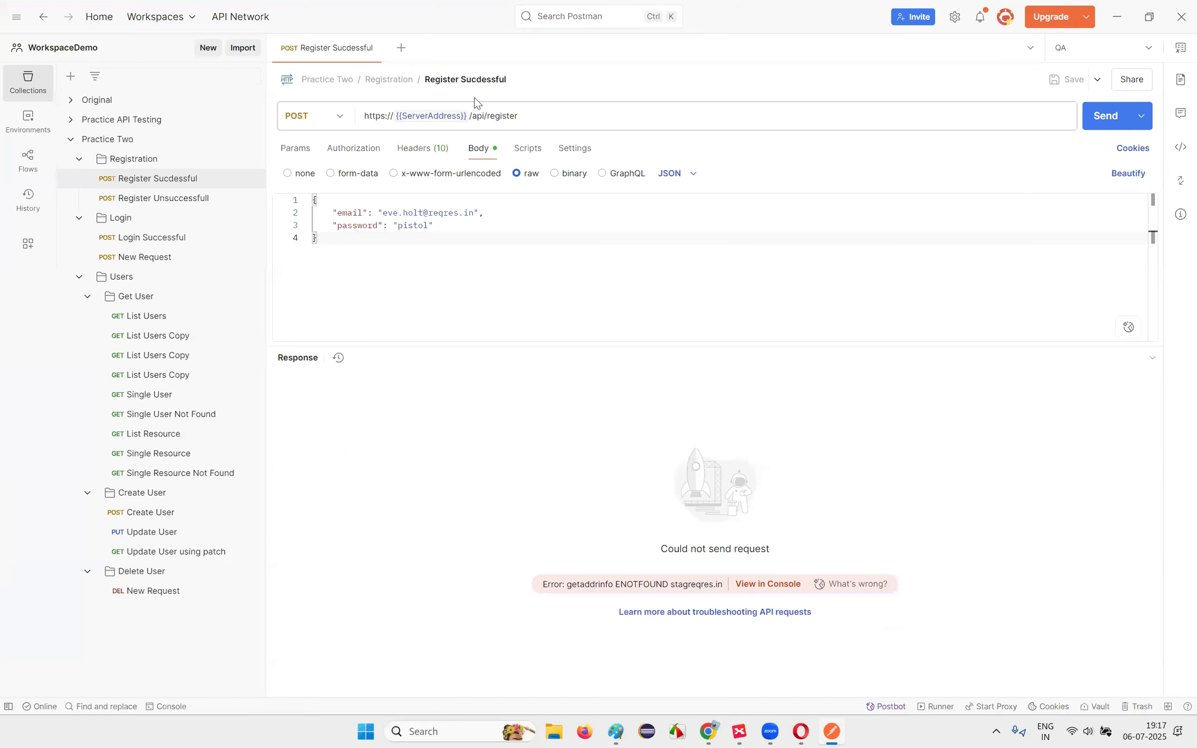
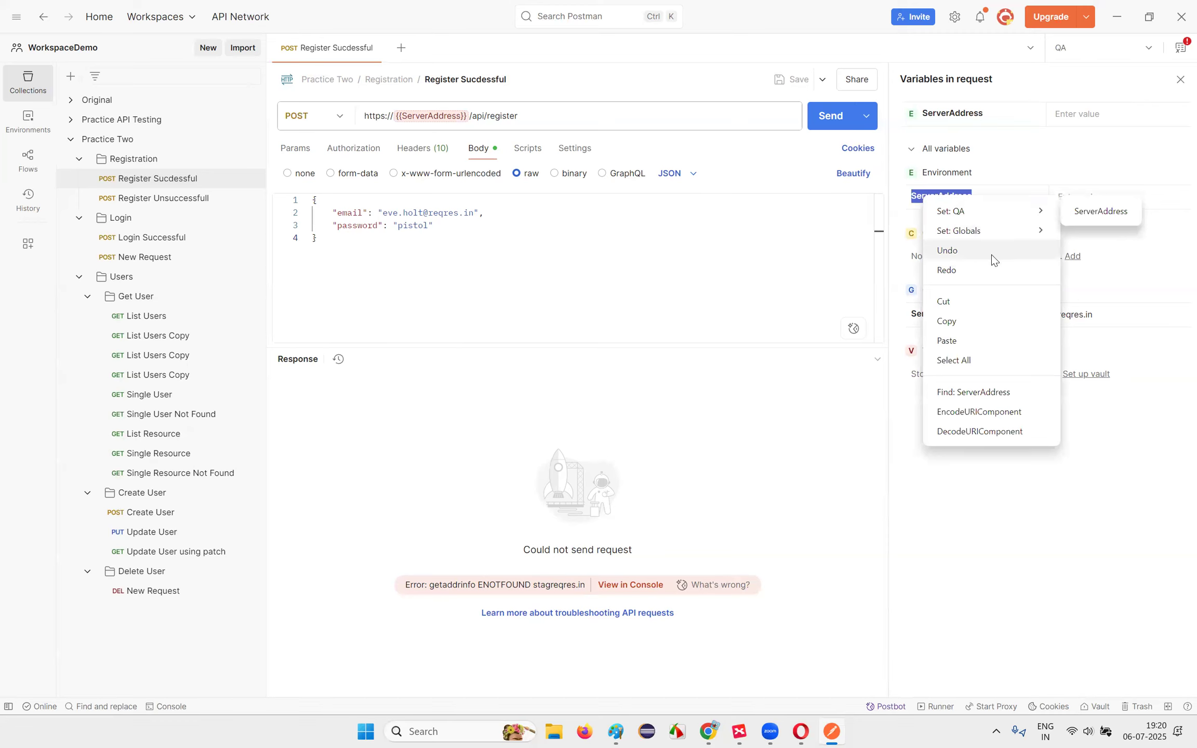
Step: Switch the environment to No environment and then back to QA
click(711, 283)
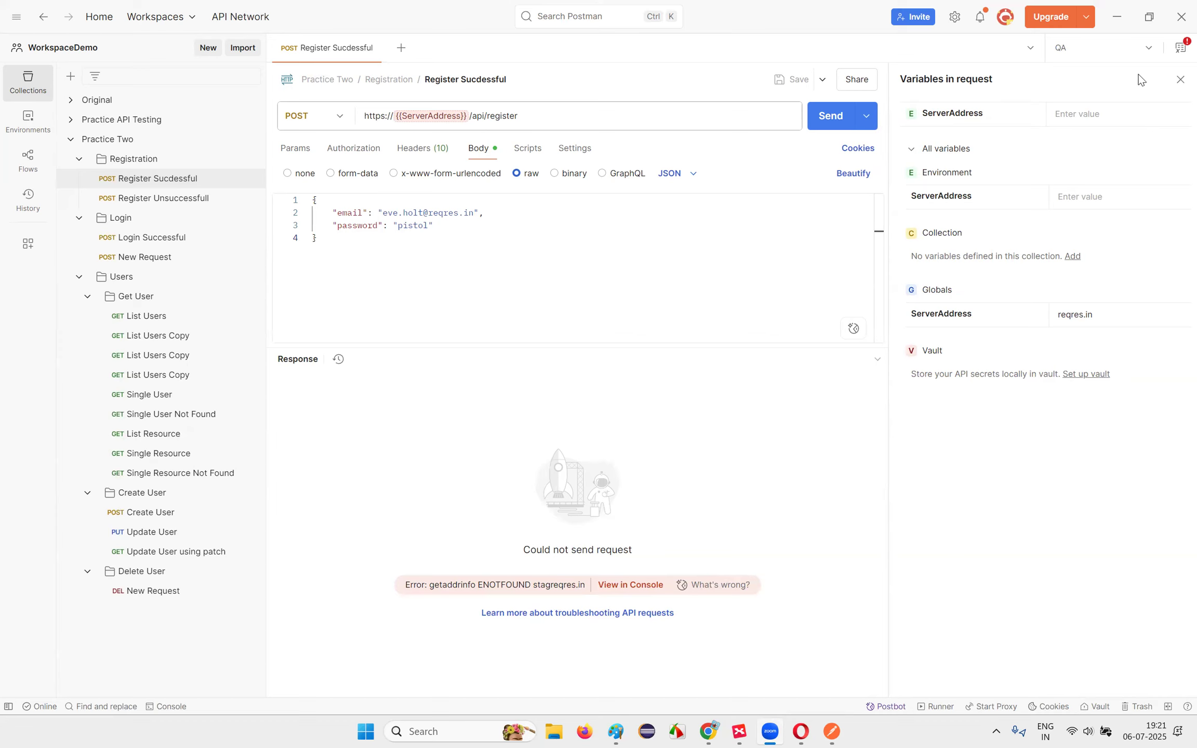
click(1141, 52)
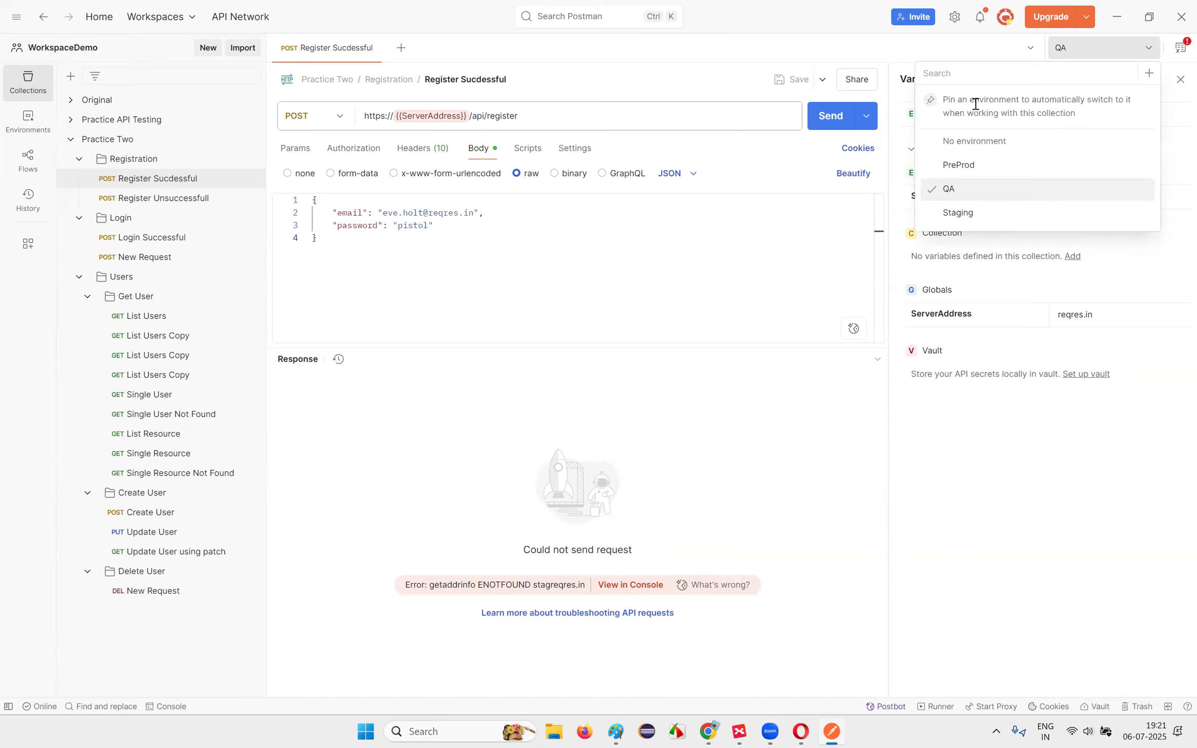
click(974, 141)
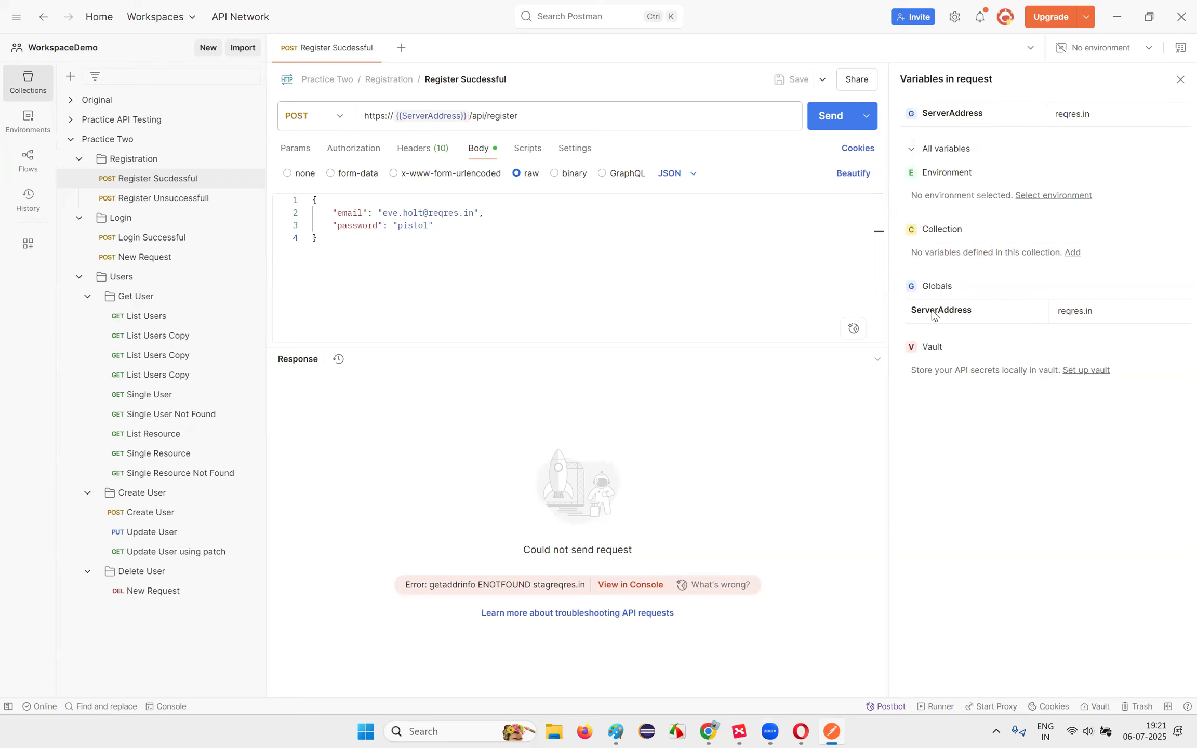
click(1143, 52)
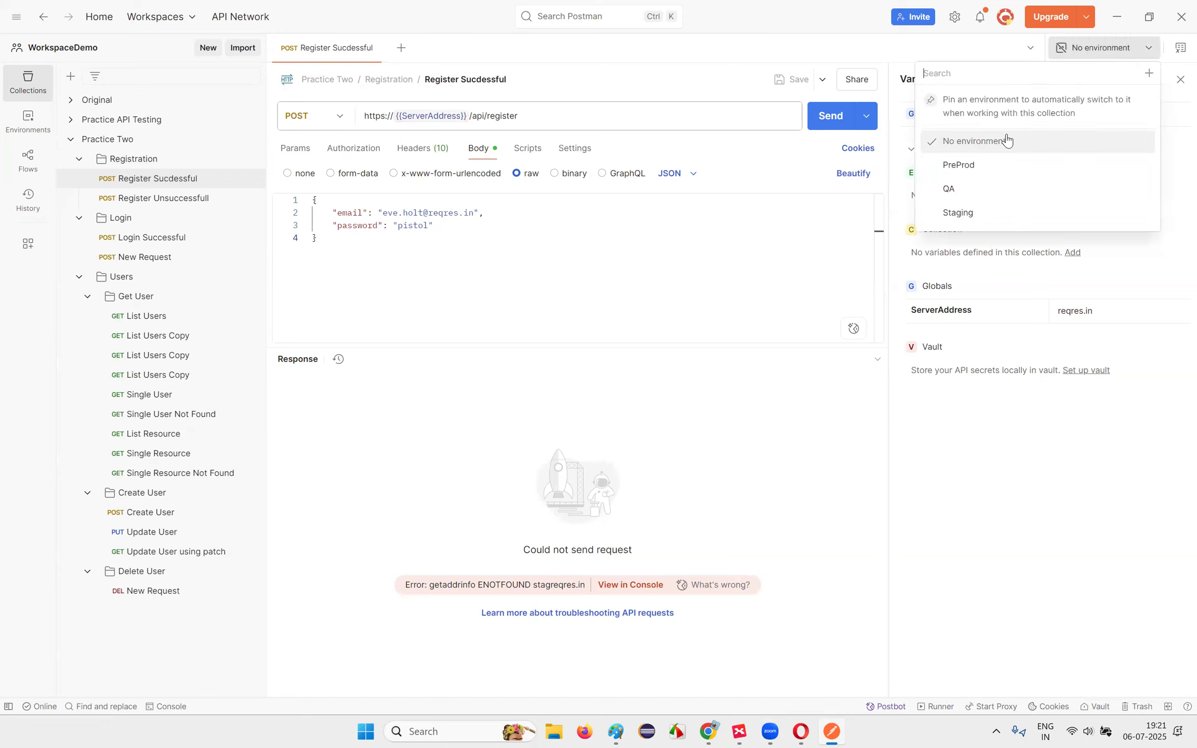
click(985, 189)
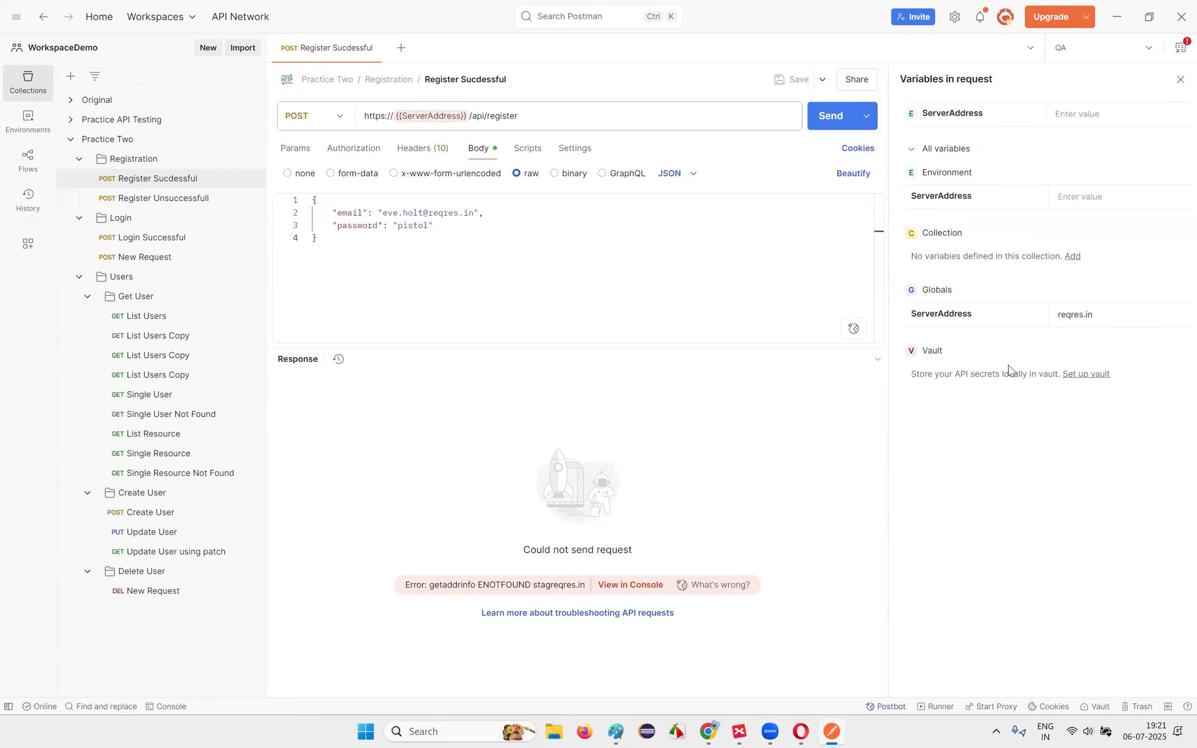
Step: Reopen the request's variables panel: ServerAddress is empty in QA and reqres.in in Globals
click(1026, 148)
click(1025, 151)
click(1180, 54)
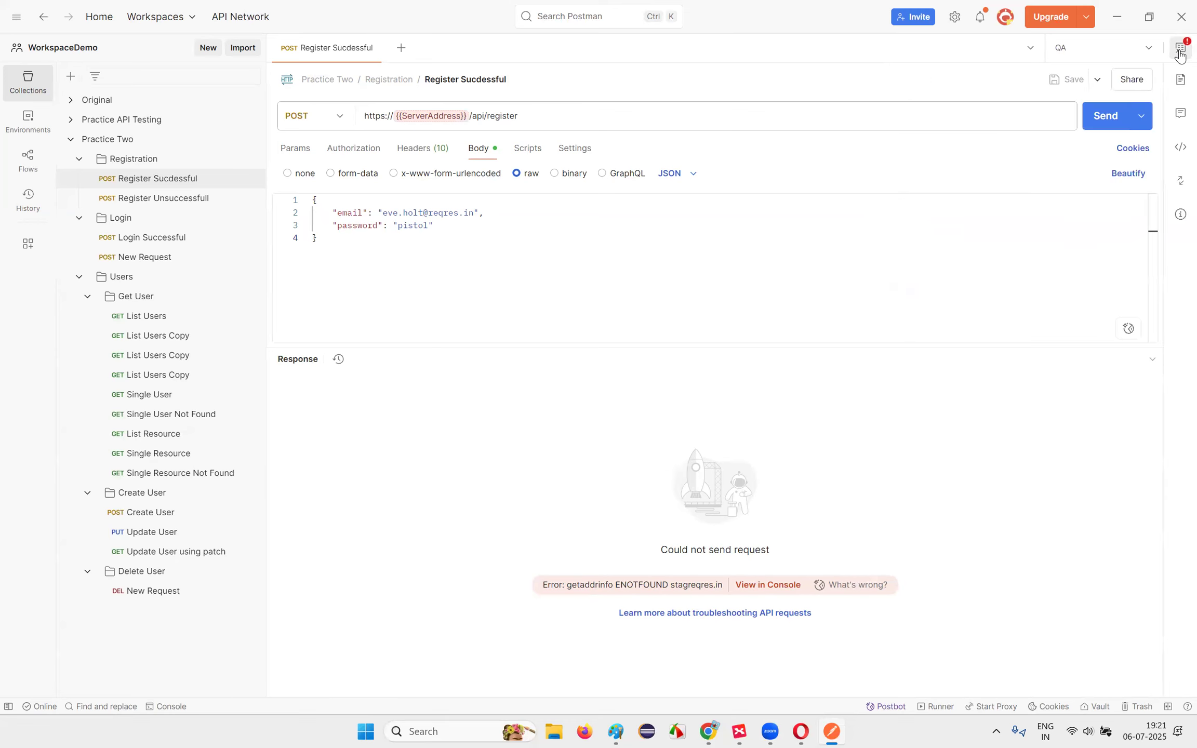
click(1181, 80)
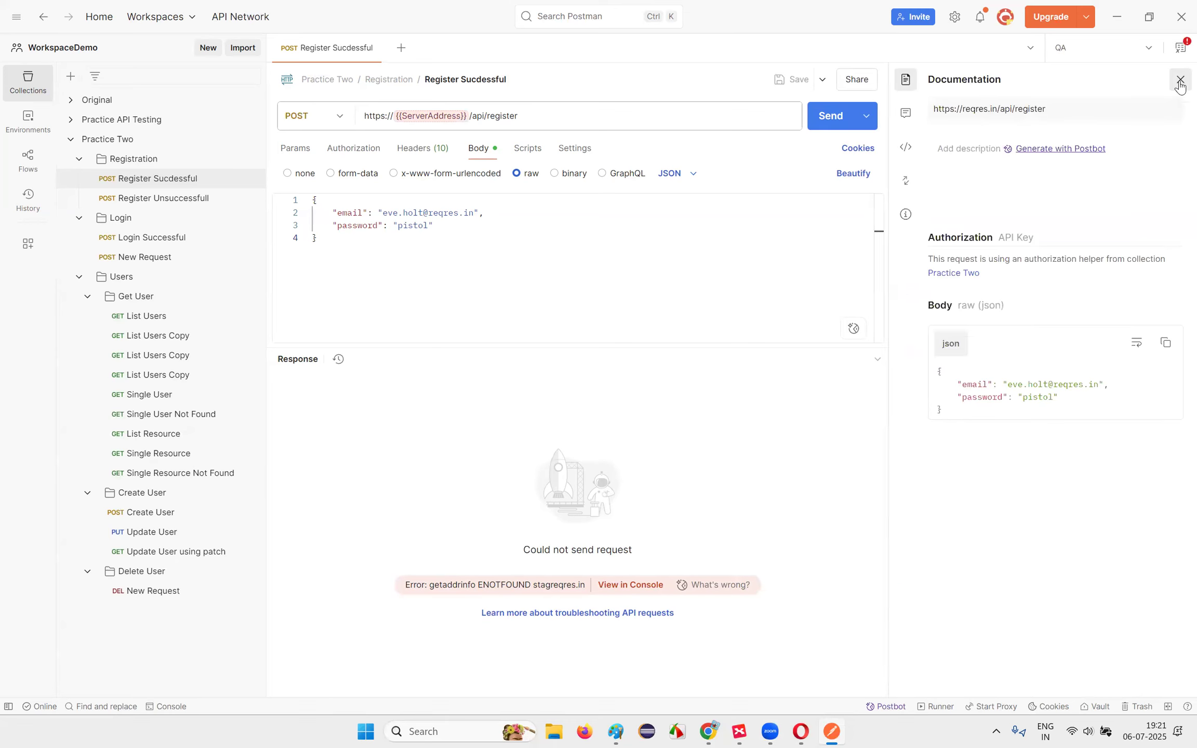
click(1180, 83)
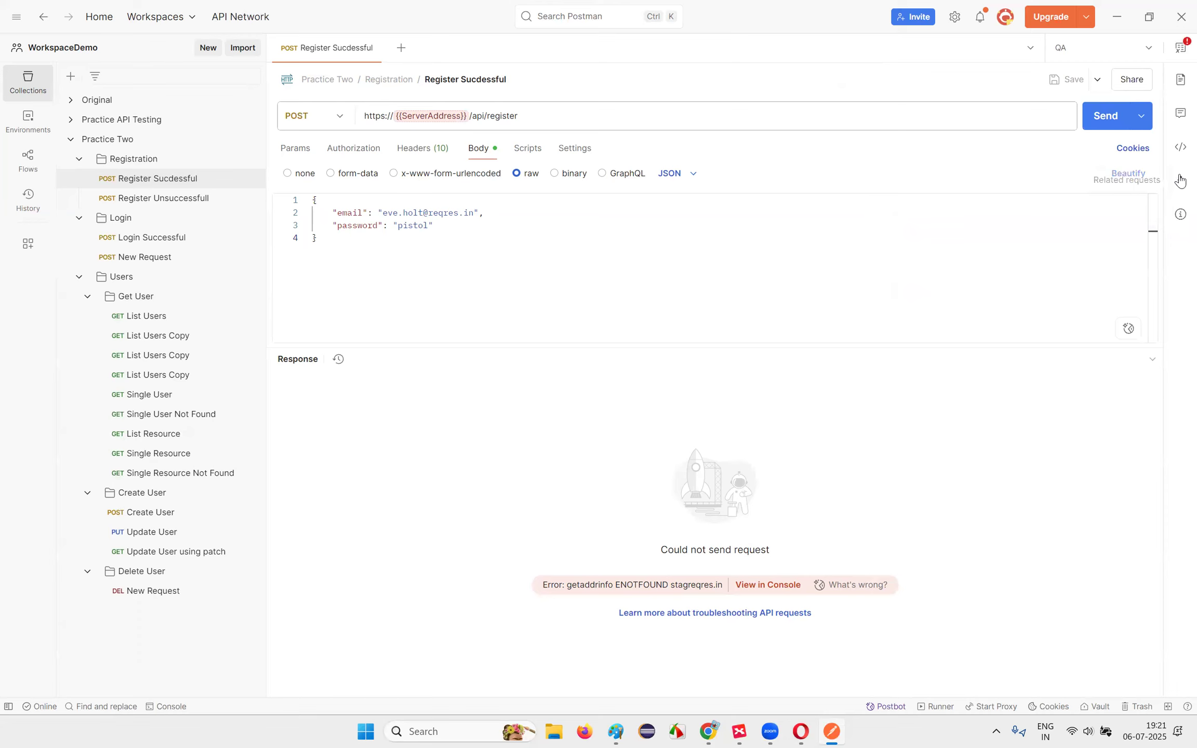
click(1180, 48)
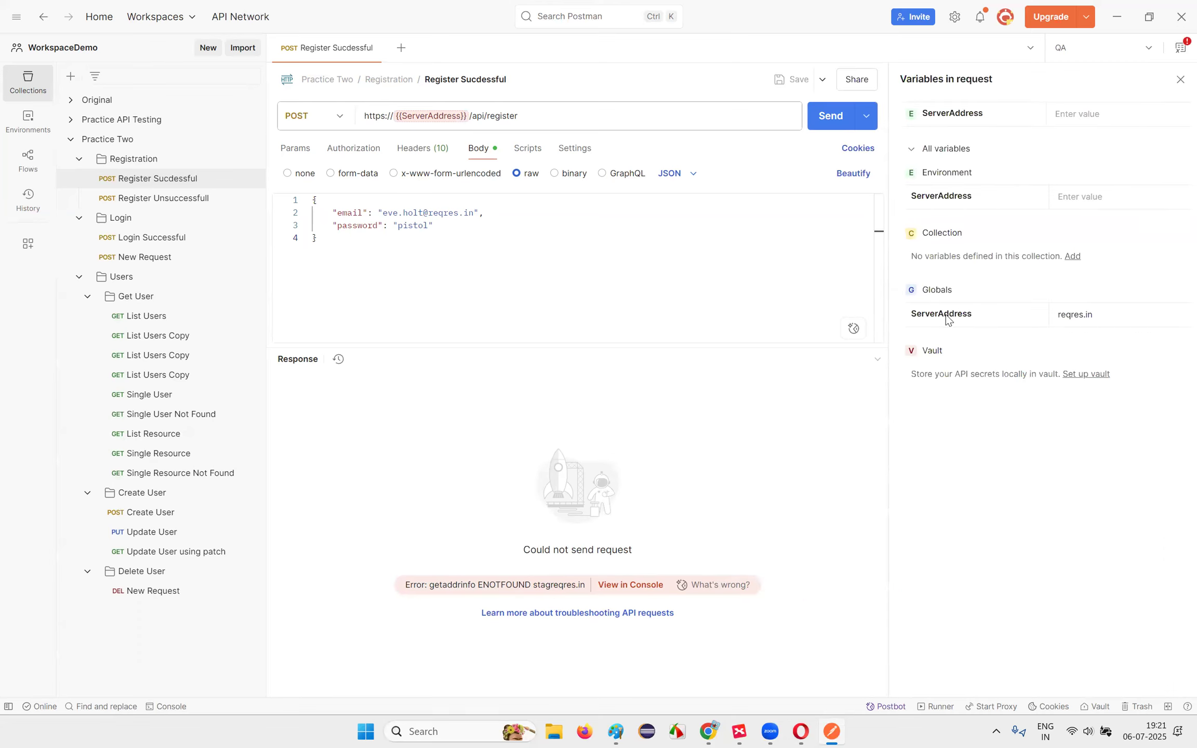
Step: Disable and delete the ServerAddress variable from Globals
click(941, 294)
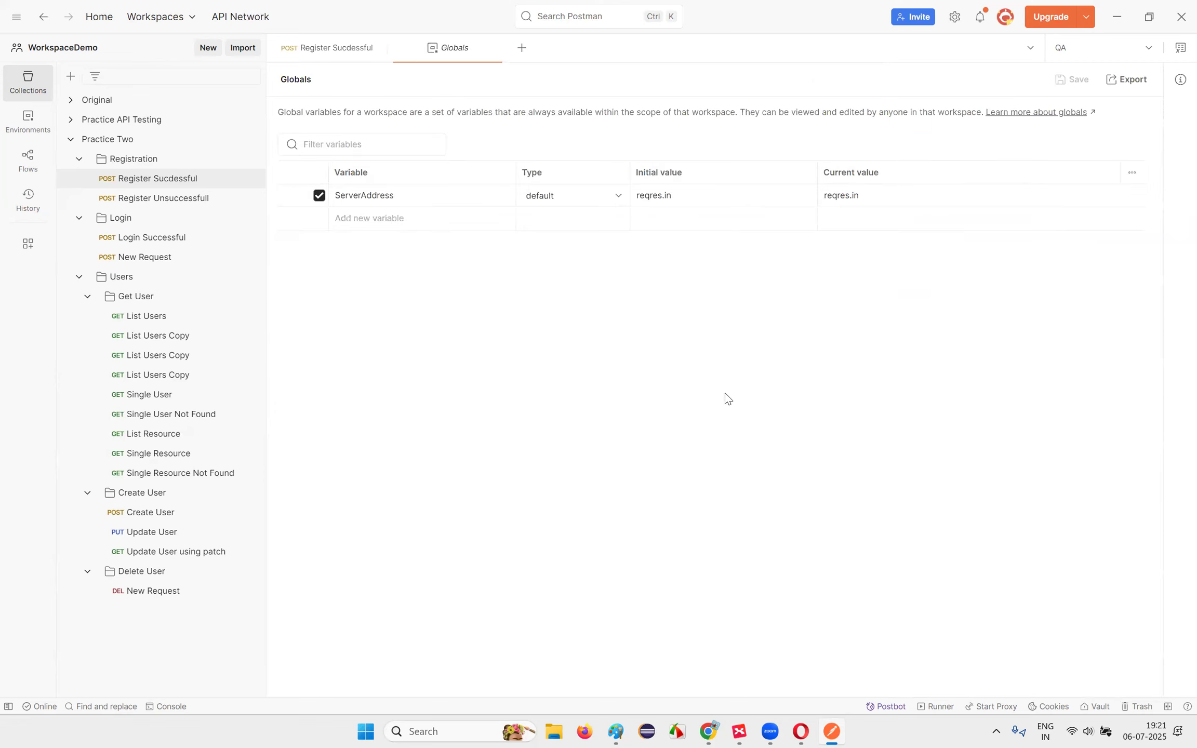
click(319, 197)
click(1119, 197)
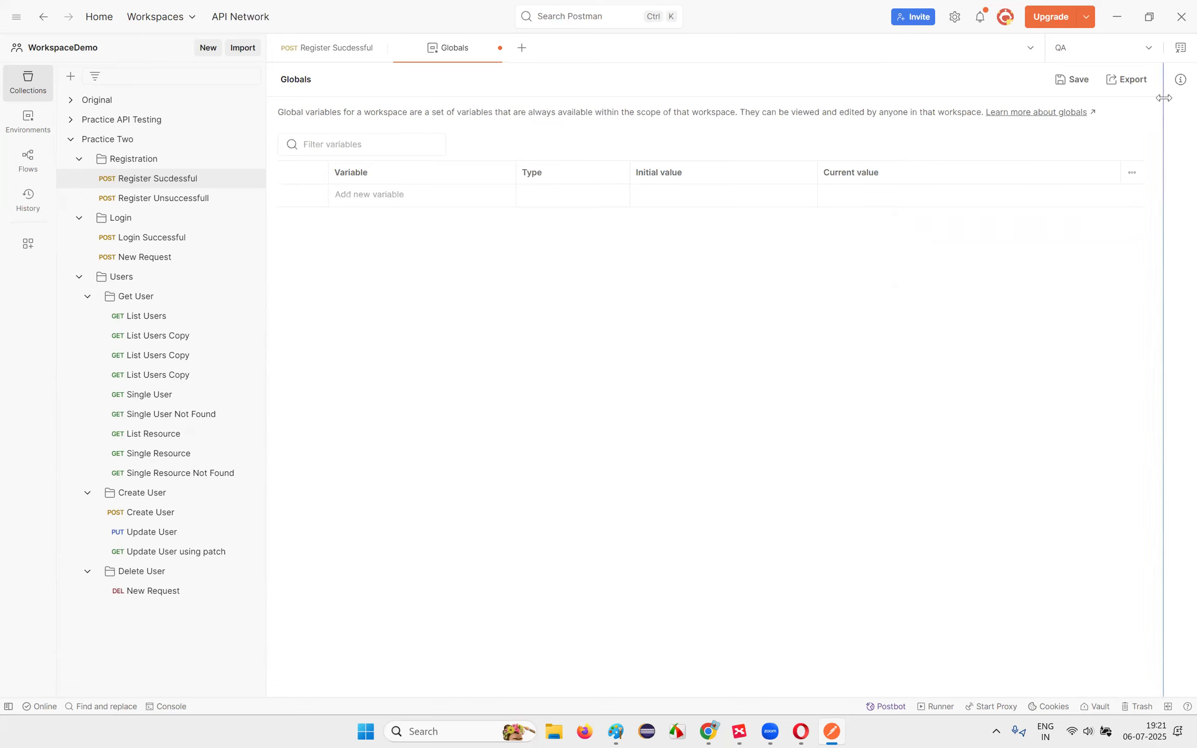
Step: Make PreProd the active environment
click(1179, 51)
click(1084, 52)
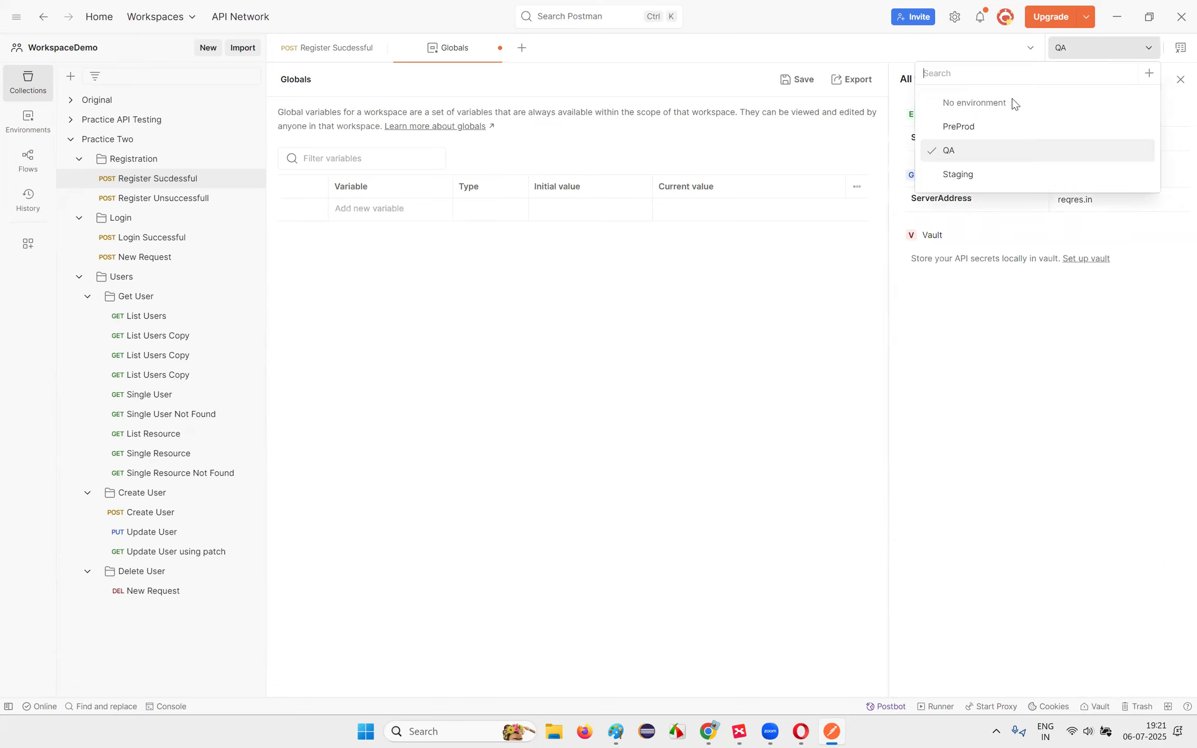
click(968, 129)
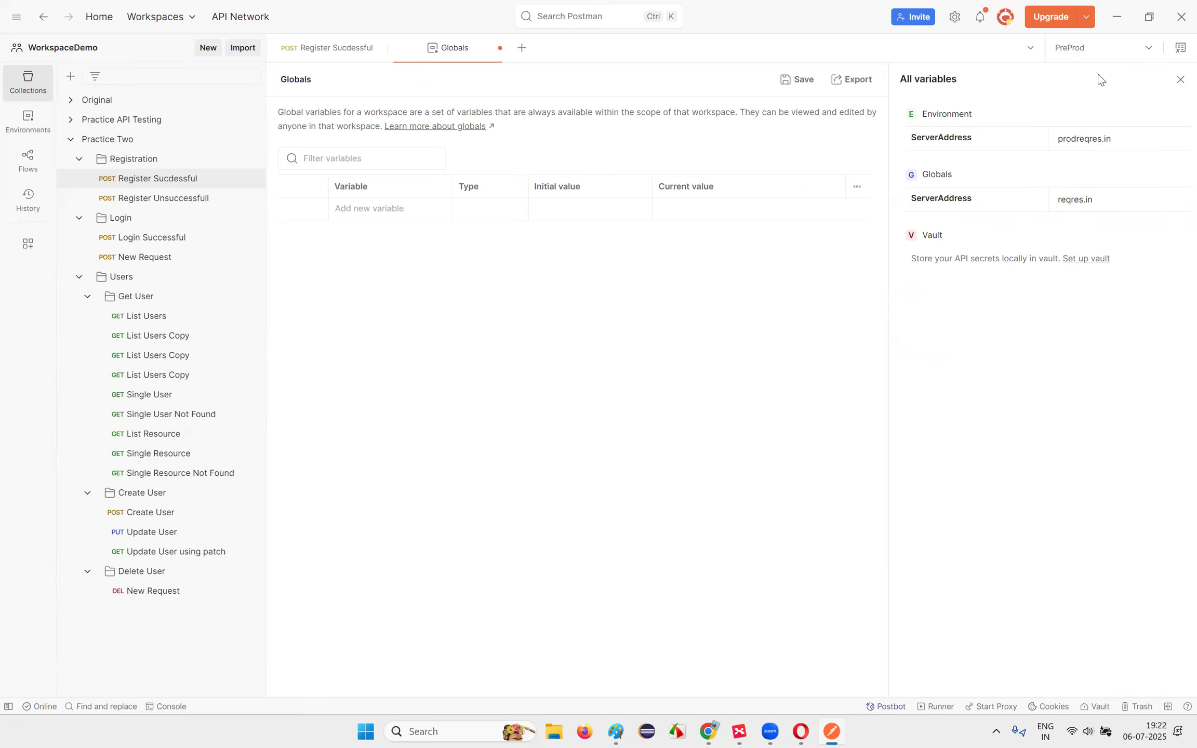
click(1178, 54)
click(1177, 53)
click(1100, 53)
click(1179, 51)
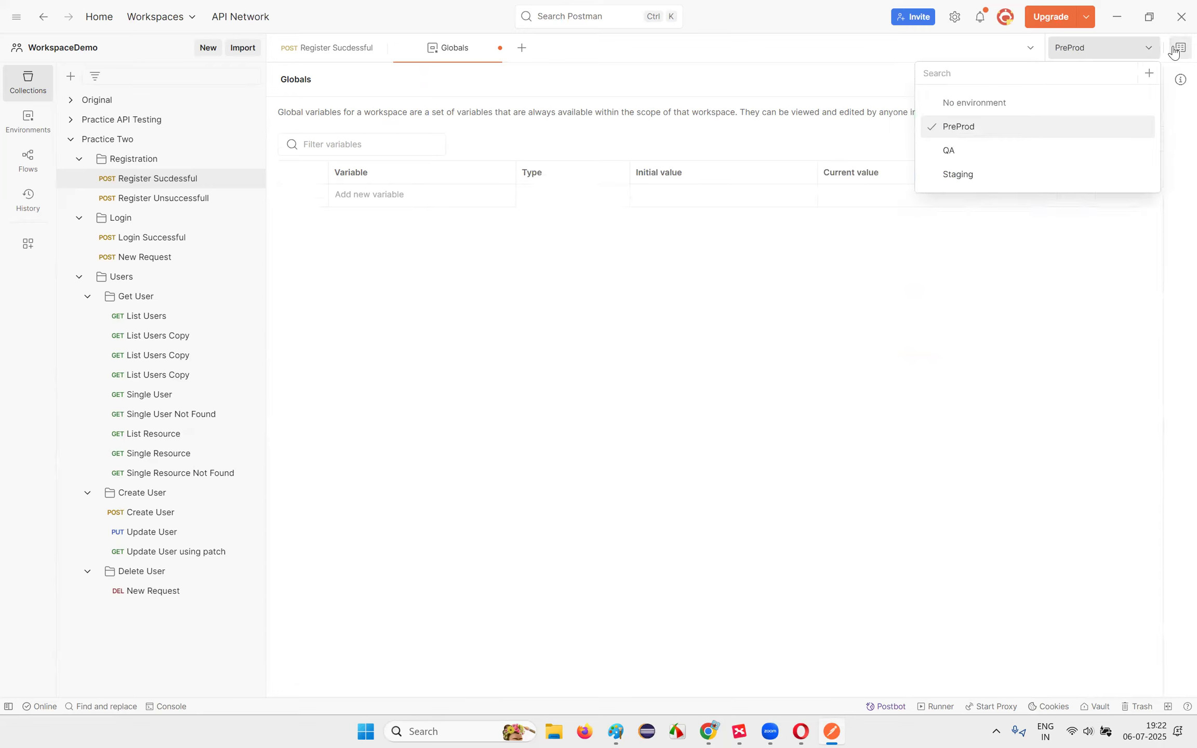
click(1070, 49)
click(993, 133)
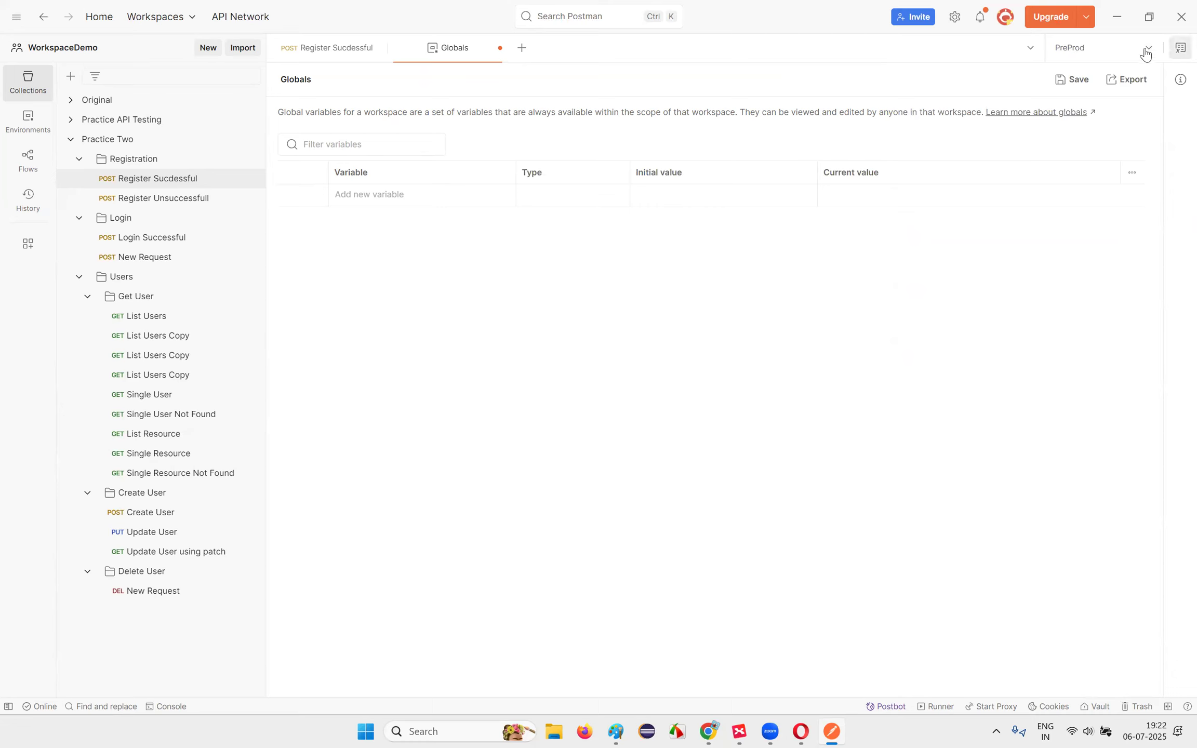
Step: Open the PreProd environment from All variables and delete its ServerAddress row
click(1180, 49)
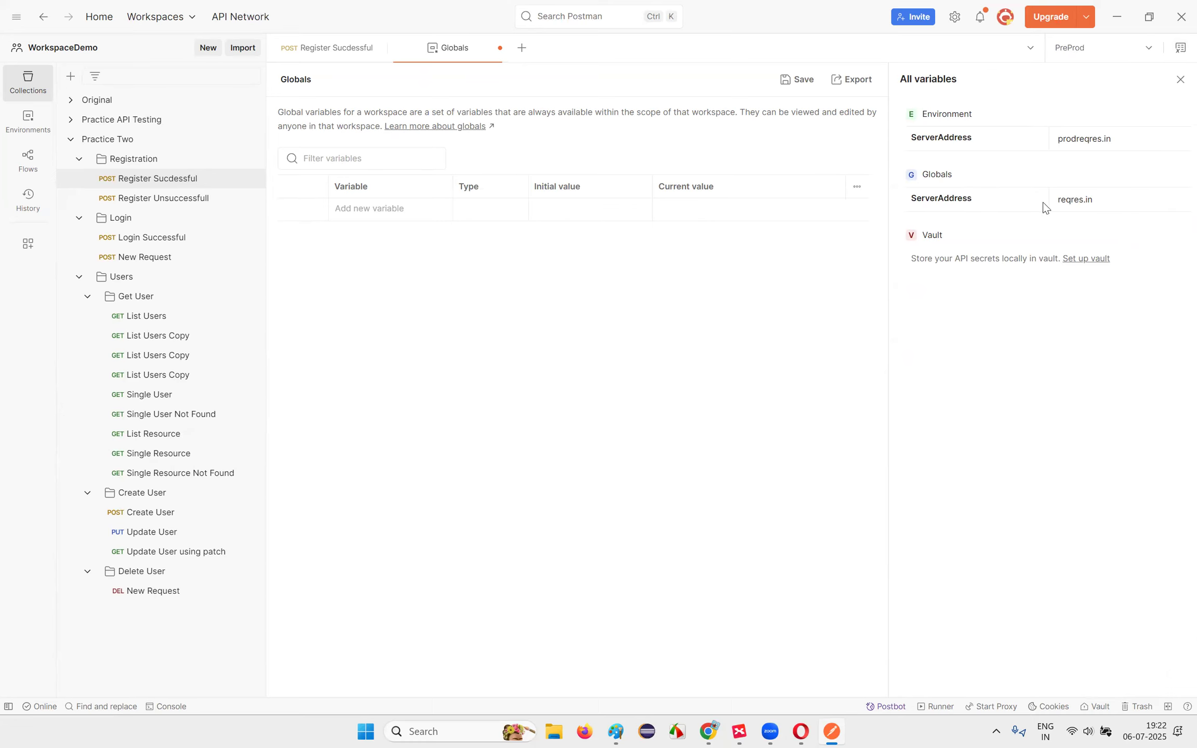
key(ctrl+a)
click(988, 145)
click(1181, 50)
click(1180, 51)
click(947, 115)
click(1116, 160)
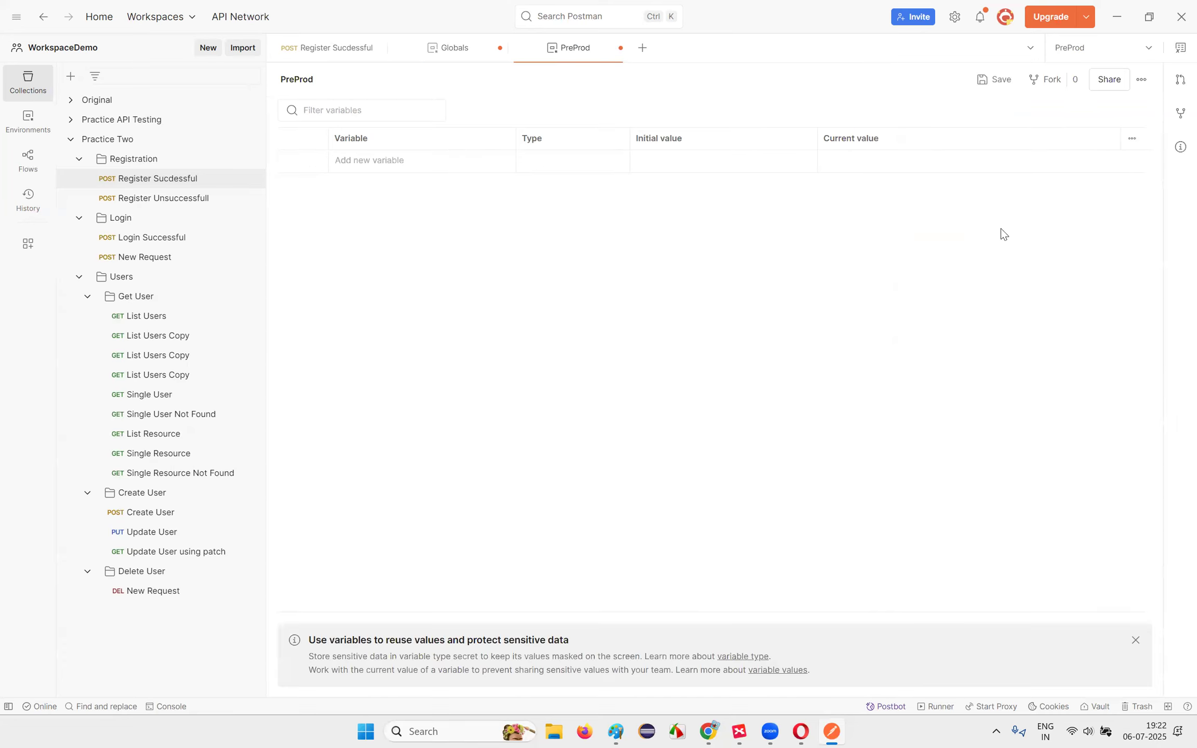
Step: Save the Globals with no variables left, after briefly viewing the Vault
click(1180, 50)
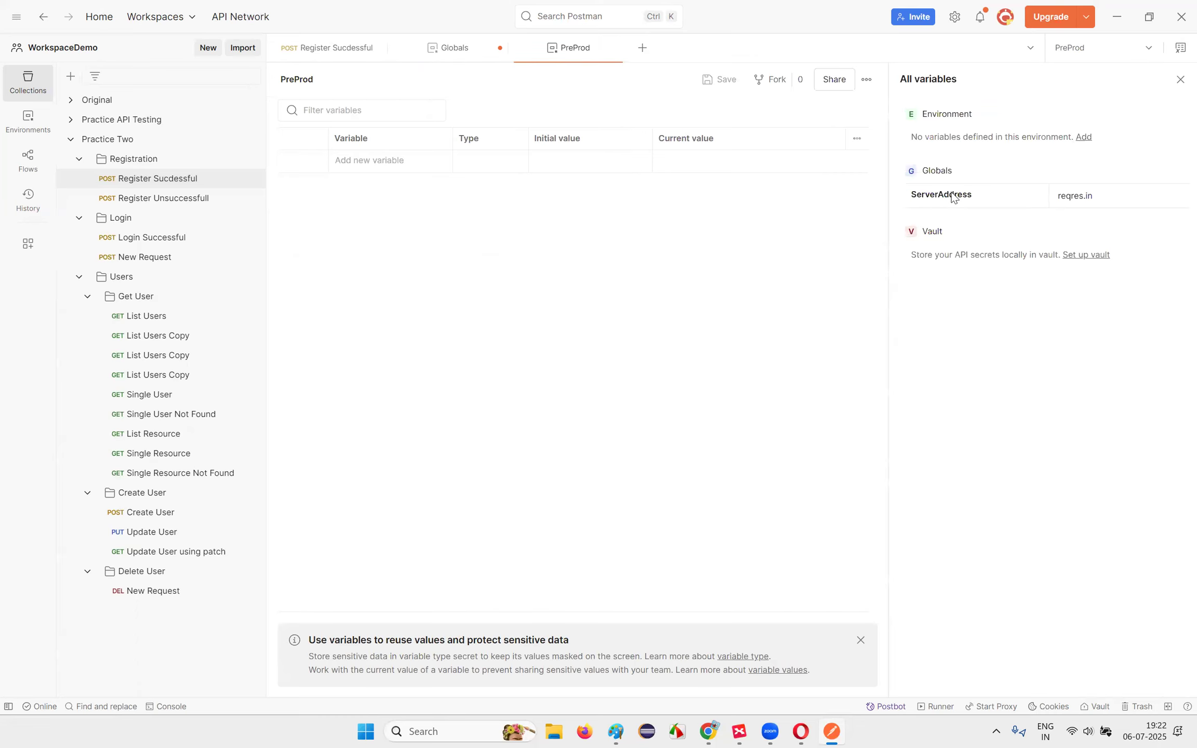
click(939, 173)
click(931, 232)
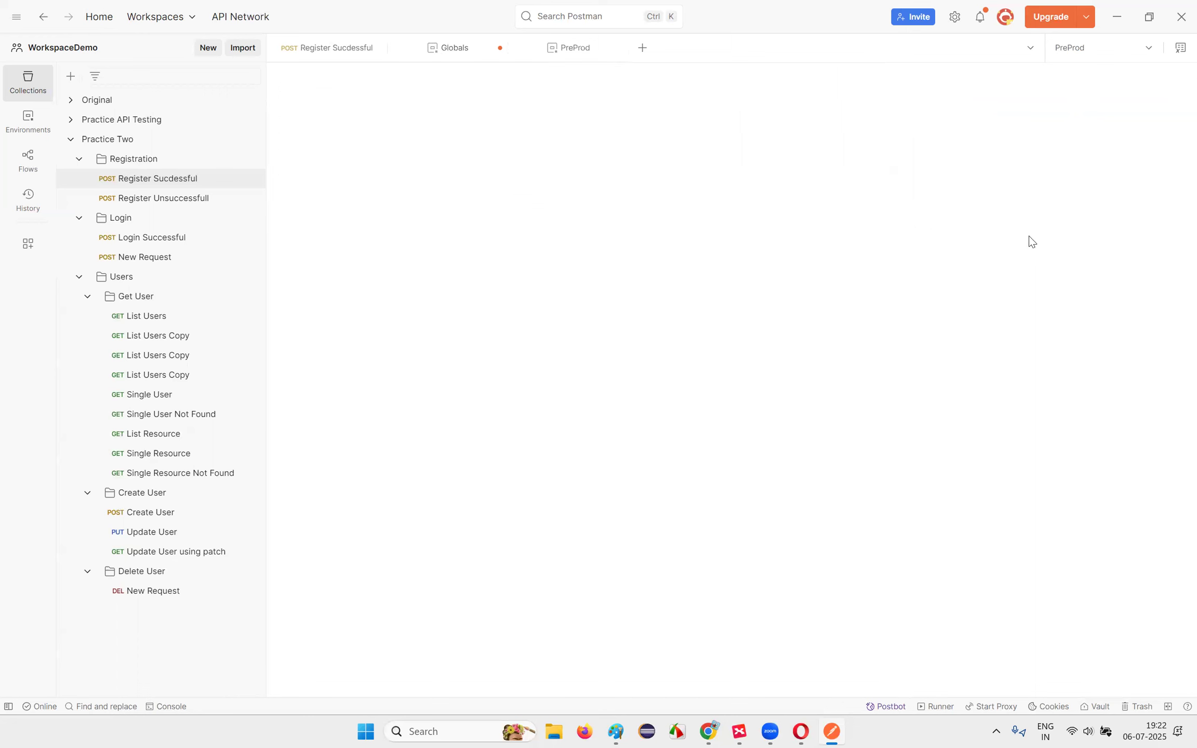
click(1179, 58)
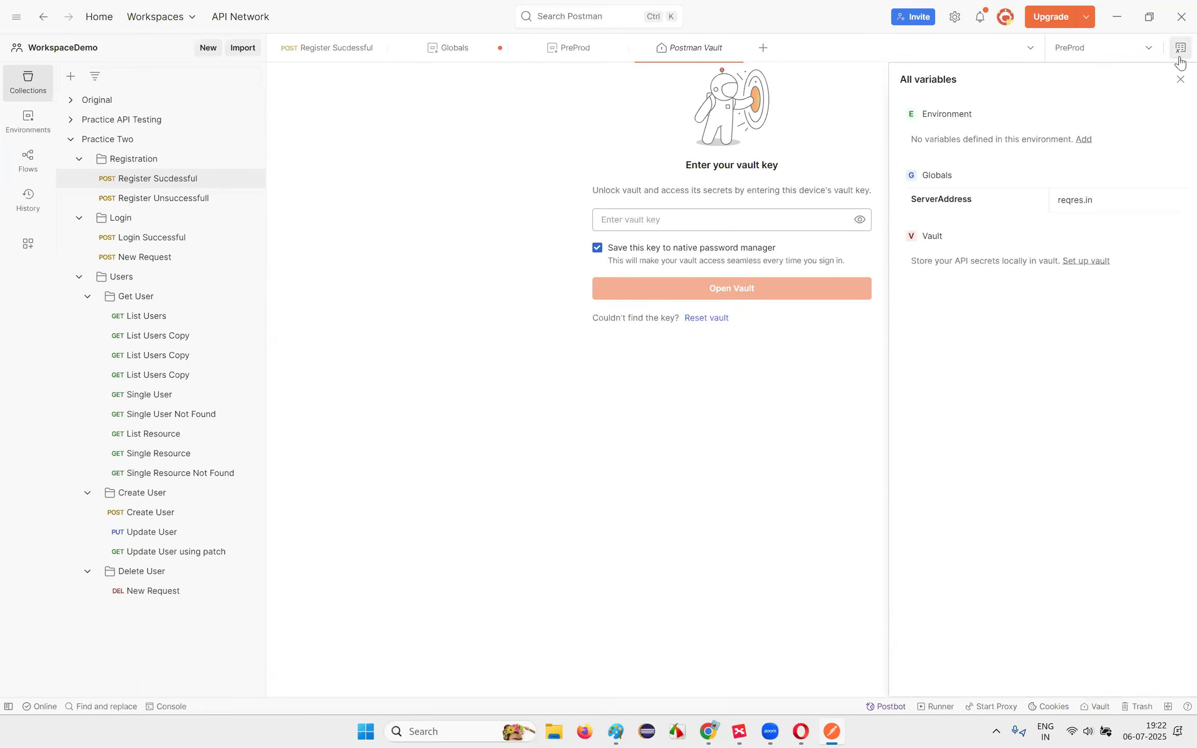
click(936, 175)
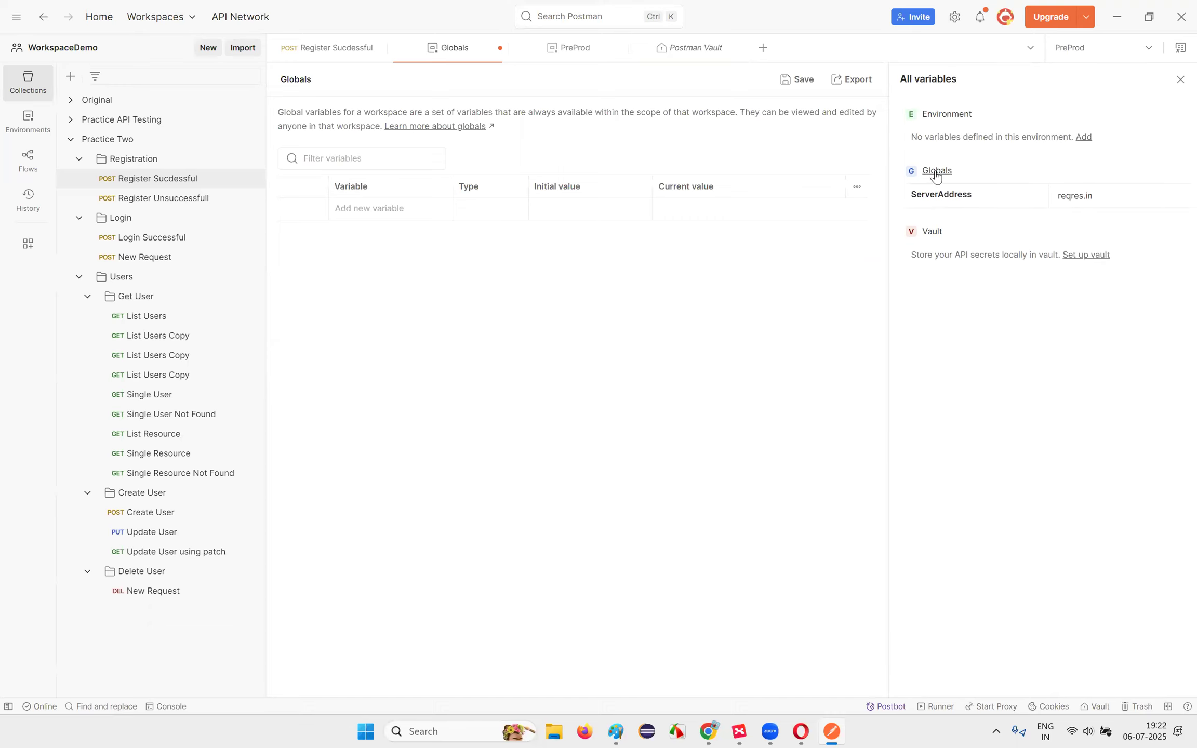
click(796, 91)
Step: Switch the active environment to QA, then to Staging
click(1180, 79)
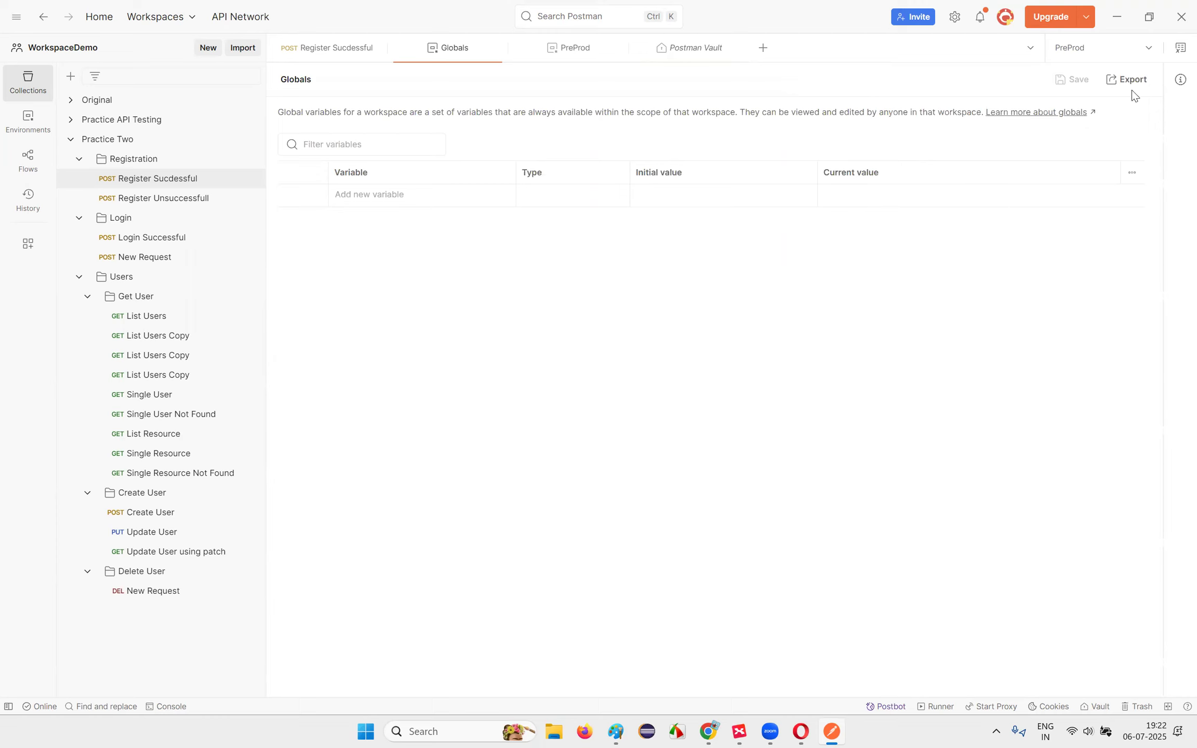
click(1120, 52)
click(985, 152)
click(1180, 48)
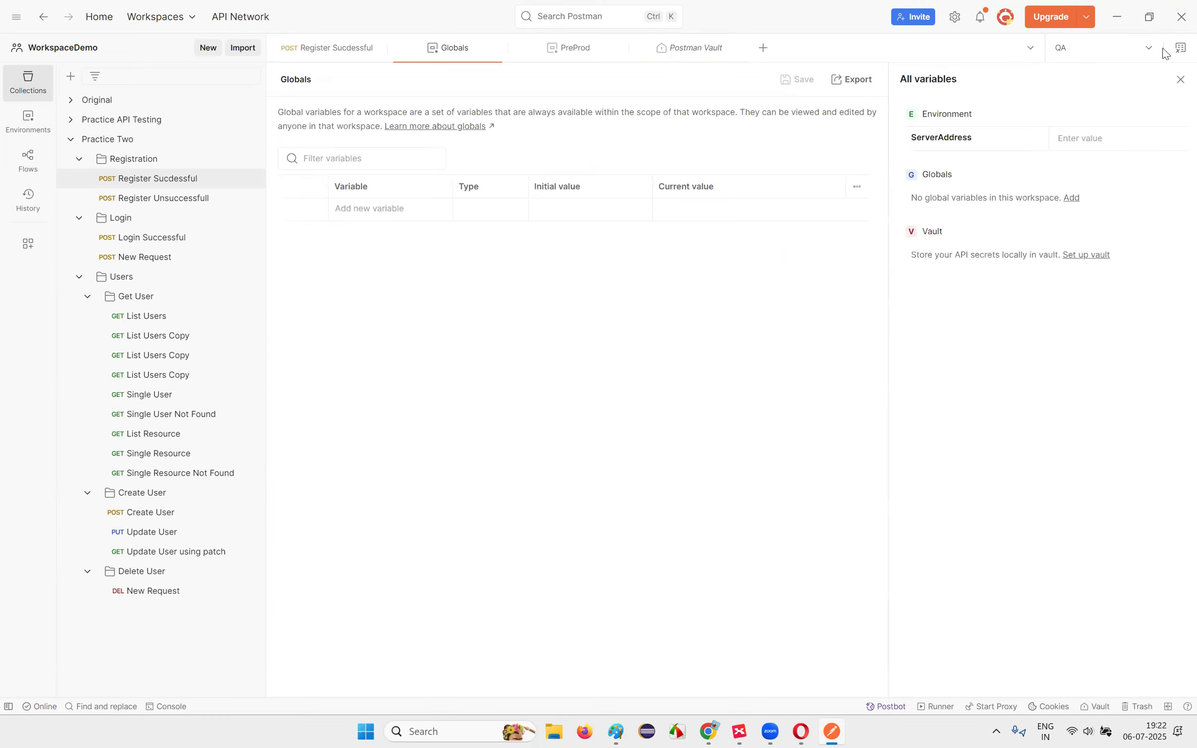
click(1101, 48)
click(983, 174)
Step: Delete ServerAddress from the Staging environment and save it
click(966, 128)
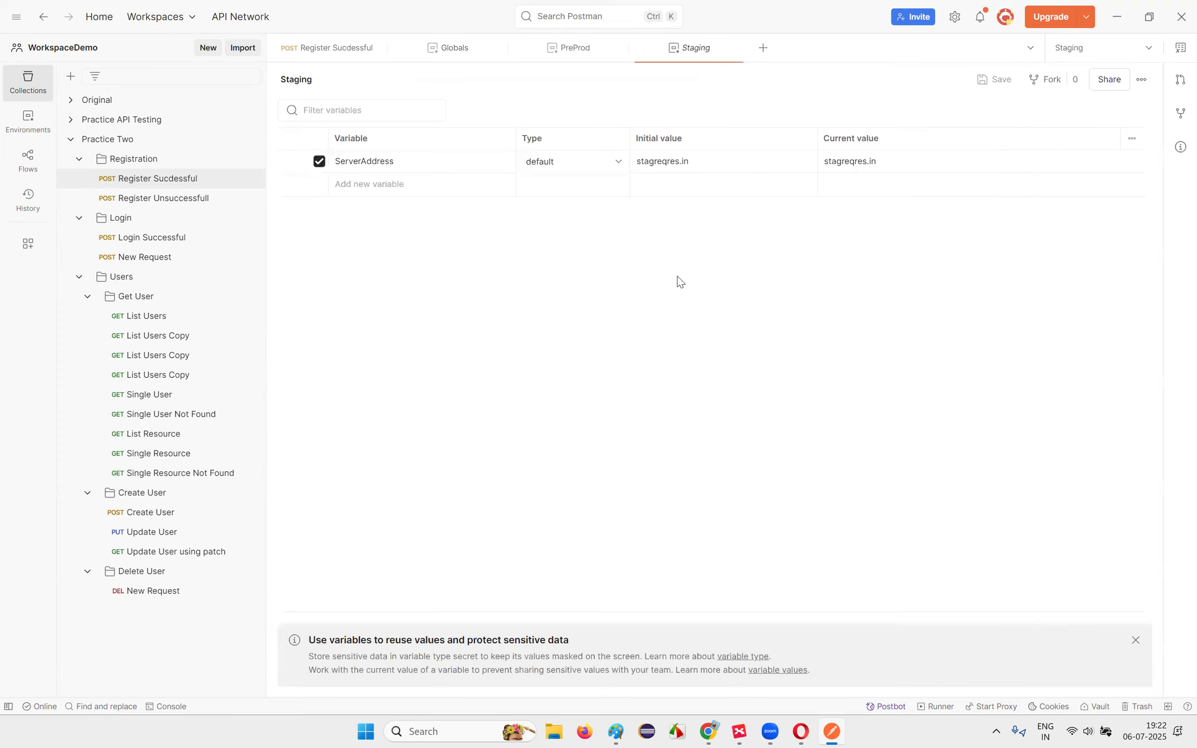
click(1120, 162)
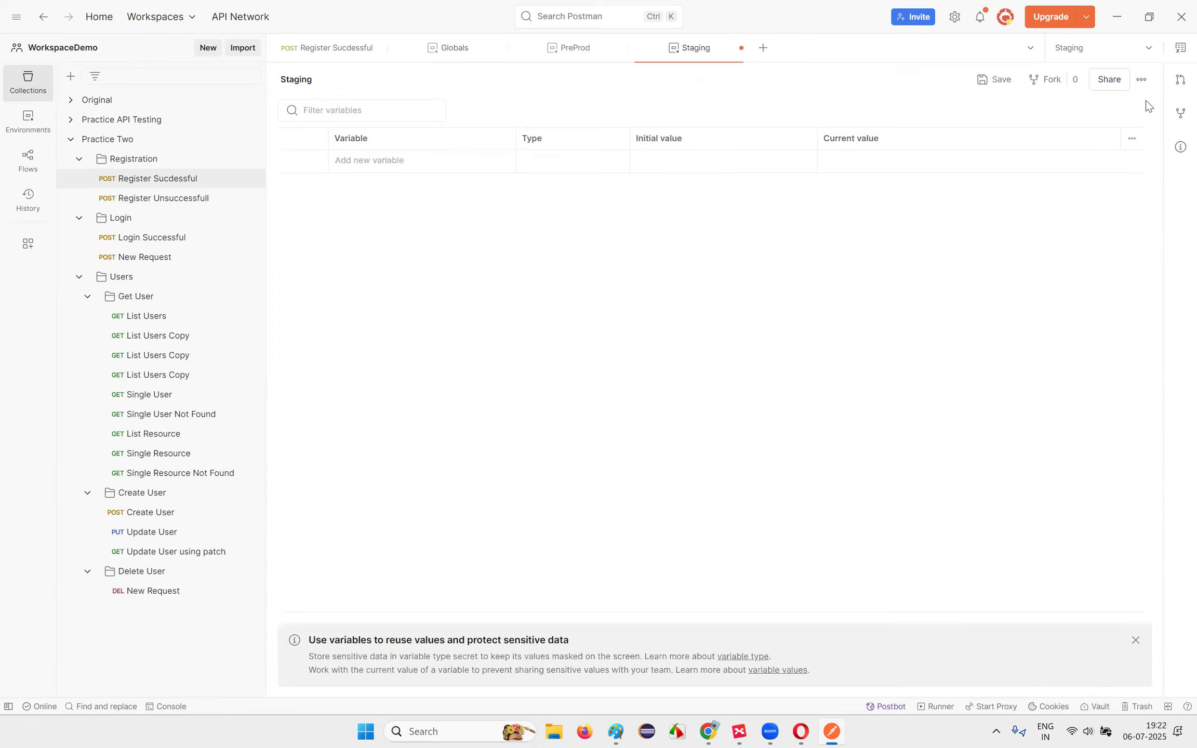
click(979, 86)
click(1085, 51)
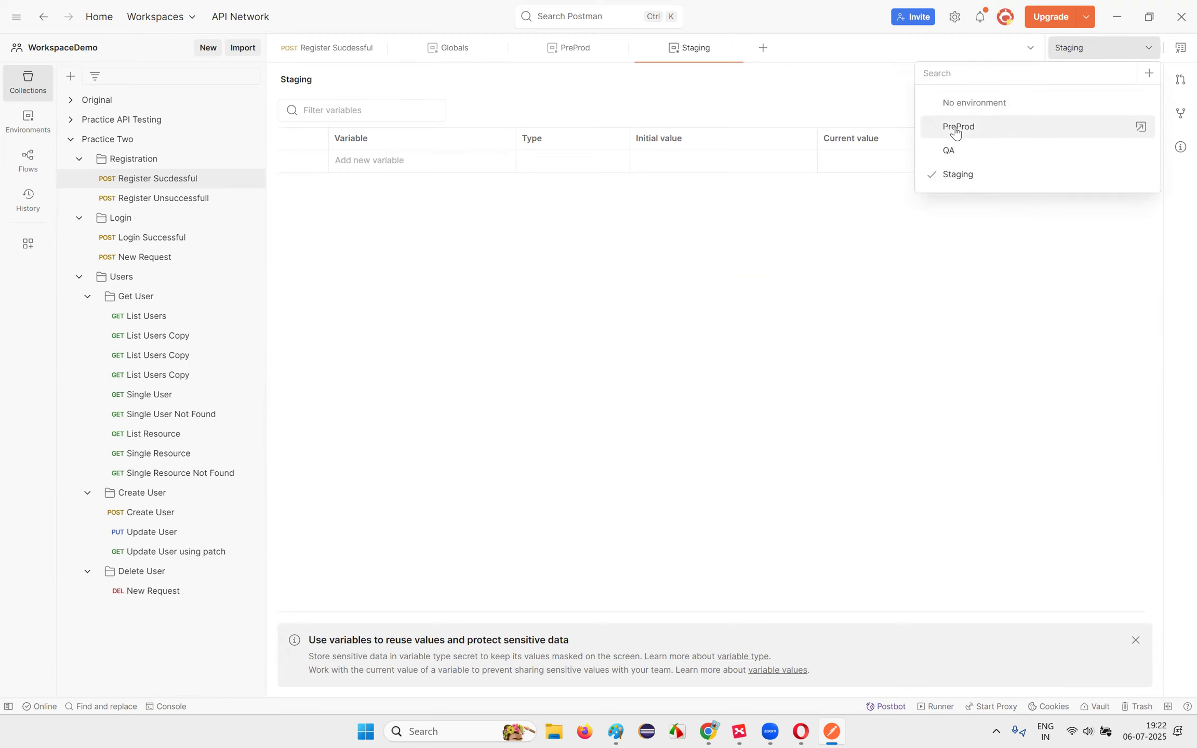
Step: Add a new global variable ServerAddress and start entering its initial value reqres.in
click(1180, 49)
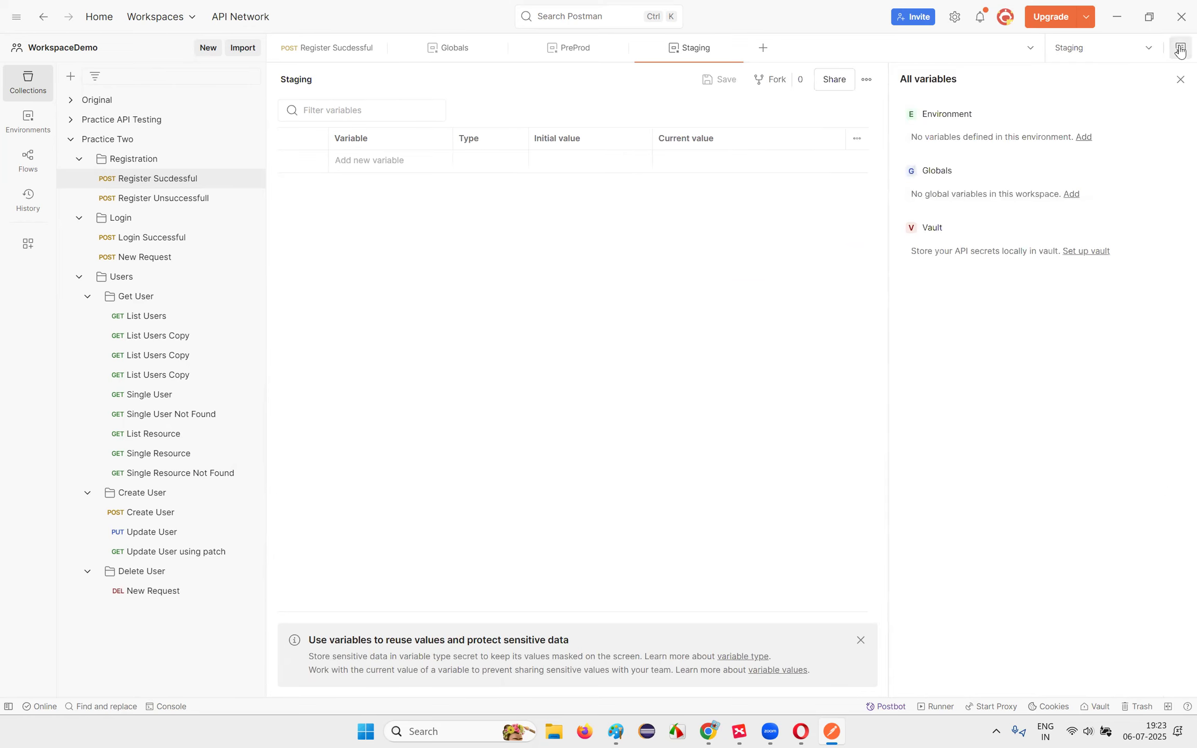
click(1071, 197)
click(377, 206)
text(Serv)
key(BackSpace)
key(BackSpace)
key(BackSpace)
text(erverAddress)
click(564, 212)
text(reqres.in)
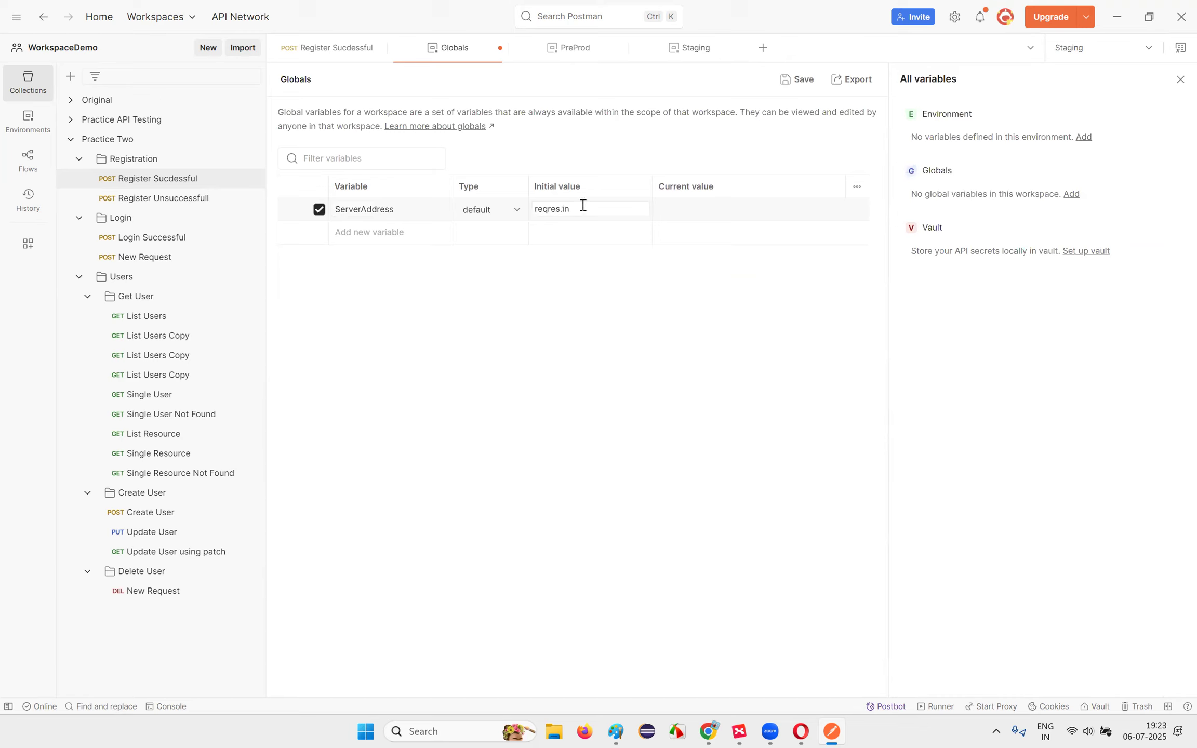
Step: Give the global ServerAddress a current value of reqres.in and save Globals
double_click(614, 214)
double_click(705, 205)
click(689, 331)
click(815, 81)
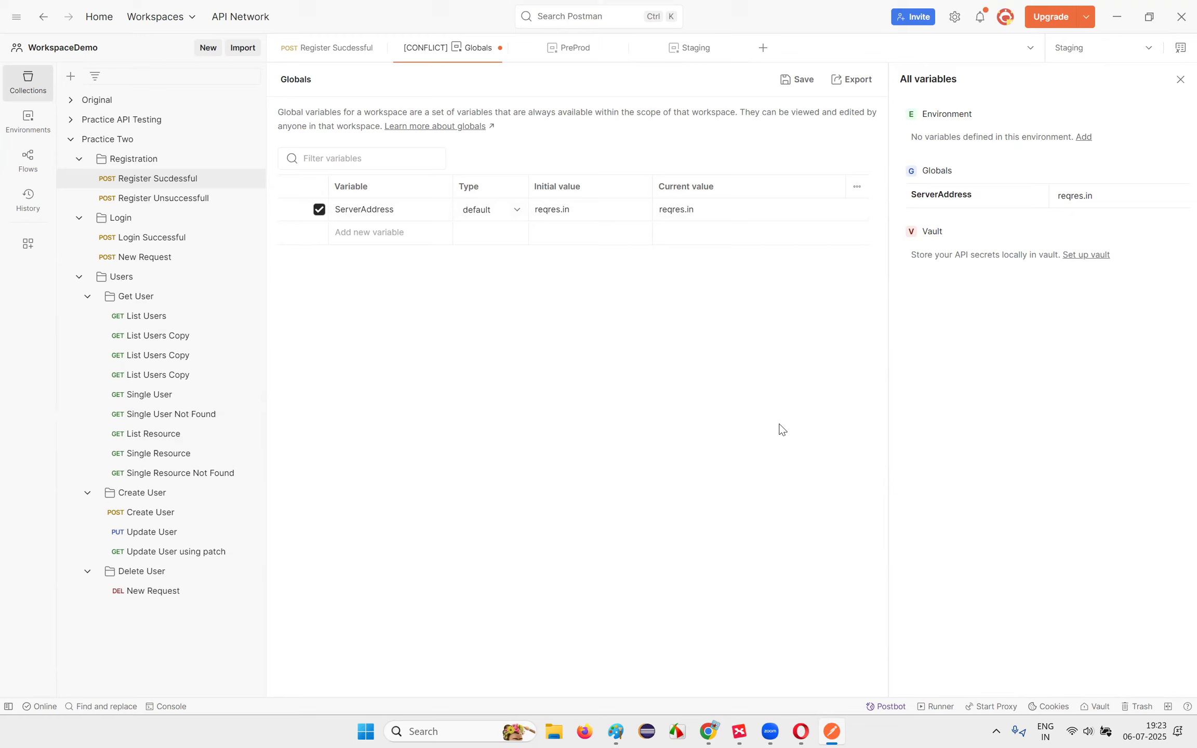
Step: Collapse the collections, close the variables panel, and return to Register Sucdessful
click(71, 120)
click(72, 121)
click(74, 138)
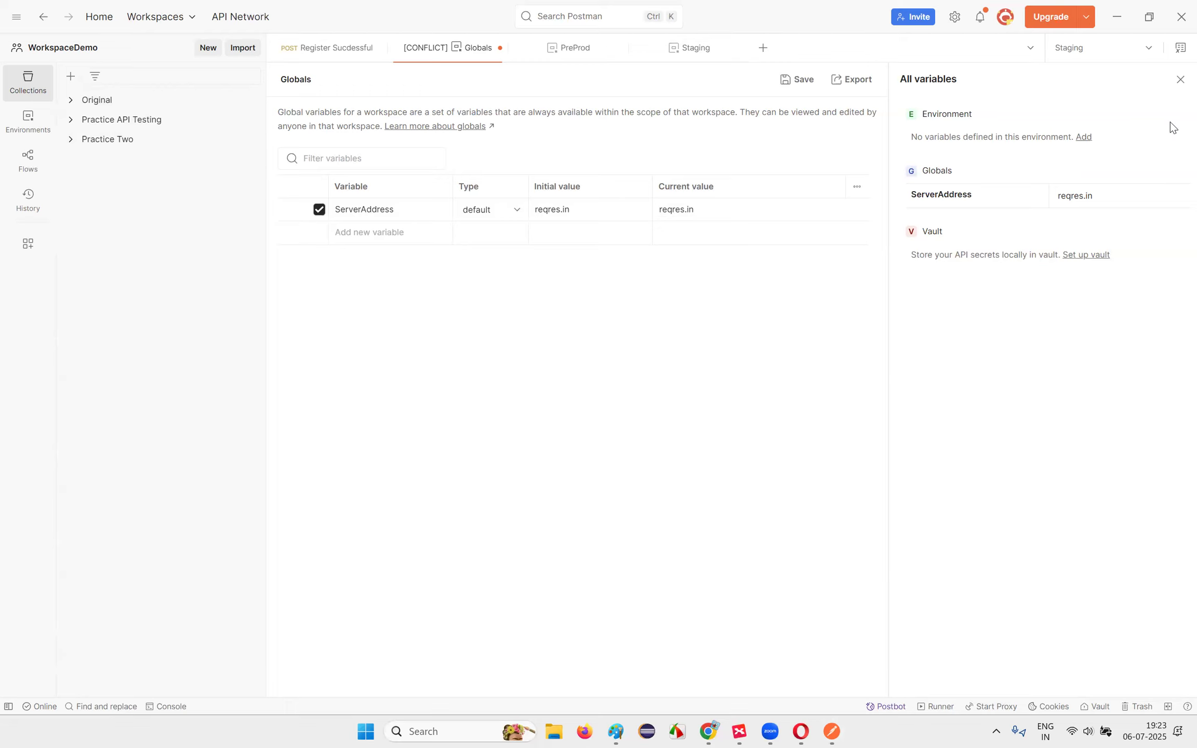
click(1099, 52)
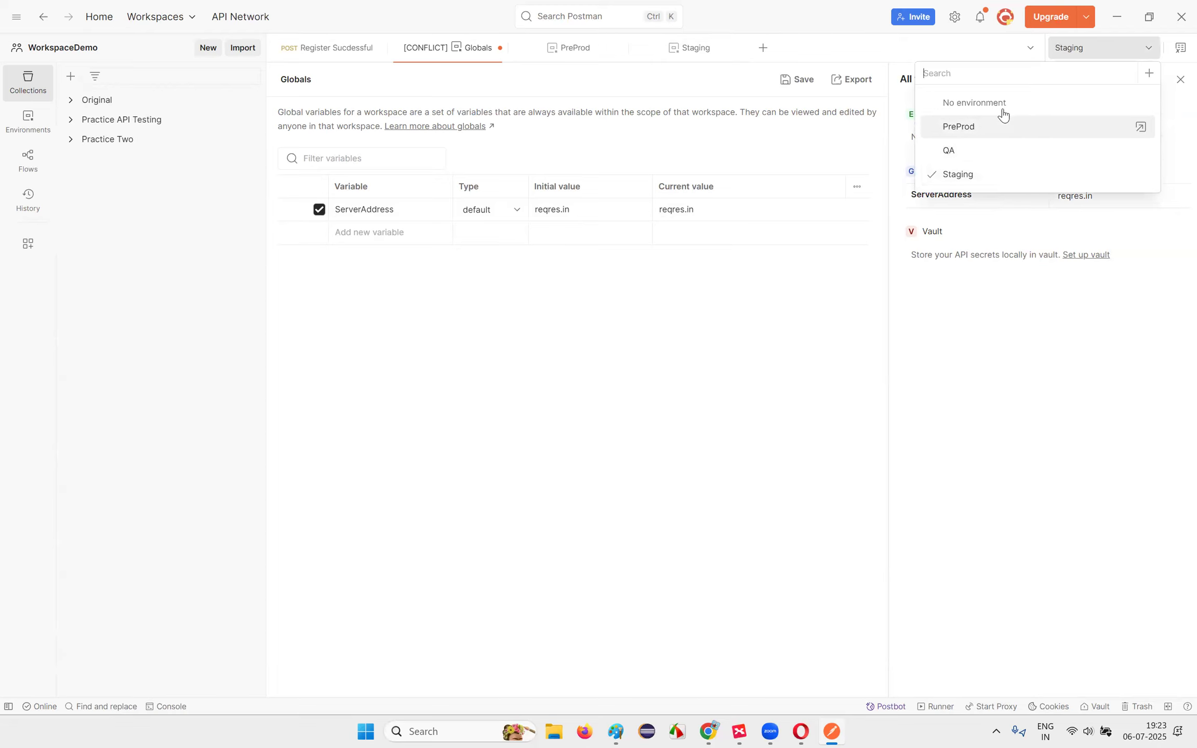
click(302, 308)
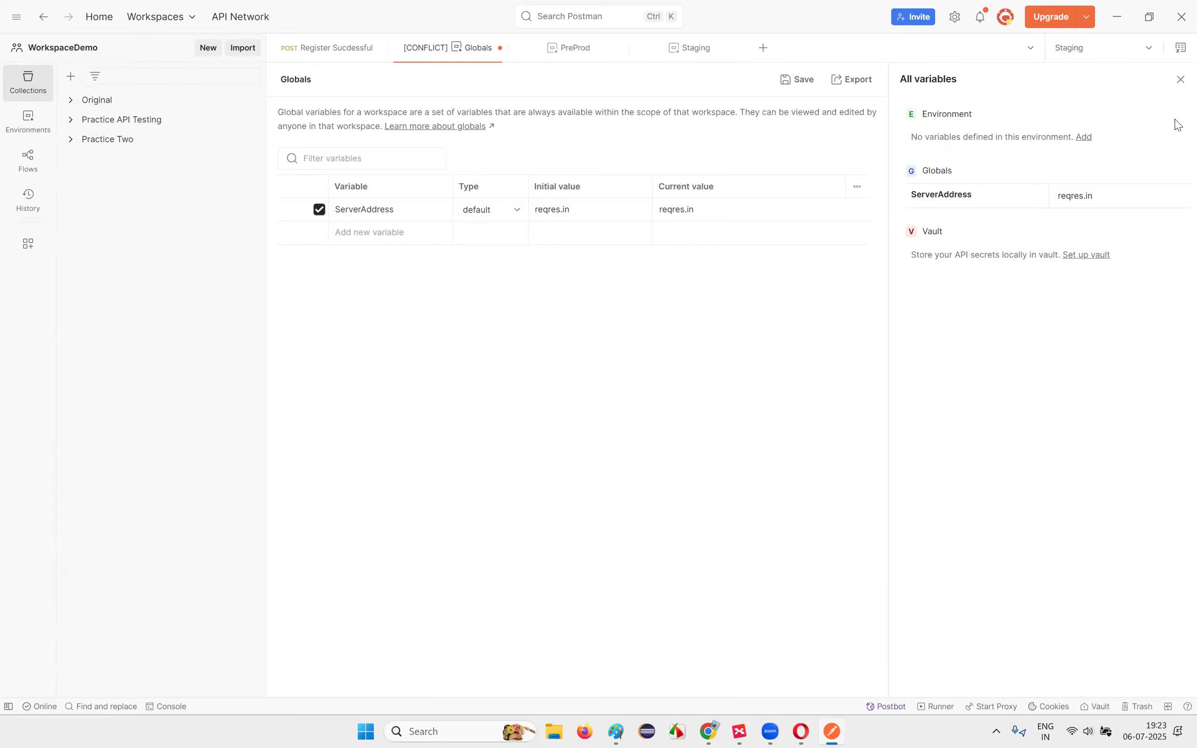
click(1181, 48)
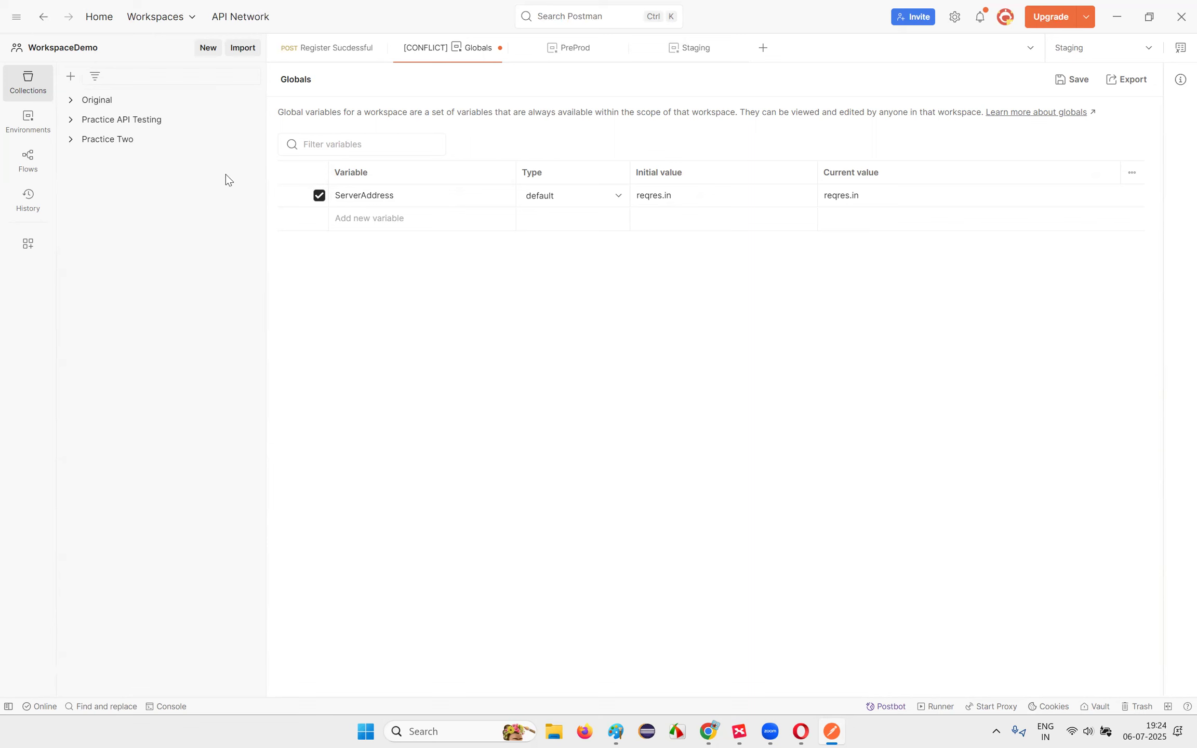
click(355, 49)
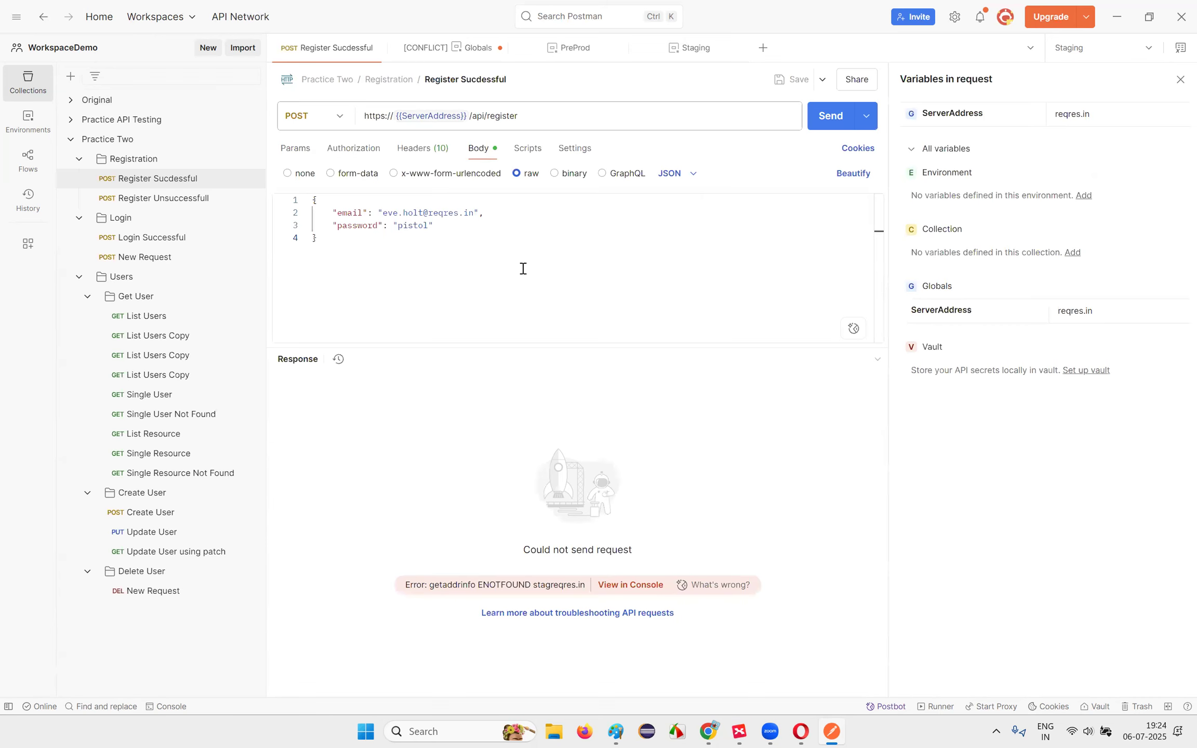
Step: Confirm {{ServerAddress}} in the URL resolves to reqres.in from Globals
click(570, 284)
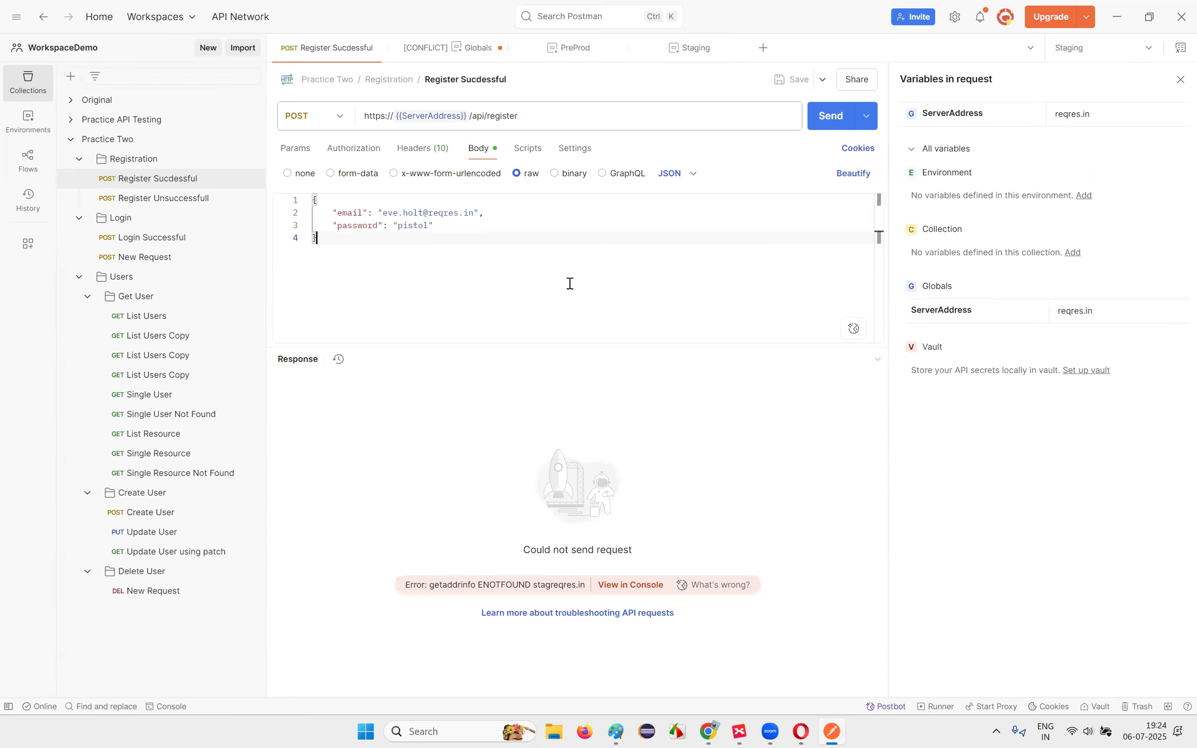
click(1179, 81)
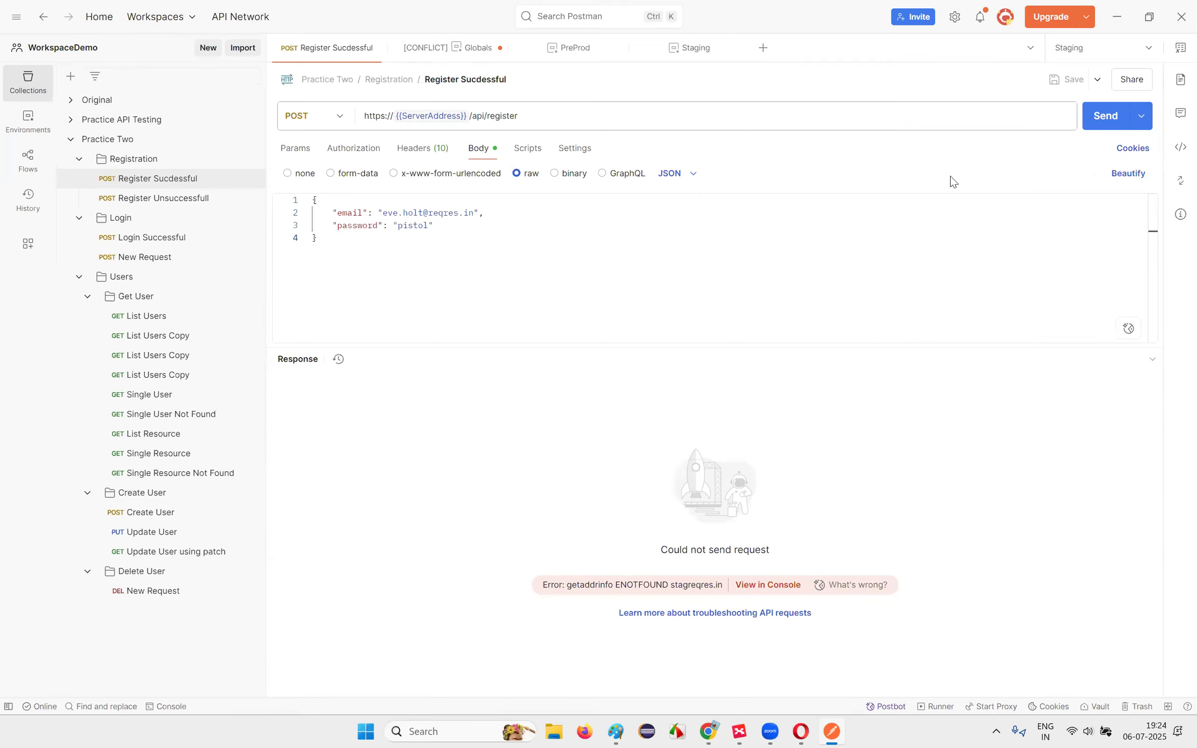
double_click(409, 115)
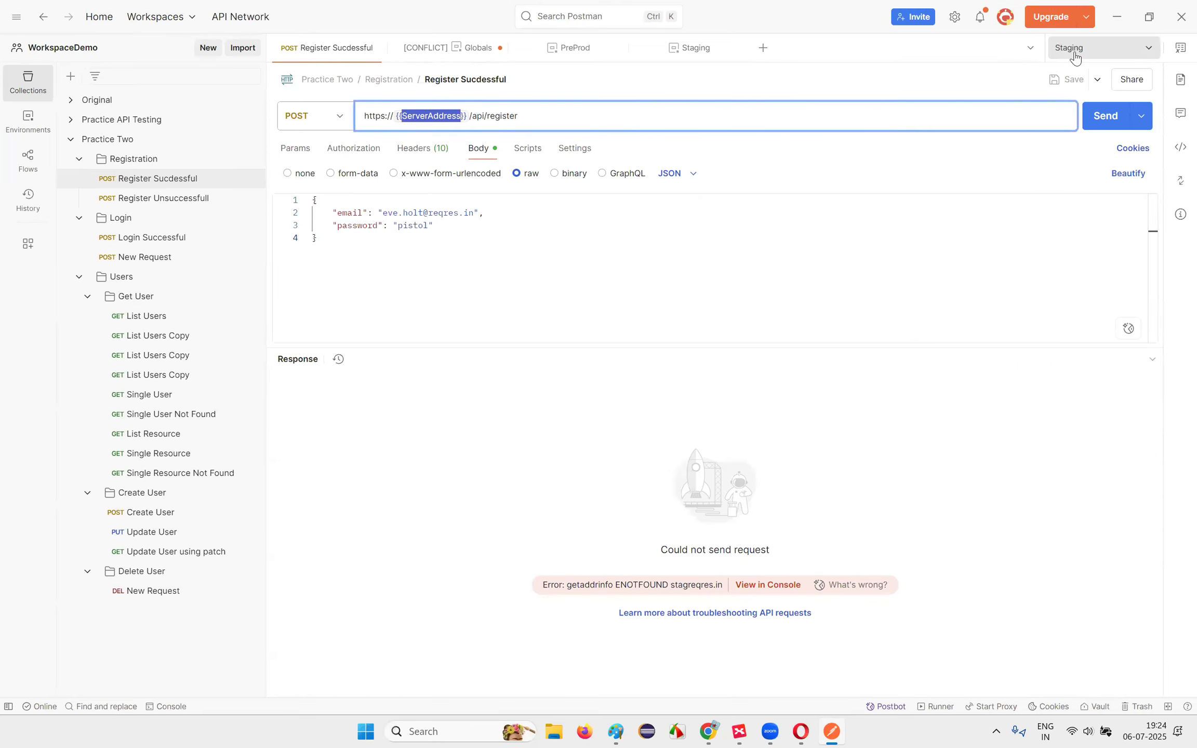
mouse_move(424, 117)
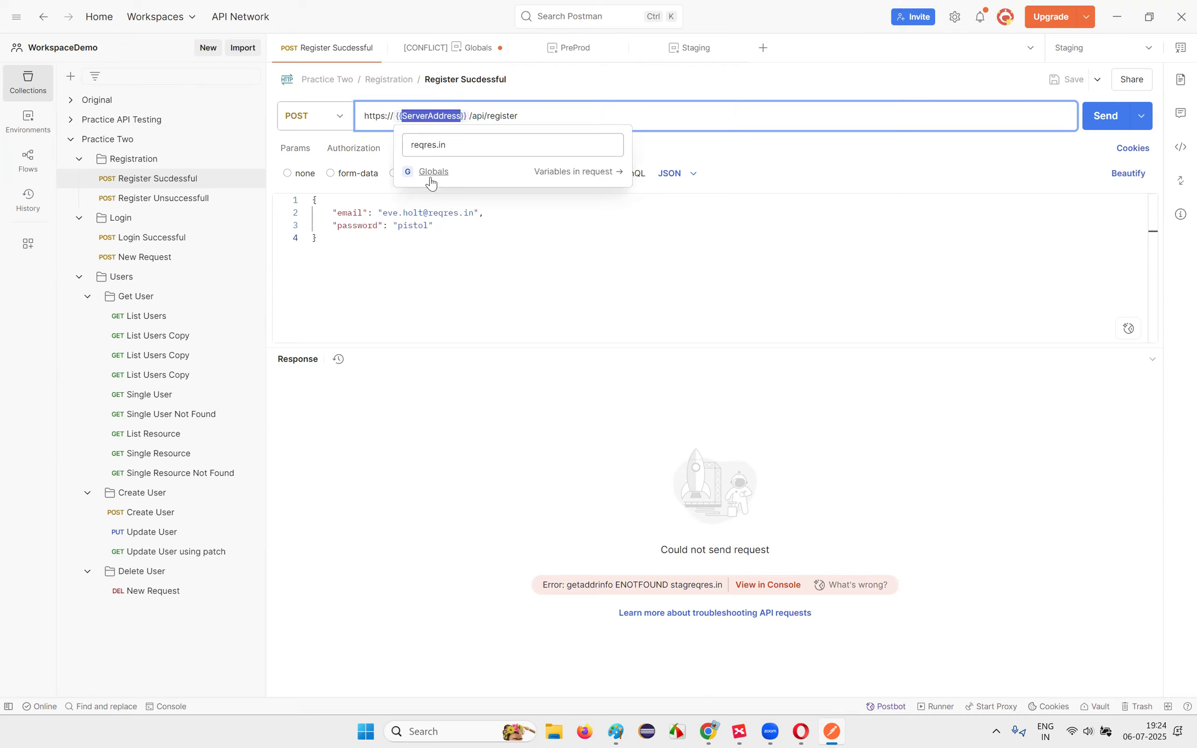
click(516, 73)
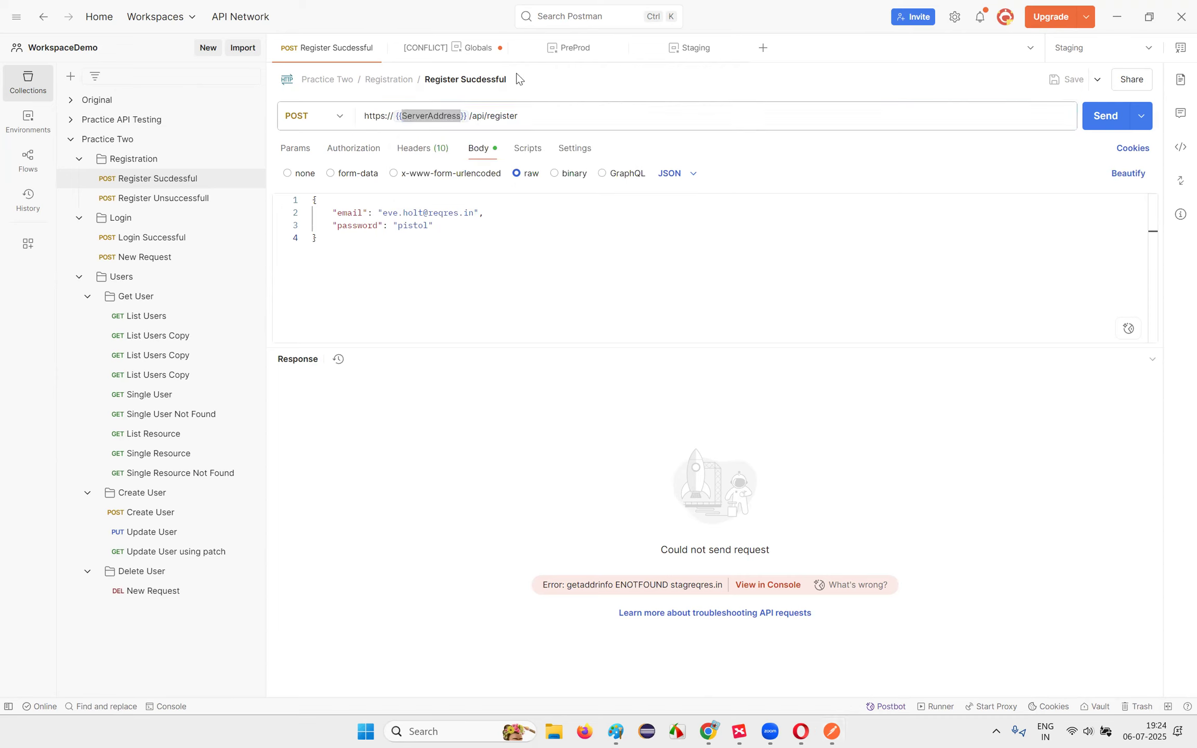
Step: Send Register Sucdessful with Staging active and get 200 OK
mouse_move(430, 115)
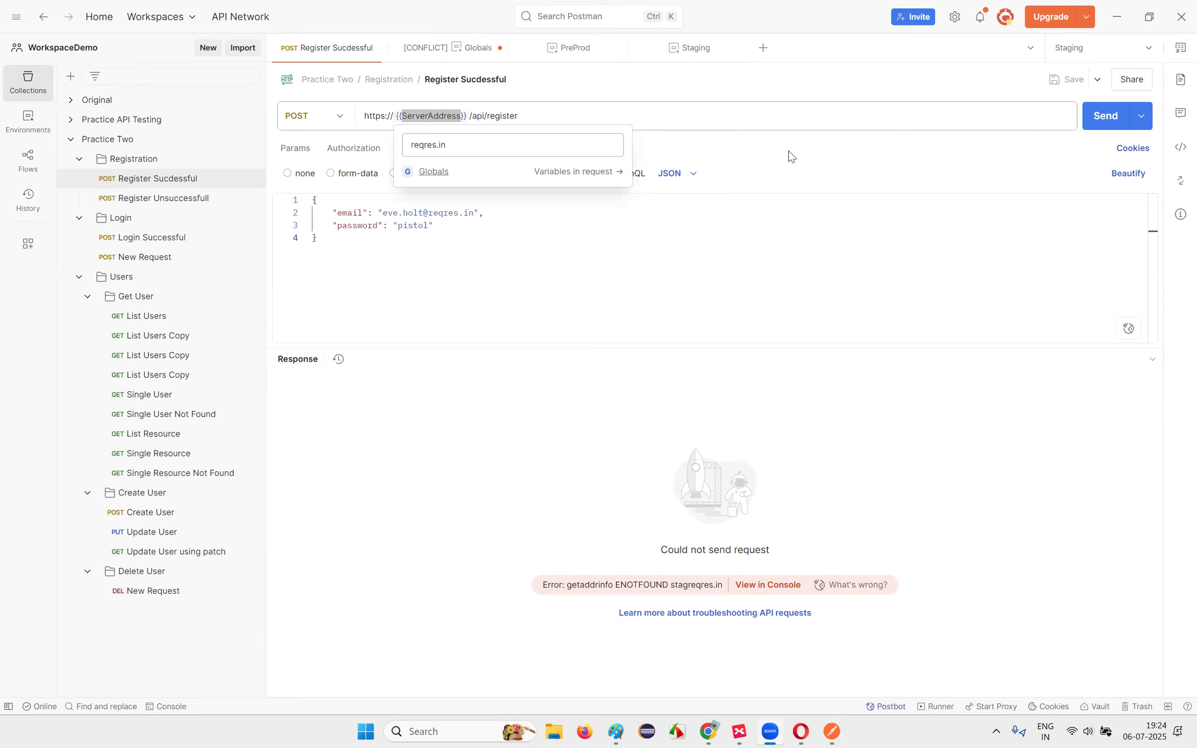
click(1104, 115)
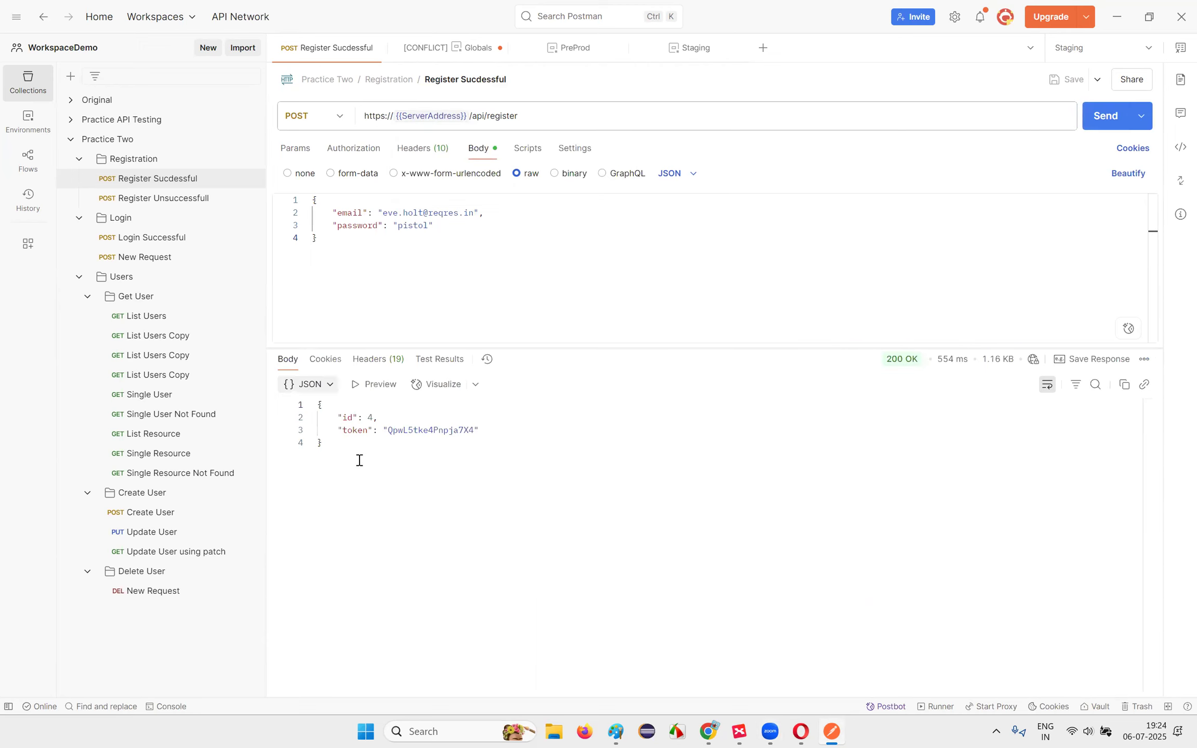
click(1100, 51)
click(969, 214)
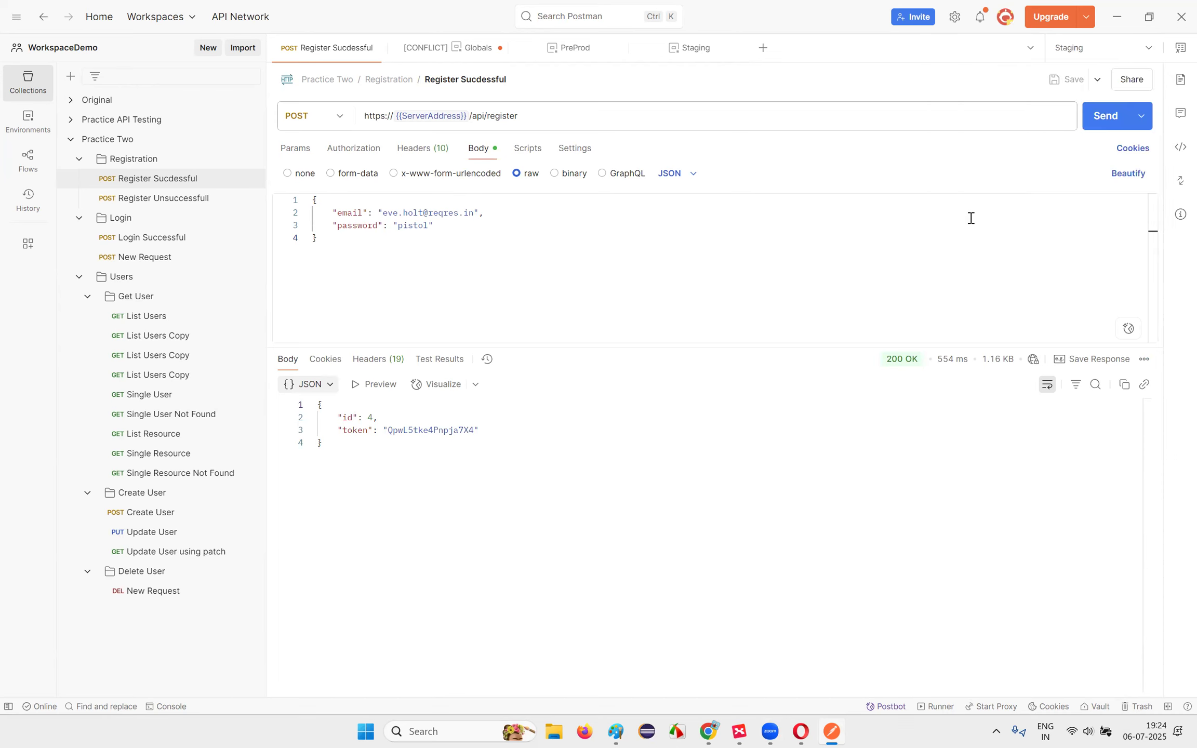
click(1179, 47)
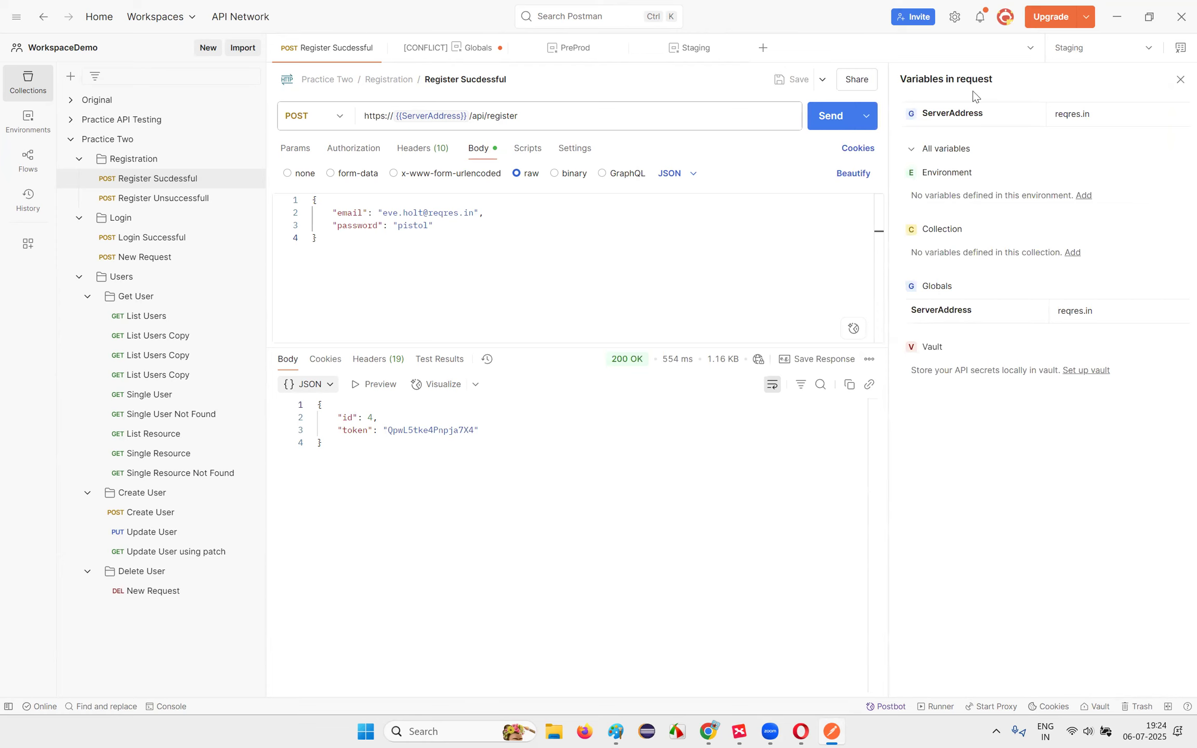
Step: Change the global ServerAddress value to test.in and return to Register Sucdessful
click(1085, 196)
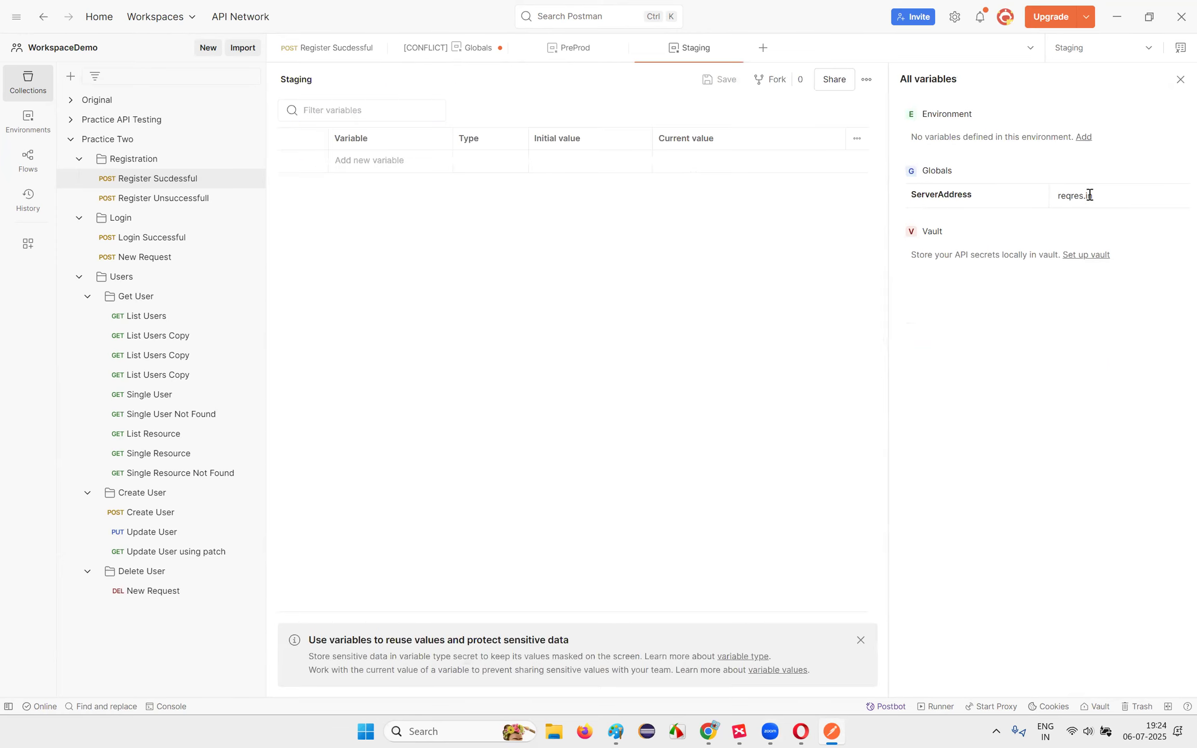
triple_click(1075, 197)
text(test)
click(1178, 49)
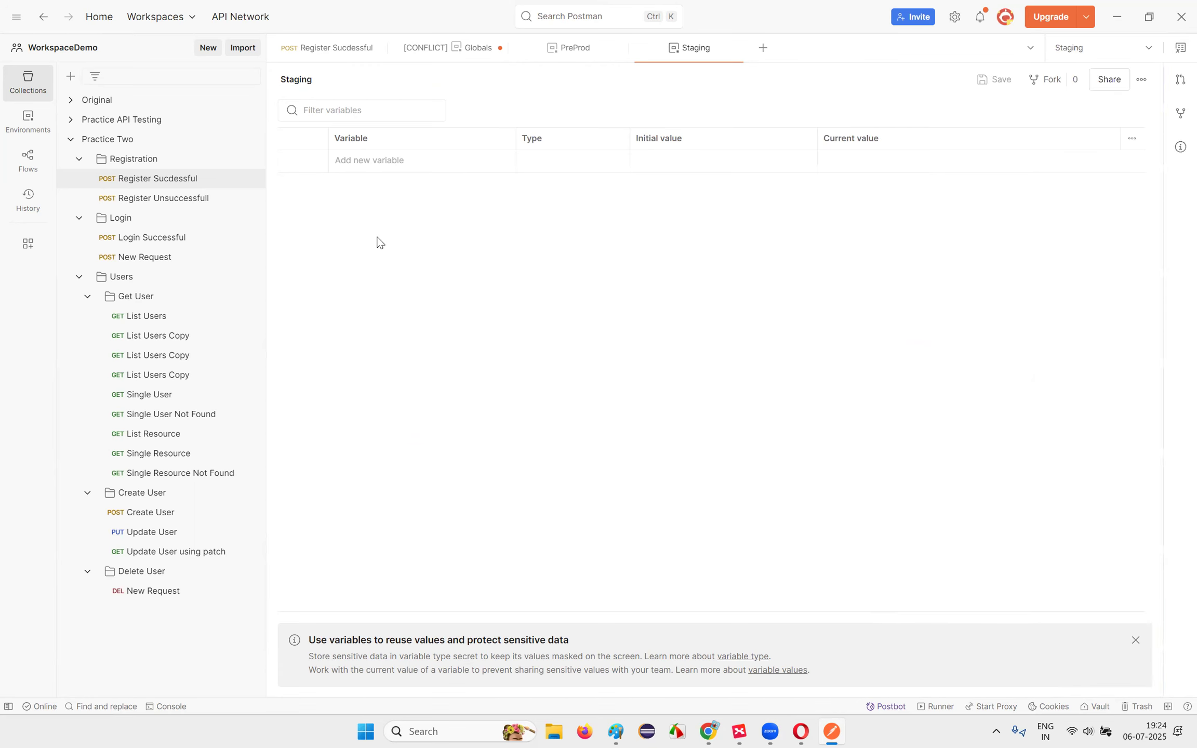
click(159, 182)
mouse_move(427, 115)
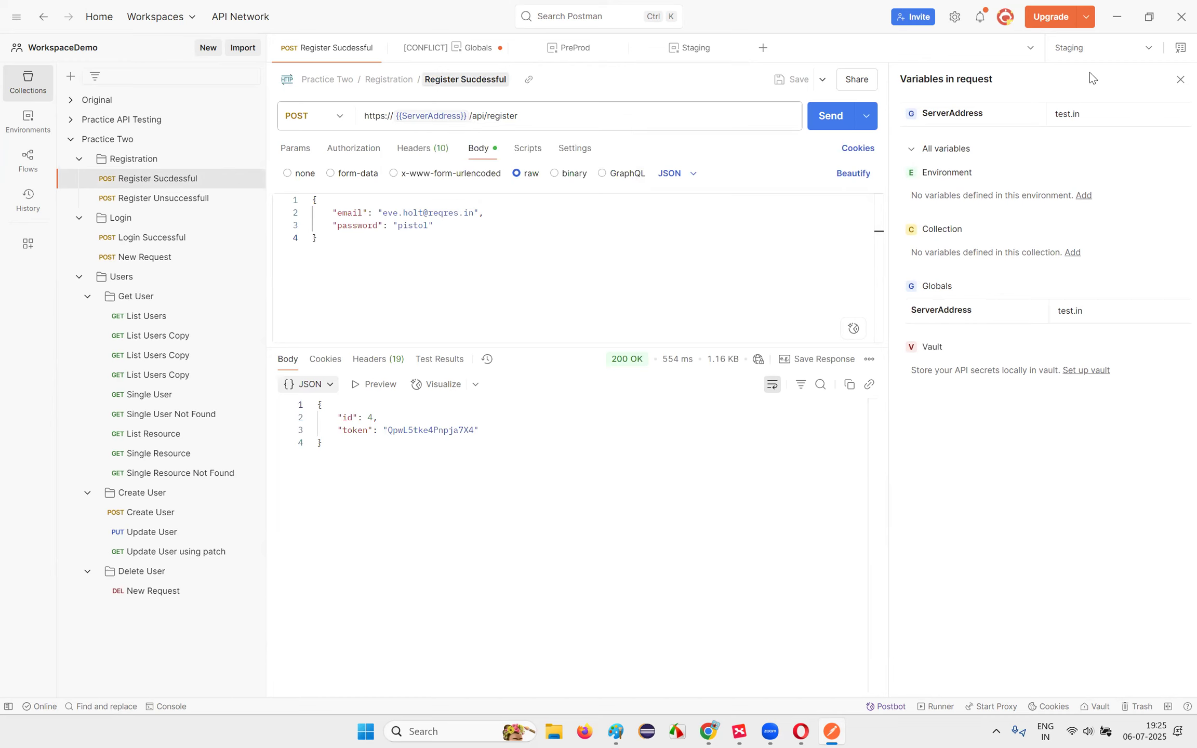
Step: Make QA active and set its ServerAddress value to qa.in
click(1087, 49)
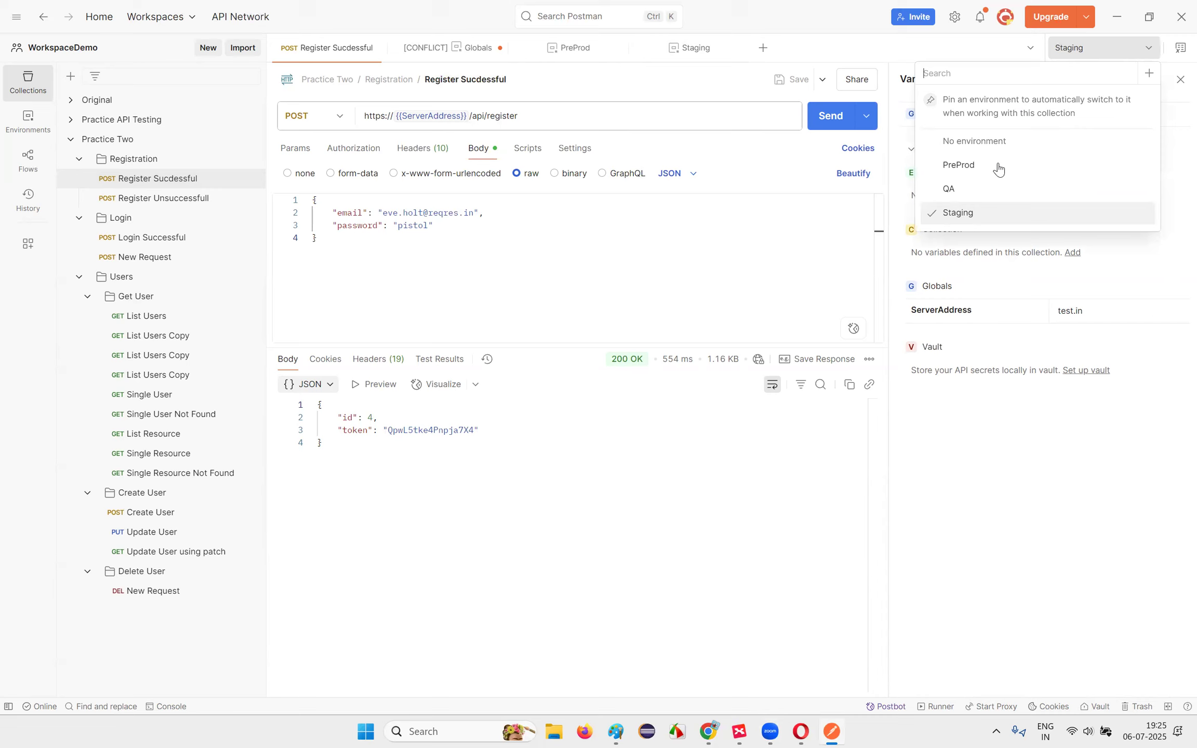
click(969, 195)
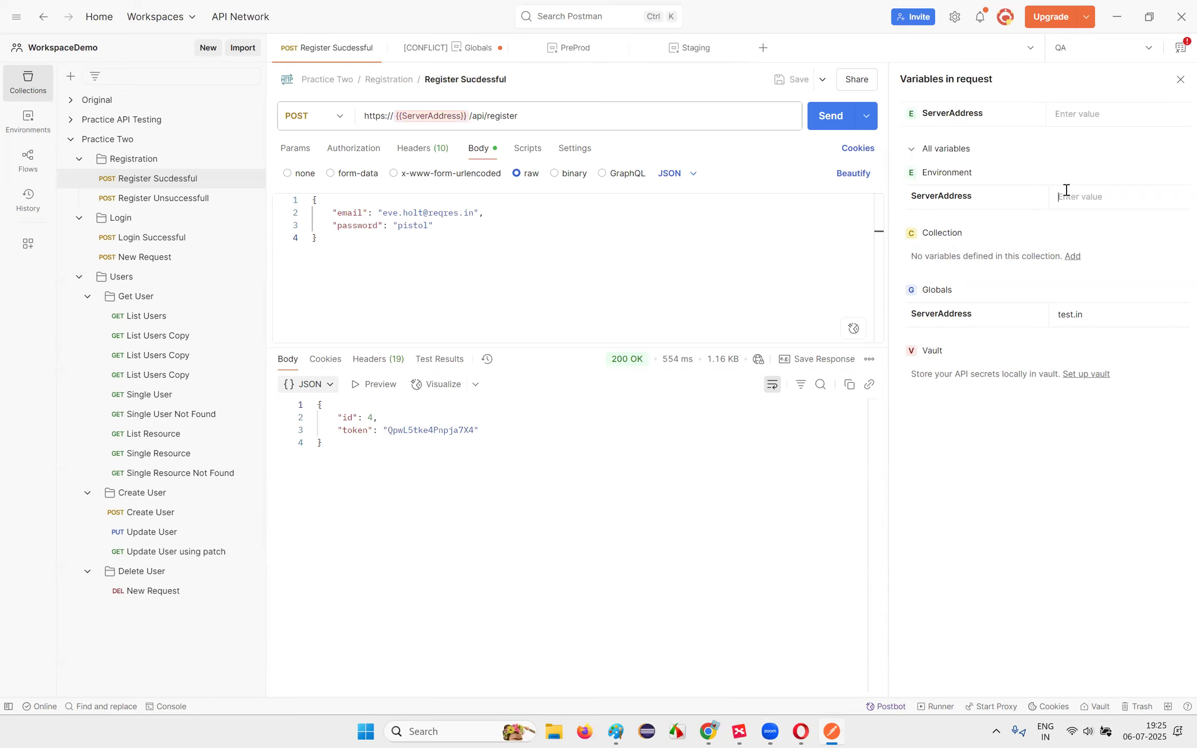
text(qa.in)
click(733, 265)
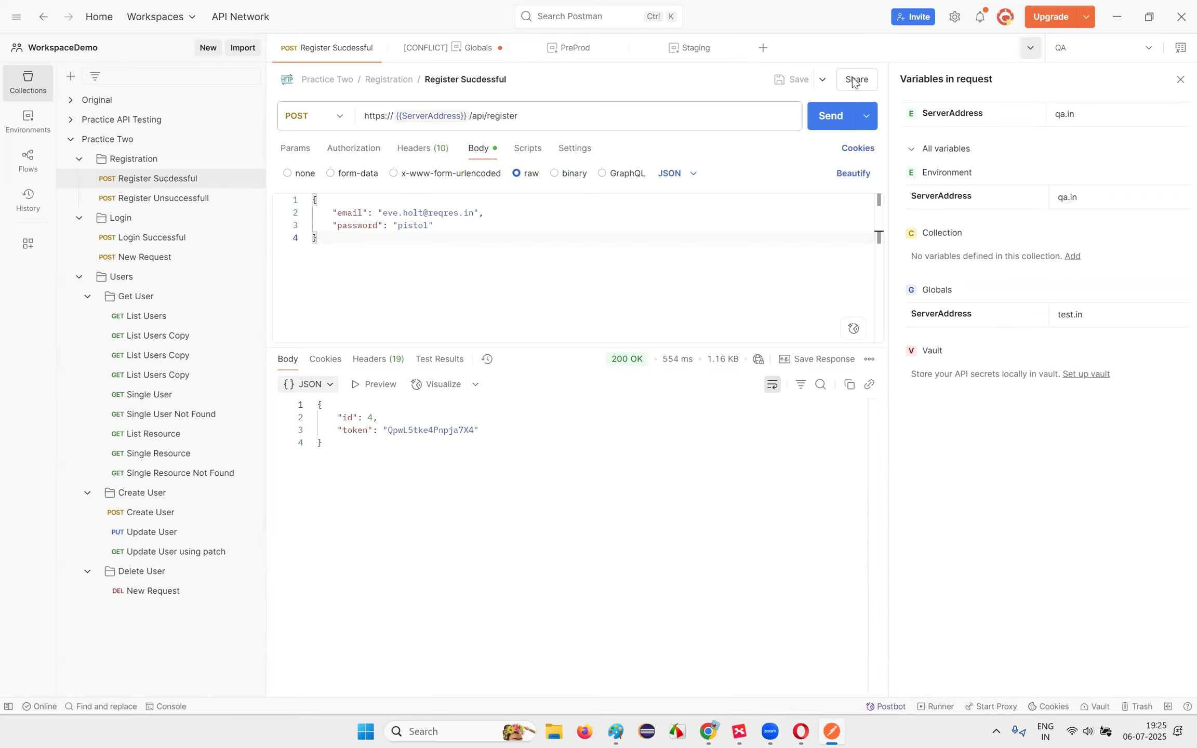
Step: Switch between Staging and PreProd, confirming ServerAddress resolves to the global test.in
click(1075, 55)
click(959, 210)
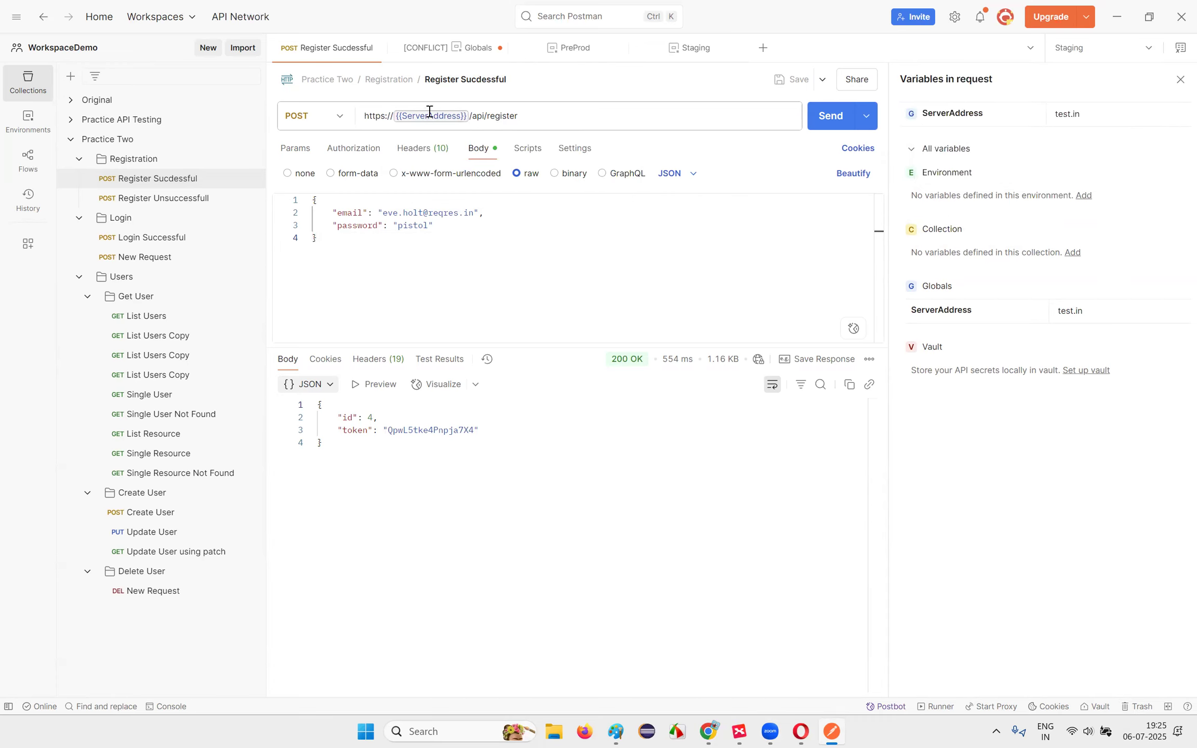
click(1122, 48)
click(970, 171)
mouse_move(431, 116)
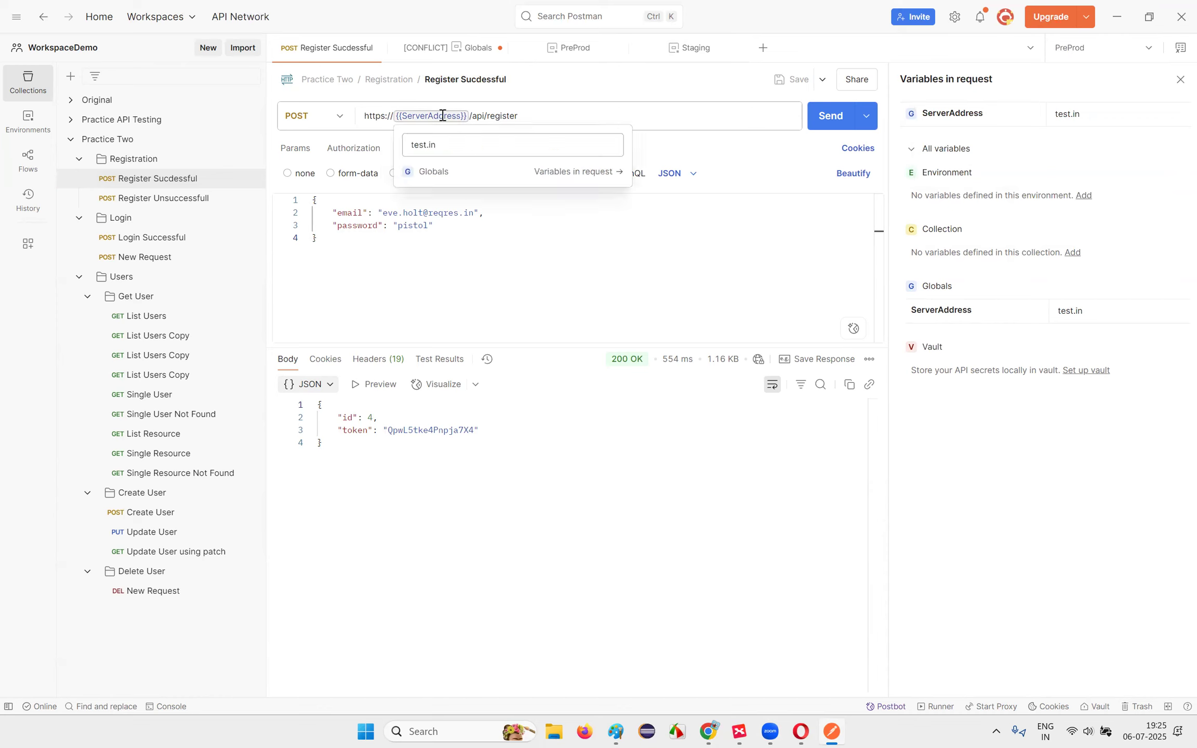
click(1094, 47)
click(958, 213)
click(643, 261)
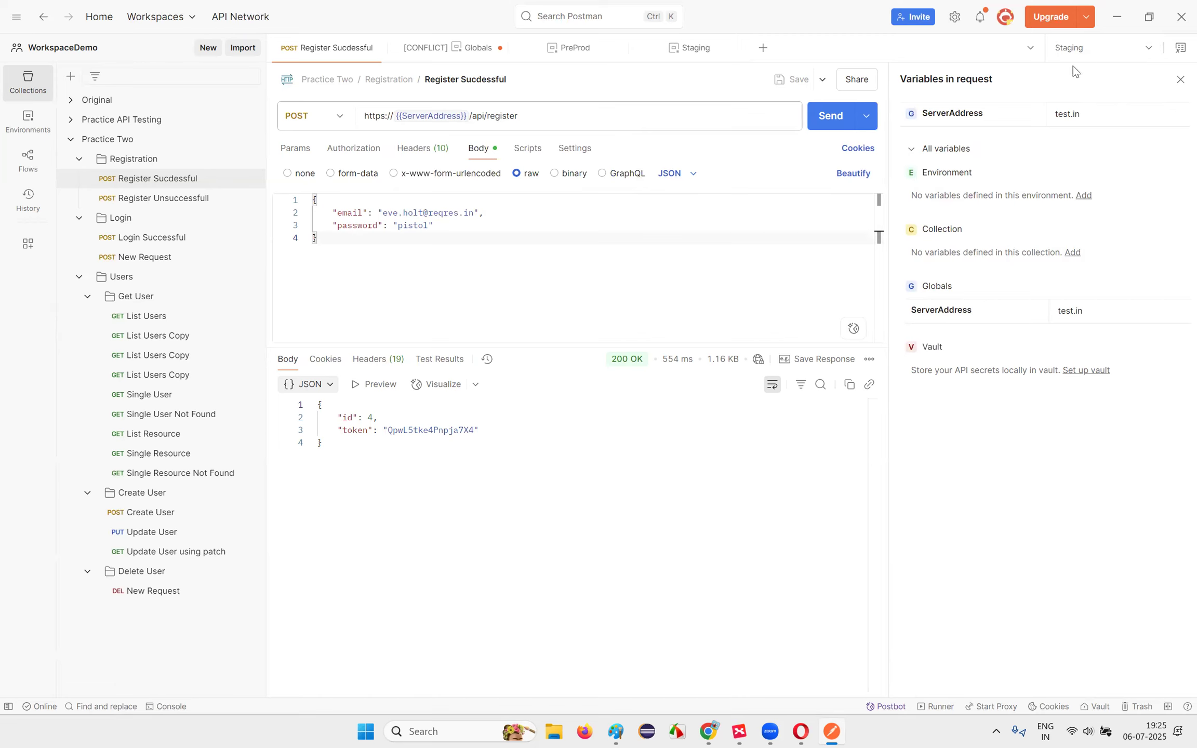
Step: With PreProd active, change the global ServerAddress value to reqres.in
click(886, 243)
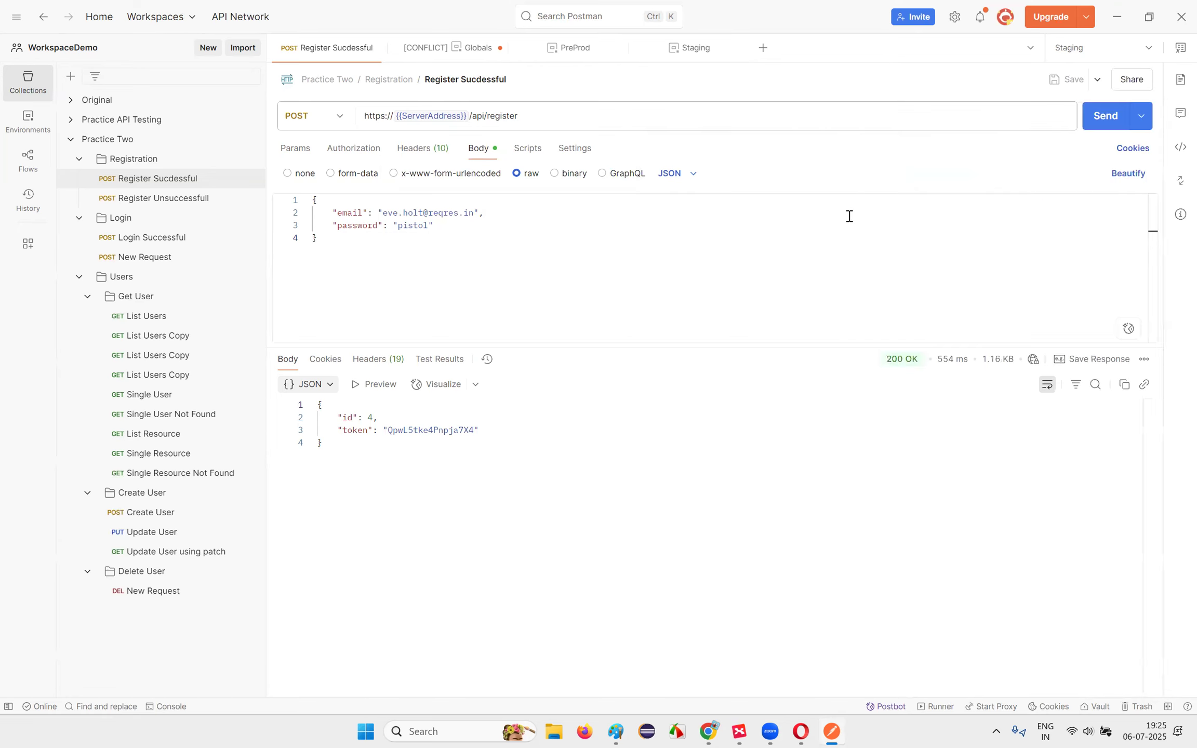
click(1098, 48)
click(976, 175)
click(1181, 49)
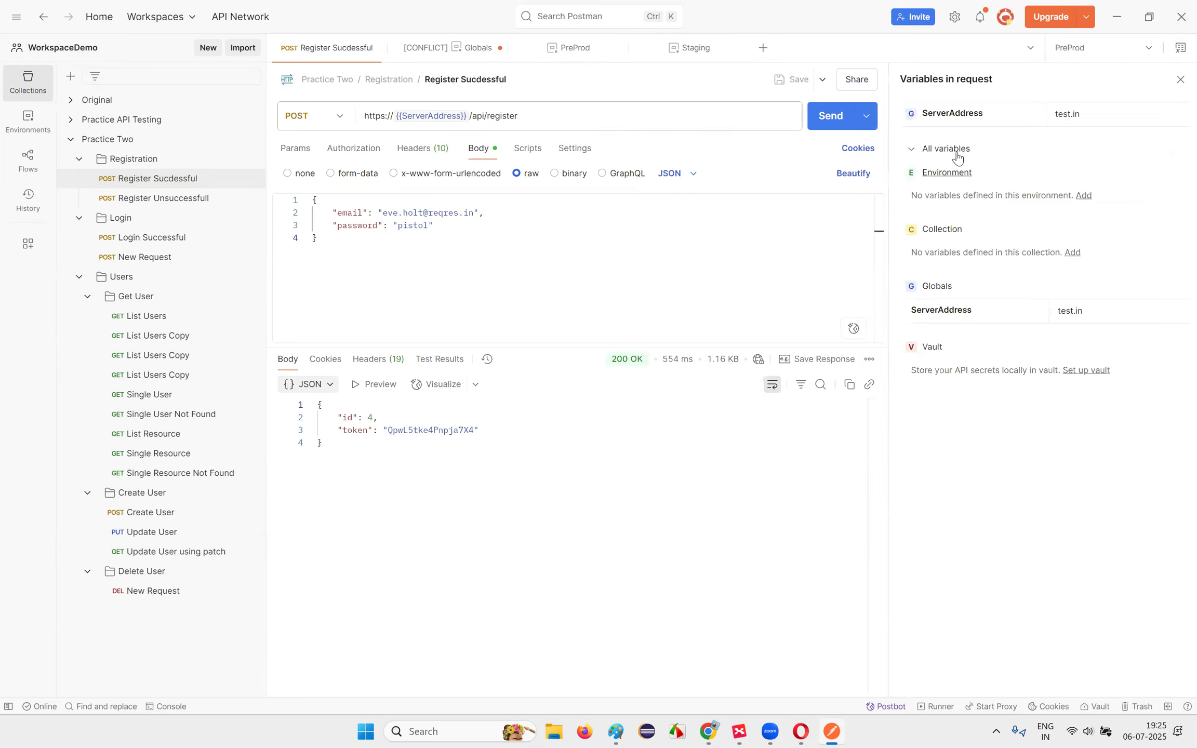
click(1078, 314)
text(reqres)
click(515, 244)
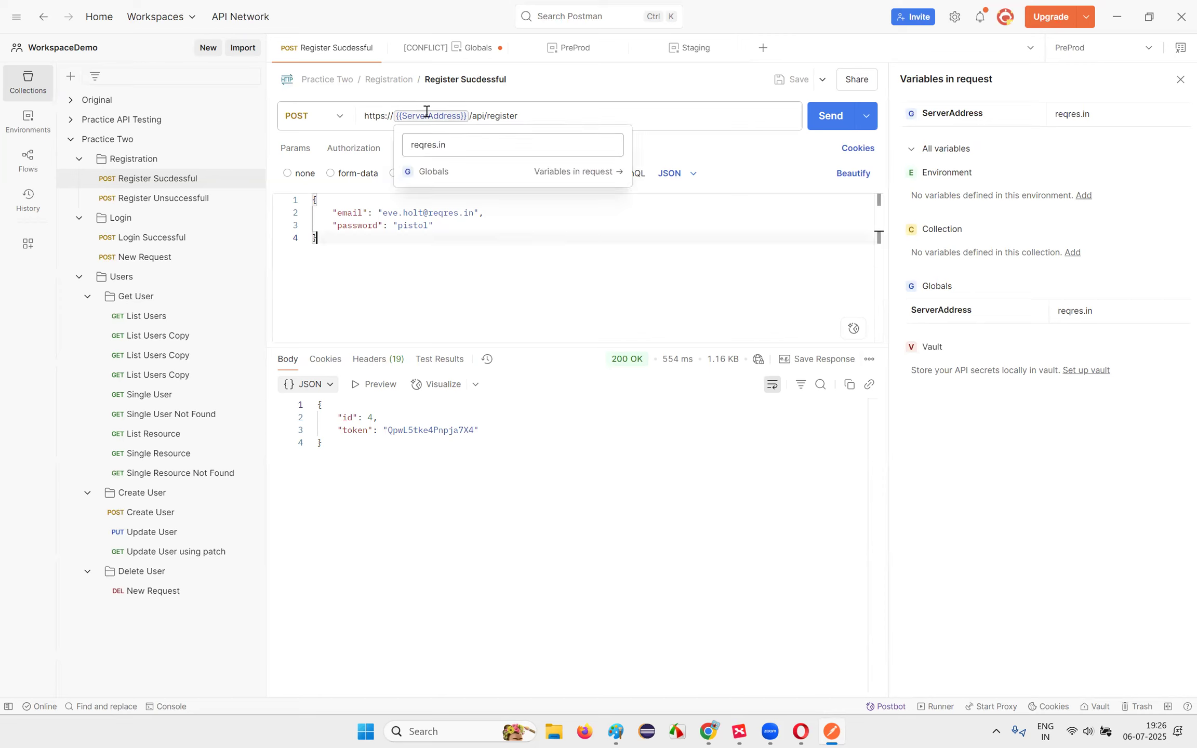
Step: Switch to Staging, then QA, checking ServerAddress now resolves to QA's qa.in
click(1096, 47)
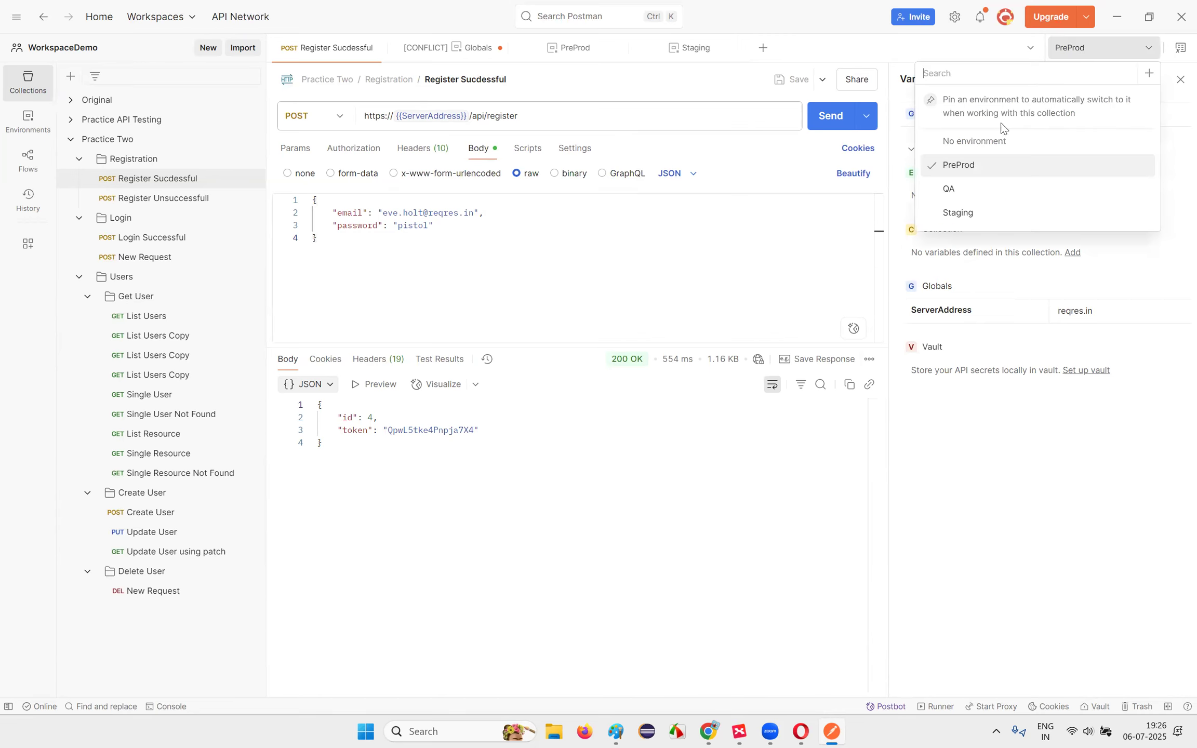
click(969, 212)
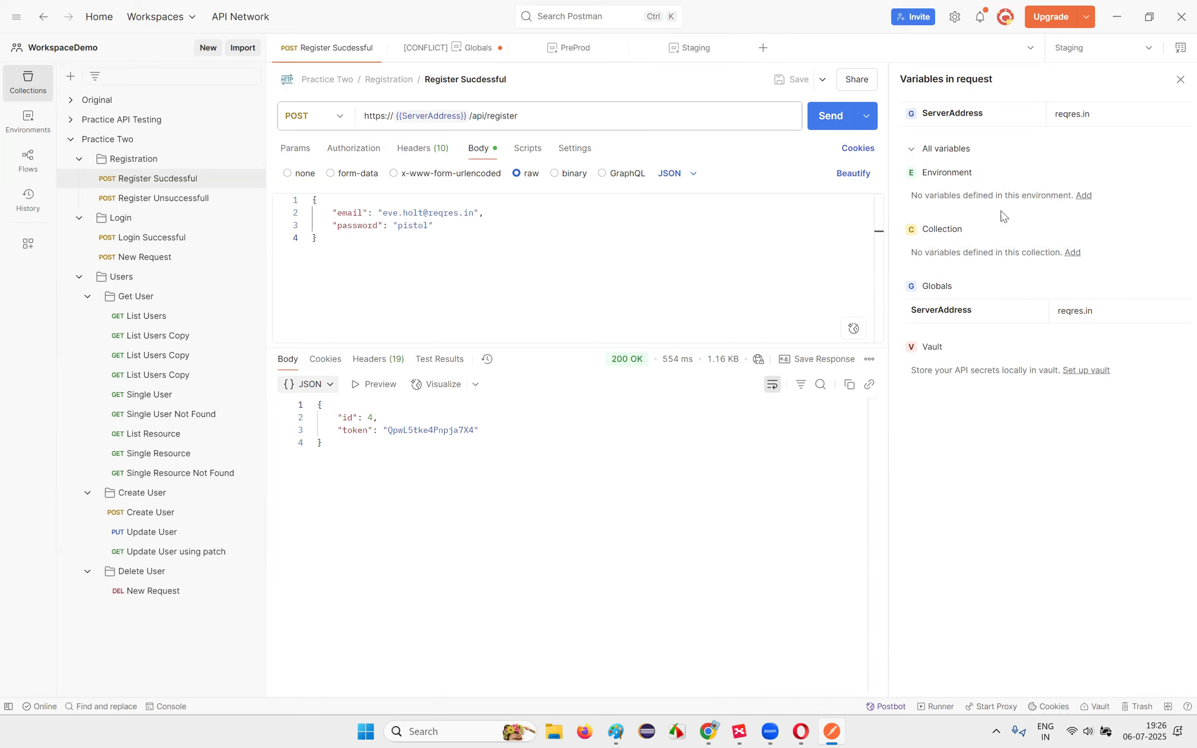
mouse_move(425, 116)
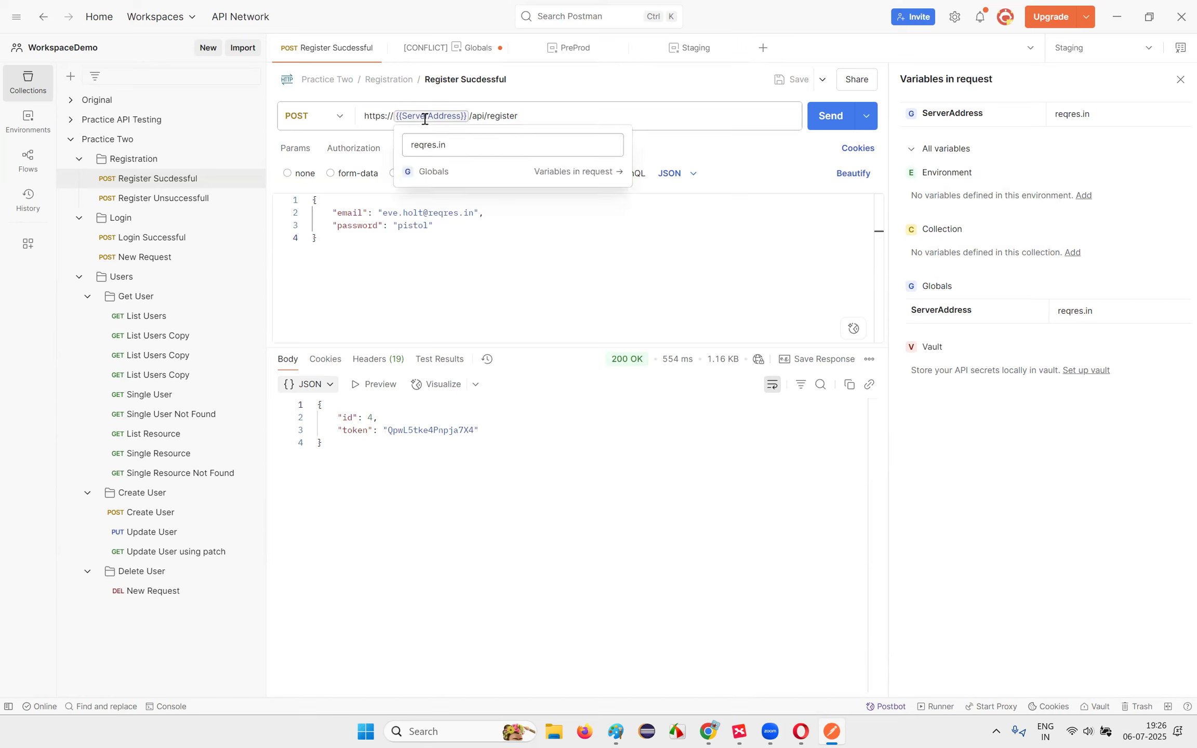
click(1077, 47)
click(968, 189)
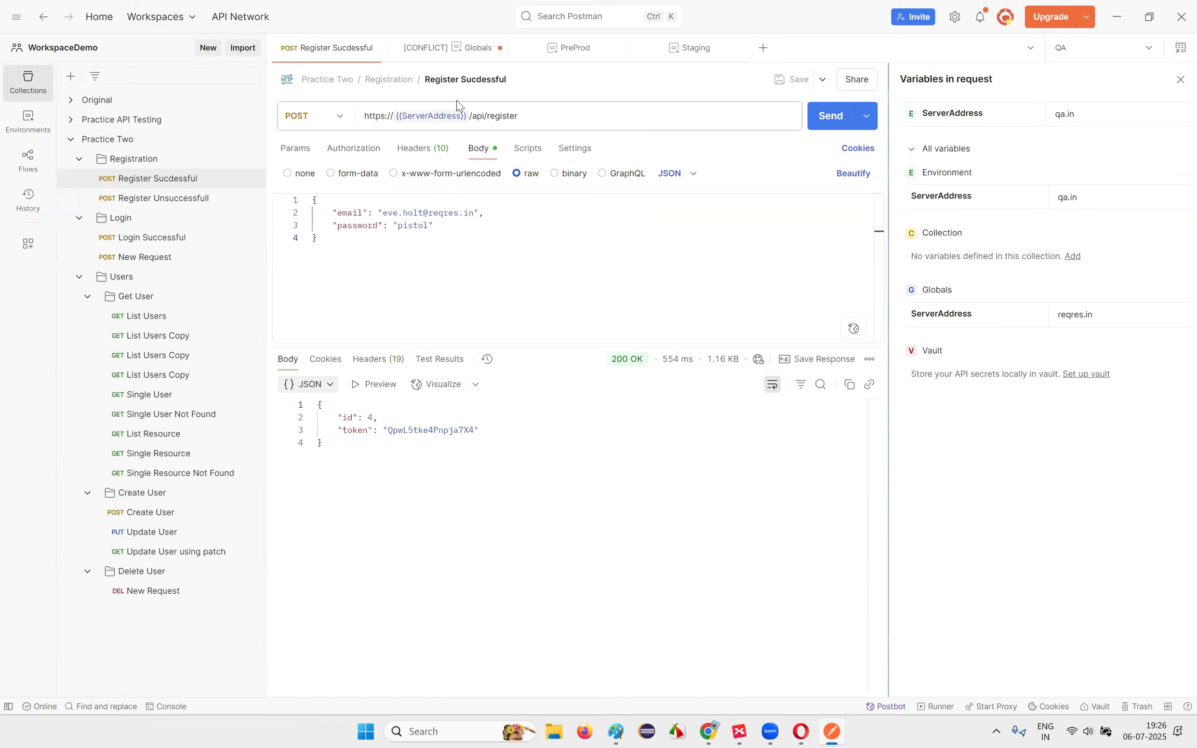
mouse_move(435, 117)
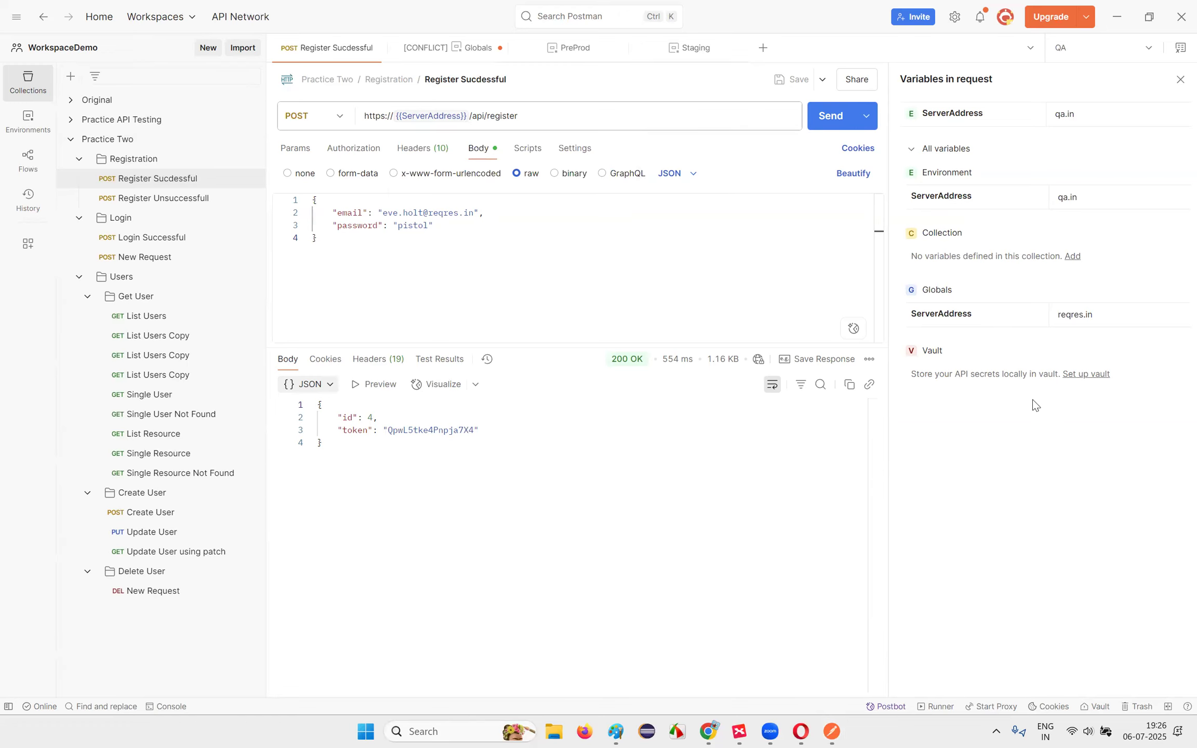
Step: Delete the ServerAddress row from the QA environment and save it
click(1180, 51)
click(1180, 51)
click(937, 292)
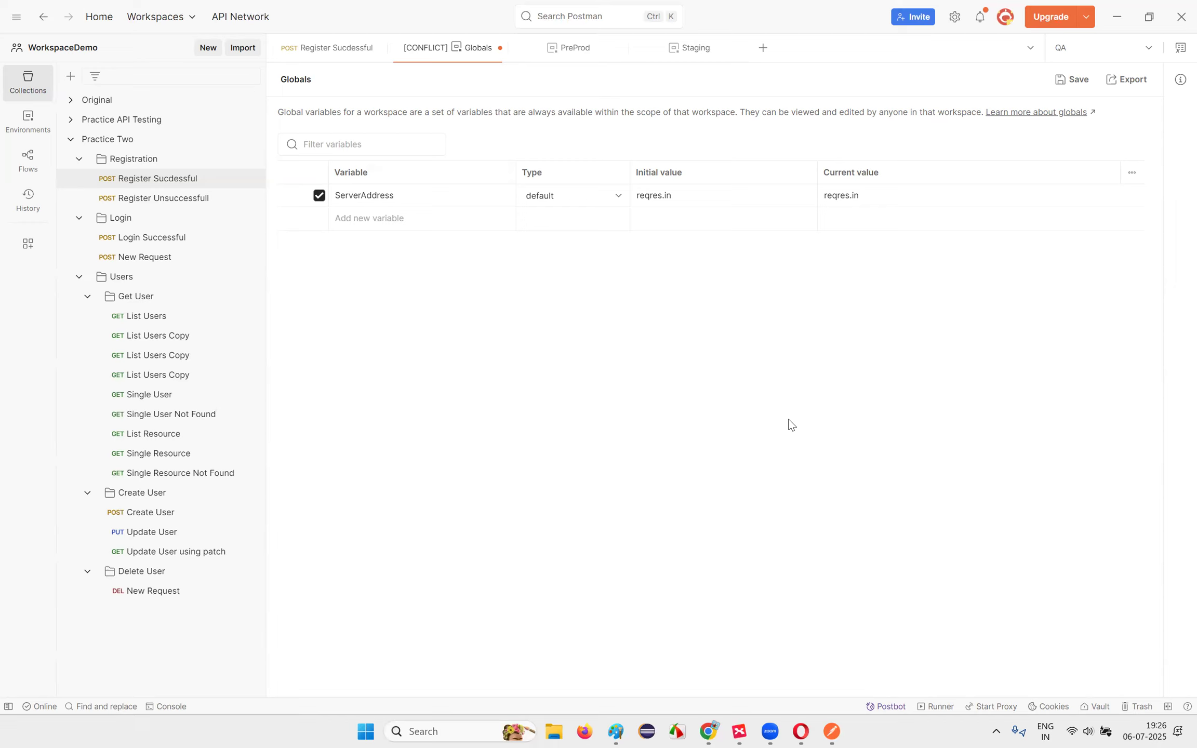
click(1180, 51)
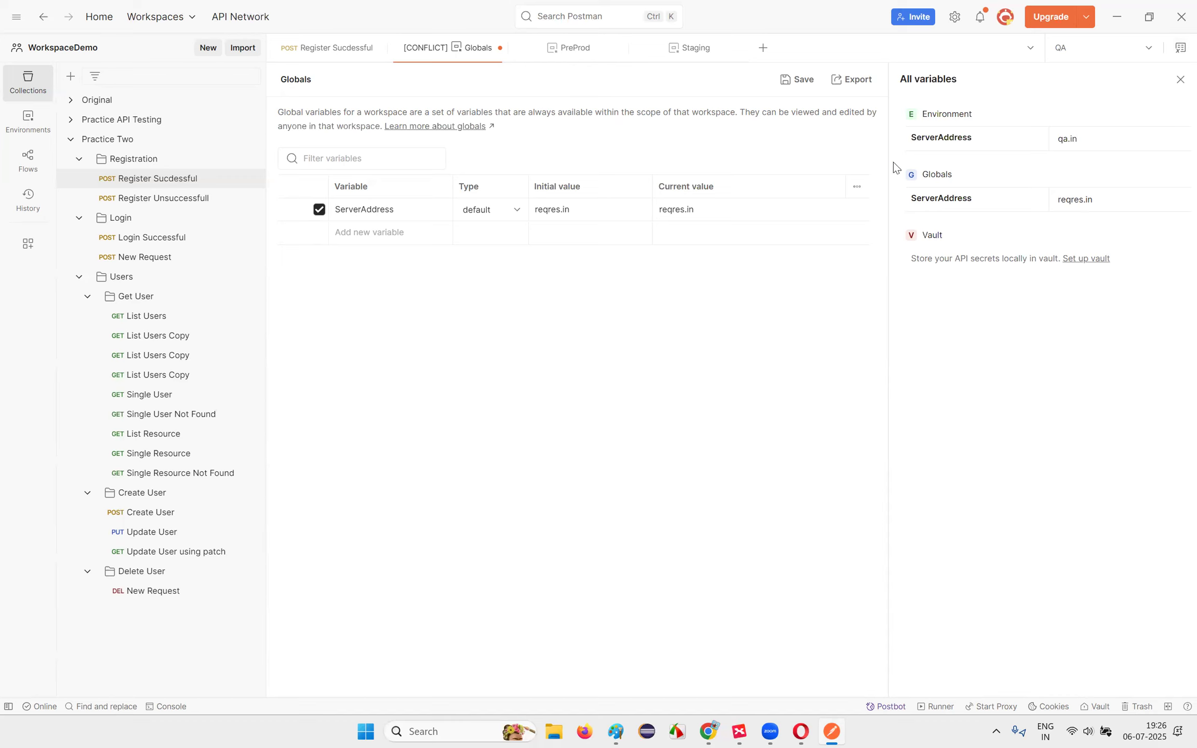
click(1105, 138)
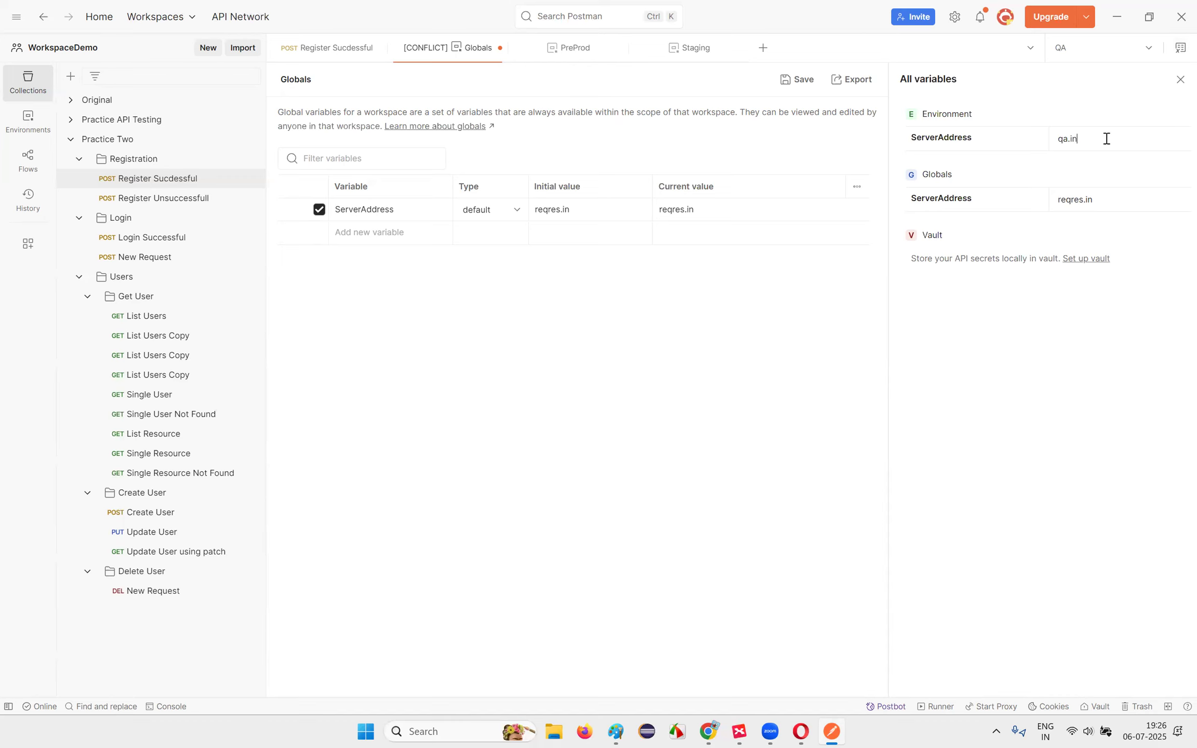
click(945, 117)
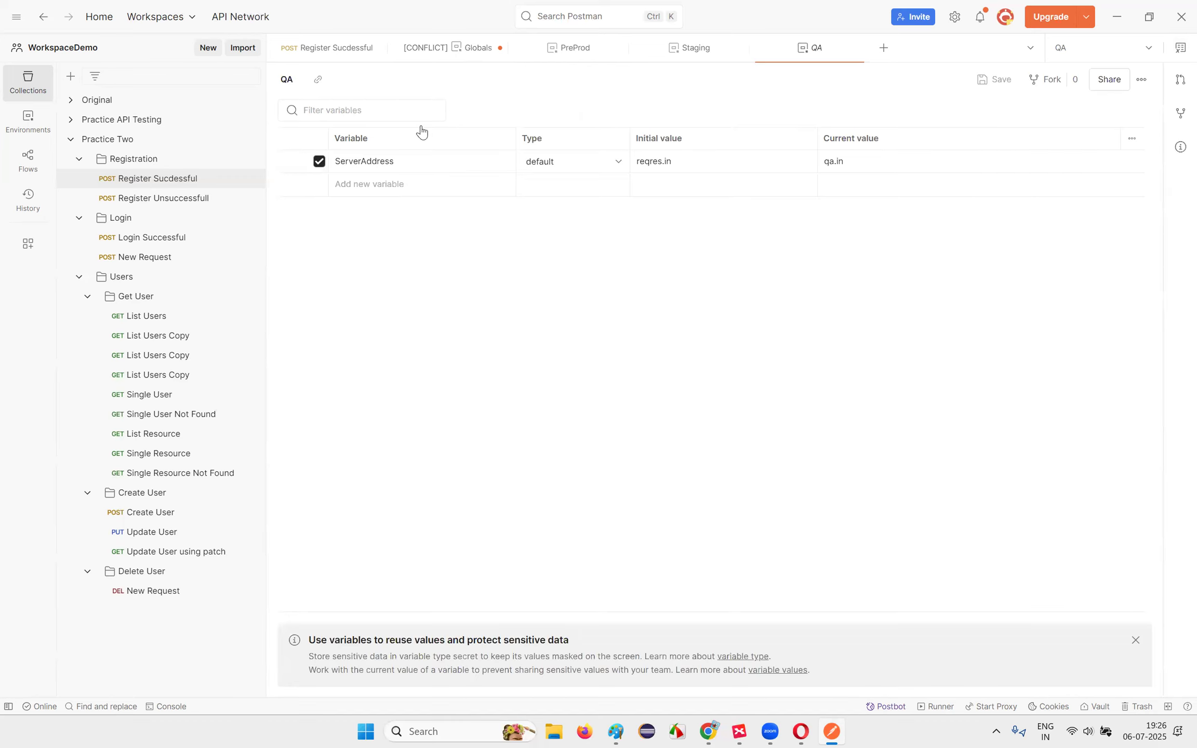
click(1118, 160)
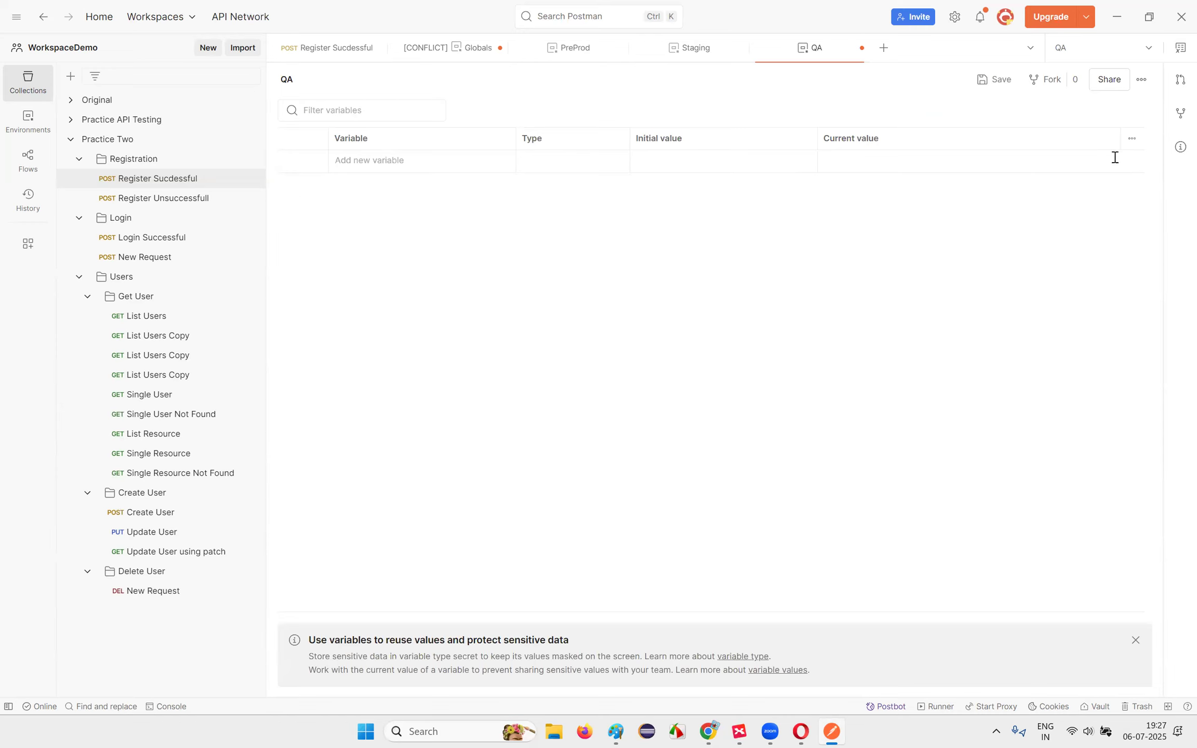
click(995, 80)
Step: Inspect the Staging and PreProd environments' variables, leaving PreProd active
click(1180, 48)
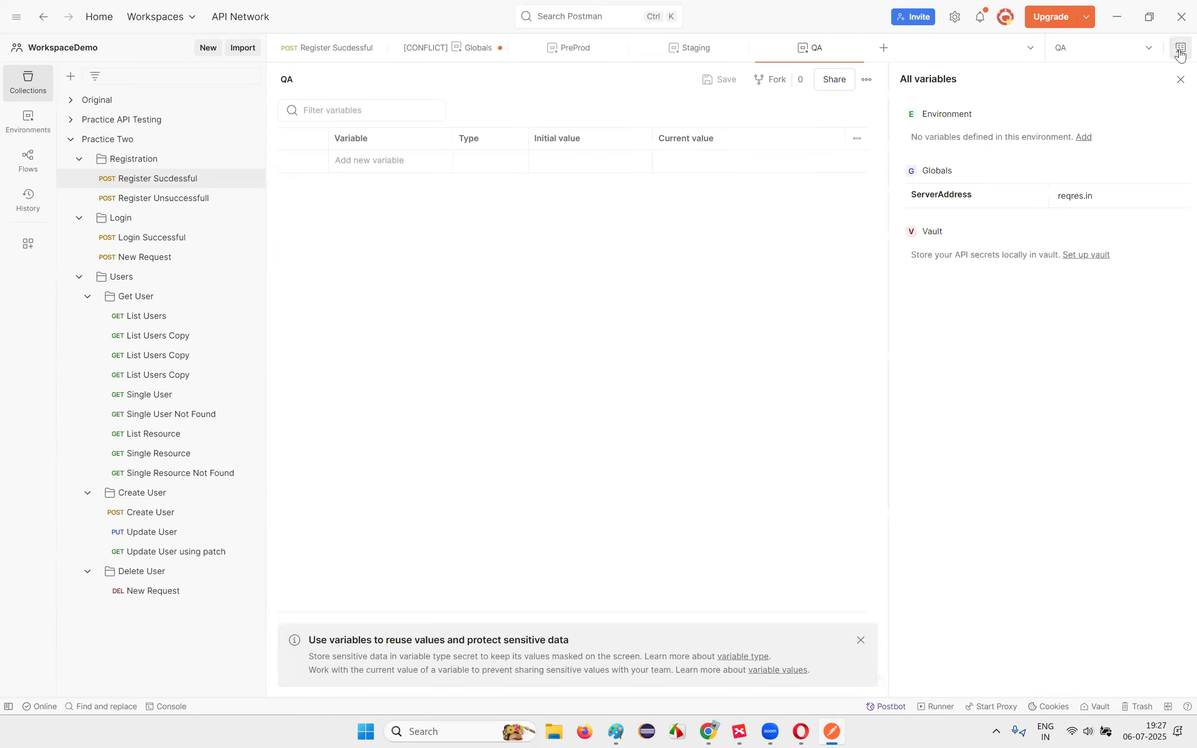
click(1074, 58)
click(971, 175)
click(1180, 49)
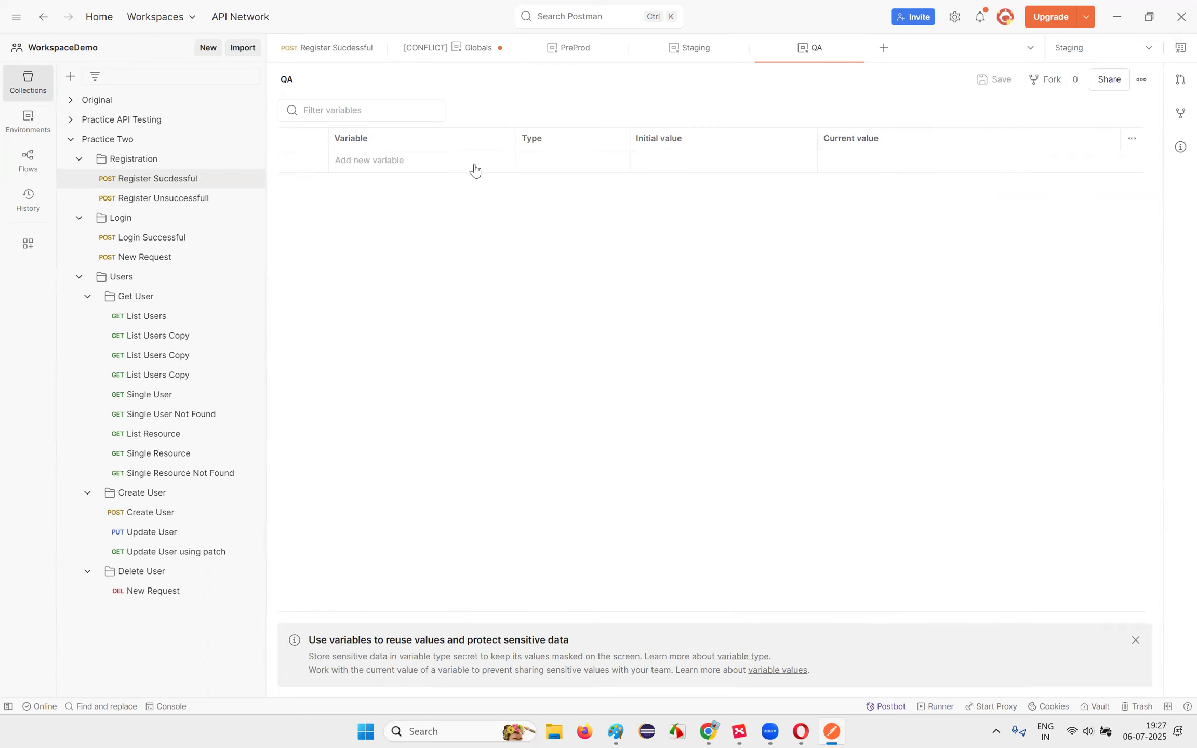
click(1180, 48)
click(943, 116)
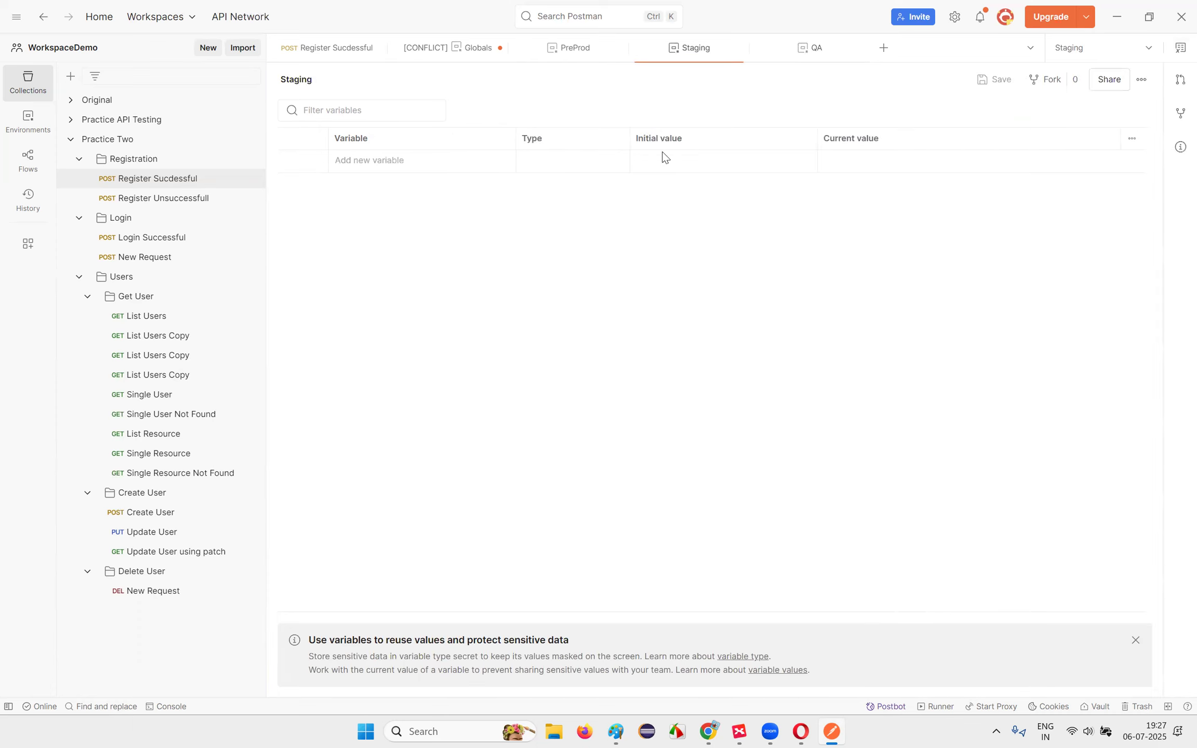
click(1123, 48)
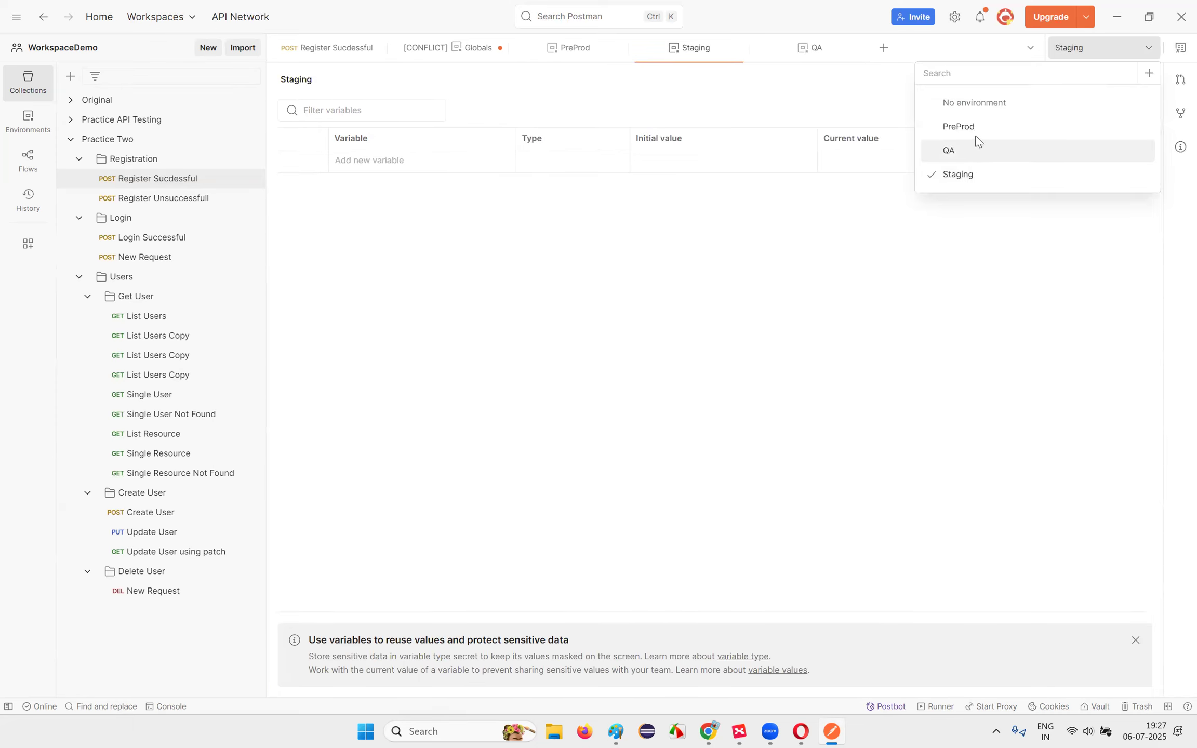
click(977, 149)
click(1180, 49)
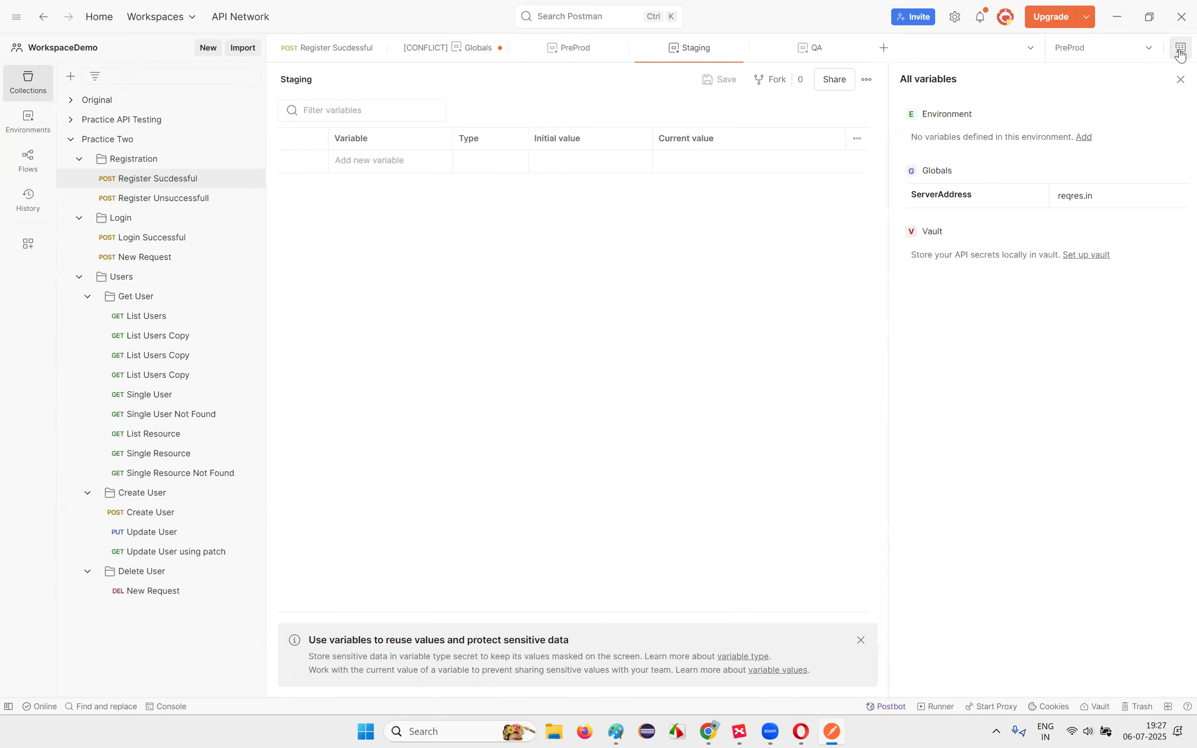
click(940, 115)
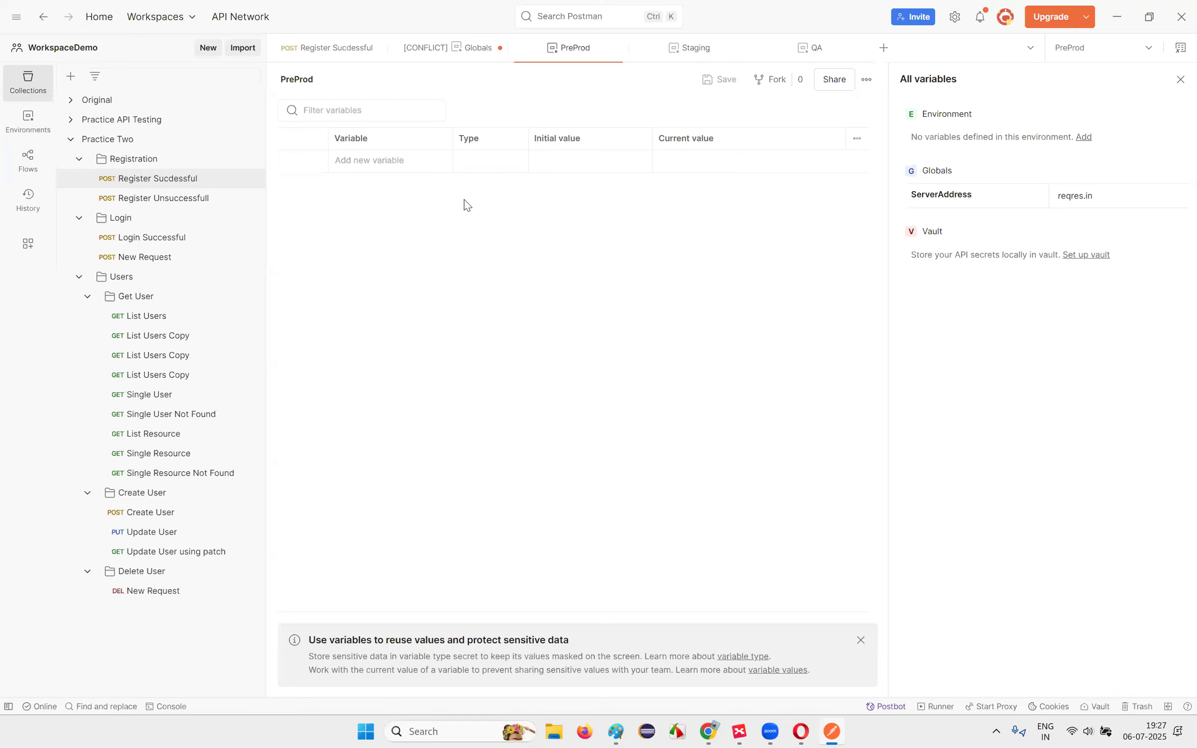
click(1180, 79)
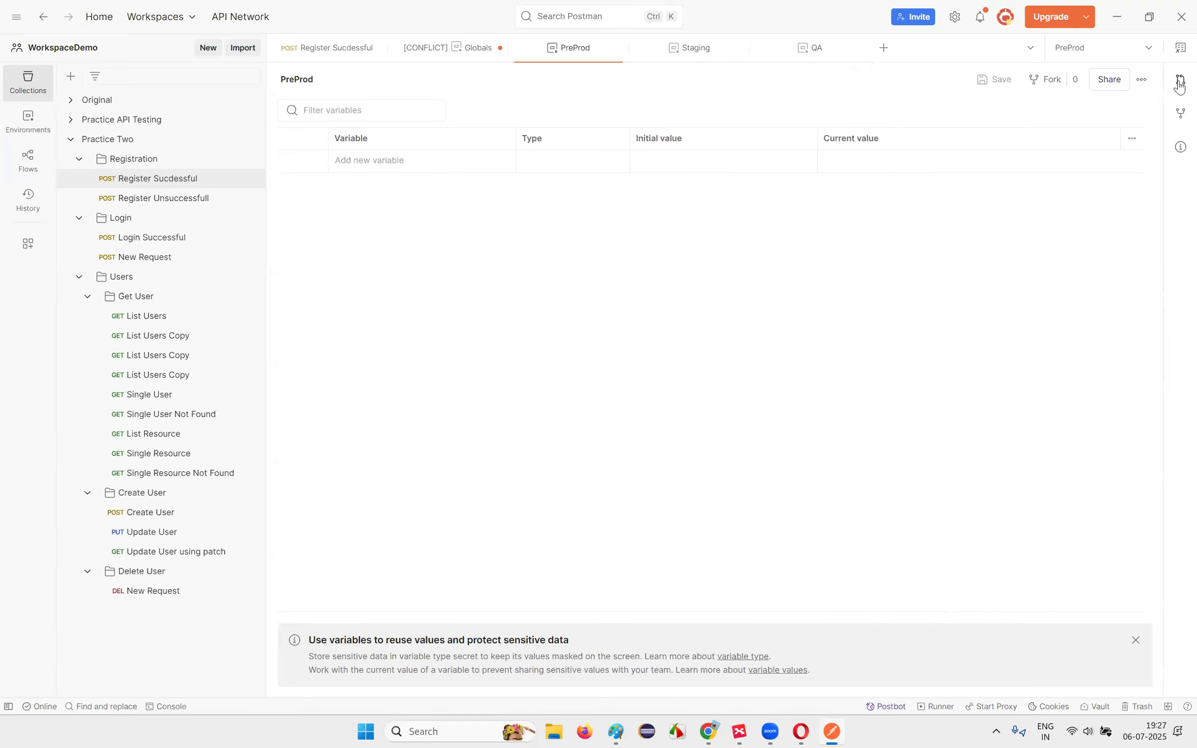
Step: On Register Sucessful, make QA active and confirm ServerAddress falls back to global reqres.in
click(156, 181)
mouse_move(427, 119)
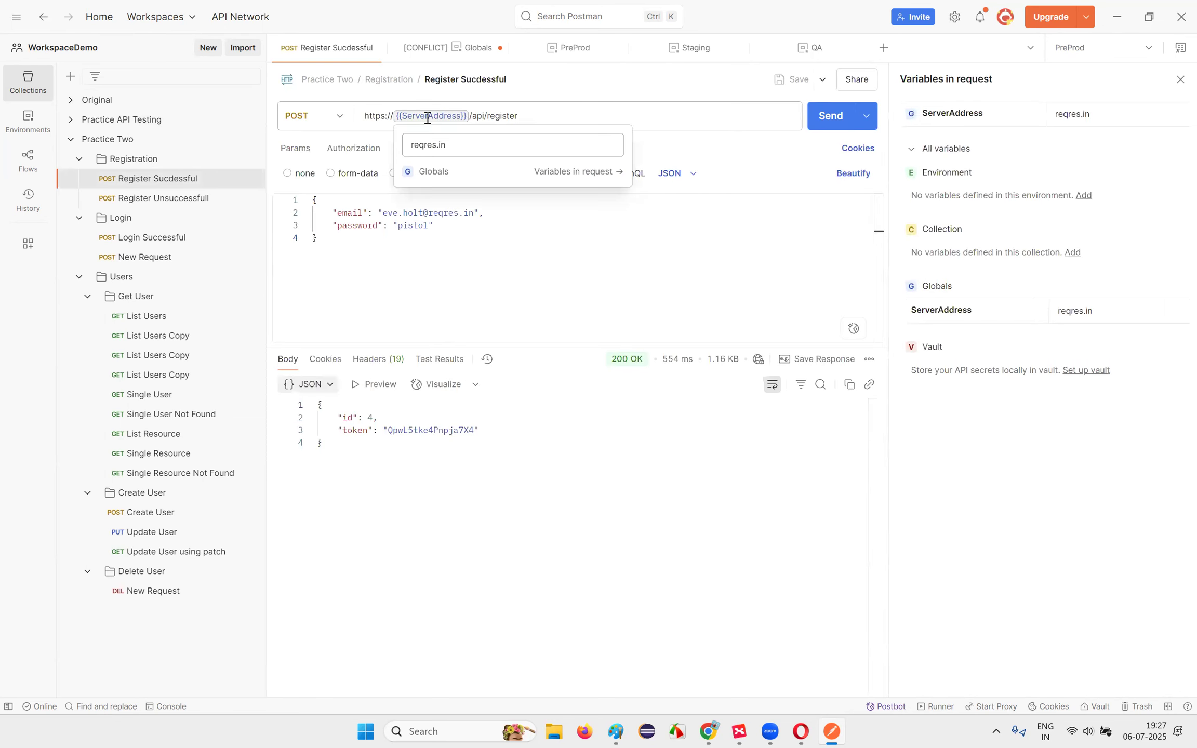
click(1104, 48)
click(968, 186)
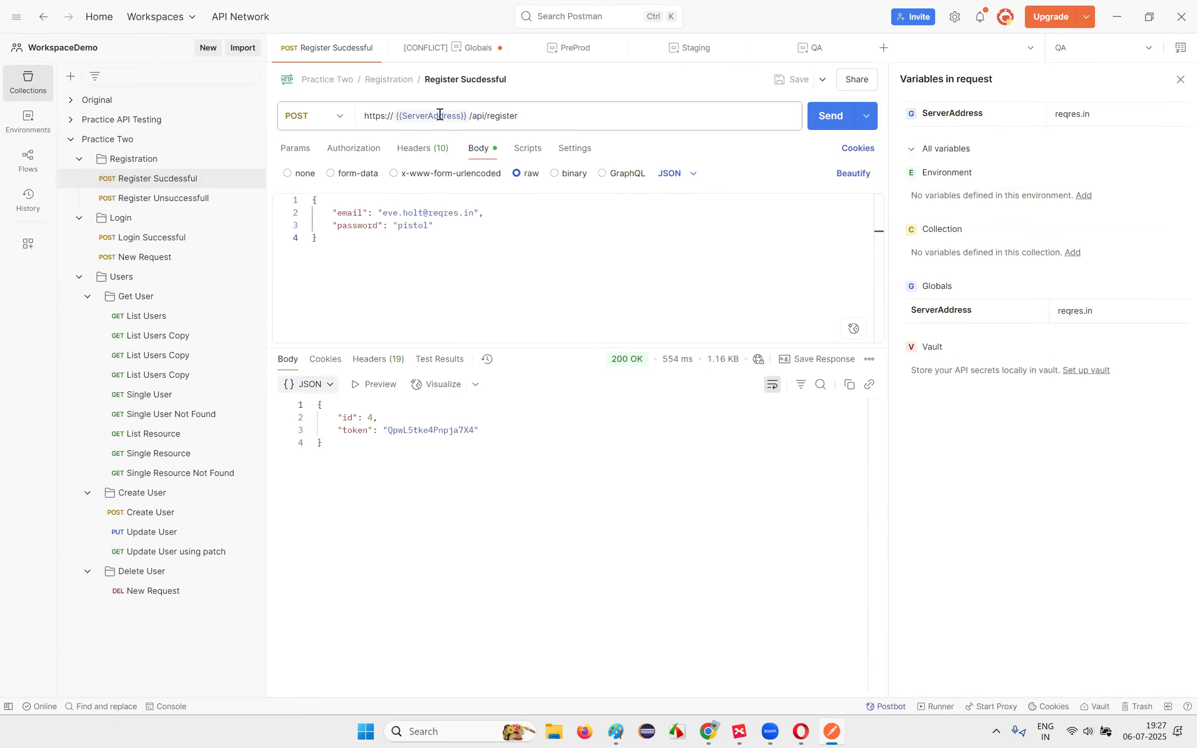
mouse_move(439, 116)
click(432, 255)
Step: Bring the XMind mind map showing the Variables Scope branch to the front
key(alt+Tab)
click(944, 320)
click(831, 730)
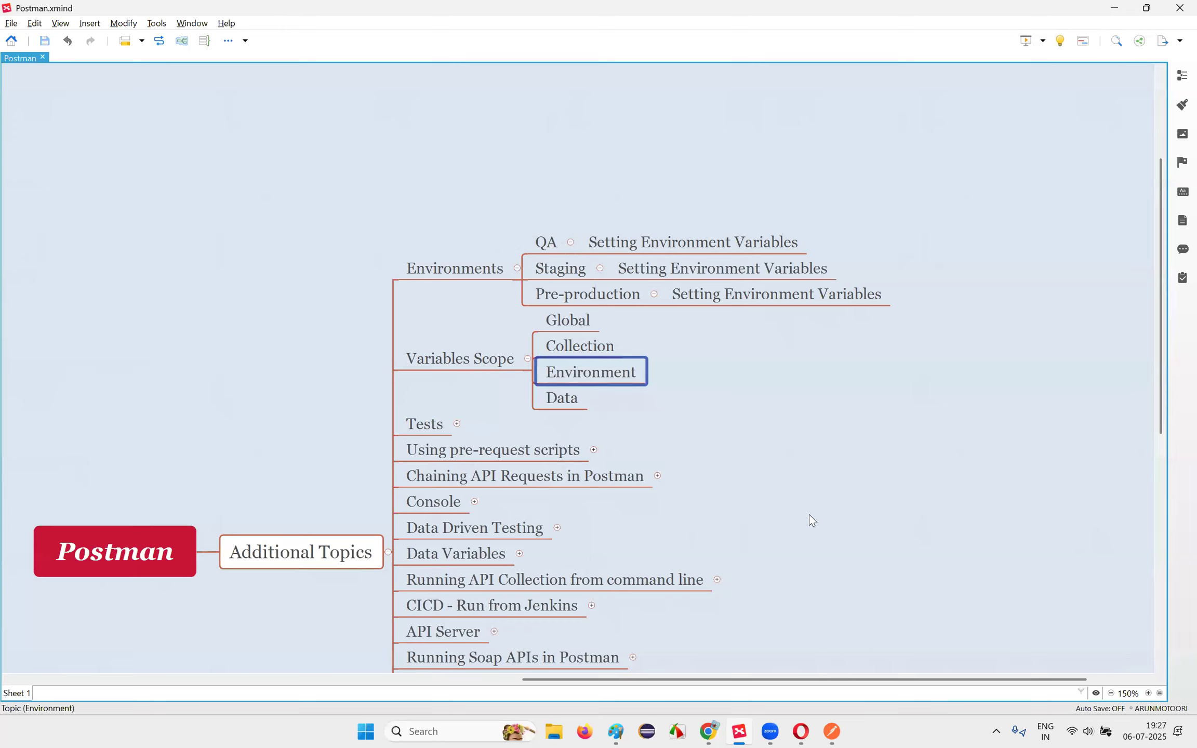
Step: Select the Collection topic in the XMind mind map, then return to Postman
key(Up)
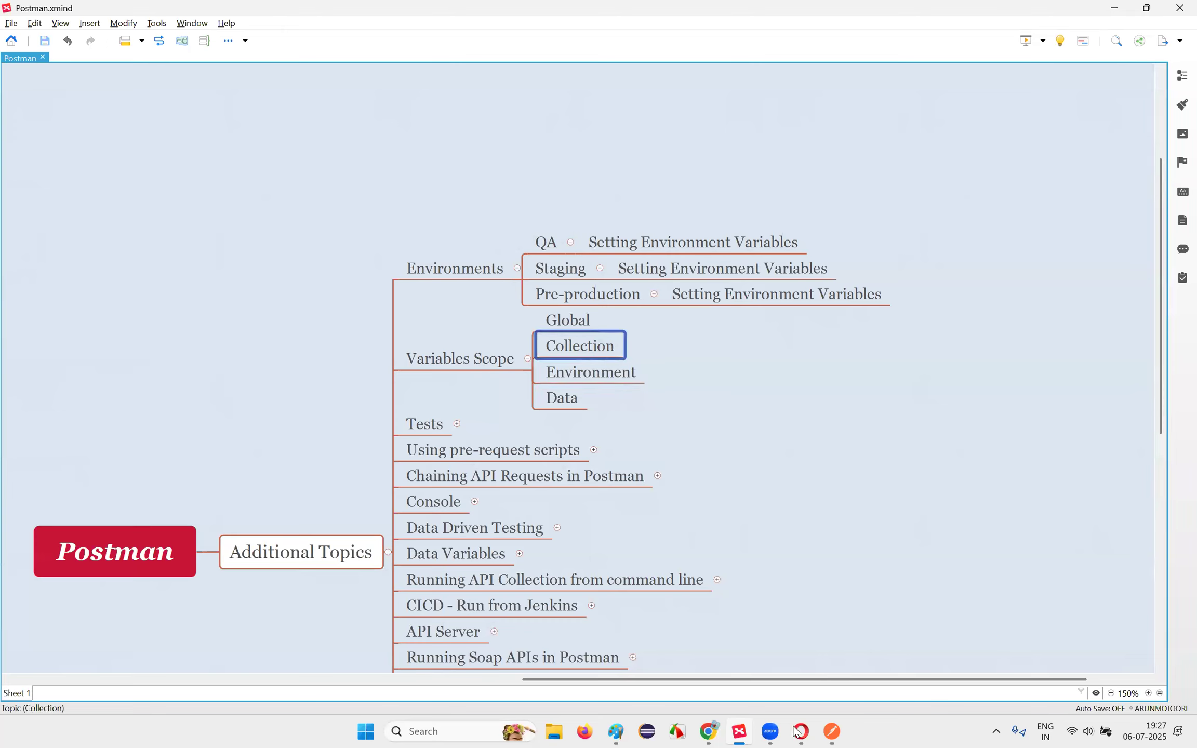
click(830, 732)
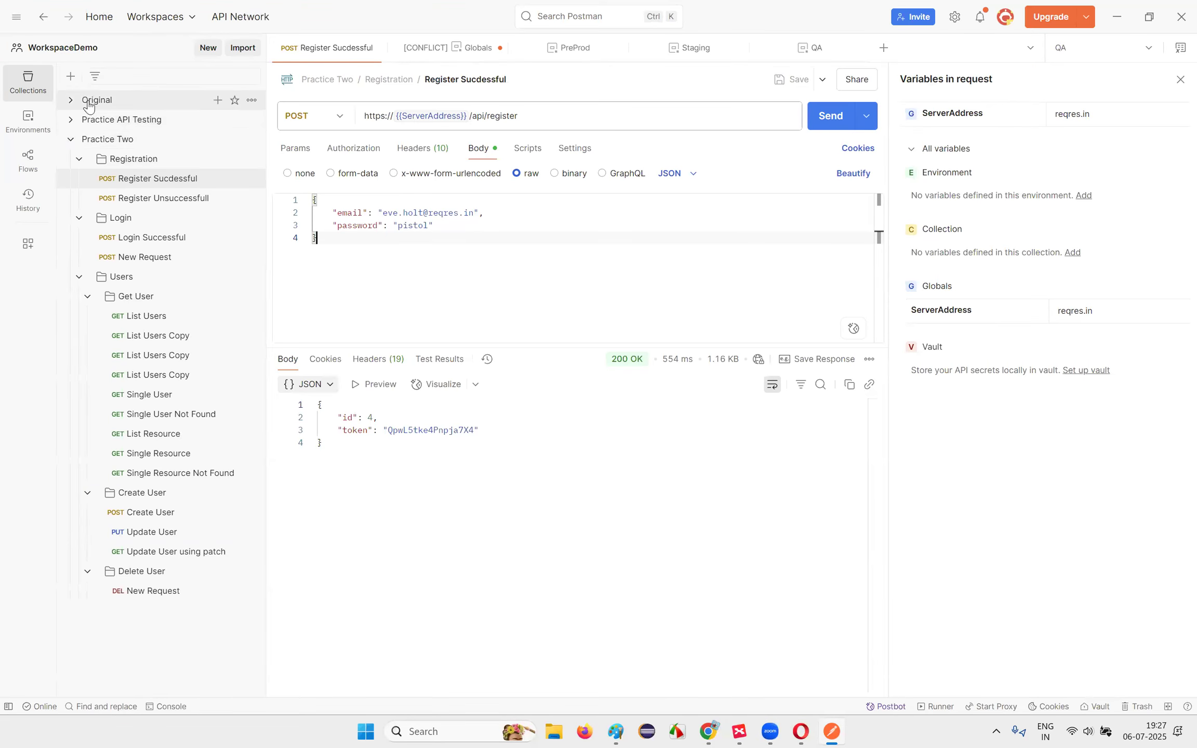
Step: Collapse the Practice Two collection and toggle the request's Variables panel off and on
click(72, 140)
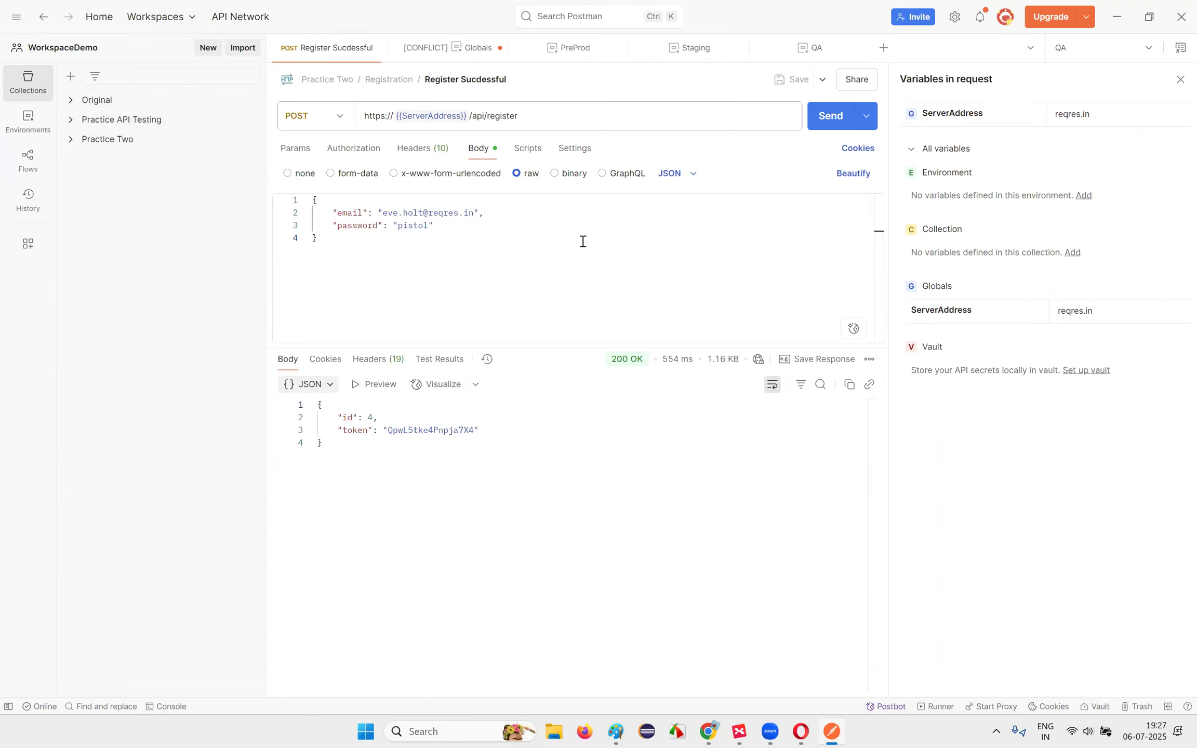
click(1180, 48)
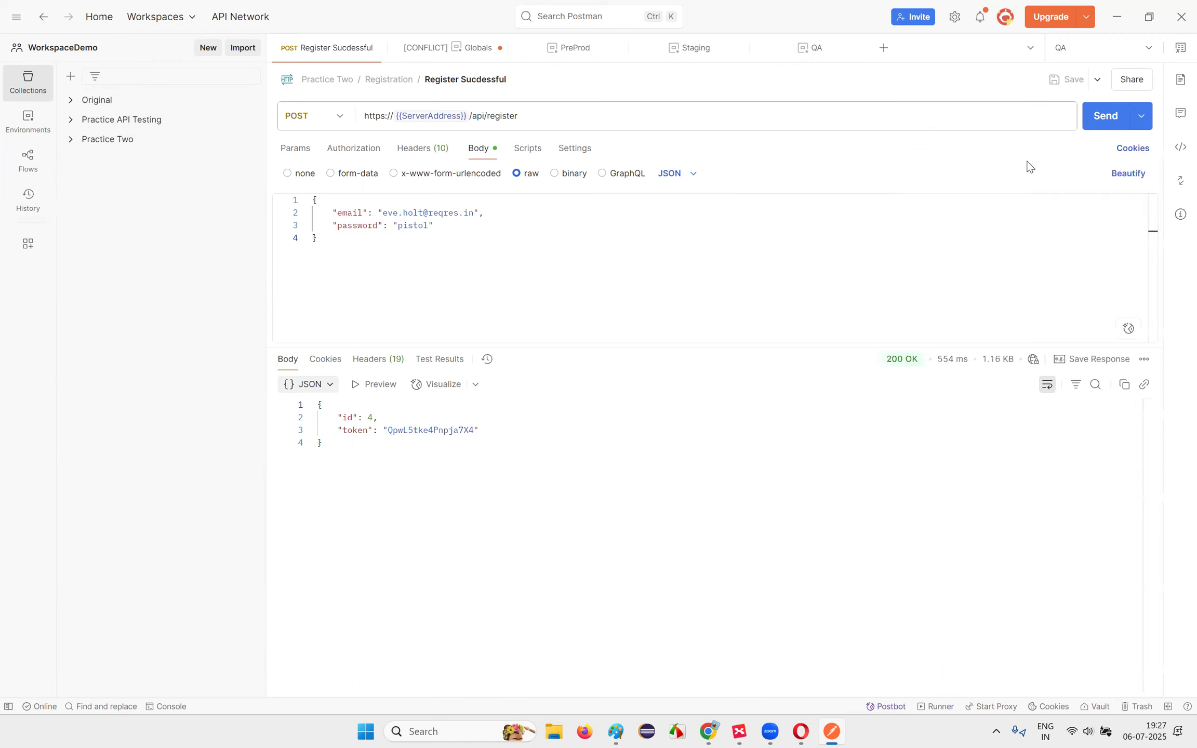
click(1180, 49)
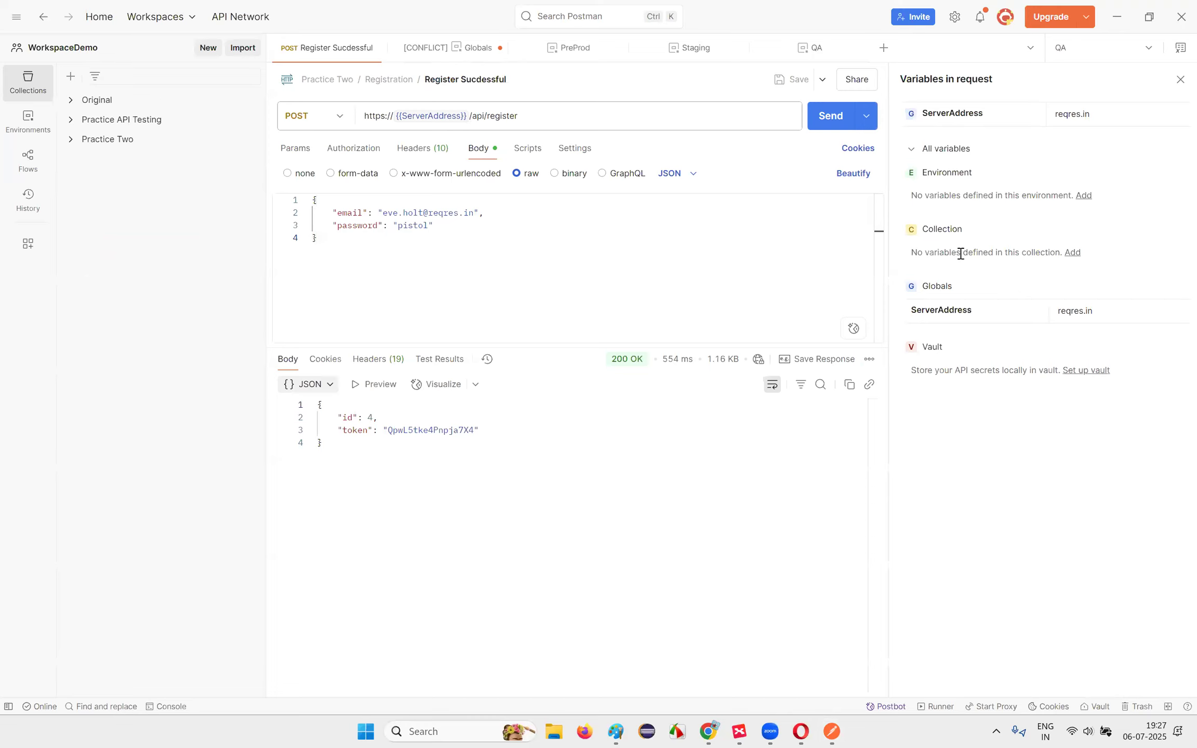
click(424, 262)
Step: Close the Register Sucdessful, Globals, PreProd, Staging and QA tabs, leaving the workspace empty
click(375, 48)
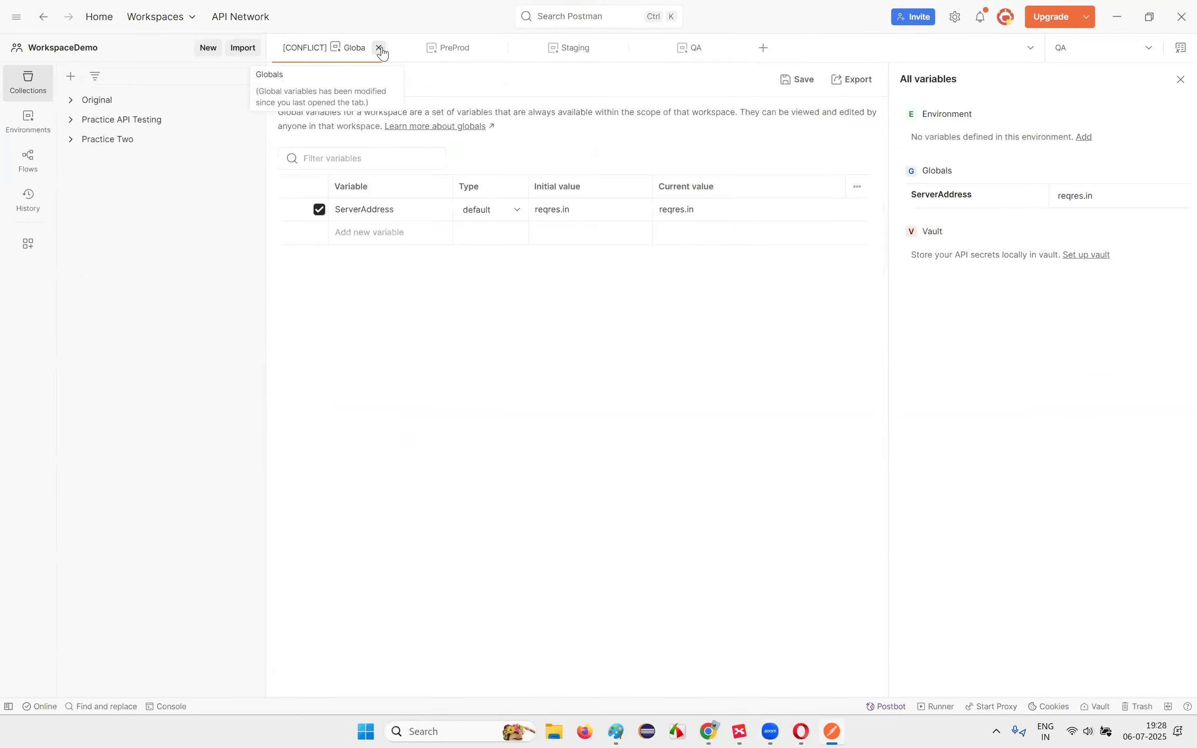
click(378, 48)
click(379, 47)
click(379, 47)
click(379, 47)
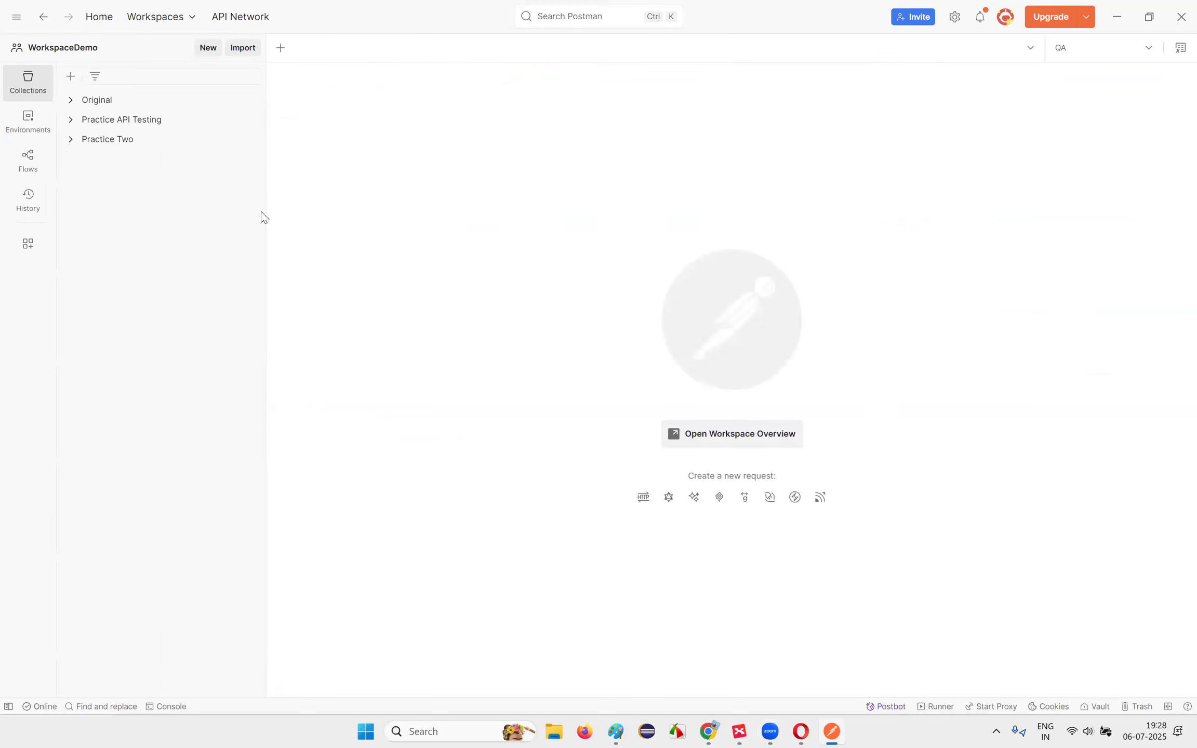
Step: Add and save a Practice Two collection variable ServerAddress with initial and current value two.in
click(124, 139)
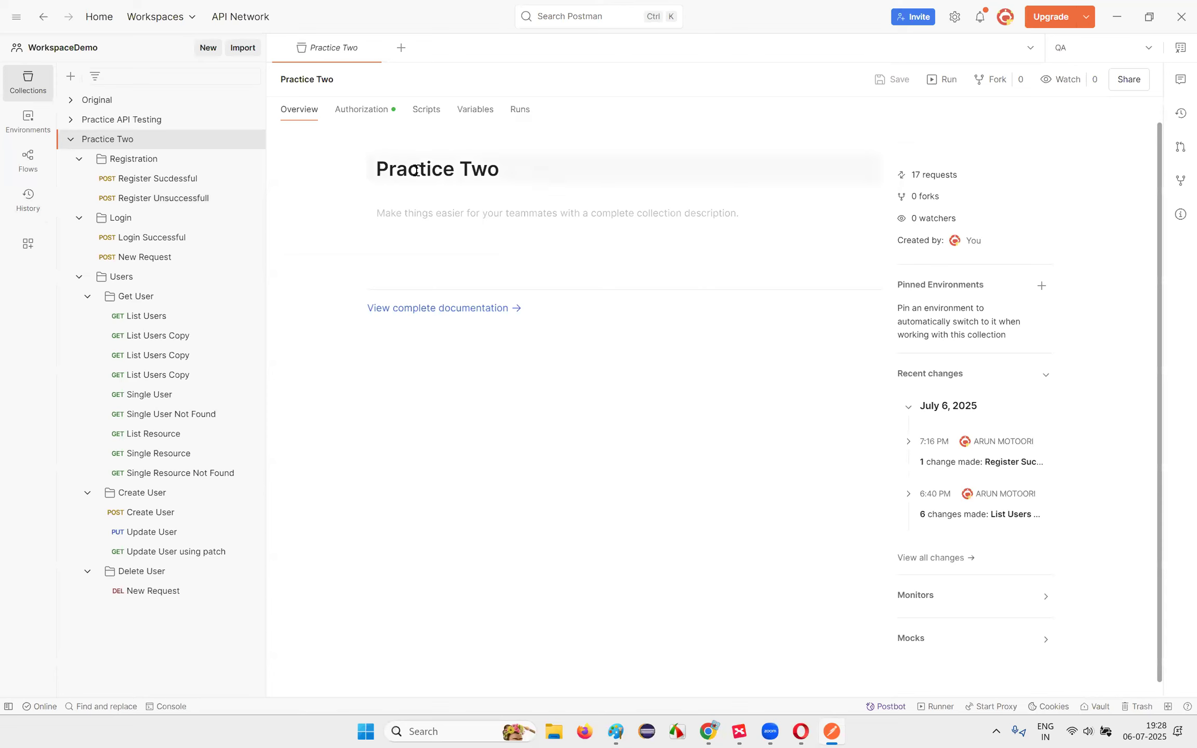
click(481, 114)
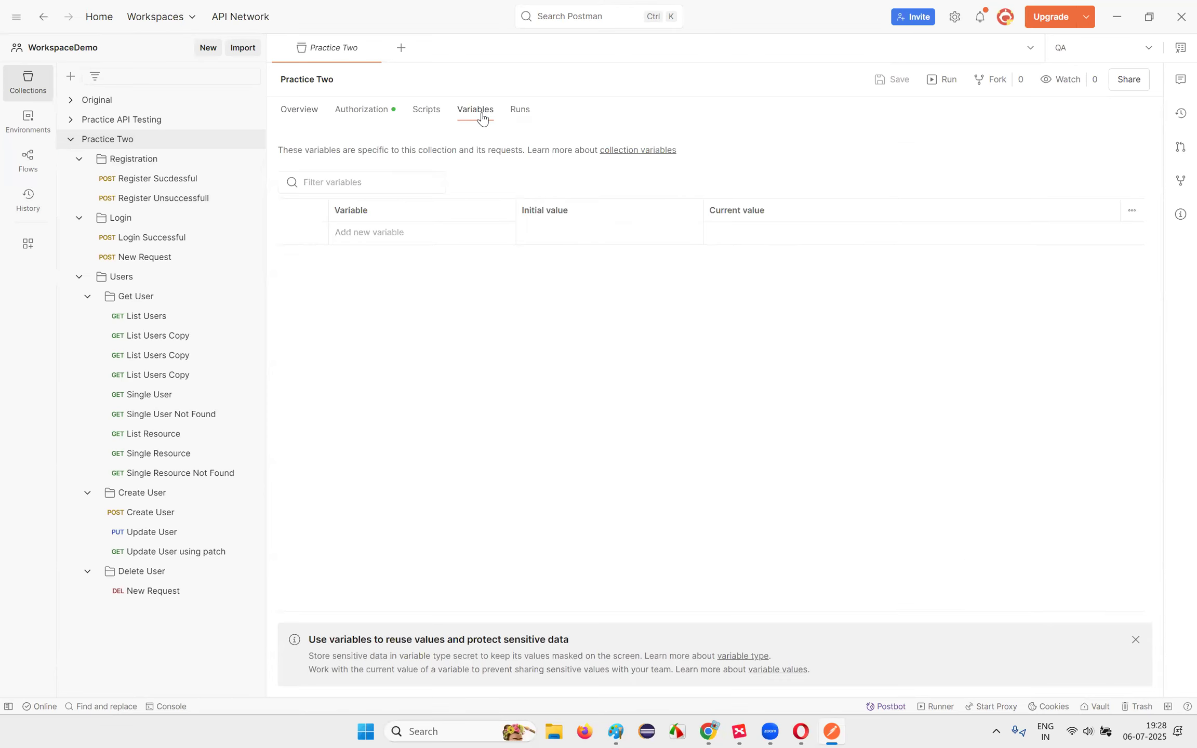
click(369, 238)
text(ServerA)
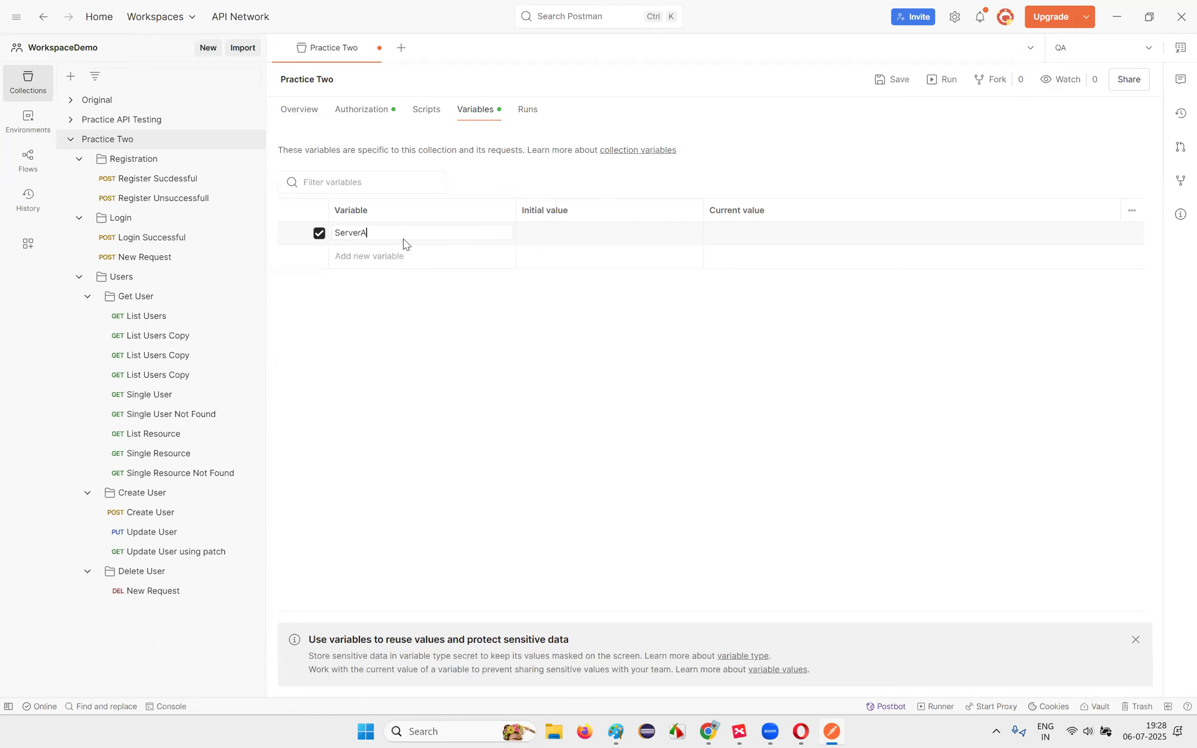
text(ddress)
click(581, 242)
text(two.in)
click(738, 232)
click(893, 79)
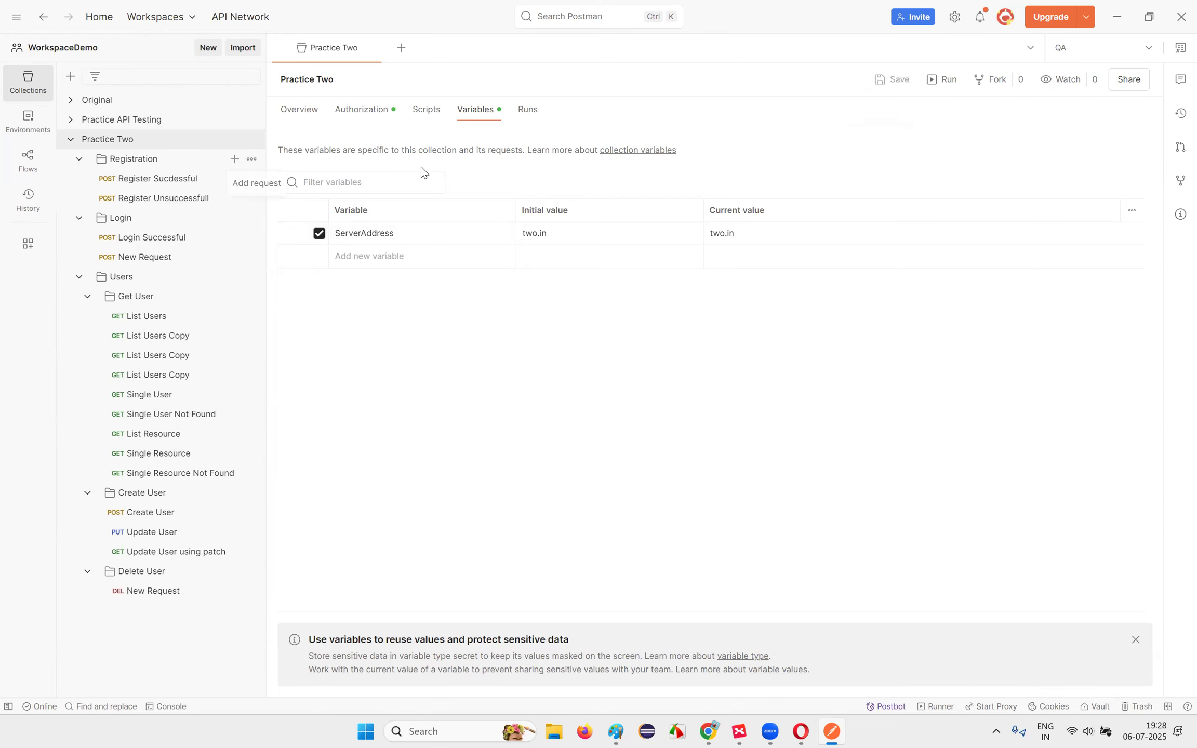
Step: Compare {{ServerAddress}} in the Practice Two and Practice API Testing Register Sucdessful requests
click(155, 180)
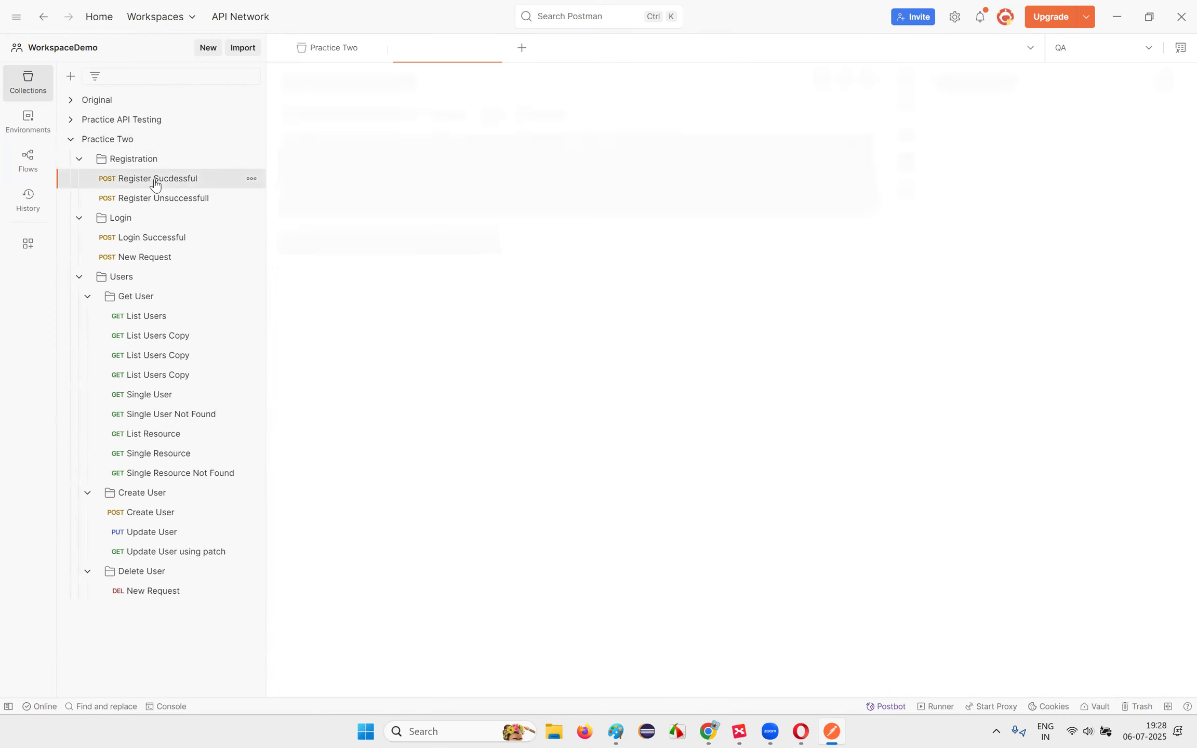
mouse_move(424, 119)
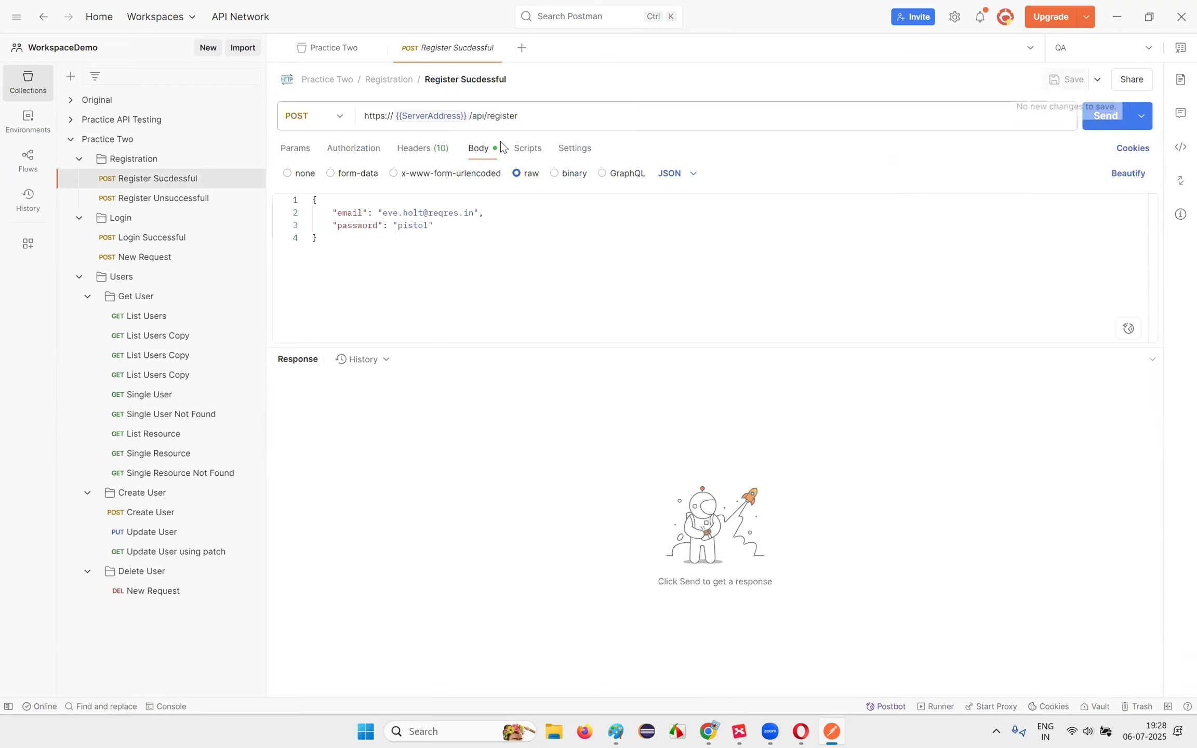
click(121, 119)
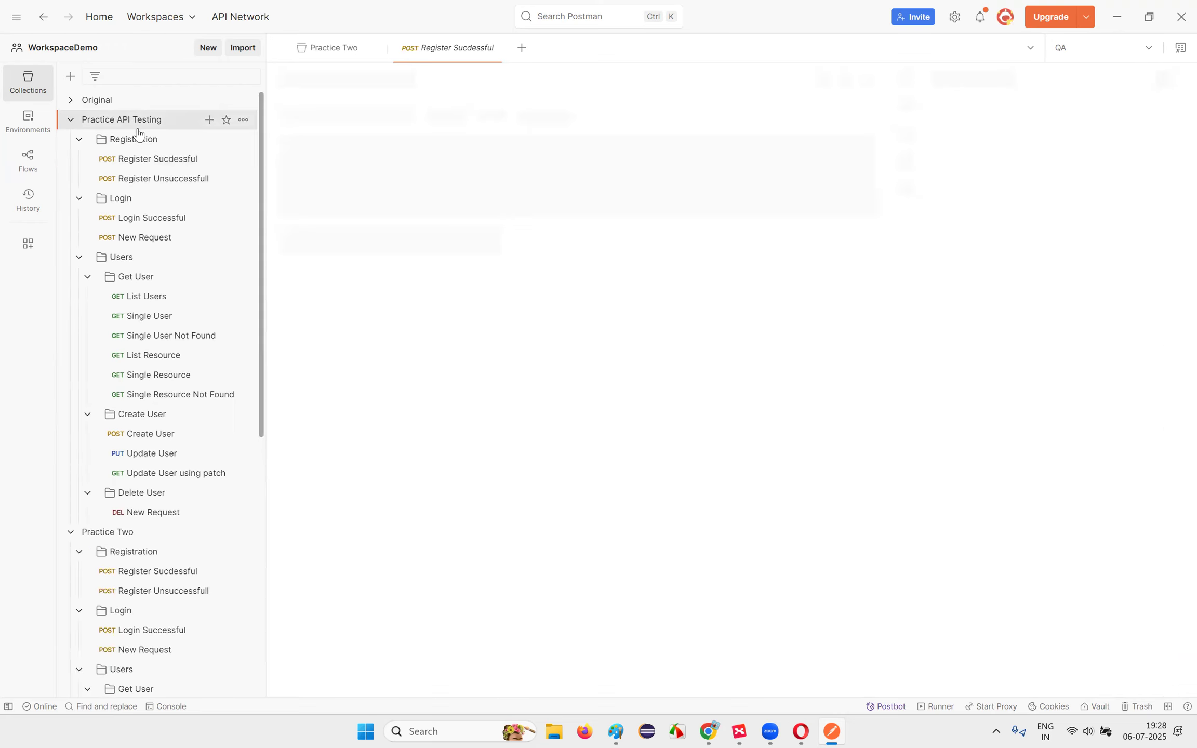
click(148, 158)
mouse_move(431, 118)
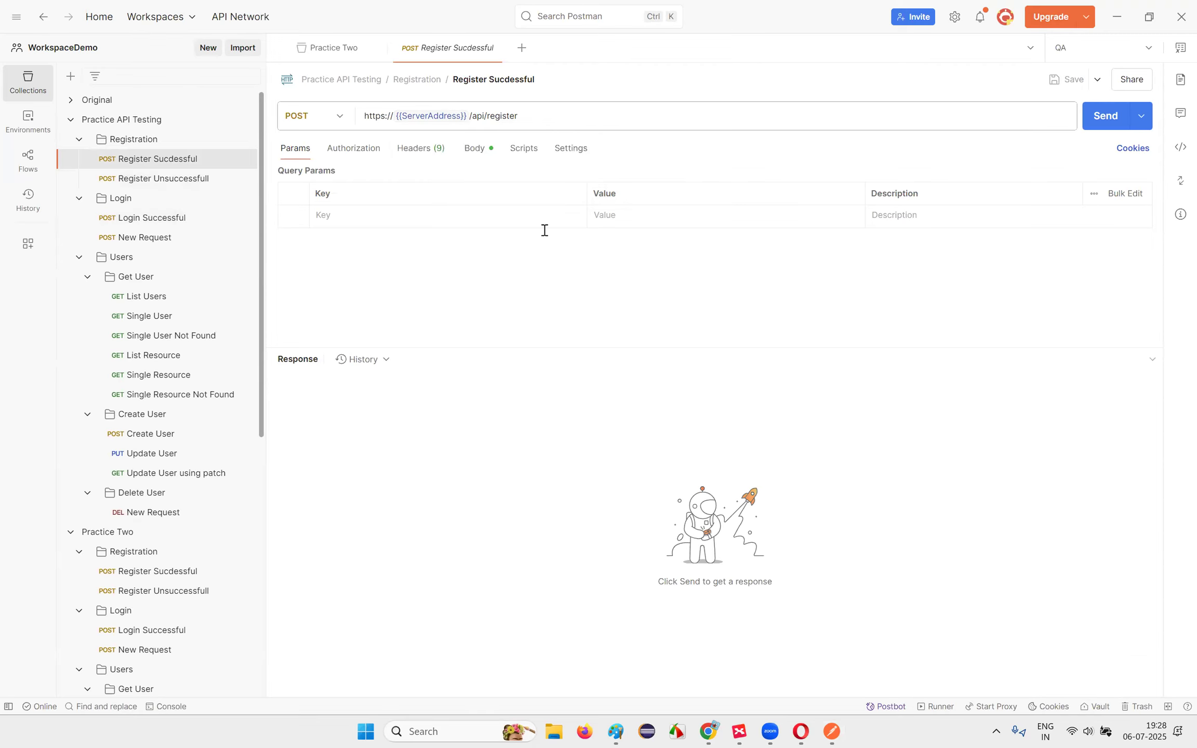
Step: Delete ServerAddress from Practice Two's collection variables, then collapse both collections
scroll(122, 307, down, 5)
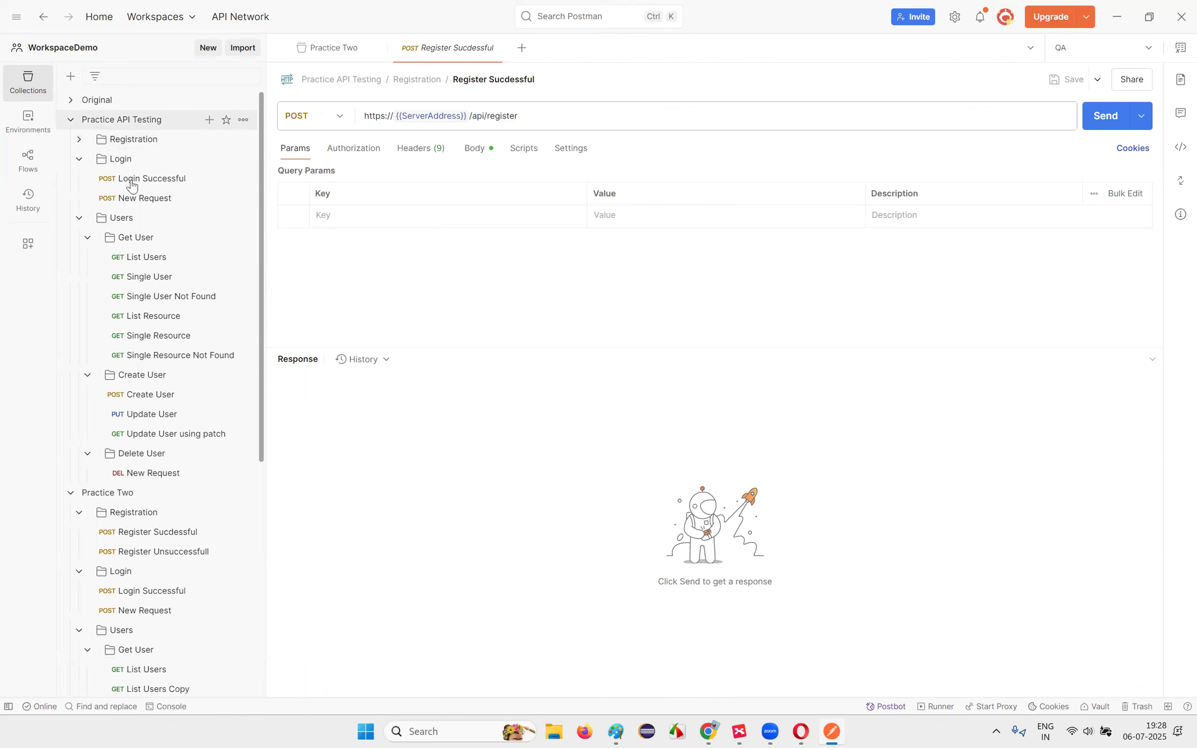
click(124, 282)
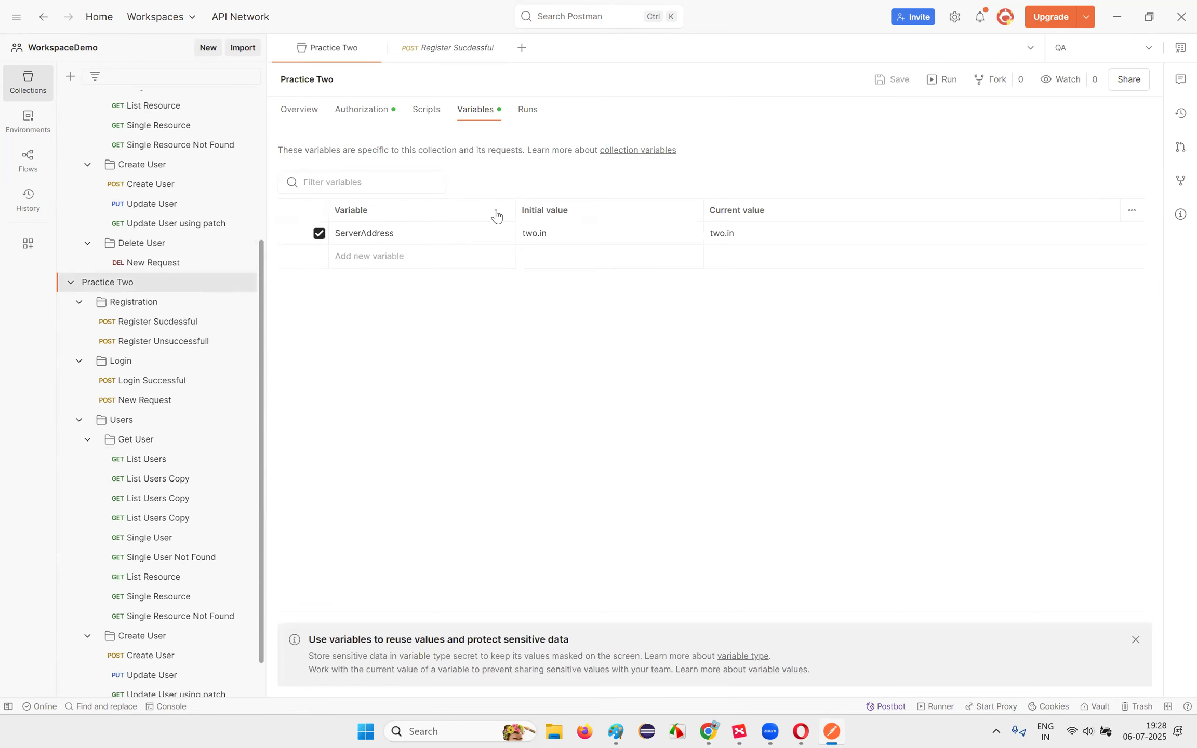
click(1119, 233)
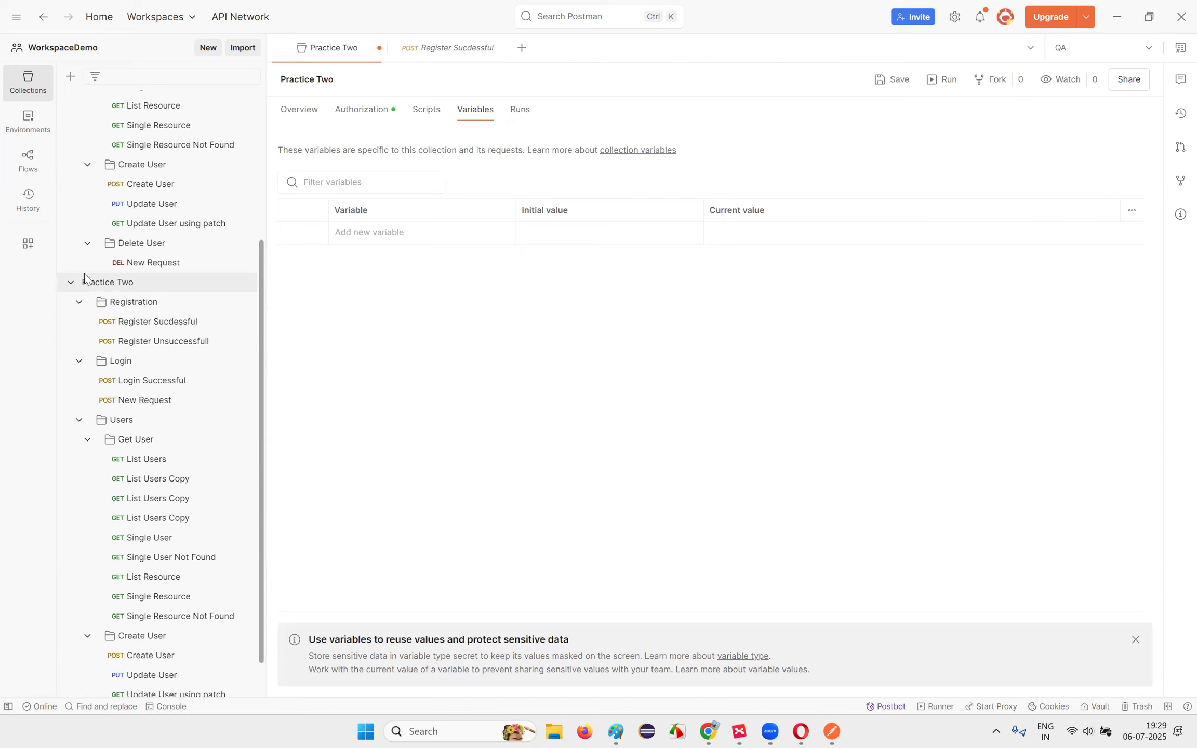
click(71, 282)
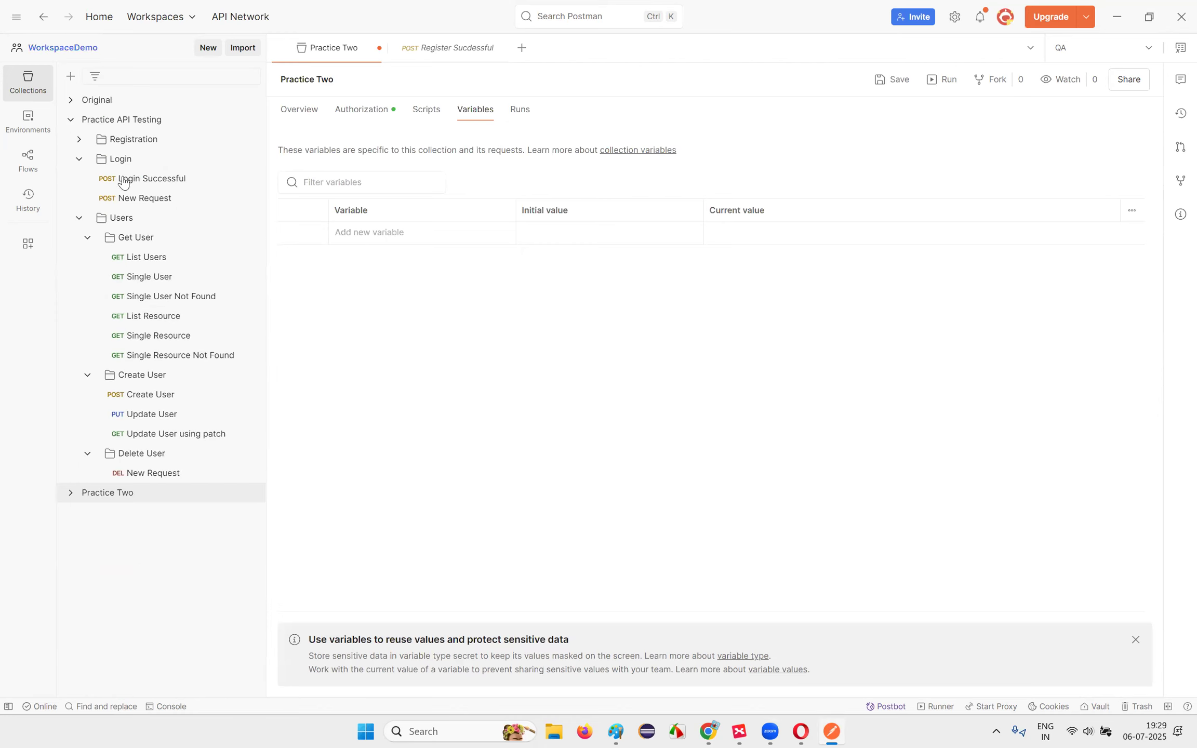
click(71, 120)
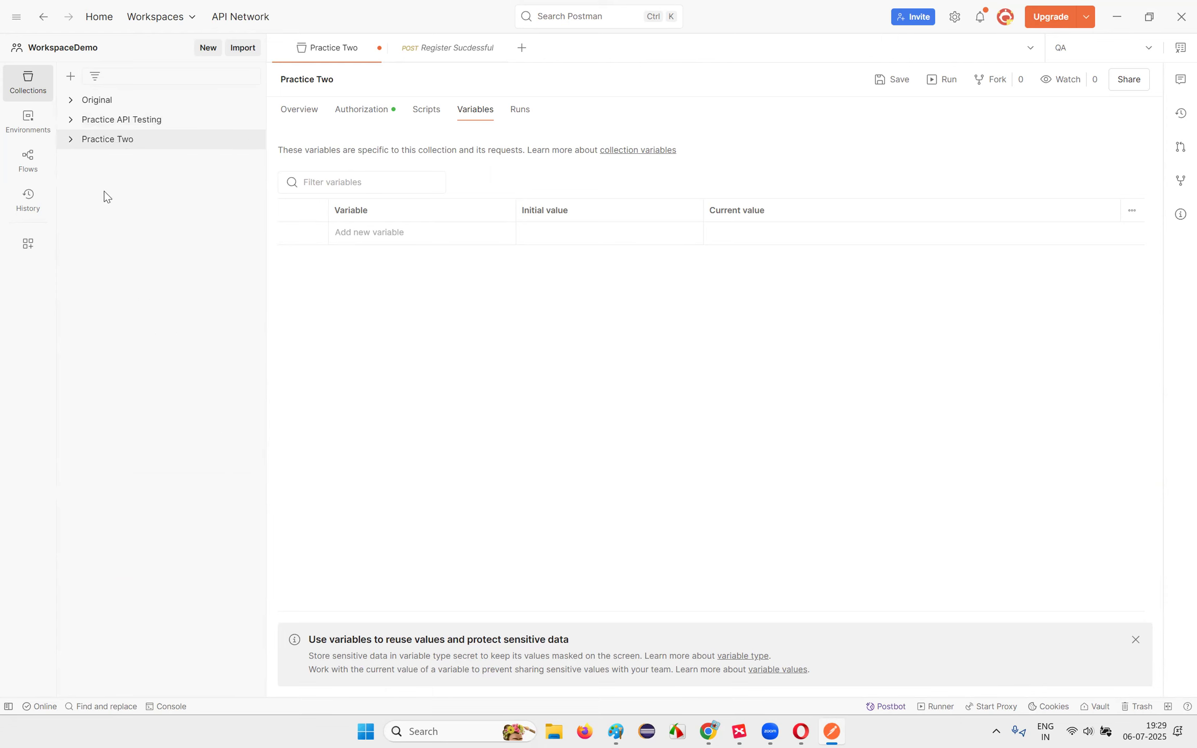
Step: In the Postman.xmind map, step through the Global, Collection and Environment topics, ending on Variables Scope
click(731, 731)
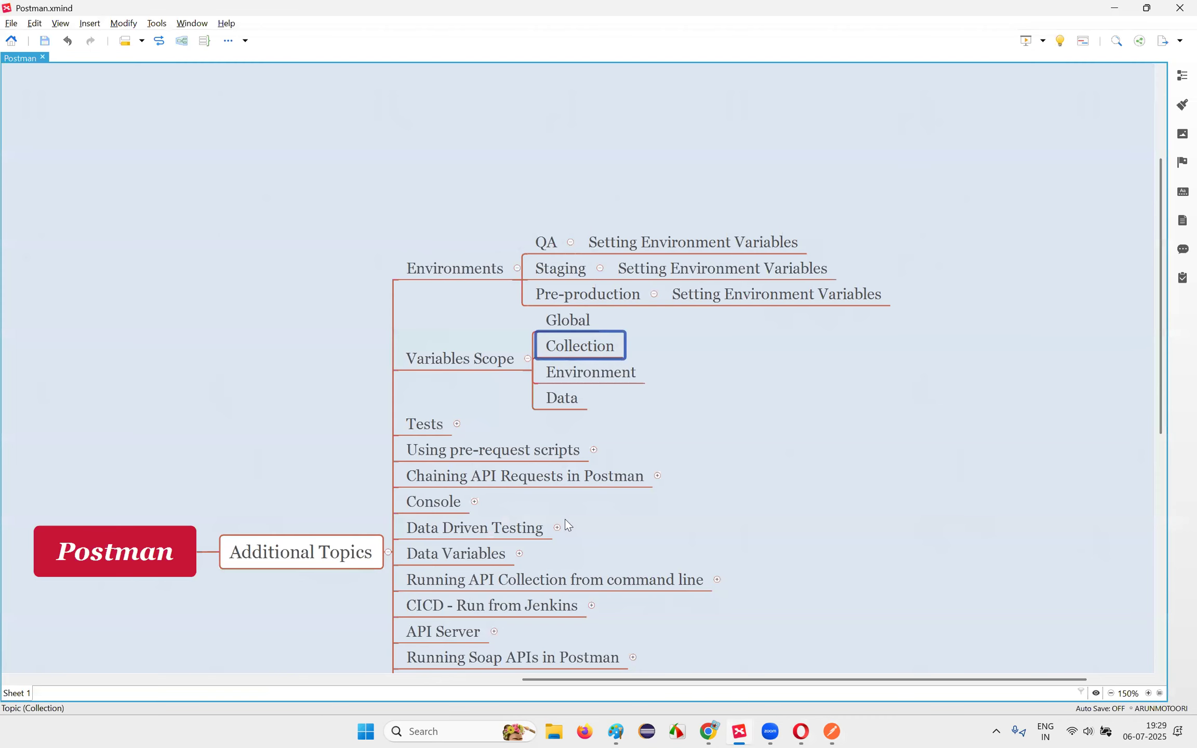
click(570, 324)
click(575, 348)
double_click(576, 380)
click(415, 355)
click(416, 359)
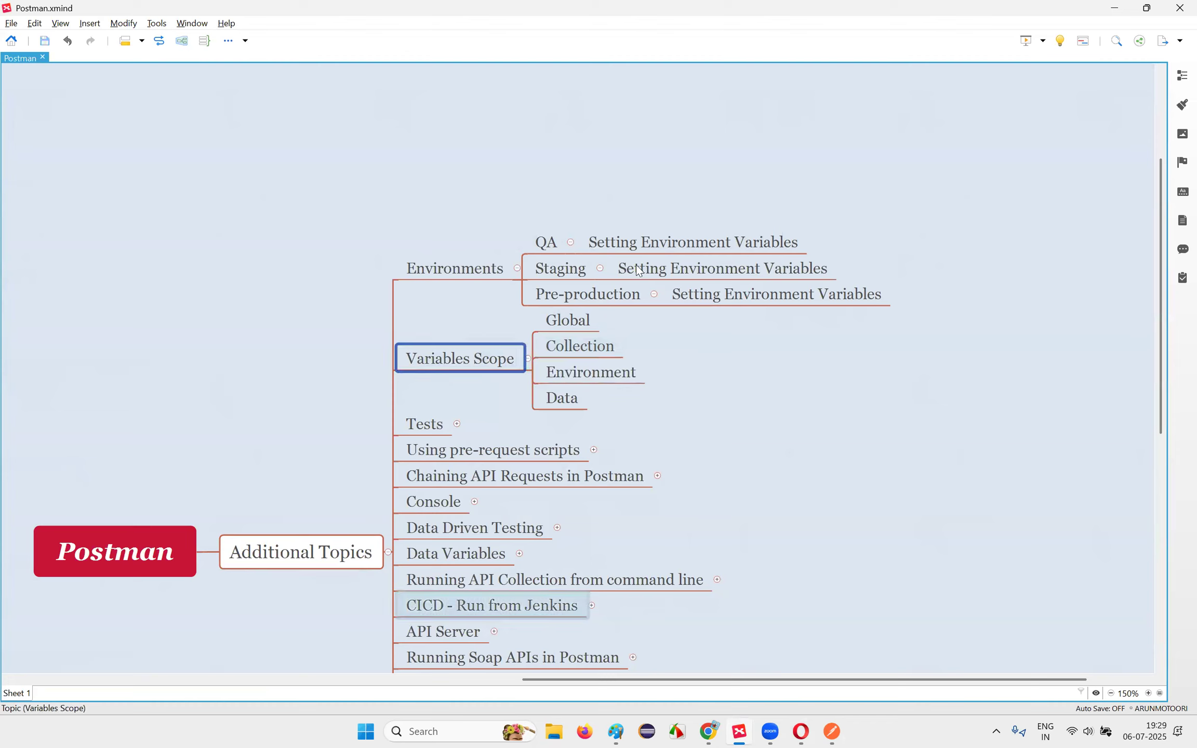
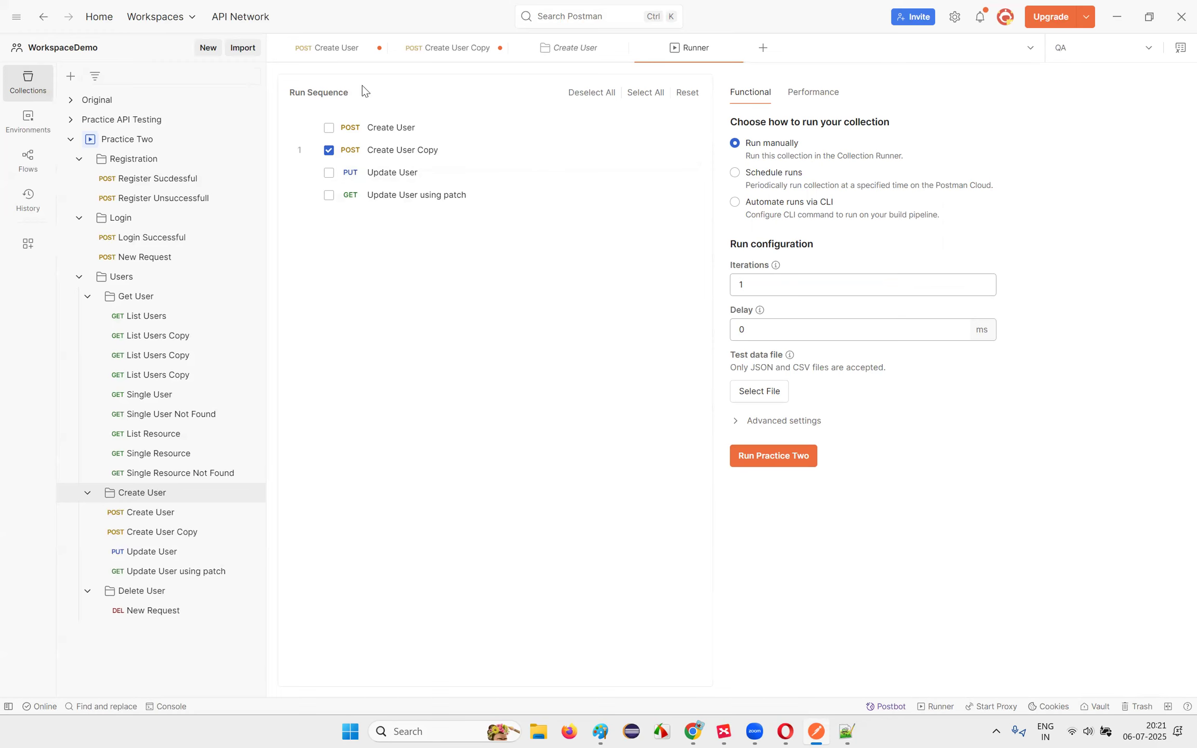
Step: Open the Create User Copy request and look over its name/job JSON body
click(426, 47)
drag(334, 213, 450, 244)
click(478, 298)
Step: Type a name,job header with rows arun,trainer, varun,tester and tharun,developer
click(849, 732)
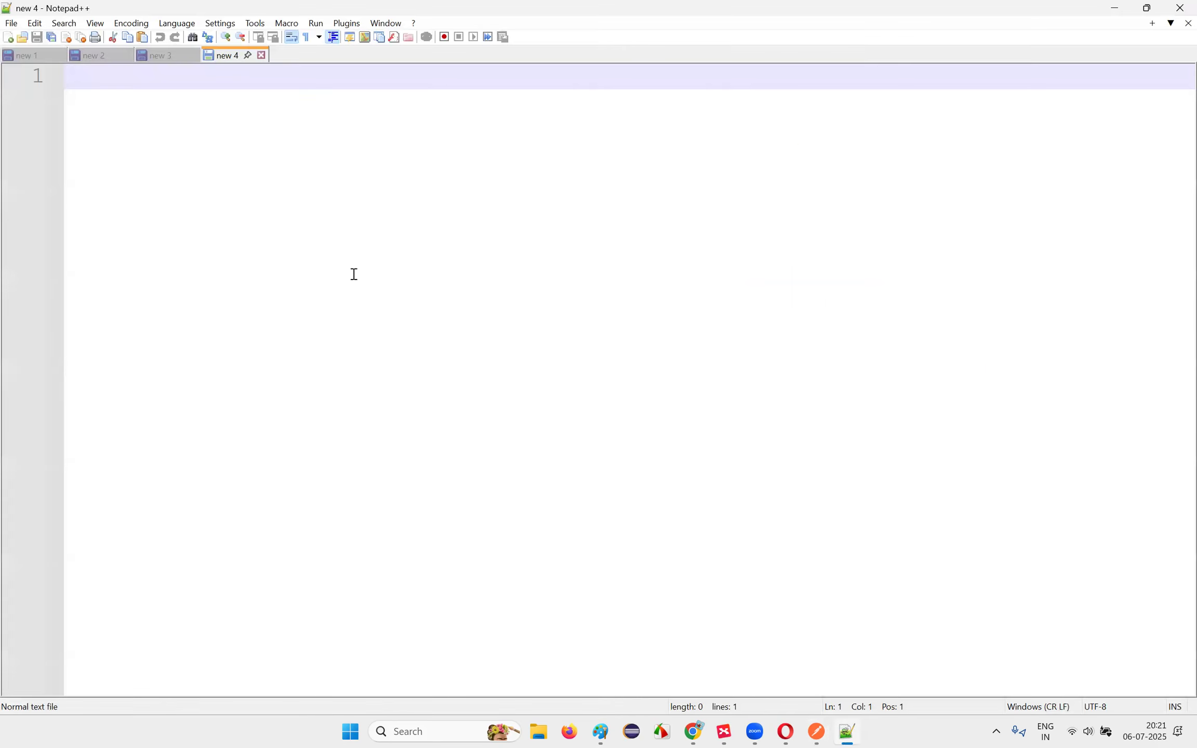
text(name,job)
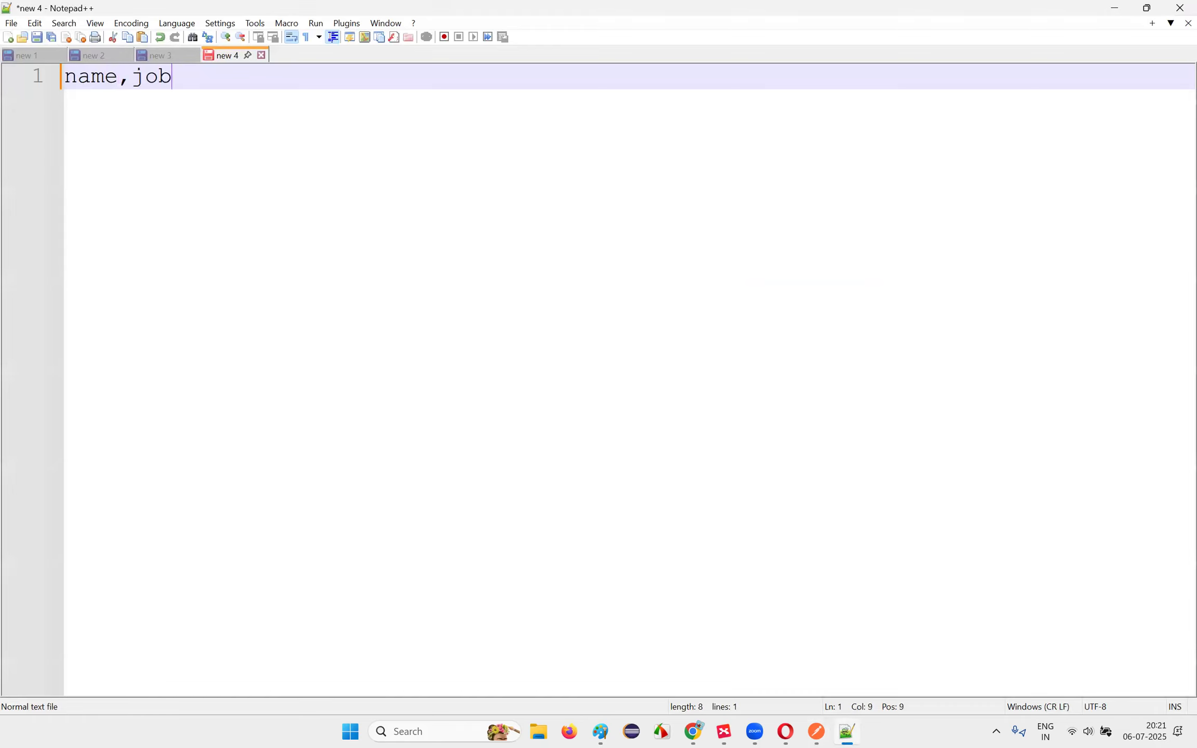
key(Return)
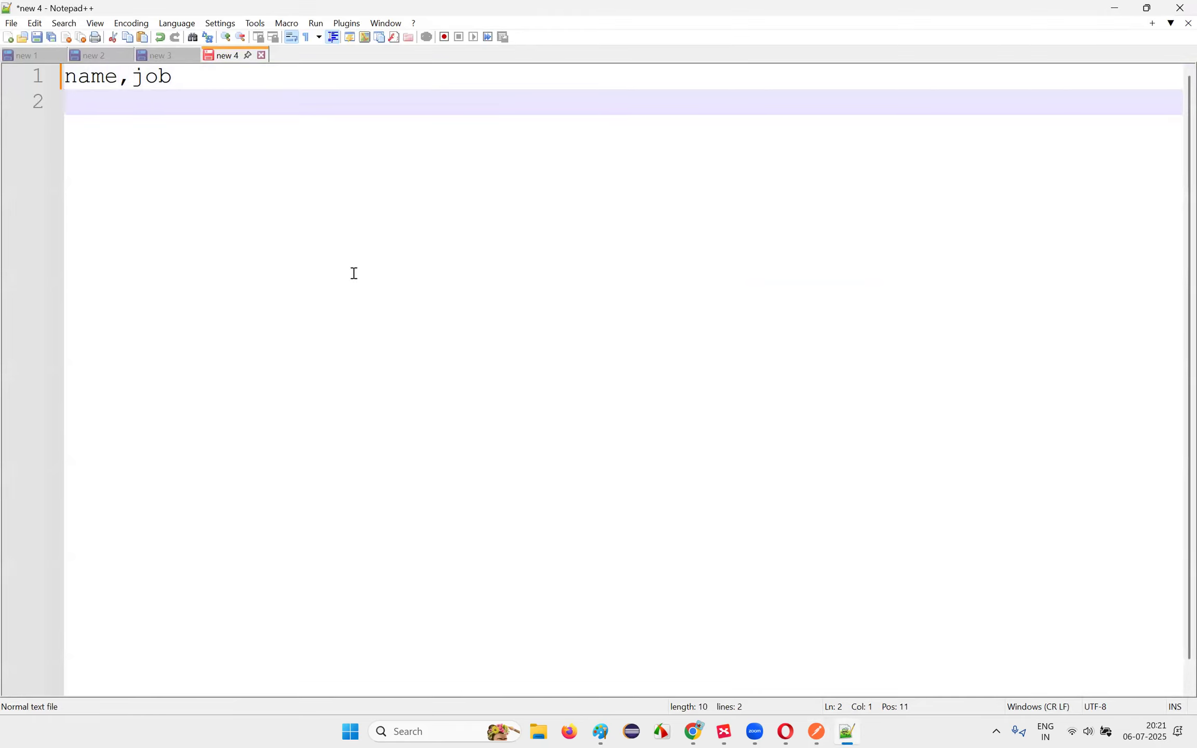
drag(174, 78, 62, 79)
click(58, 97)
text(arun,trainer)
key(Return)
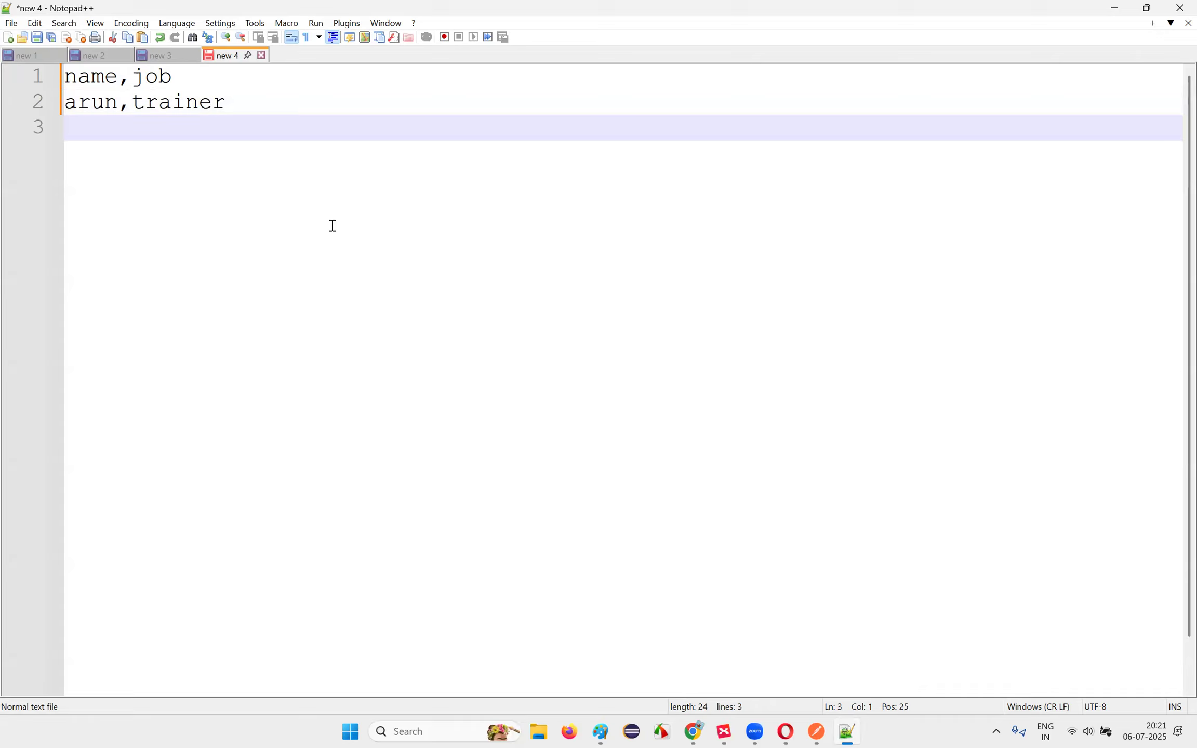
text(a)
key(BackSpace)
text(varun,tester)
key(Return)
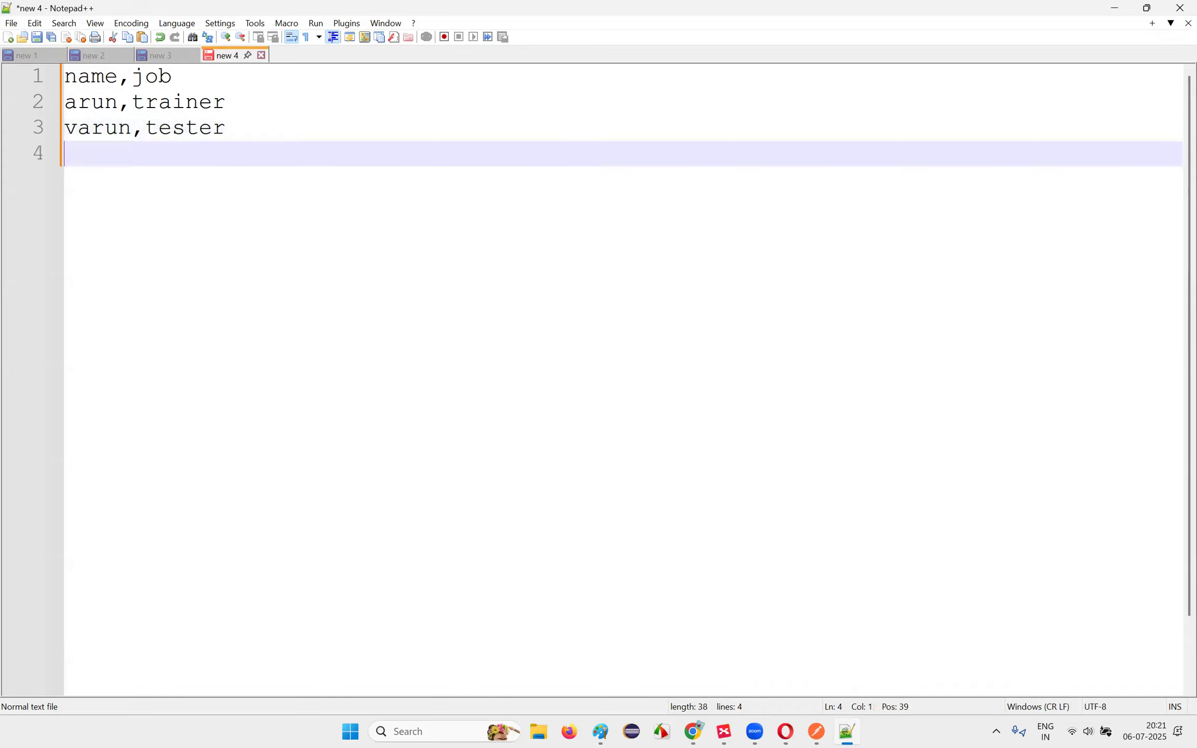
text(tharun,developer)
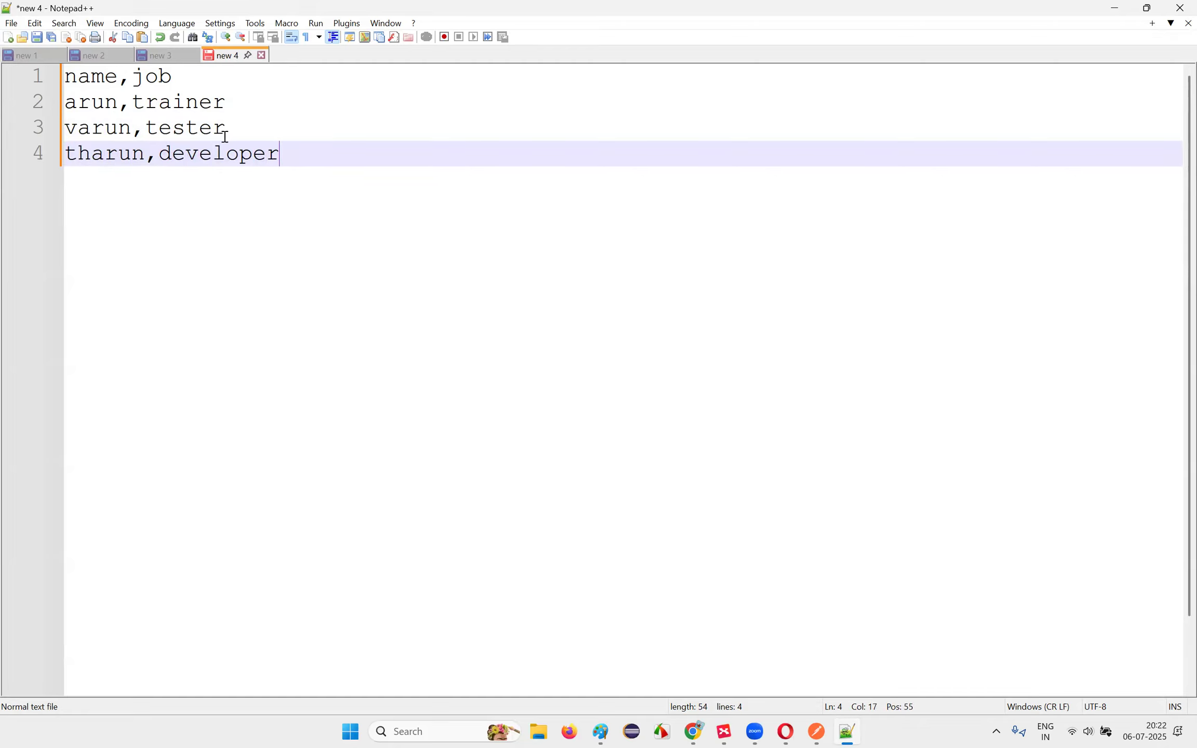
Step: Review the four CSV lines, then choose File > Save As
drag(411, 197, 322, 163)
click(181, 165)
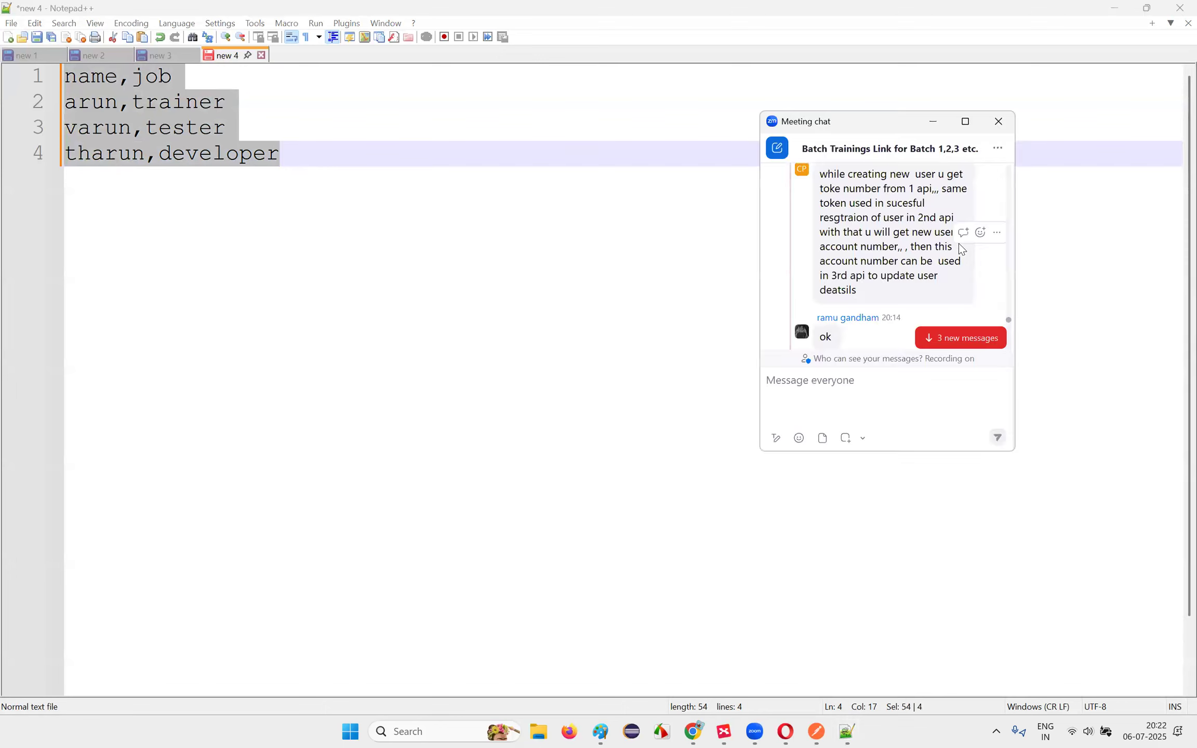
click(439, 276)
drag(291, 171, 77, 129)
click(528, 270)
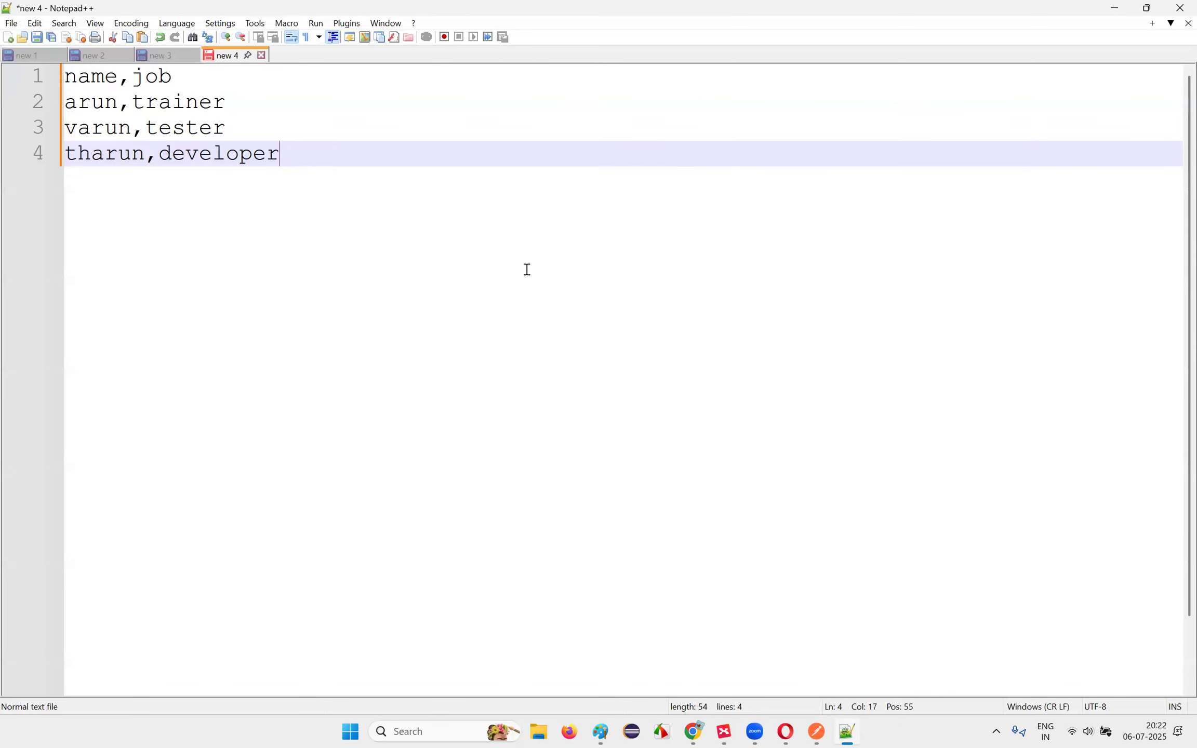
drag(516, 250, 65, 101)
click(409, 212)
drag(409, 213, 151, 101)
click(401, 222)
click(12, 22)
click(52, 154)
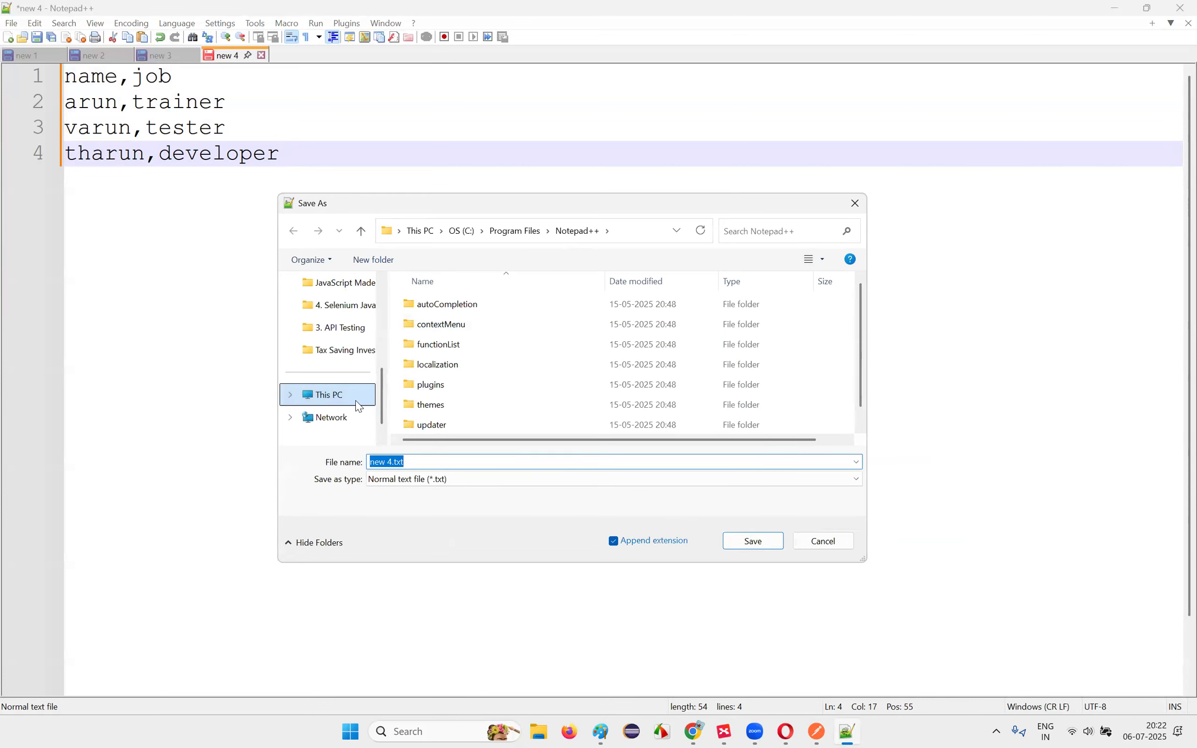
Step: Create a new folder named Files under Downloads and open it
click(338, 399)
scroll(358, 354, up, 5)
click(333, 356)
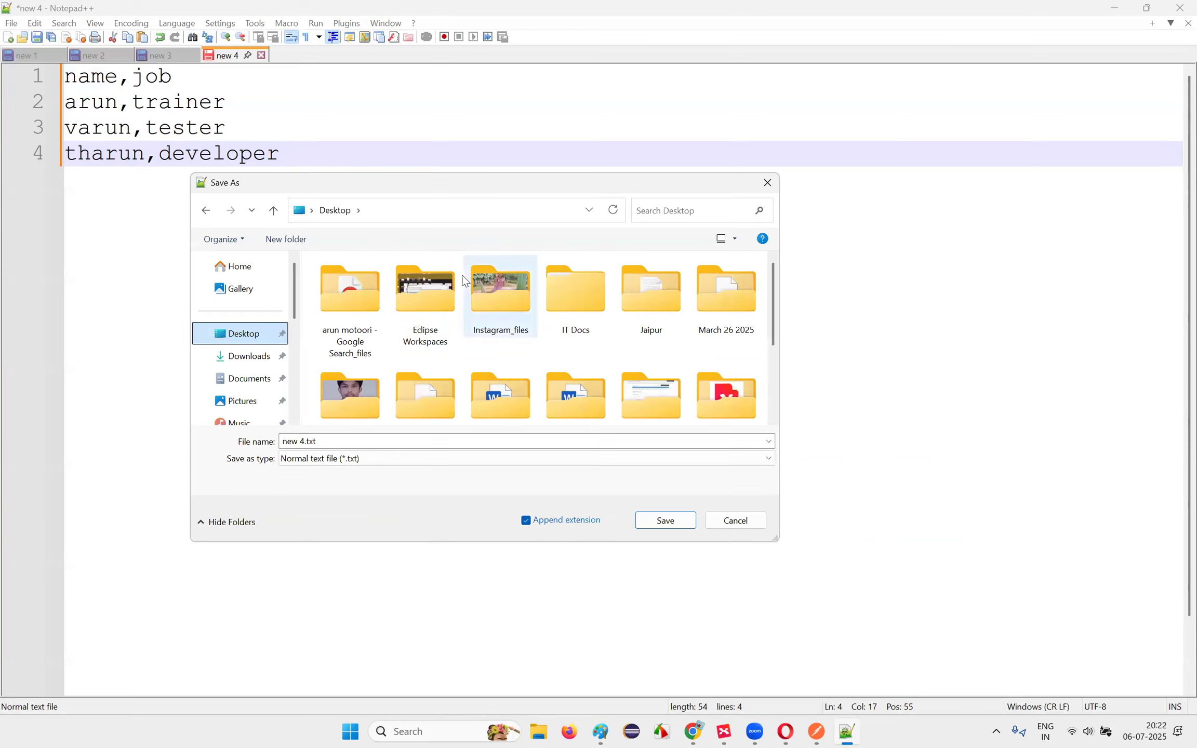
click(245, 356)
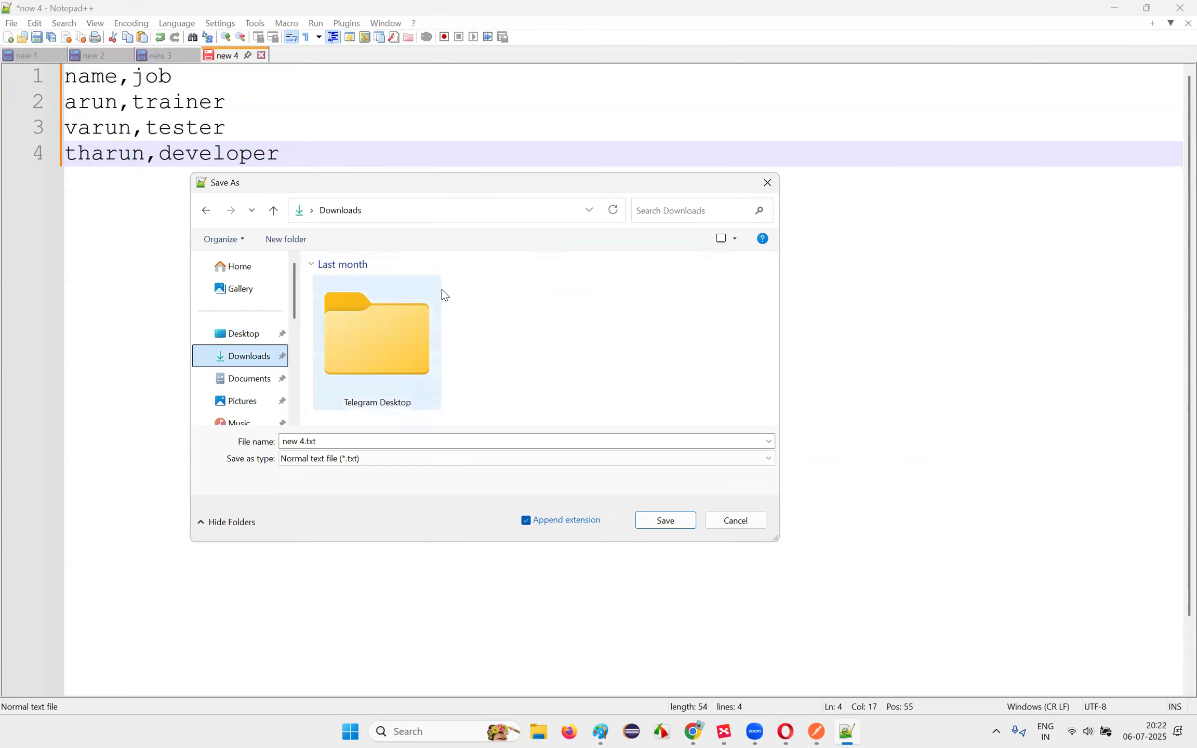
click(287, 240)
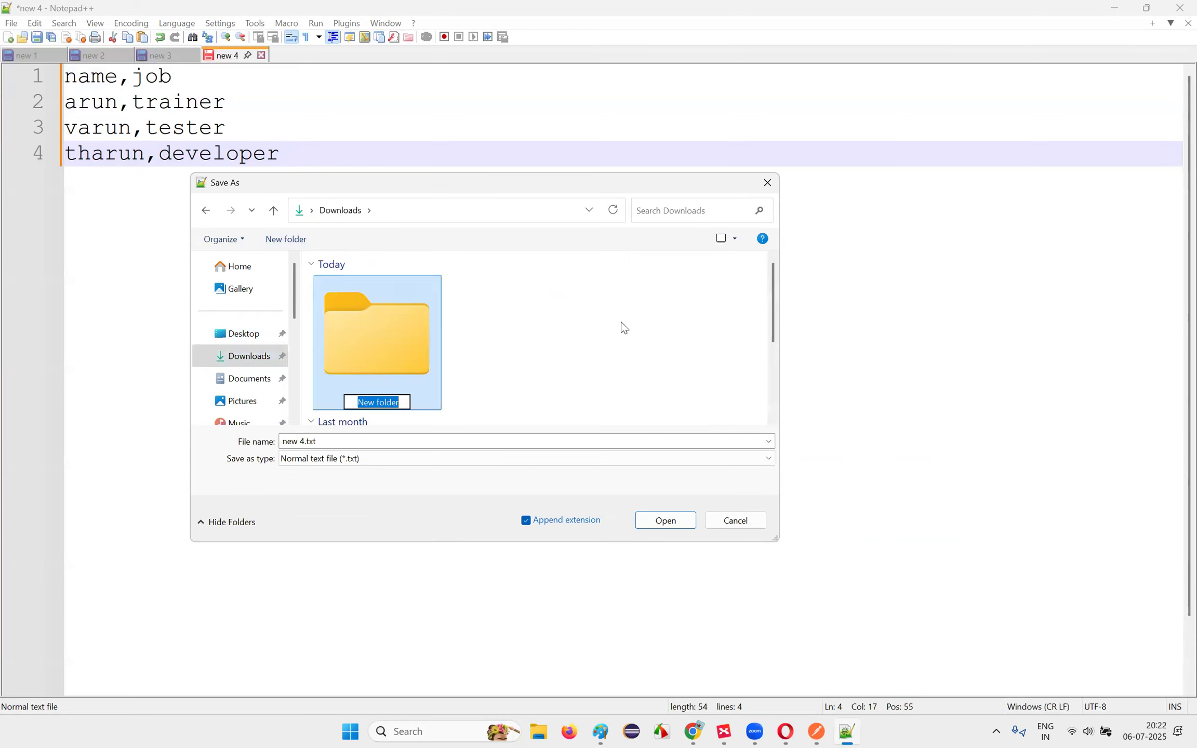
text(Files)
key(Return)
double_click(399, 384)
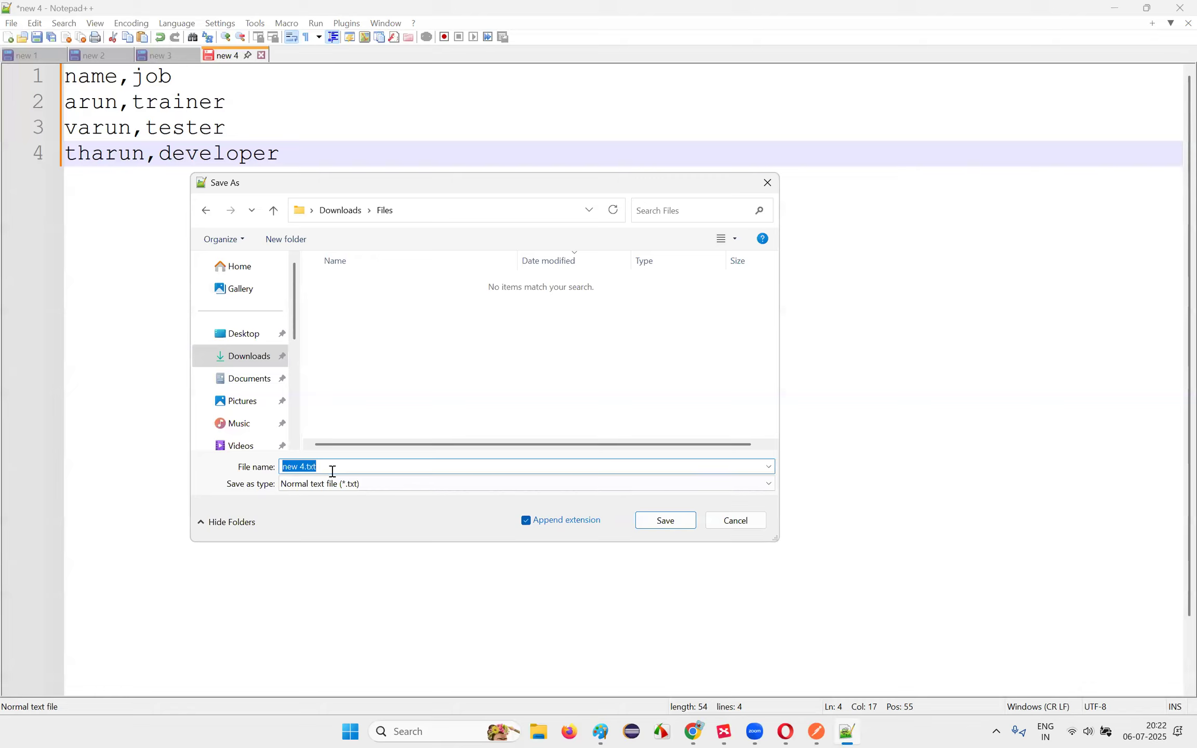
Step: Save the file as mdata.csv with file type All types (*.*)
text(My)
key(BackSpace)
key(BackSpace)
click(306, 488)
scroll(330, 201, up, 1)
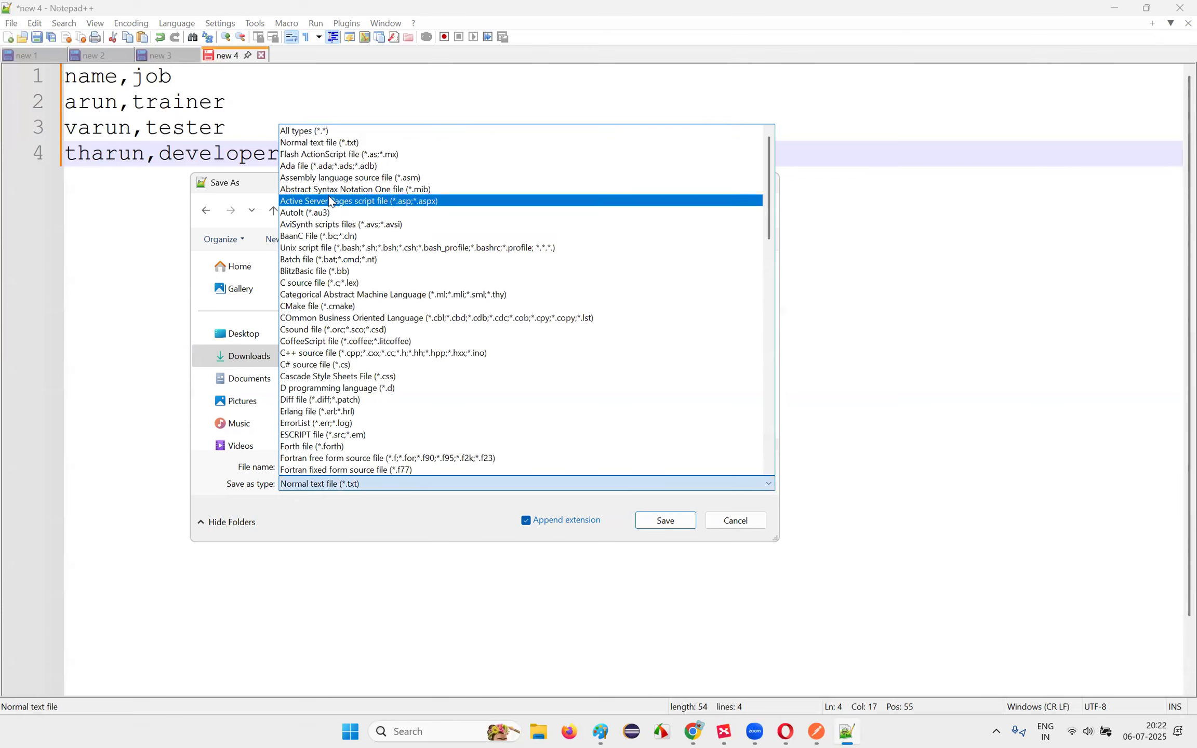
click(305, 131)
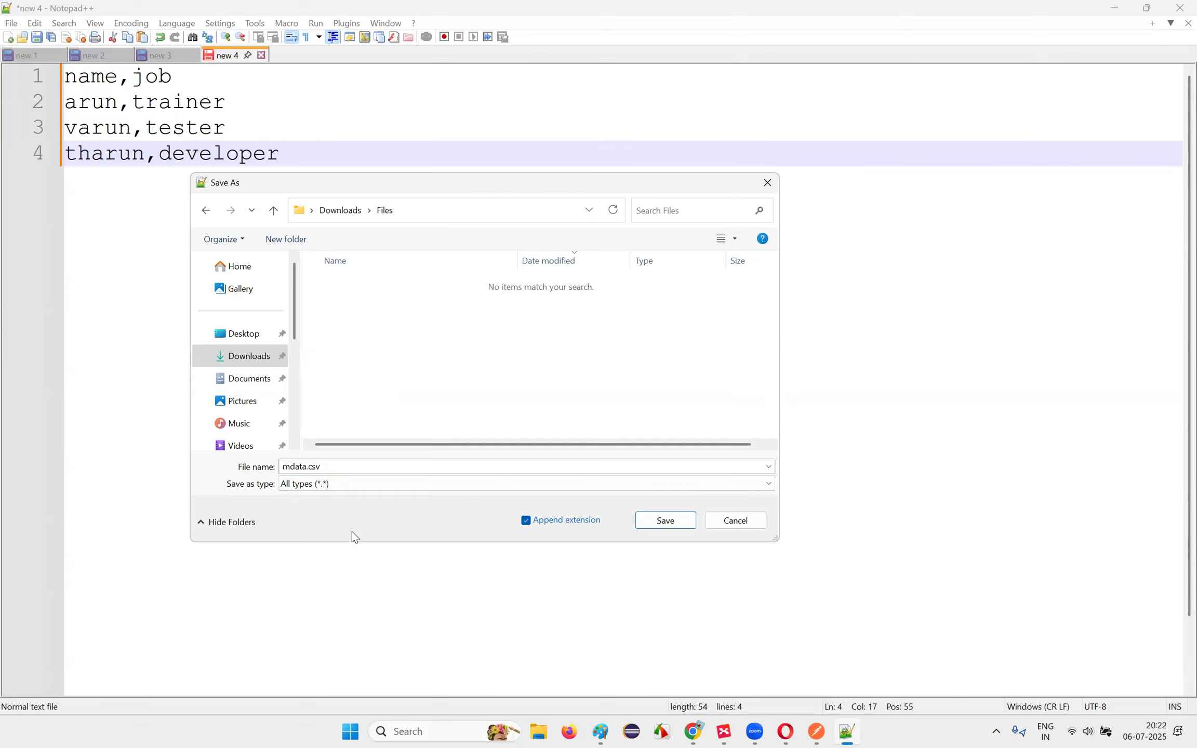
click(694, 521)
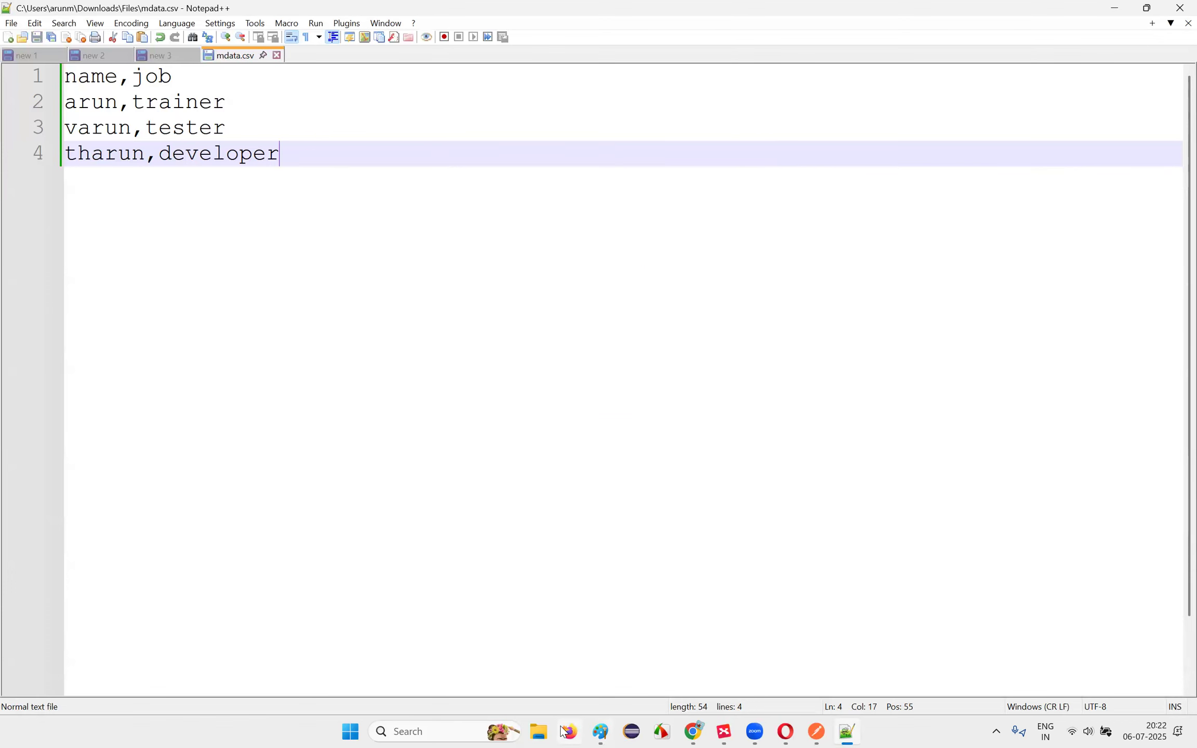
Step: Open mdata.csv from Downloads\Files in File Explorer
click(539, 732)
click(95, 201)
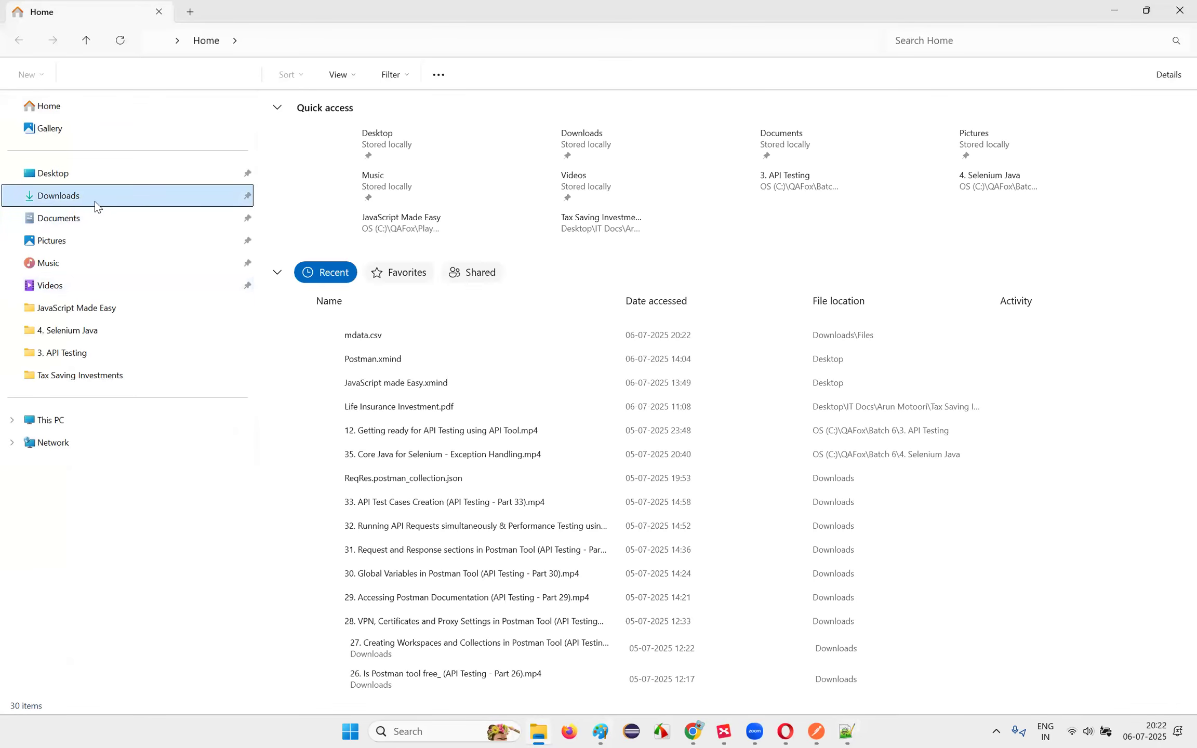
double_click(331, 169)
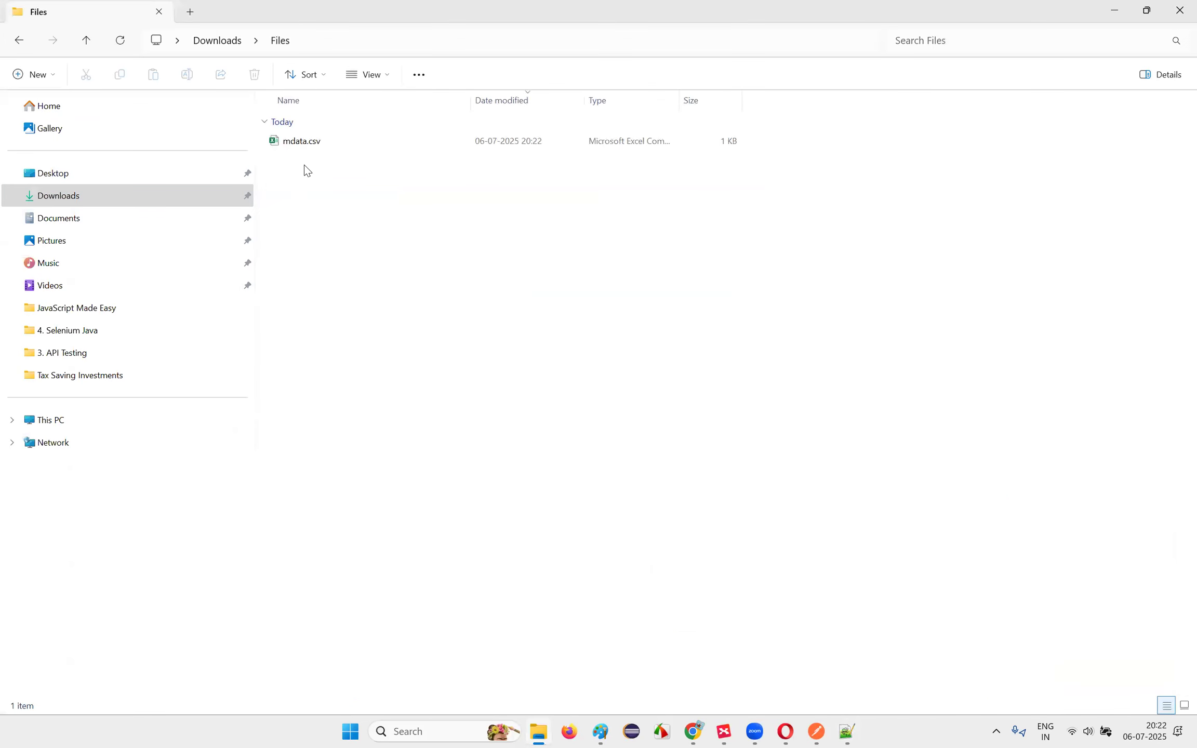
double_click(307, 143)
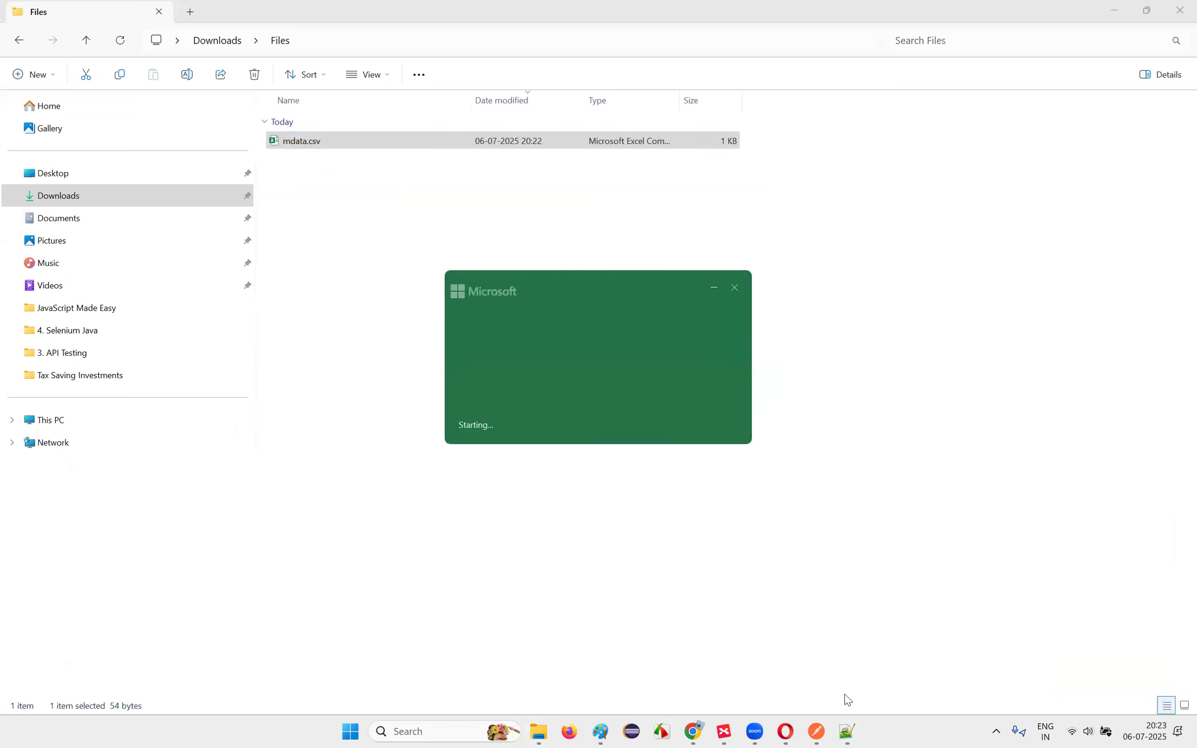
Step: Confirm mdata.csv shows name and job columns in Excel, then close Excel
click(847, 732)
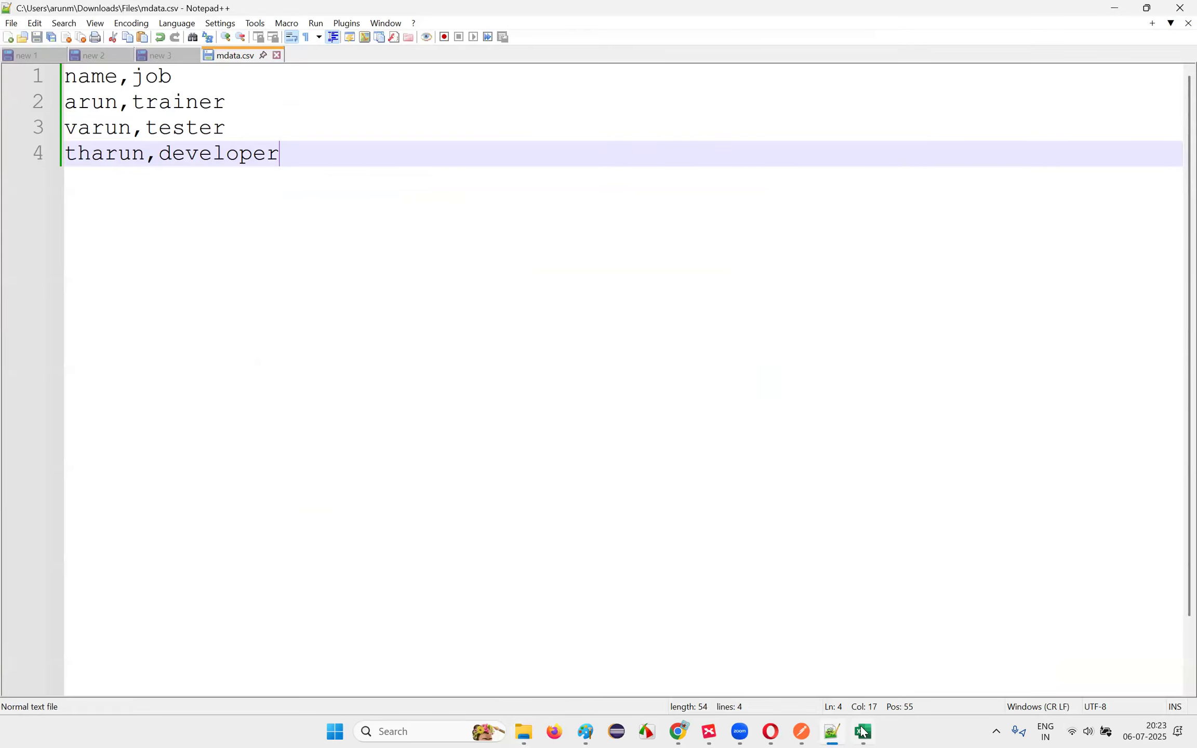
click(835, 732)
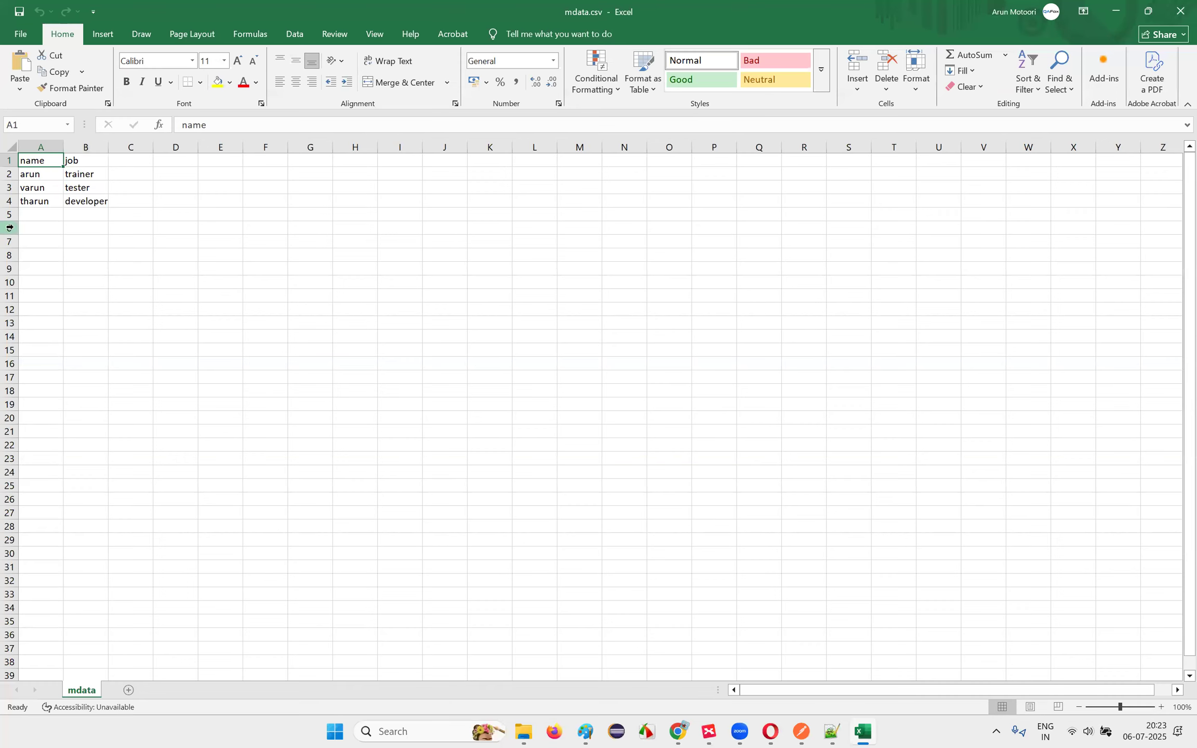
click(1177, 10)
click(491, 294)
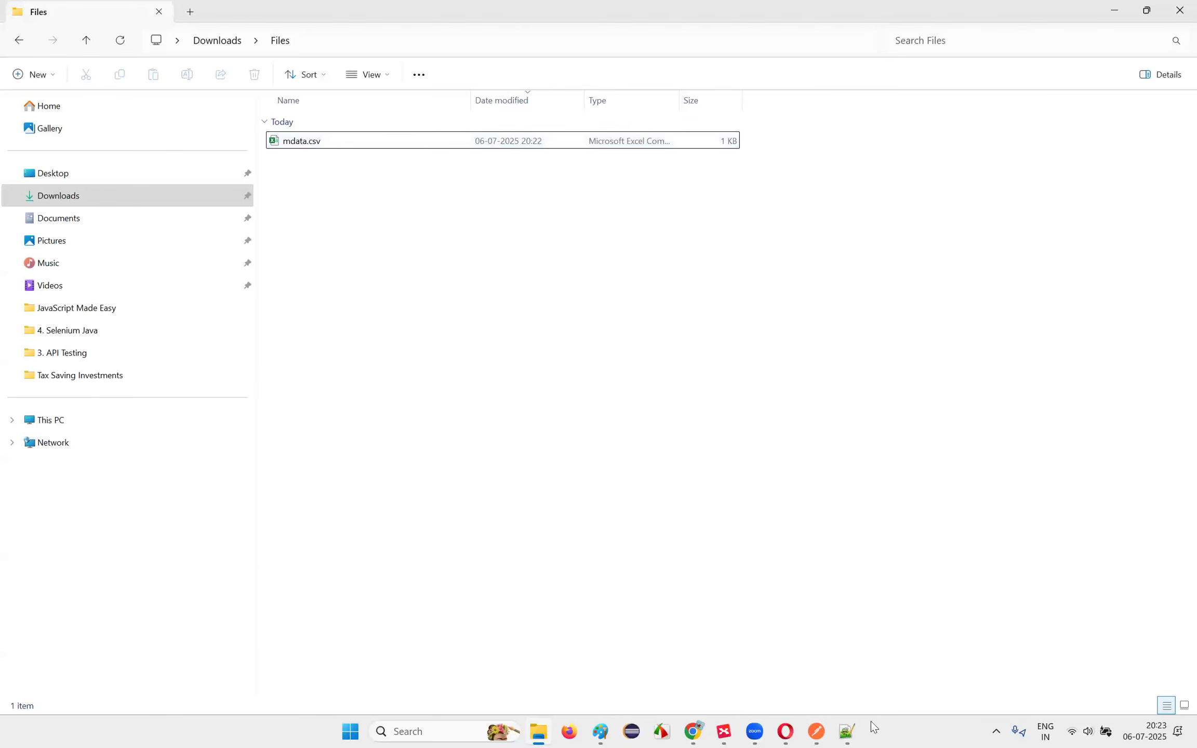
click(818, 731)
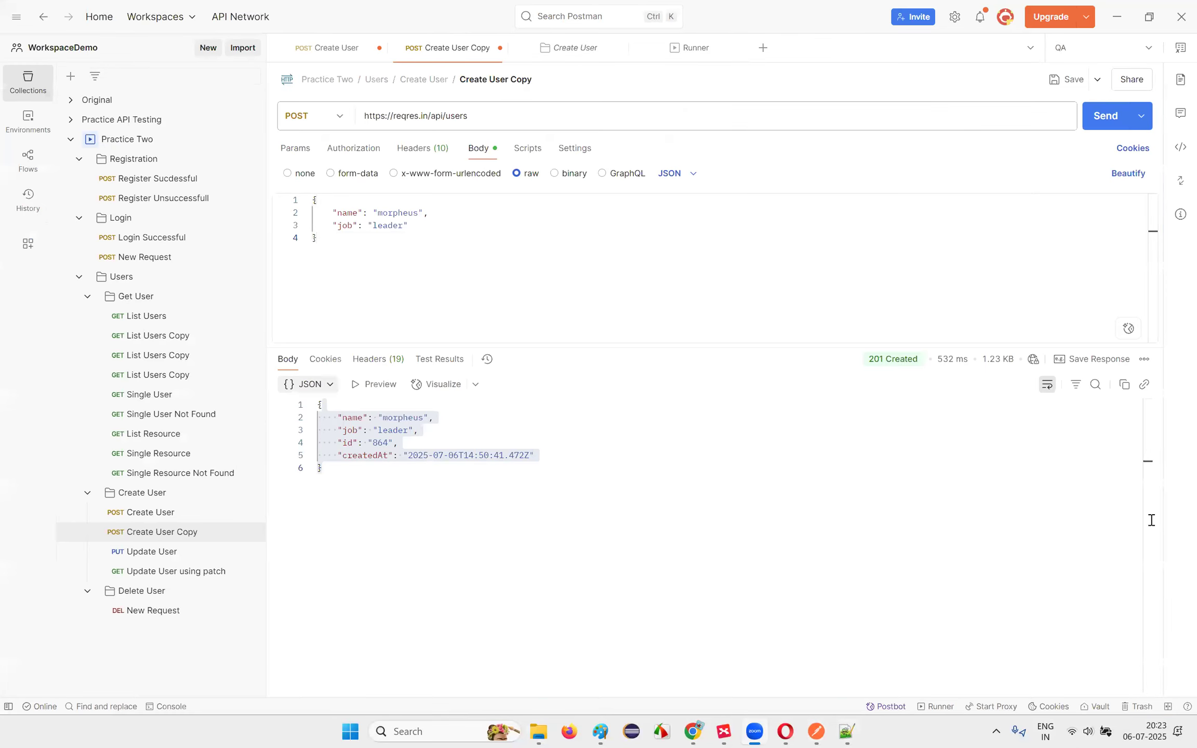
Step: Open the runner for the Create User folder from its overview
click(616, 528)
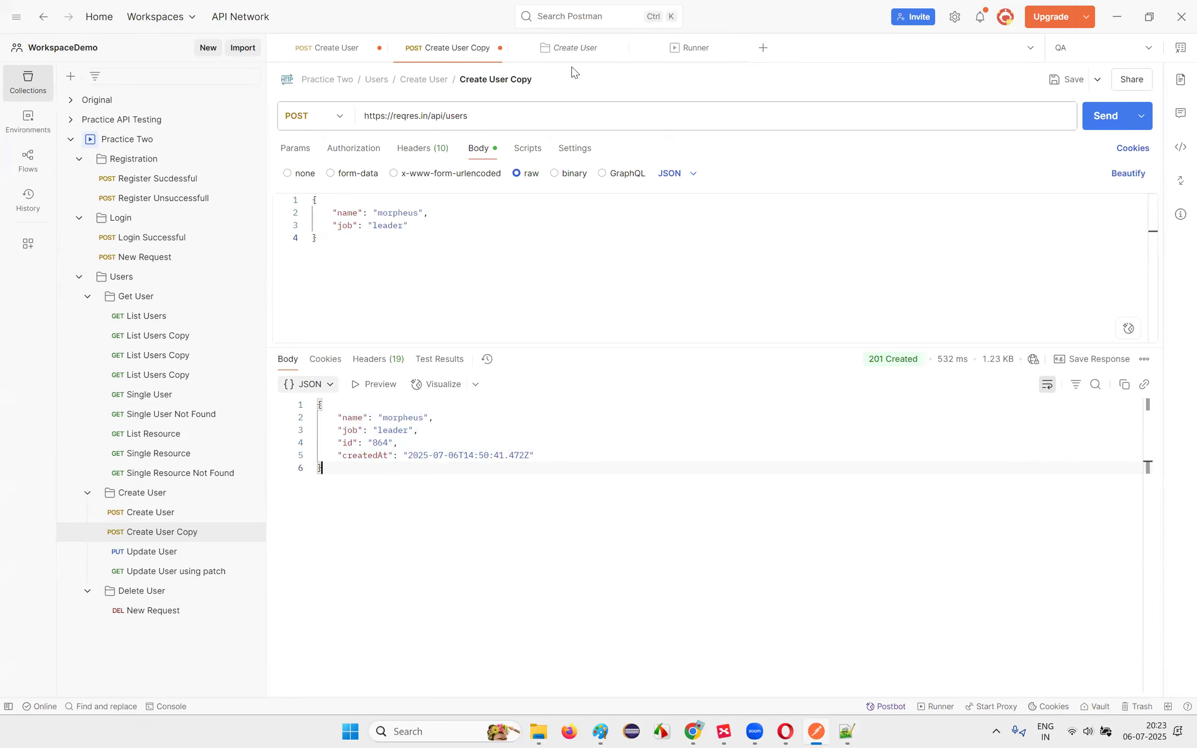
click(588, 50)
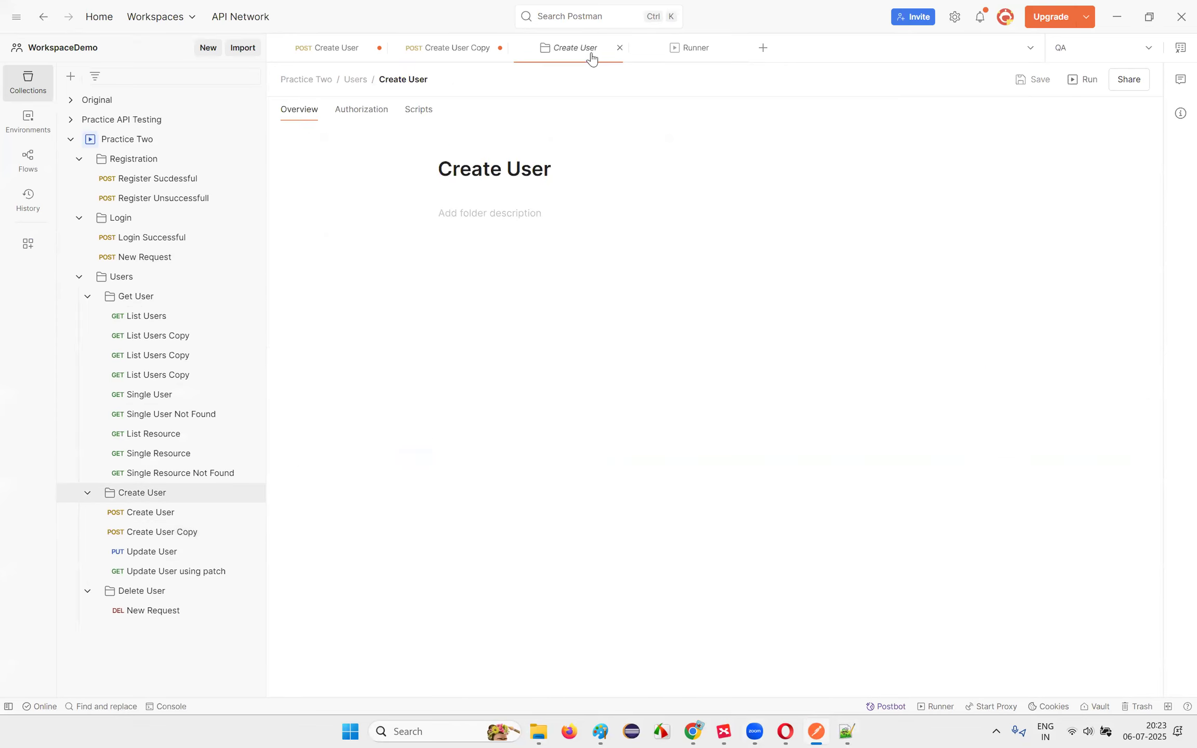
click(702, 54)
click(740, 48)
click(156, 531)
click(143, 495)
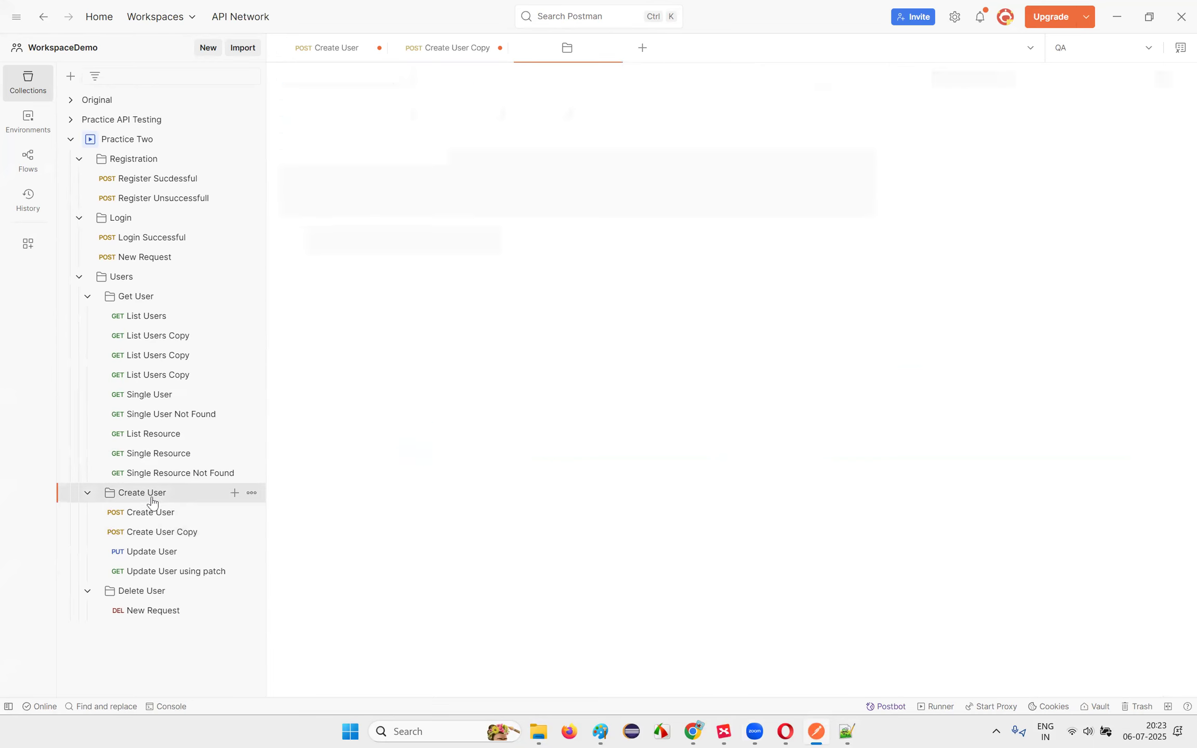
click(161, 536)
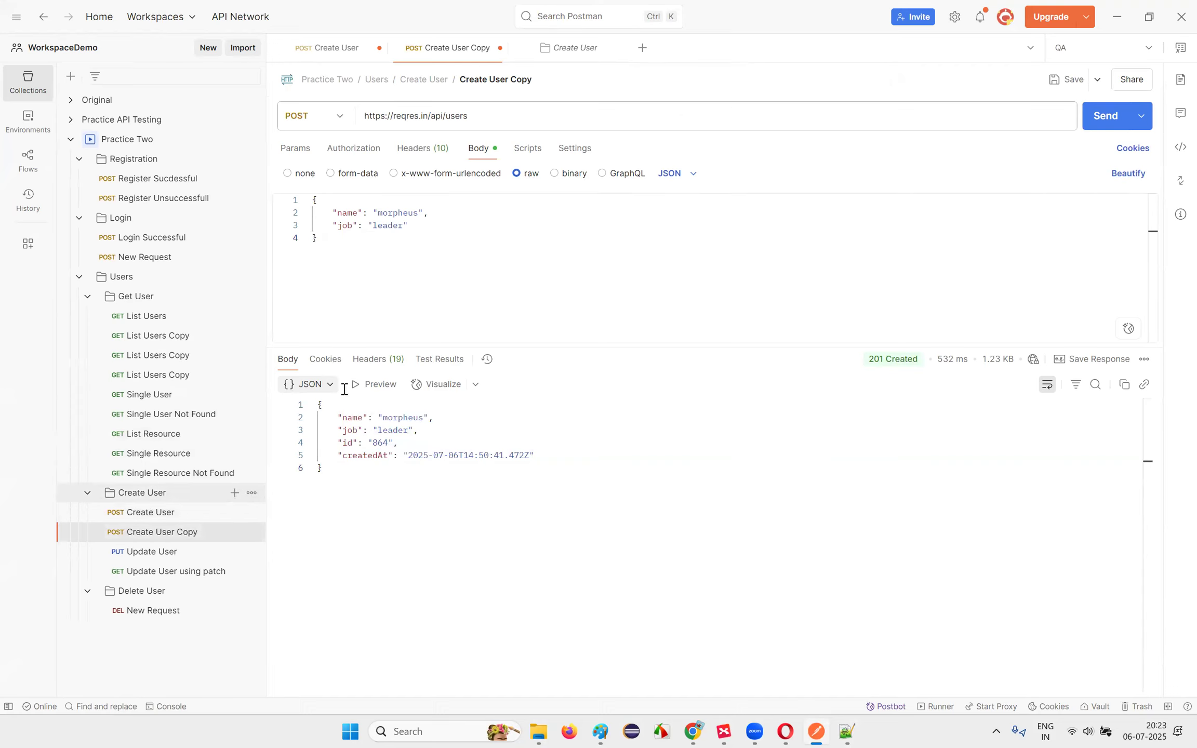
click(159, 498)
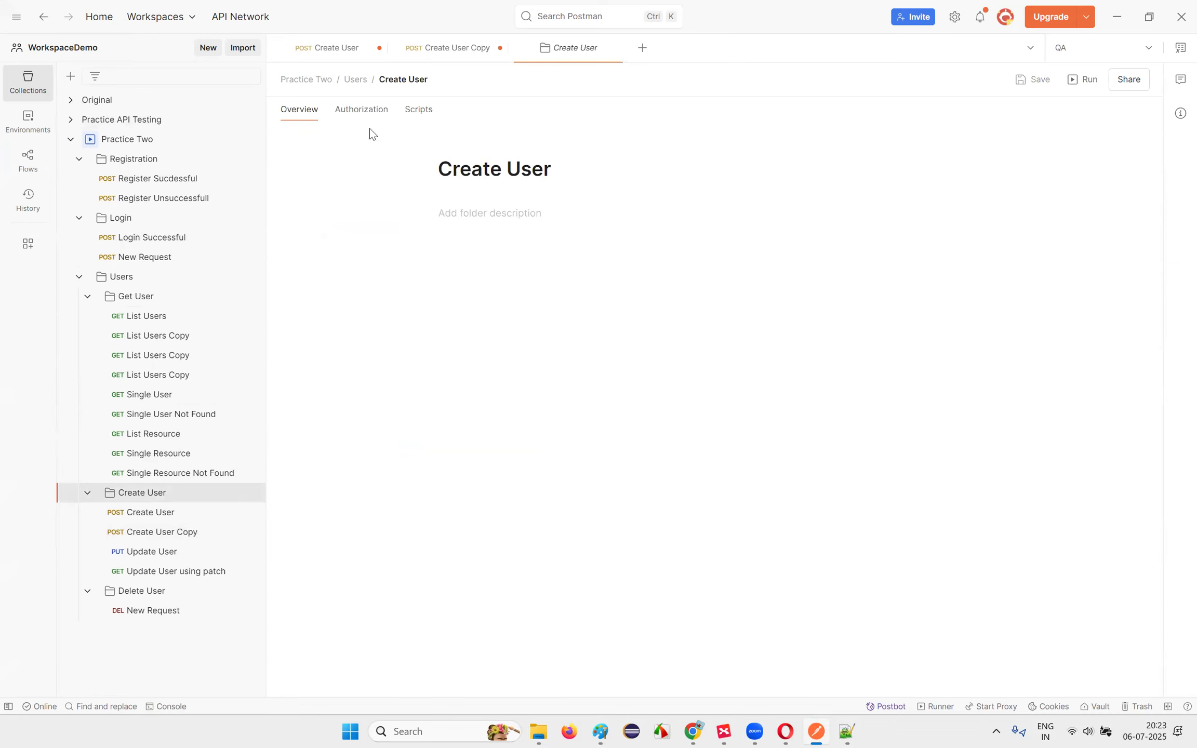
click(1090, 88)
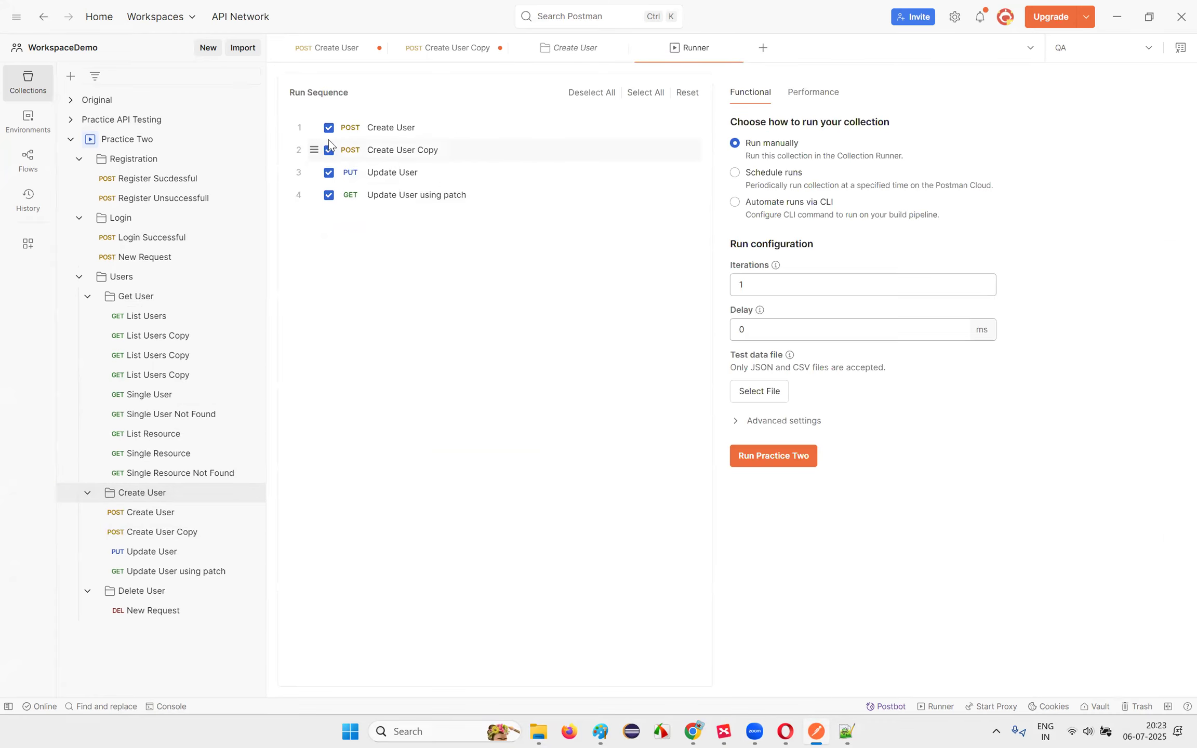
Step: Run only Create User Copy and load Downloads\Files\mdata.csv as the data file
click(329, 128)
click(329, 172)
click(329, 195)
click(771, 391)
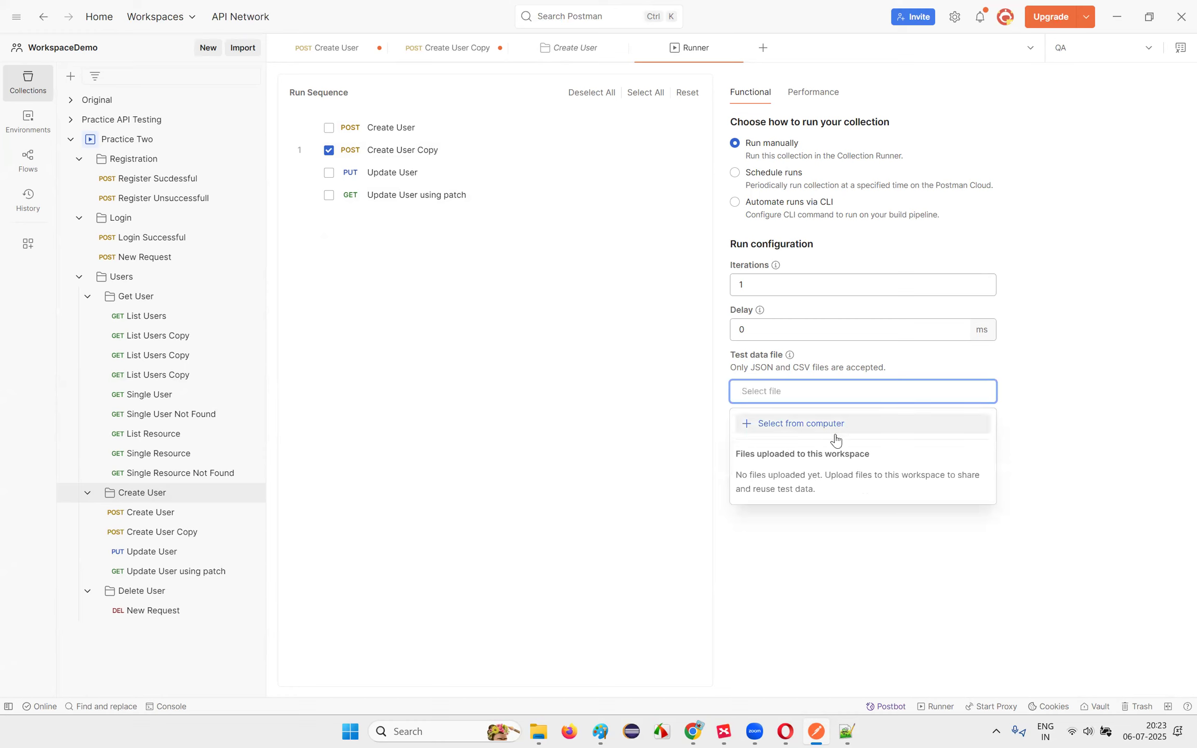
click(810, 424)
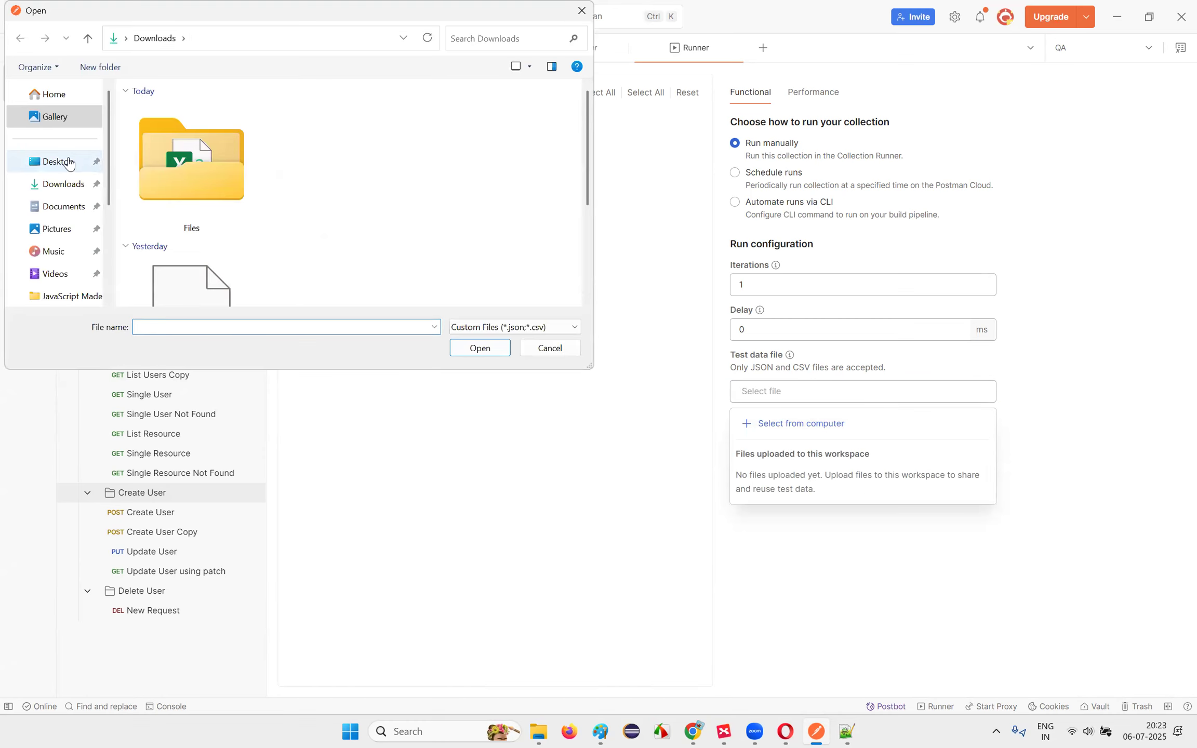
double_click(194, 172)
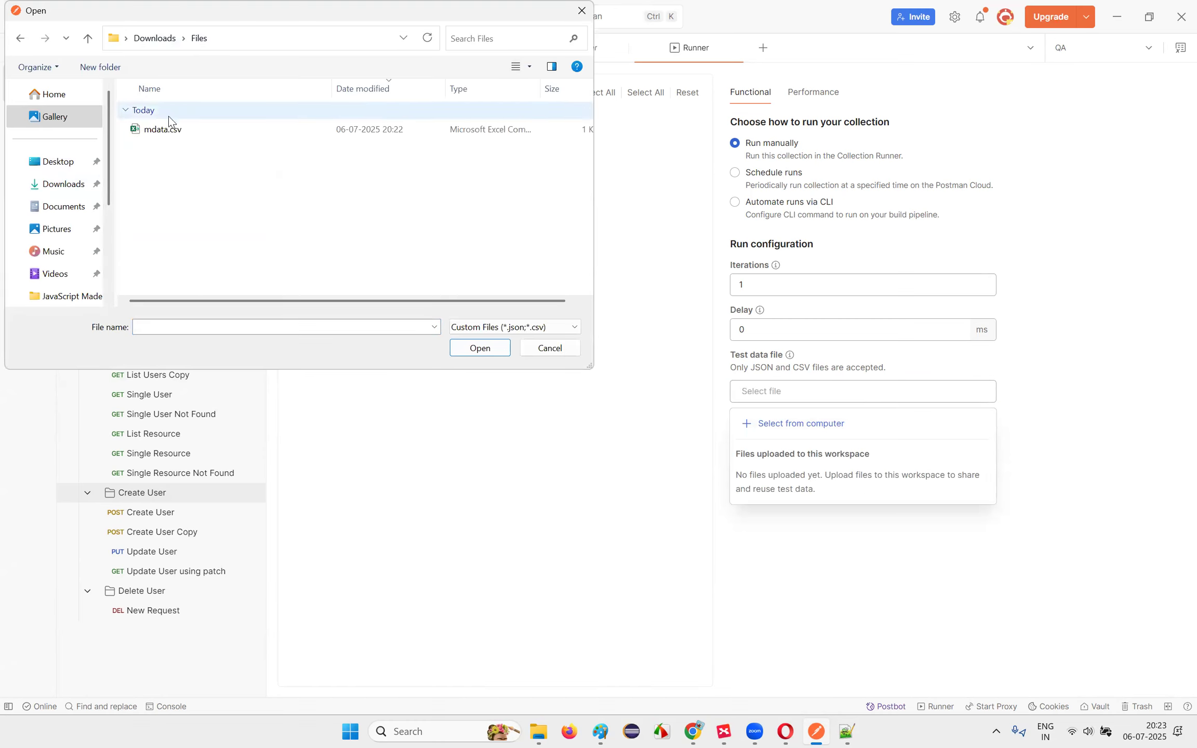
double_click(163, 129)
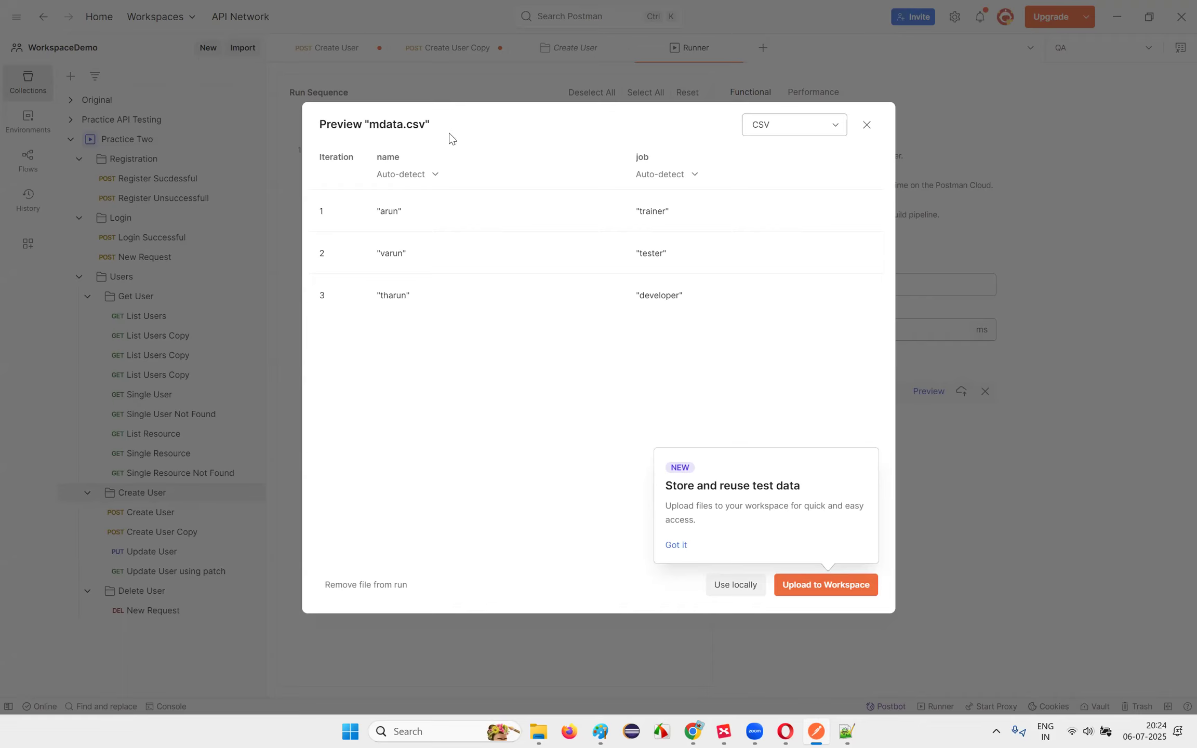
Step: Paste a csv/json files note under the Data Variables topic in the mind map
click(723, 731)
click(482, 416)
text(Used when passing the data from csv or json files)
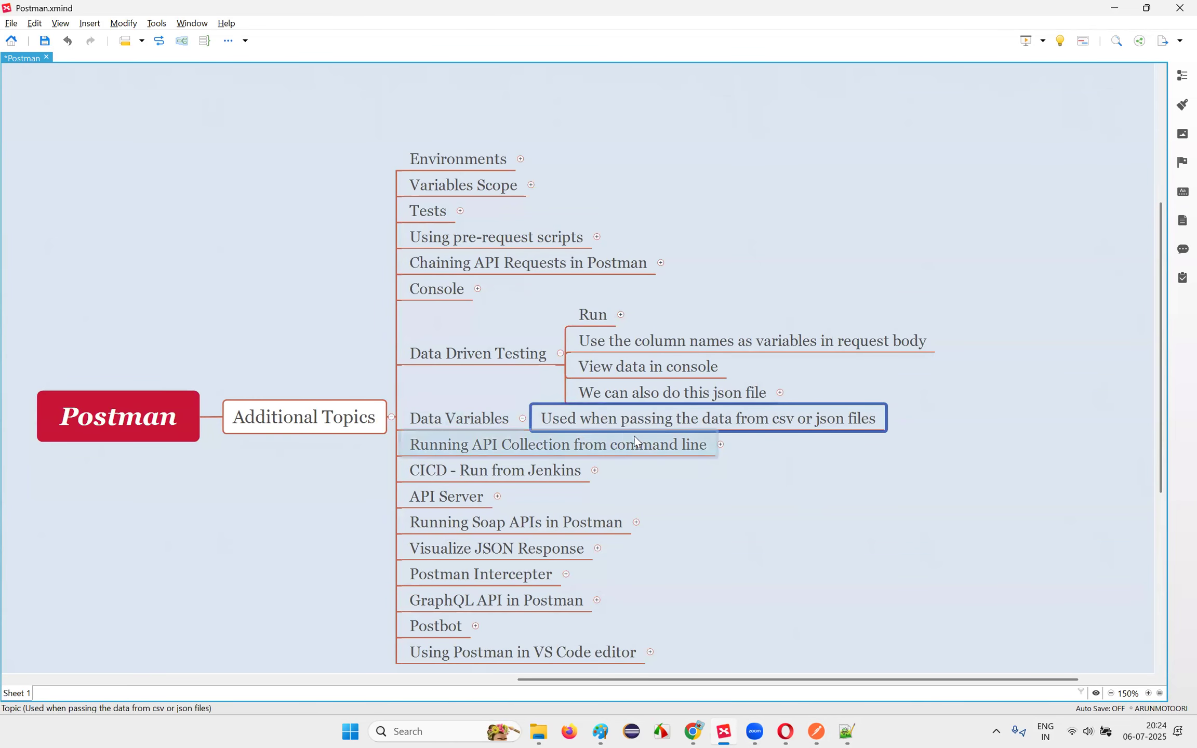
Step: Review the Data Variables and Data Driven Testing topics against the mdata.csv preview
click(464, 421)
click(570, 421)
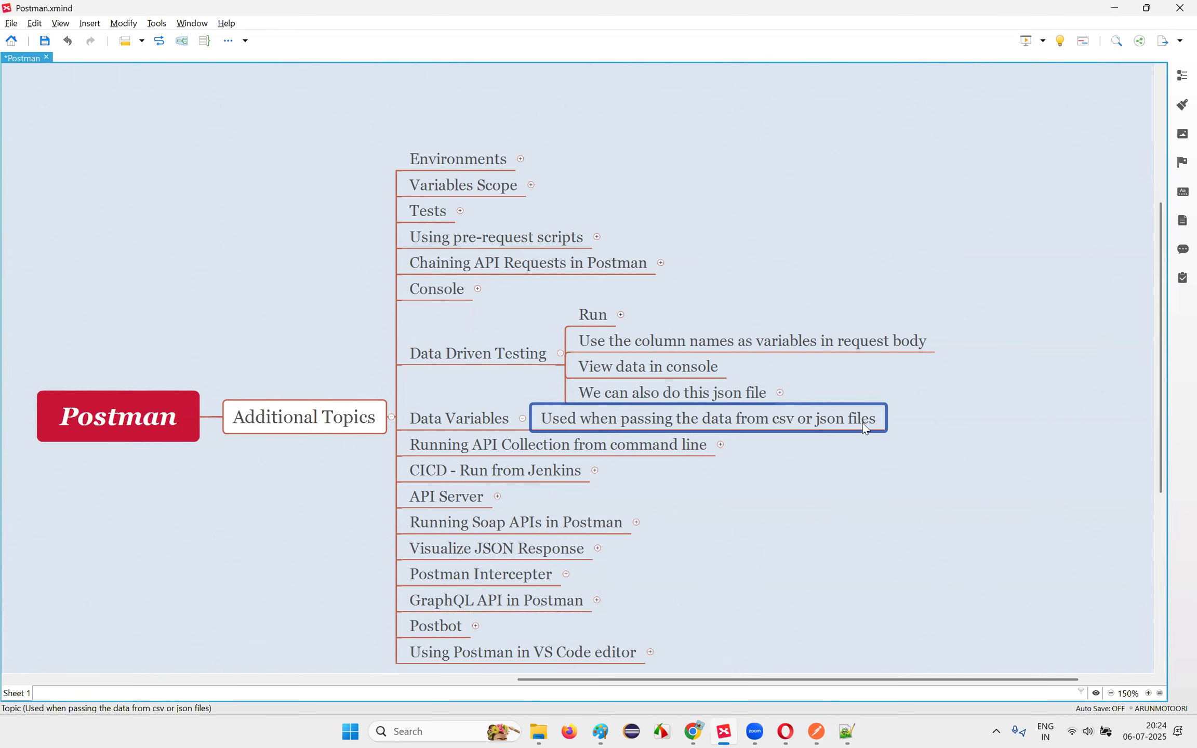
click(816, 732)
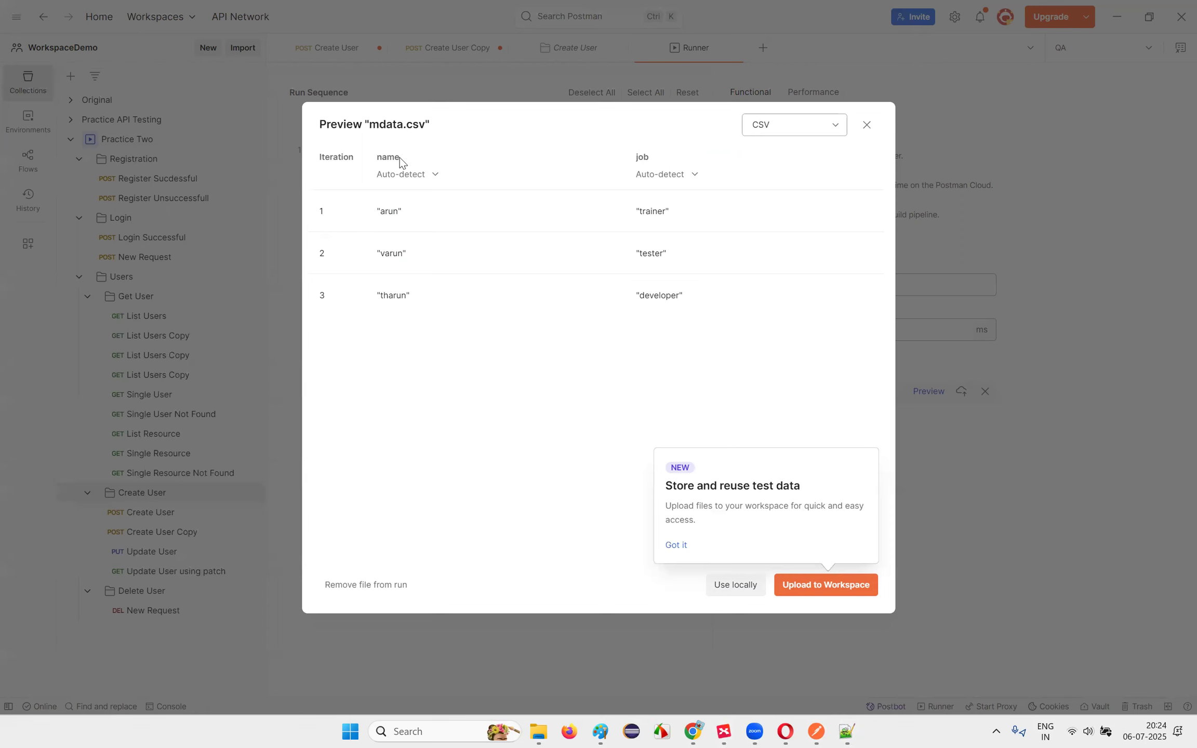
click(724, 732)
click(453, 422)
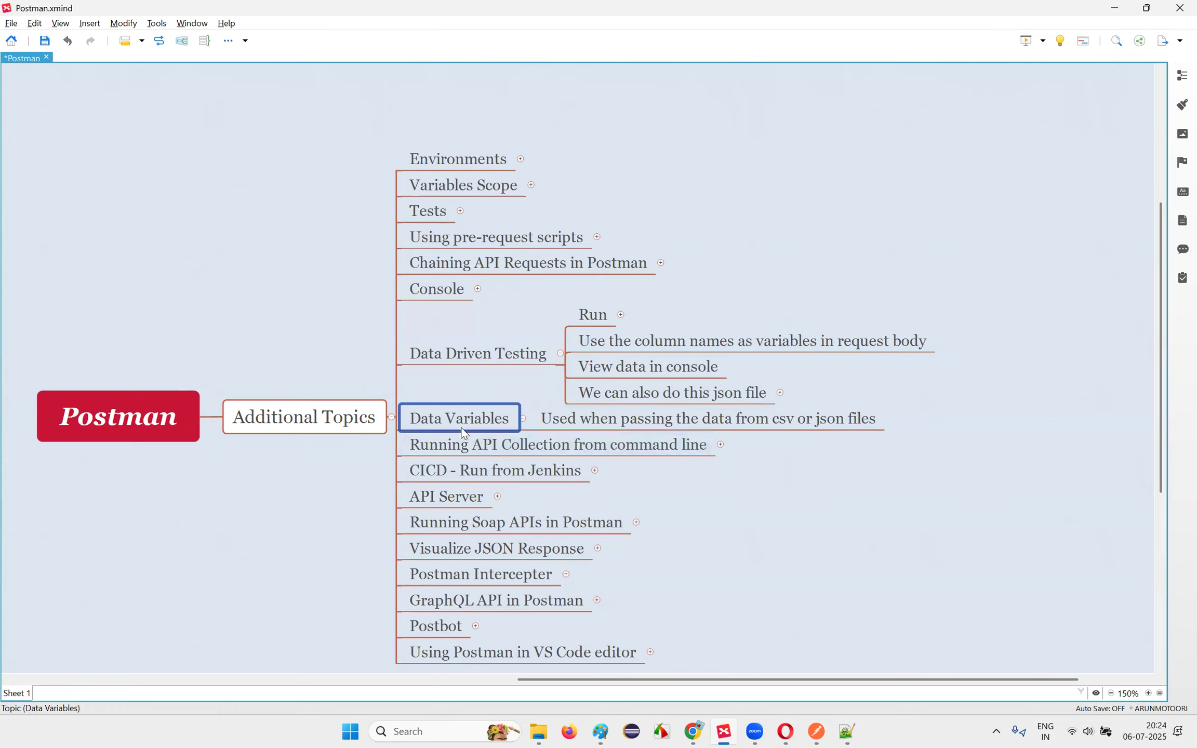
click(477, 358)
click(475, 418)
Step: Upload mdata.csv to the workspace and run Practice Two for three iterations
click(814, 731)
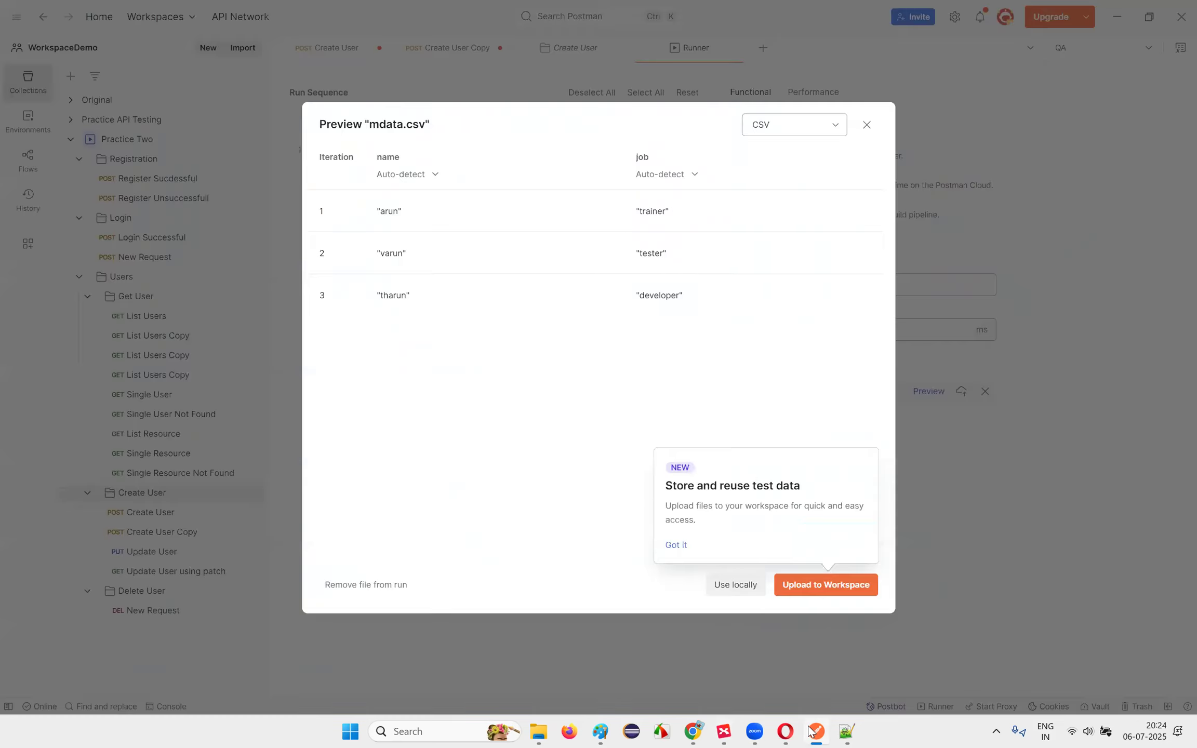
click(802, 592)
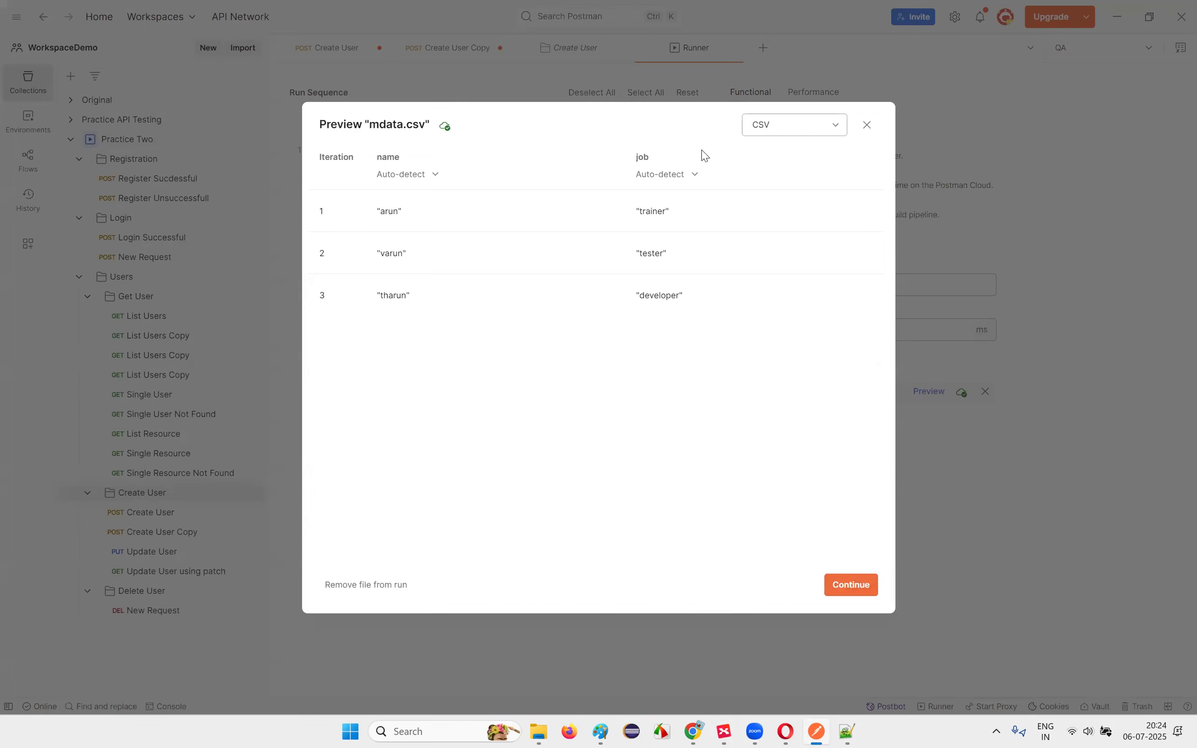
click(862, 584)
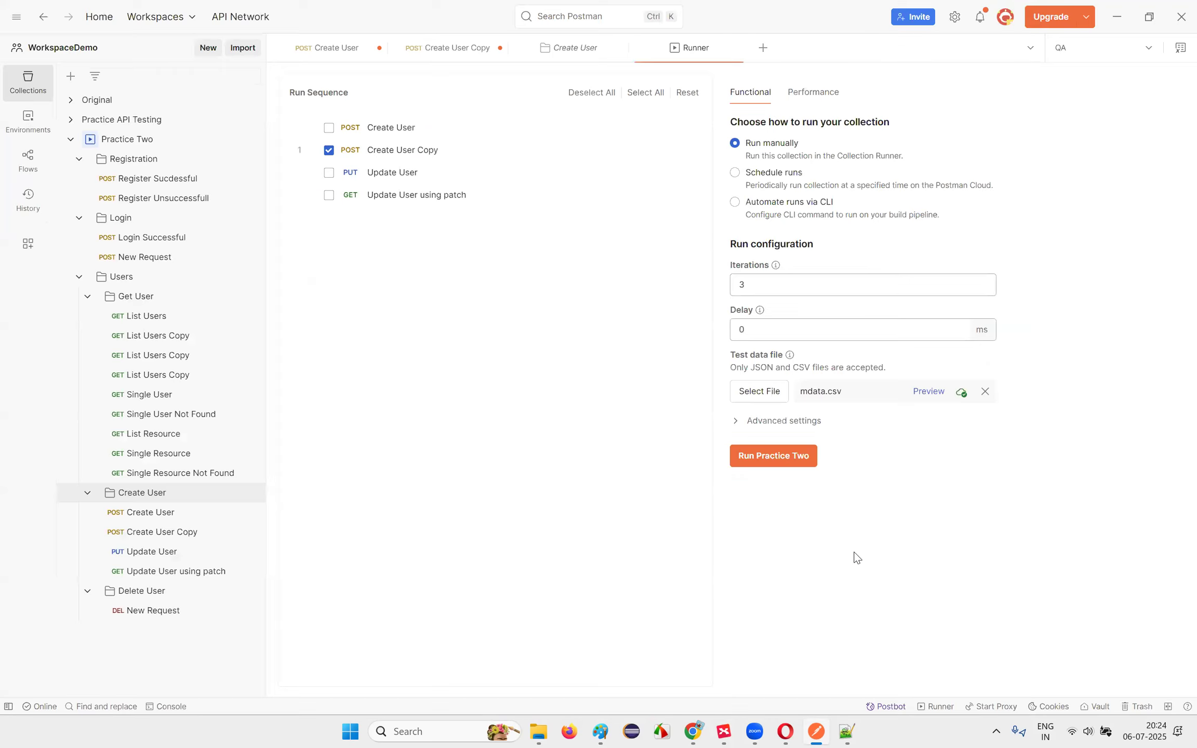
click(780, 458)
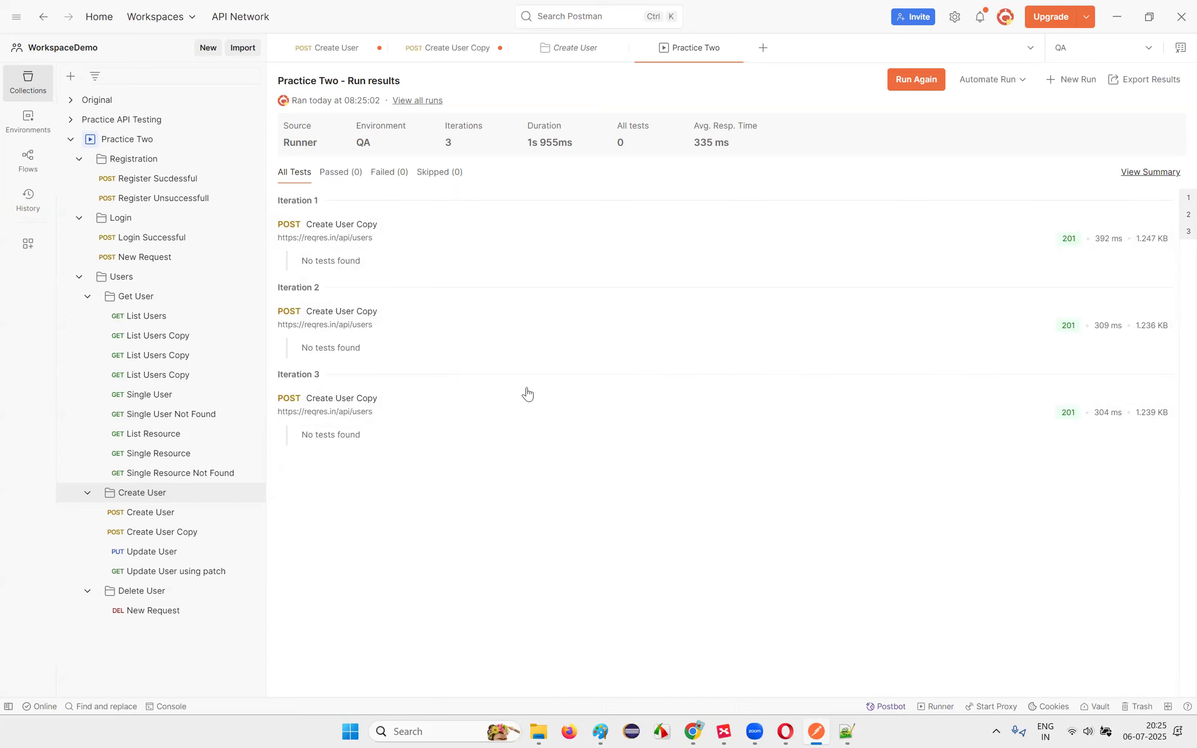
Step: Inspect the Create User Copy response body for iterations 1, 2 and 3
click(391, 256)
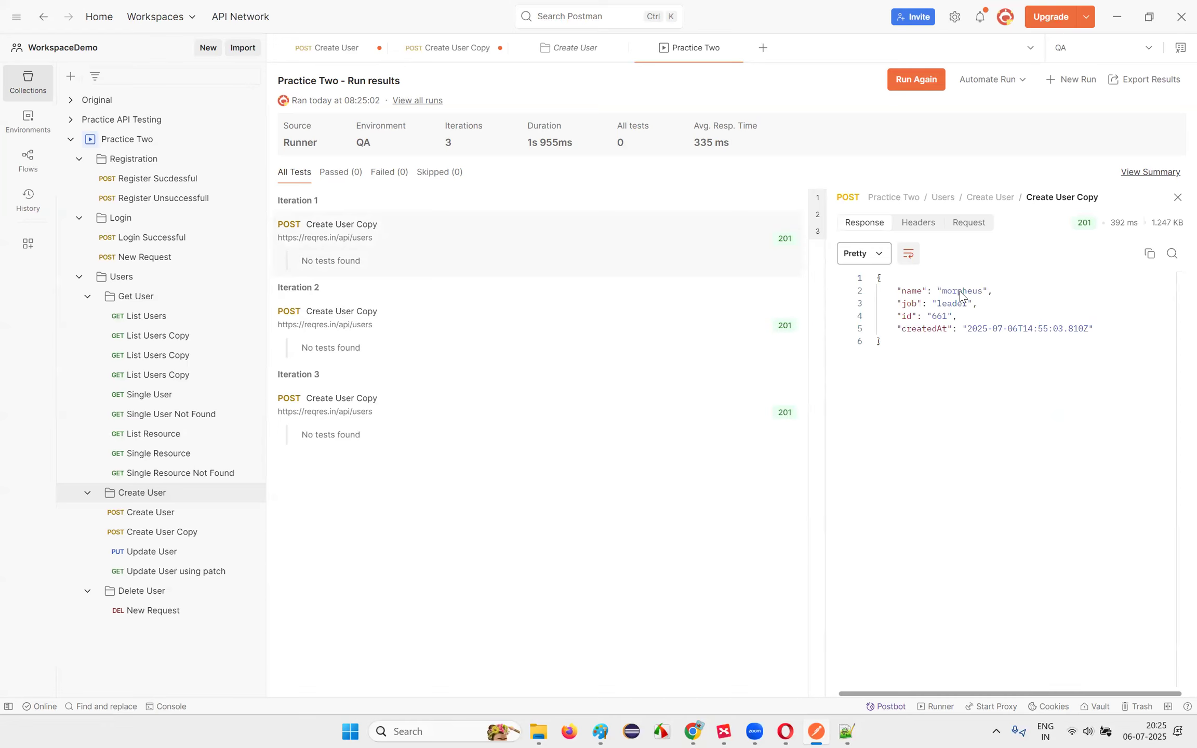
click(399, 326)
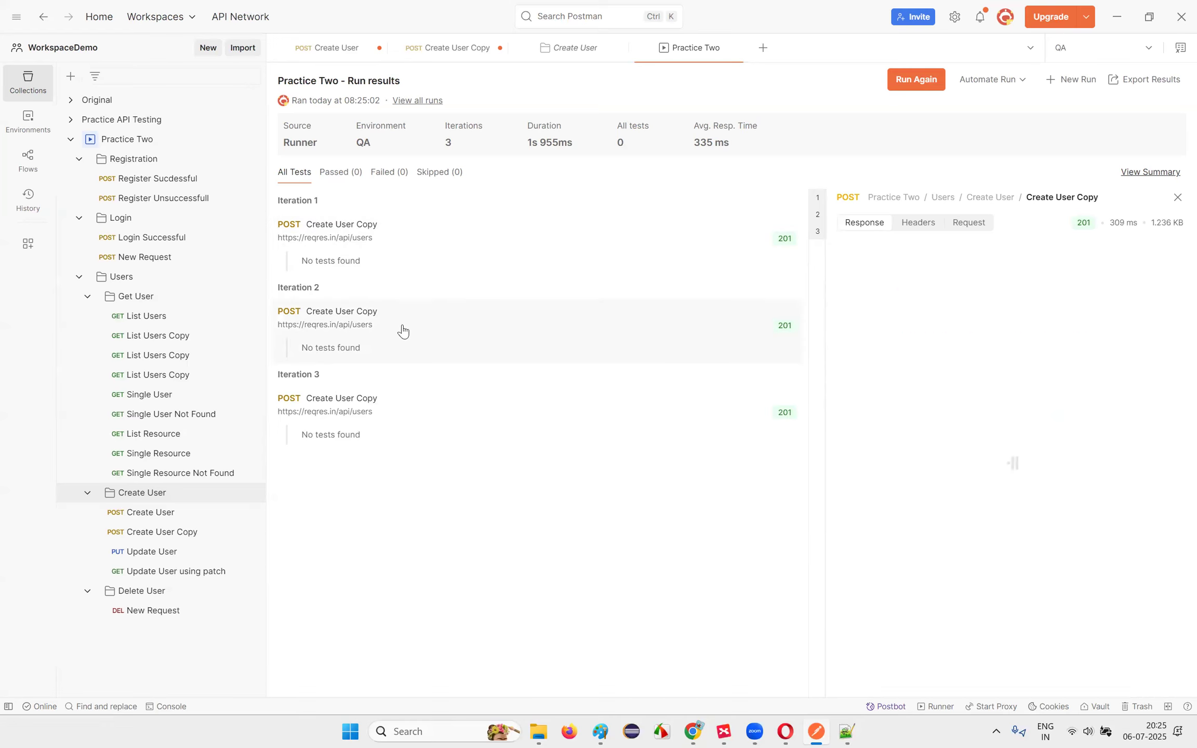
click(439, 407)
drag(947, 290, 981, 303)
click(978, 303)
click(851, 731)
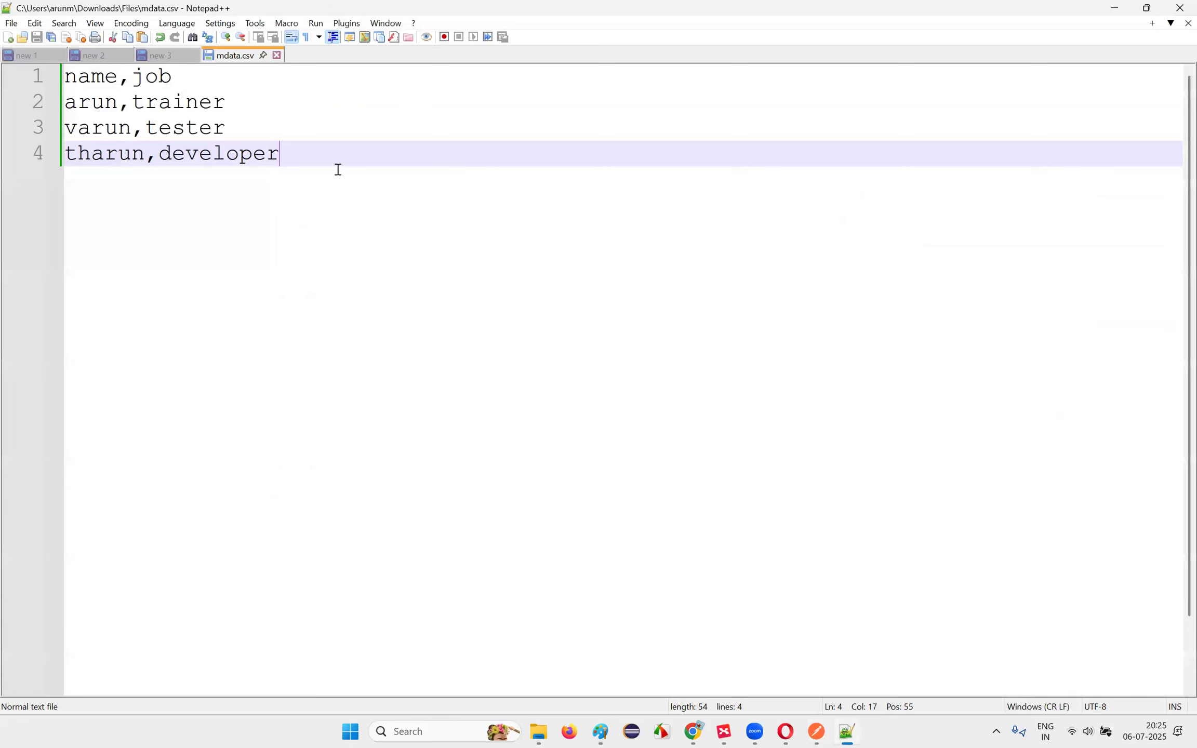
Step: Compare mdata.csv's name and job columns, then return to the Create User Copy request
key(alt+Tab)
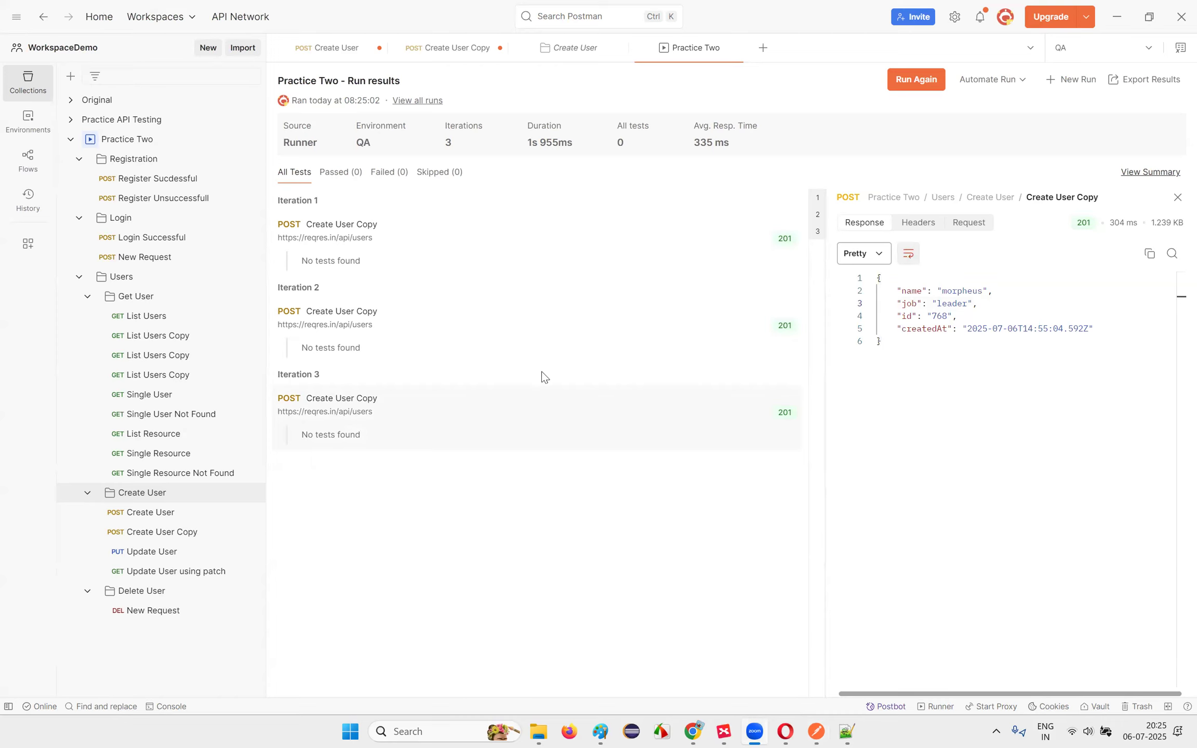
click(457, 52)
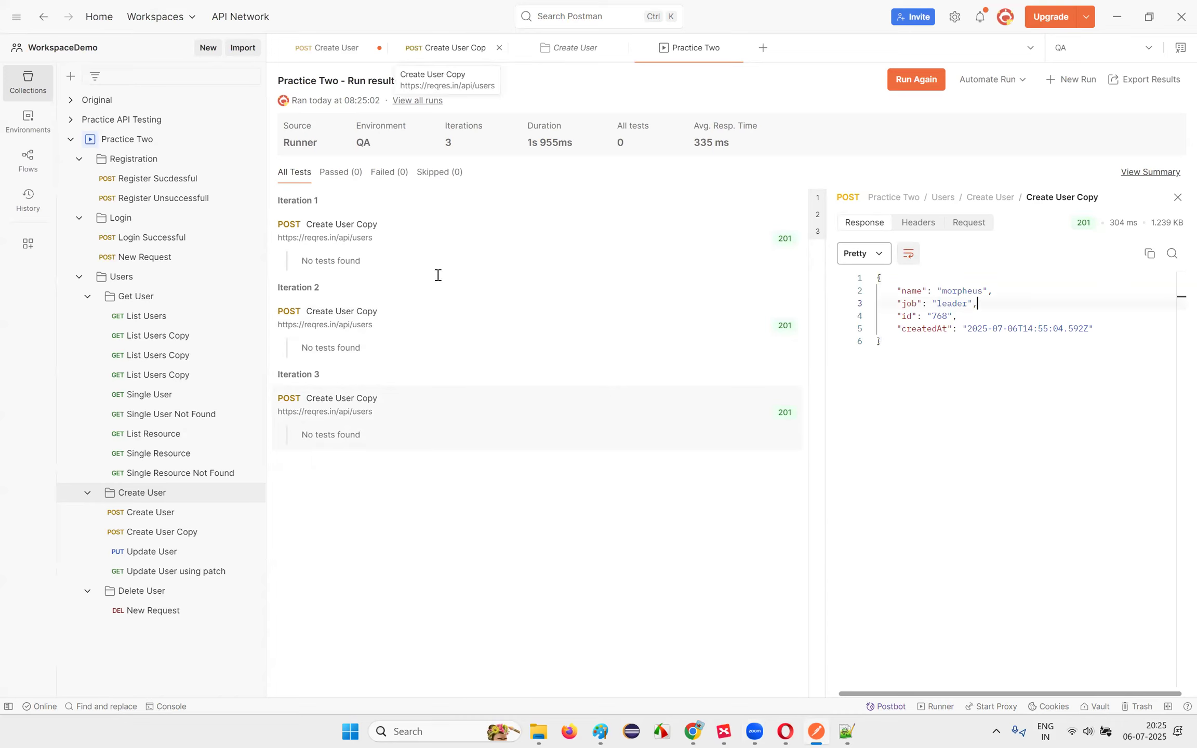
Step: Replace morpheus with {{name}} and leader with {{job}} in the request body
click(380, 212)
drag(379, 213, 419, 213)
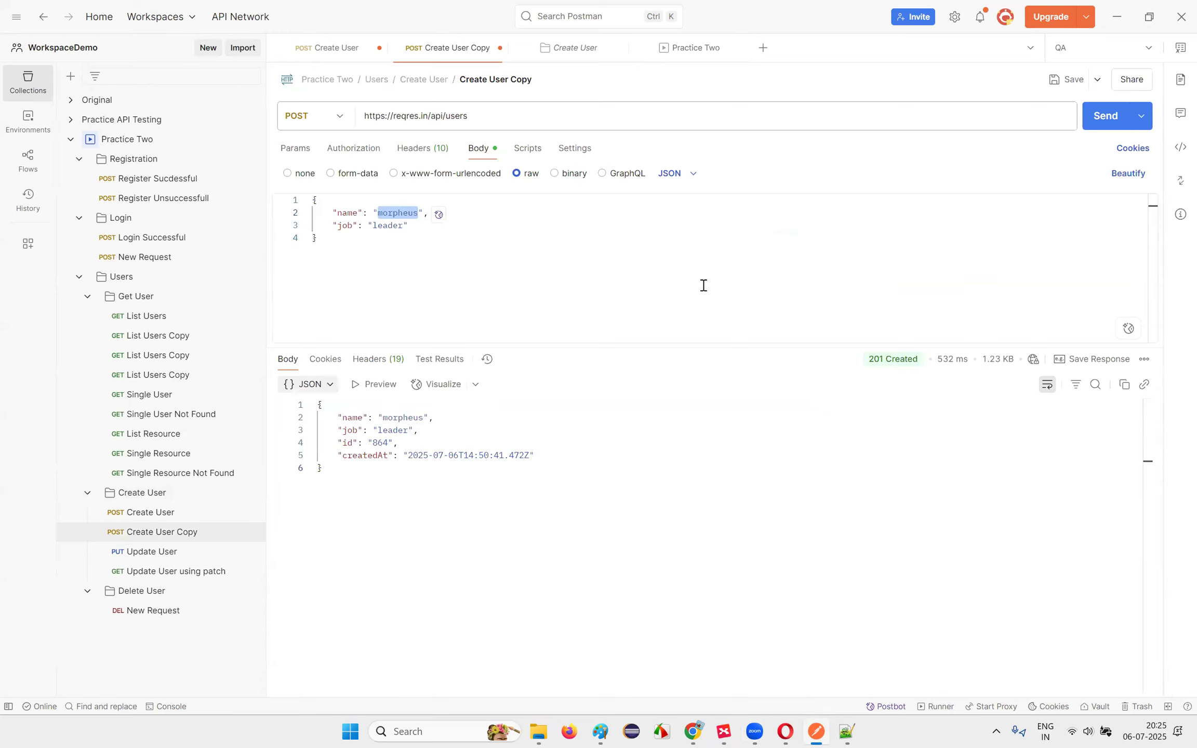
text({{)
key(BackSpace)
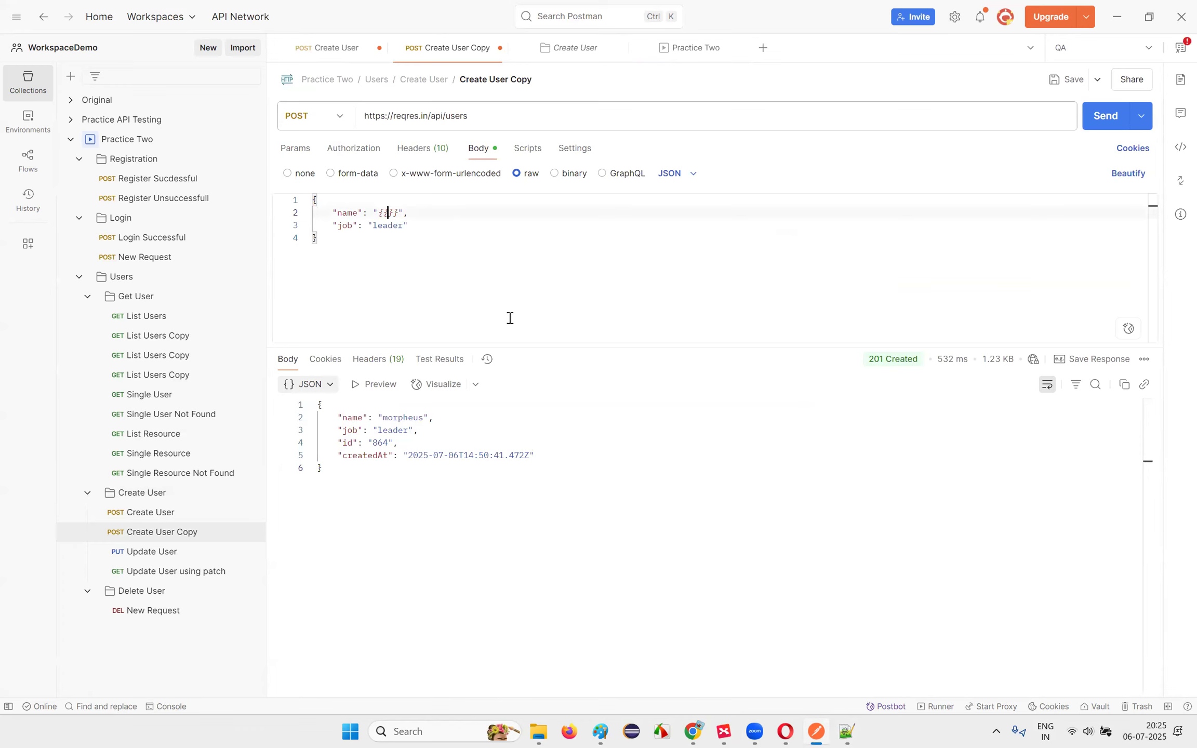
text(name)
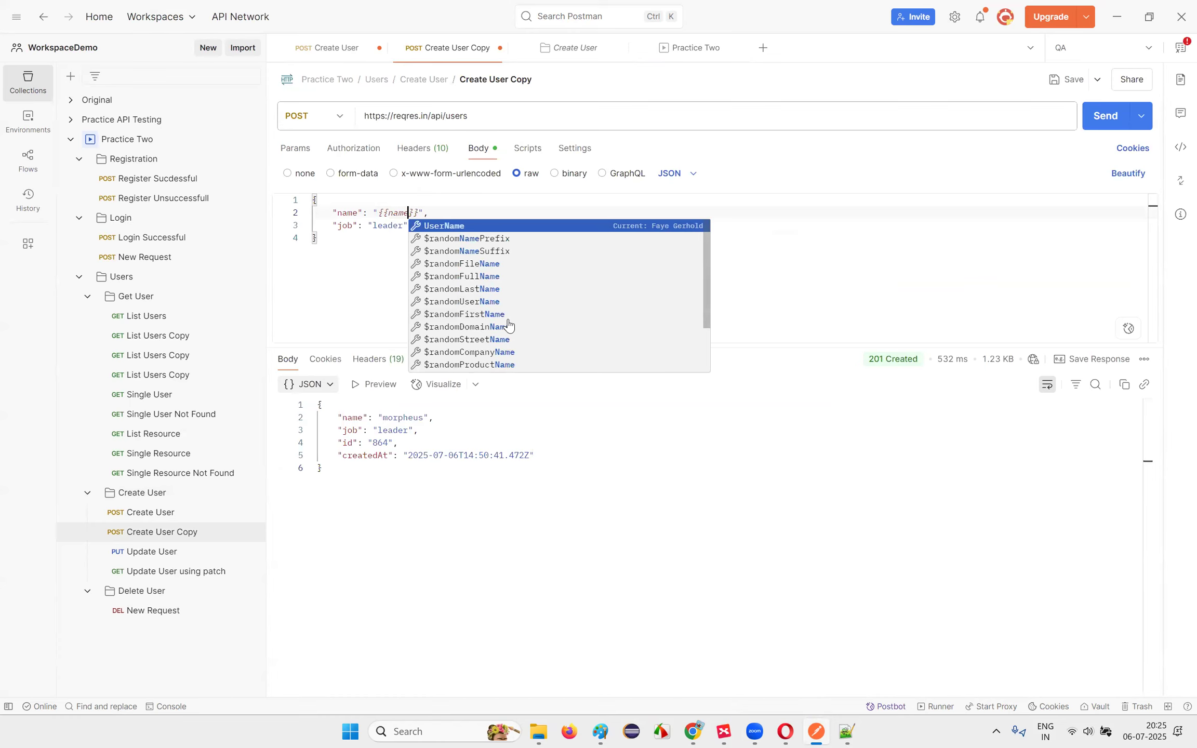
drag(372, 225, 403, 225)
text({{)
key(BackSpace)
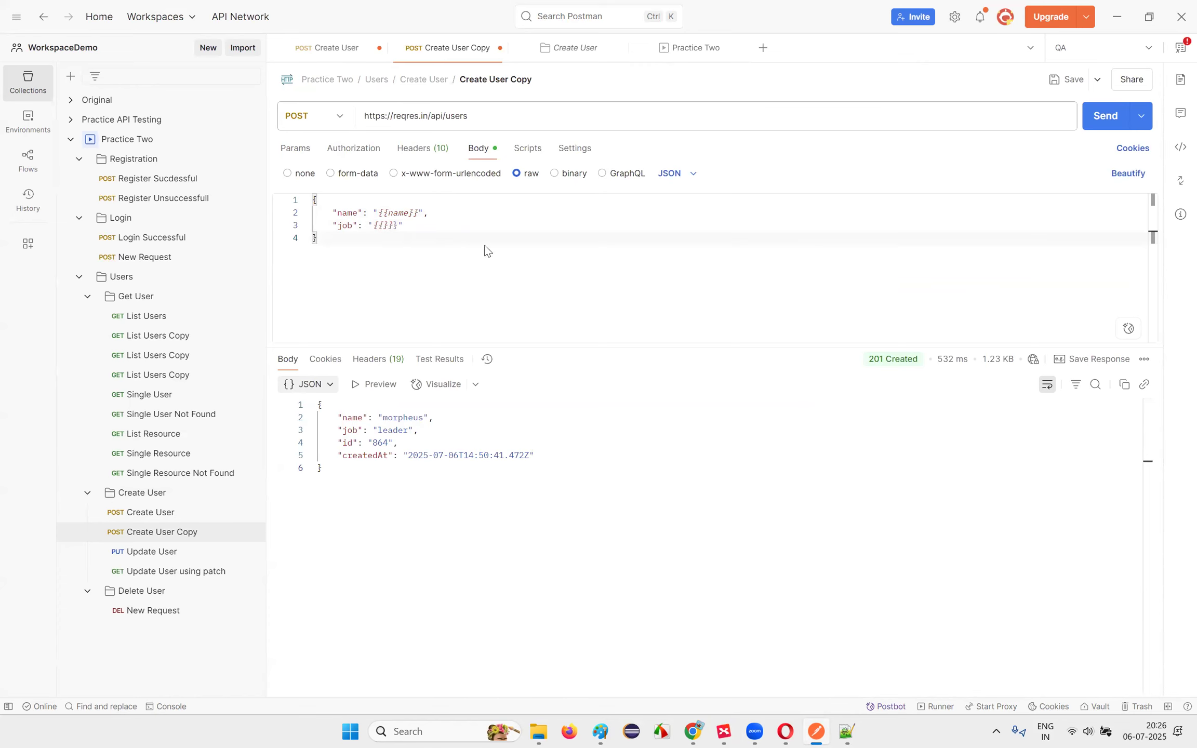
key(alt+Tab)
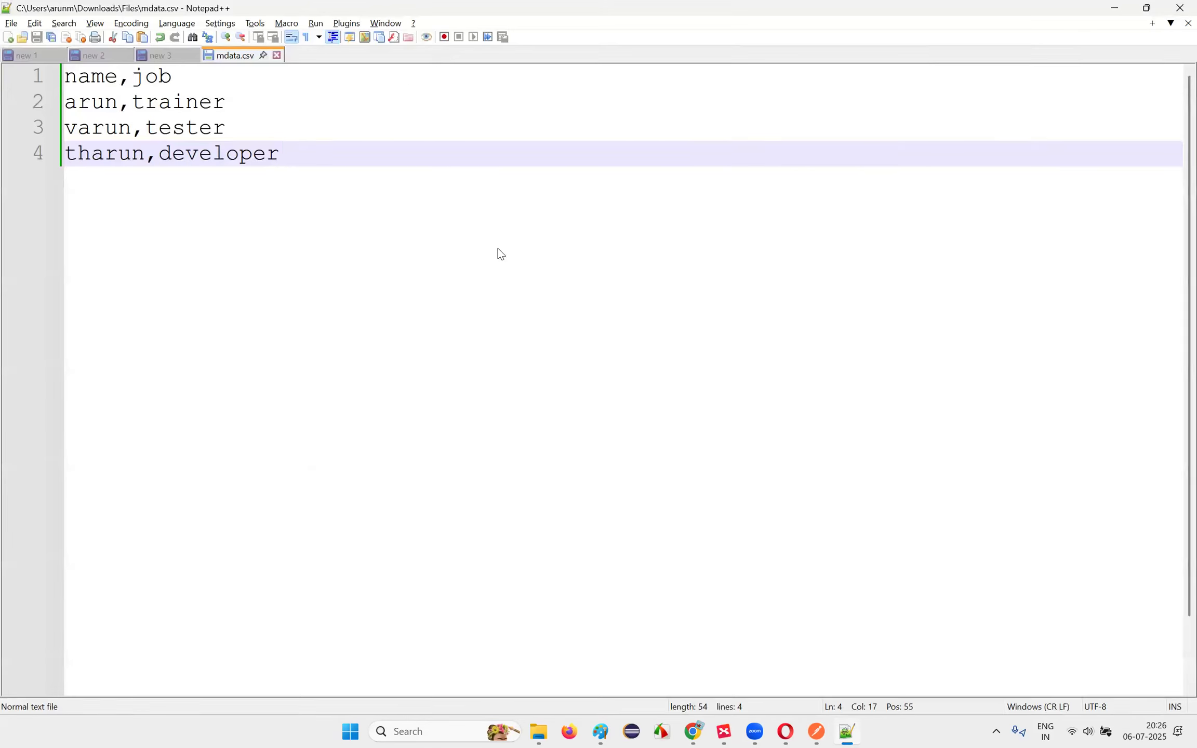
key(alt+Tab)
click(387, 226)
double_click(398, 213)
click(383, 226)
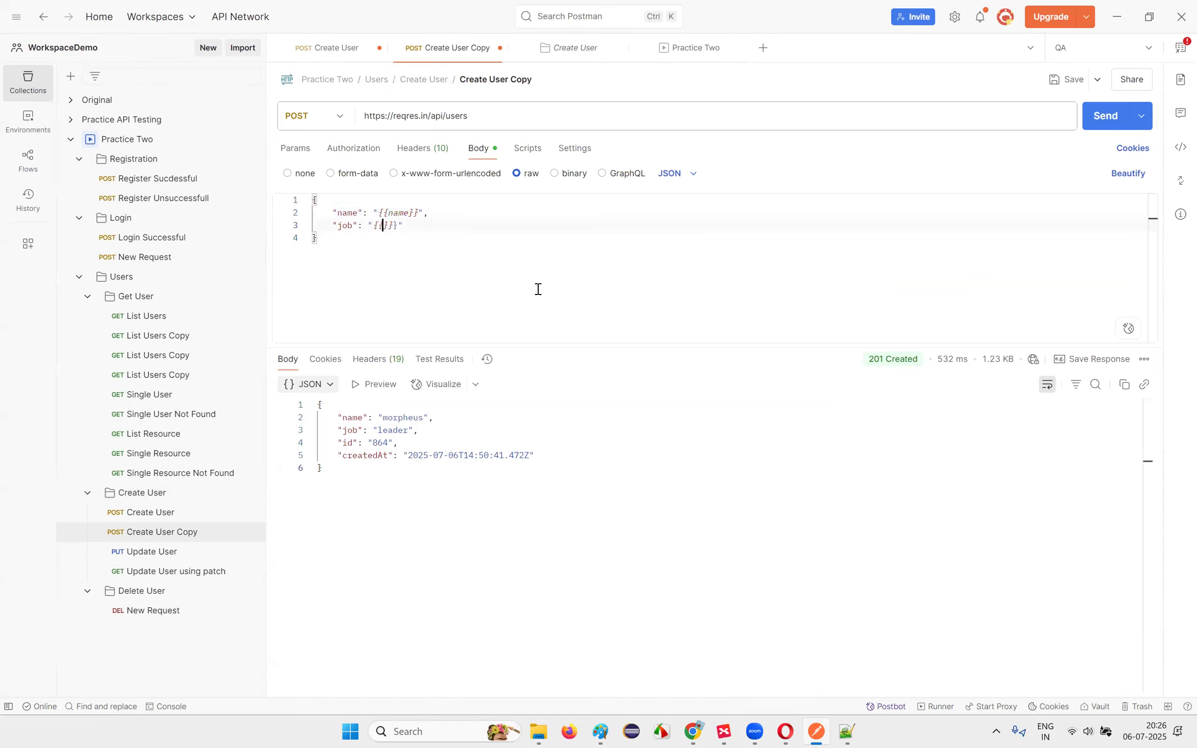
text(job)
key(Escape)
click(565, 281)
Step: Save the request and reopen the Create User folder's runner
click(1068, 79)
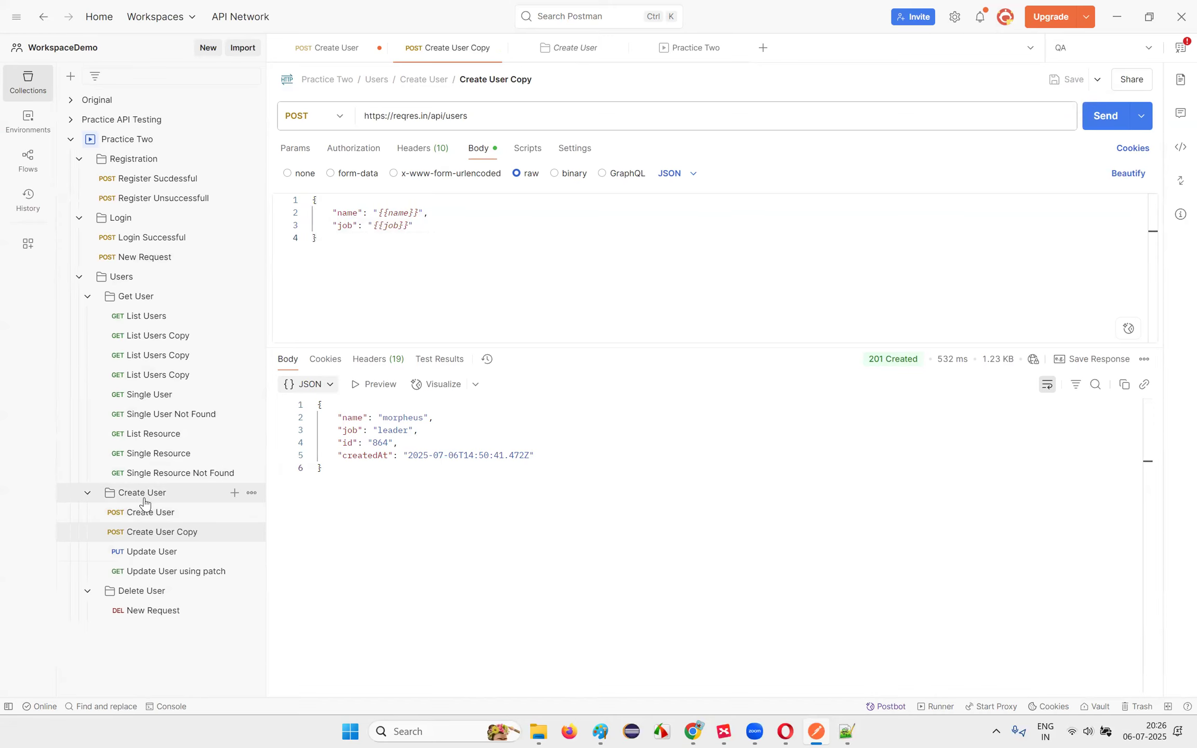
click(144, 503)
click(1076, 79)
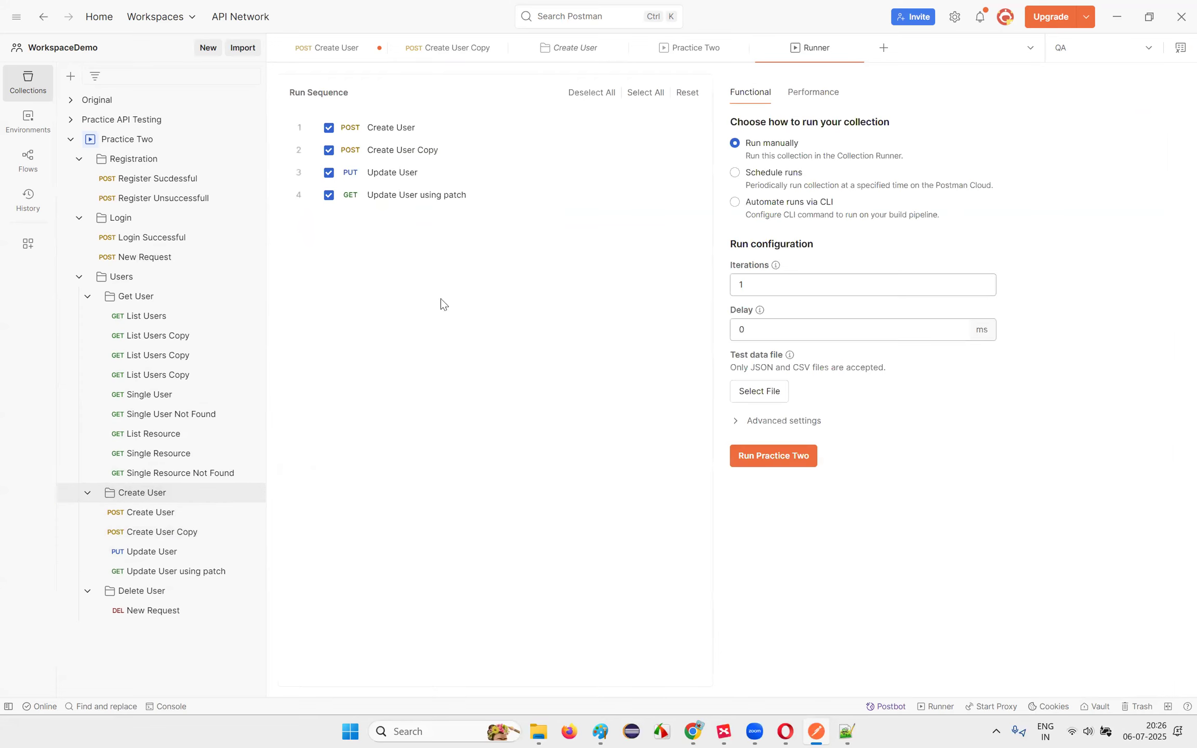
Step: Exclude Create User, Update User and Update User using patch from the Practice Two run
click(328, 128)
click(329, 175)
click(329, 194)
Step: Attach mdata.csv as the test data file, upload it to the workspace, preview it, and start the run
click(759, 390)
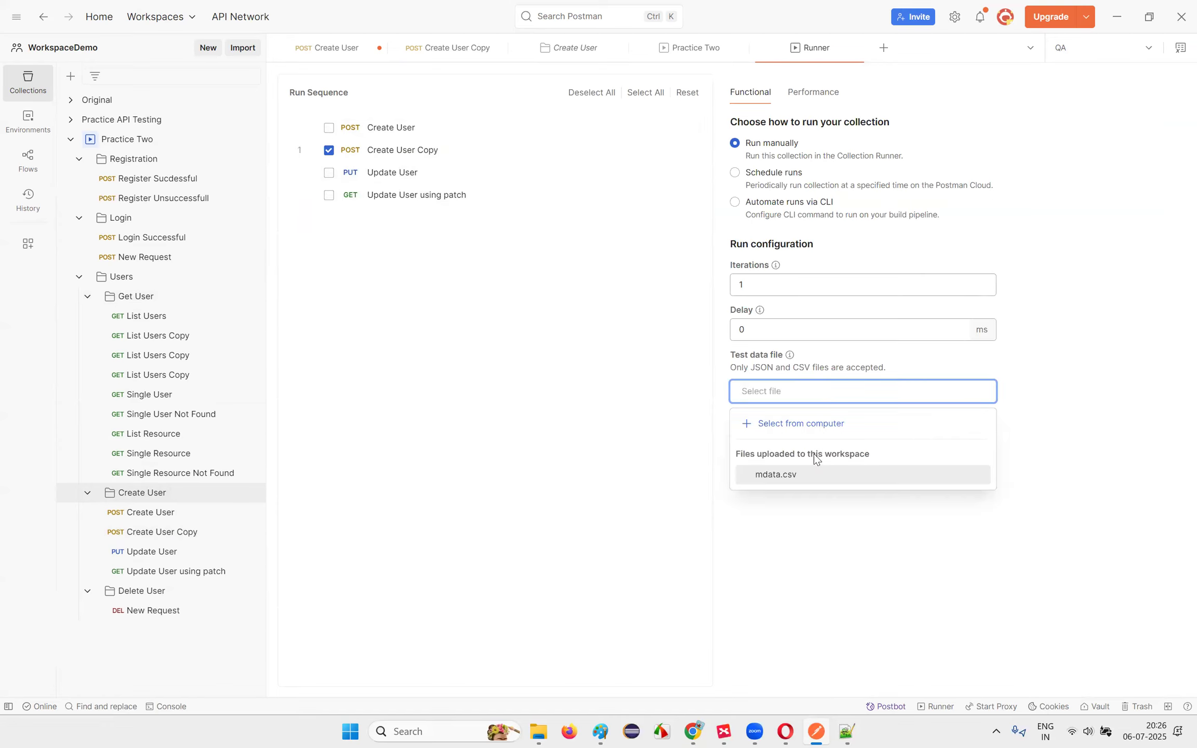
click(806, 423)
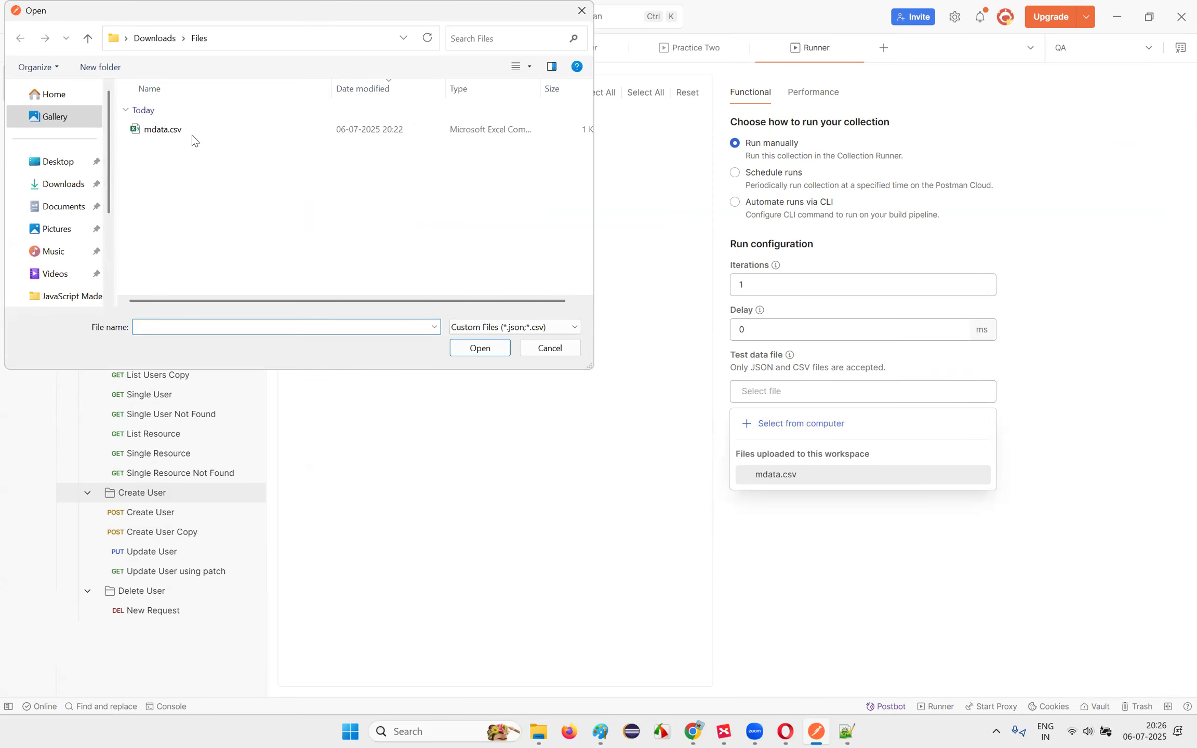
double_click(184, 130)
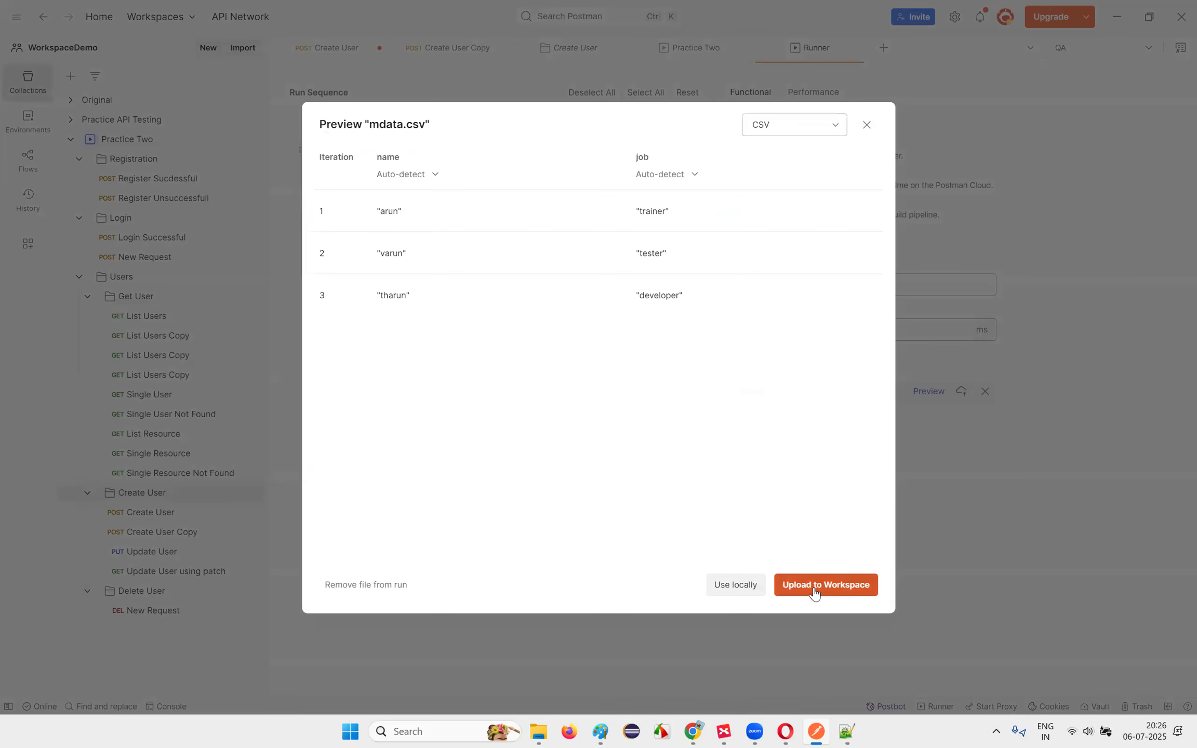
click(814, 586)
click(929, 392)
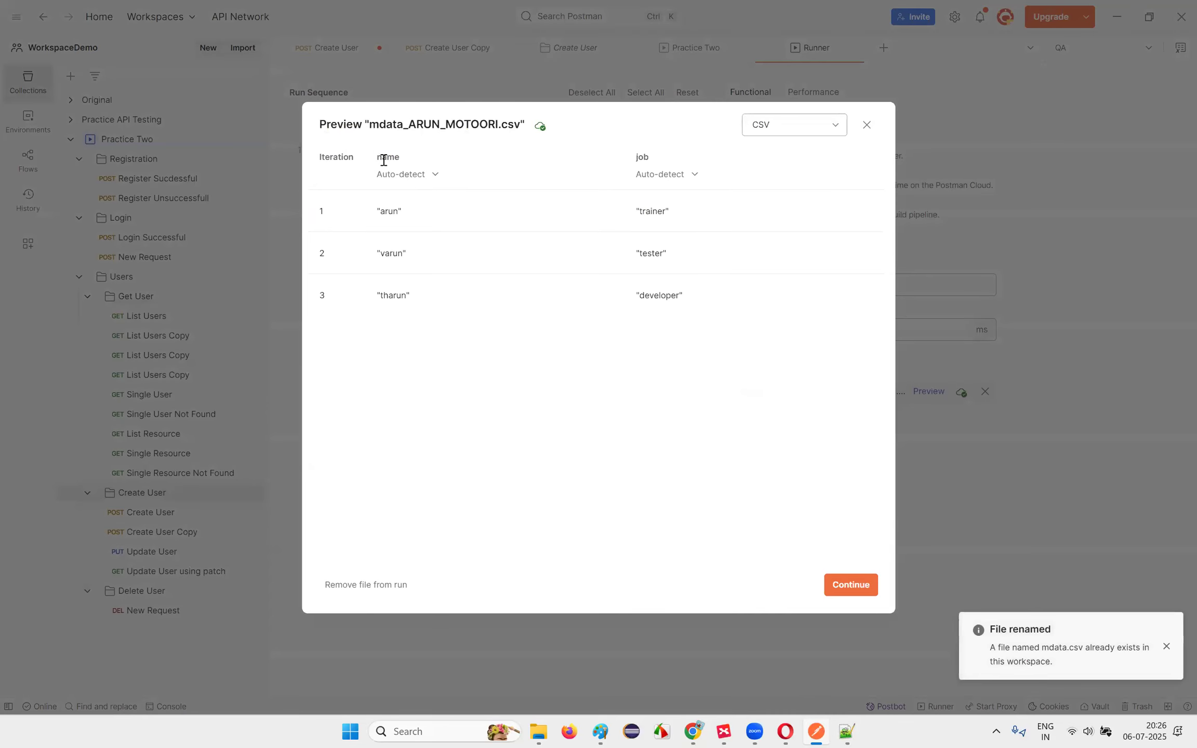
click(852, 585)
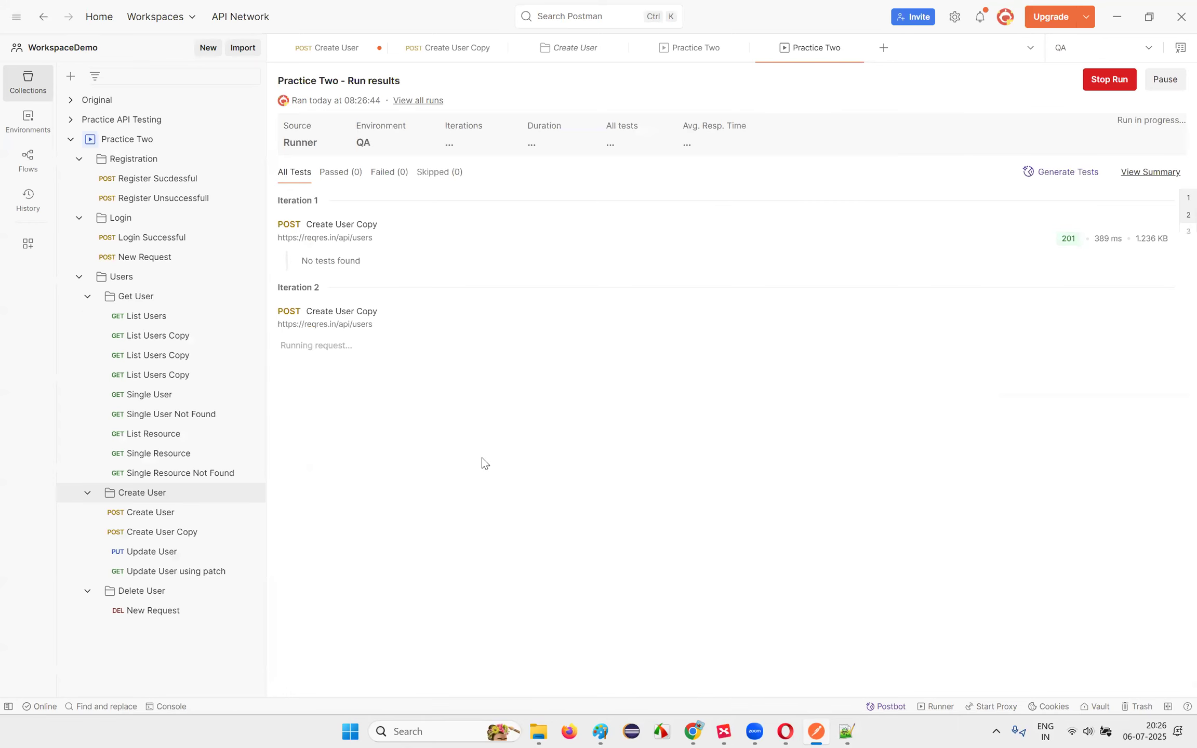
Step: Check the Create User Copy responses for iterations 1, 2 and 3, each returning 201
click(517, 268)
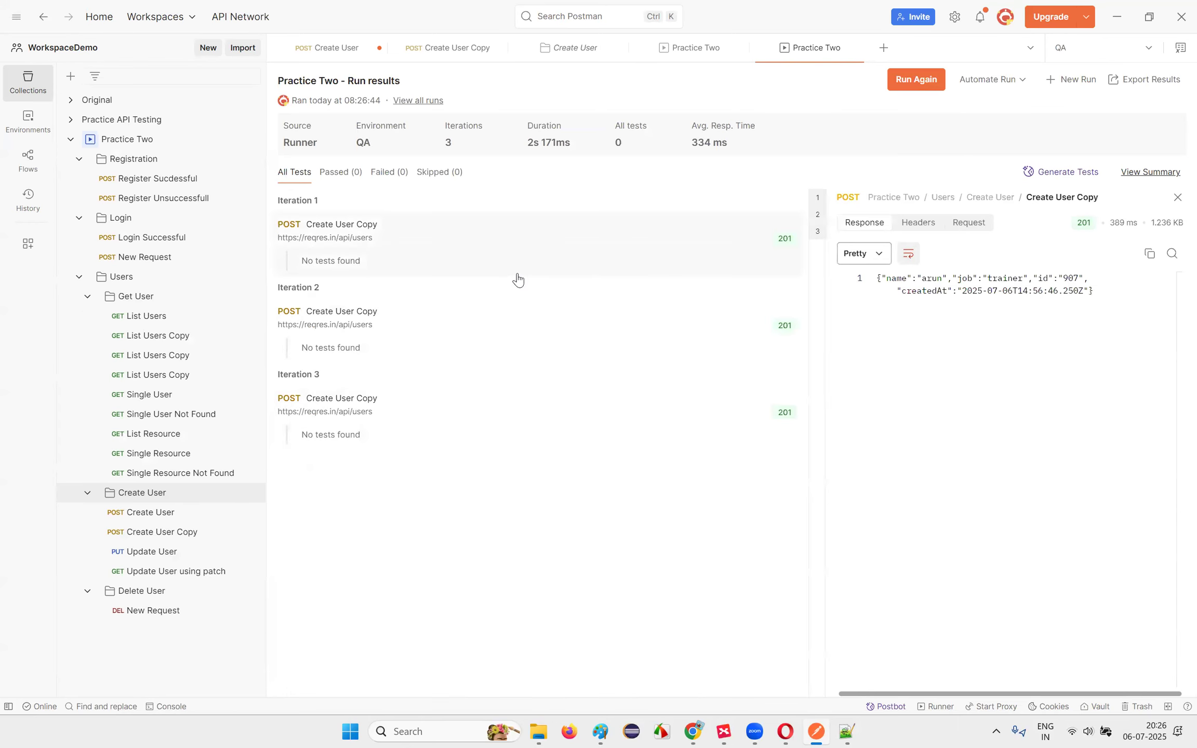
click(676, 339)
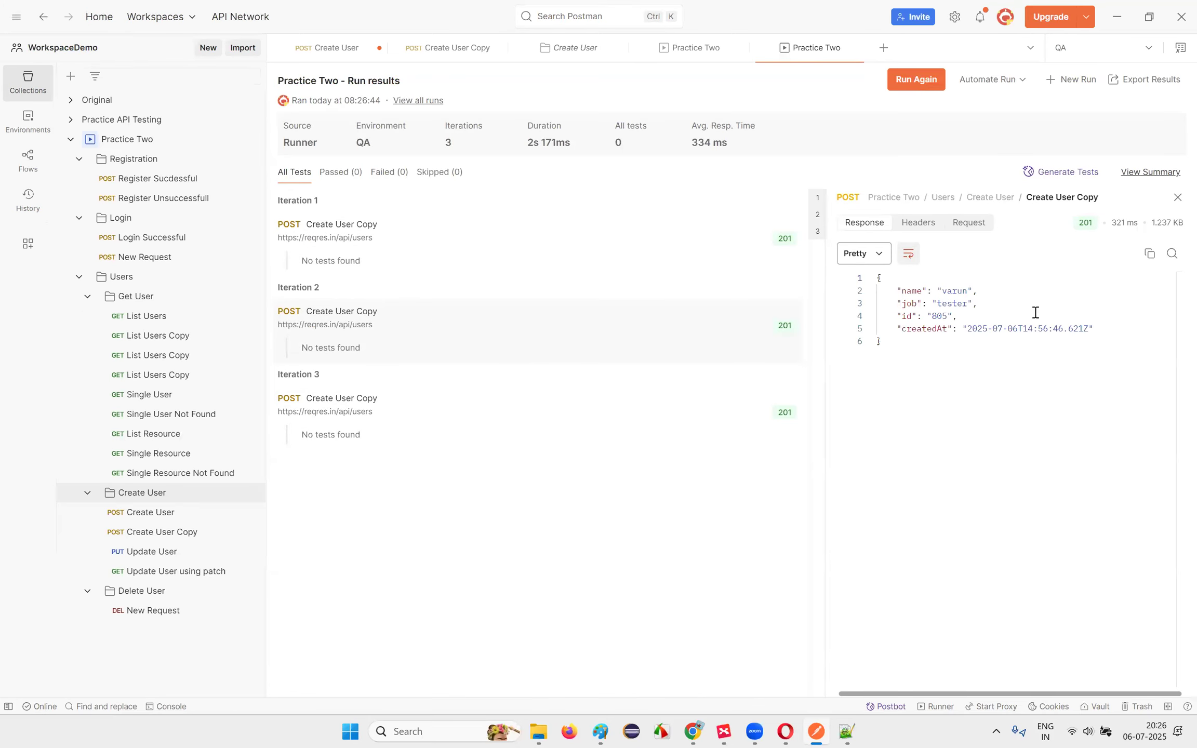
click(372, 399)
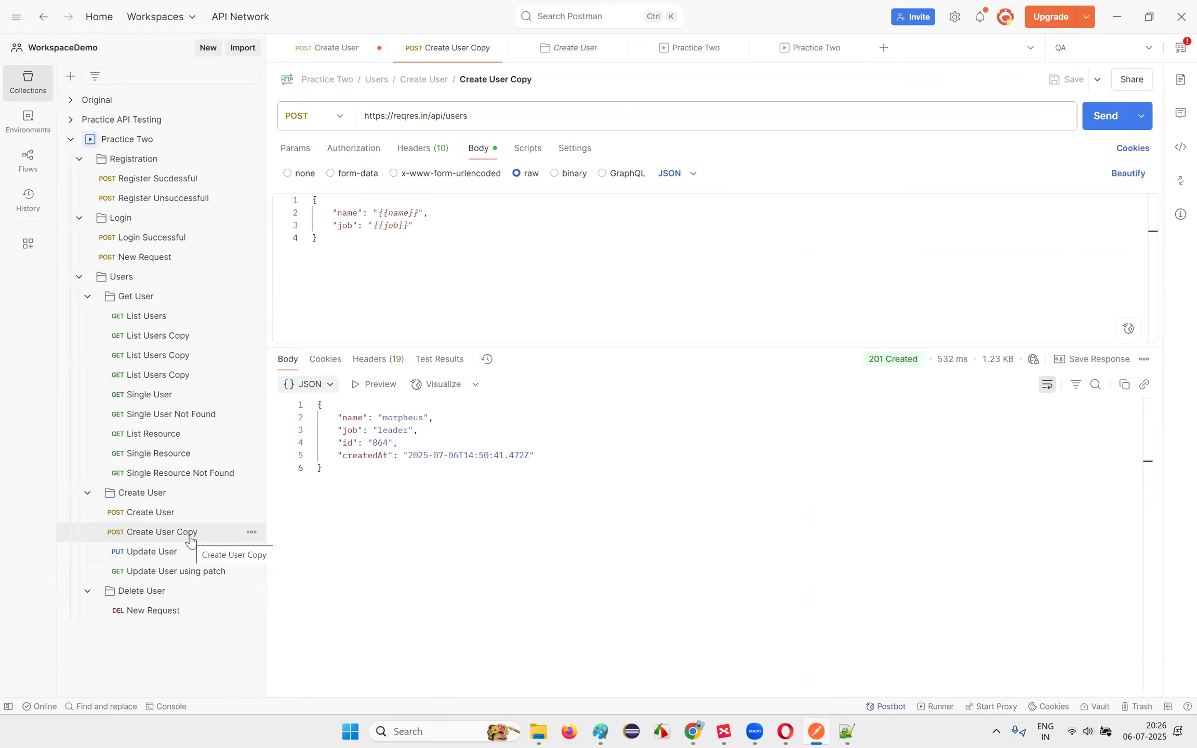
click(809, 57)
click(416, 421)
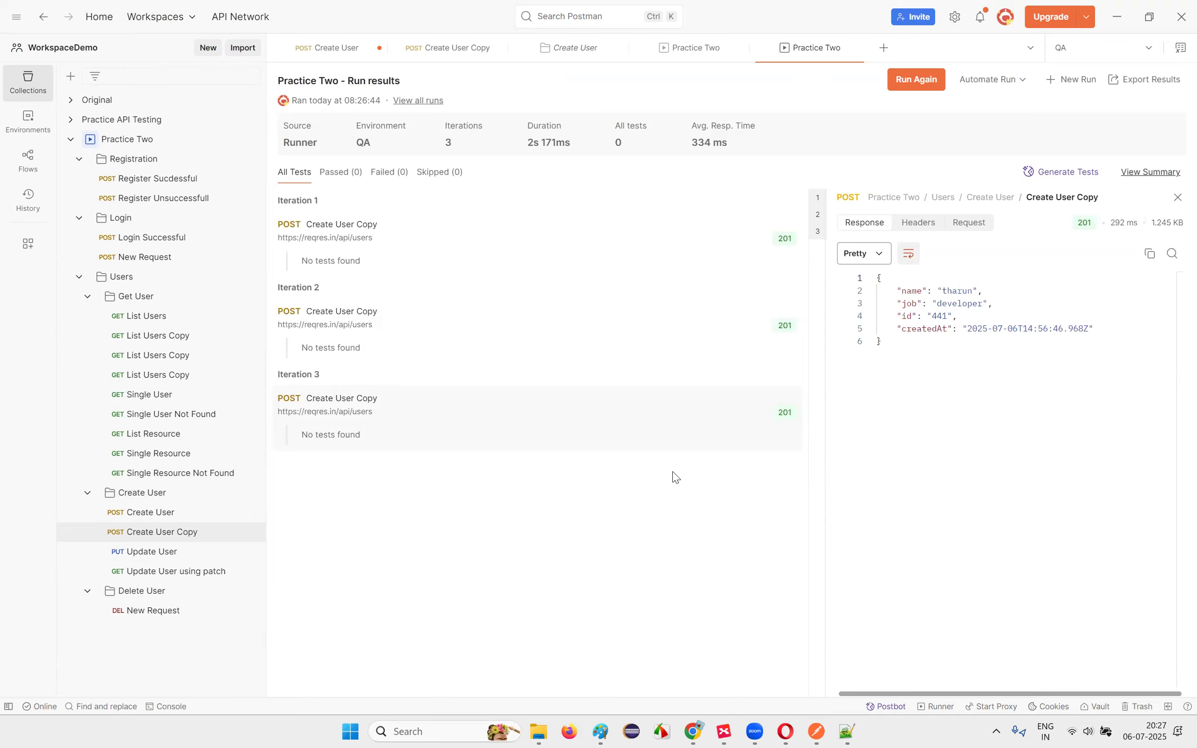
click(736, 732)
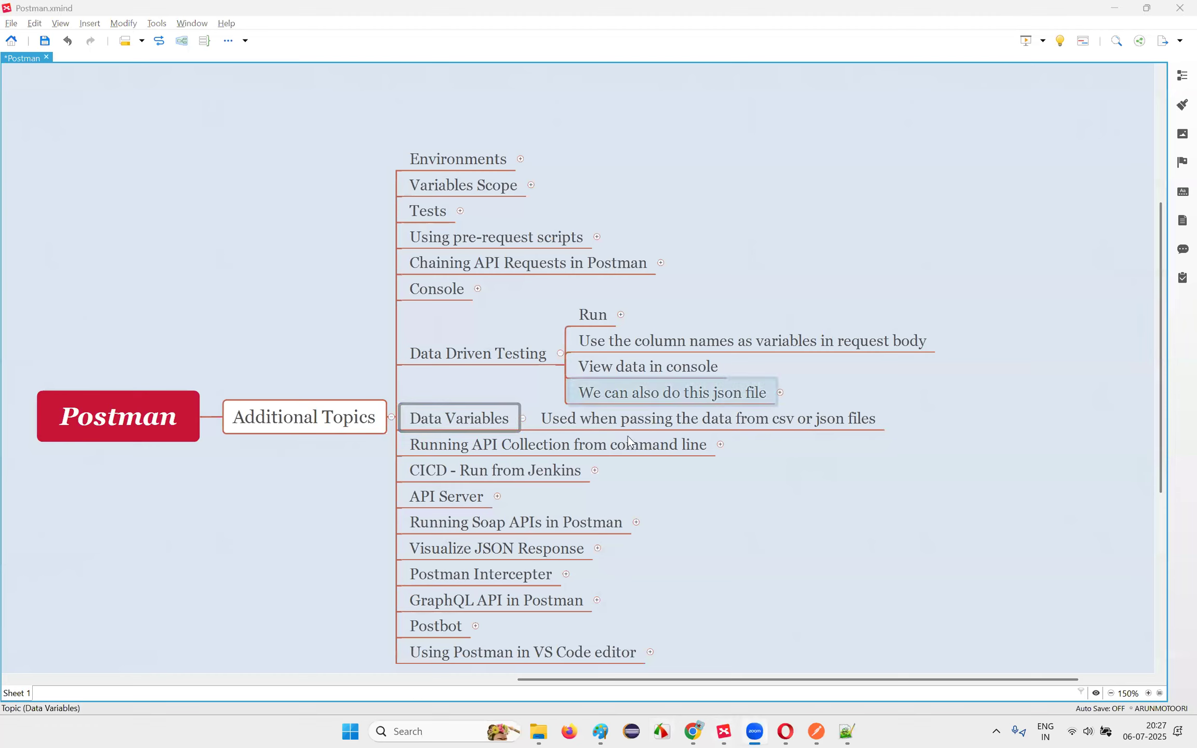
Step: Reveal the 'Check json validation to use the one without errors' tip under the json file topic
click(675, 425)
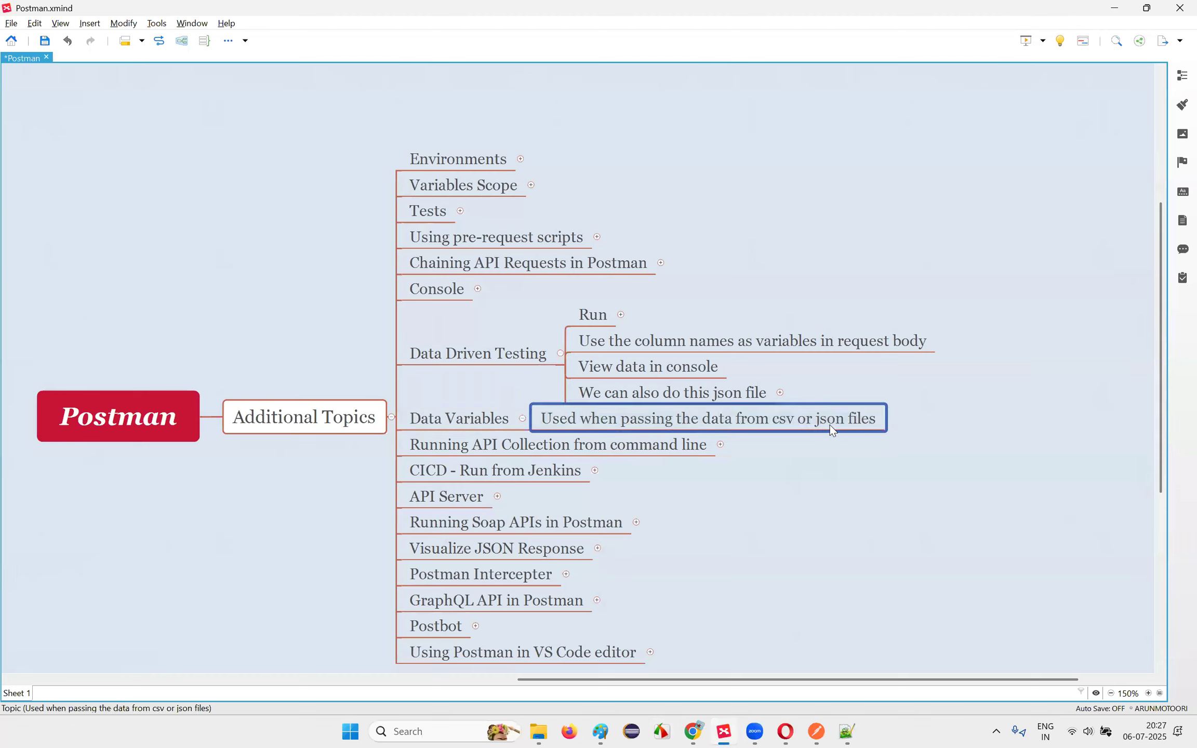
click(674, 386)
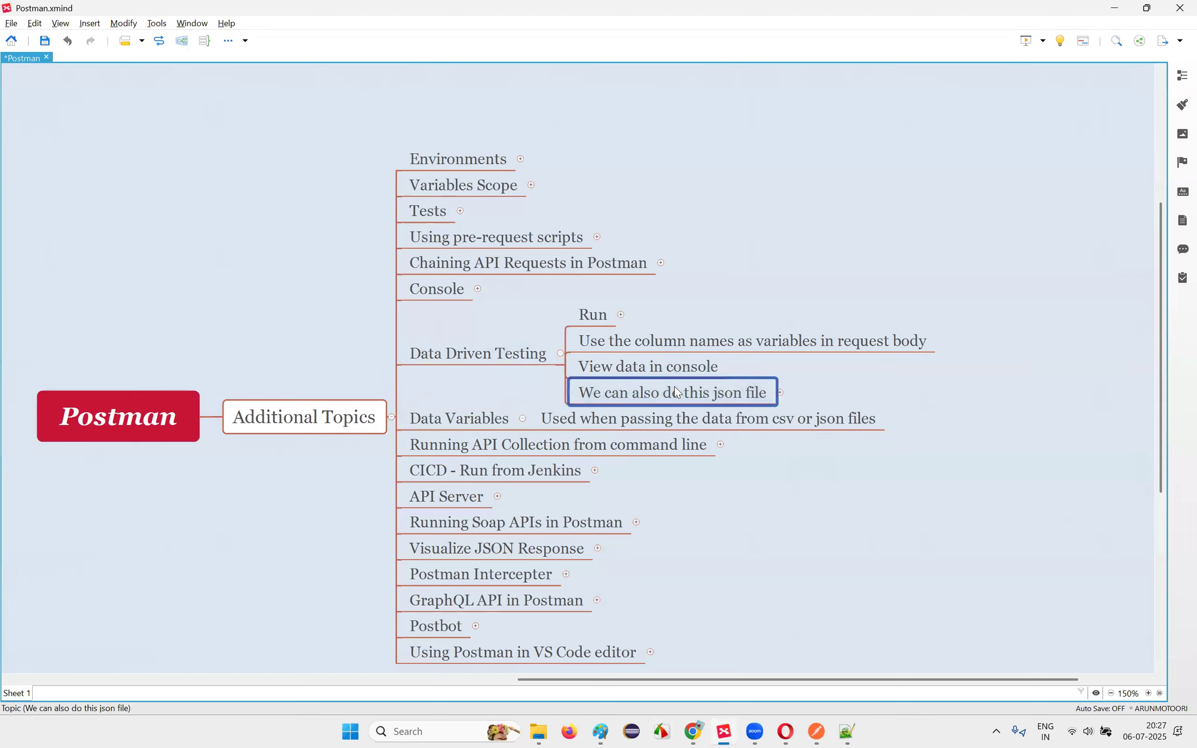
click(780, 393)
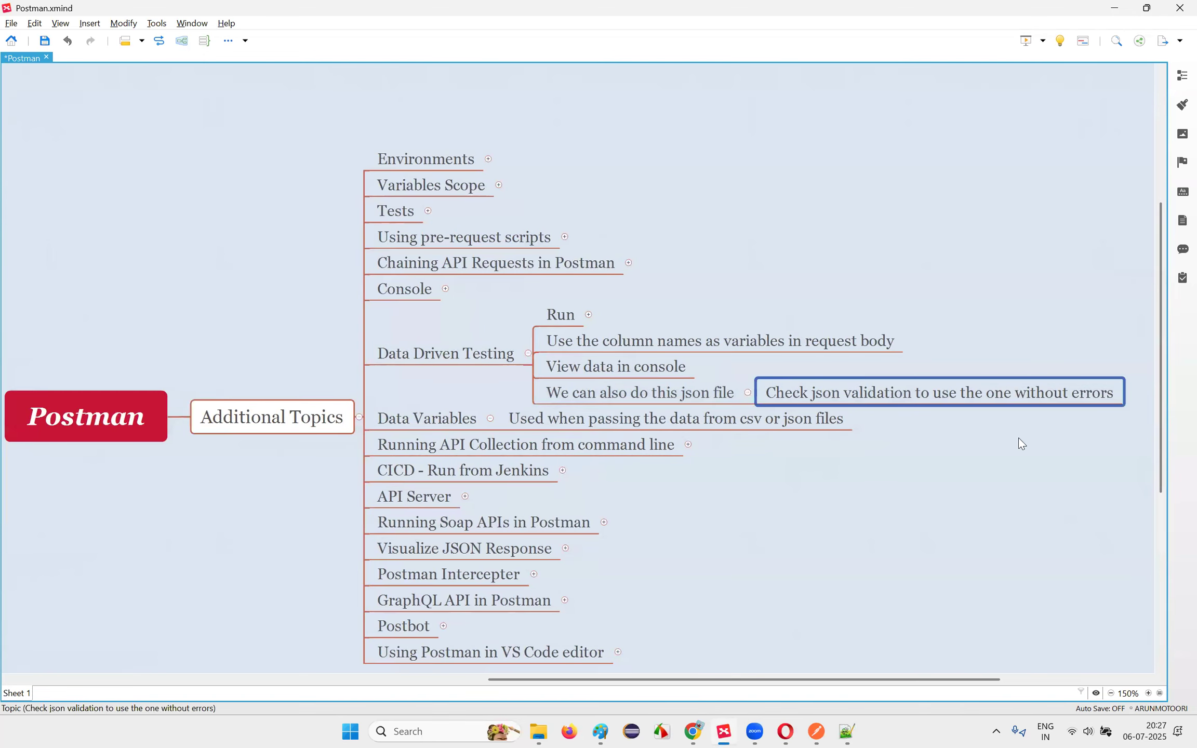
click(704, 395)
key(Left)
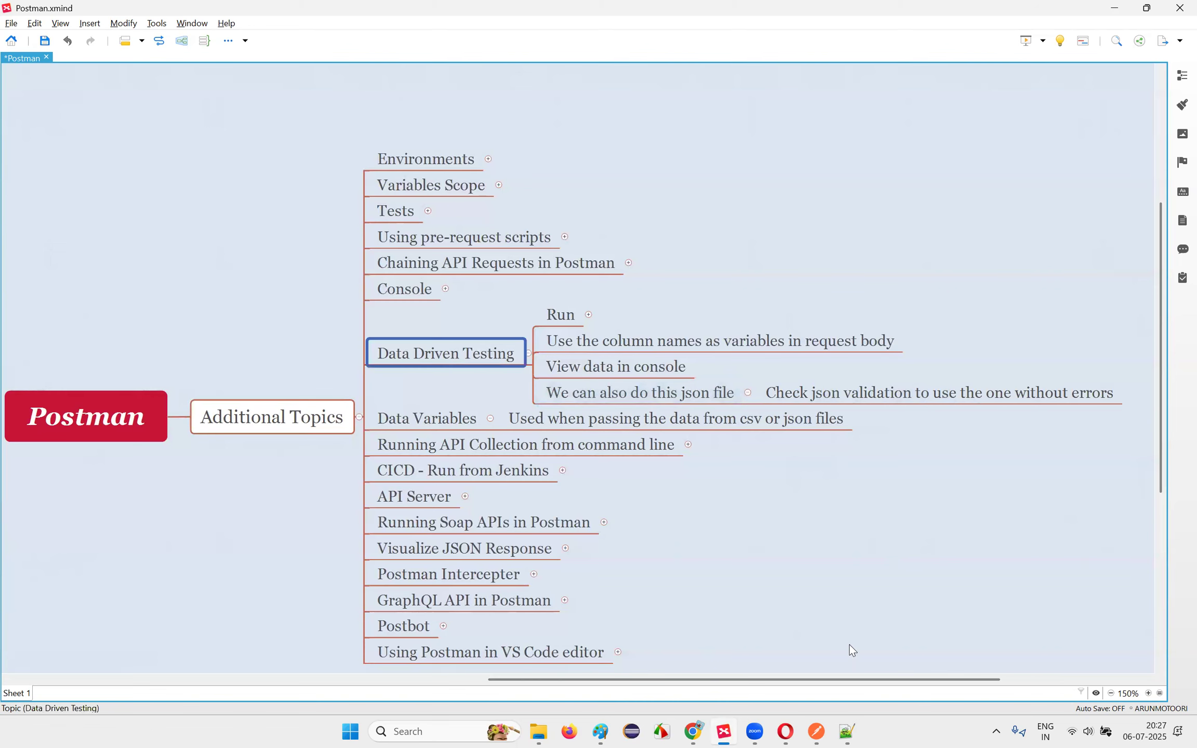
click(816, 732)
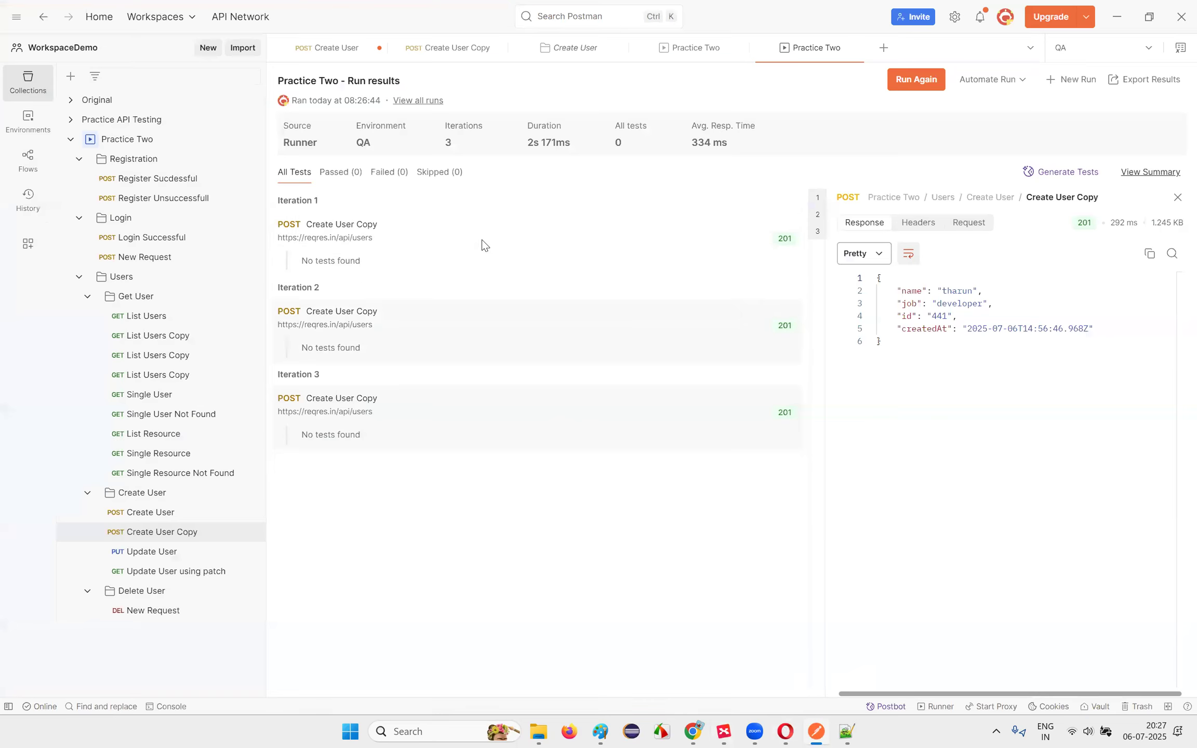
Step: Review the Create User Copy request's JSON body built from the name and job variables
click(460, 58)
drag(374, 286, 304, 206)
drag(417, 286, 261, 191)
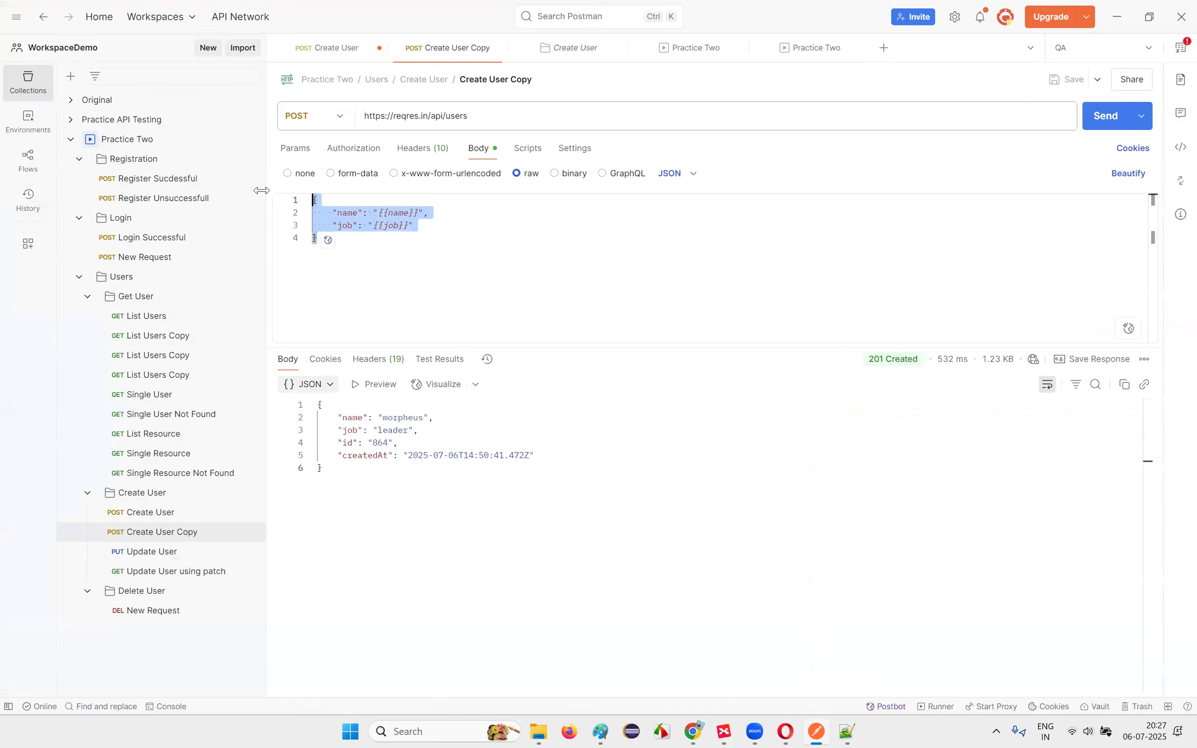
click(513, 269)
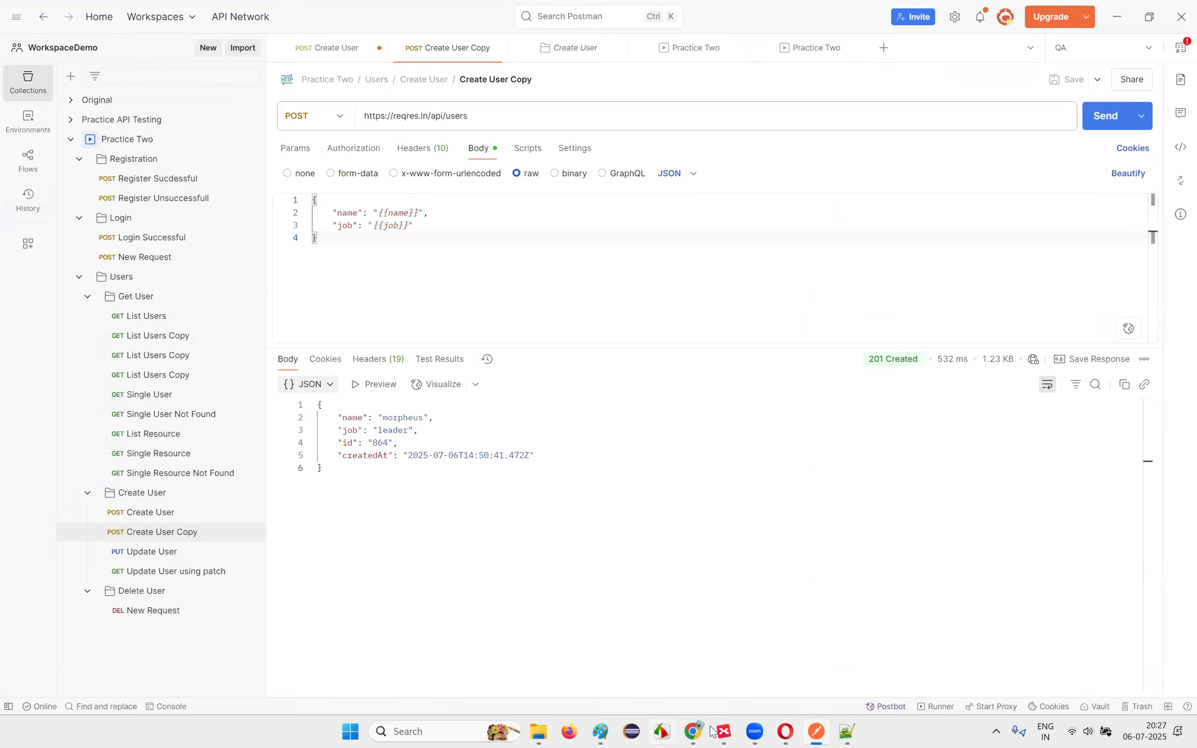
click(846, 732)
Step: Start a new Notepad++ file containing an outer pair of curly braces
double_click(314, 51)
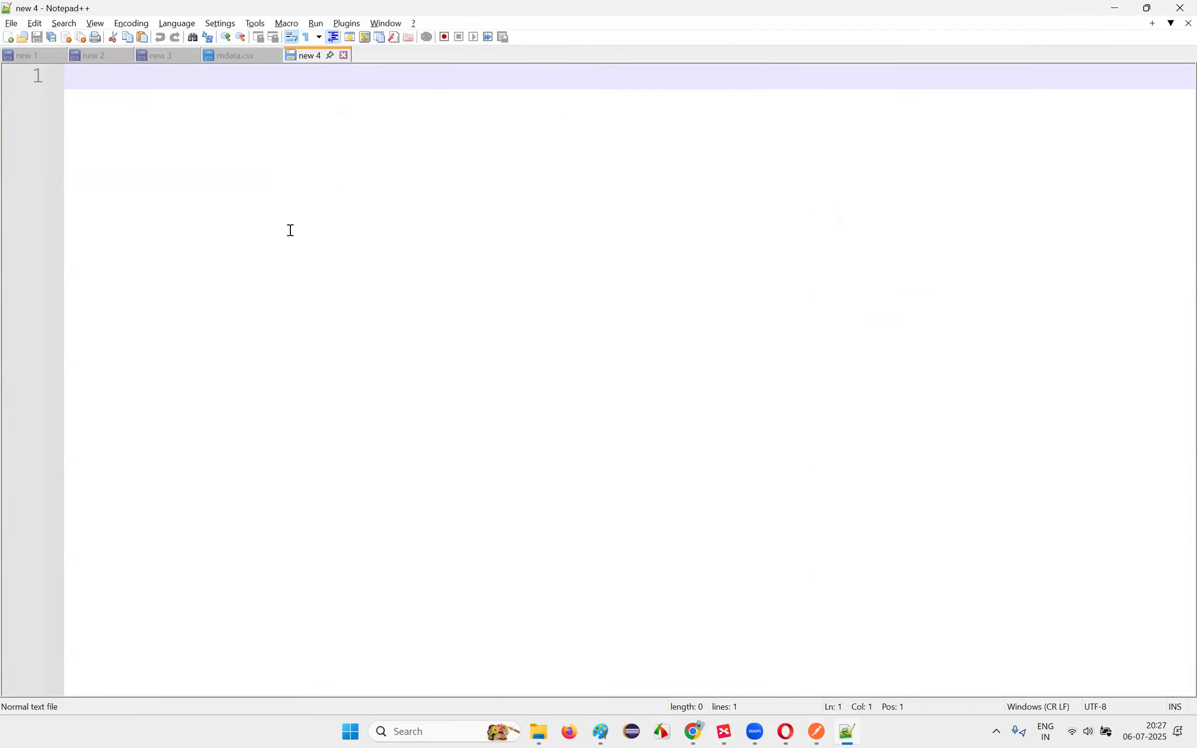
text({)
key(Return)
key(Return)
key(Return)
text(})
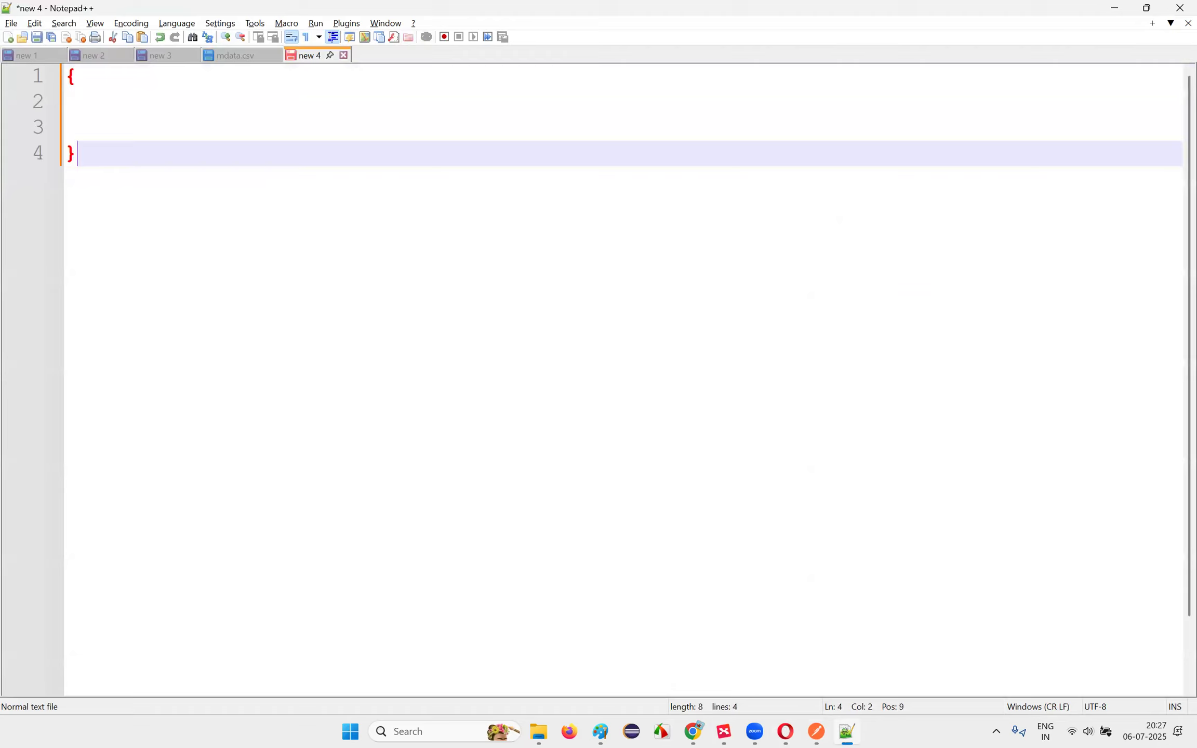
key(Up)
key(Up)
key(Up)
click(83, 90)
Step: Add two indented empty {} objects inside the braces, each followed by a comma
key(Tab)
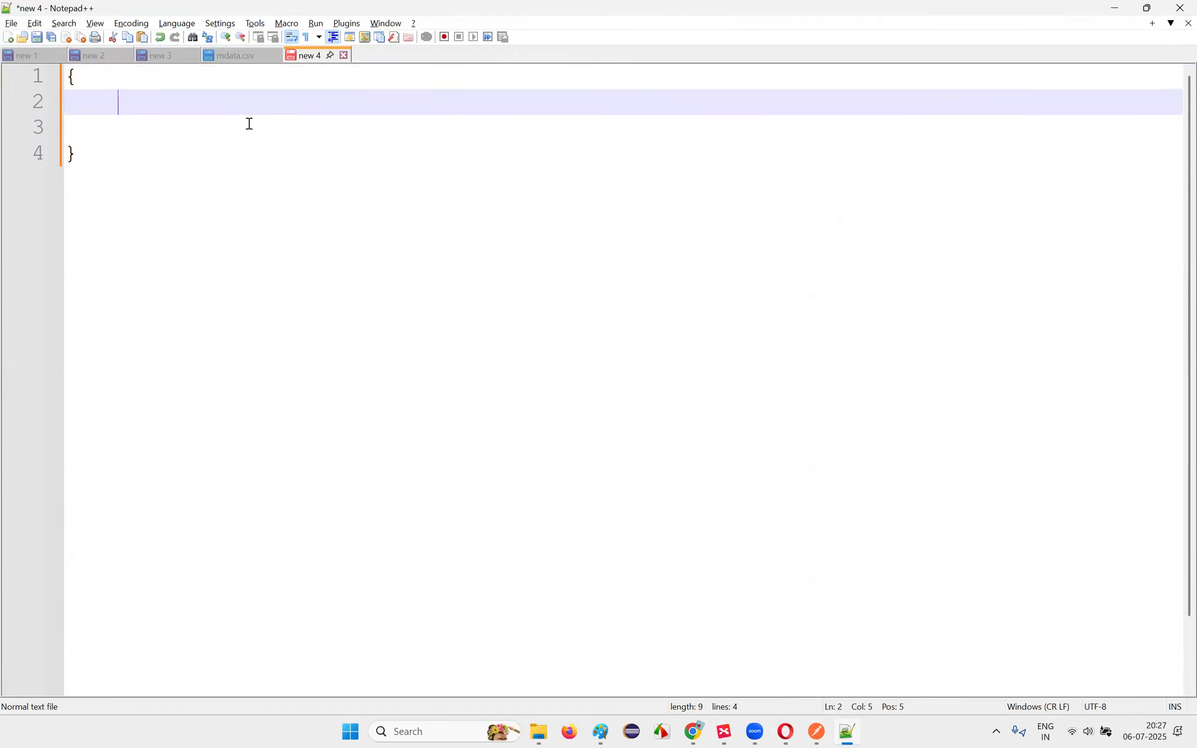
text({)
key(Return)
text(},)
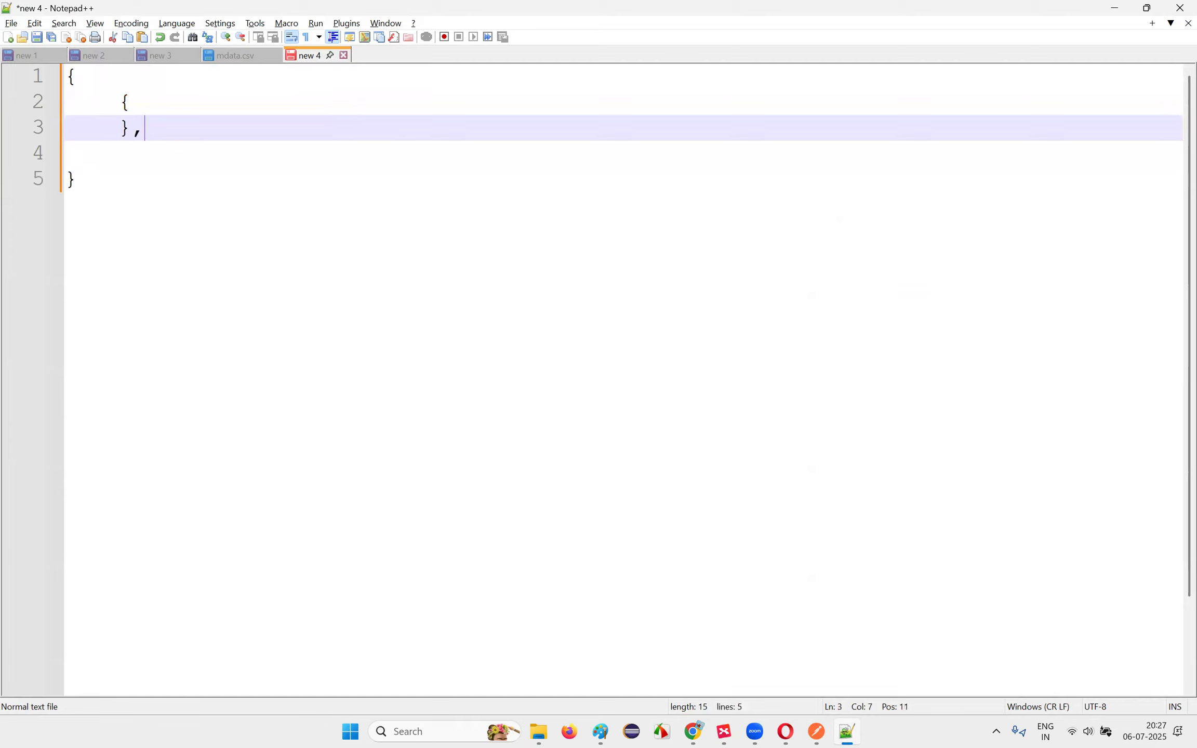
key(Return)
text({)
key(Return)
text(}.)
key(Return)
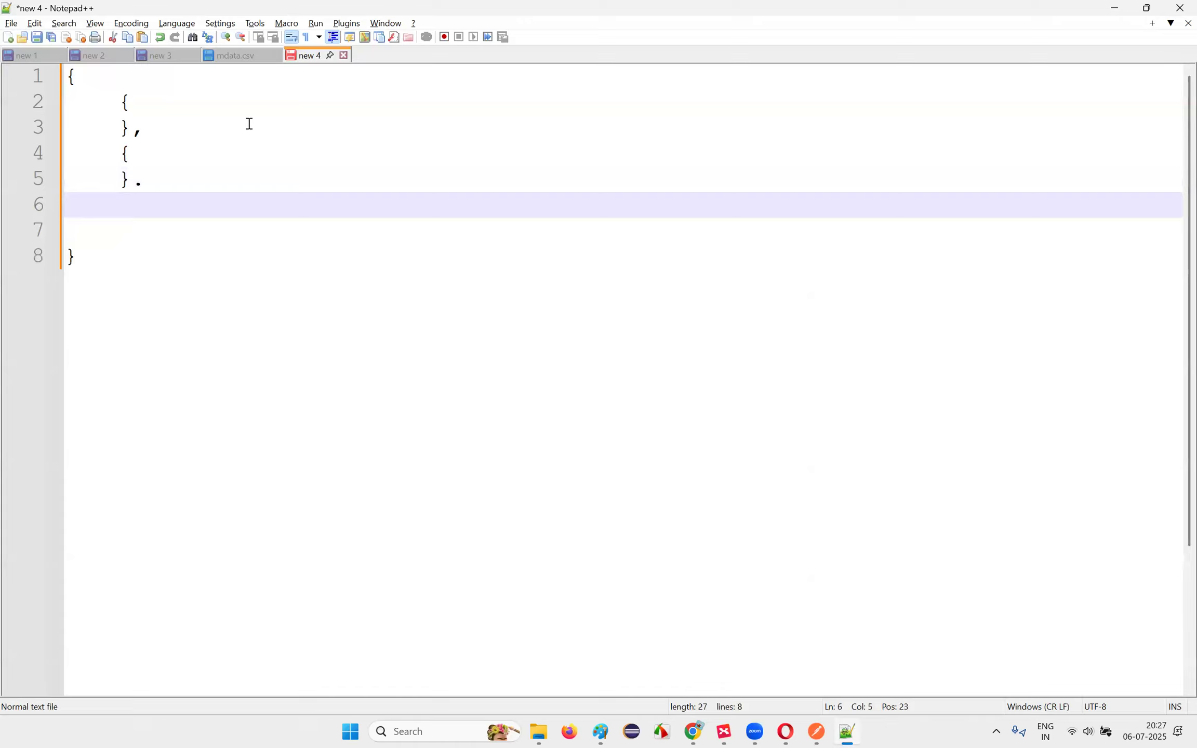
key(BackSpace)
key(BackSpace)
key(BackSpace)
text(,\)
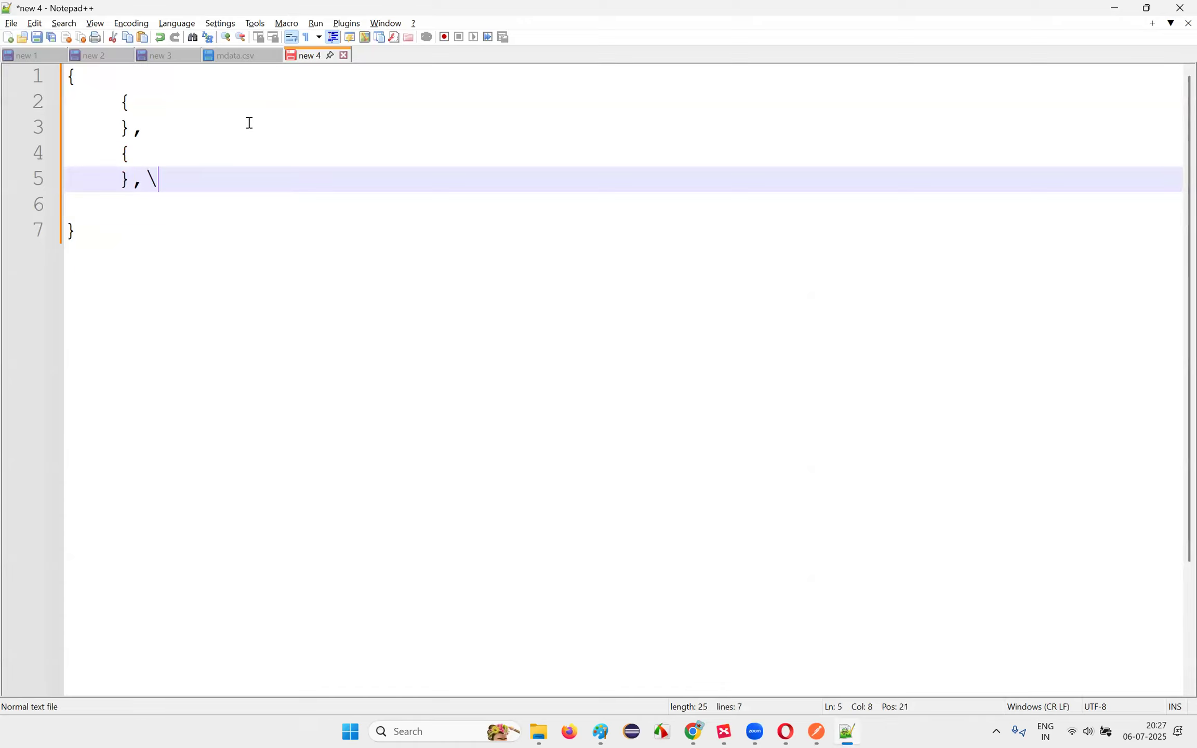
key(BackSpace)
key(BackSpace)
text(,)
Step: Select the two inner objects inside the outer braces
drag(69, 83, 129, 244)
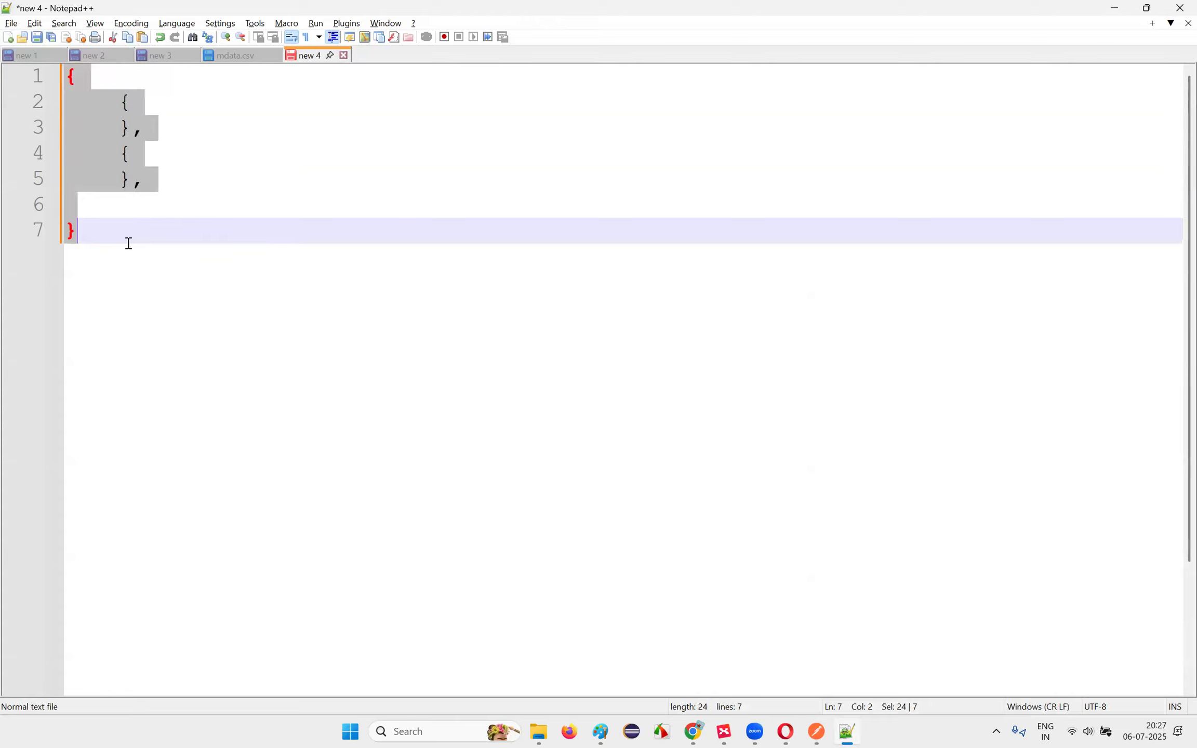
drag(122, 104, 99, 107)
click(271, 225)
click(144, 210)
drag(185, 272, 17, 95)
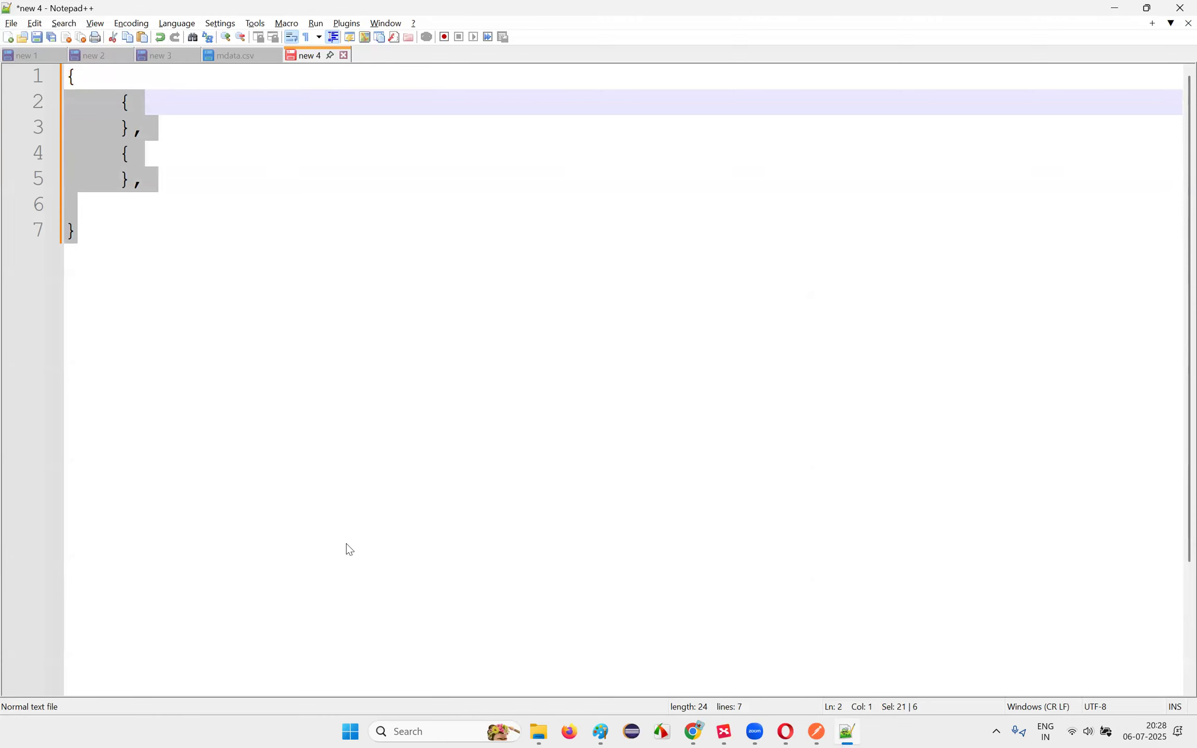
key(alt+Tab)
Step: Send a prompt requesting name/job JSON data with three sample names and jobs trainer, tester and developer
text(I want to)
text(e a json)
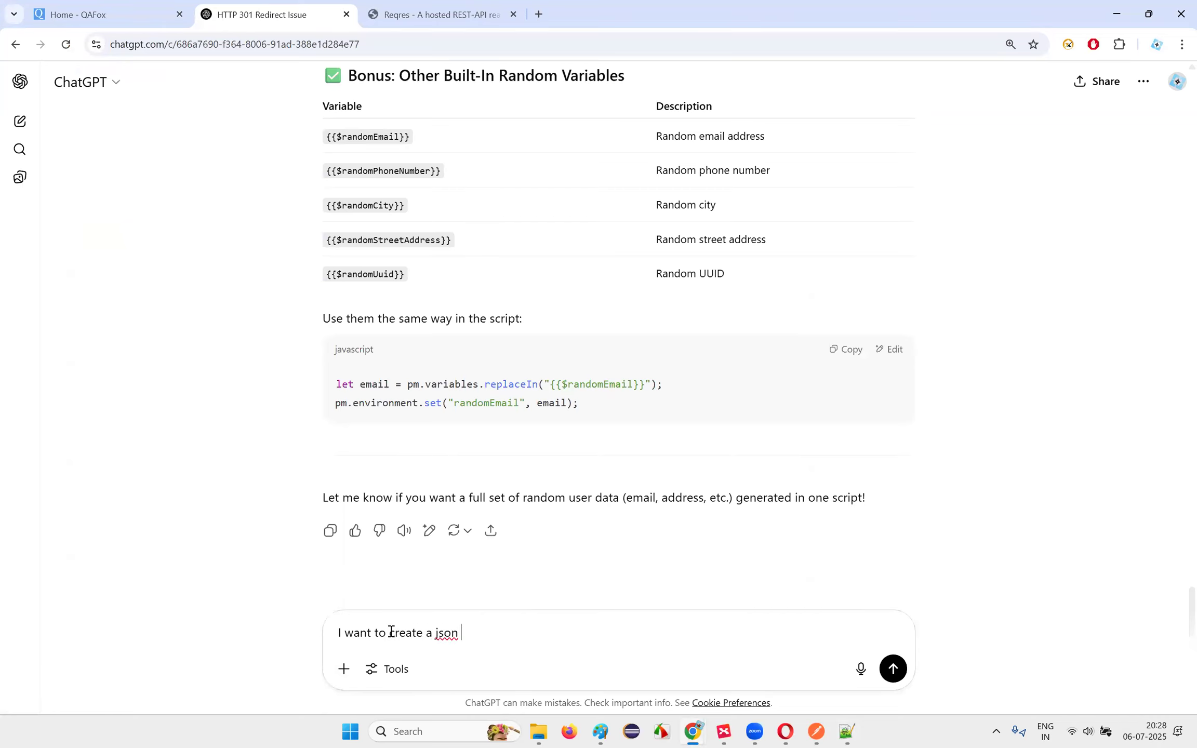
text( containing data of 'name' and 'o)
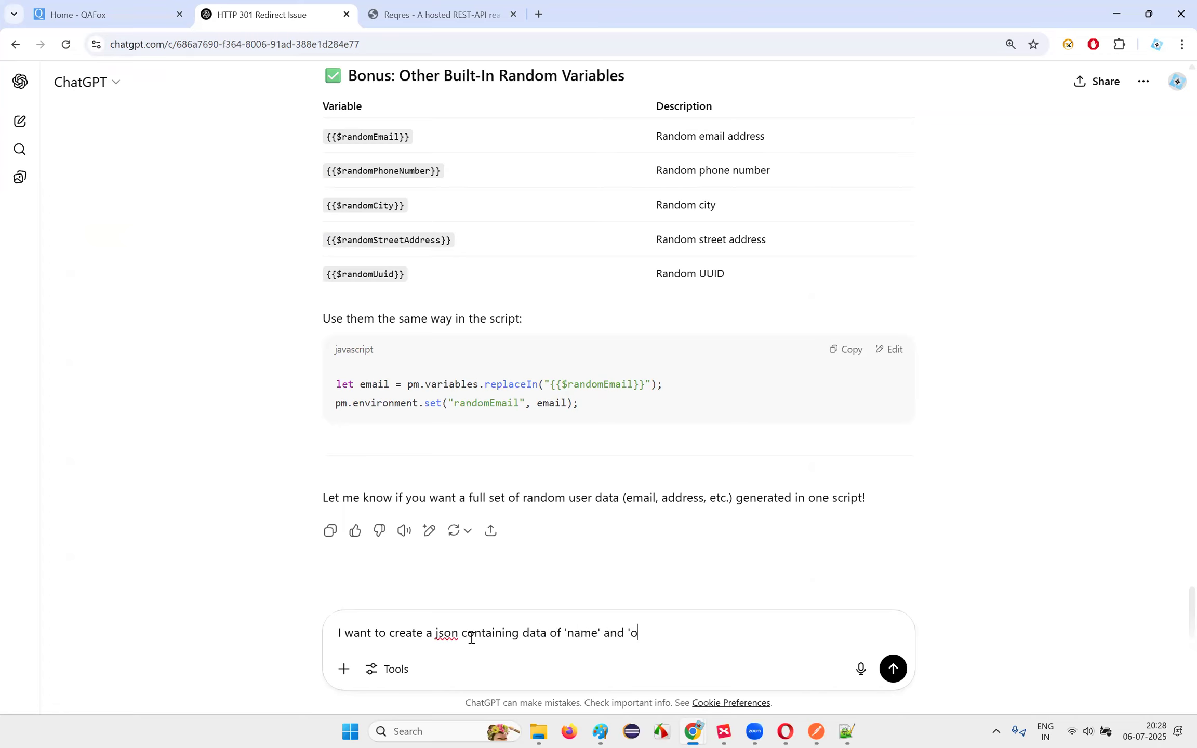
key(BackSpace)
text(job)
drag(386, 633, 713, 646)
click(714, 646)
text(' with multiple sets of dat)
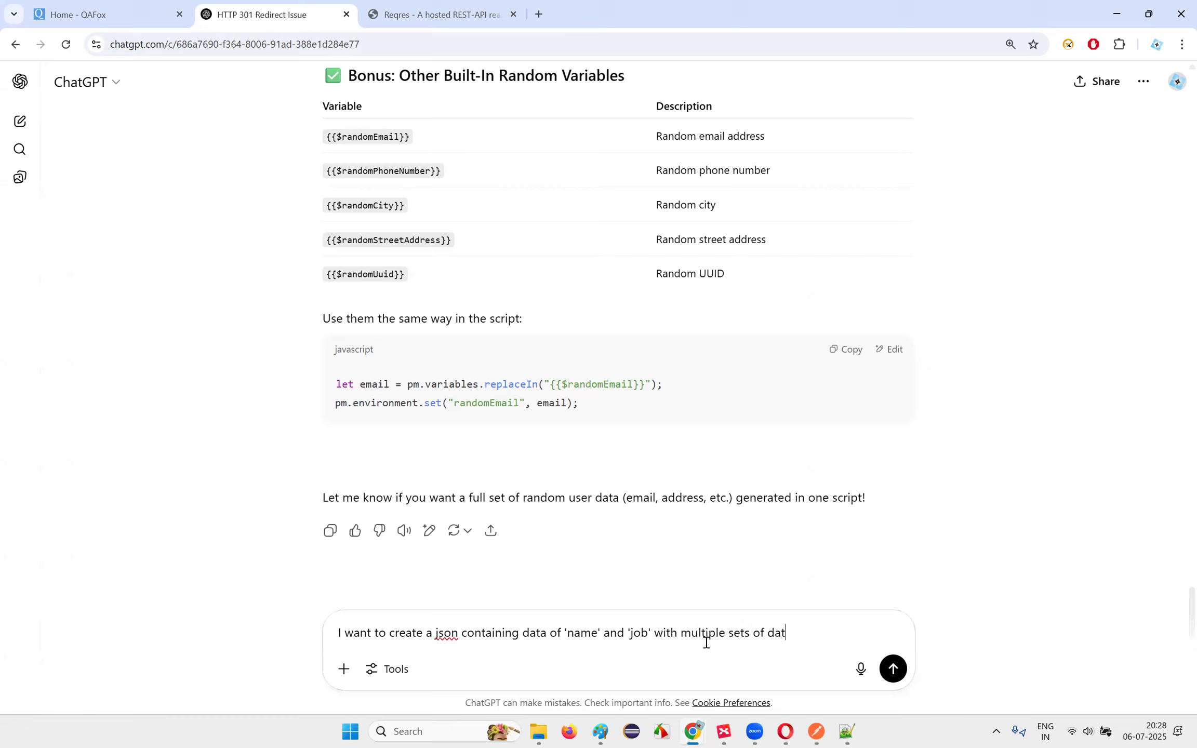
text(a for name as Arun, Varun, Tha)
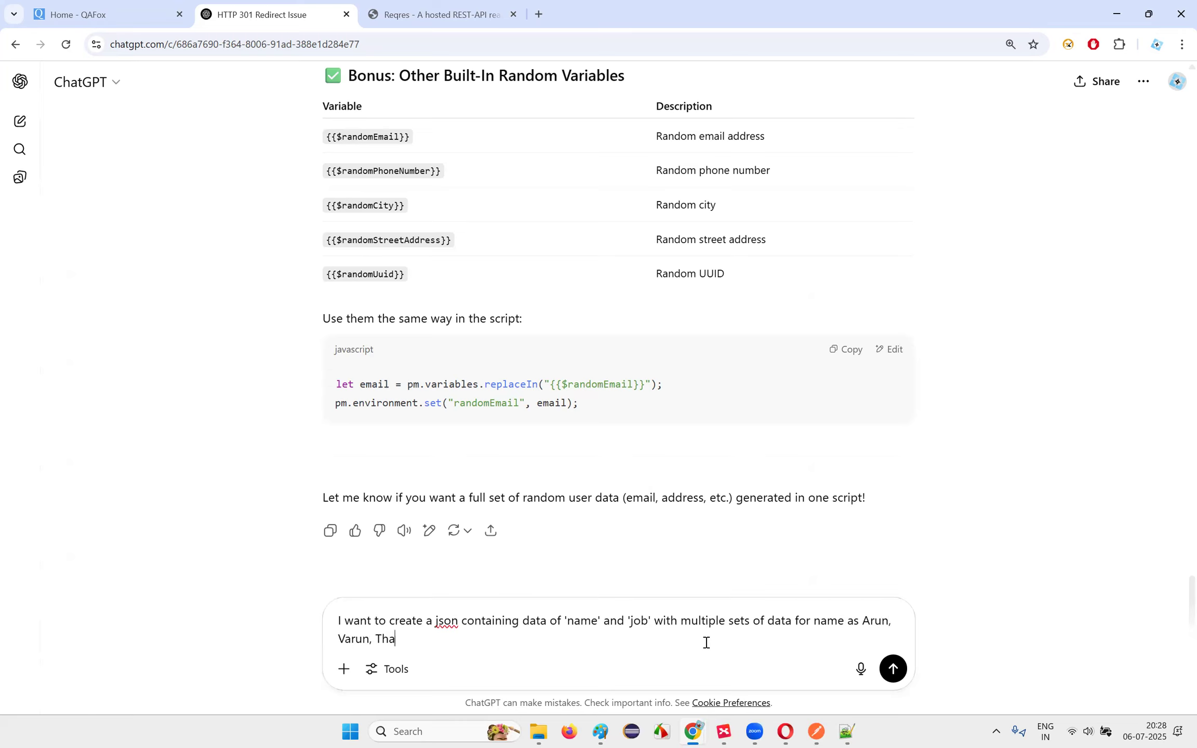
text(run and job as 'trainer',)
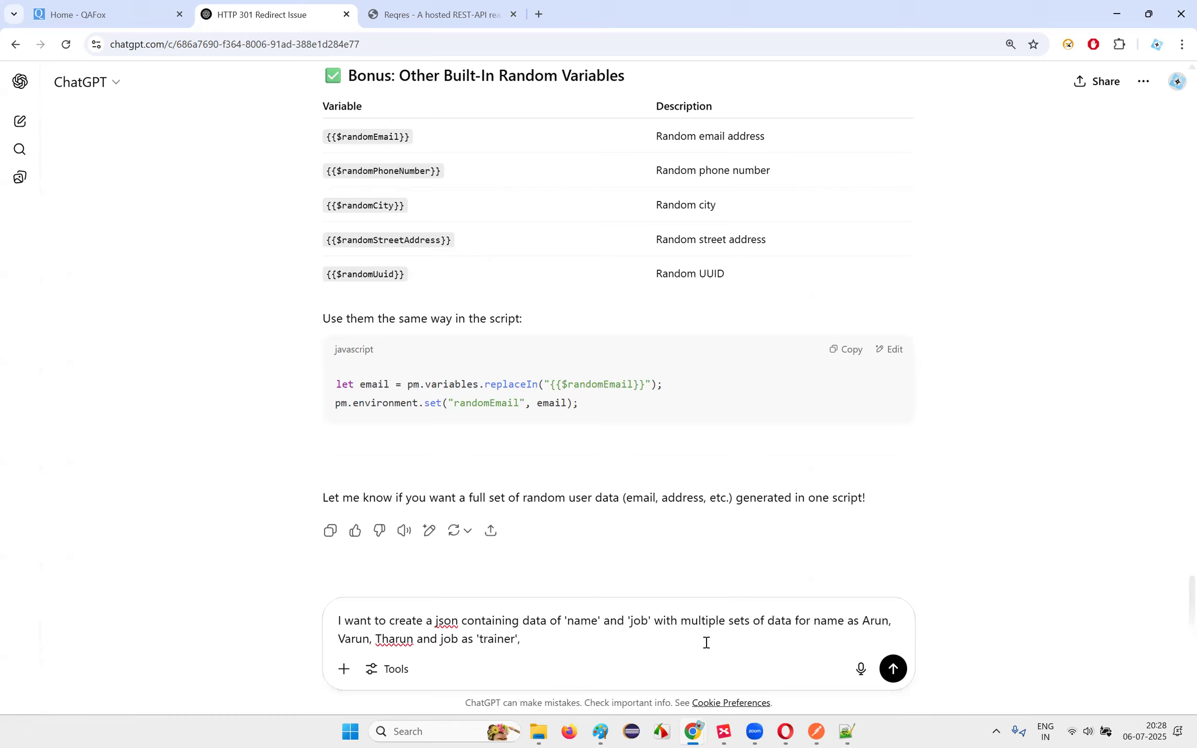
text( 'ester)
key(BackSpace)
text(tester' and developer)
key(Return)
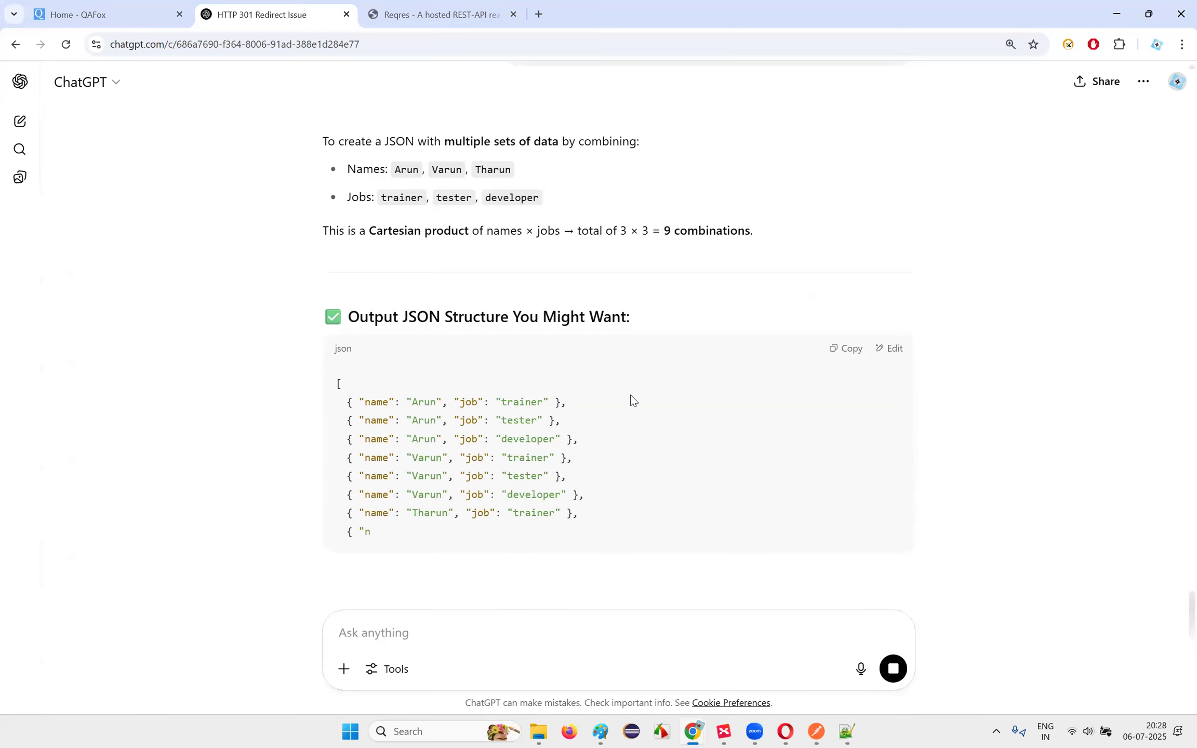
Step: Copy the suggested nine-combination JSON array and paste it into the Ask box
scroll(631, 400, down, 2)
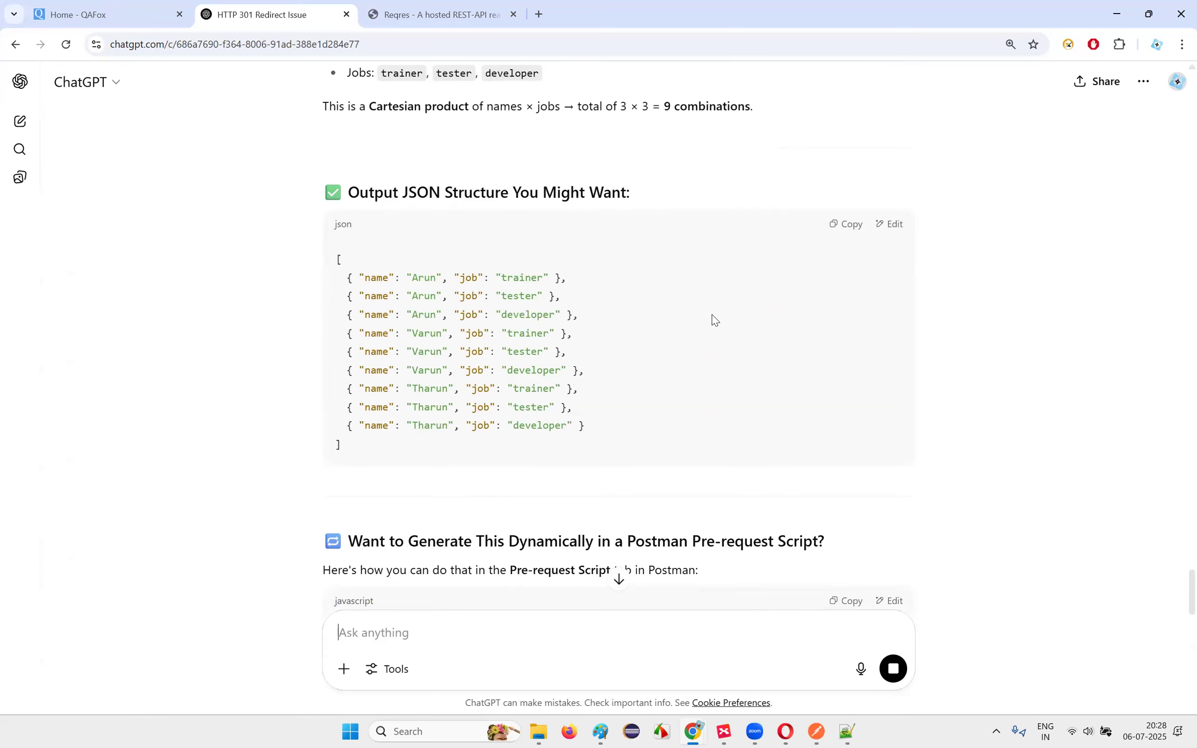
drag(616, 109, 673, 126)
click(680, 193)
drag(338, 258, 370, 446)
scroll(435, 422, down, 4)
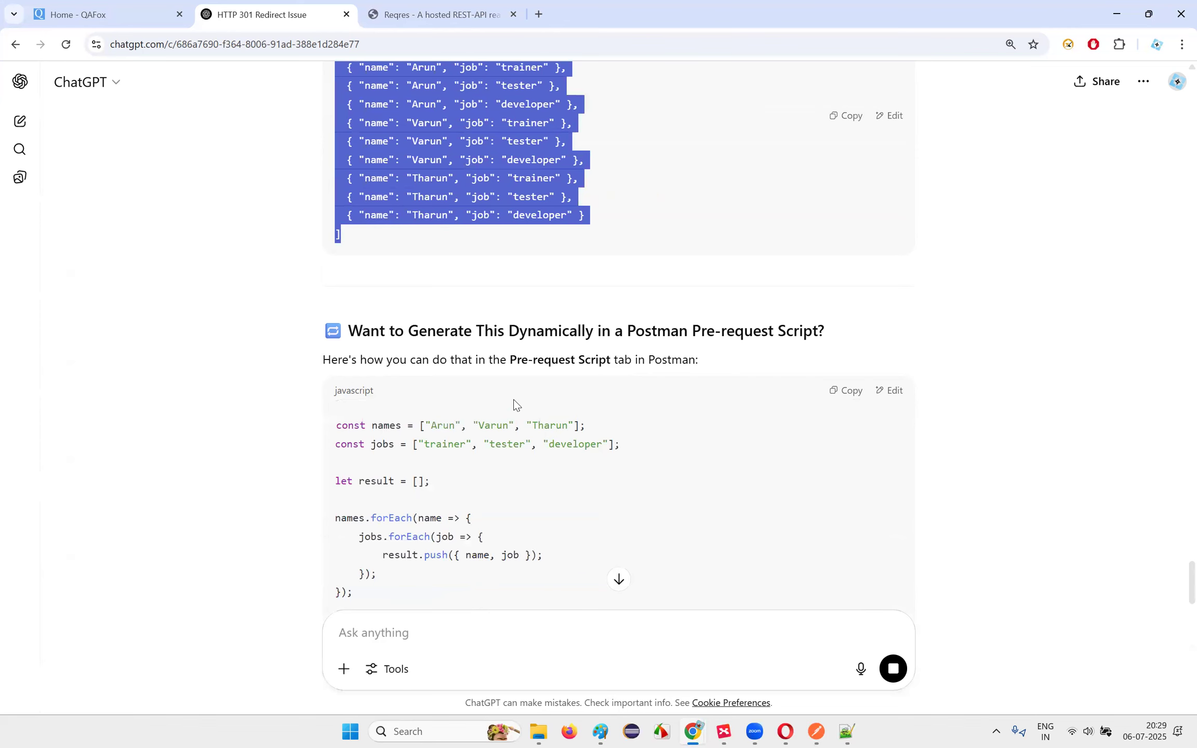
scroll(515, 404, up, 3)
click(353, 218)
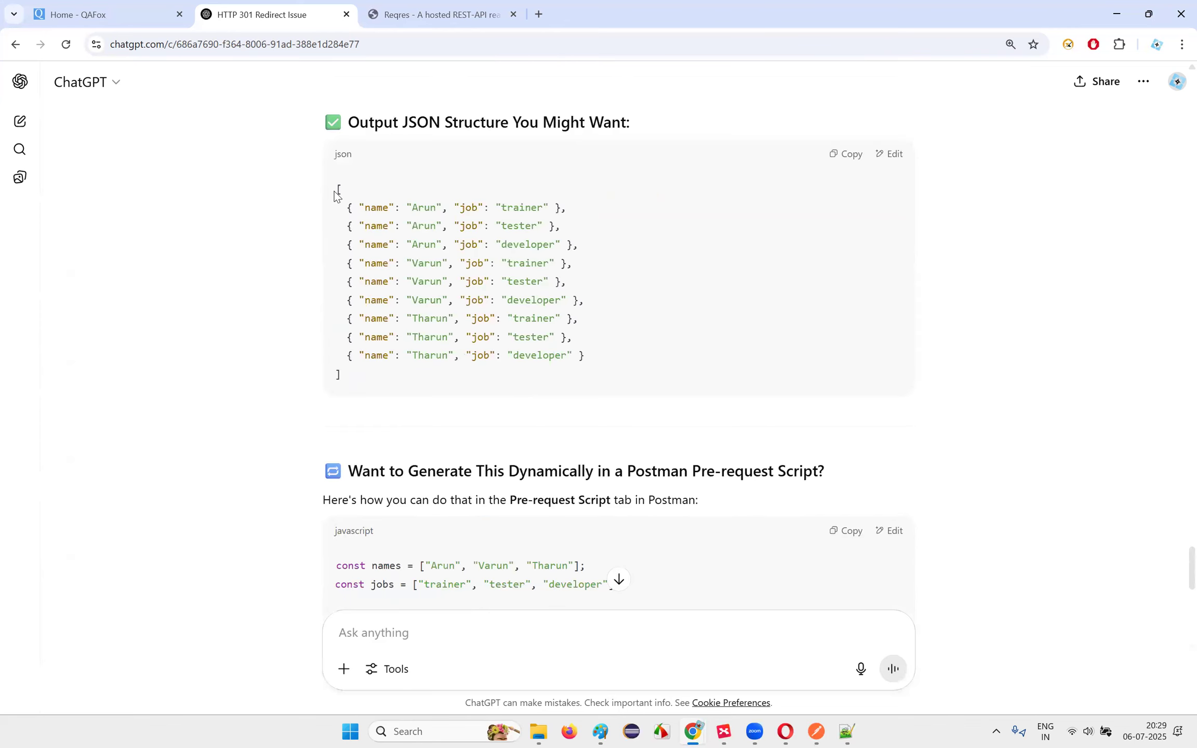
drag(337, 189, 382, 377)
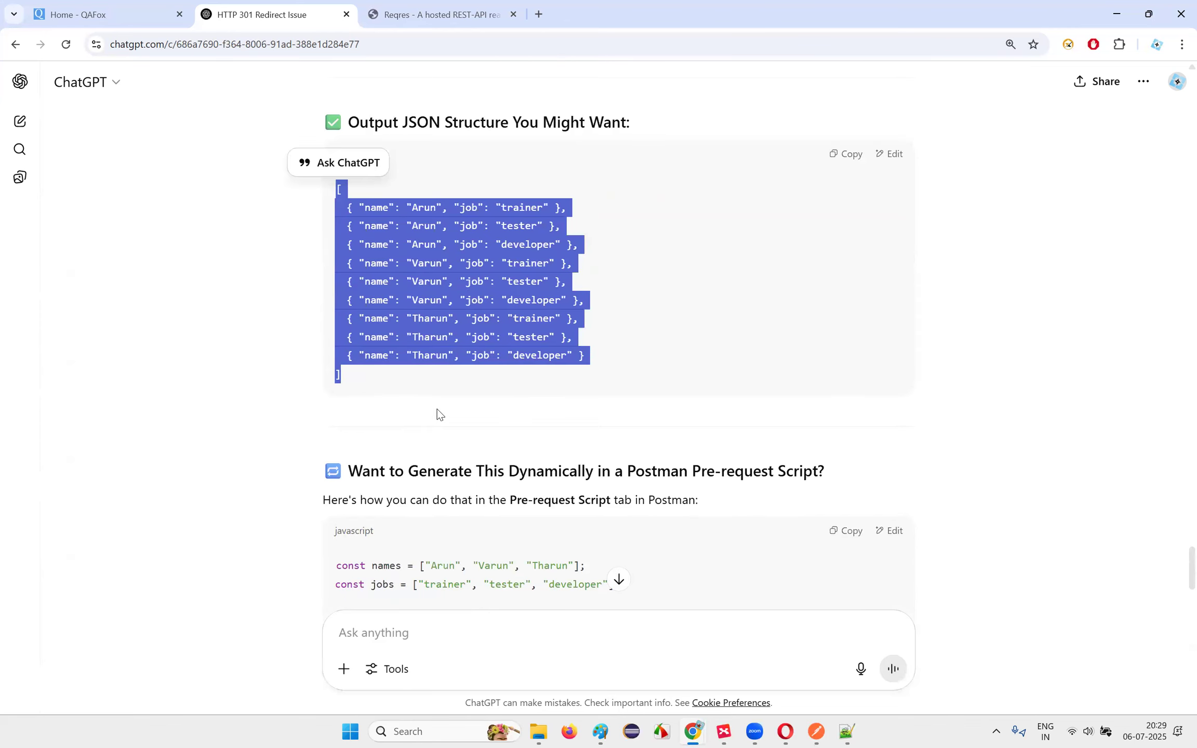
scroll(439, 414, down, 15)
click(398, 643)
key(ctrl+v)
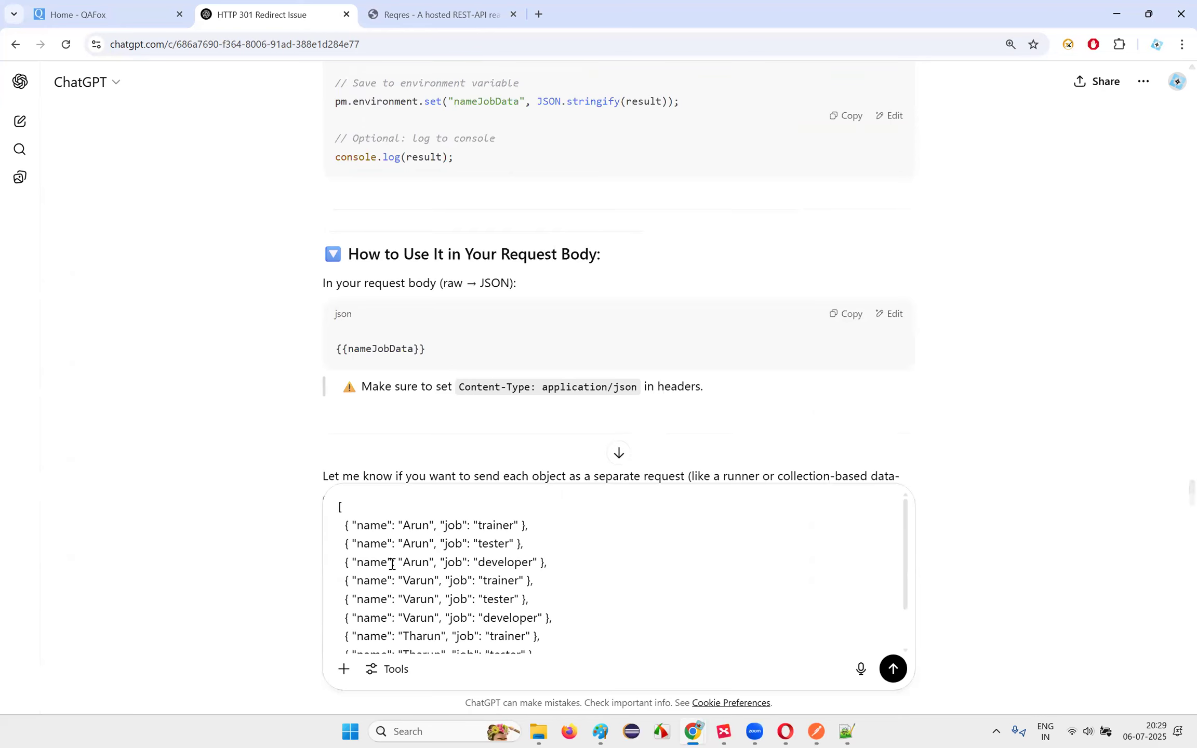
Step: Rename the names on the tester and developer entries and delete the six extra entries
drag(345, 542, 547, 554)
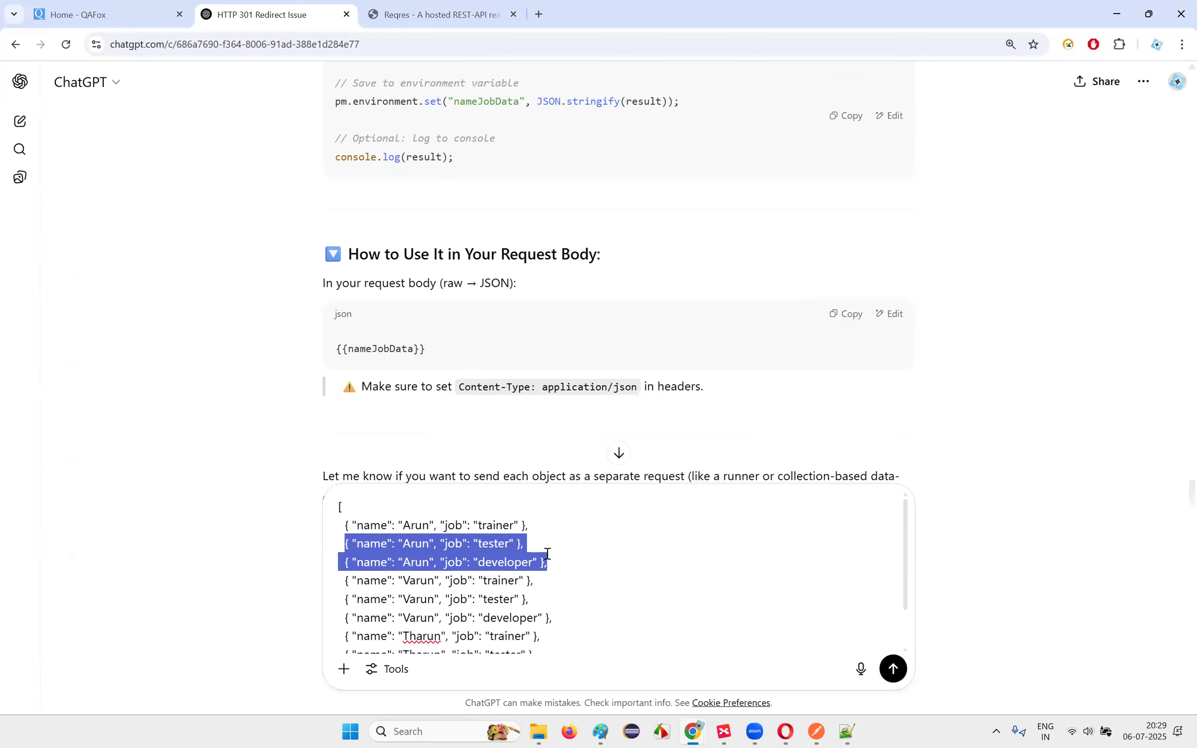
click(547, 554)
double_click(417, 544)
text(Varun)
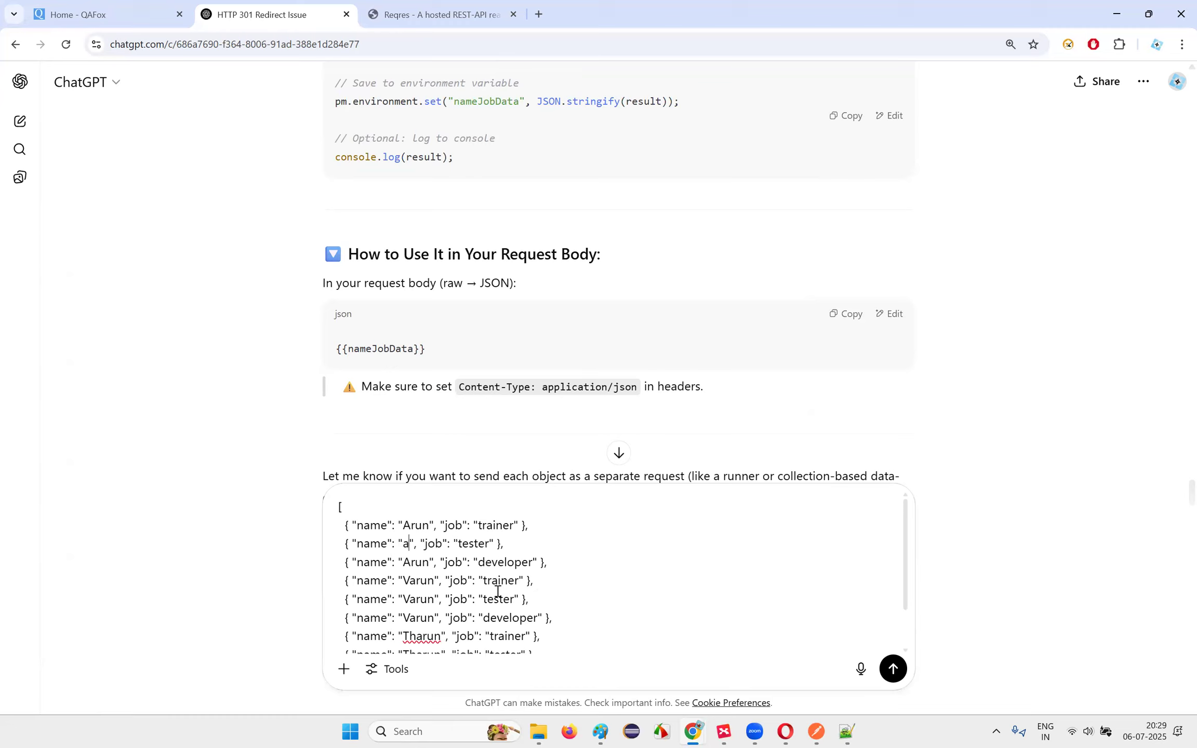
double_click(411, 564)
text(Tharun)
key(BackSpace)
key(BackSpace)
key(BackSpace)
key(BackSpace)
key(BackSpace)
text(harun)
scroll(413, 563, down, 2)
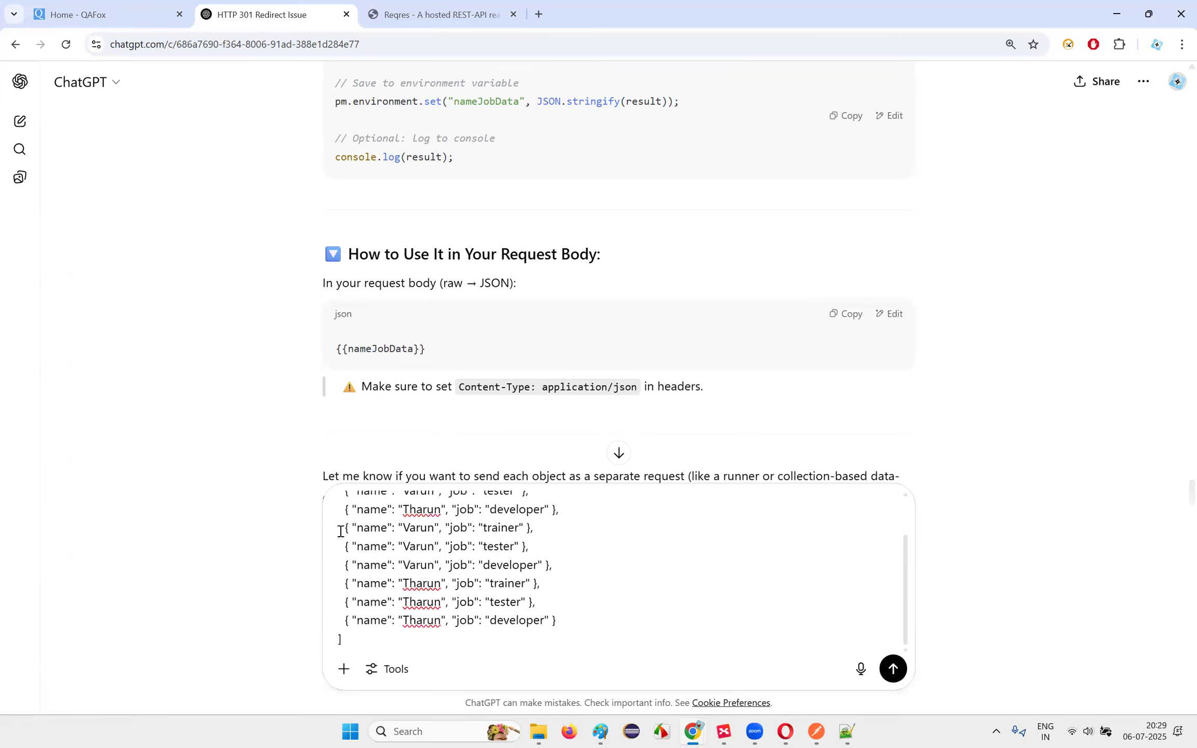
drag(569, 618, 323, 538)
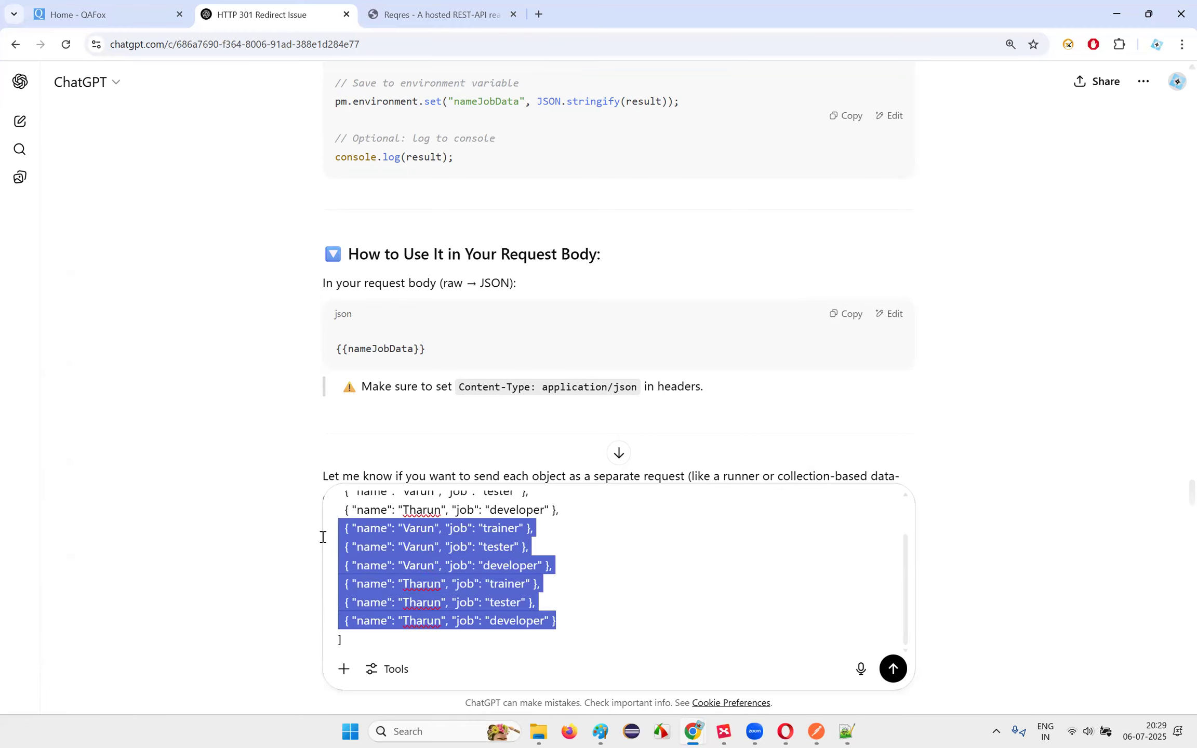
scroll(507, 563, up, 2)
key(BackSpace)
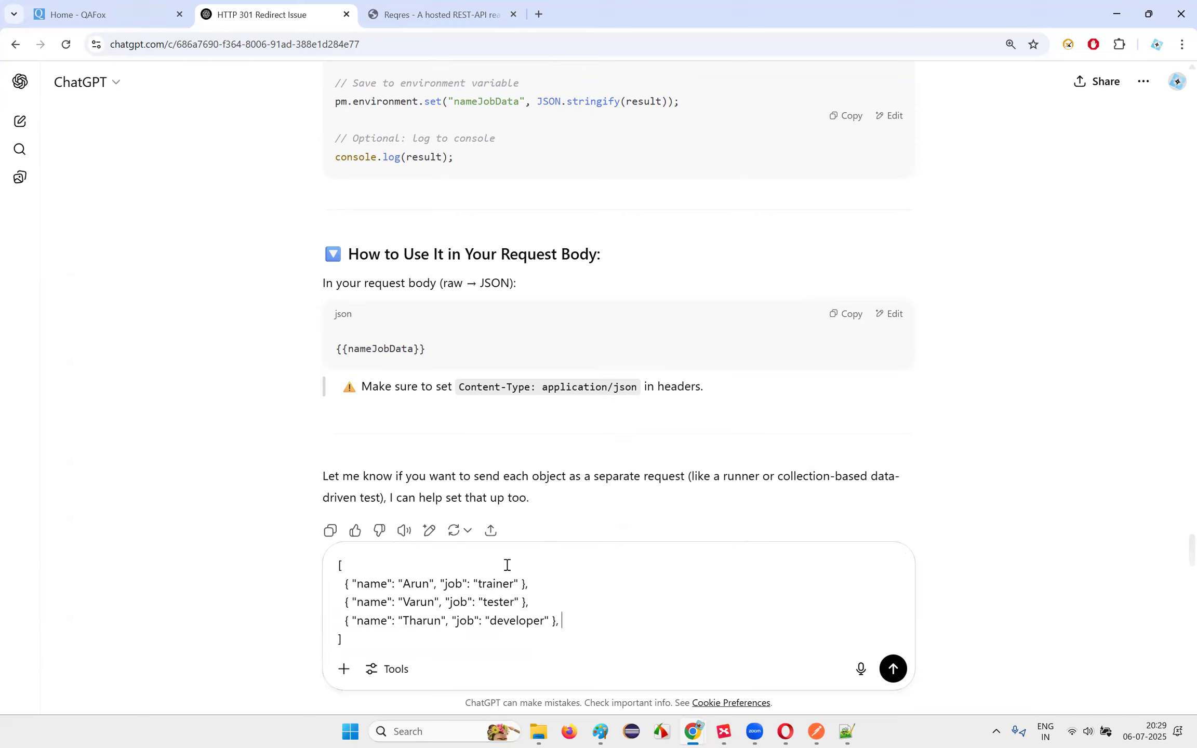
key(ctrl+a)
click(481, 629)
Step: Send the three-entry array and review ChatGPT's trailing-comma fix and corrected JSON
key(Return)
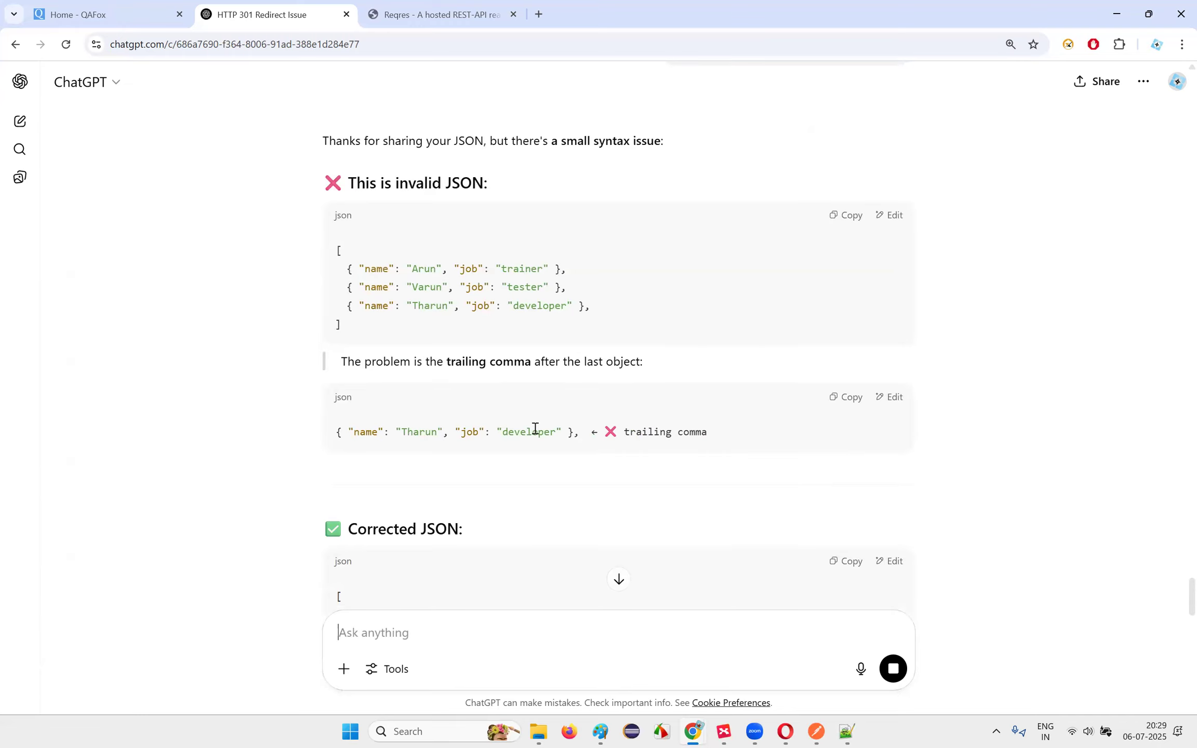
drag(535, 429, 748, 433)
click(755, 432)
drag(575, 305, 582, 307)
click(751, 393)
scroll(756, 446, down, 3)
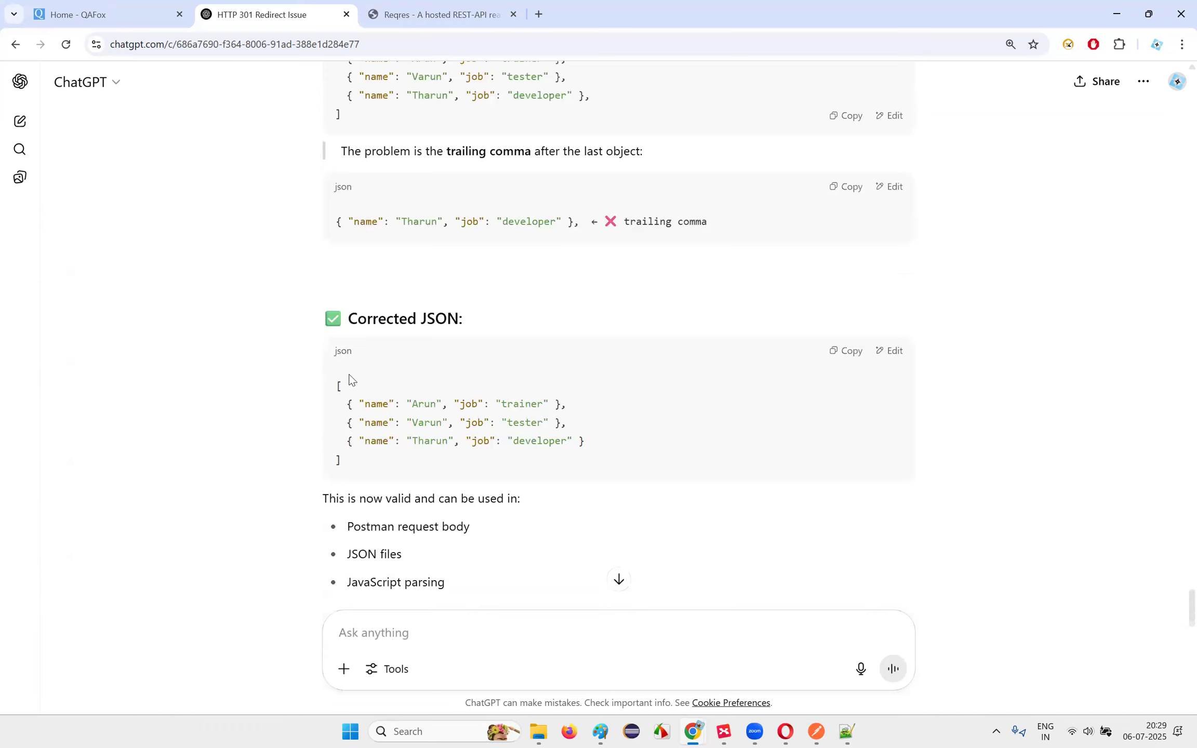
drag(339, 389, 340, 460)
key(ctrl+c)
scroll(530, 433, down, 2)
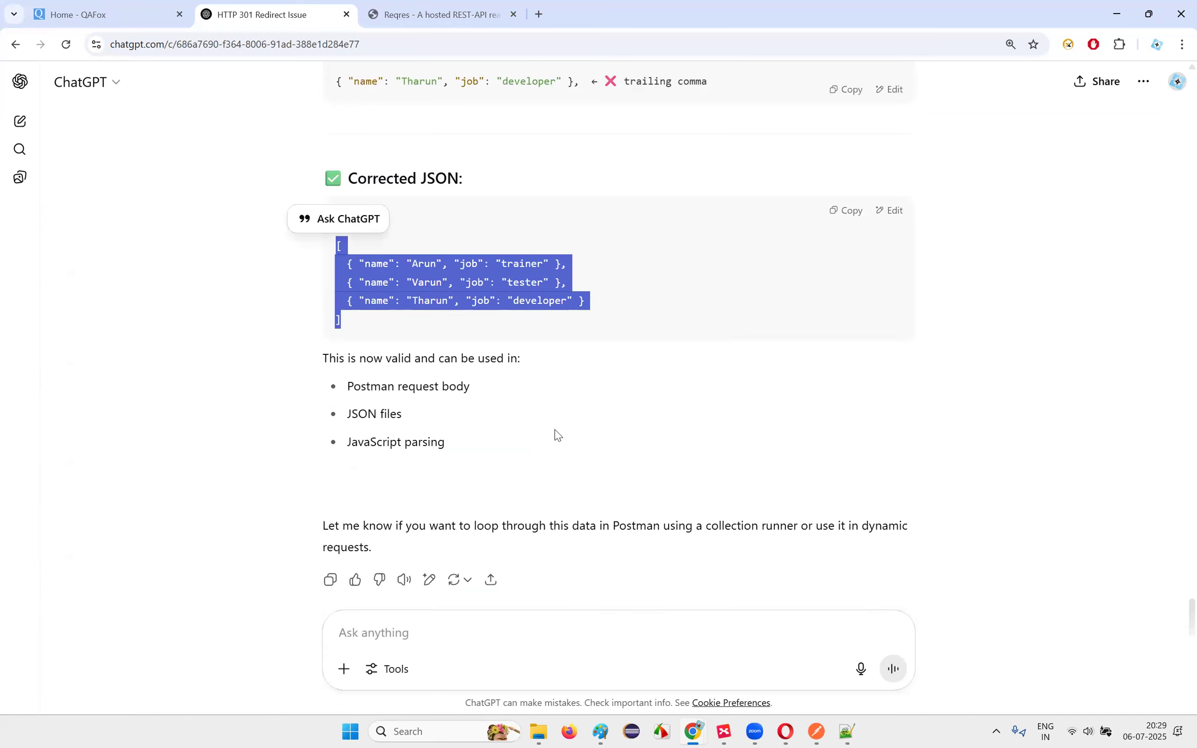
scroll(554, 429, up, 1)
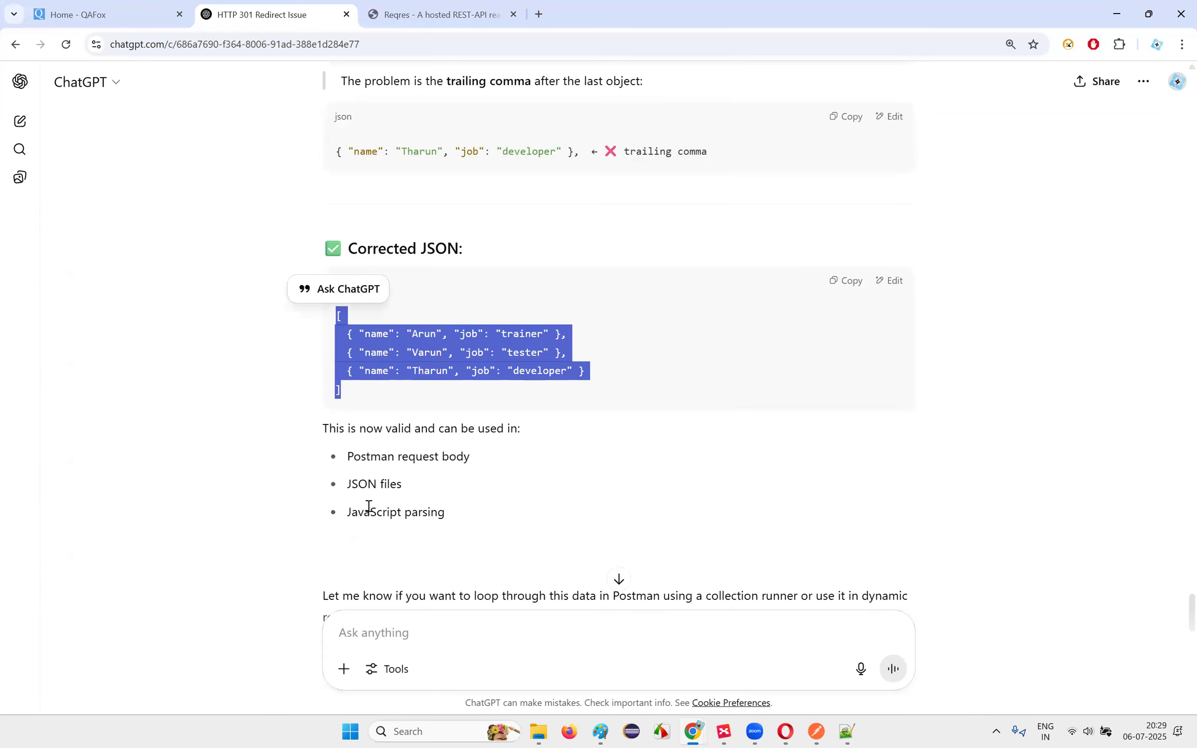
scroll(387, 460, down, 1)
drag(347, 361, 526, 365)
click(531, 424)
drag(450, 419, 346, 415)
click(506, 405)
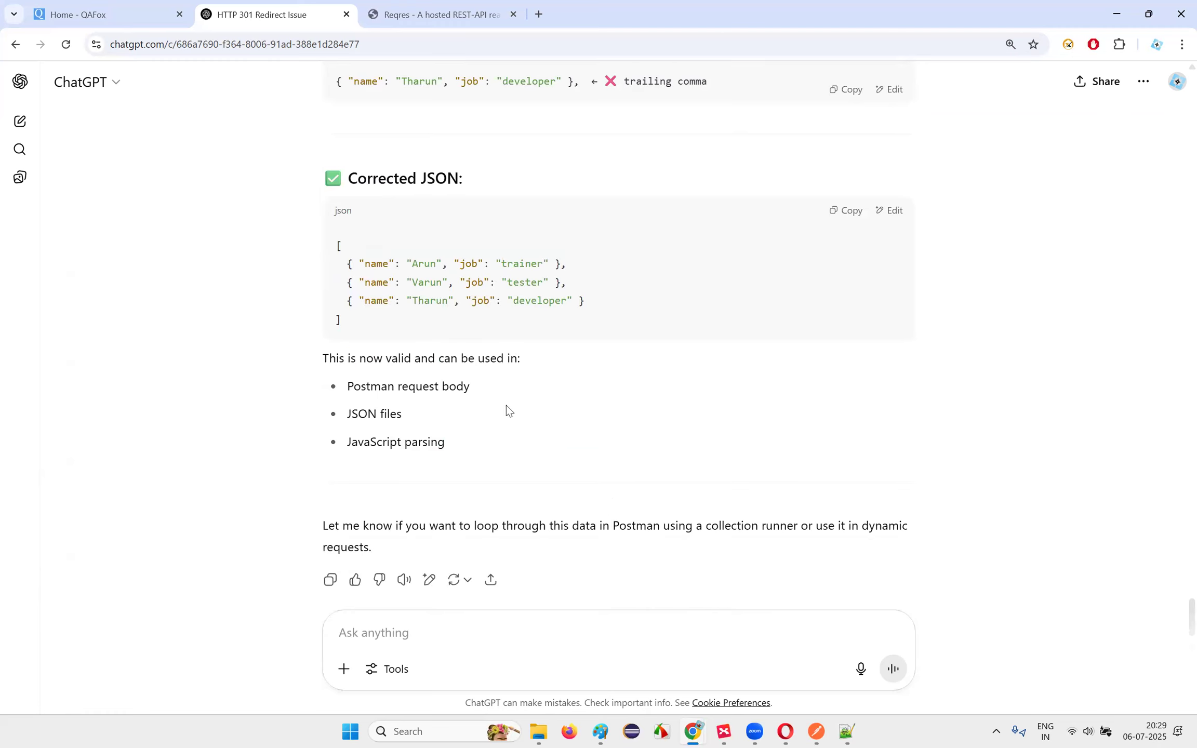
Step: Ask ChatGPT to create the JSON file from the pasted corrected JSON
click(402, 642)
text(Can you crea)
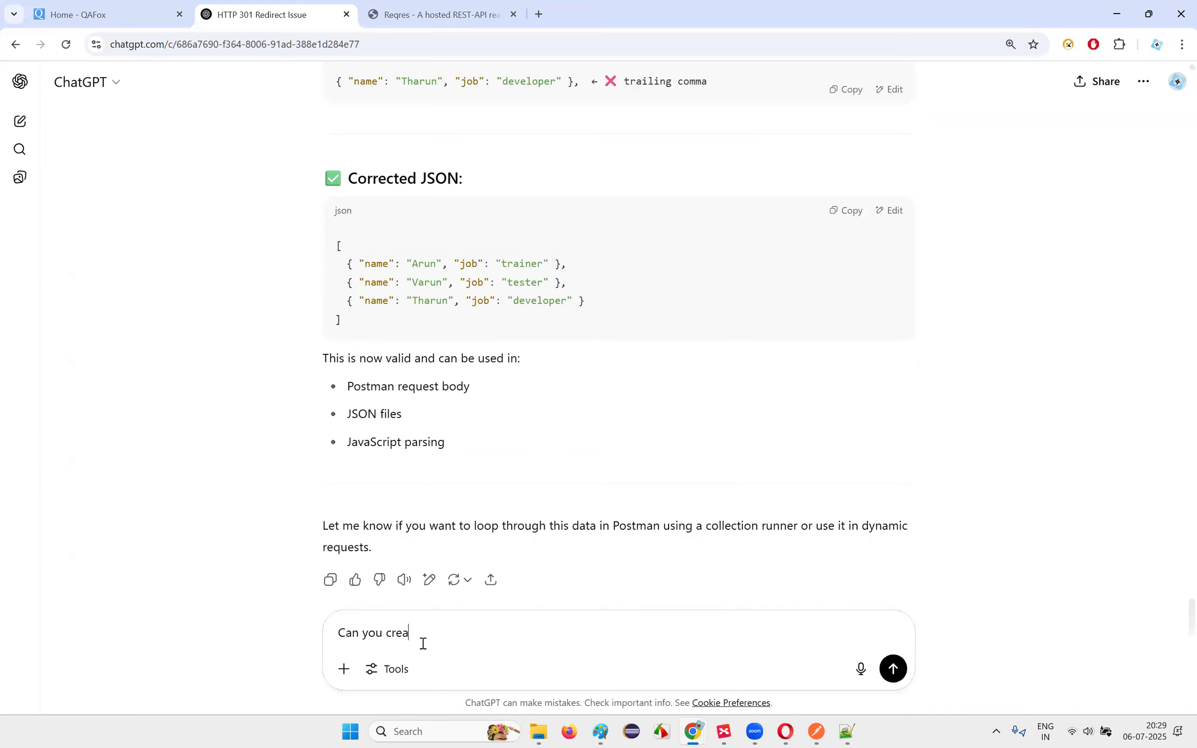
text(te the joson file with th)
text(-)
key(ctrl+v)
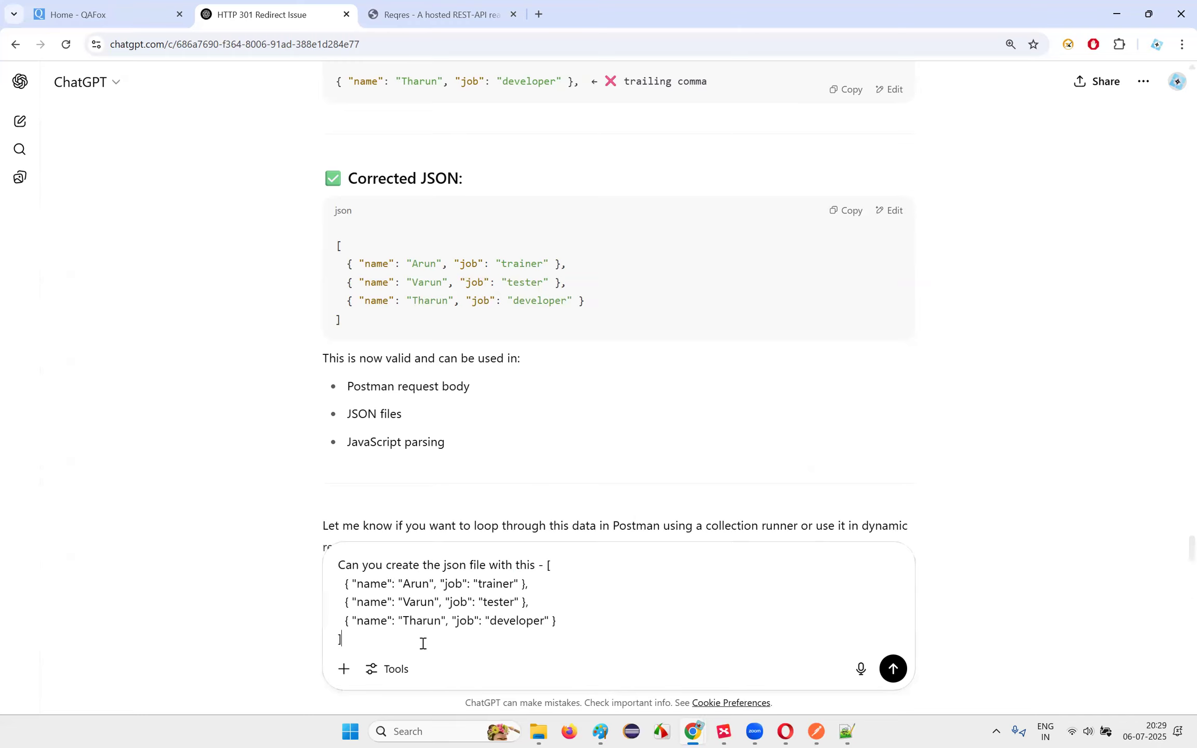
key(Return)
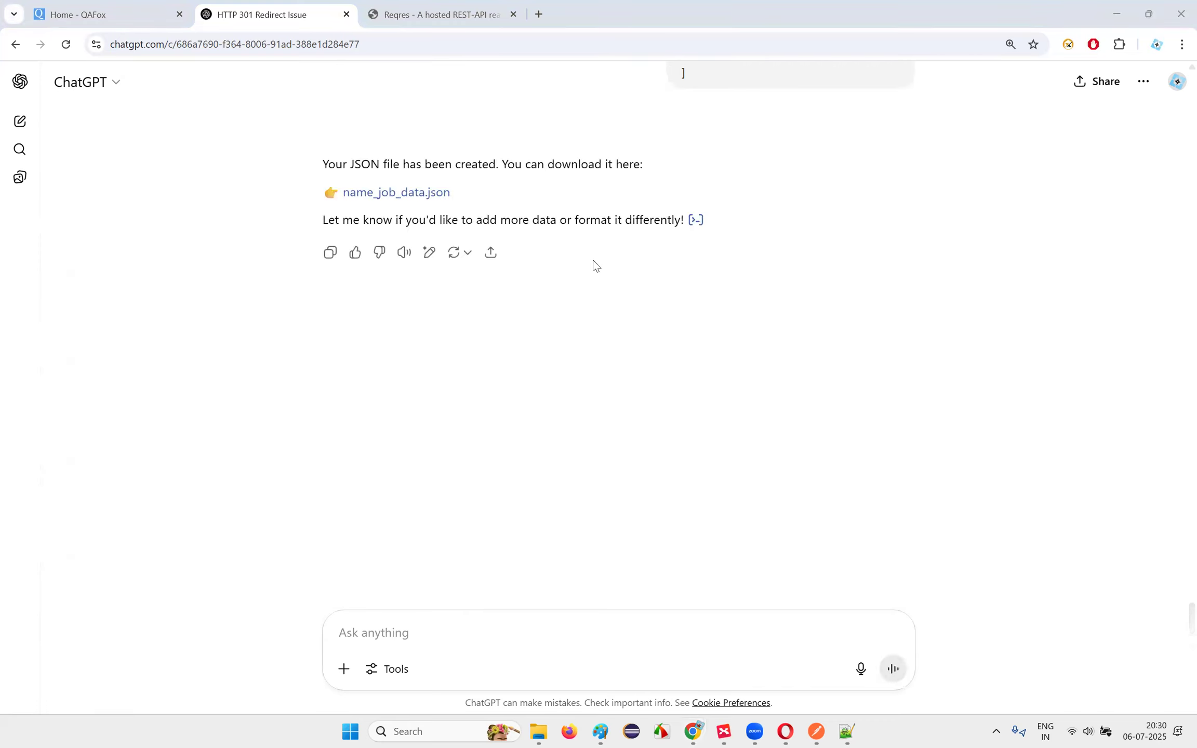
Step: Download name_job_data.json and move it into the Downloads > Files folder
click(428, 193)
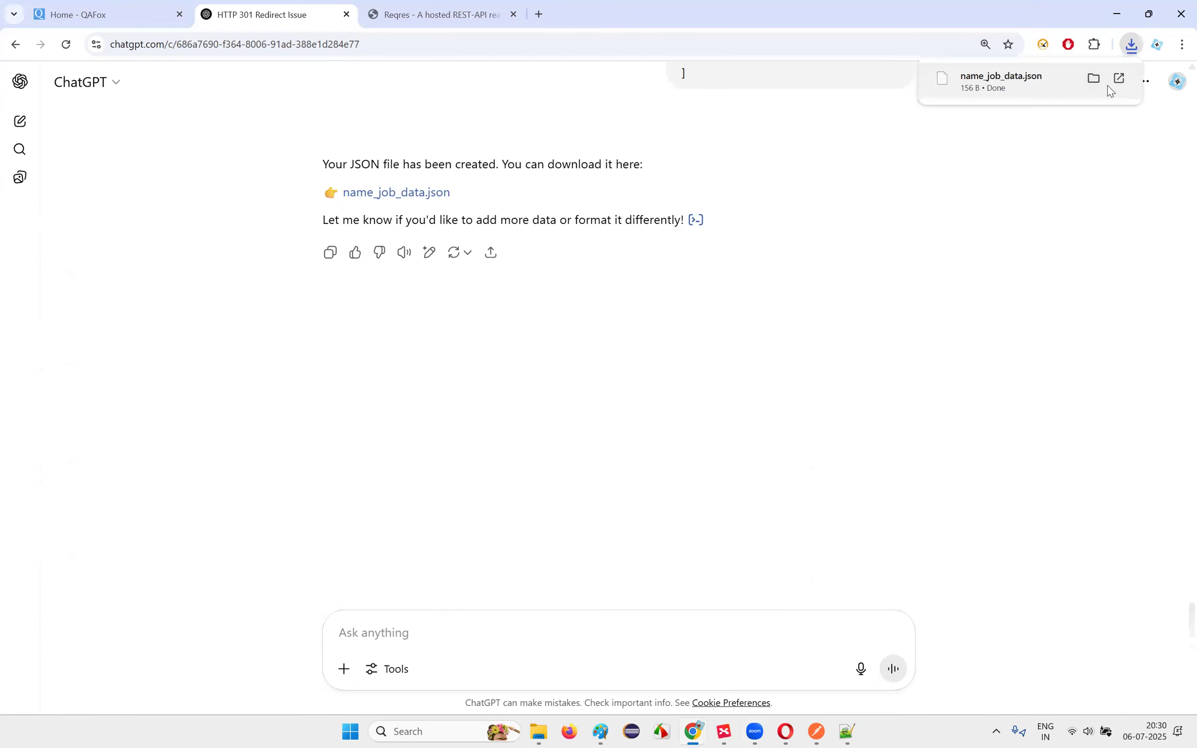
click(1093, 78)
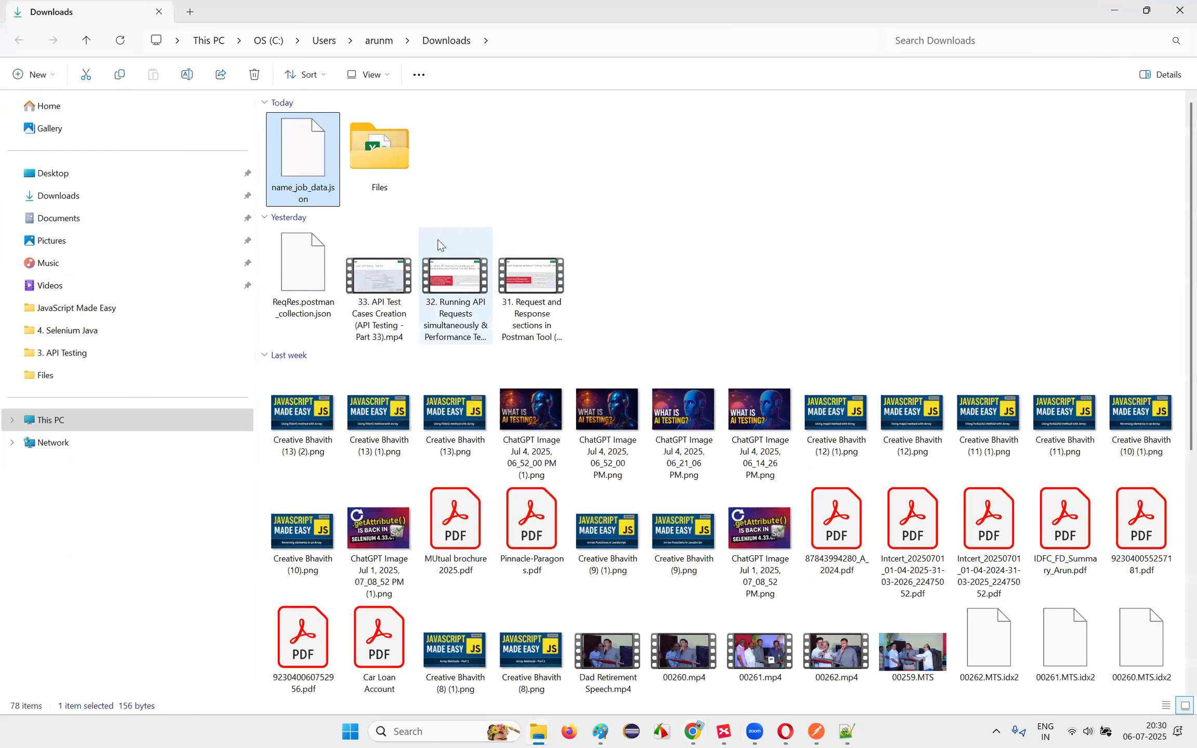
drag(323, 193, 384, 167)
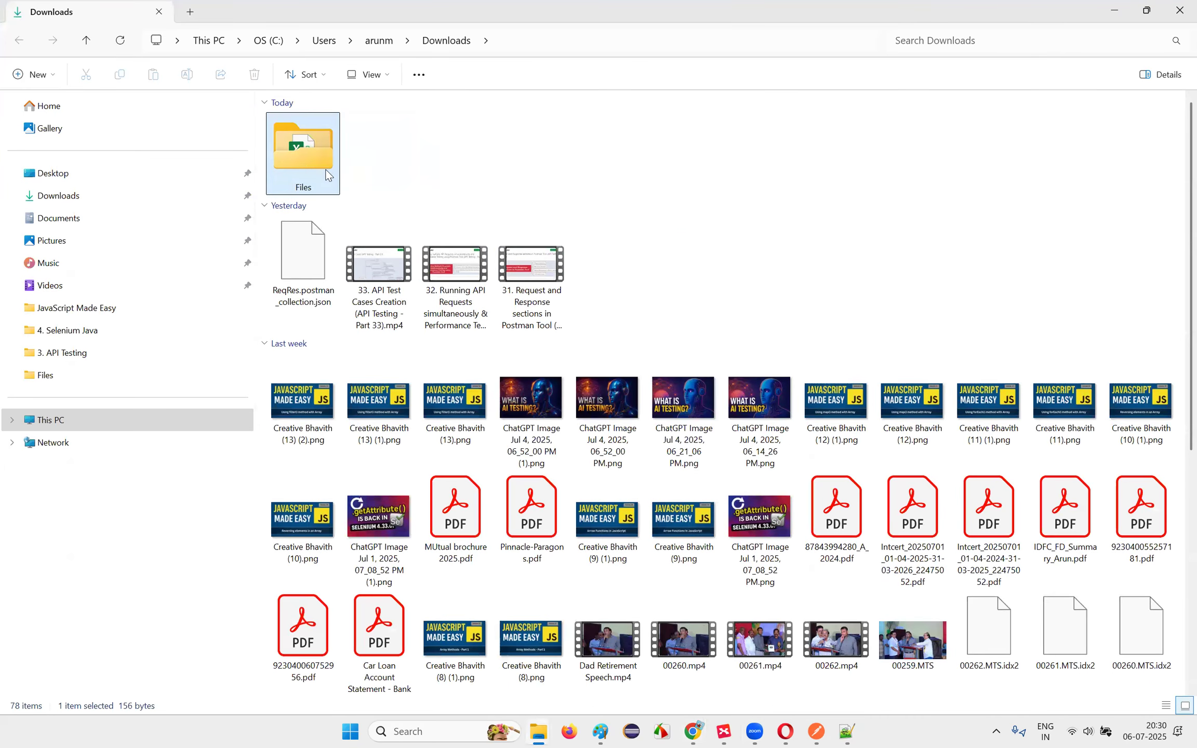
double_click(328, 175)
Step: Open name_job_data.json in Notepad and check its three name/job objects
click(315, 149)
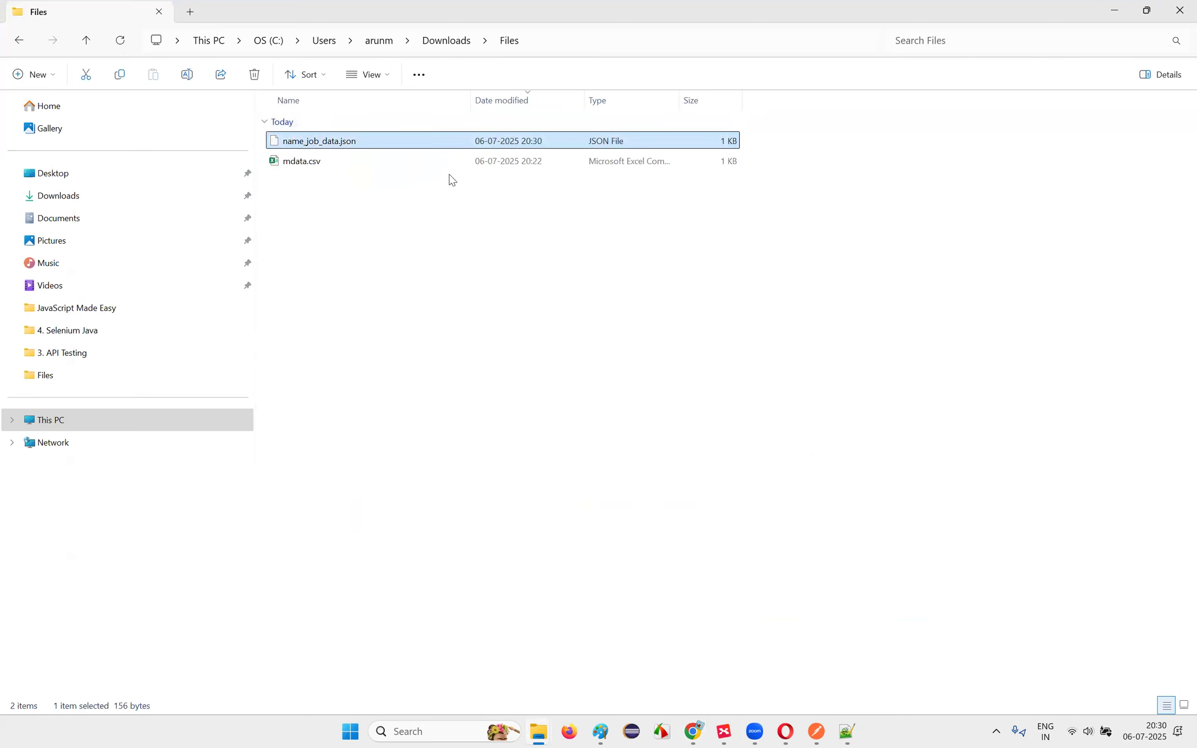
right_click(314, 146)
mouse_move(396, 204)
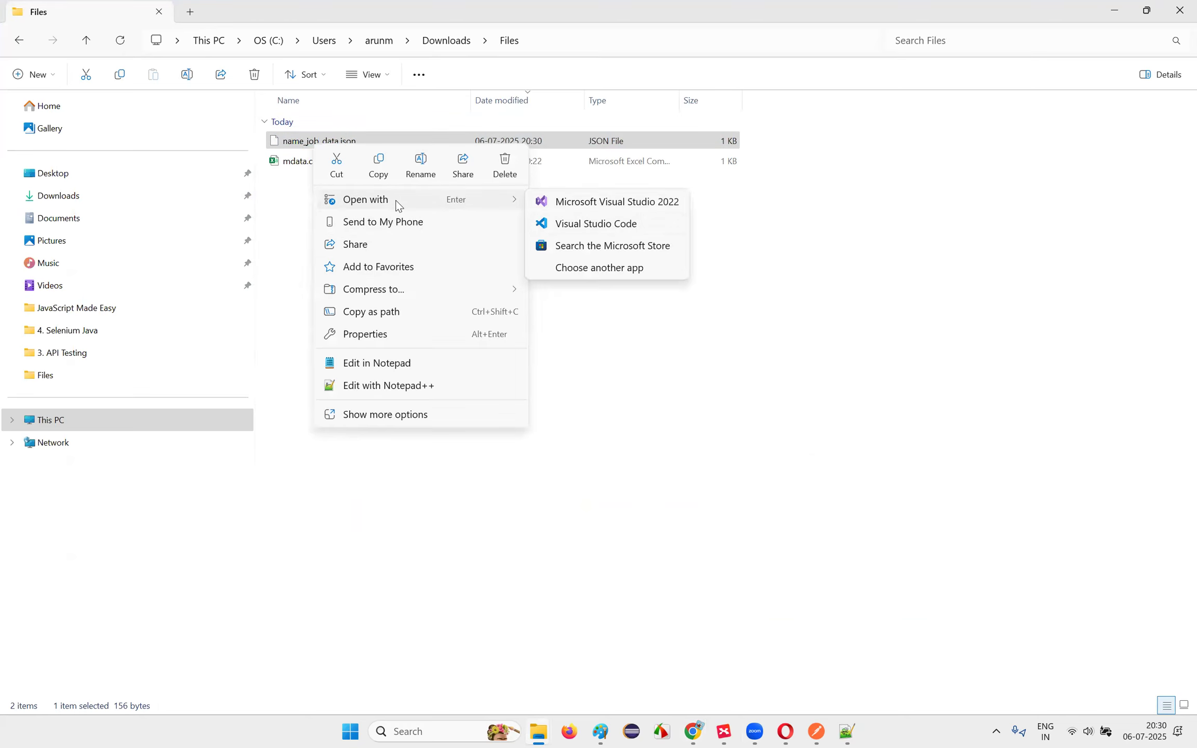
click(397, 365)
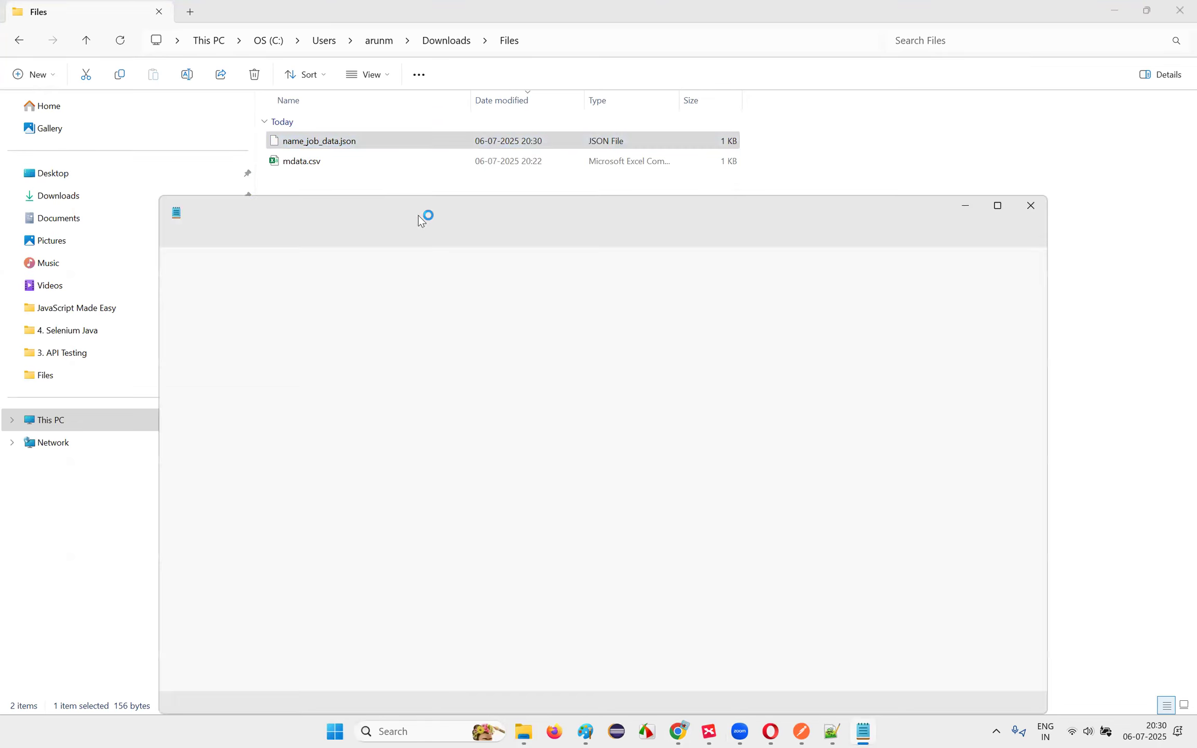
drag(236, 437, 177, 266)
drag(179, 418, 167, 414)
drag(184, 278, 244, 410)
click(243, 414)
key(ctrl+a)
click(313, 354)
mouse_move(173, 264)
mouse_down()
mouse_move(206, 468)
mouse_move(169, 266)
mouse_up()
click(207, 465)
Step: Inspect the JSON's opening bracket and overall structure, then close Notepad
click(175, 266)
double_click(175, 266)
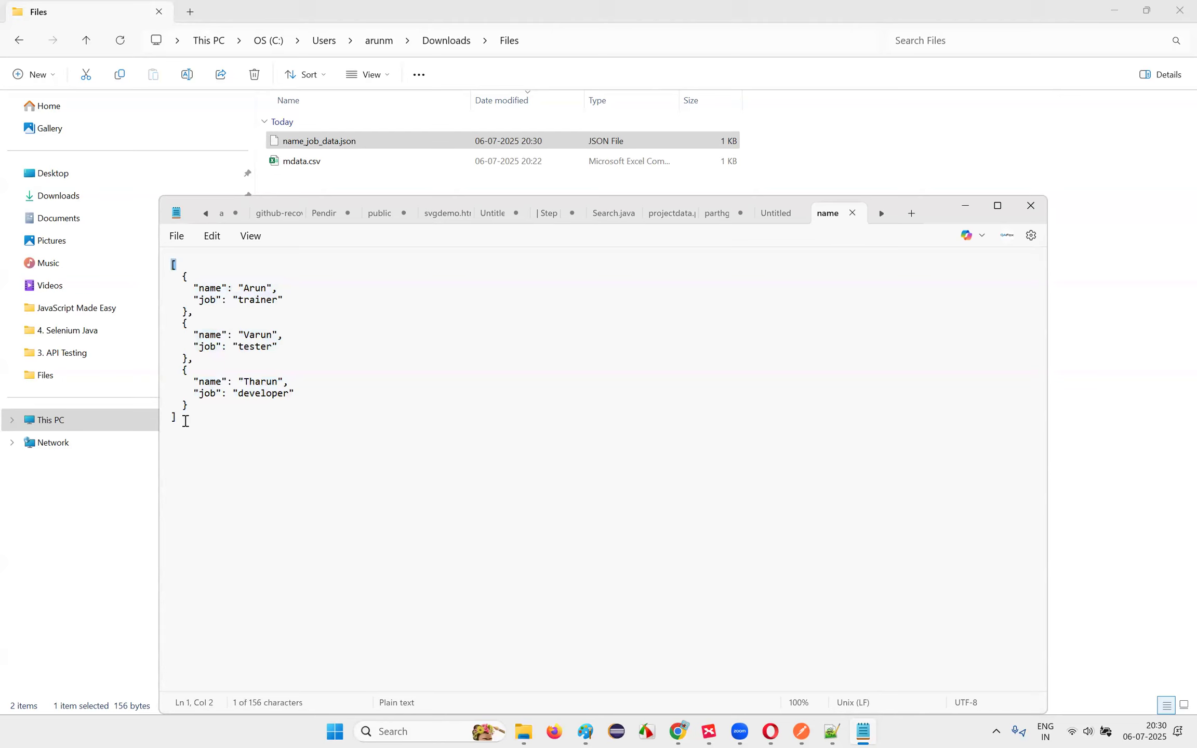
click(196, 279)
mouse_move(175, 266)
mouse_down()
mouse_move(259, 435)
mouse_move(173, 260)
mouse_up()
click(259, 436)
click(413, 384)
click(1031, 205)
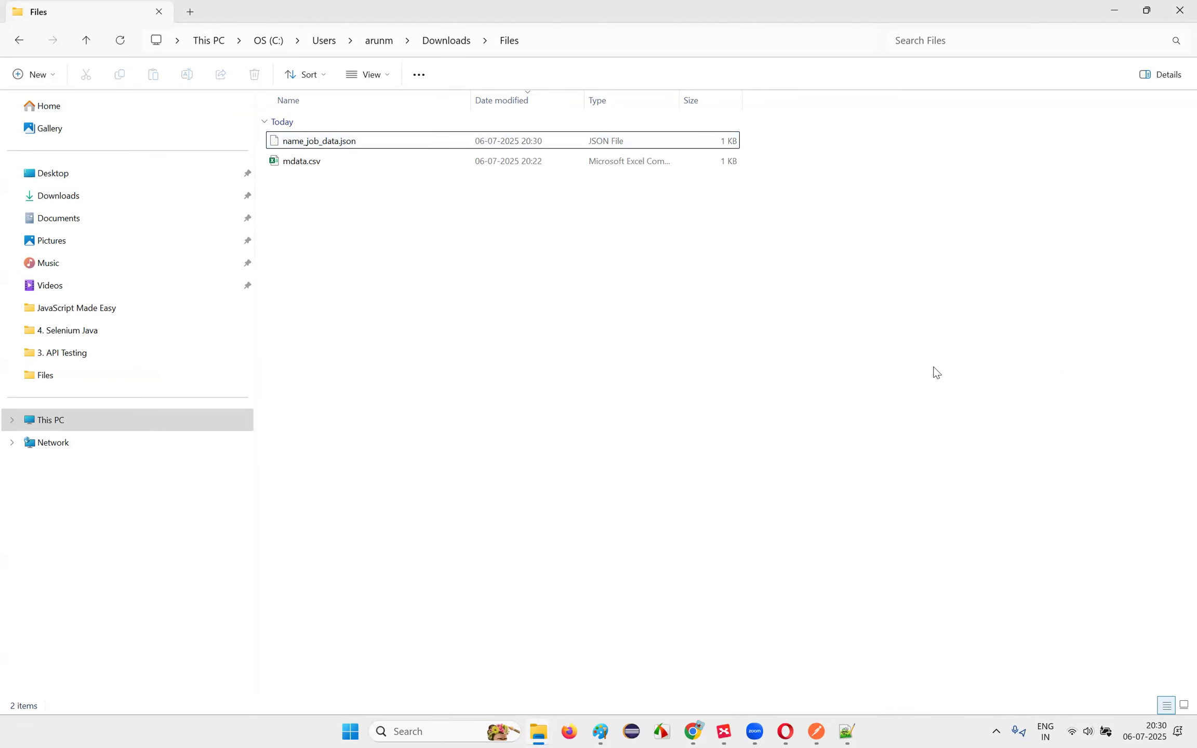
click(818, 732)
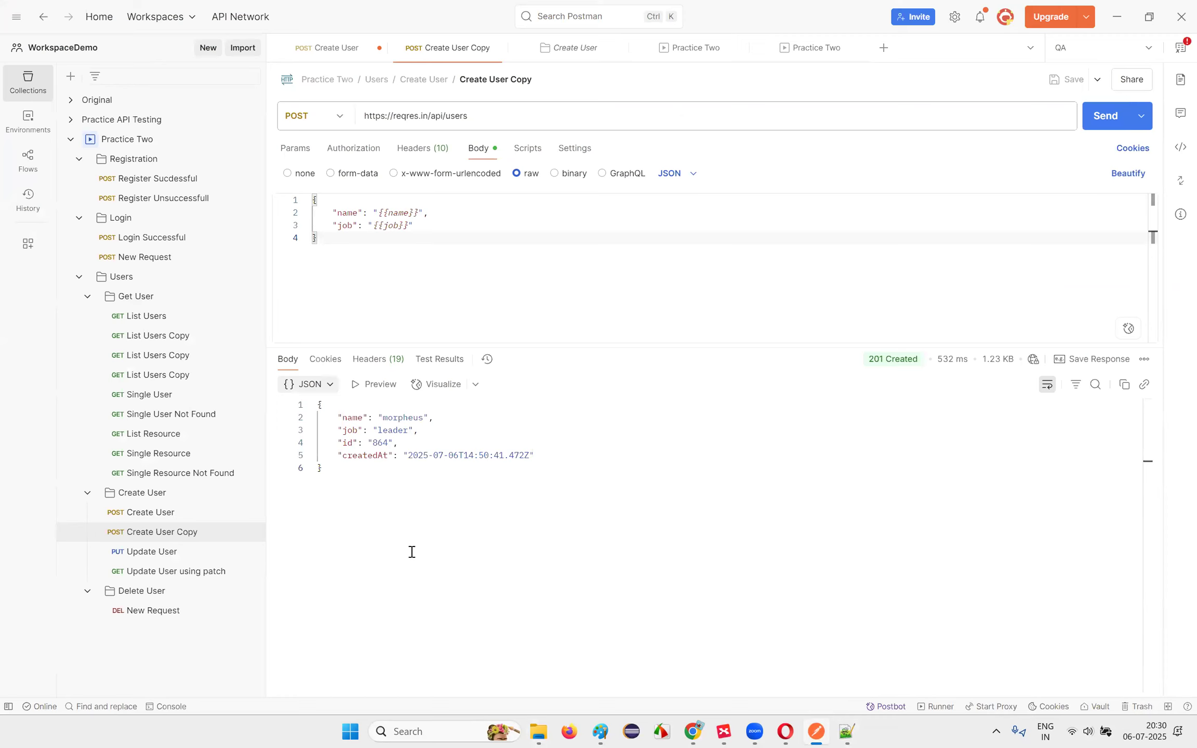
Step: Start a Create User folder run with only Create User Copy left selected
click(389, 226)
click(387, 232)
click(142, 493)
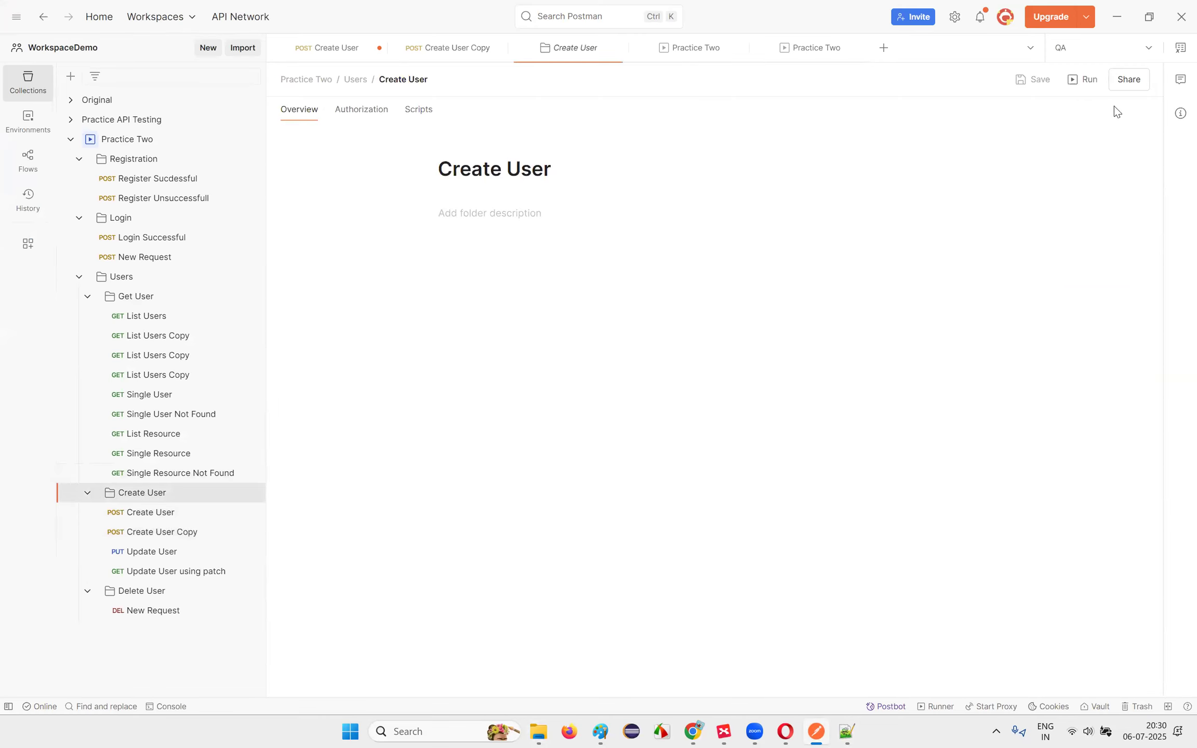
click(1083, 80)
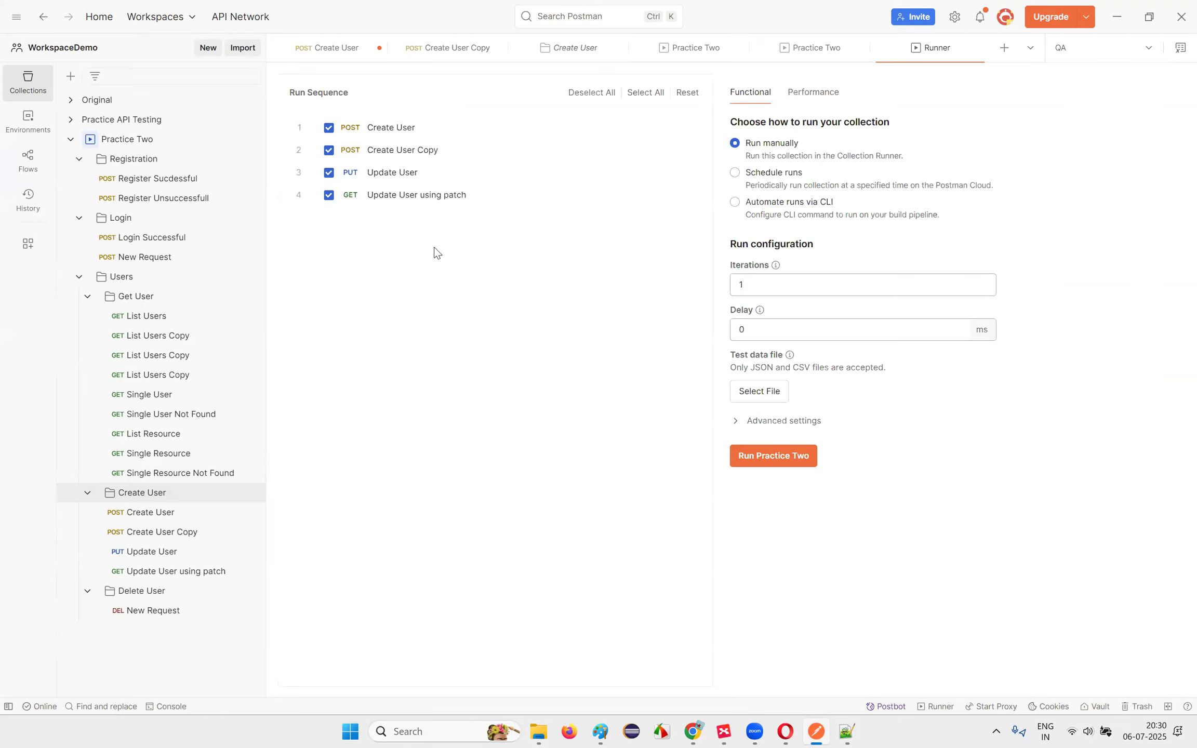
click(328, 128)
click(329, 172)
click(328, 196)
Step: Attach name_job_data.json as the run's data file and preview its rows
click(768, 396)
click(817, 425)
double_click(240, 144)
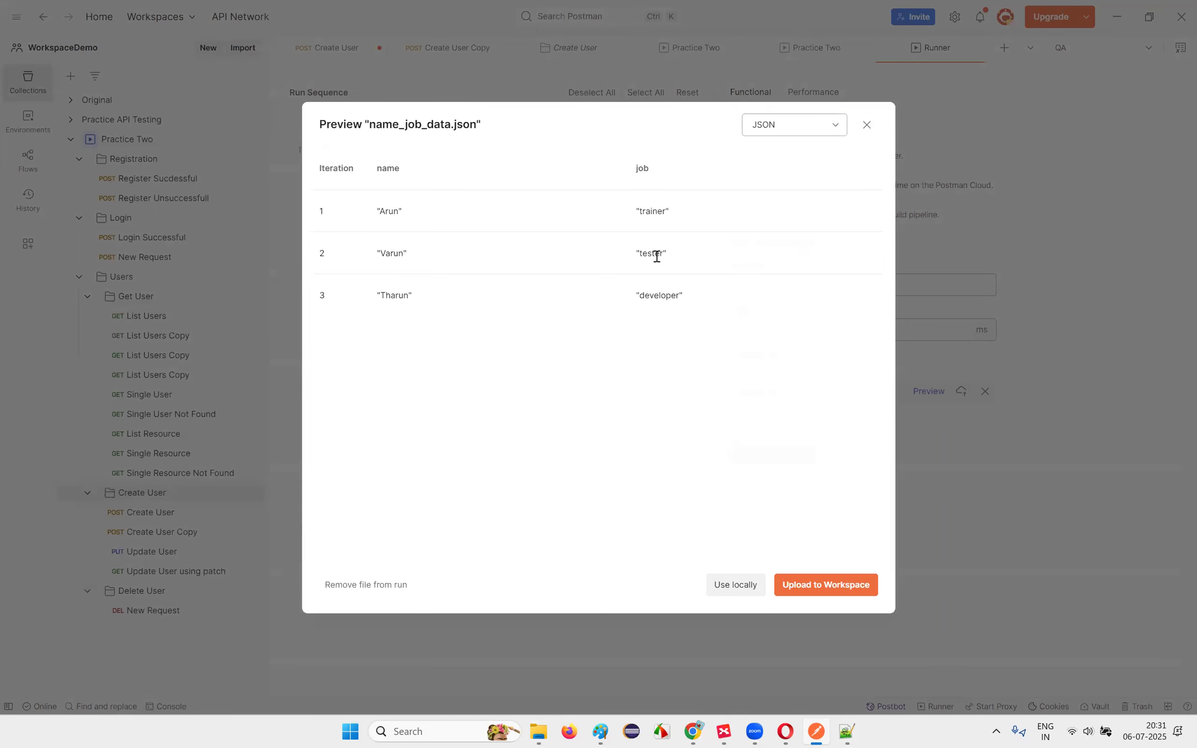
click(824, 589)
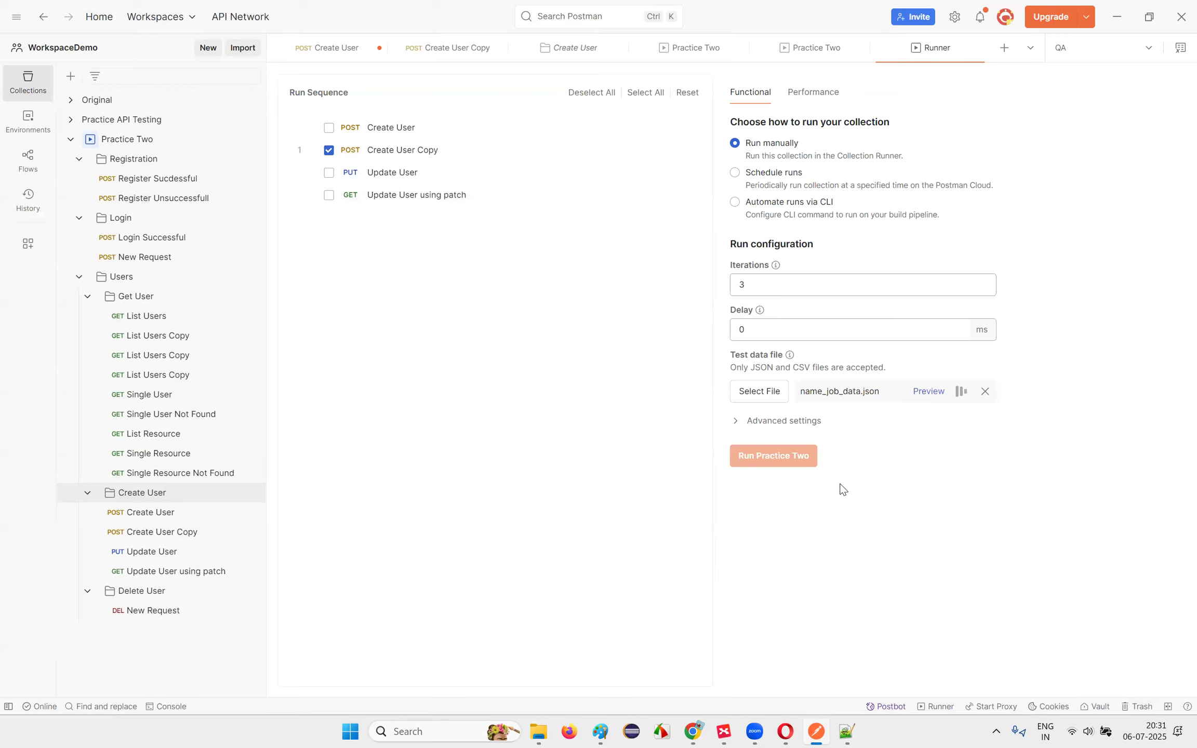
click(929, 392)
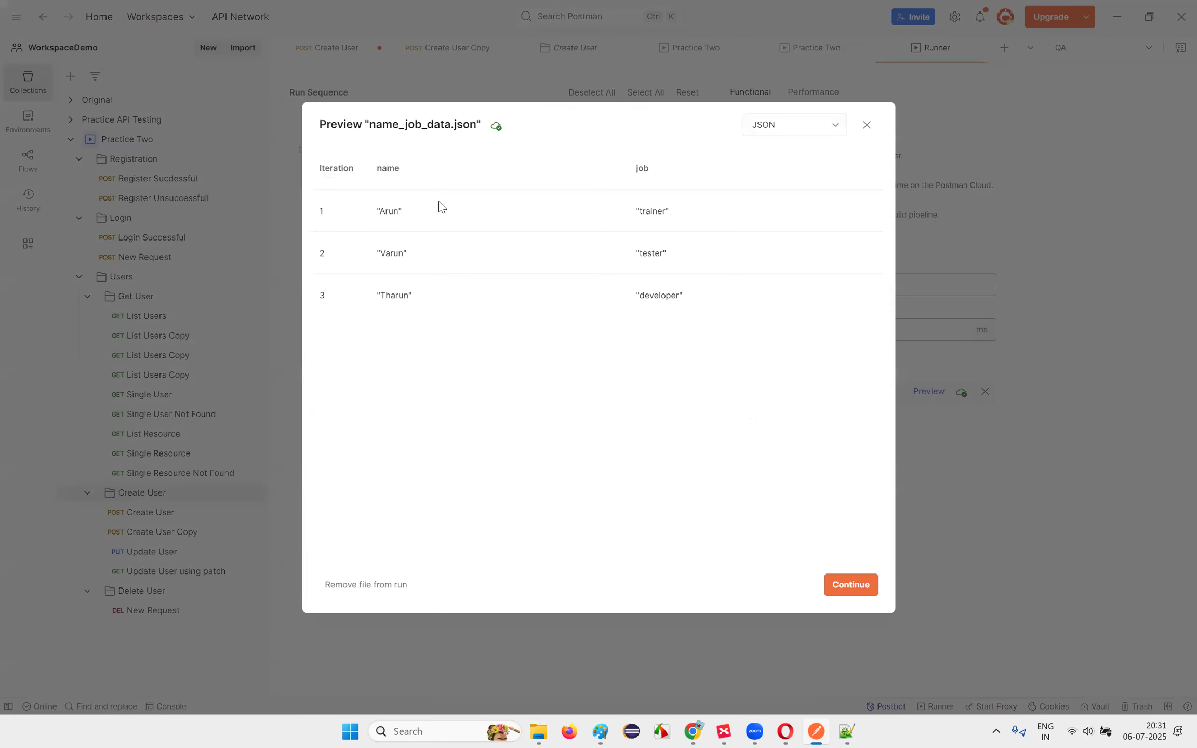
click(870, 587)
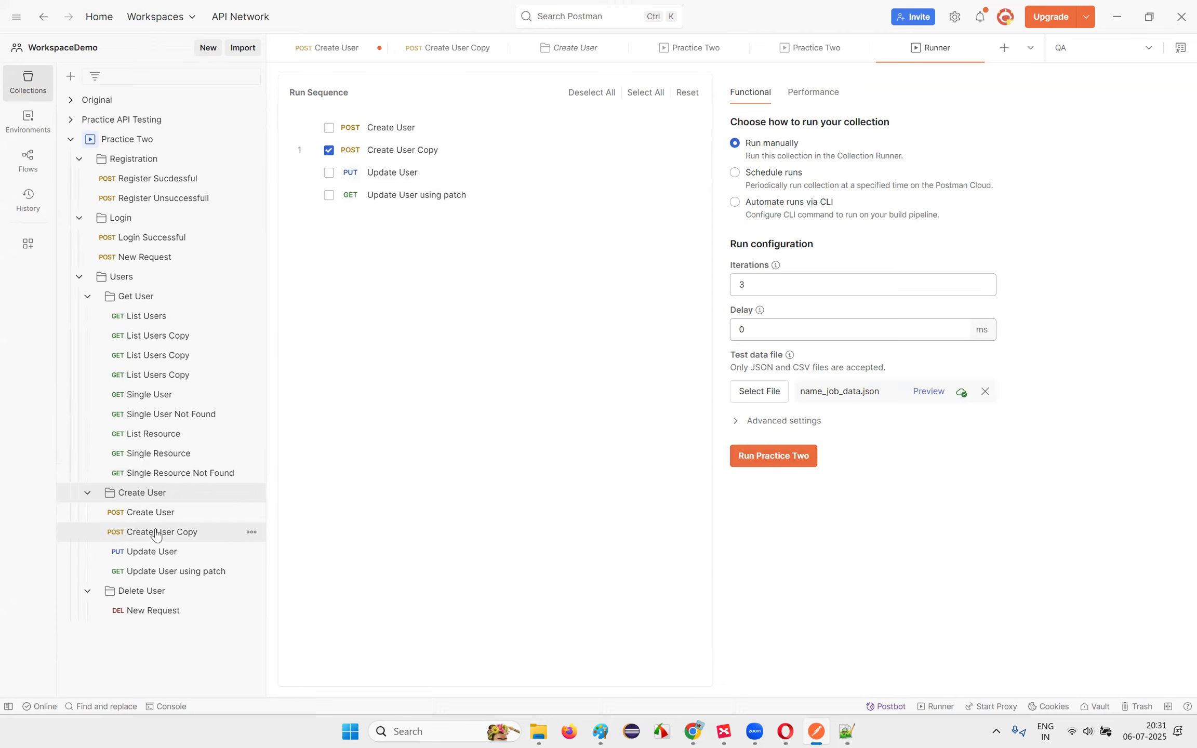
Step: Run Practice Two and inspect the responses of all three iterations
click(788, 461)
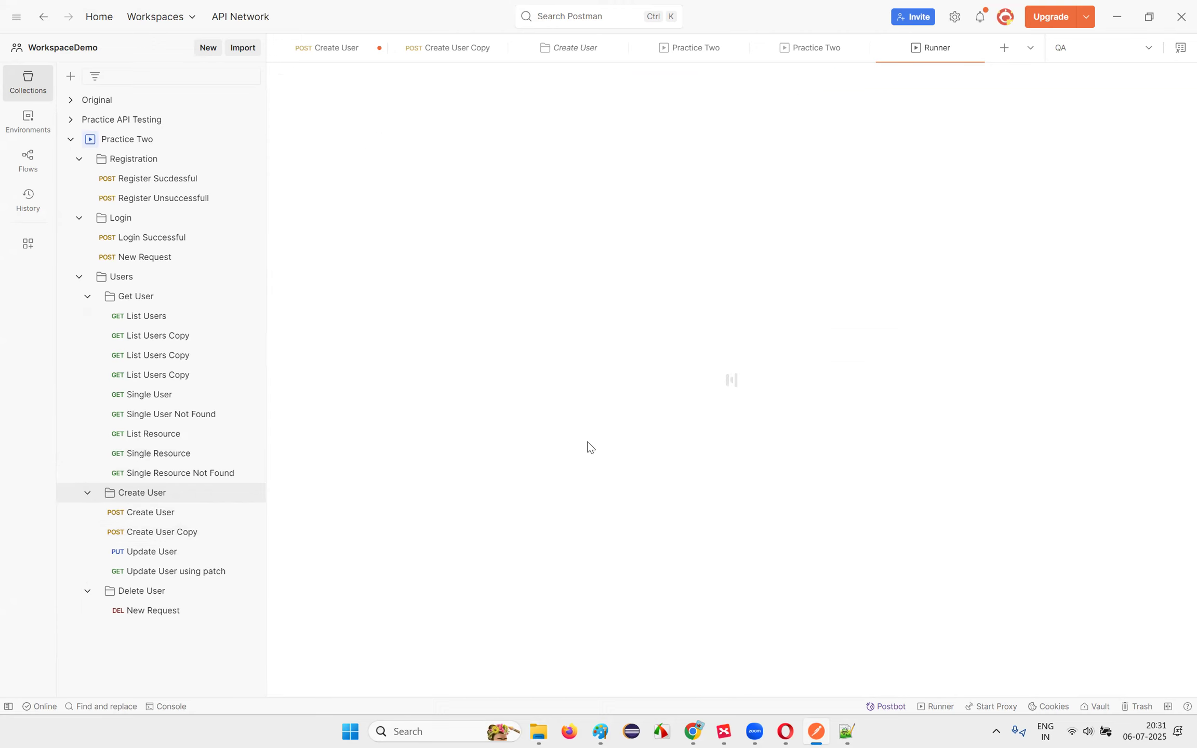
click(372, 244)
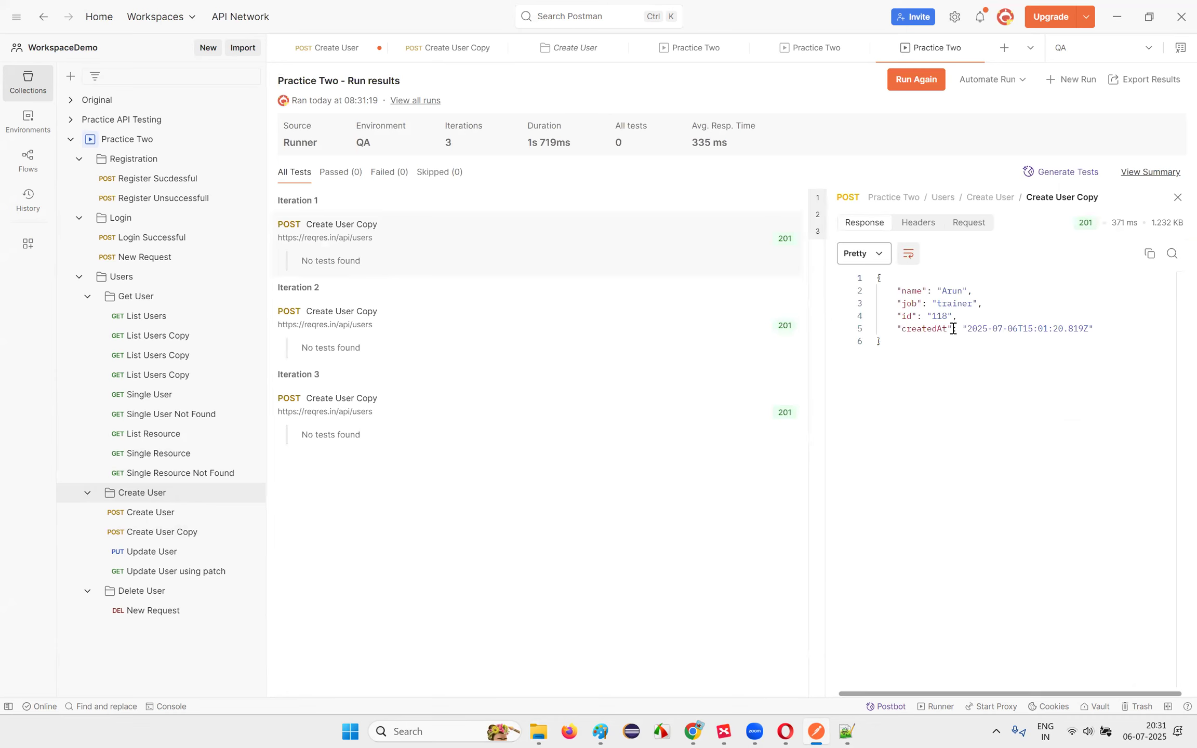
click(367, 343)
click(454, 422)
Step: Browse the Data Variables subtopics in the Postman mind map
click(724, 731)
click(445, 417)
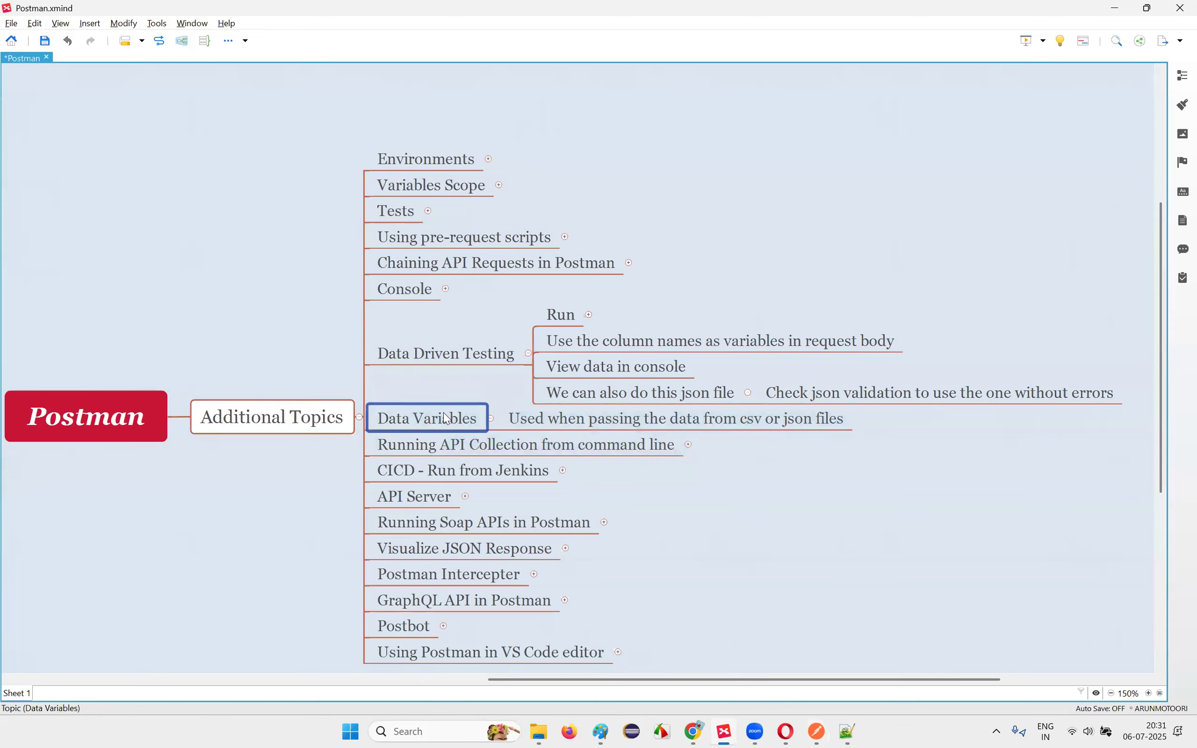
click(802, 526)
click(605, 341)
click(607, 368)
click(614, 393)
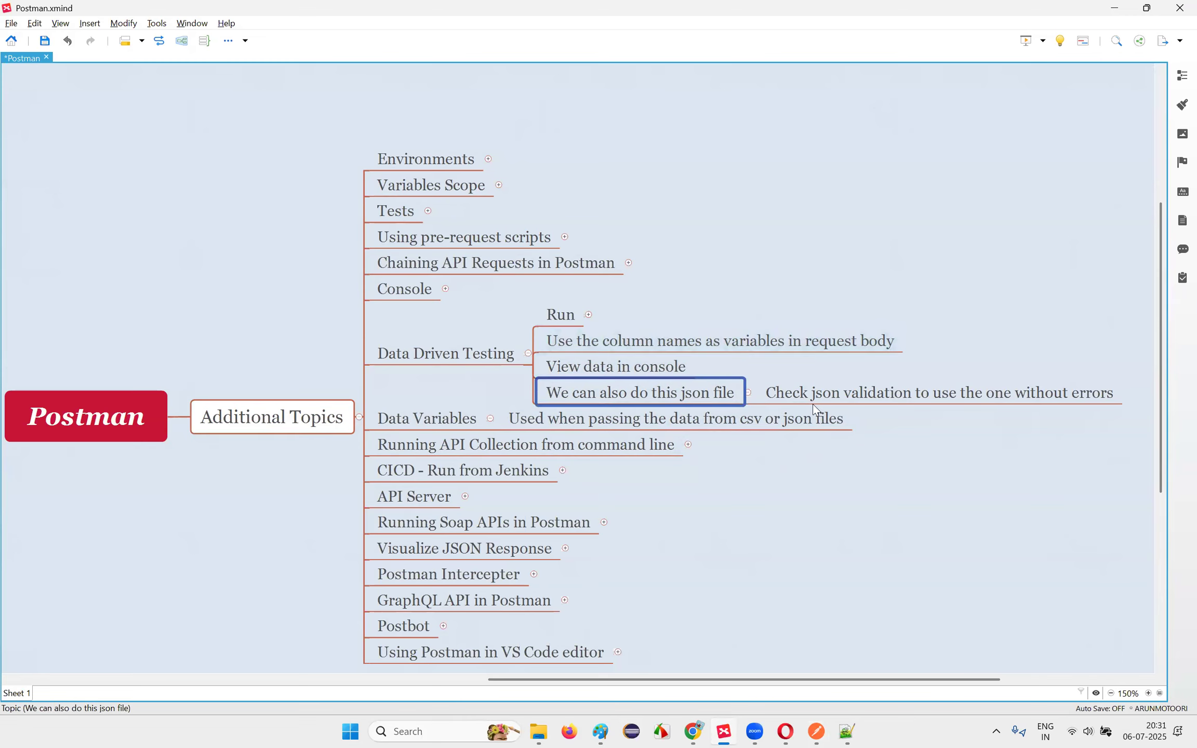
click(690, 513)
Step: Collapse the Data Driven Testing and Data Variables branches
click(471, 354)
scroll(771, 416, down, 3)
click(438, 240)
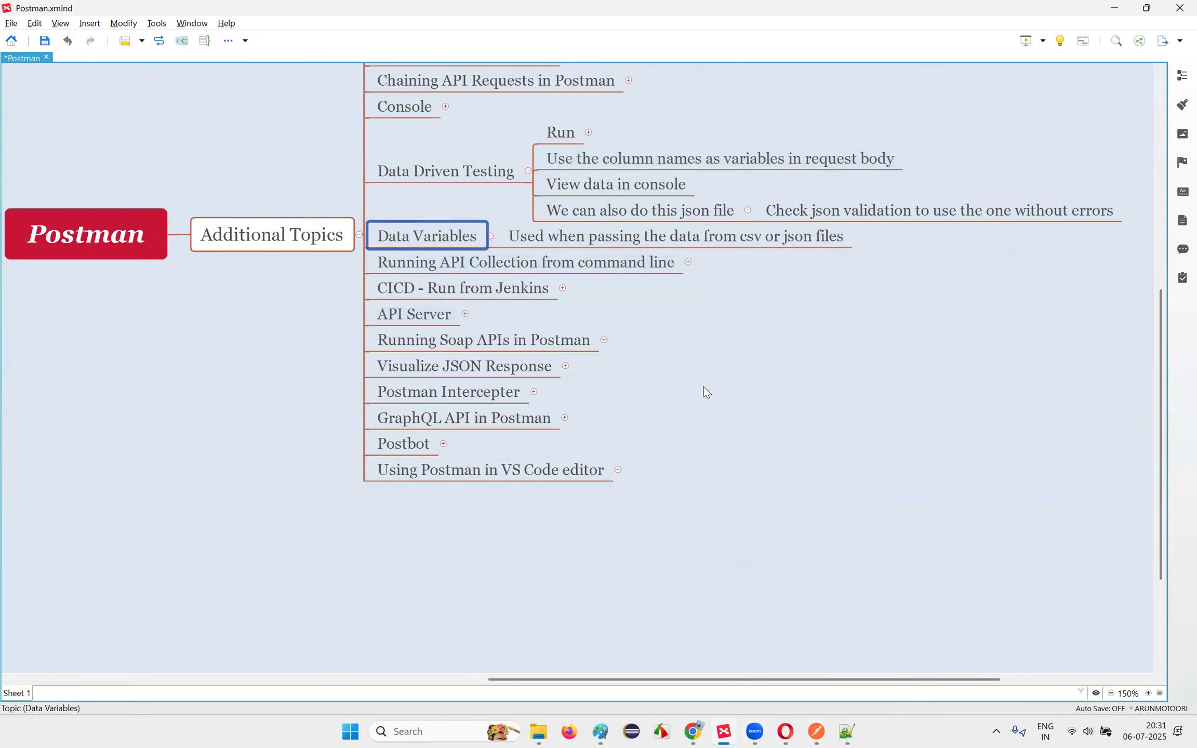
scroll(460, 370, up, 2)
click(526, 263)
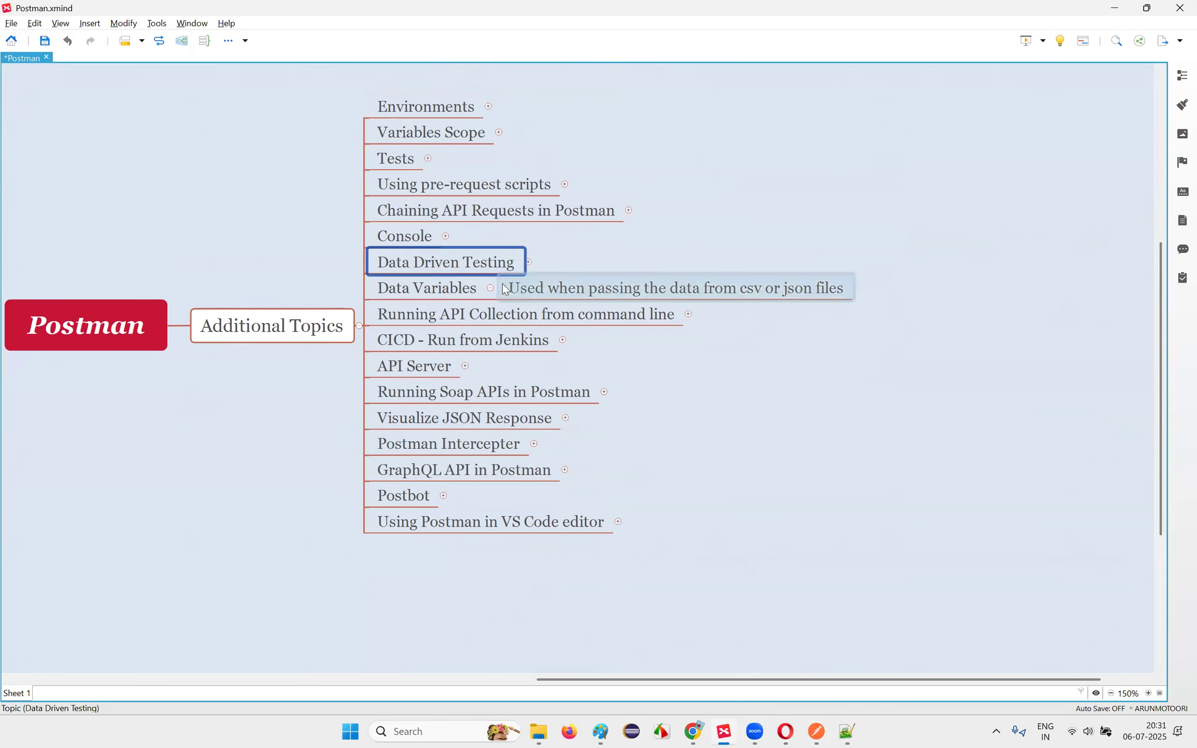
click(491, 287)
Step: Browse the Additional Topics, Variables Scope, Chaining API Requests and Tests topics
scroll(743, 472, up, 3)
click(293, 521)
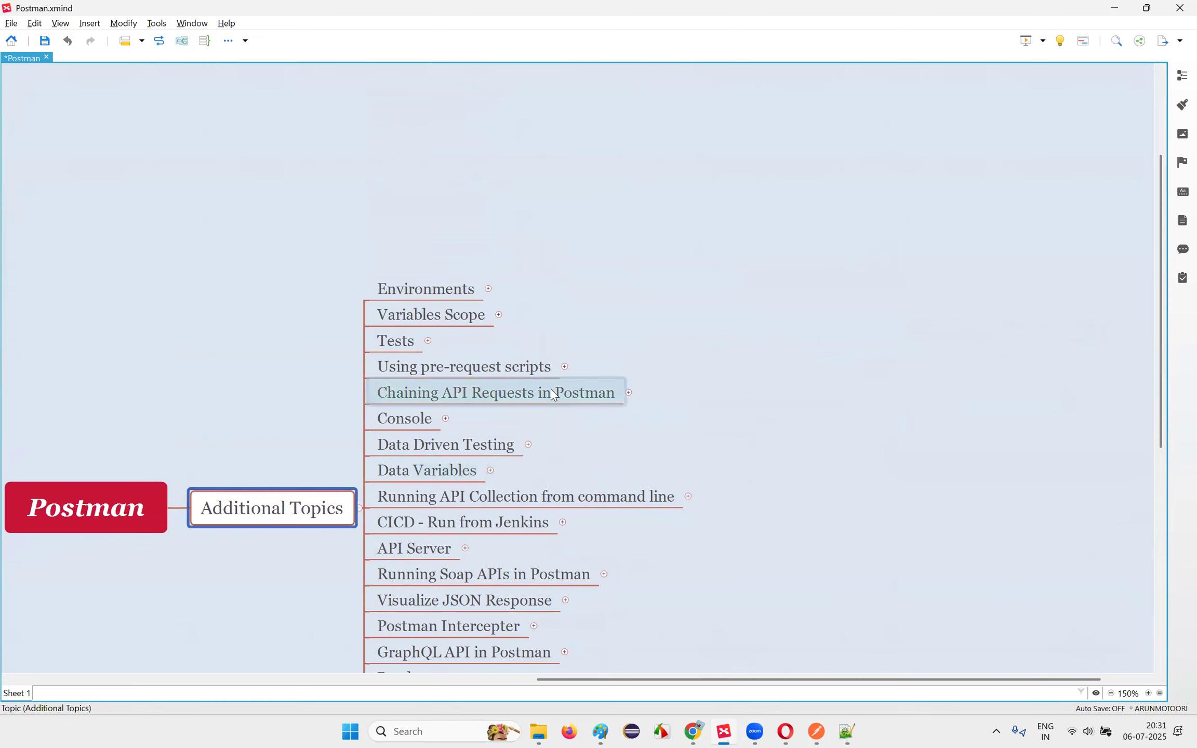
scroll(550, 388, down, 3)
scroll(548, 387, up, 1)
click(431, 132)
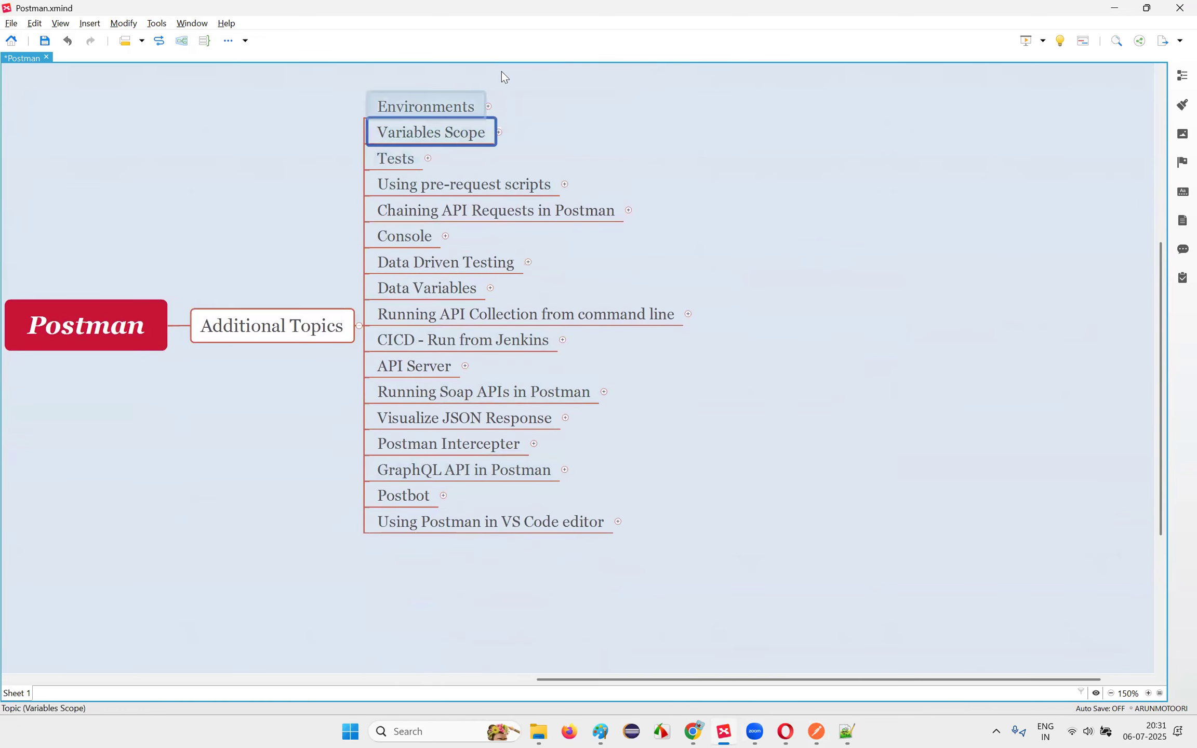
click(315, 312)
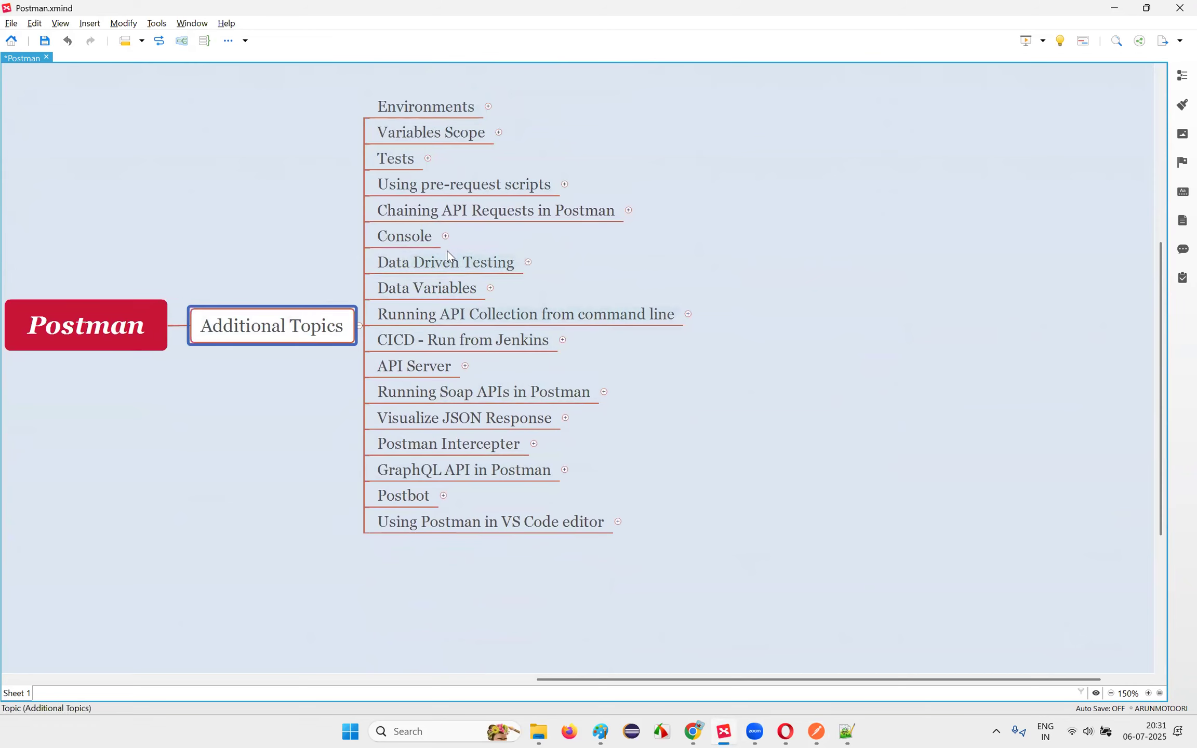
click(477, 211)
click(427, 129)
click(405, 164)
Step: Step down the topic list to Running API Collection from command line, then return to Postman
click(415, 107)
click(415, 134)
click(405, 160)
click(405, 185)
click(410, 211)
click(411, 237)
click(414, 268)
click(416, 291)
click(416, 317)
click(694, 374)
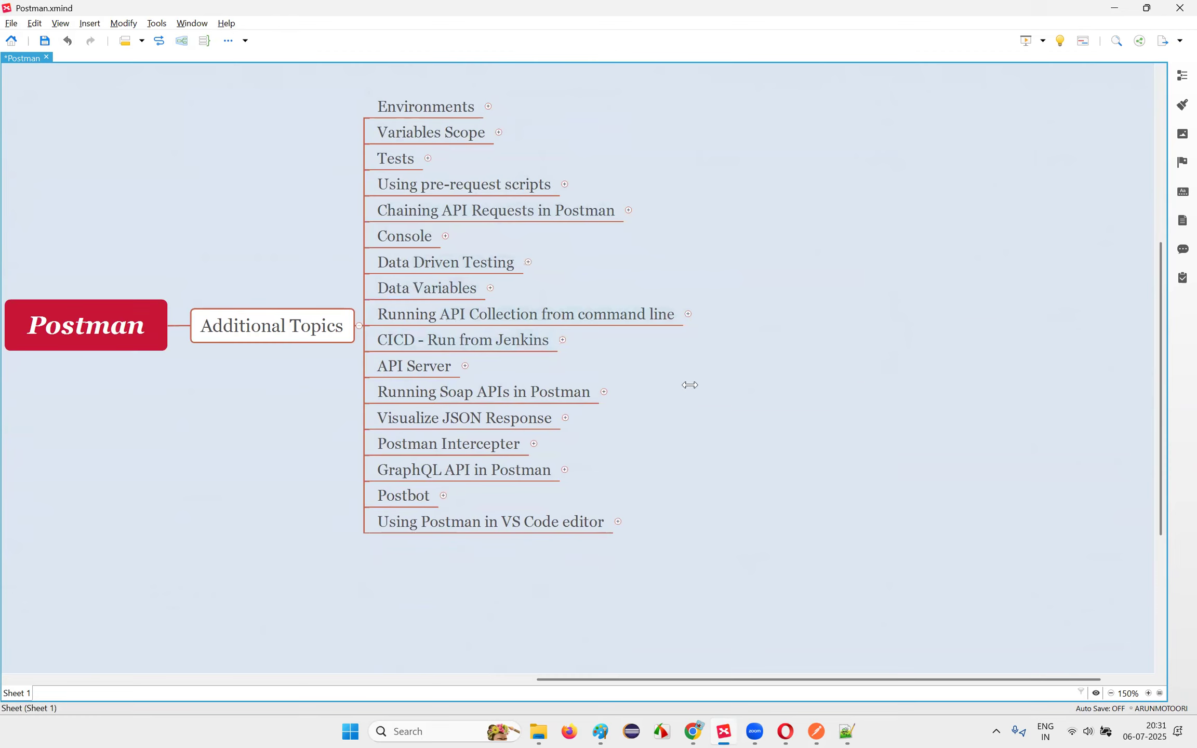
click(465, 315)
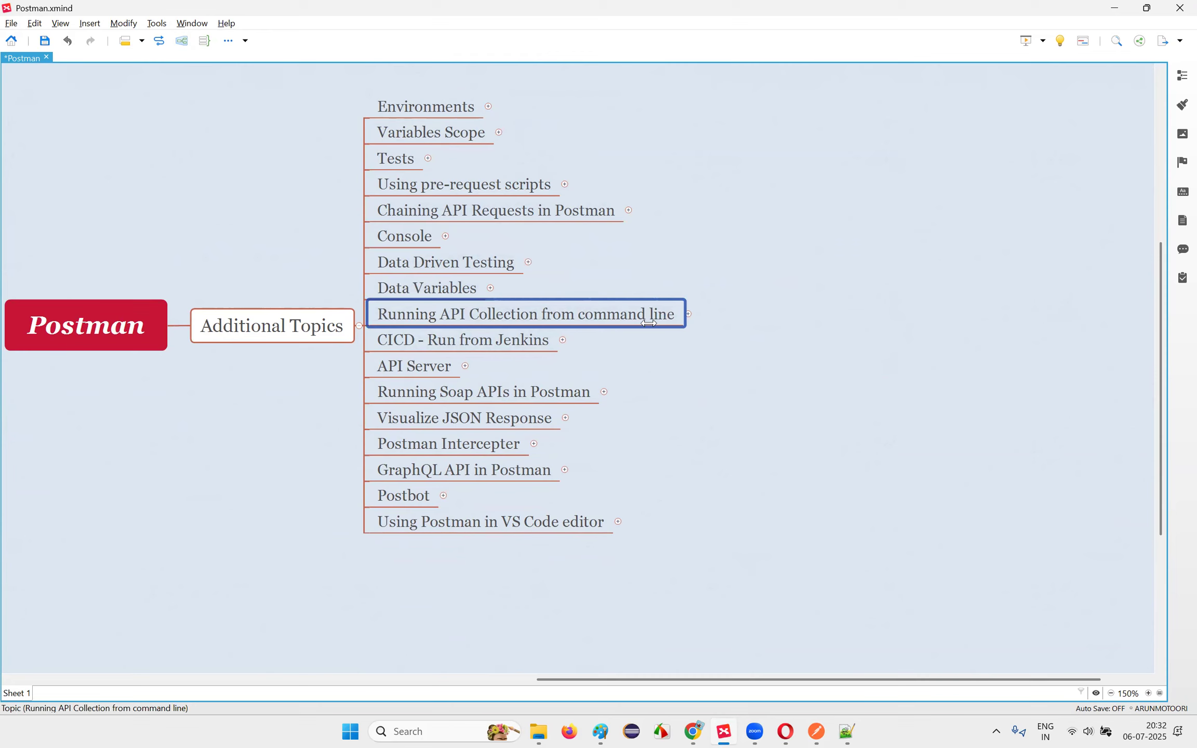
key(alt+Tab)
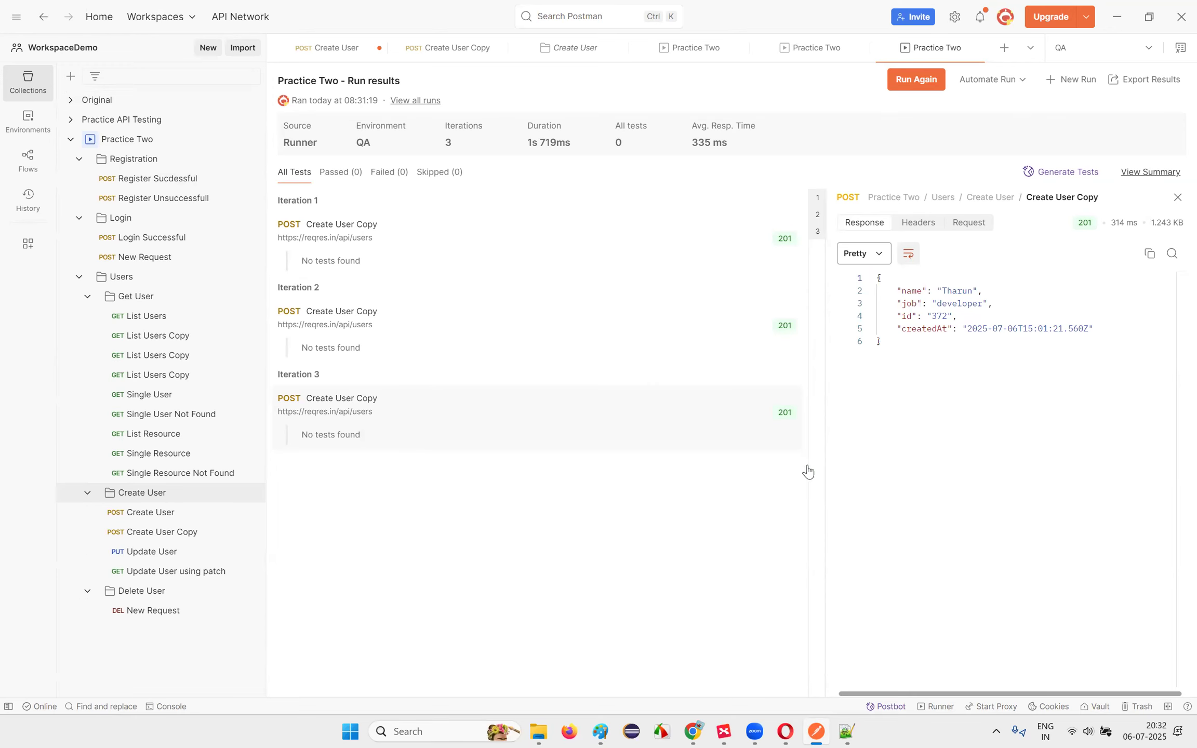
Step: Open Command Prompt from a Windows search for 'cmd', close it, and return to XMind
click(454, 721)
text(cmd)
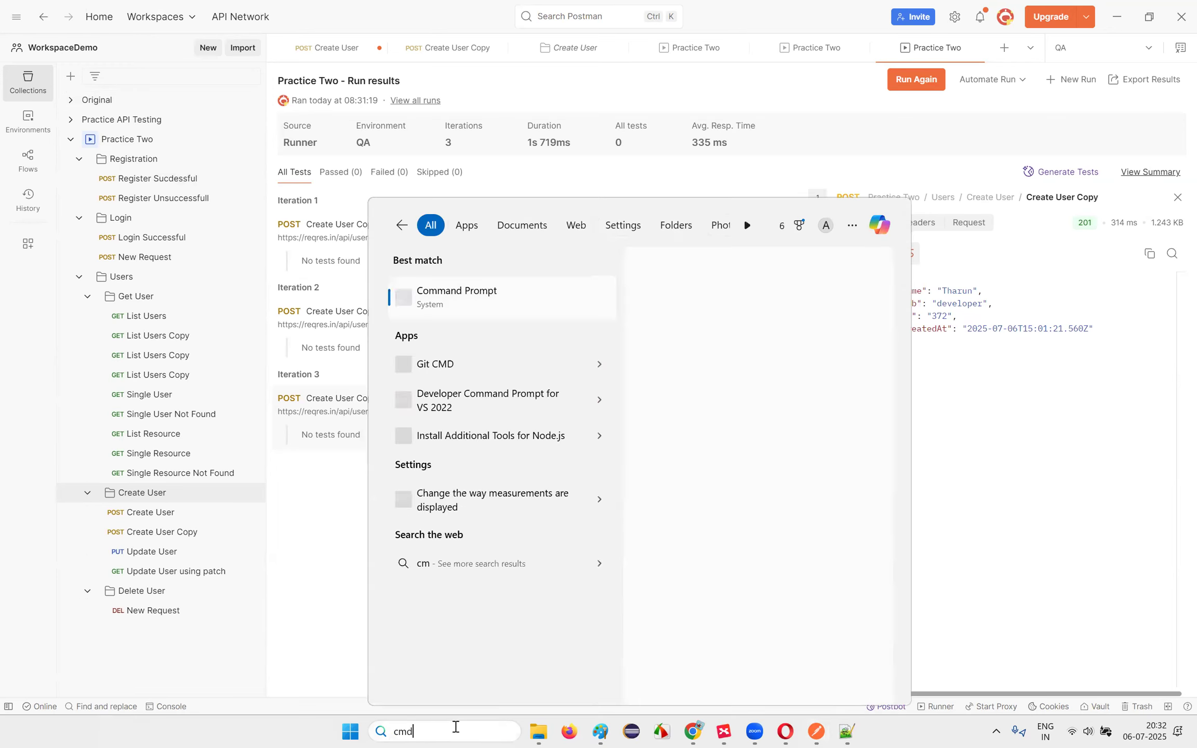
click(524, 294)
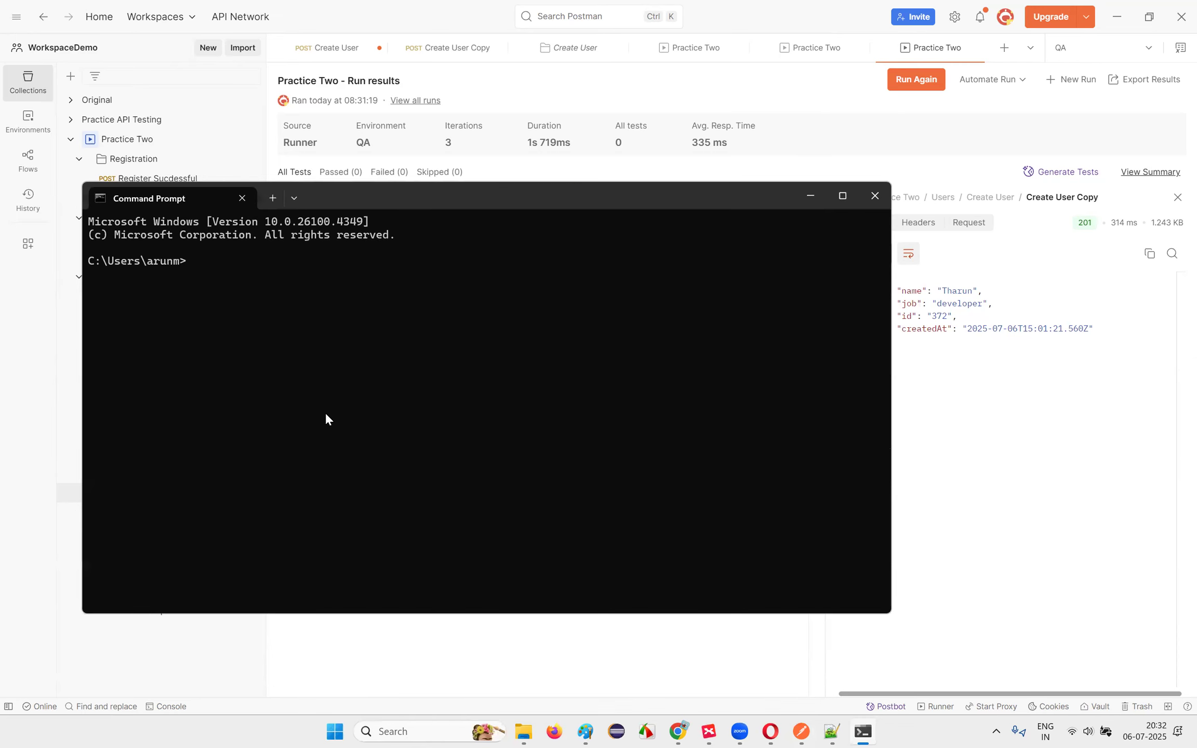
click(775, 214)
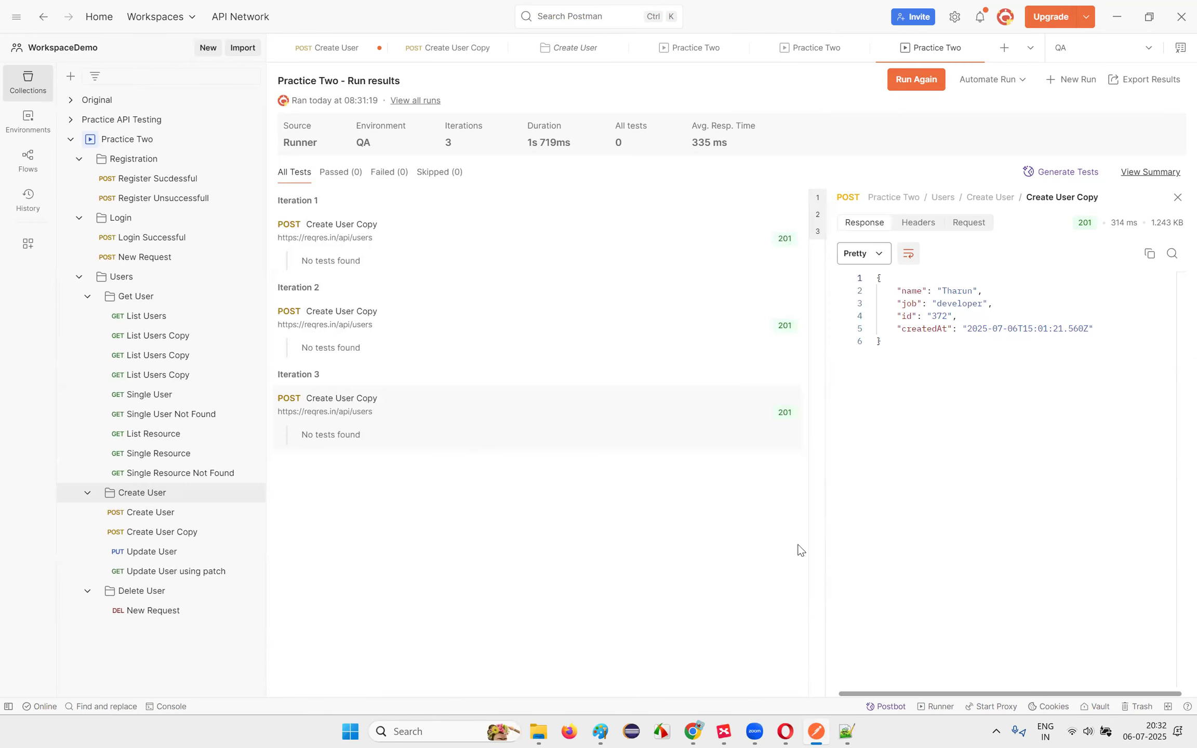
click(726, 731)
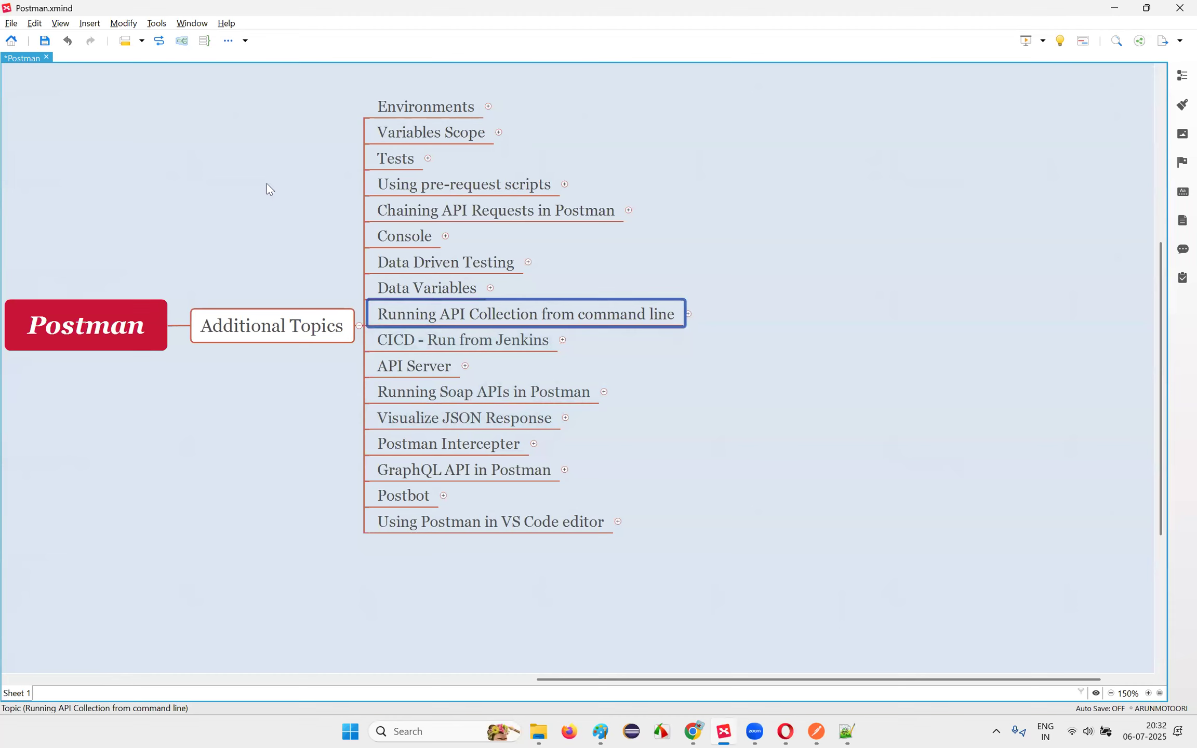
Step: Expand Running API Collection from command line, select Install nodejs, and search Windows for 'nodejs'
click(689, 314)
click(763, 283)
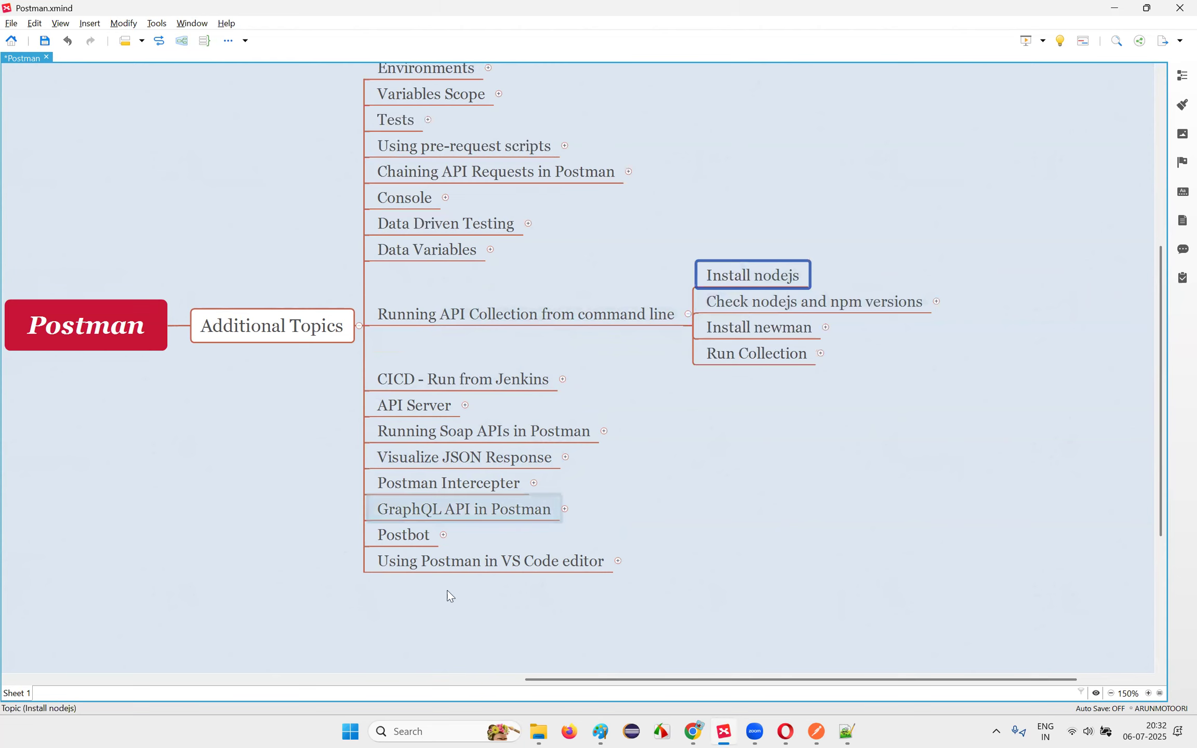
click(461, 733)
text(nodejs)
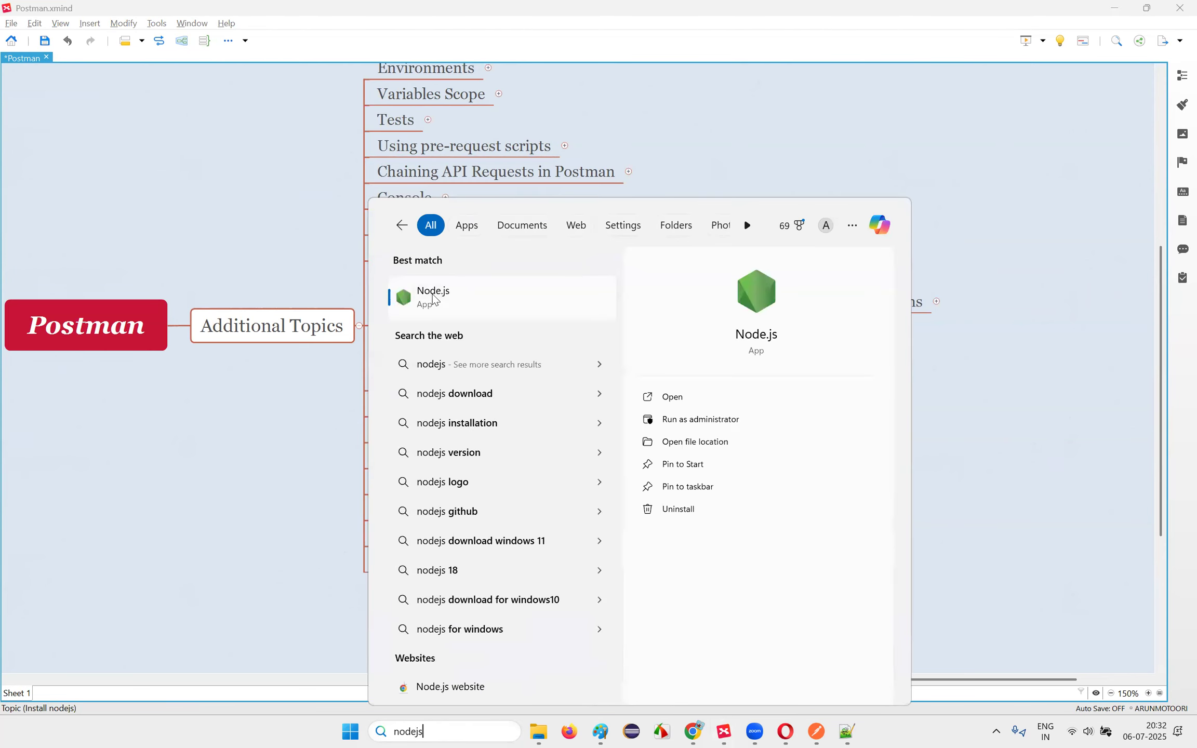
Step: Search Windows for Control Panel and open the installed programs list
drag(466, 725, 318, 731)
text(cnt)
key(BackSpace)
key(BackSpace)
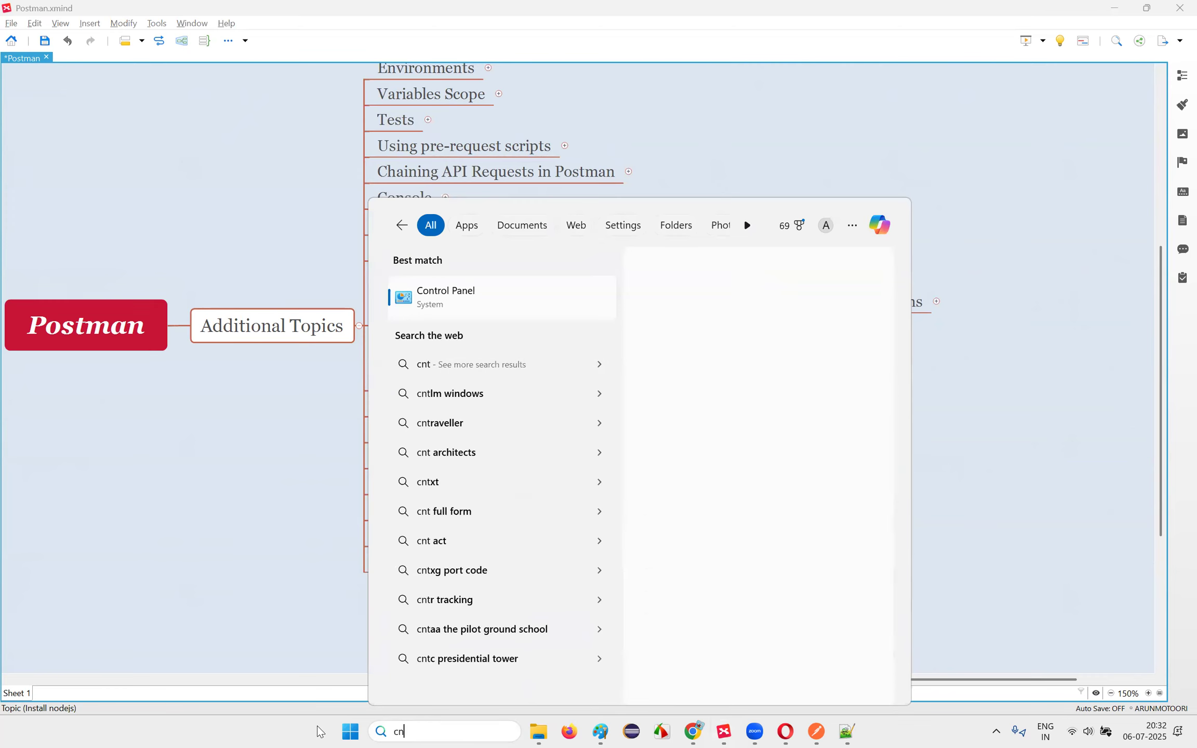
text(ontr)
click(492, 295)
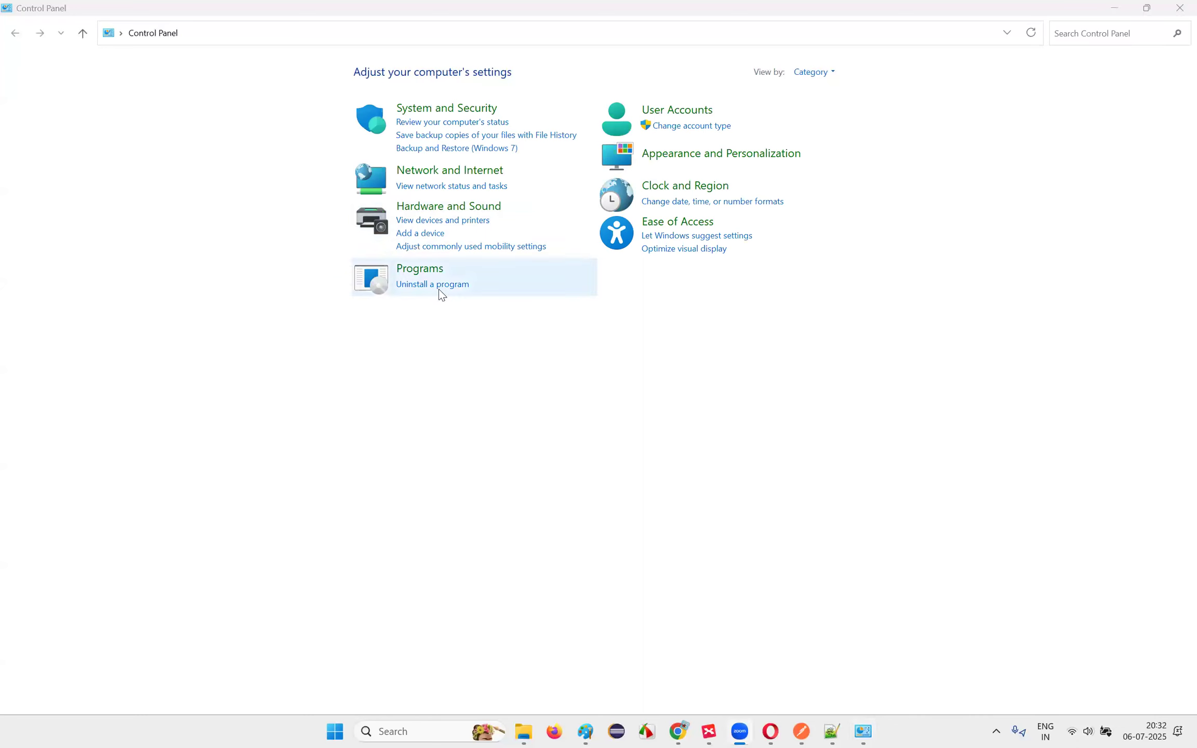
click(441, 292)
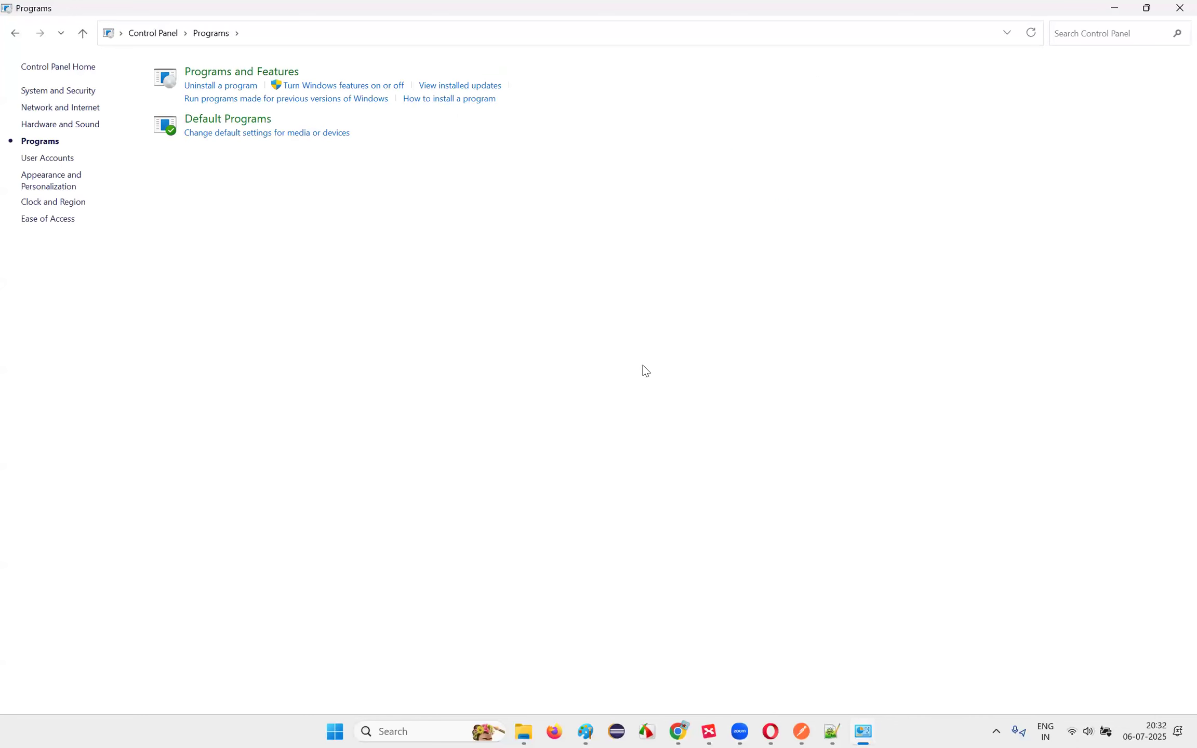
click(14, 33)
click(424, 285)
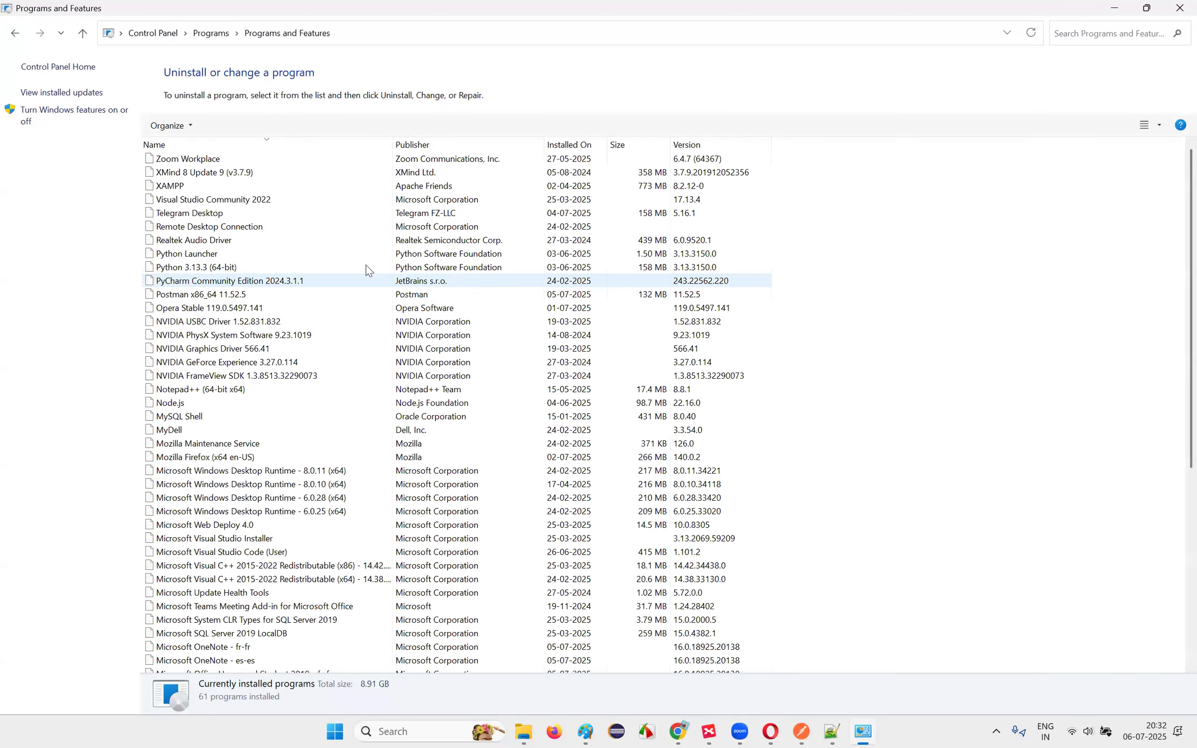
Step: Select Node.js, confirm its uninstall, and bring the XMind map back to front
click(241, 255)
click(224, 403)
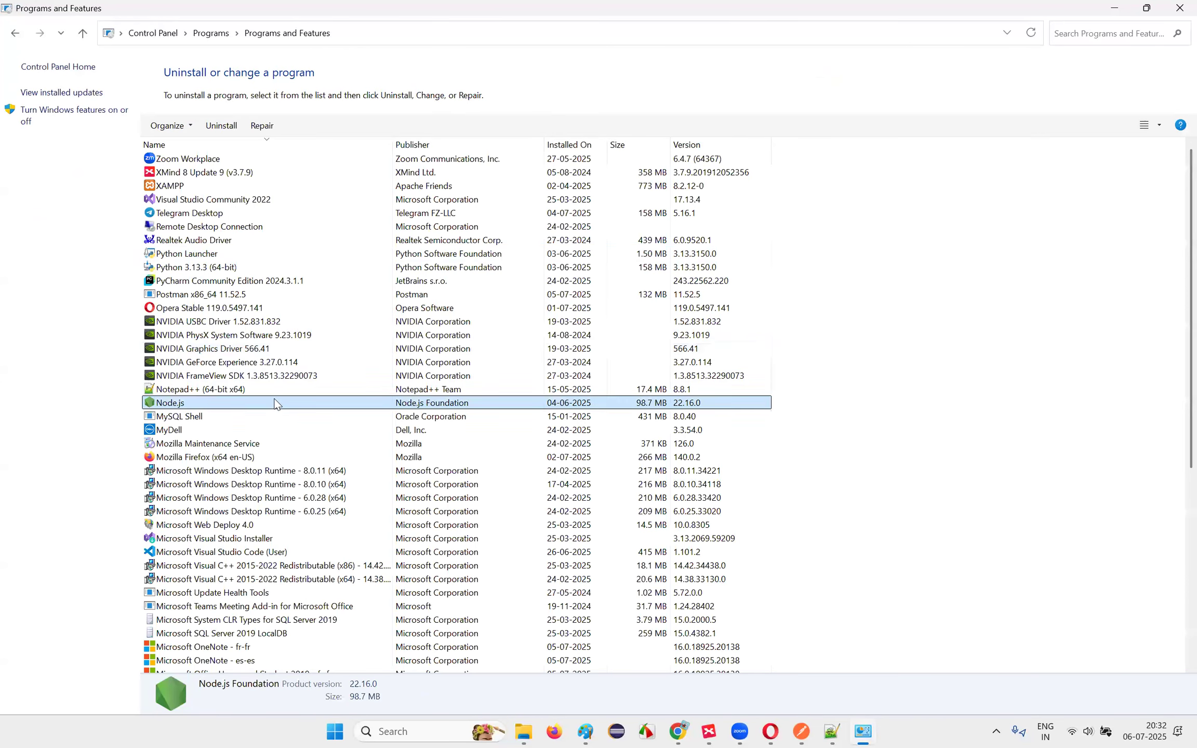
click(215, 128)
click(657, 364)
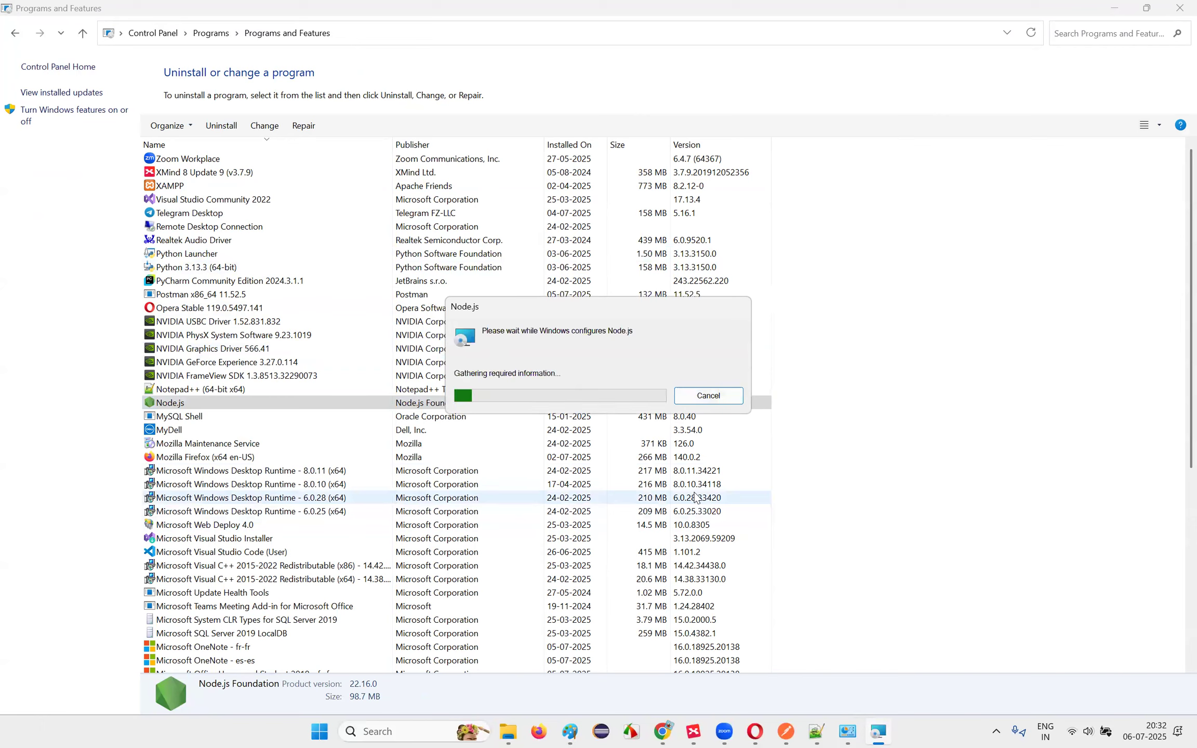
click(693, 731)
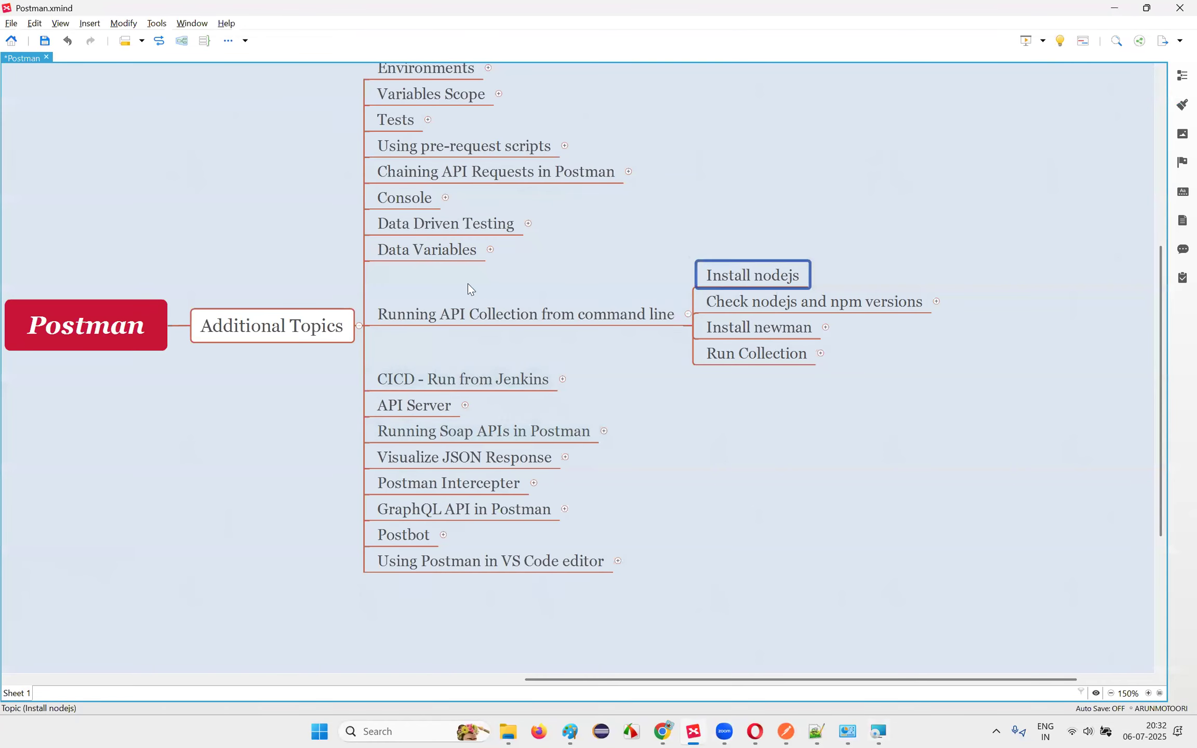
Step: Browse the command-line, CICD - Run from Jenkins and Additional Topics branches of the mind map
scroll(496, 555, up, 3)
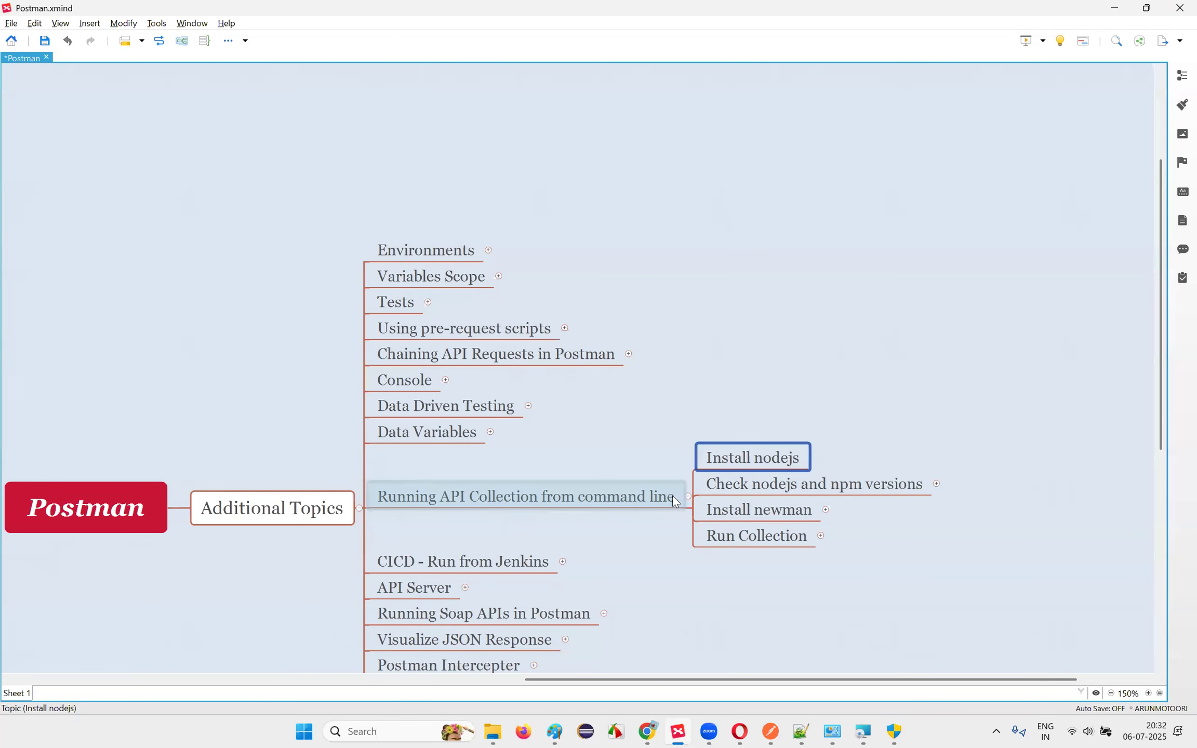
scroll(672, 495, down, 4)
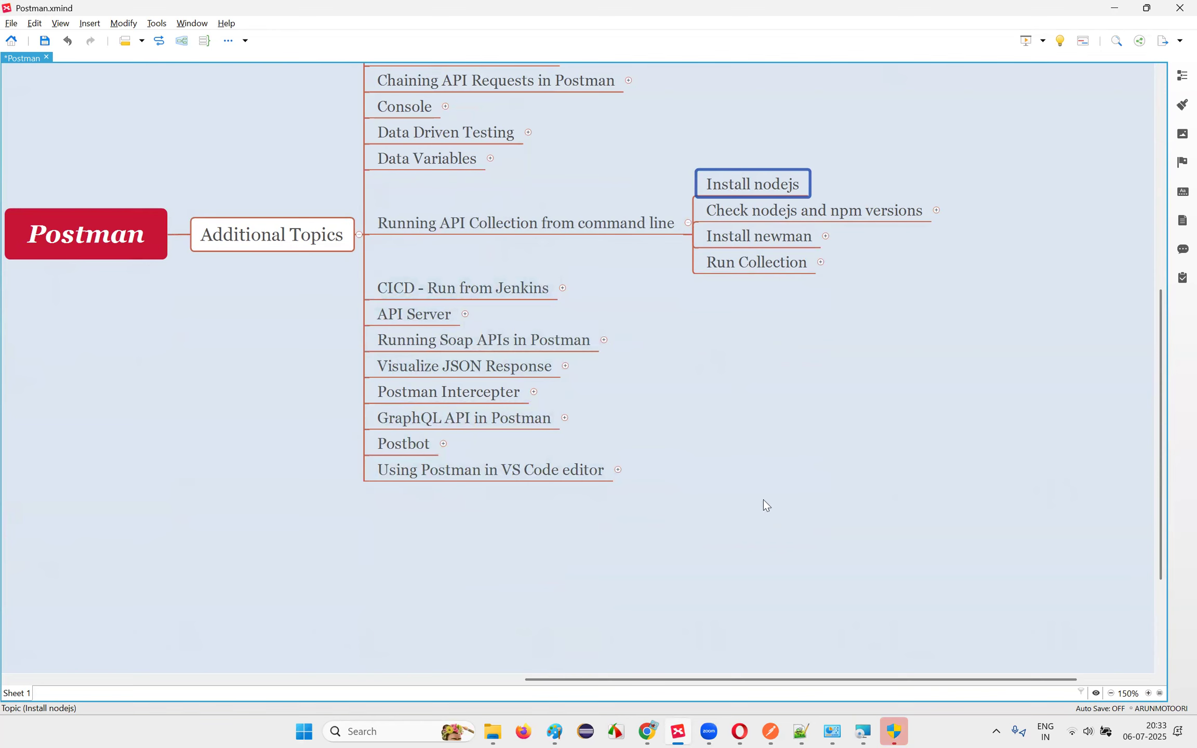
scroll(766, 543, up, 1)
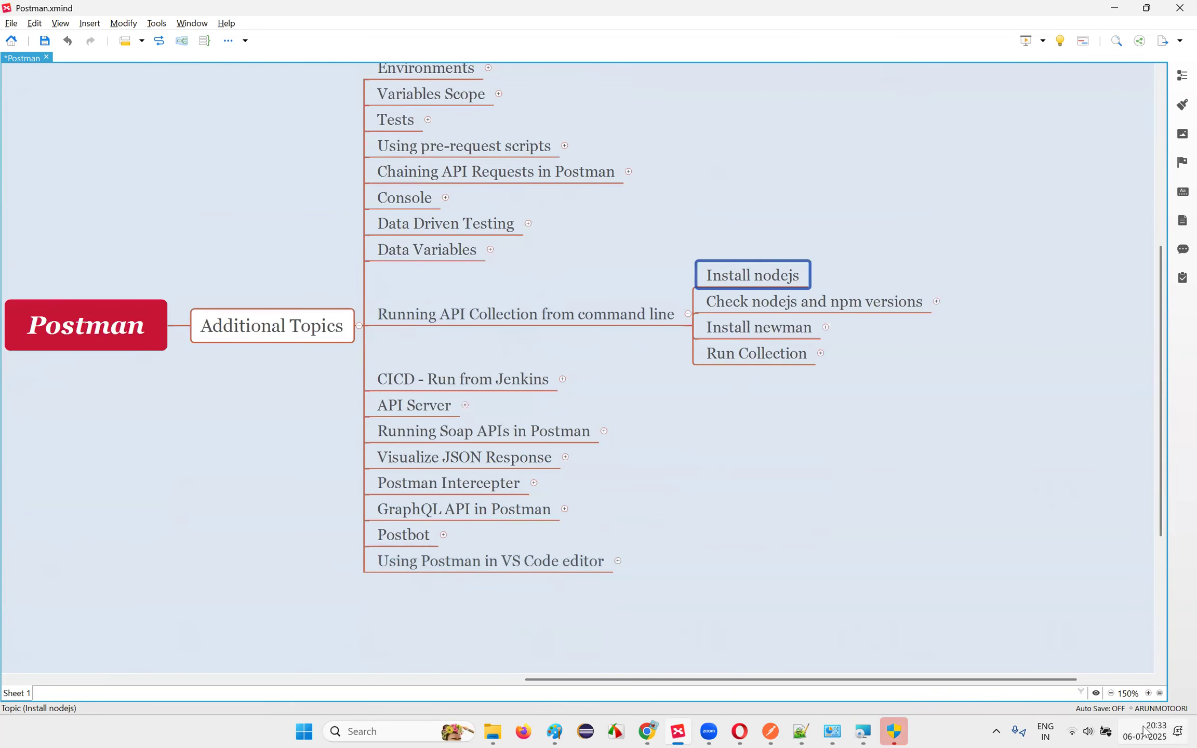
click(550, 390)
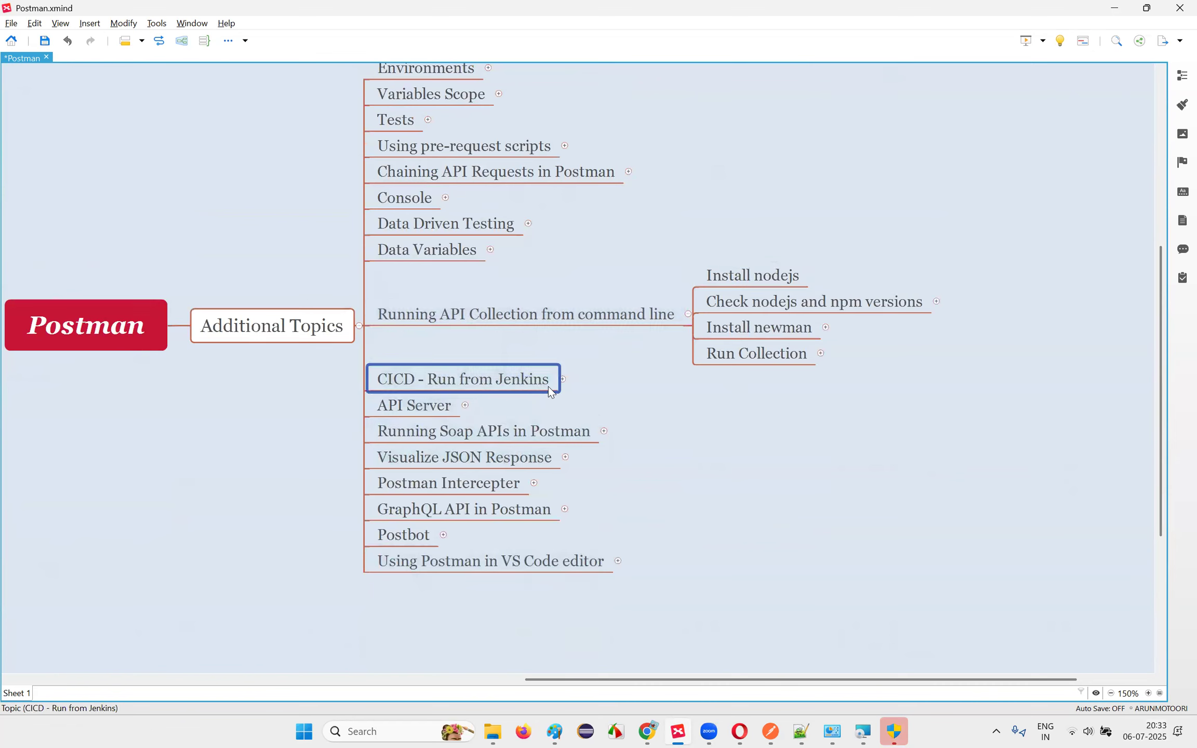
click(539, 320)
click(521, 378)
click(549, 325)
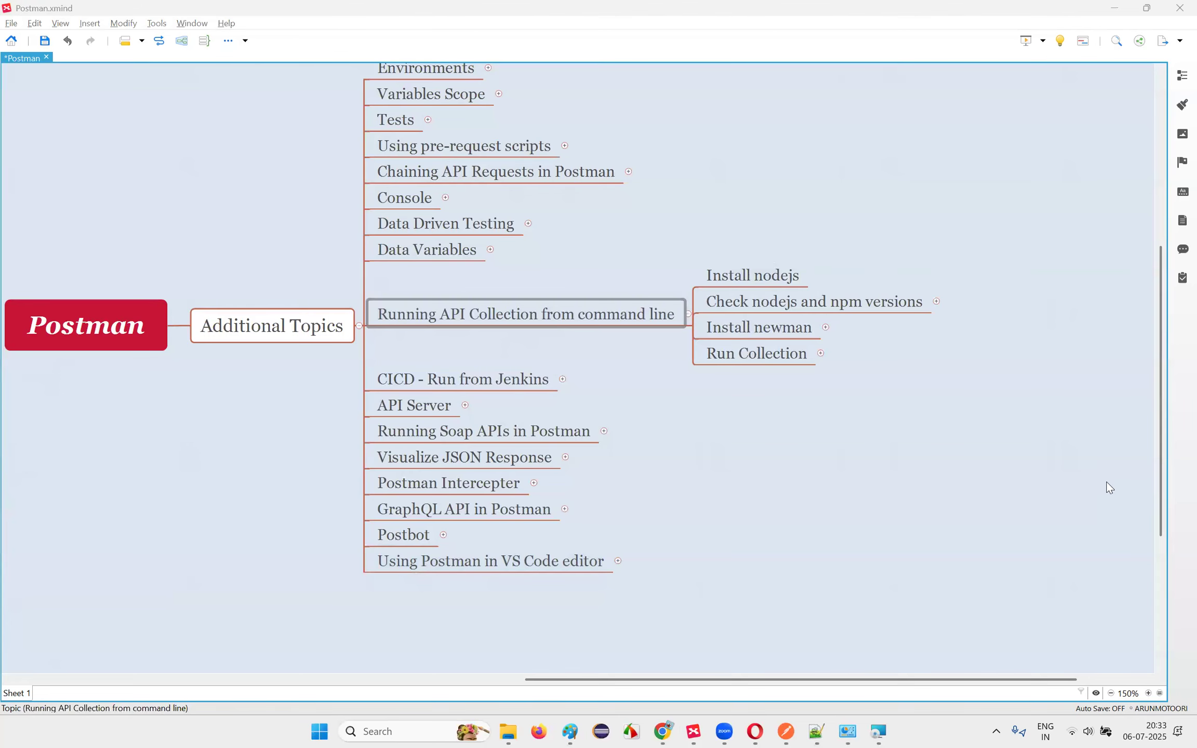
click(319, 340)
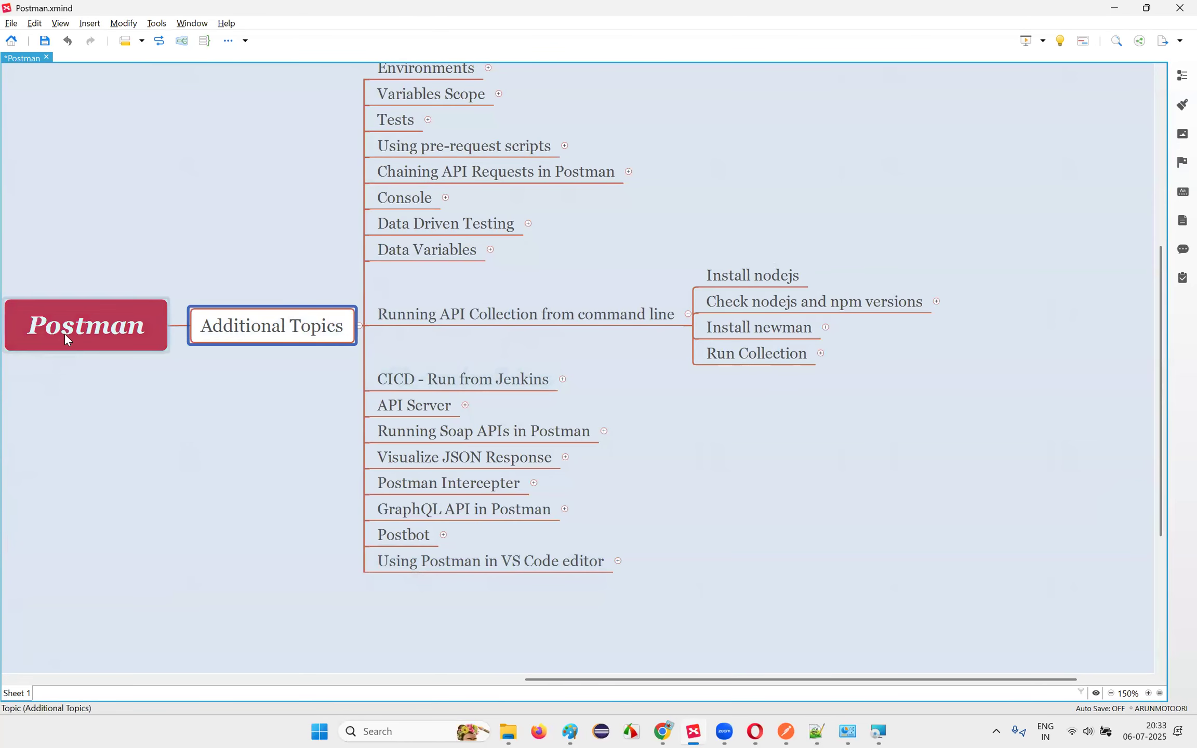
click(67, 334)
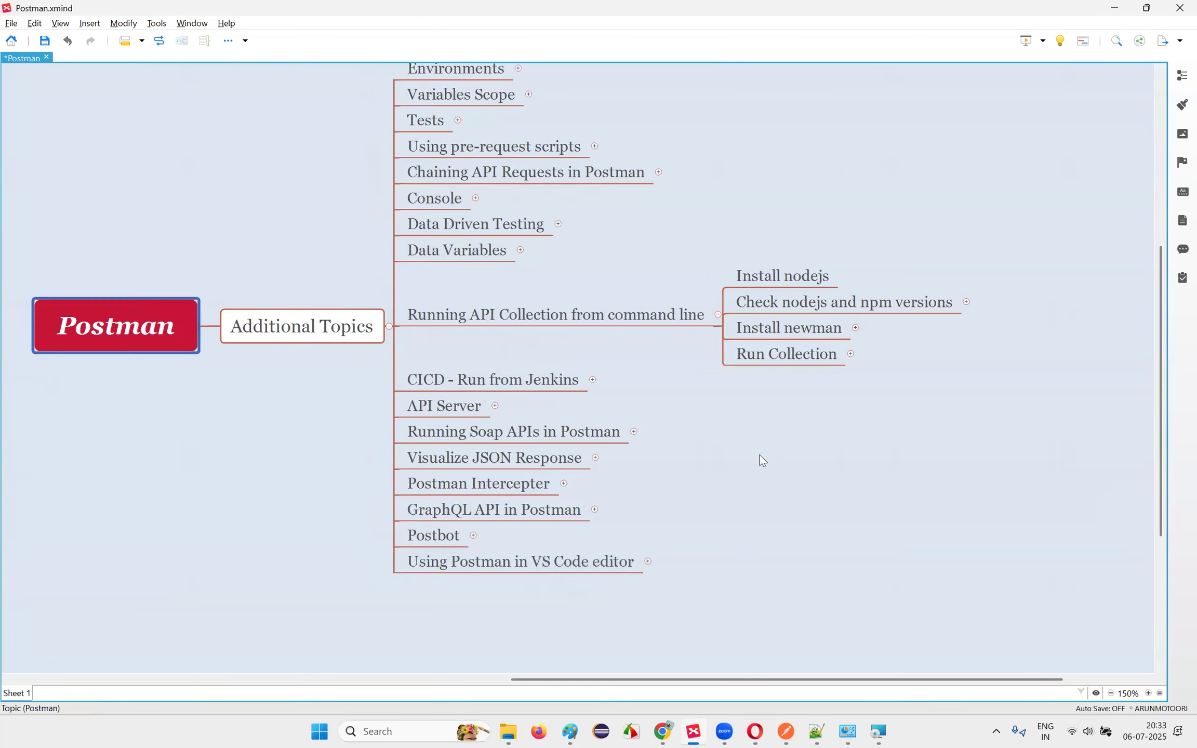
click(890, 598)
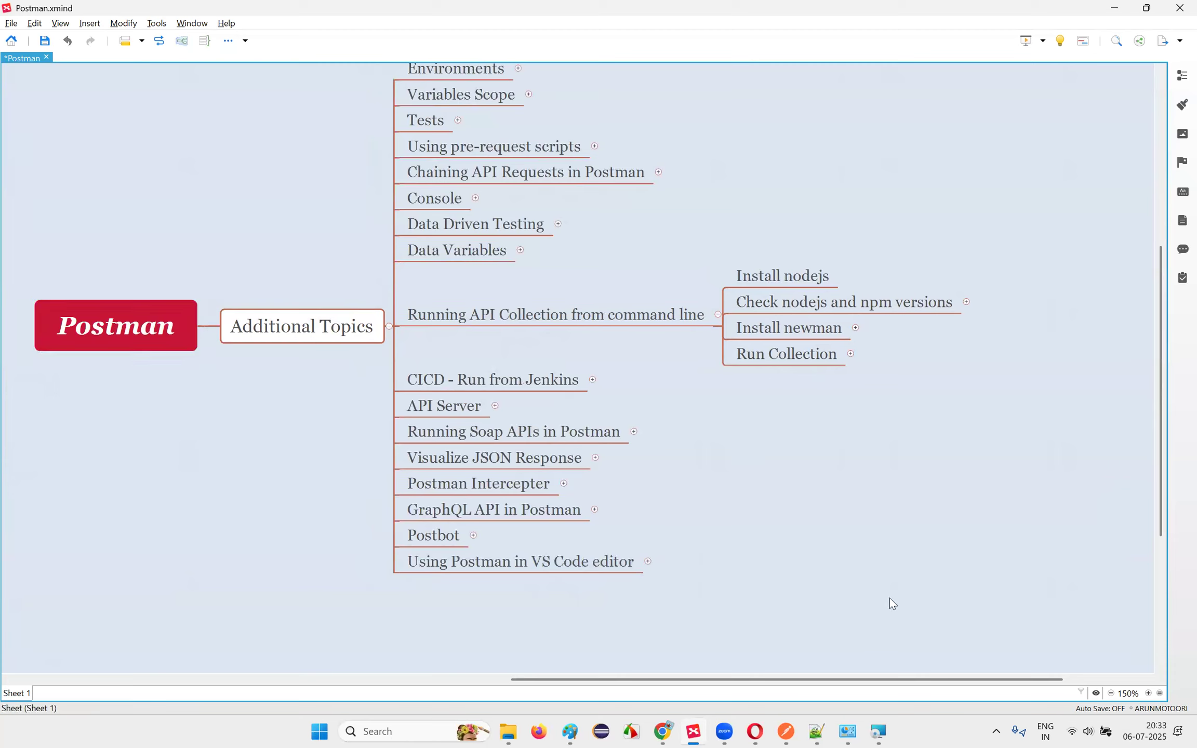
click(311, 331)
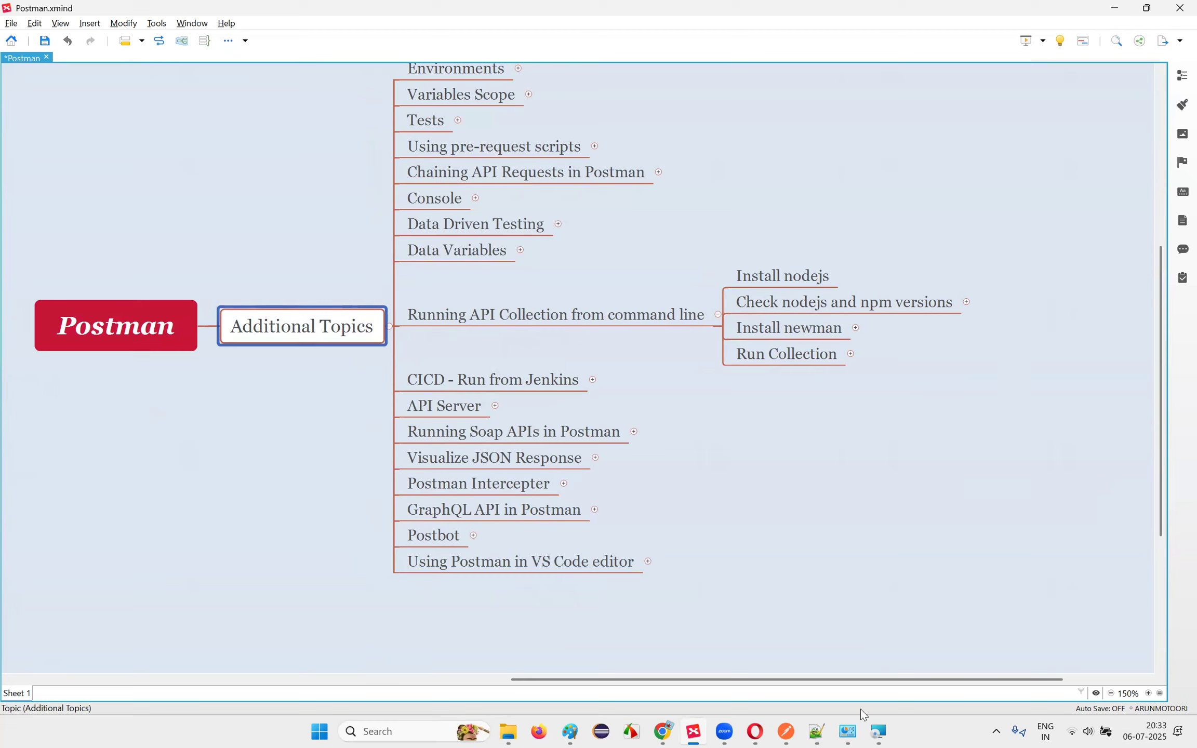
Step: Check the Node.js uninstall progress, then reselect Running API Collection from command line
click(878, 732)
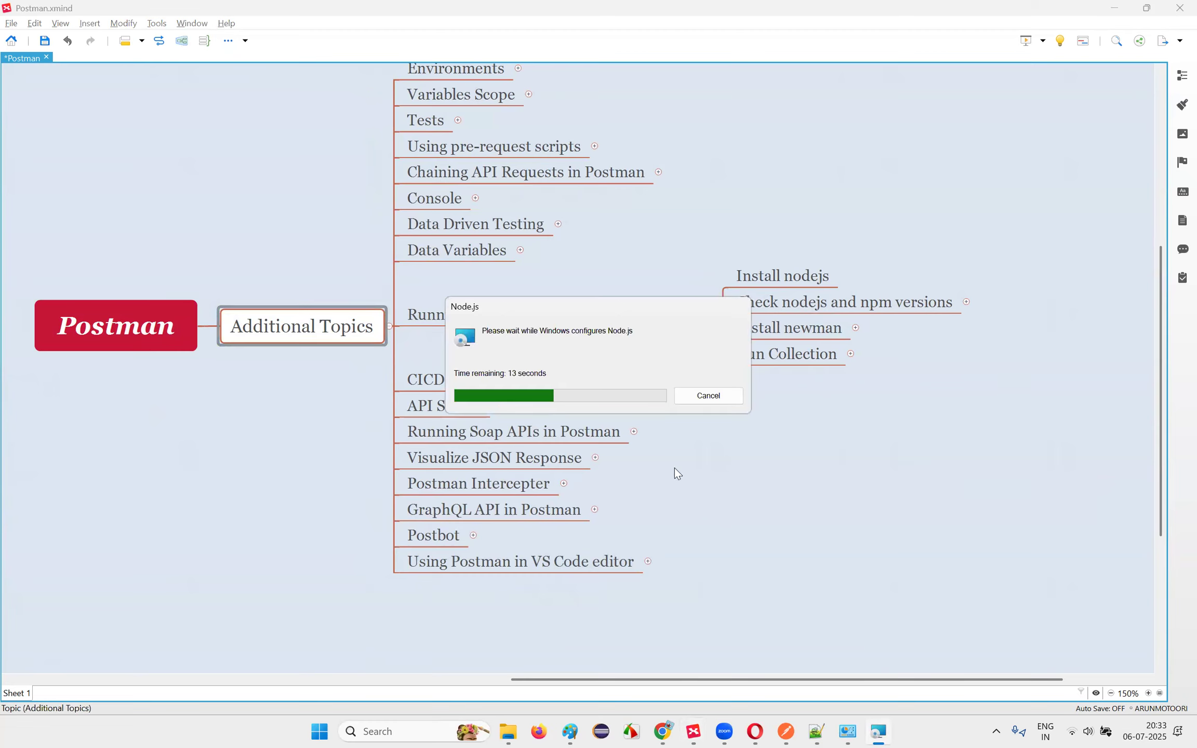
click(273, 332)
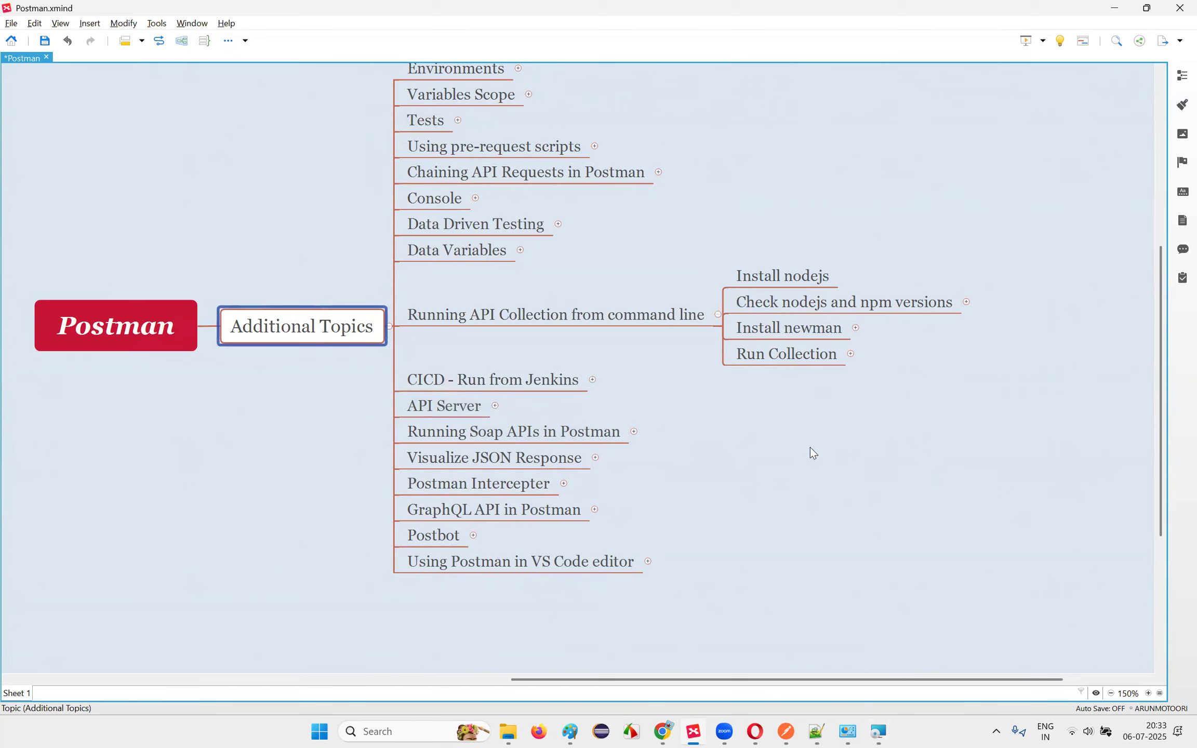
scroll(810, 446, up, 2)
scroll(810, 437, down, 2)
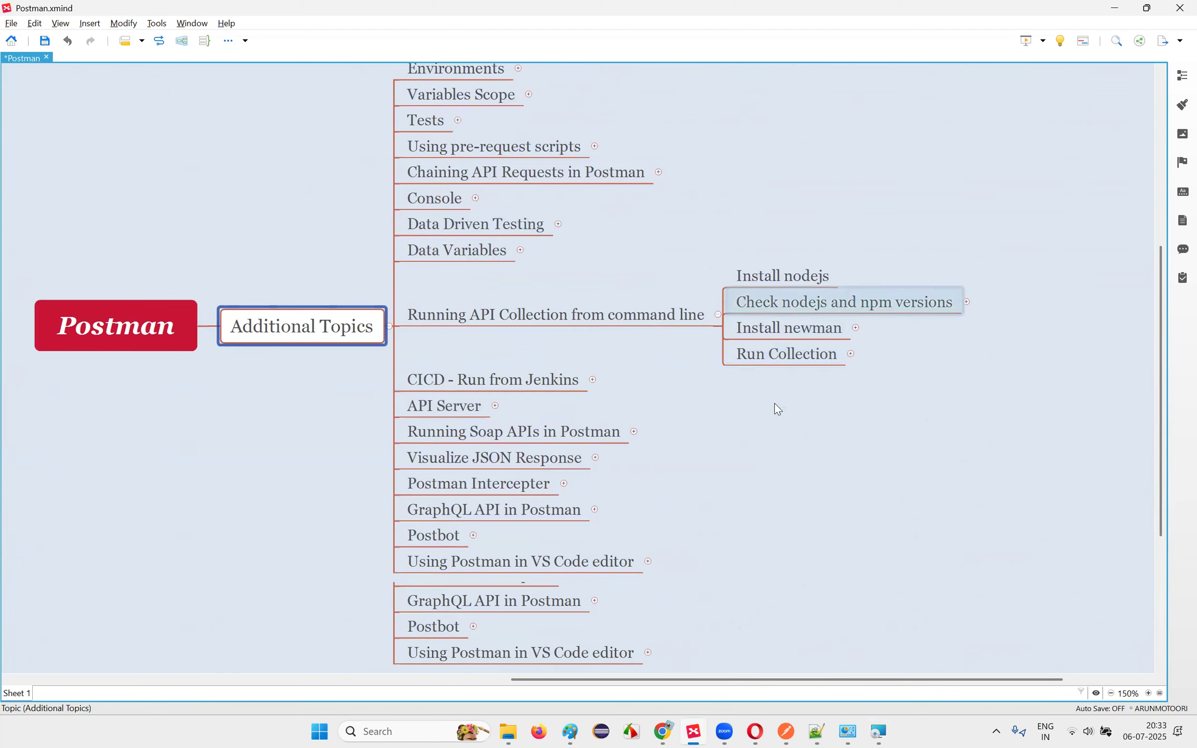
scroll(773, 401, up, 1)
click(458, 186)
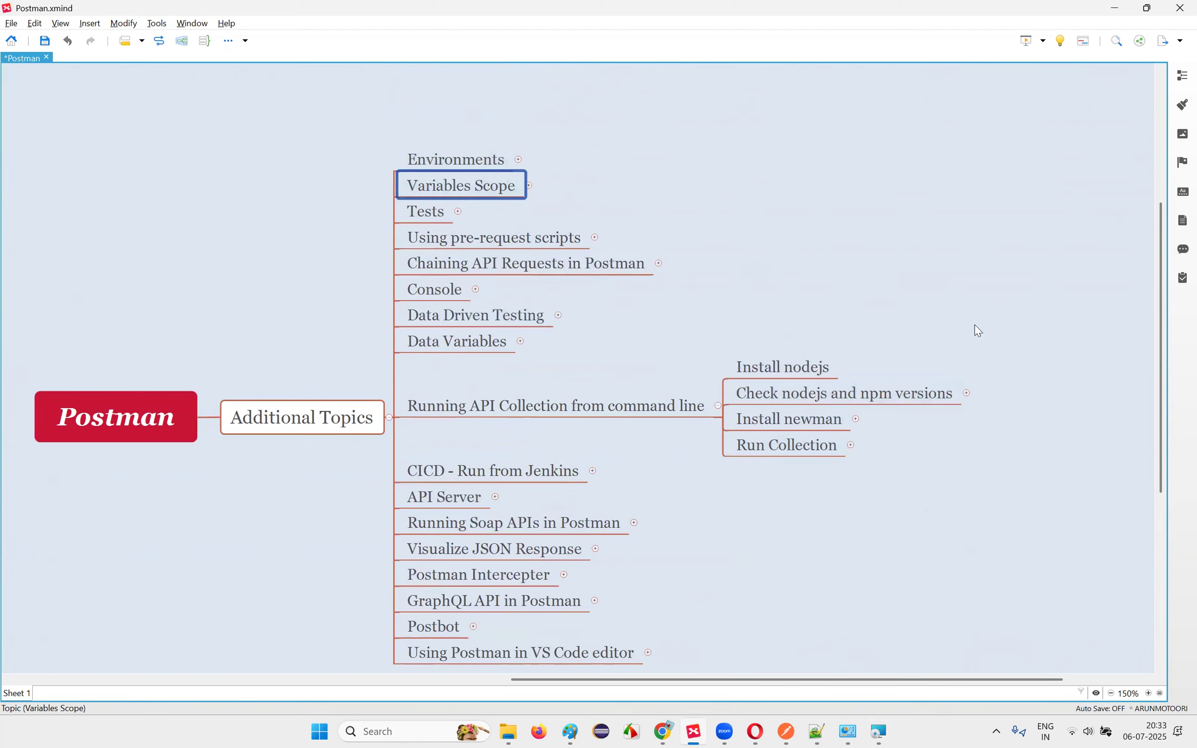
drag(1158, 275, 1165, 303)
click(153, 344)
click(547, 369)
Step: Review the Install nodejs, Check versions, Install newman and Run Collection subtopics
click(795, 349)
click(789, 401)
click(878, 445)
click(534, 427)
click(793, 374)
click(783, 402)
click(839, 459)
click(500, 430)
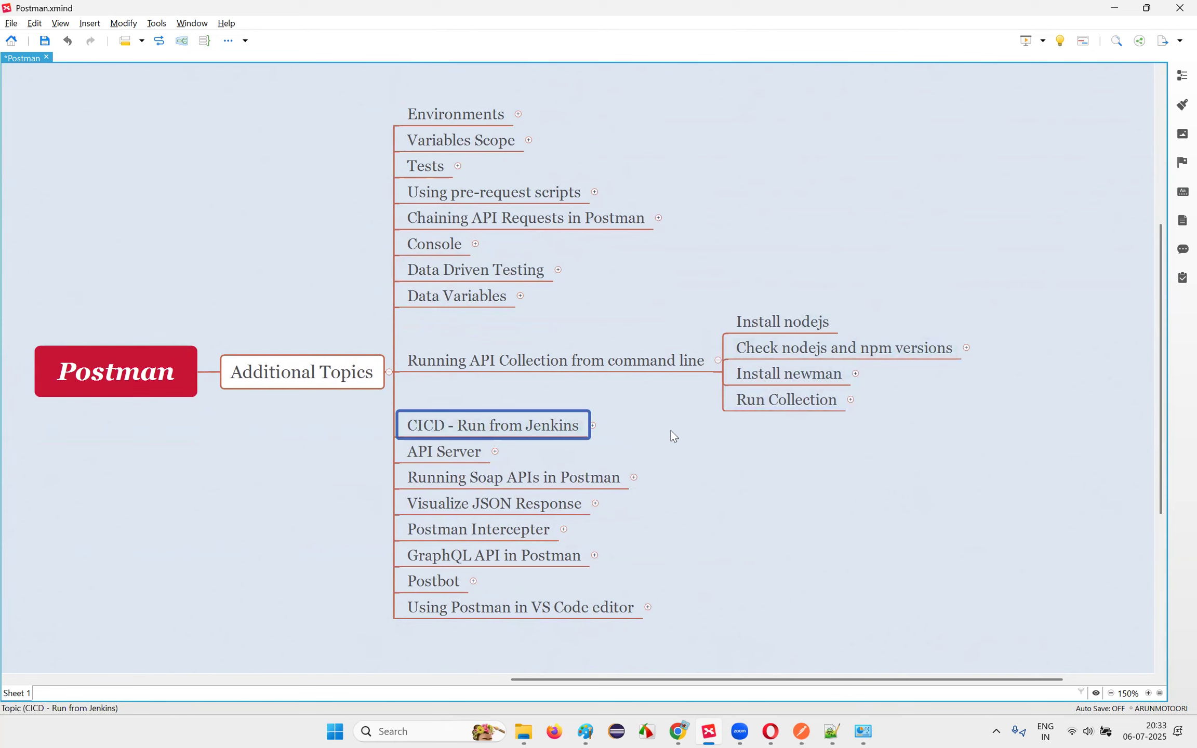
click(800, 322)
Step: Confirm Node.js is gone from the installed programs list and close that window
click(863, 731)
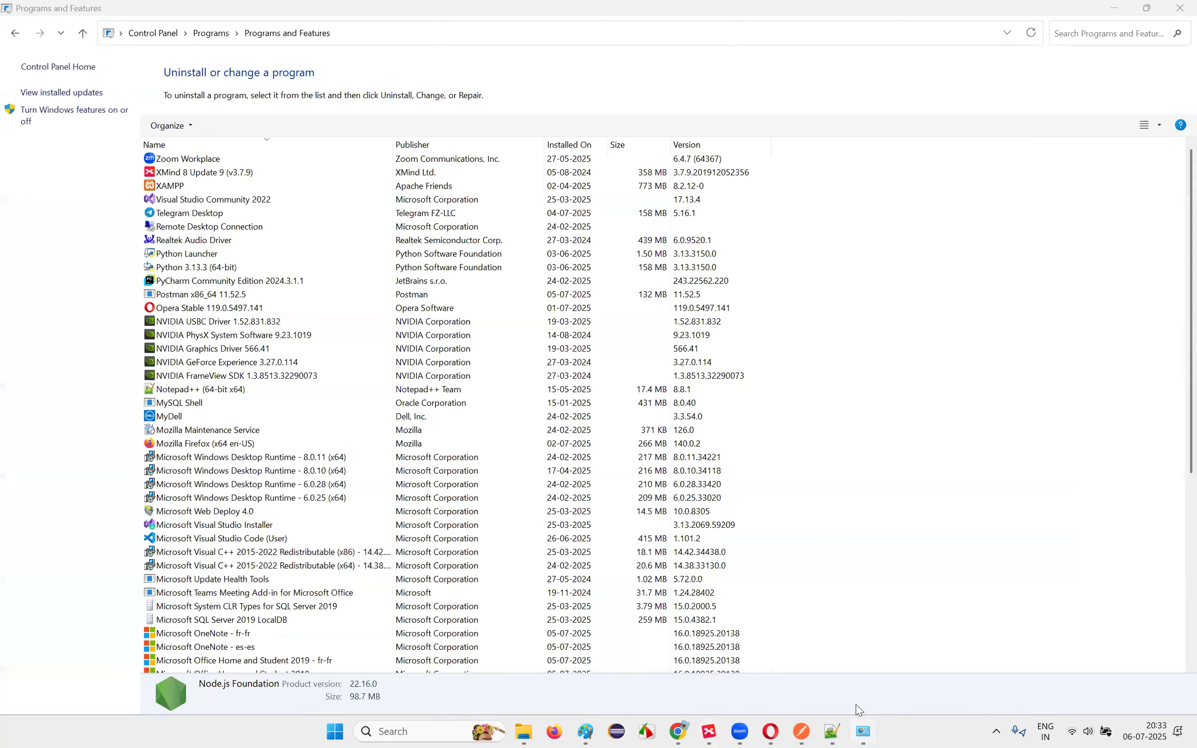
scroll(321, 436, down, 4)
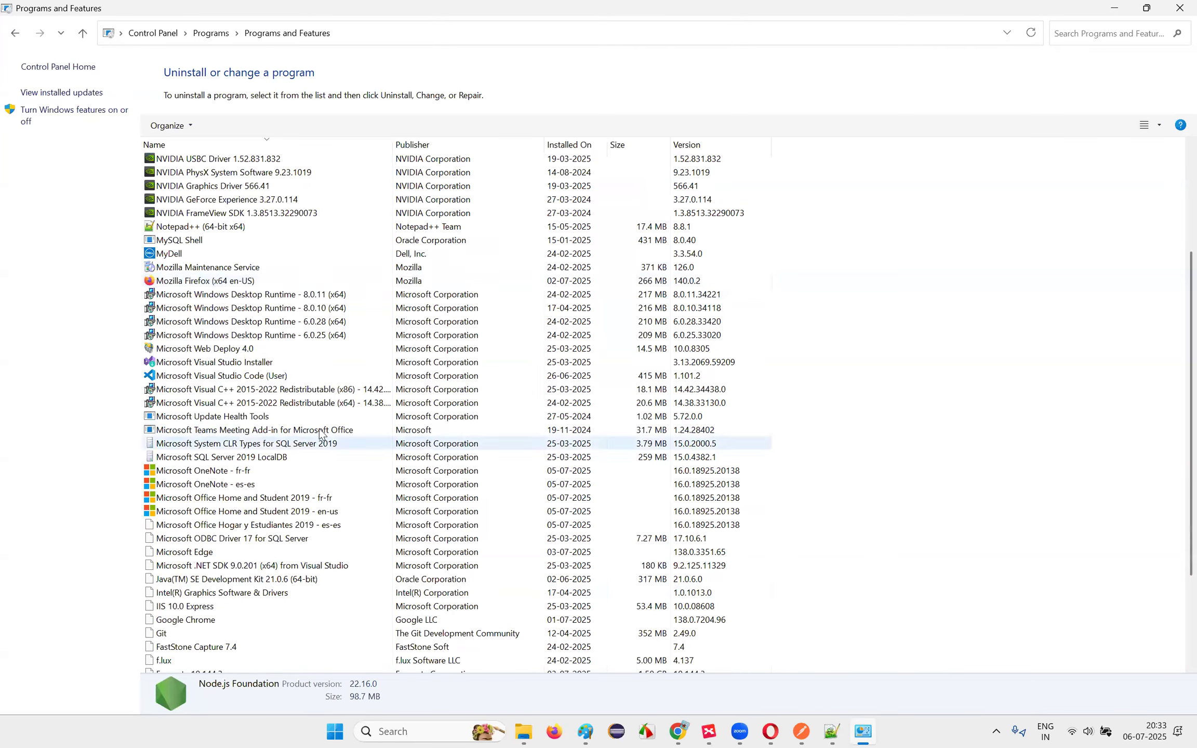
click(304, 418)
key(Page_Up)
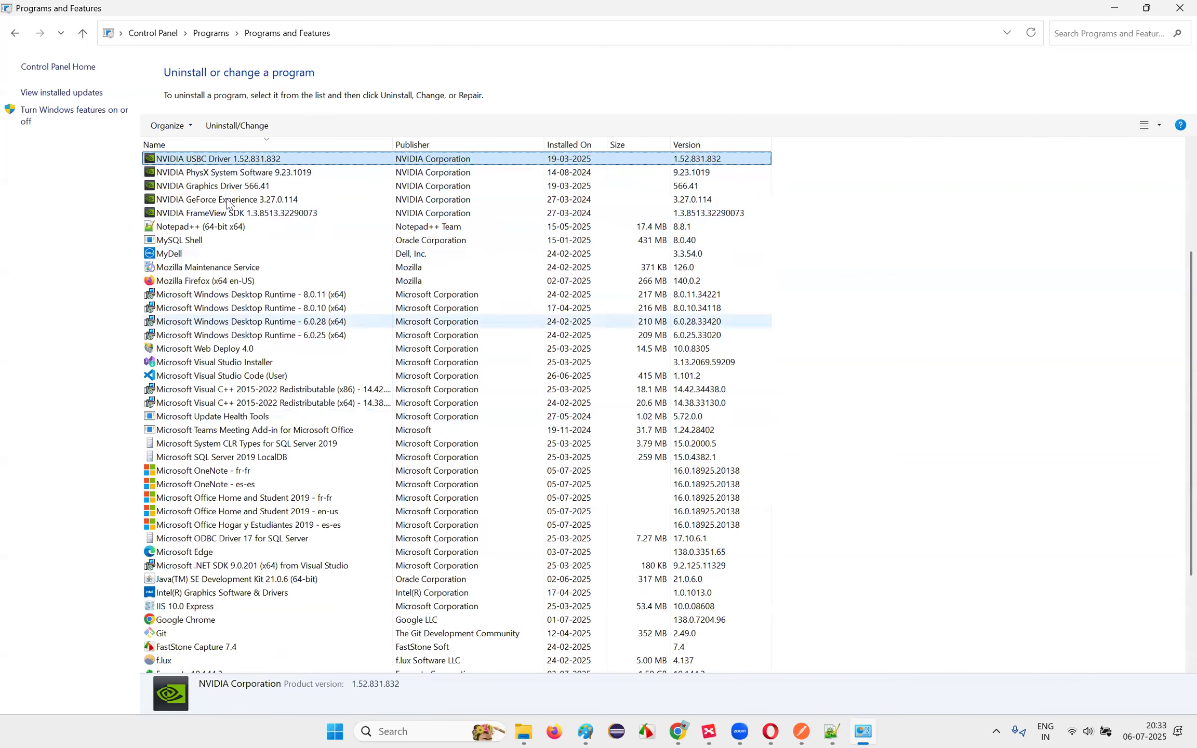
click(1179, 8)
Step: Browse C:\Program Files in File Explorer, jumping to the Notepad++ and NVIDIA folders
mouse_move(538, 730)
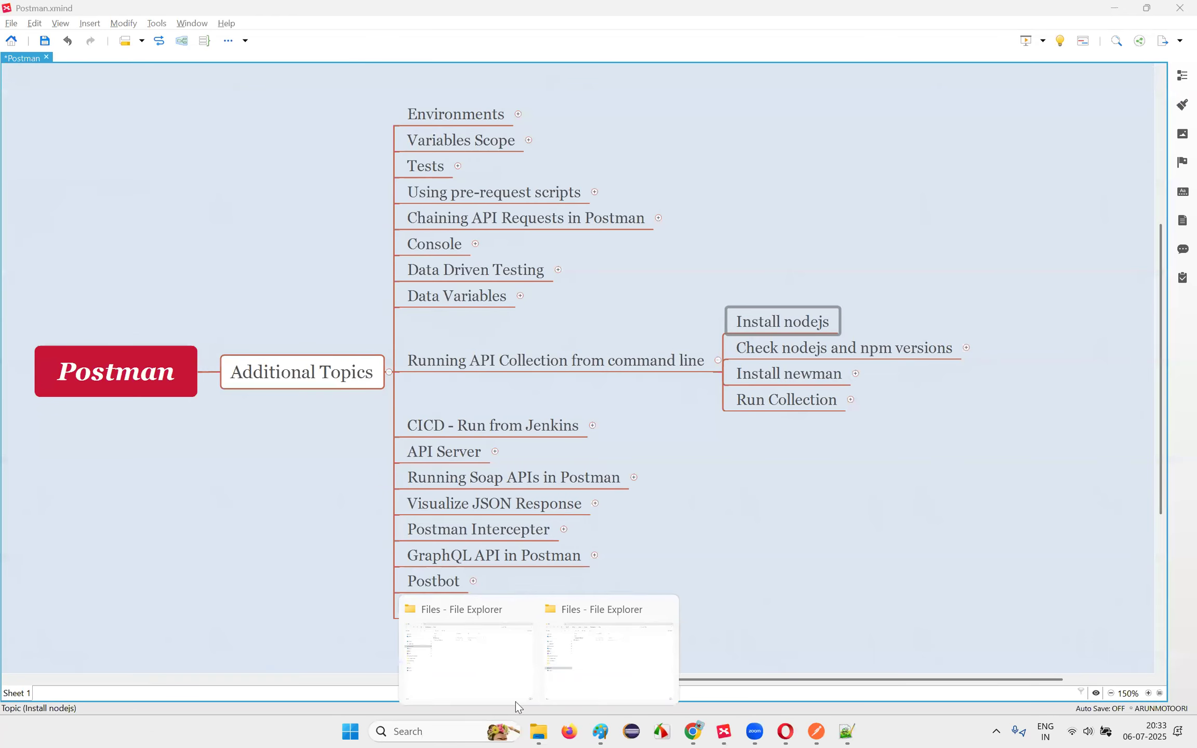
click(515, 650)
click(75, 421)
double_click(347, 133)
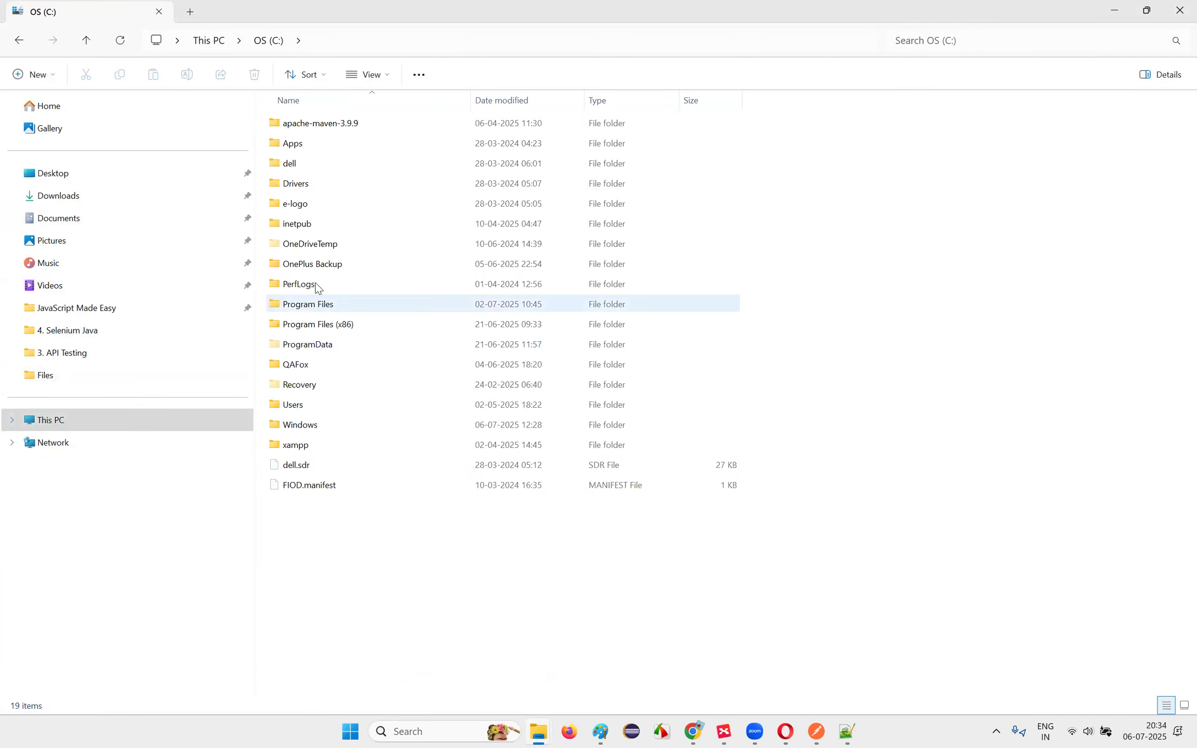
double_click(413, 305)
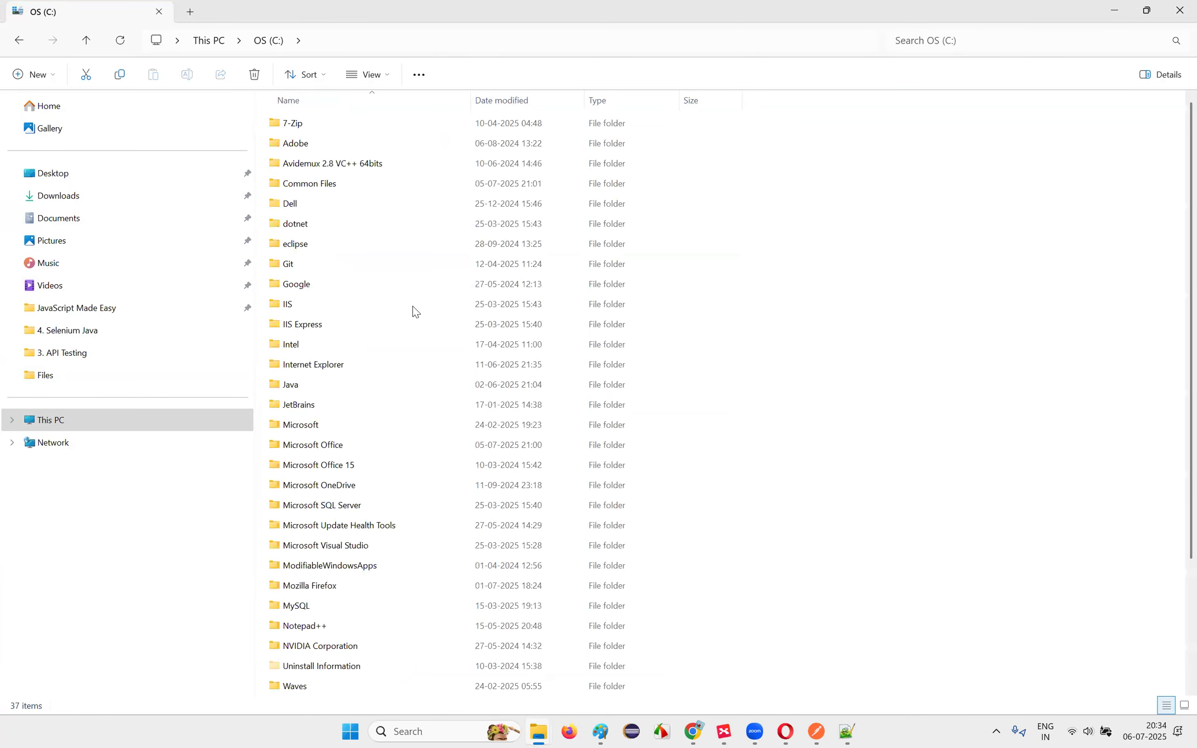
click(412, 306)
text(nv)
key(n)
key(n)
key(n)
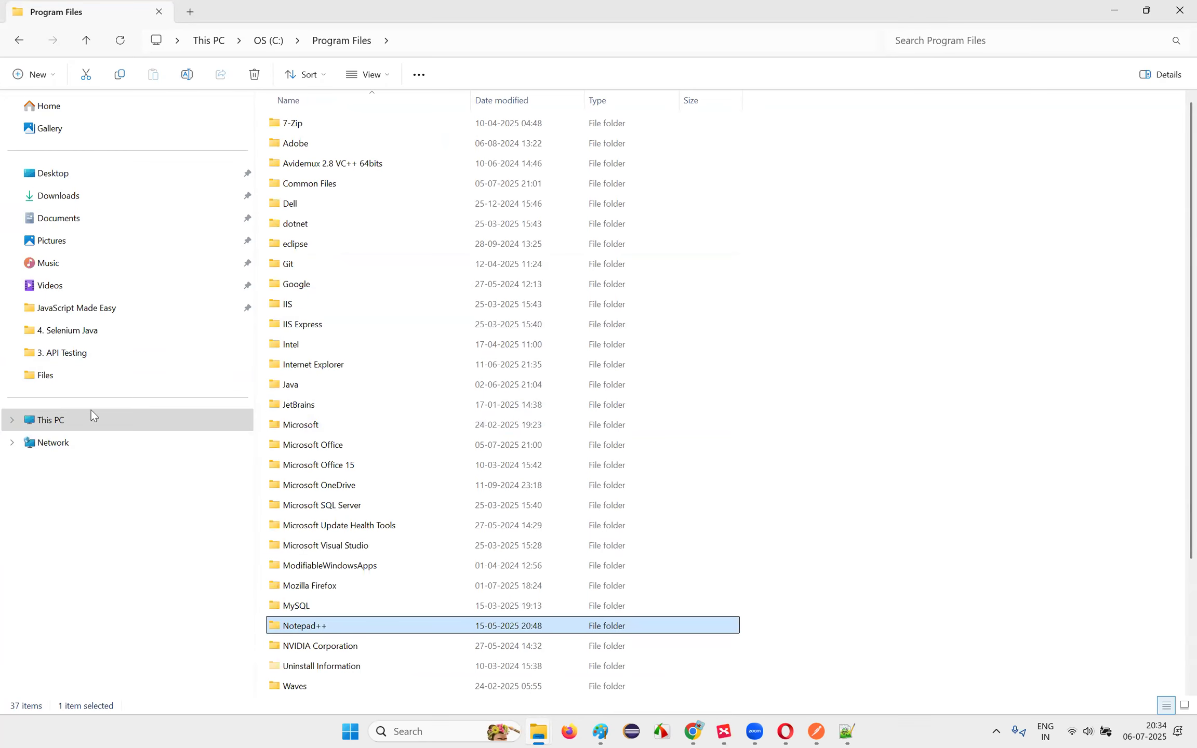
Step: Navigate to the user's AppData\Local folder and jump to folders starting with N
click(88, 425)
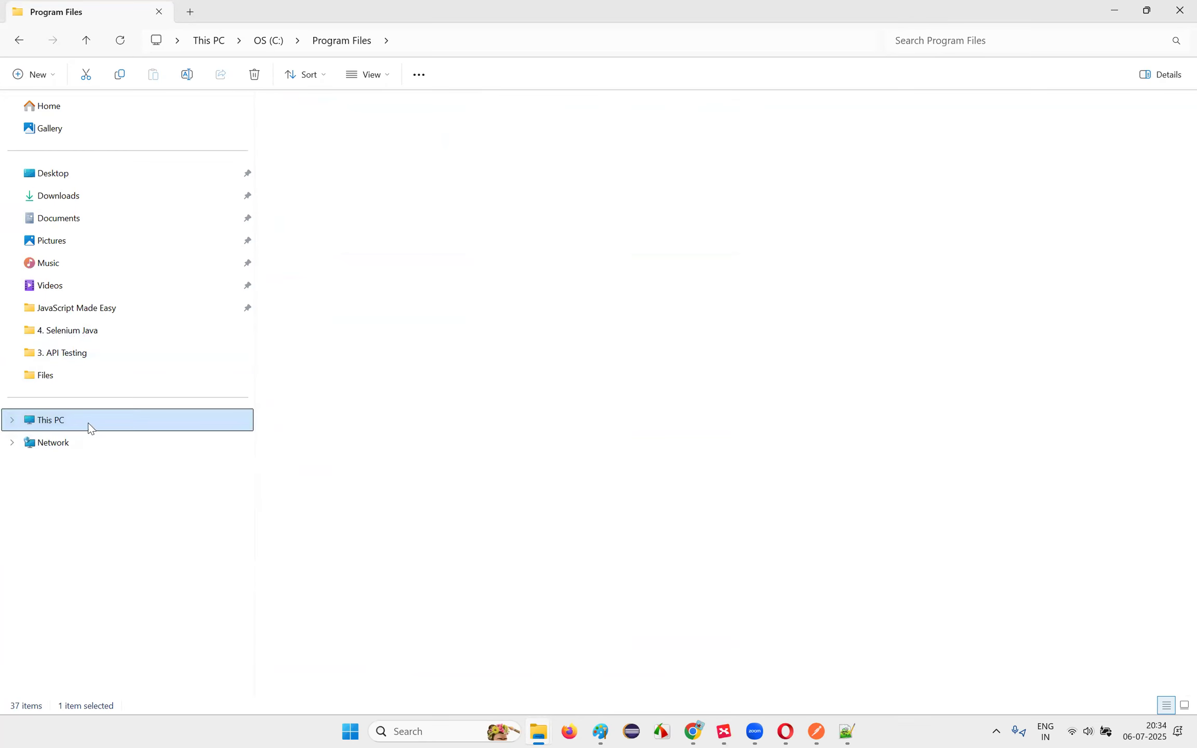
double_click(346, 129)
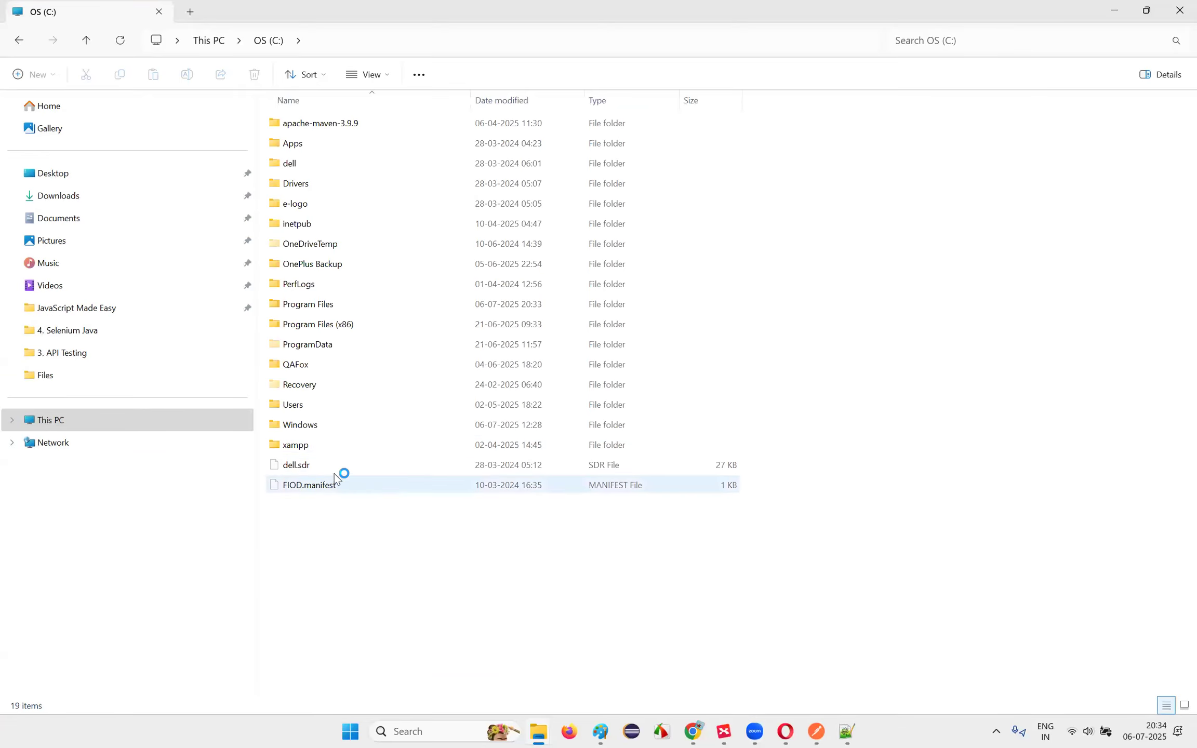
double_click(328, 405)
double_click(316, 129)
click(343, 264)
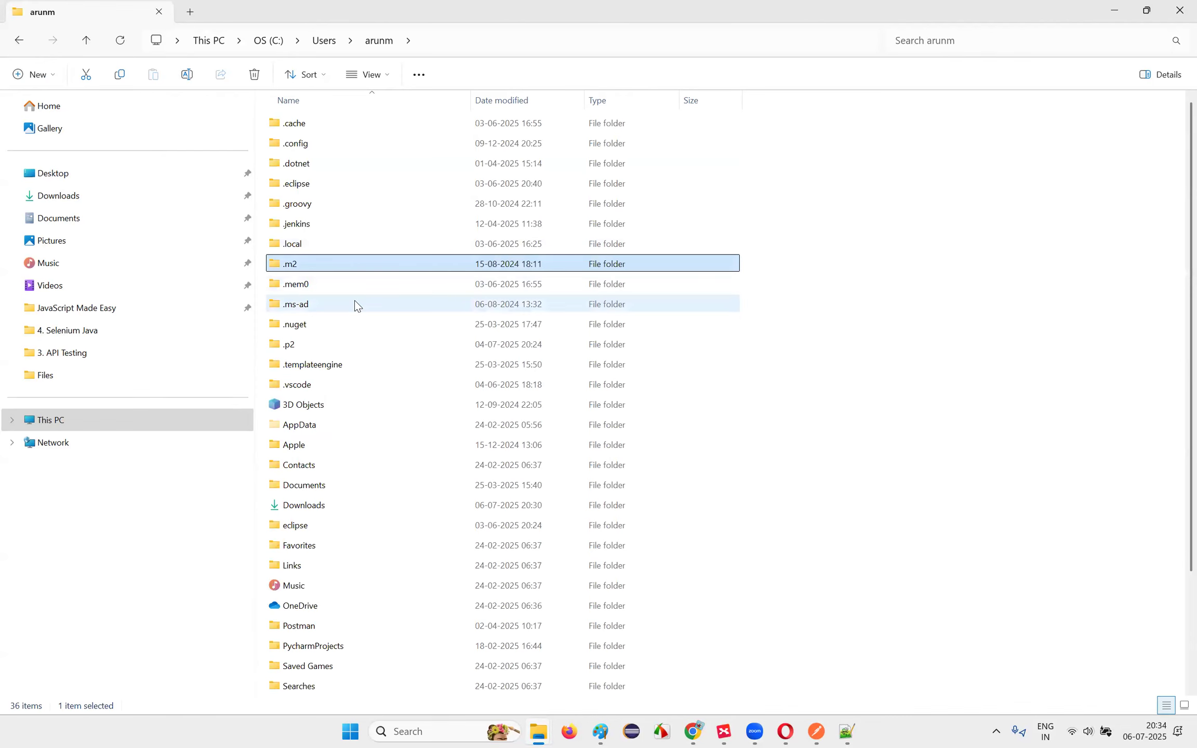
key(End)
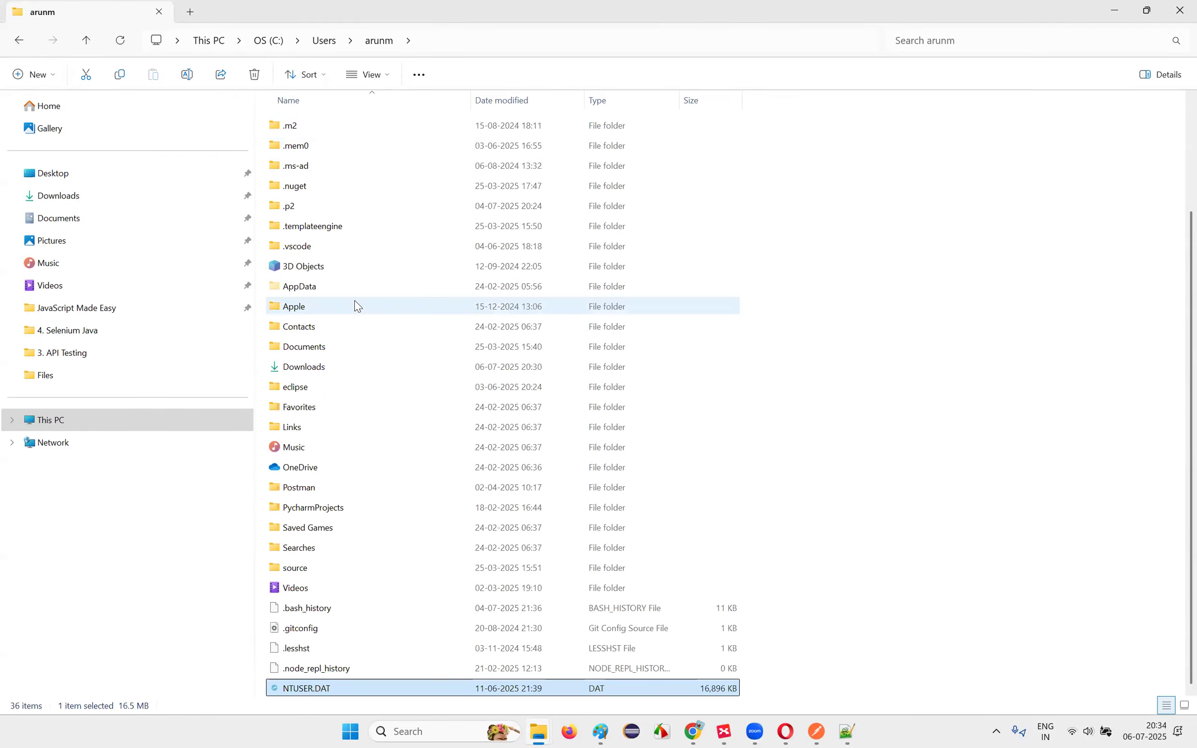
click(324, 284)
double_click(325, 287)
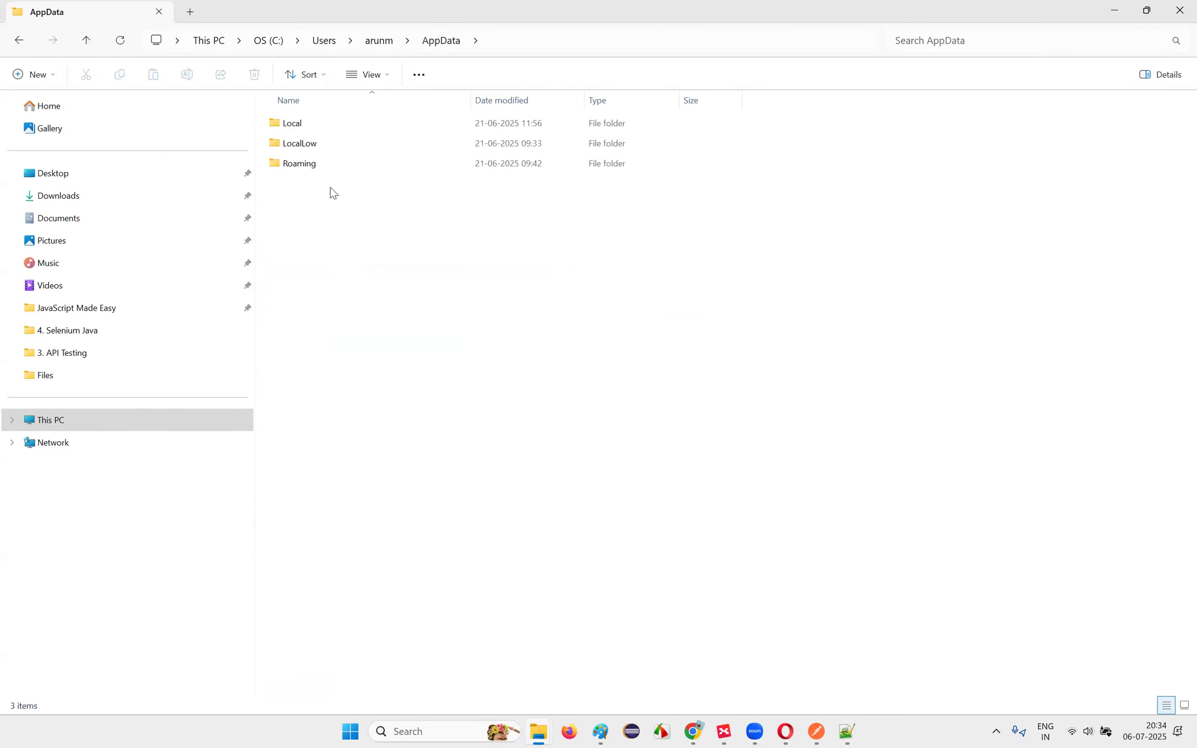
double_click(310, 125)
click(332, 304)
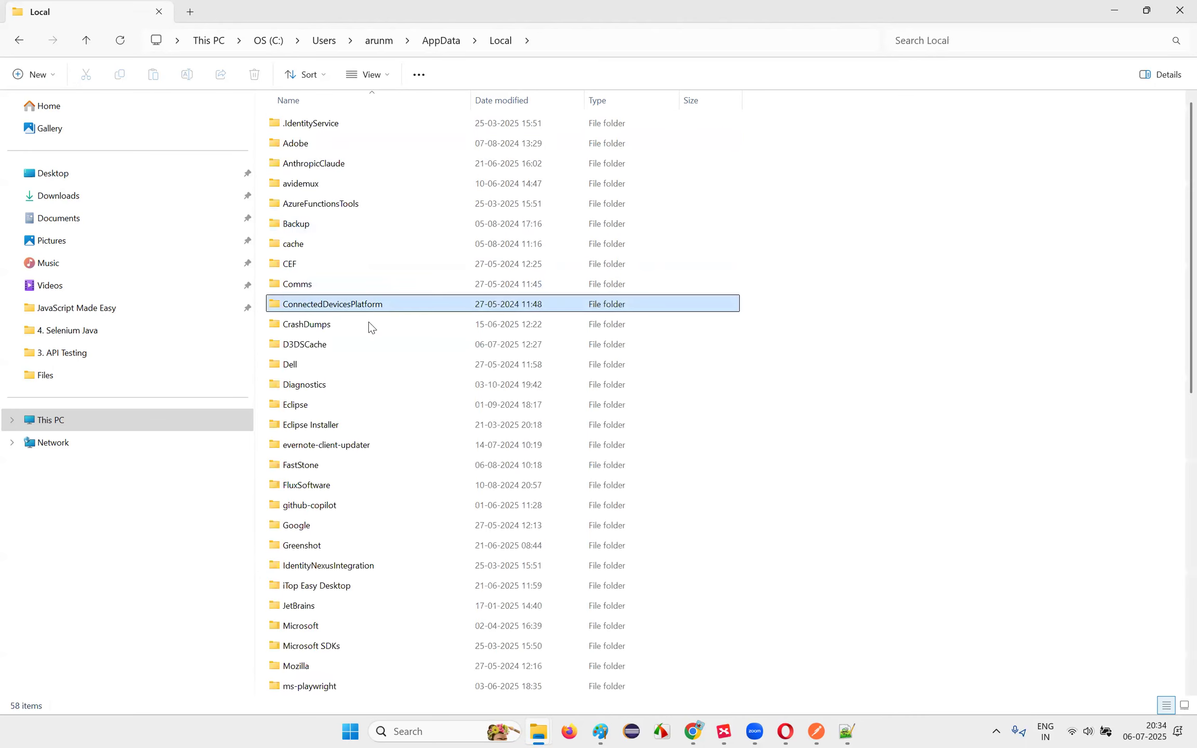
key(n)
key(n)
key(n)
key(n)
key(n)
key(n)
key(n)
key(n)
key(n)
key(n)
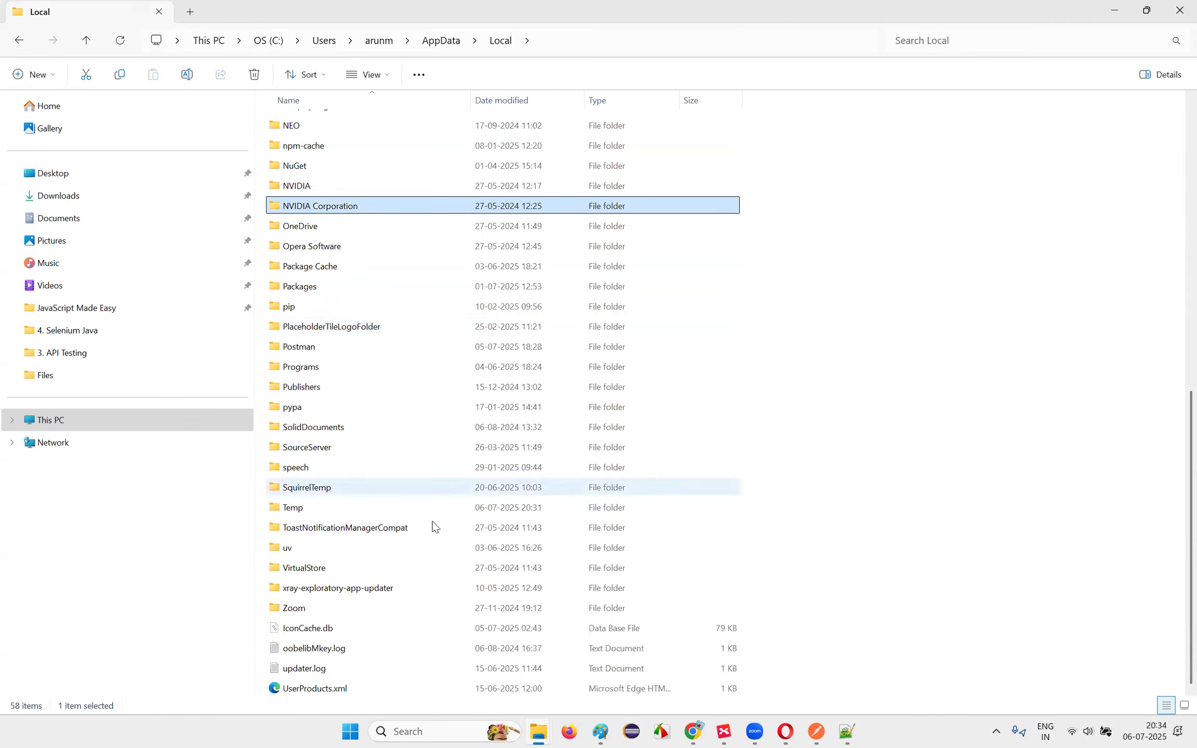
Step: Switch back to the mind map and reselect the Install nodejs topic
key(alt+Tab)
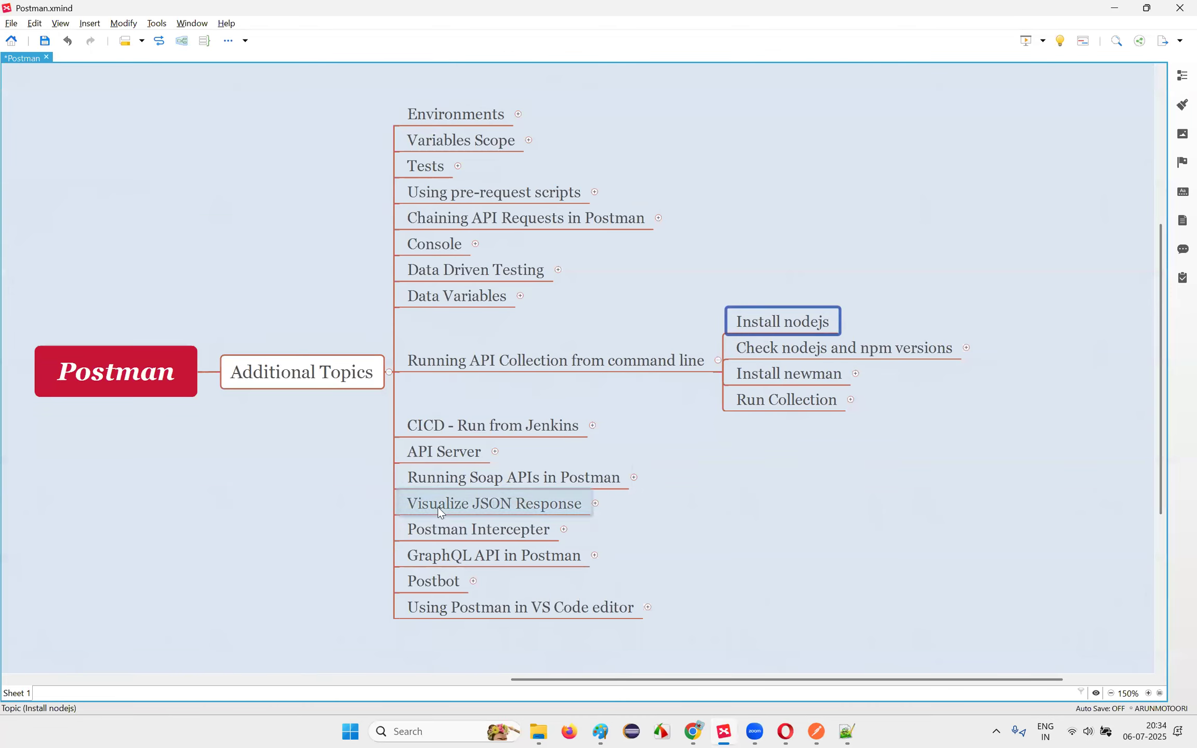
key(Down)
key(Up)
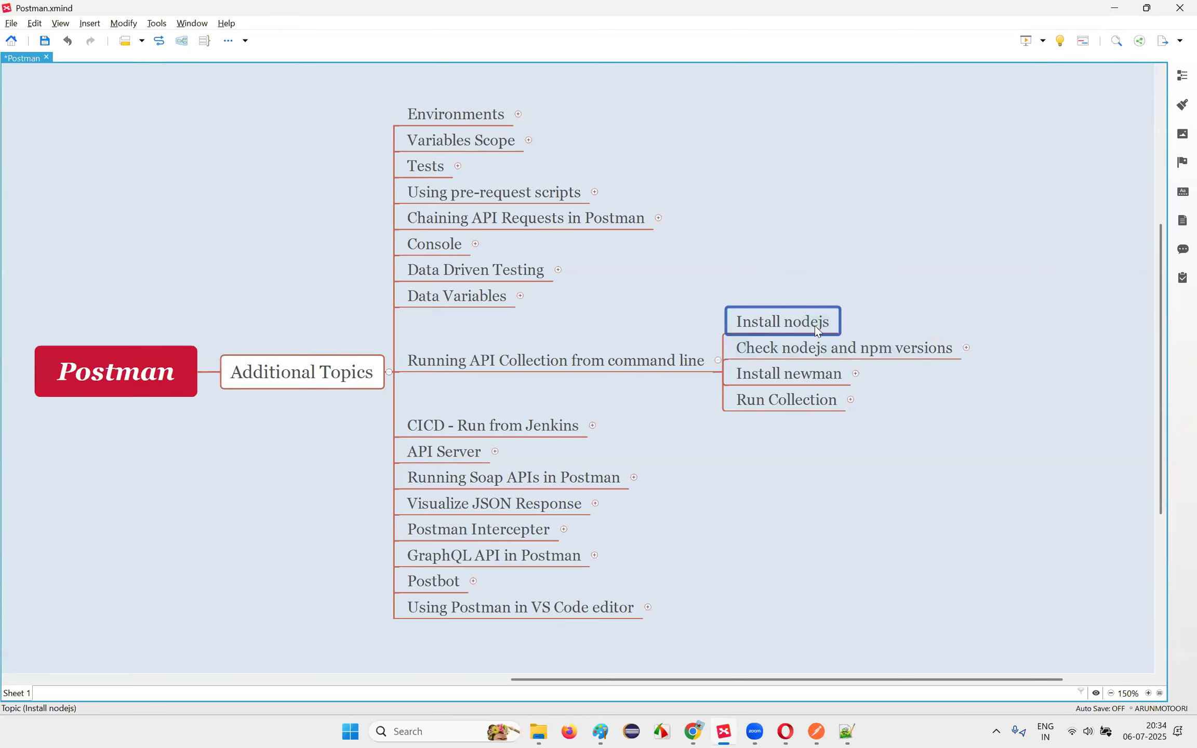
mouse_move(696, 733)
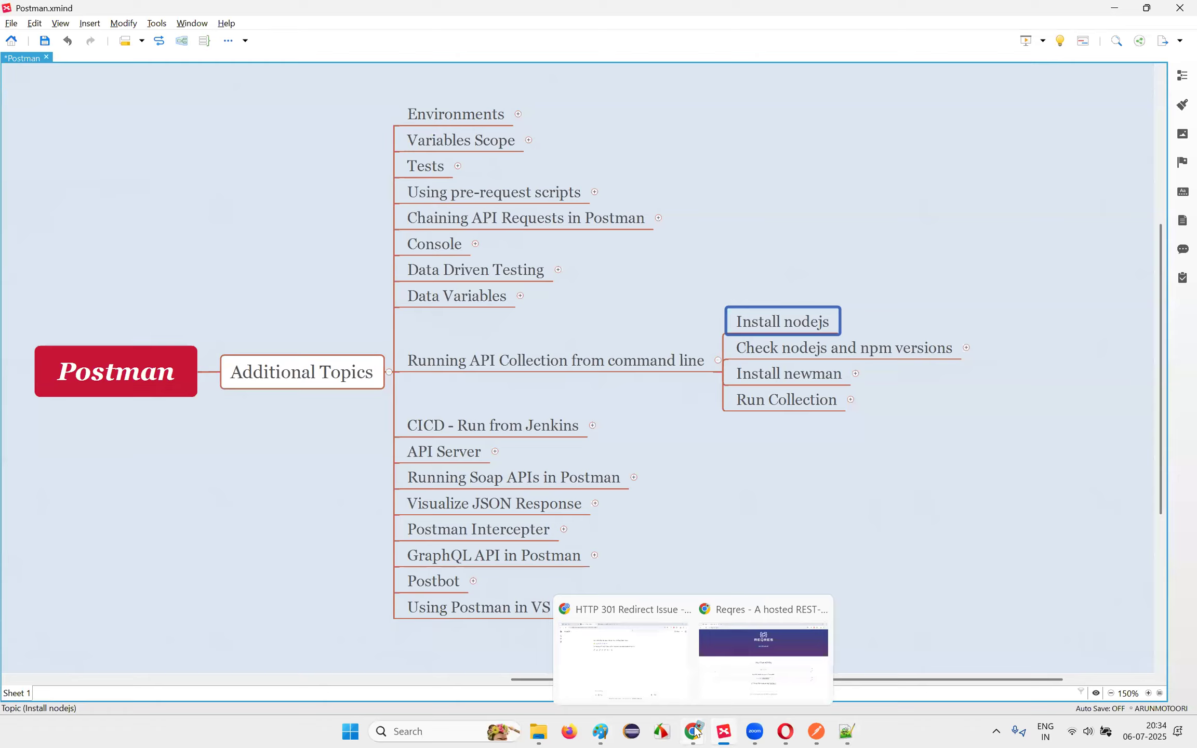
click(641, 672)
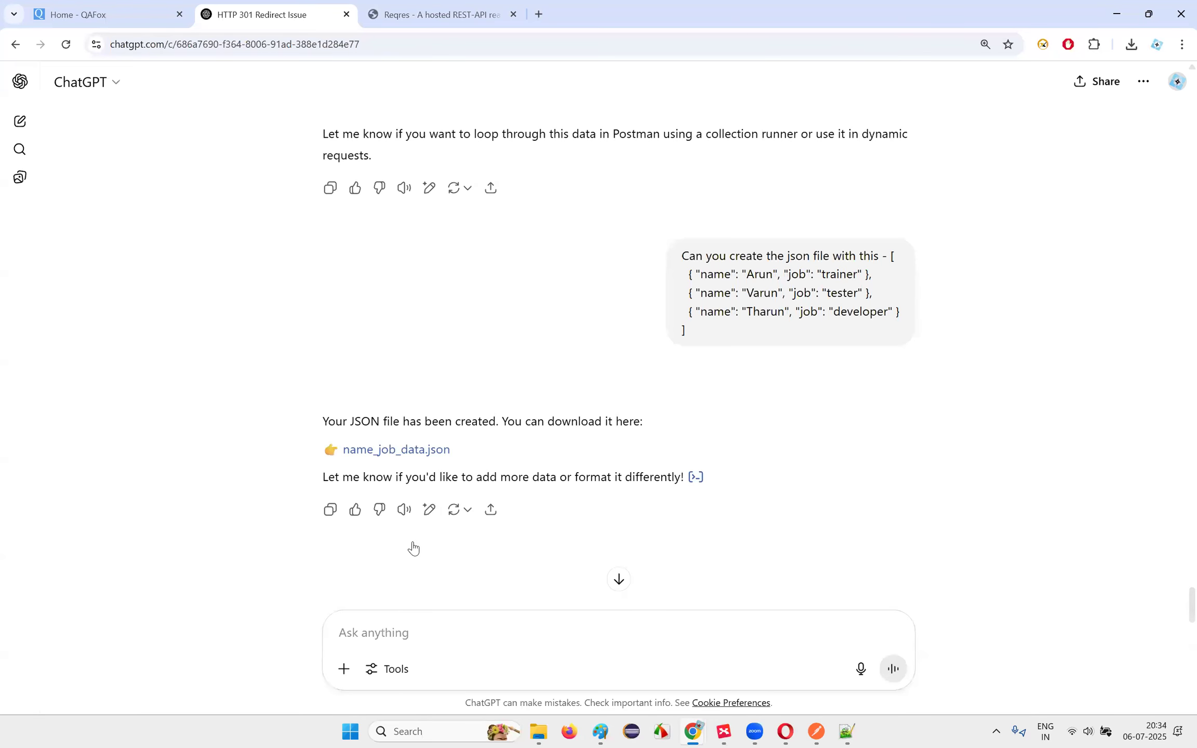
text(Download nodejs)
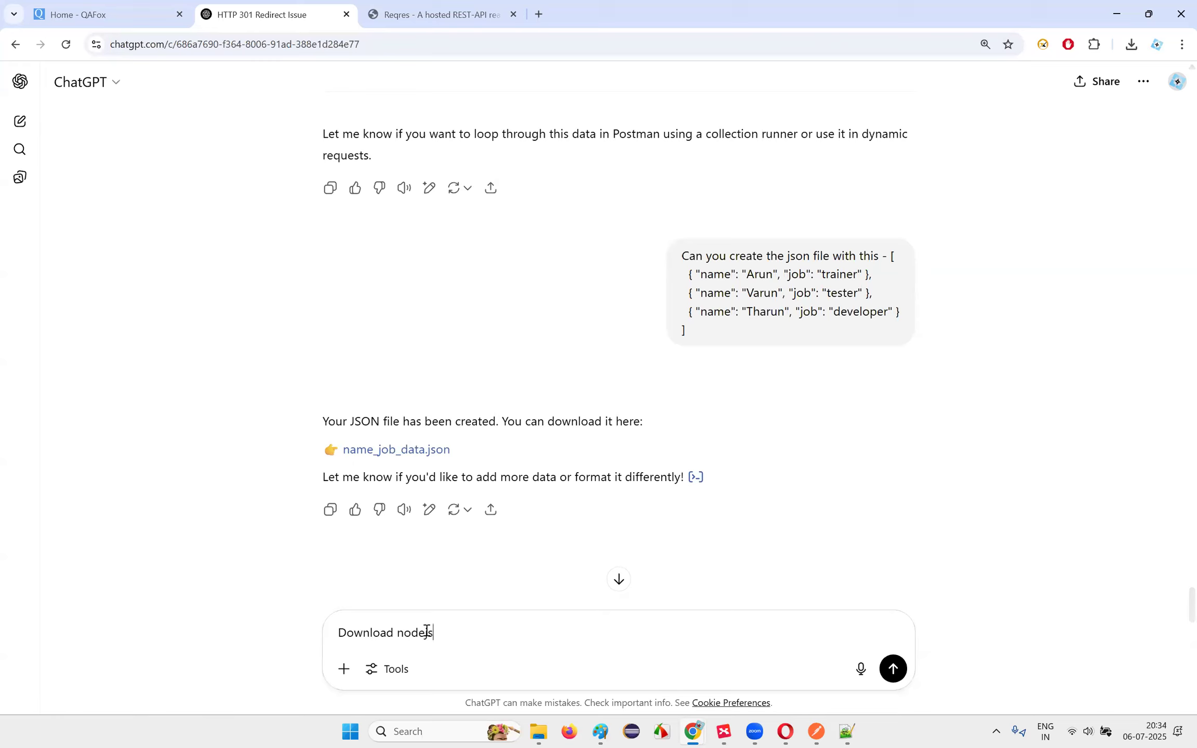
key(Return)
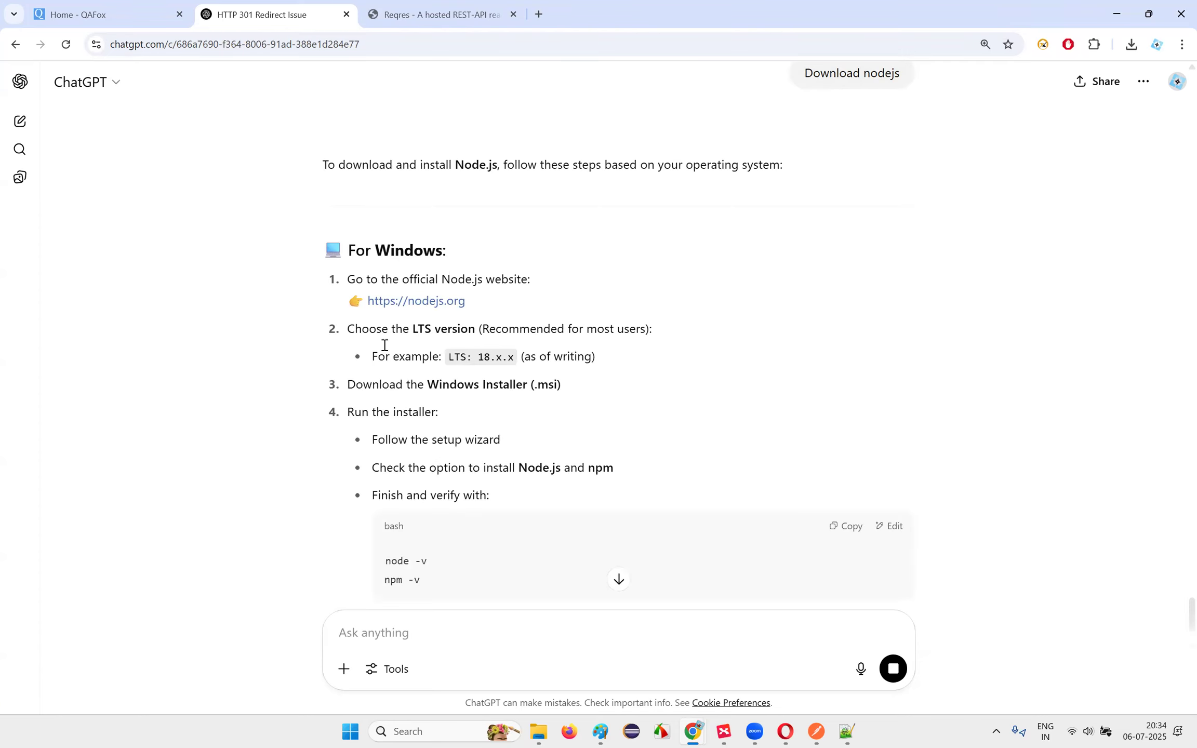
click(426, 306)
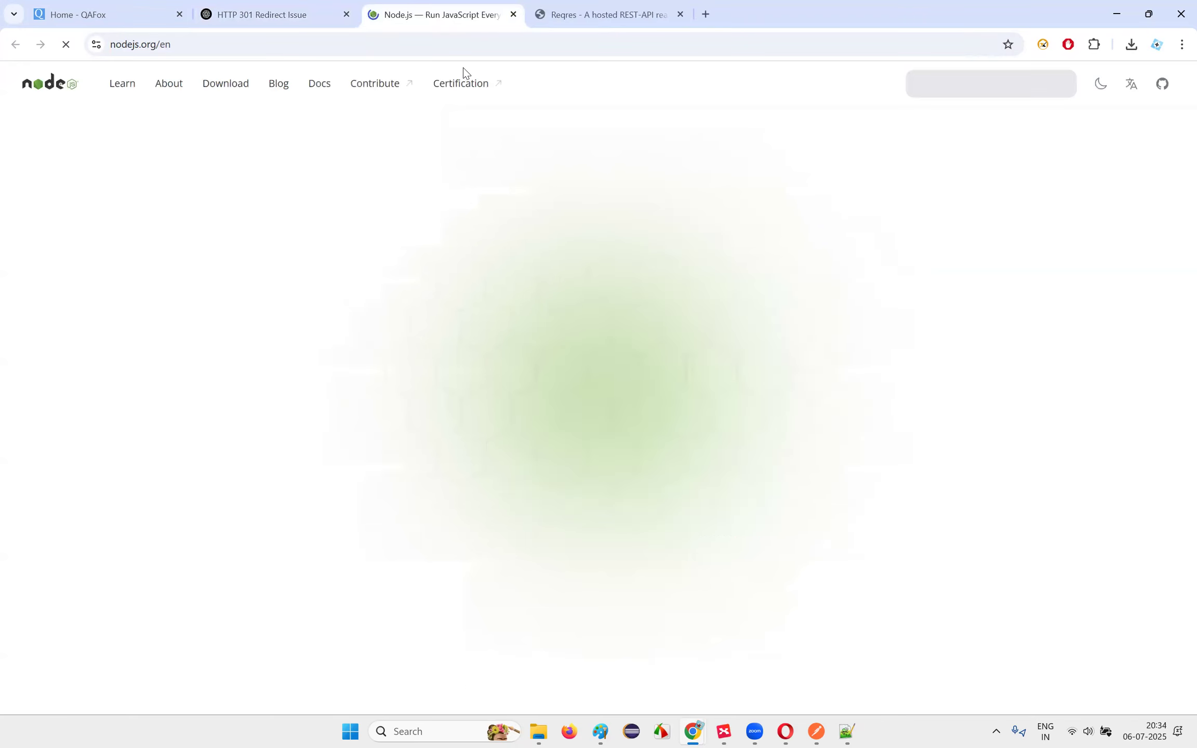
Step: Download the Node.js v22.17.0 Windows Installer (.msi) from the Node.js download page
click(287, 460)
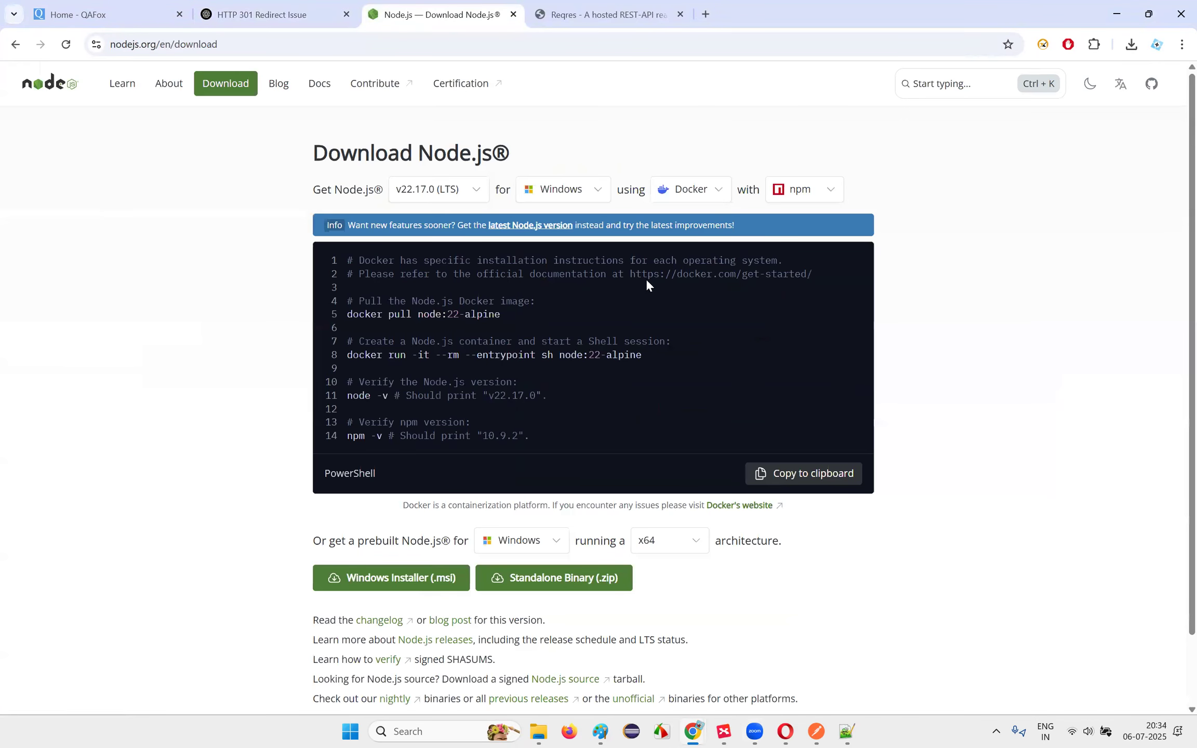
scroll(577, 321, down, 1)
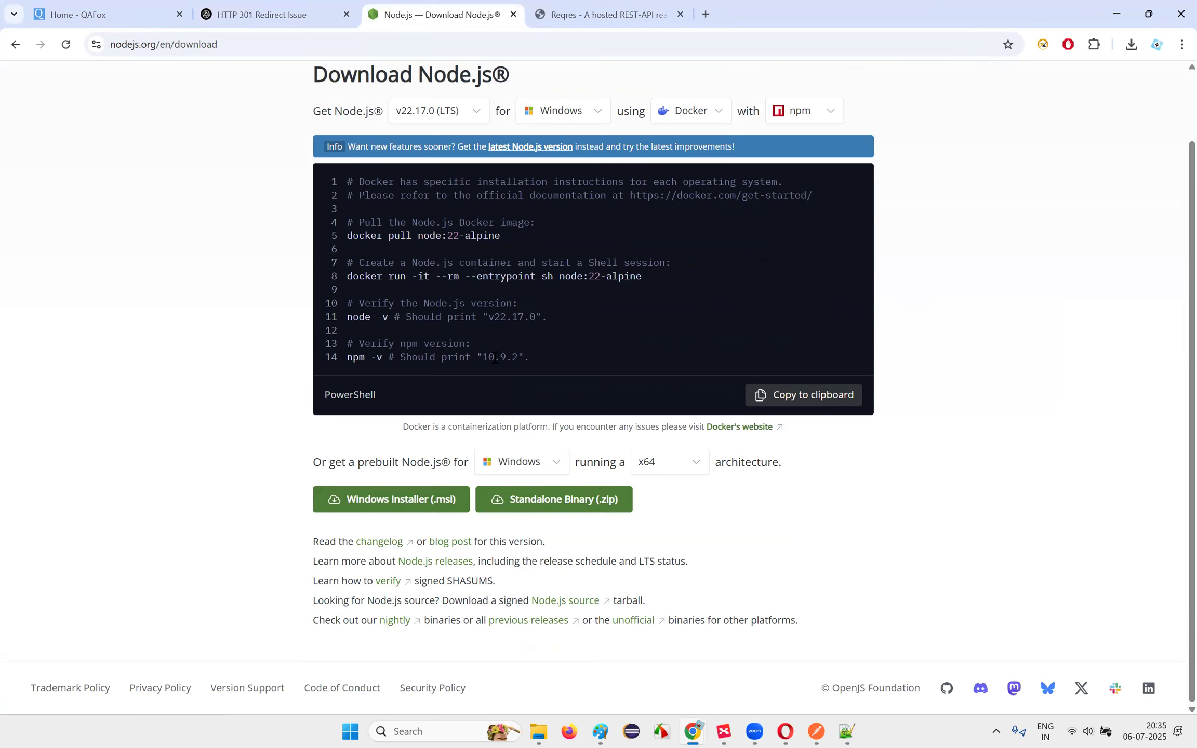
click(370, 515)
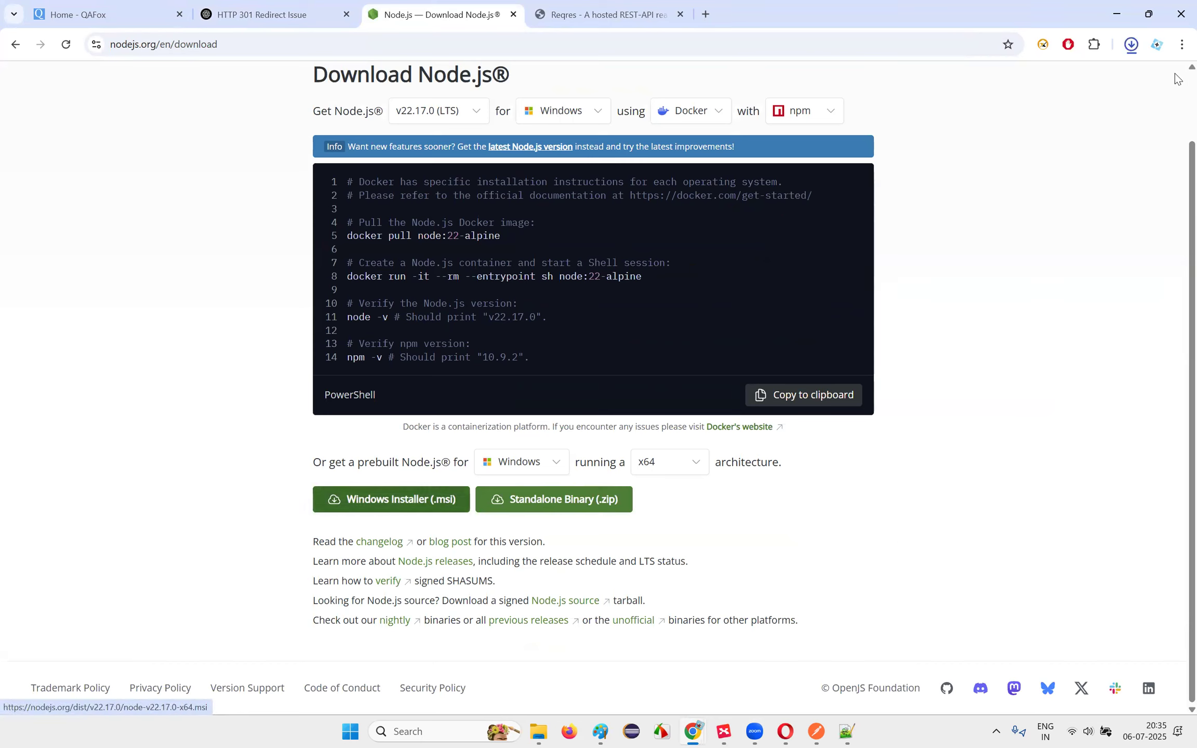
Step: Launch node-v22.17.0-x64.msi from the Downloads folder to start the Node.js Setup Wizard
click(1133, 45)
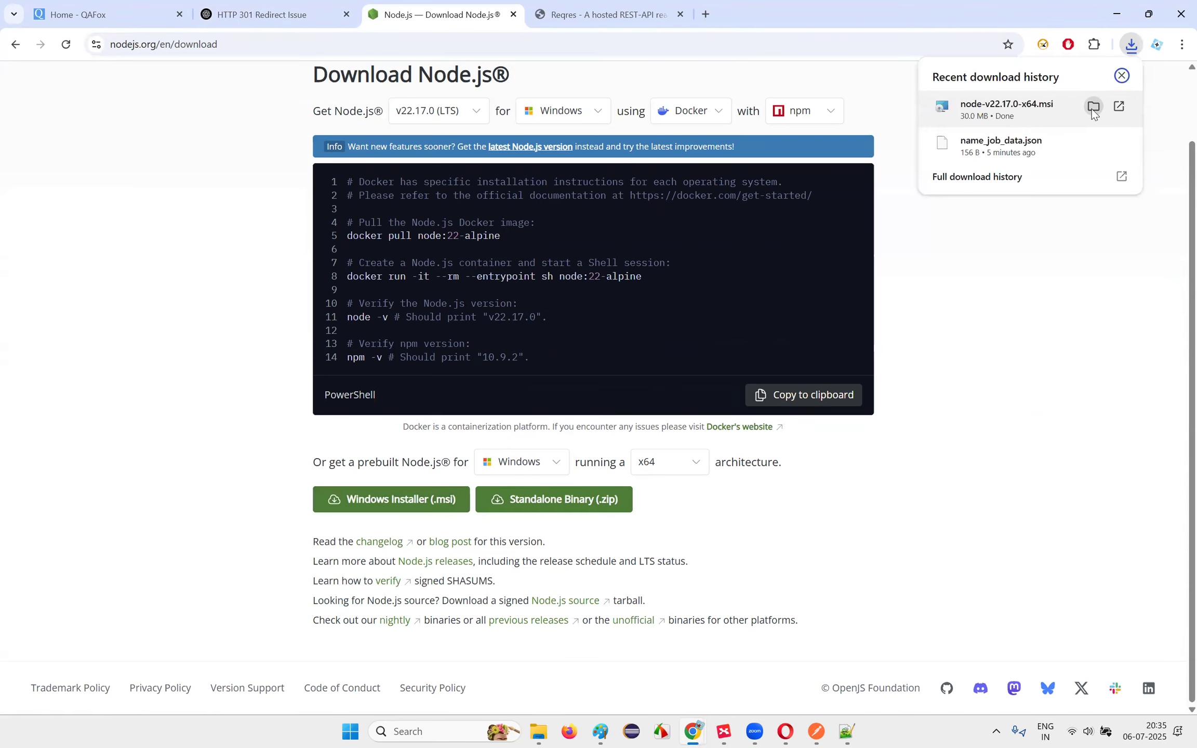
click(1094, 107)
double_click(291, 182)
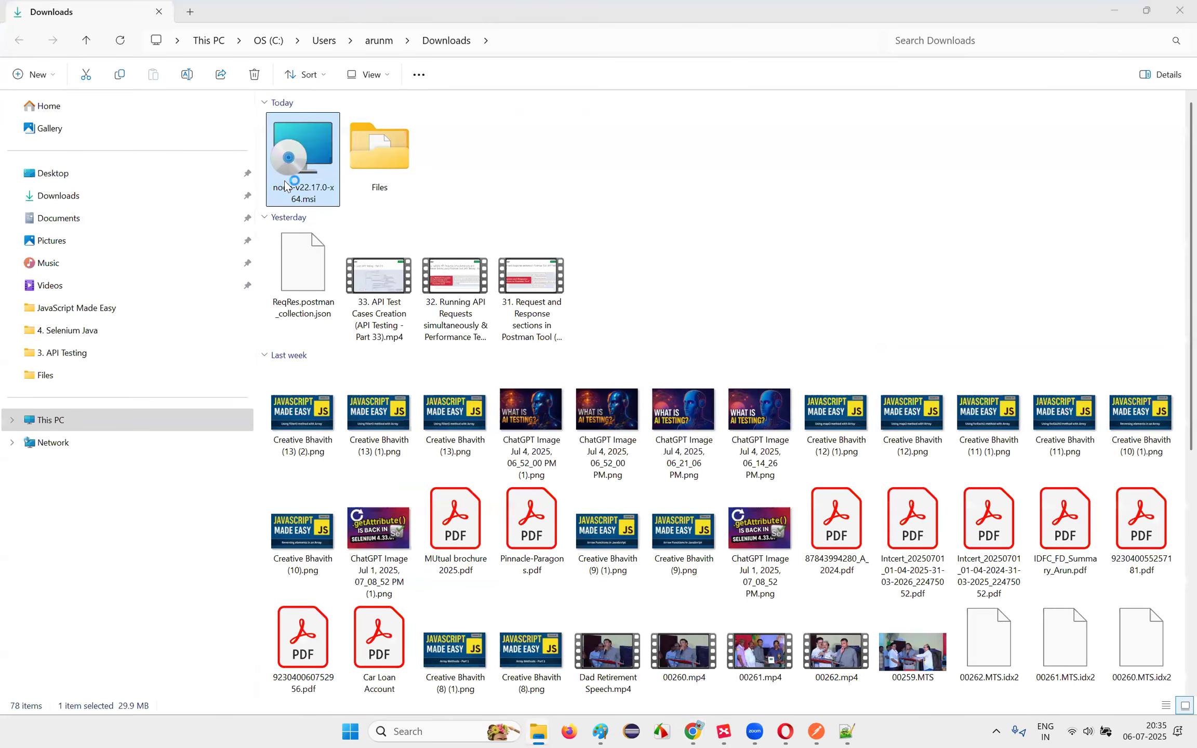
click(1125, 17)
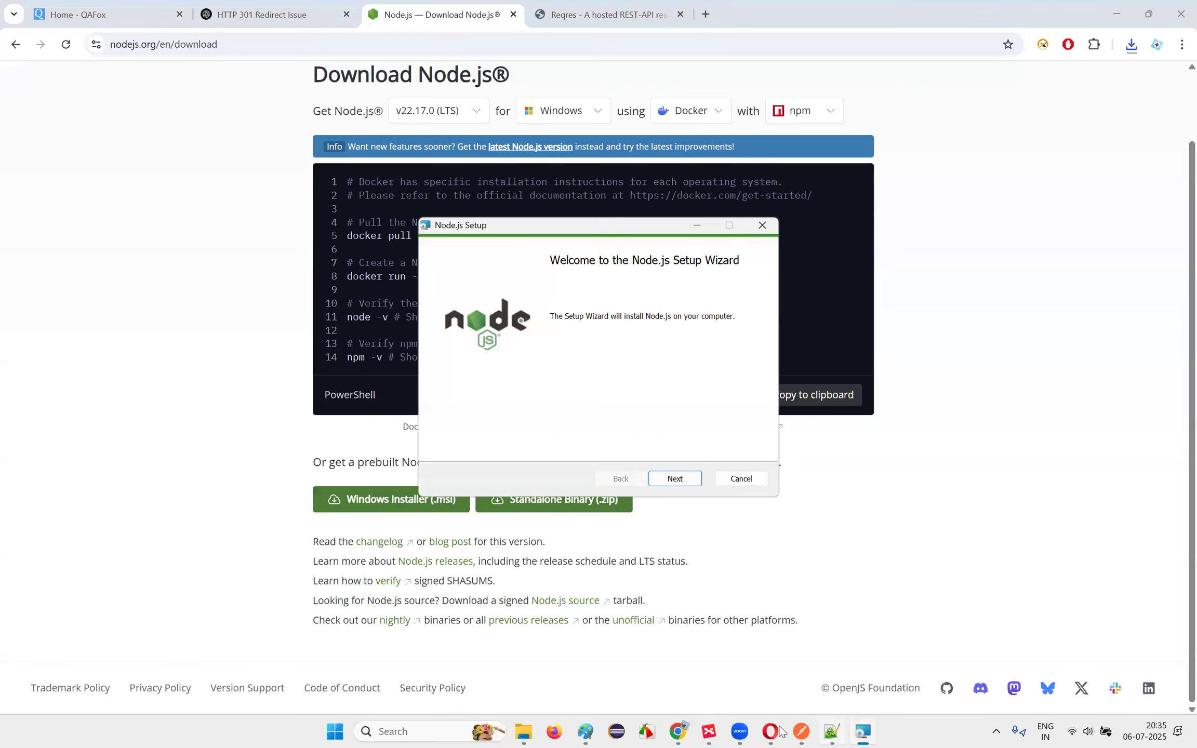
Step: Accept the licence and install Node.js v22.17.0 with the default folder, features and native-module settings
click(675, 478)
click(442, 443)
click(673, 481)
click(673, 478)
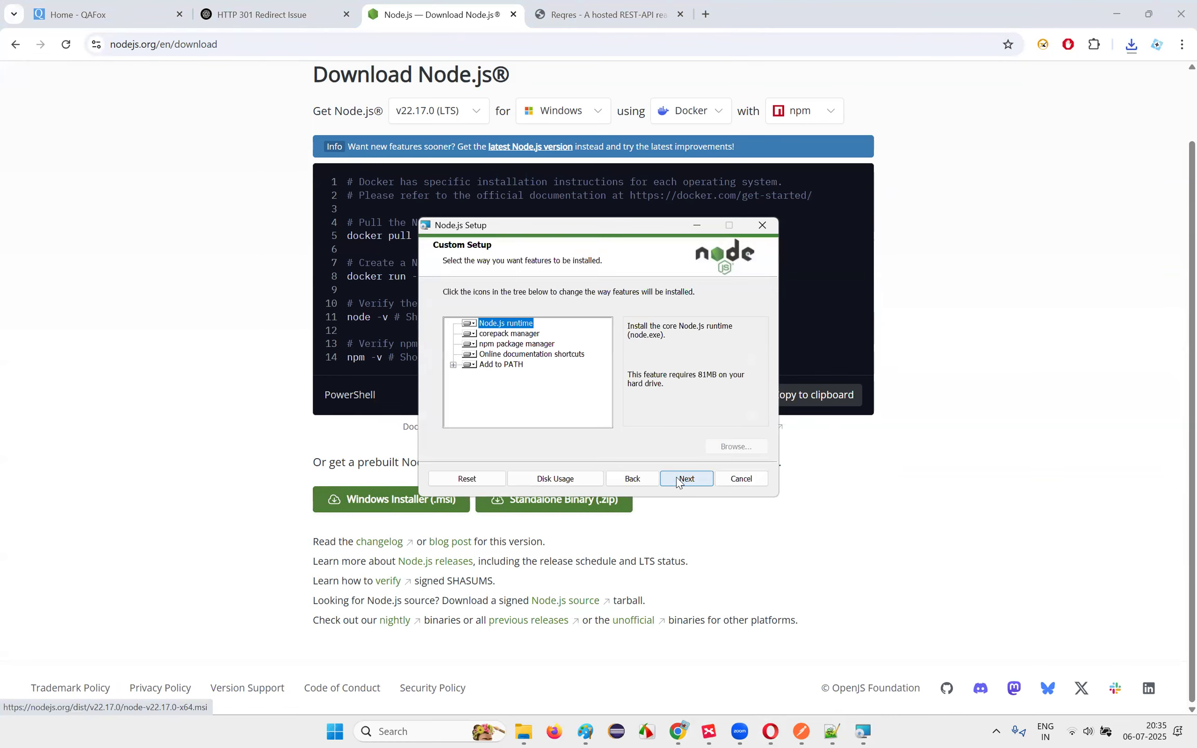
click(676, 480)
click(677, 479)
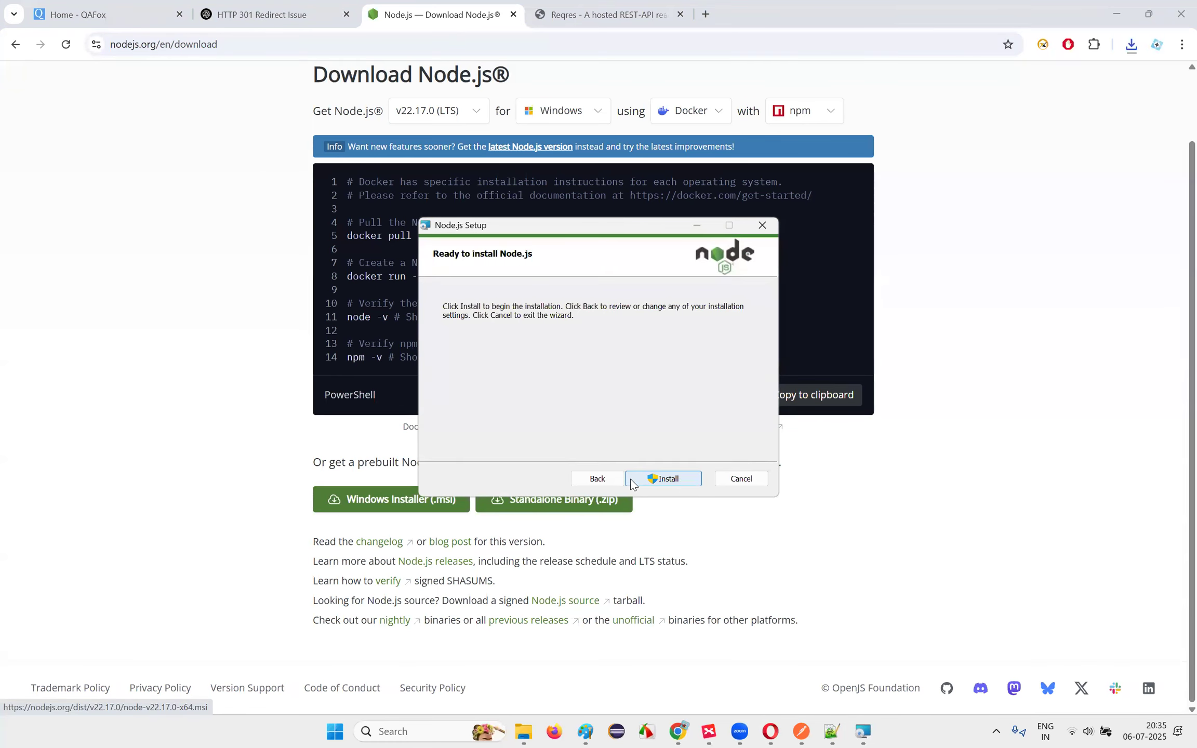
click(678, 479)
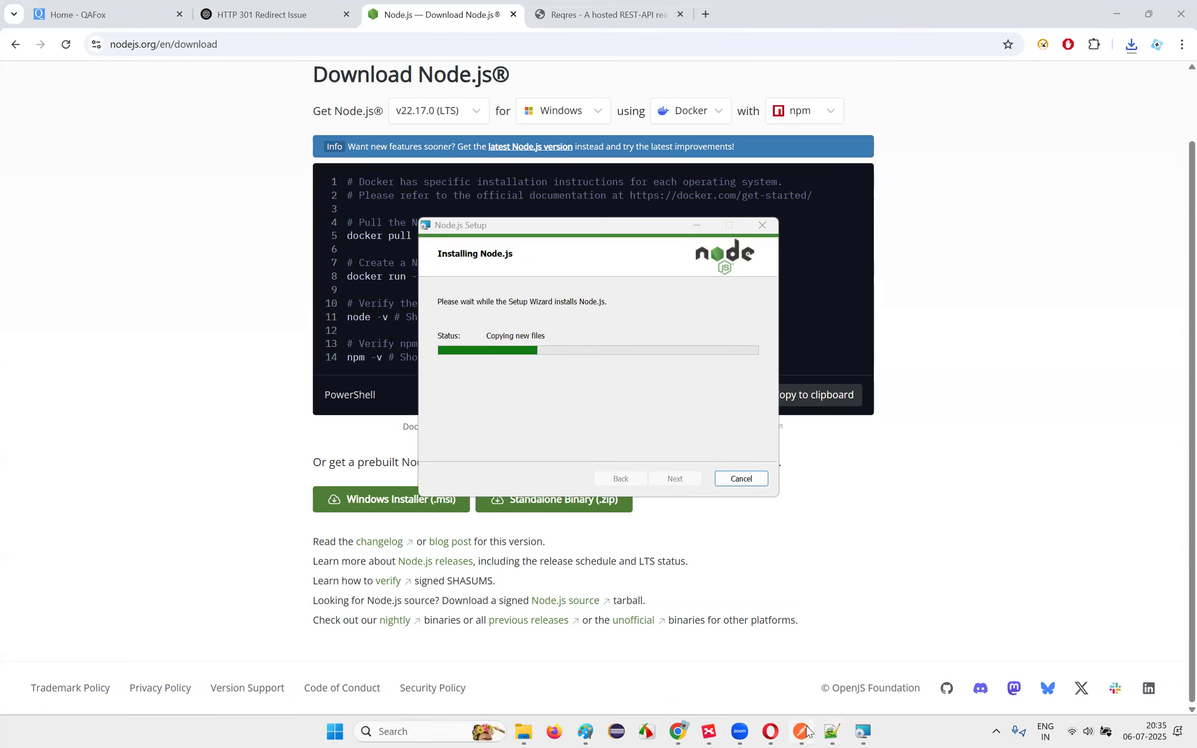
mouse_move(808, 731)
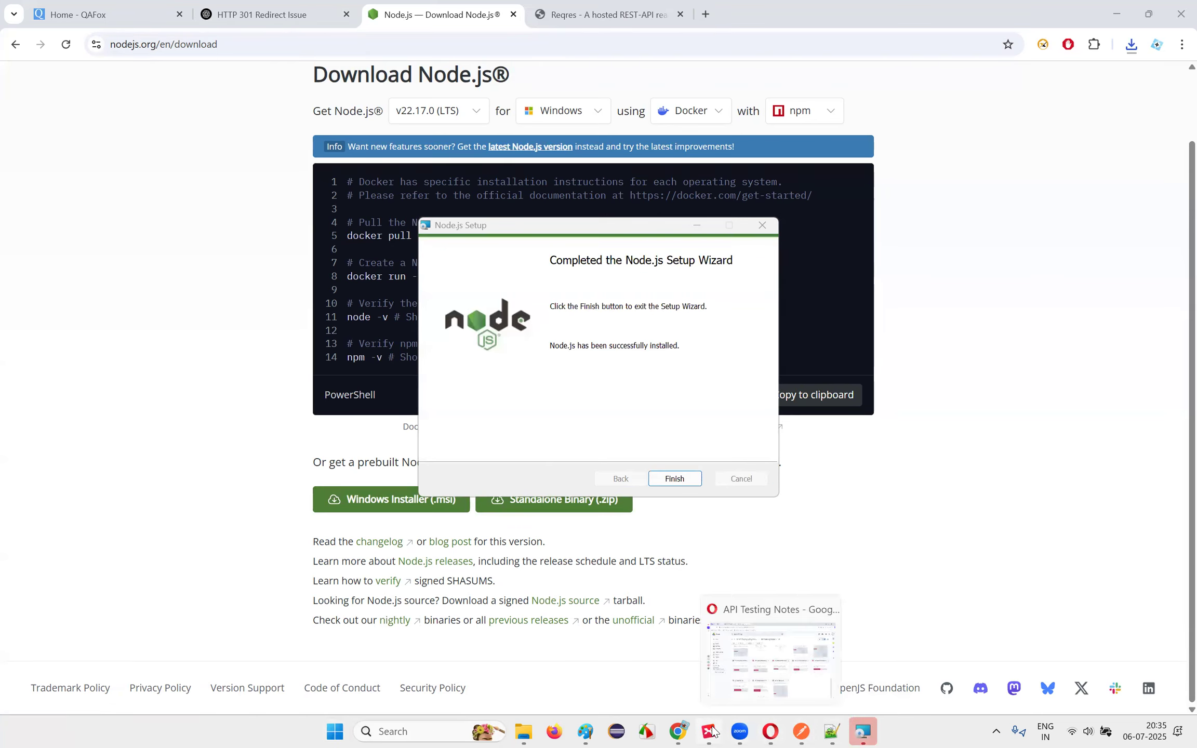
click(675, 479)
mouse_move(696, 731)
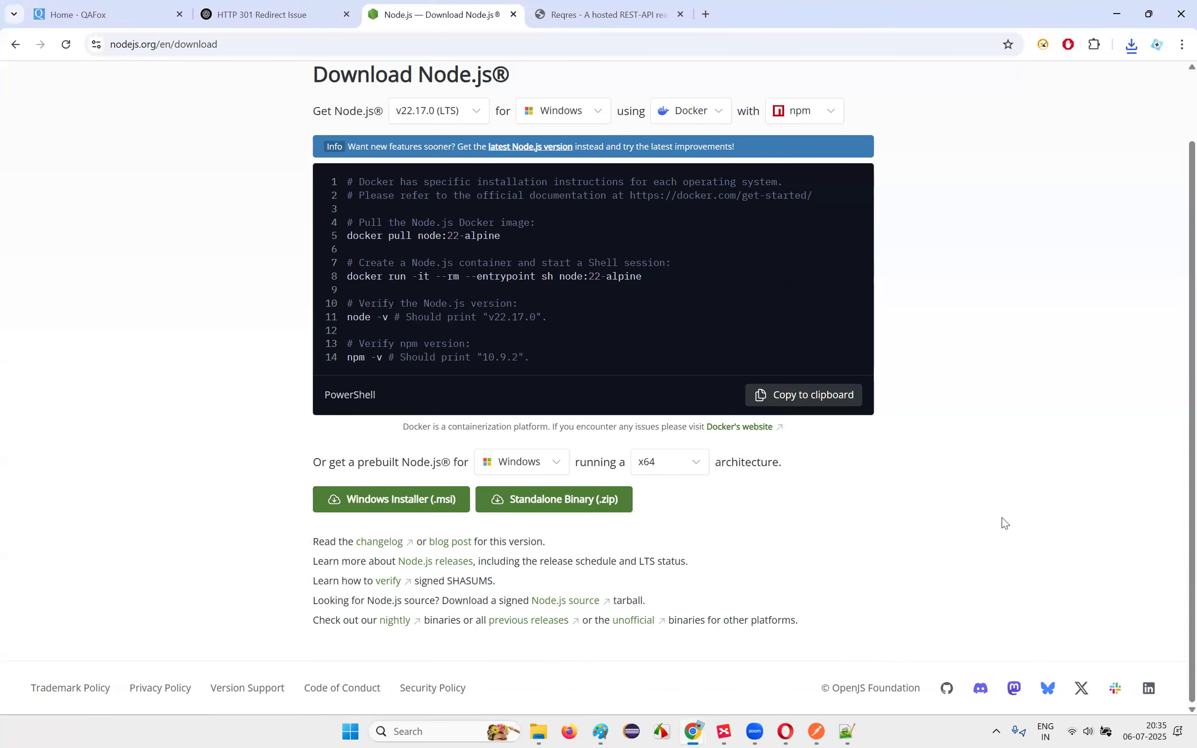
Step: Walk through the Install nodejs, Check nodejs and npm versions, Install newman and Run Collection topics
click(724, 731)
click(879, 358)
click(810, 377)
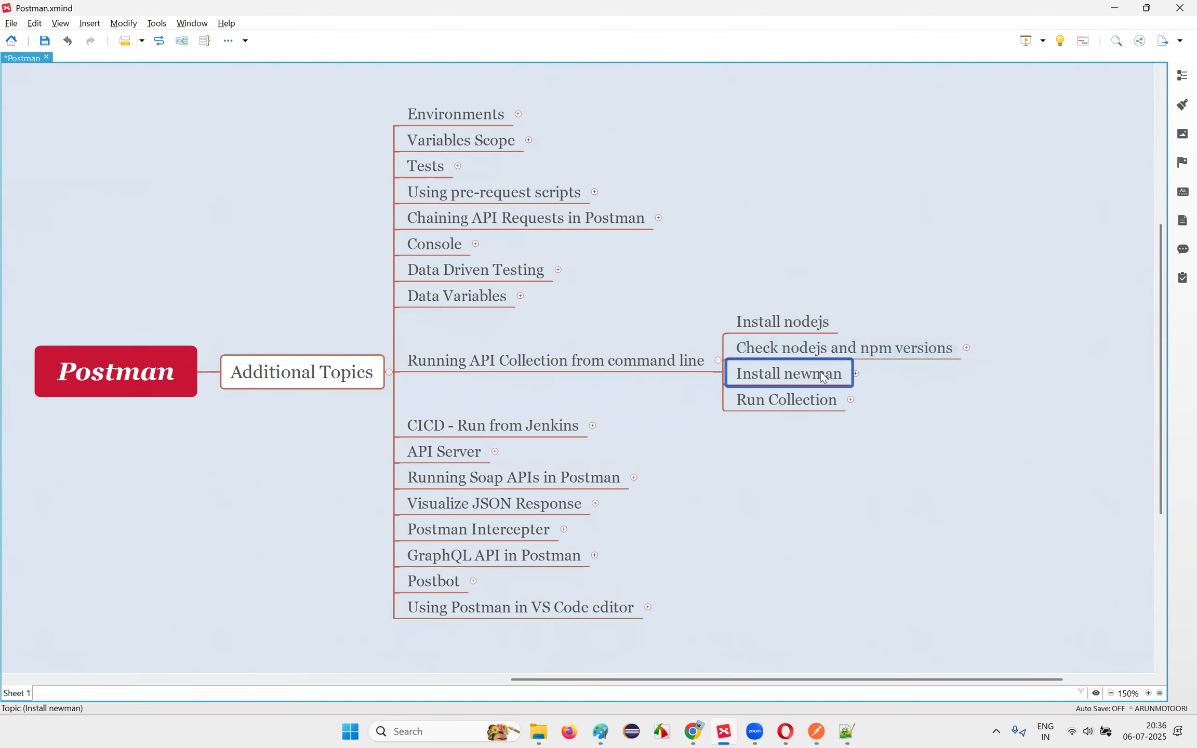
click(800, 404)
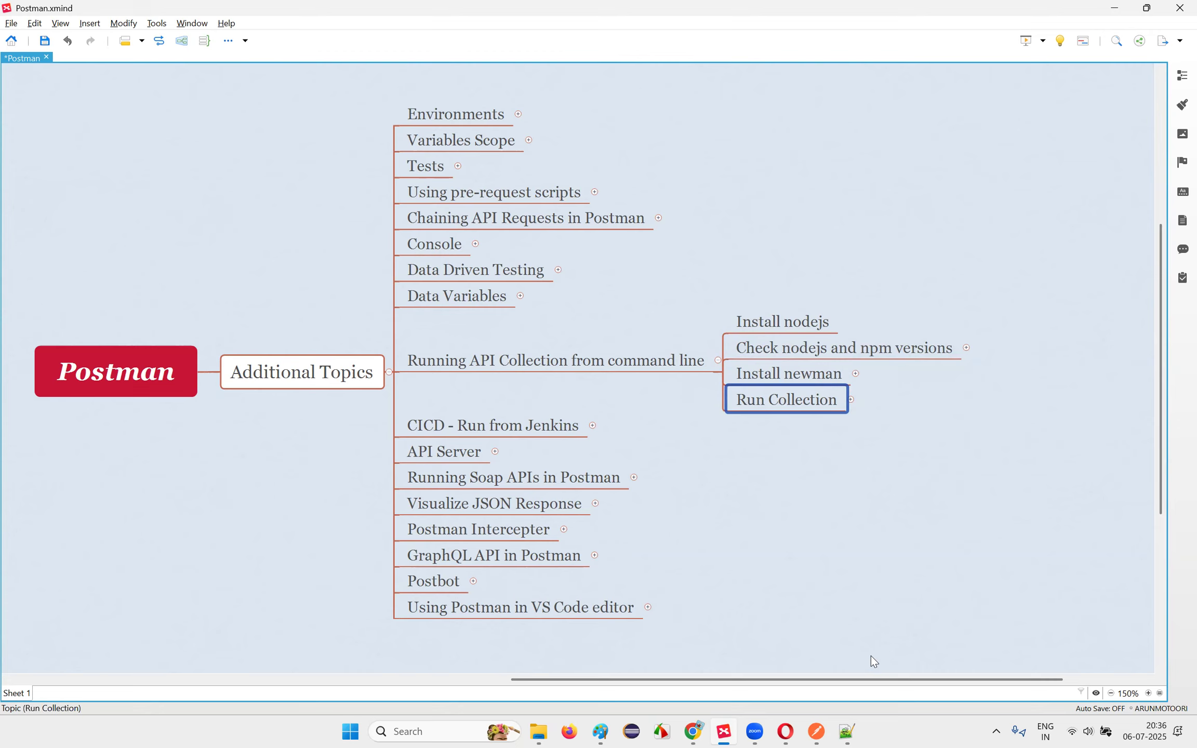
click(819, 382)
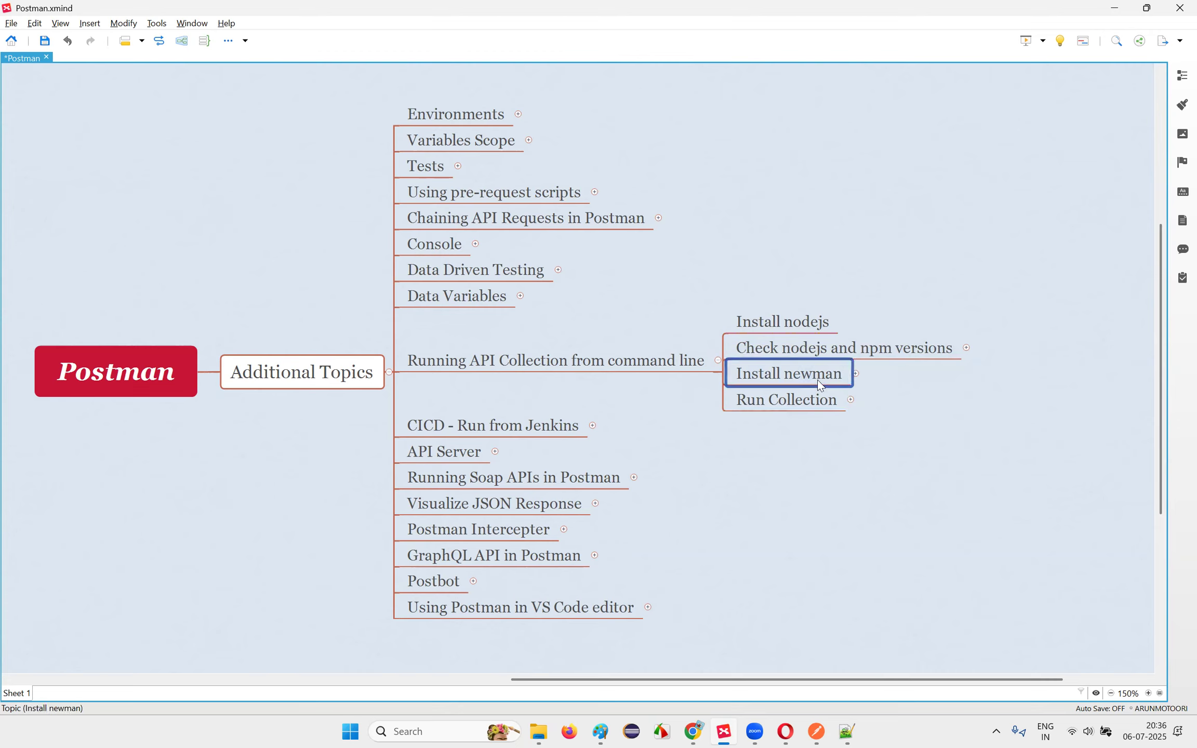
click(803, 324)
click(792, 374)
click(808, 330)
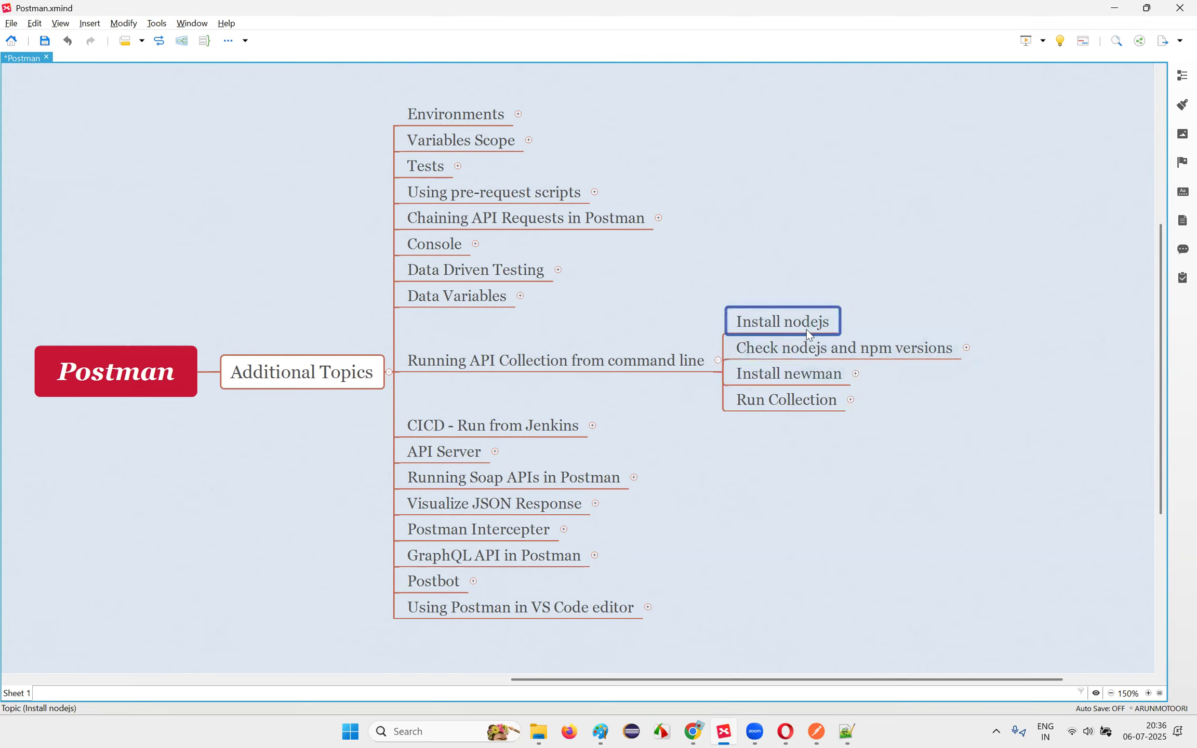
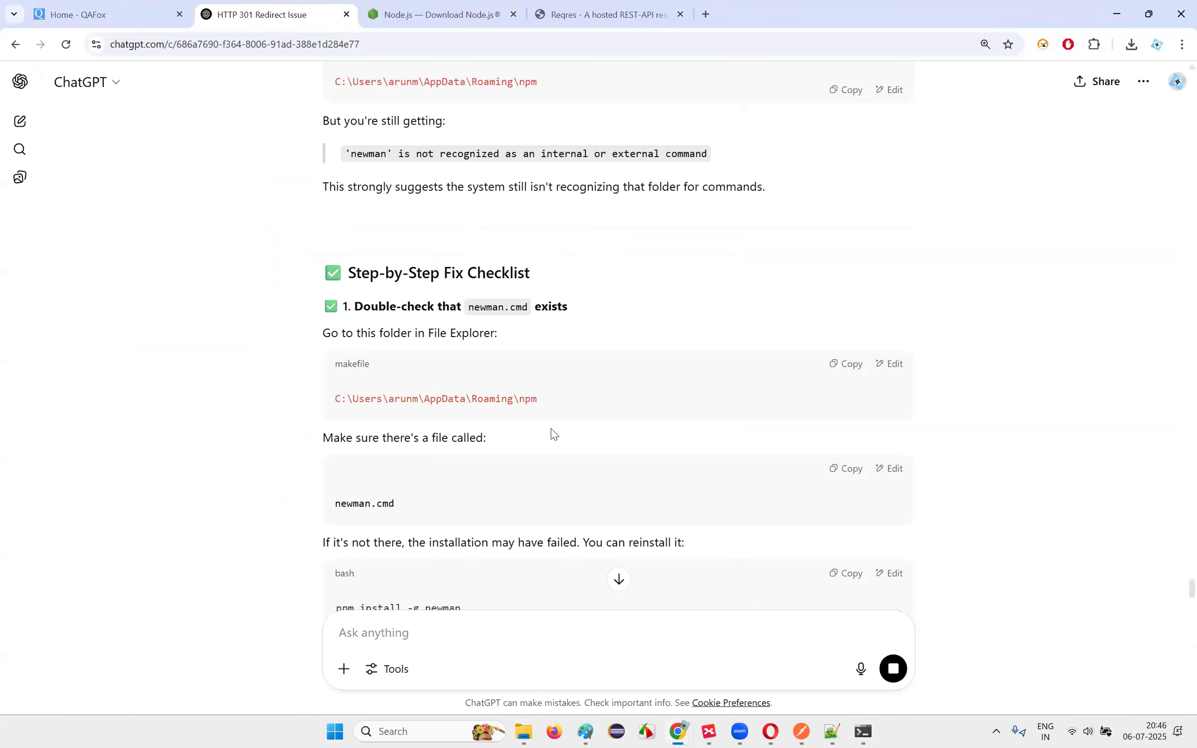
Step: Leave ChatGPT's newman fix checklist and switch to File Explorer at the home folder
key(alt+Tab)
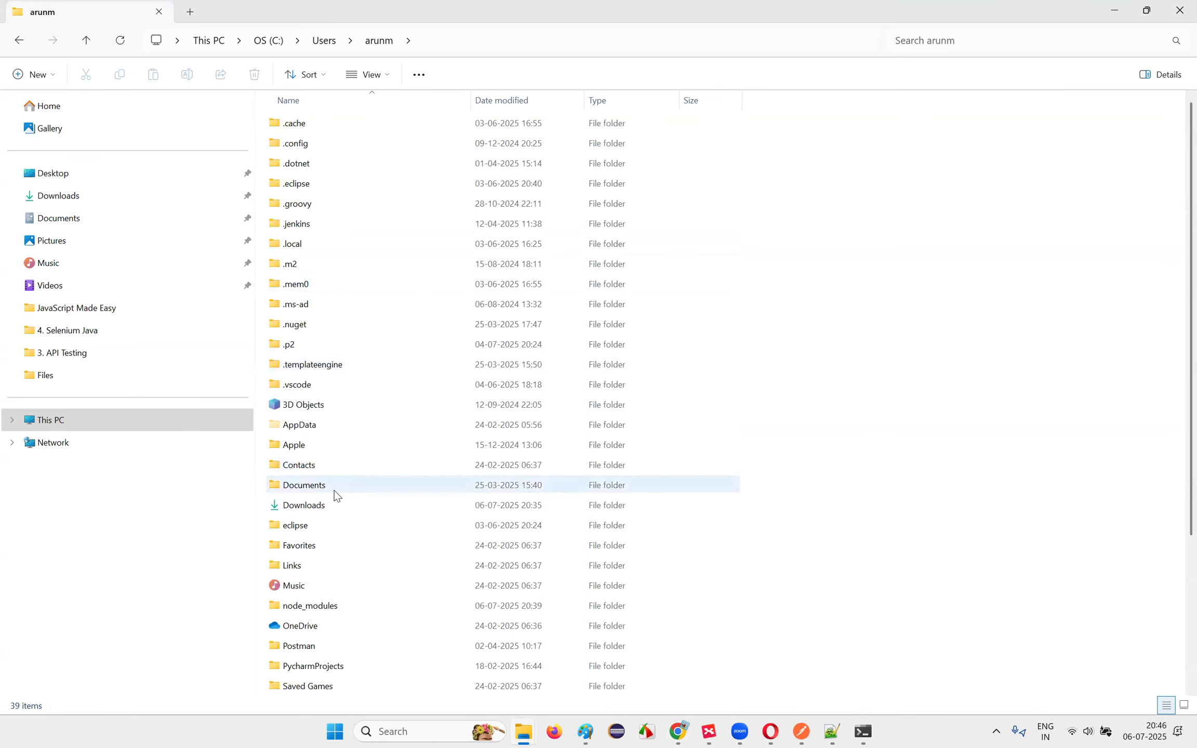
Step: Navigate to AppData\Roaming\npm, checking the expected path in ChatGPT along the way
click(324, 426)
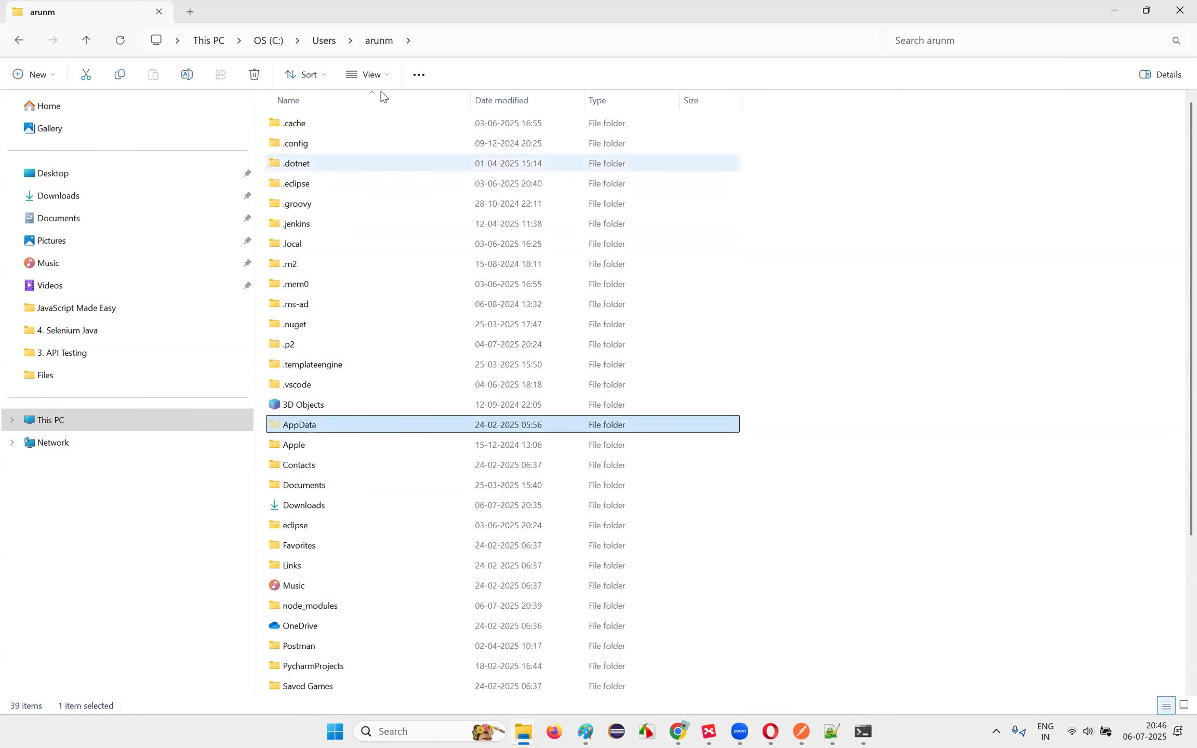
double_click(337, 426)
double_click(313, 129)
key(alt+Tab)
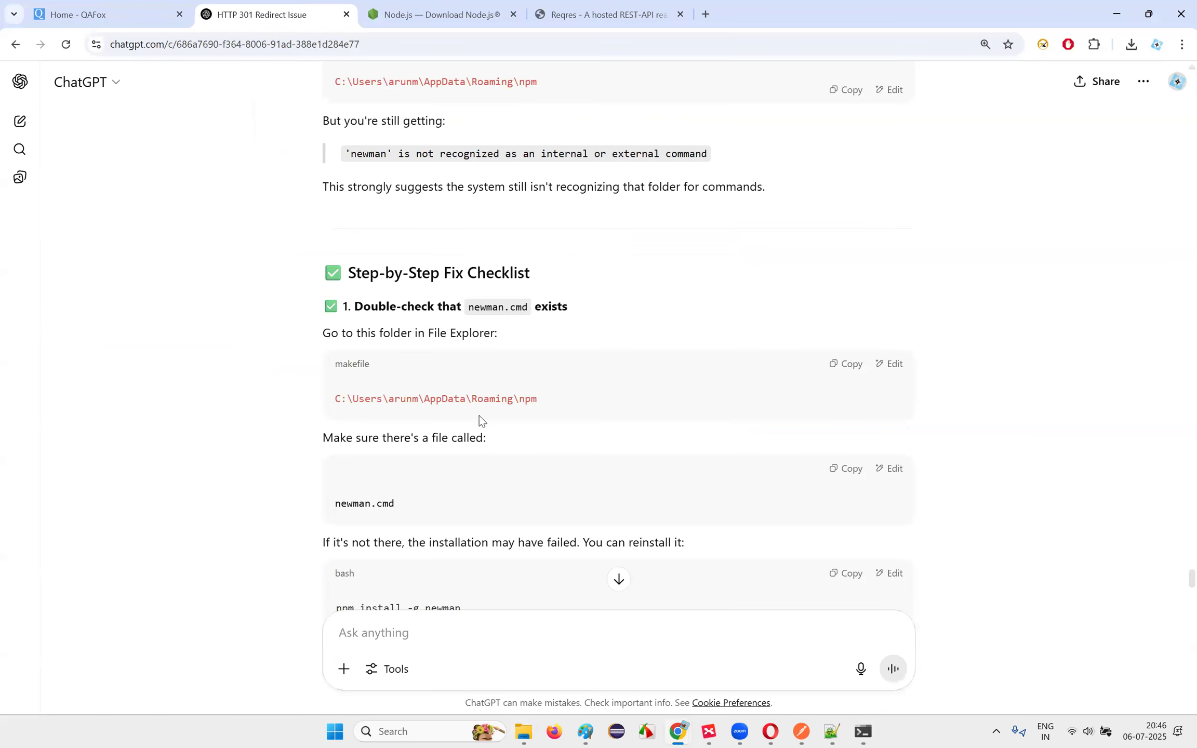
key(alt+Tab)
click(17, 42)
double_click(307, 165)
double_click(292, 505)
Step: Inspect npm's node_modules, find only the allure-commandline package, and return to the npm folder
key(alt+Tab)
key(alt+Tab)
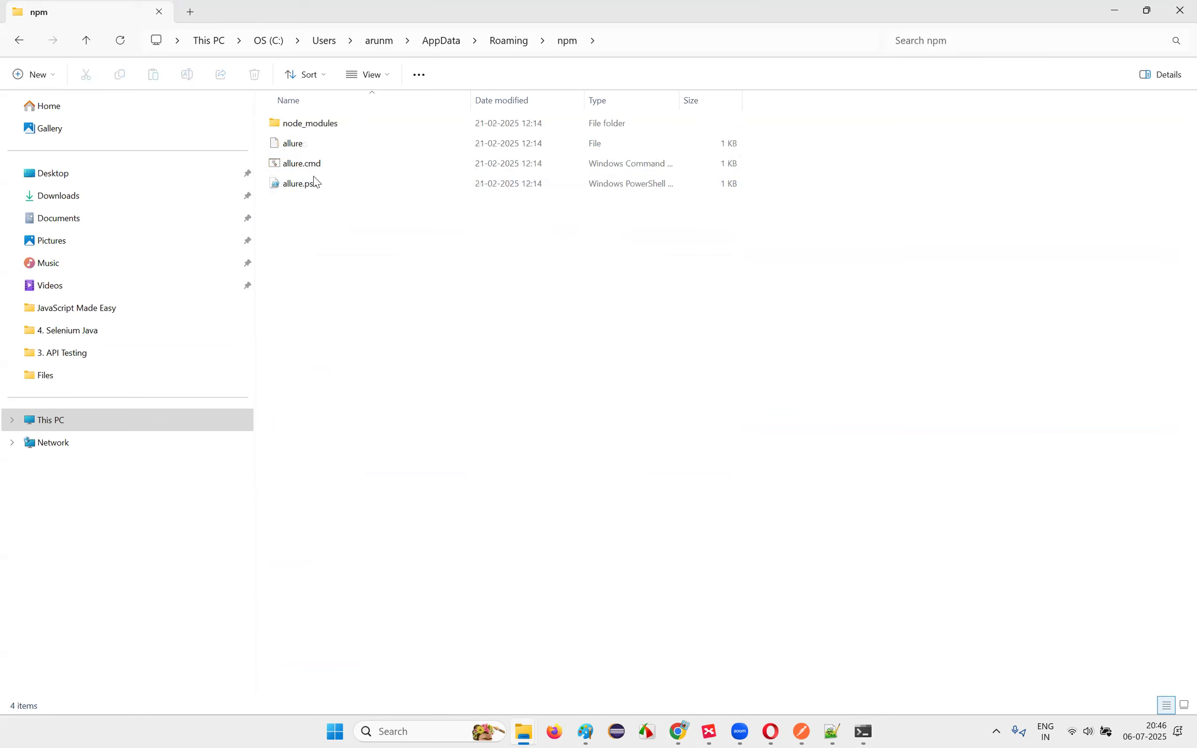
click(315, 130)
double_click(315, 130)
double_click(339, 126)
click(19, 40)
click(20, 40)
key(alt+Tab)
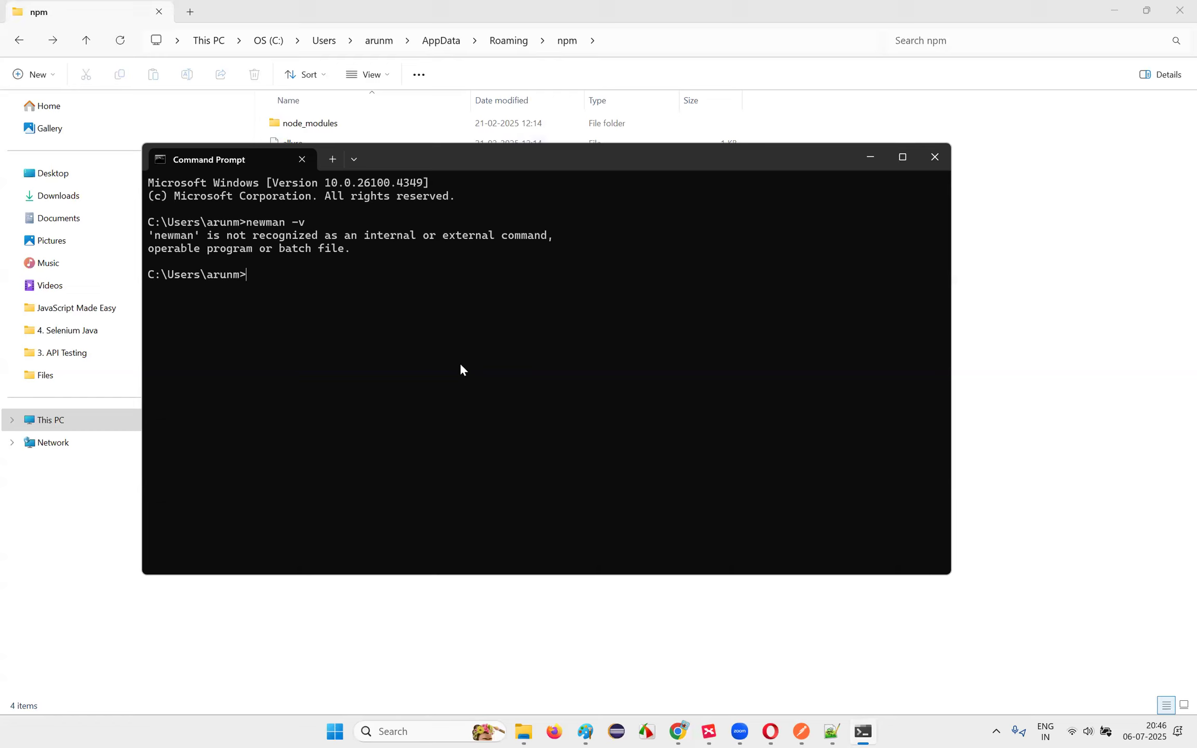
Step: Install newman globally with npm install -g newman
text(npm install -g newman)
key(Return)
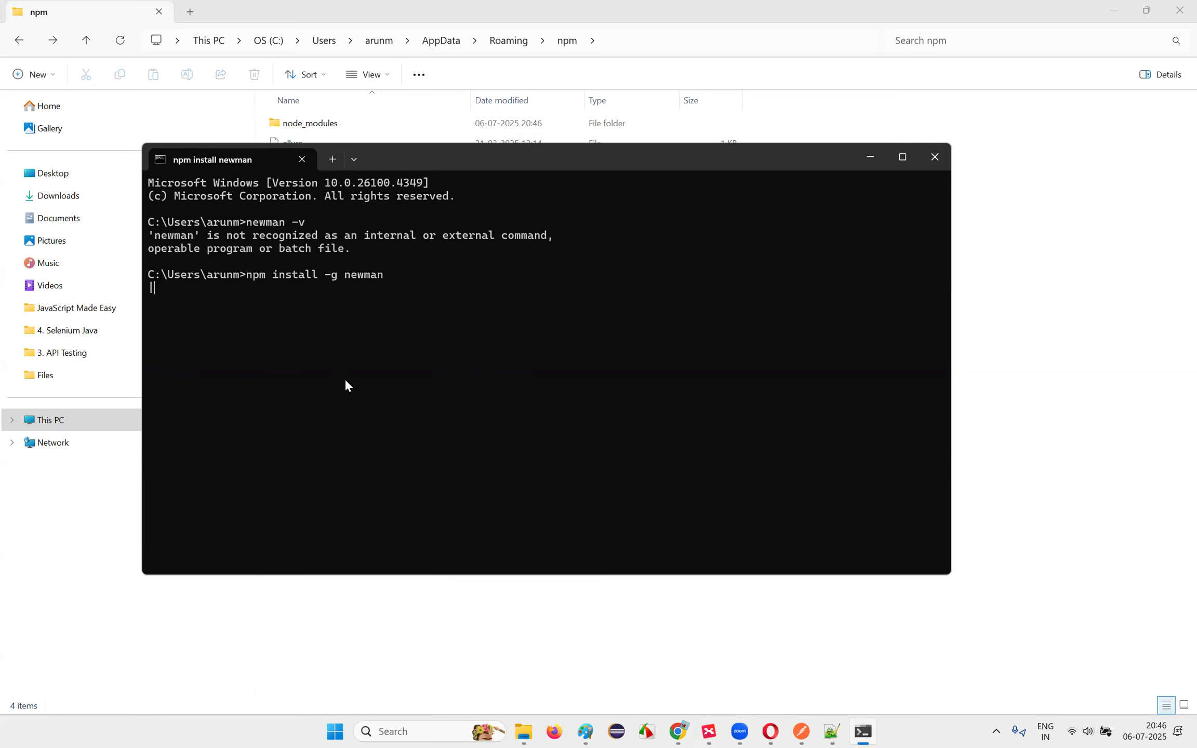
drag(634, 148, 693, 144)
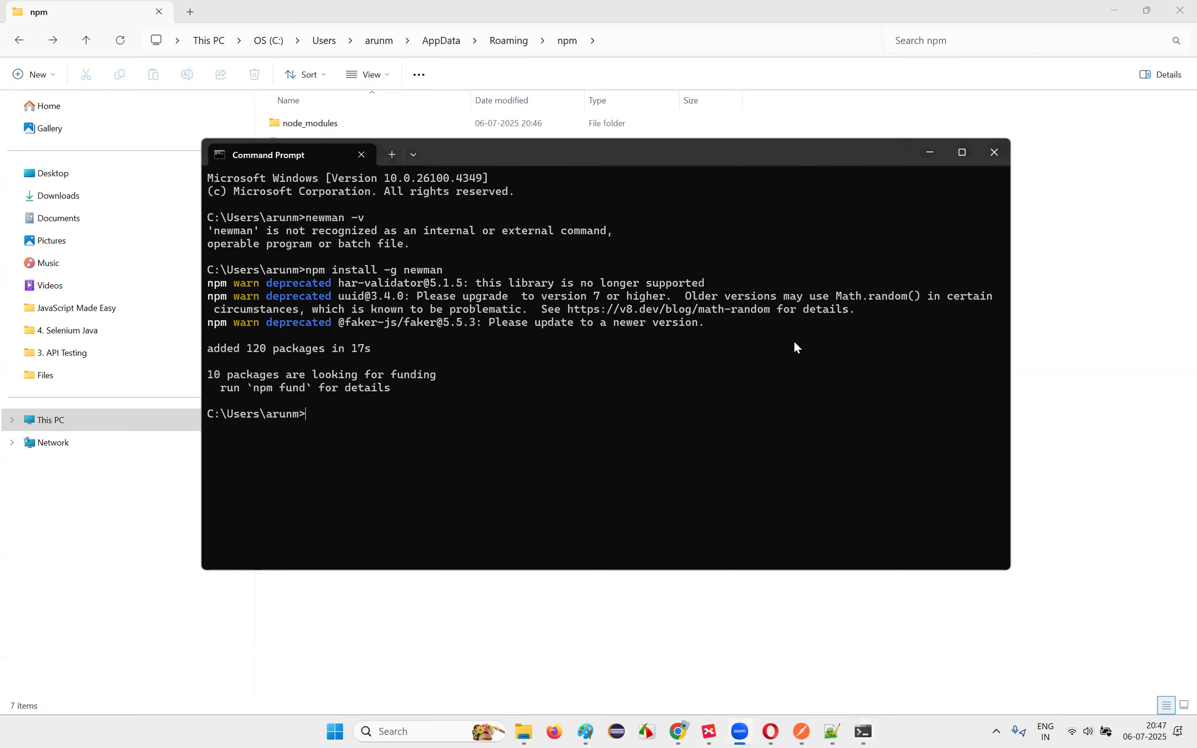
Step: Confirm newman version 6.2.1 with newman -v, then close Command Prompt
text(newman -v)
key(Return)
click(1004, 153)
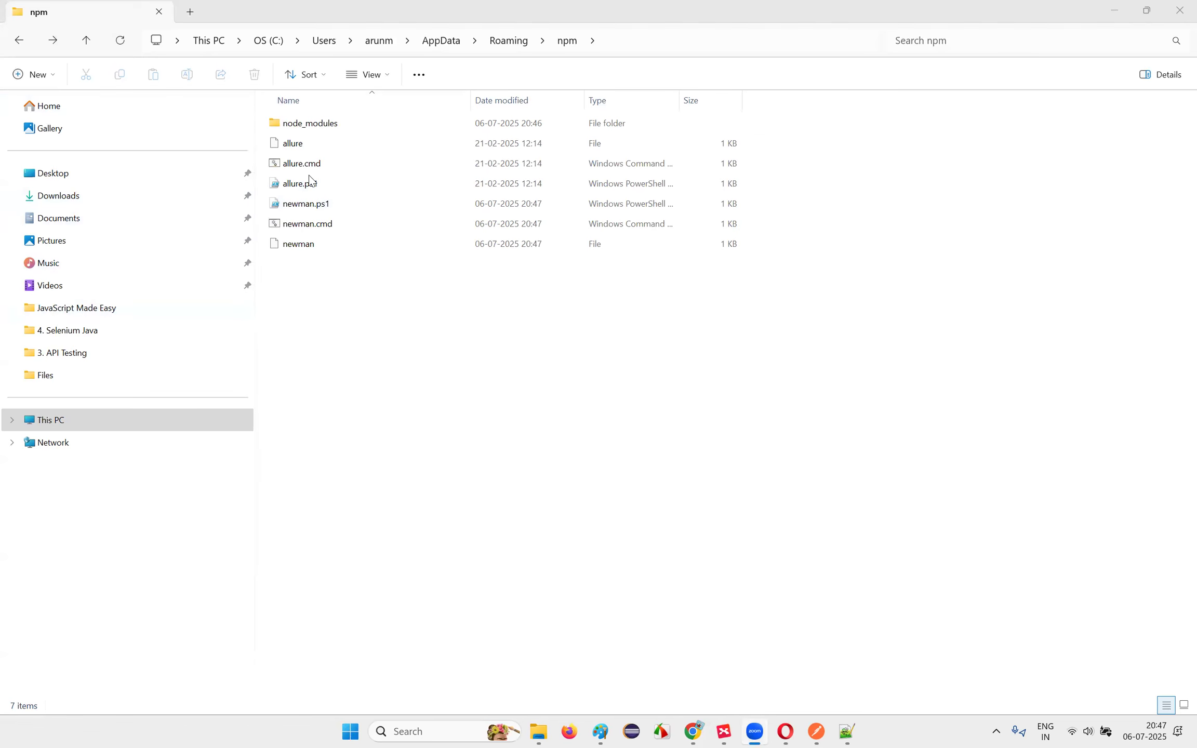
Step: Open Downloads\Files and launch a Command Prompt there via cmd in the address bar
click(93, 193)
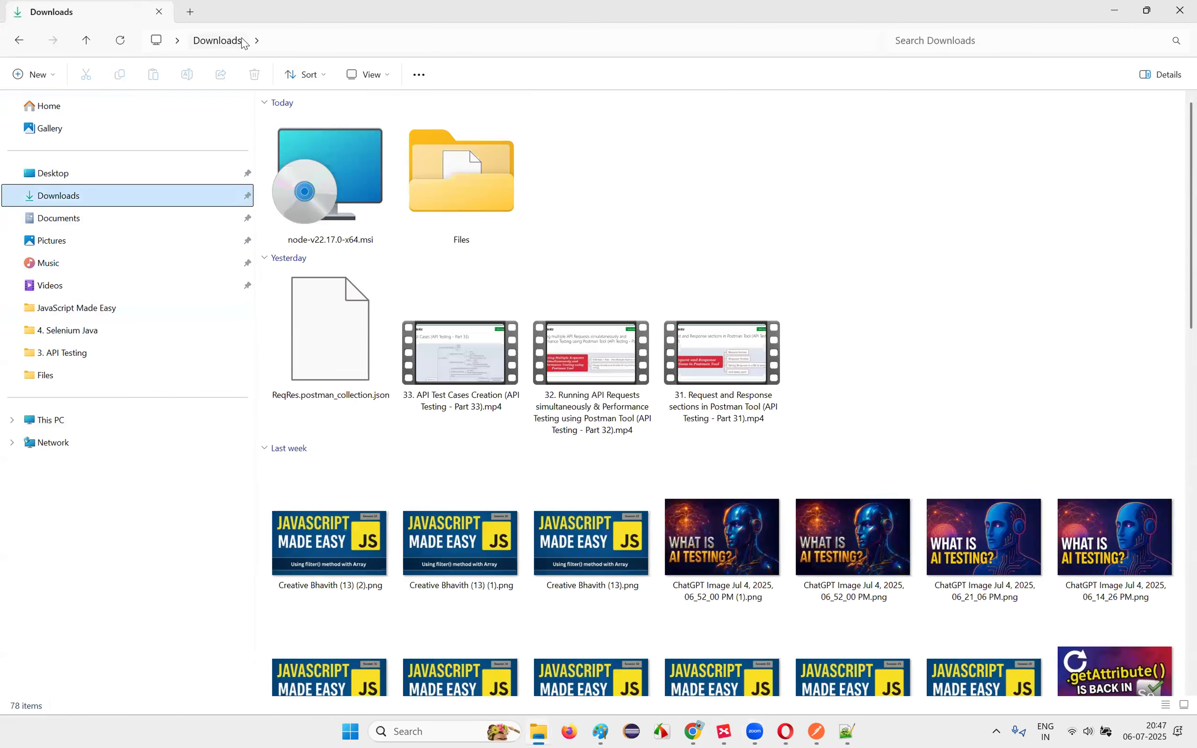
double_click(434, 219)
click(235, 42)
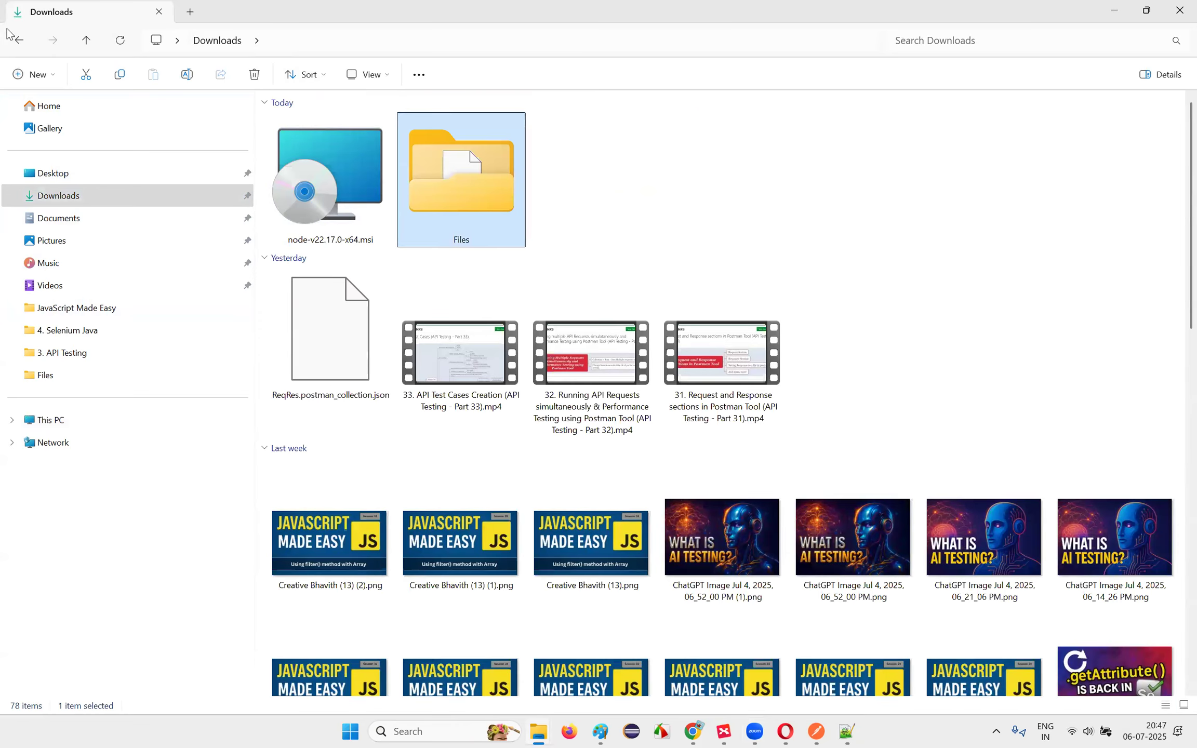
click(19, 40)
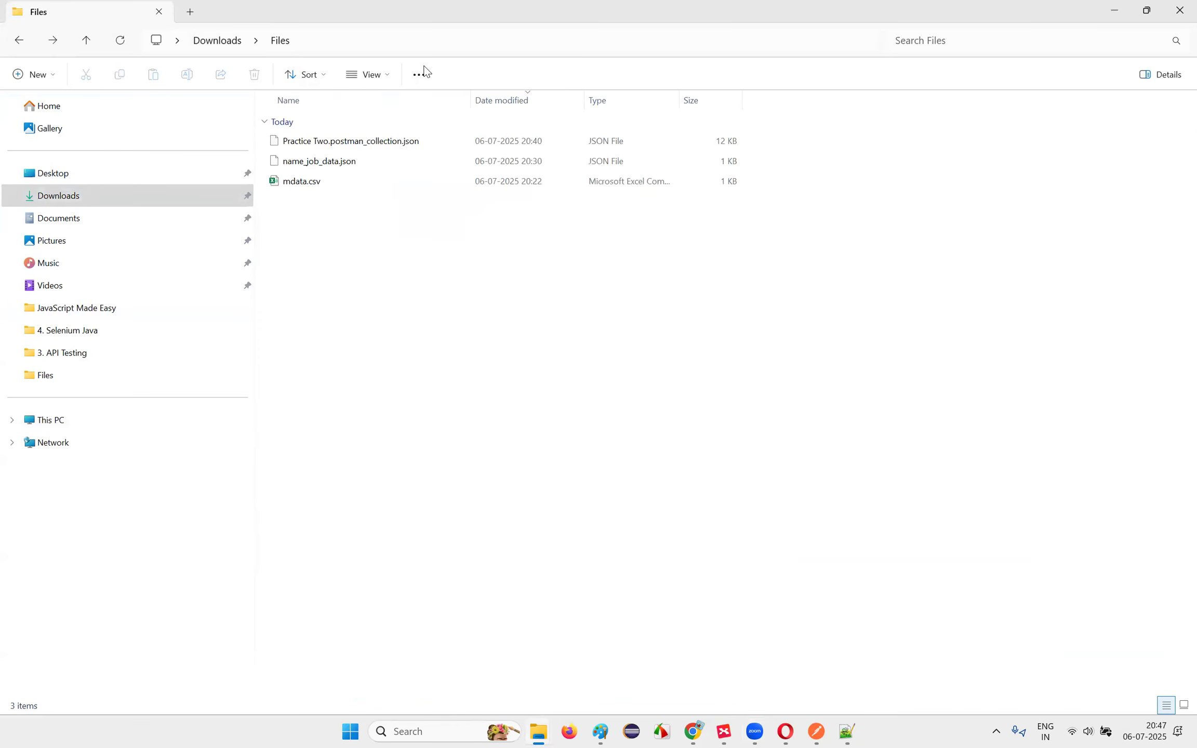
click(422, 44)
text(cmd)
key(Return)
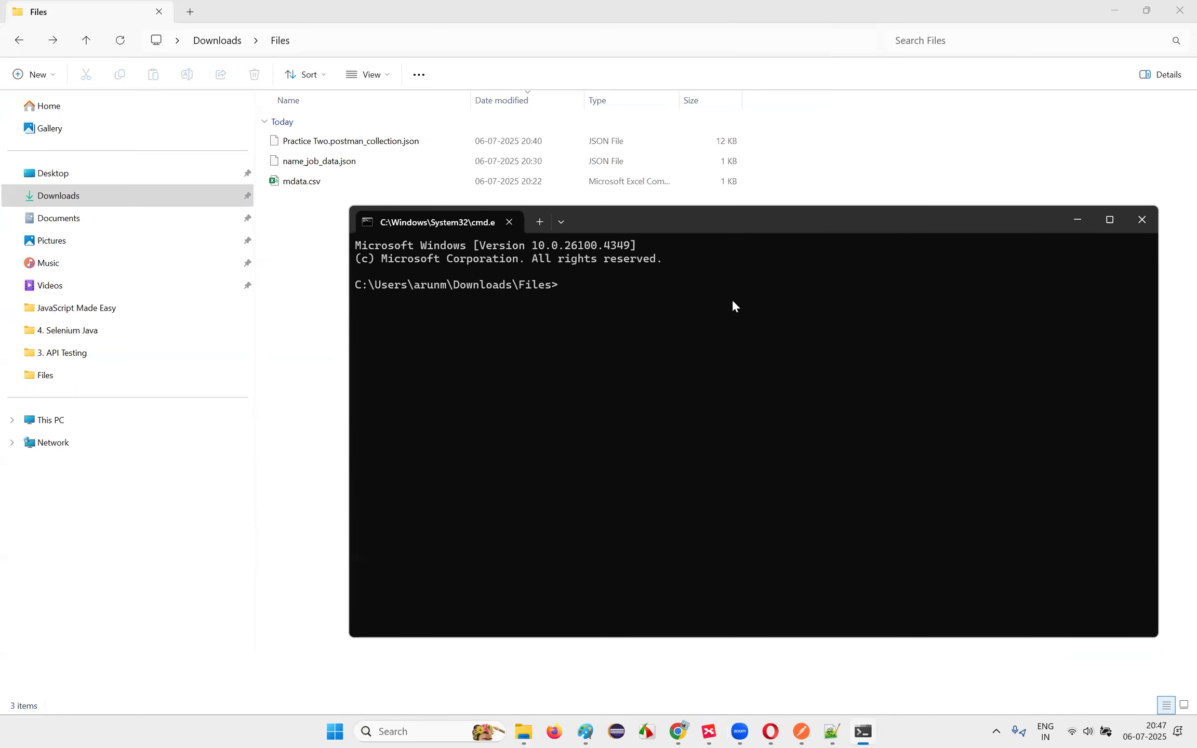
Step: Run newman run with the copied Practice Two collection file name
text(newman run)
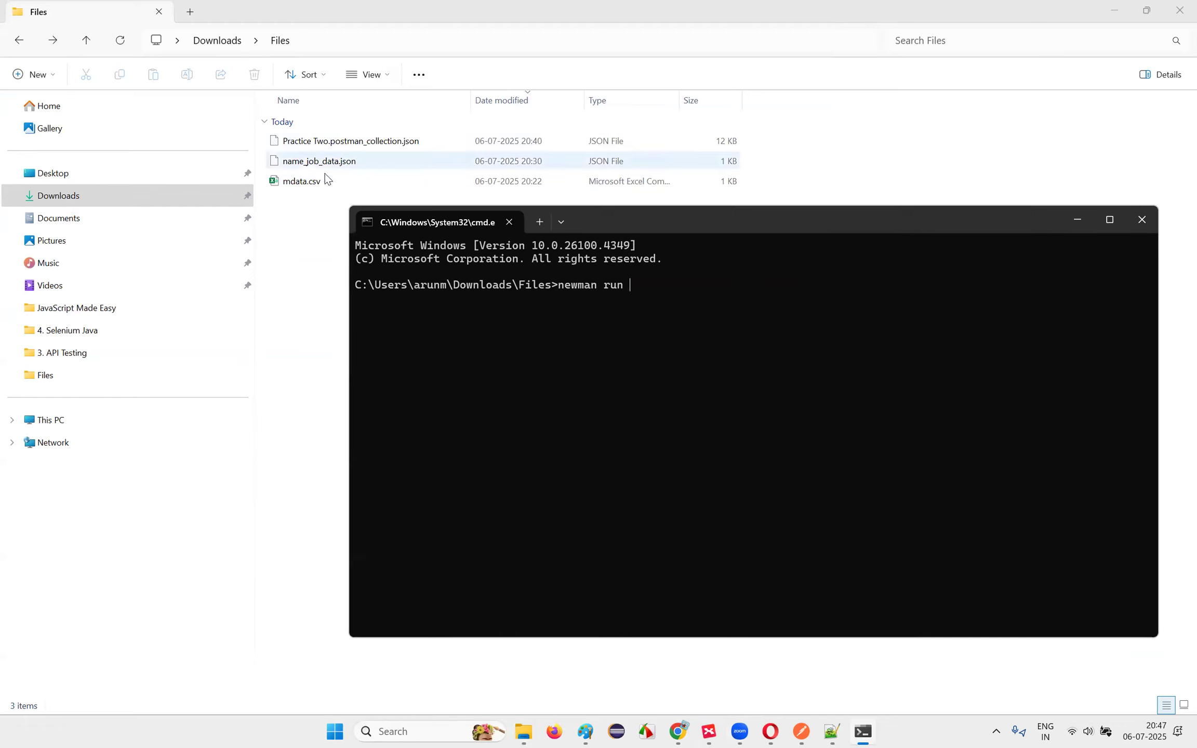
click(361, 143)
key(F2)
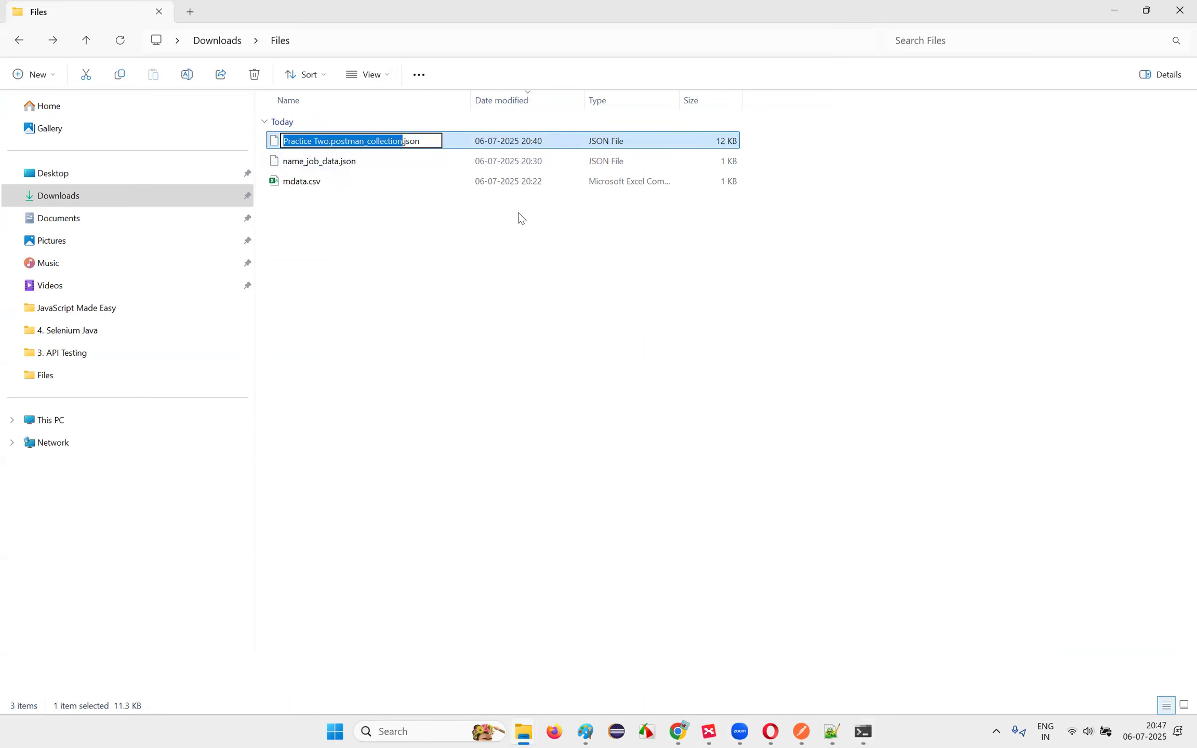
click(868, 730)
text(Practice Two.postman_collection)
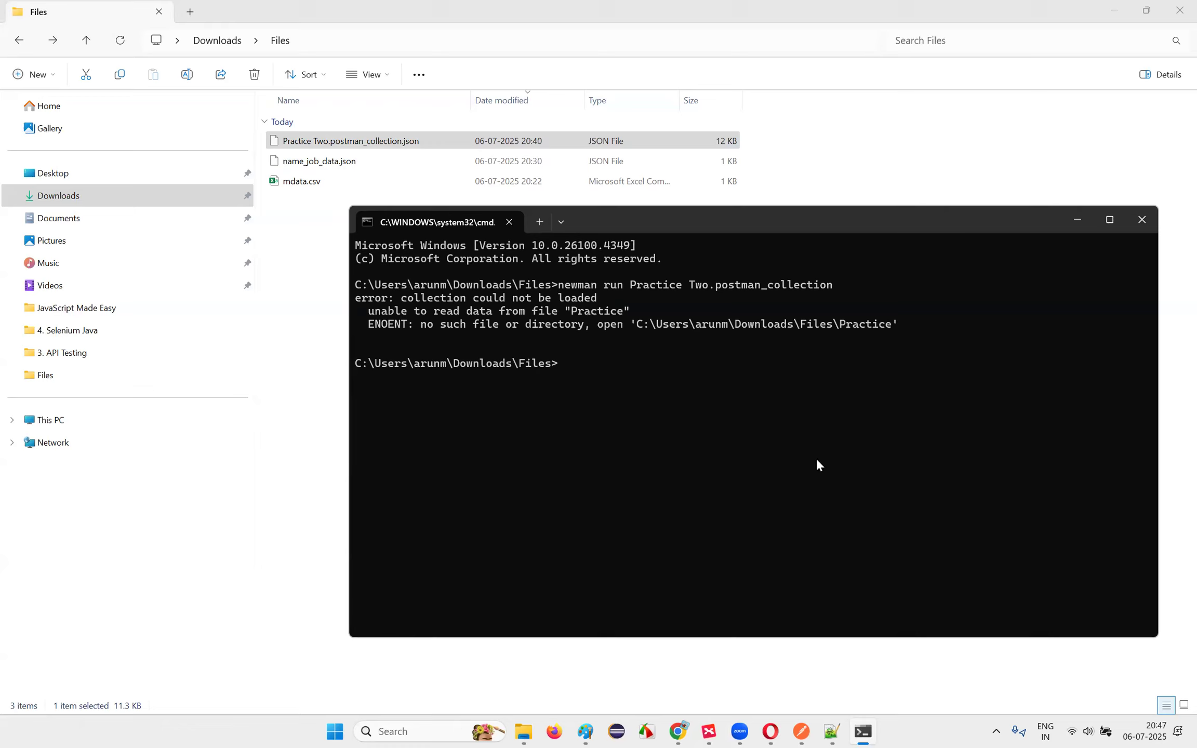
click(291, 424)
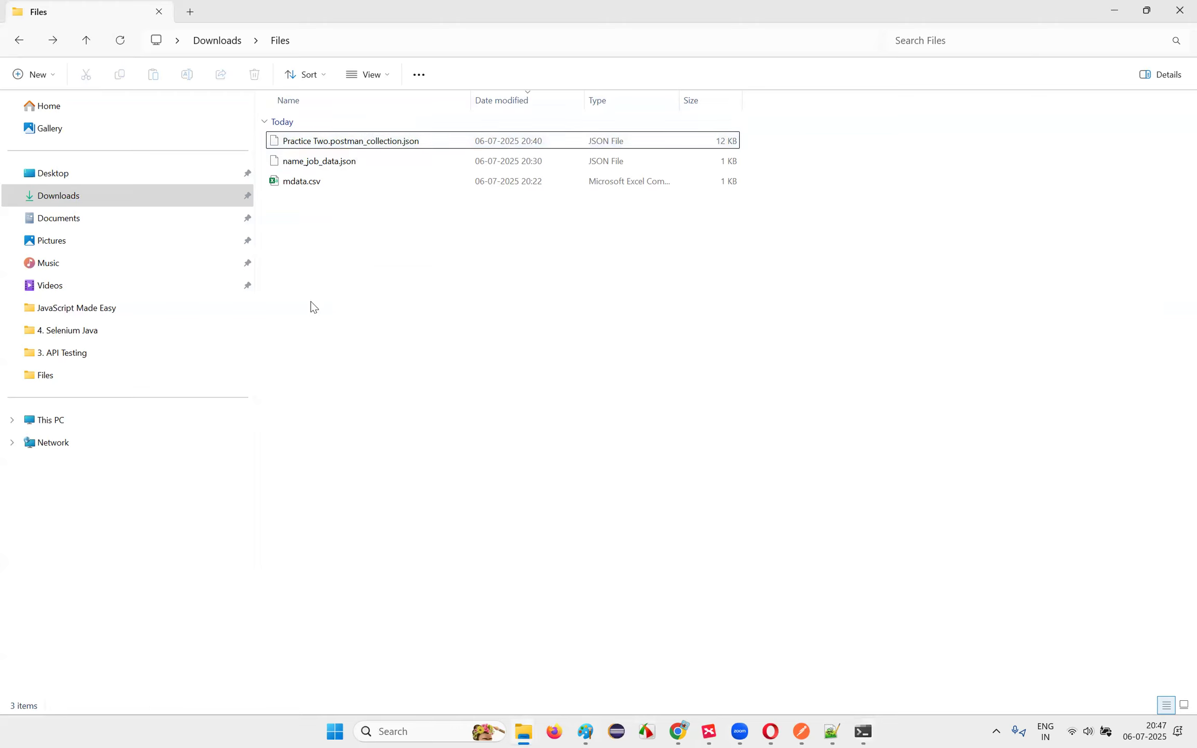
Step: Ask ChatGPT how to run a JSON collection using newman from the command line
click(585, 731)
click(521, 729)
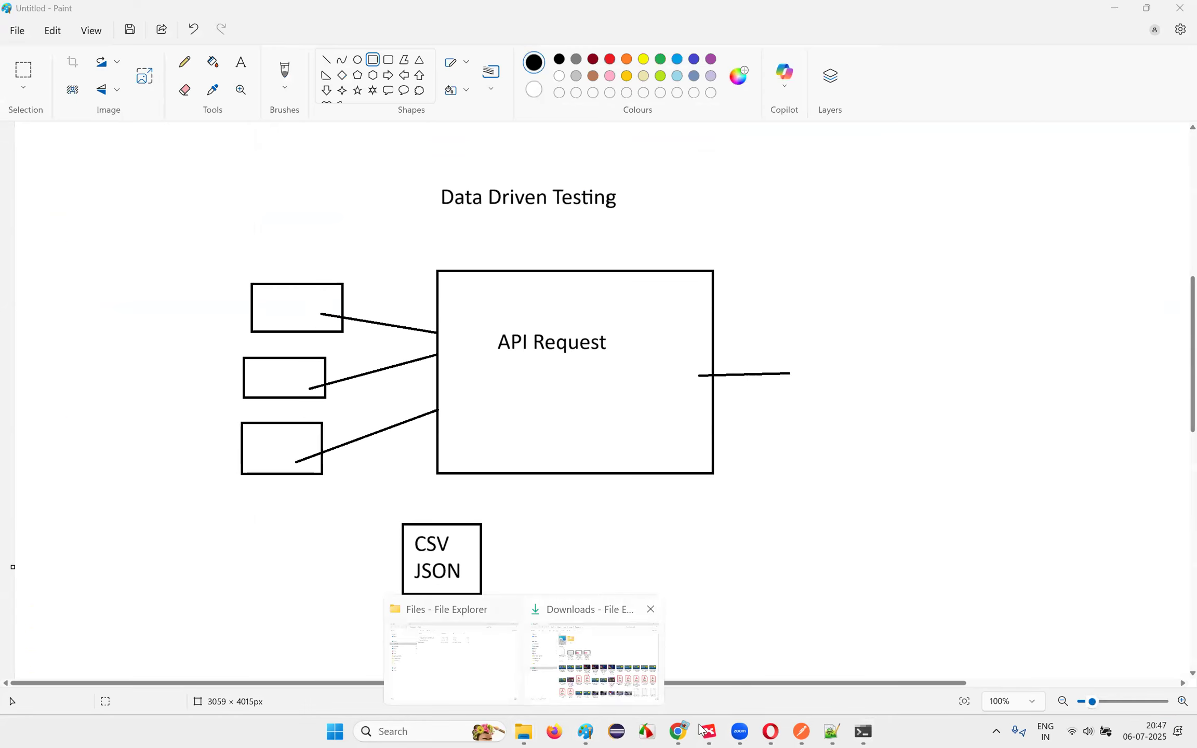
mouse_move(666, 722)
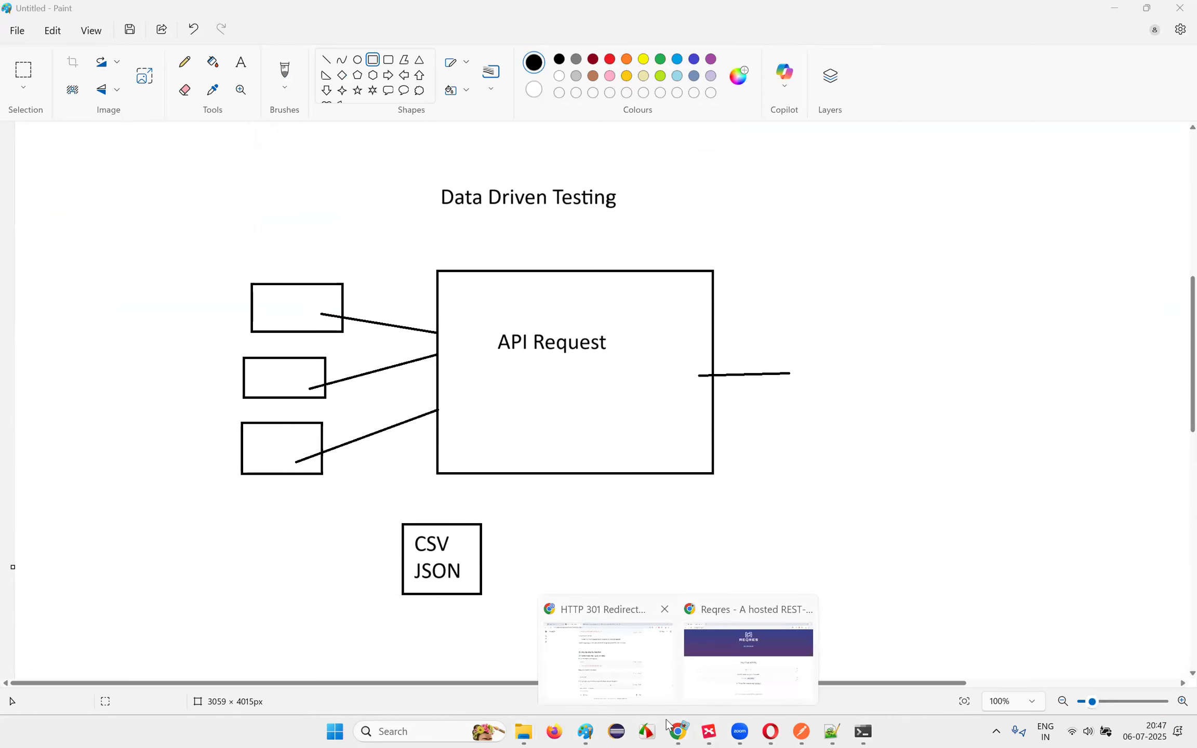
click(605, 650)
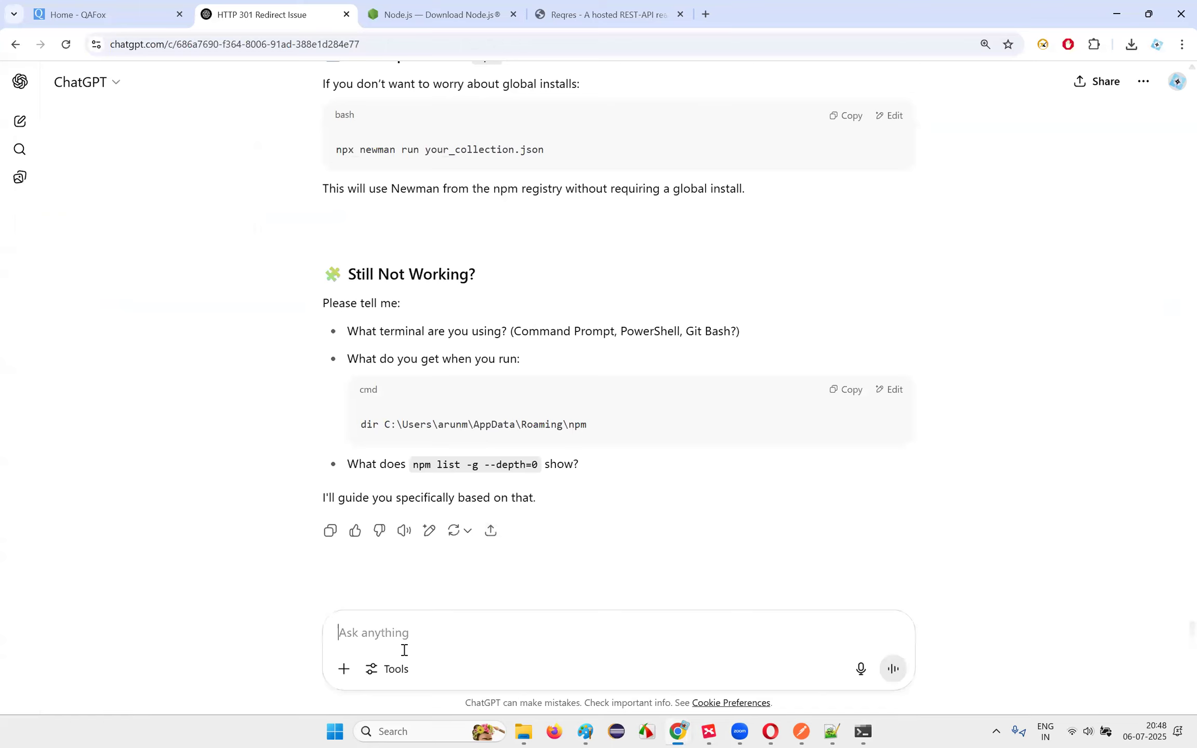
text(How to run json col)
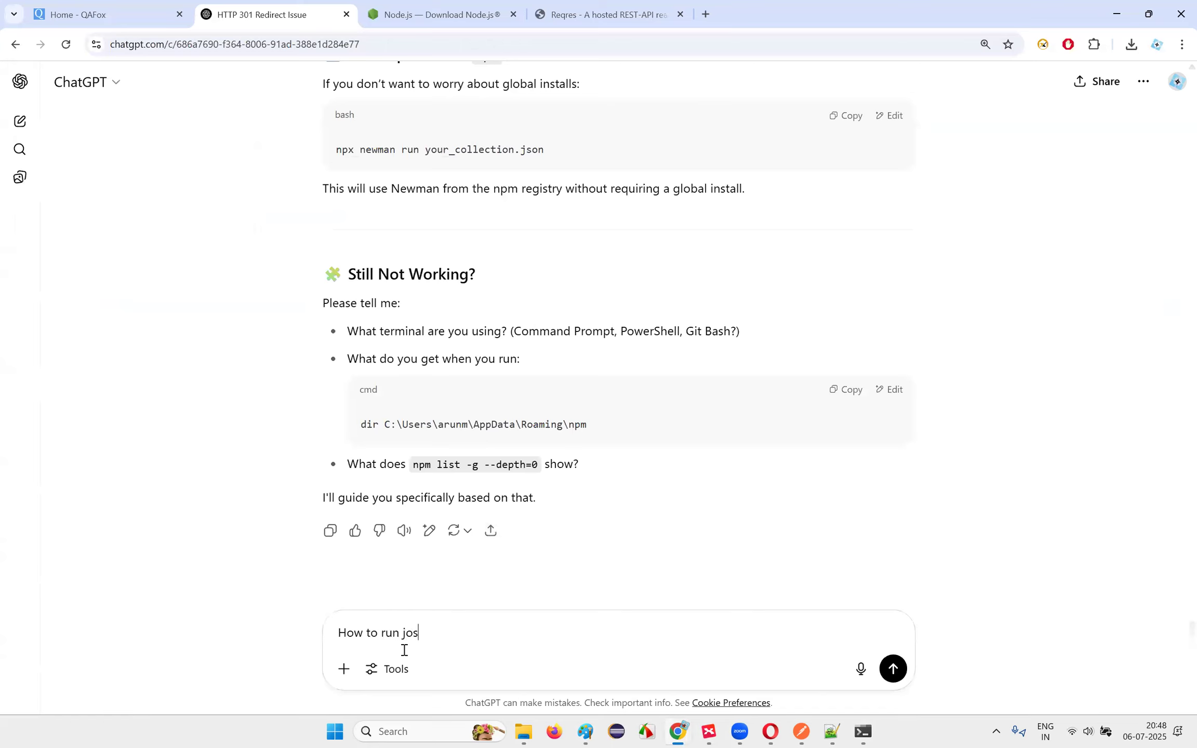
text(lectio nus)
key(BackSpace)
key(BackSpace)
key(BackSpace)
key(BackSpace)
text(n usg)
key(BackSpace)
text(ing newman from command line)
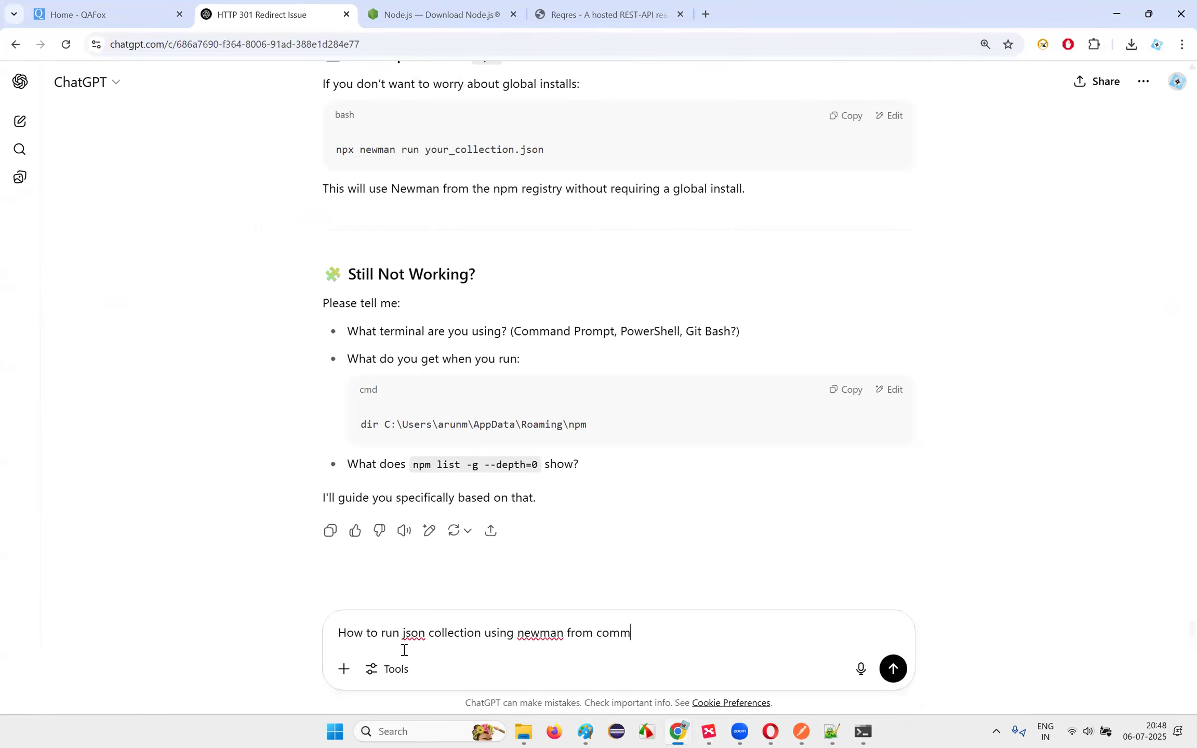
key(Return)
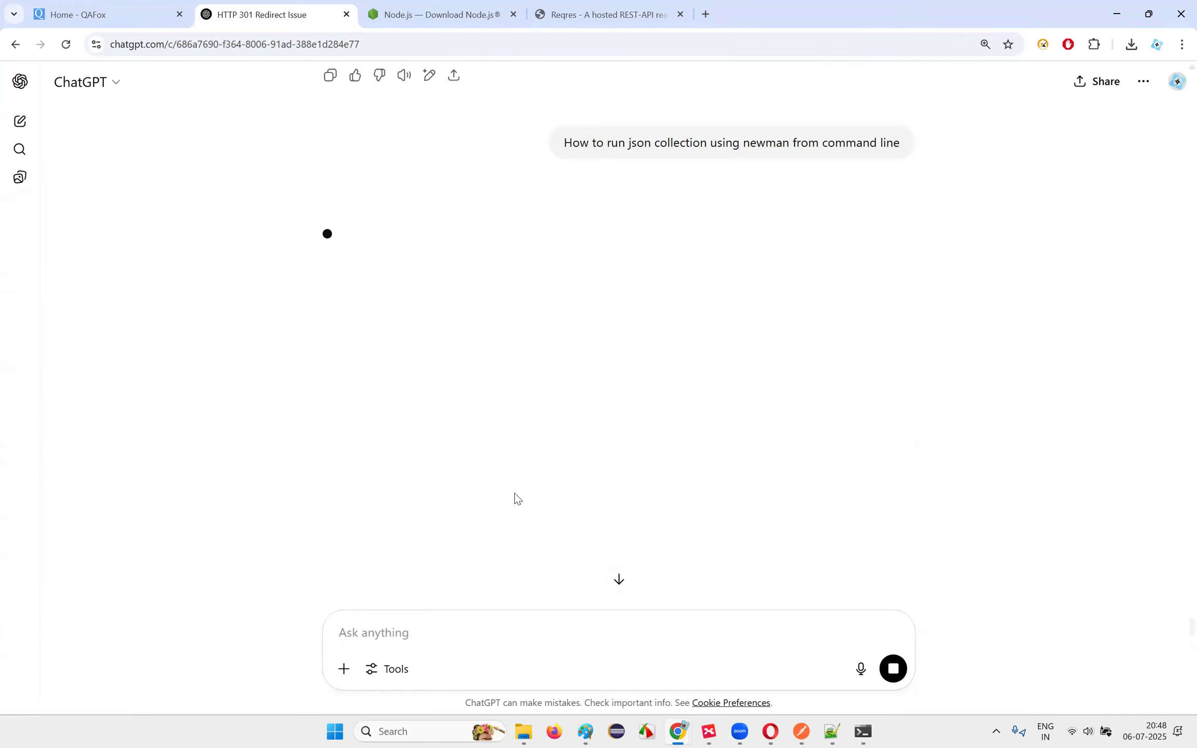
Step: Read ChatGPT's answer, including the export steps and the `newman run my_collection.json` example
scroll(631, 412, down, 1)
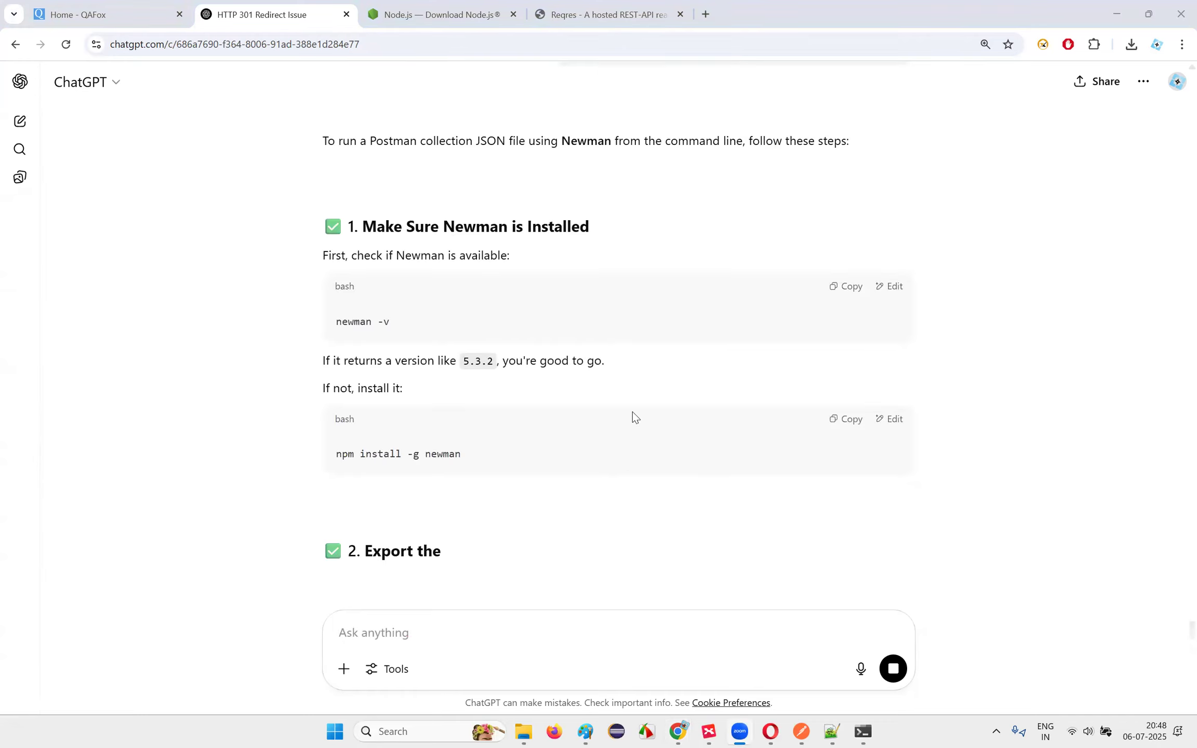
scroll(633, 410, down, 1)
scroll(538, 355, down, 1)
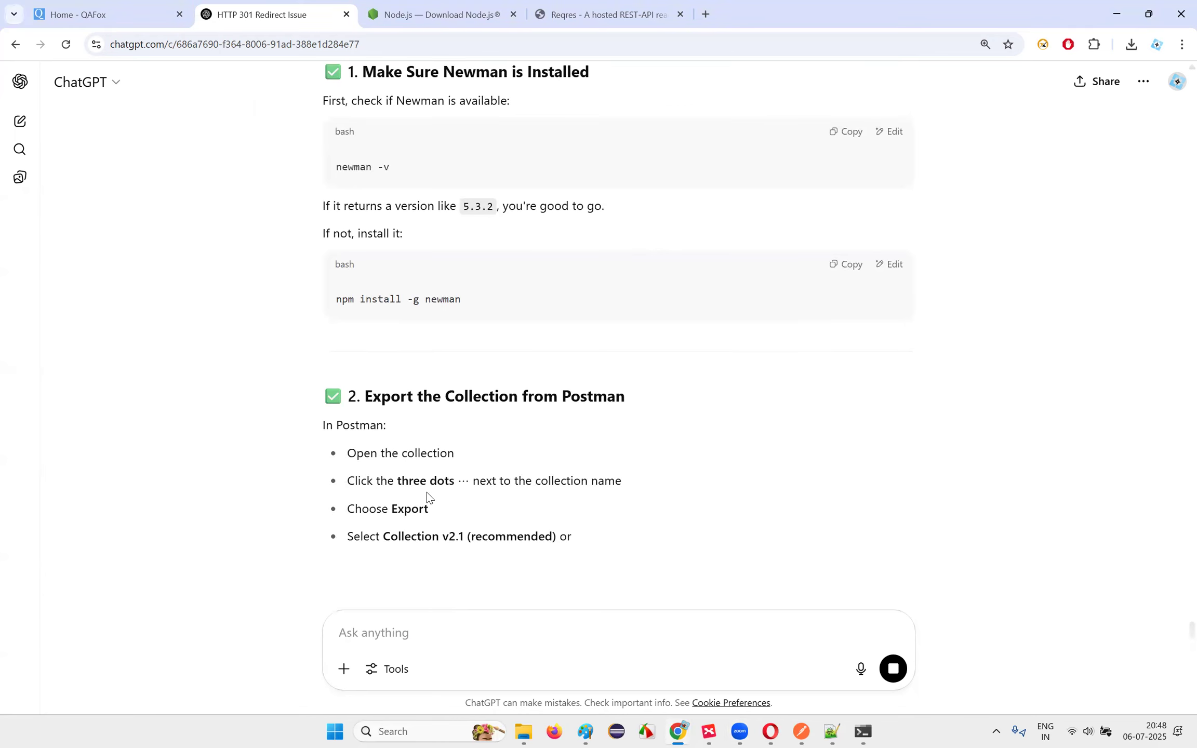
drag(369, 453, 623, 486)
click(605, 512)
scroll(604, 512, down, 3)
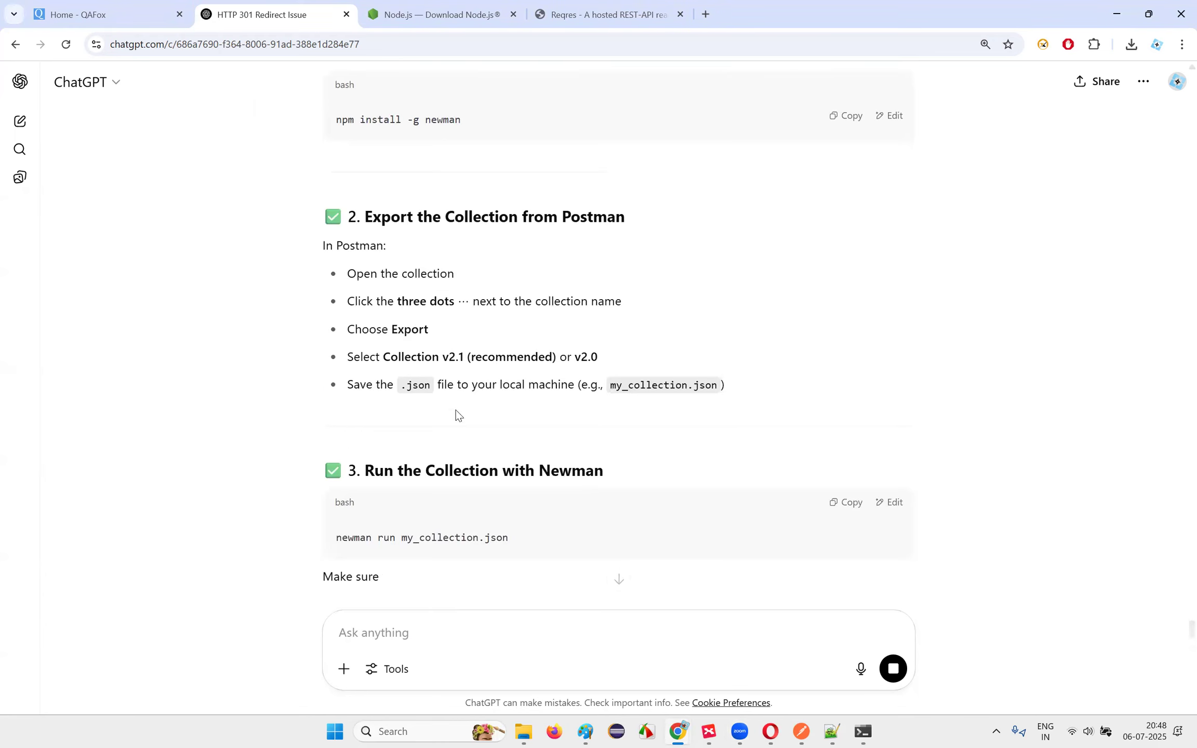
drag(383, 357, 598, 357)
click(791, 404)
drag(373, 399, 602, 387)
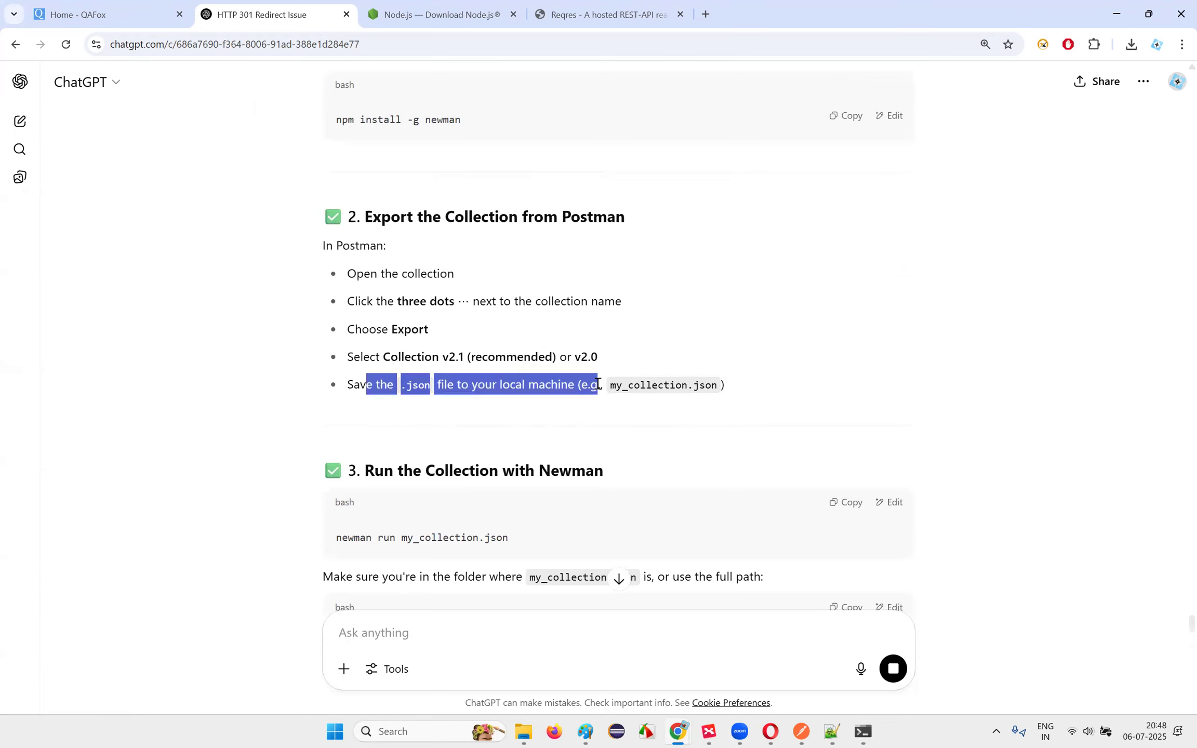
click(669, 417)
scroll(669, 416, down, 4)
drag(335, 328, 530, 332)
click(526, 333)
click(566, 341)
click(865, 730)
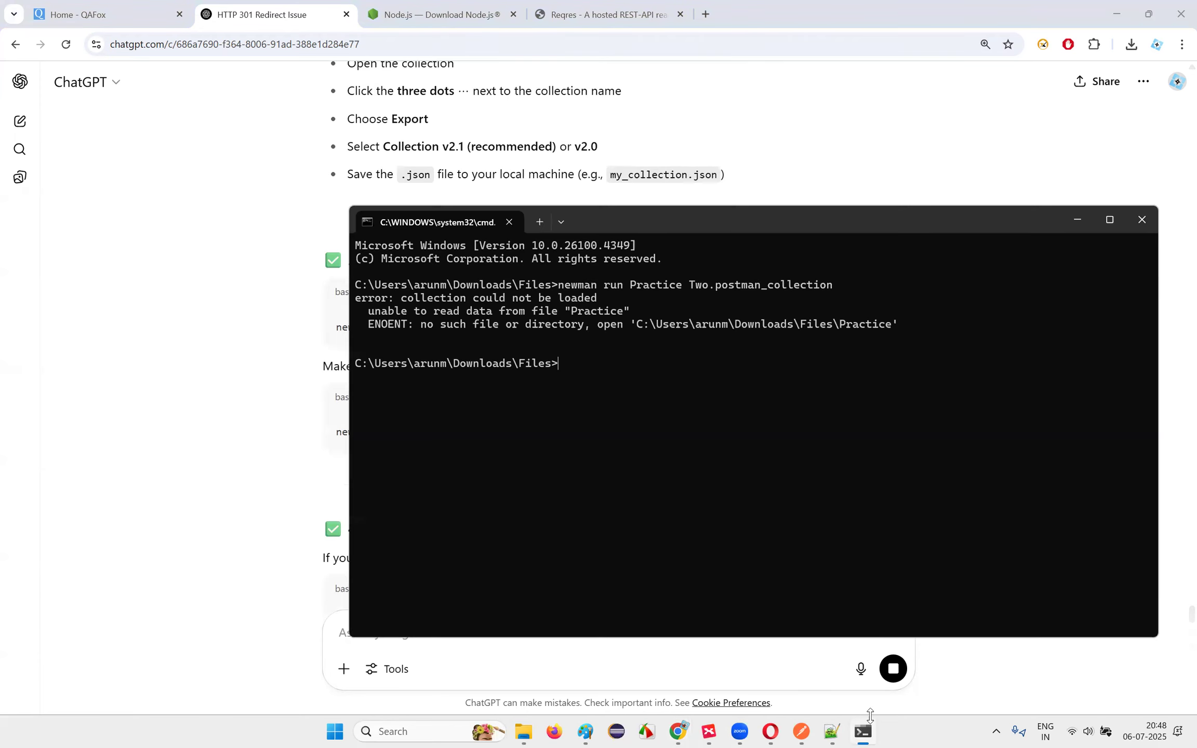
Step: Rerun newman with .json appended to the Practice Two file name; it still fails to load
key(Up)
text(.json)
key(Return)
mouse_move(869, 729)
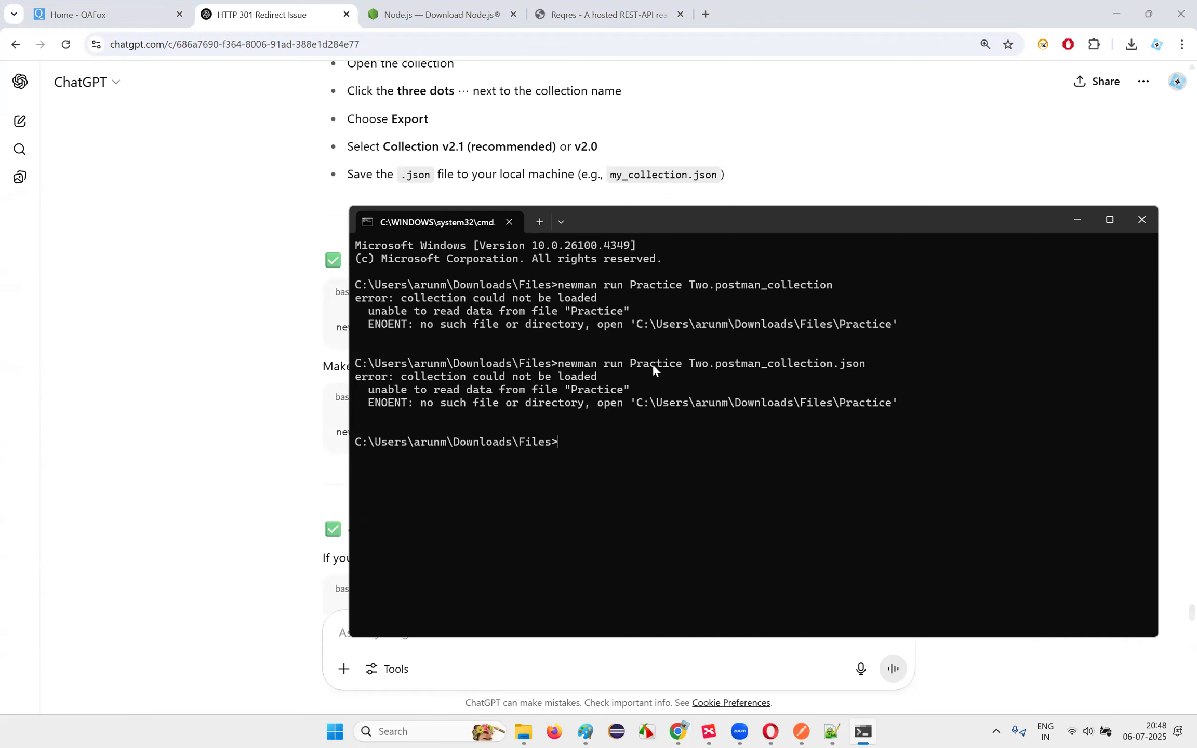
click(801, 732)
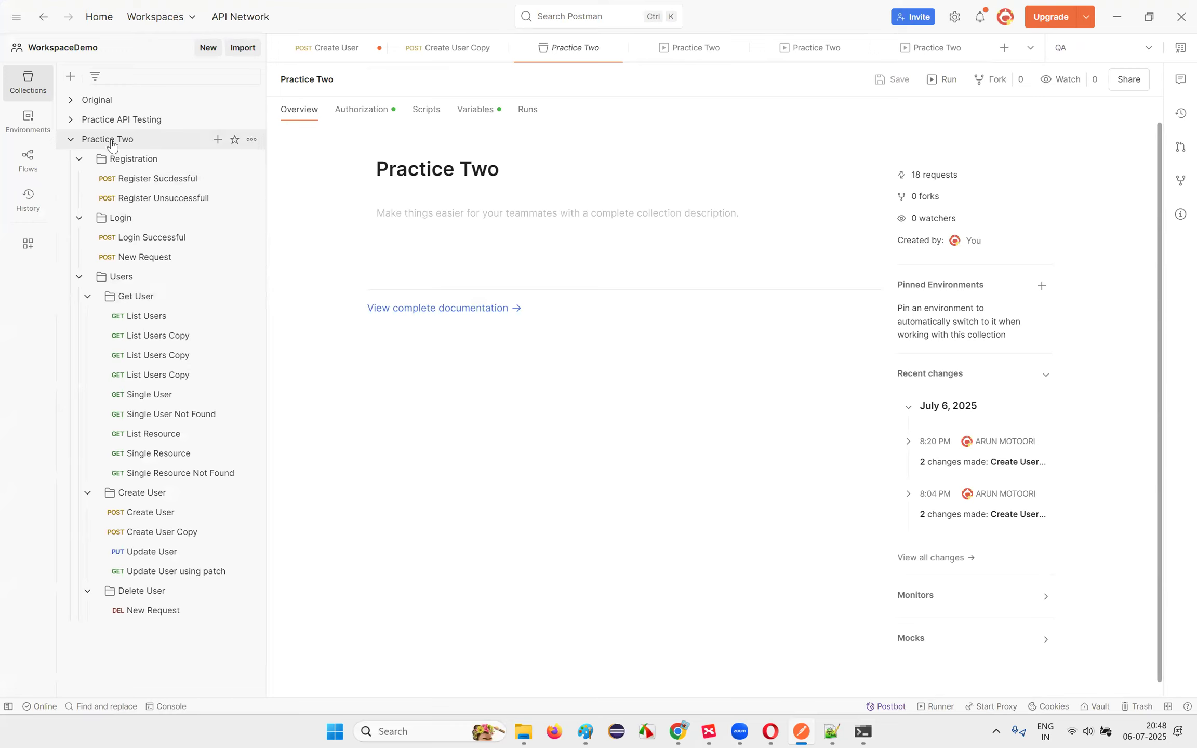
Step: Rename the Practice Two collection to PracticeTwo, removing the space
click(251, 139)
mouse_move(307, 428)
click(407, 561)
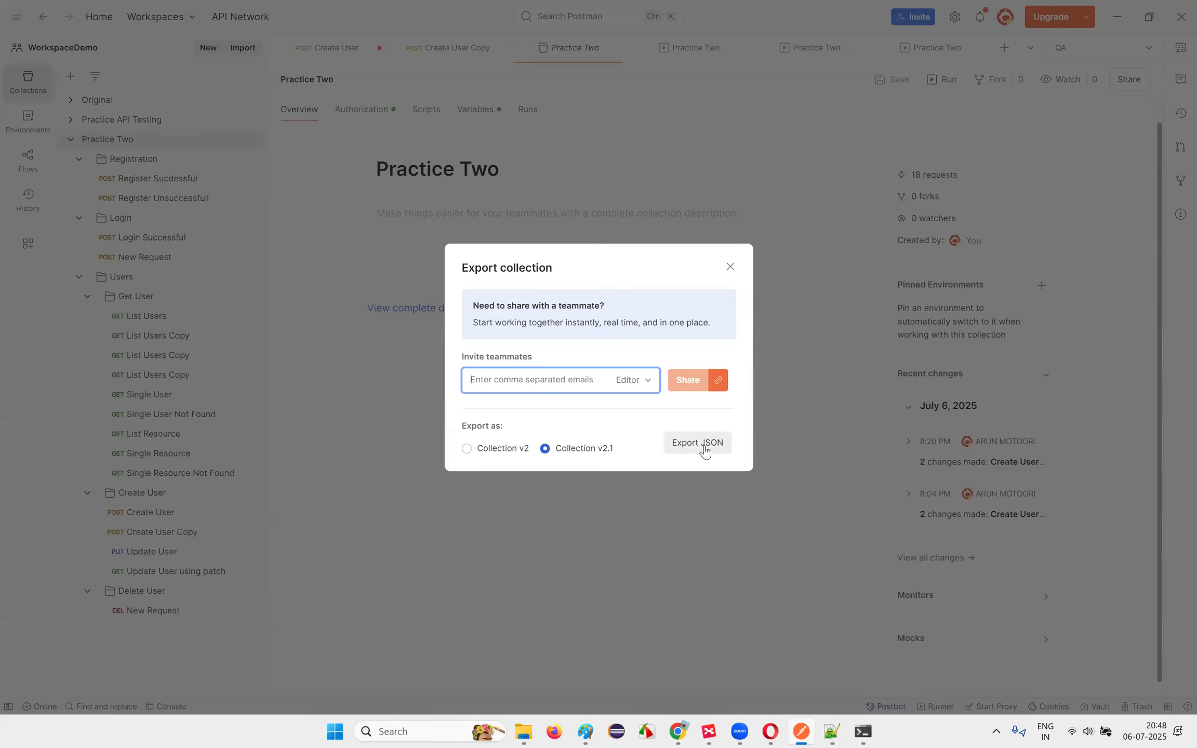
click(730, 267)
click(252, 139)
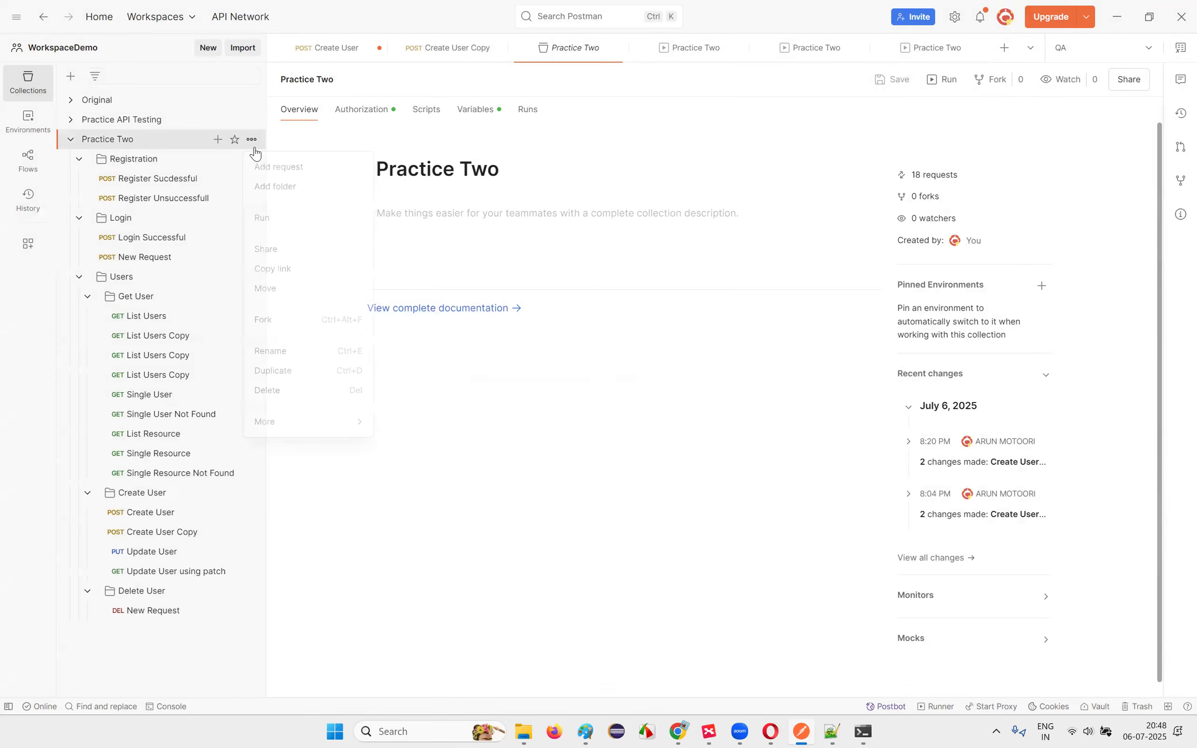
click(285, 351)
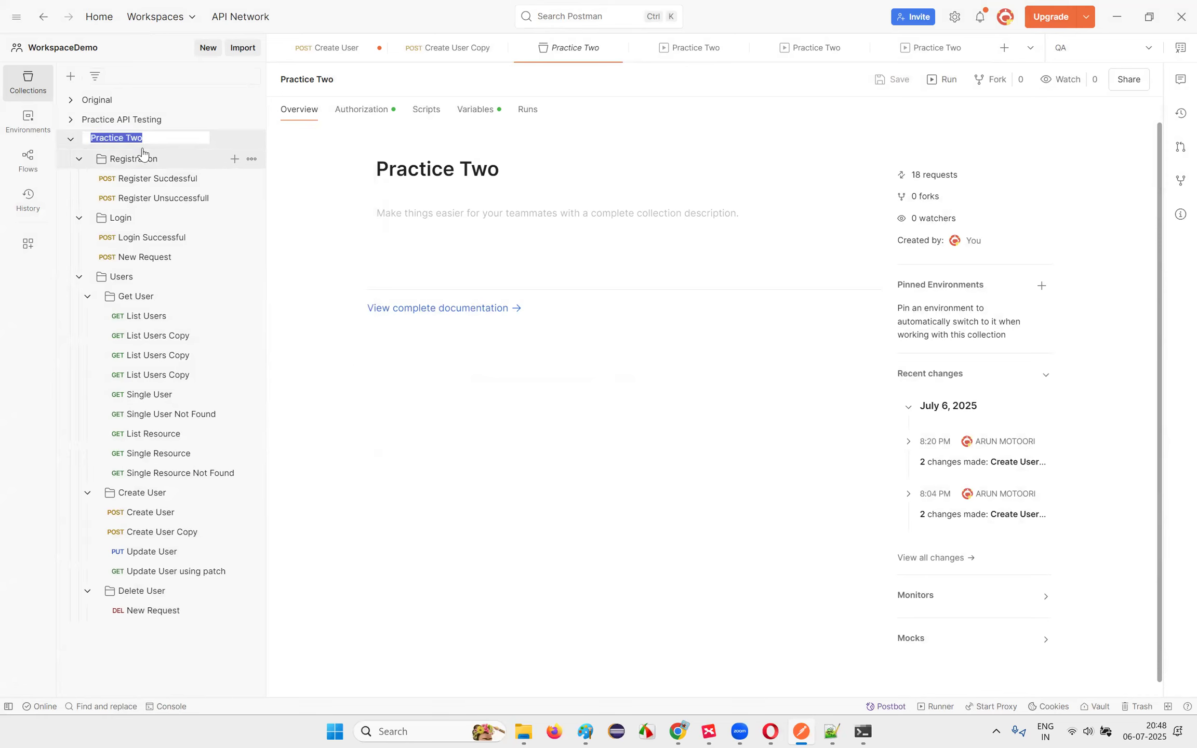
click(124, 139)
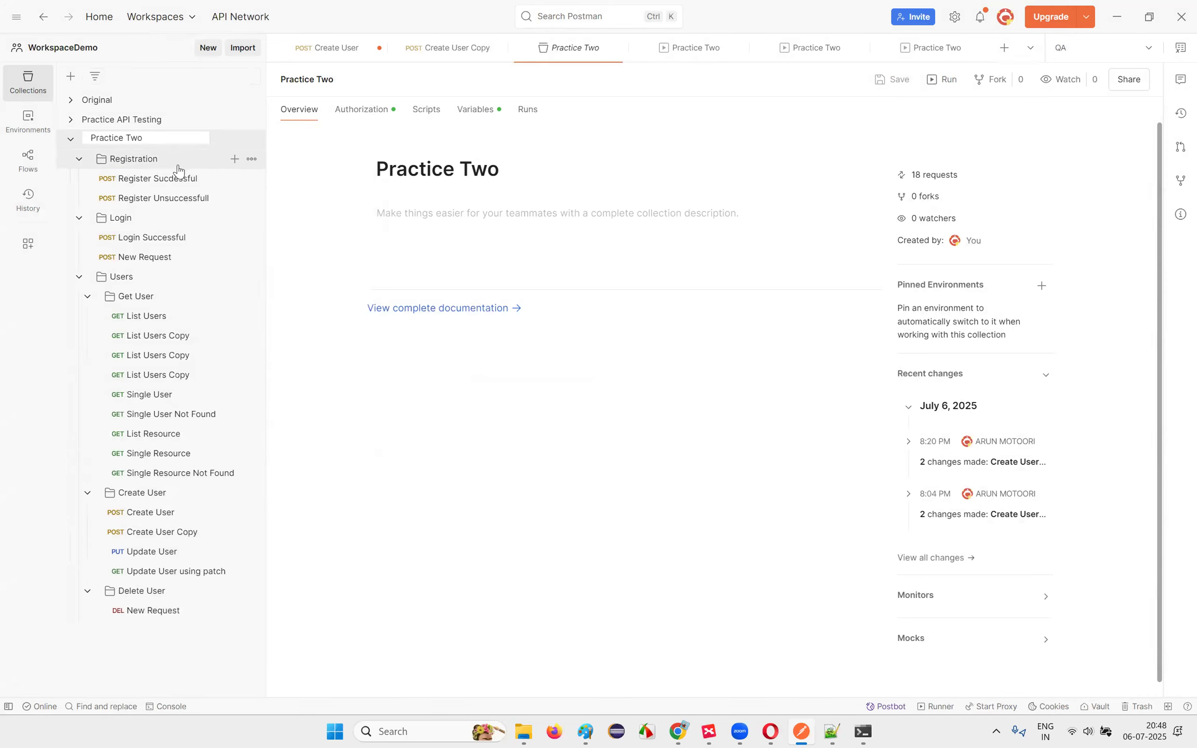
key(BackSpace)
key(Return)
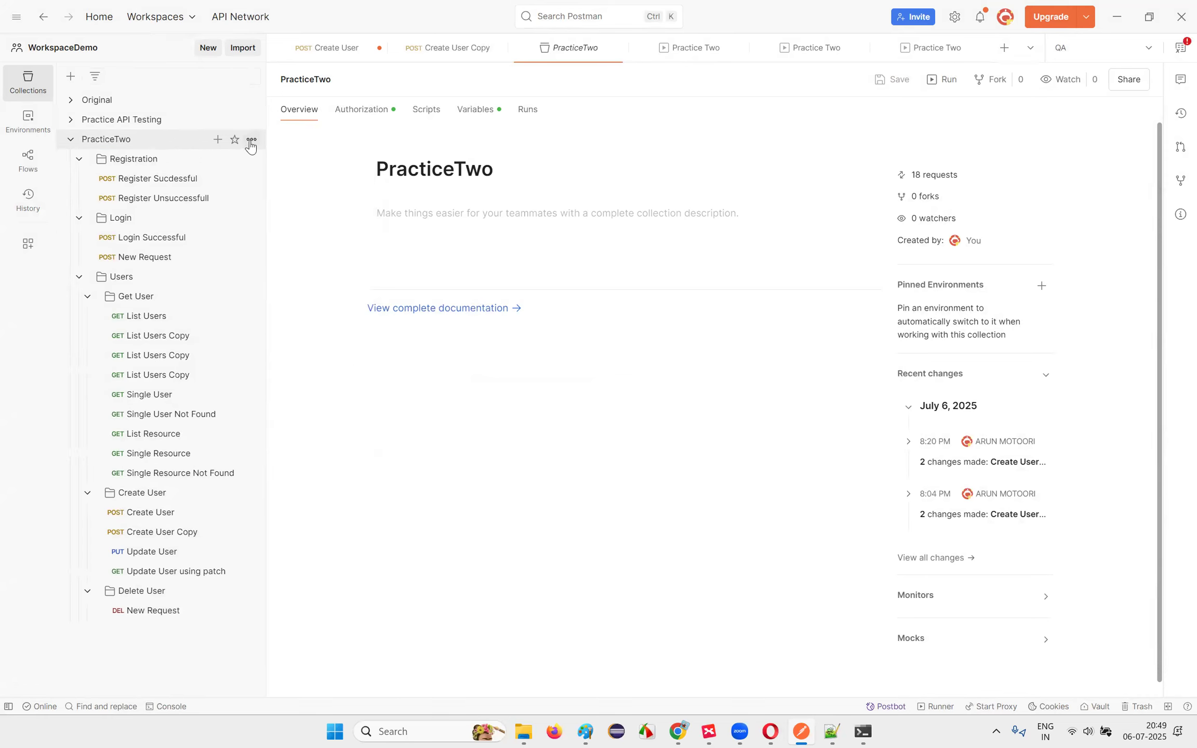
Step: Export PracticeTwo as JSON, saving PracticeTwo.postman_collection.json into Downloads\Files
click(252, 139)
mouse_move(271, 422)
click(411, 558)
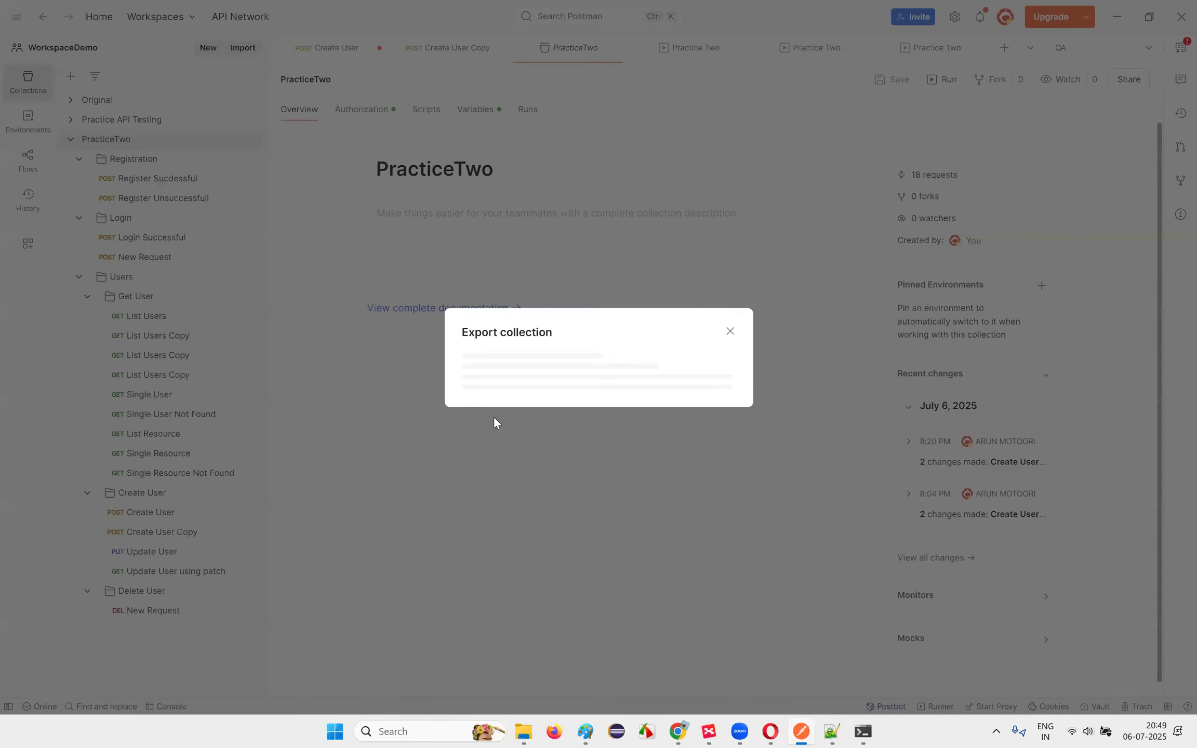
click(705, 451)
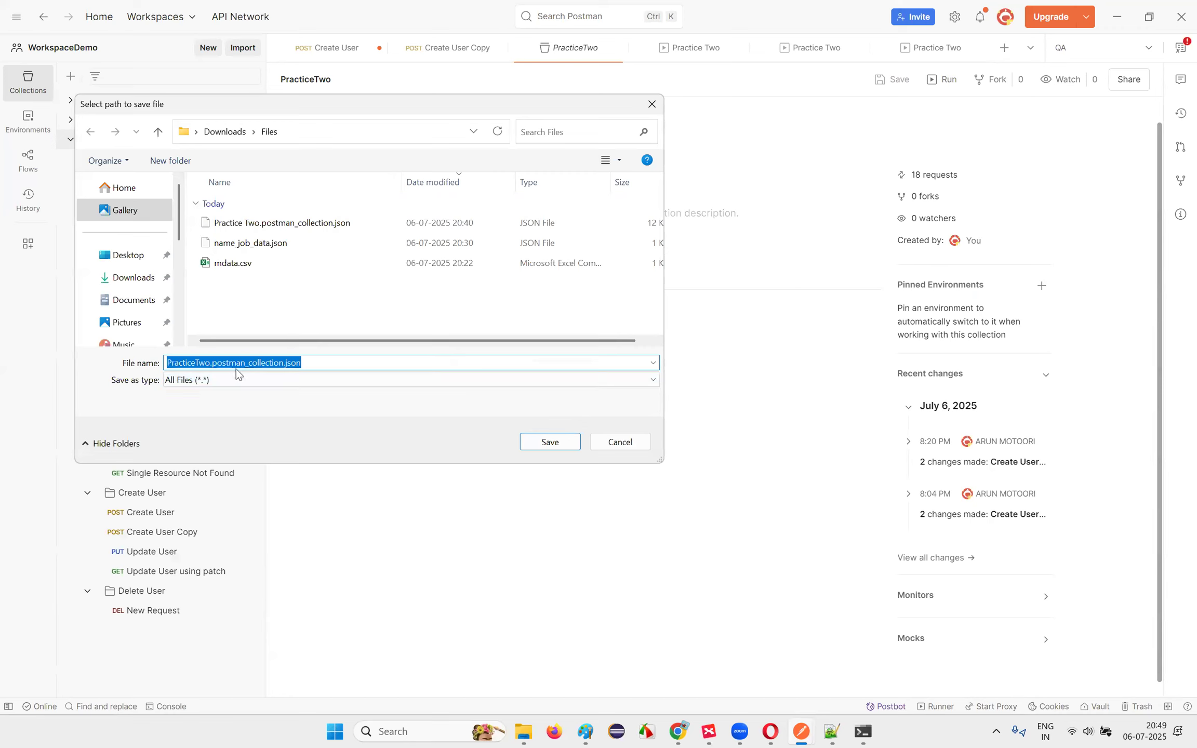
click(213, 363)
drag(210, 364, 342, 376)
click(342, 379)
click(336, 363)
click(561, 444)
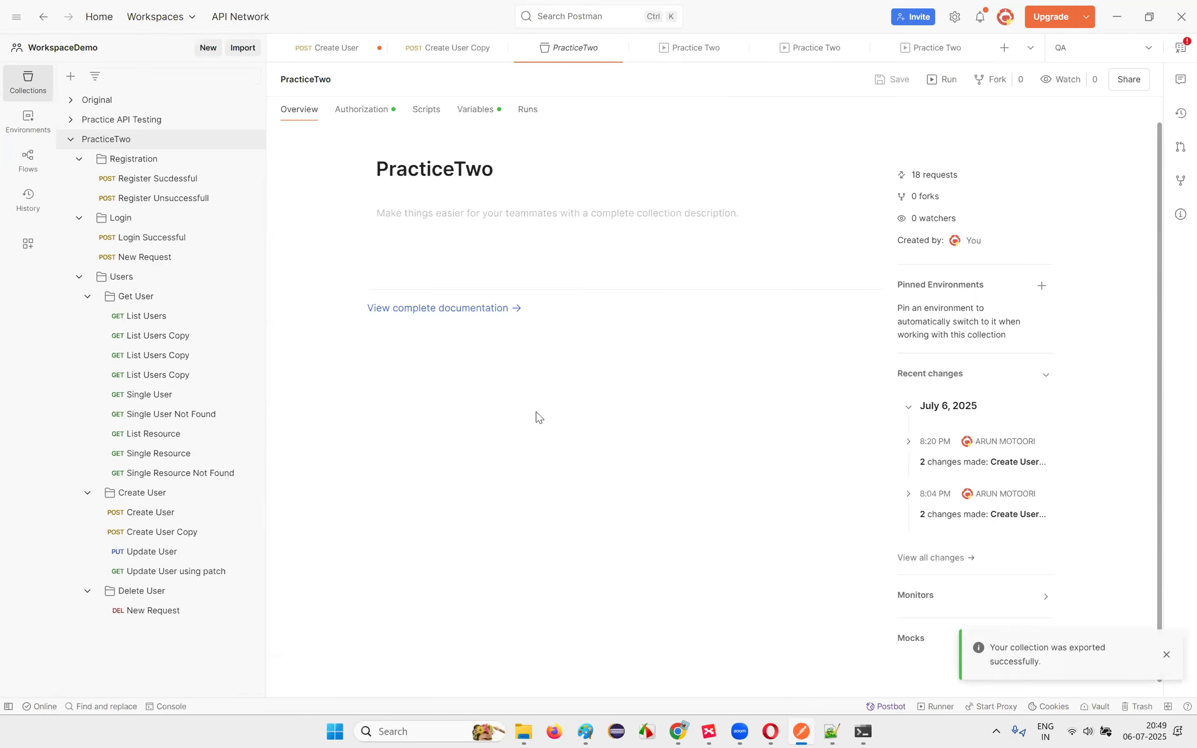
Step: Clear the Command Prompt with cls and begin a newman run command
click(865, 732)
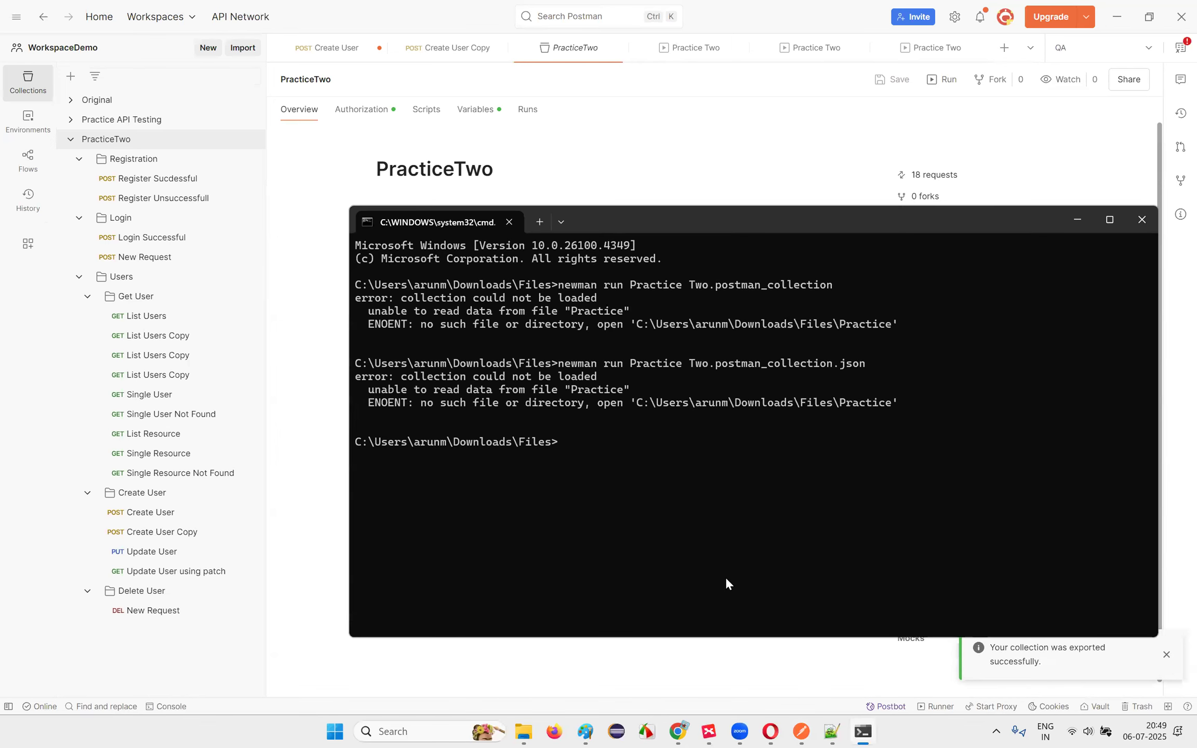
text(clear)
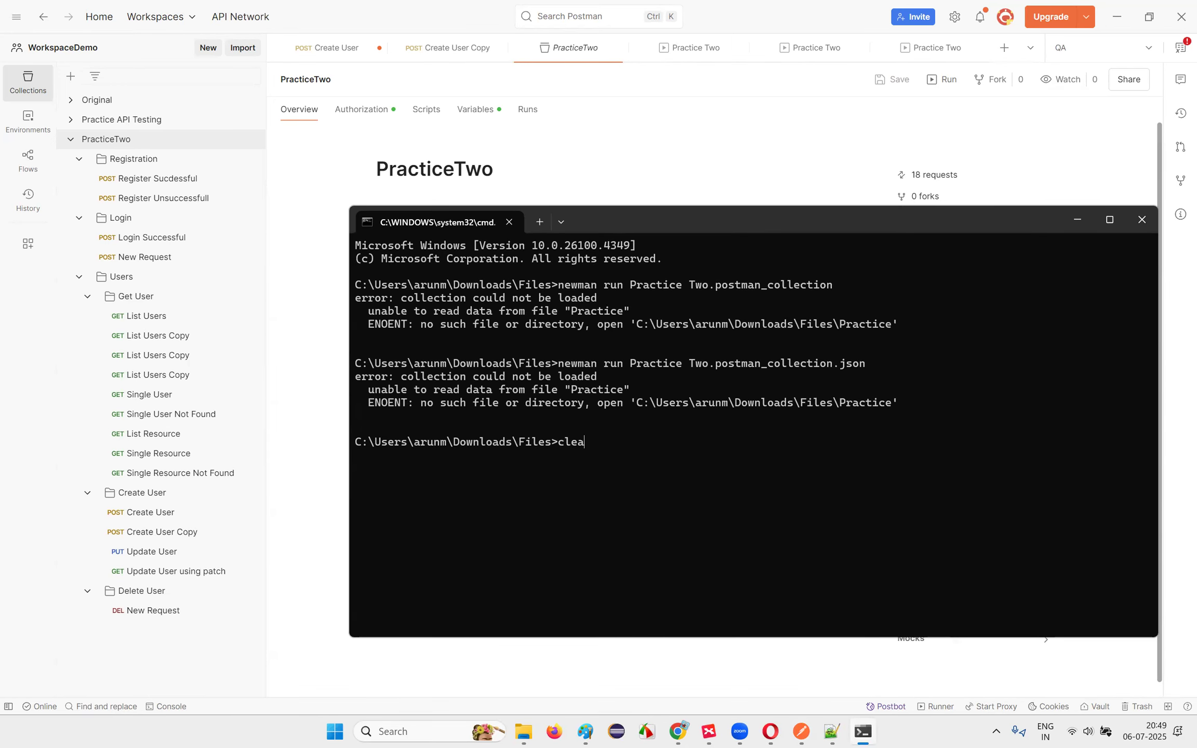
key(Return)
text(cls)
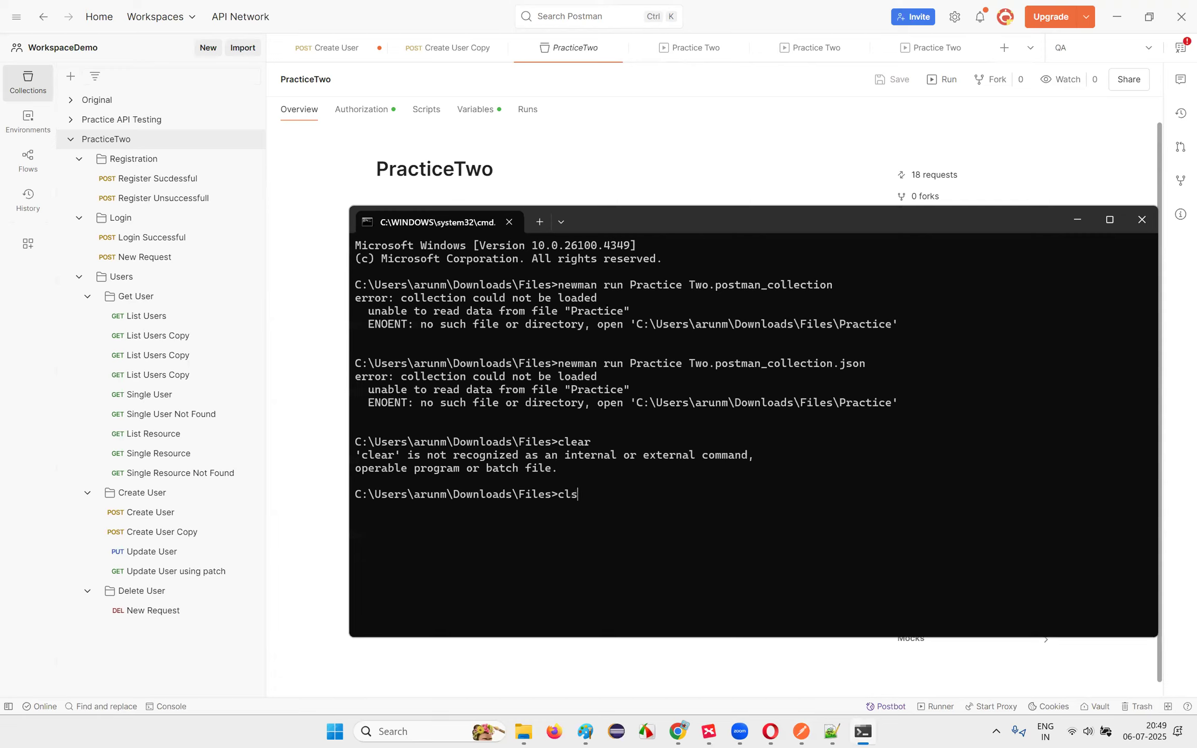
key(Return)
text(newman run)
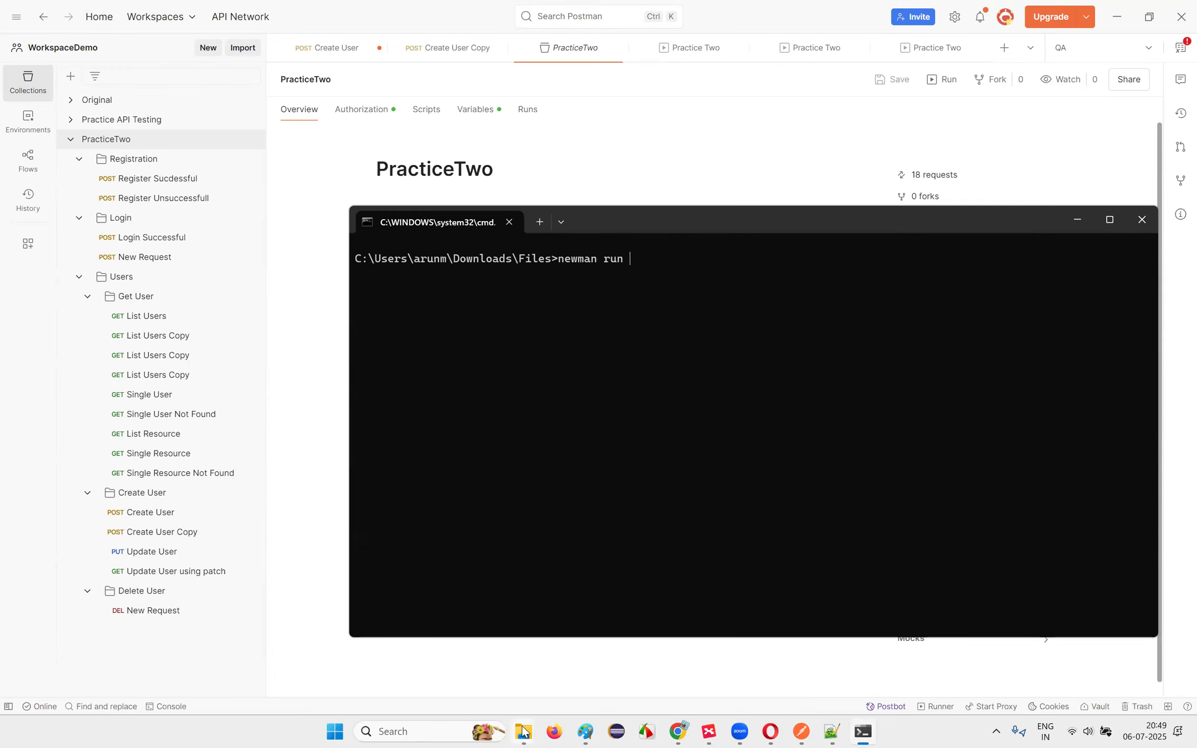
mouse_move(524, 731)
click(456, 648)
Step: Delete the old Practice Two collection file and paste the PracticeTwo file name after newman run
click(361, 142)
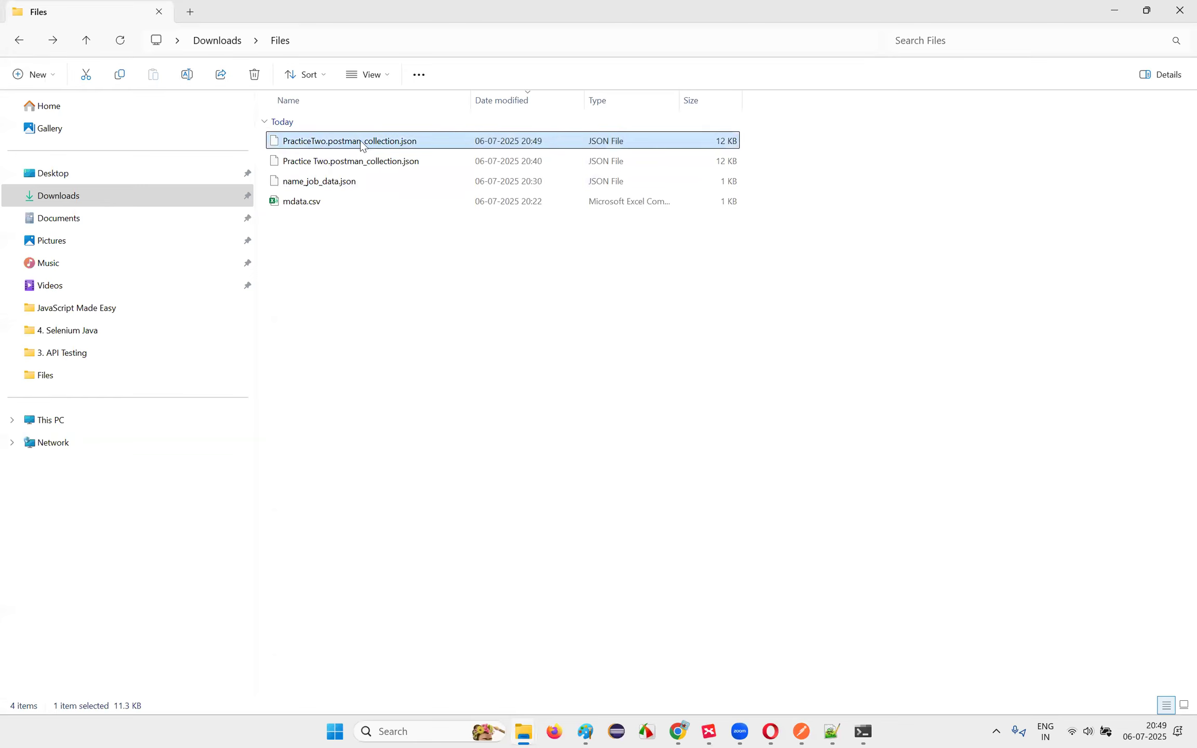
click(325, 145)
click(328, 165)
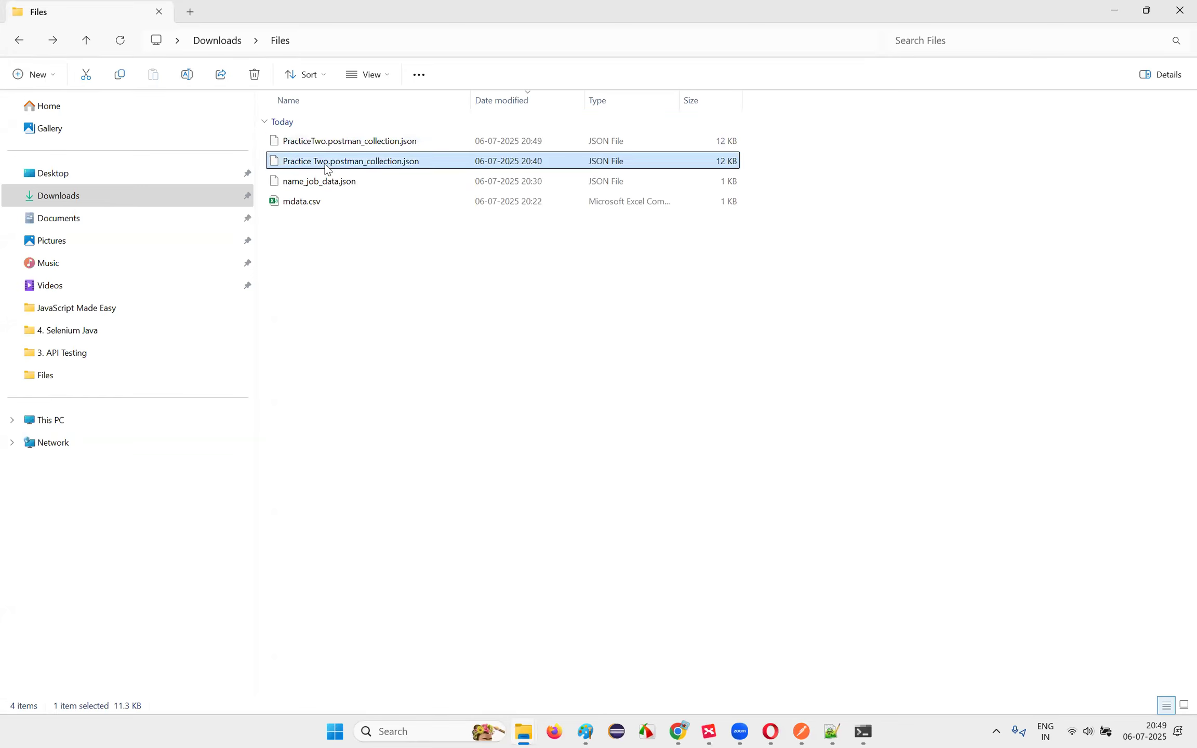
key(Delete)
click(359, 143)
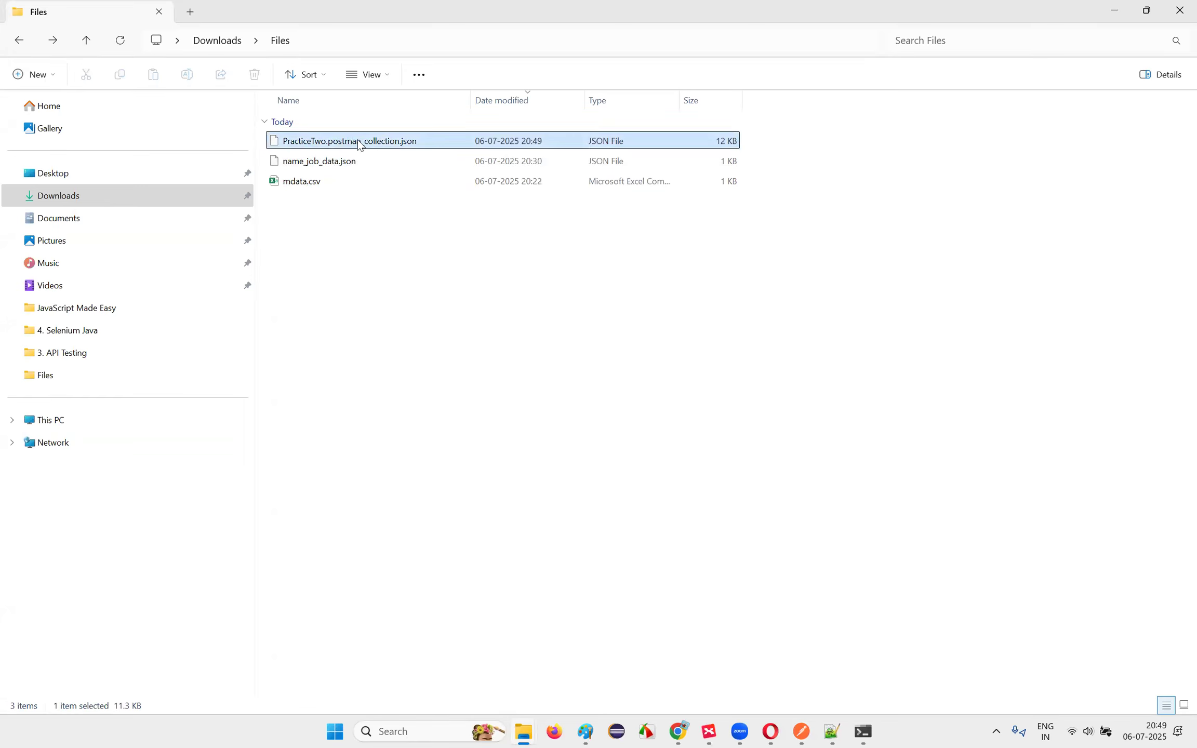
click(359, 141)
key(ctrl+c)
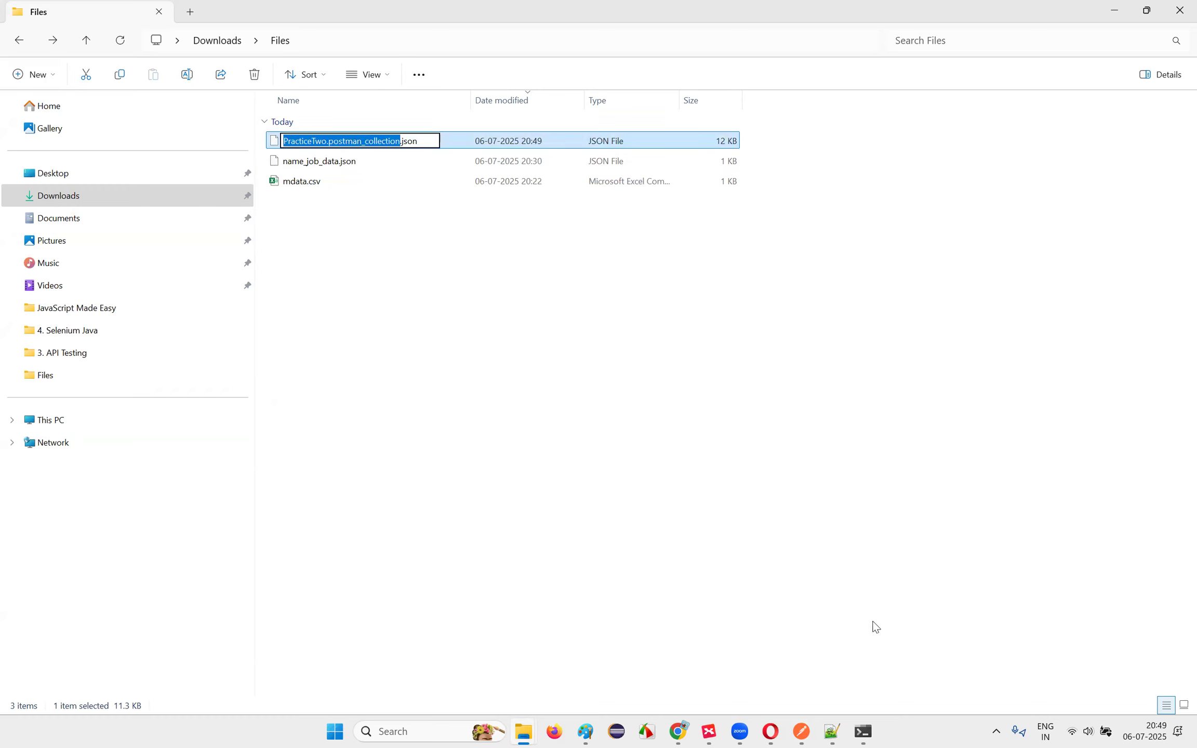
click(865, 728)
key(ctrl+v)
Step: Run newman on PracticeTwo.postman_collection.json and review the results, including two failed assertions
text(.json)
key(Return)
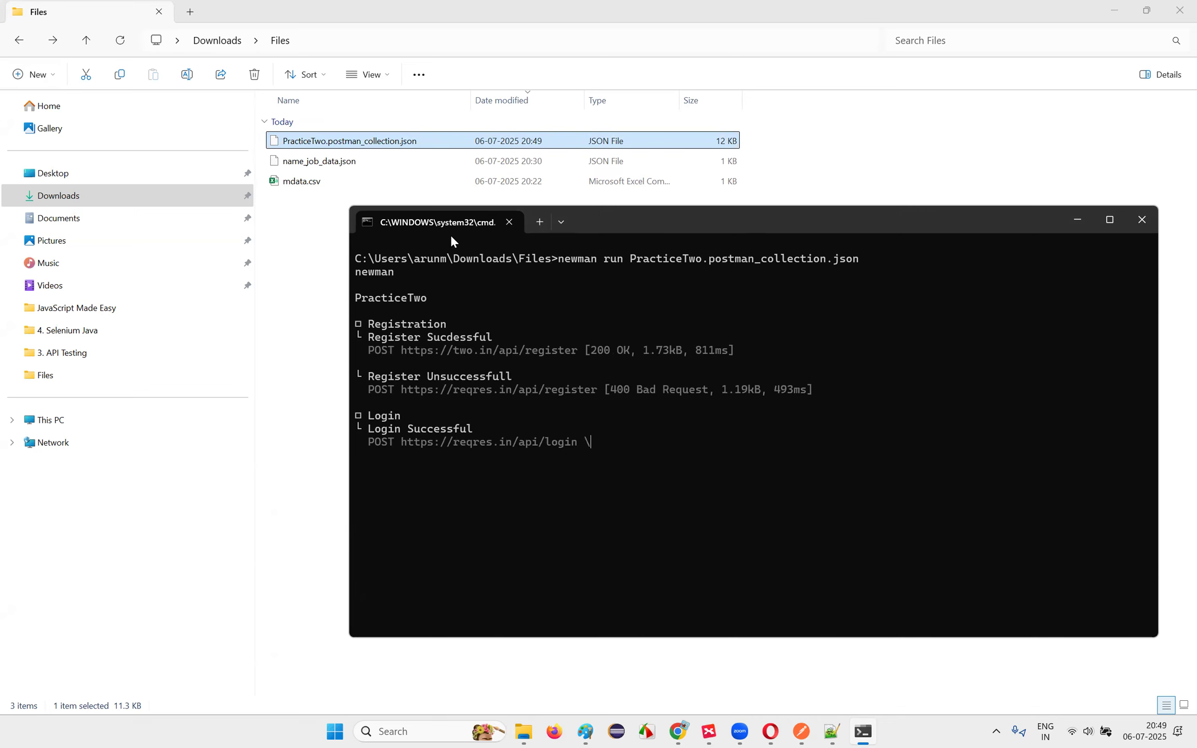
drag(451, 237, 459, 171)
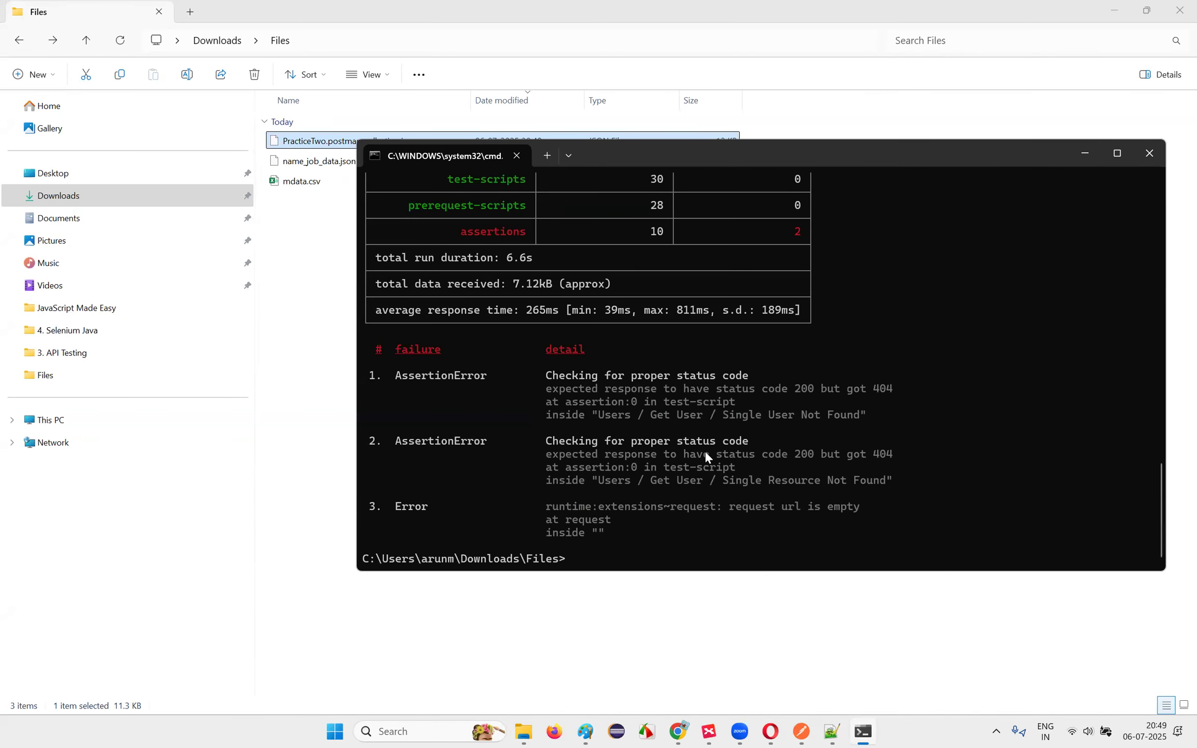
scroll(705, 454, up, 20)
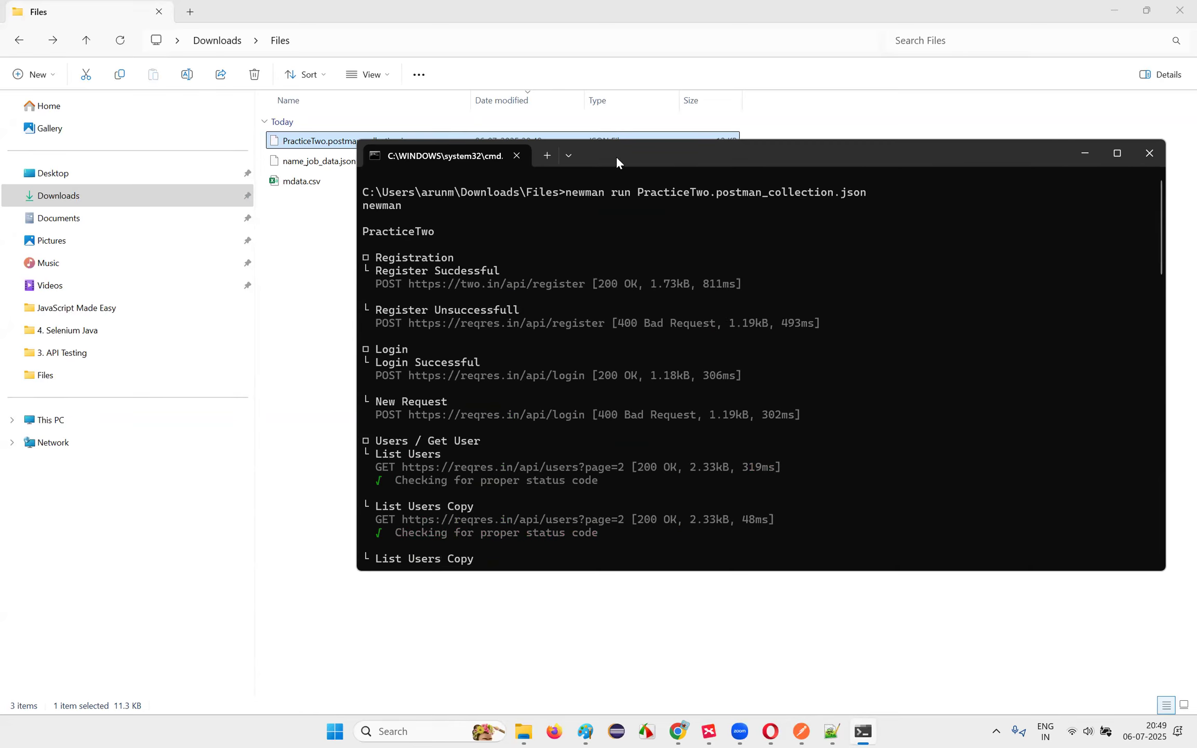
drag(617, 160, 699, 192)
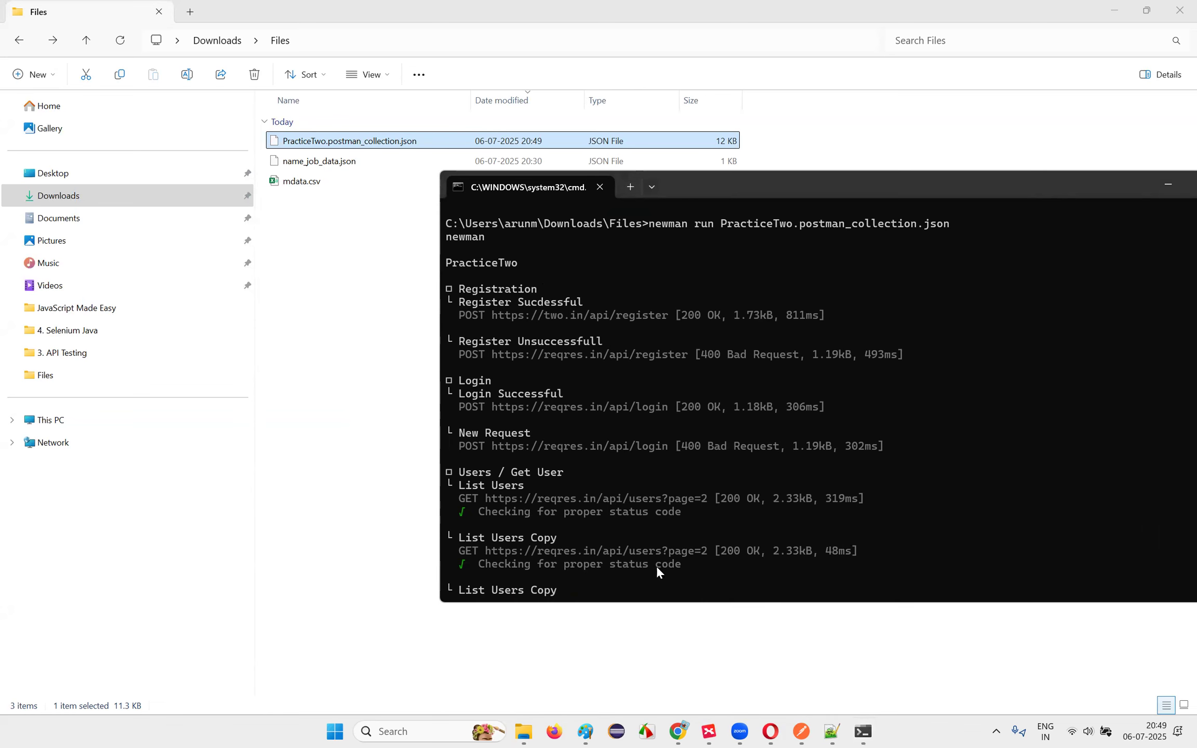
Step: Collapse the 'Running API Collection from command line' branch in the XMind Postman map, then return to Postman
click(710, 732)
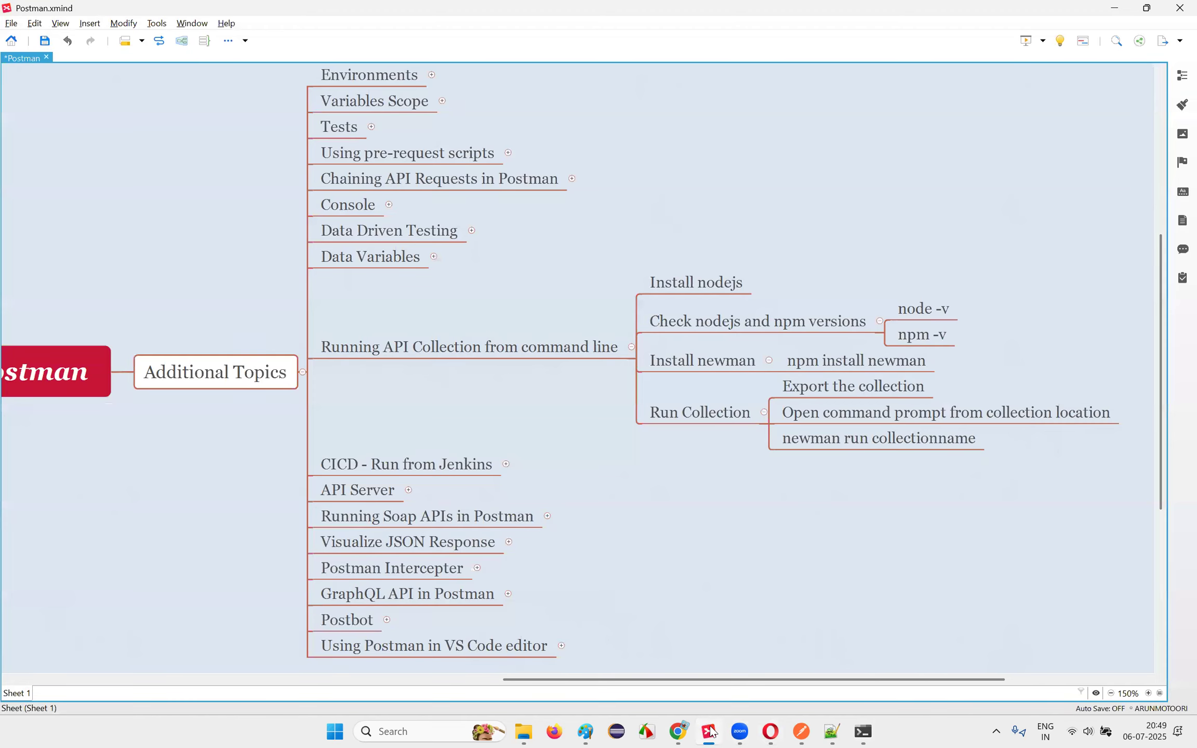
click(453, 359)
scroll(452, 396, up, 2)
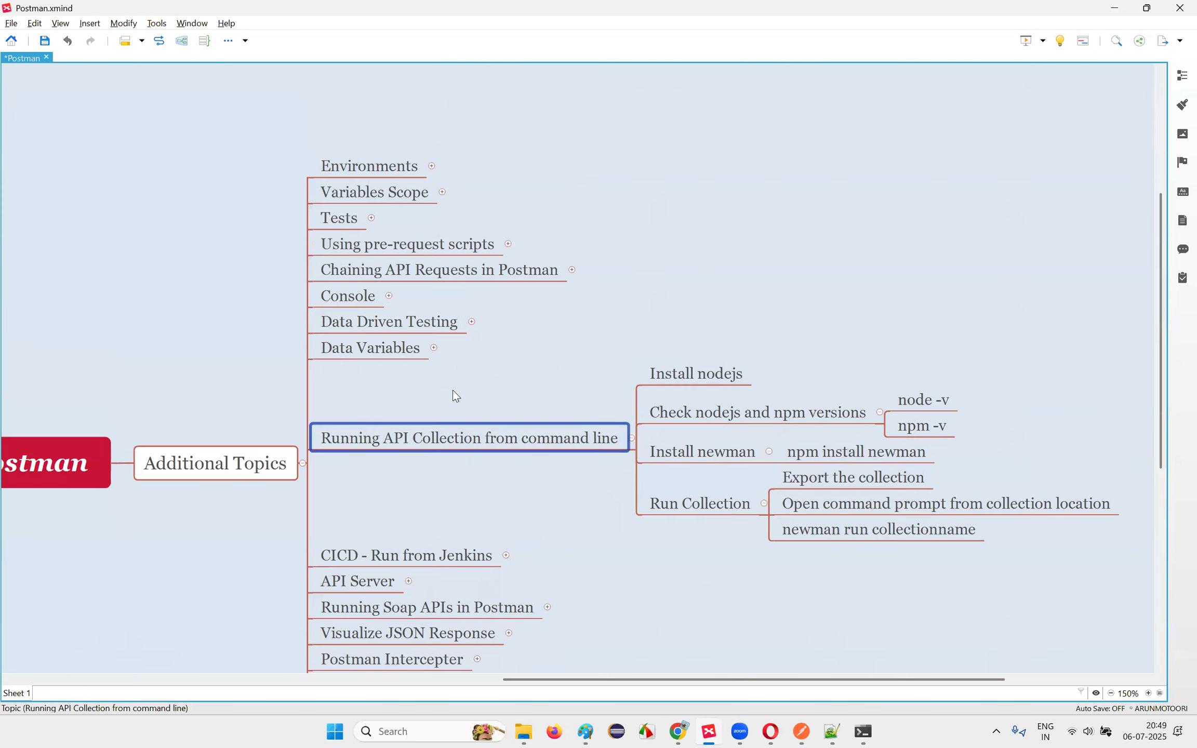
scroll(584, 357, down, 2)
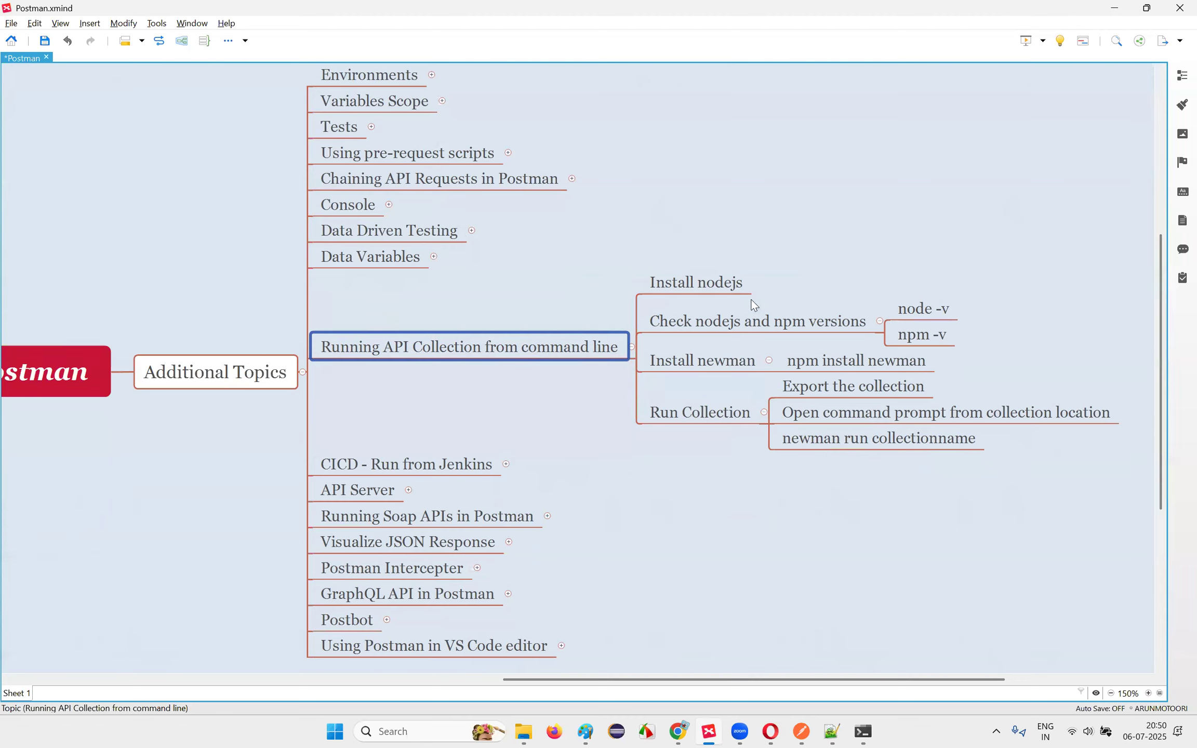
click(649, 414)
click(604, 354)
click(632, 347)
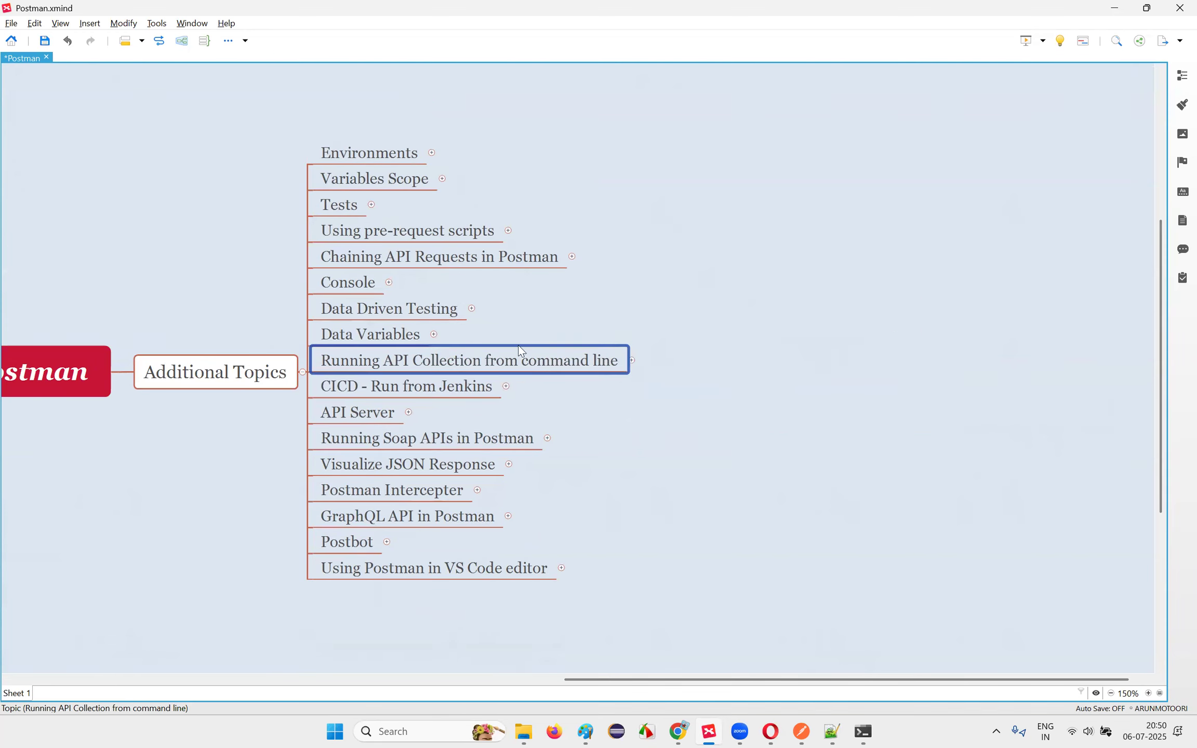
click(458, 394)
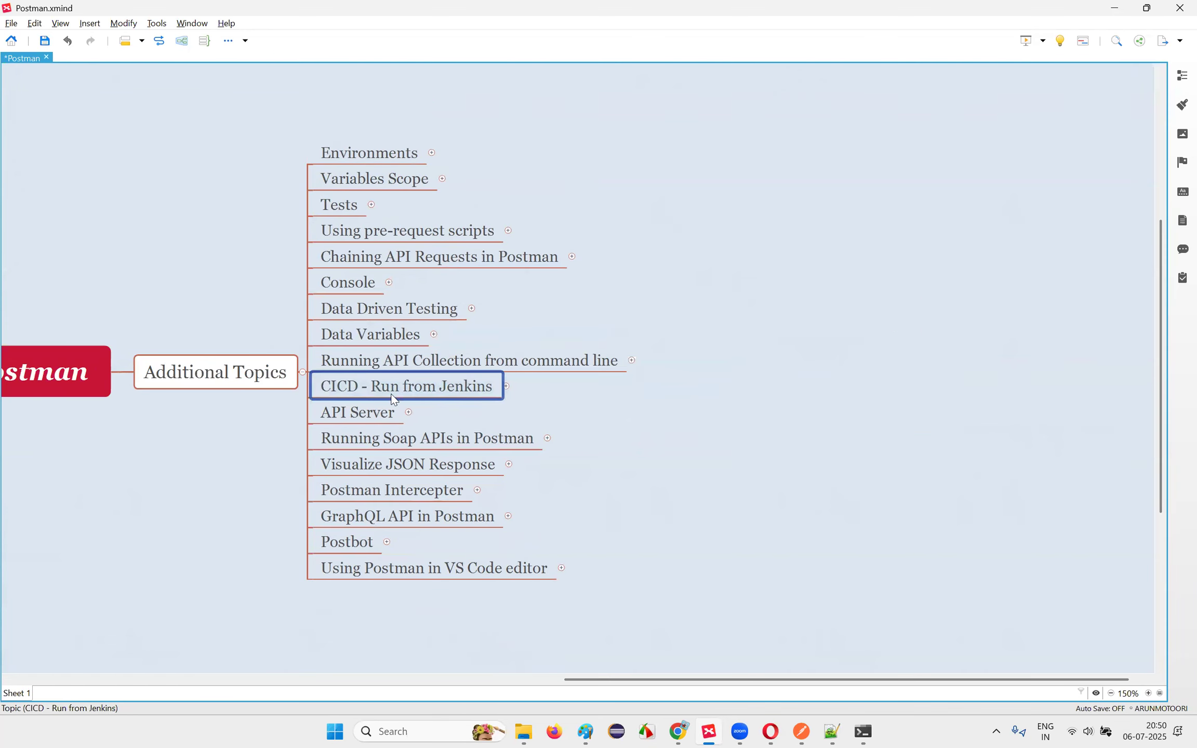
click(572, 358)
click(368, 396)
click(801, 731)
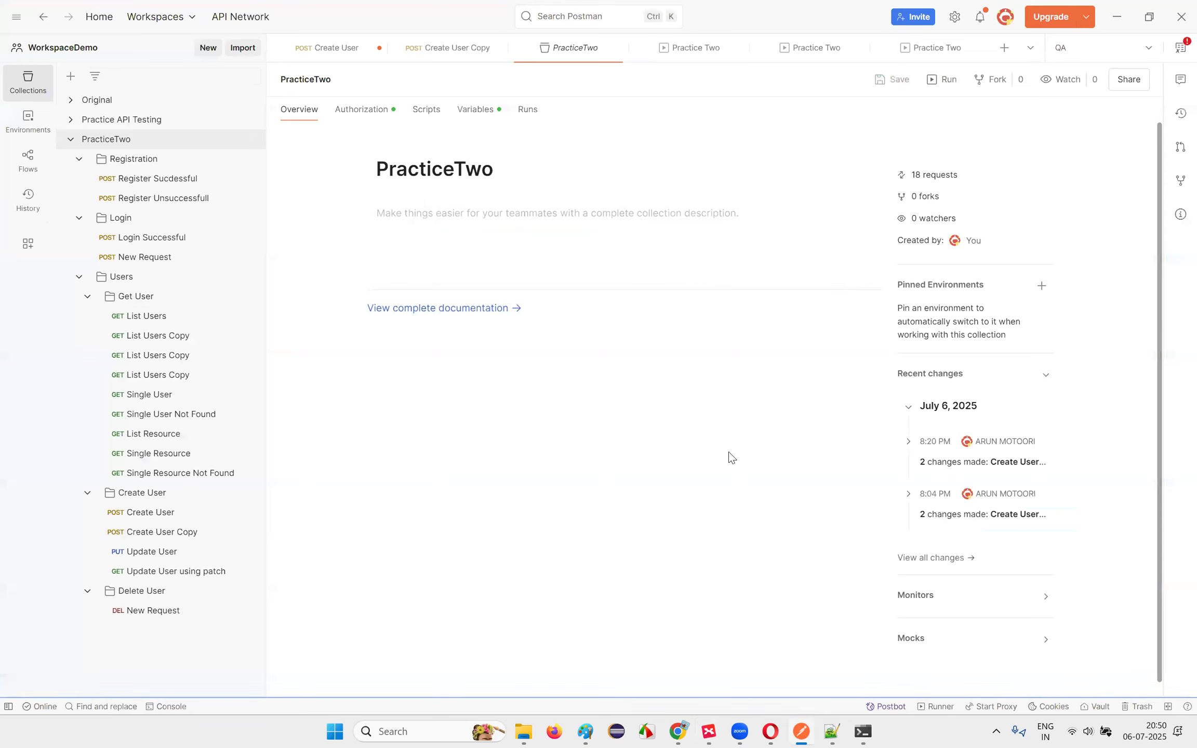
Step: Close Postman and browse the map's 'CICD - Run from Jenkins' and command-line topics
click(1178, 17)
click(847, 730)
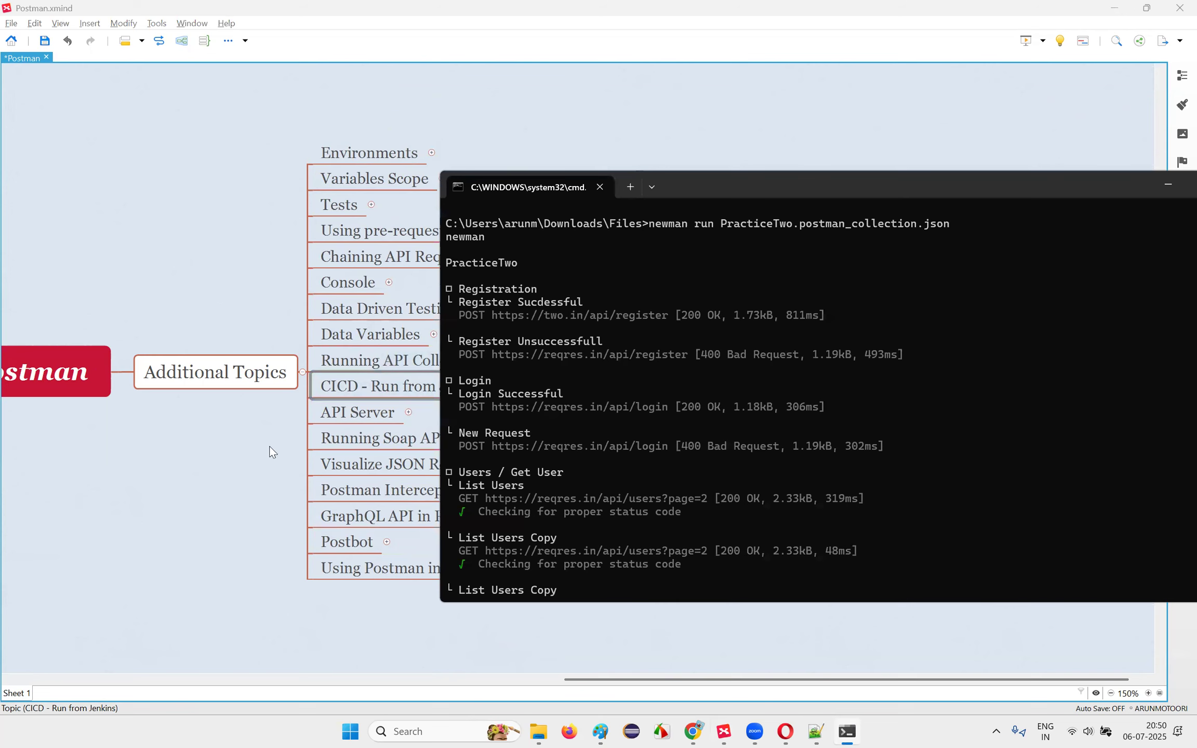
click(94, 396)
click(570, 399)
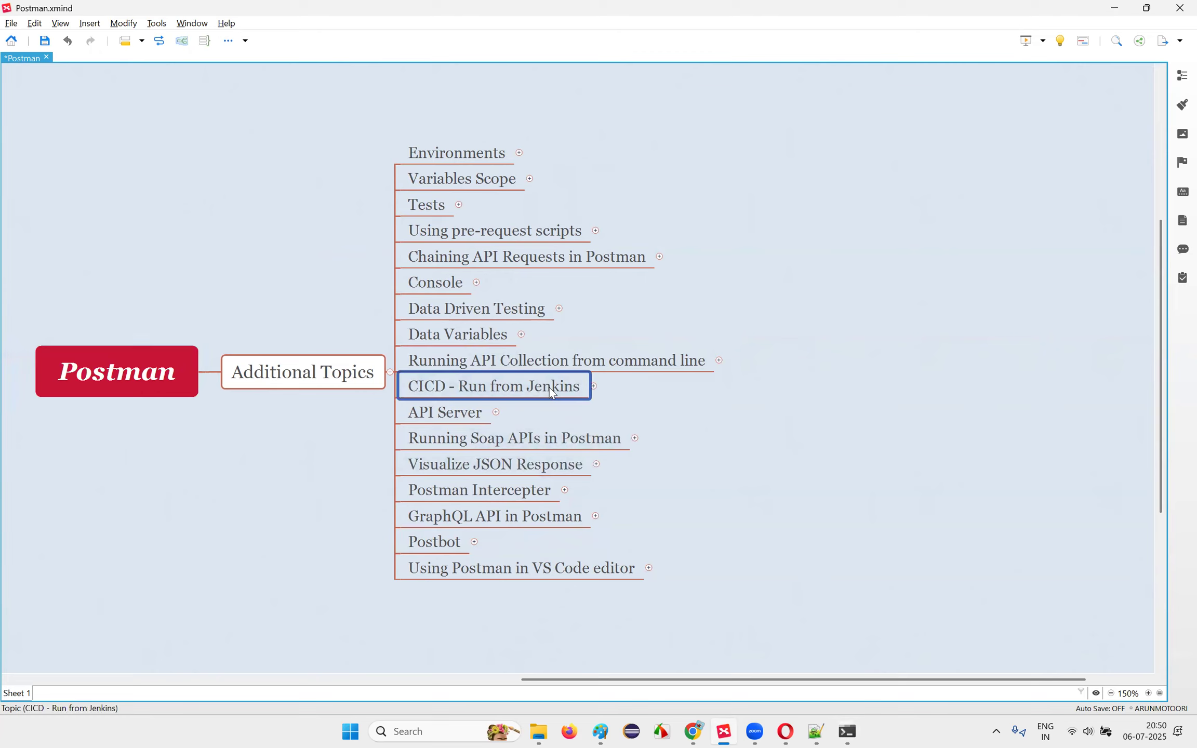
click(584, 368)
Step: Check the Newman run output in the terminal, then hide it to show the full mind map
click(851, 731)
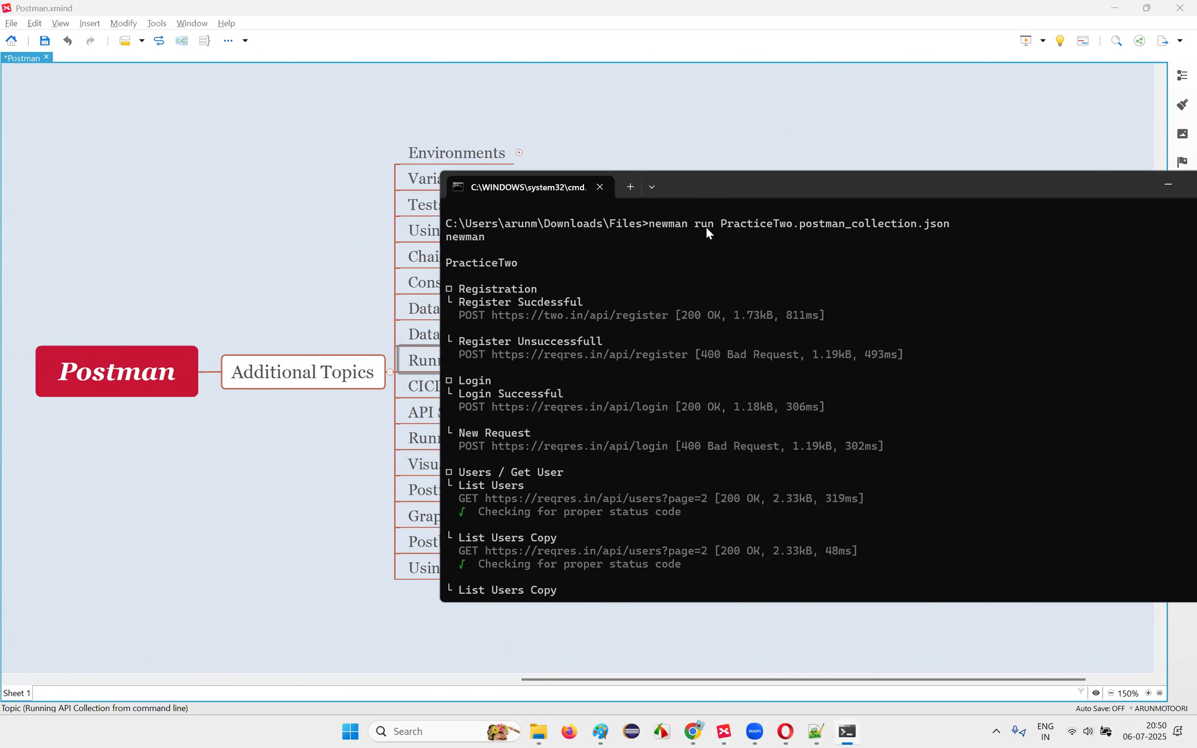
drag(1016, 187, 727, 185)
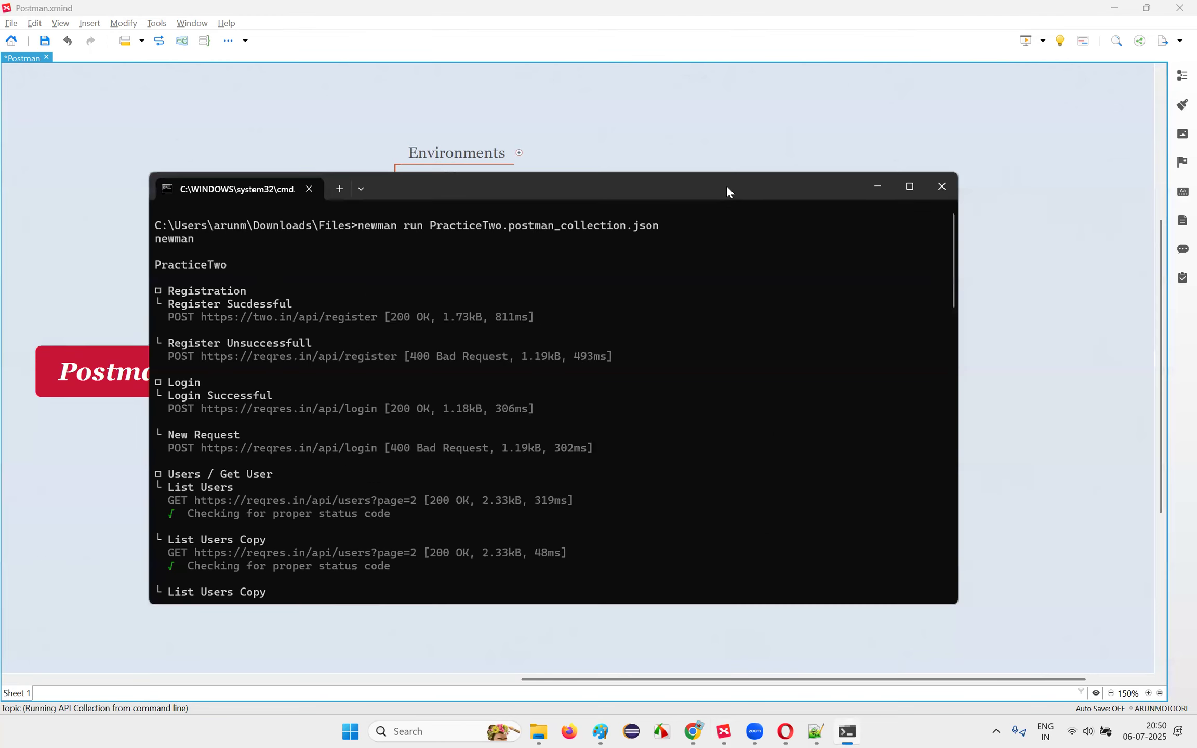
click(878, 183)
click(663, 575)
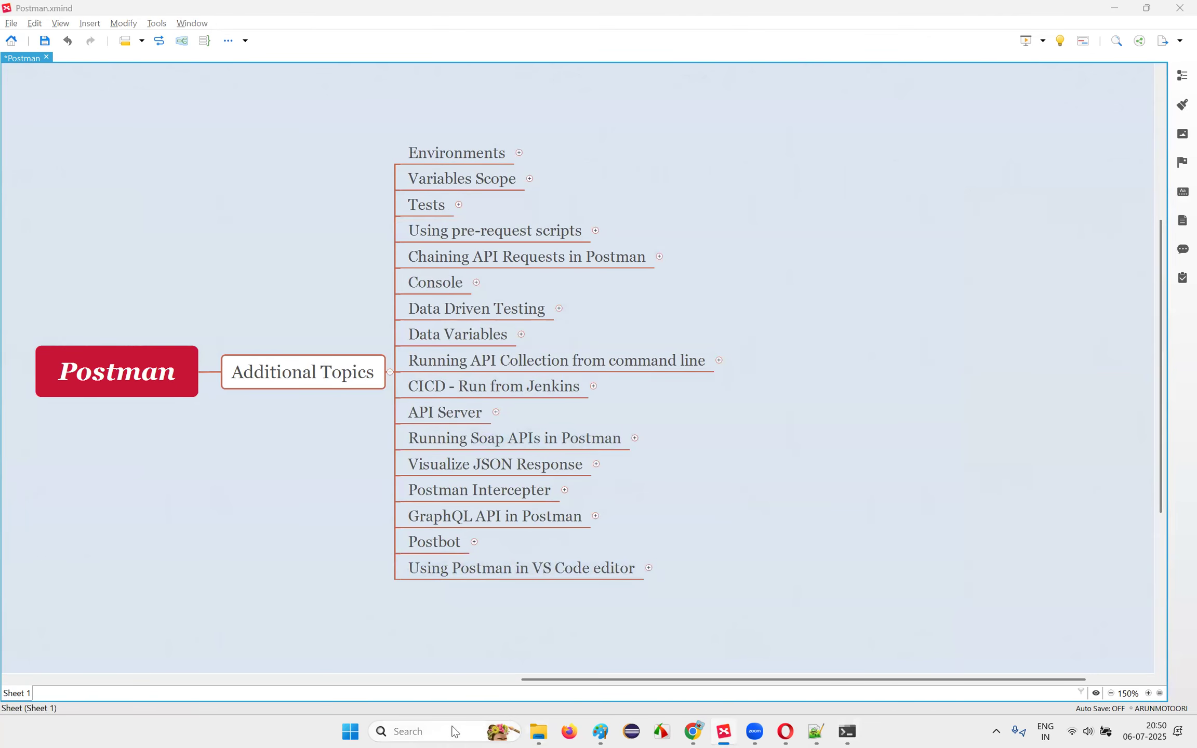
Step: Bring the Downloads\Files File Explorer window to the front
click(436, 731)
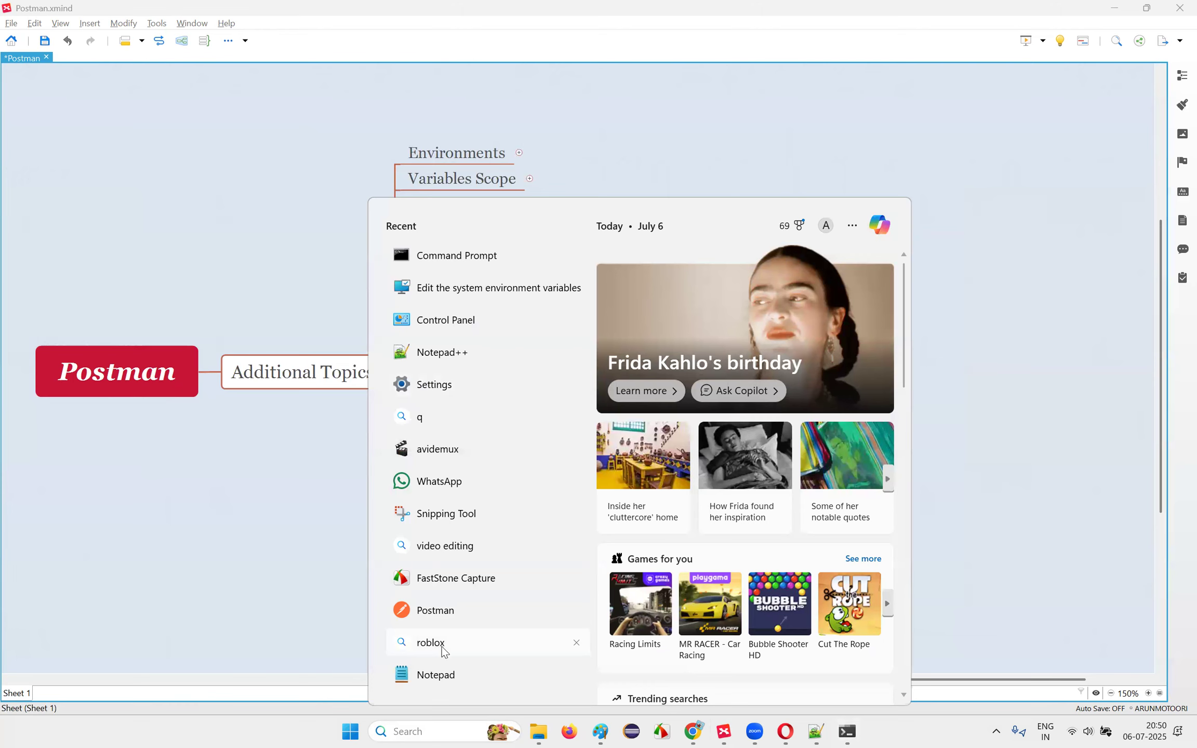
mouse_move(538, 731)
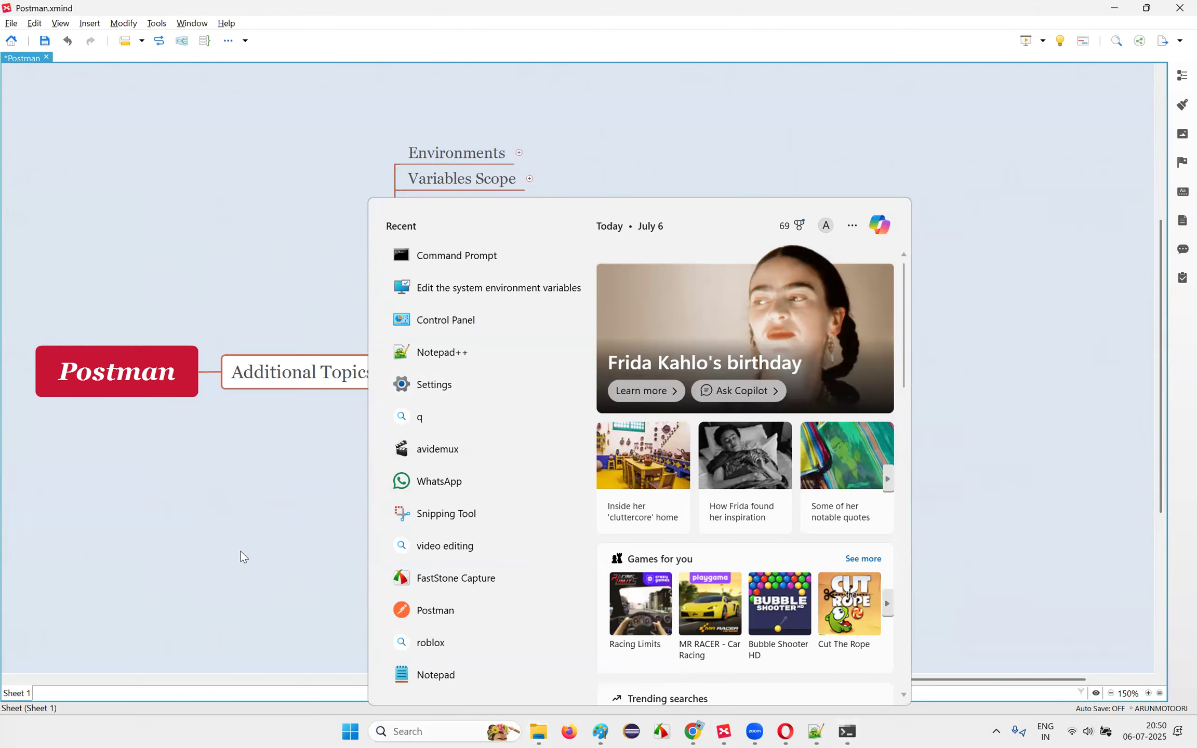
click(417, 722)
mouse_move(538, 731)
click(461, 663)
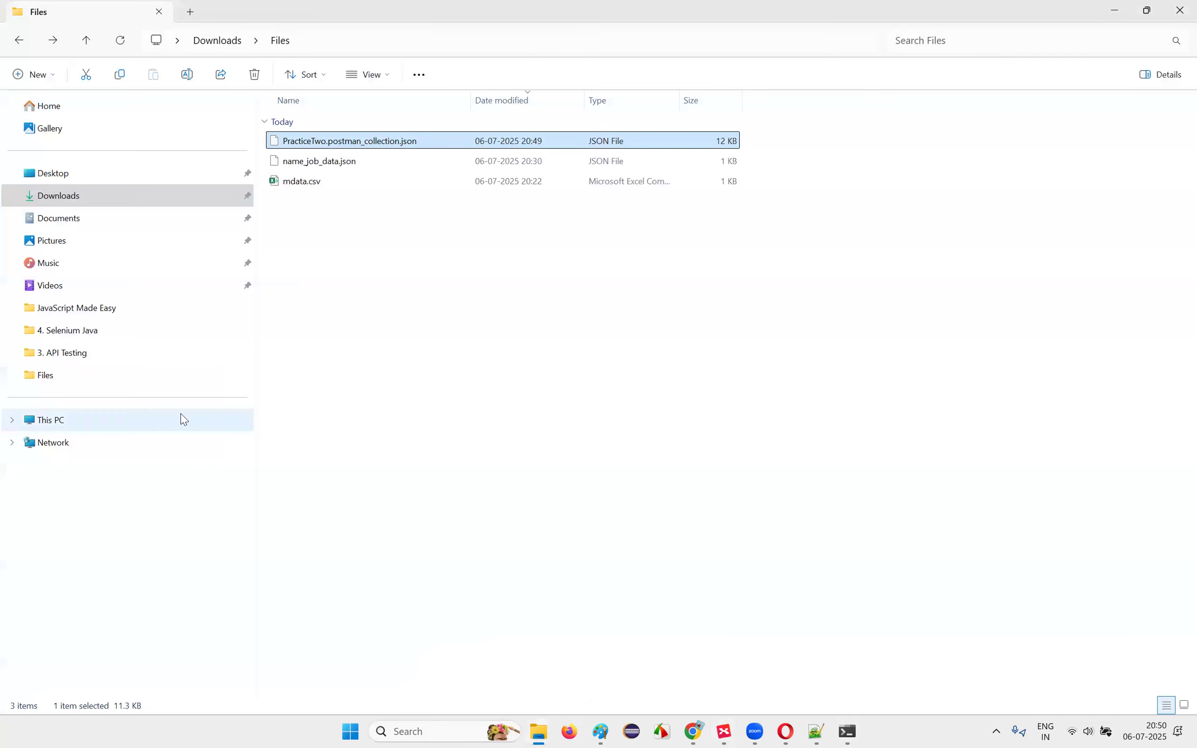
Step: Navigate File Explorer to the user's home folder under C:\Users
click(156, 428)
double_click(364, 140)
click(323, 408)
double_click(323, 408)
double_click(288, 123)
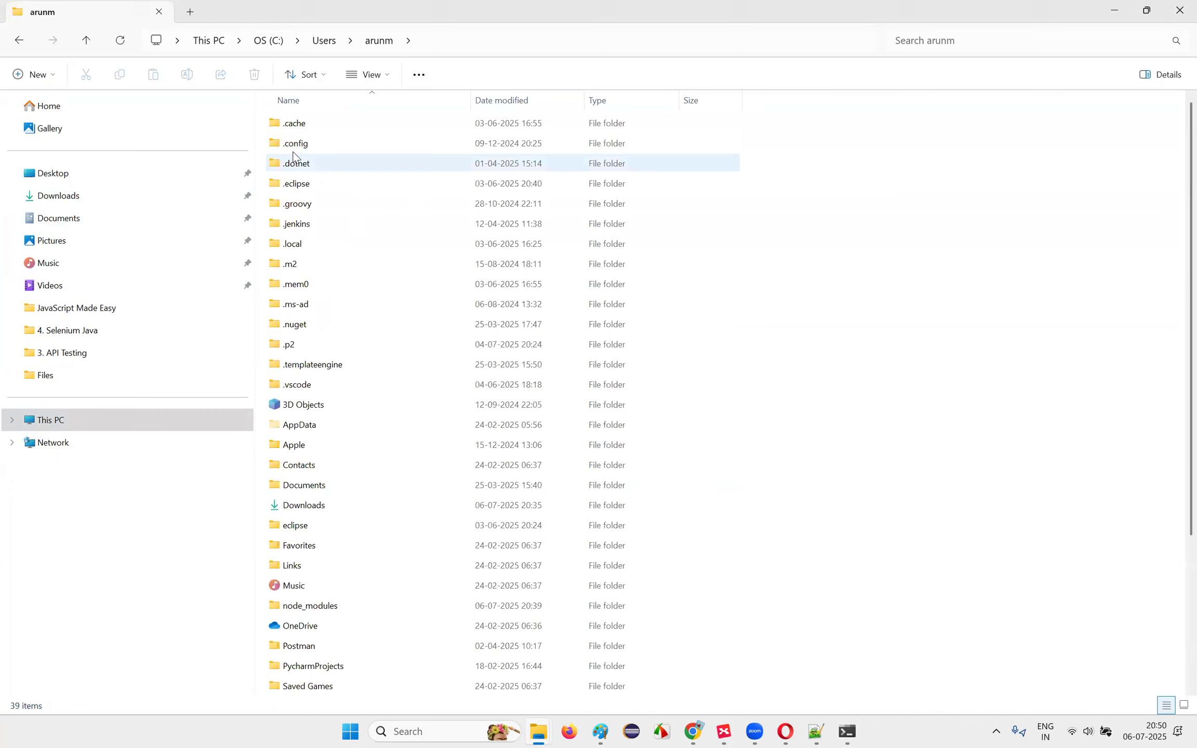
Step: Delete the .jenkins folder and close File Explorer
click(301, 225)
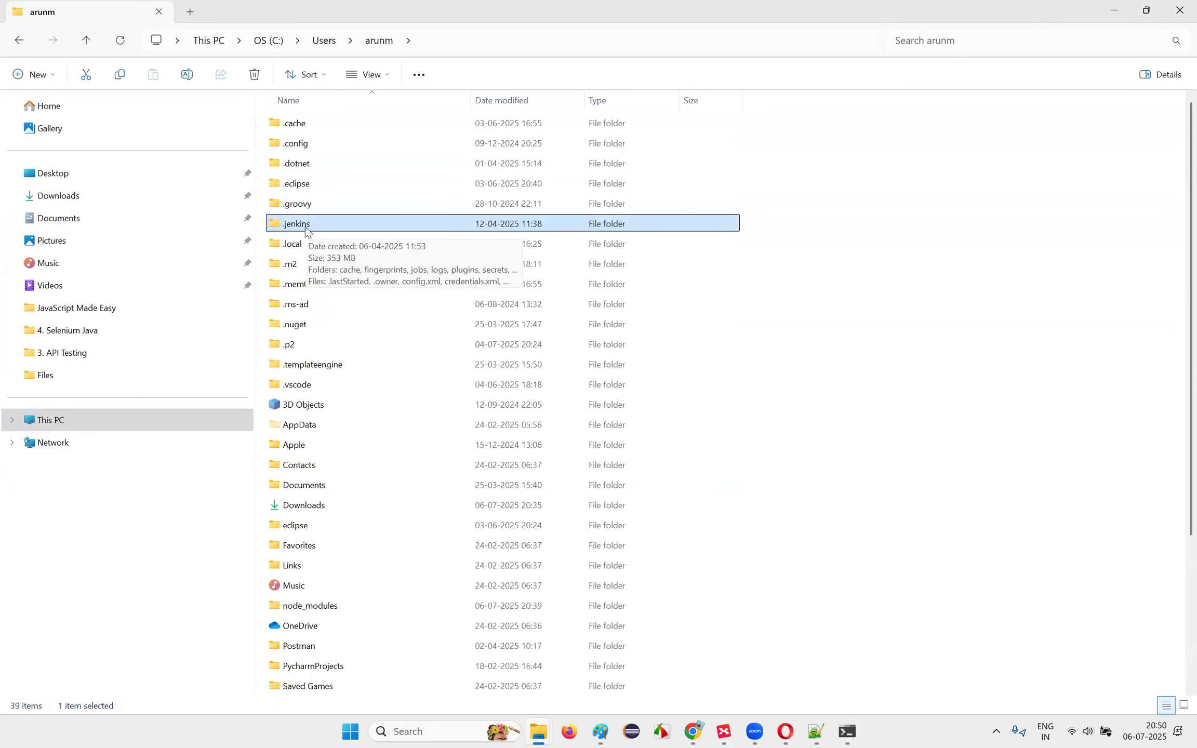
key(alt+Tab)
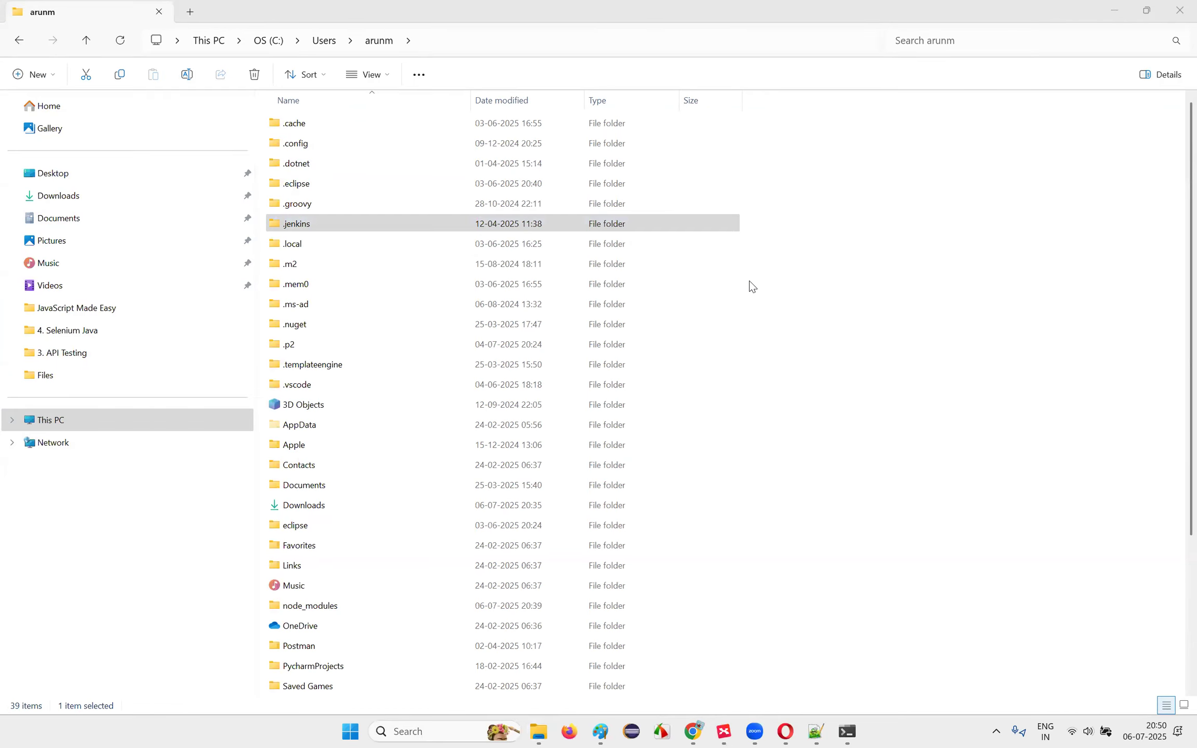
click(337, 227)
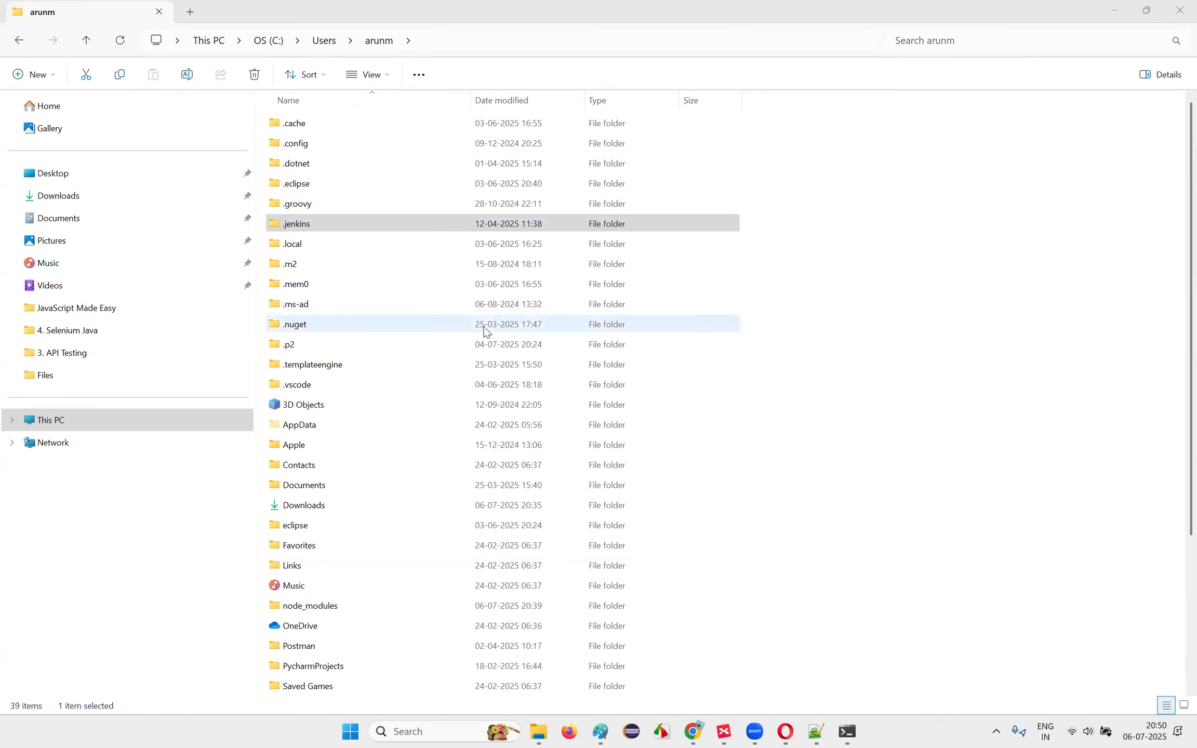
right_click(305, 227)
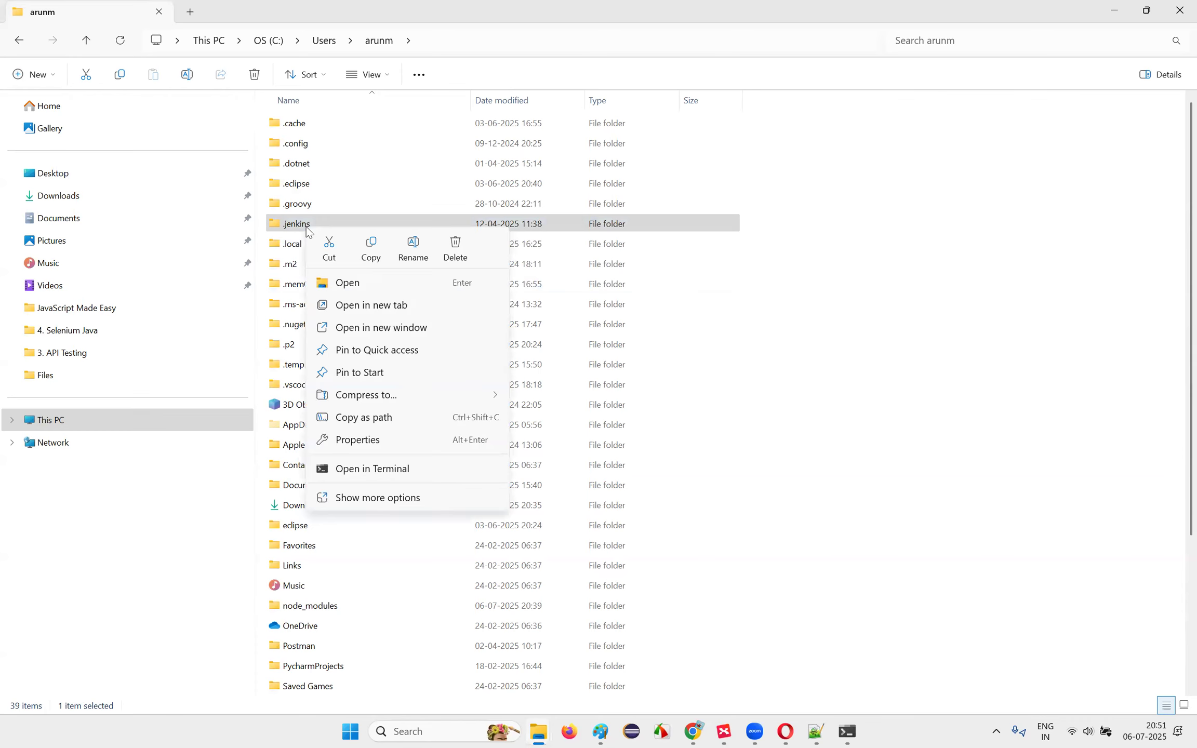
click(455, 255)
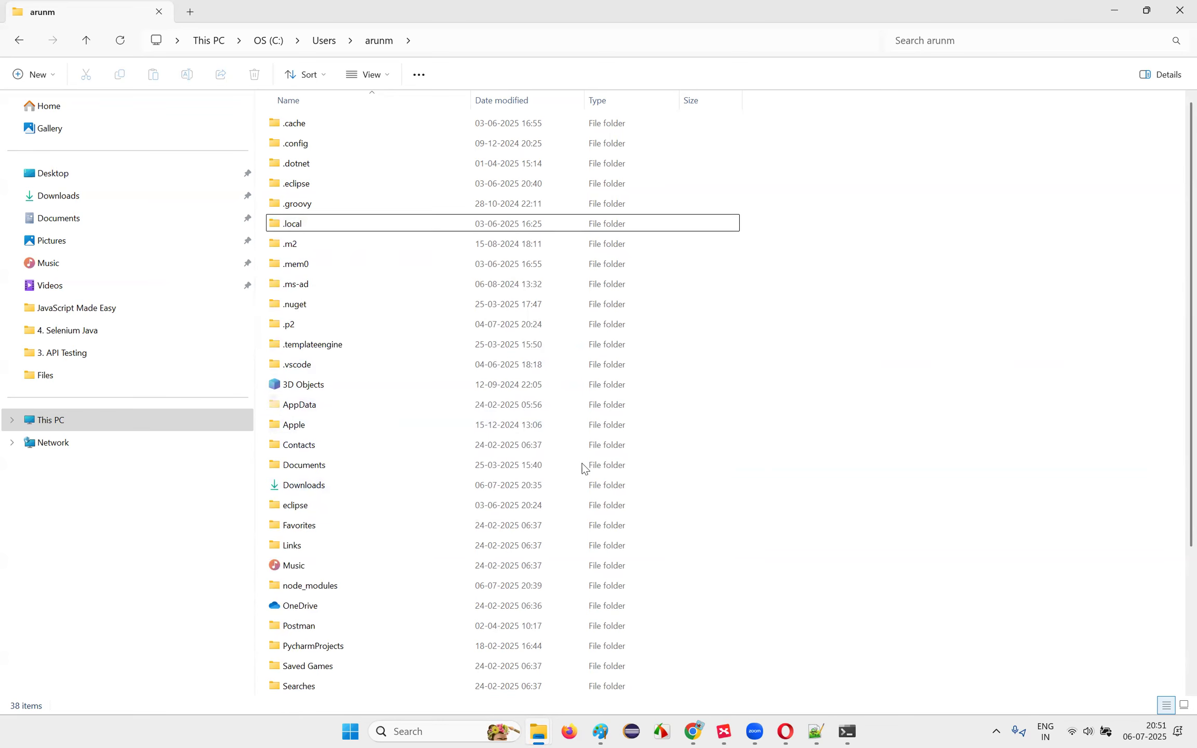
scroll(519, 416, down, 3)
scroll(489, 387, up, 3)
click(1180, 11)
click(173, 372)
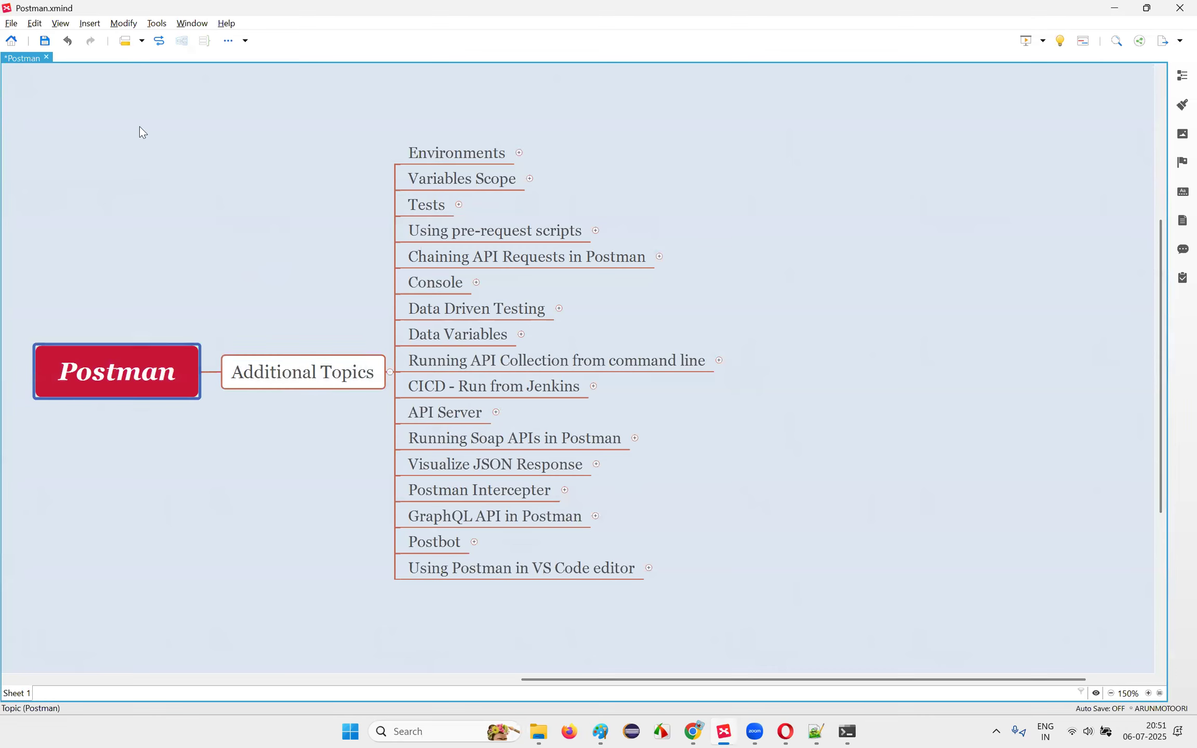
Step: Save Postman.xmind from the XMind toolbar
click(44, 41)
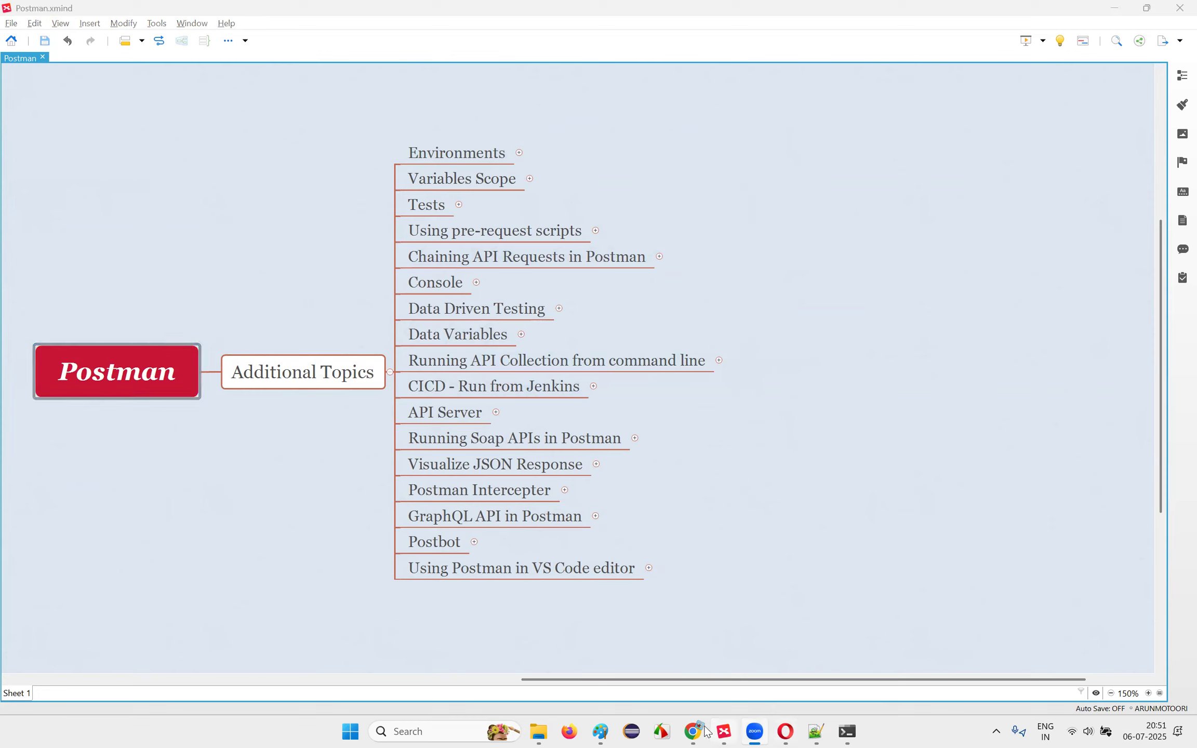
Step: Ask ChatGPT 'Download jenkins' and open the jenkins.io download link from its answer
mouse_move(699, 730)
click(671, 629)
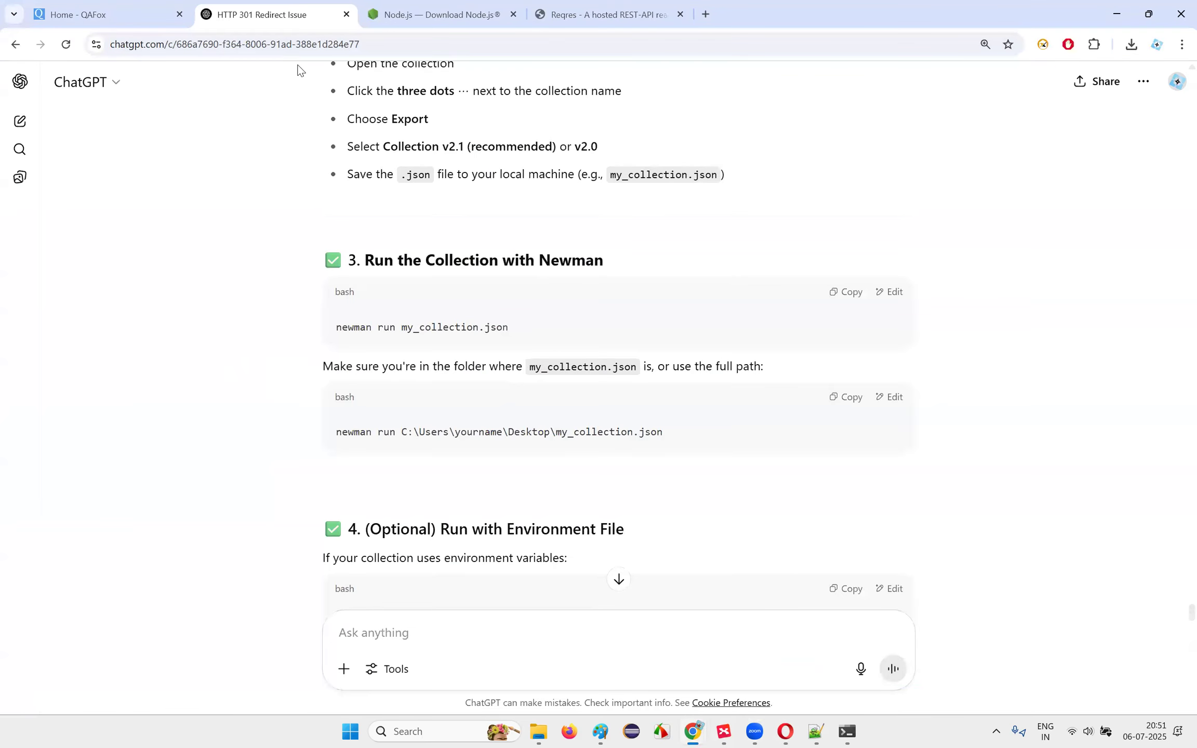
scroll(364, 364, down, 10)
click(423, 630)
text(D)
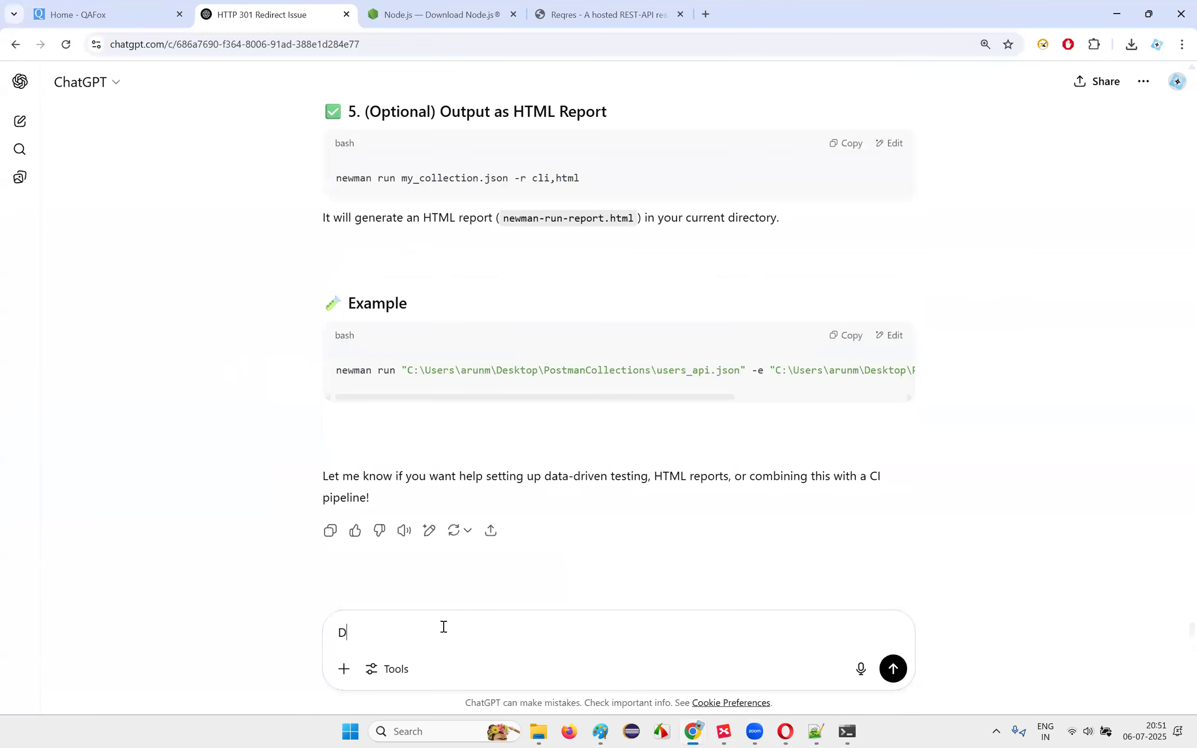
text(ownload jenkins)
key(Return)
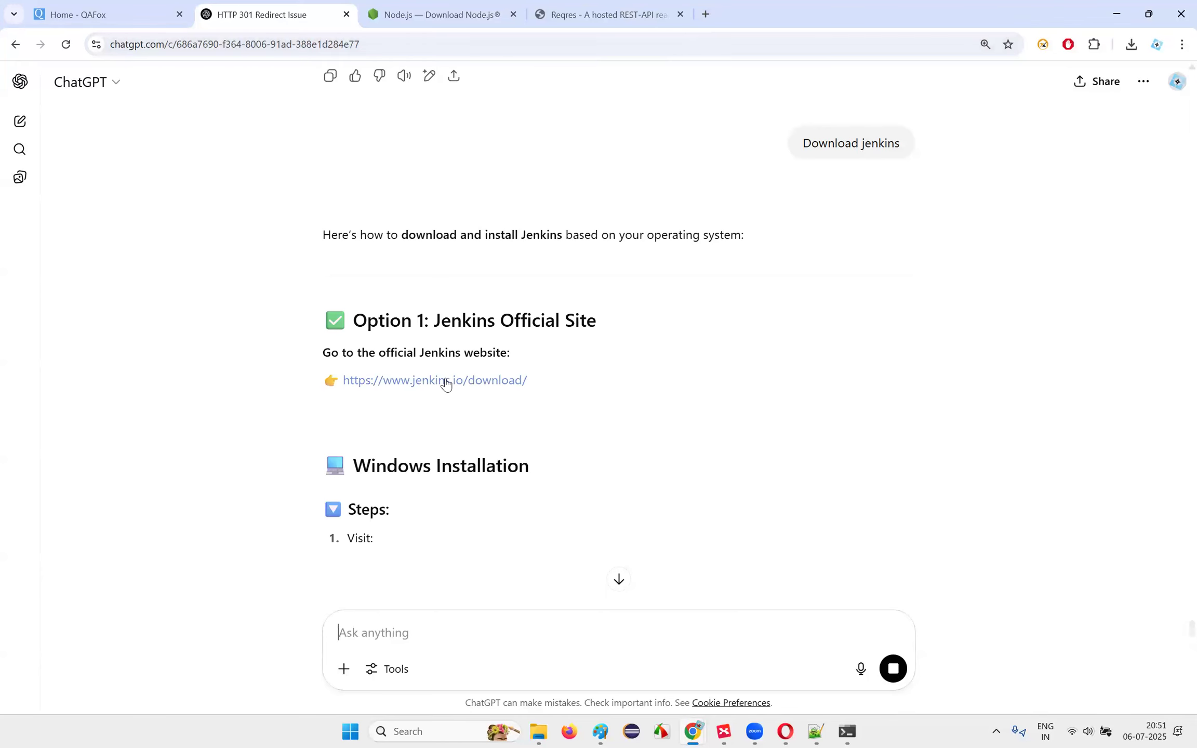
click(456, 385)
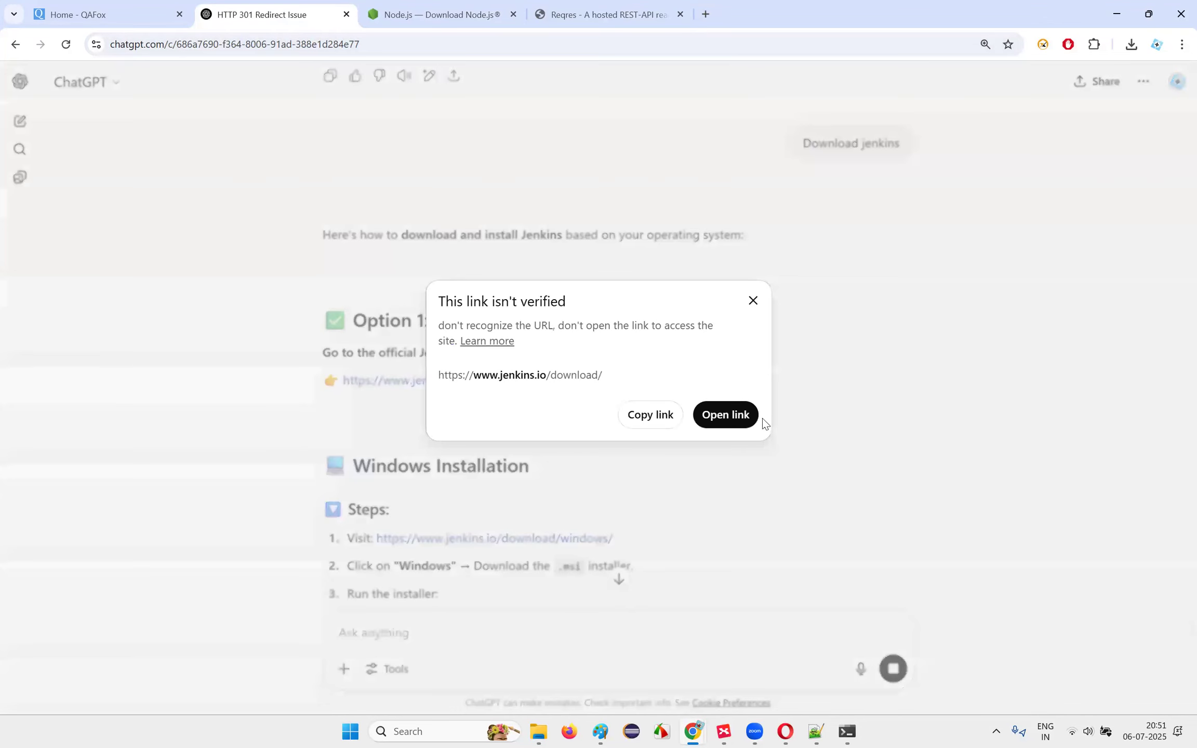
click(709, 419)
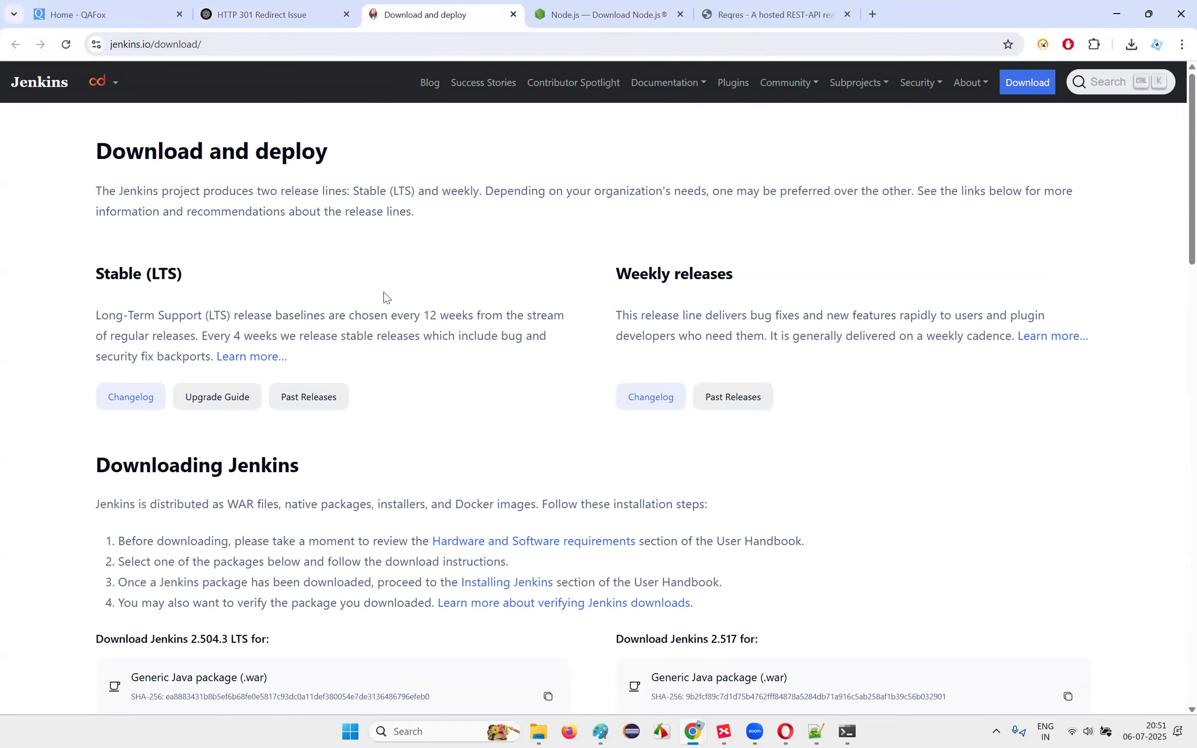
Step: Download the 2.504.3 LTS Generic Java package (jenkins.war) and confirm it in recent downloads
scroll(390, 297, down, 4)
scroll(320, 294, down, 3)
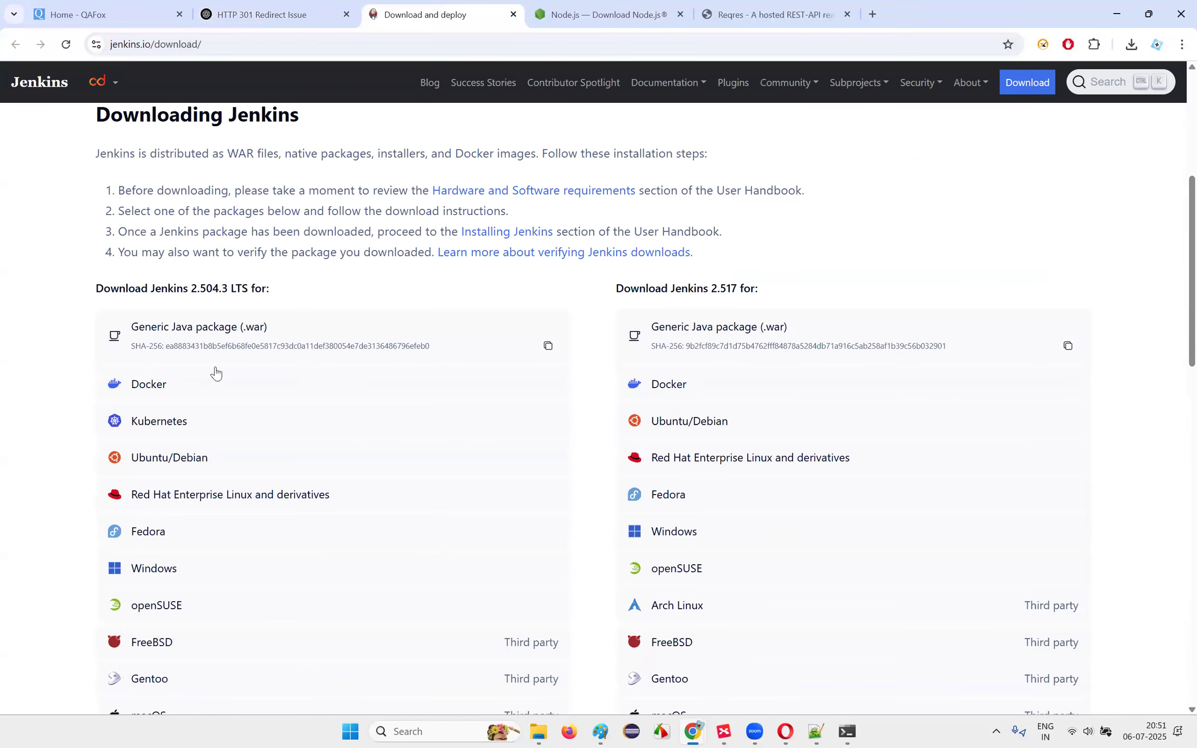
drag(98, 287, 266, 288)
click(240, 288)
drag(655, 289, 777, 294)
click(777, 294)
drag(182, 288, 307, 297)
click(308, 296)
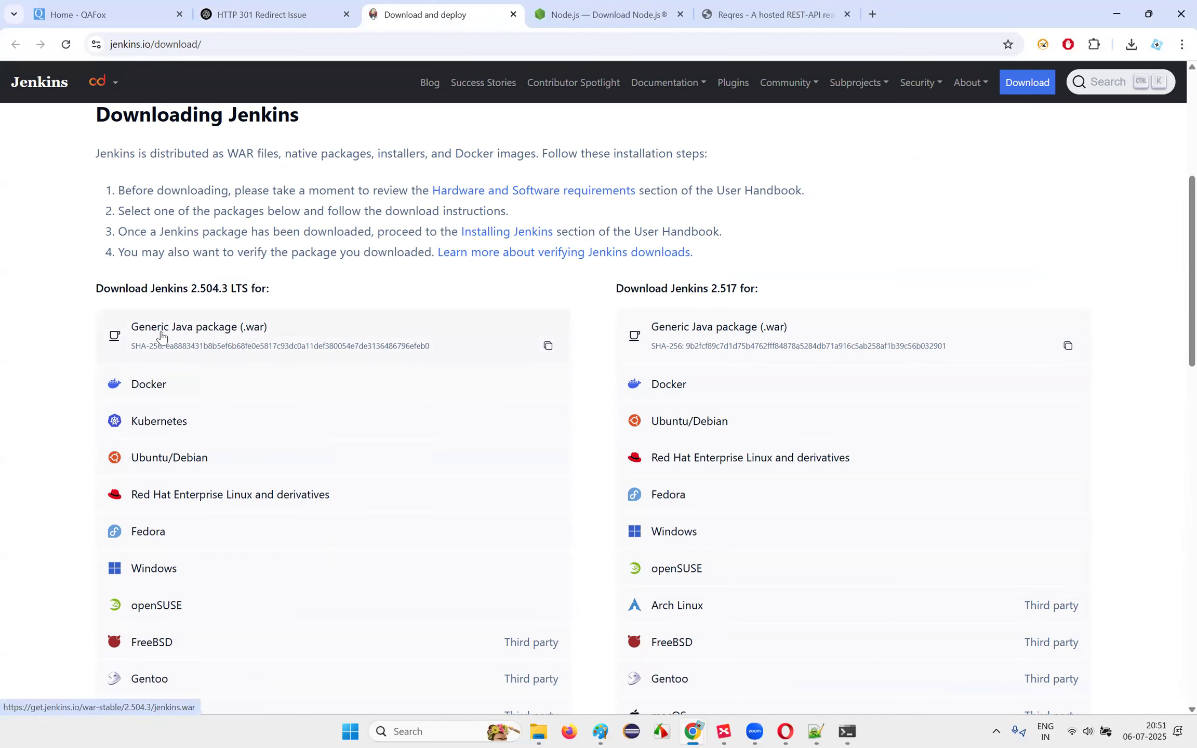
click(228, 337)
click(1132, 46)
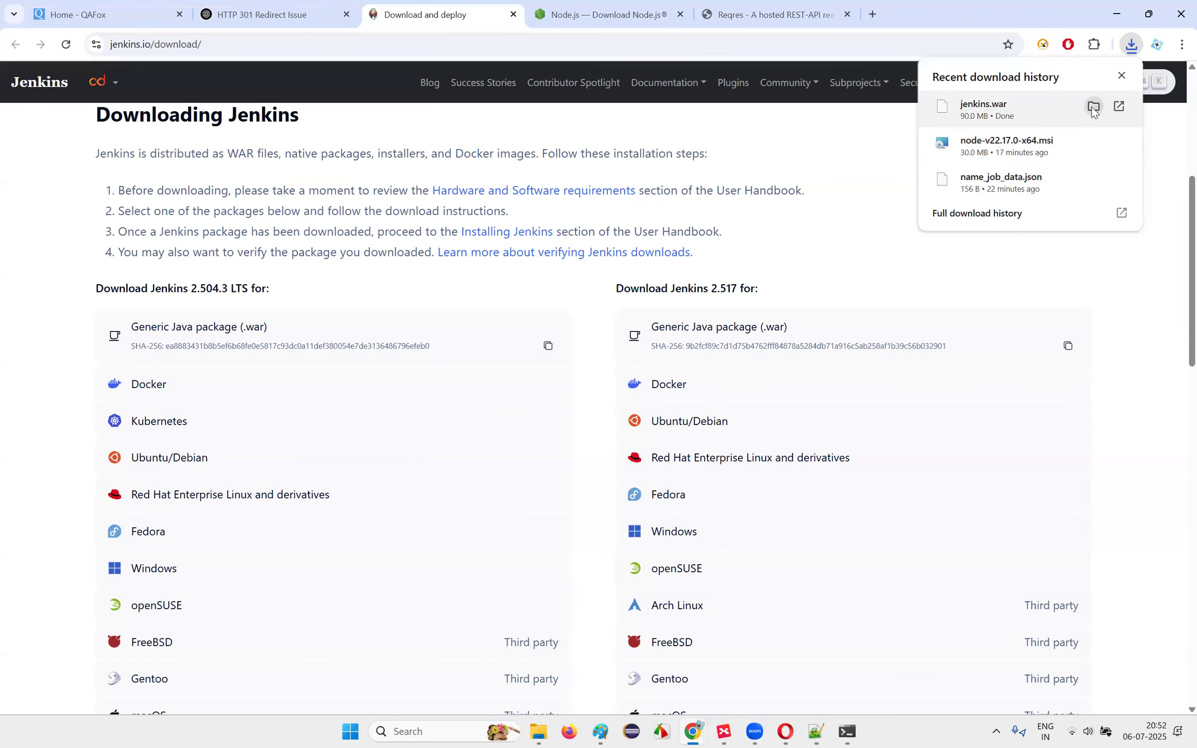
Step: Move the downloaded jenkins.war from Downloads into the Files folder
click(1093, 107)
key(ctrl+x)
double_click(390, 175)
key(ctrl+v)
click(596, 365)
Step: Open a Command Prompt in the Files folder via 'cmd' and begin typing 'java -'
click(851, 728)
click(851, 728)
click(604, 50)
text(cmd)
key(Return)
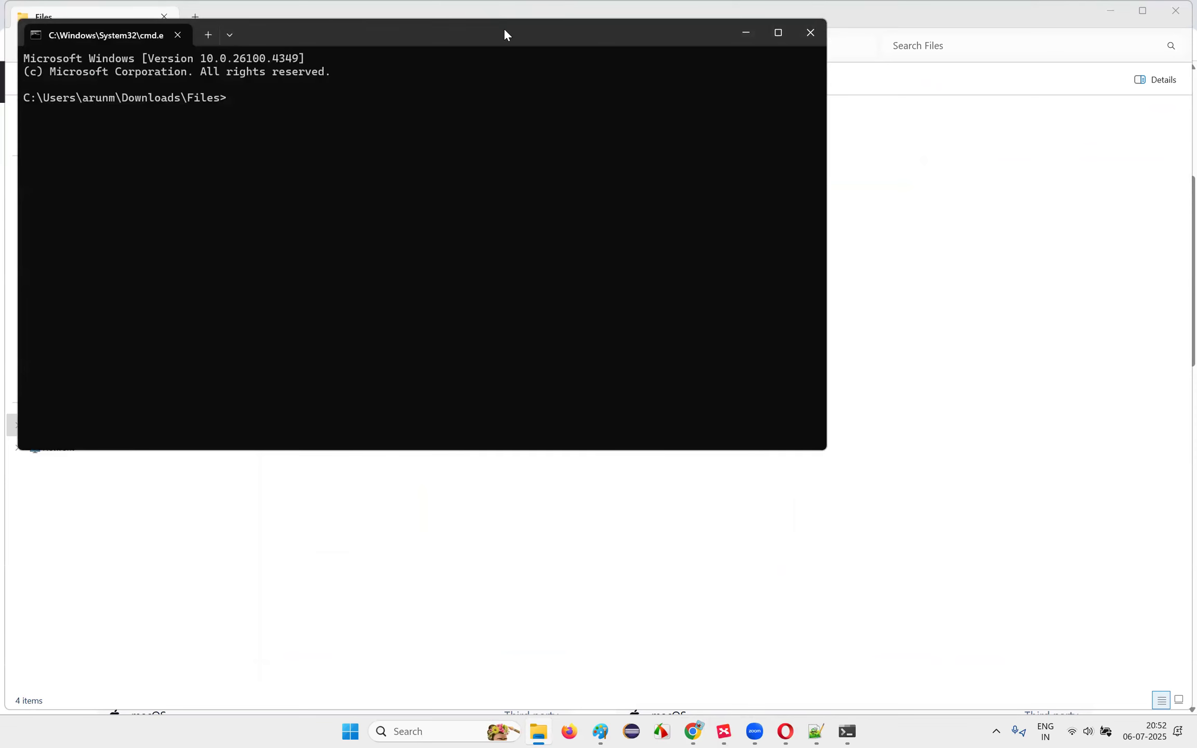
drag(504, 29, 783, 297)
text(java -)
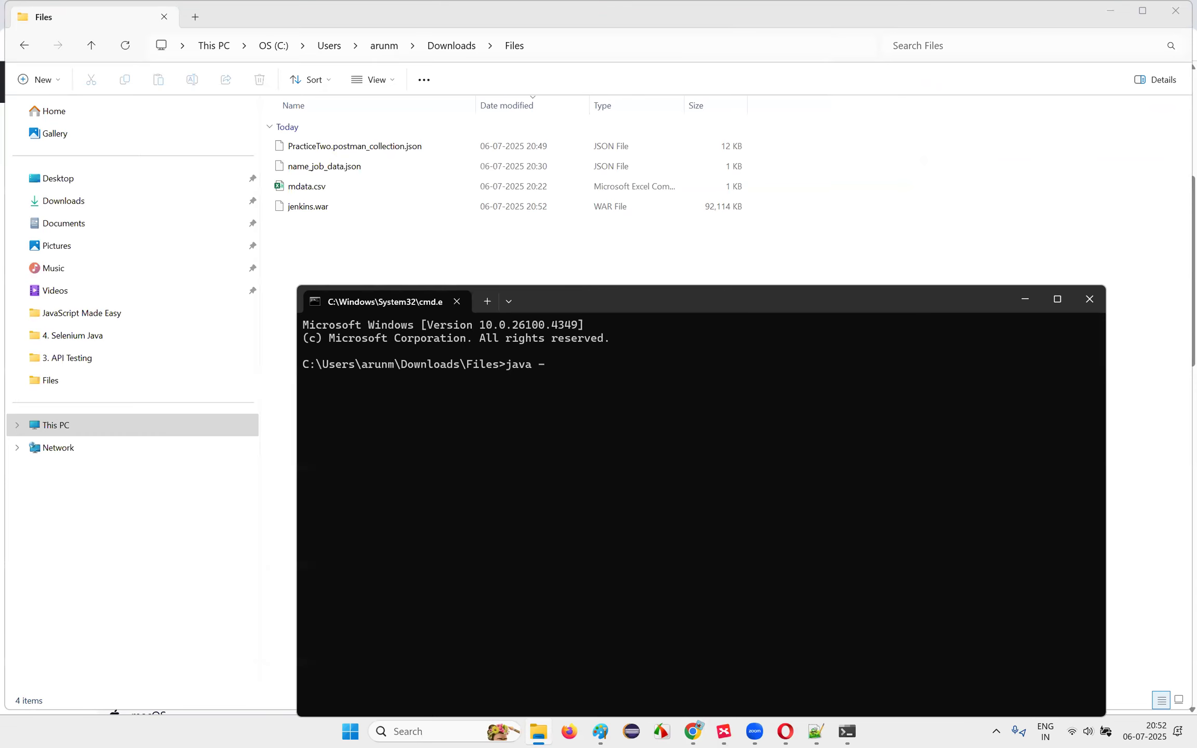
click(405, 731)
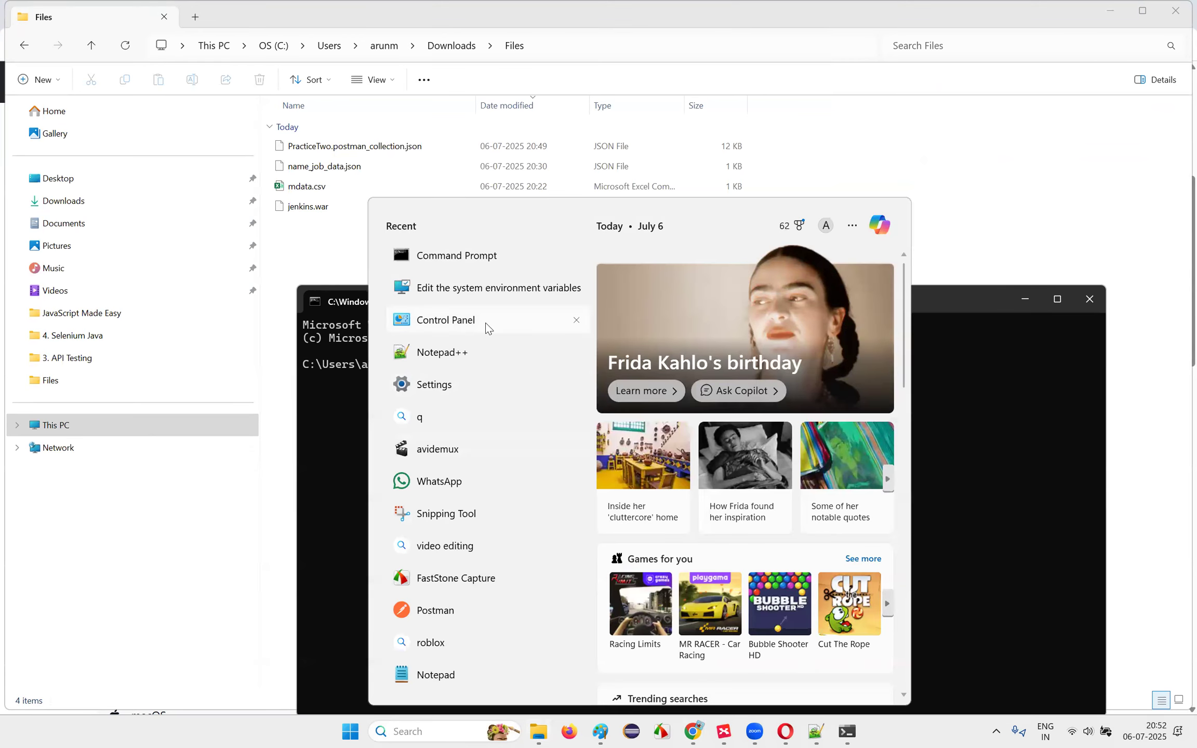
key(Escape)
text(-)
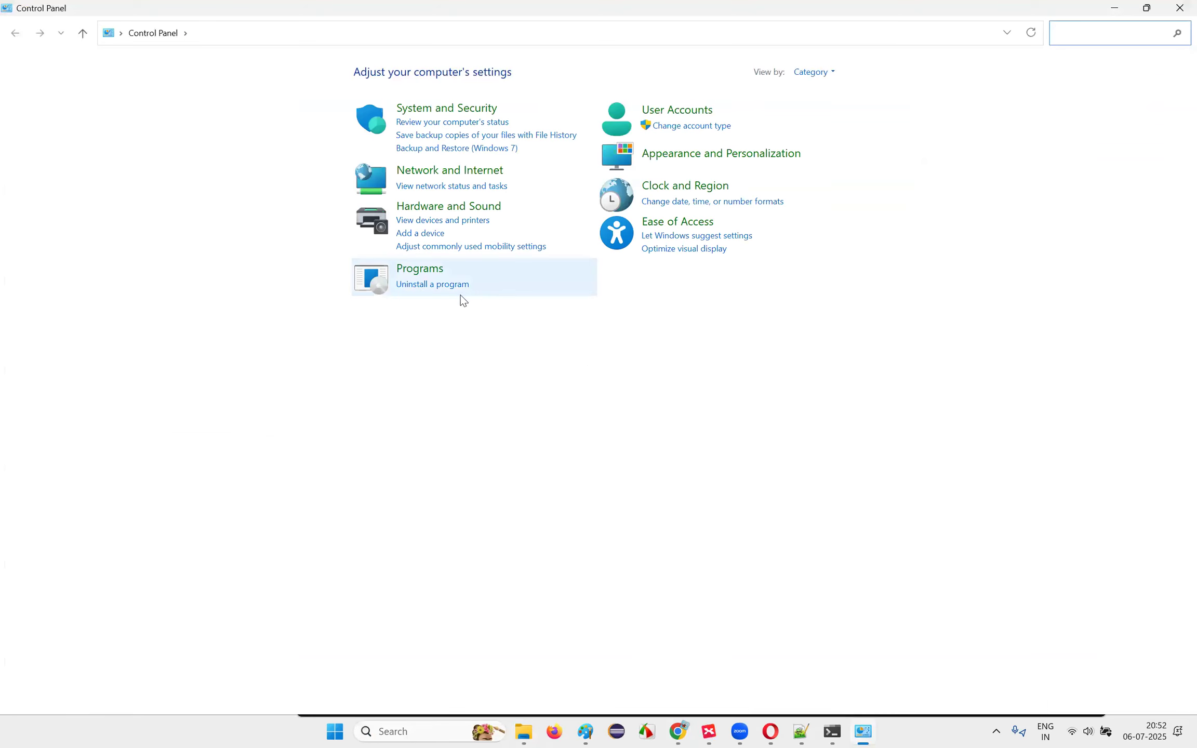
Step: Confirm Java(TM) SE Development Kit 21.0.6 (64-bit) is listed in Programs and Features
click(456, 285)
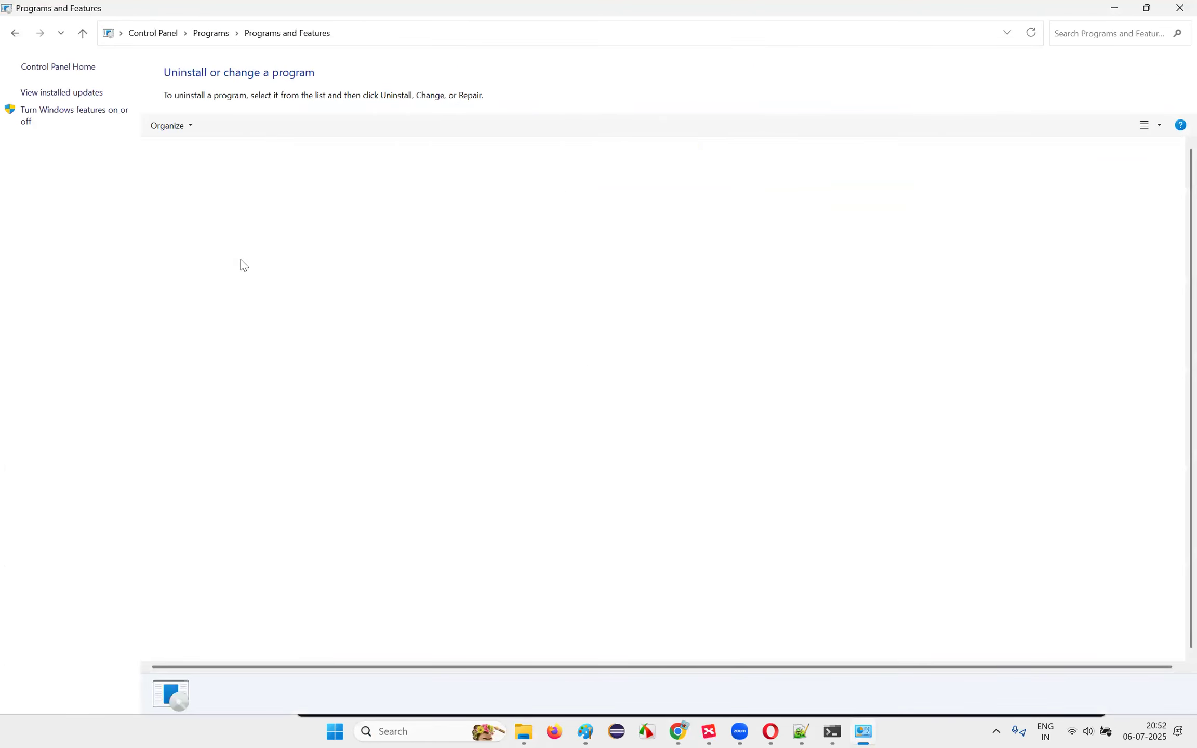
click(200, 266)
scroll(224, 322, down, 8)
click(278, 444)
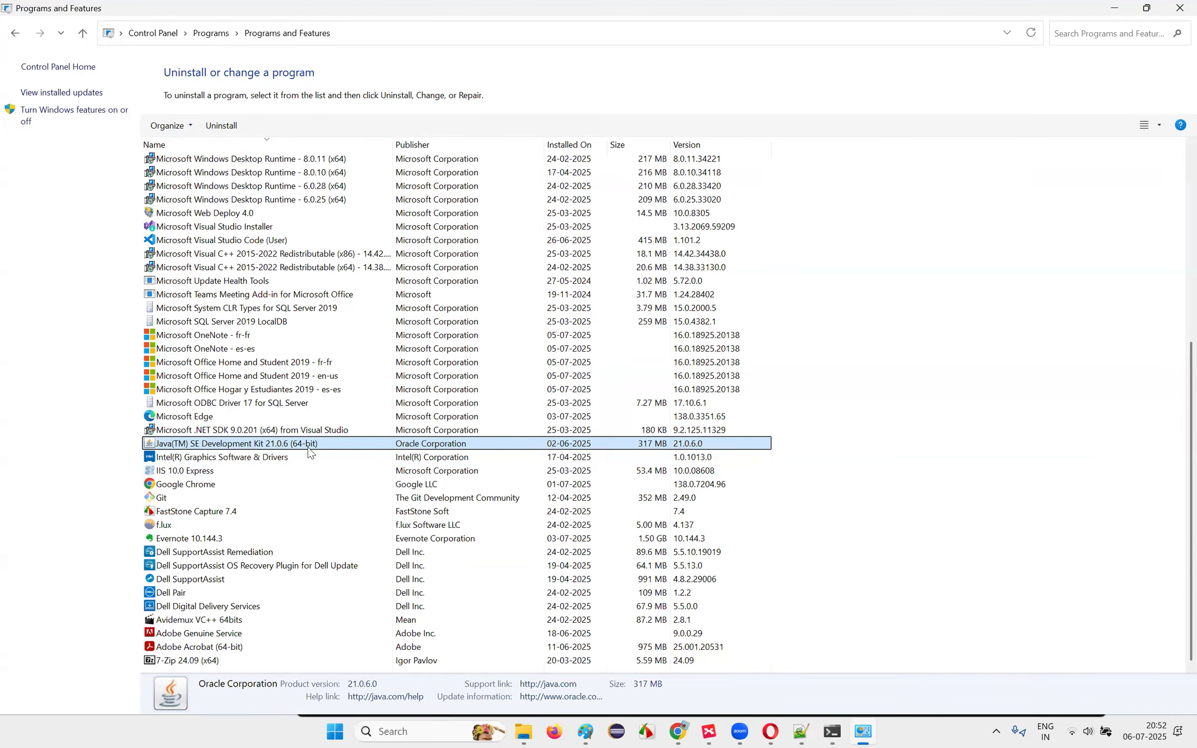
mouse_move(685, 730)
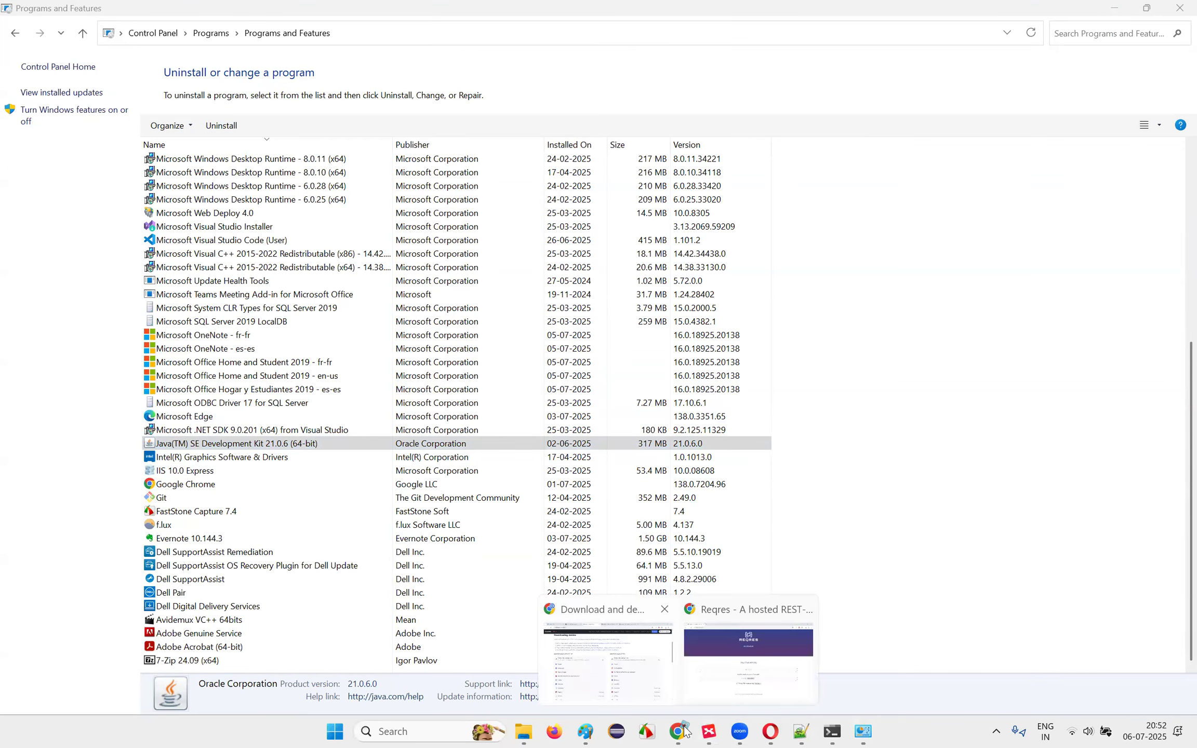
click(749, 655)
Step: Search Google for 'download java jdk 21' and open Oracle's JDK 21 archive page
click(206, 13)
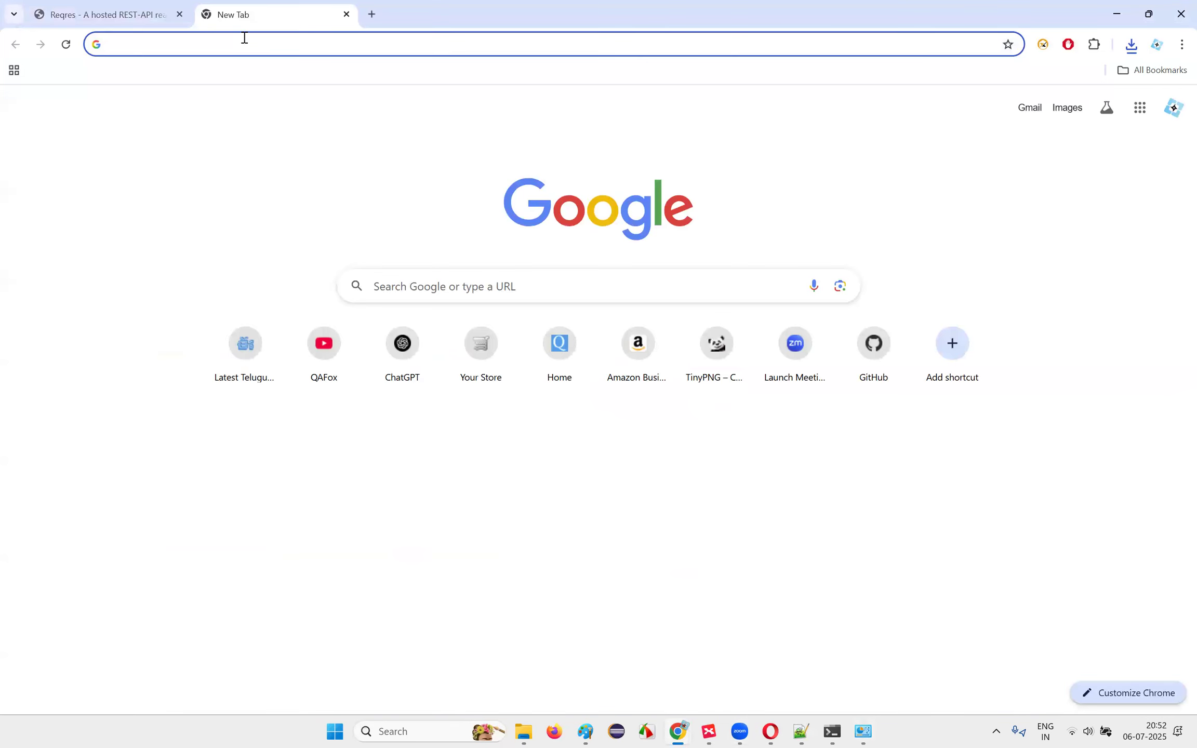
text(download)
text(java jdk )
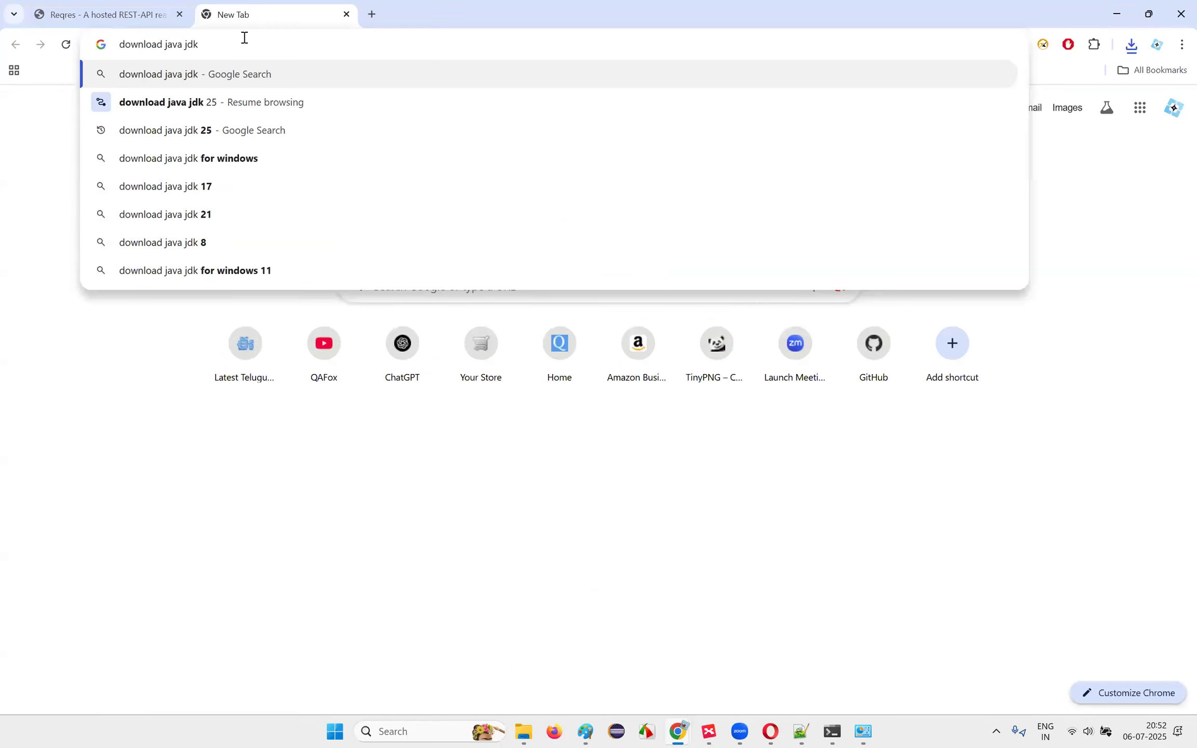
text(21)
key(Return)
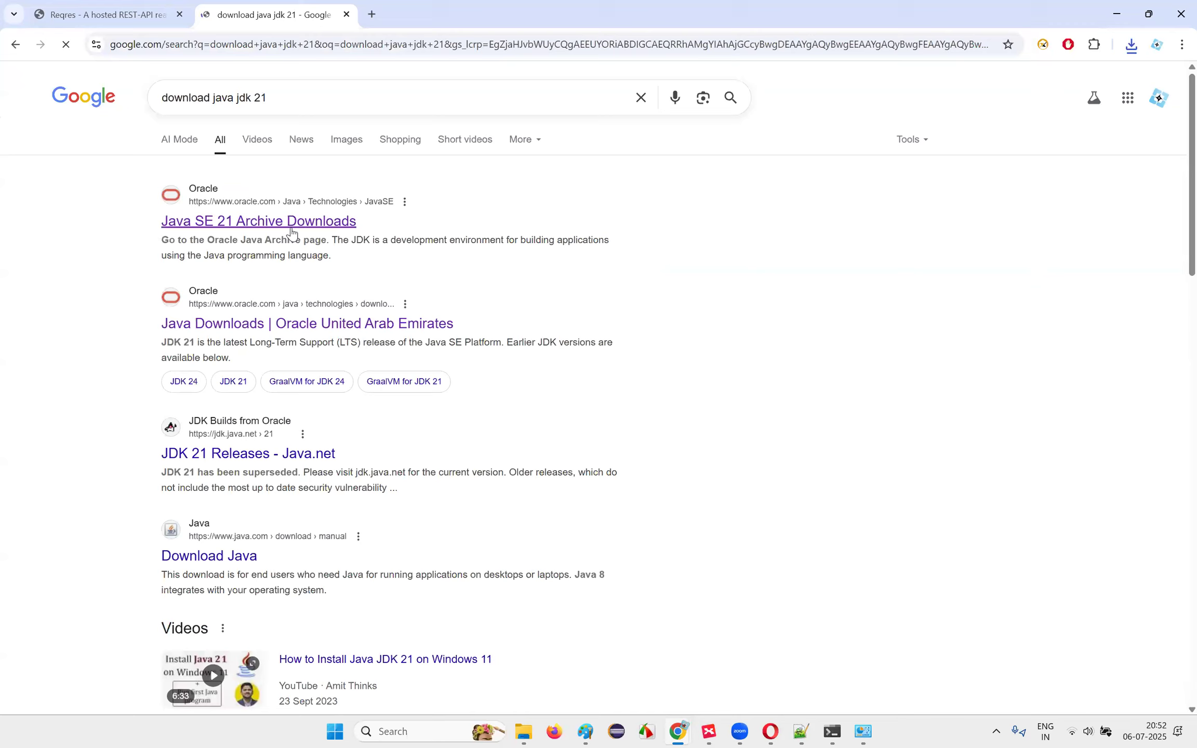
click(292, 225)
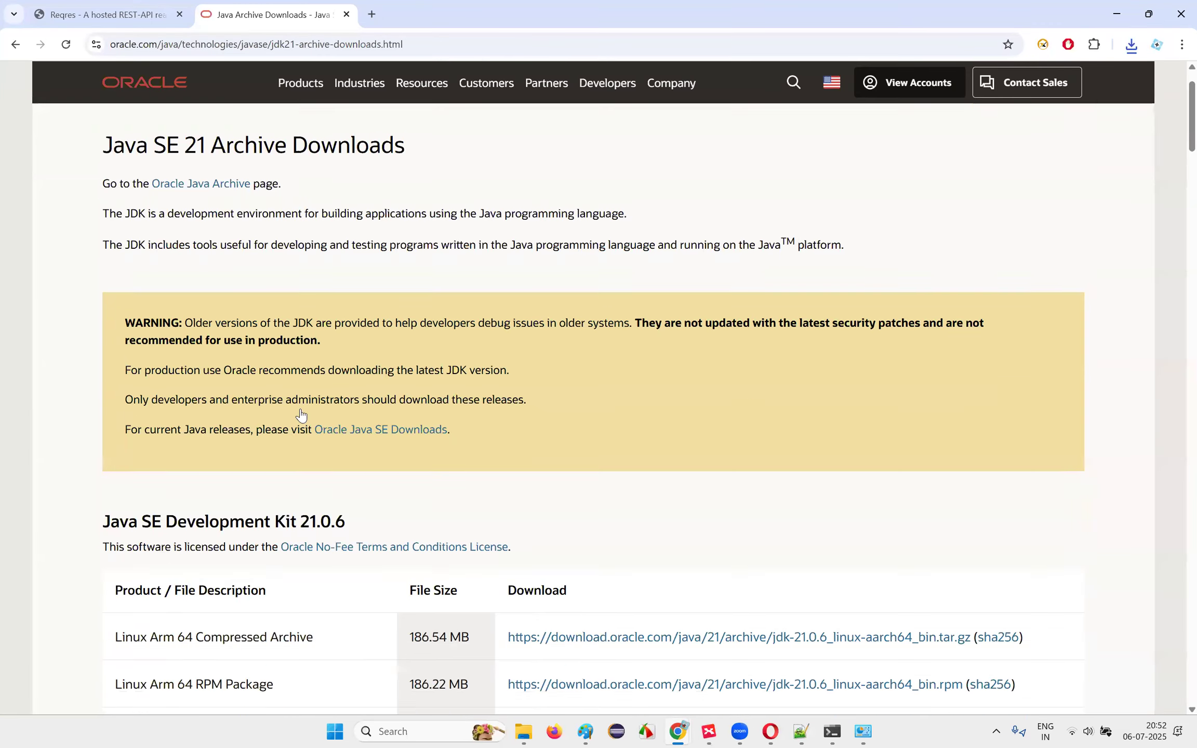
Step: Download jdk-21.0.6_windows-x64_bin.exe and show it in the Downloads folder
scroll(301, 414, down, 3)
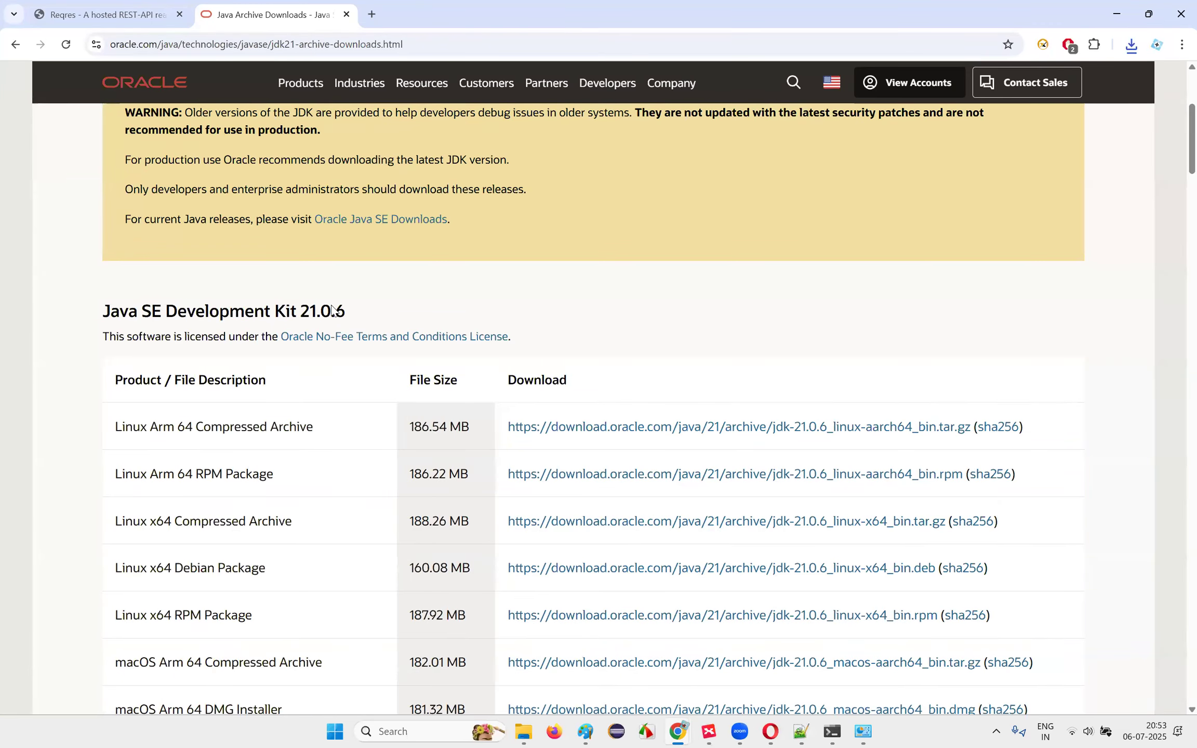
scroll(332, 310, down, 9)
scroll(286, 350, up, 3)
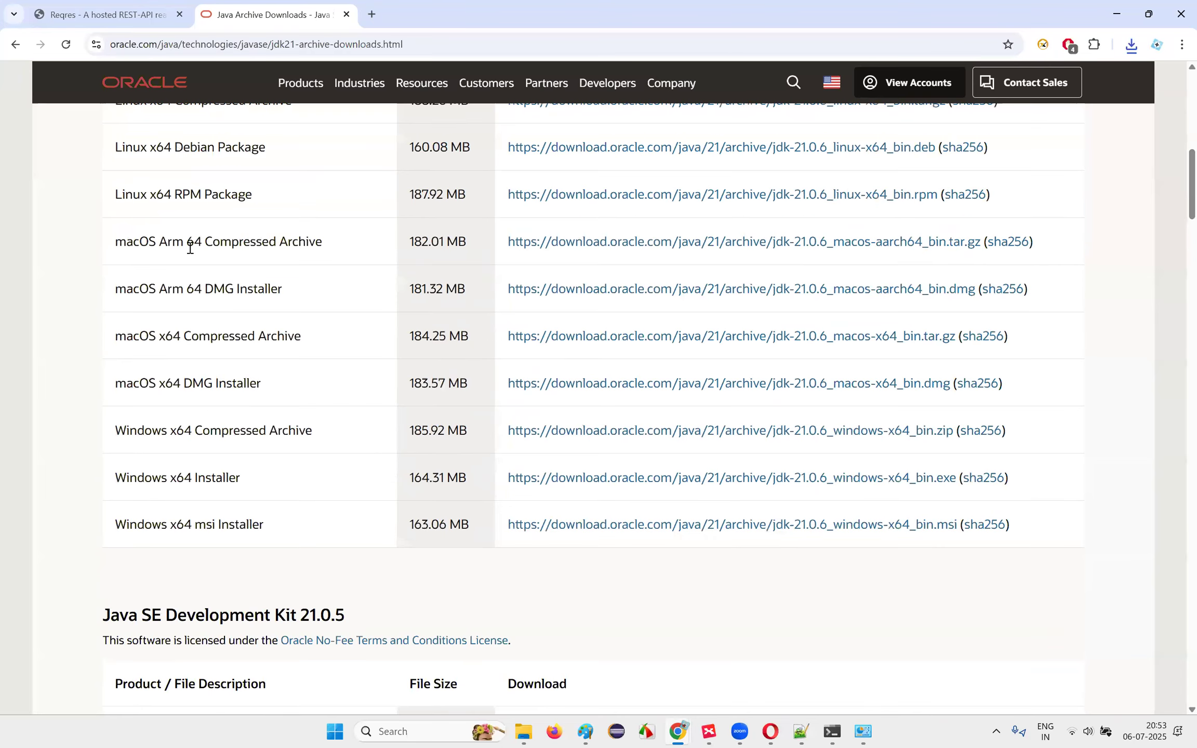
drag(184, 479, 277, 487)
click(277, 488)
click(879, 477)
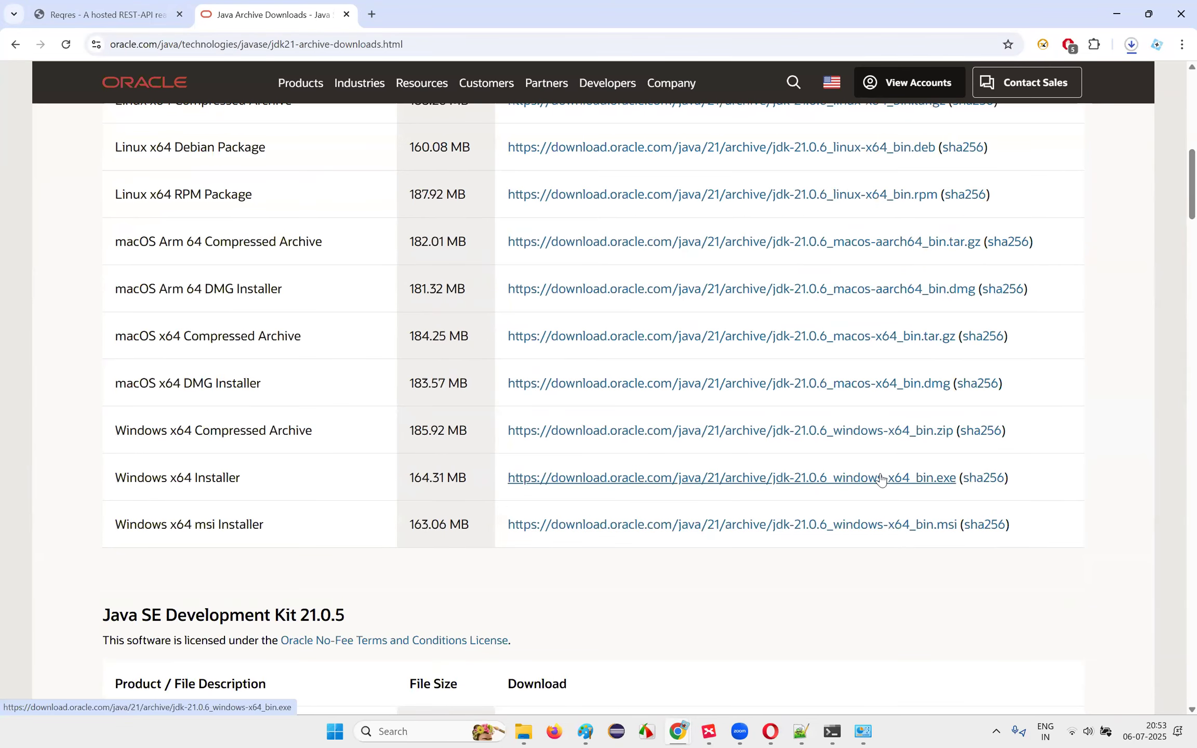
click(1132, 44)
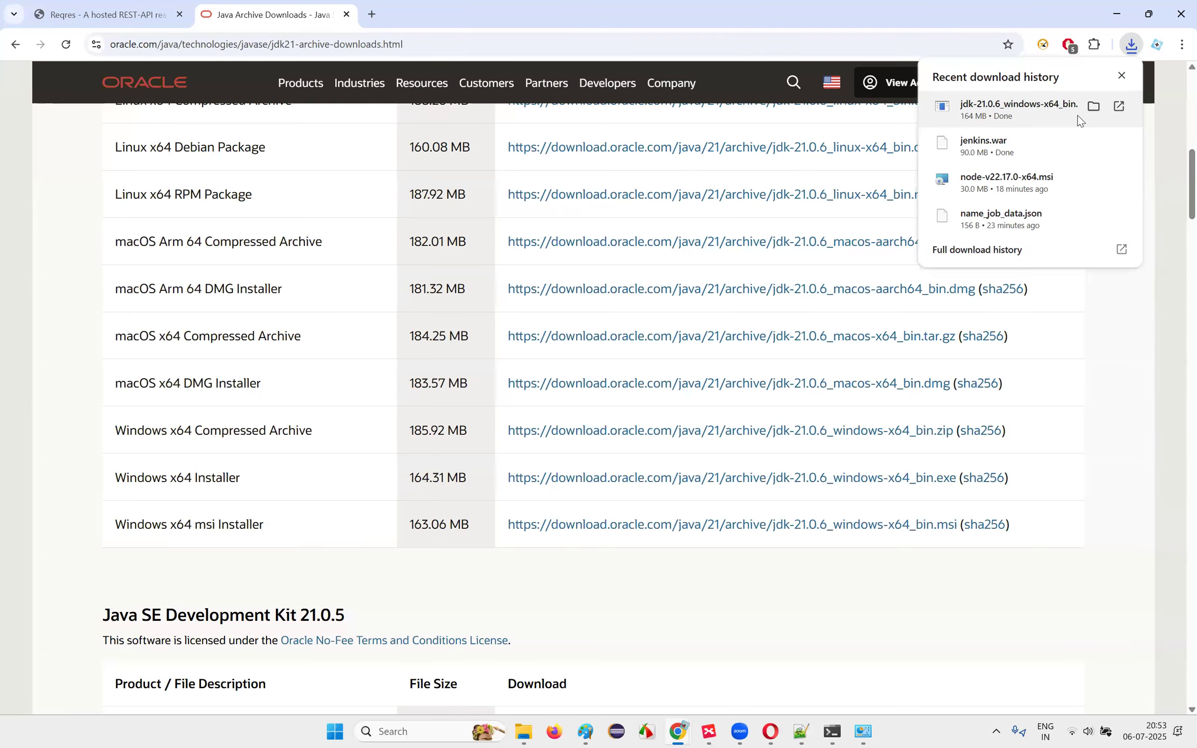
click(1088, 113)
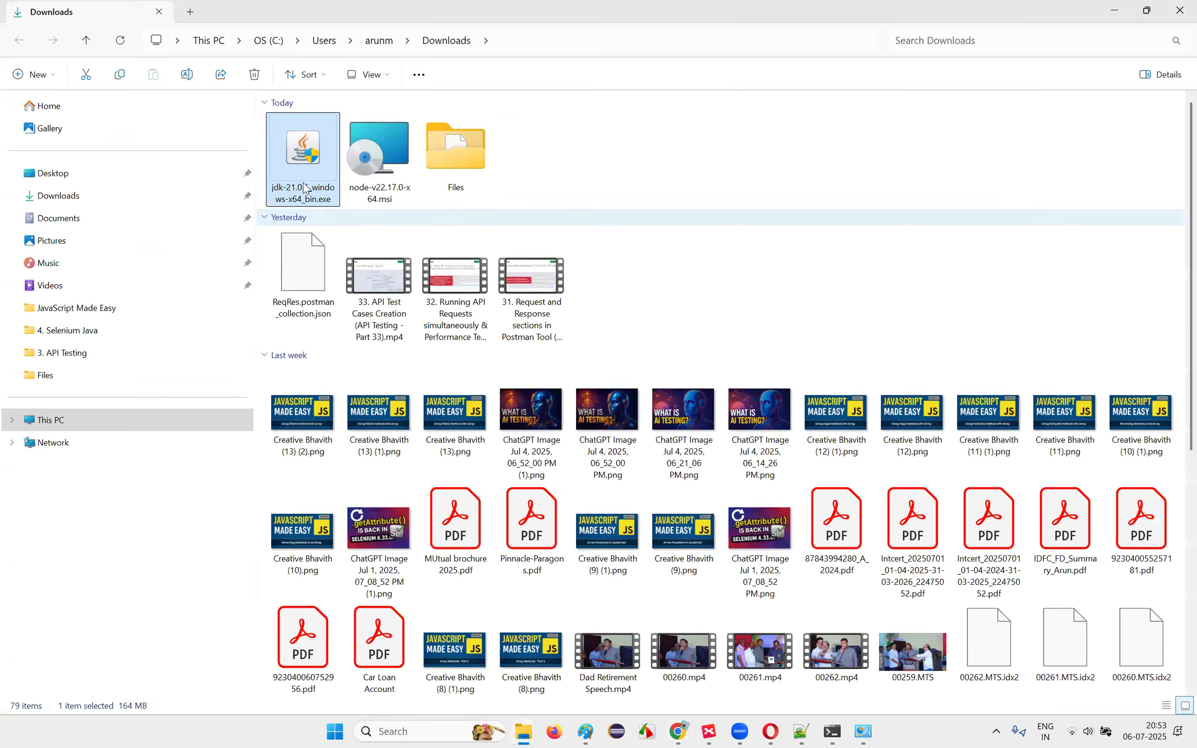
Step: Reinstall JDK 21.0.6 (64-bit) with the default install folder and close the installer
double_click(304, 169)
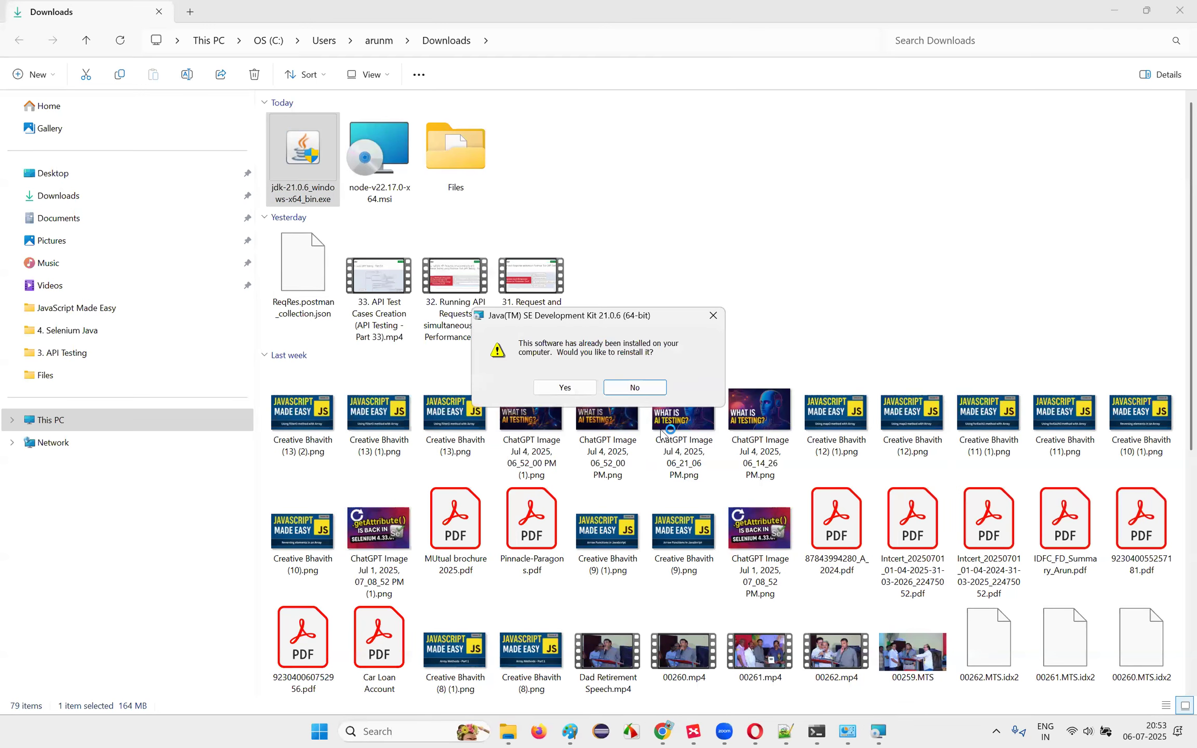
click(564, 387)
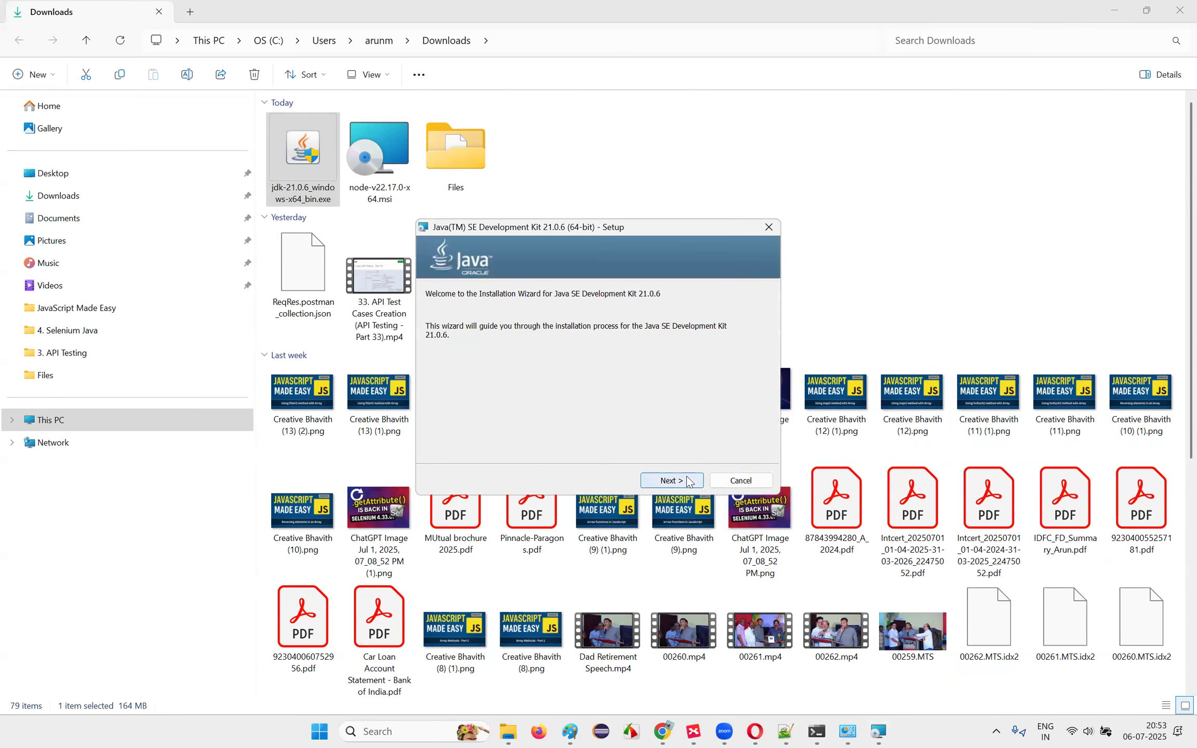
click(688, 481)
click(688, 482)
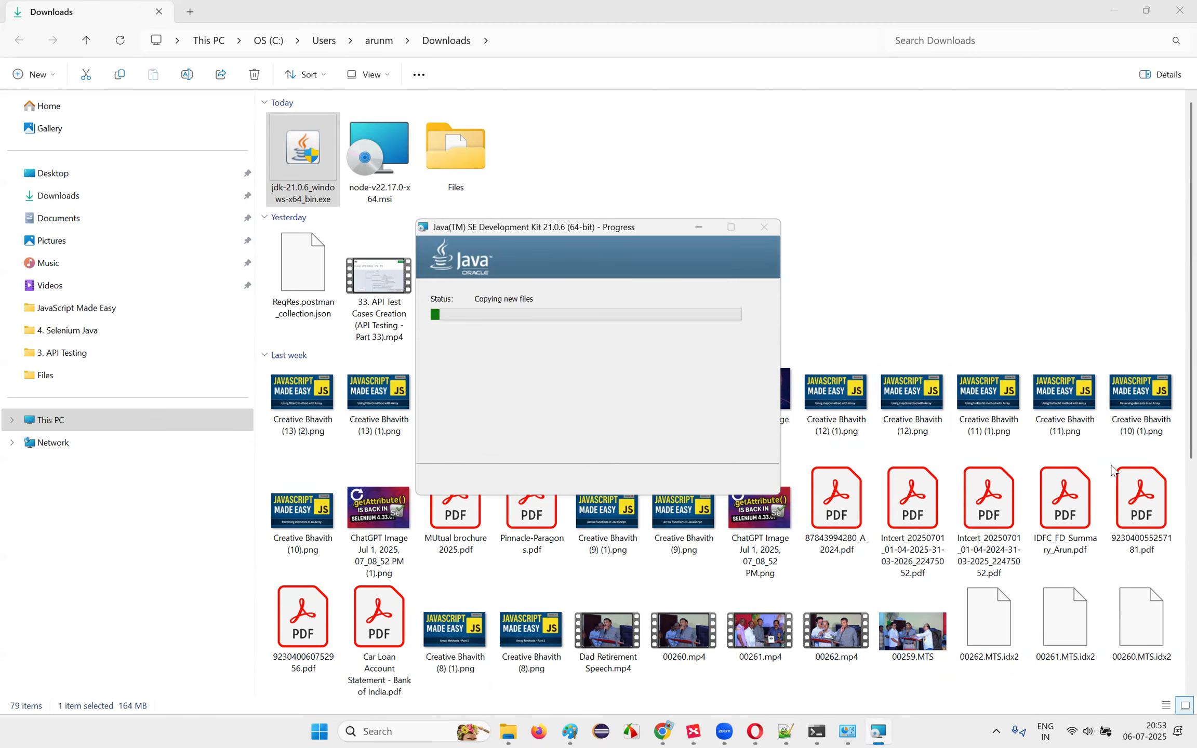
drag(665, 229, 804, 175)
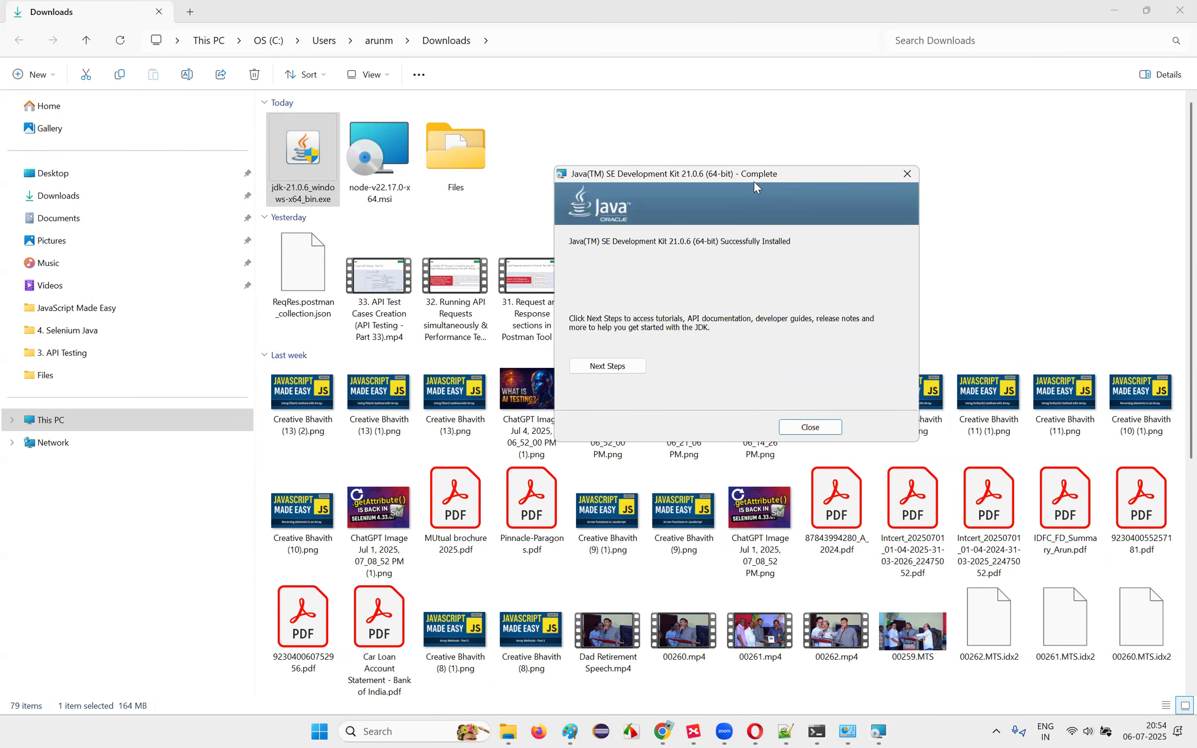
click(811, 428)
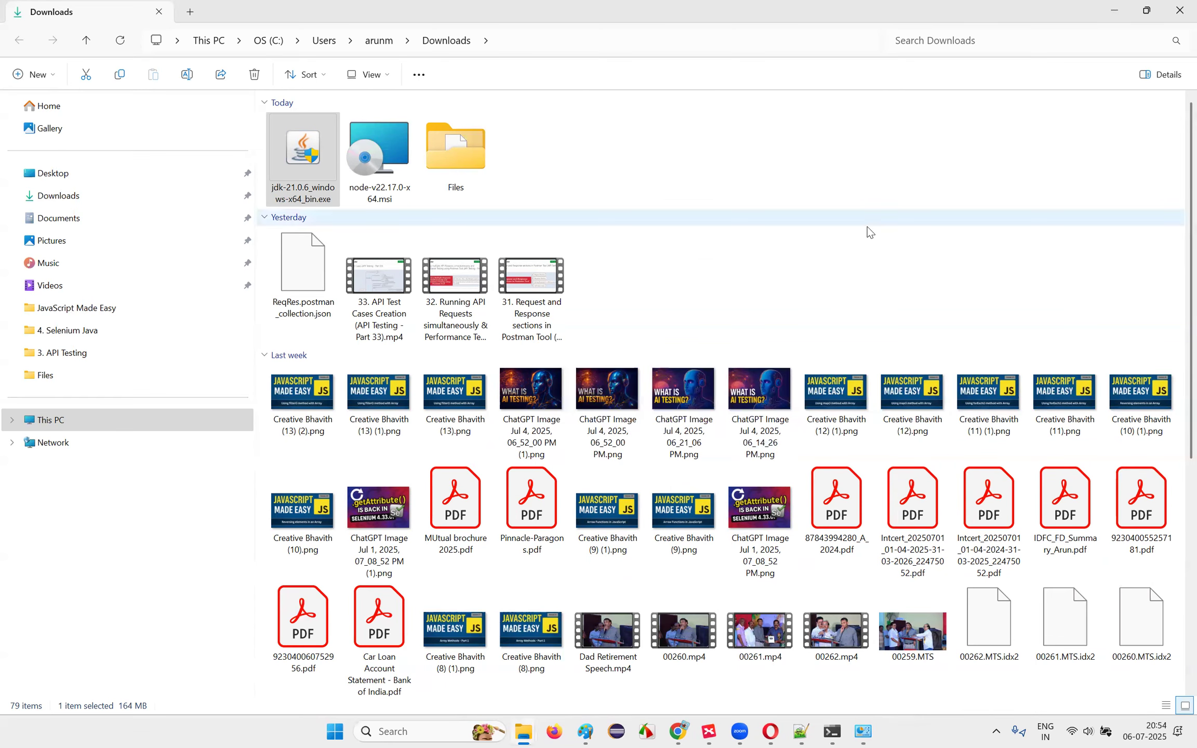
click(383, 733)
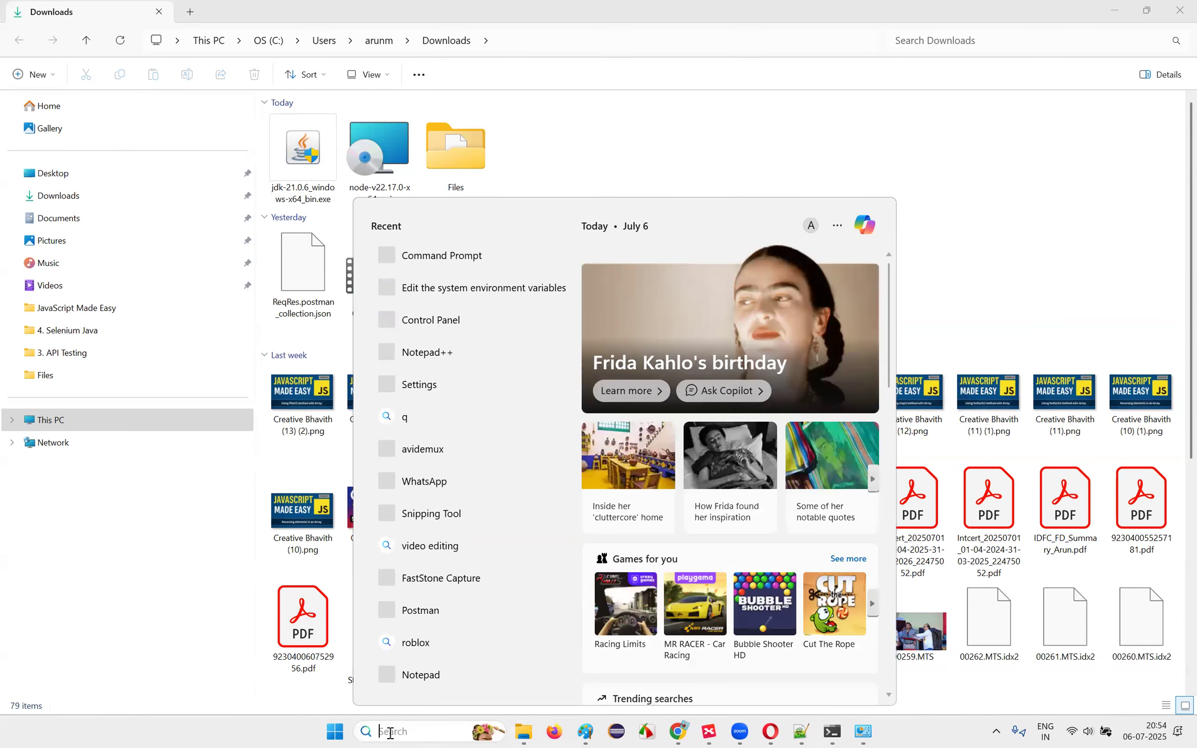
text(edit system)
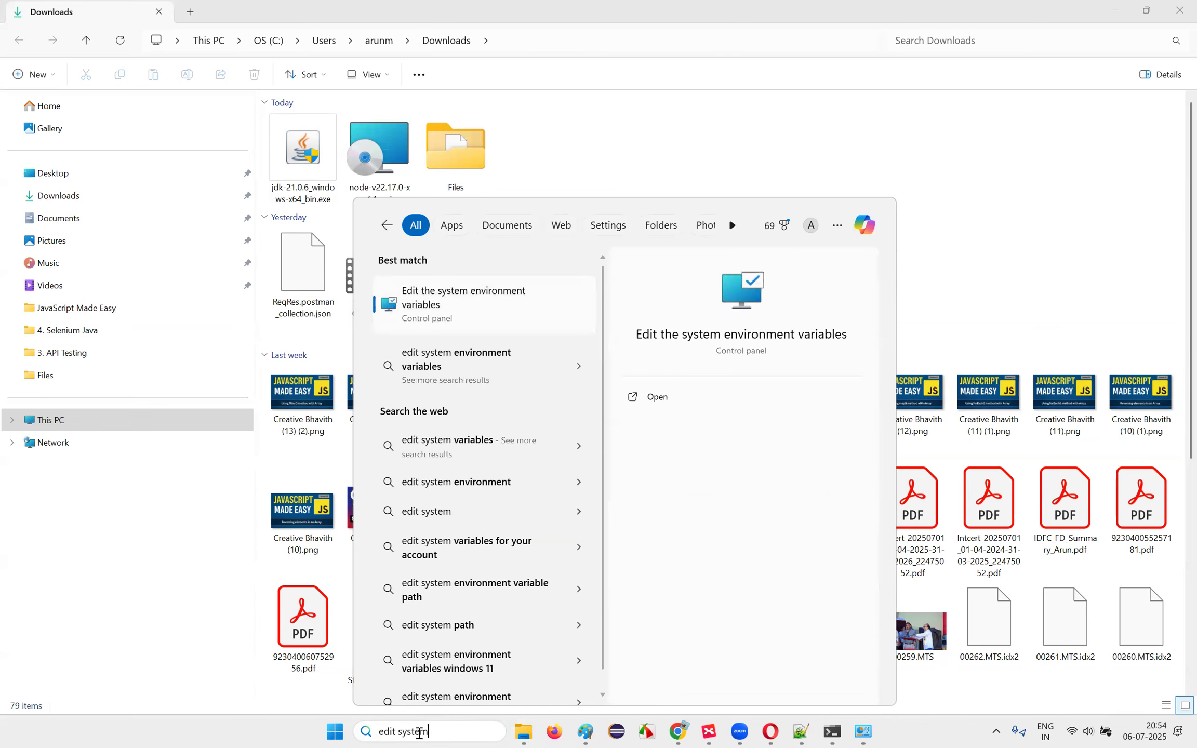
click(489, 300)
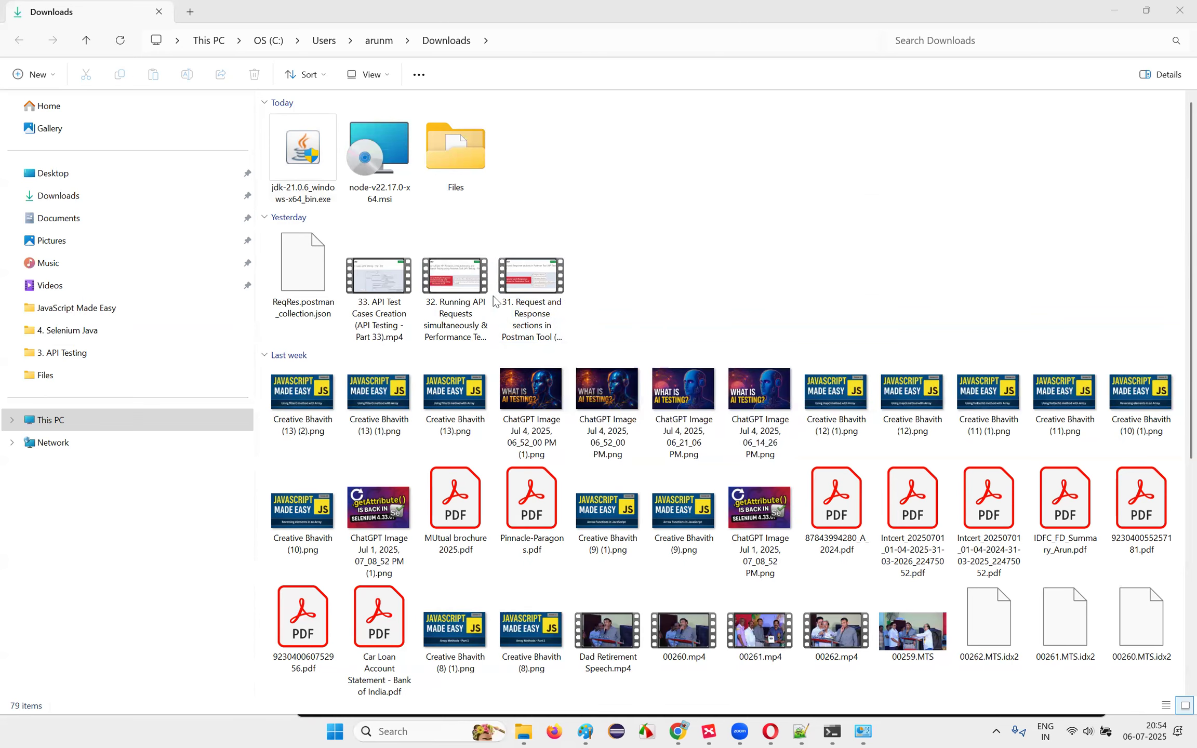
click(273, 310)
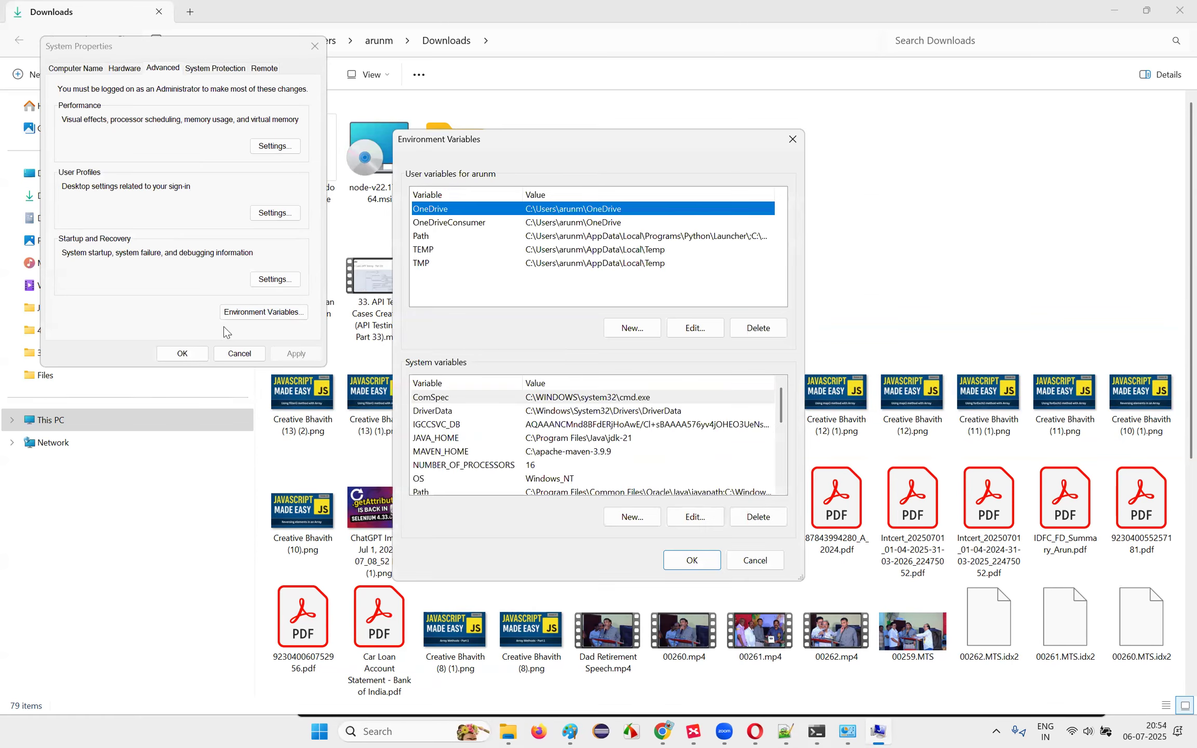
click(451, 439)
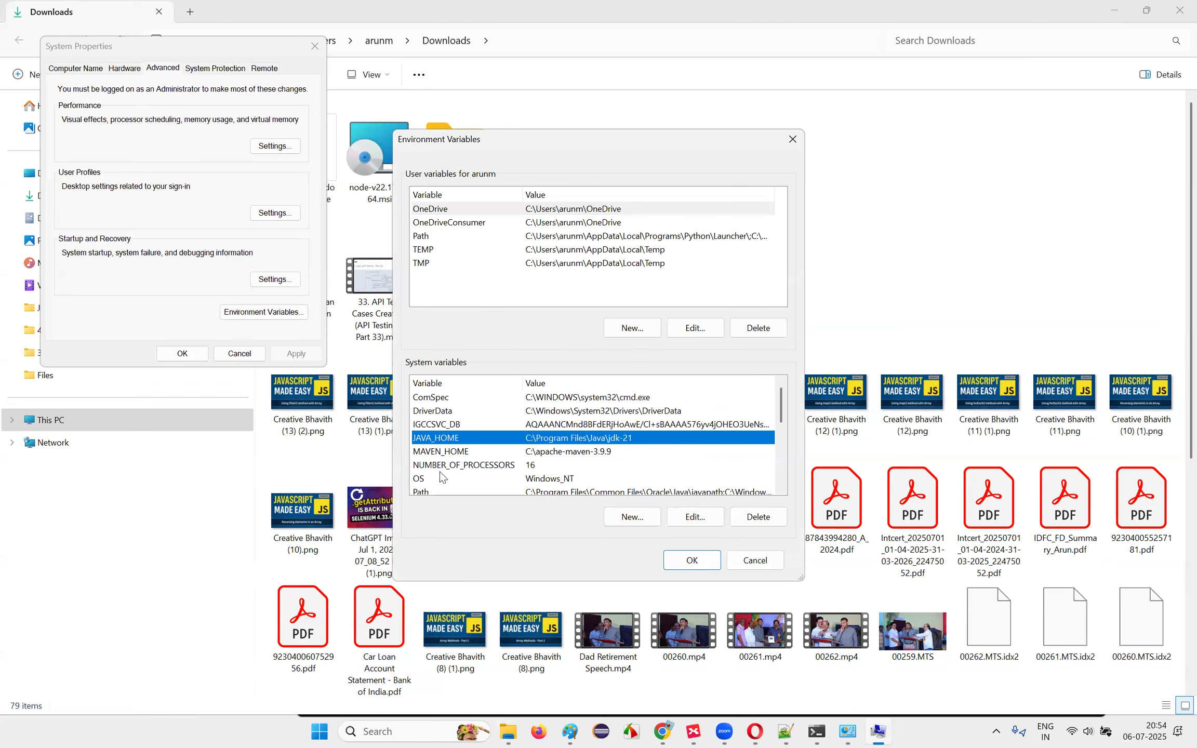
scroll(444, 478, down, 1)
click(449, 453)
click(695, 516)
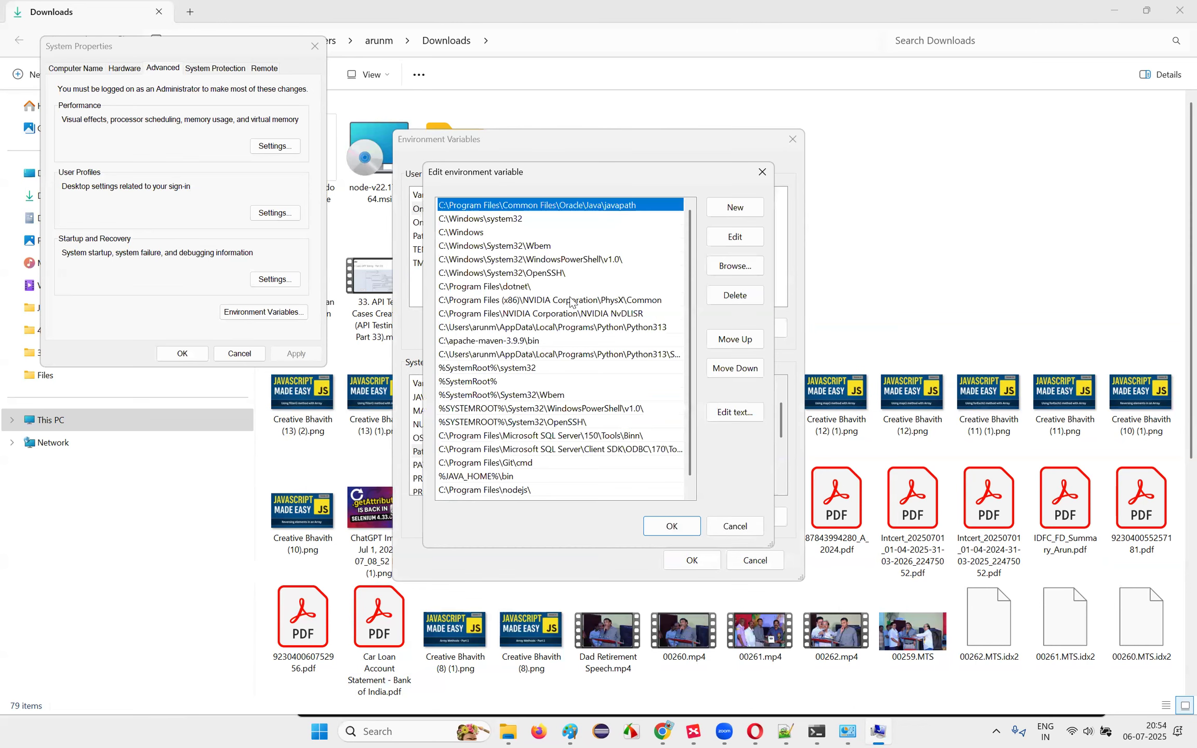
scroll(573, 303, down, 1)
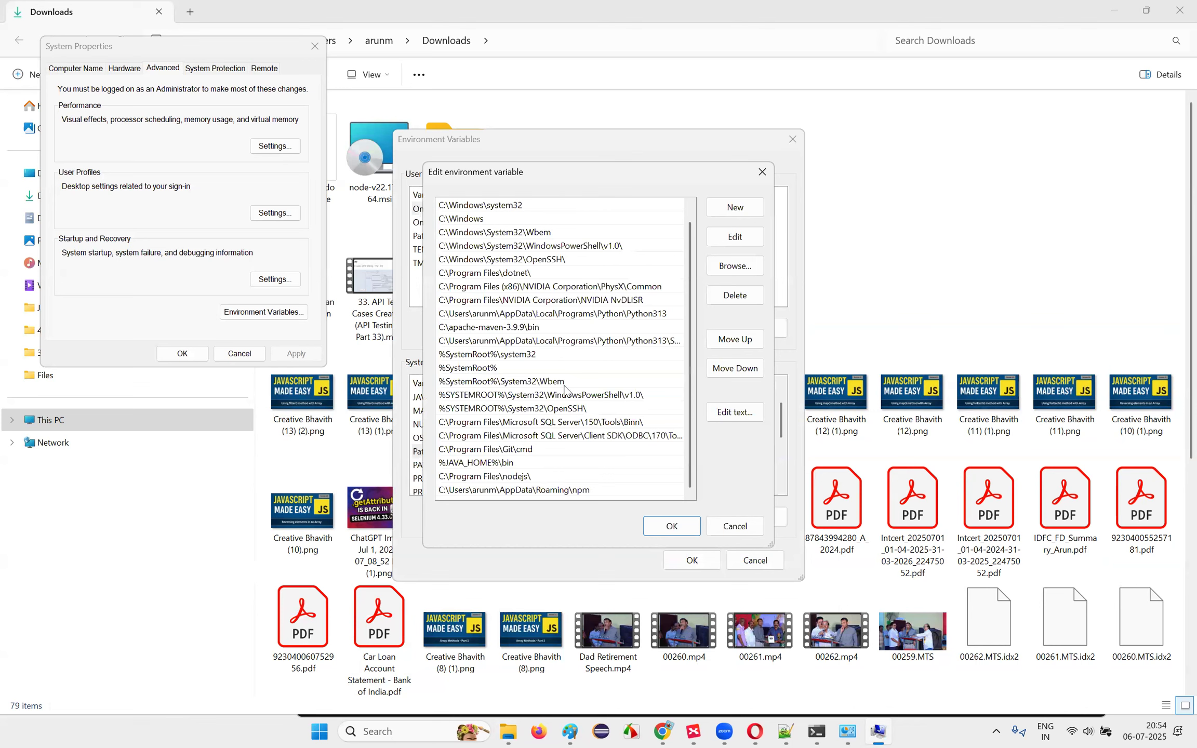
click(449, 467)
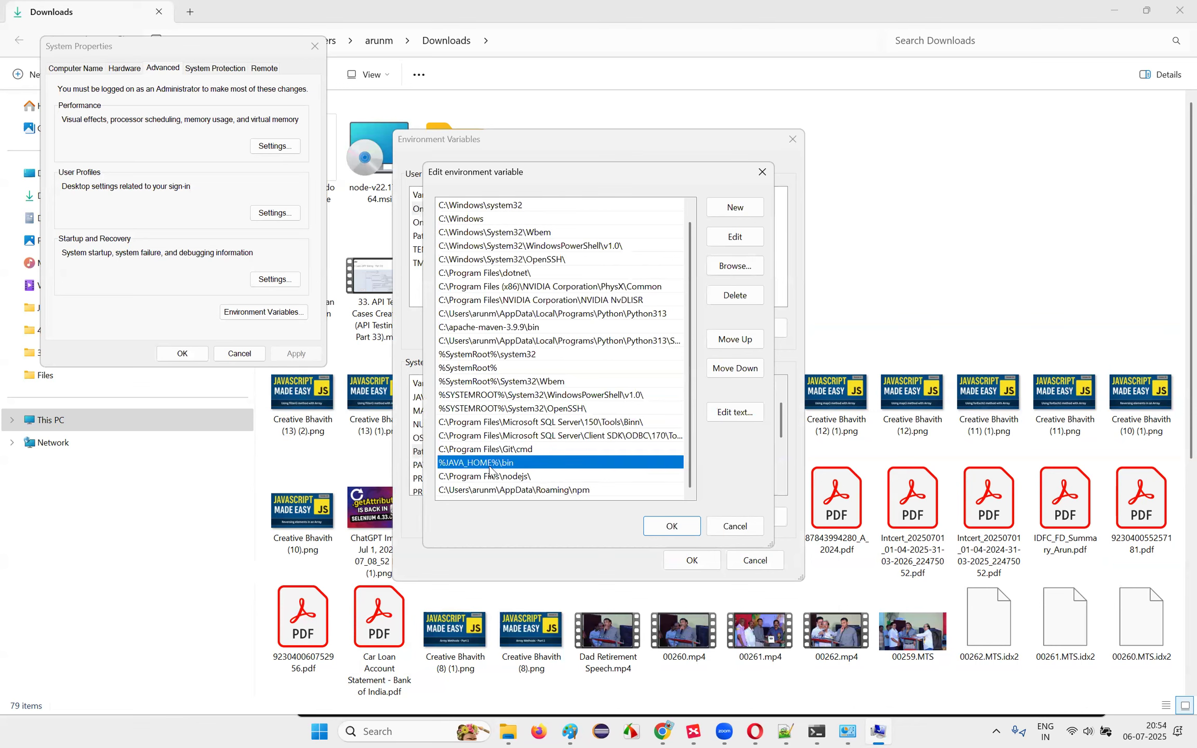
click(762, 171)
click(704, 562)
click(181, 355)
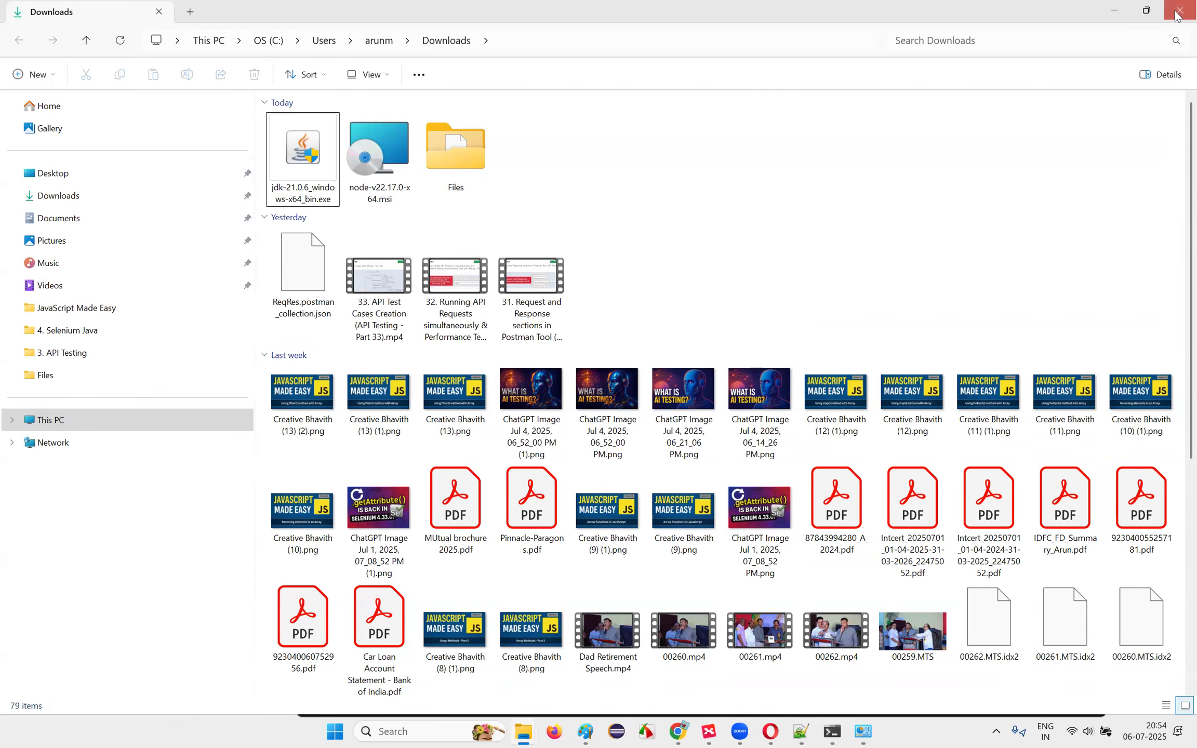
Step: Arrange Command Prompt beside File Explorer, with jenkins.war visible in the Files folder
key(alt+Tab)
mouse_move(831, 731)
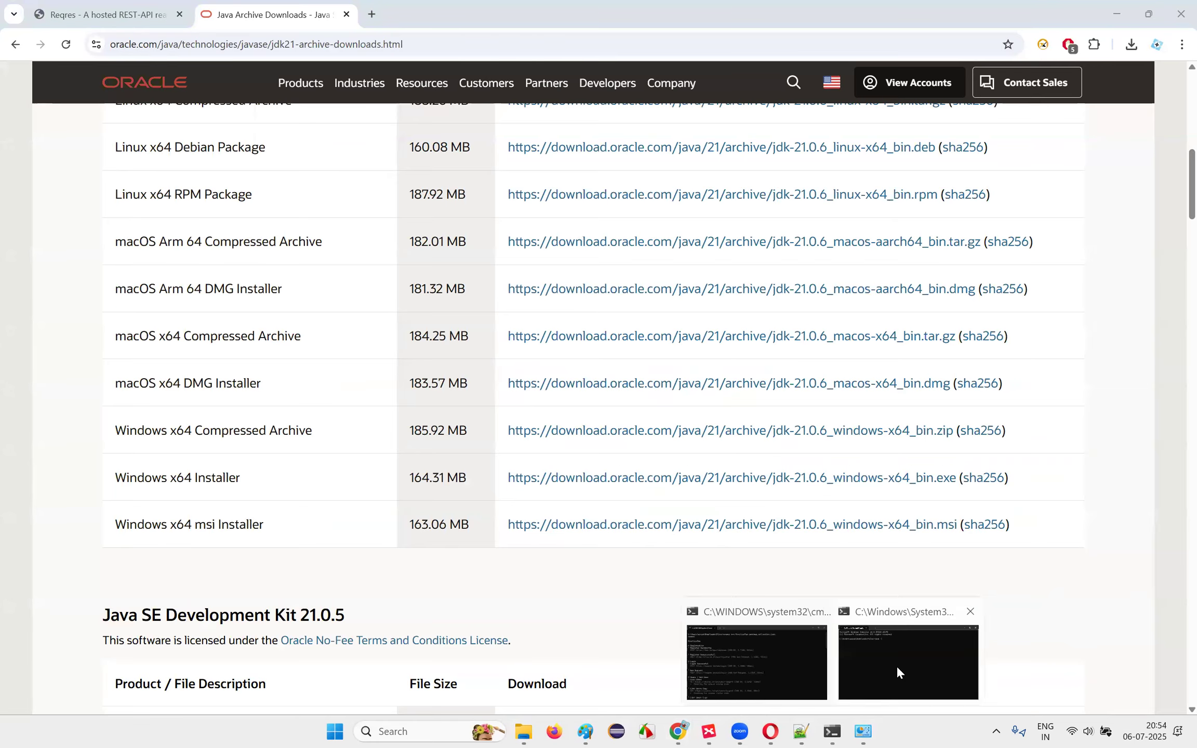
click(896, 667)
drag(601, 307, 593, 227)
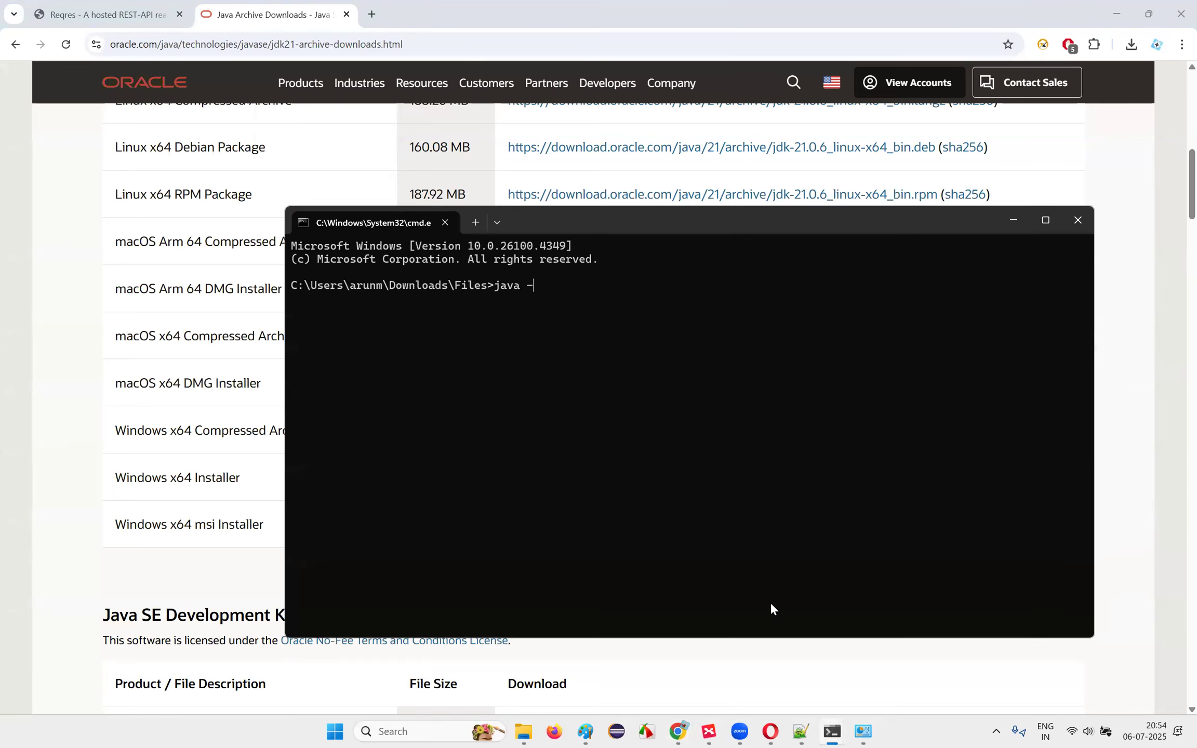
click(529, 732)
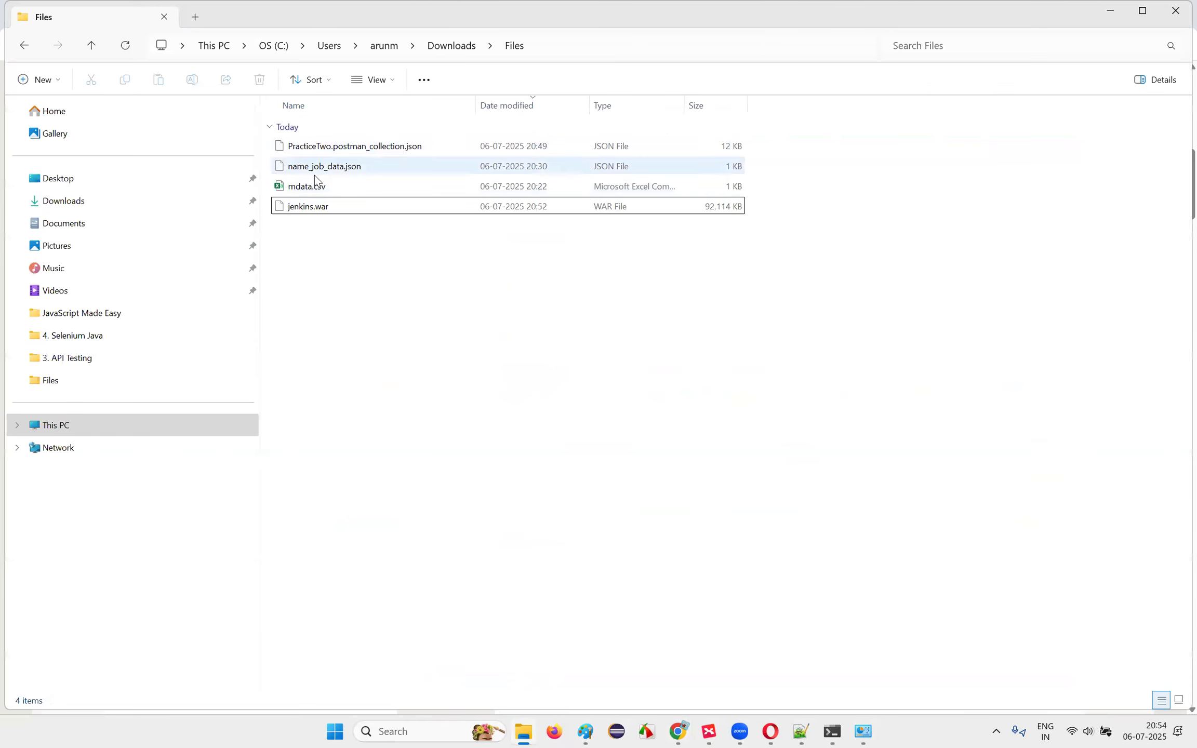
click(323, 208)
mouse_move(834, 730)
click(886, 675)
drag(530, 227, 655, 280)
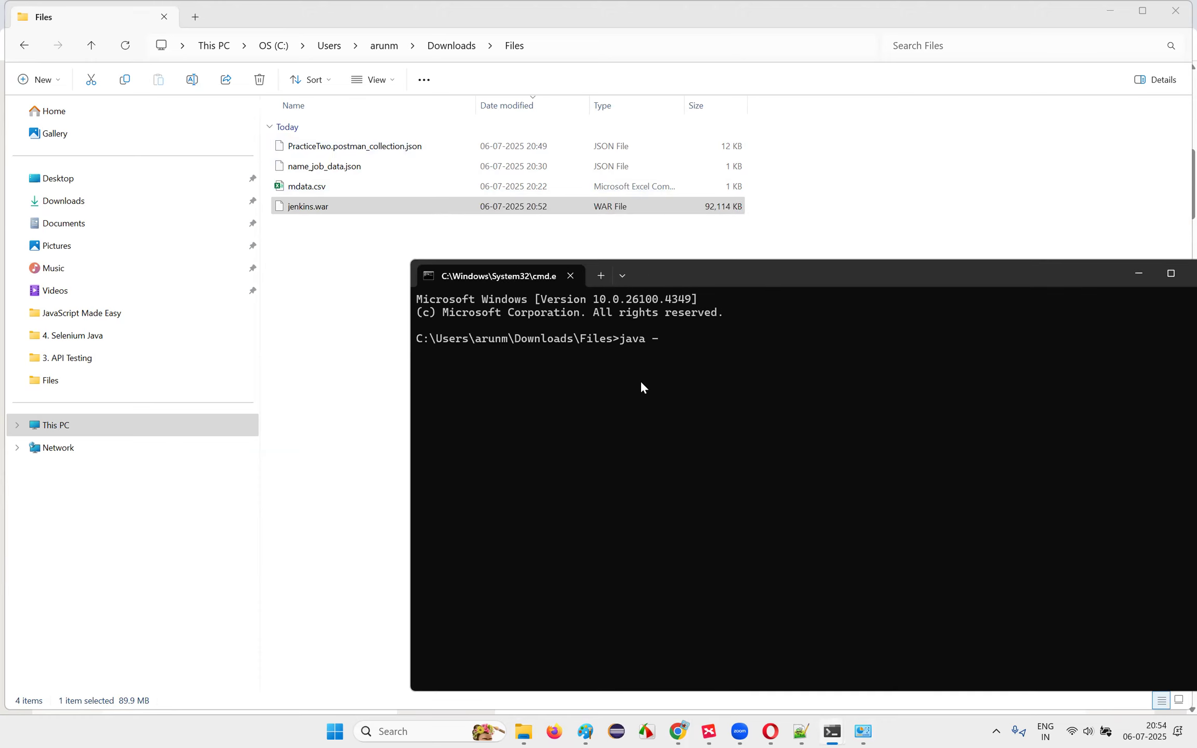
Step: Start Jenkins by running 'java -jar jenkins.war' in Command Prompt
text(java -jar jen)
click(313, 210)
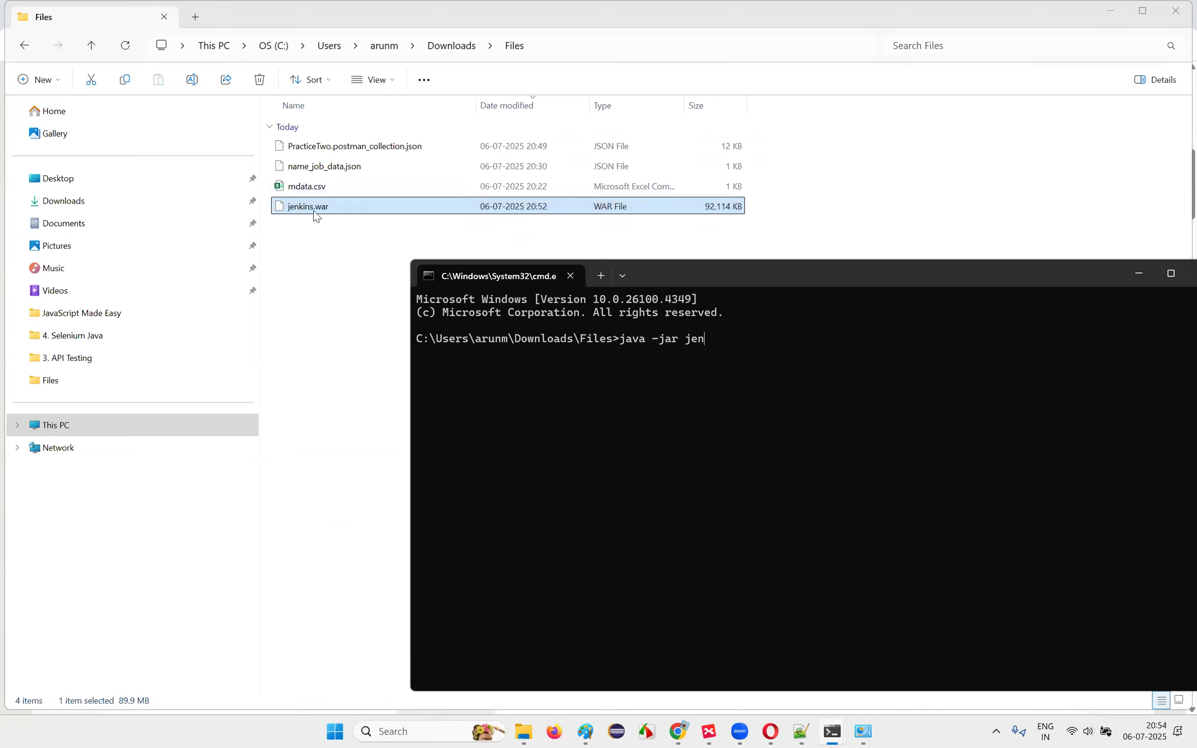
click(759, 451)
text(kins.war)
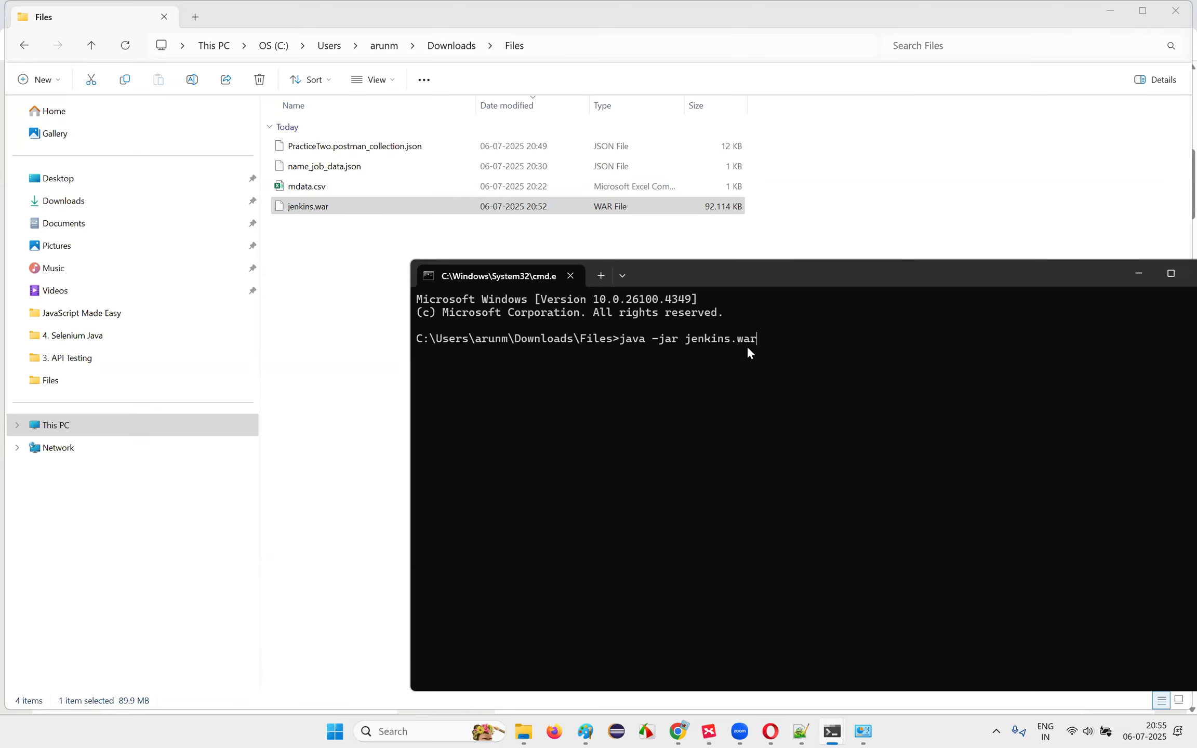
key(Return)
drag(790, 277, 668, 147)
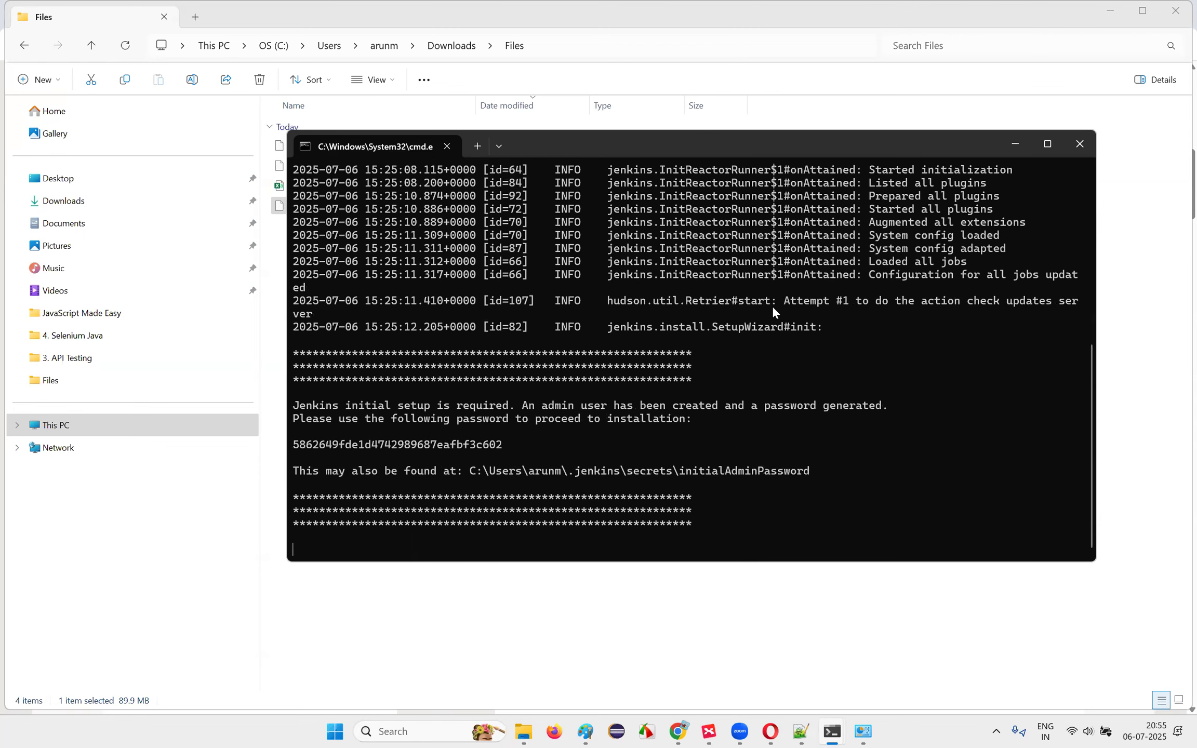
Step: Copy the generated admin password from the log and scroll to 'Jenkins is fully up and running'
drag(296, 450, 494, 448)
key(ctrl+c)
scroll(663, 410, up, 6)
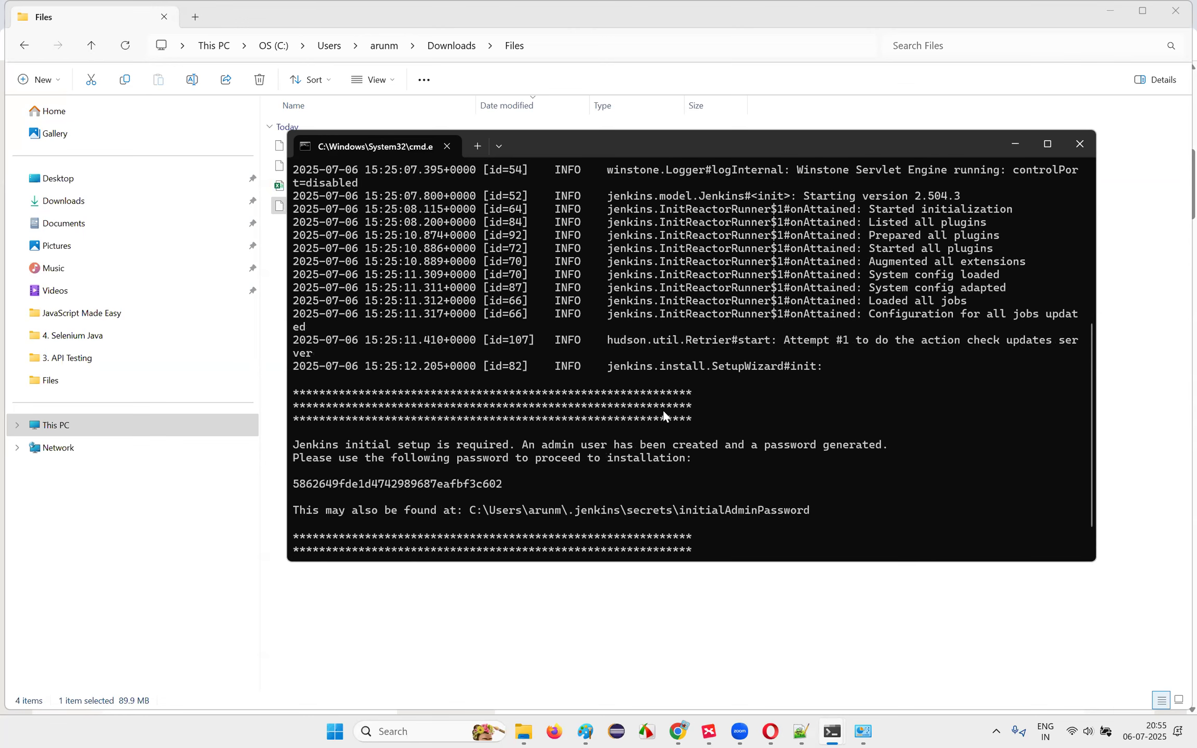
scroll(669, 410, down, 7)
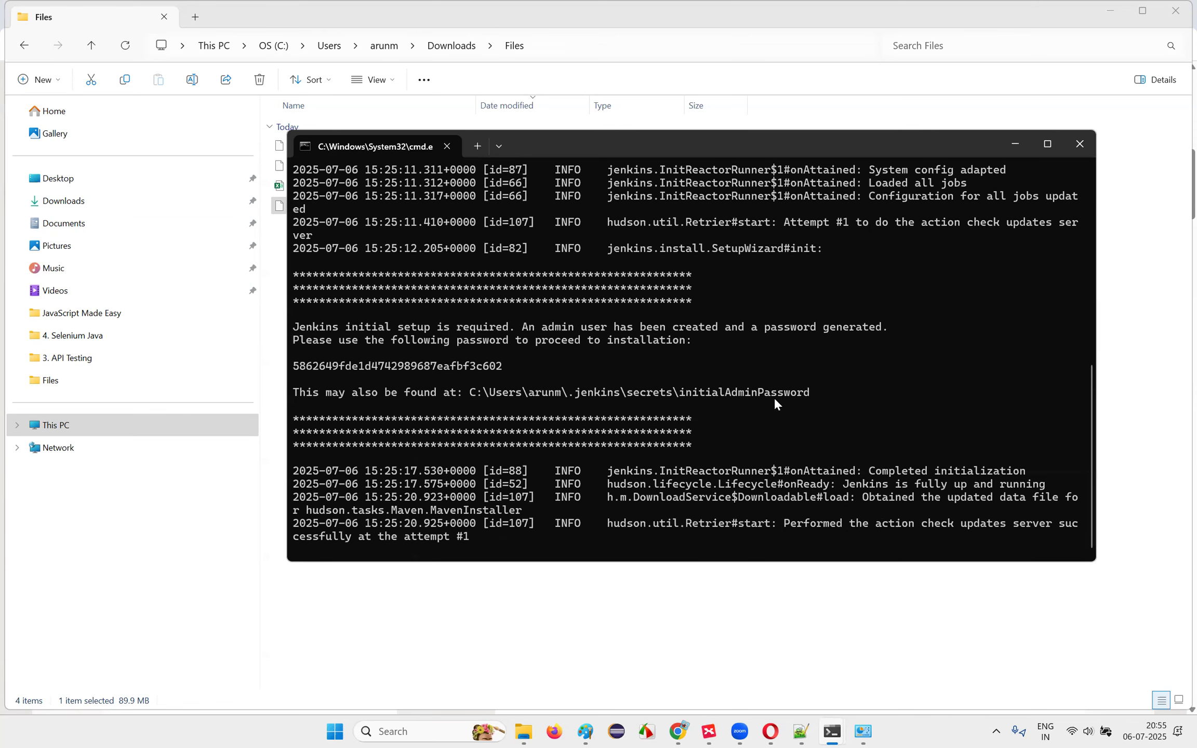
scroll(775, 397, up, 11)
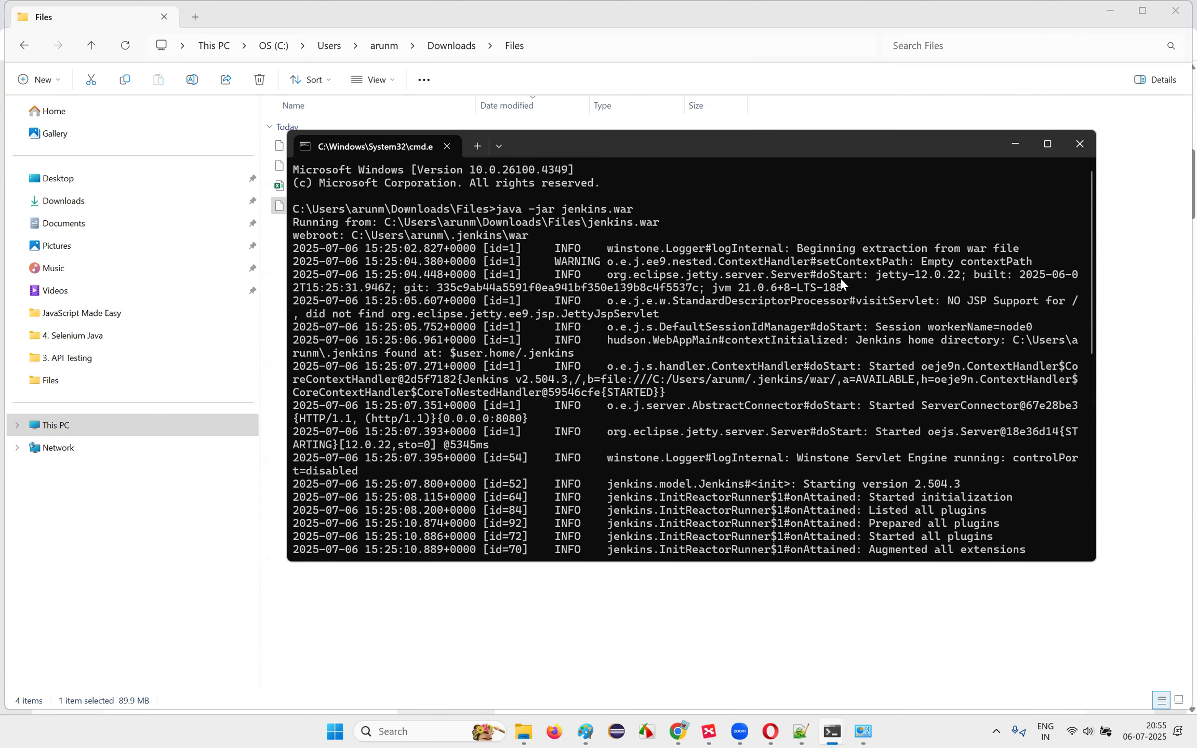
scroll(826, 302, down, 1)
scroll(627, 310, down, 4)
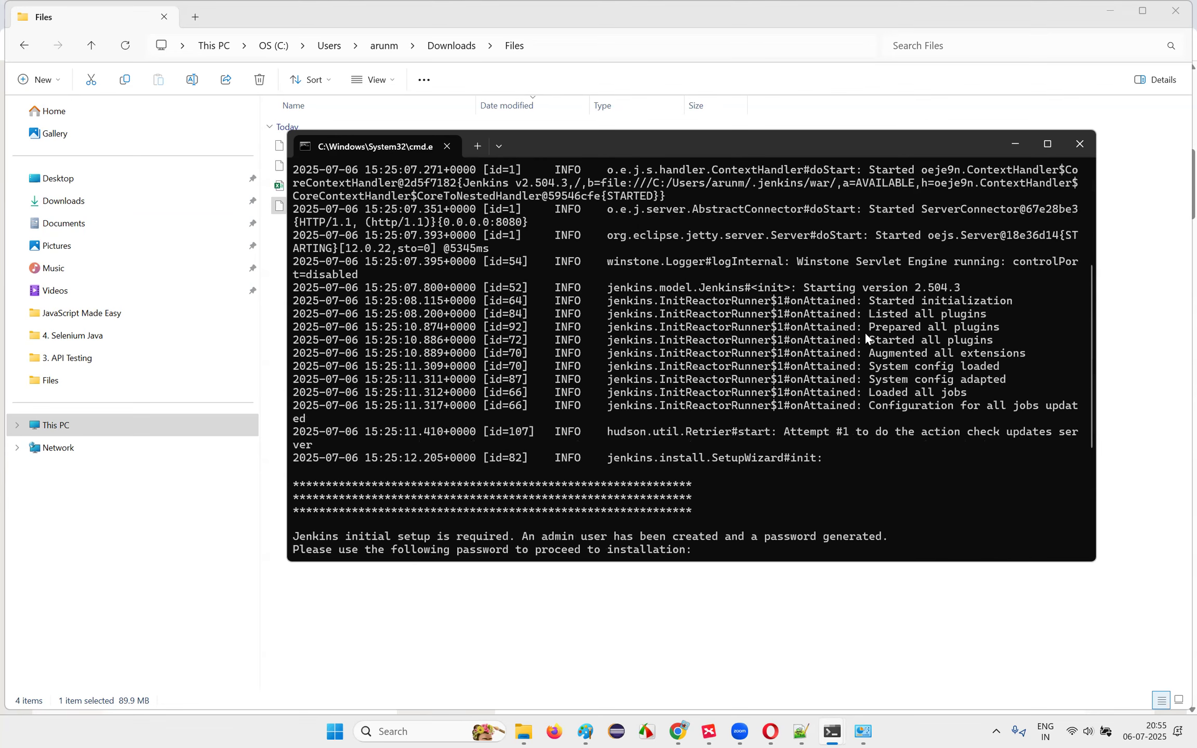
scroll(909, 333, down, 5)
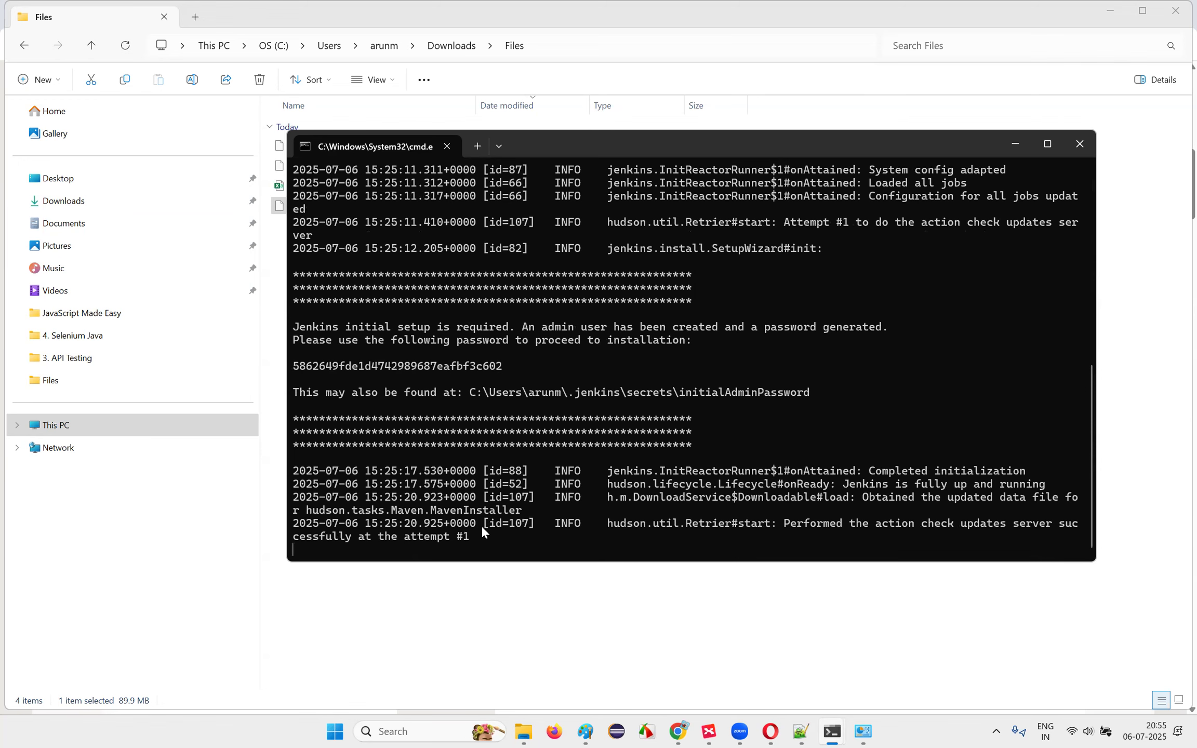
click(568, 649)
Step: Close the old Node.js, Reqres, Jenkins download, ChatGPT and Java archive browser tabs and windows
mouse_move(678, 730)
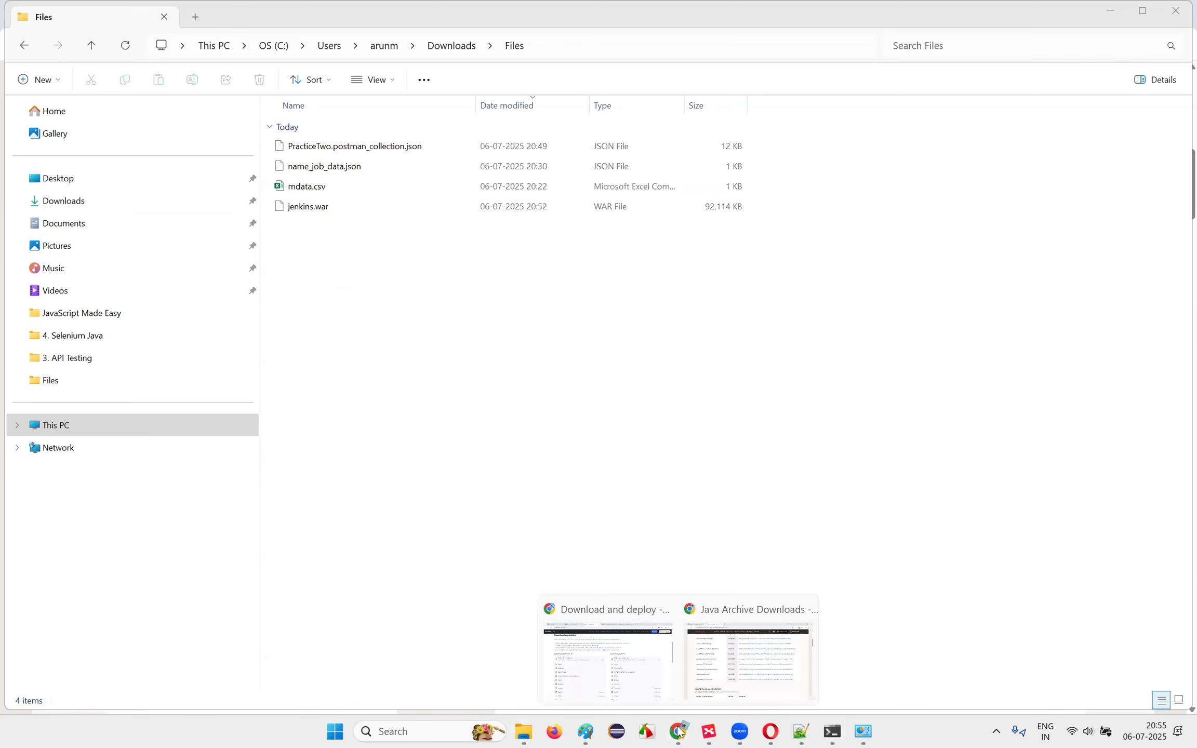
click(645, 653)
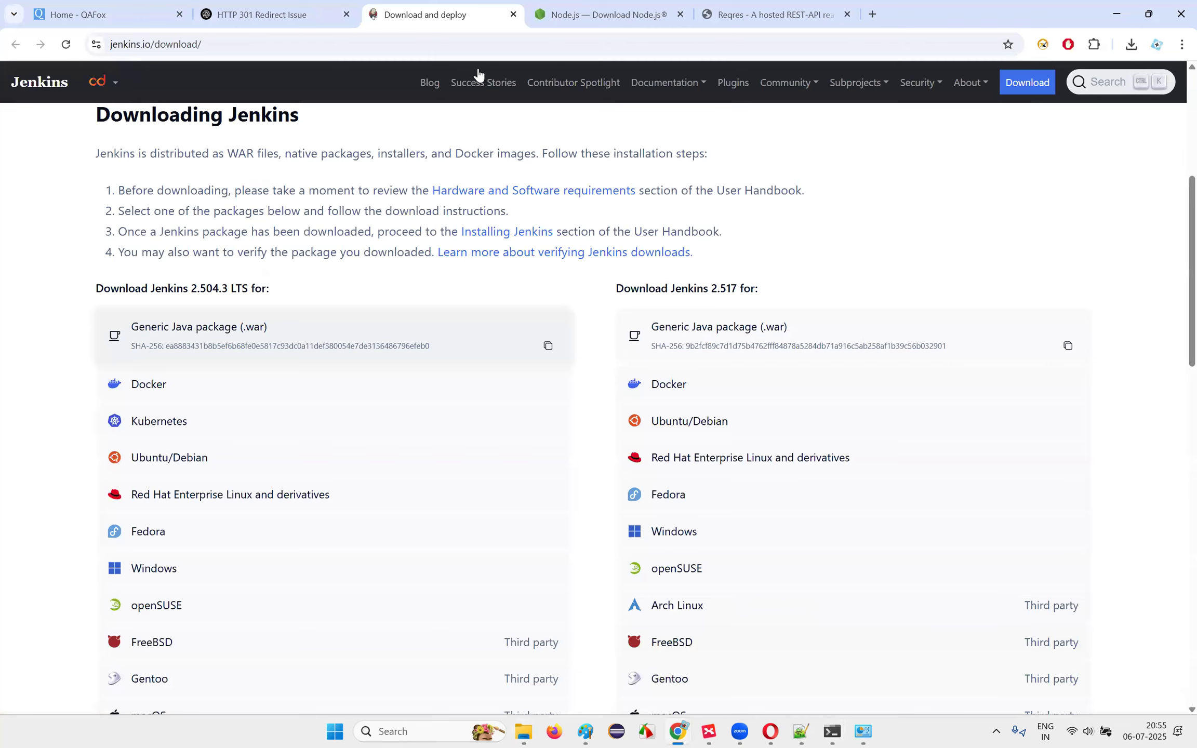
click(681, 15)
click(680, 15)
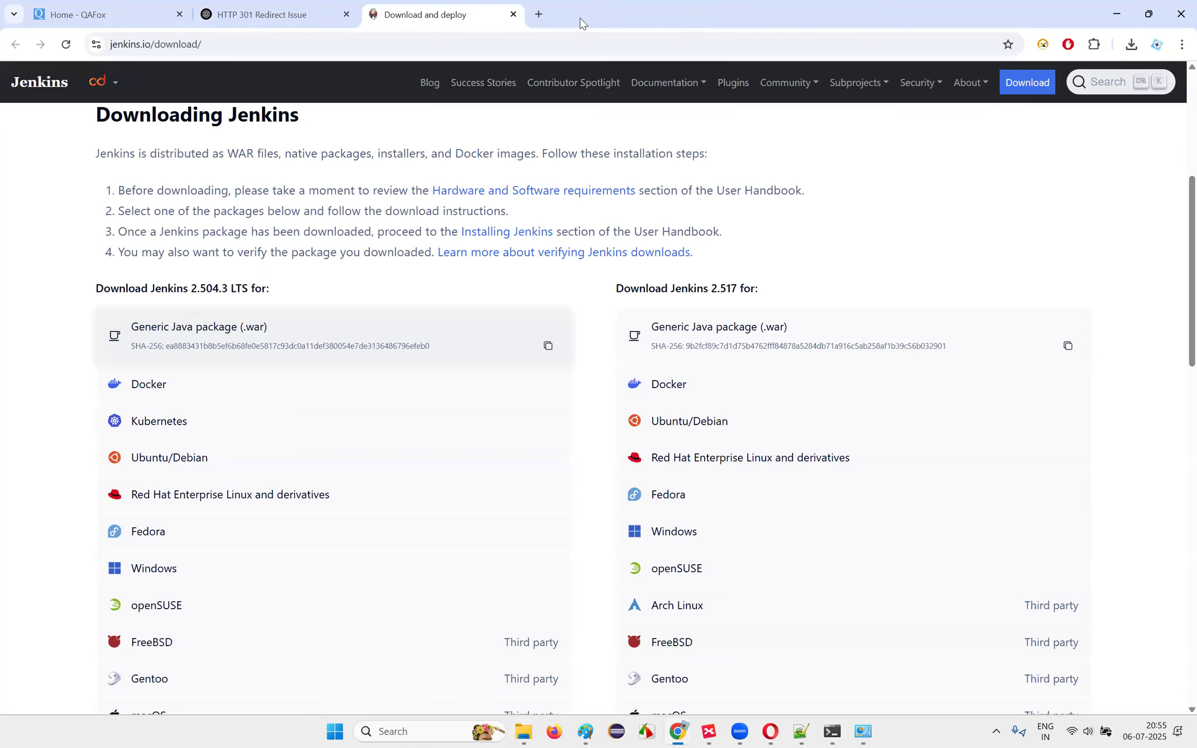
click(513, 16)
click(345, 15)
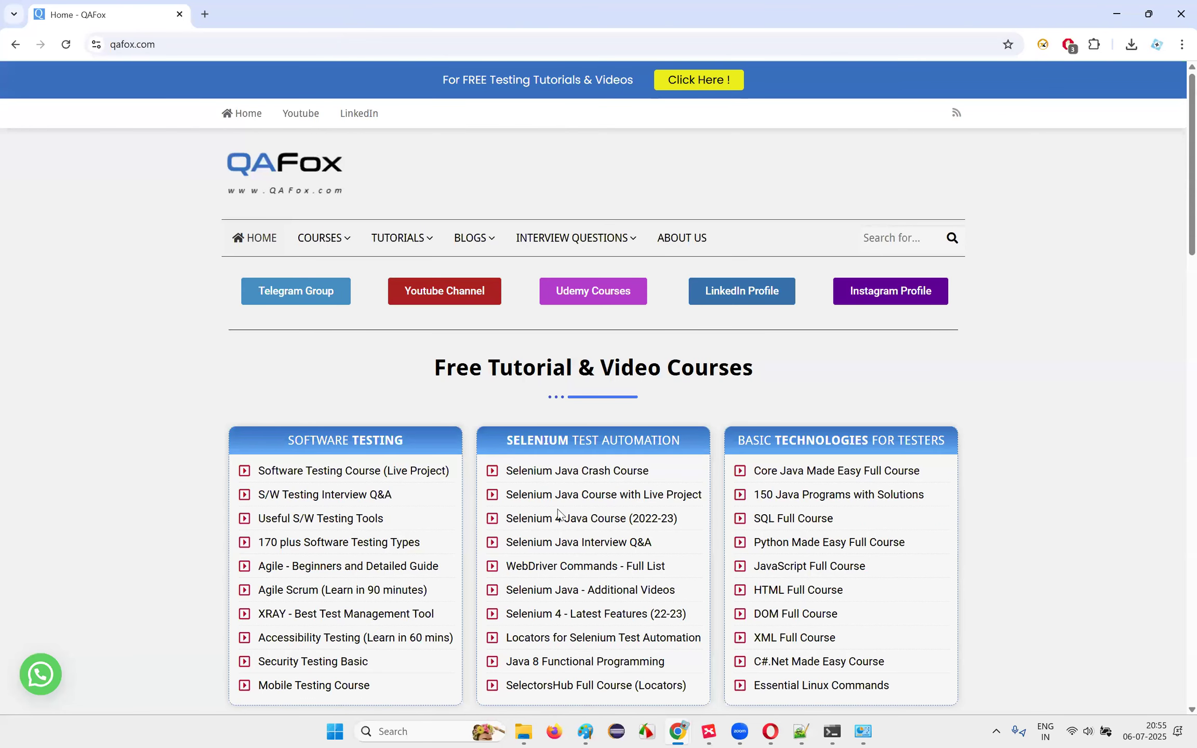
click(669, 727)
click(670, 728)
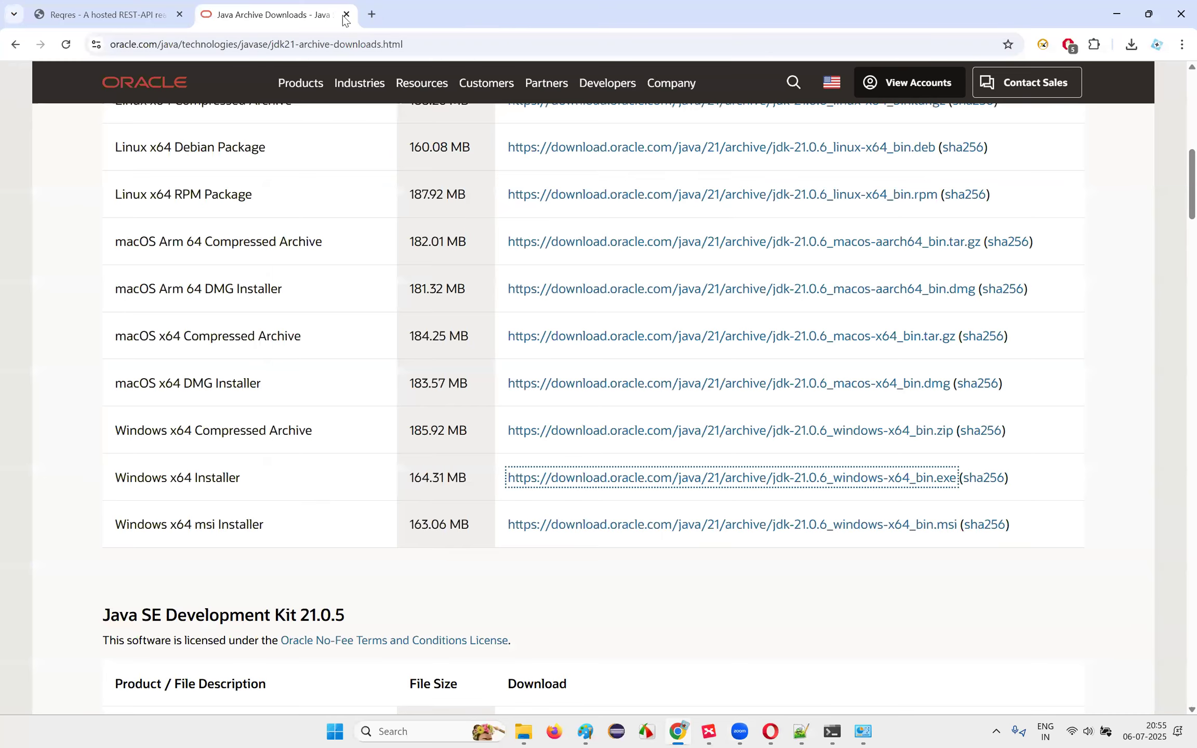
click(344, 17)
click(1175, 3)
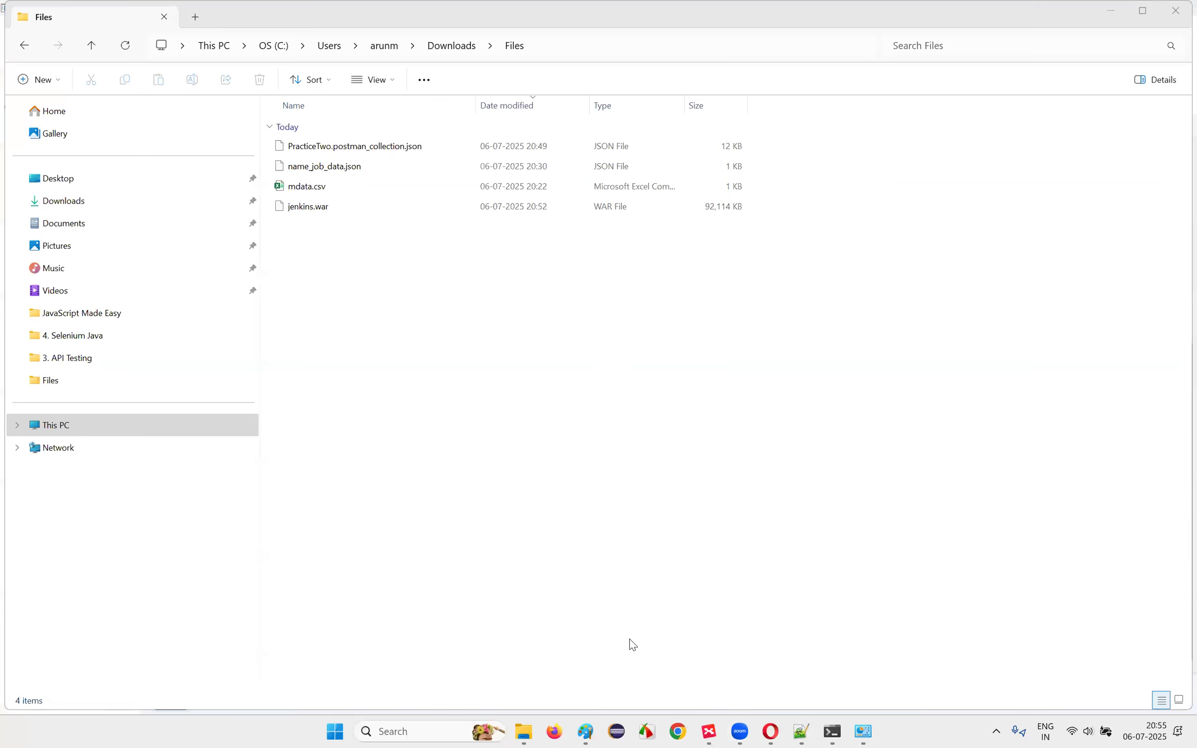
Step: Load localhost:8080 in a fresh browser window
click(676, 732)
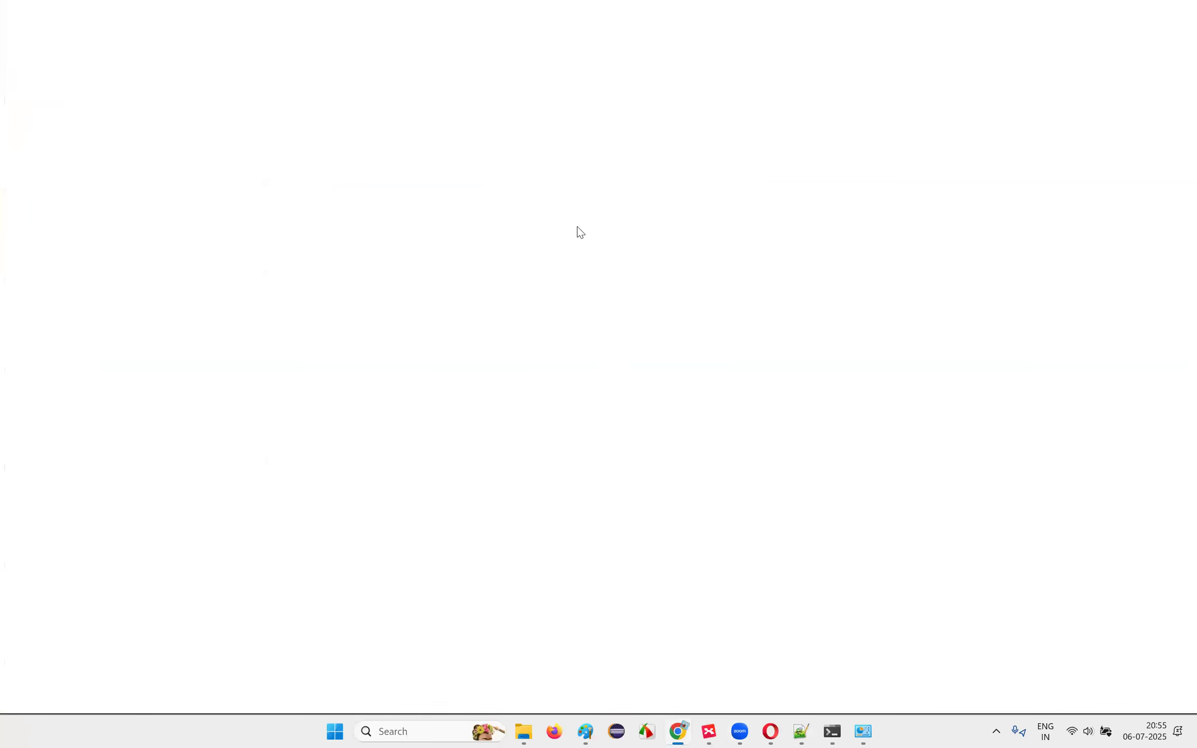
text(localhst)
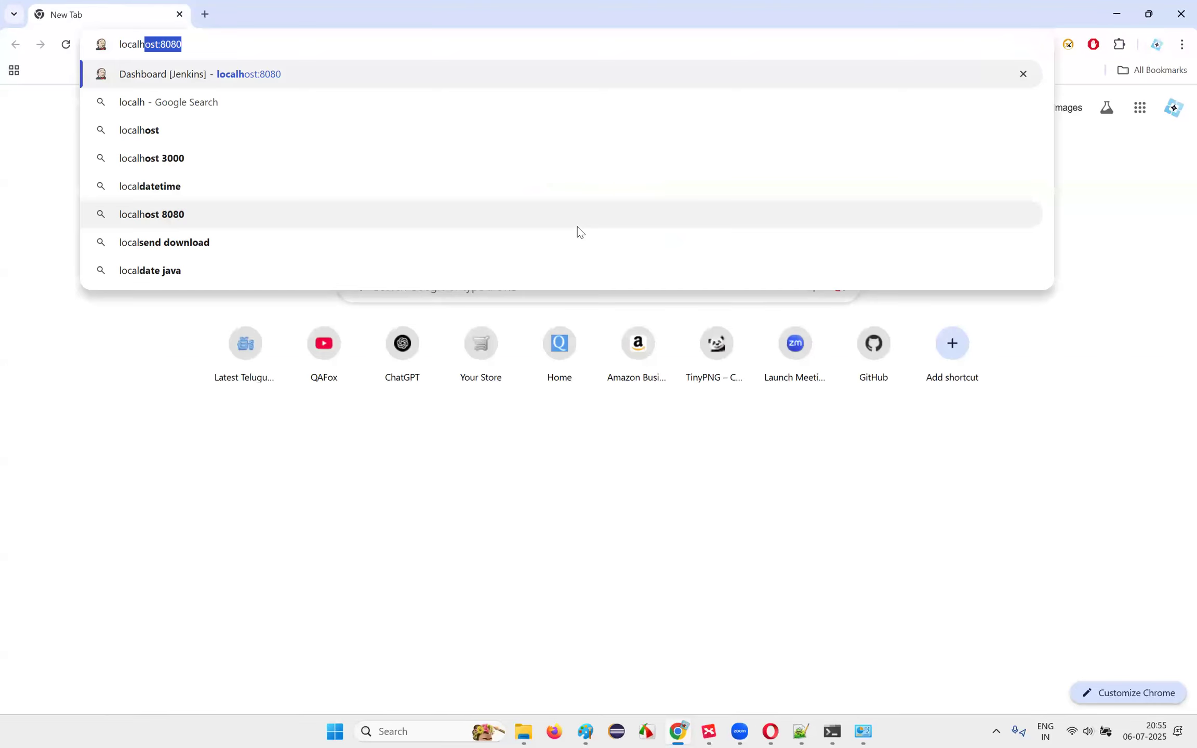
key(BackSpace)
key(BackSpace)
text(ost:)
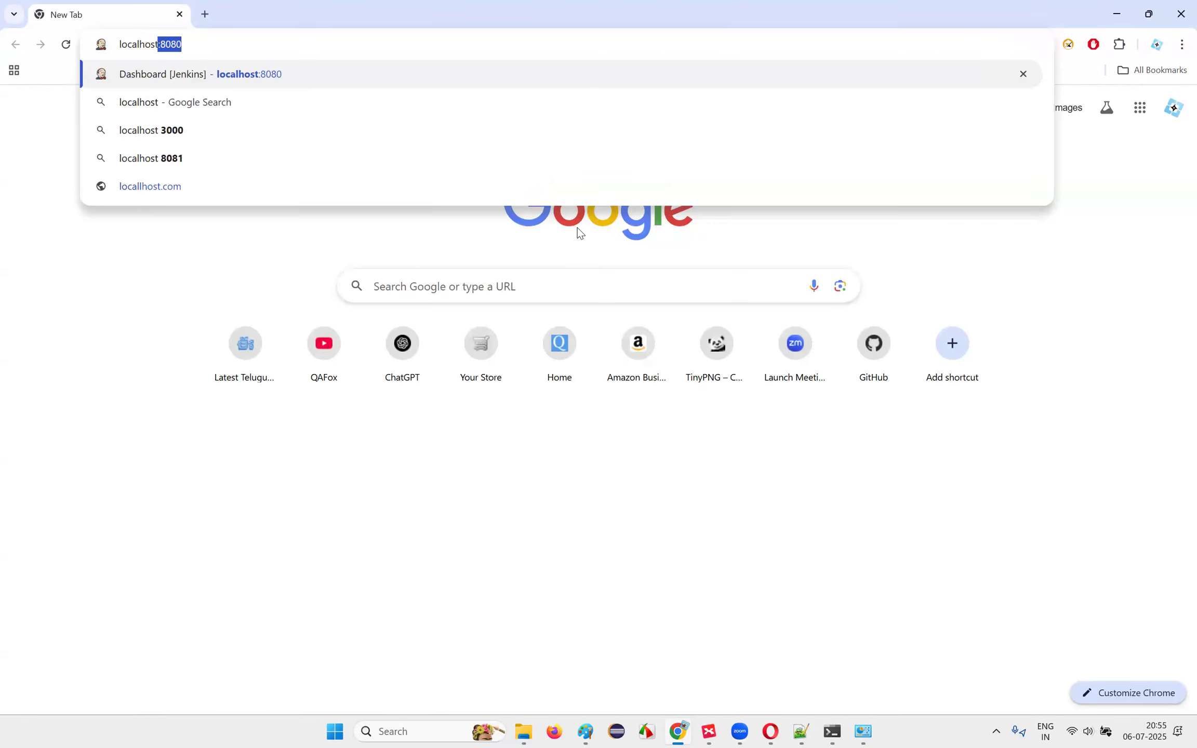
text(8080)
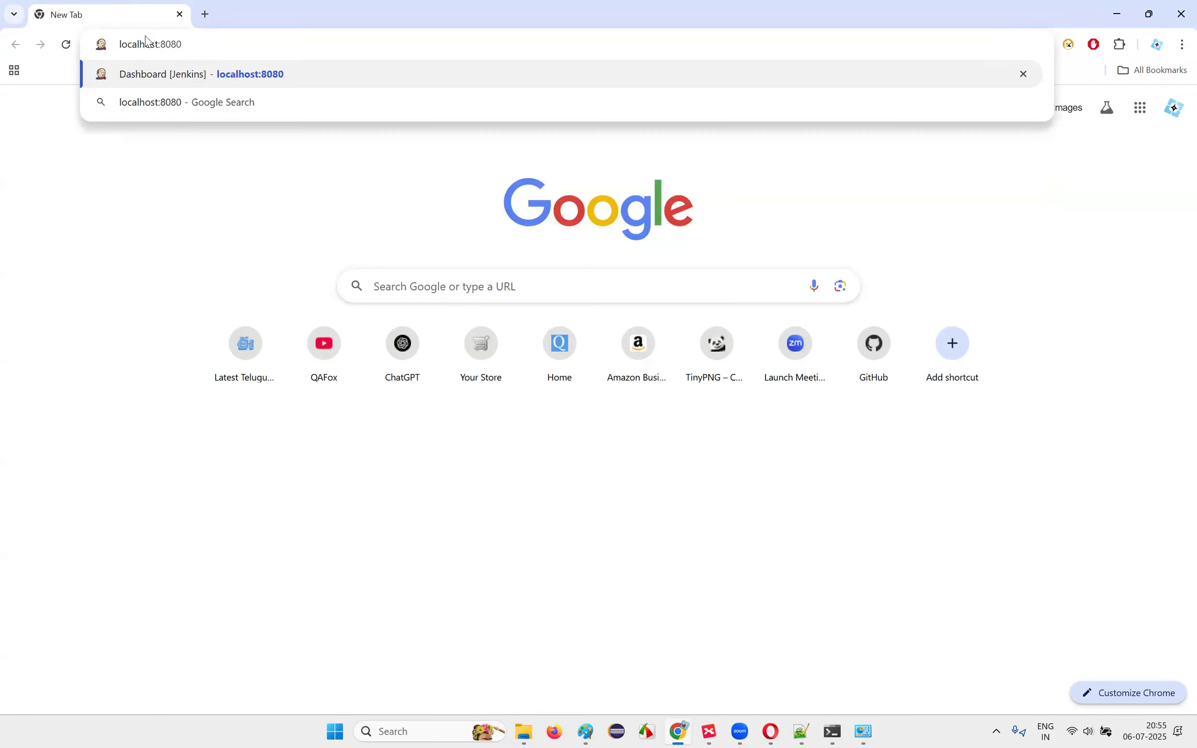
double_click(160, 46)
click(192, 48)
key(Return)
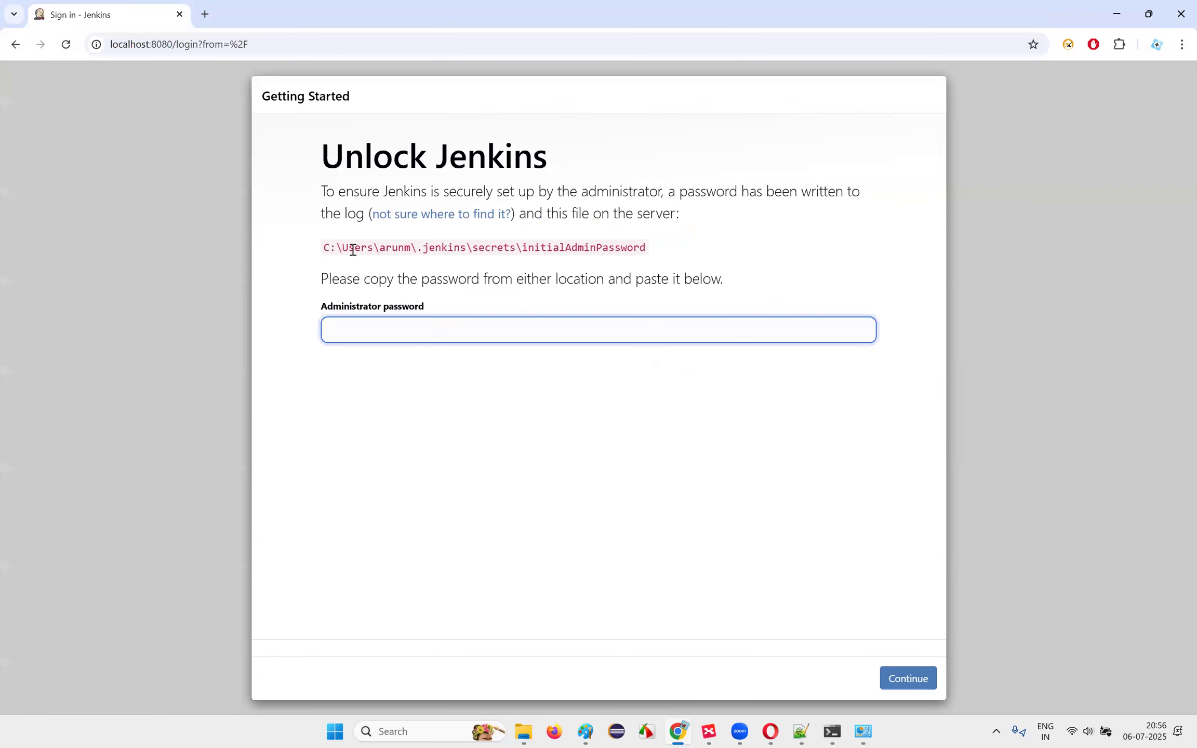
Step: Highlight the initialAdminPassword file path on the Unlock Jenkins page and compare it with the log
drag(324, 247, 647, 249)
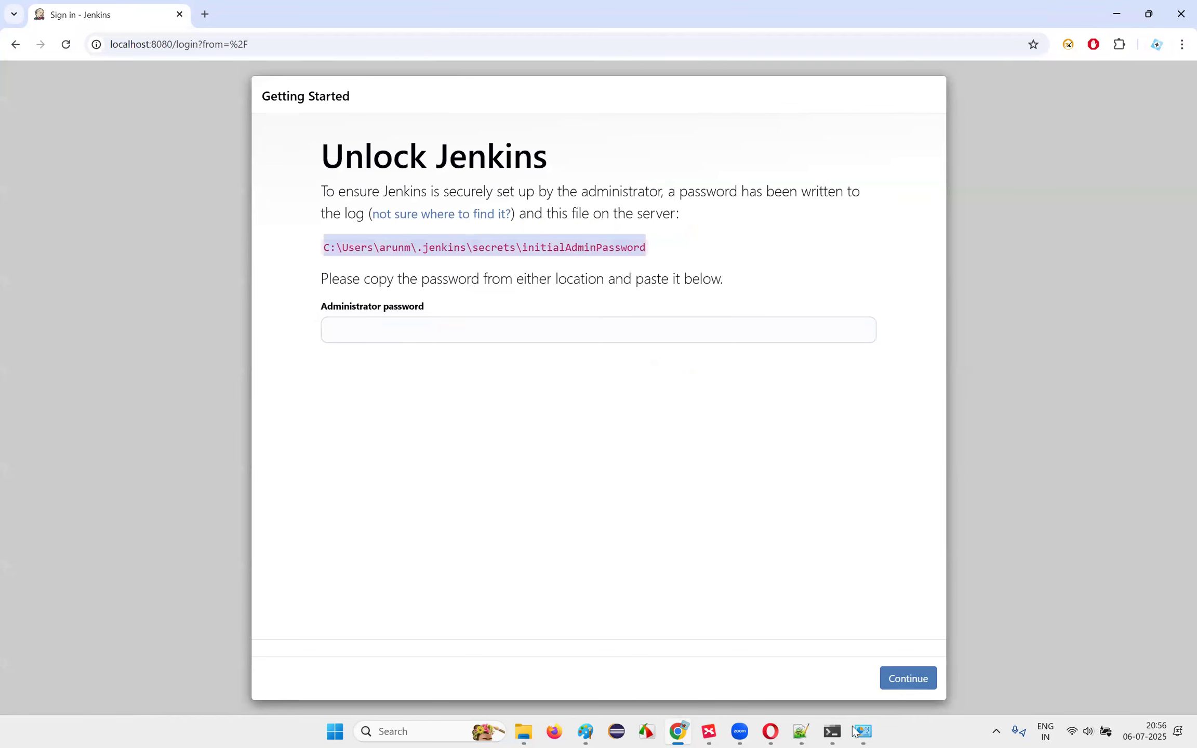
click(836, 730)
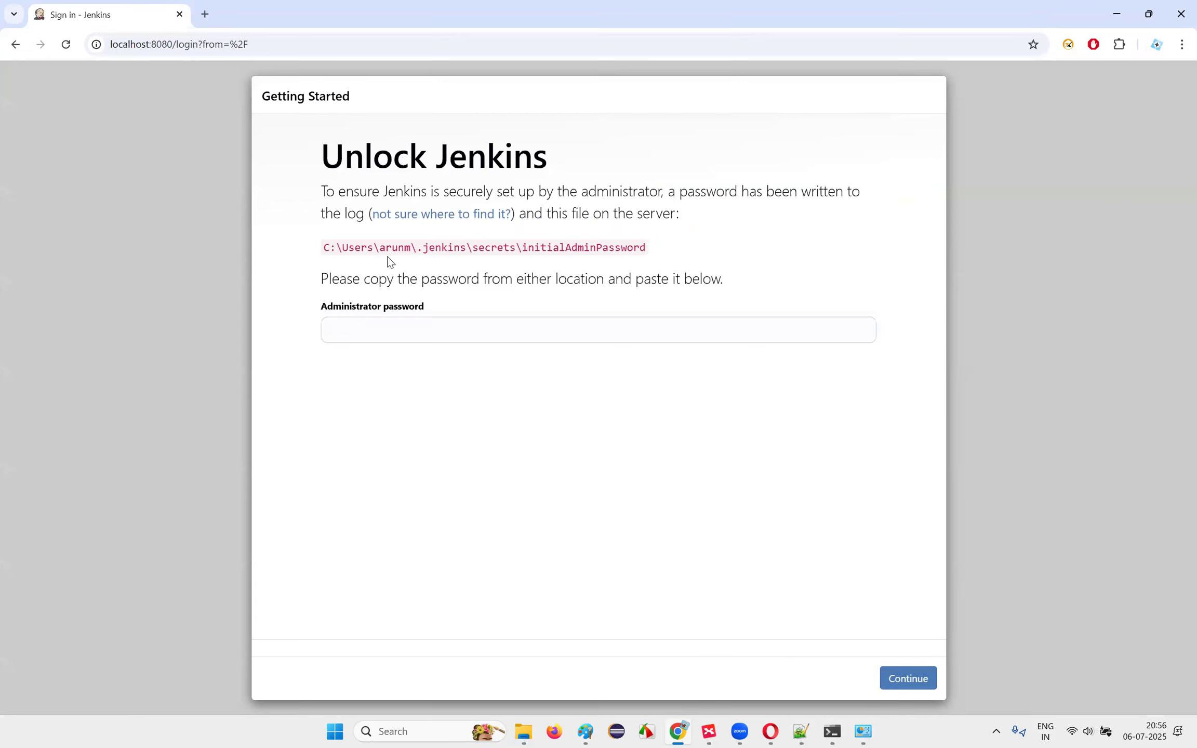
key(alt+Tab)
drag(326, 260, 644, 248)
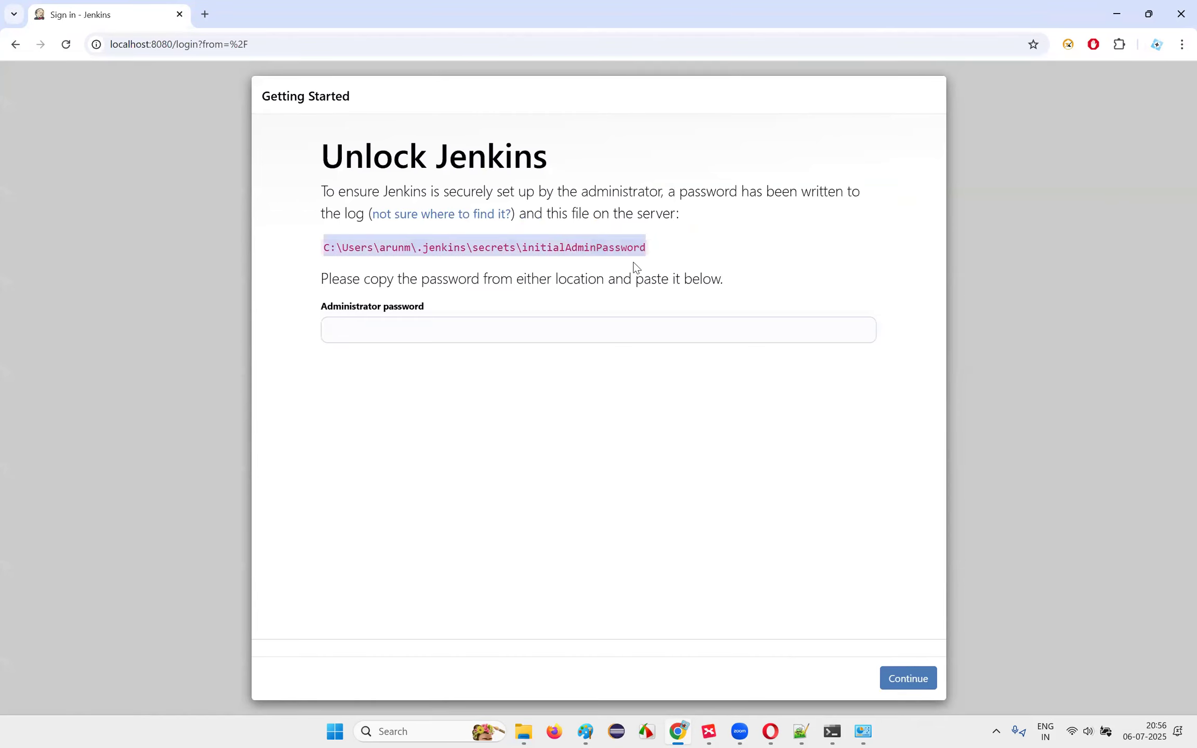
click(525, 732)
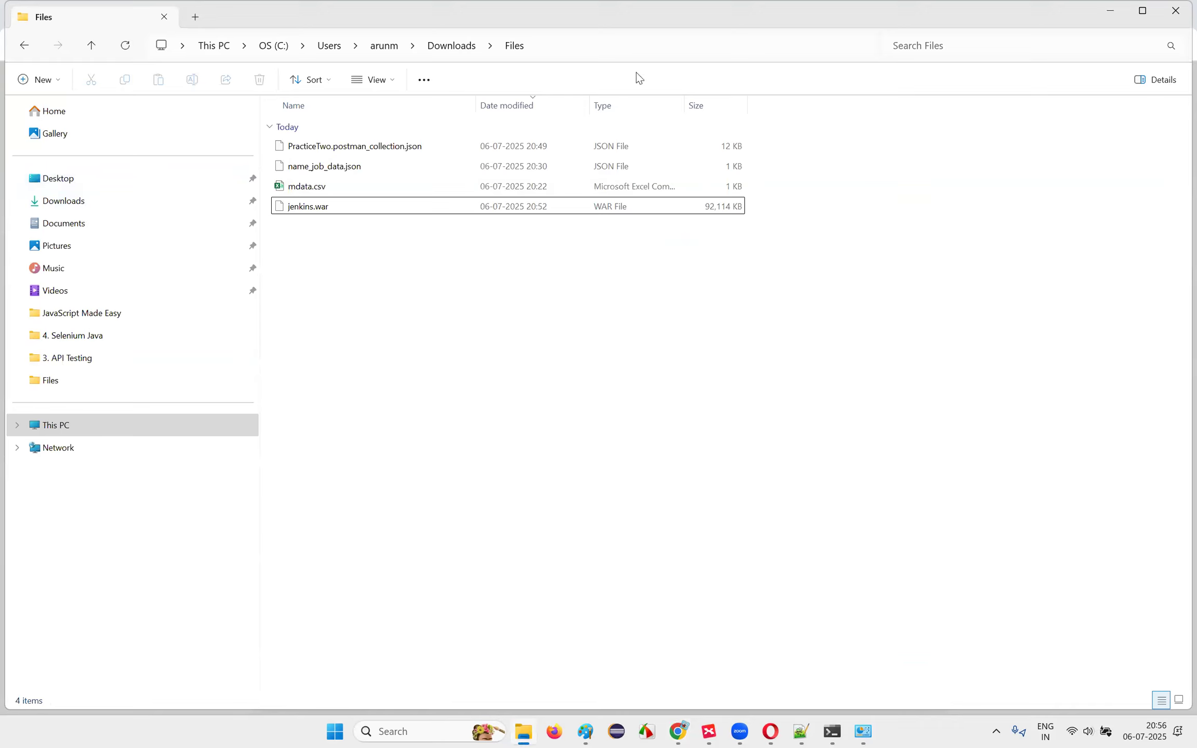
Step: Go to the .jenkins\secrets folder by pasting the path without the file name
click(550, 45)
key(ctrl+v)
drag(289, 46, 478, 46)
key(BackSpace)
key(Return)
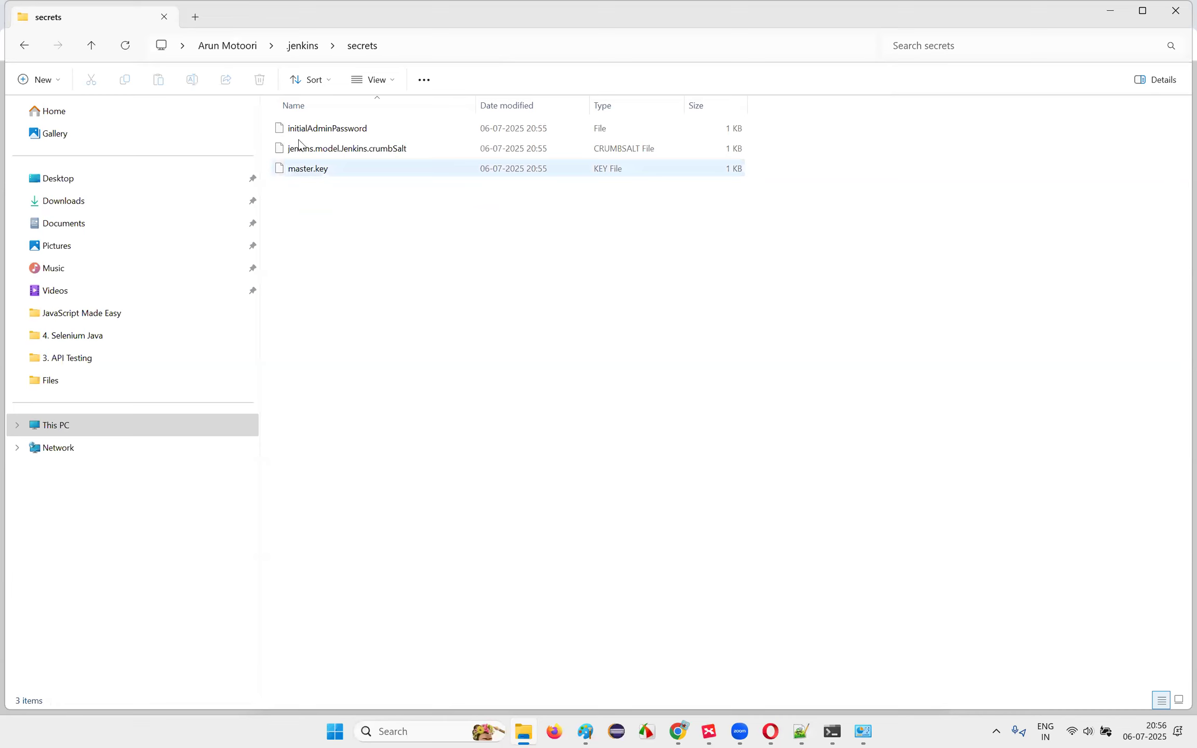
Step: Open initialAdminPassword in Notepad, just once
click(326, 132)
right_click(331, 134)
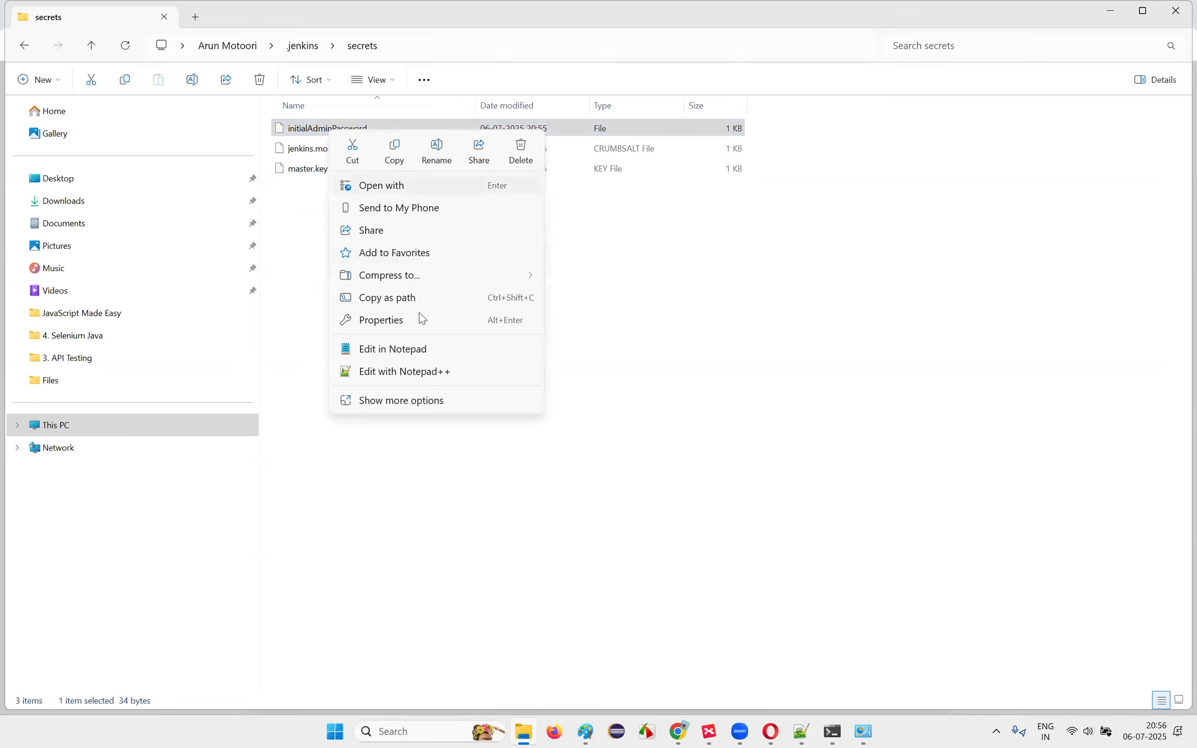
click(422, 192)
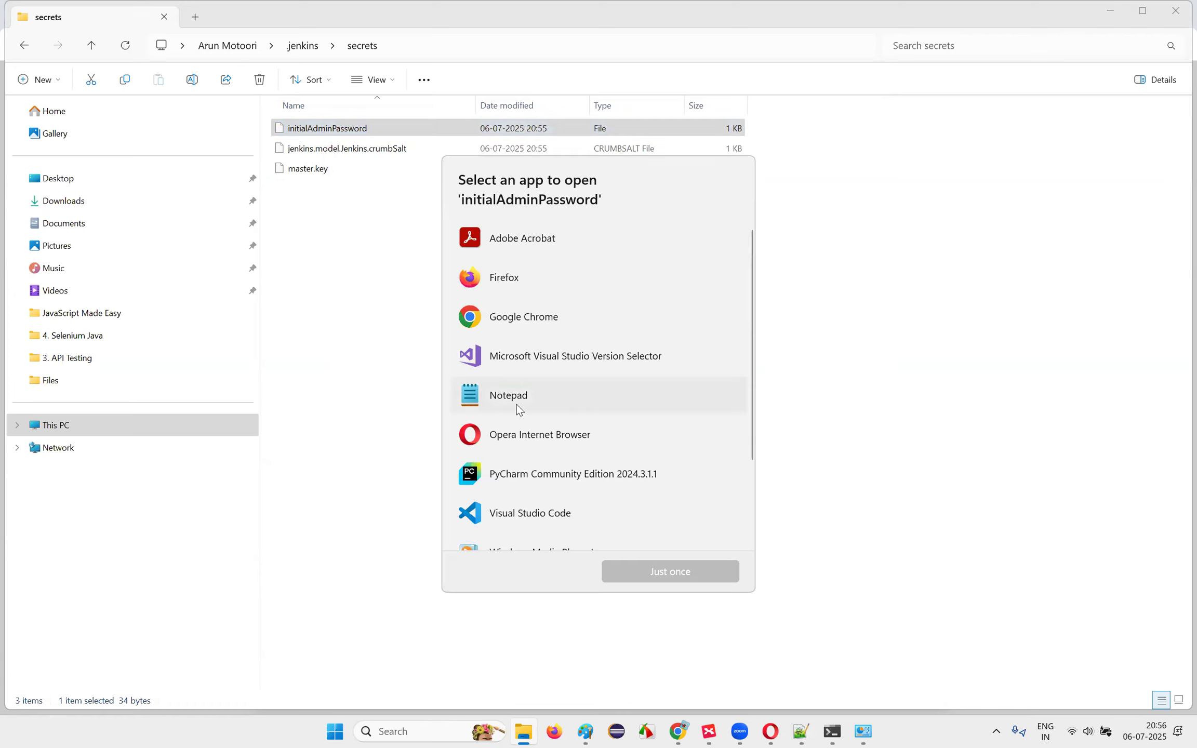
scroll(520, 416, down, 3)
scroll(535, 466, up, 2)
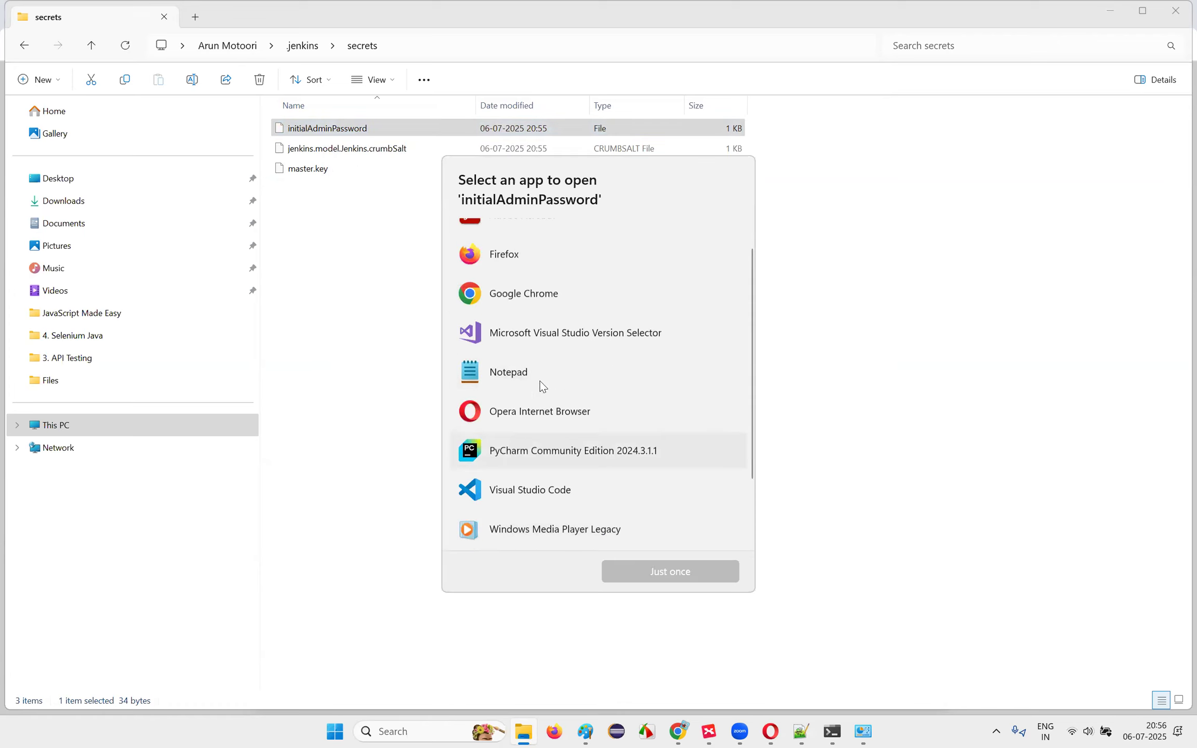
scroll(540, 381, up, 1)
click(514, 422)
click(670, 570)
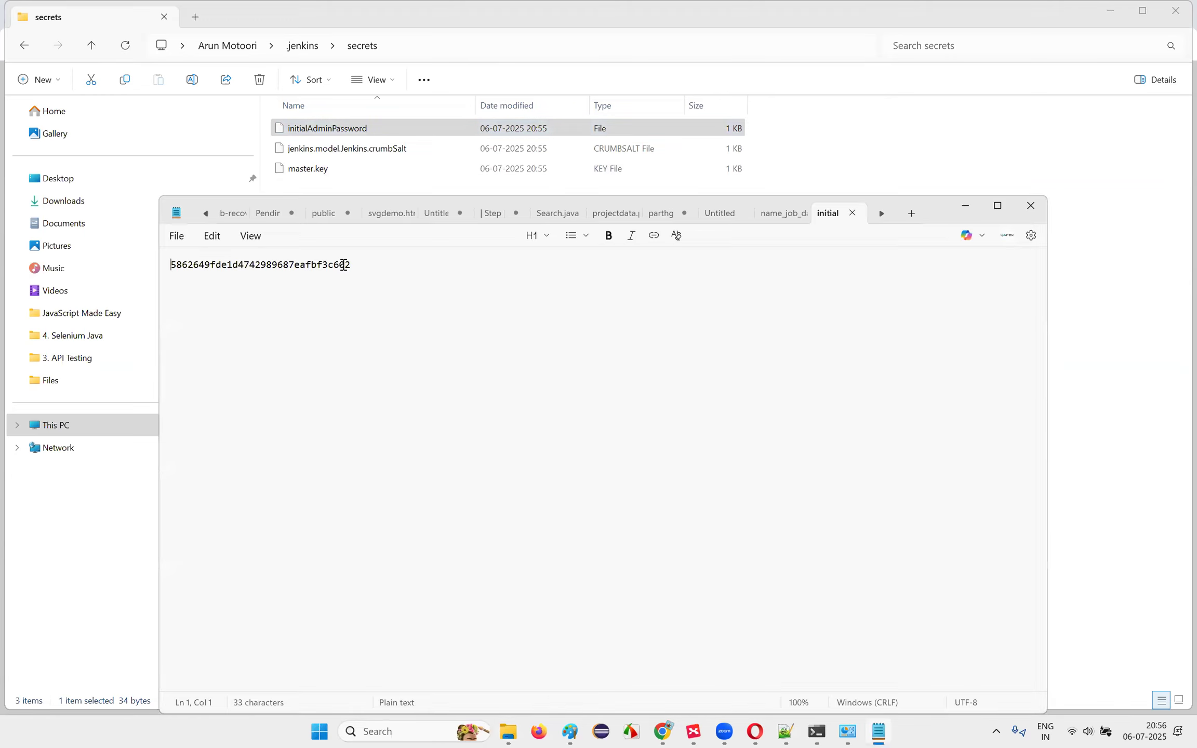
Step: Paste the password into the Unlock Jenkins administrator password field
double_click(341, 264)
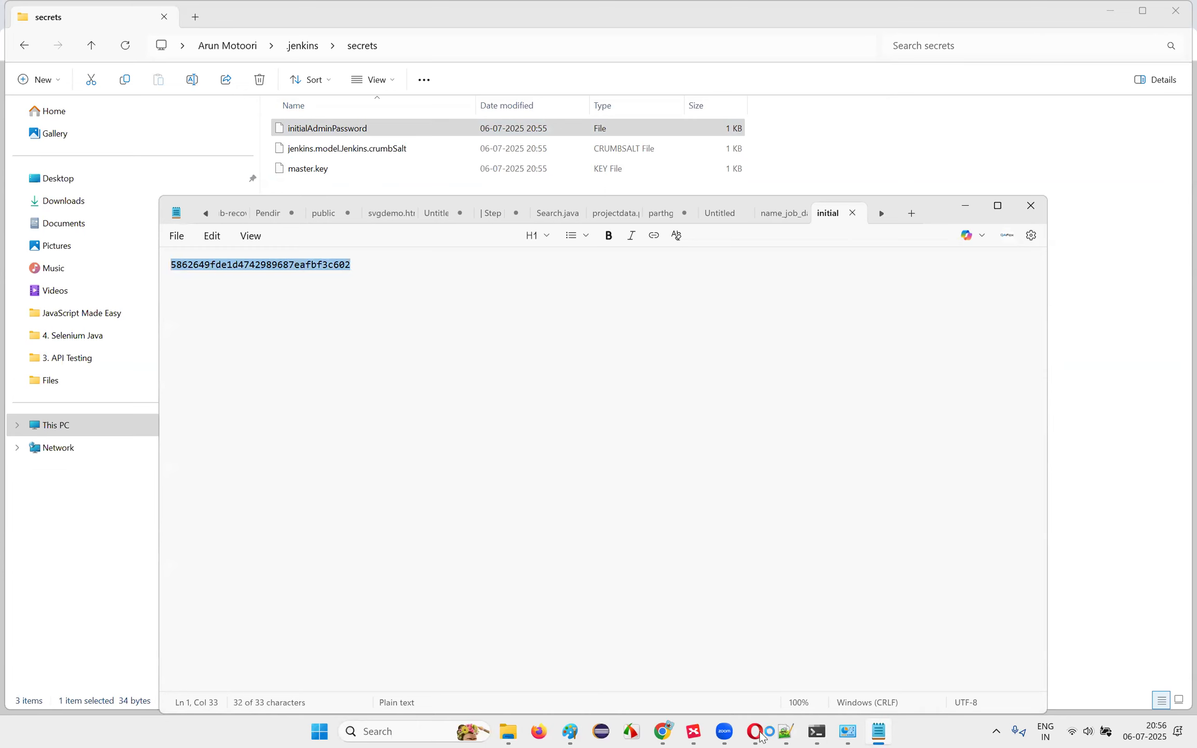
click(644, 732)
click(406, 333)
key(ctrl+v)
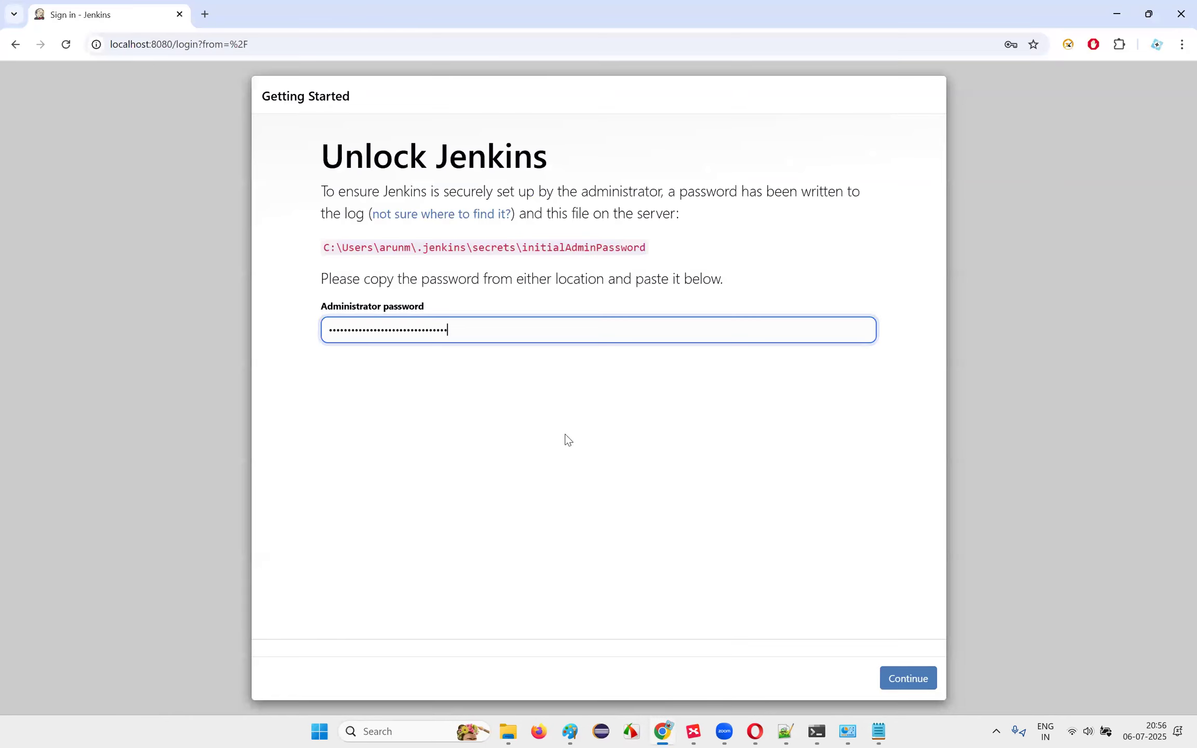
Step: Submit the admin password and choose 'Install suggested plugins' in the setup wizard
key(Return)
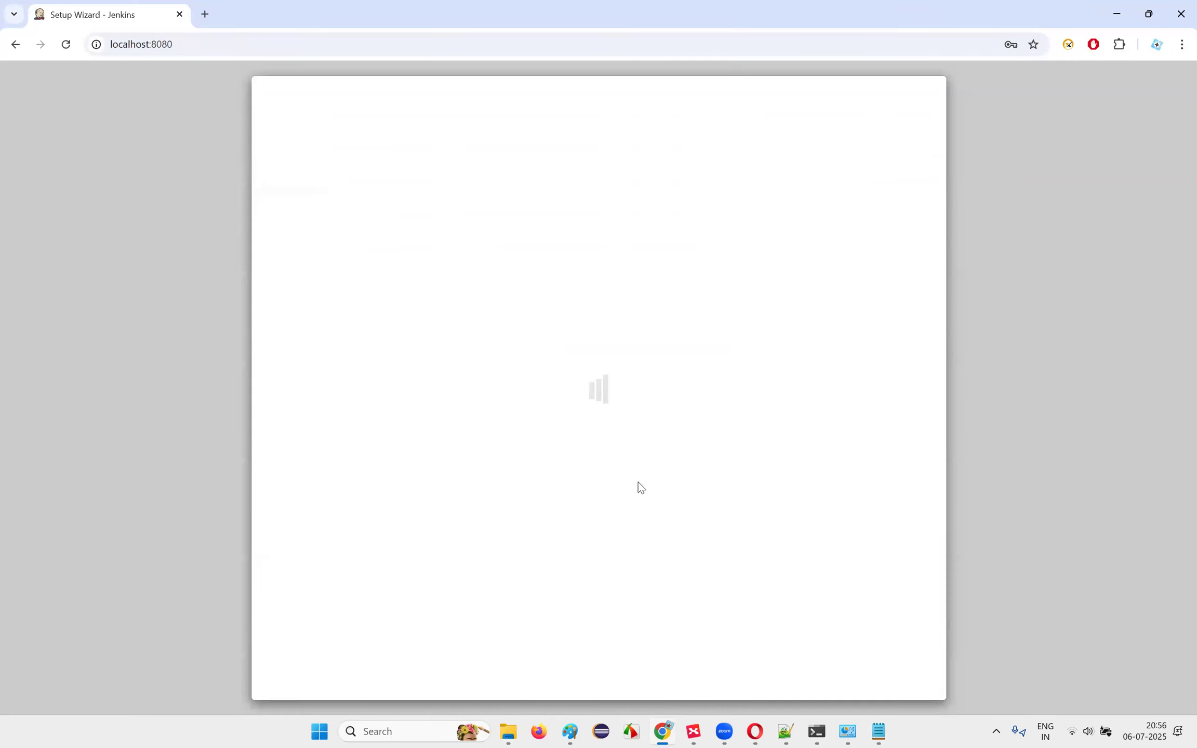
click(405, 282)
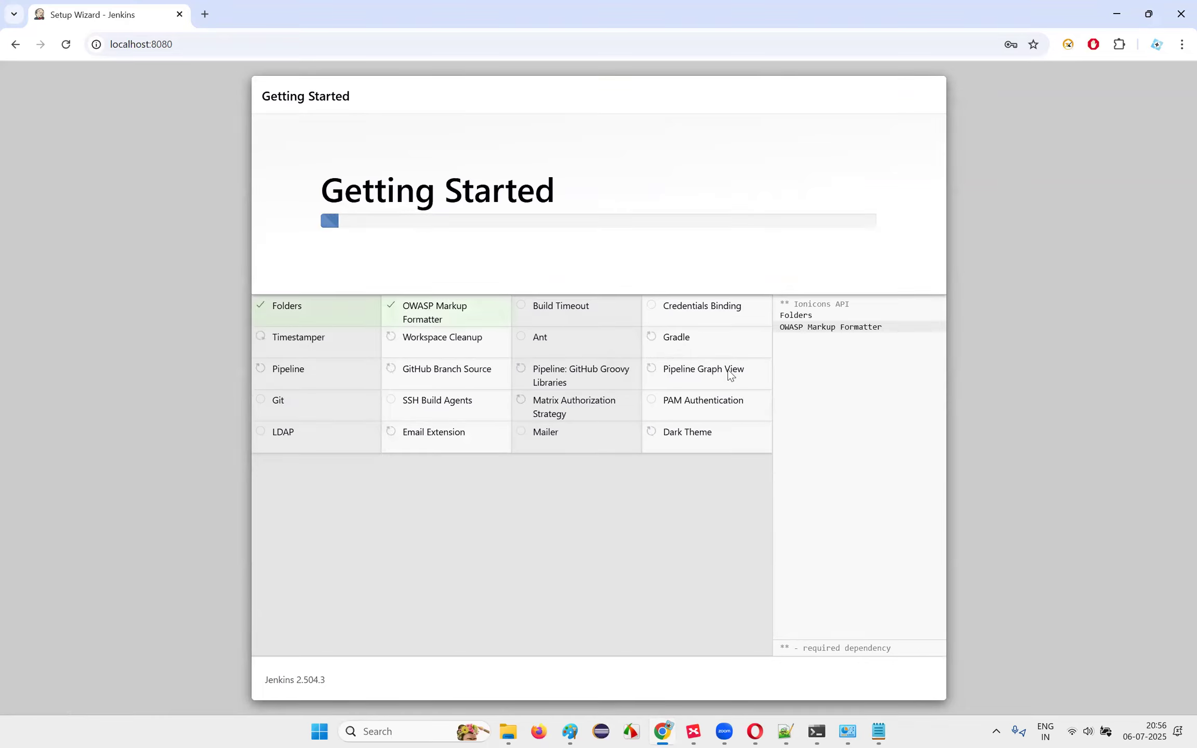
key(alt+Tab)
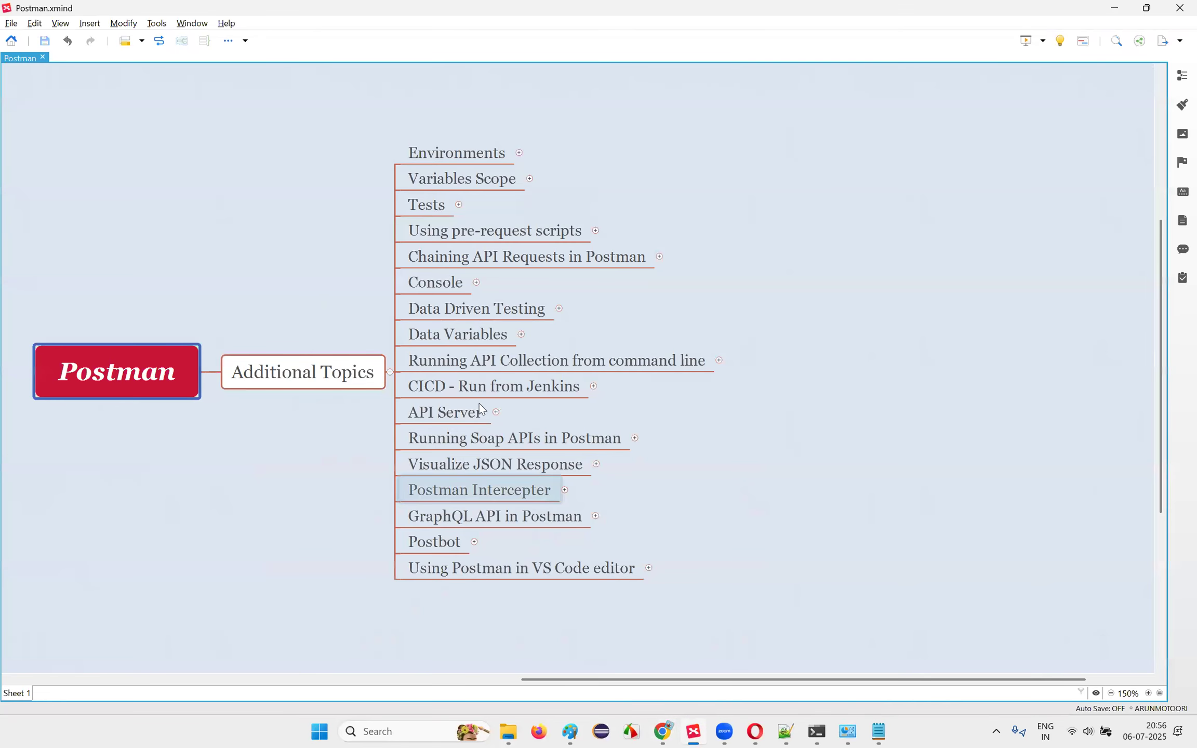
click(493, 387)
click(450, 416)
click(456, 446)
click(457, 490)
click(454, 516)
click(451, 540)
click(452, 568)
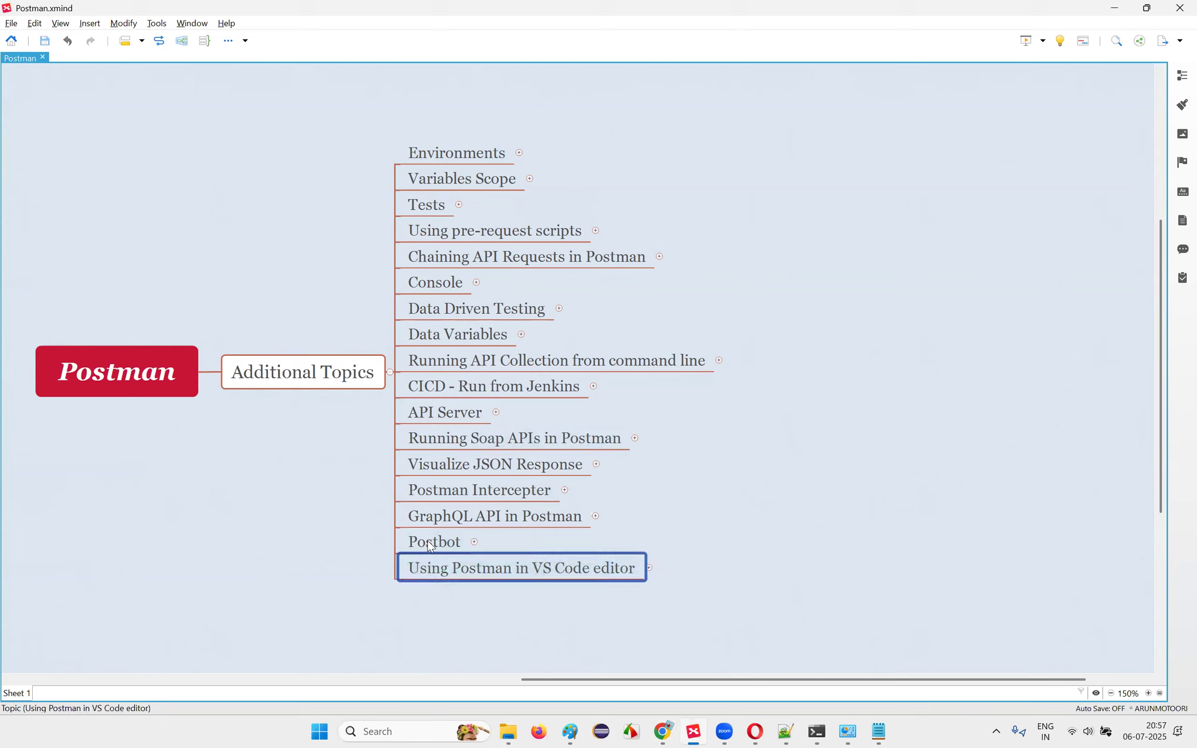
click(451, 517)
click(459, 491)
click(472, 439)
click(505, 384)
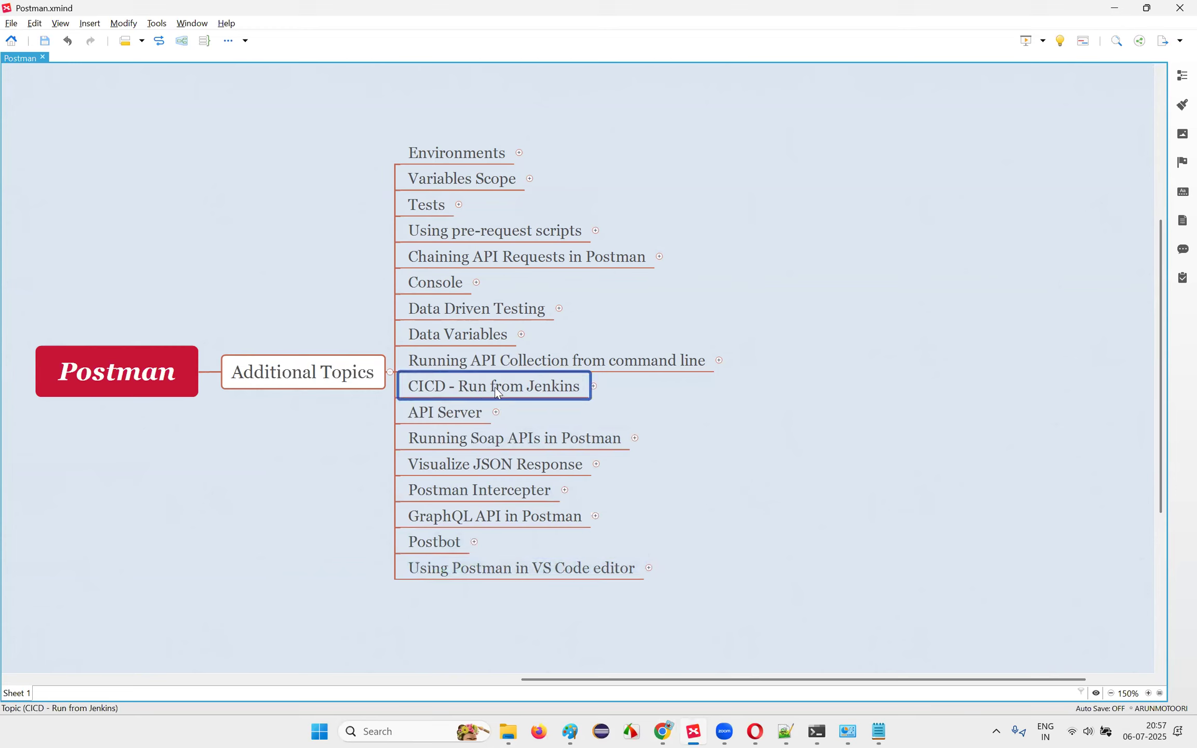
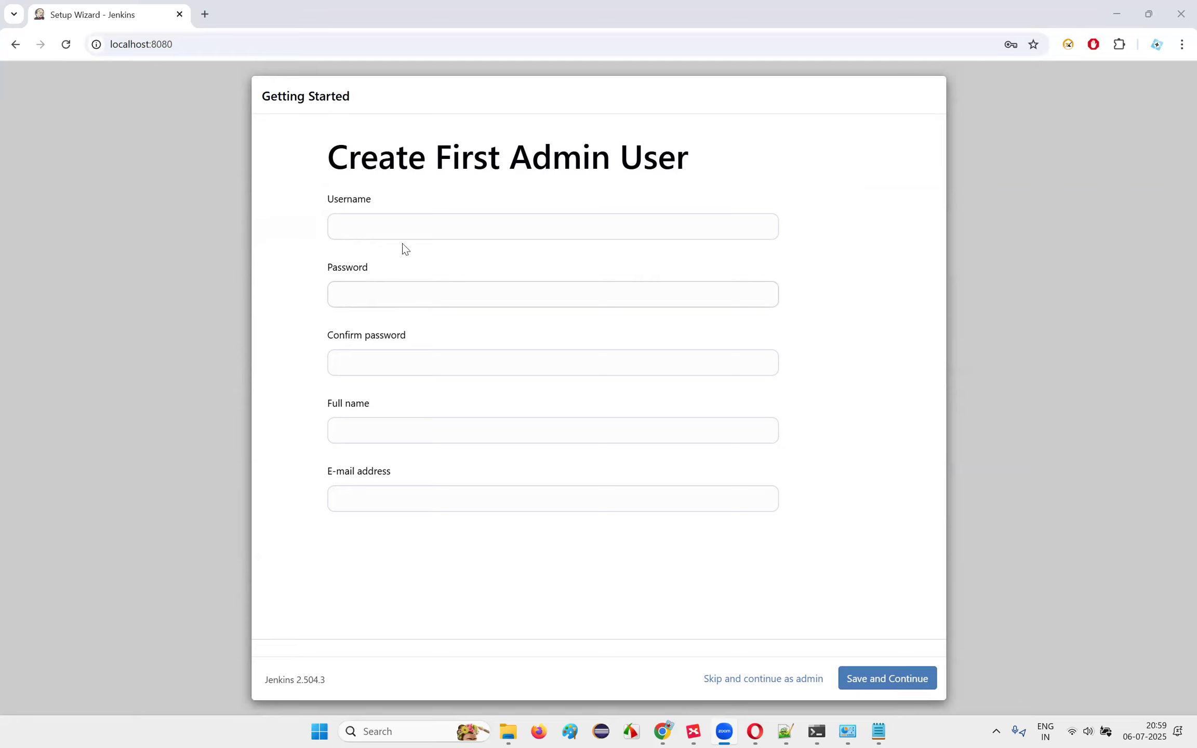
Step: Fill in the admin username from the saved suggestion and enter the account password
click(412, 227)
click(400, 311)
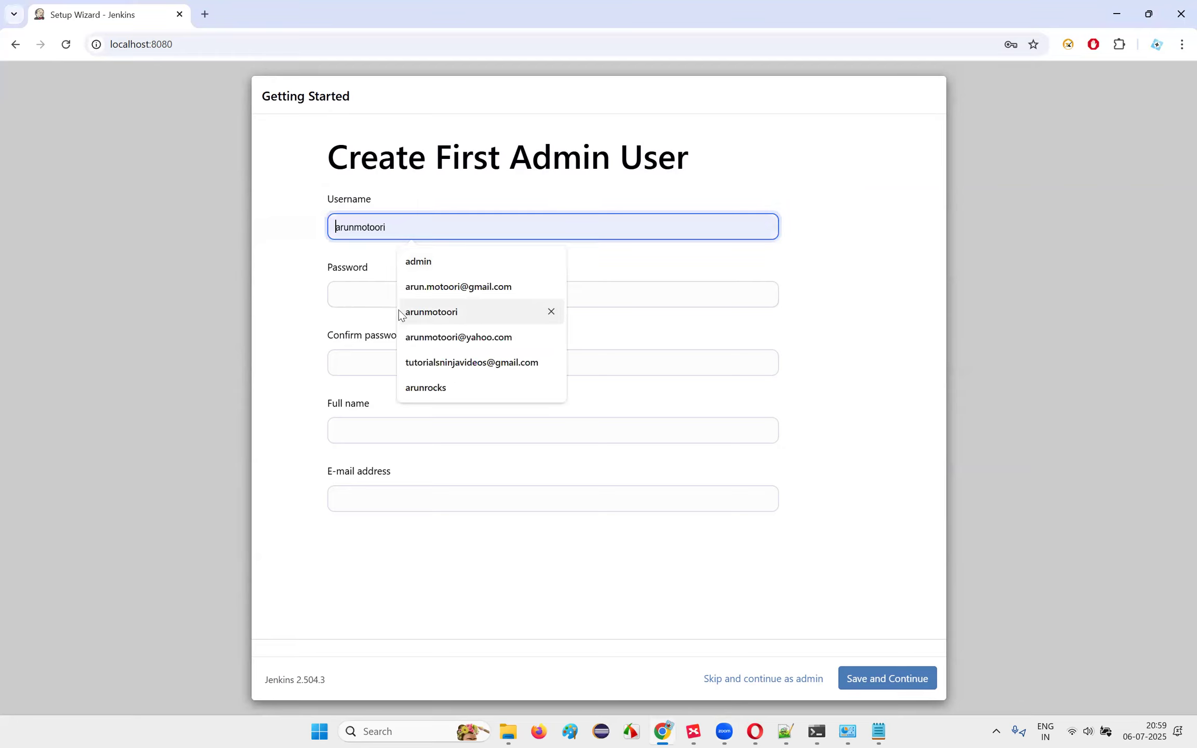
click(386, 291)
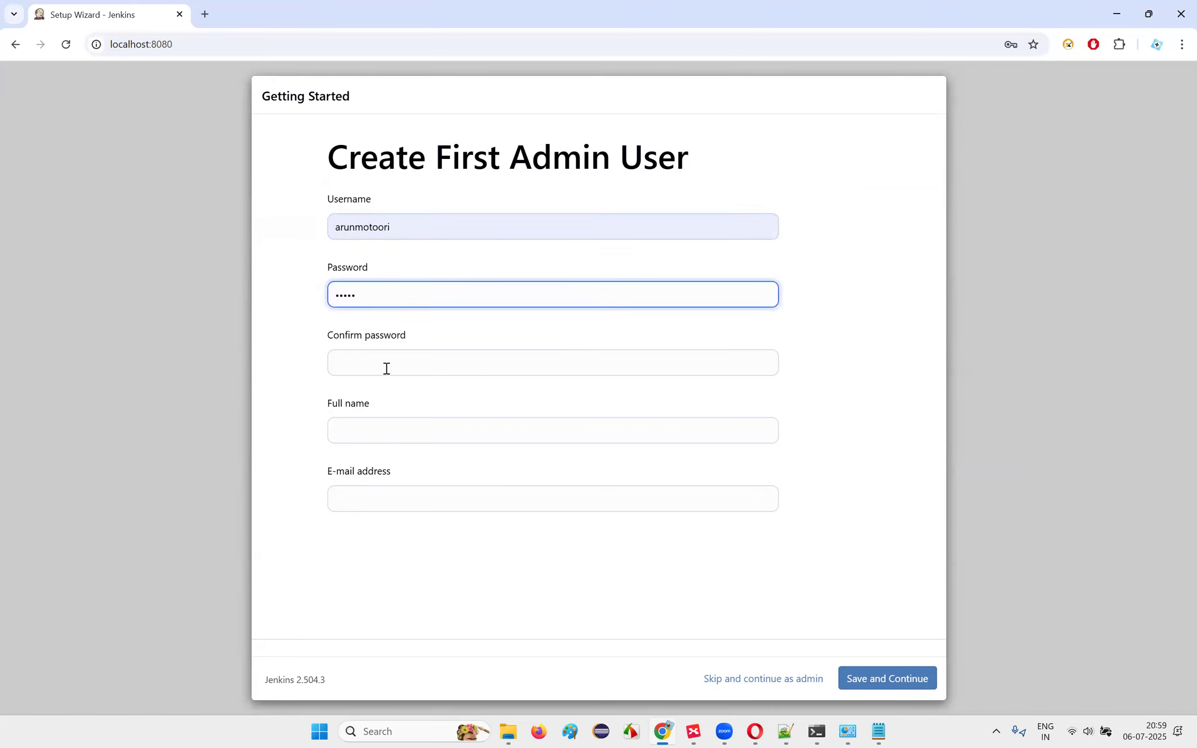
click(386, 369)
Step: Accept the suggested full name and e-mail, then save the admin account
click(374, 426)
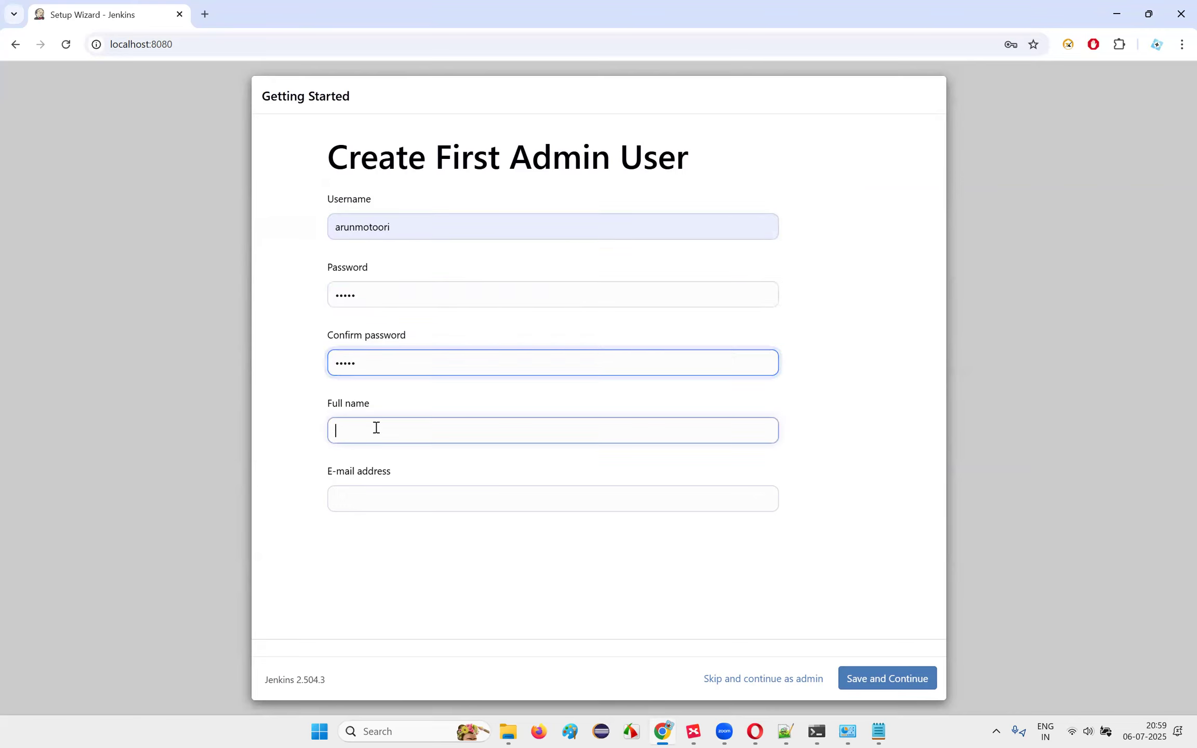
key(Return)
key(Tab)
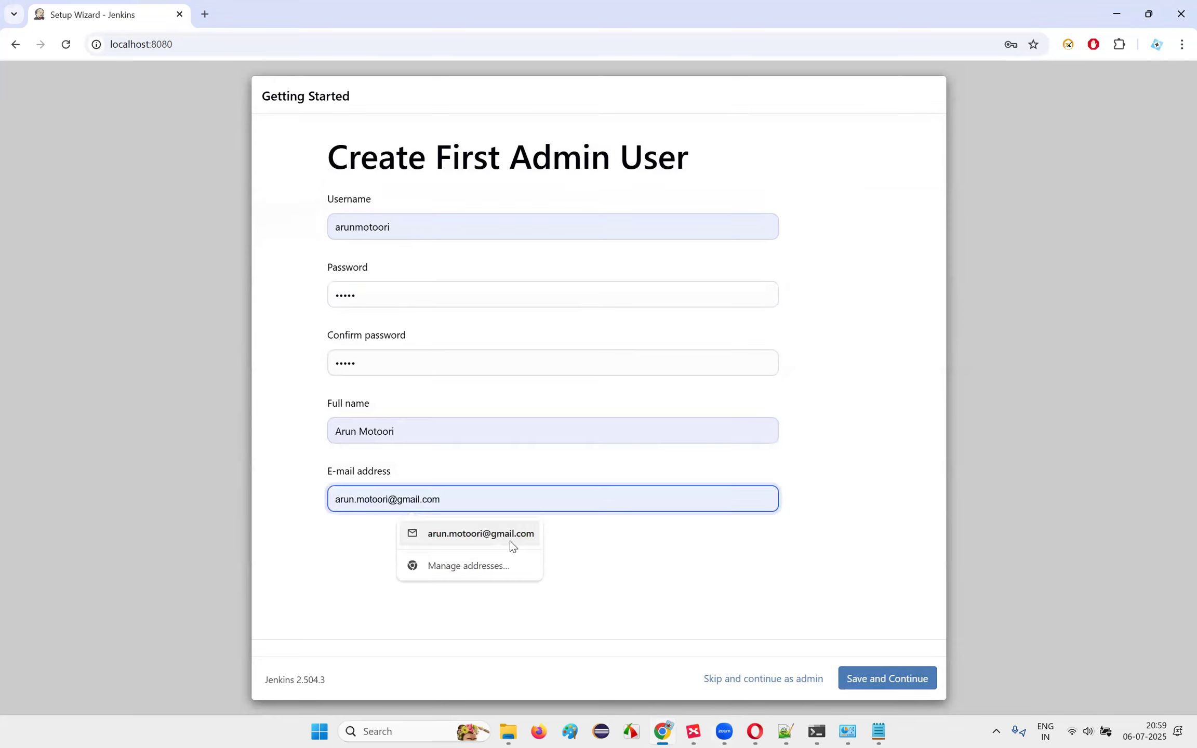
key(Return)
key(Return)
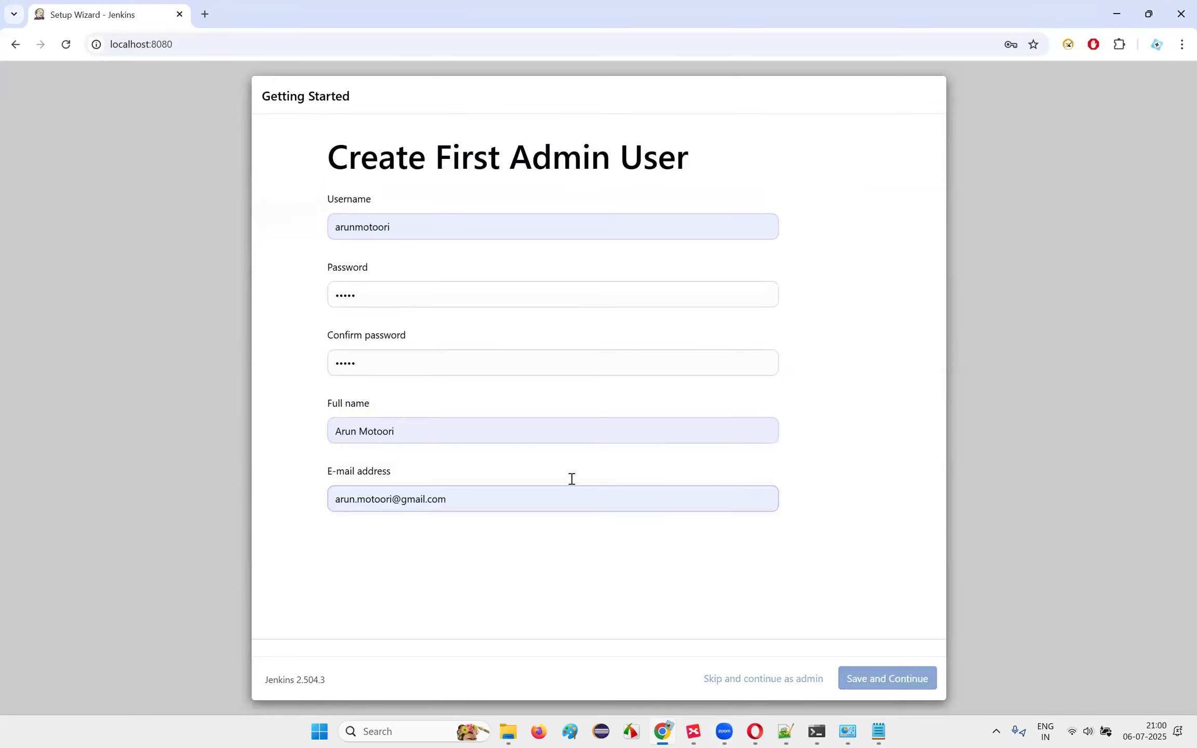
click(886, 674)
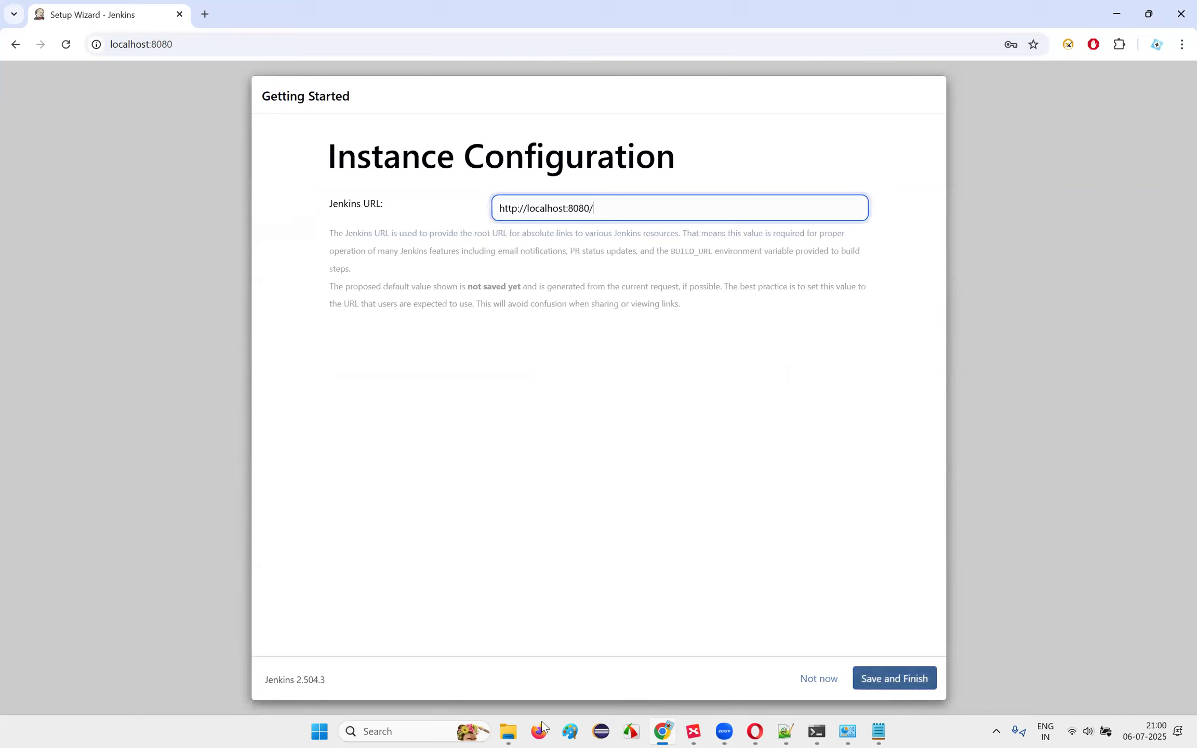
Step: Finish setup to reach the Welcome to Jenkins dashboard, then check and minimize the server console
key(Return)
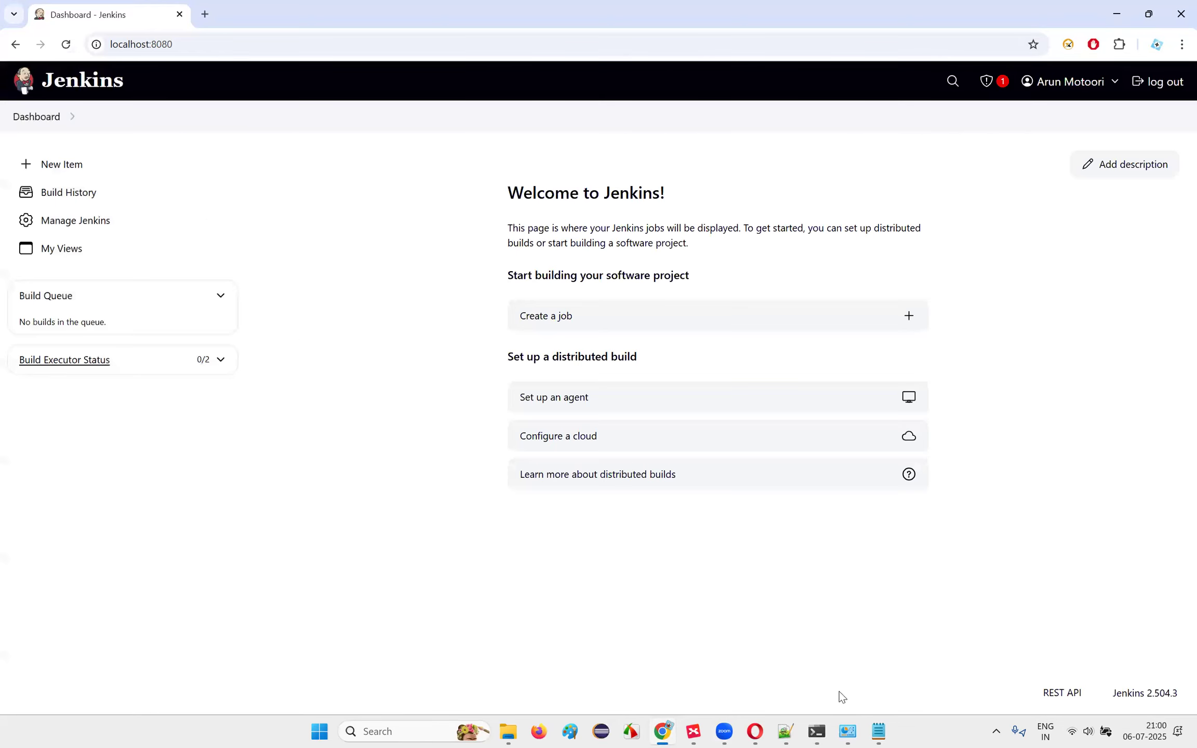
mouse_move(816, 730)
click(882, 657)
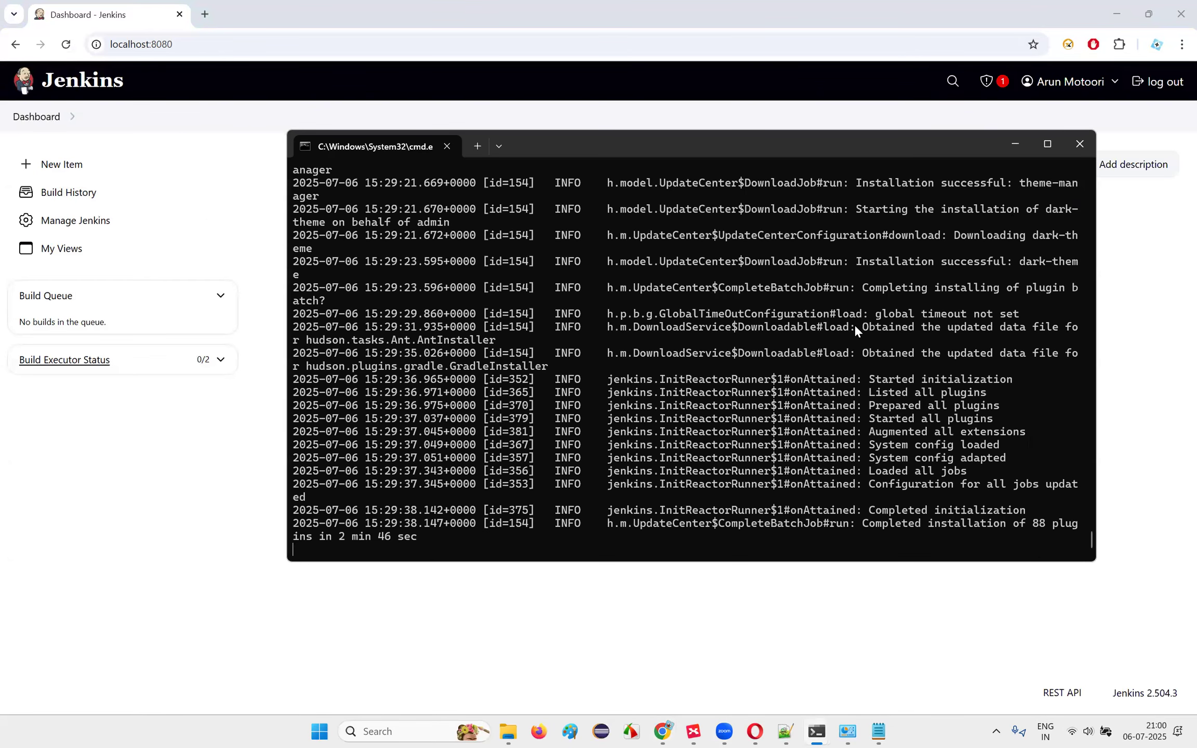
click(1011, 145)
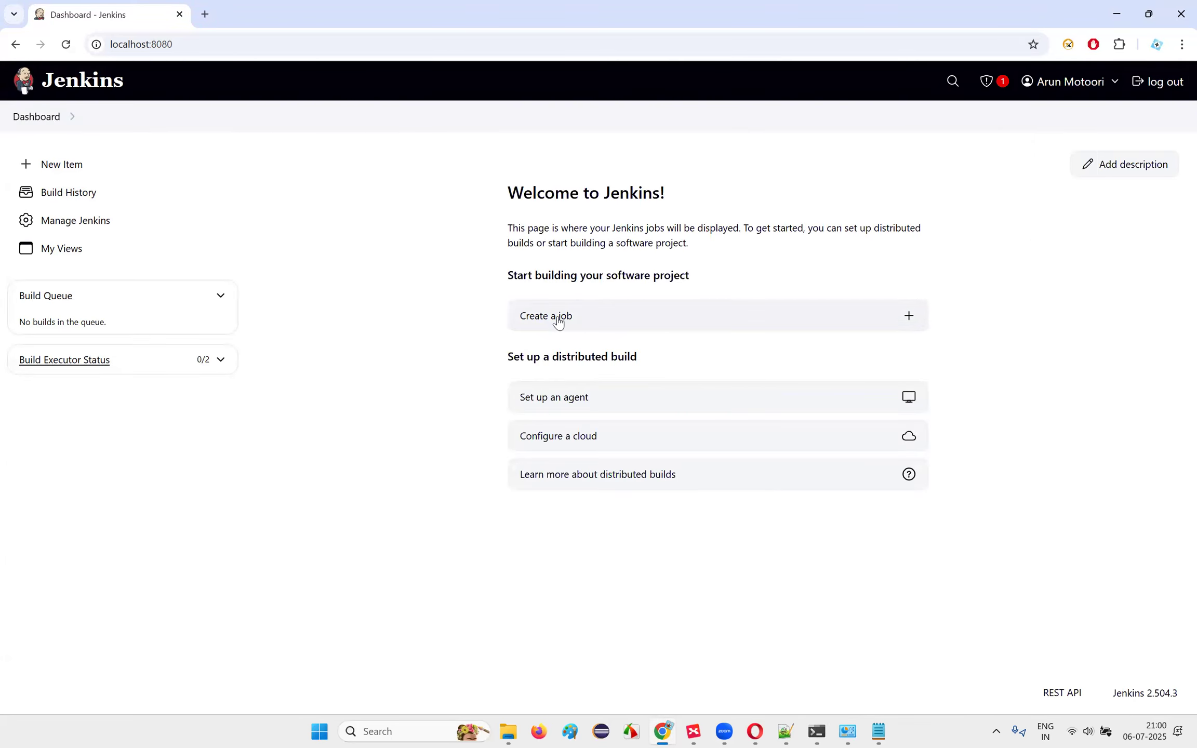
Step: Create a new Freestyle project named APIJenkinsJob
click(536, 324)
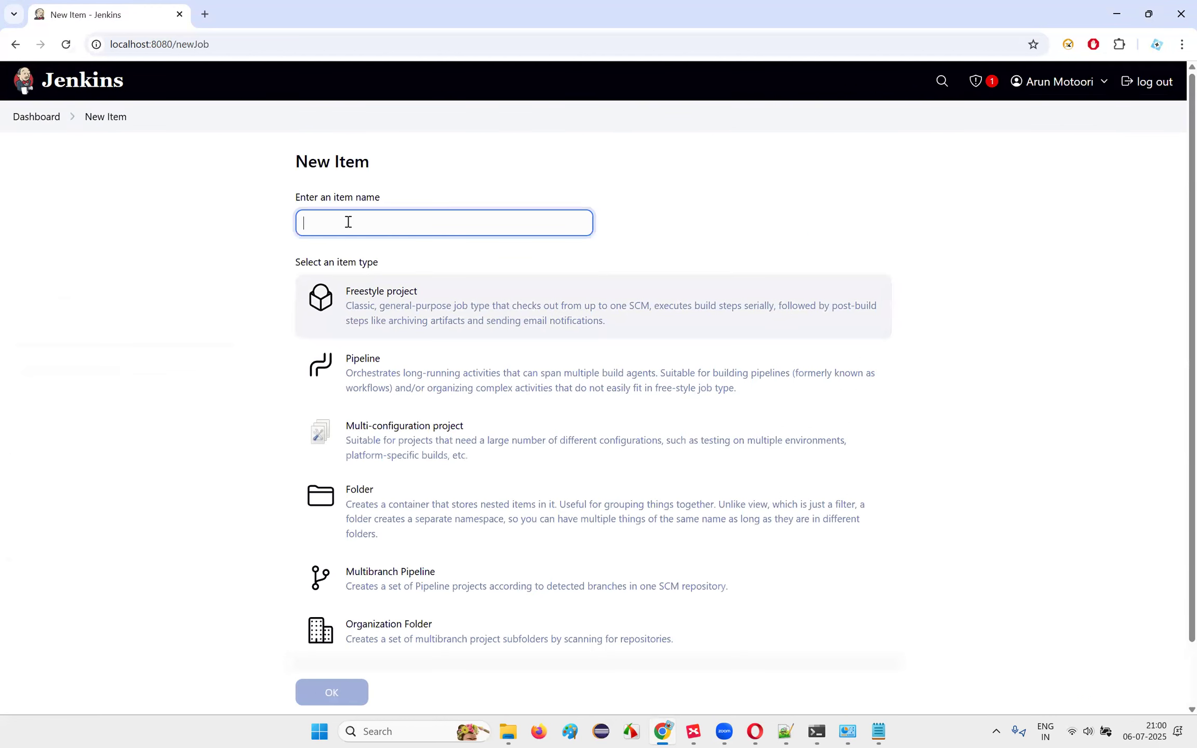
click(346, 229)
text(API)
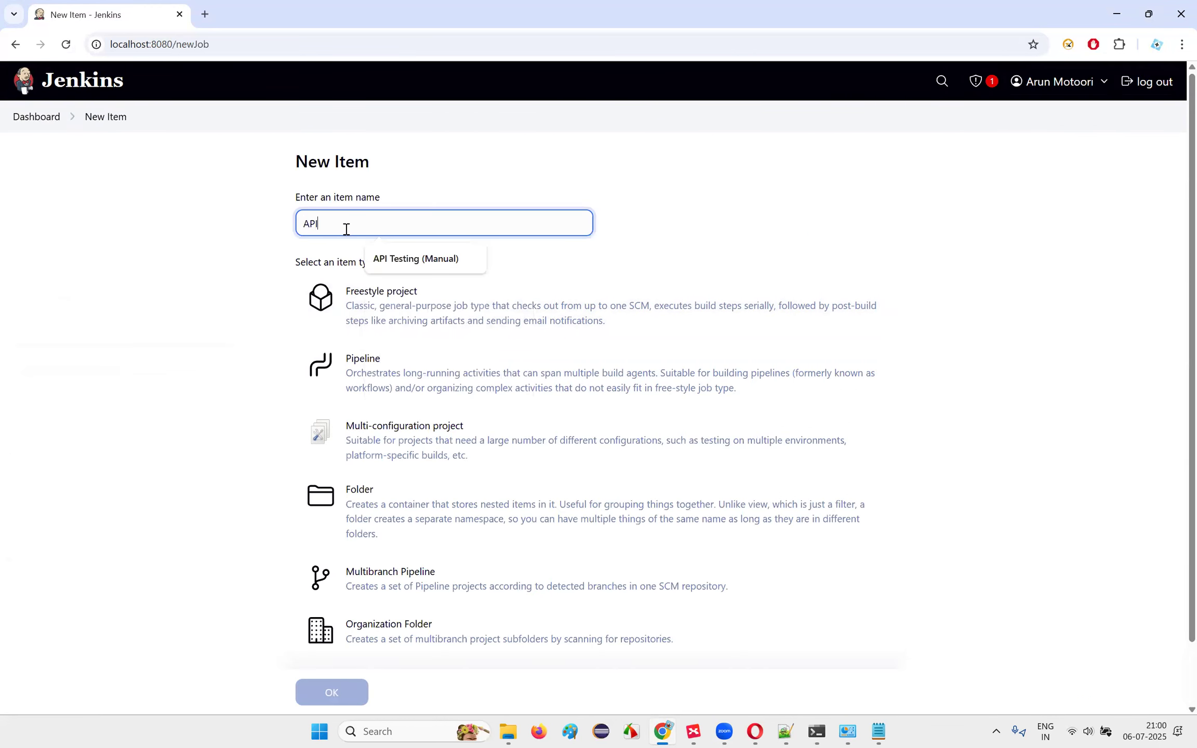
text(jEN)
key(BackSpace)
key(BackSpace)
key(BackSpace)
text(JenkinsJob)
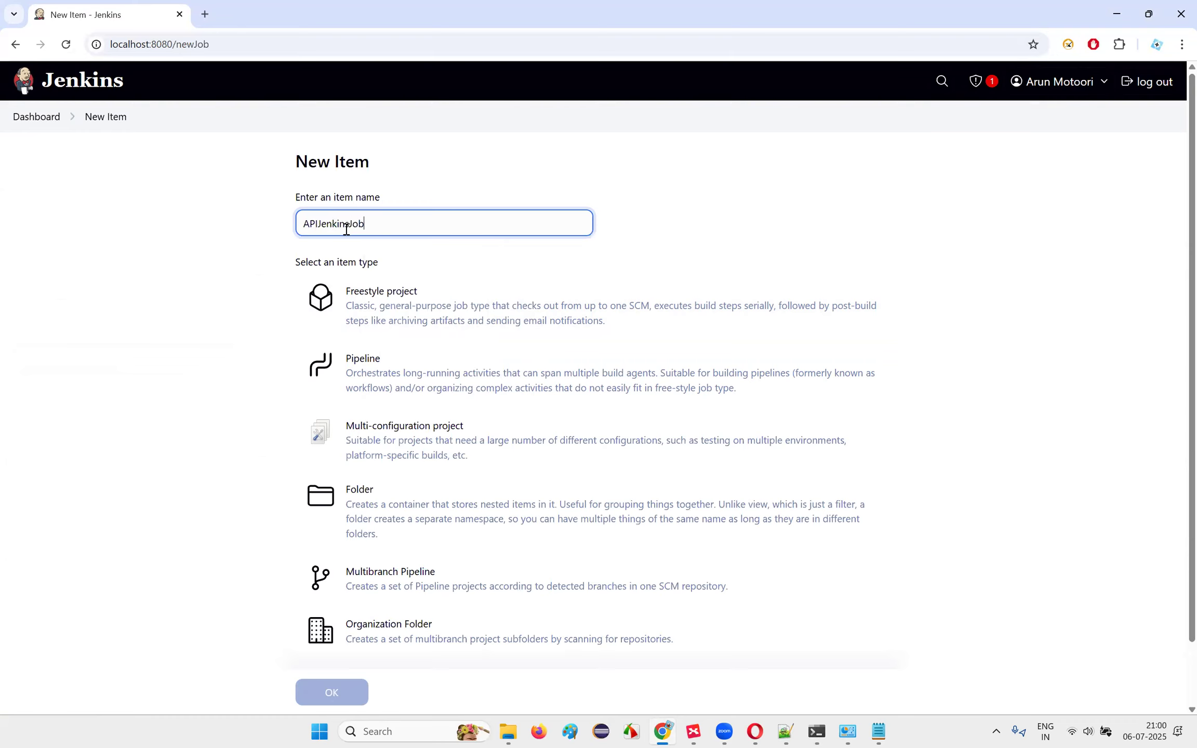
click(410, 307)
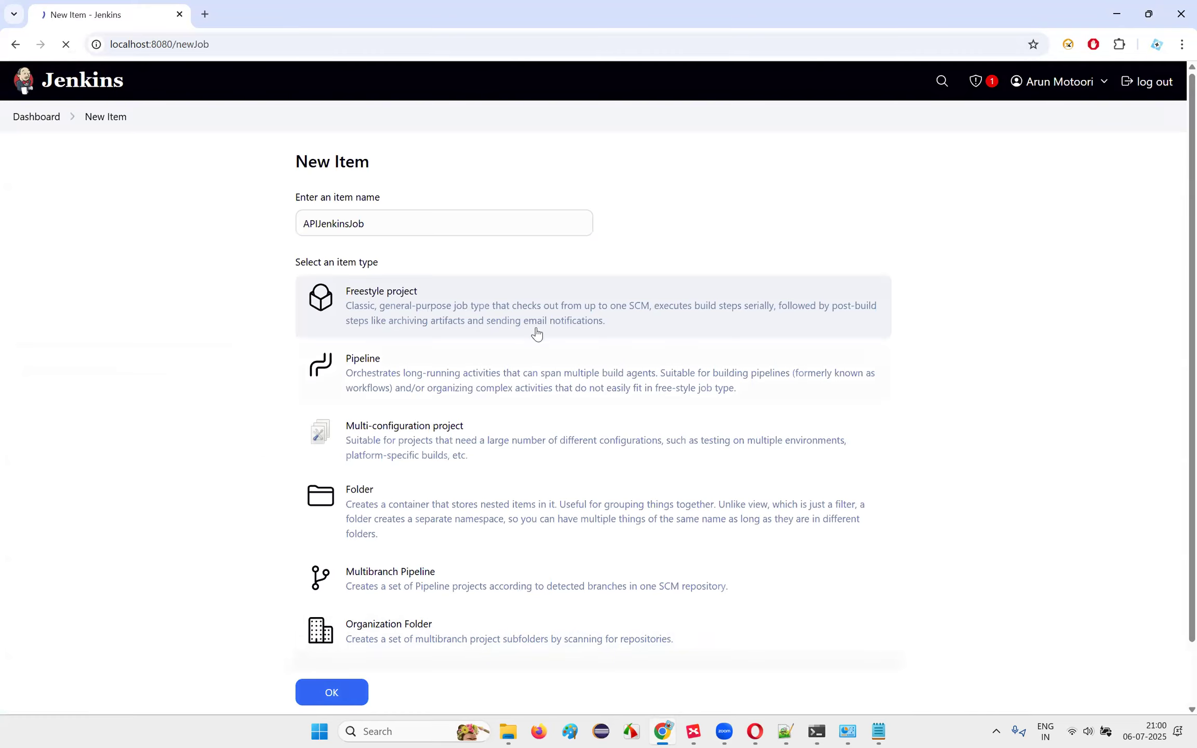
key(Return)
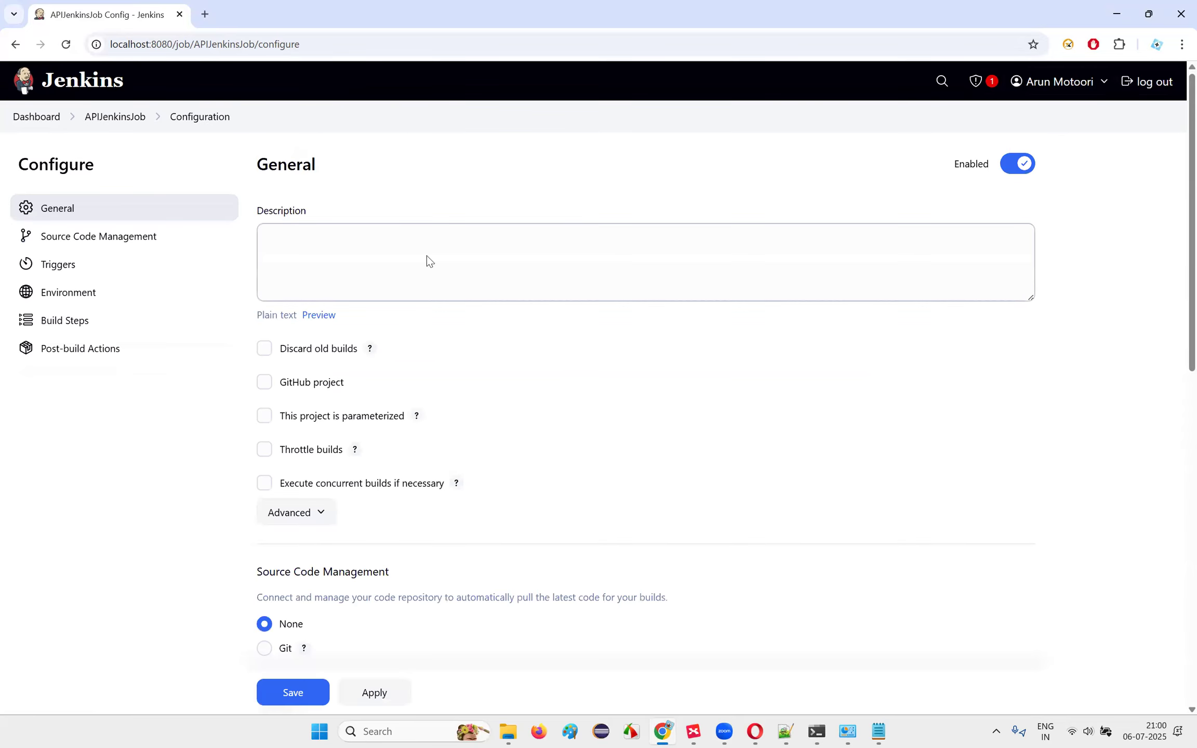
Step: Add an Execute Windows batch command build step to the job
scroll(425, 259, down, 5)
scroll(414, 264, up, 5)
scroll(414, 264, down, 3)
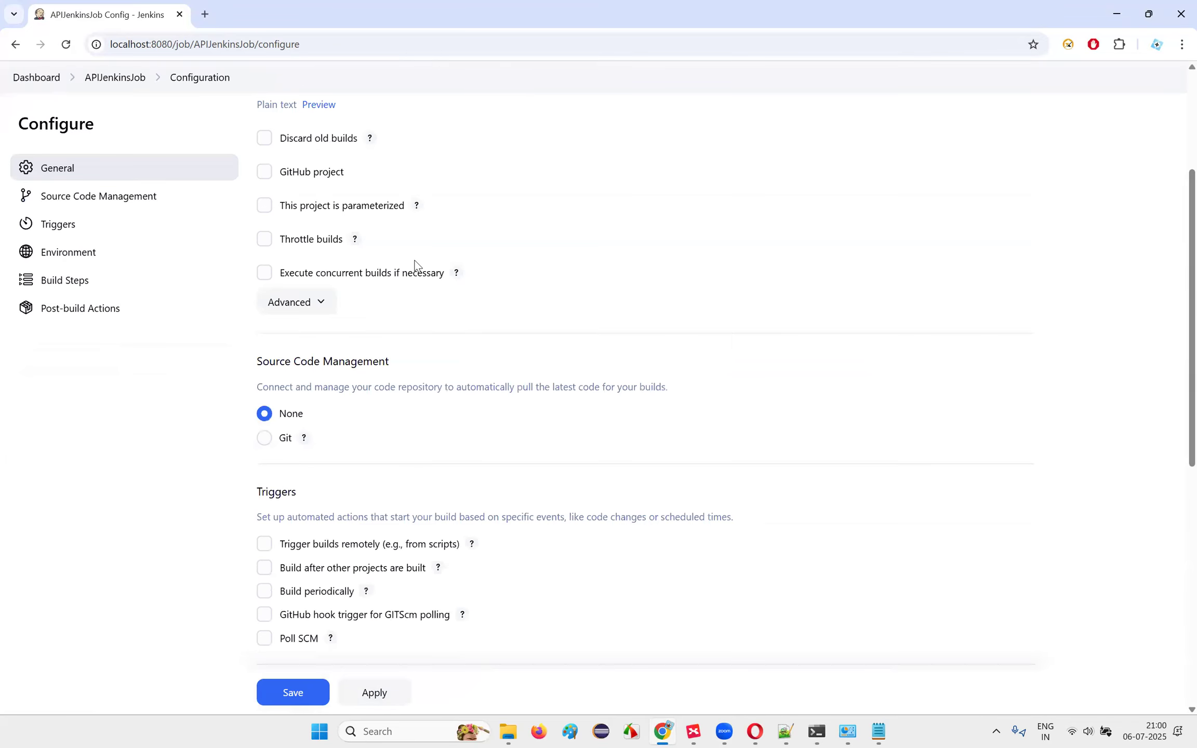
scroll(419, 264, down, 4)
scroll(419, 264, down, 3)
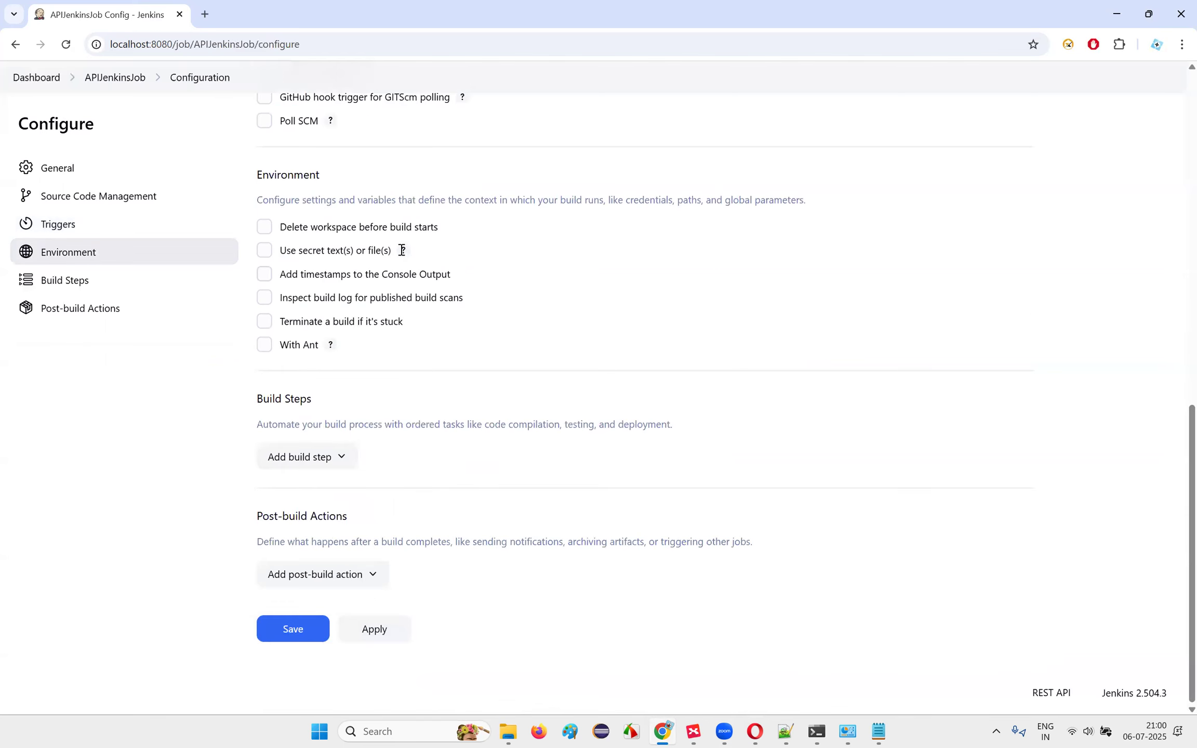
scroll(400, 255, up, 10)
scroll(511, 300, down, 1)
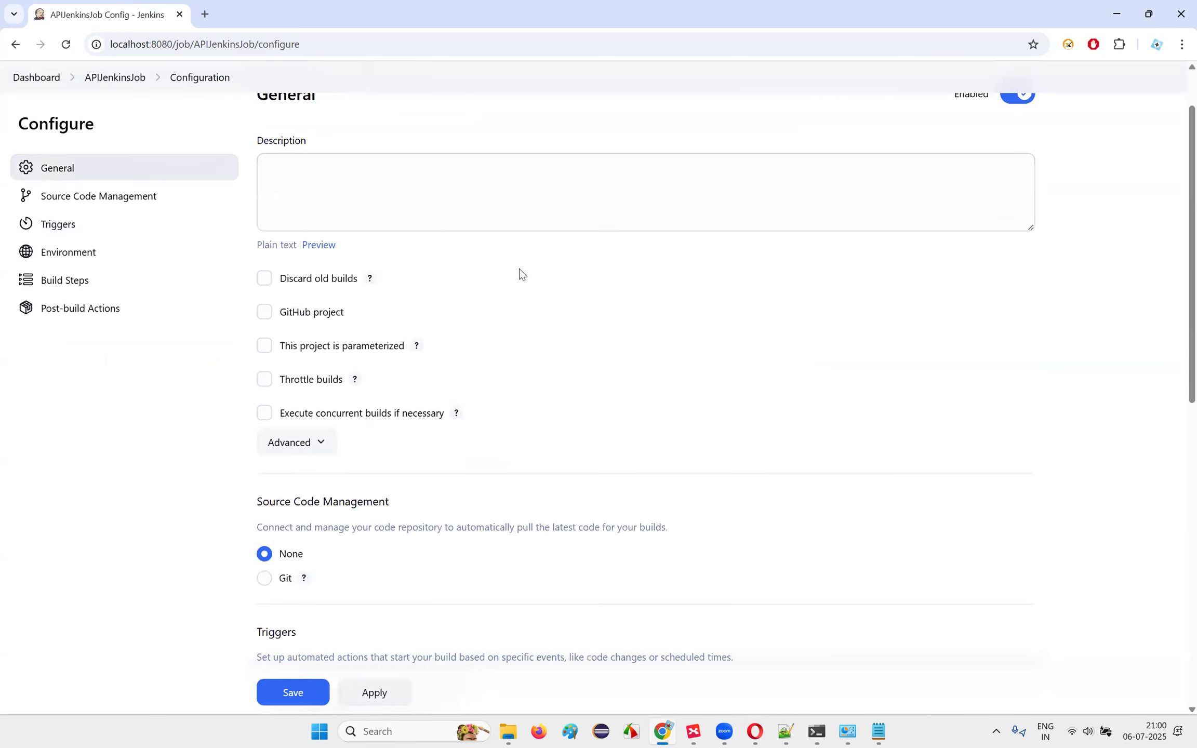
scroll(496, 291, down, 4)
scroll(490, 294, down, 3)
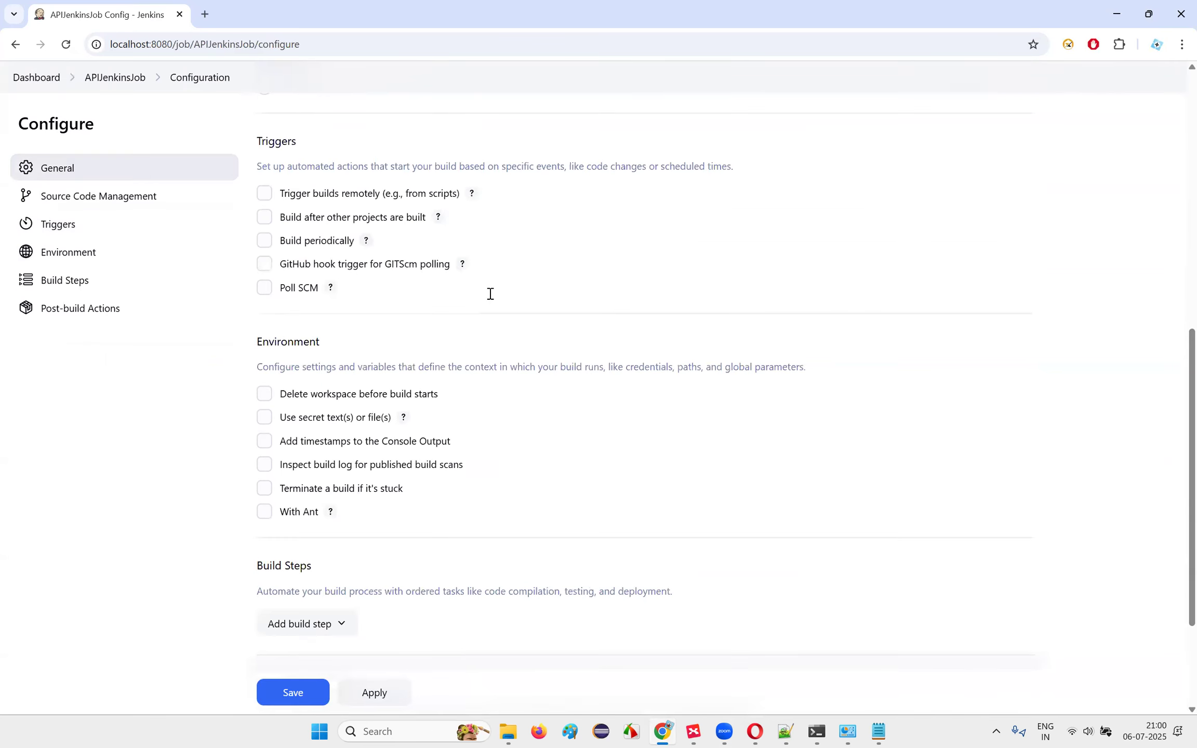
scroll(335, 513, down, 3)
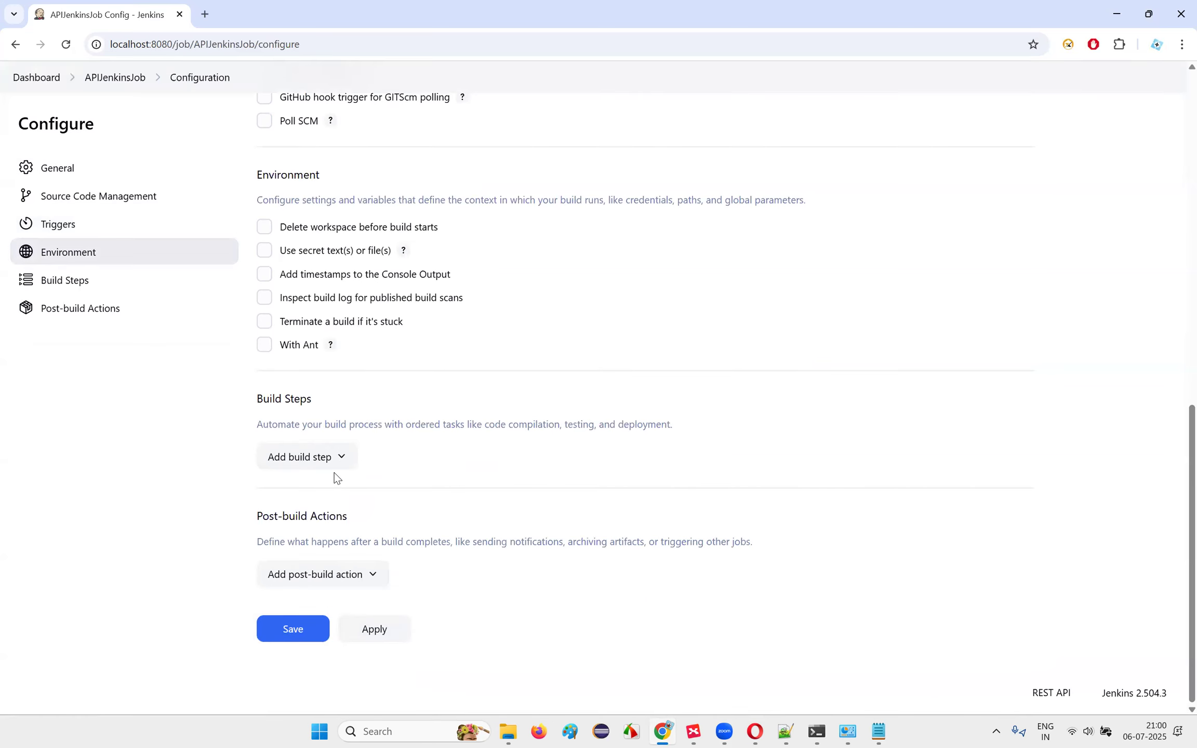
scroll(337, 478, up, 1)
click(315, 527)
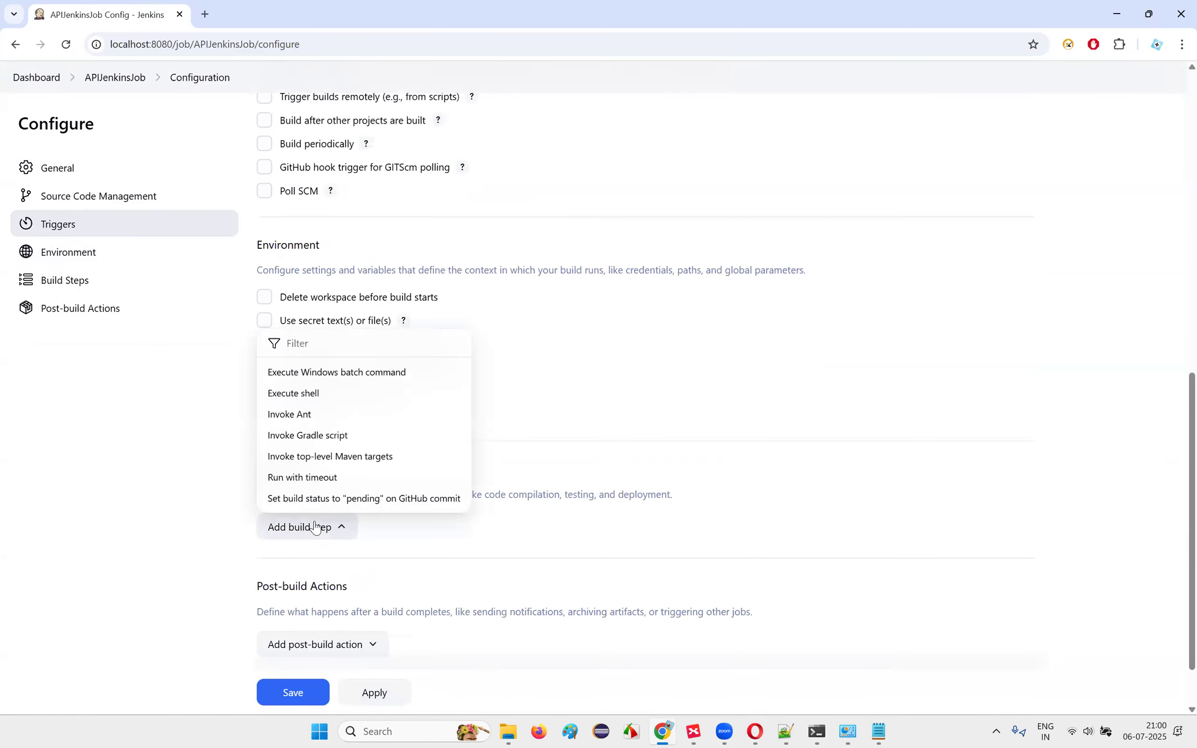
click(351, 375)
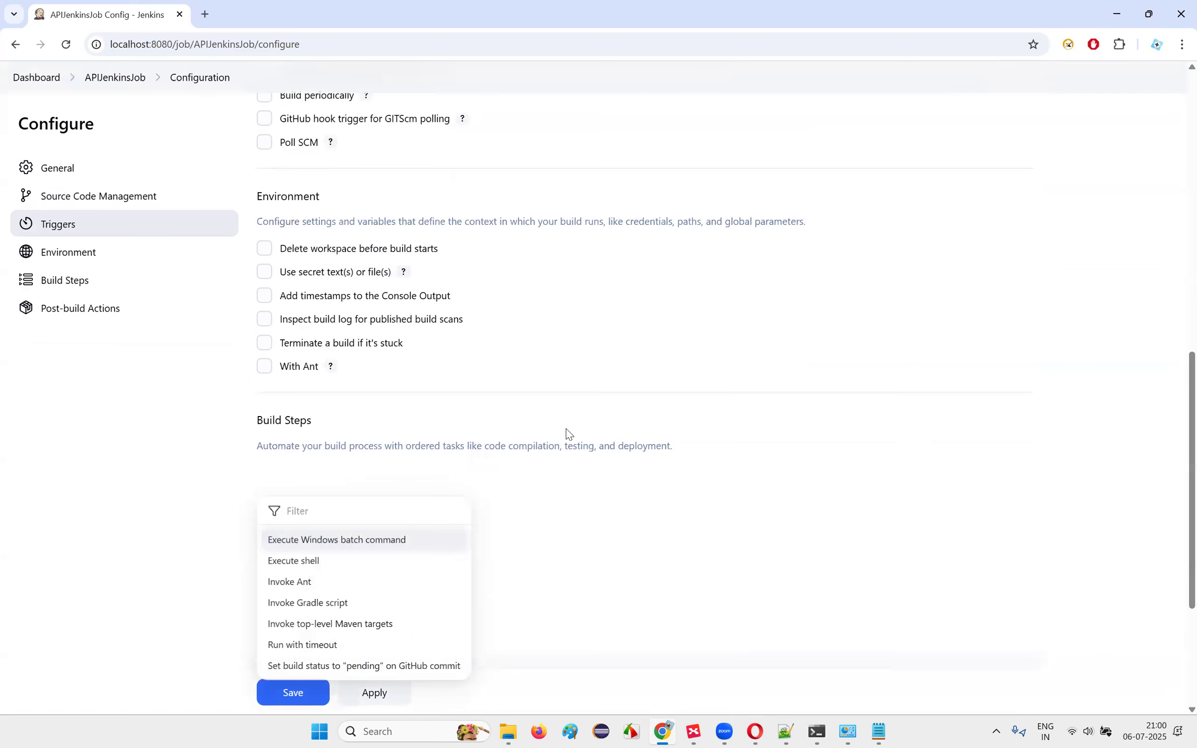
Step: Copy 'newman run PracticeTwo.postman_collection.json' from the terminal into the step's Command box
click(380, 577)
click(820, 730)
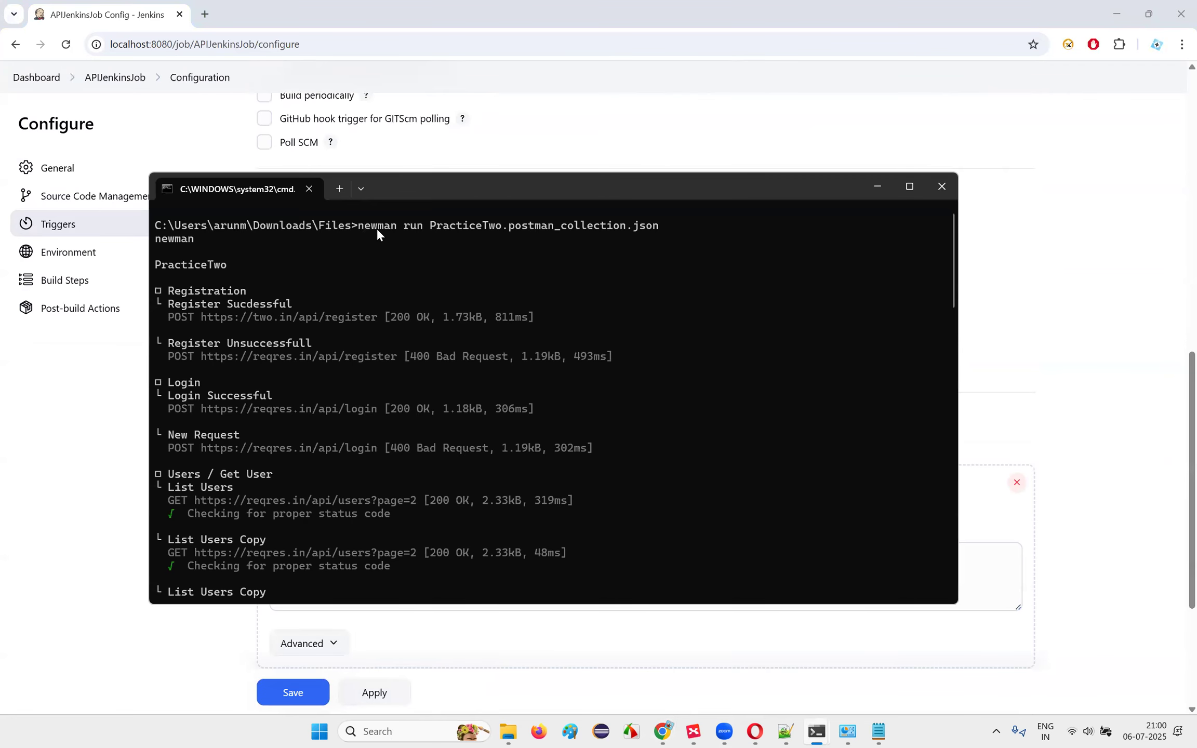
drag(649, 234, 654, 229)
key(ctrl+c)
key(alt+Tab)
click(444, 569)
key(ctrl+v)
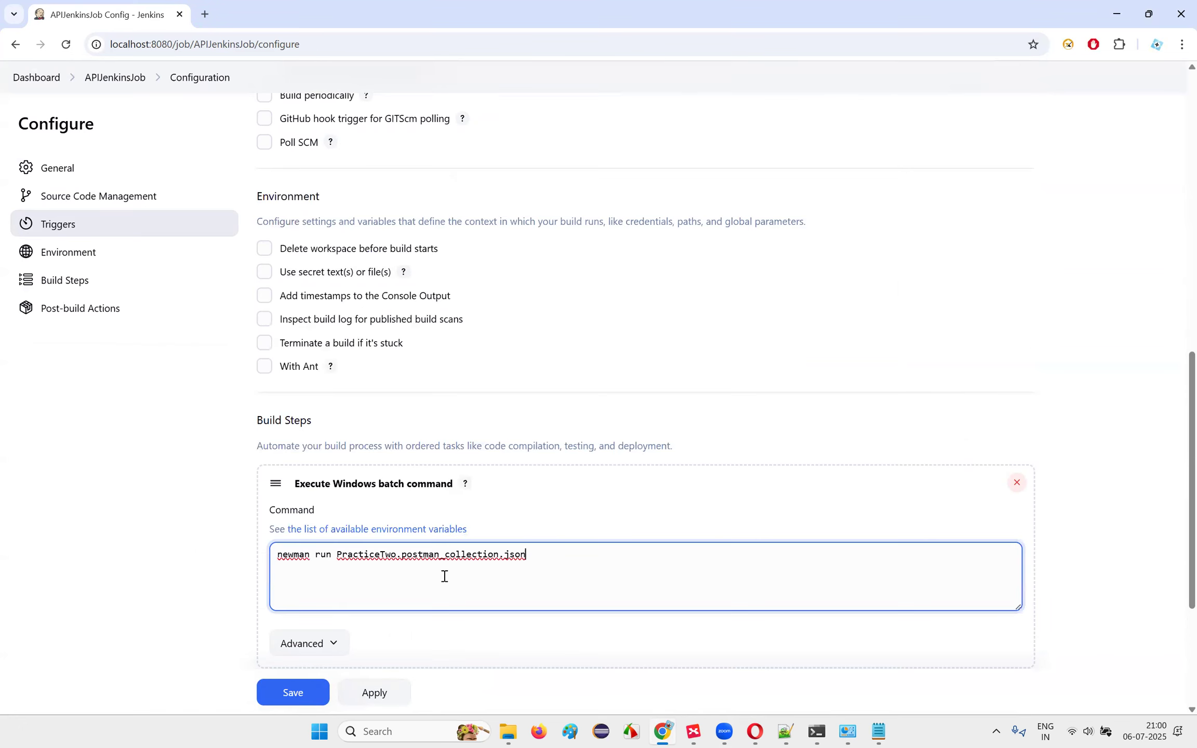
Step: Check the pasted newman command and scroll back to the top of the Configure page
click(281, 555)
key(ctrl+a)
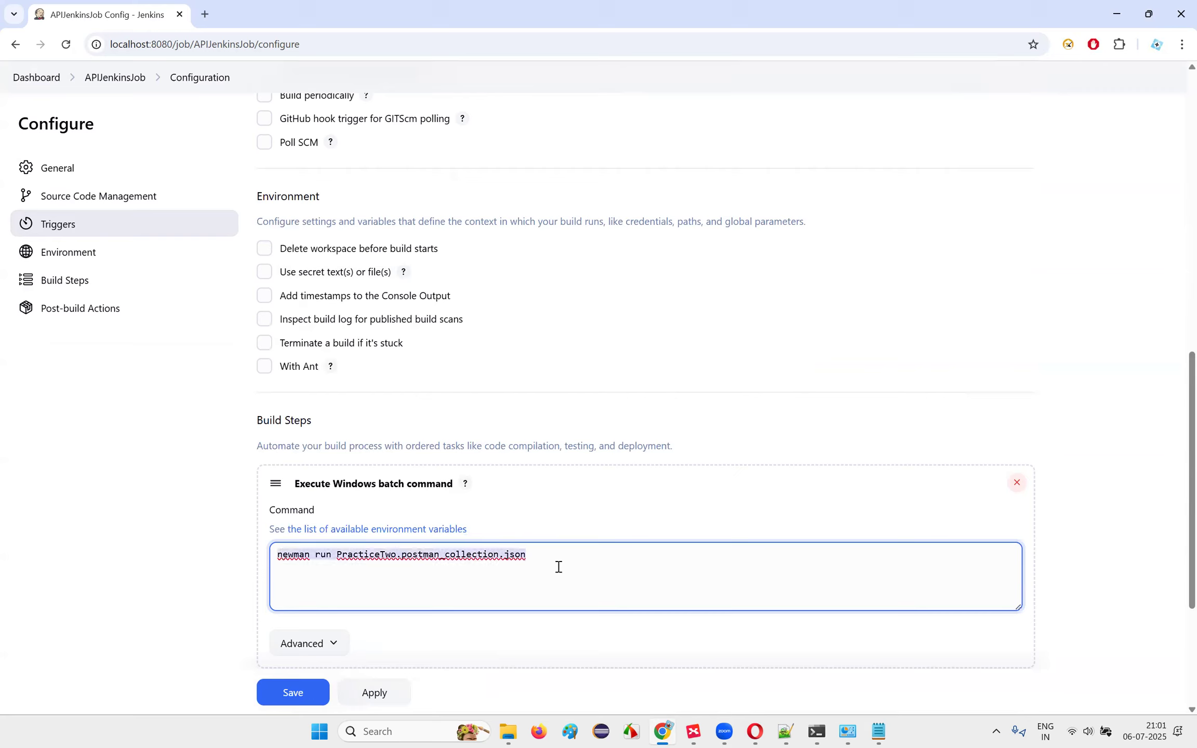
click(695, 554)
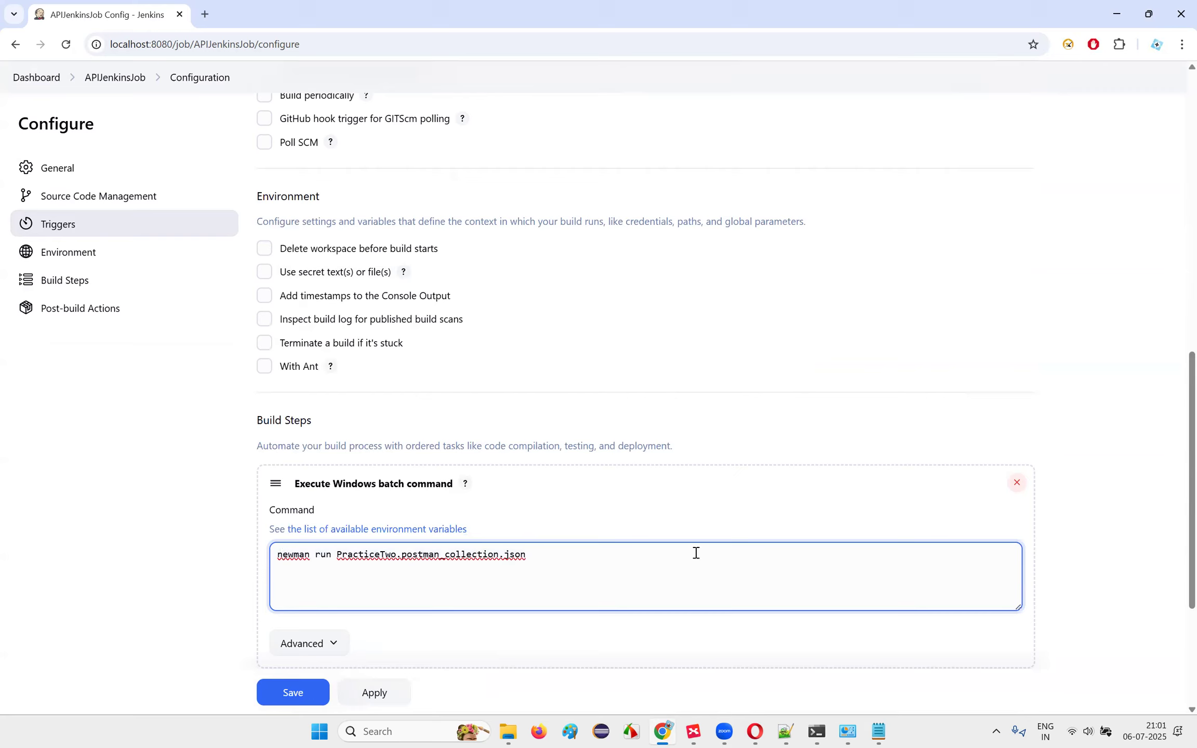
drag(339, 555, 380, 555)
click(574, 558)
scroll(552, 295, up, 5)
scroll(553, 294, up, 5)
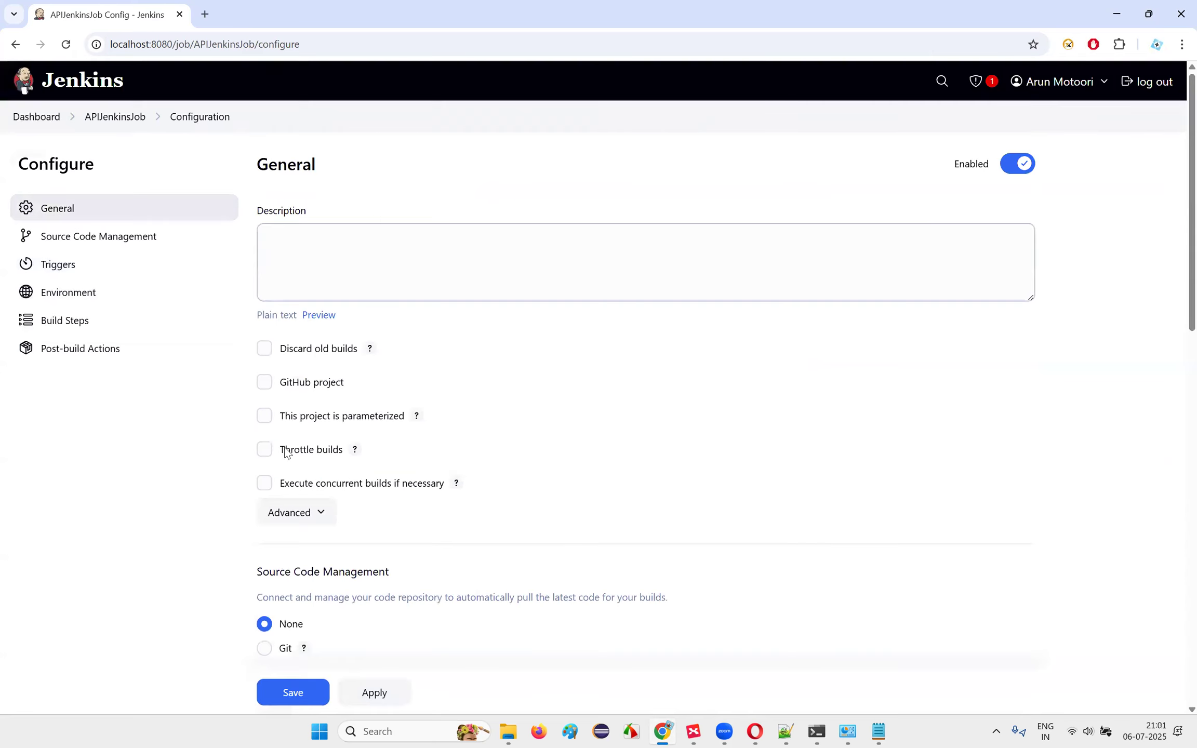
Step: Under General > Advanced, enable Use custom workspace for the job
click(312, 510)
scroll(344, 504, down, 2)
click(286, 507)
scroll(416, 452, down, 3)
click(426, 411)
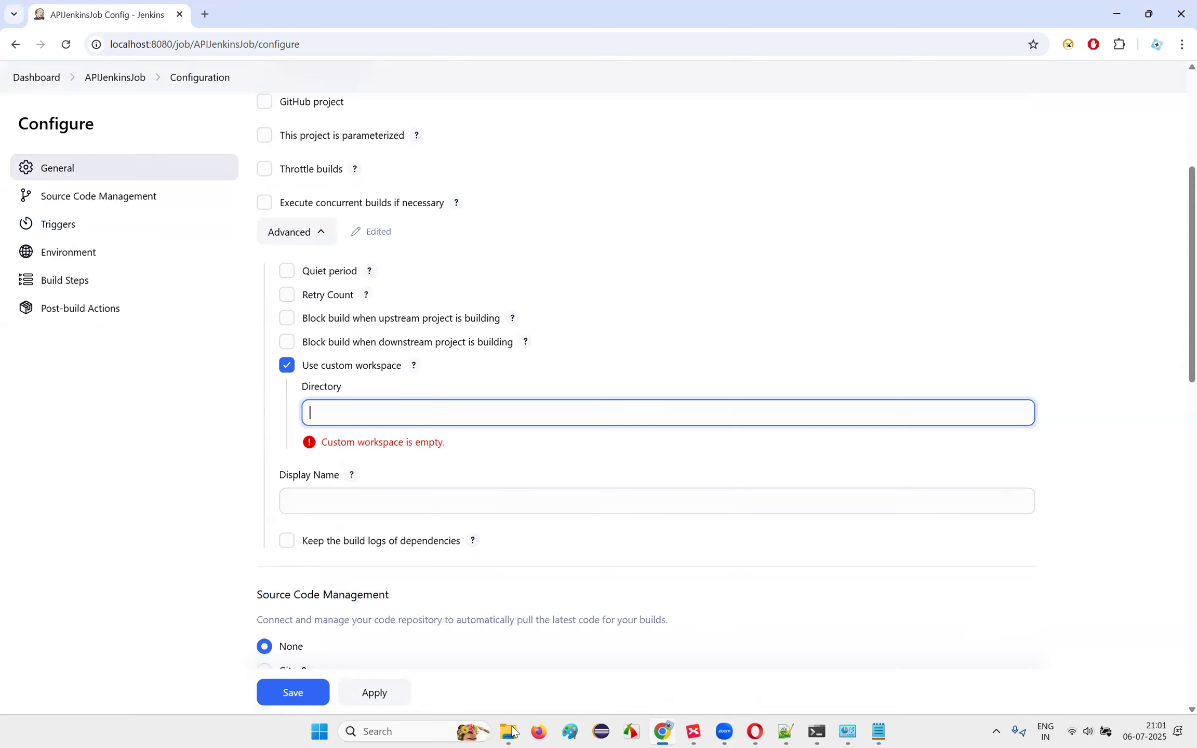
Step: Set the workspace Directory to the Downloads\Files folder path from File Explorer
key(alt+Tab)
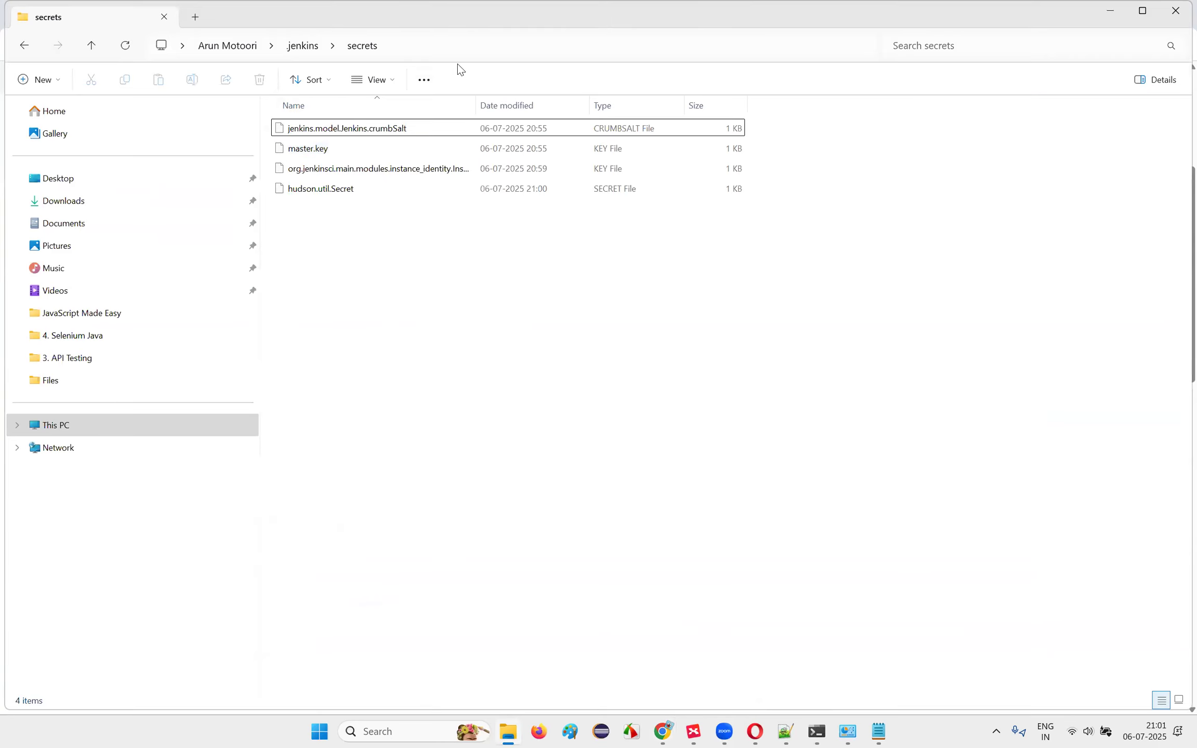
click(104, 205)
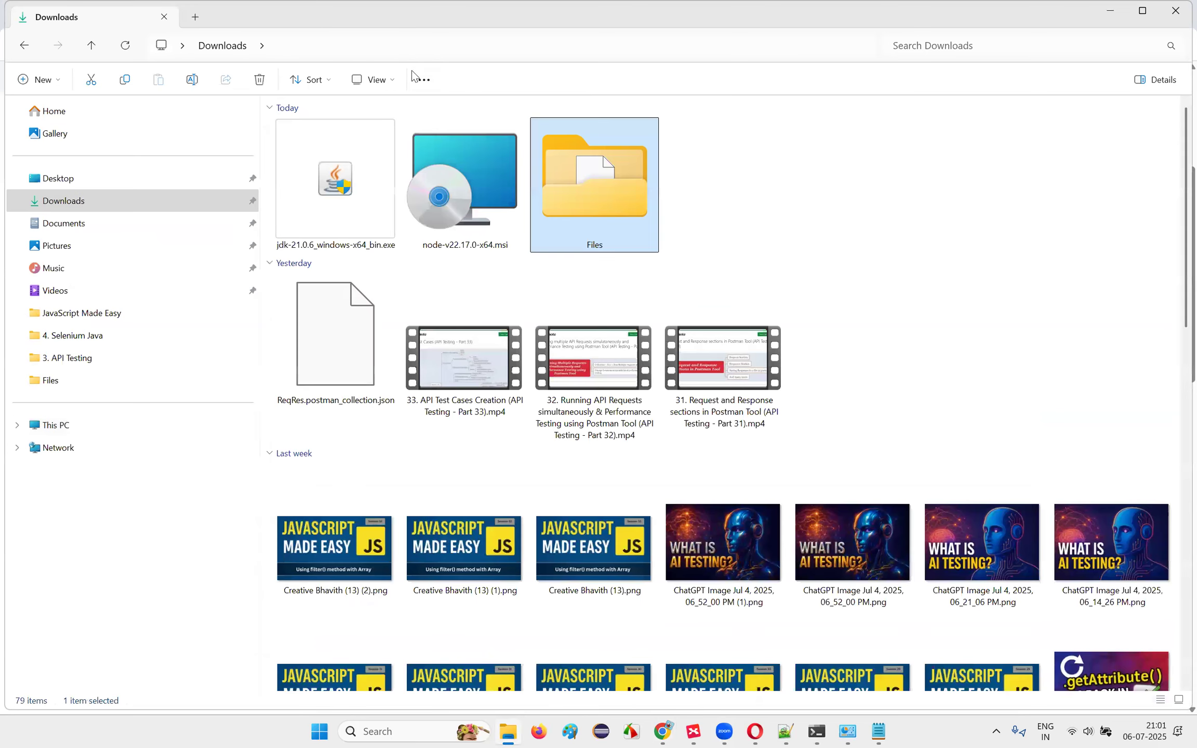
key(Return)
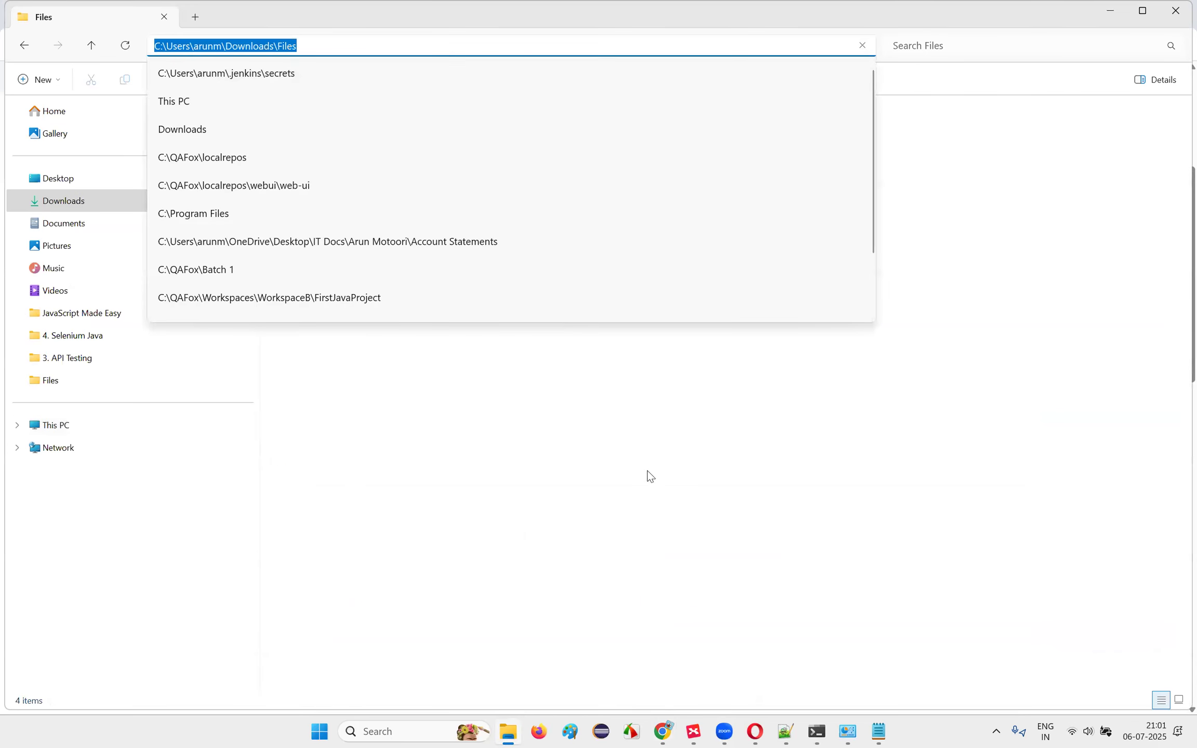
click(662, 731)
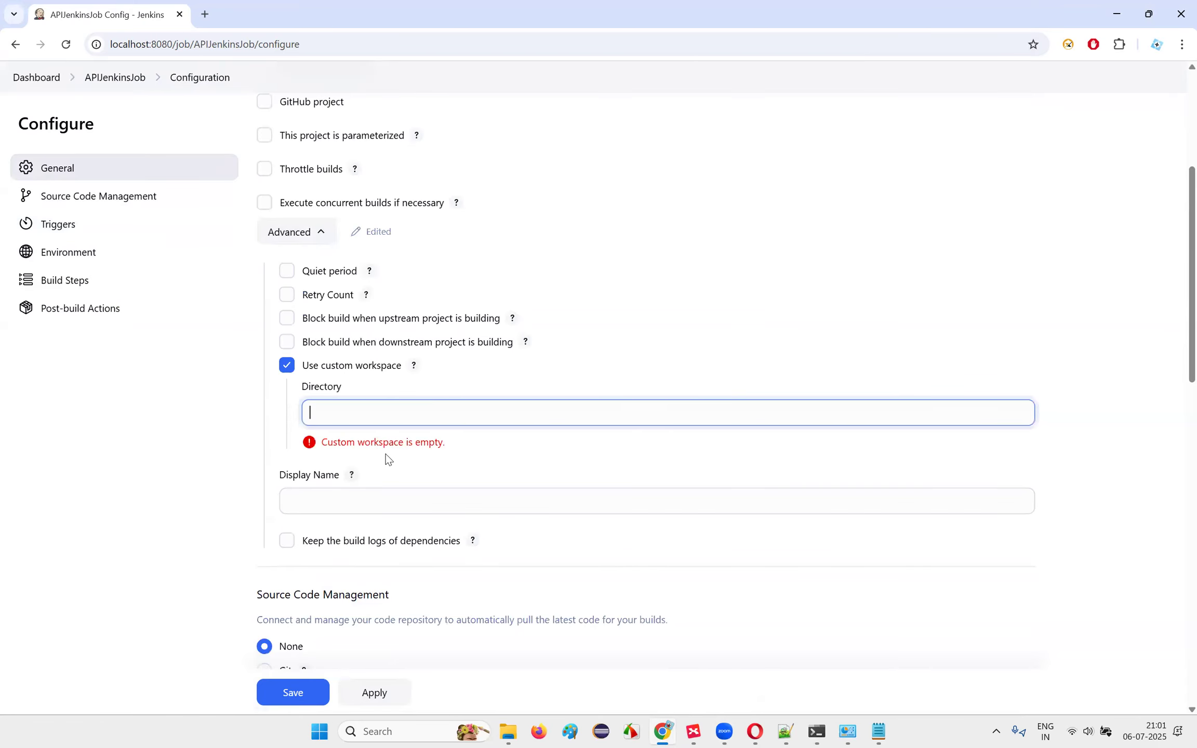
key(ctrl+v)
scroll(345, 374, down, 2)
scroll(701, 449, down, 6)
scroll(698, 446, down, 5)
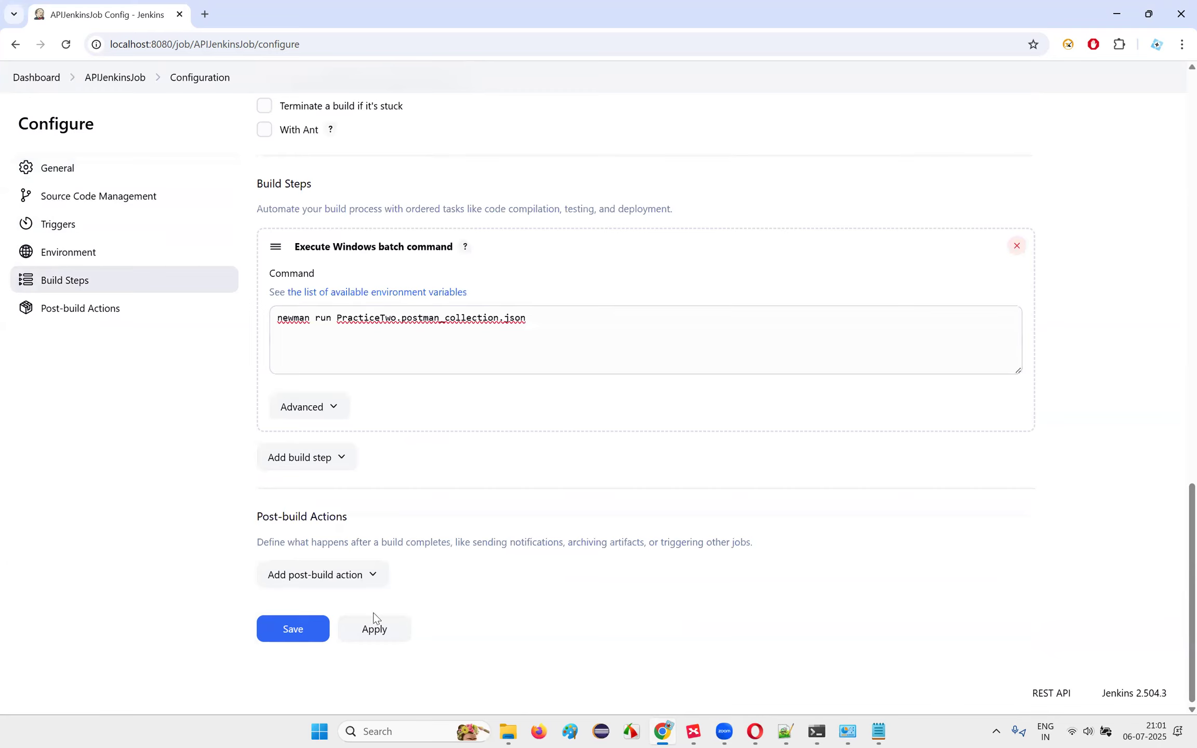
Step: Apply and save the APIJenkinsJob configuration, then start a build
click(377, 634)
click(323, 630)
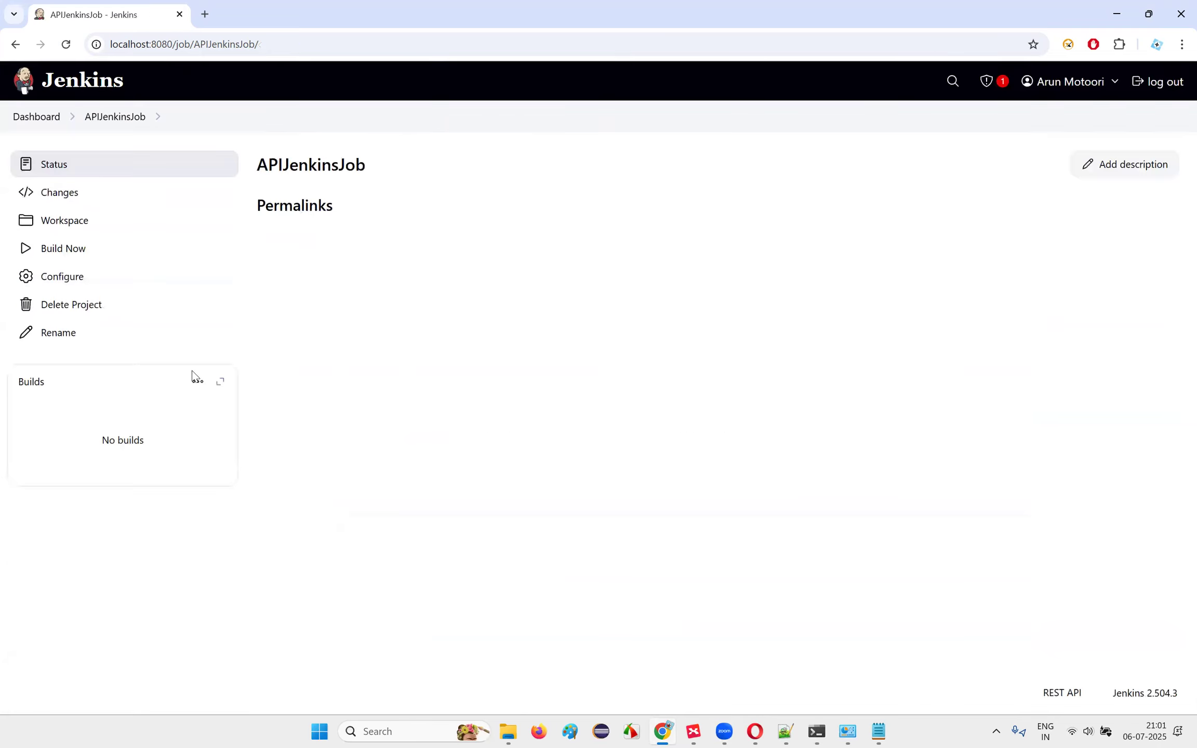
click(54, 248)
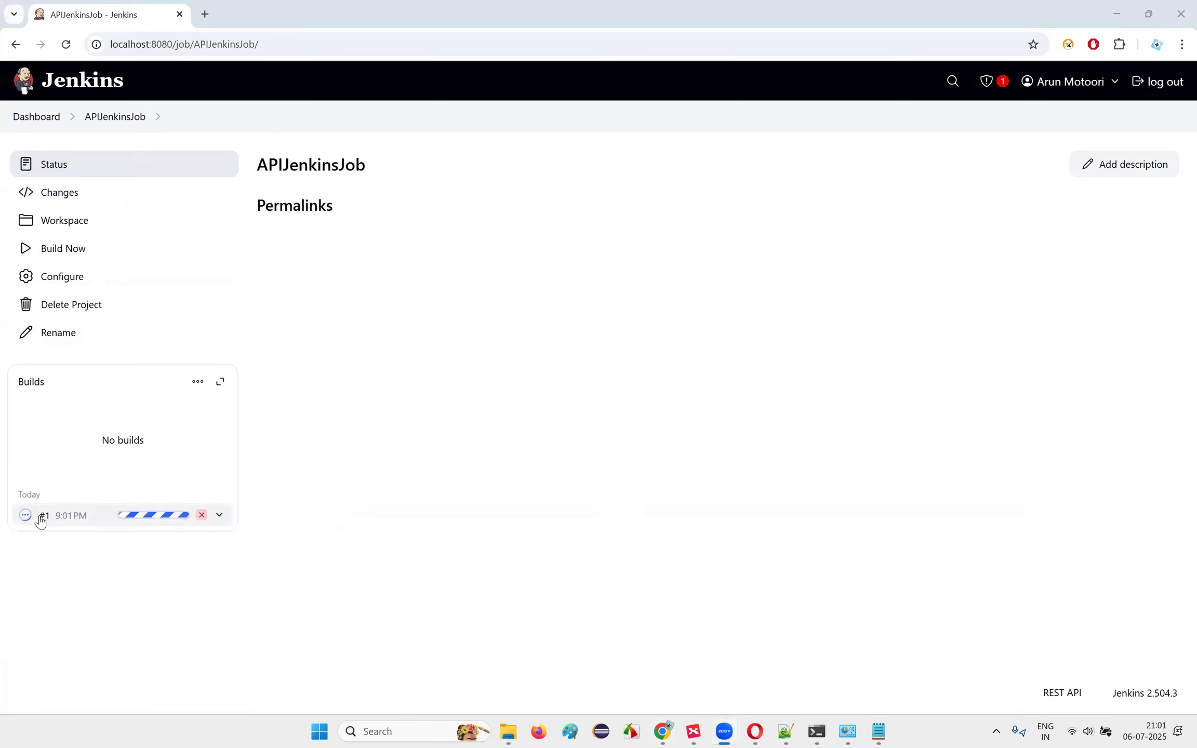
Step: Review build #1's console output, which ends with Finished: FAILURE
click(42, 521)
click(61, 230)
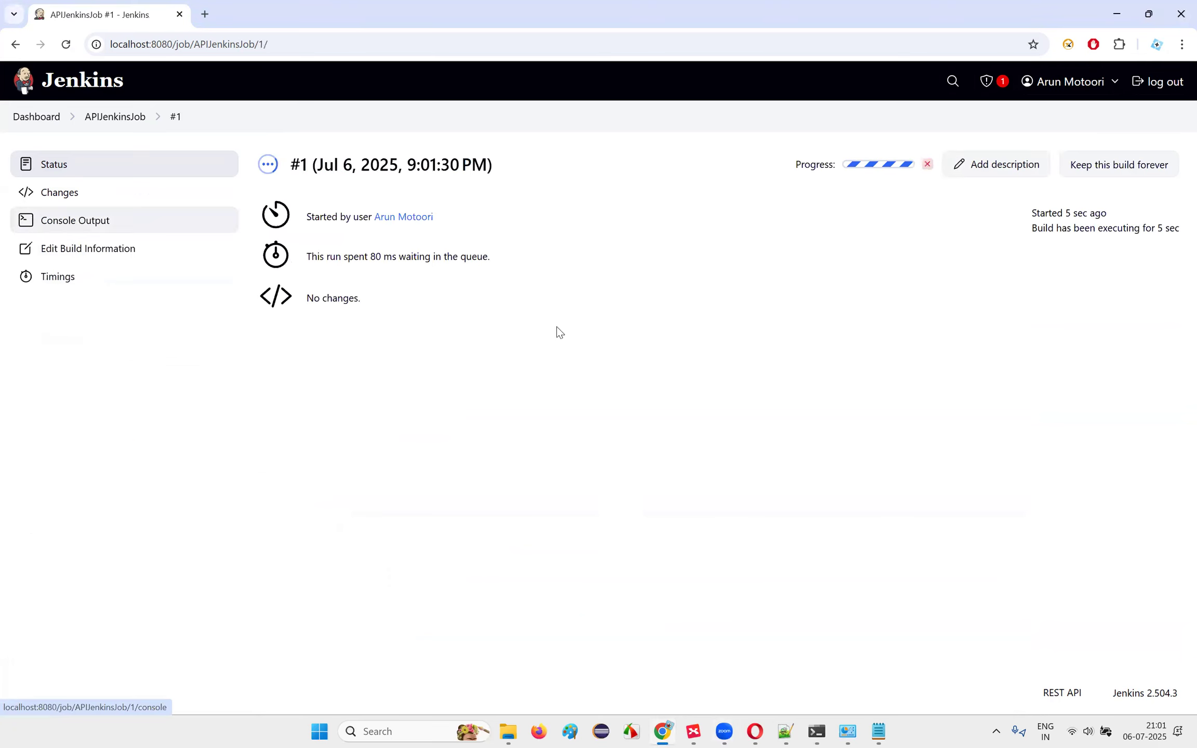
scroll(334, 274, up, 10)
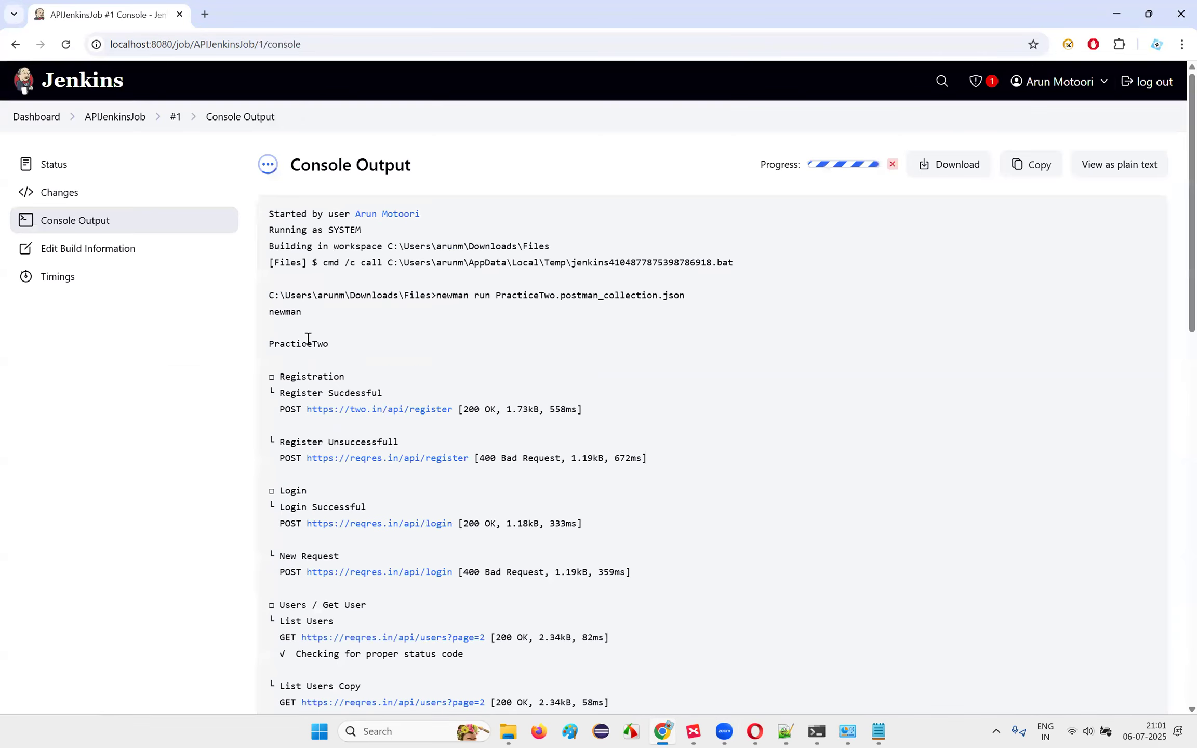
scroll(442, 446, down, 15)
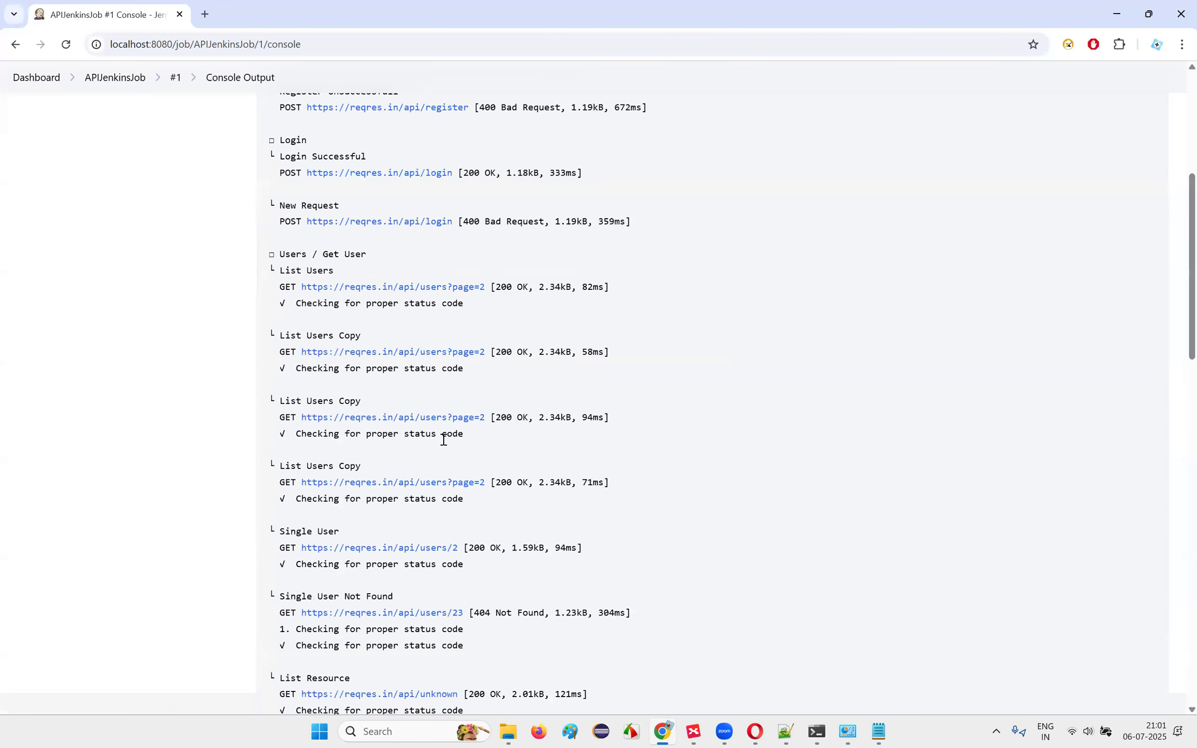
scroll(509, 408, up, 3)
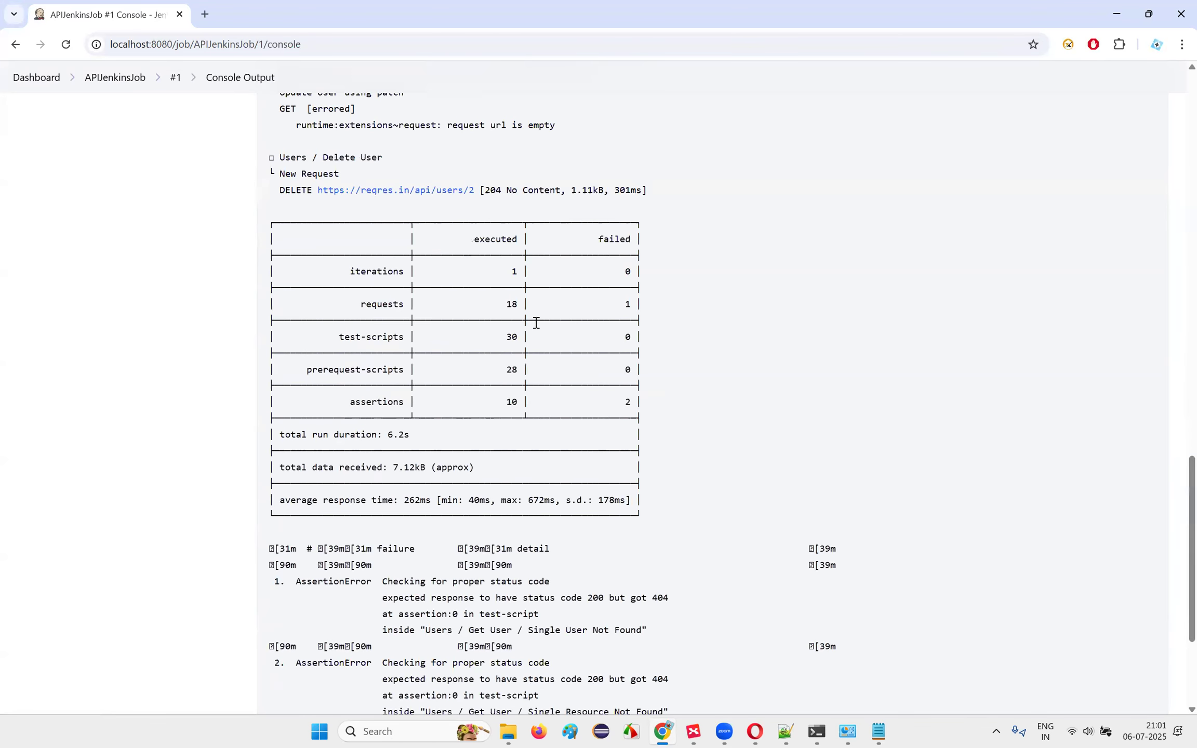
scroll(1003, 572, down, 3)
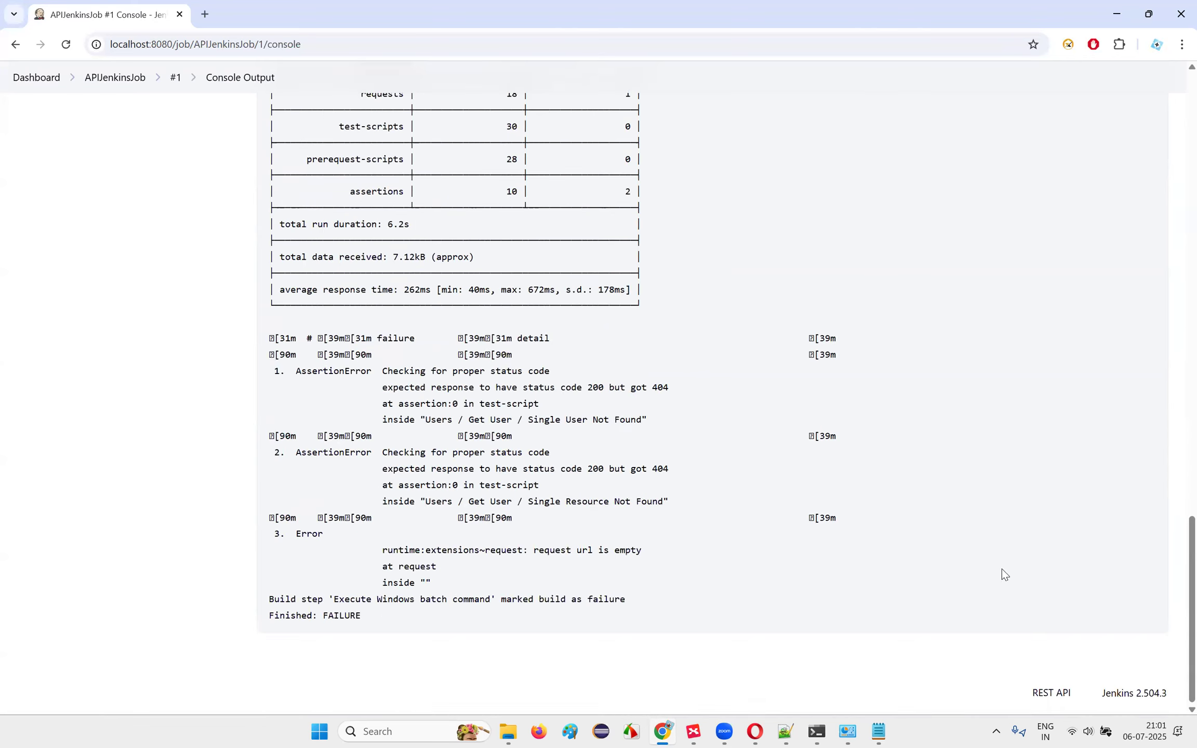
scroll(923, 500, up, 15)
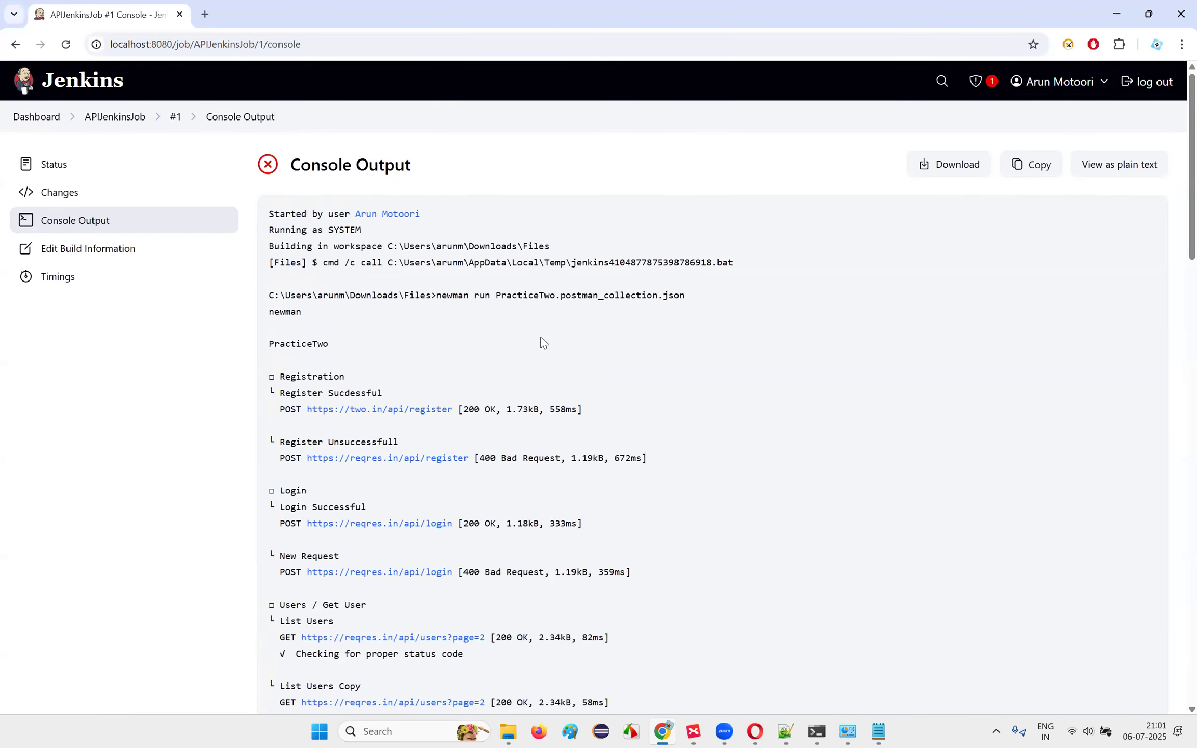
Step: In Postman.xmind, expand 'CICD - Run from Jenkins' to show Freestyle and Execute Windows Batch command
click(692, 730)
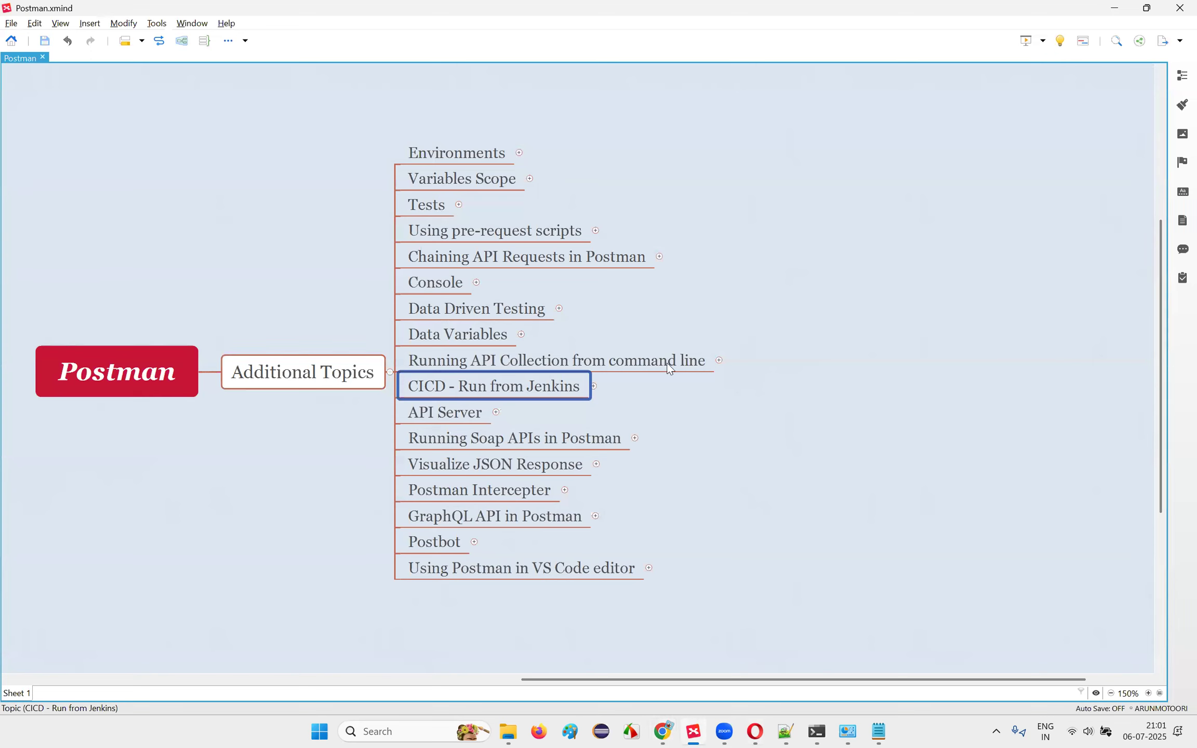
key(ctrl+/)
click(669, 349)
click(559, 386)
click(689, 349)
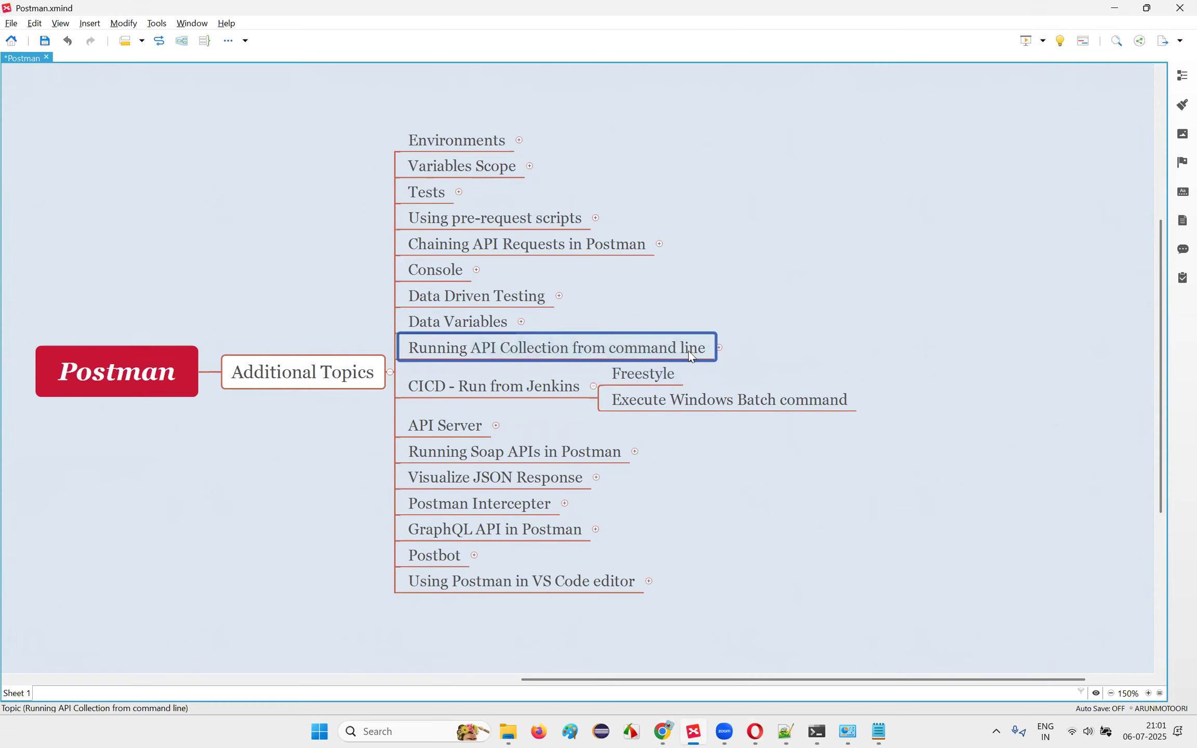
click(545, 386)
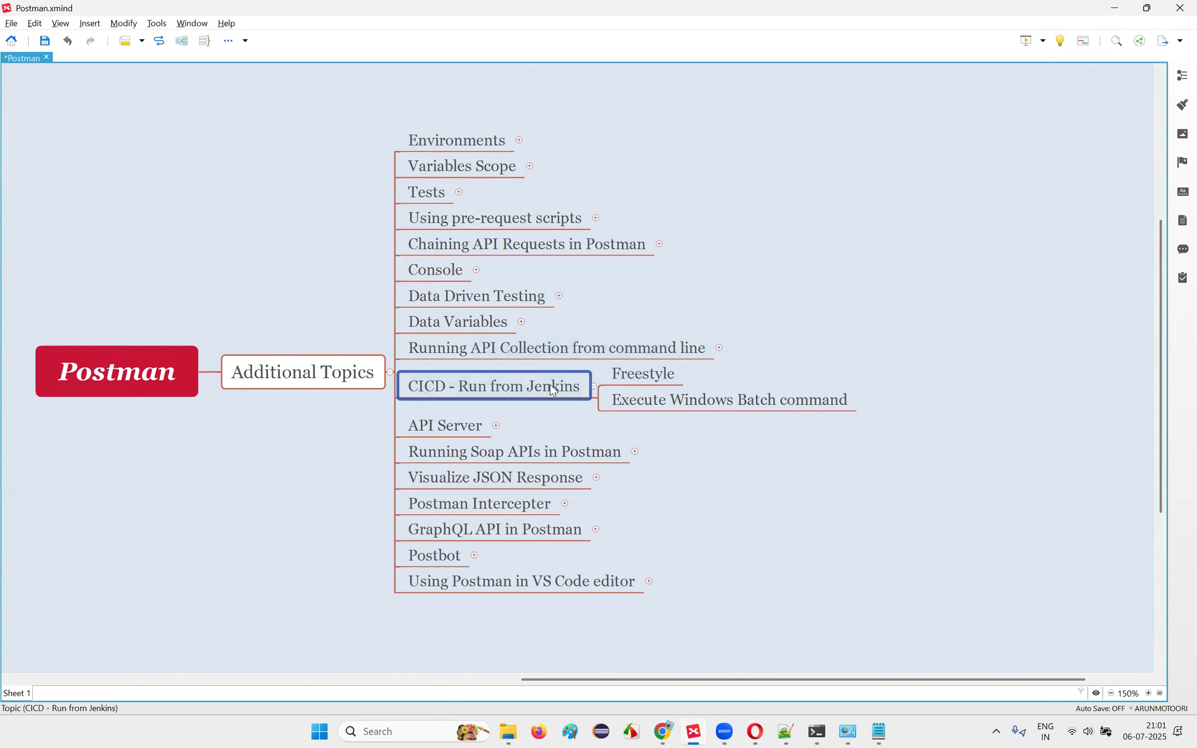
click(673, 400)
click(950, 520)
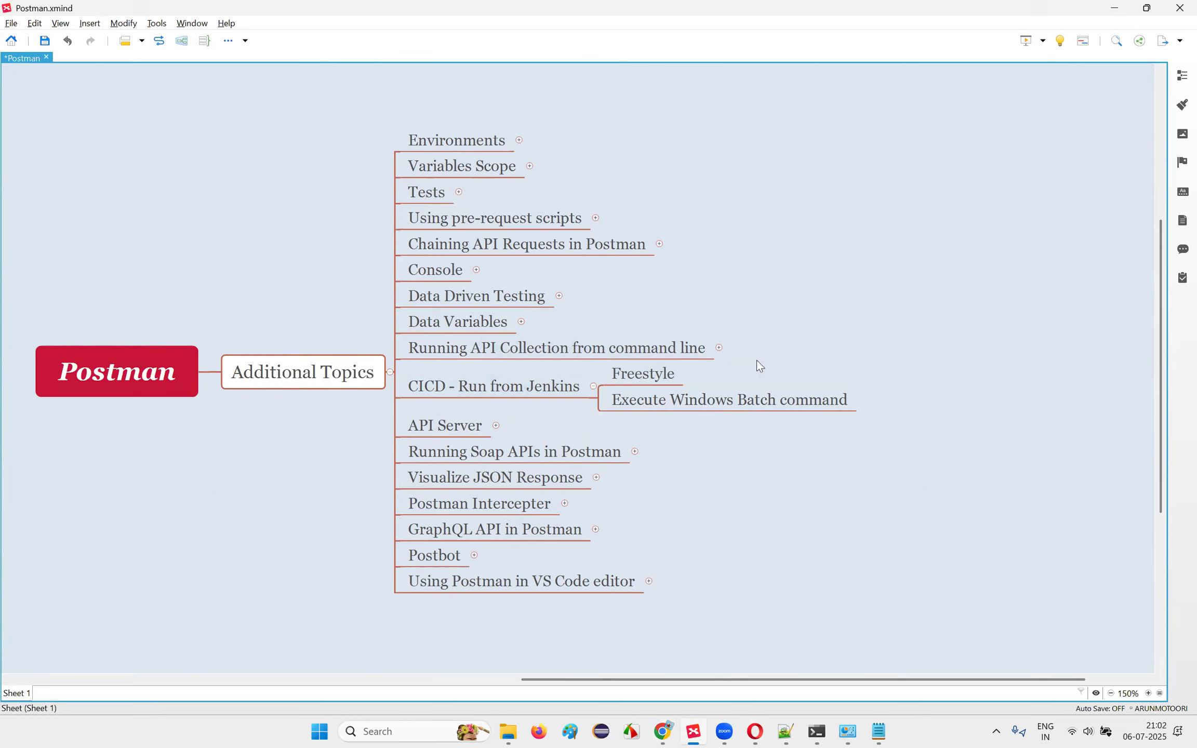
click(568, 386)
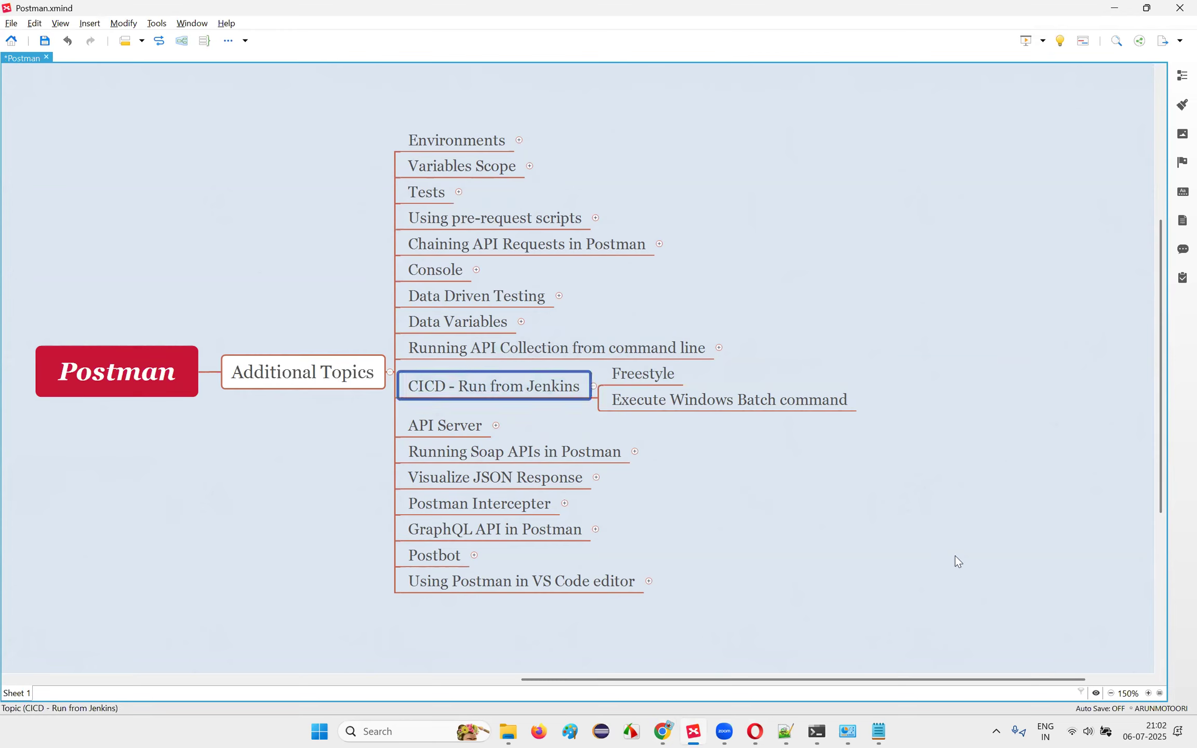
key(Down)
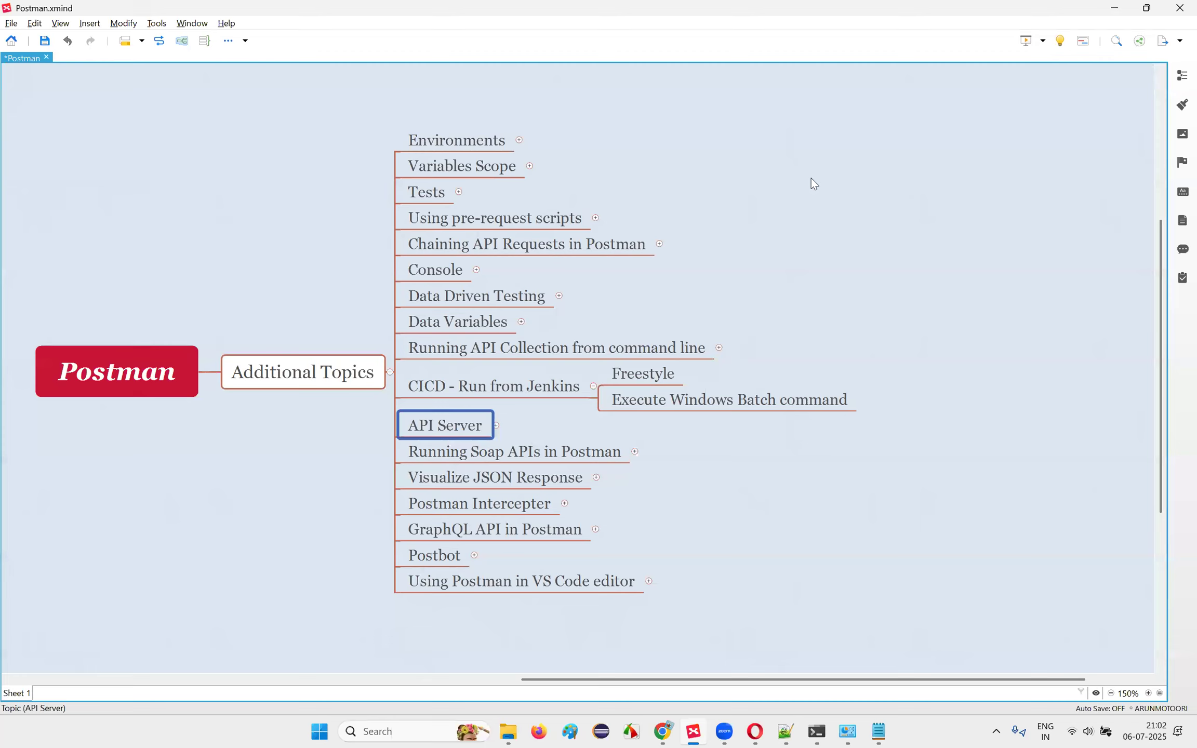
click(616, 727)
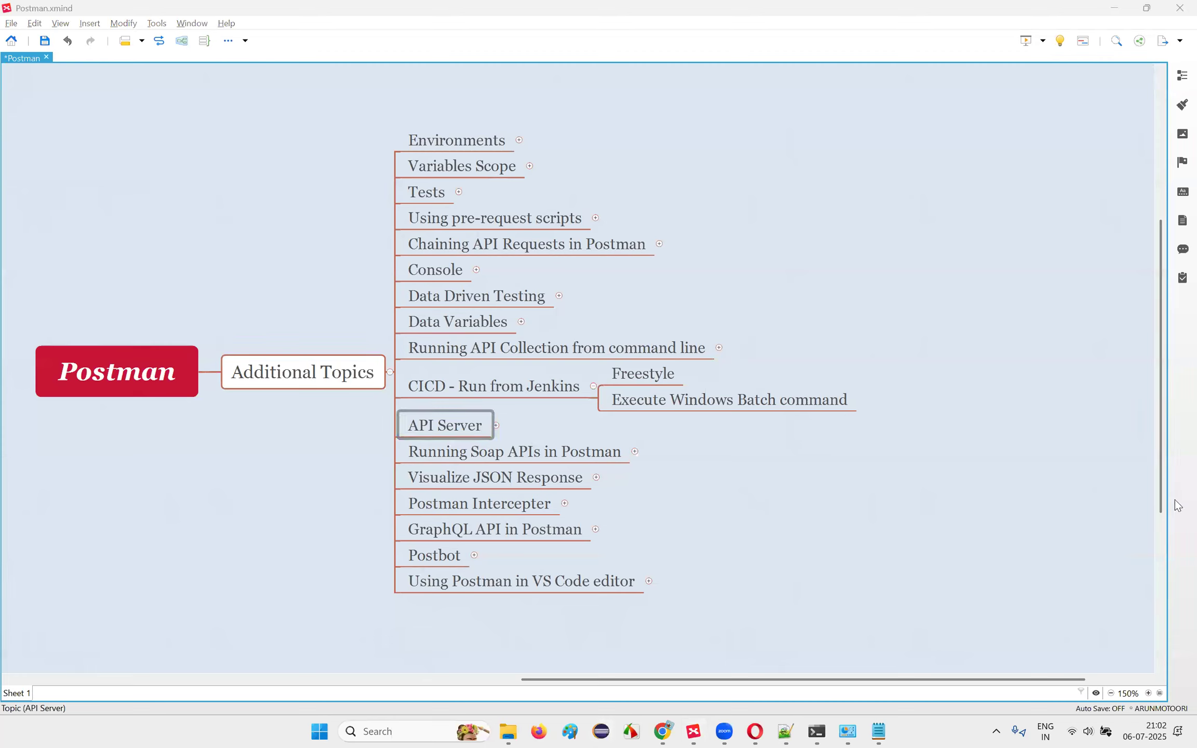
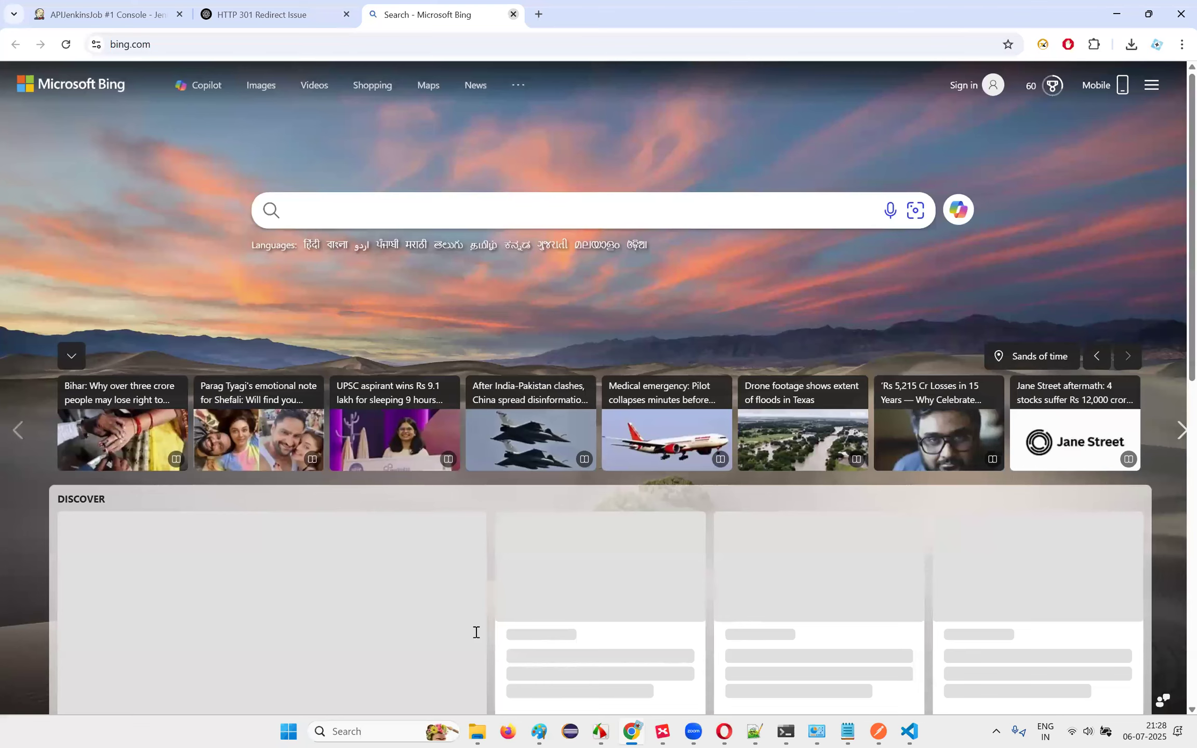
Step: Close the Bing tab and ask ChatGPT for 'API Test Cases documentation'
key(ctrl+w)
text(API)
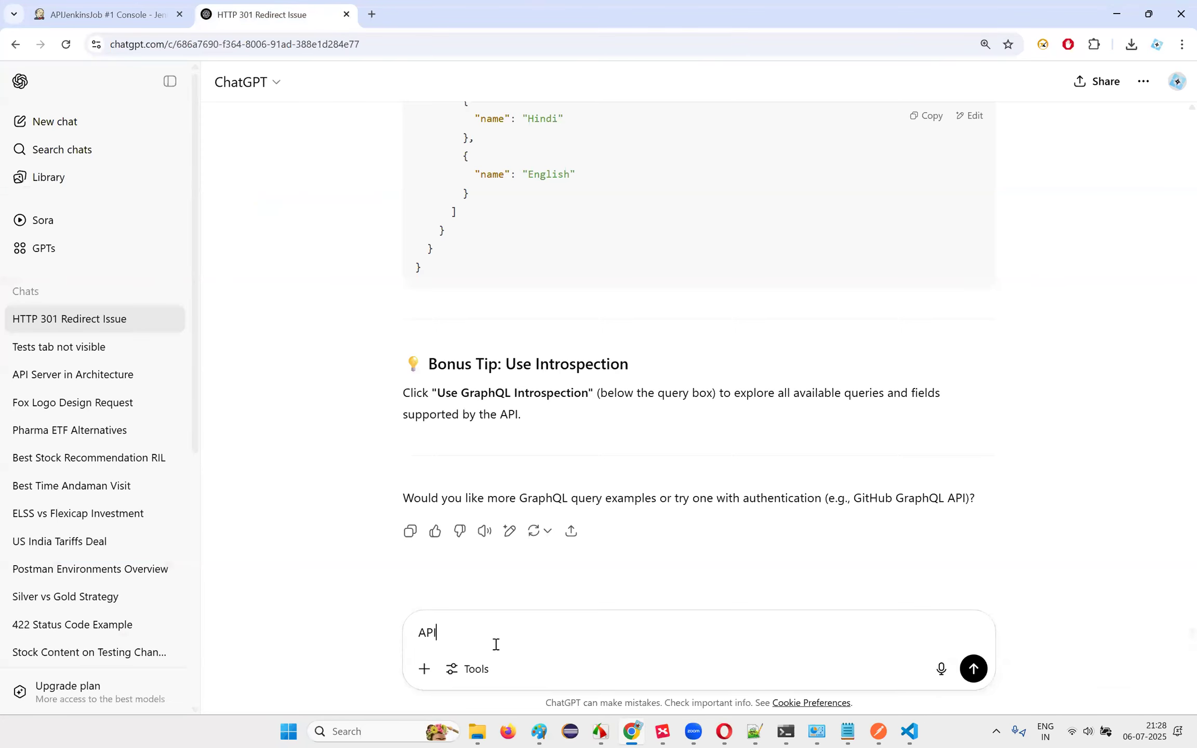
text( Test Cases documetnatio)
key(BackSpace)
key(BackSpace)
key(BackSpace)
key(BackSpace)
key(BackSpace)
key(BackSpace)
text(ntation)
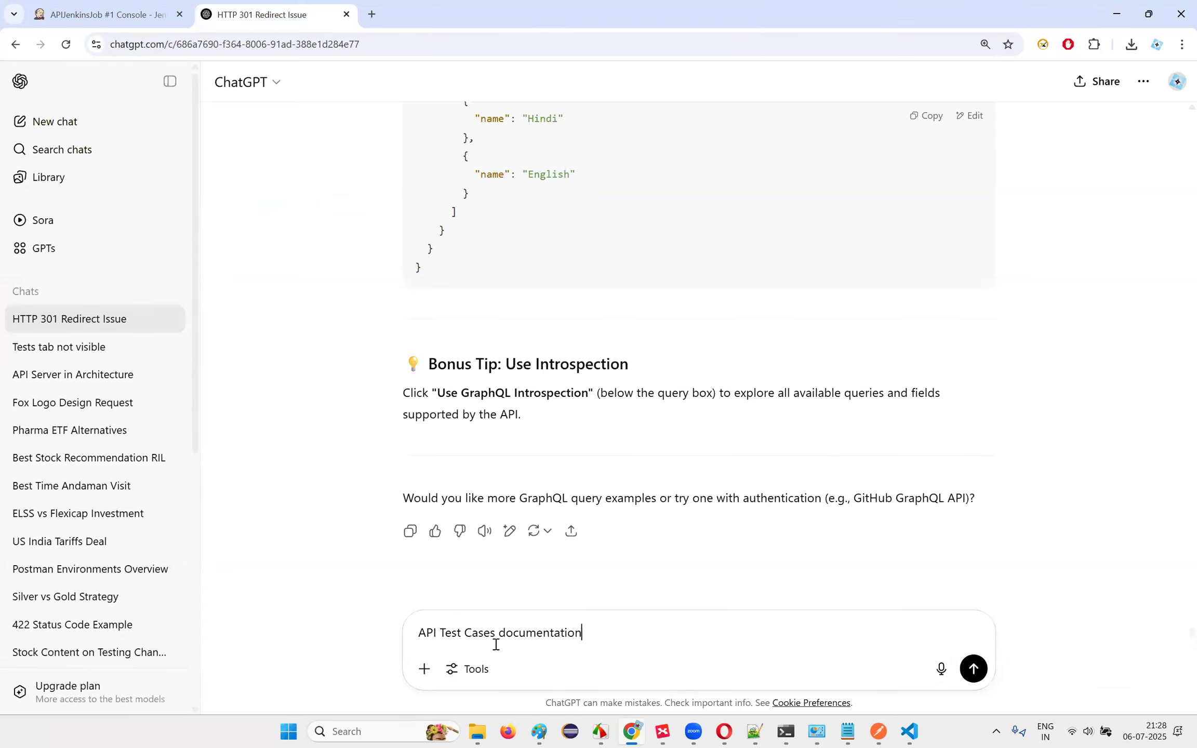
key(Return)
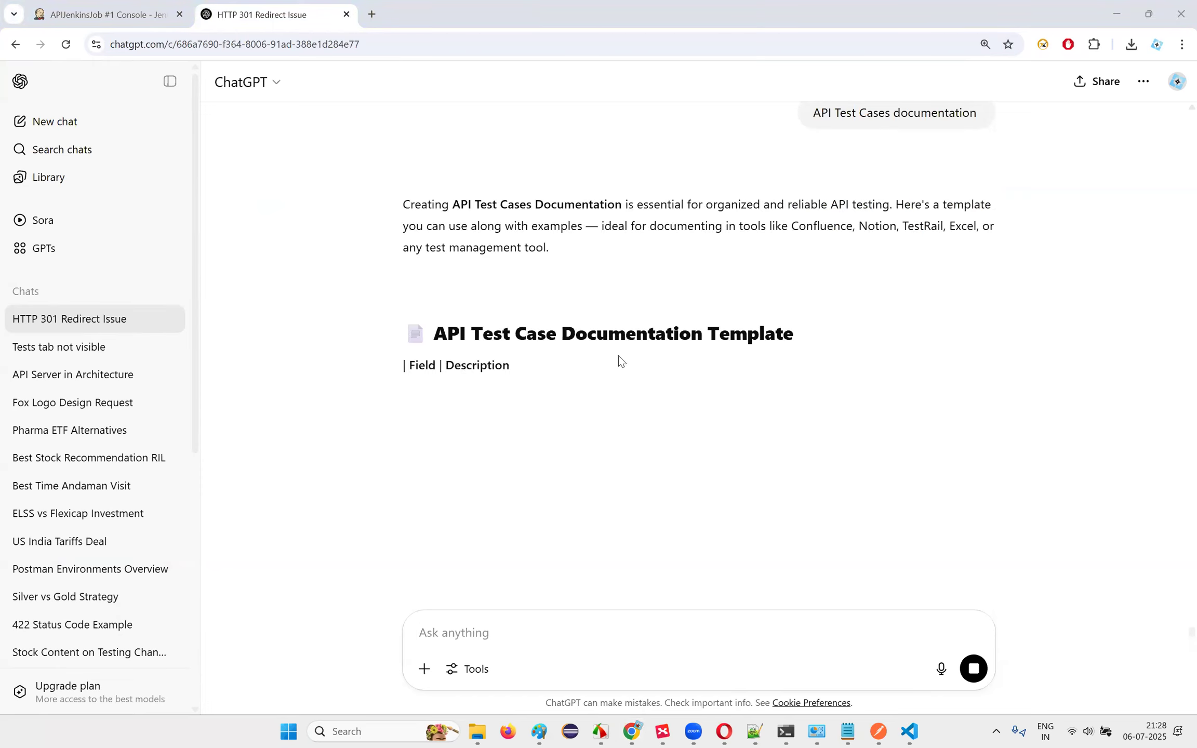
Step: Read through the reply's test case tables: Test Case ID, API Name, Endpoint URL, sample inputs
scroll(692, 354, down, 1)
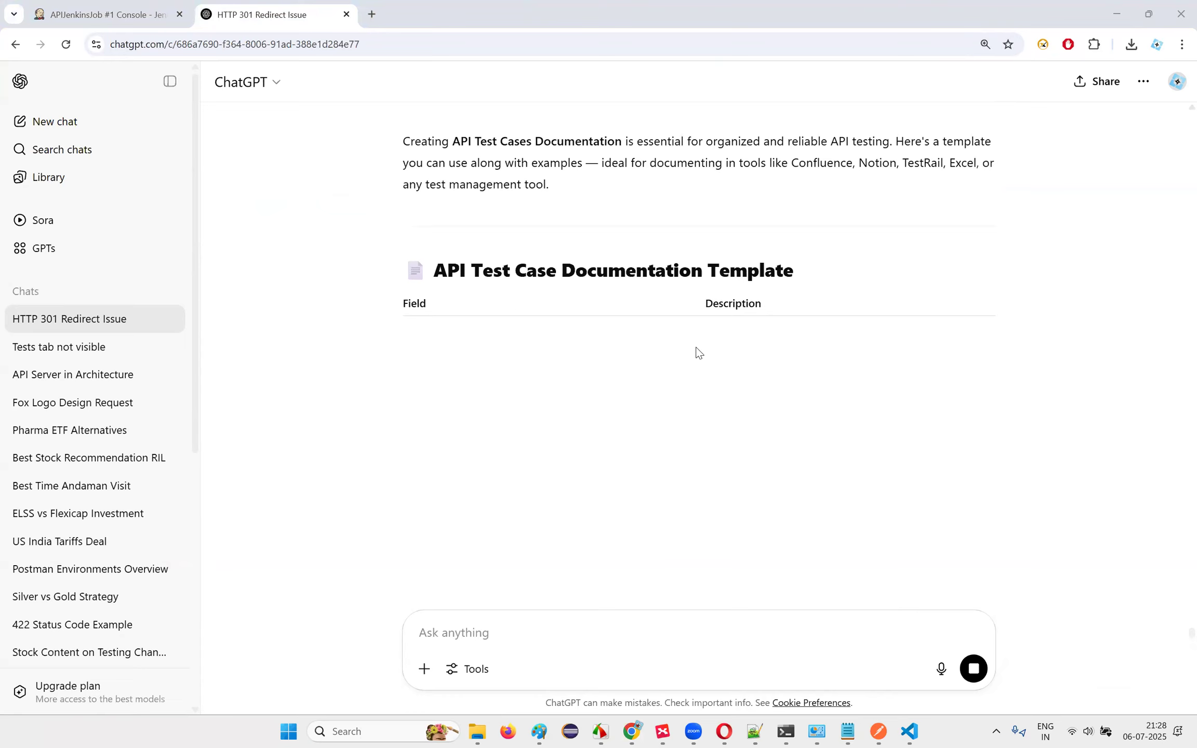
drag(410, 336, 510, 338)
drag(647, 333, 849, 334)
drag(402, 367, 815, 368)
click(425, 408)
drag(425, 408, 817, 404)
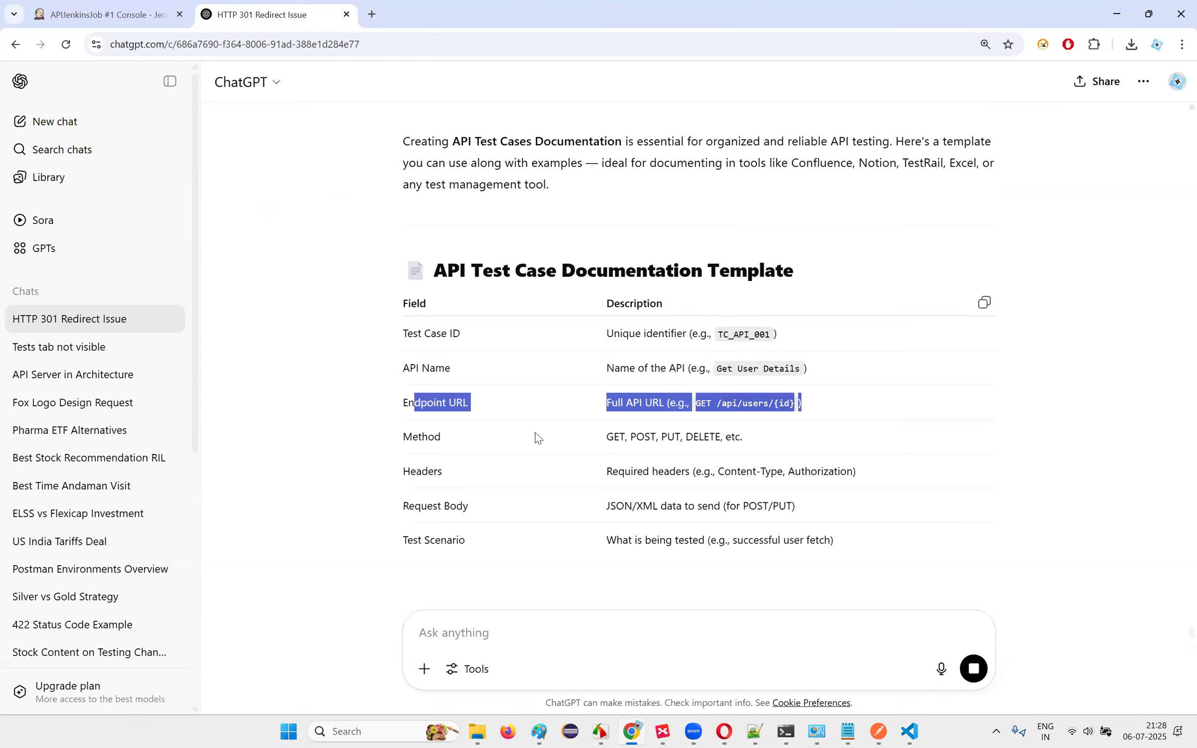
drag(459, 435, 756, 438)
drag(825, 467, 729, 431)
drag(620, 464, 804, 466)
drag(622, 498, 763, 507)
click(753, 502)
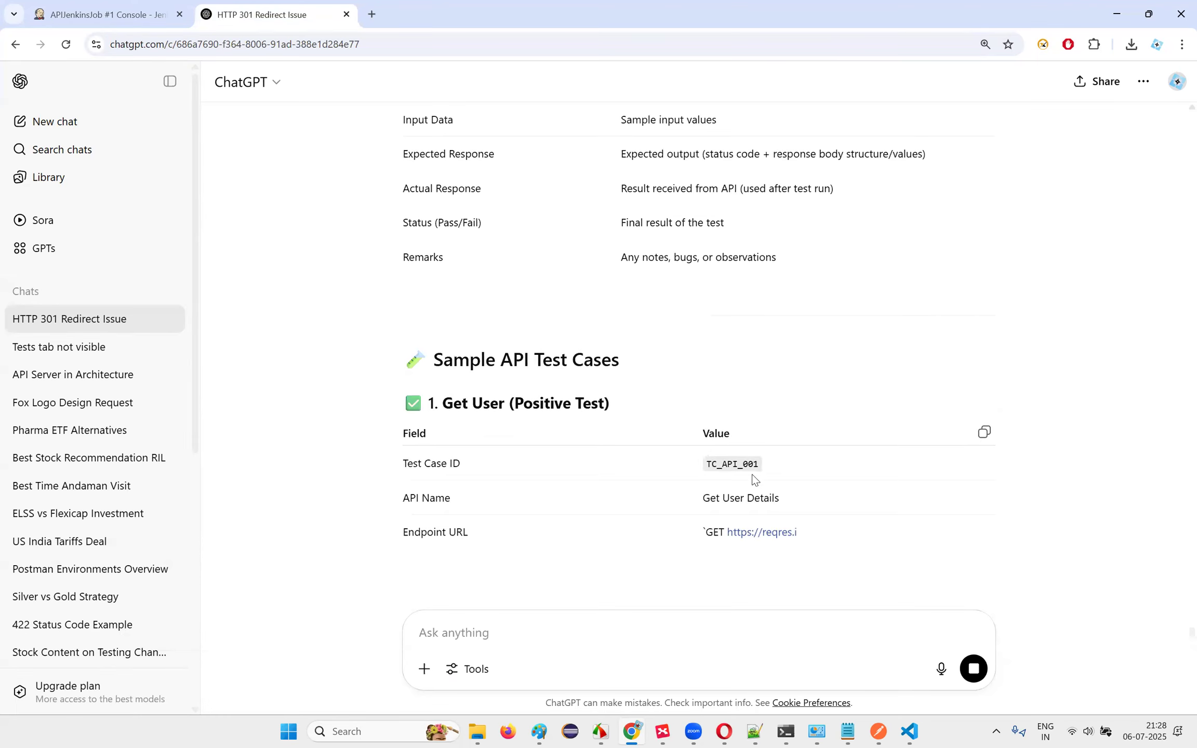
drag(653, 498, 738, 500)
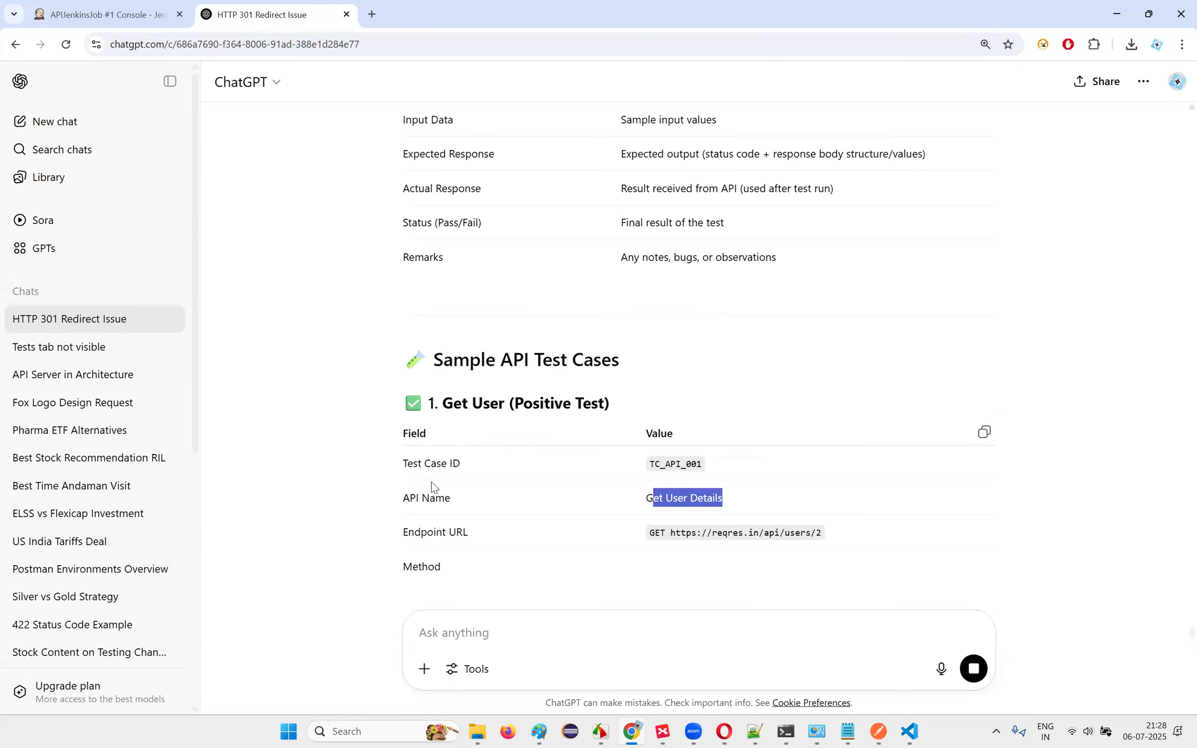
drag(410, 464, 525, 467)
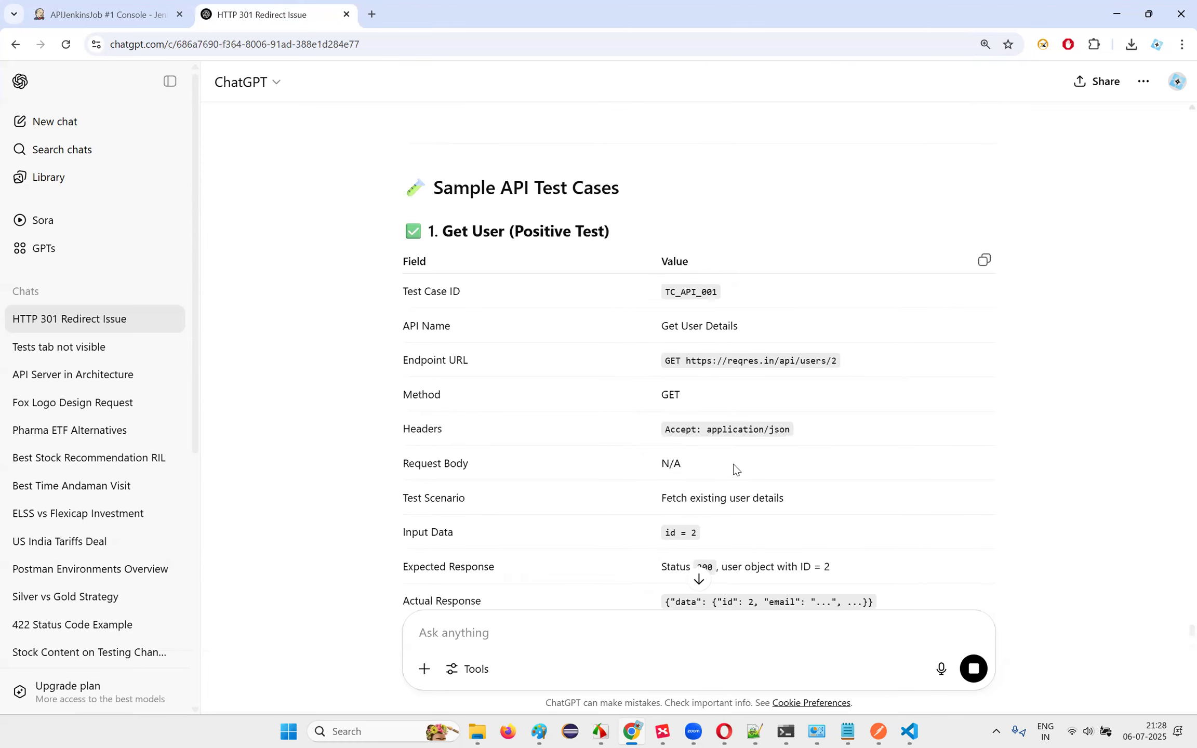
scroll(734, 468, down, 2)
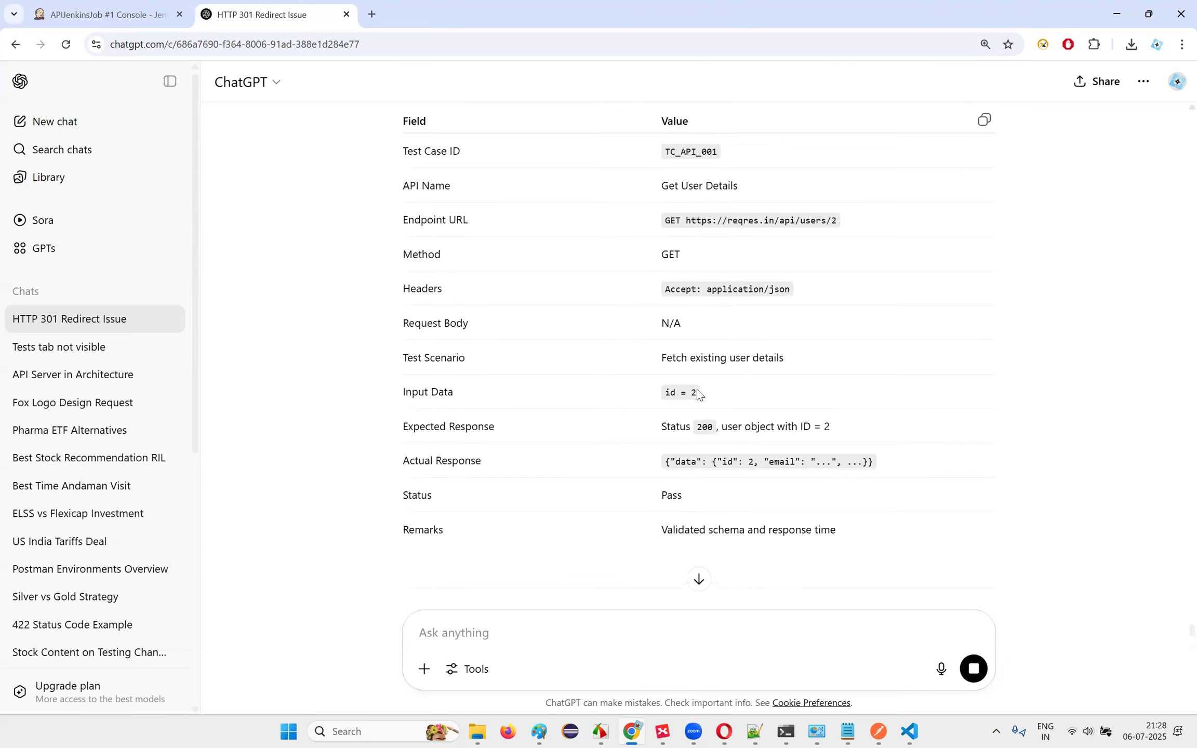
drag(665, 392, 726, 384)
scroll(556, 288, down, 3)
scroll(570, 533, up, 6)
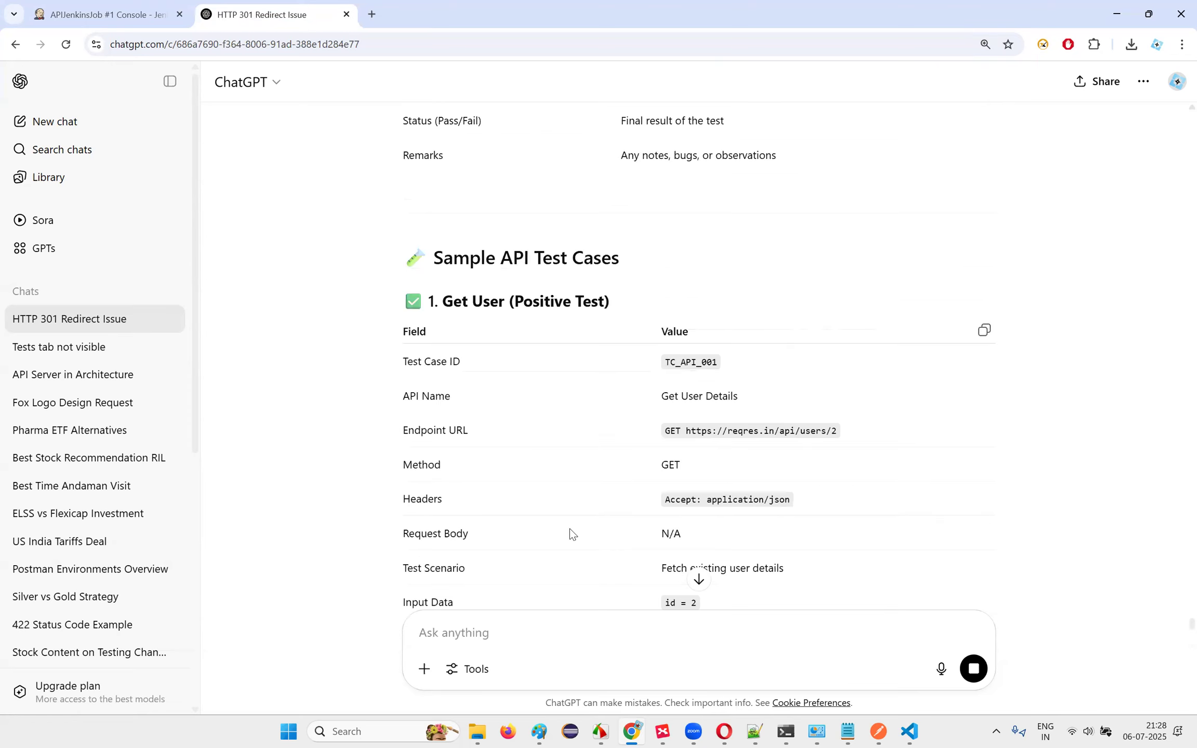
scroll(540, 395, down, 4)
scroll(469, 400, down, 3)
scroll(702, 380, up, 3)
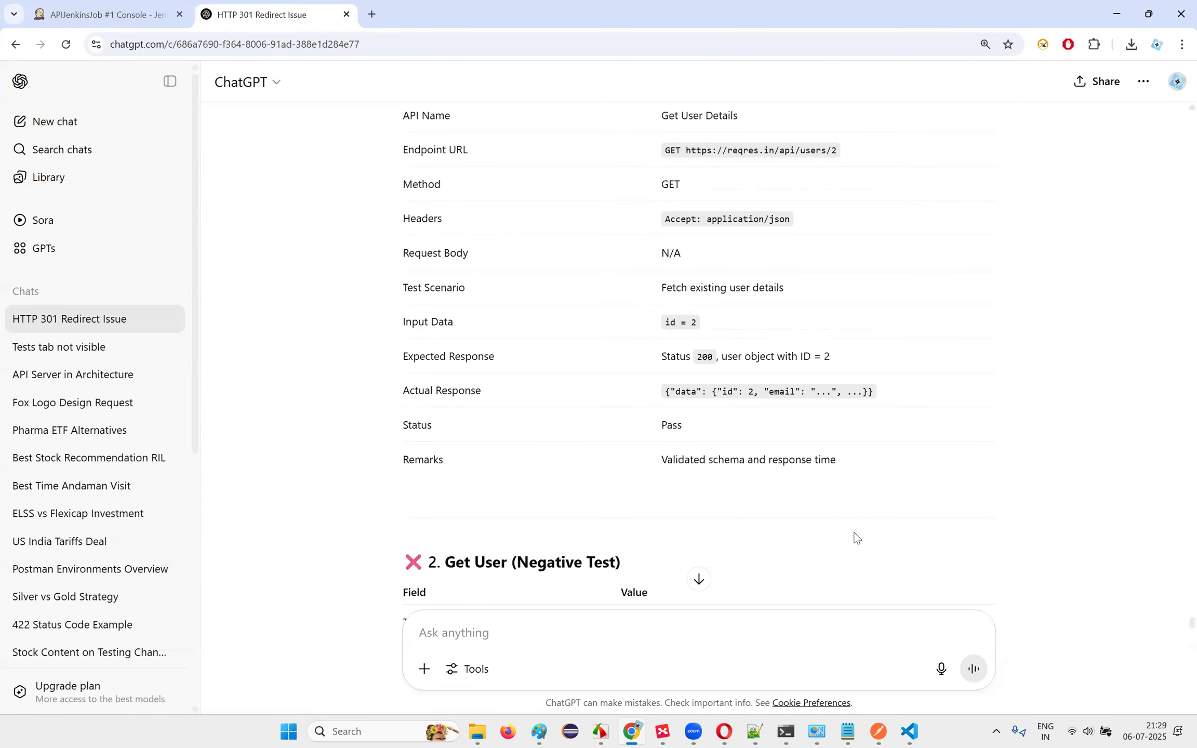
scroll(856, 535, up, 1)
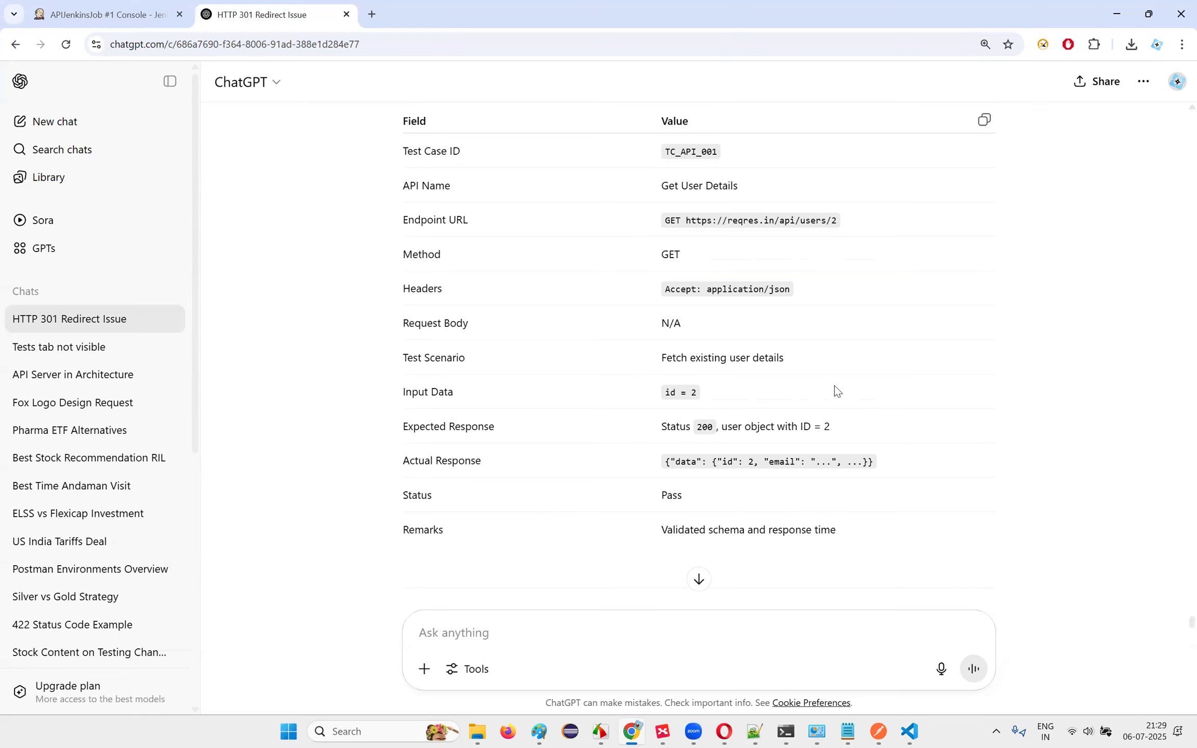
scroll(576, 278, up, 2)
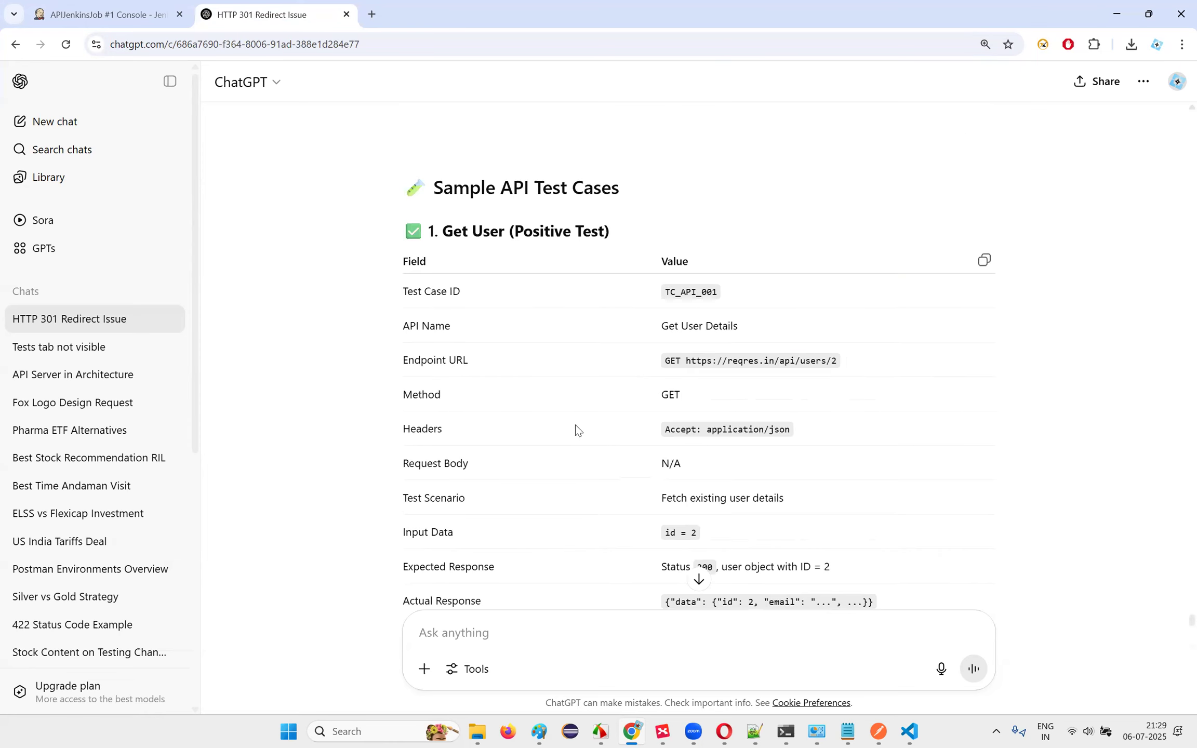
scroll(451, 537, down, 2)
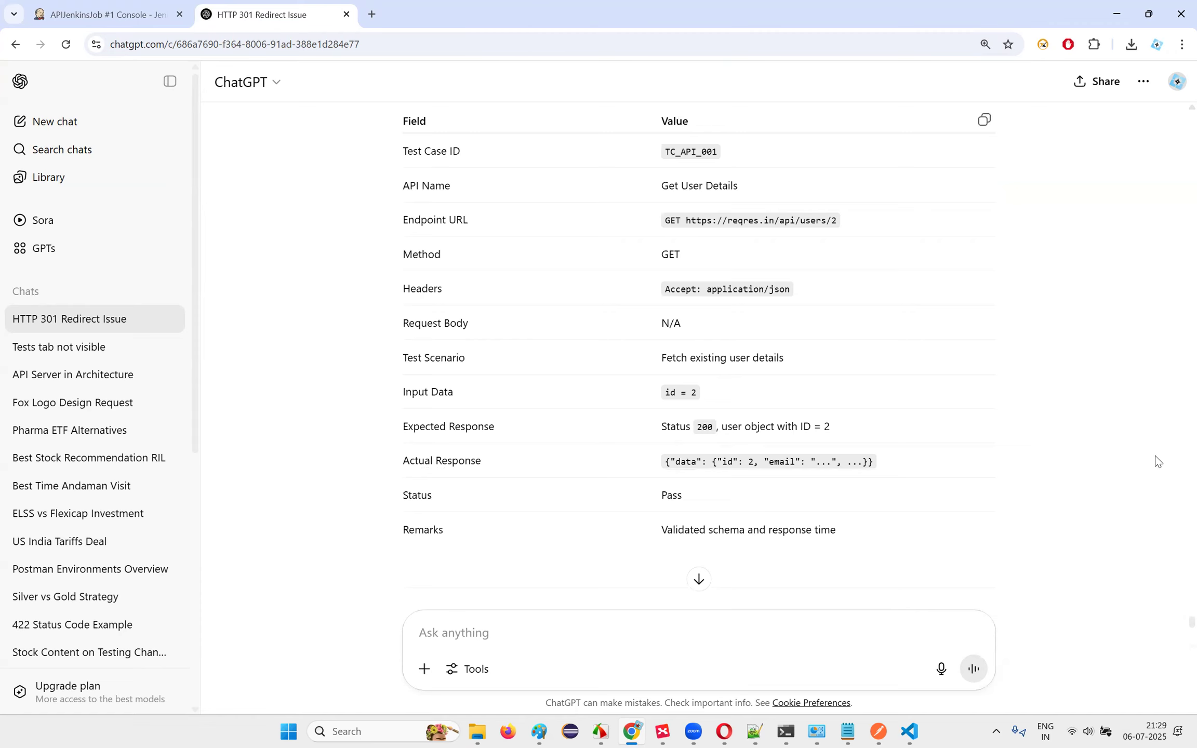
scroll(1010, 507, down, 12)
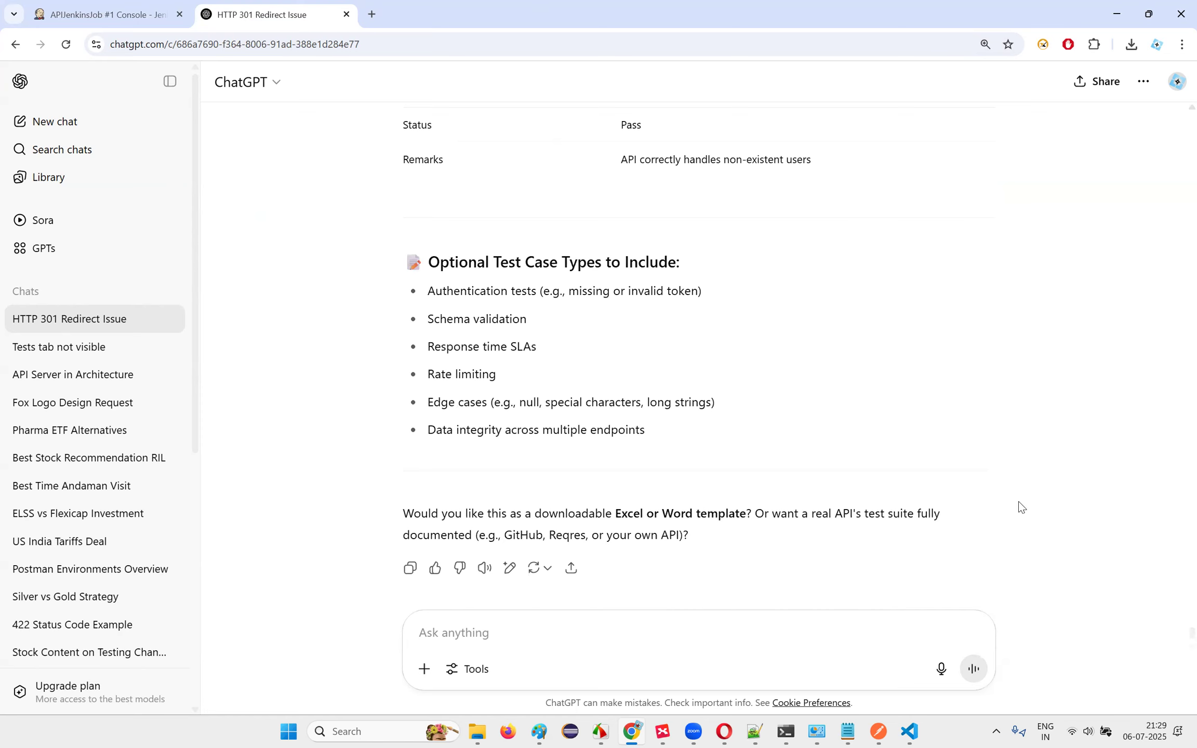
scroll(813, 451, up, 8)
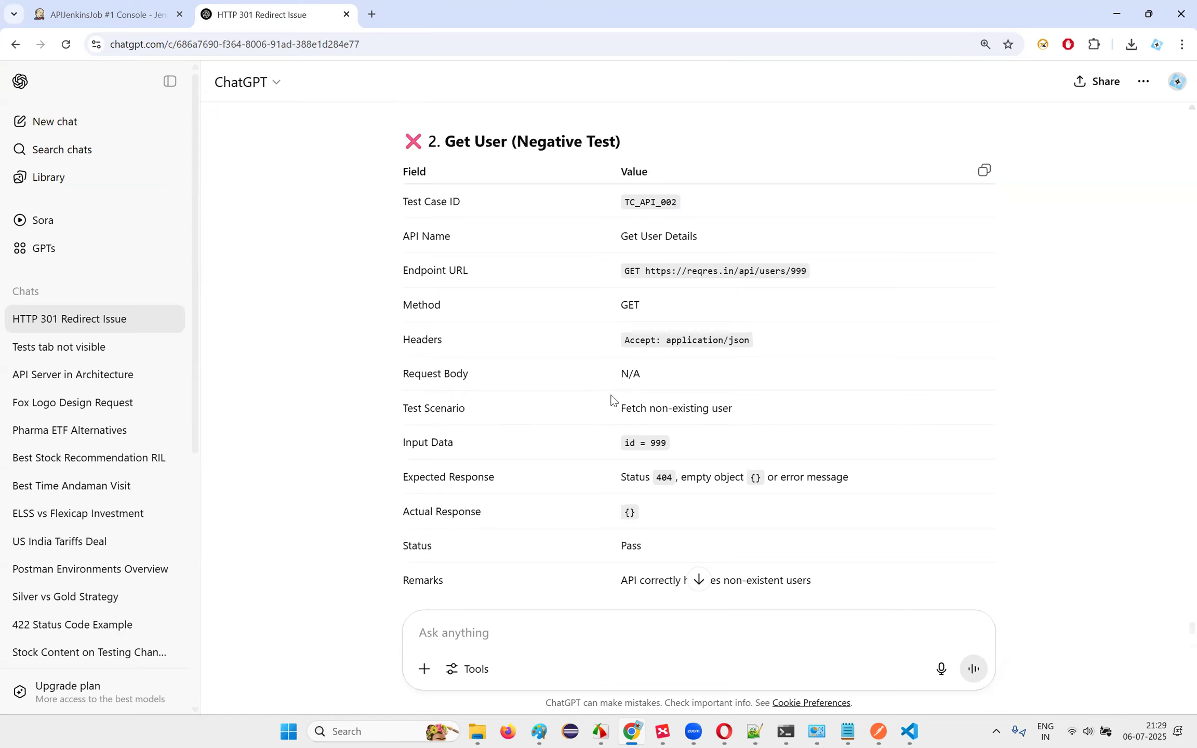
scroll(619, 384, down, 8)
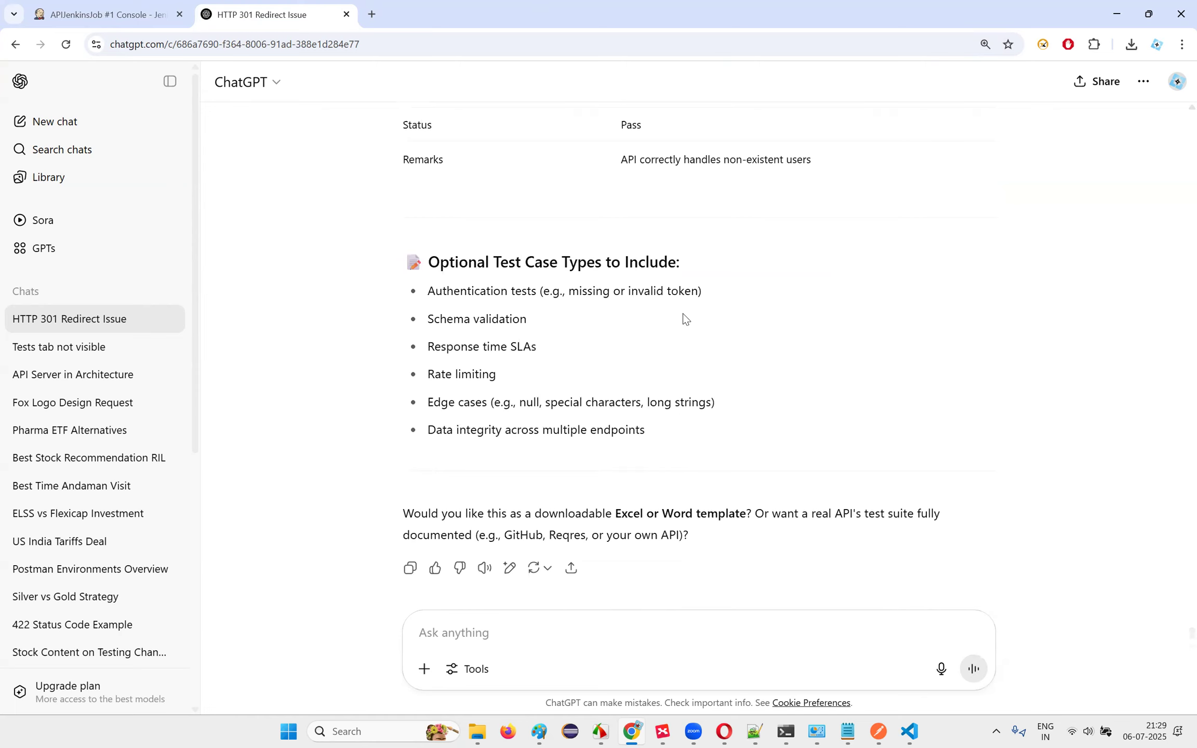
scroll(686, 441, up, 10)
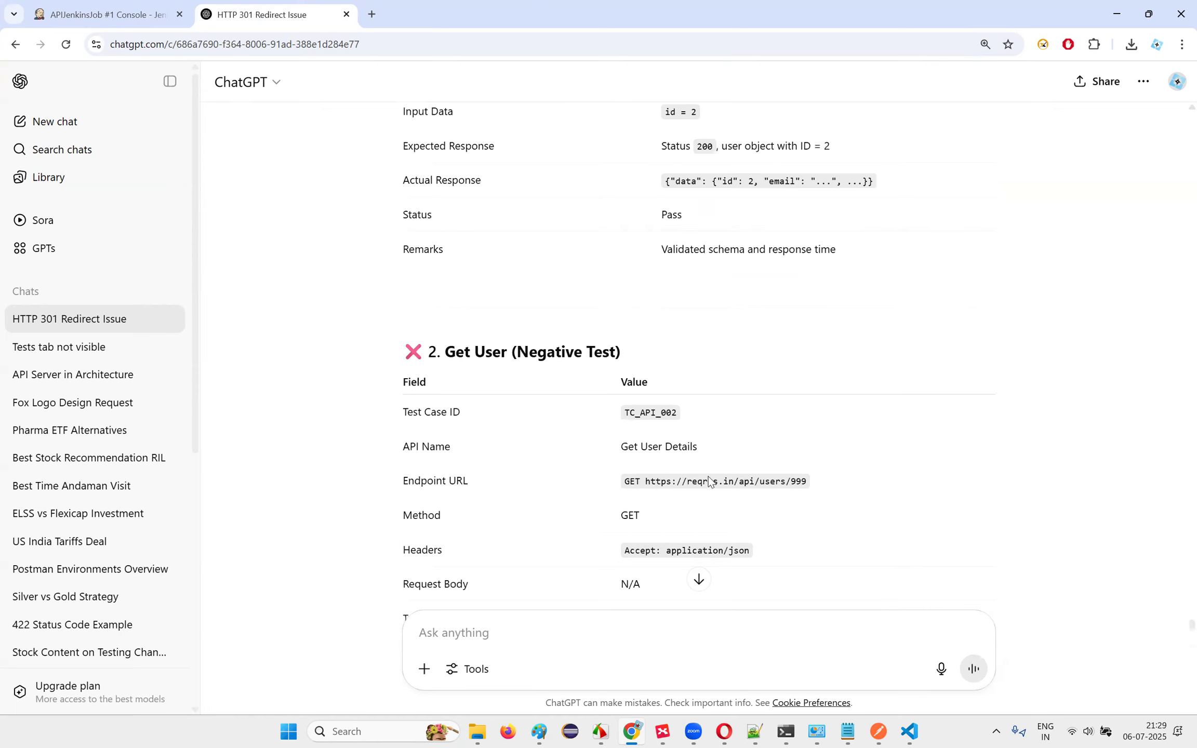
scroll(708, 476, down, 3)
scroll(441, 177, down, 3)
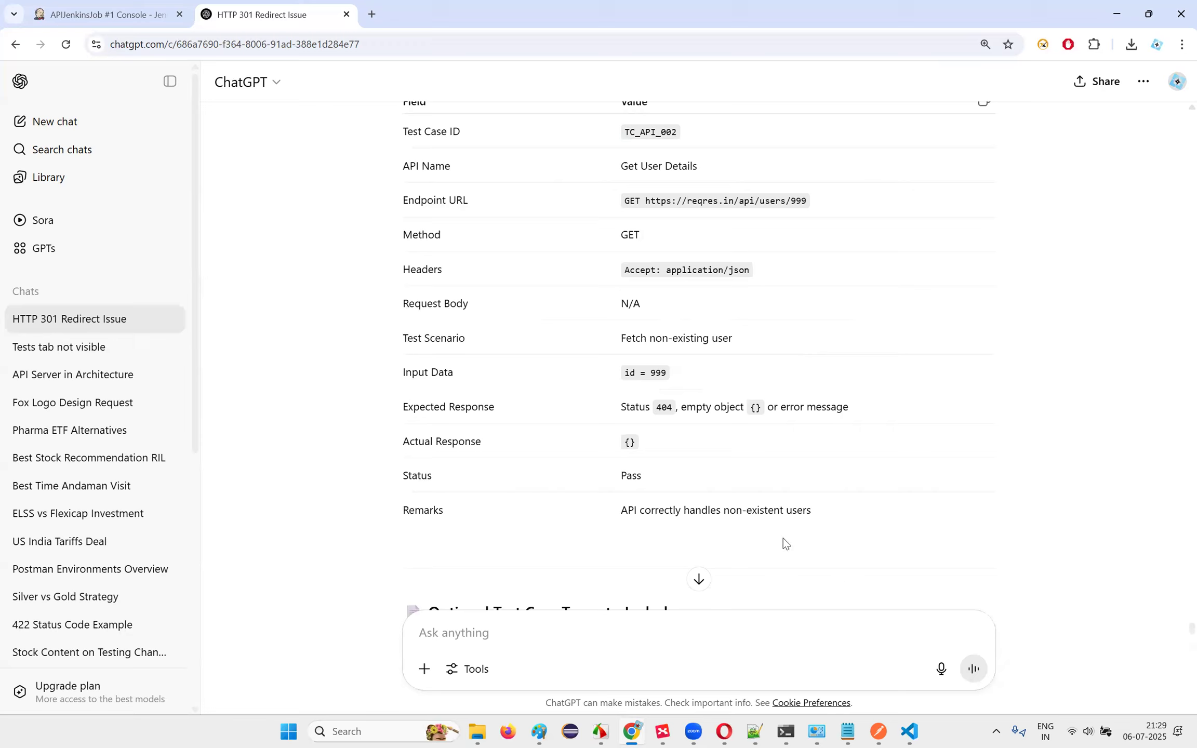
Step: Ask ChatGPT to 'Convert into excel file for download'
click(543, 625)
text(Cinvert into excel file for download)
key(Return)
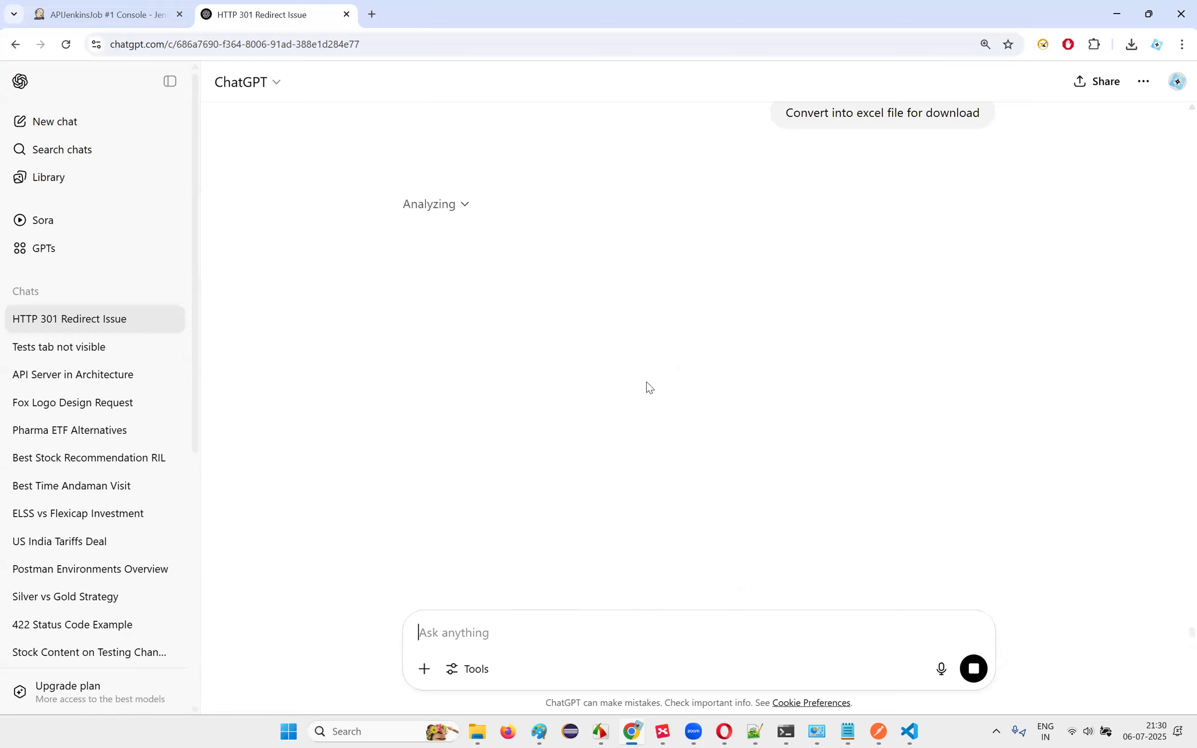
click(665, 732)
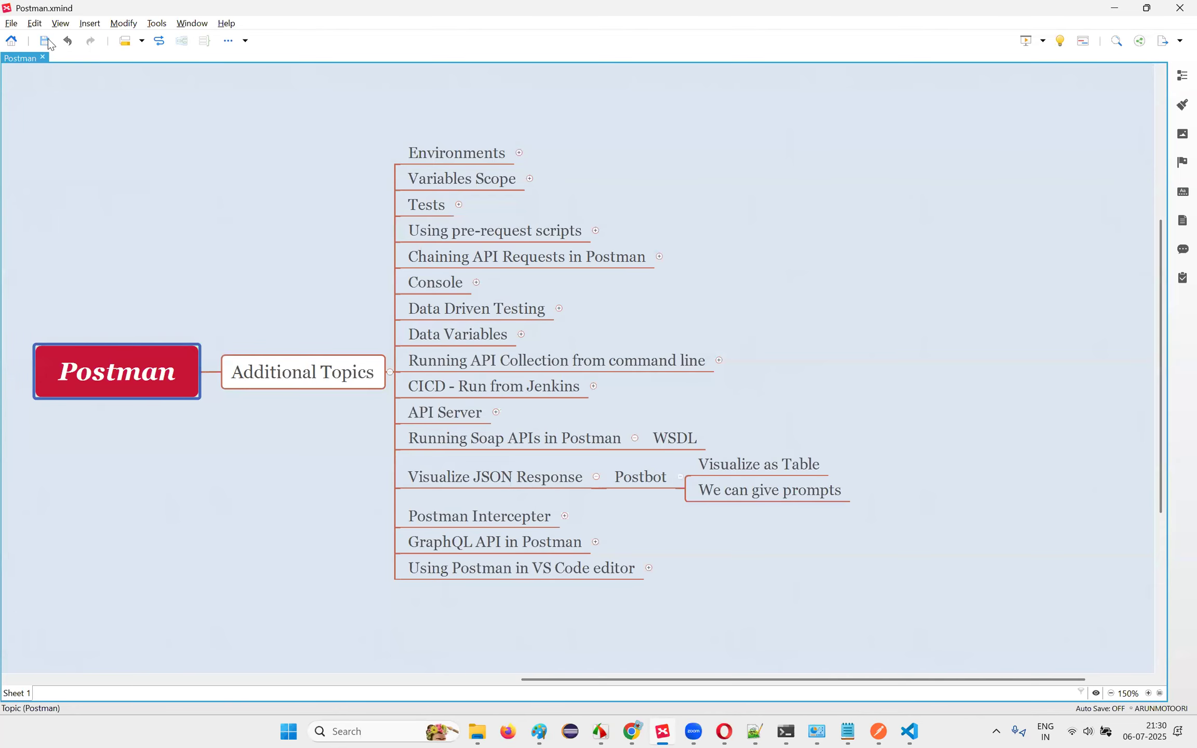
Step: Expand every branch of the Postman mind map and save it
click(318, 386)
click(702, 236)
click(519, 152)
click(530, 191)
right_click(153, 393)
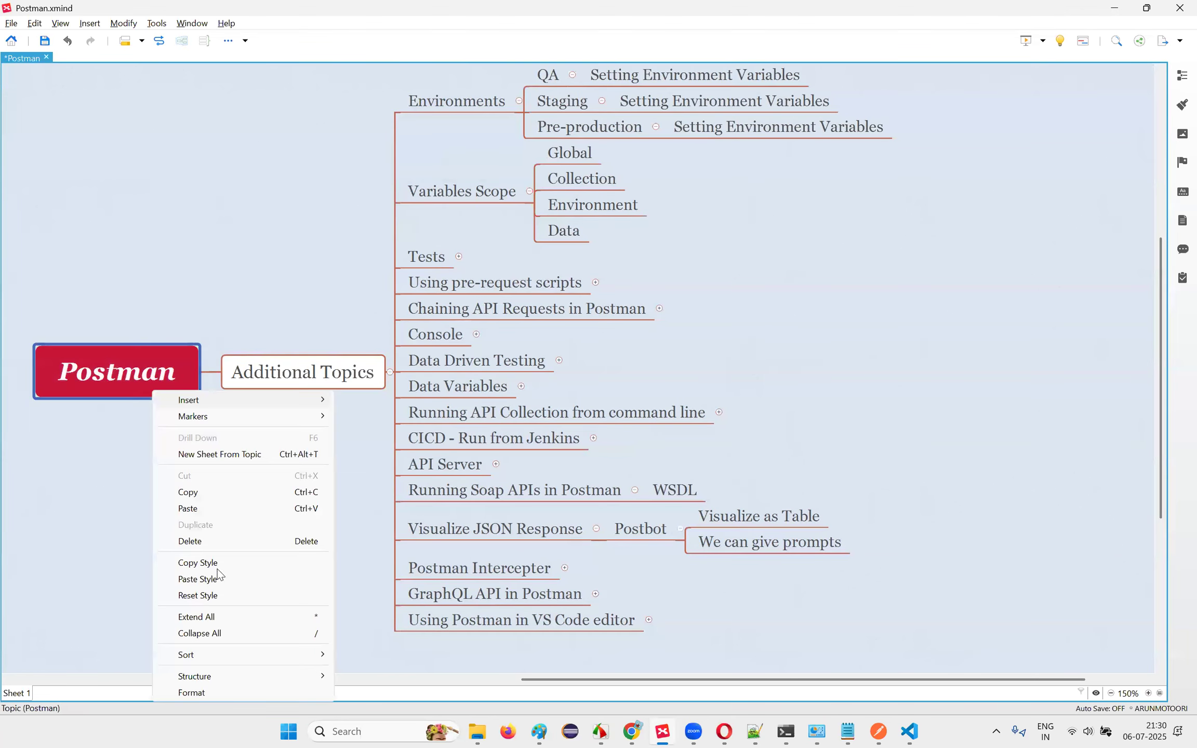
click(223, 618)
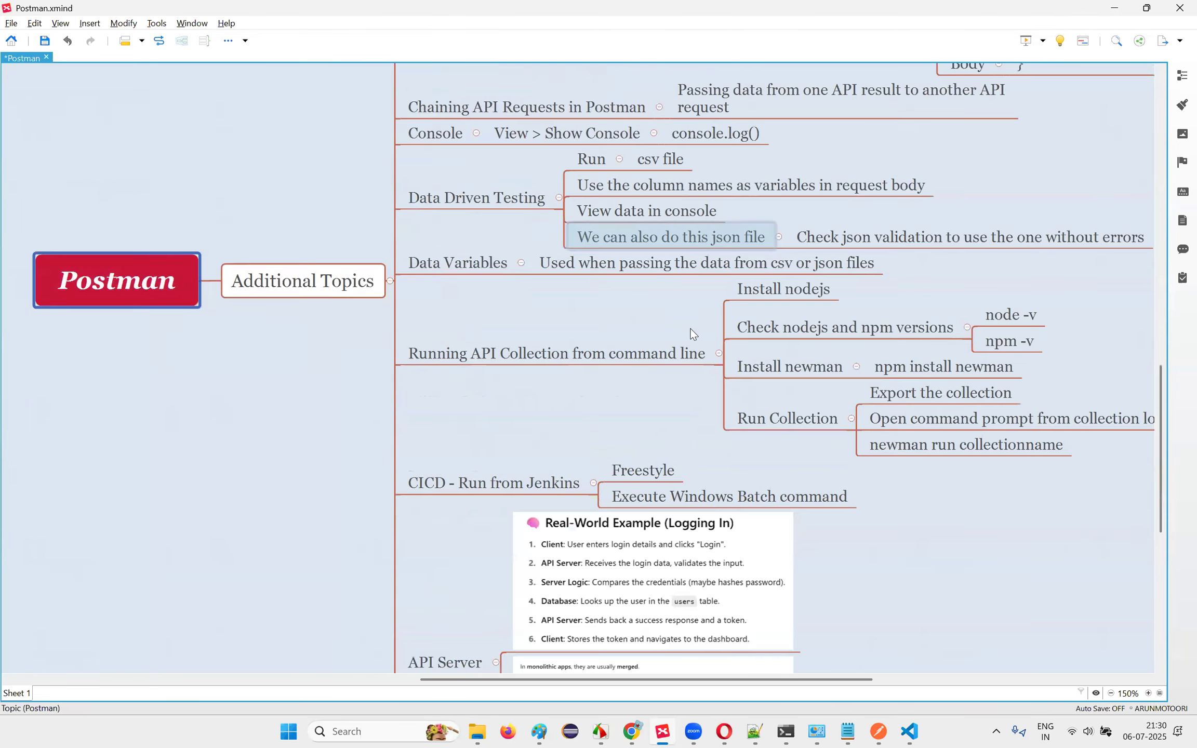
scroll(684, 329, up, 10)
click(48, 46)
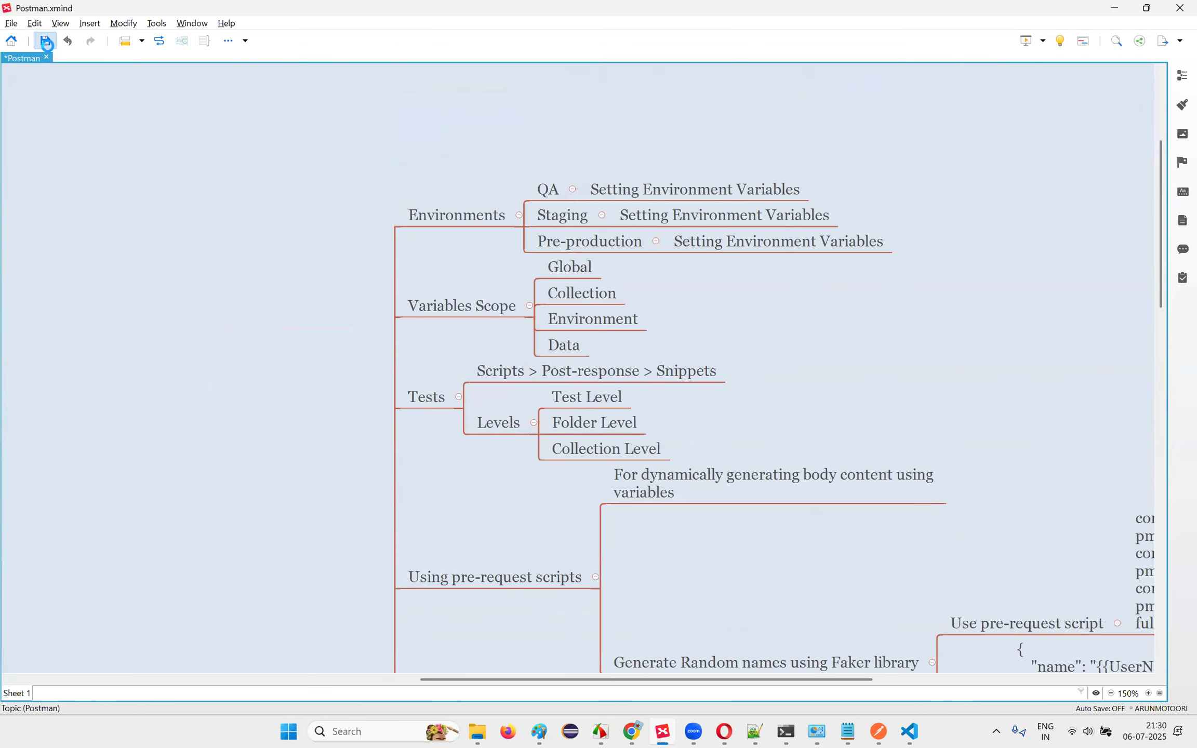
Step: Export the map as image 'Additional Topics.png' into Downloads\Files
click(10, 24)
click(71, 323)
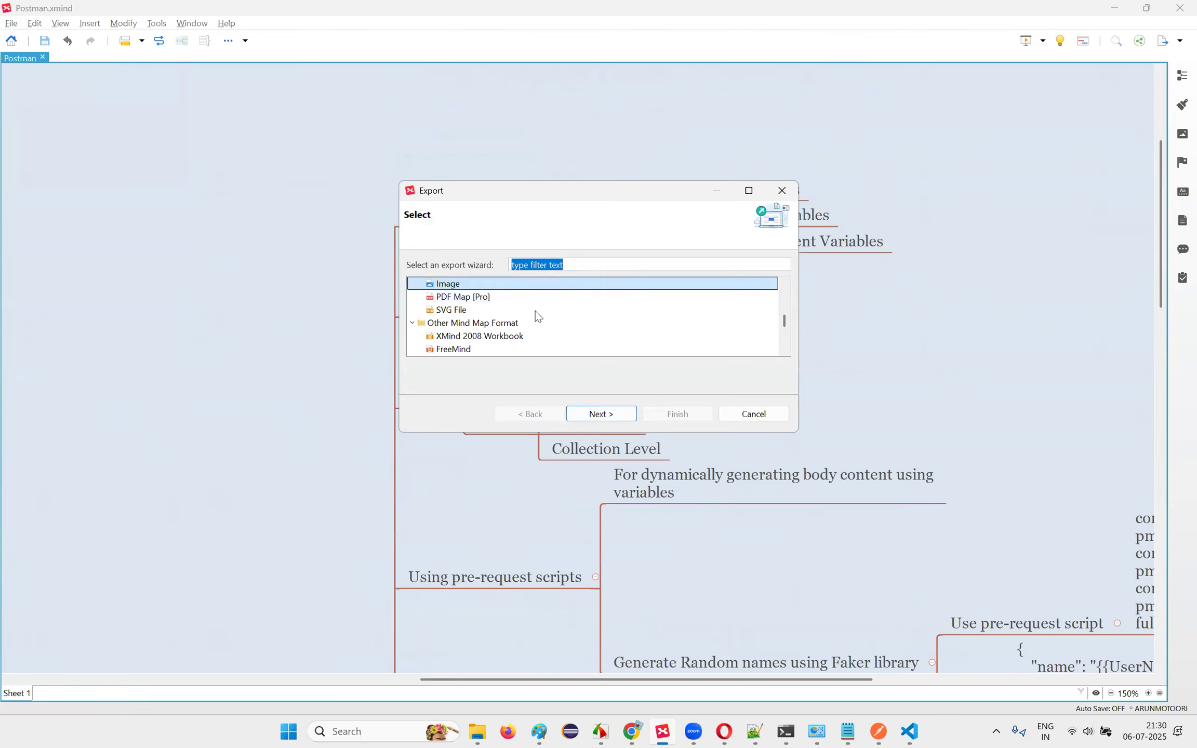
click(576, 417)
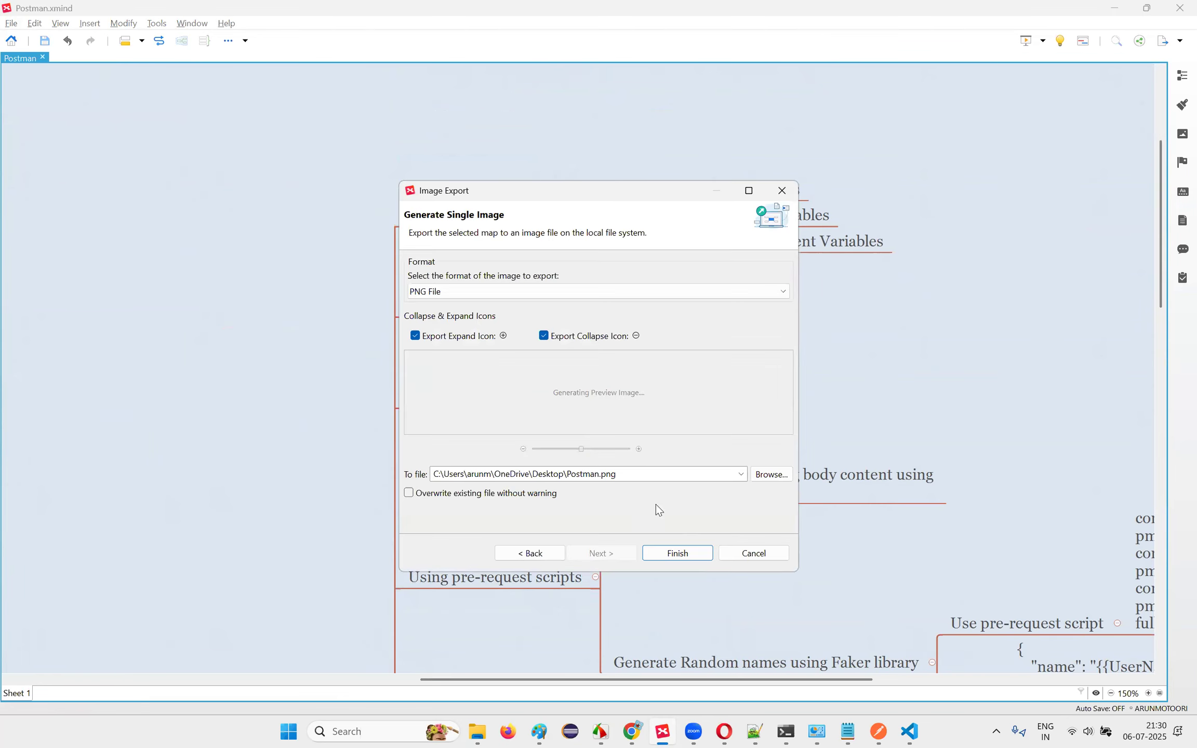
click(771, 474)
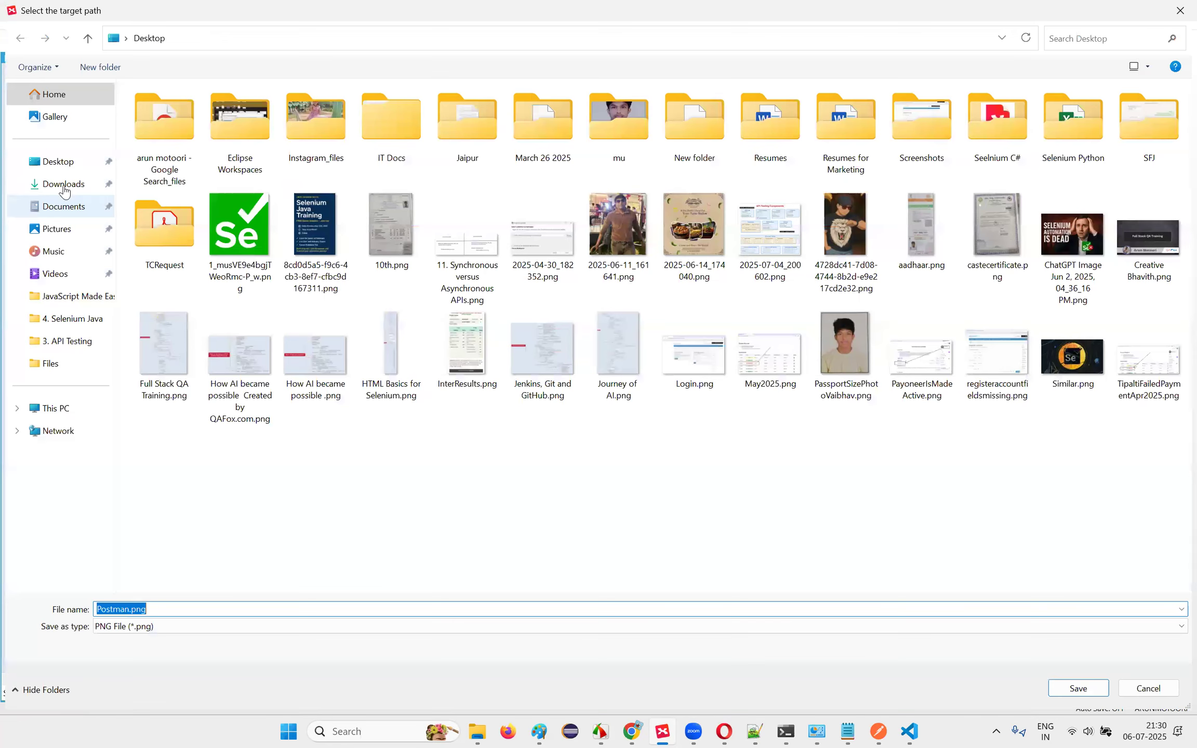
double_click(182, 634)
text(Additional Topics)
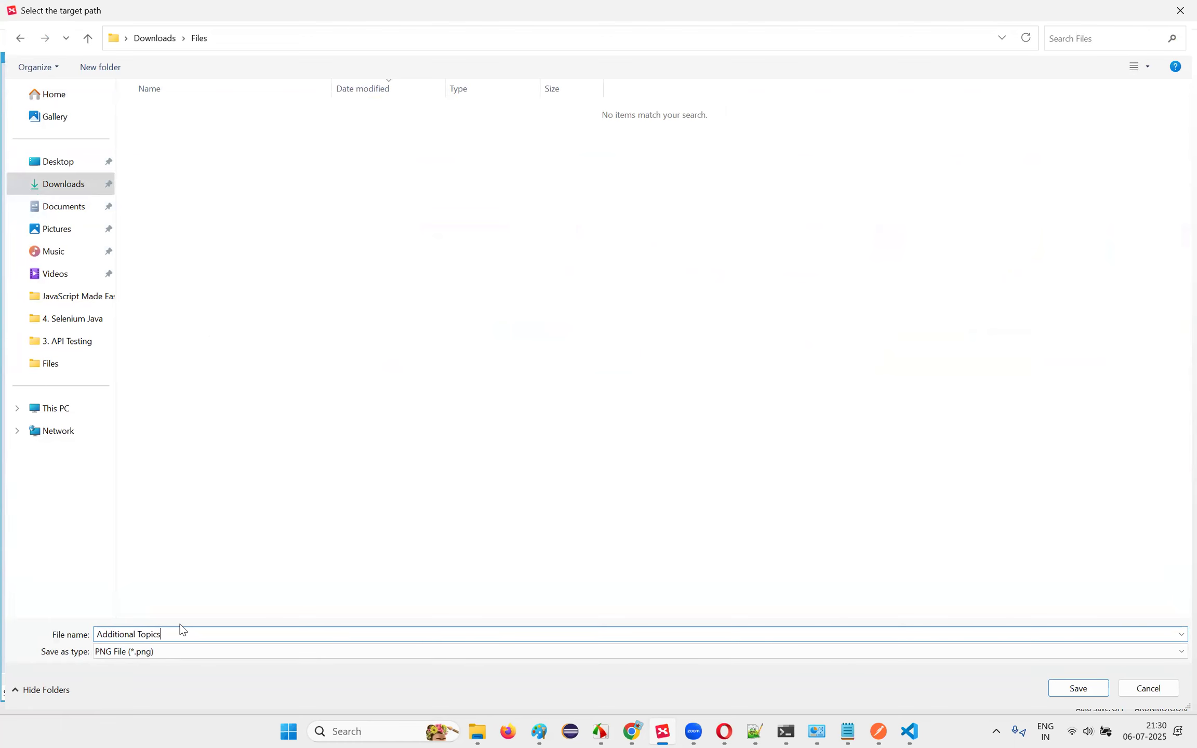
key(Return)
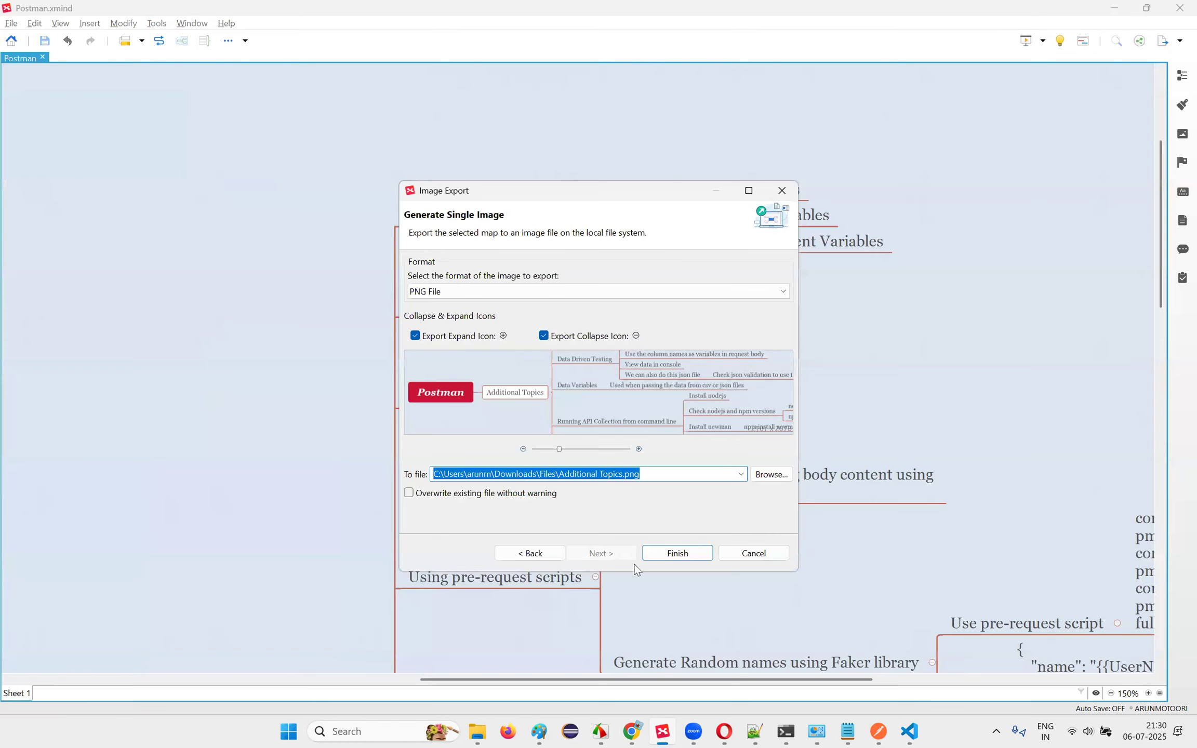
click(671, 552)
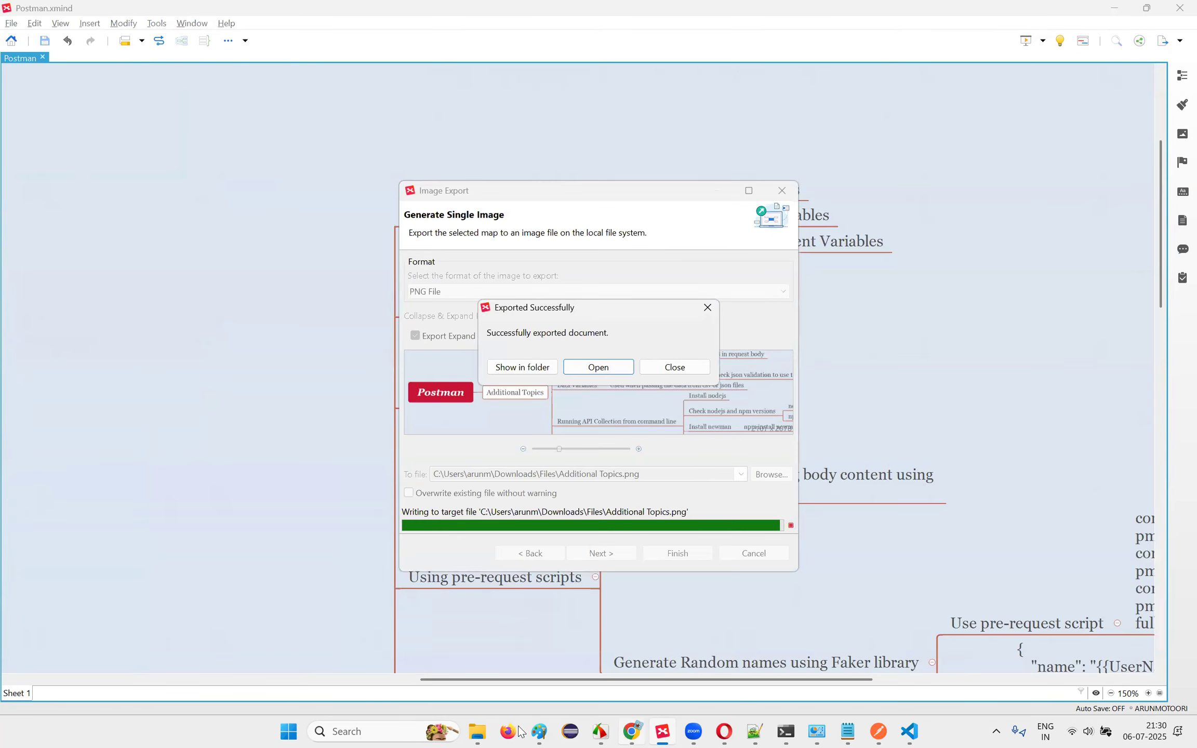
click(722, 732)
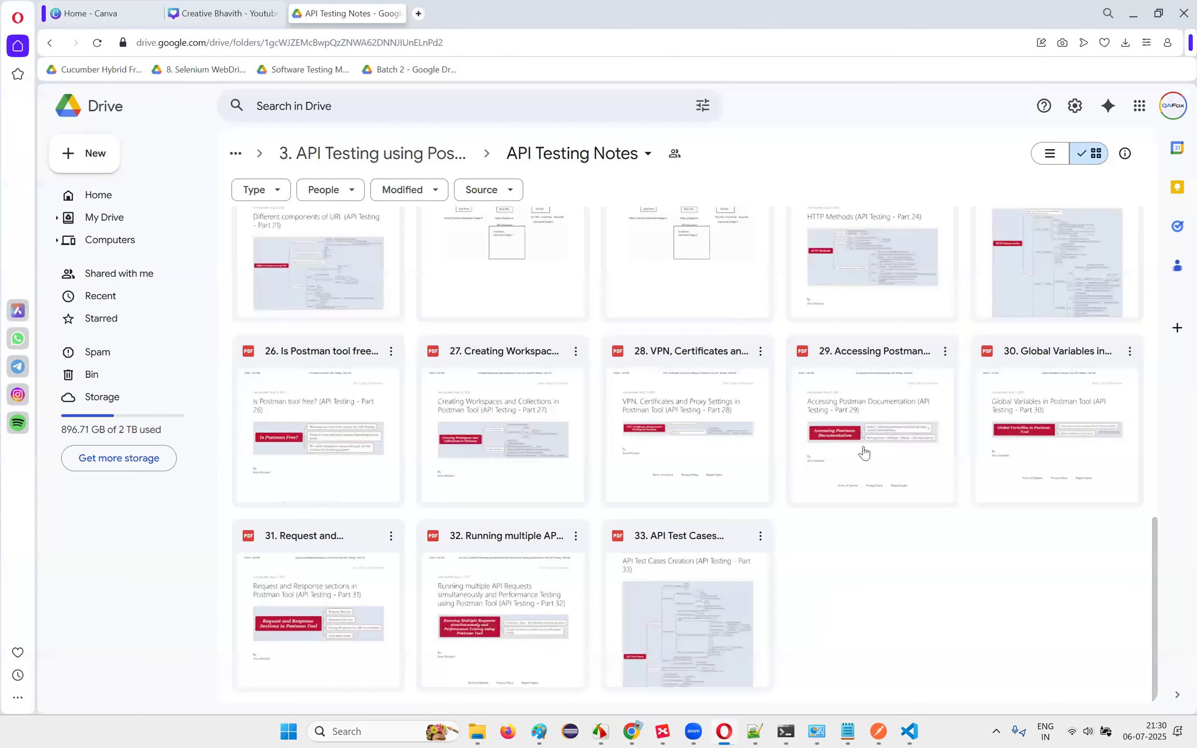
Step: Upload Additional Topics.png from Downloads\Files into the API Testing Notes Drive folder
right_click(862, 409)
click(870, 396)
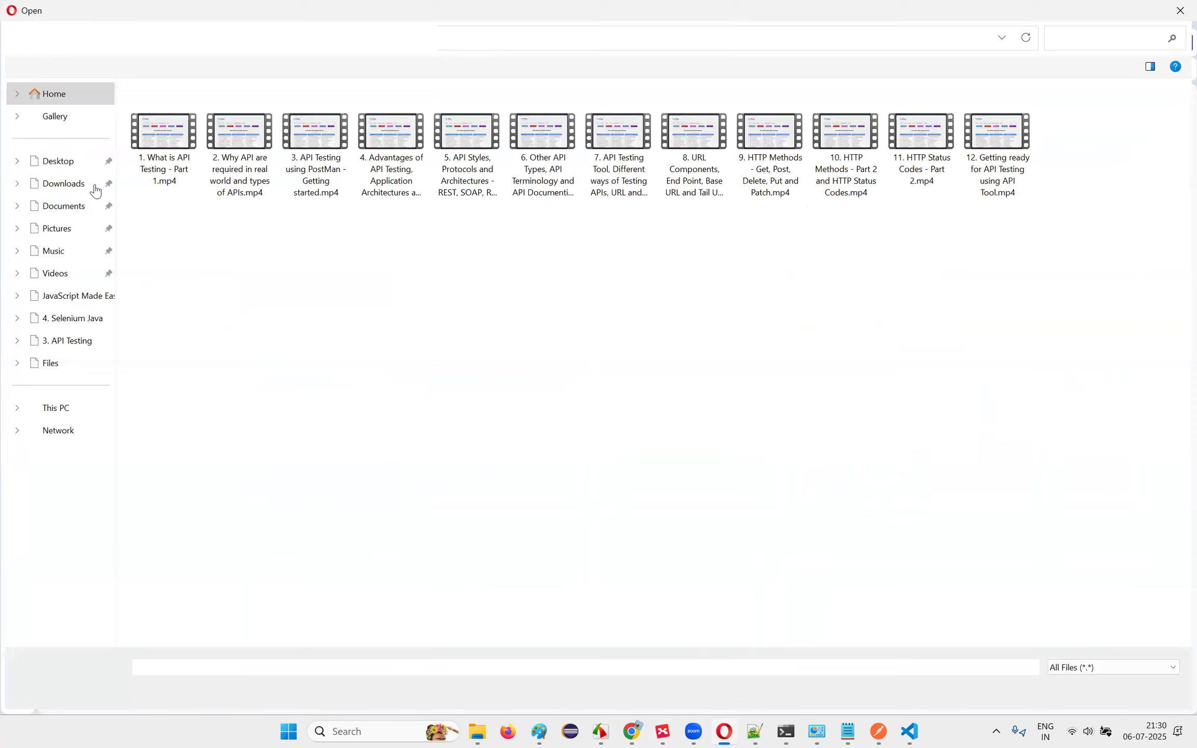
click(67, 190)
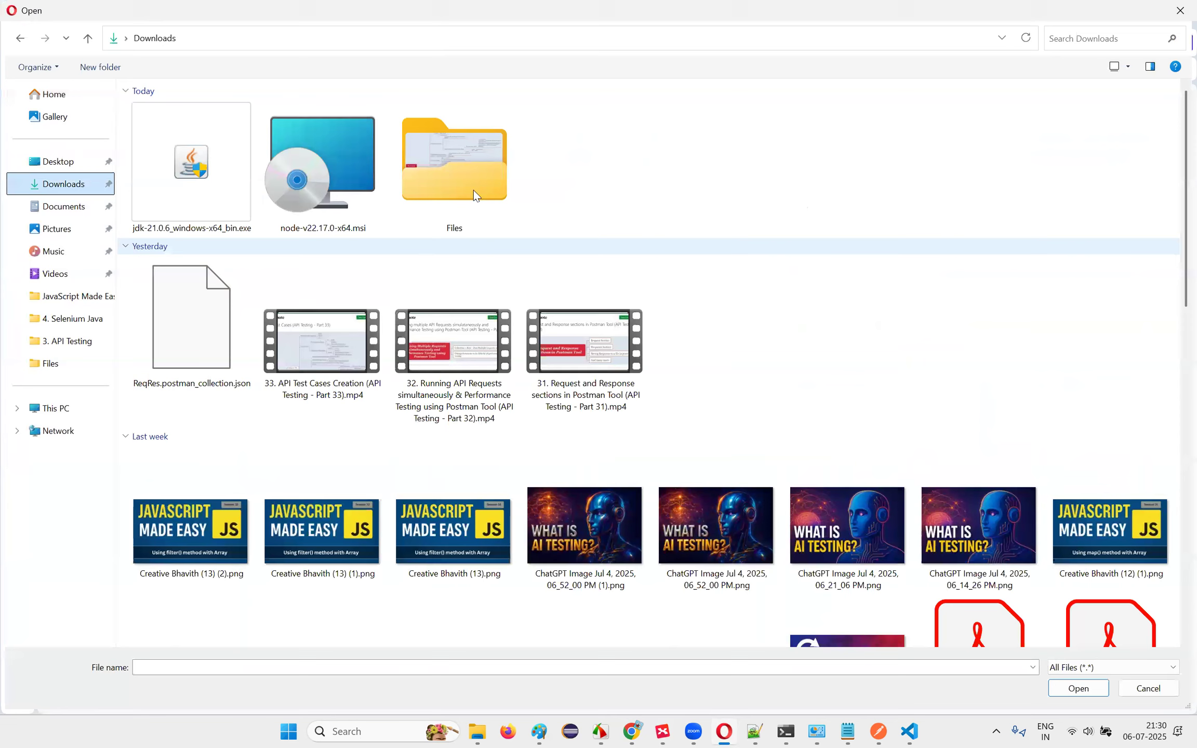
double_click(447, 167)
double_click(186, 130)
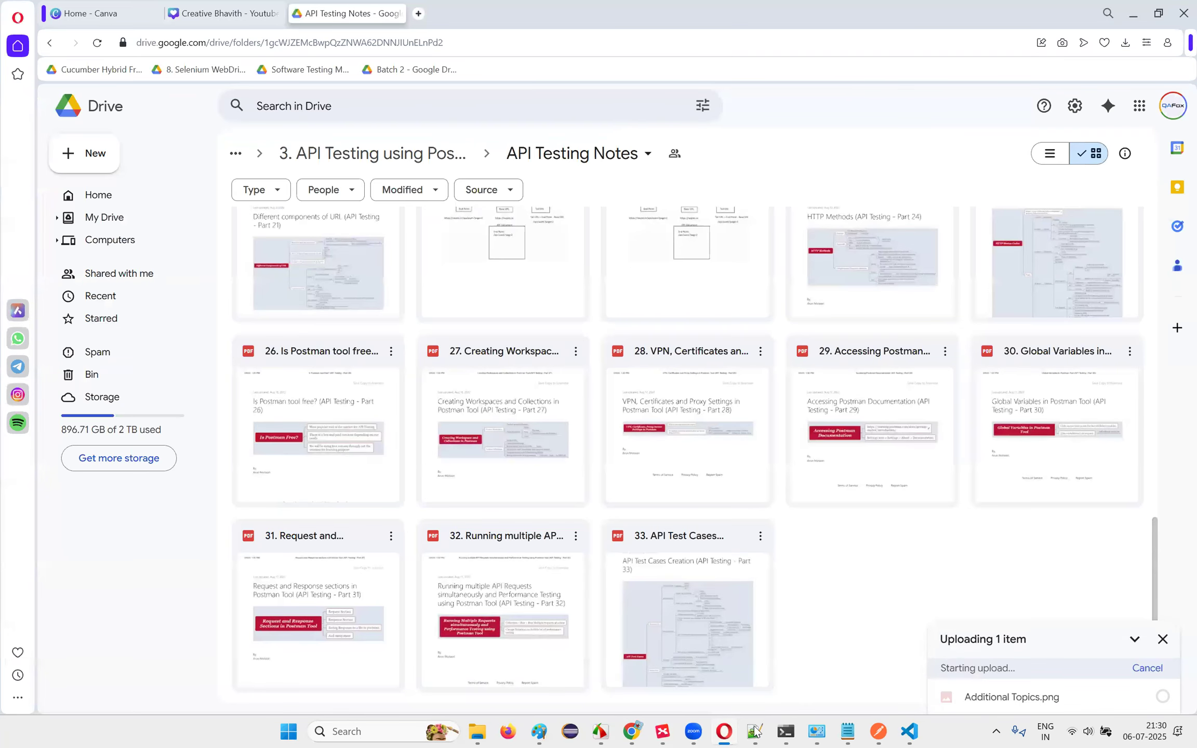
click(632, 731)
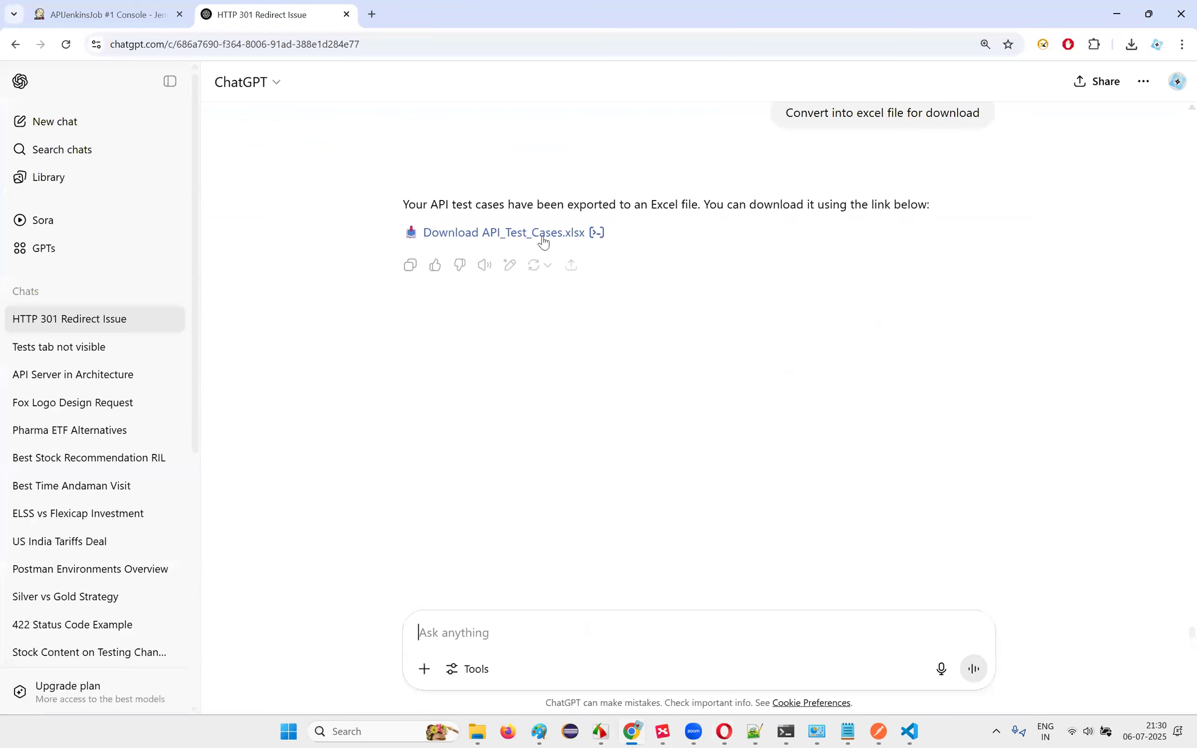
Step: Download API_Test_Cases.xlsx from the chat and show it in its Downloads folder
click(543, 240)
click(170, 82)
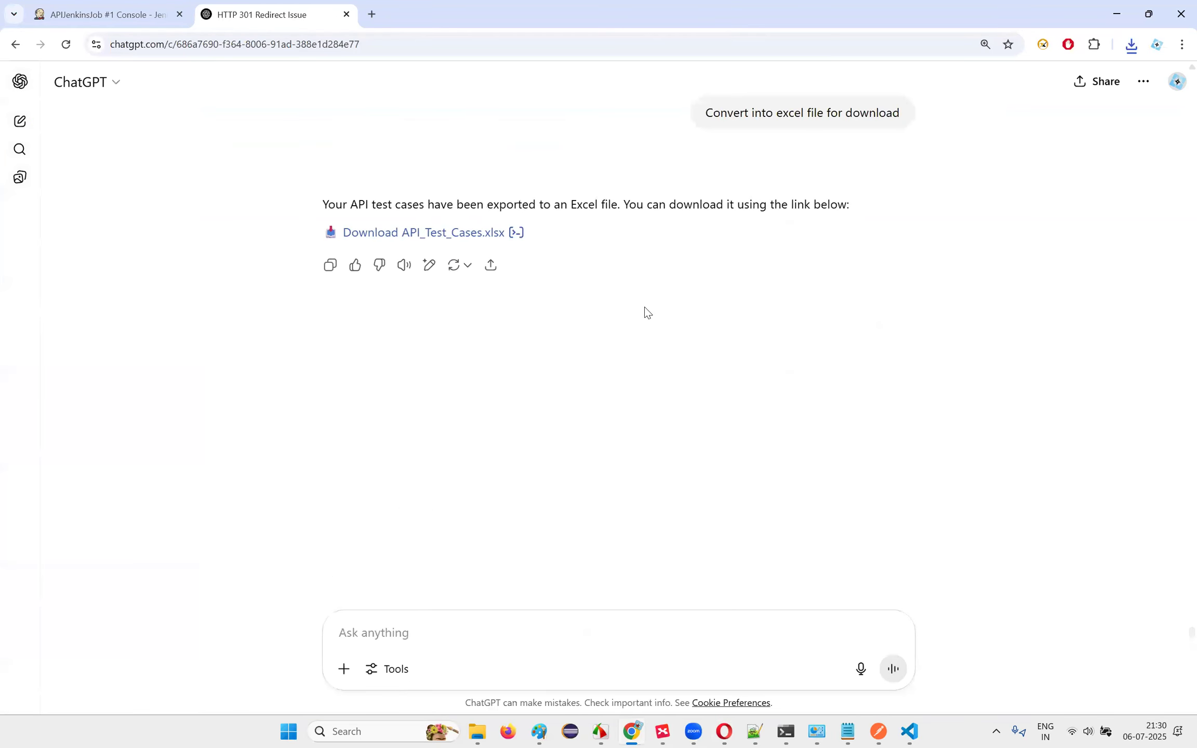
click(1130, 44)
click(1092, 108)
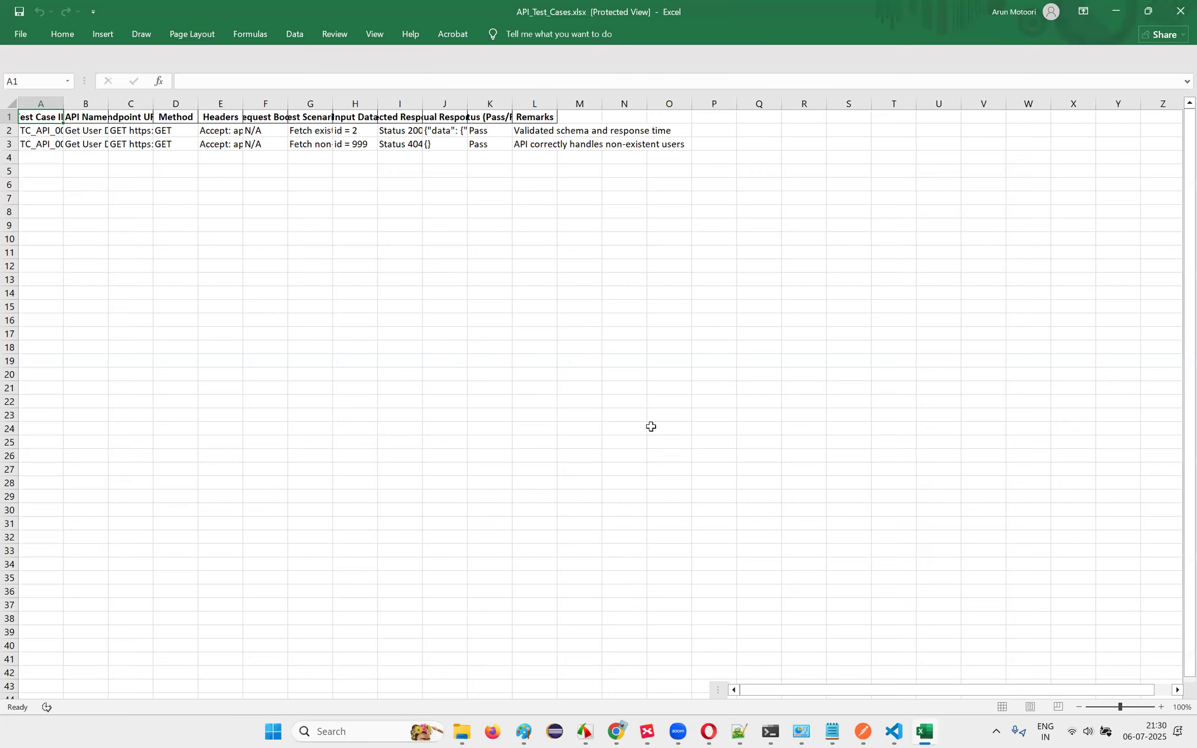
Step: AutoFit columns A–K so headers like Endpoint URL and Status (Pass/Fail) show fully
double_click(63, 107)
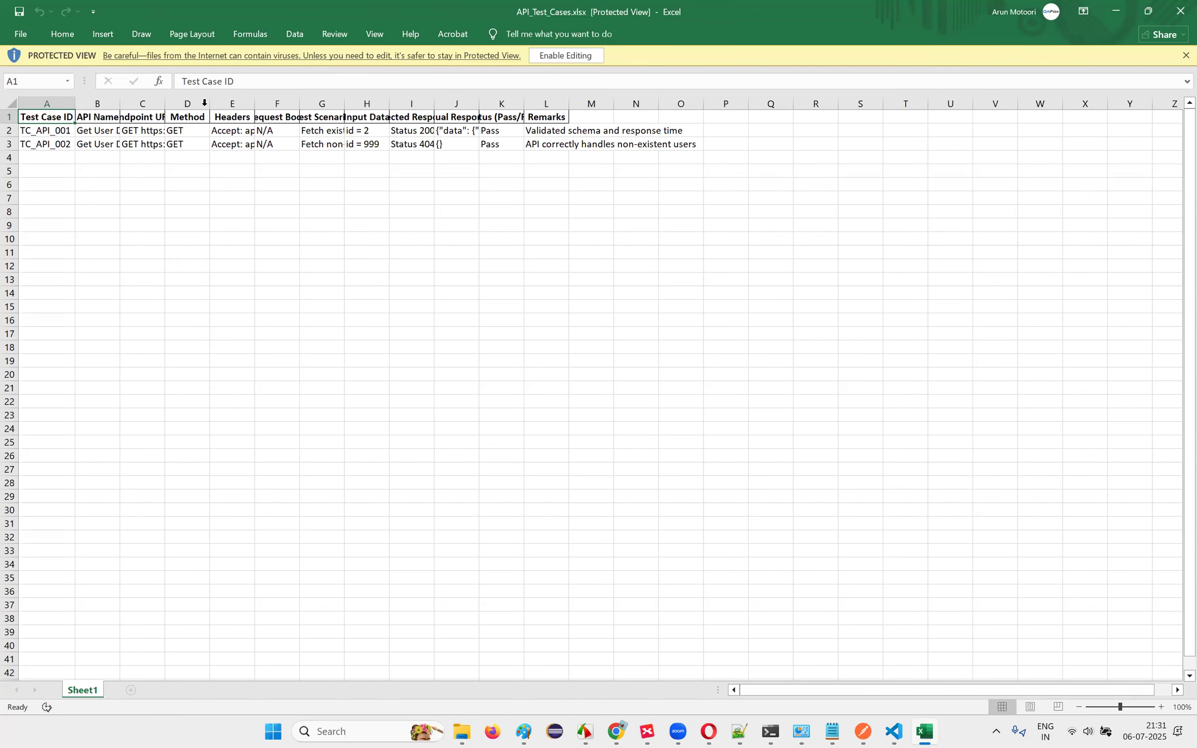
double_click(120, 103)
double_click(193, 103)
drag(310, 104, 308, 104)
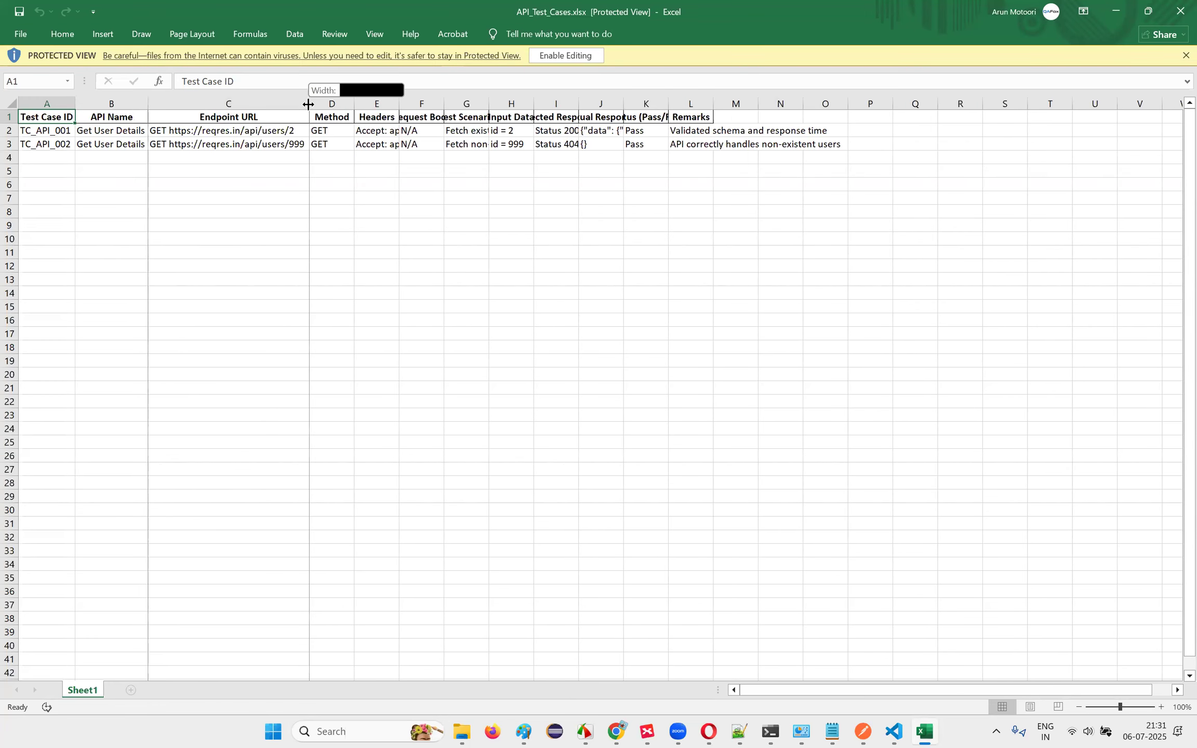
double_click(355, 104)
click(381, 104)
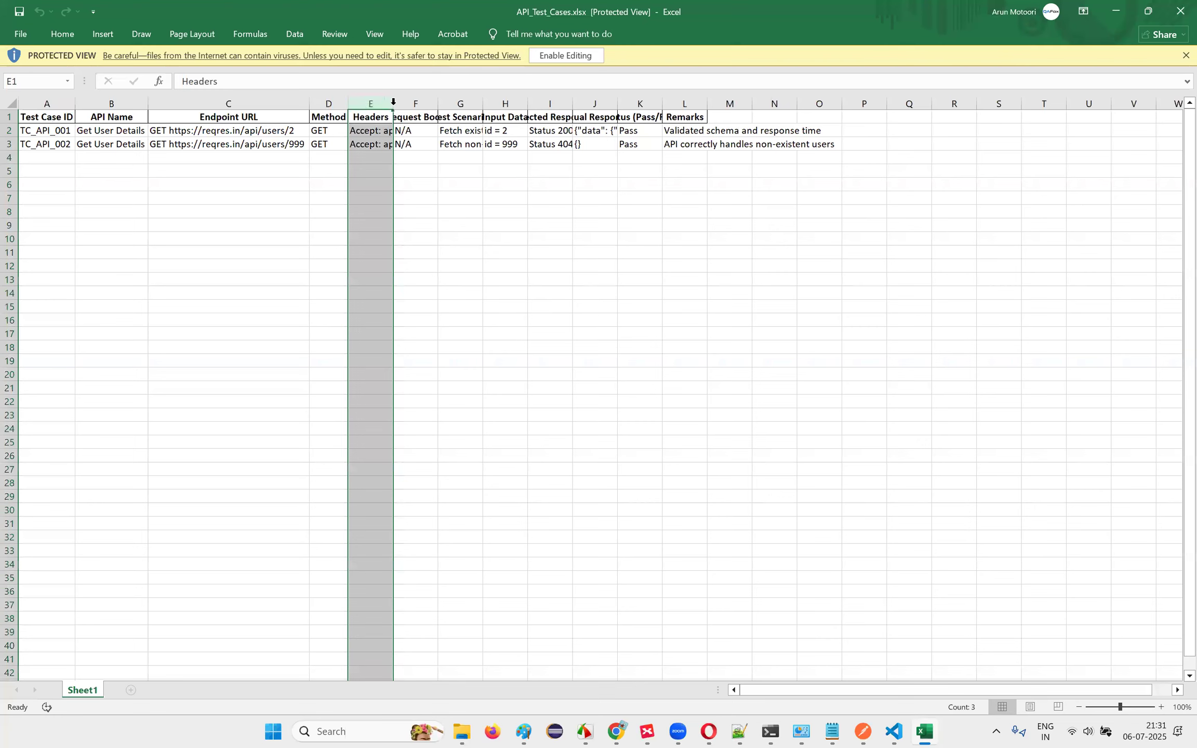
double_click(570, 104)
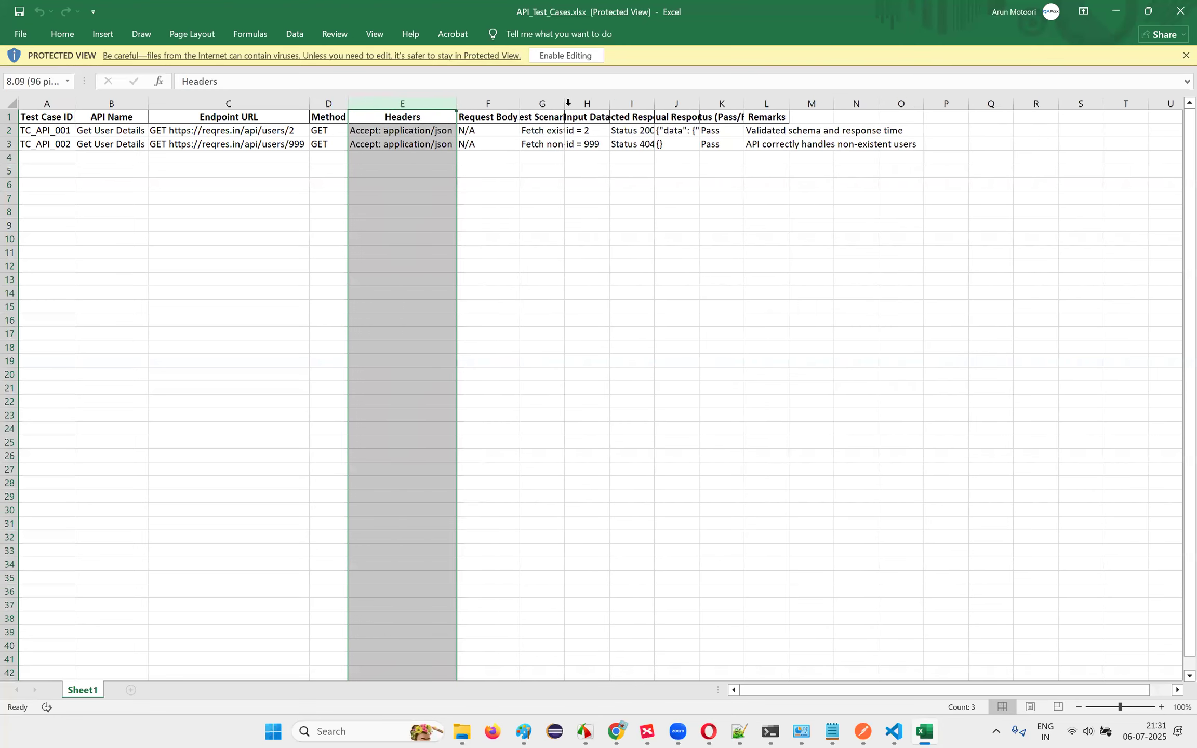
double_click(678, 107)
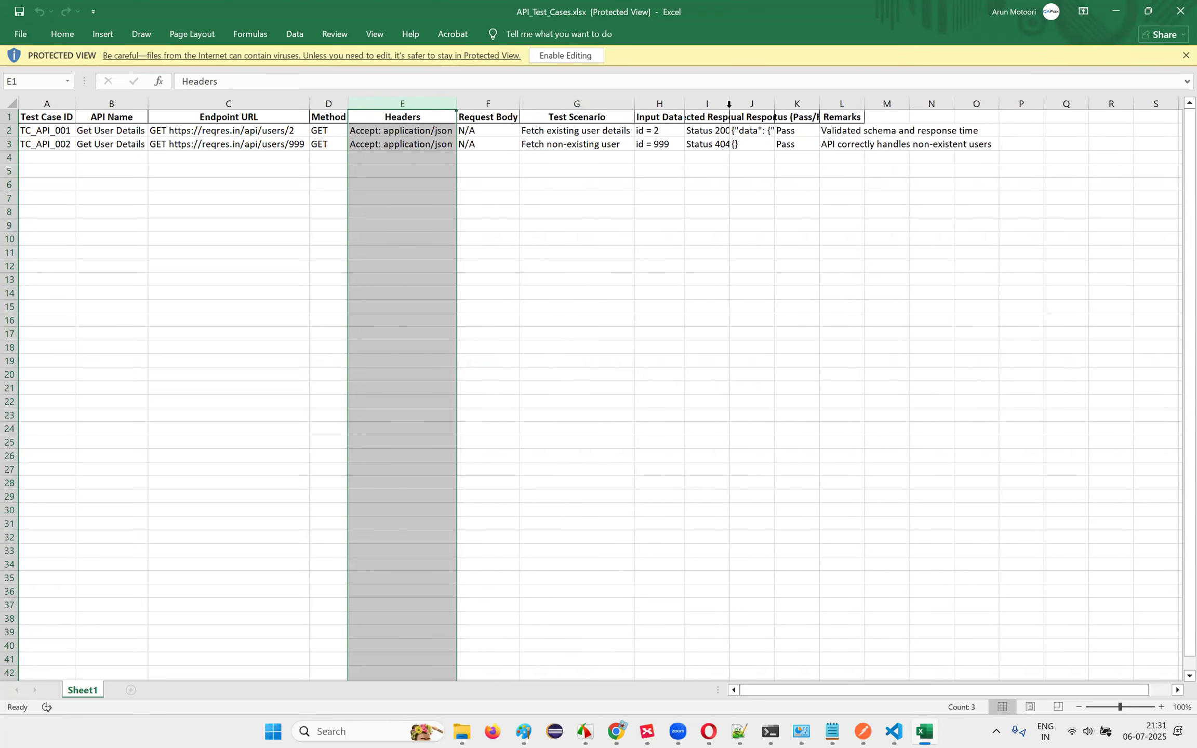
double_click(730, 108)
double_click(924, 108)
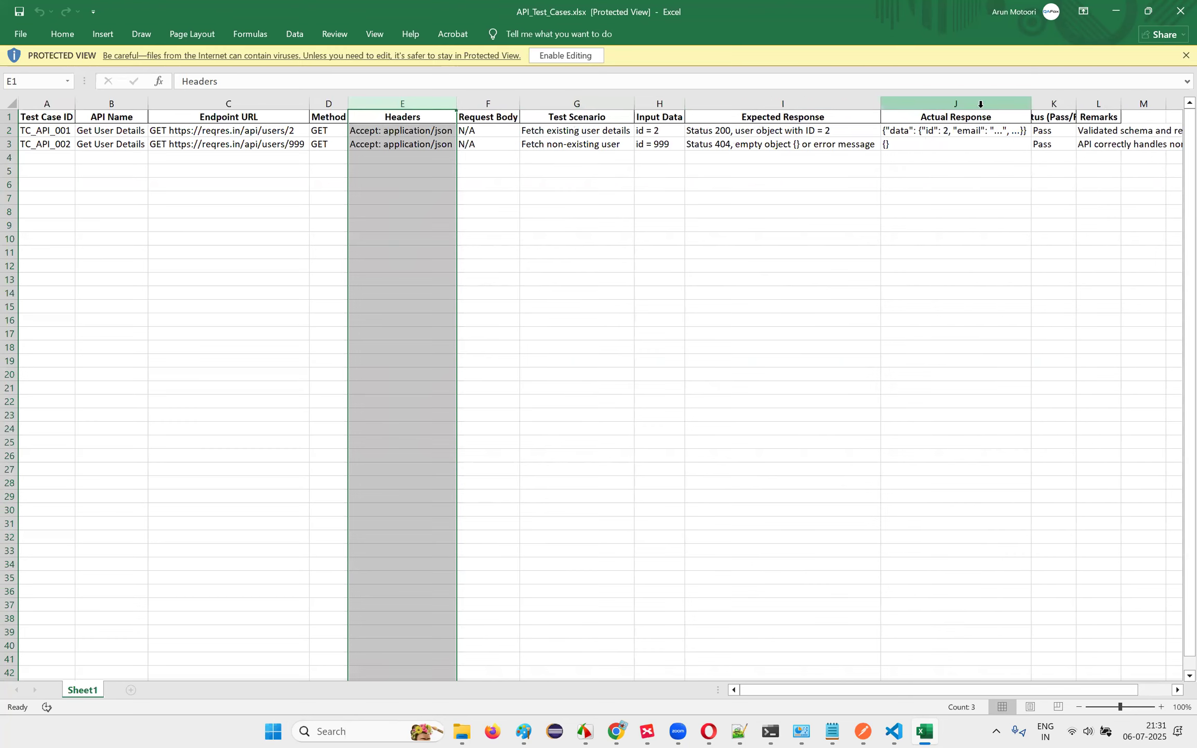
double_click(1075, 104)
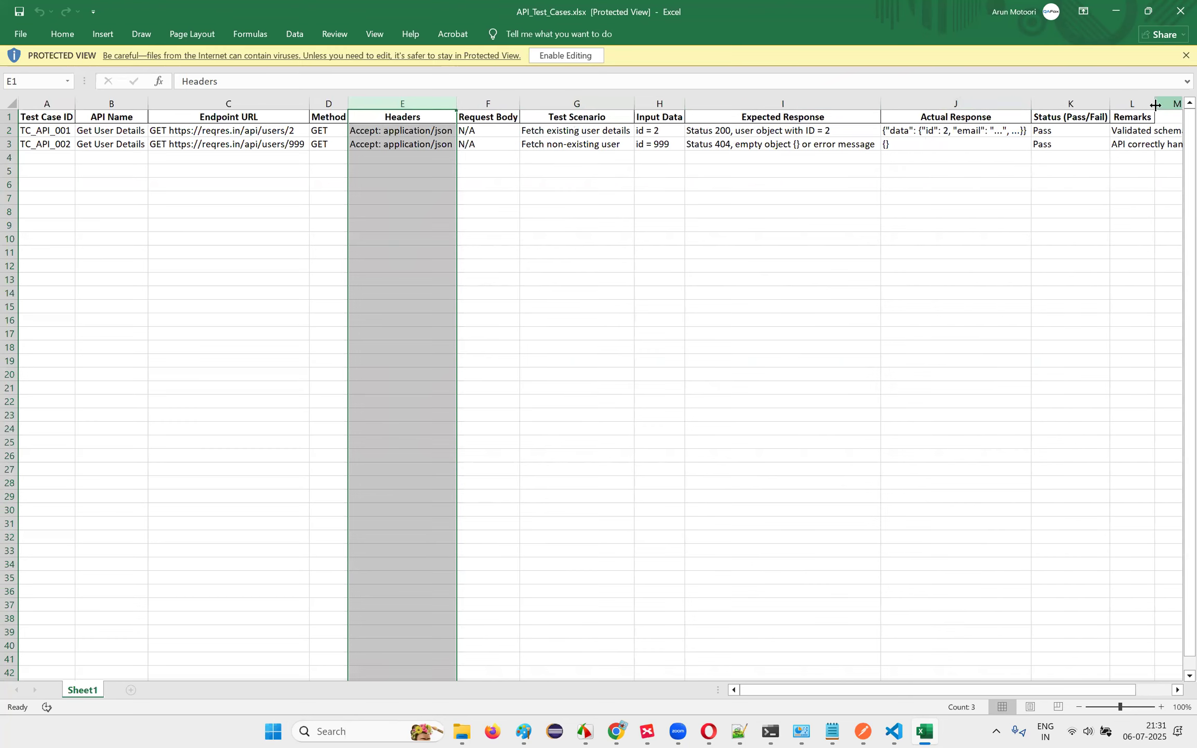
click(312, 347)
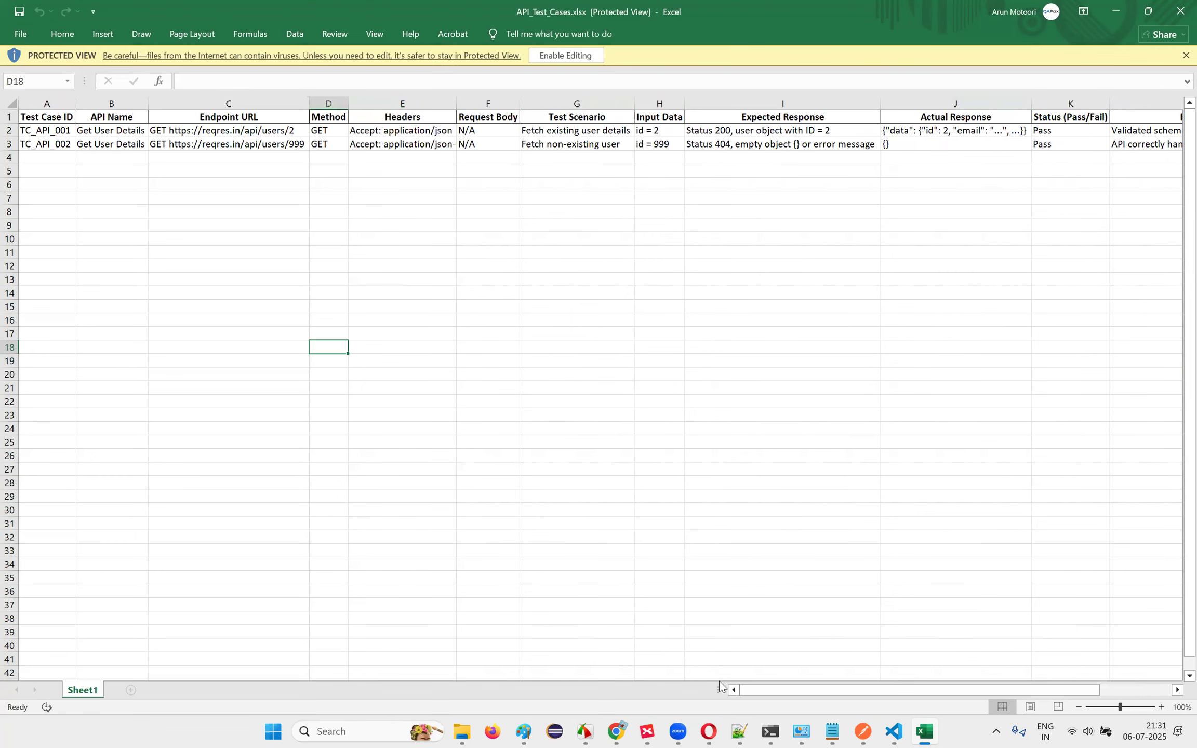
Step: Close the Jenkins console tab and load qafox.com in a browser window
click(616, 731)
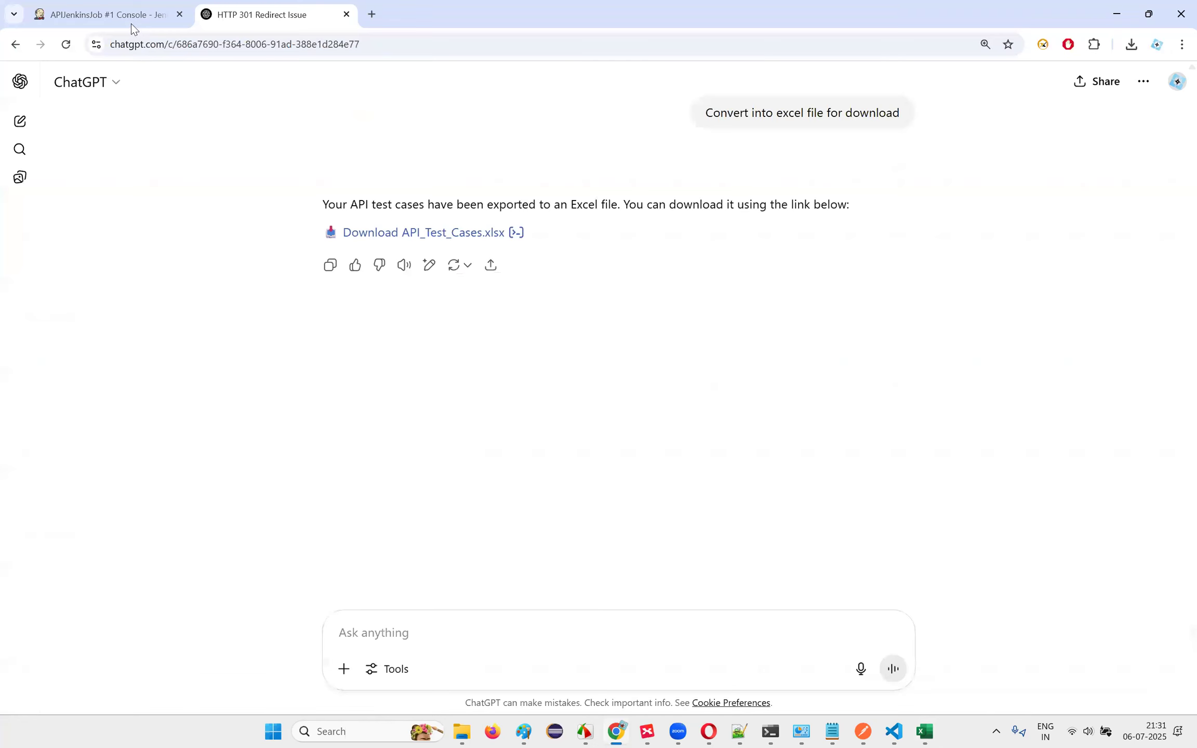
click(180, 15)
click(616, 732)
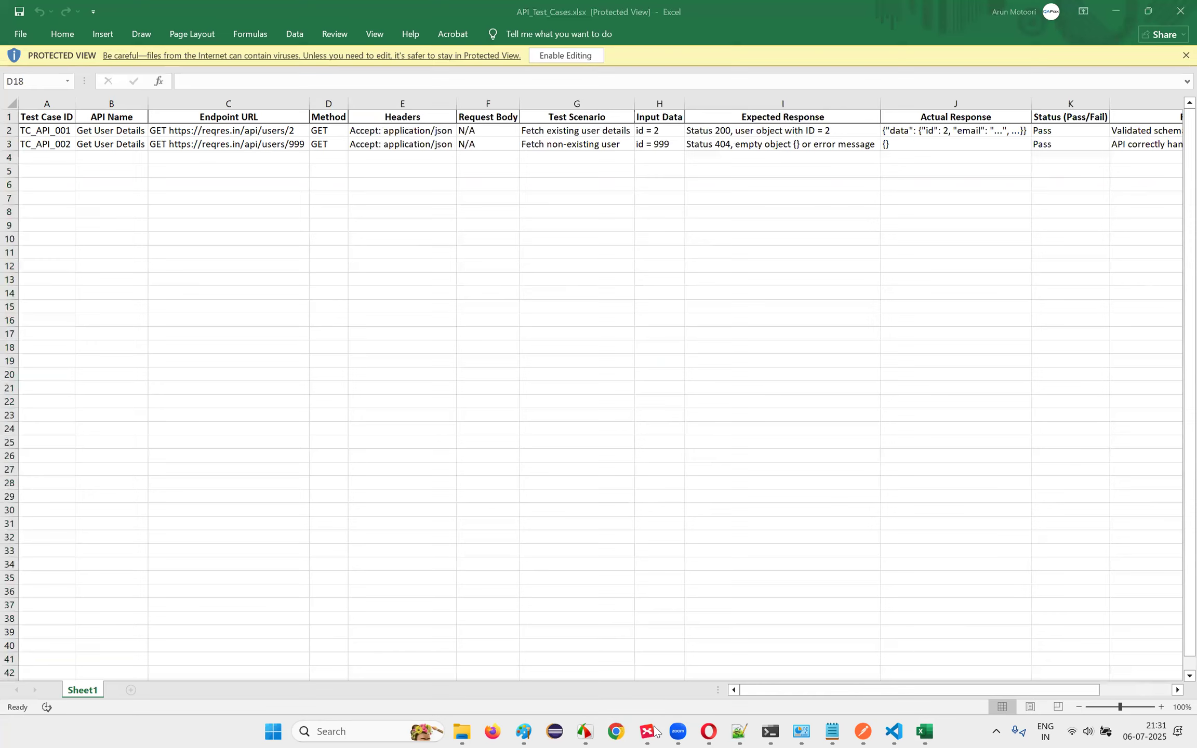
click(616, 732)
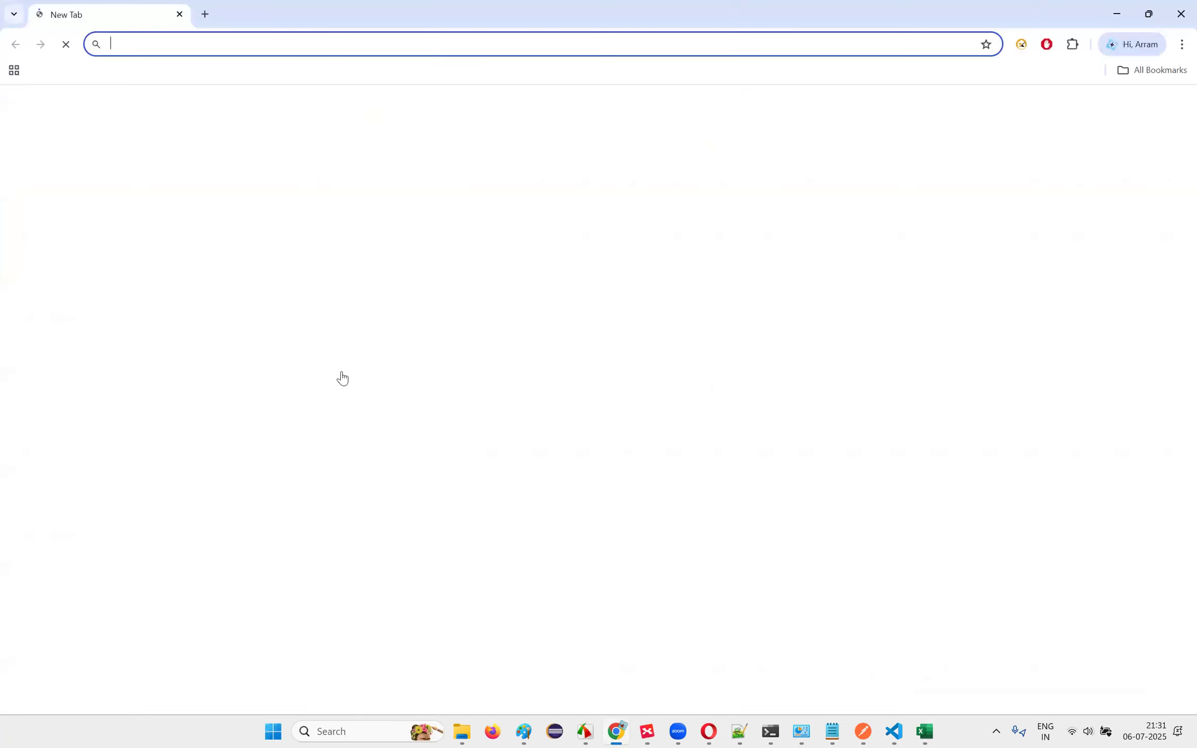
text(qafox.com)
key(Return)
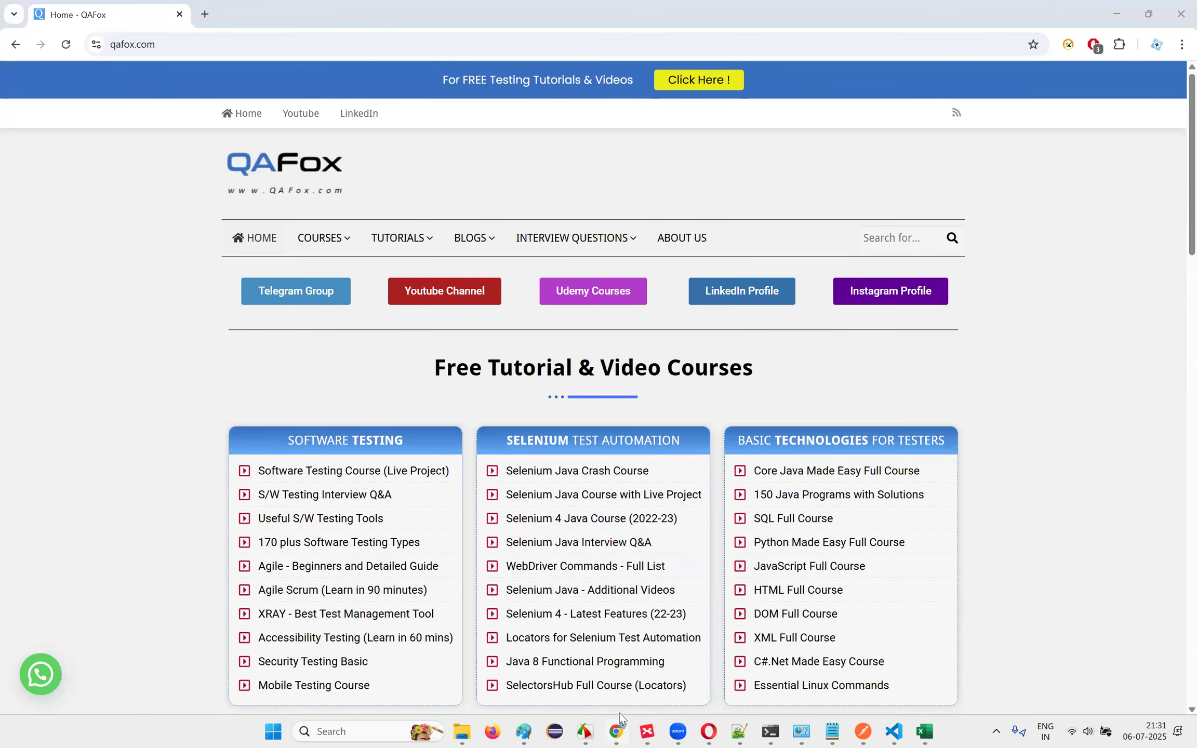
click(616, 732)
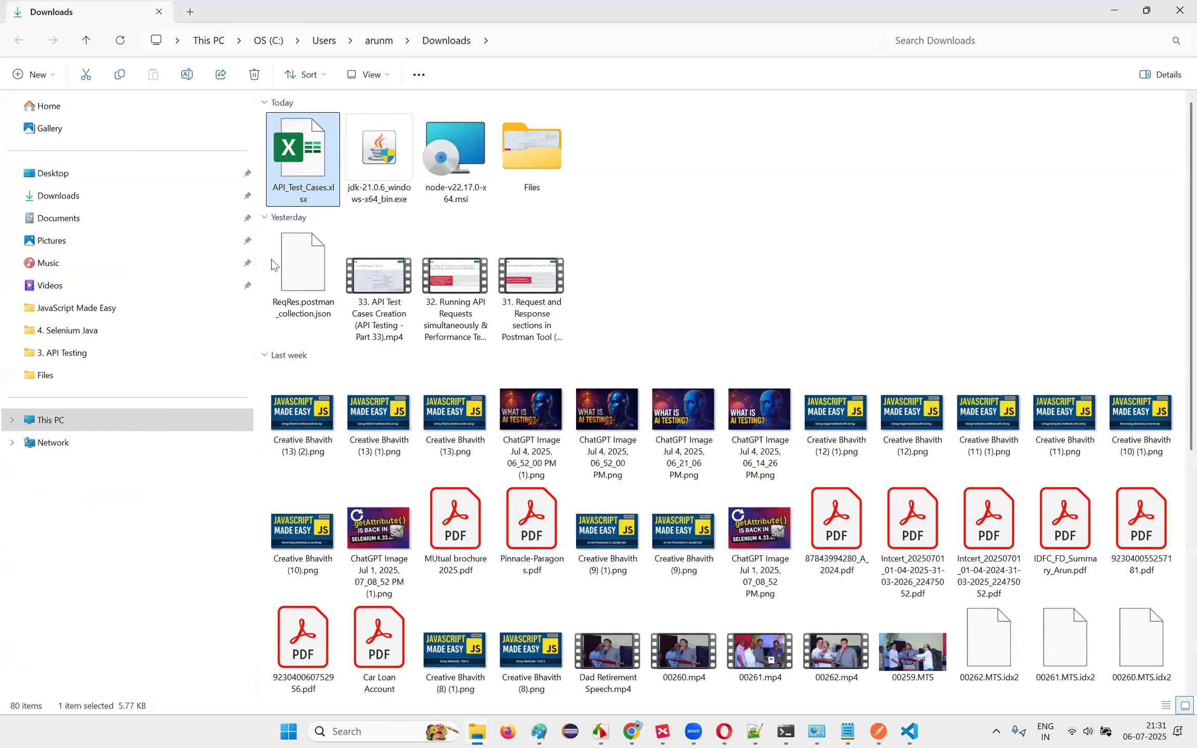
click(626, 732)
Step: In a new tab at chatgpt.com, create and copy a public link for HTTP 301 Redirect Issue
key(ctrl+t)
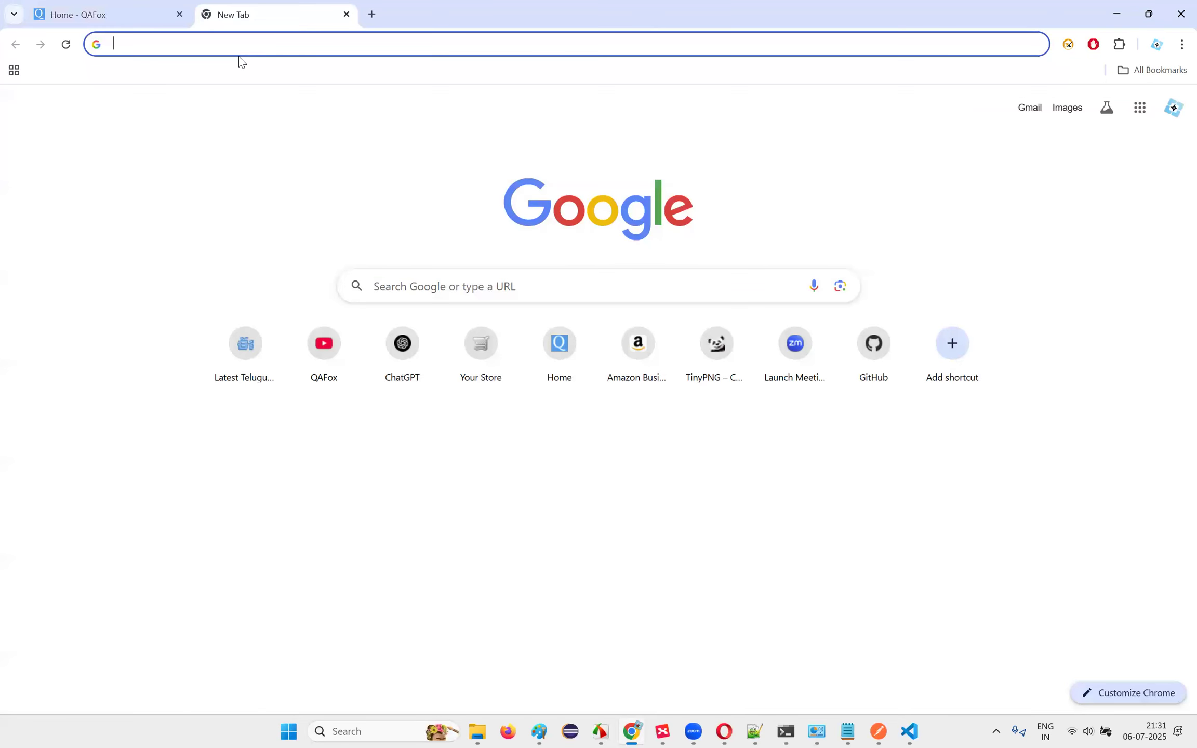
text(chatgpt.com/?model=auto)
key(Return)
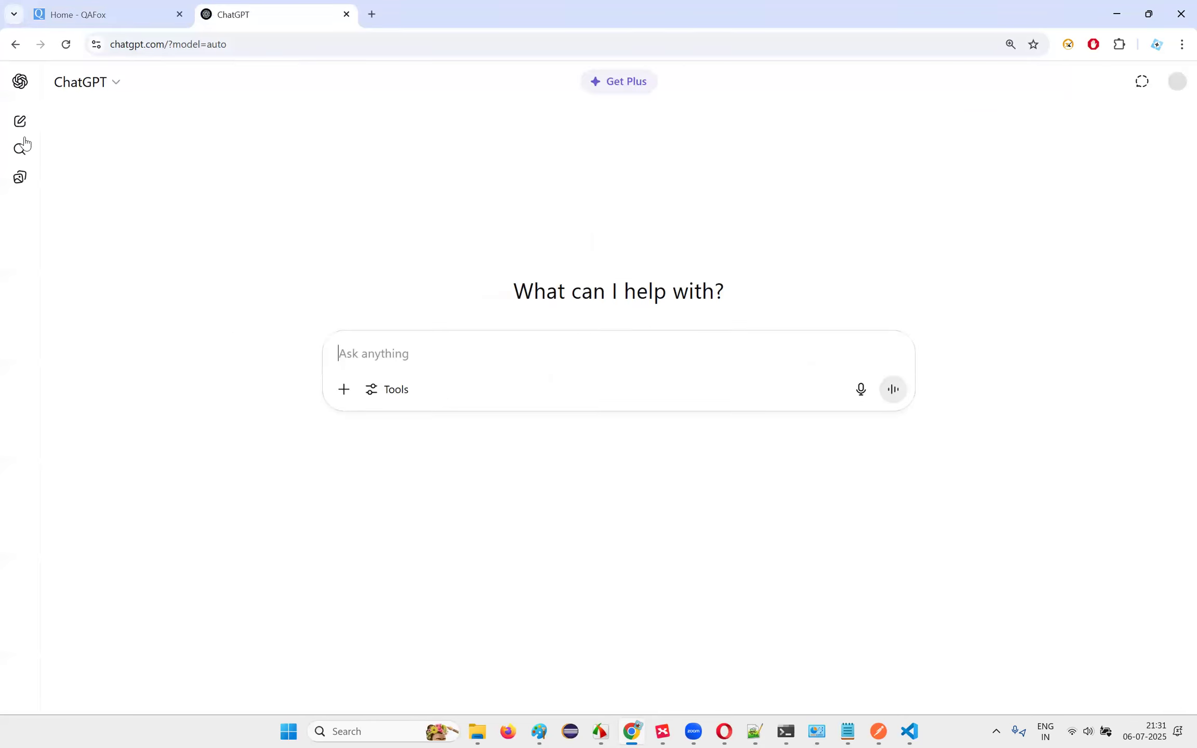
click(18, 83)
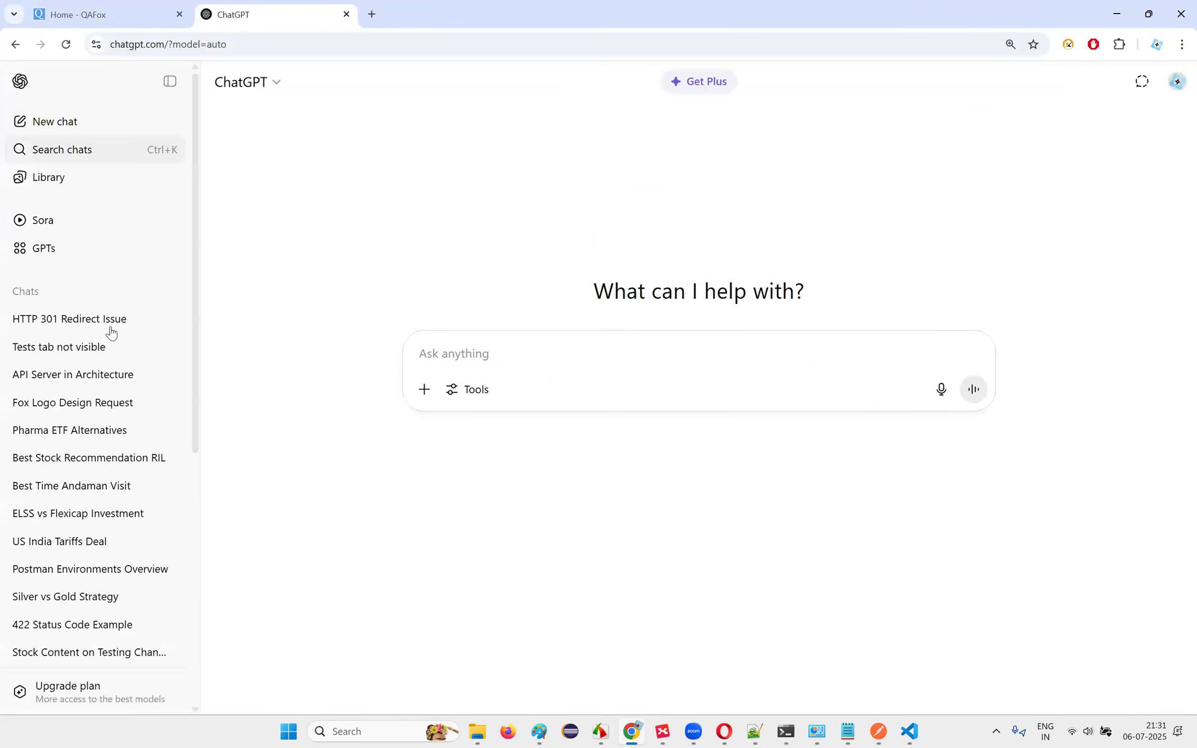
click(106, 318)
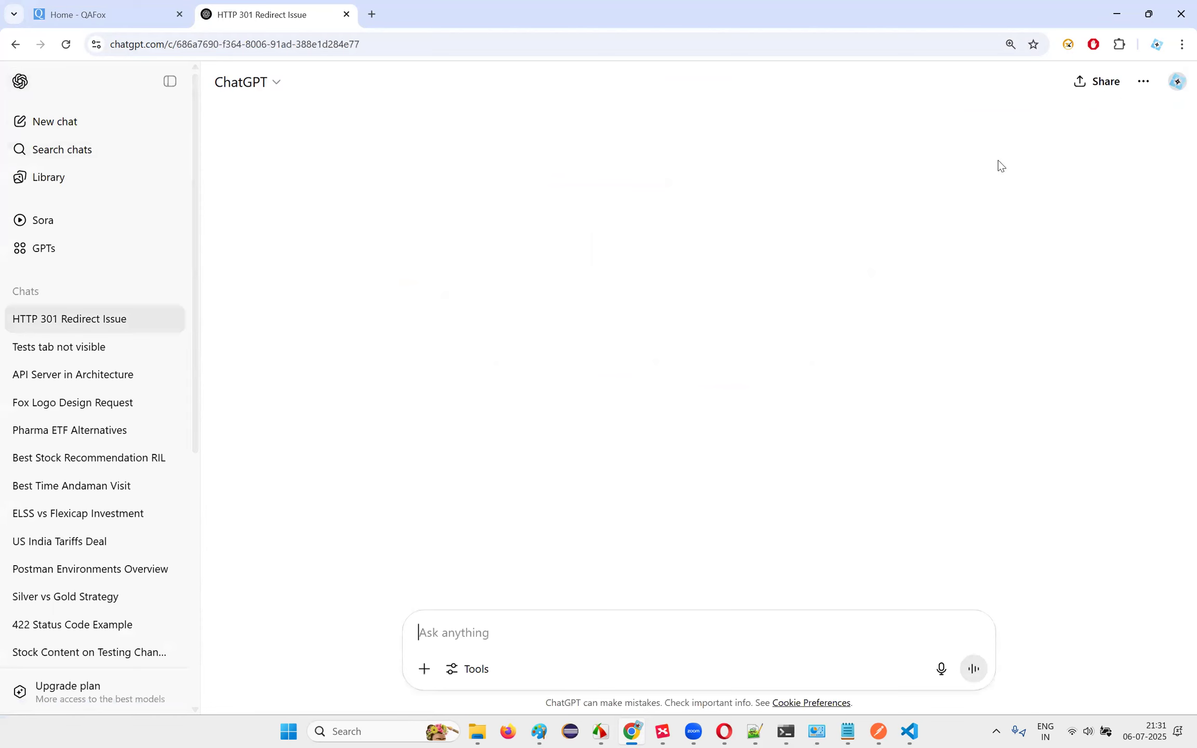
click(1104, 86)
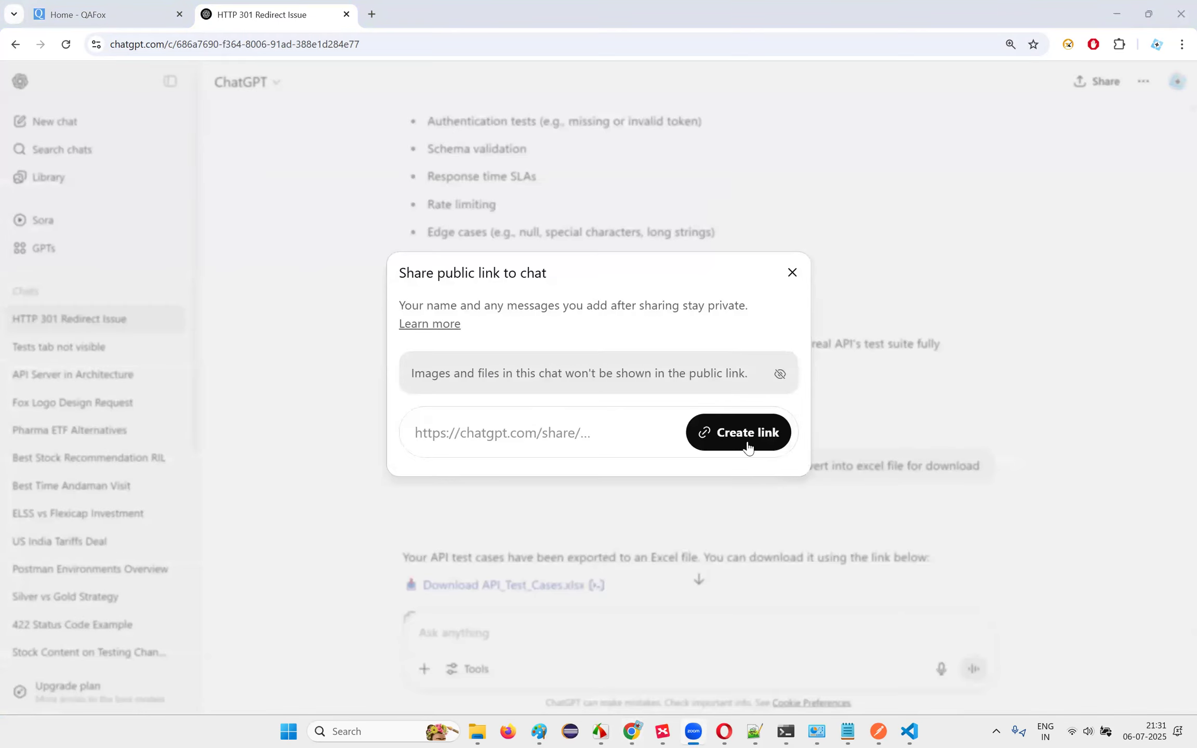
click(746, 442)
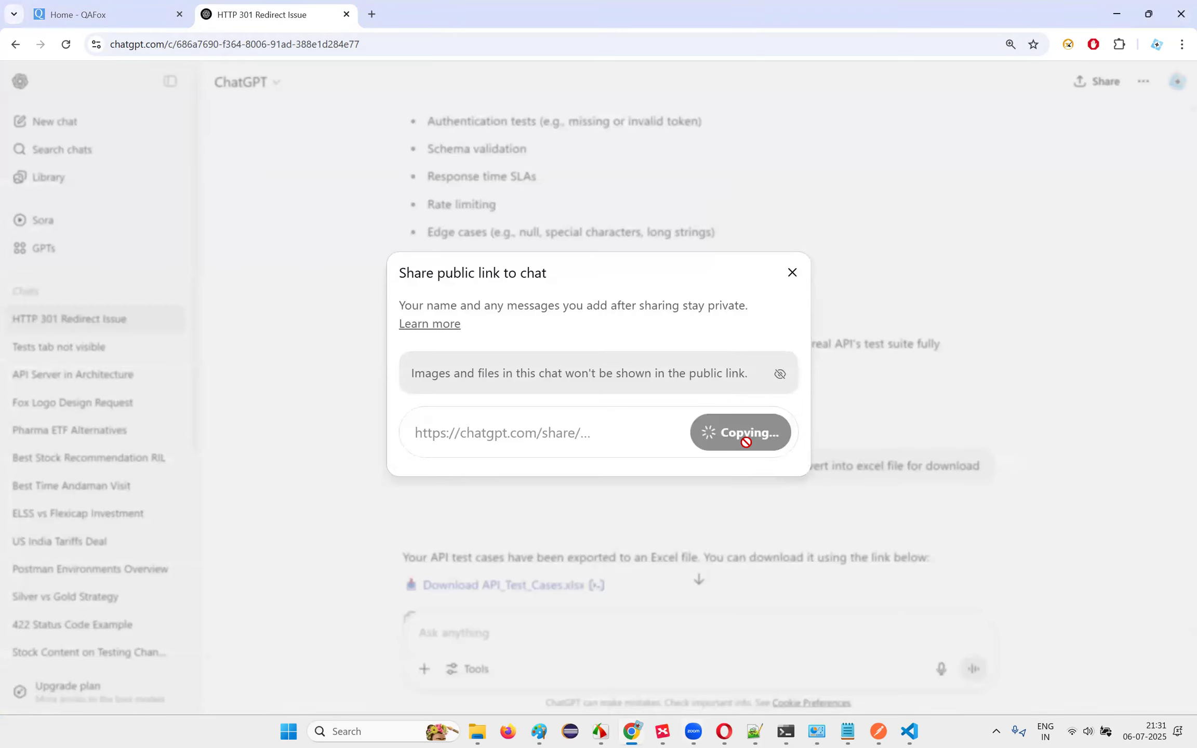
click(751, 404)
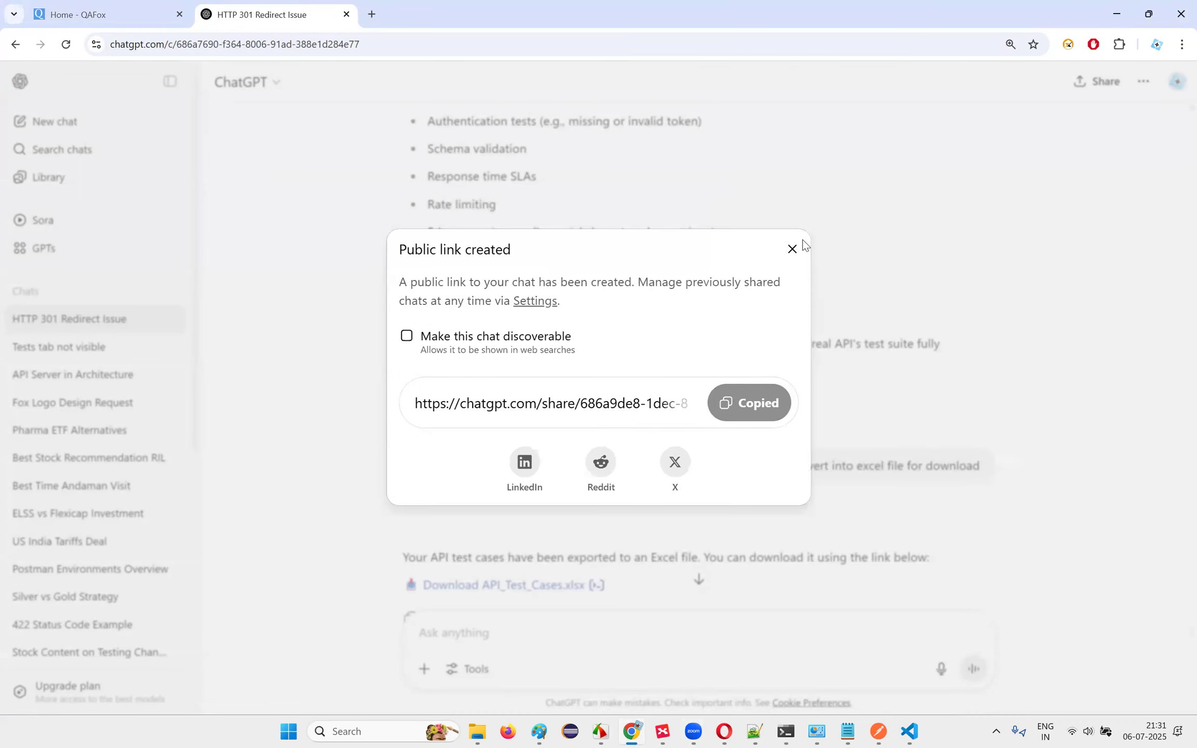
key(Escape)
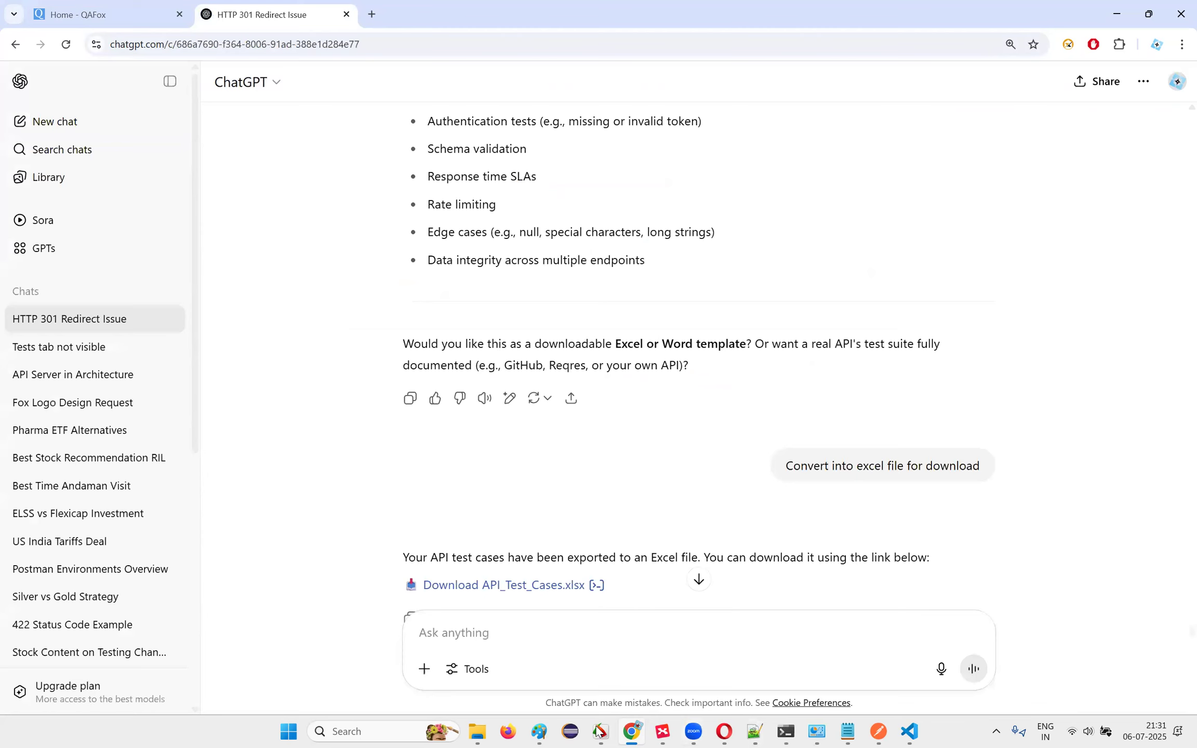
click(723, 732)
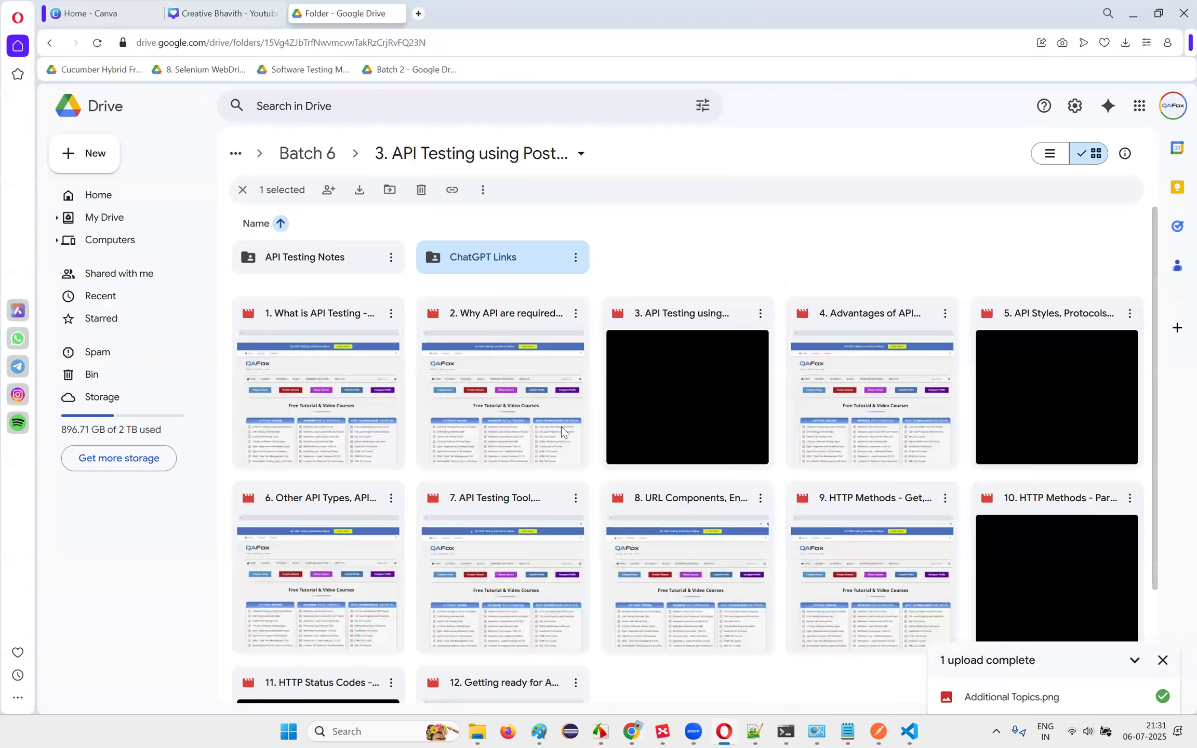
Step: Create a blank Google Doc inside the shared ChatGPT Links folder
key(Return)
right_click(563, 457)
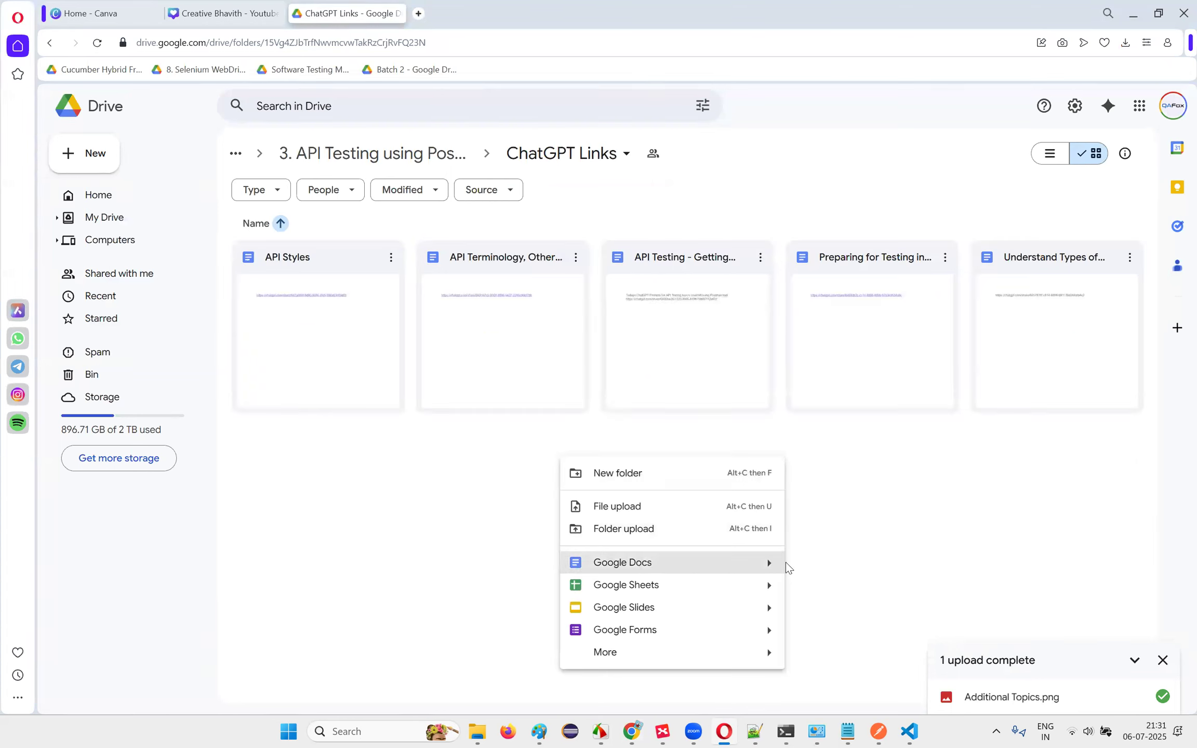
mouse_move(770, 563)
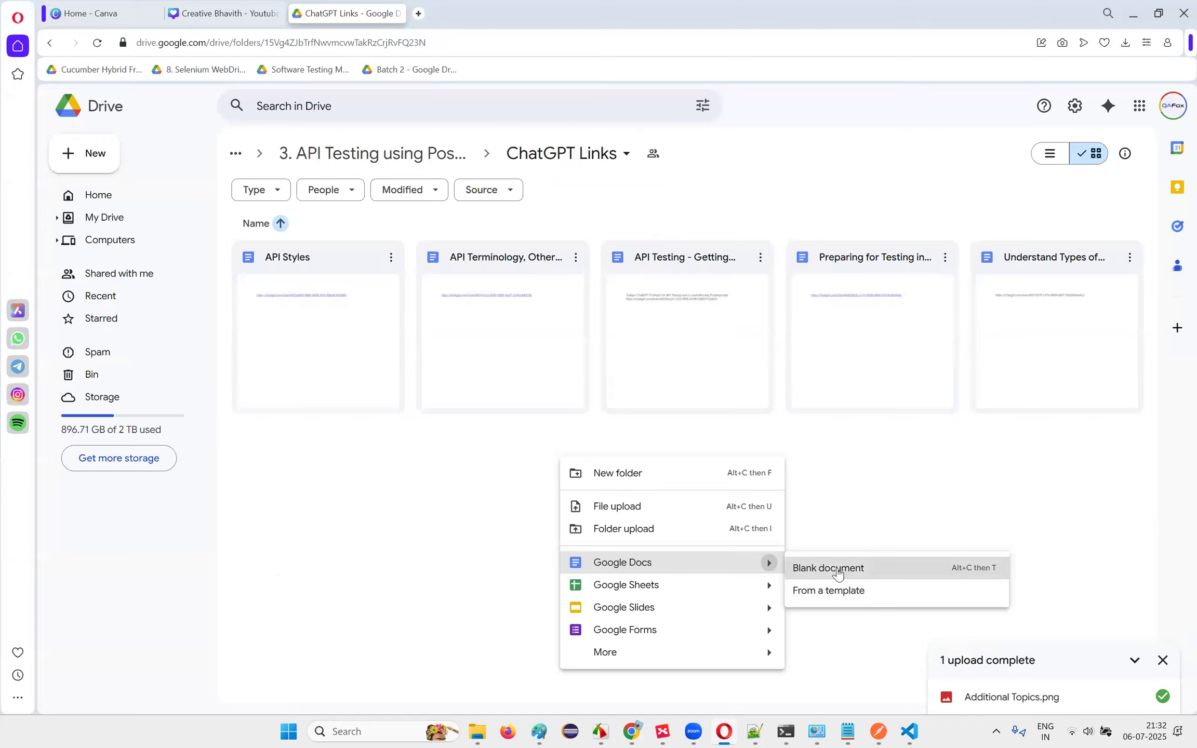
click(837, 572)
click(713, 439)
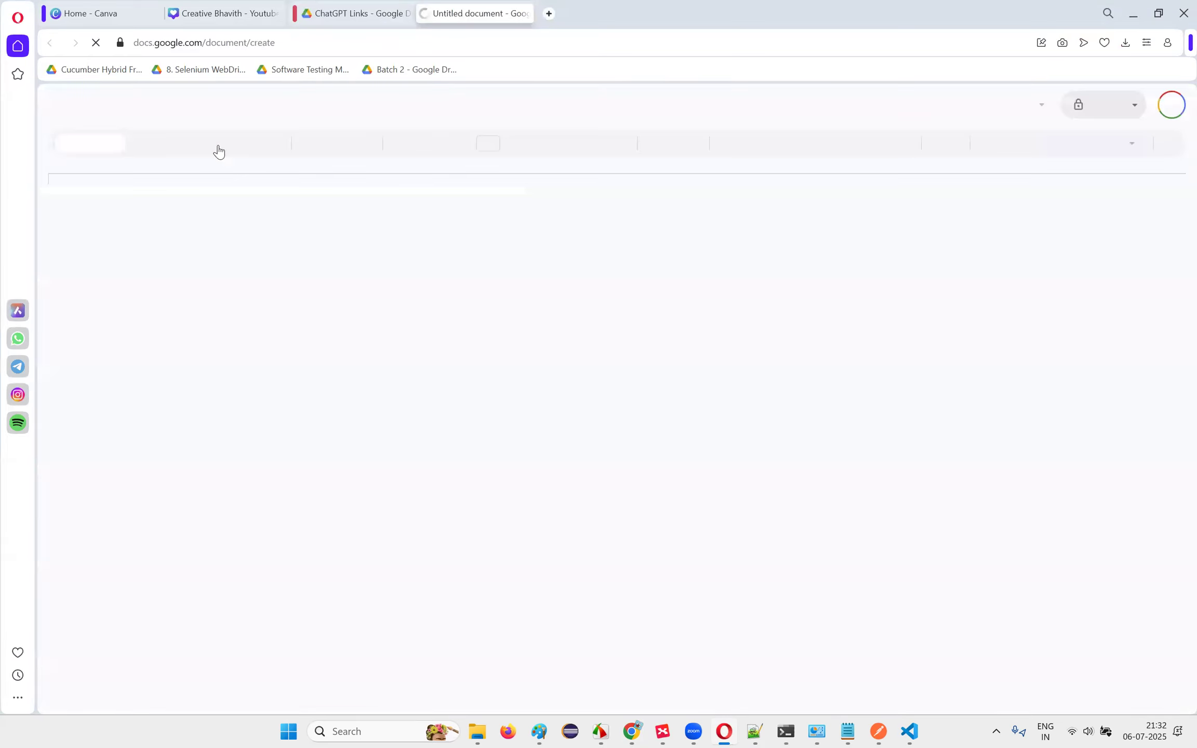
Step: Title the doc 'Additional Topics', paste the chat share link into it, and close it
click(125, 100)
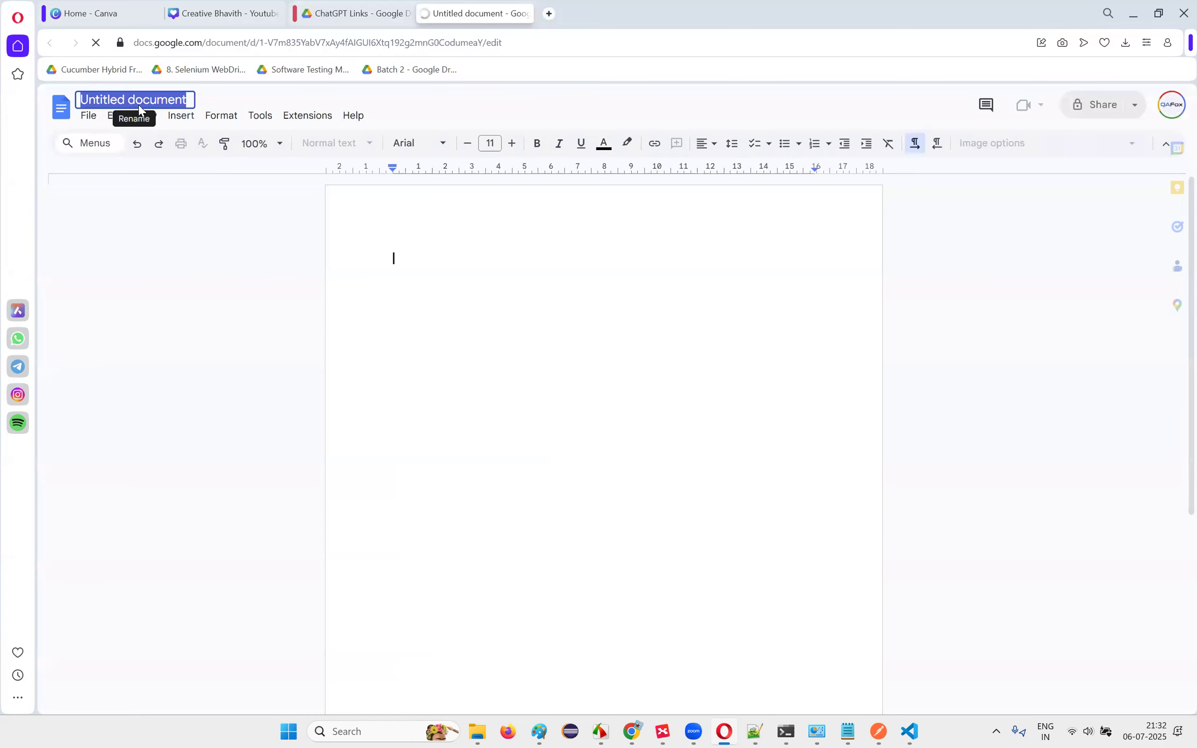
text(Add)
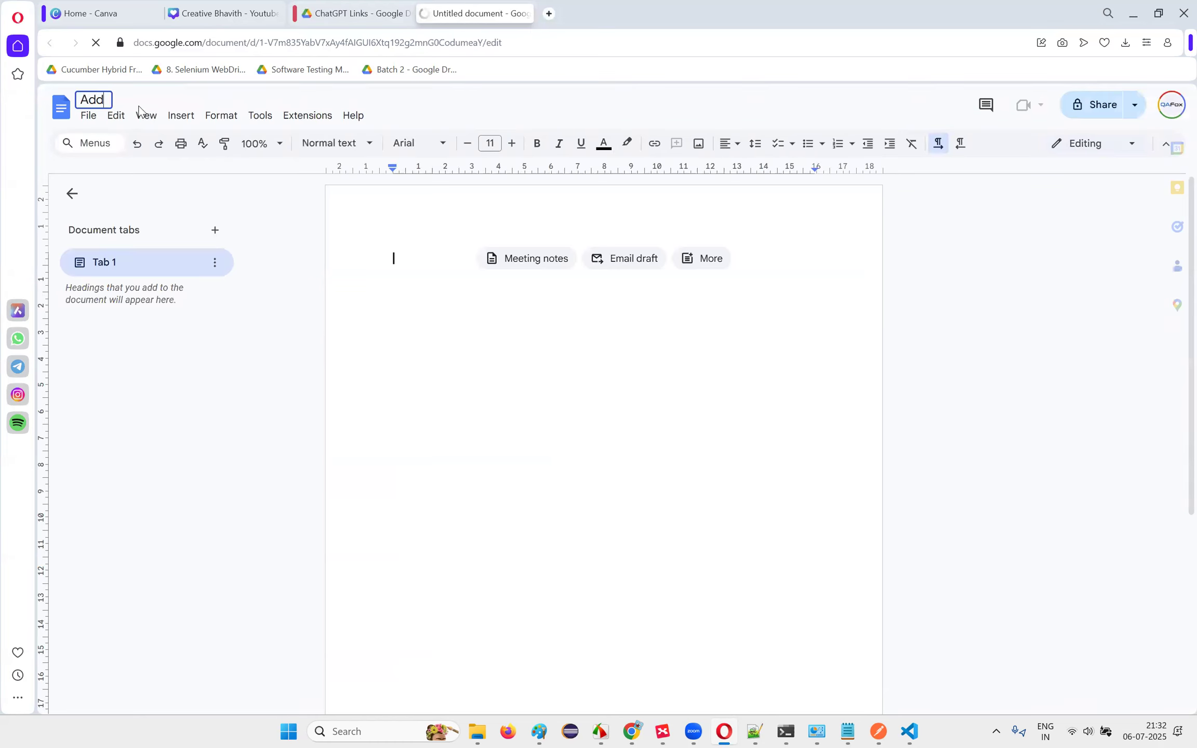
text(itional )
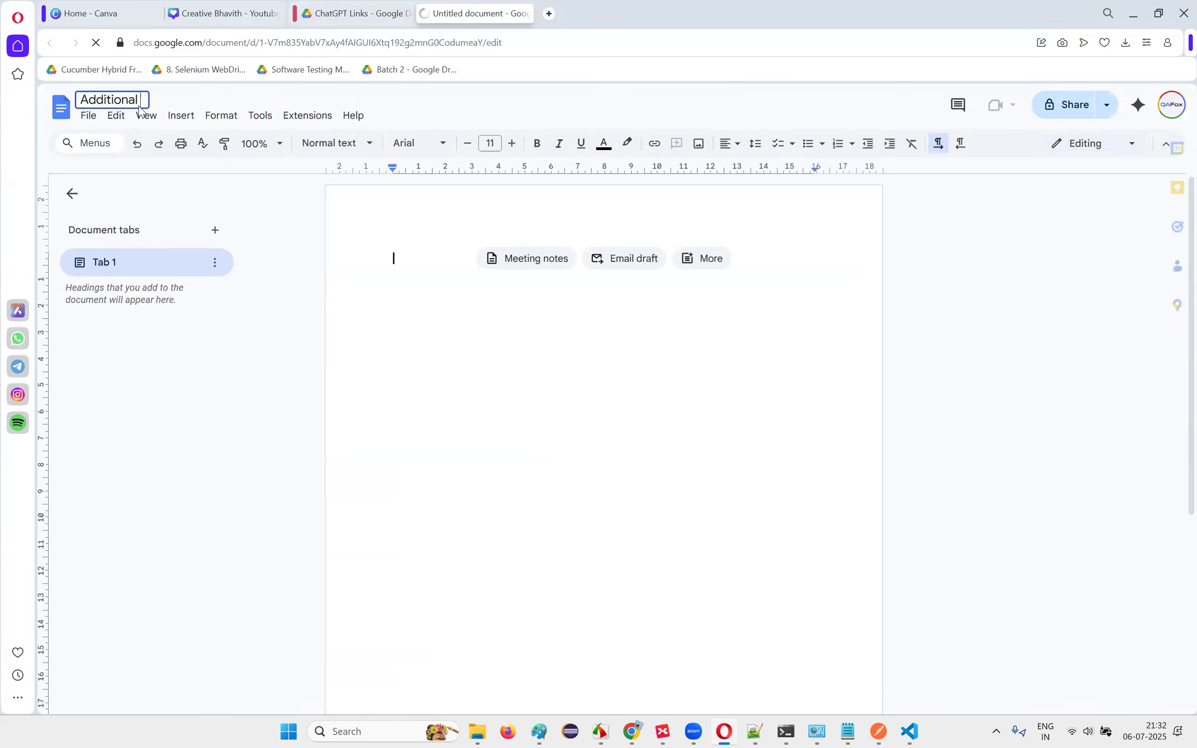
text(Topics)
click(431, 326)
key(ctrl+v)
key(Return)
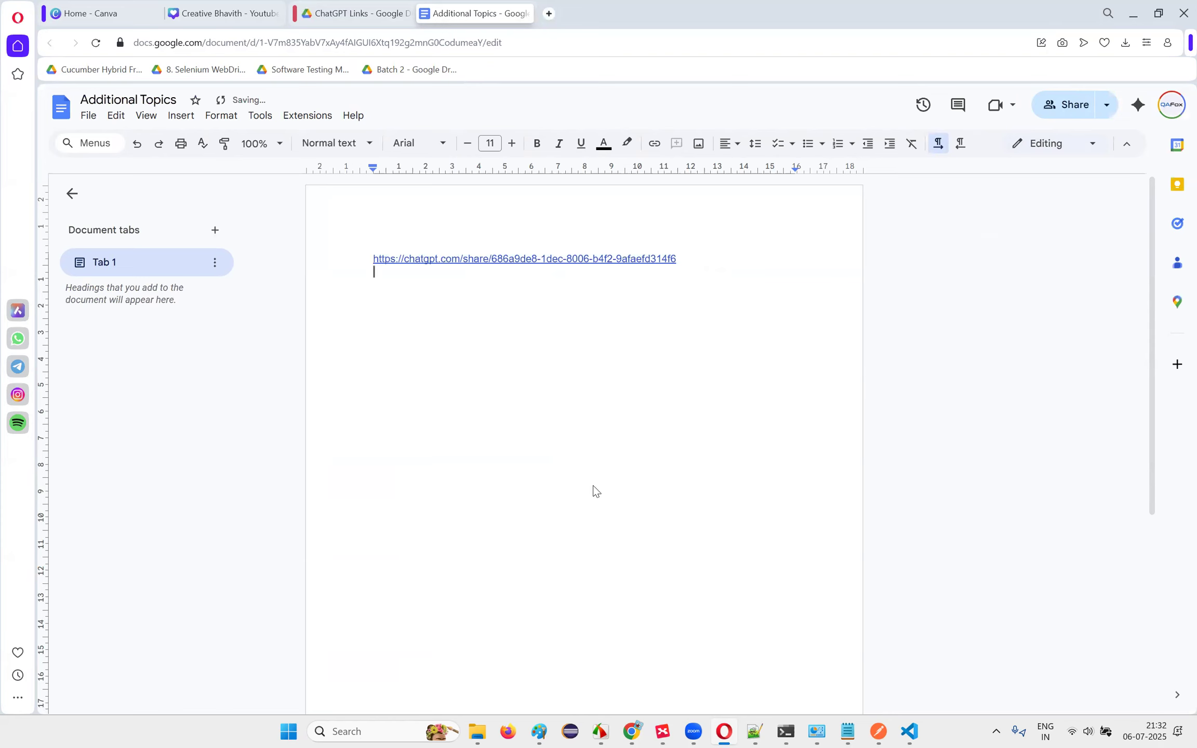
key(ctrl+w)
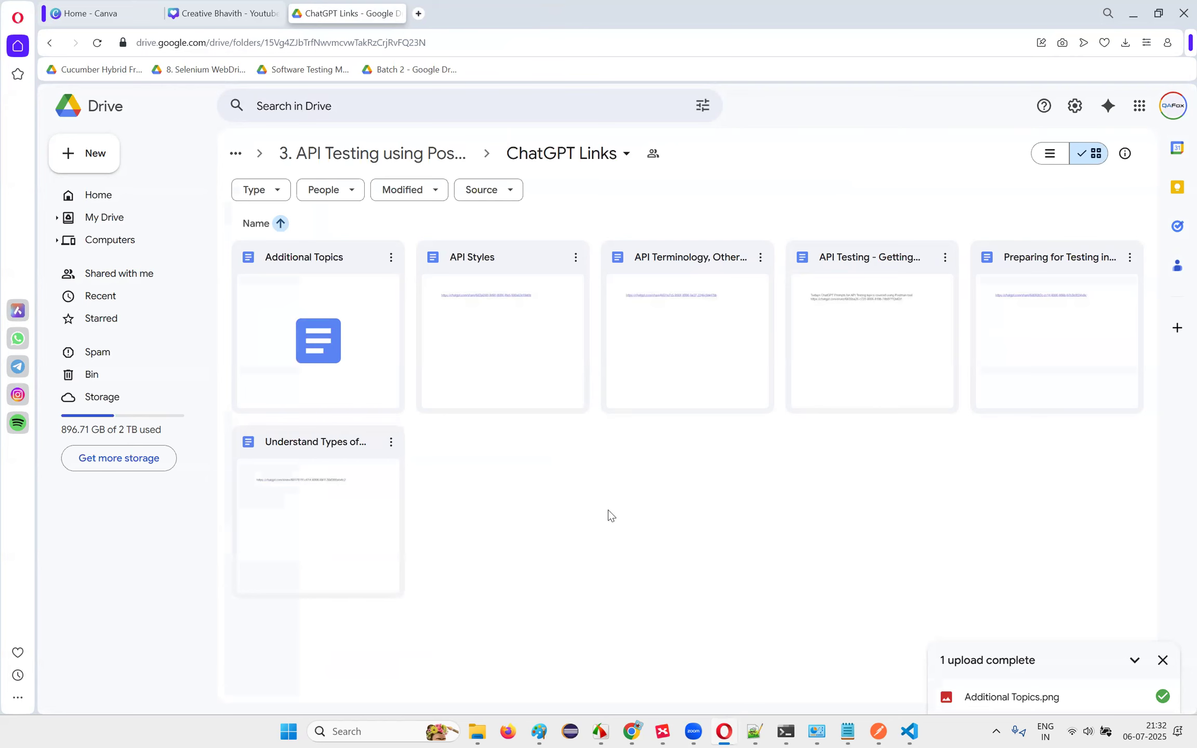
Step: Close the HTTP 301 Redirect Issue tab so only the QAFox home page remains
click(632, 731)
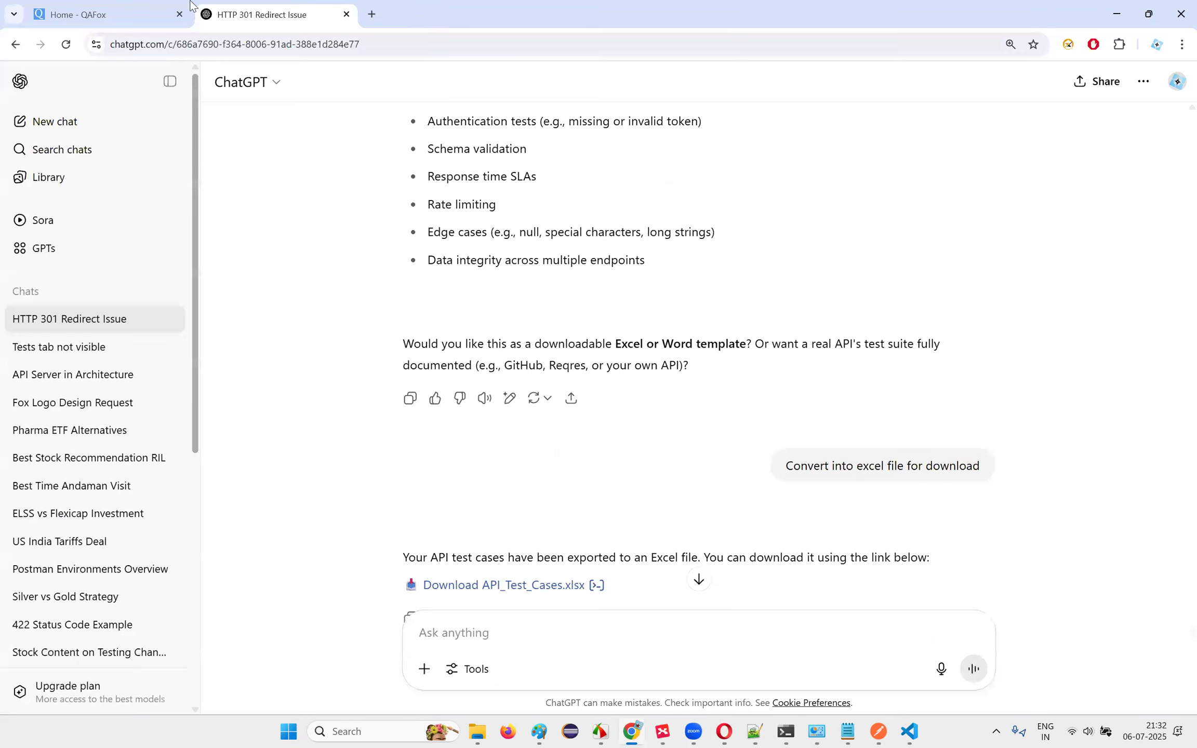
click(346, 15)
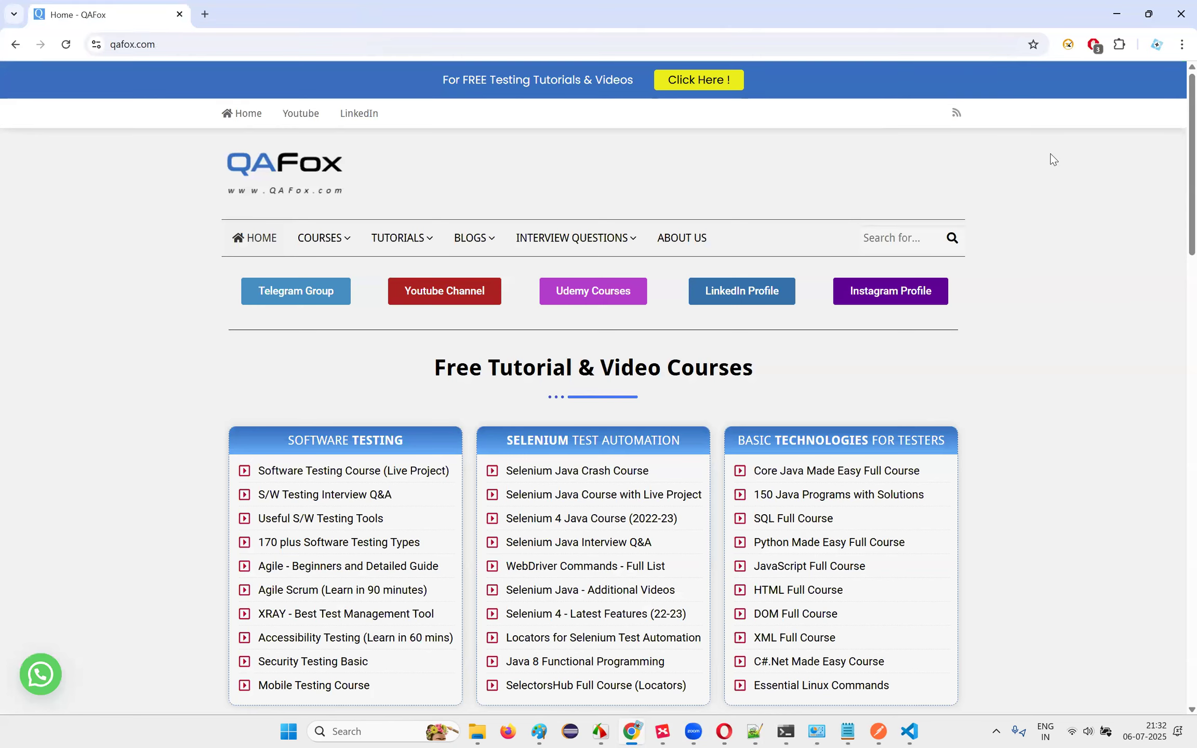
key(alt+Tab)
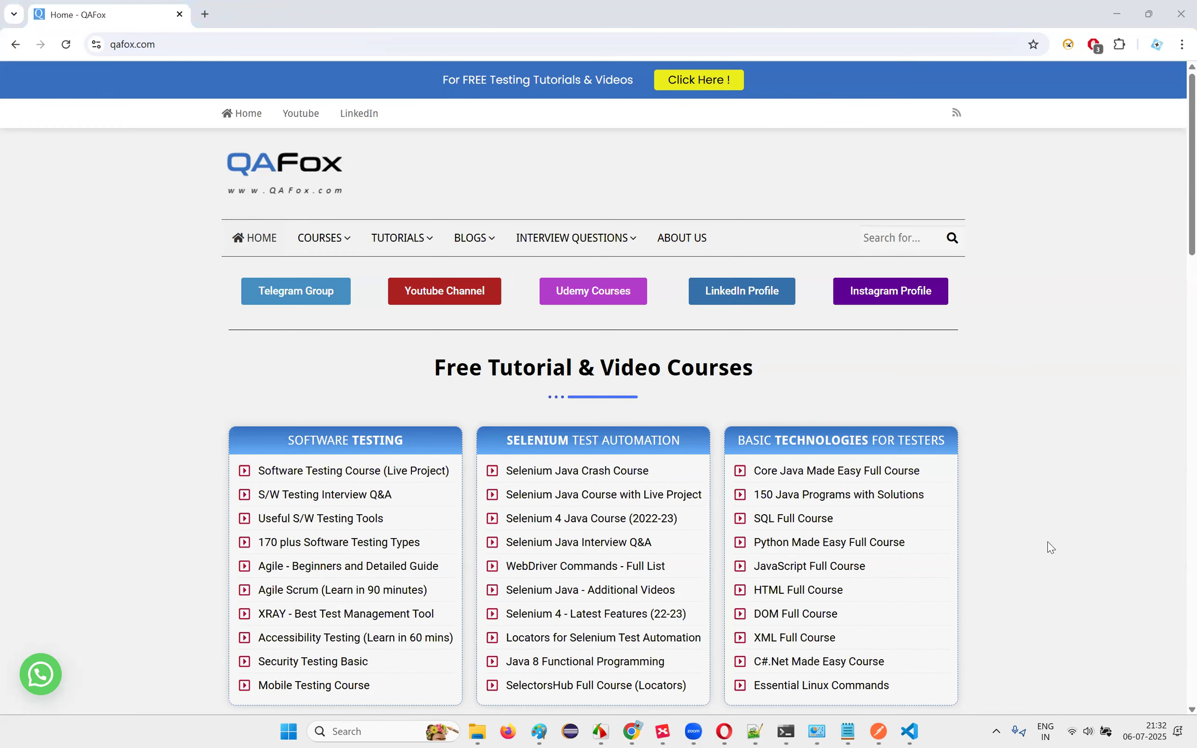
click(200, 521)
key(alt+Tab)
triple_click(785, 369)
click(785, 369)
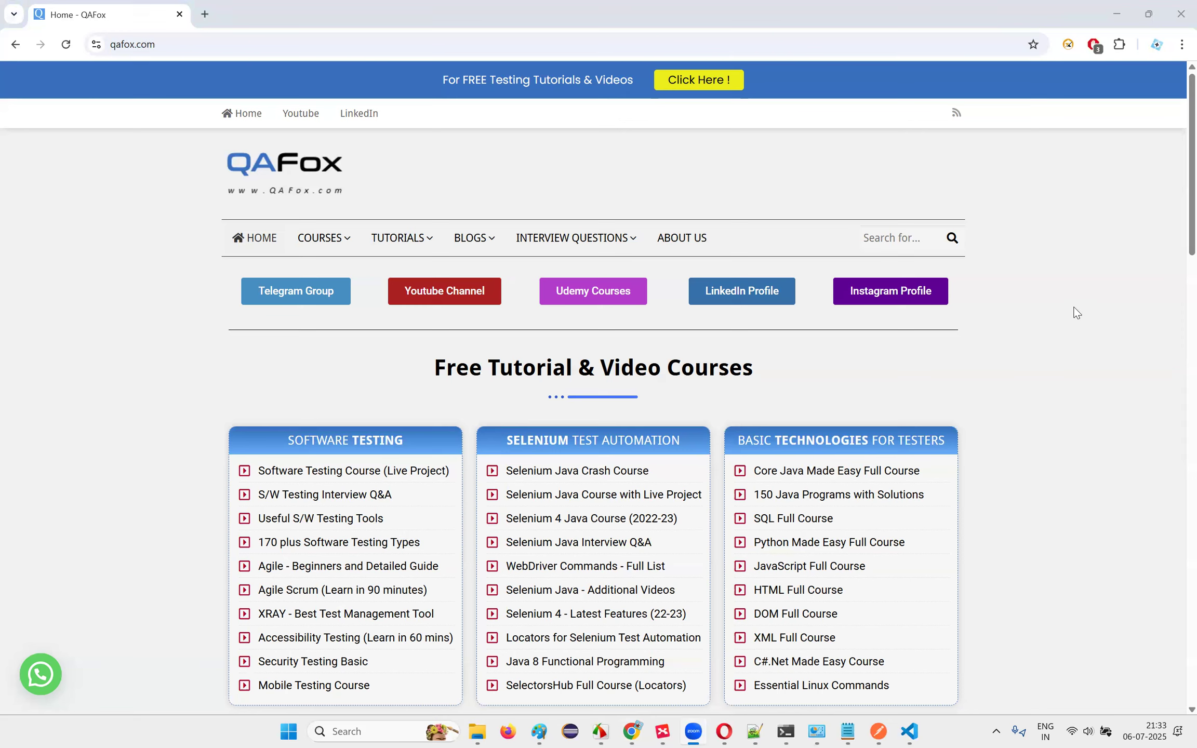
click(1013, 329)
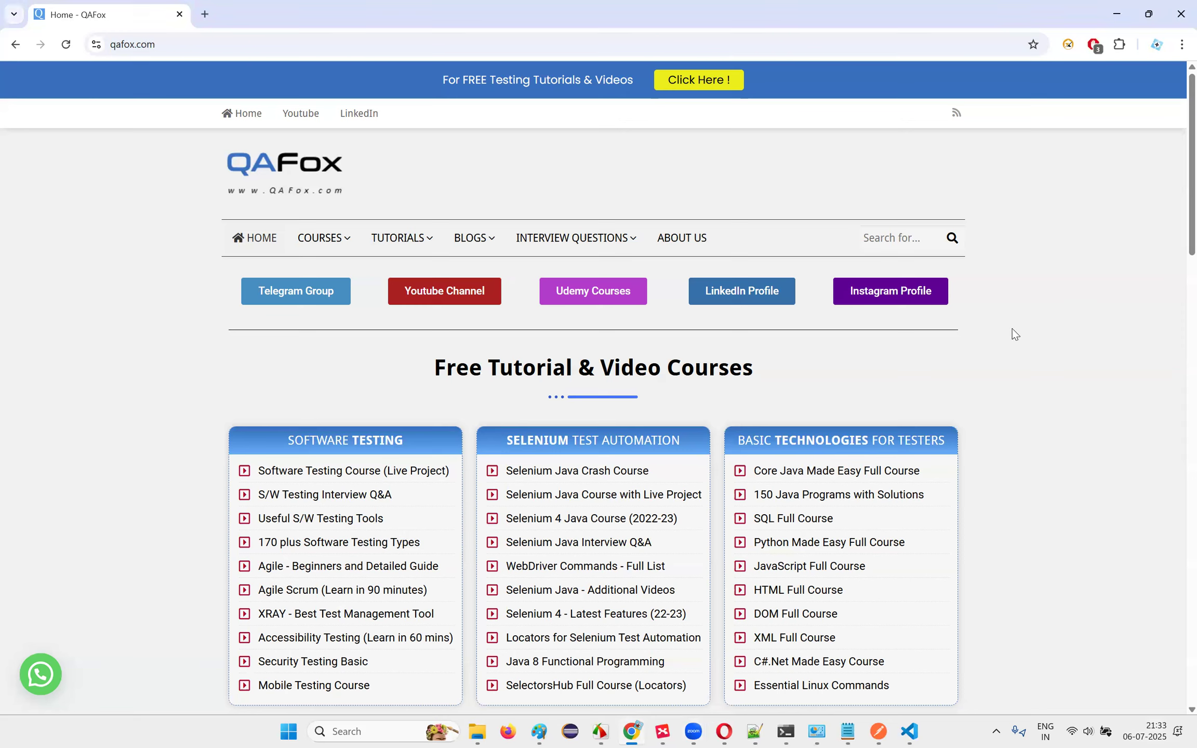